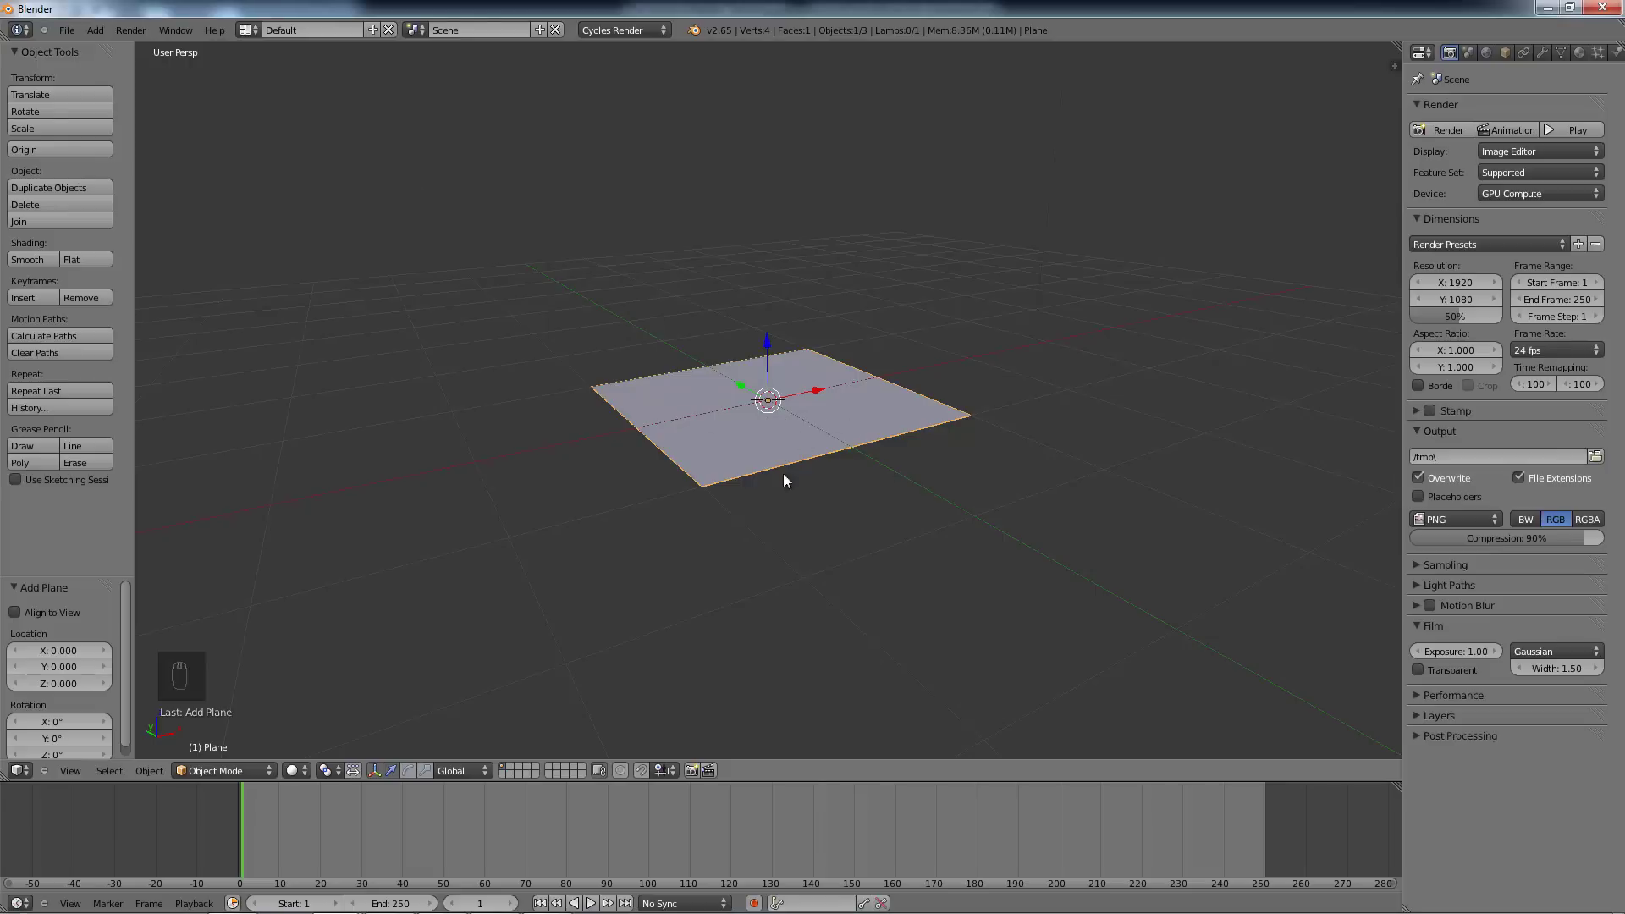
Step: Hide the transform manipulator, add a new material to the plane and widen the properties area
middle_drag(784, 474, 662, 469)
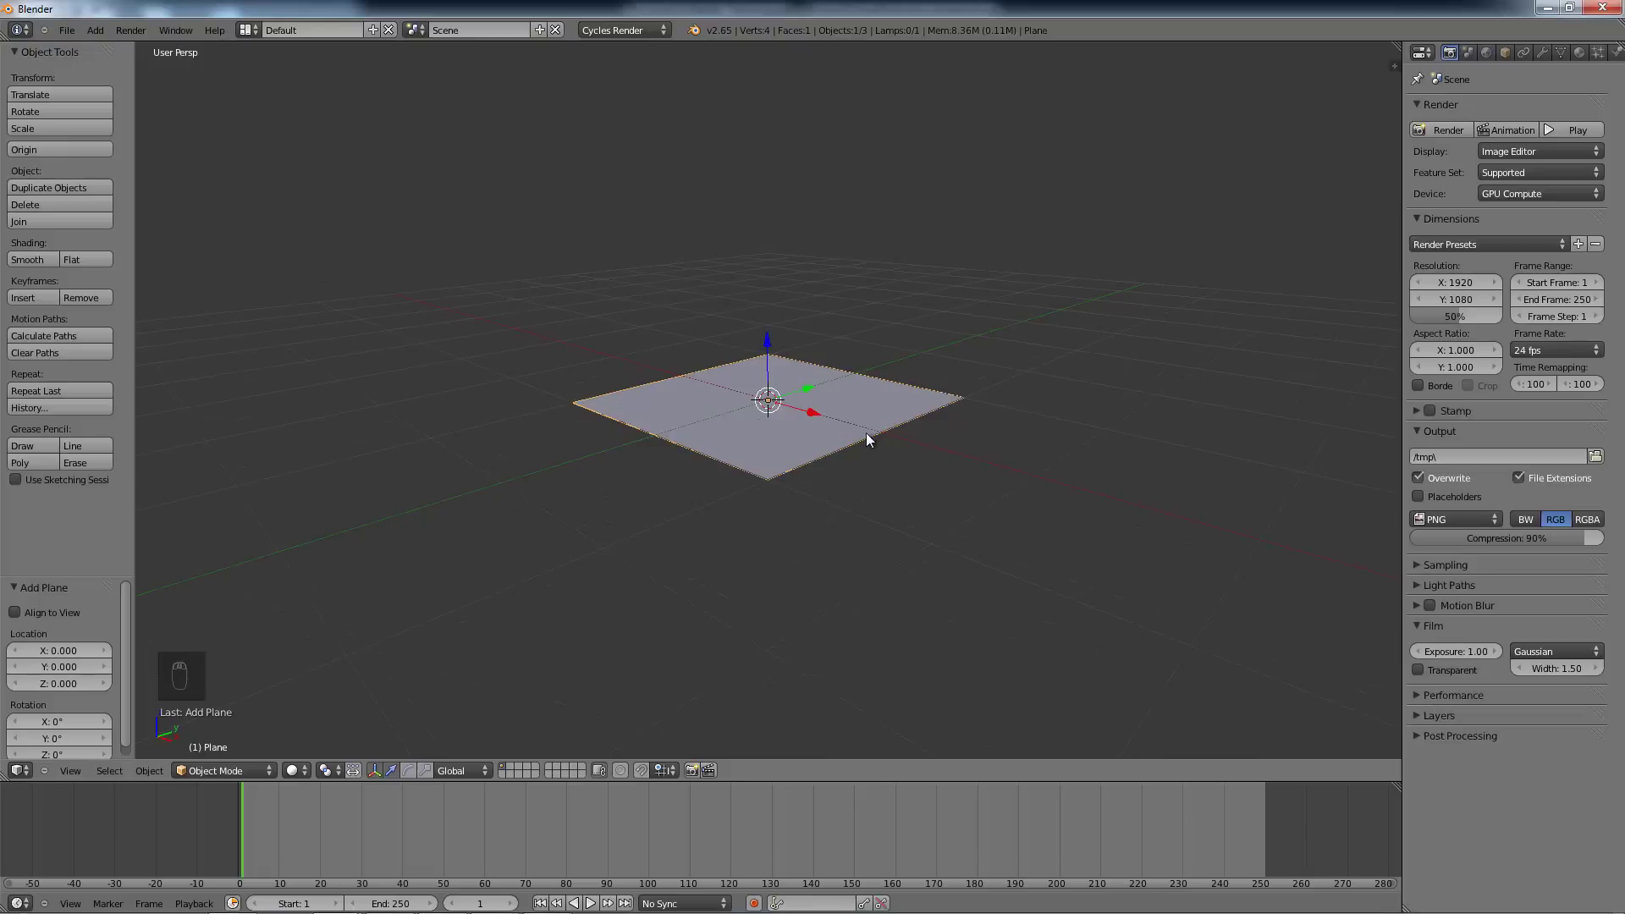
middle_drag(866, 434, 775, 416)
key(ctrl+space)
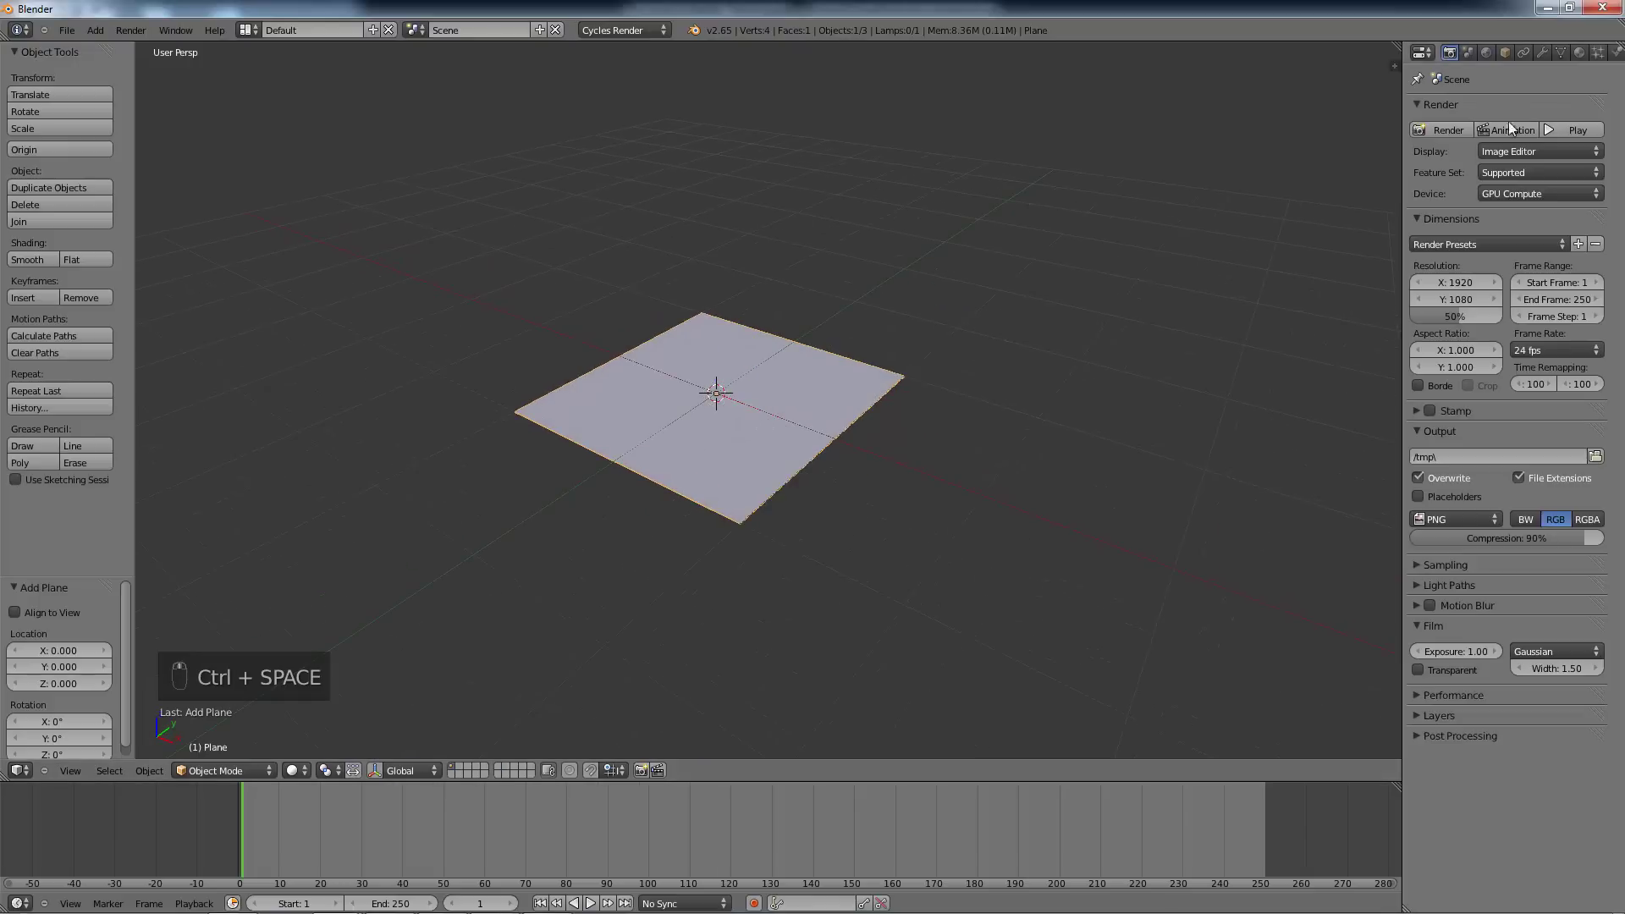
click(1575, 55)
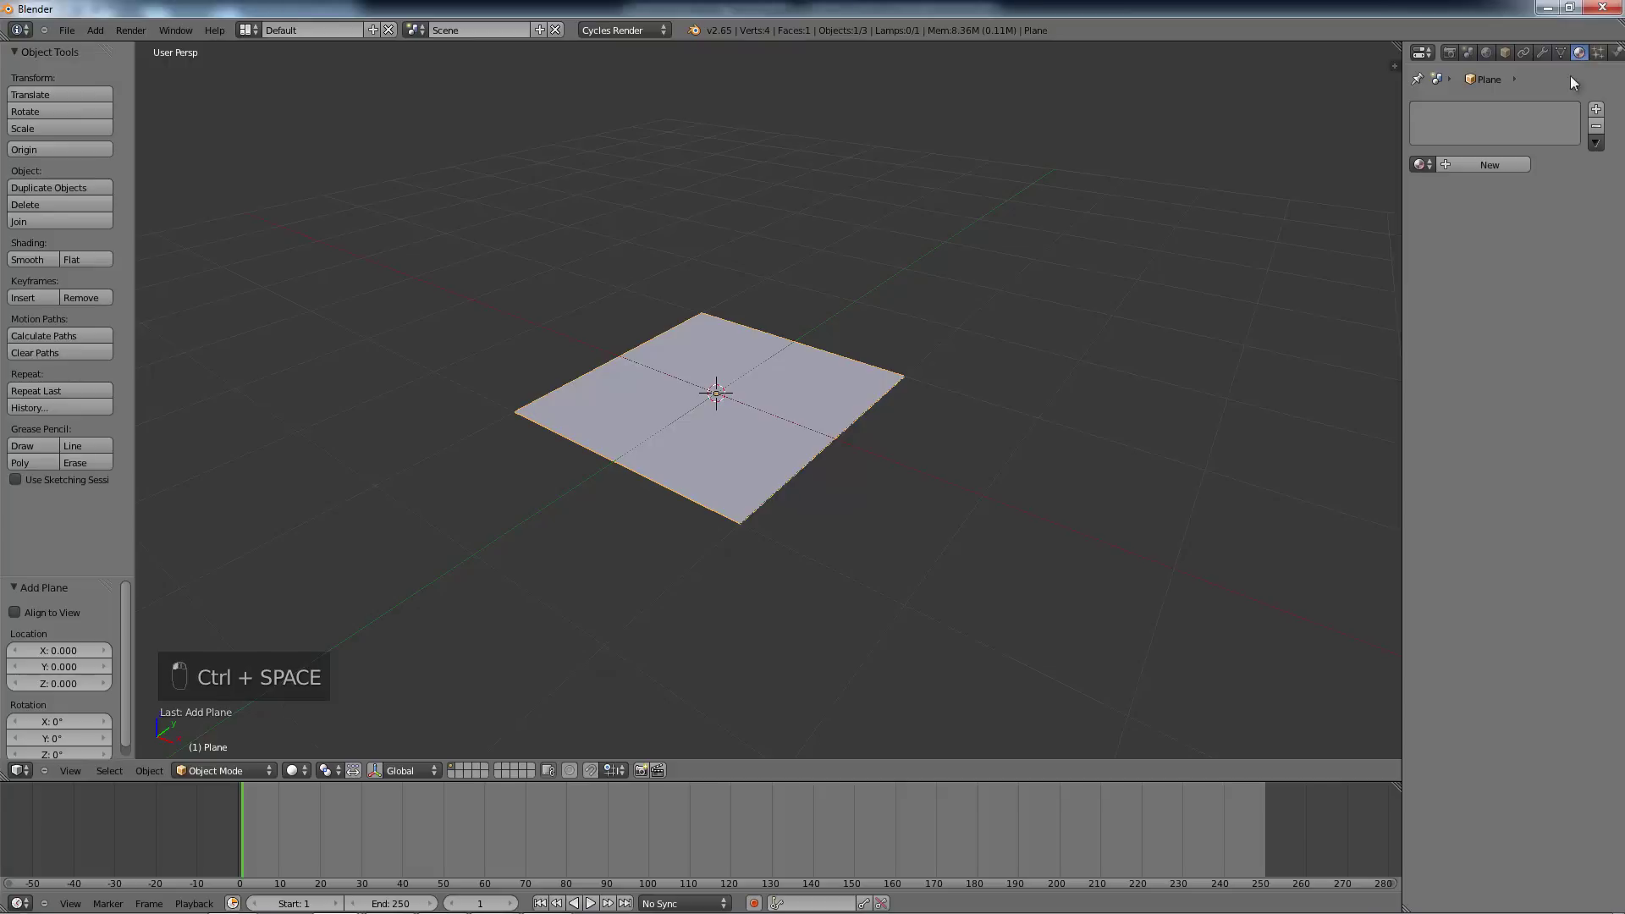
click(1487, 163)
drag(1403, 231, 1342, 232)
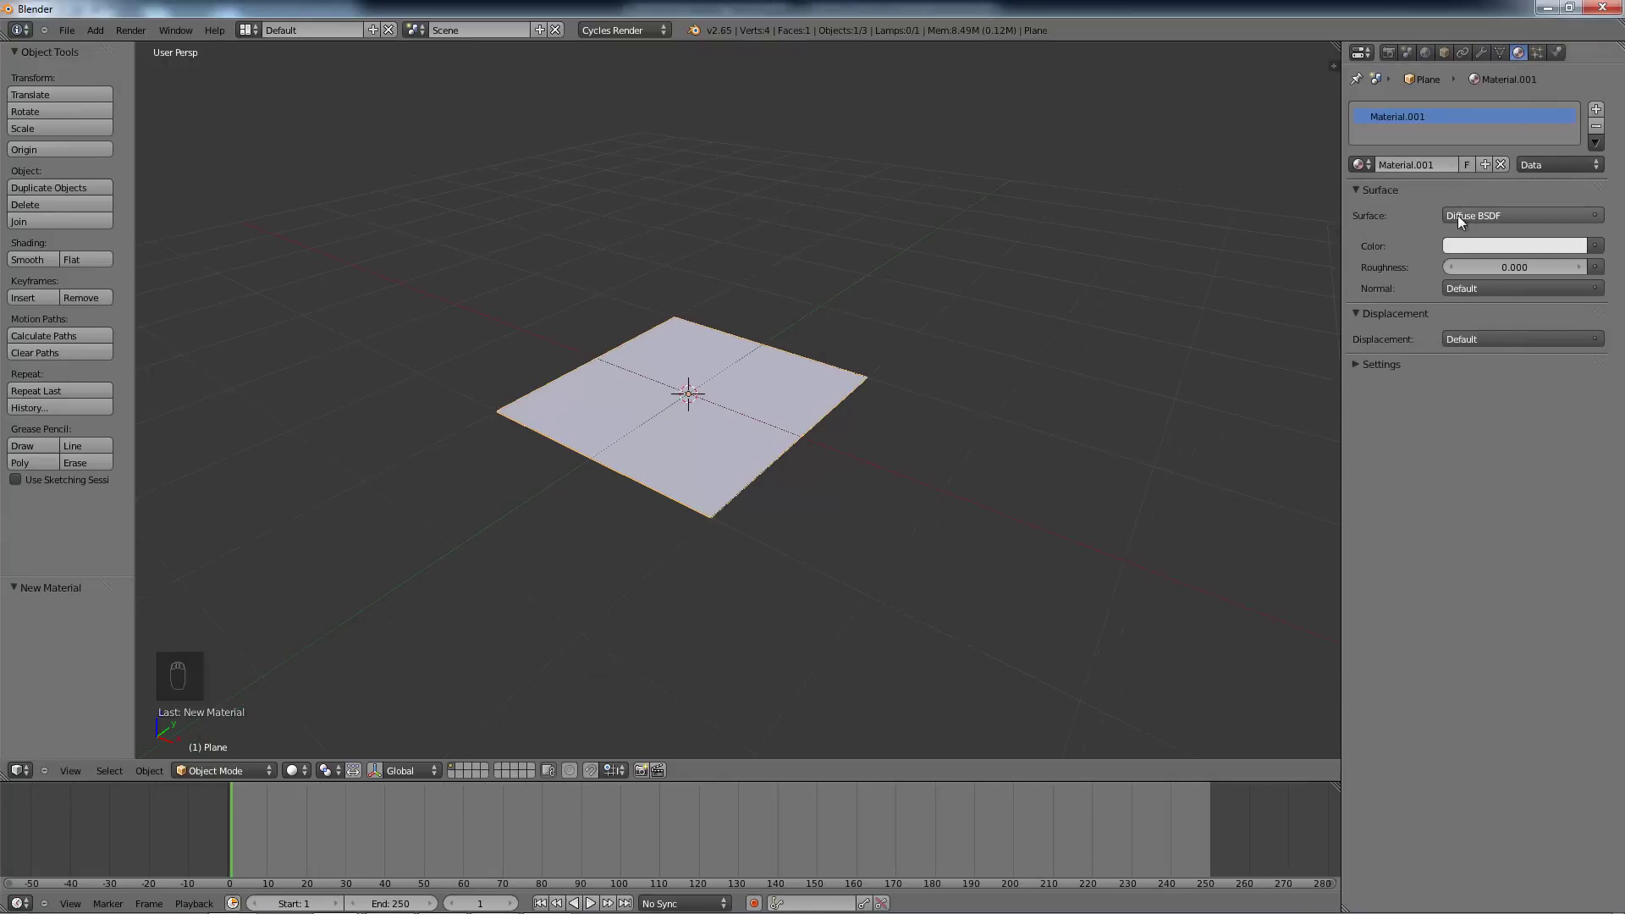
Step: Assign an Image Texture to the material's diffuse color and load FloorsRegular0105_5_L.jpg from the Cobblestone Road Textures folder
click(1596, 247)
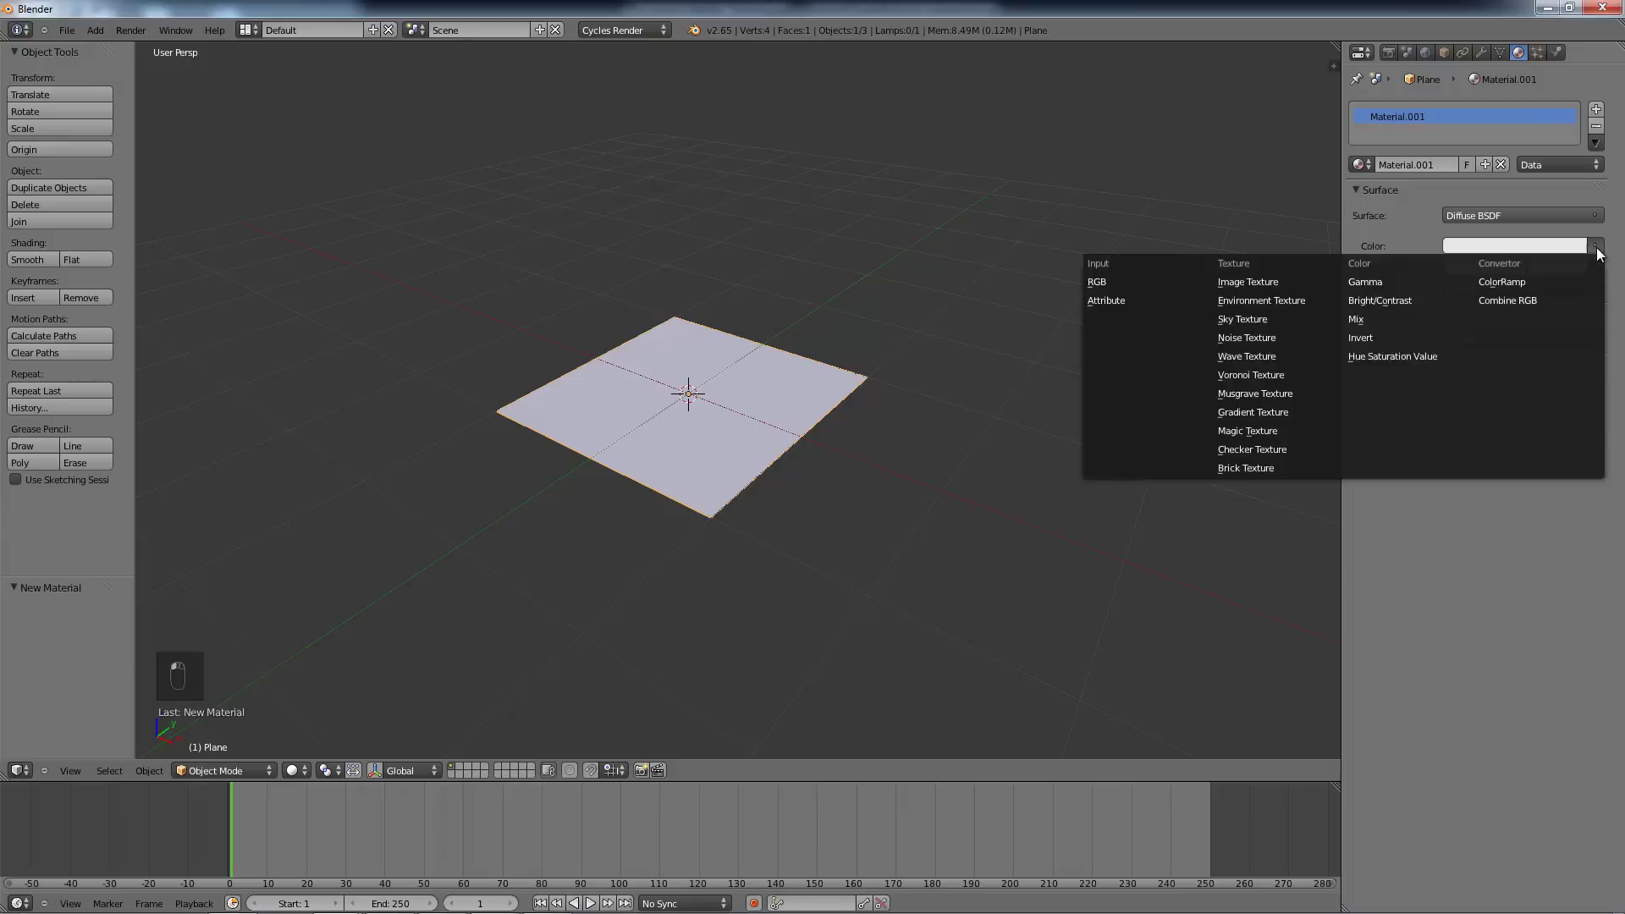
click(1231, 281)
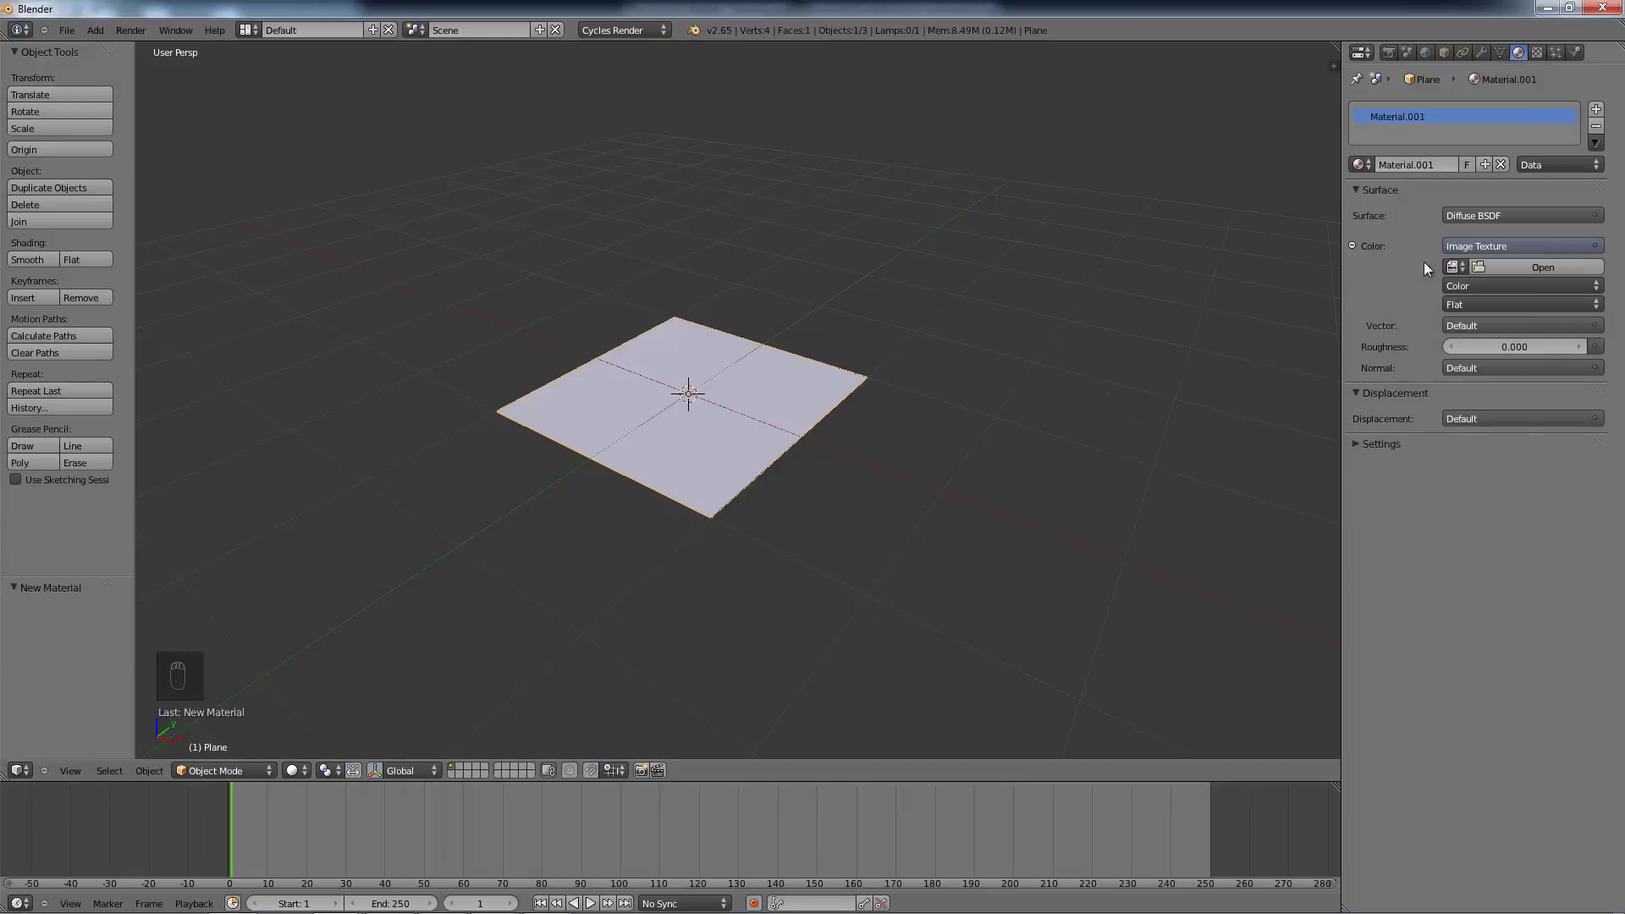
click(1505, 266)
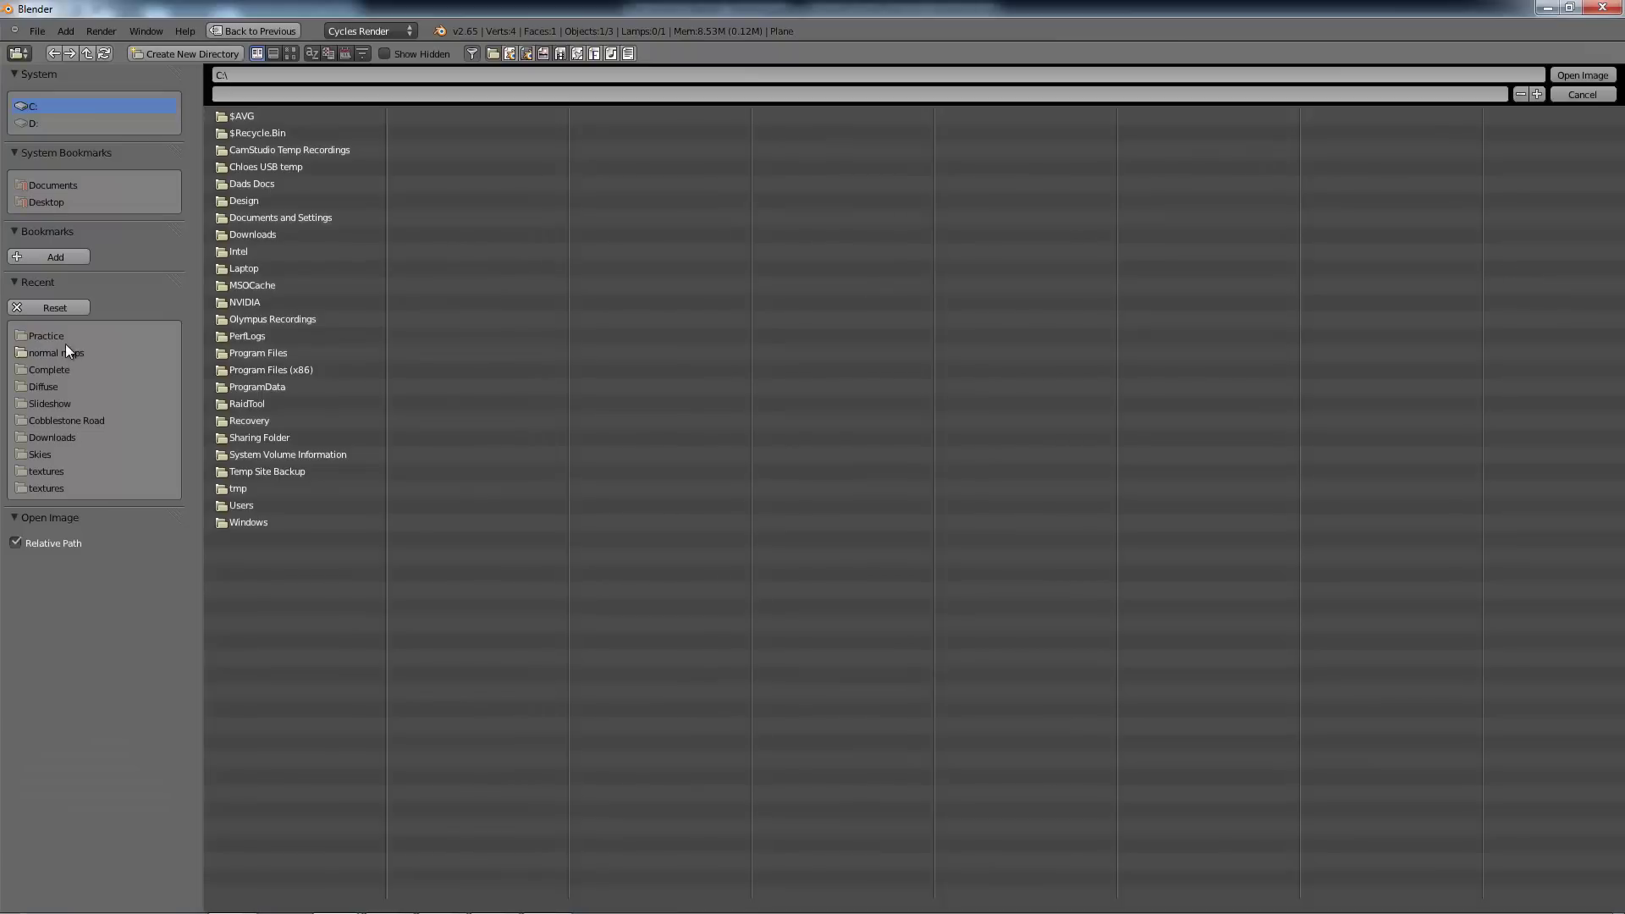
click(59, 337)
click(241, 115)
click(269, 166)
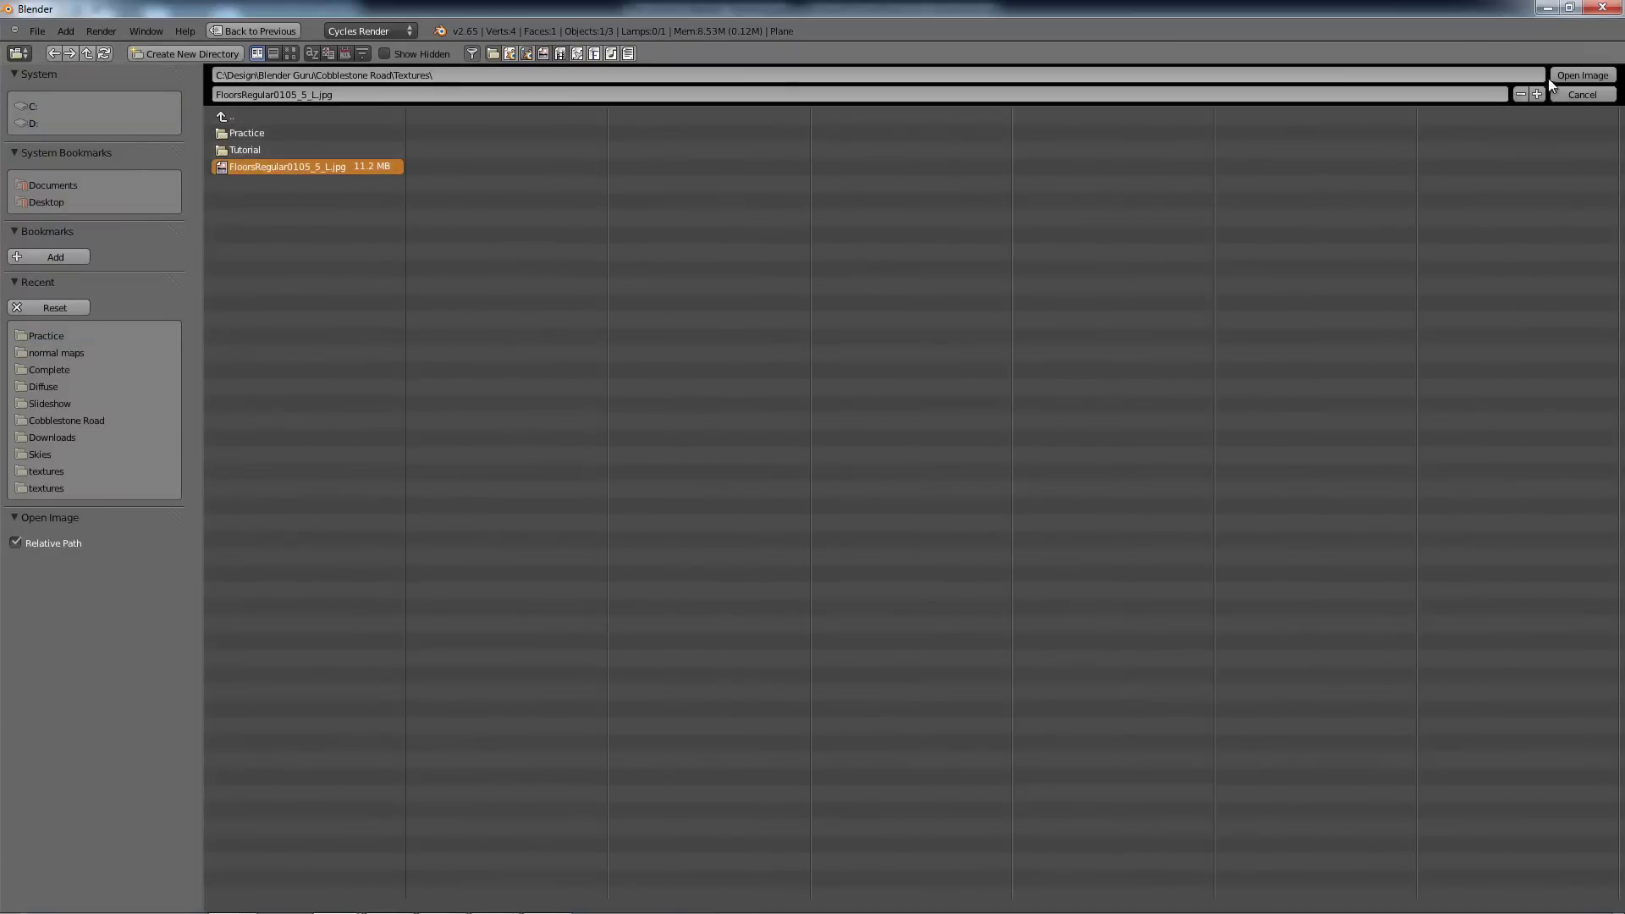
click(1572, 74)
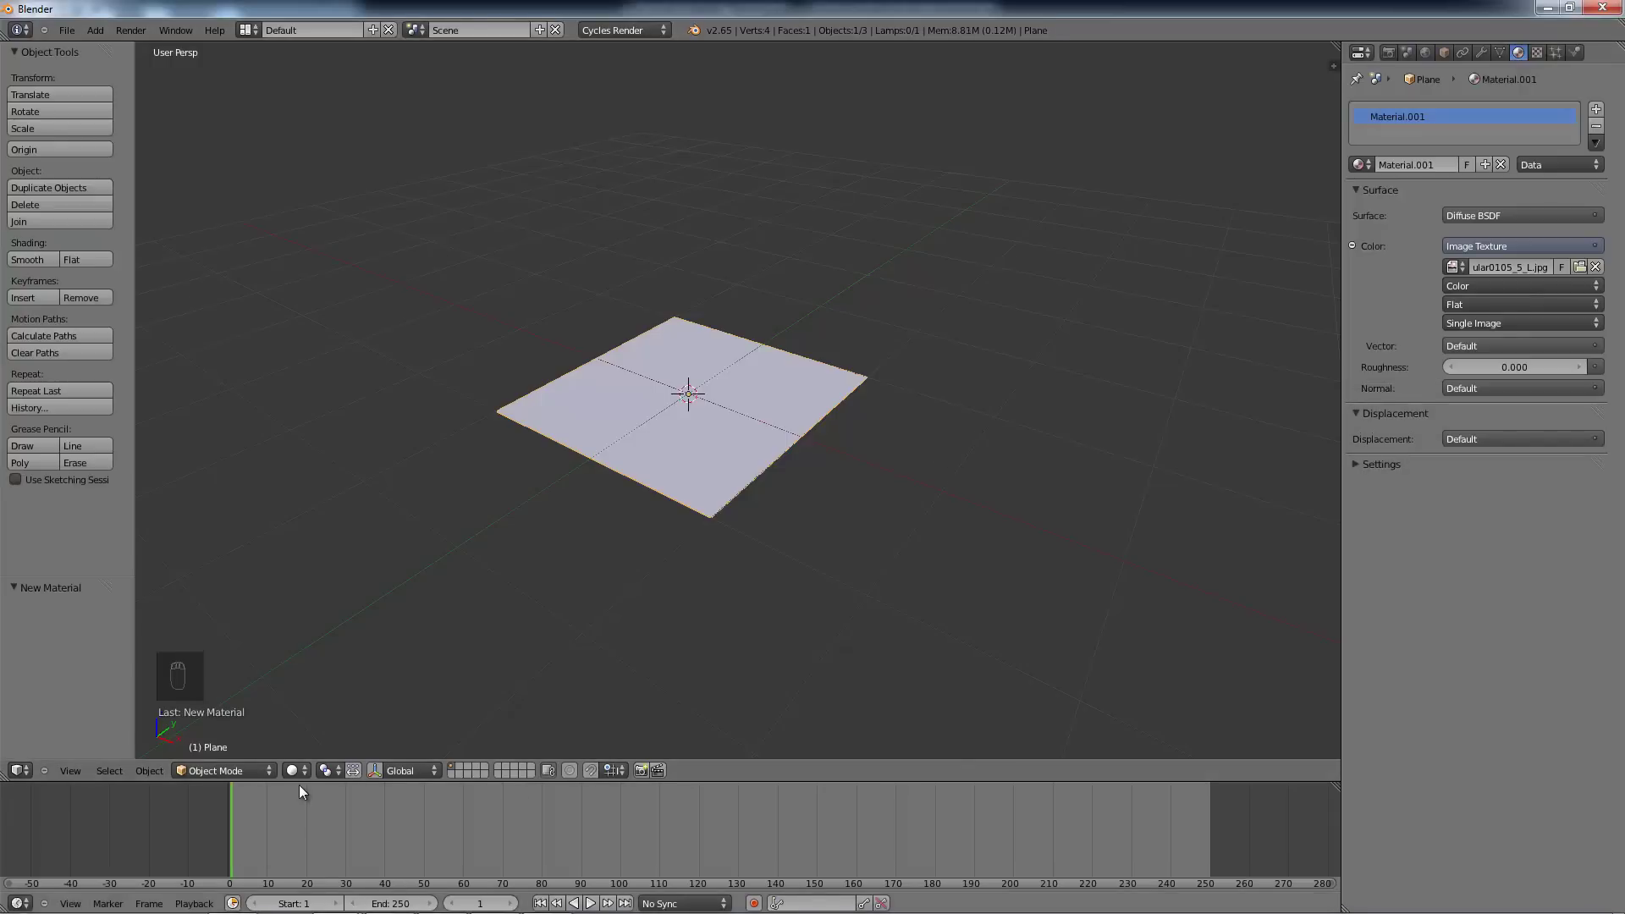
Step: Enlarge the timeline area, turn it into a Node Editor showing the plane's material nodes, and hide its sidebar
drag(298, 783, 284, 484)
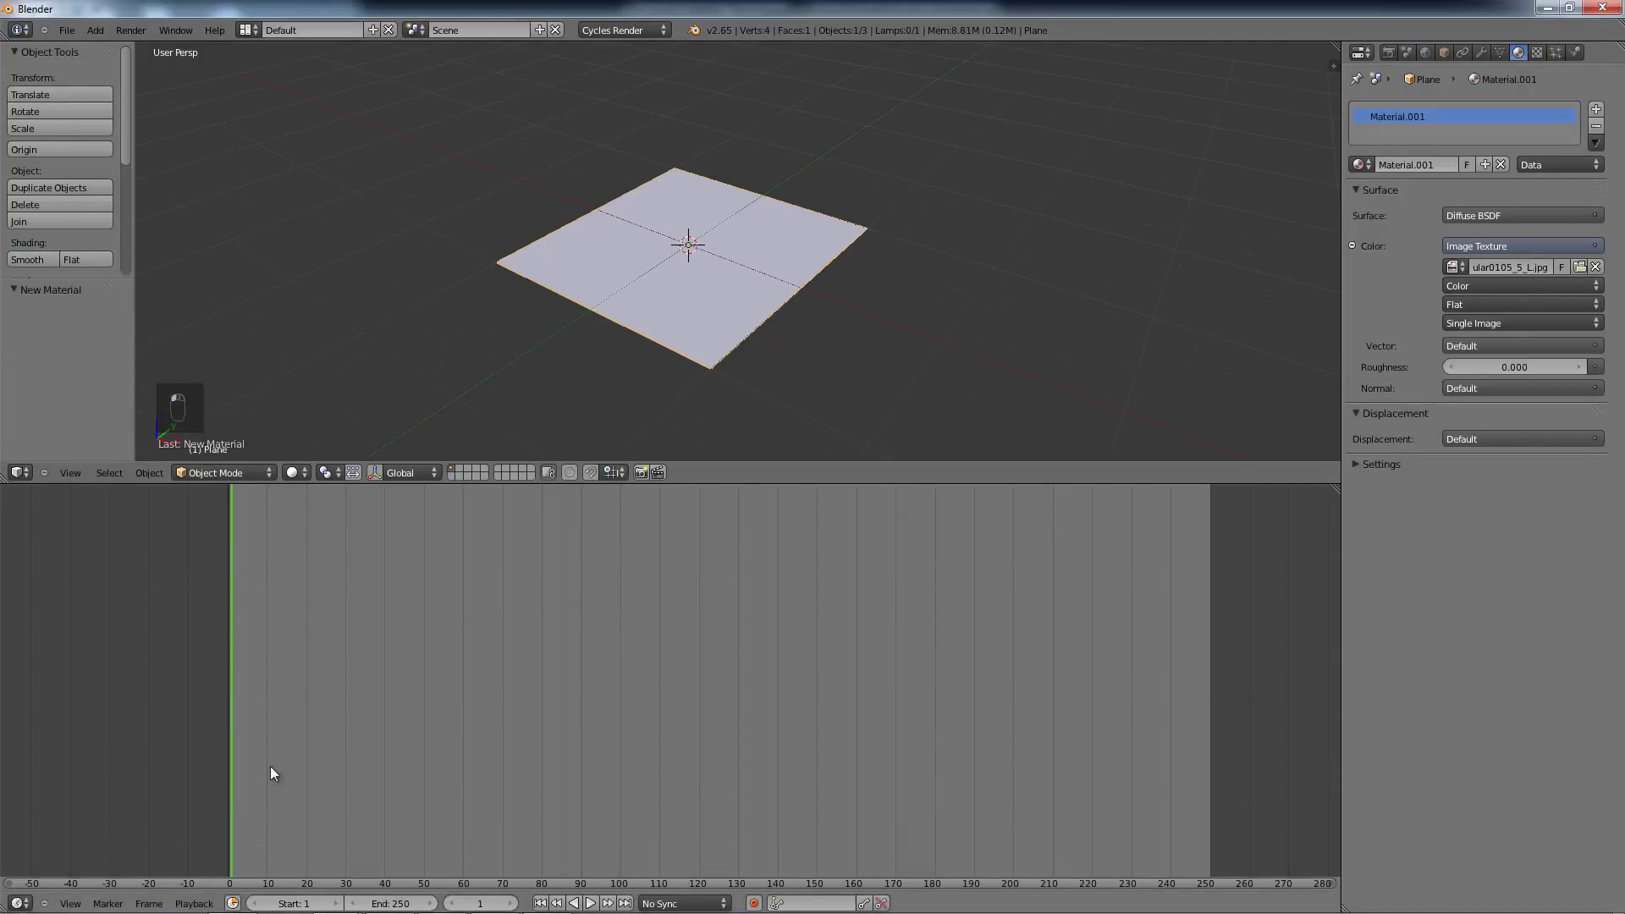
click(19, 903)
click(69, 730)
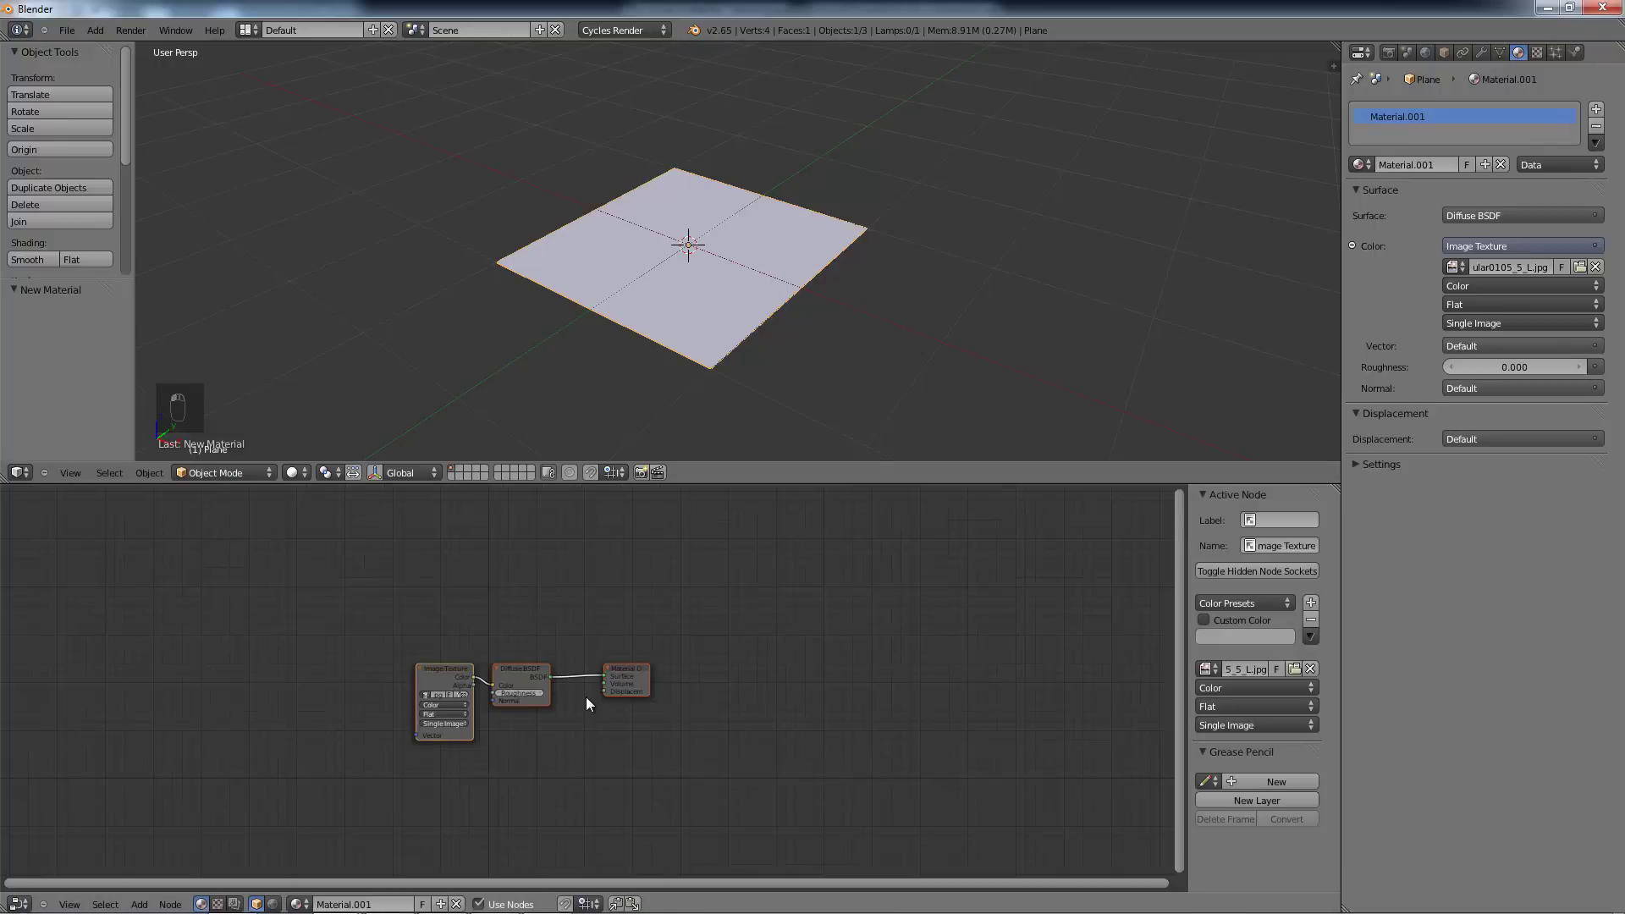
scroll(586, 697, up, 2)
scroll(754, 607, up, 2)
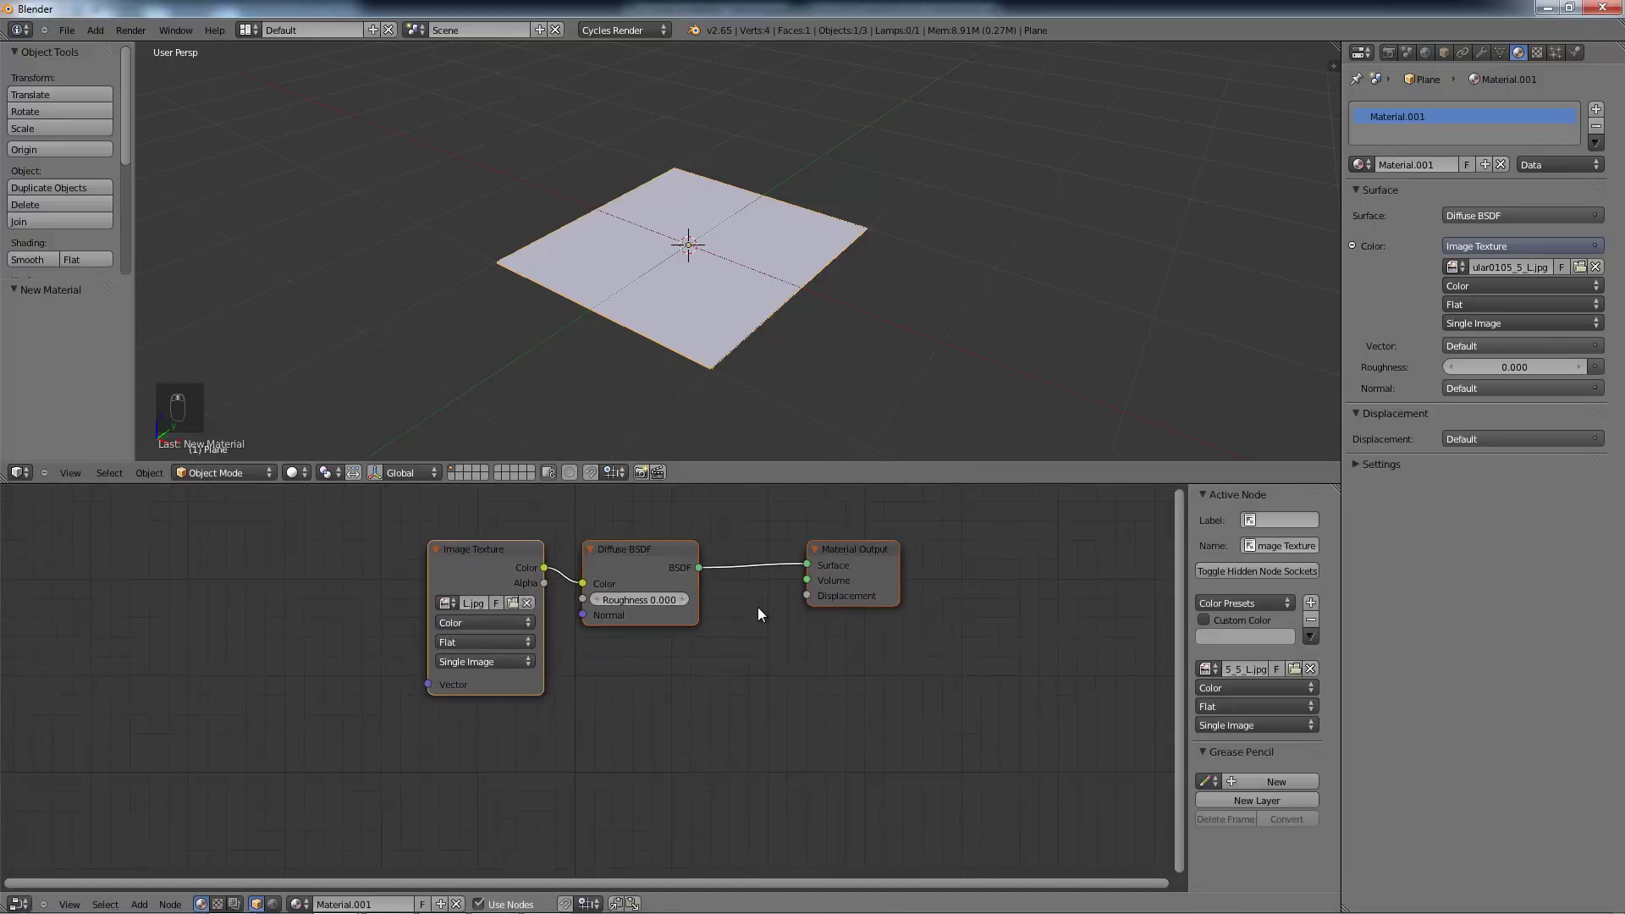
key(n)
middle_drag(772, 634, 755, 677)
scroll(663, 311, up, 1)
scroll(664, 311, down, 2)
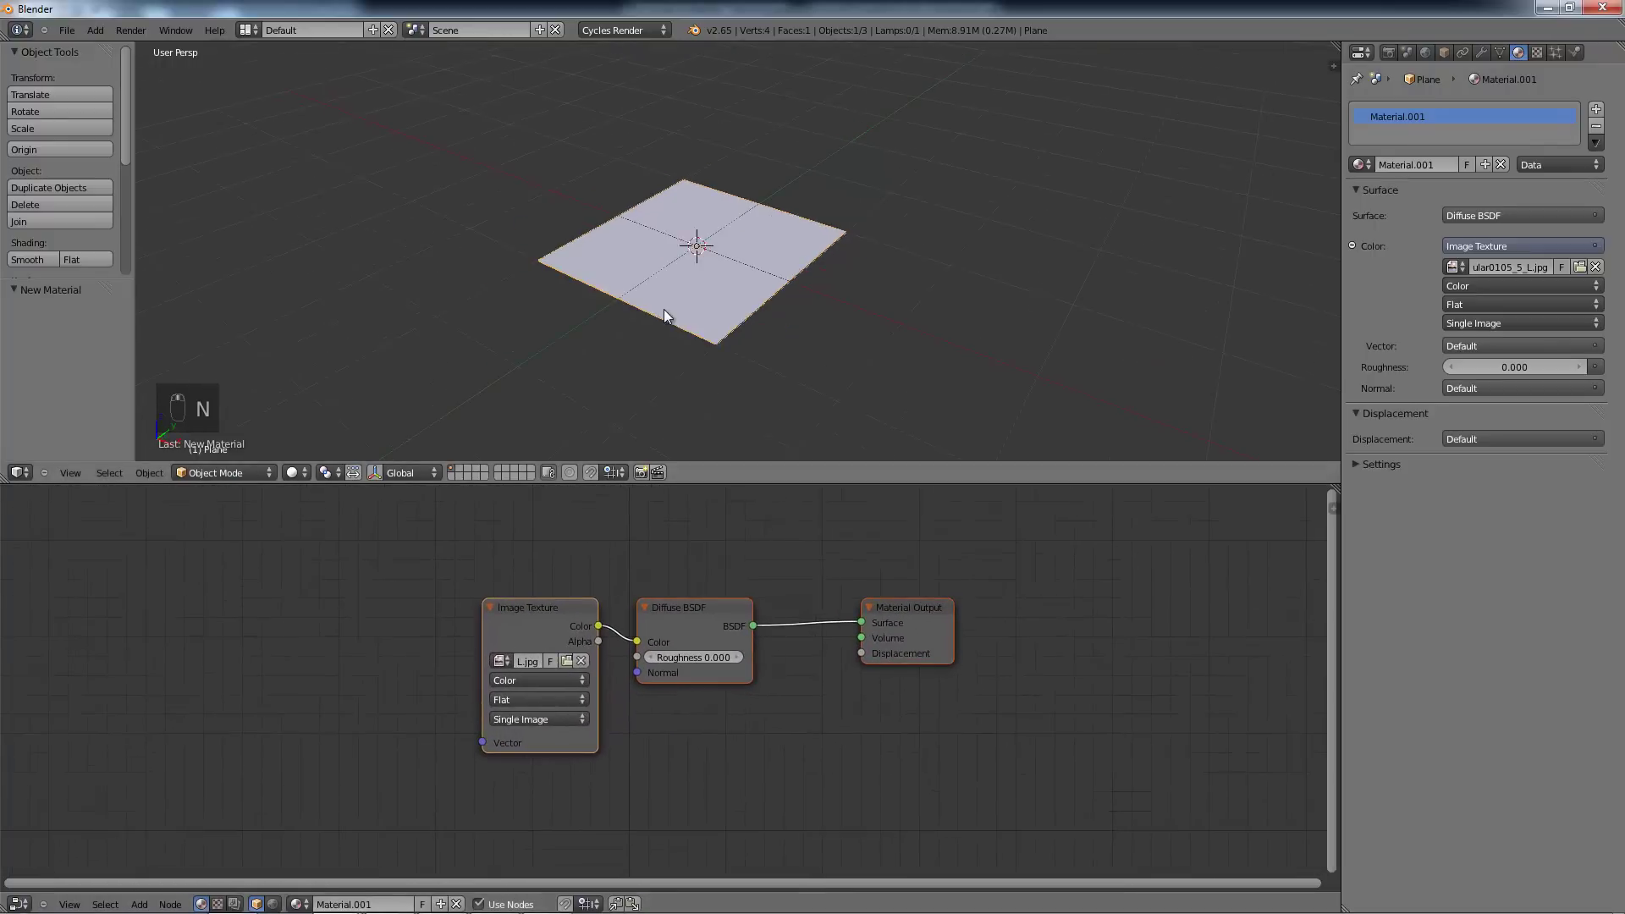
Step: Hide the 3D view's tool shelf and preview the plane with Rendered shading
key(t)
middle_drag(664, 312, 771, 301)
scroll(771, 301, down, 2)
scroll(753, 307, down, 1)
scroll(750, 307, up, 2)
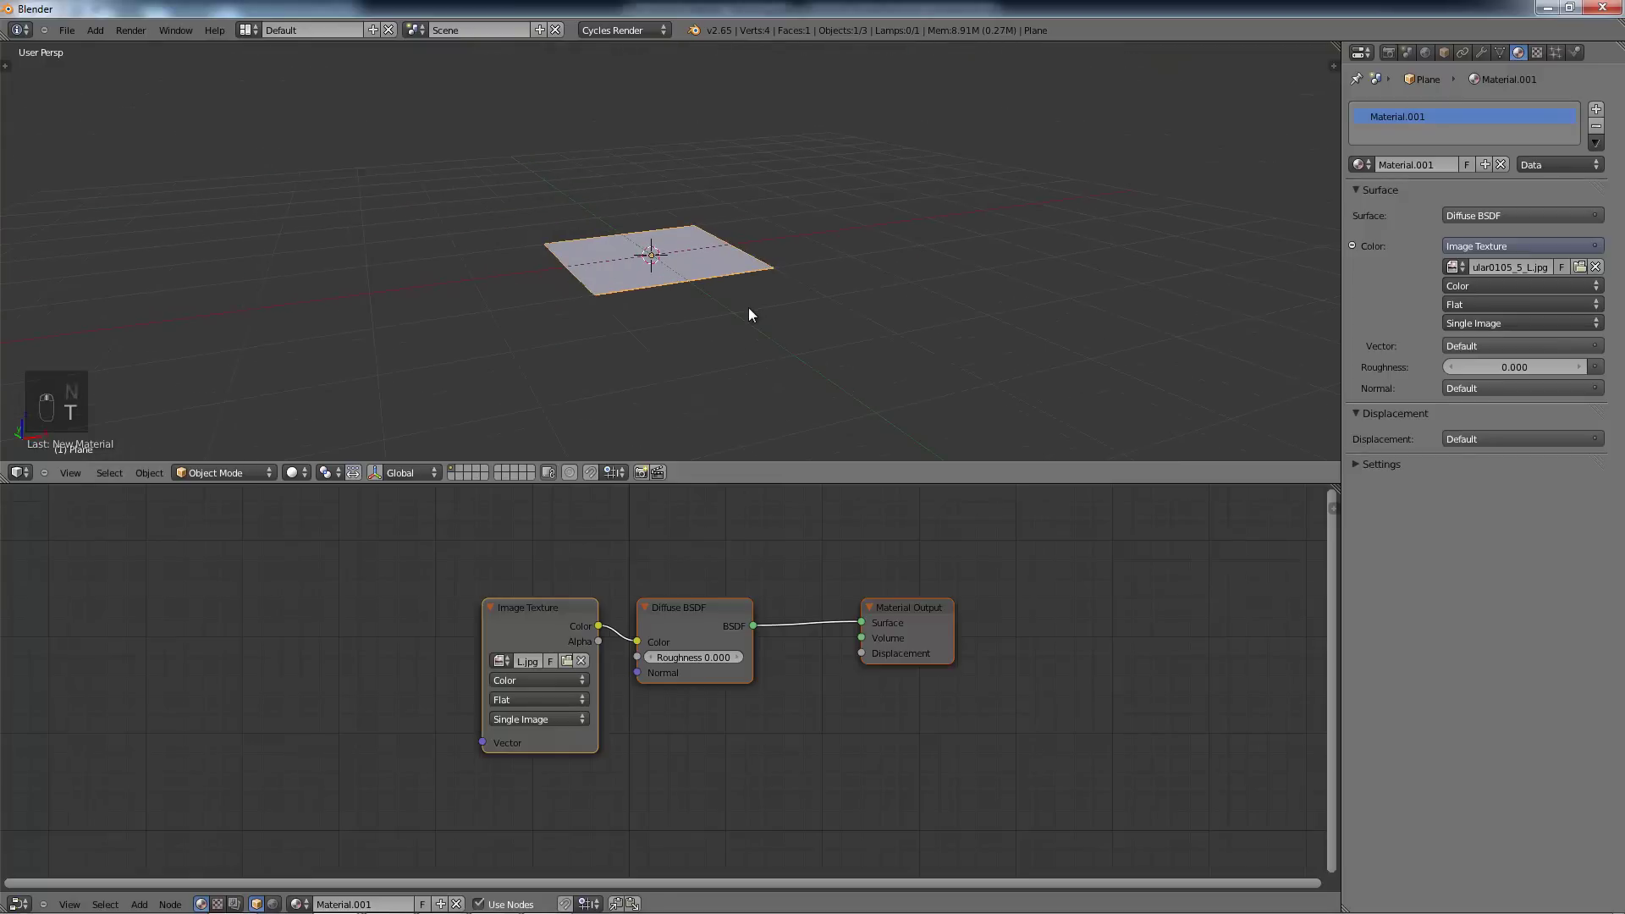
click(305, 472)
click(354, 362)
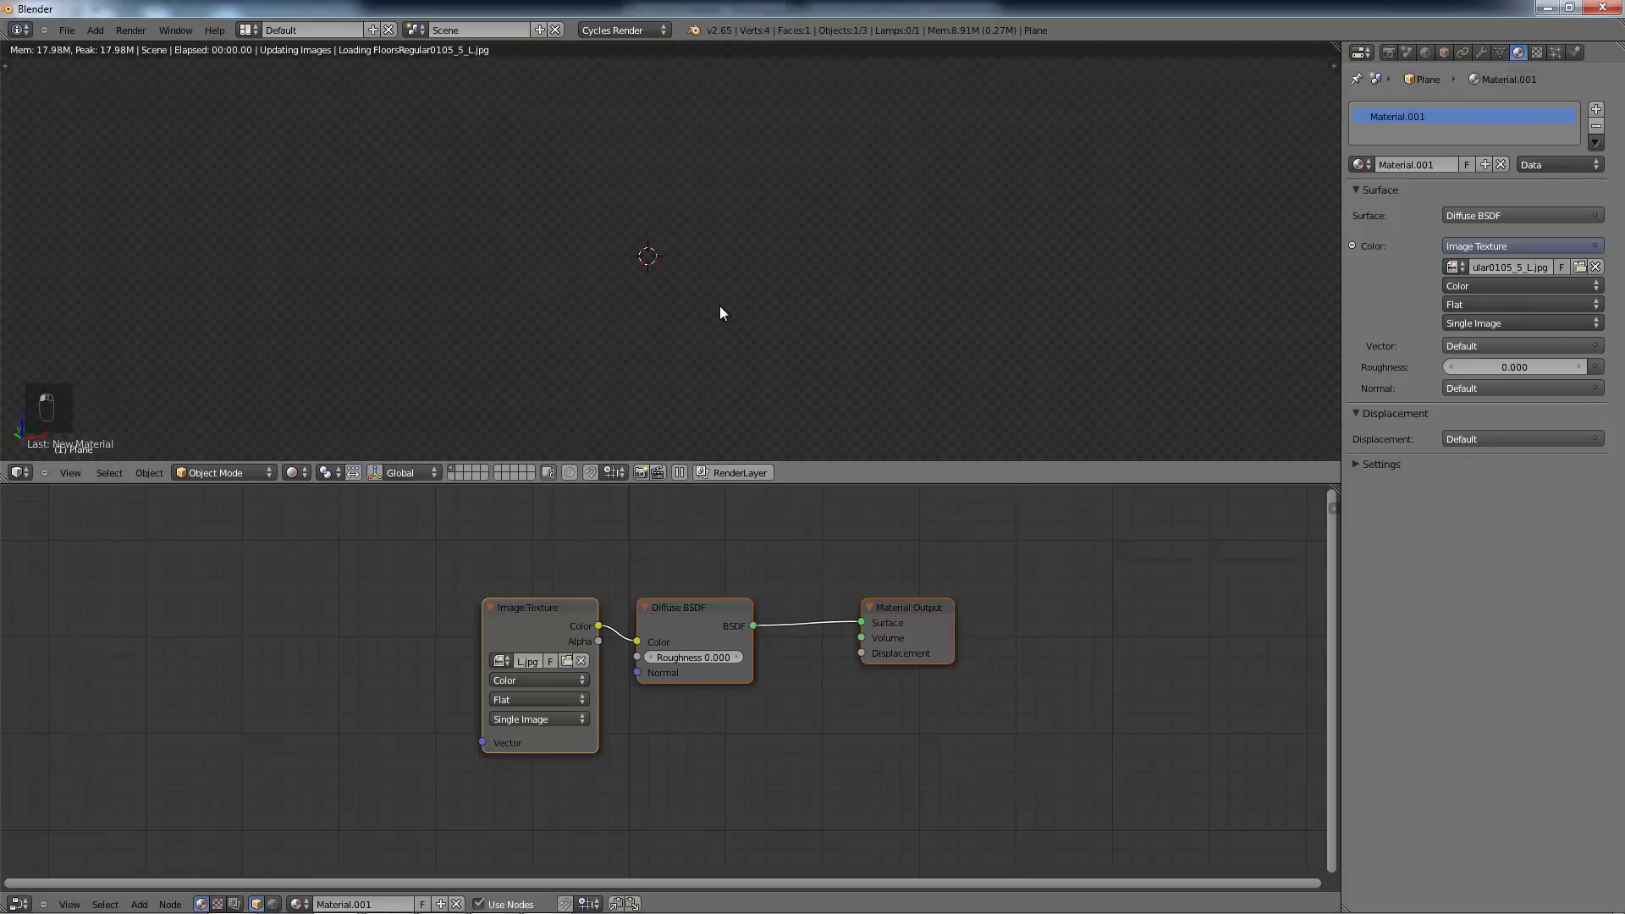
Step: Return to Solid shading in top view and unwrap the plane with Project from View (Bounds)
key(KP_7)
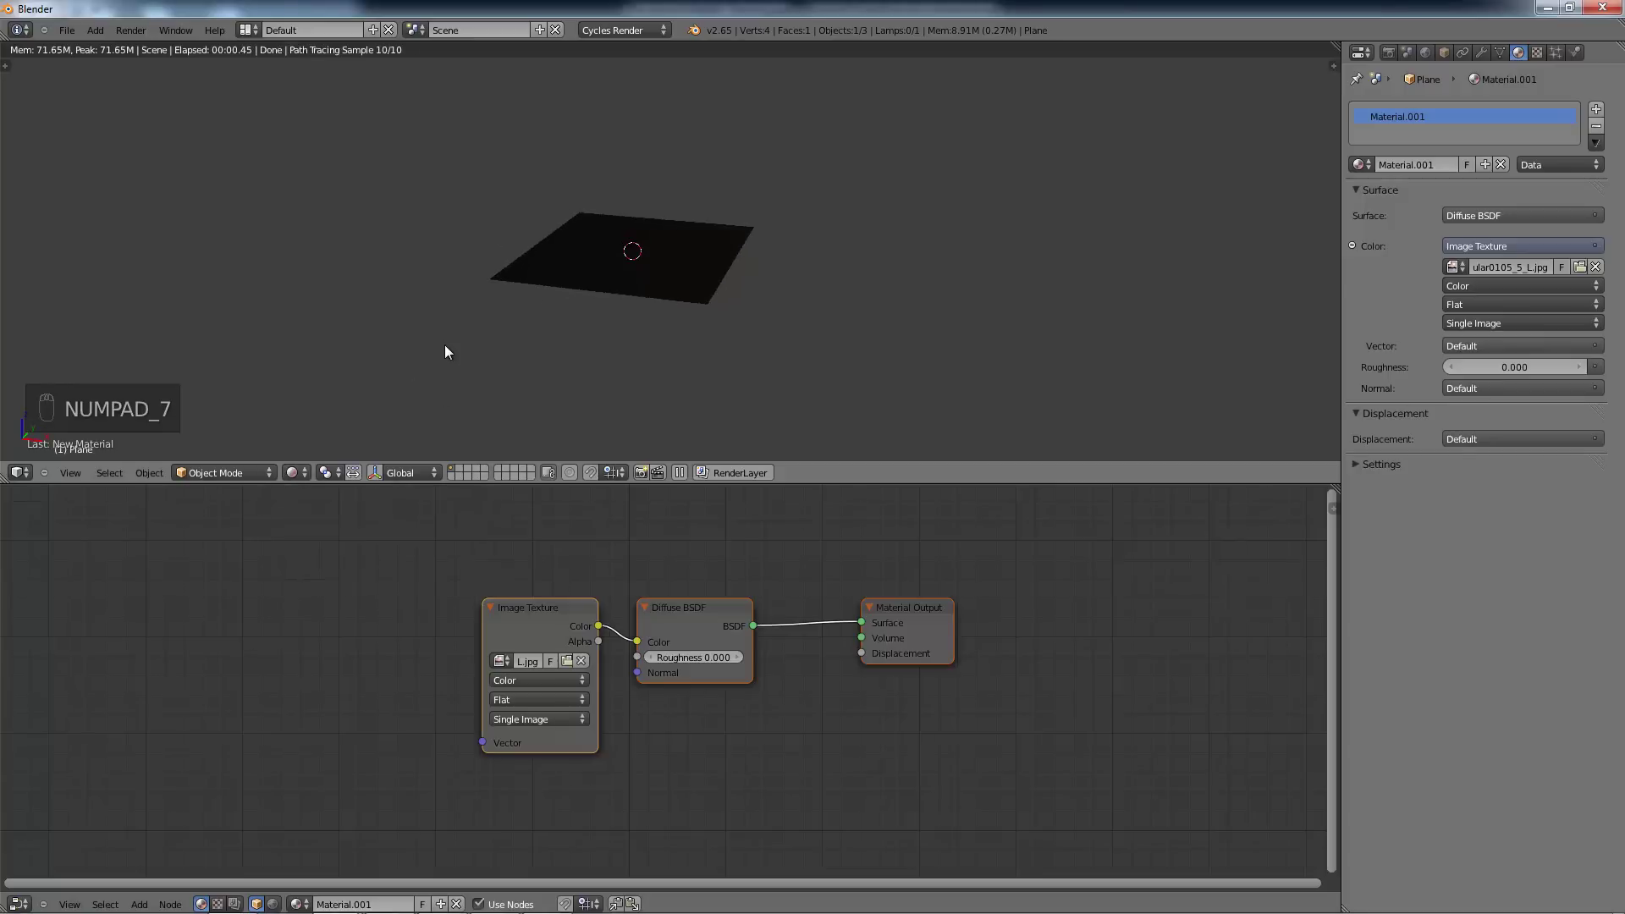
key(KP_7)
click(281, 473)
click(342, 433)
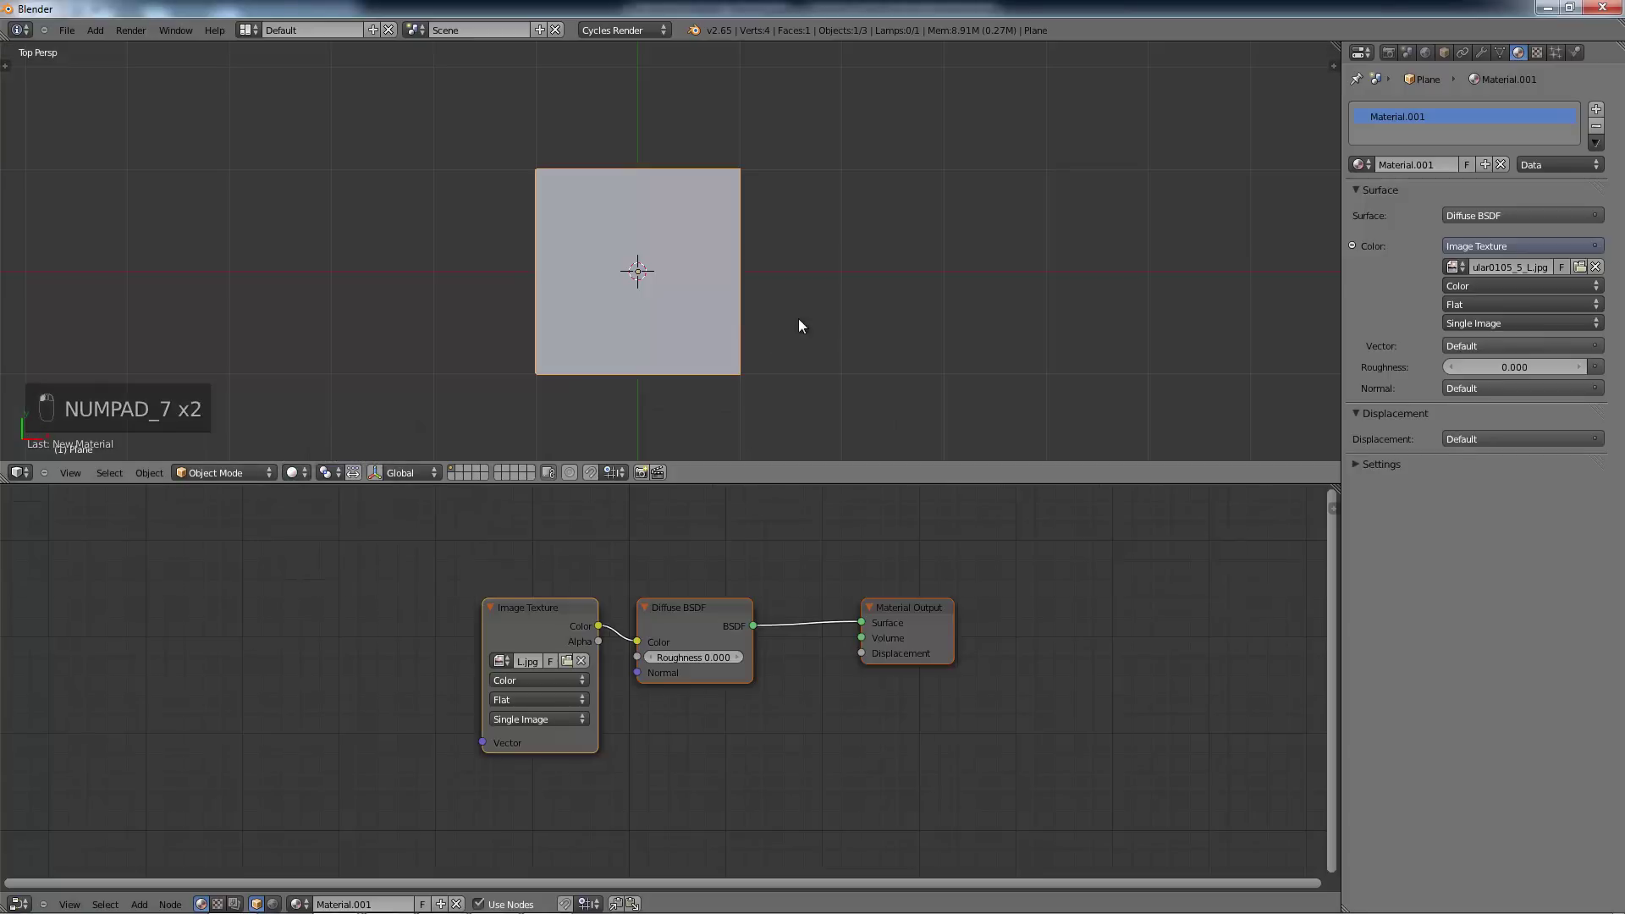
key(Tab)
key(u)
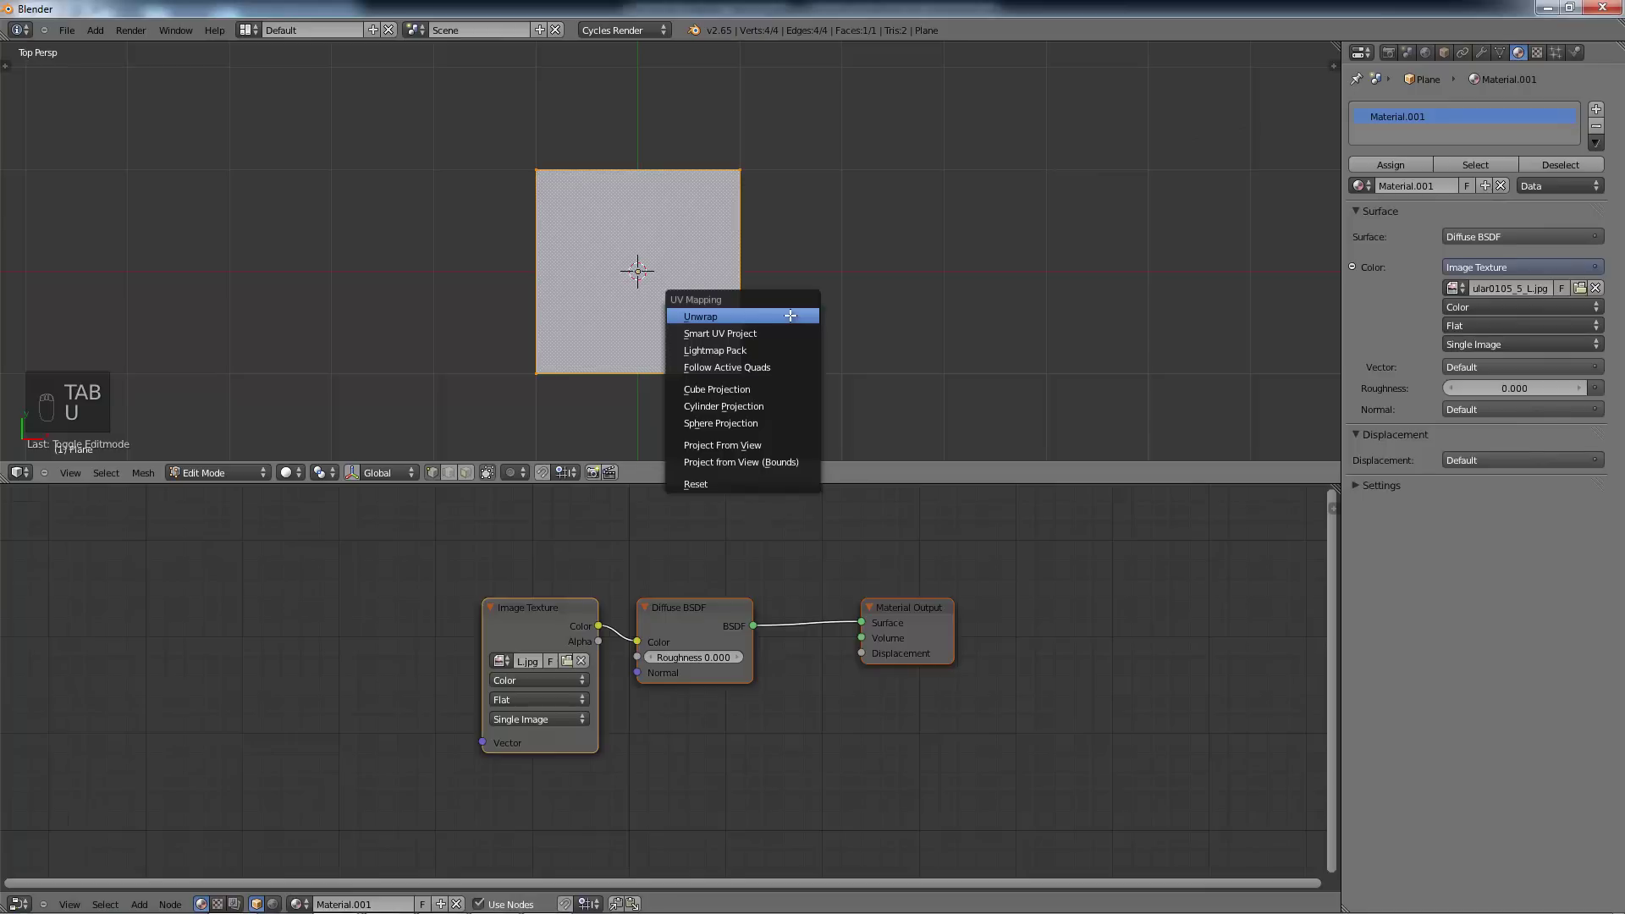
click(797, 463)
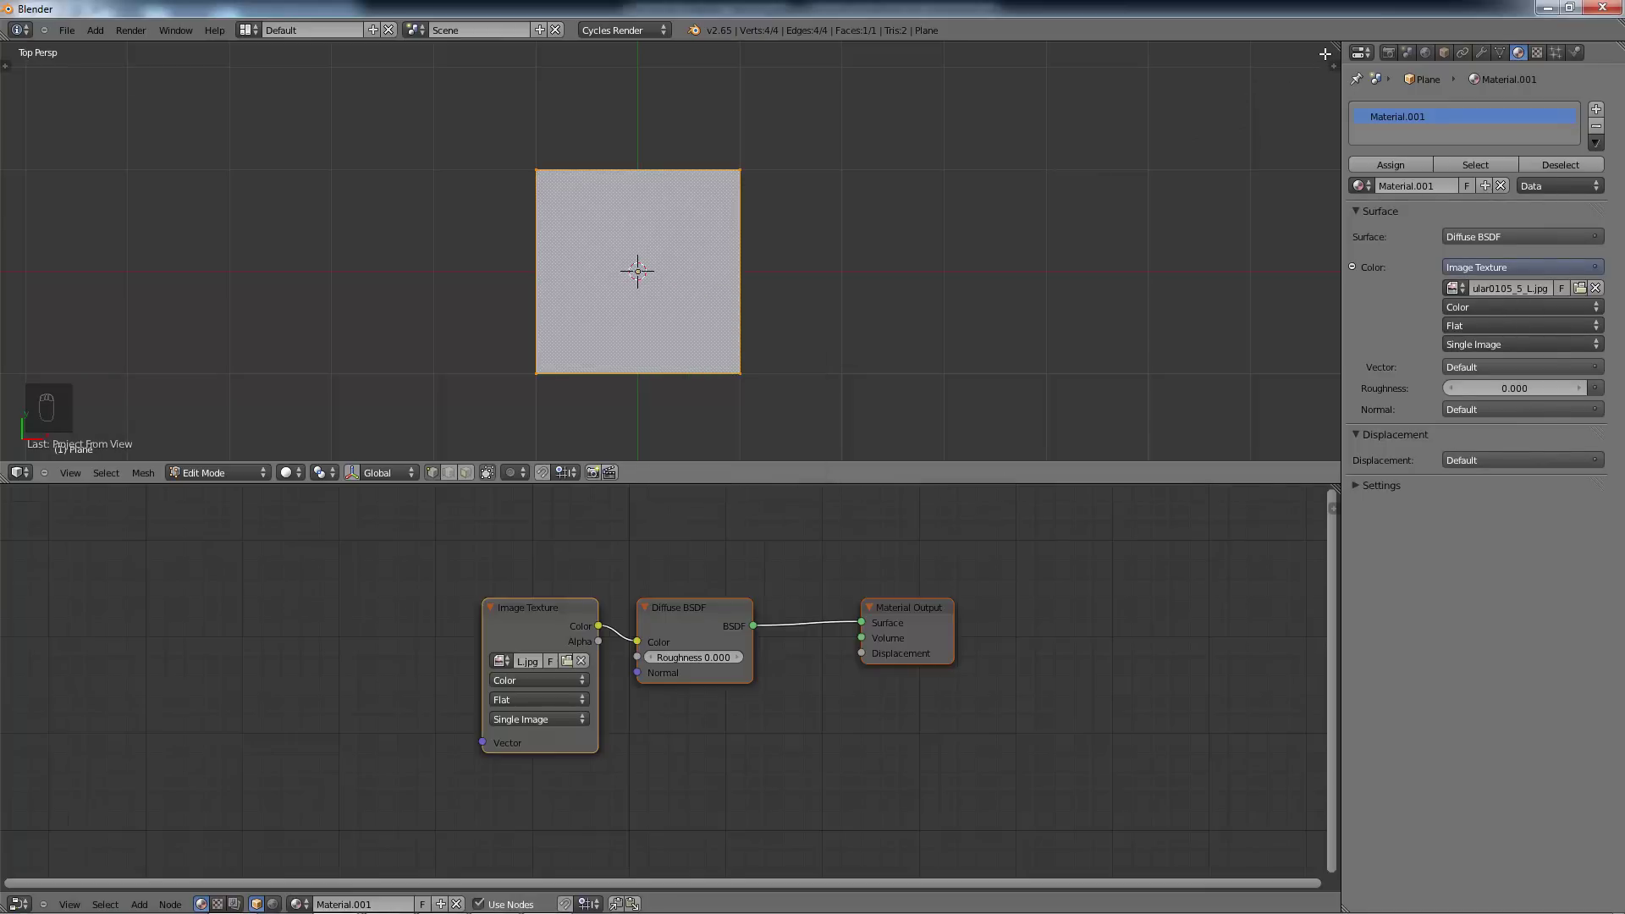
Step: Split the 3D view and show the plane's UV layout over the cobblestone image in a UV/Image Editor
drag(1323, 48, 762, 105)
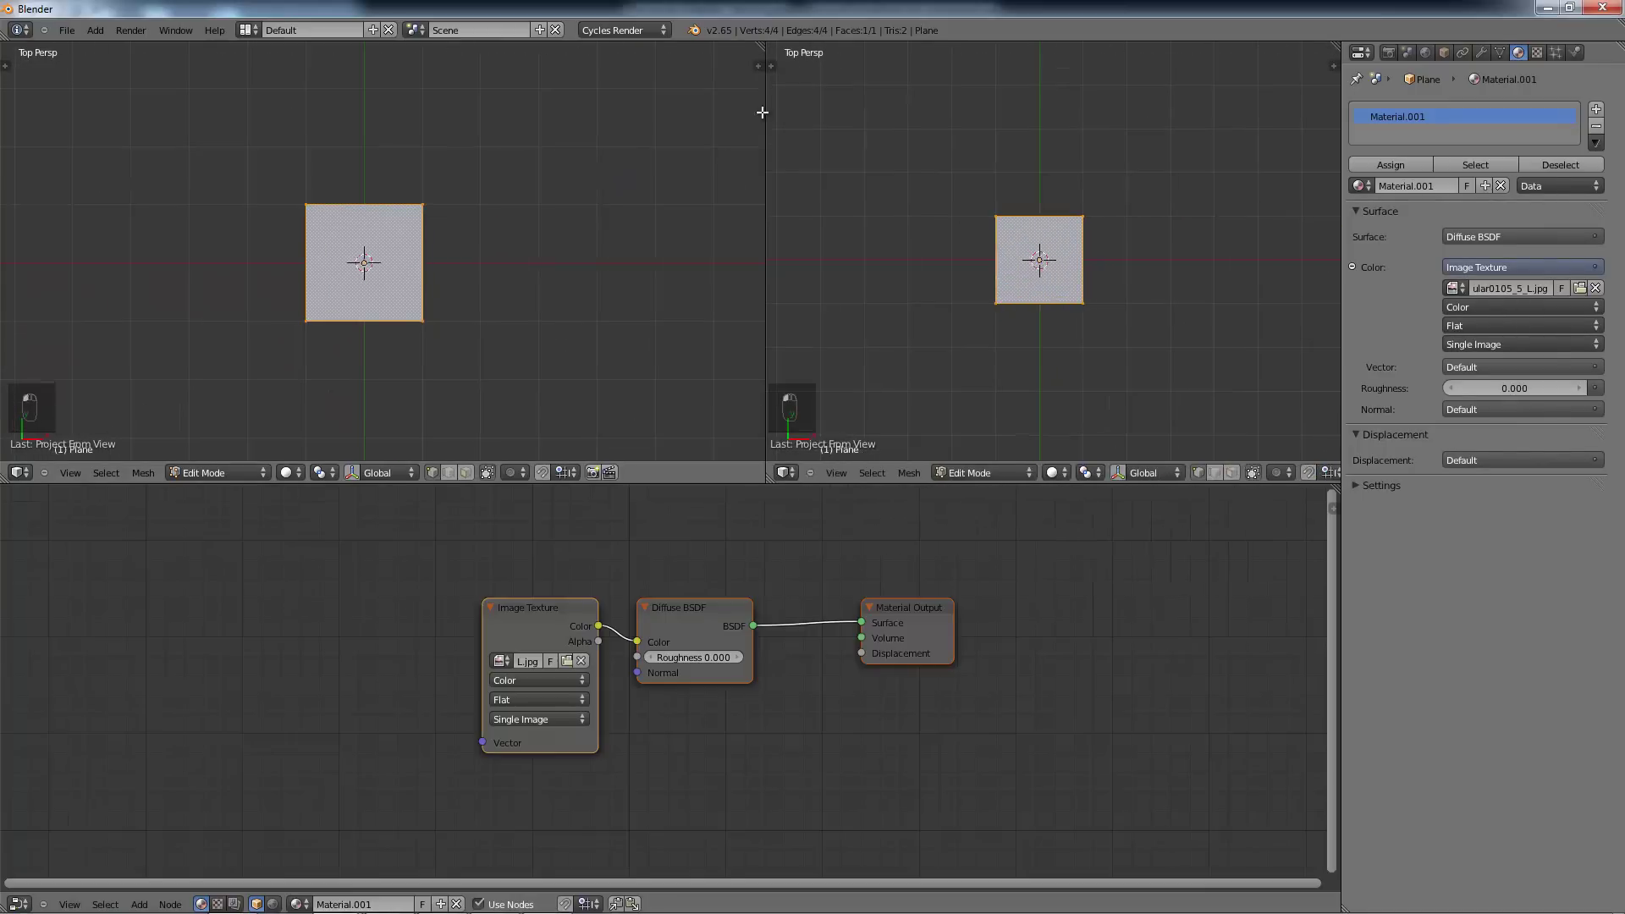
click(780, 472)
click(821, 363)
scroll(1057, 330, down, 6)
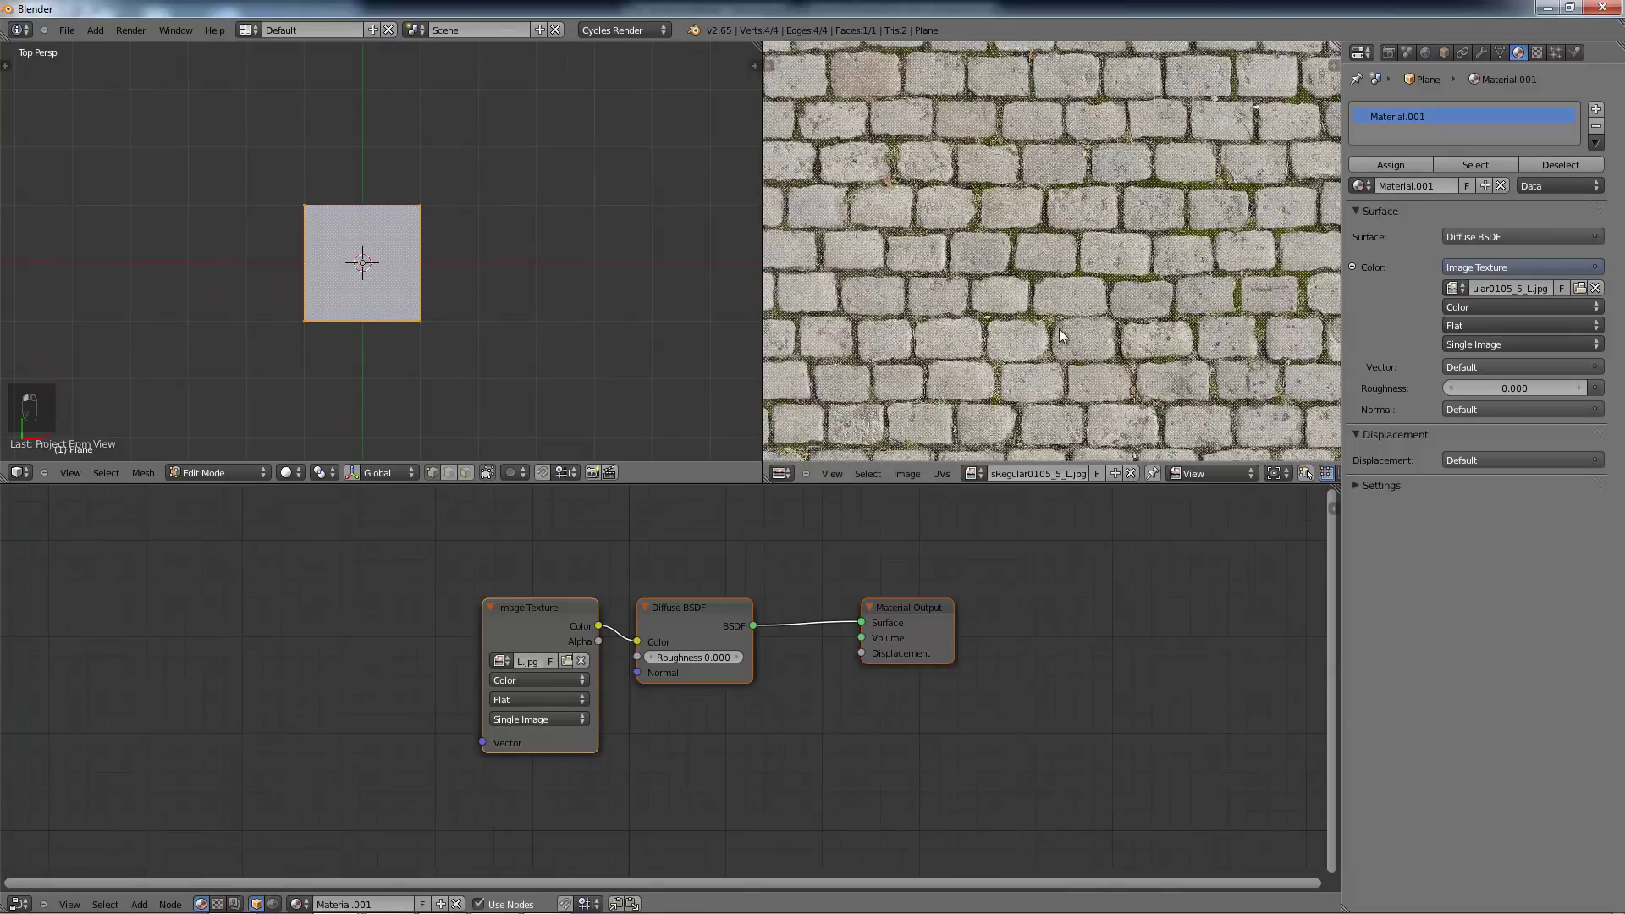
scroll(1059, 334, down, 1)
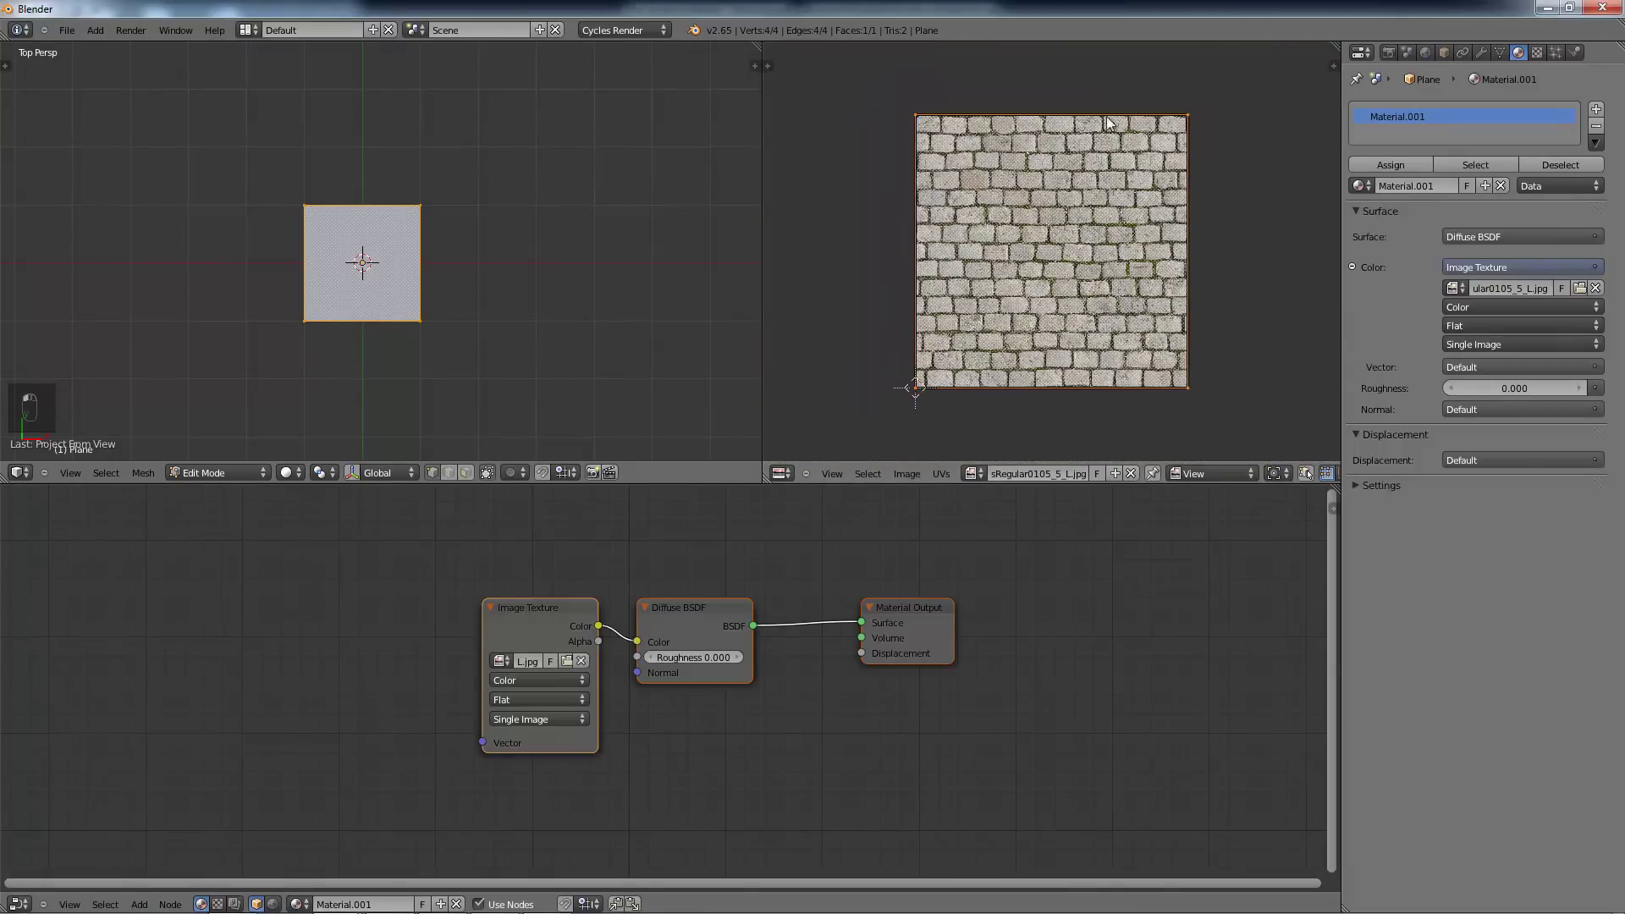
Step: Try moving the upper-left UV corner inward, and merge the UV/Image Editor back into the 3D view
right_click(915, 117)
key(g)
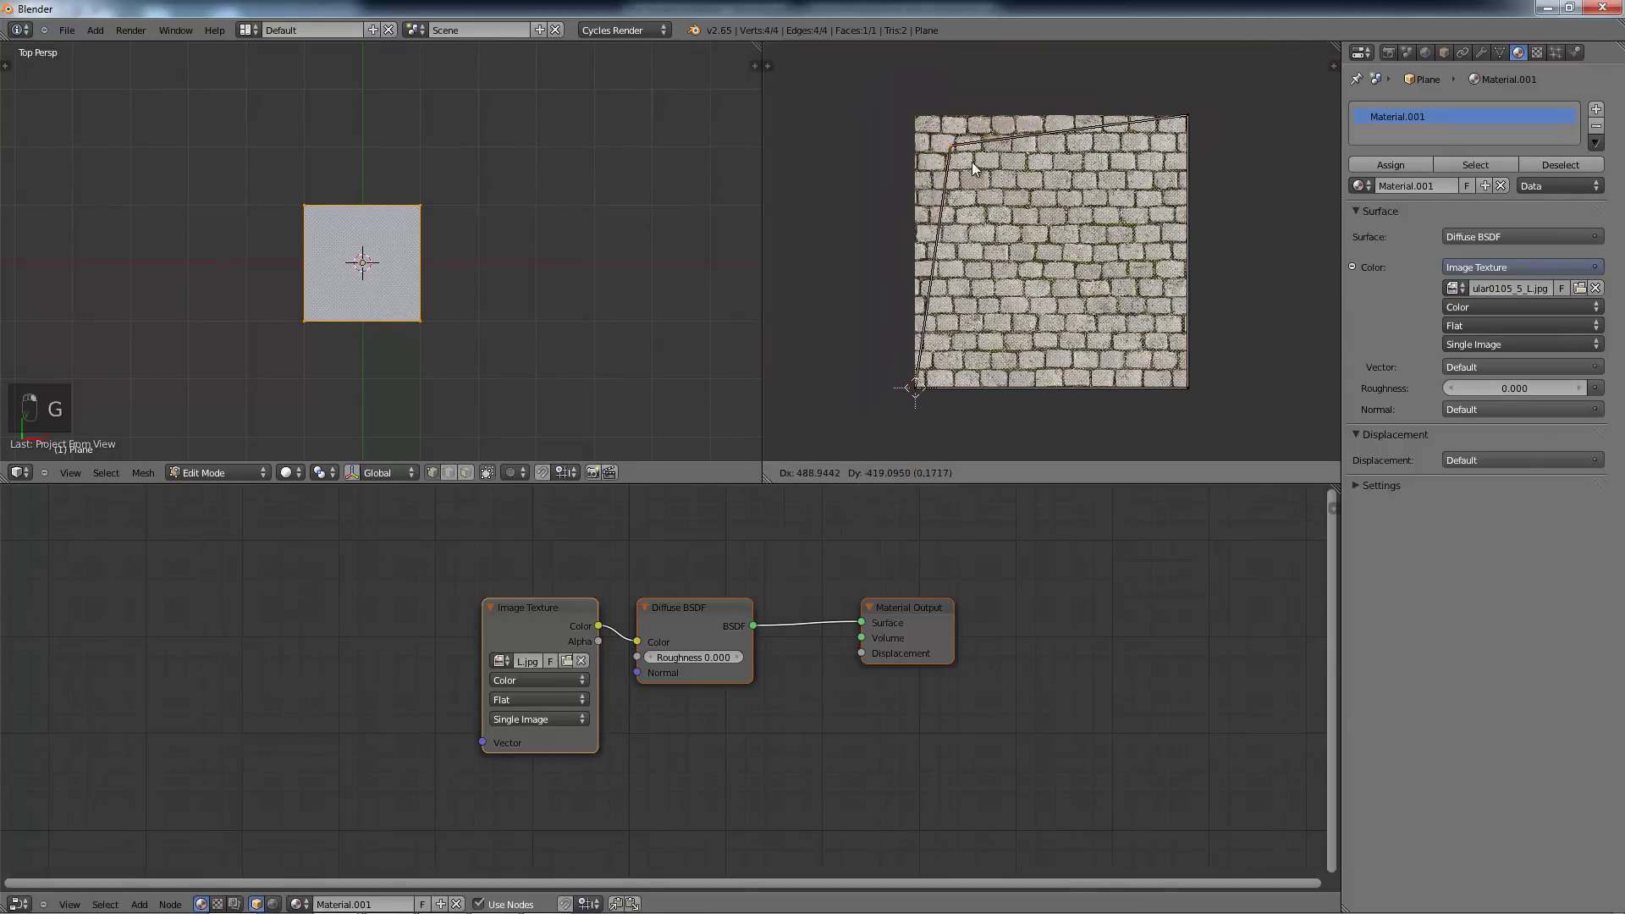
right_click(933, 128)
drag(756, 65, 806, 164)
Step: Save the scene as tutorial.blend in the Cobblestone Road folder
key(ctrl+s)
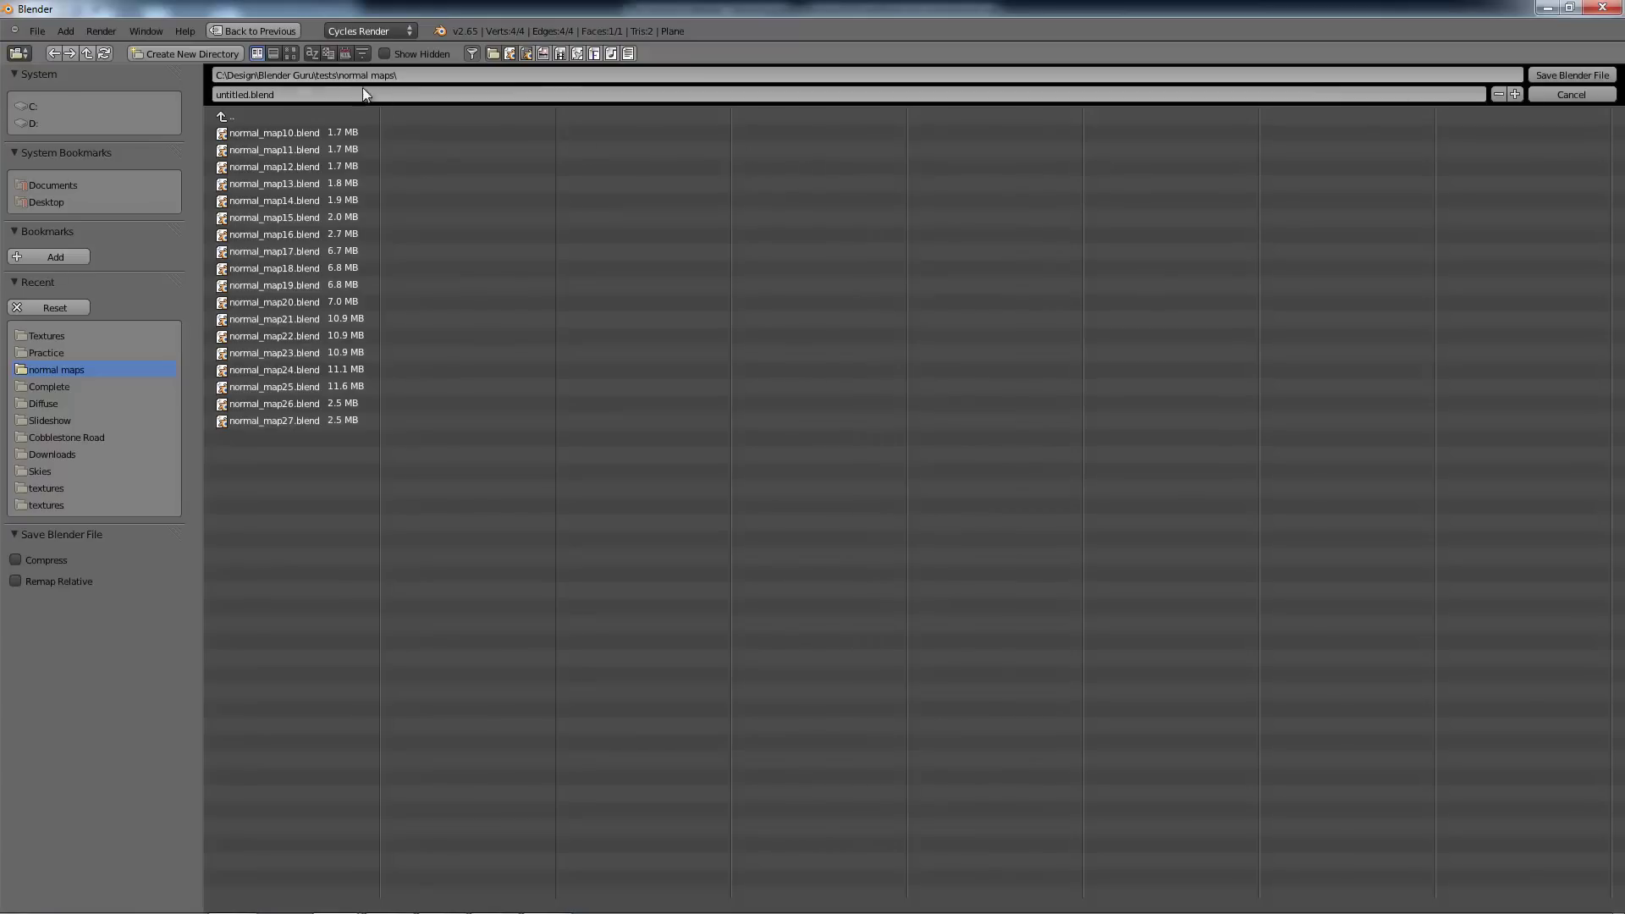
click(286, 117)
click(286, 117)
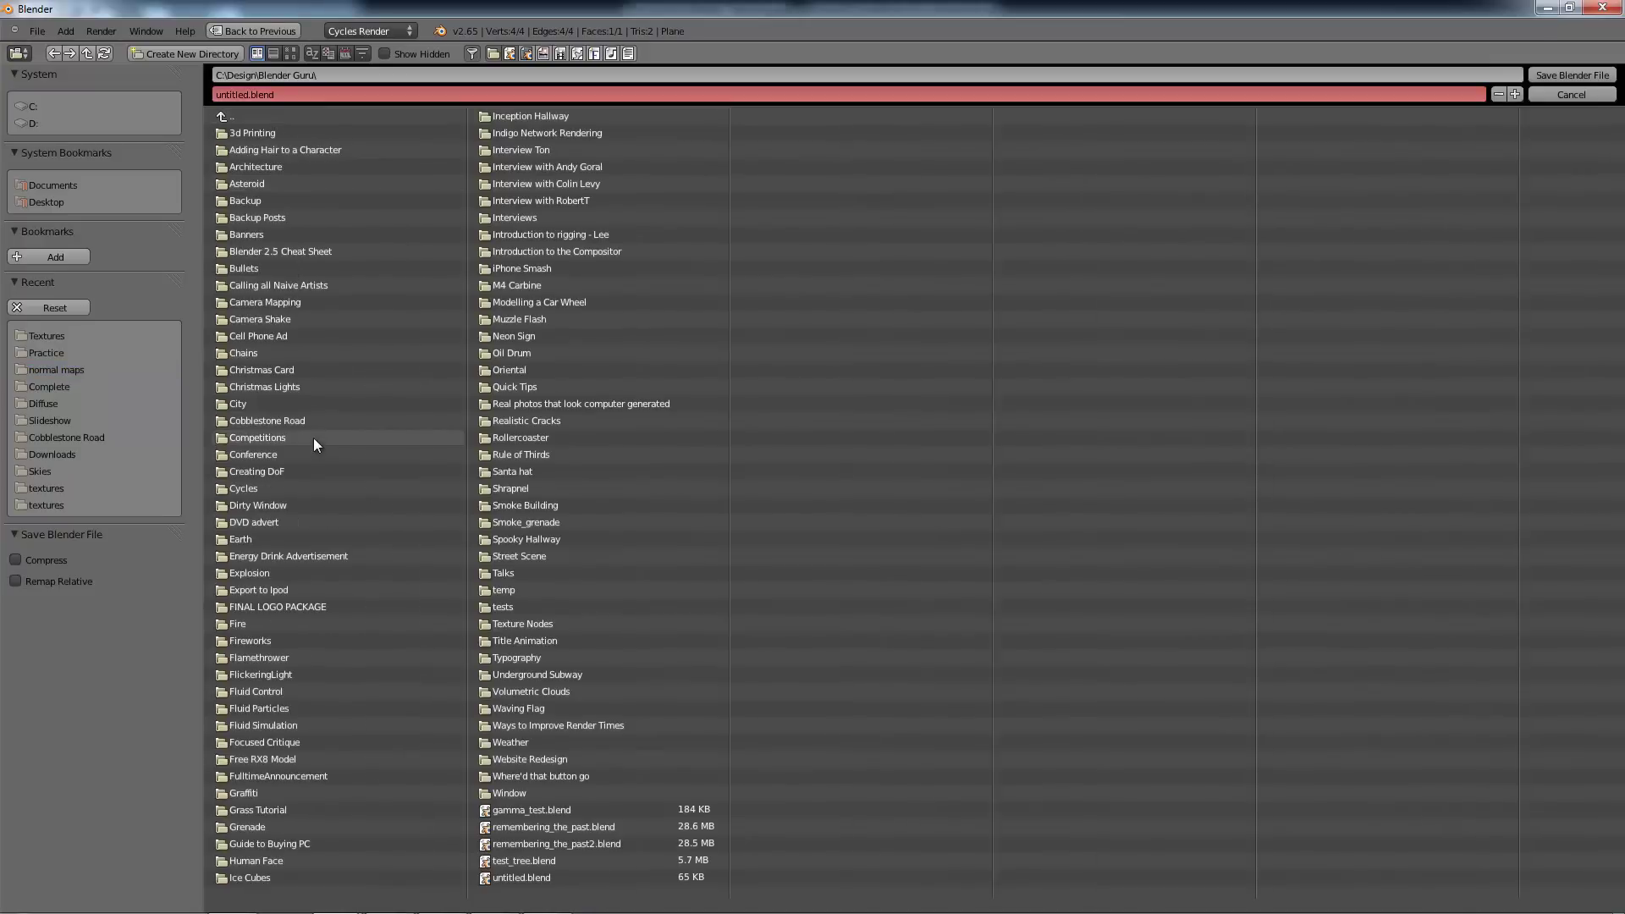
click(294, 416)
click(289, 95)
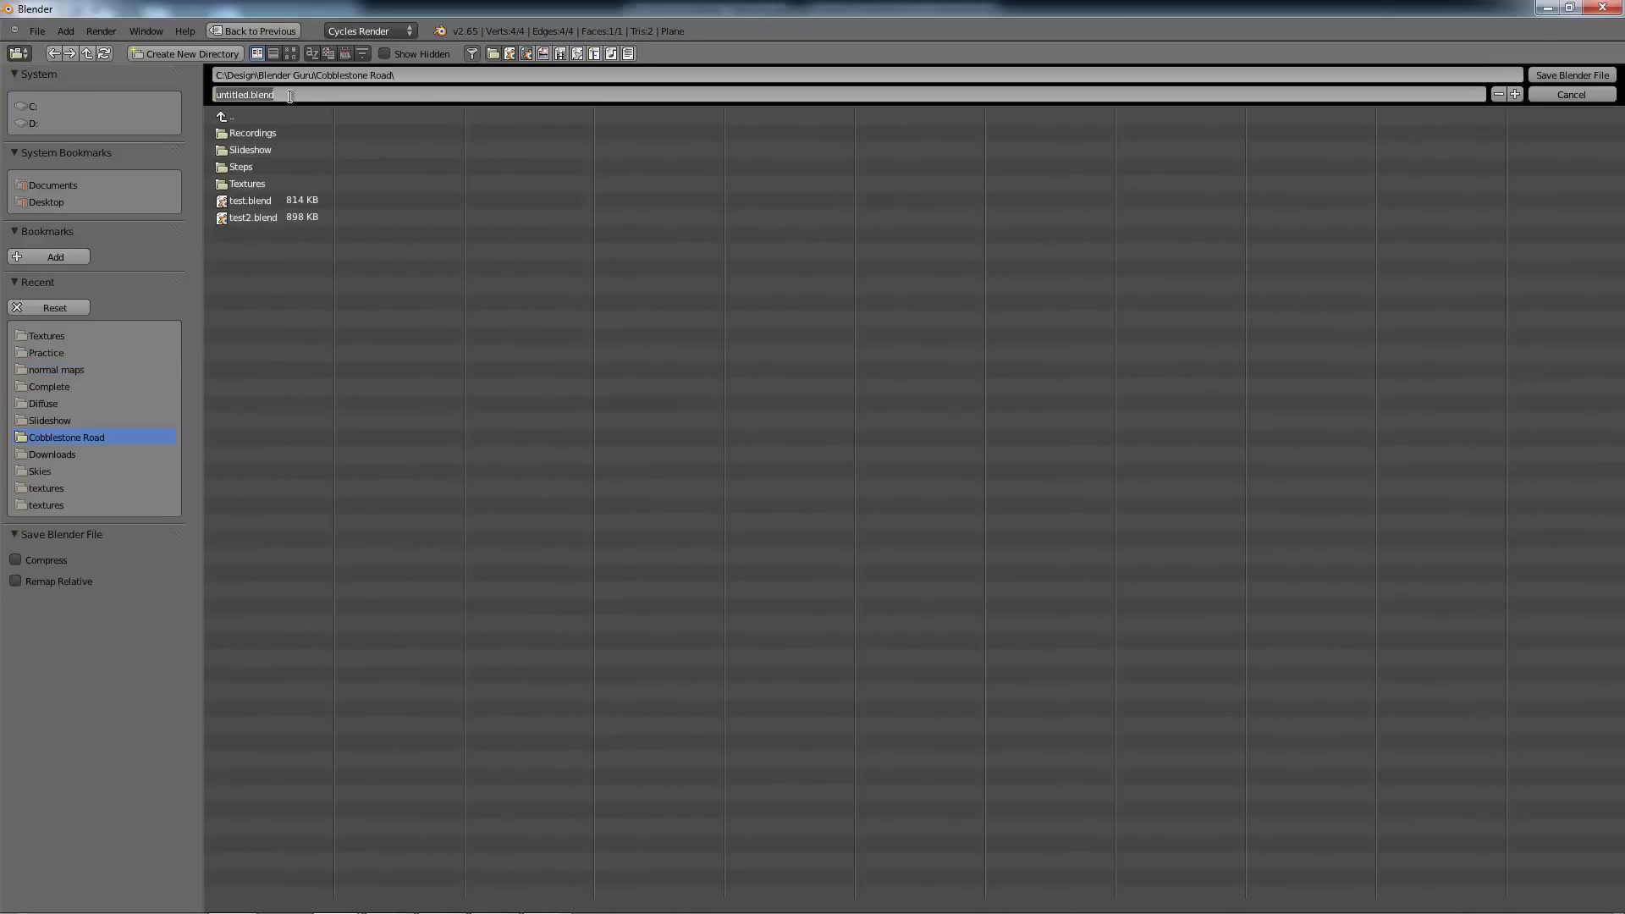
text(pra)
key(BackSpace)
key(BackSpace)
key(BackSpace)
text(tutorial)
key(Return)
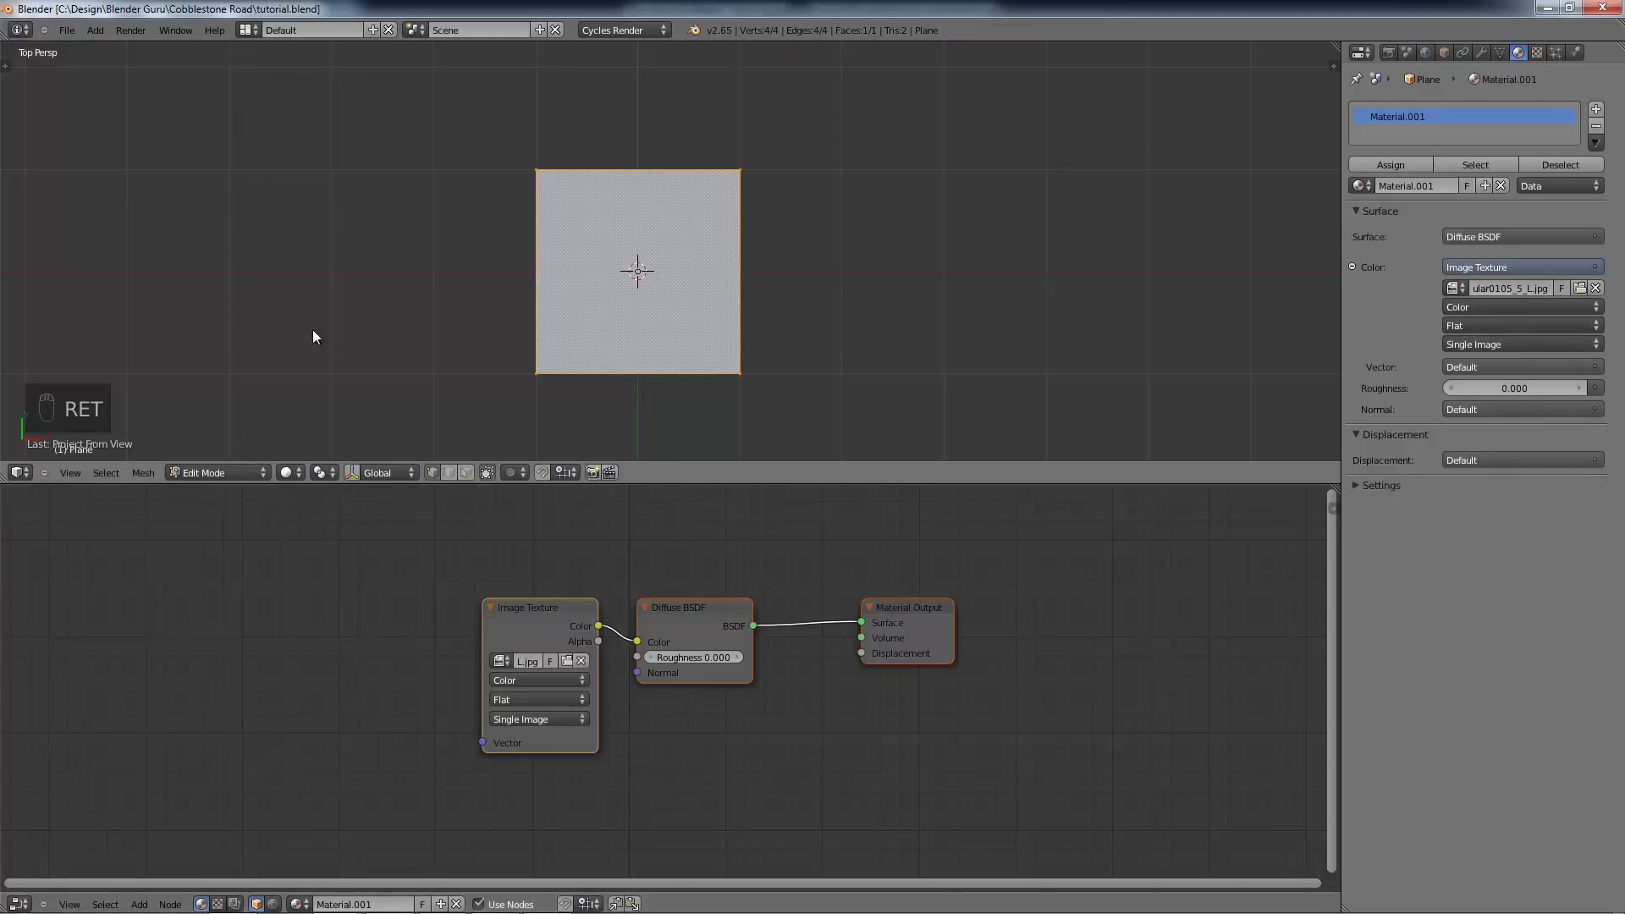
Step: Return the plane to Object Mode and preview its cobblestone texture from an angled view in Rendered shading
key(Tab)
click(296, 474)
click(337, 367)
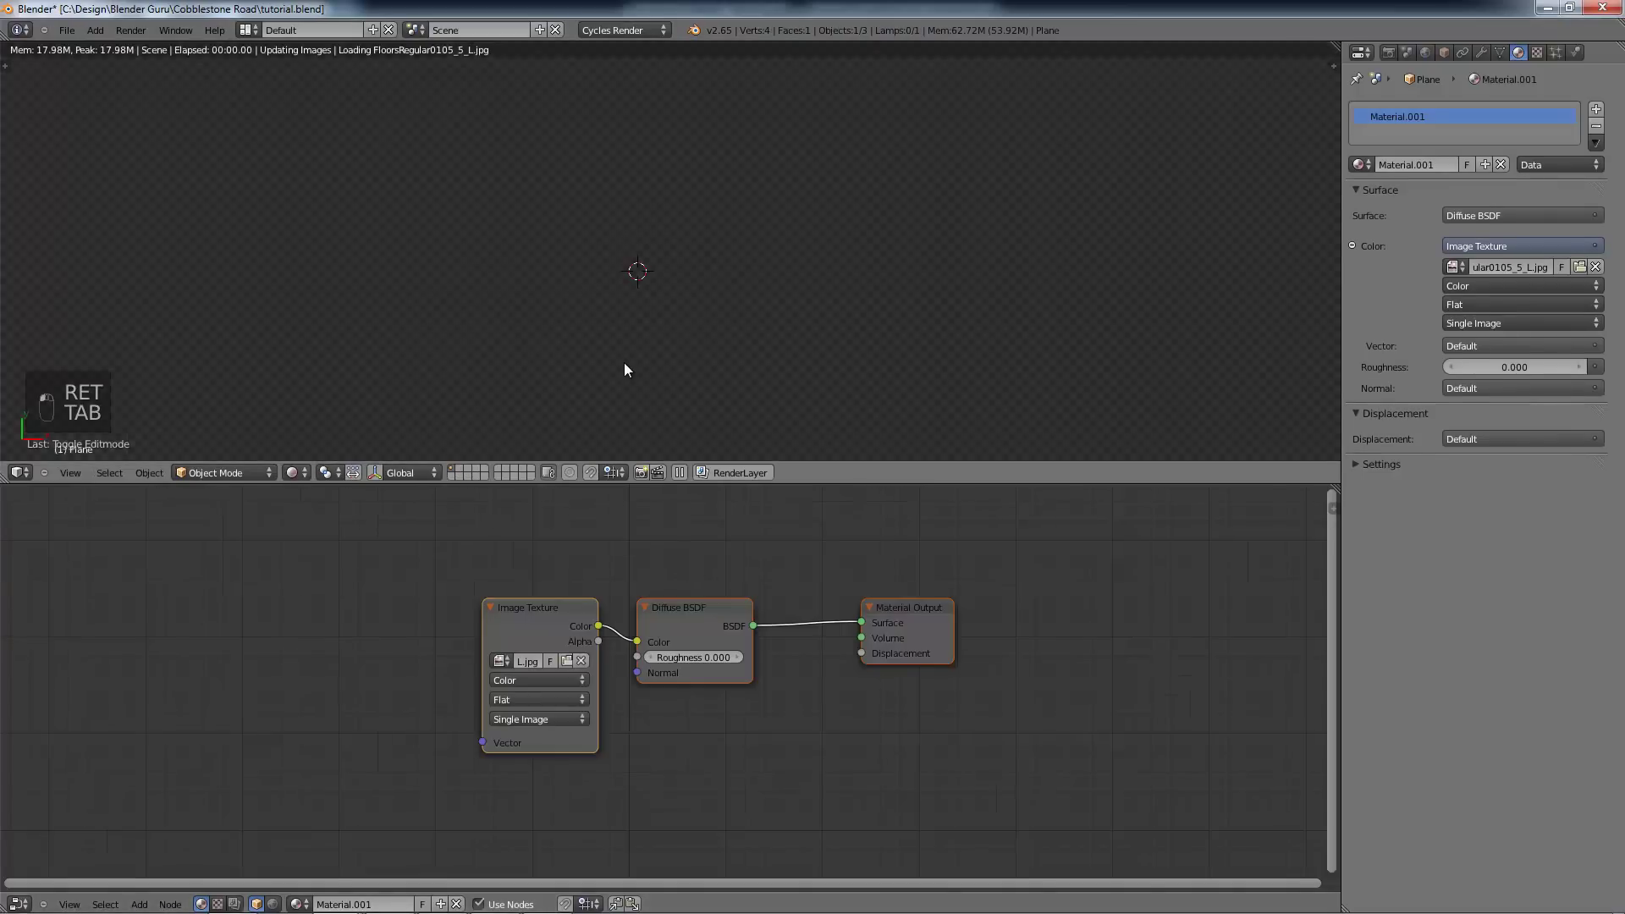
scroll(647, 321, up, 2)
middle_drag(634, 323, 734, 286)
scroll(654, 245, up, 2)
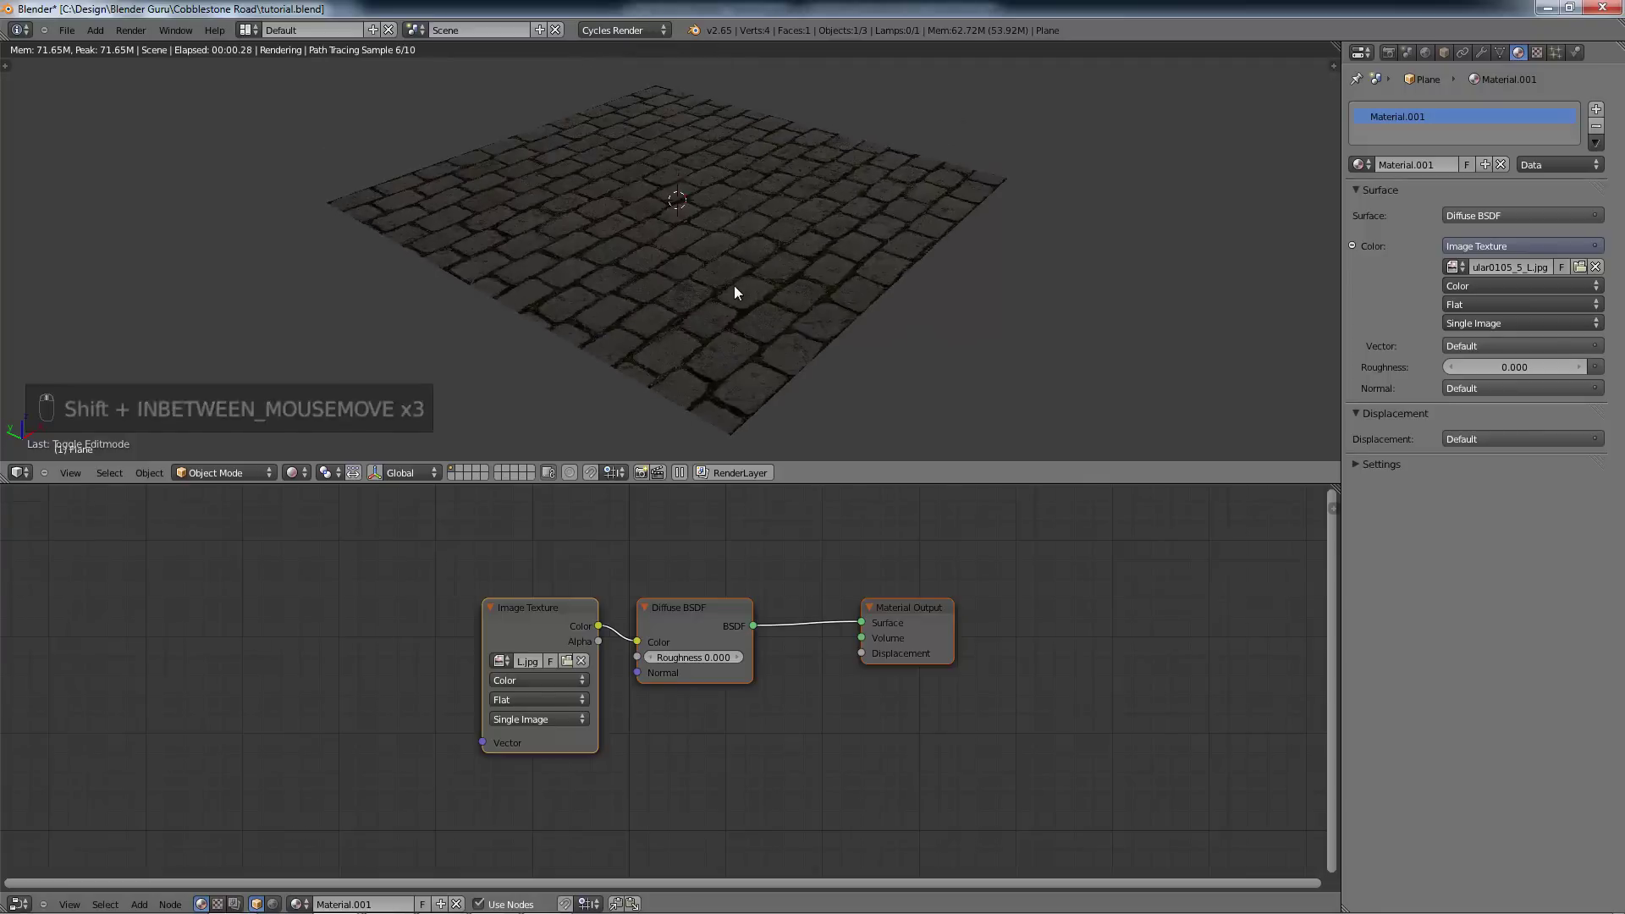
scroll(734, 287, down, 2)
Step: Switch to Solid shading, reposition the lamp behind the plane in top view and lower it in right view
click(303, 477)
click(337, 416)
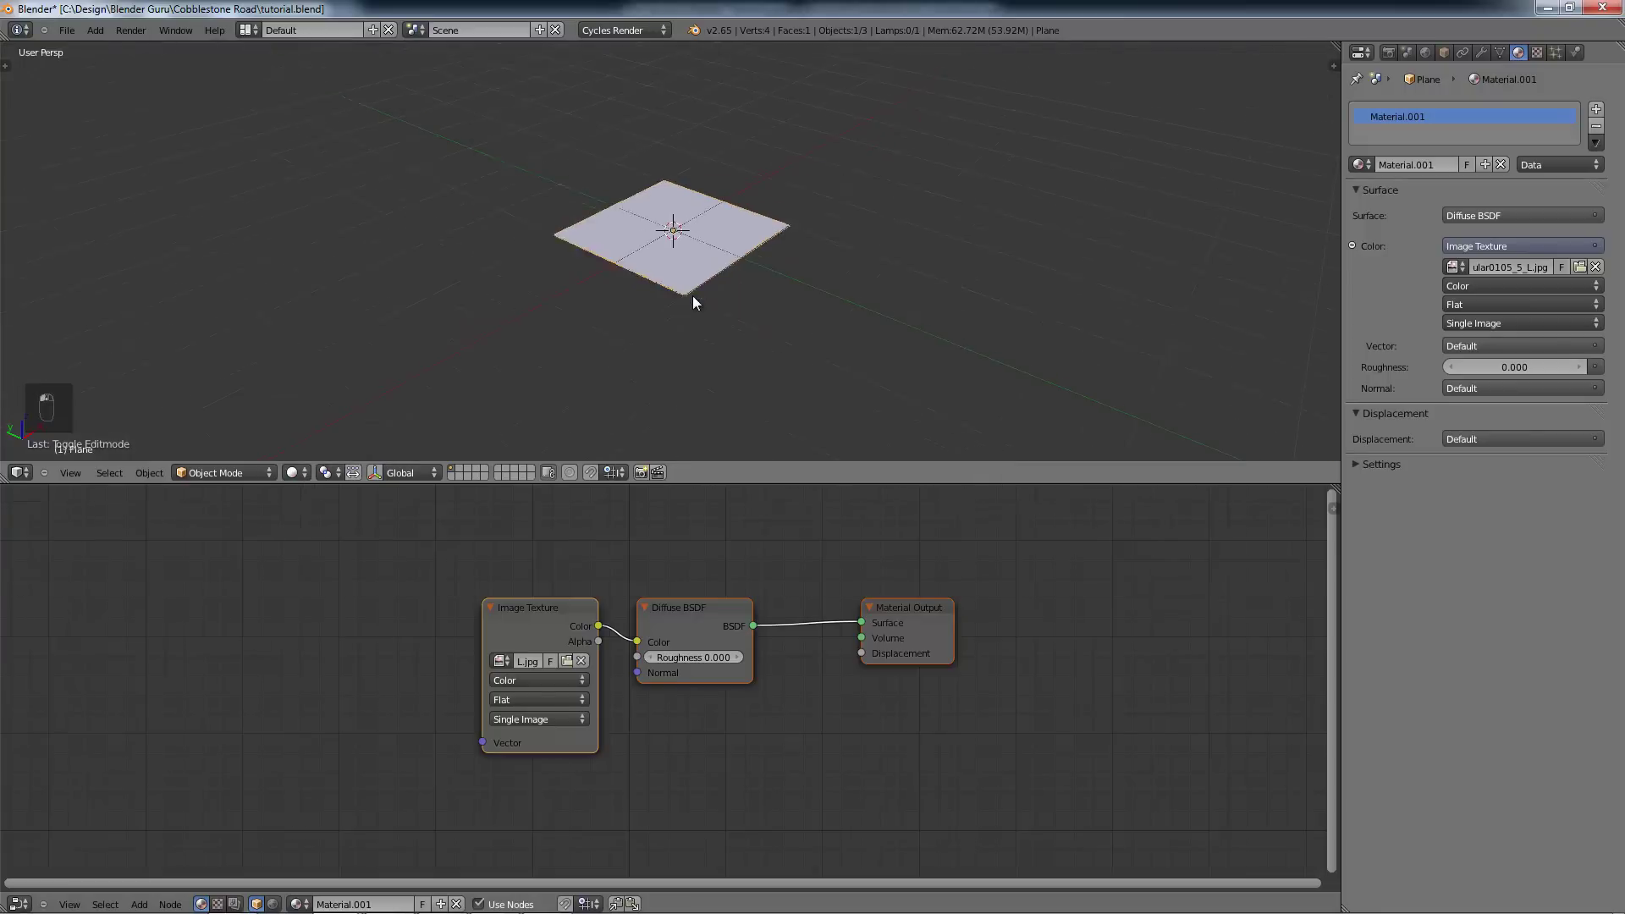
scroll(745, 164, down, 2)
right_click(703, 170)
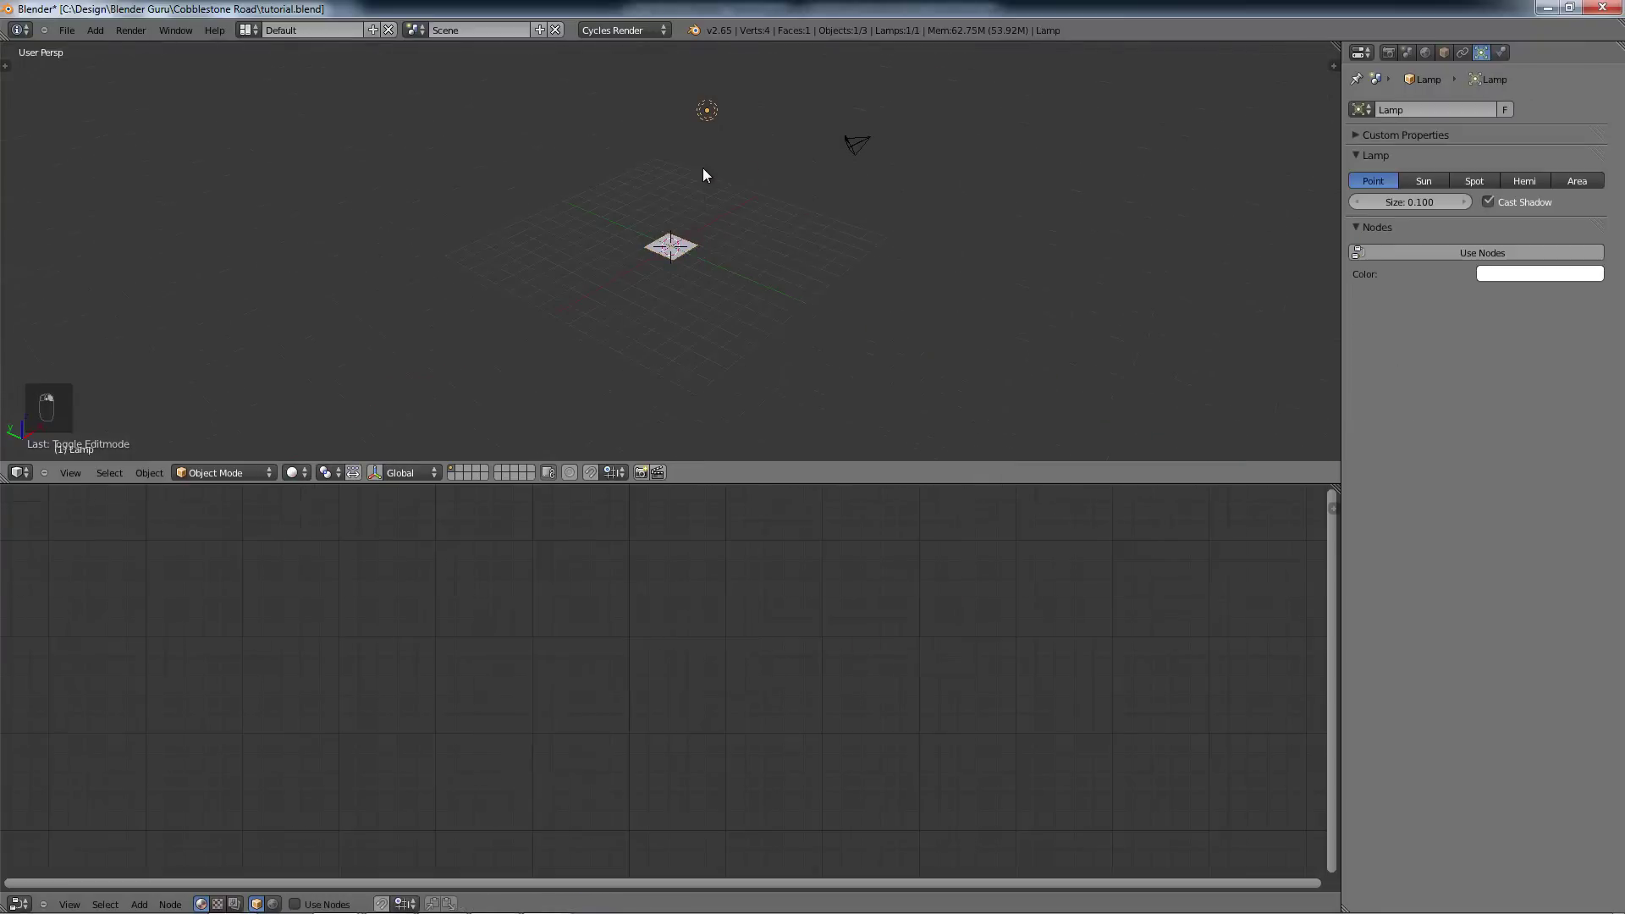
key(KP_7)
key(KP_5)
key(g)
click(774, 126)
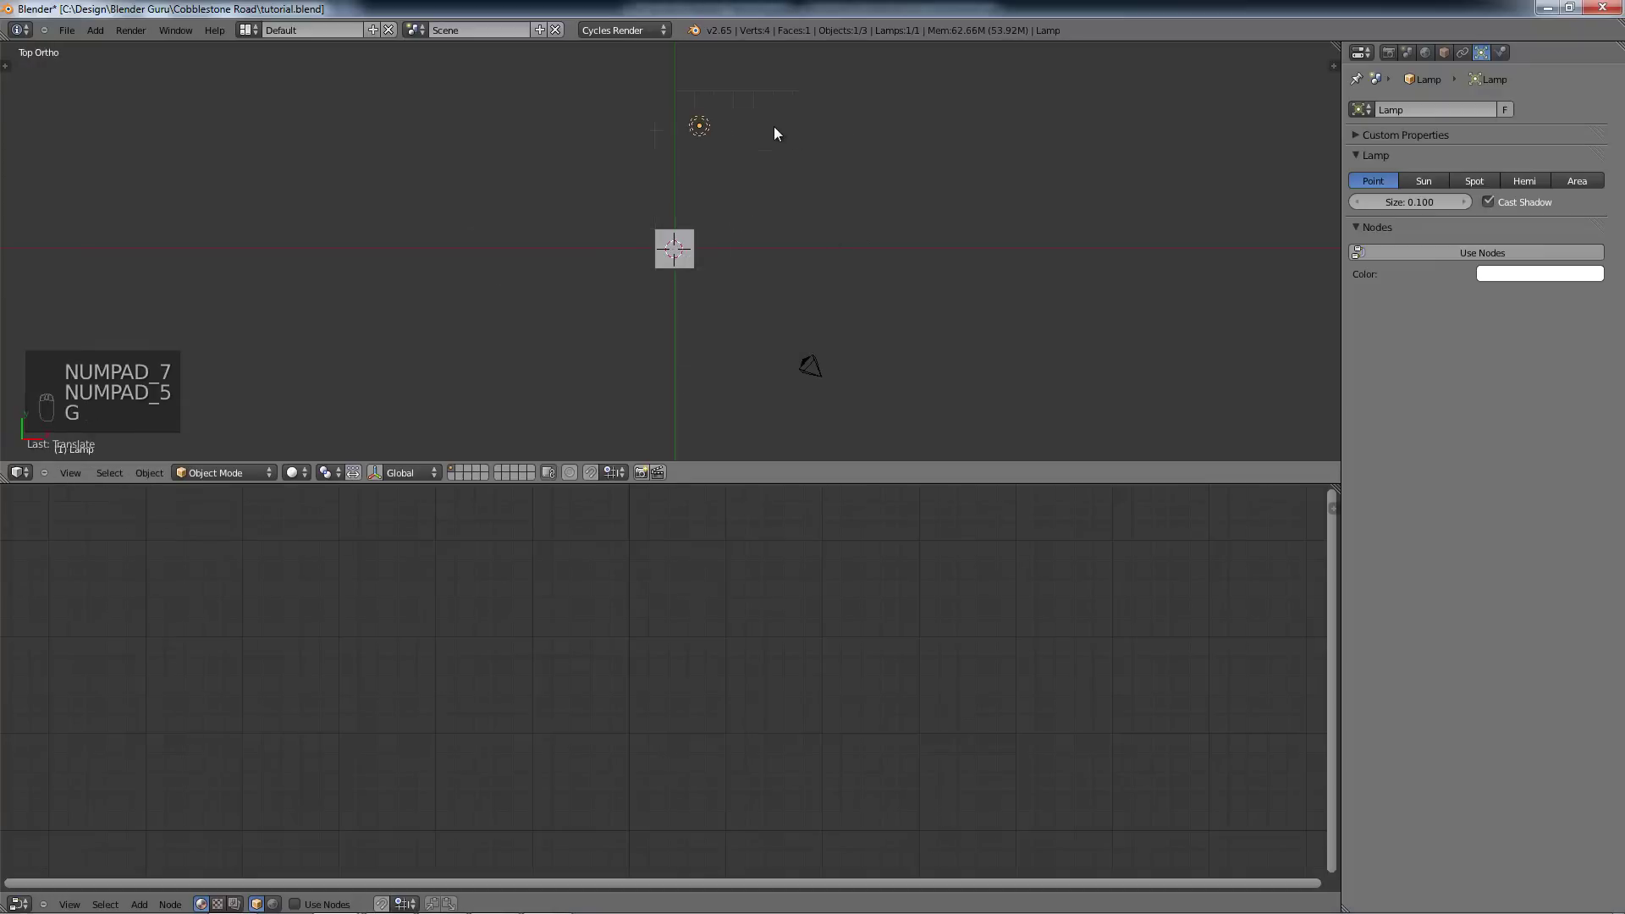
key(KP_3)
key(g)
click(779, 207)
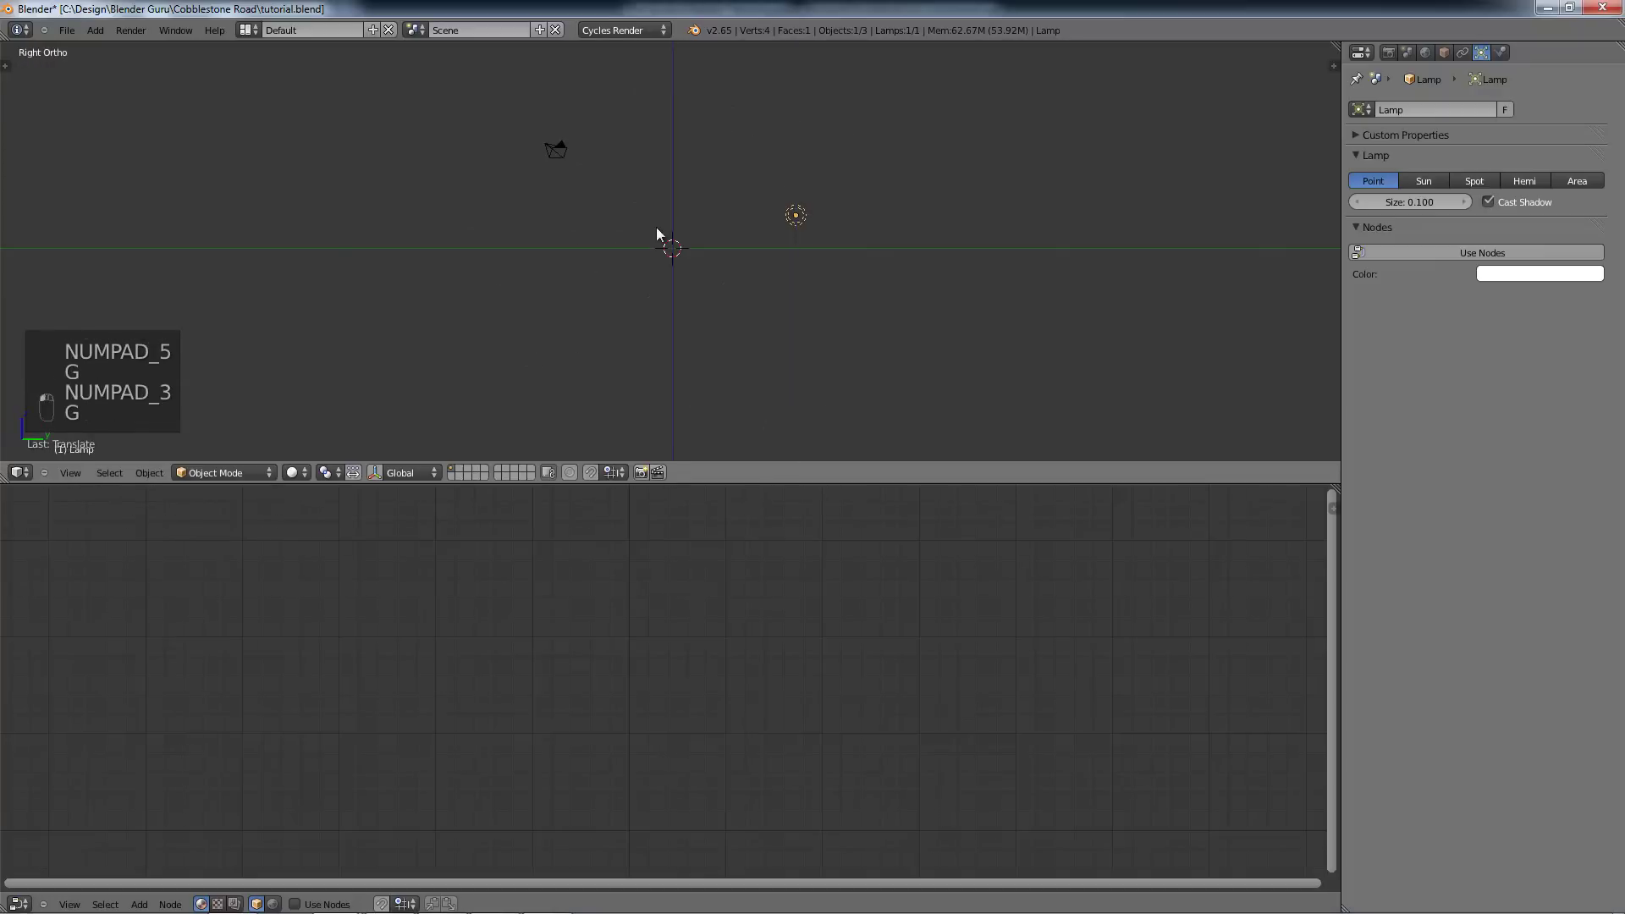
middle_drag(657, 237, 721, 290)
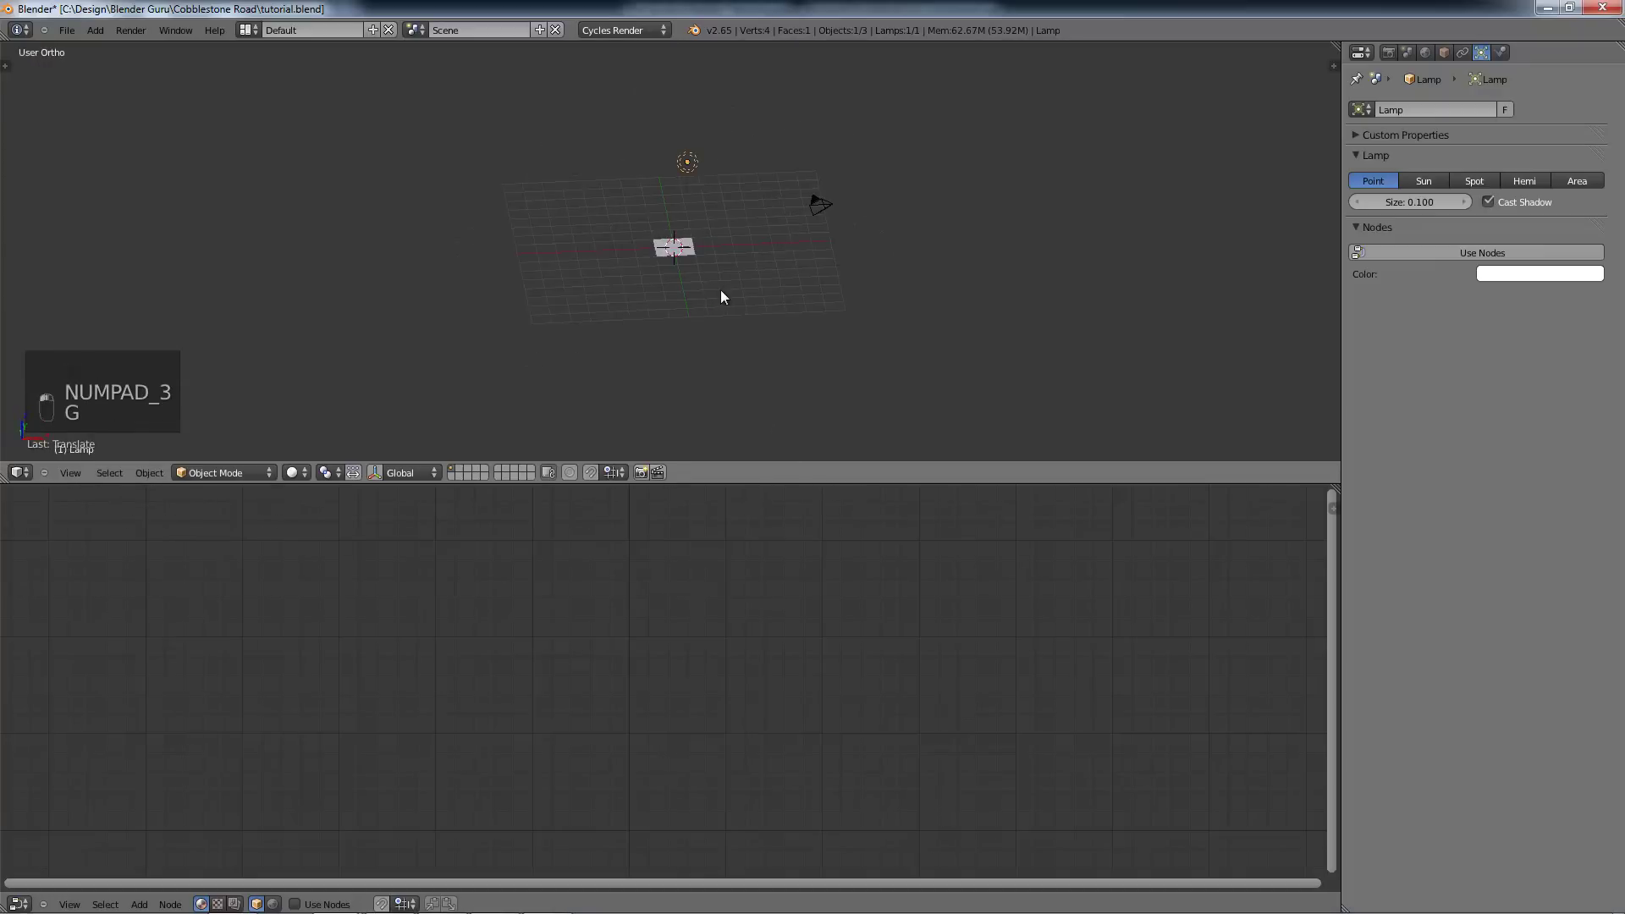
Step: Change the lamp to a Sun and rotate it in top and right views to aim its light across the plane
click(1424, 182)
middle_drag(882, 196, 674, 273)
key(KP_7)
key(r)
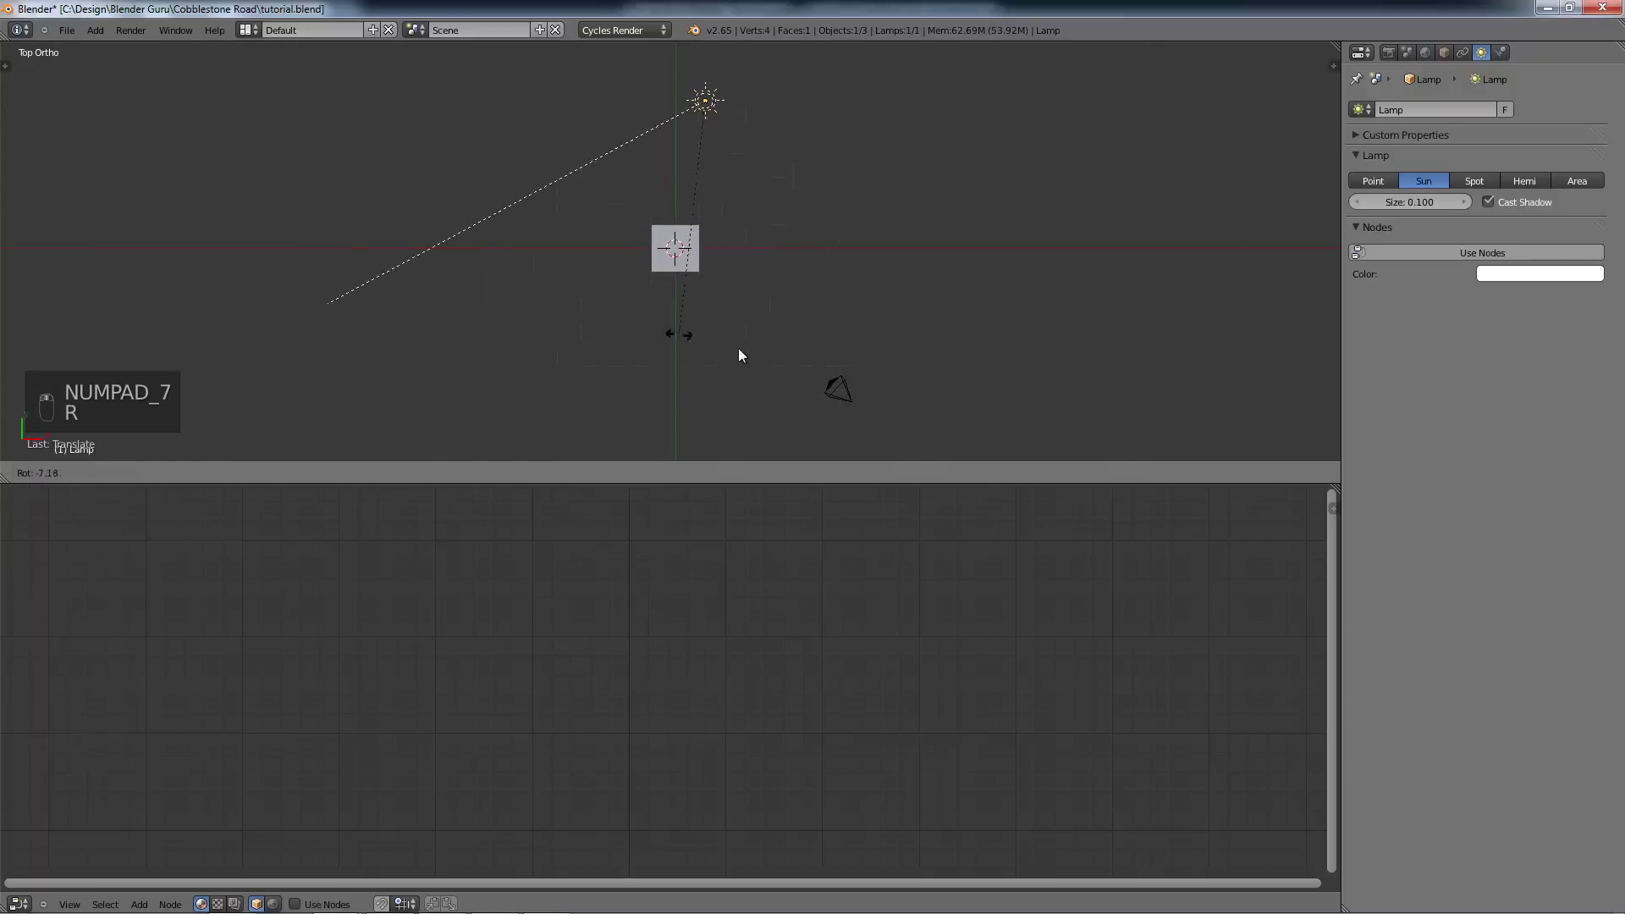
click(928, 311)
key(KP_3)
key(r)
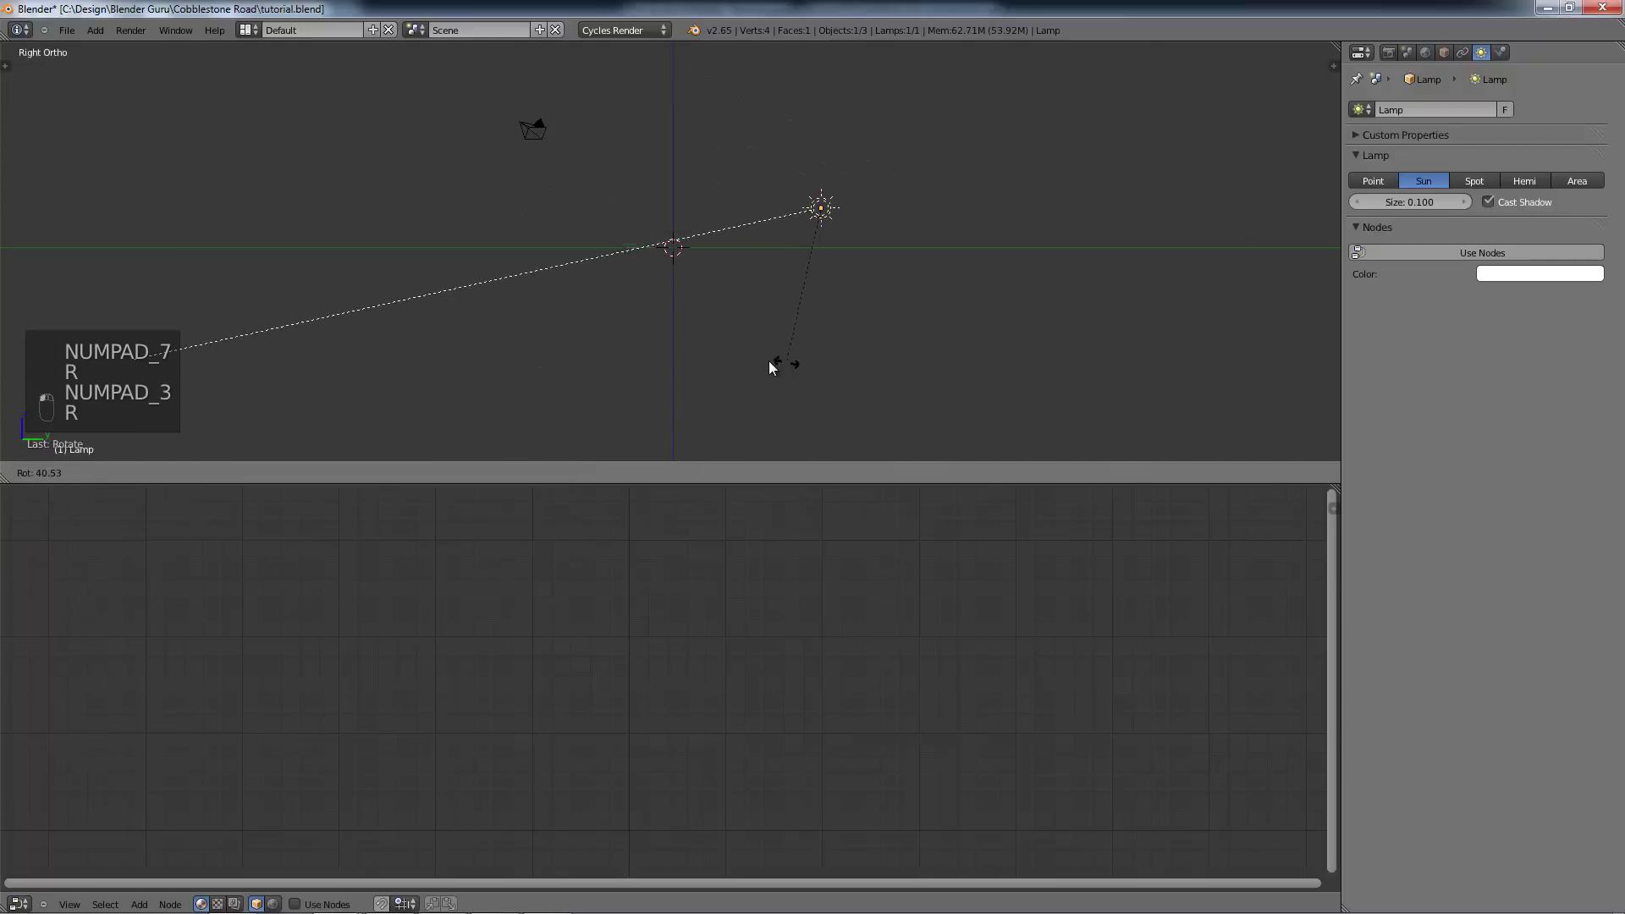
click(790, 359)
Step: Reposition the sun lamp freehand behind the plane from an angled view
middle_drag(668, 345, 775, 409)
key(g)
middle_click(772, 408)
click(772, 408)
Step: Set the sun lamp's size to 0.01 for sharper shadows
click(1417, 203)
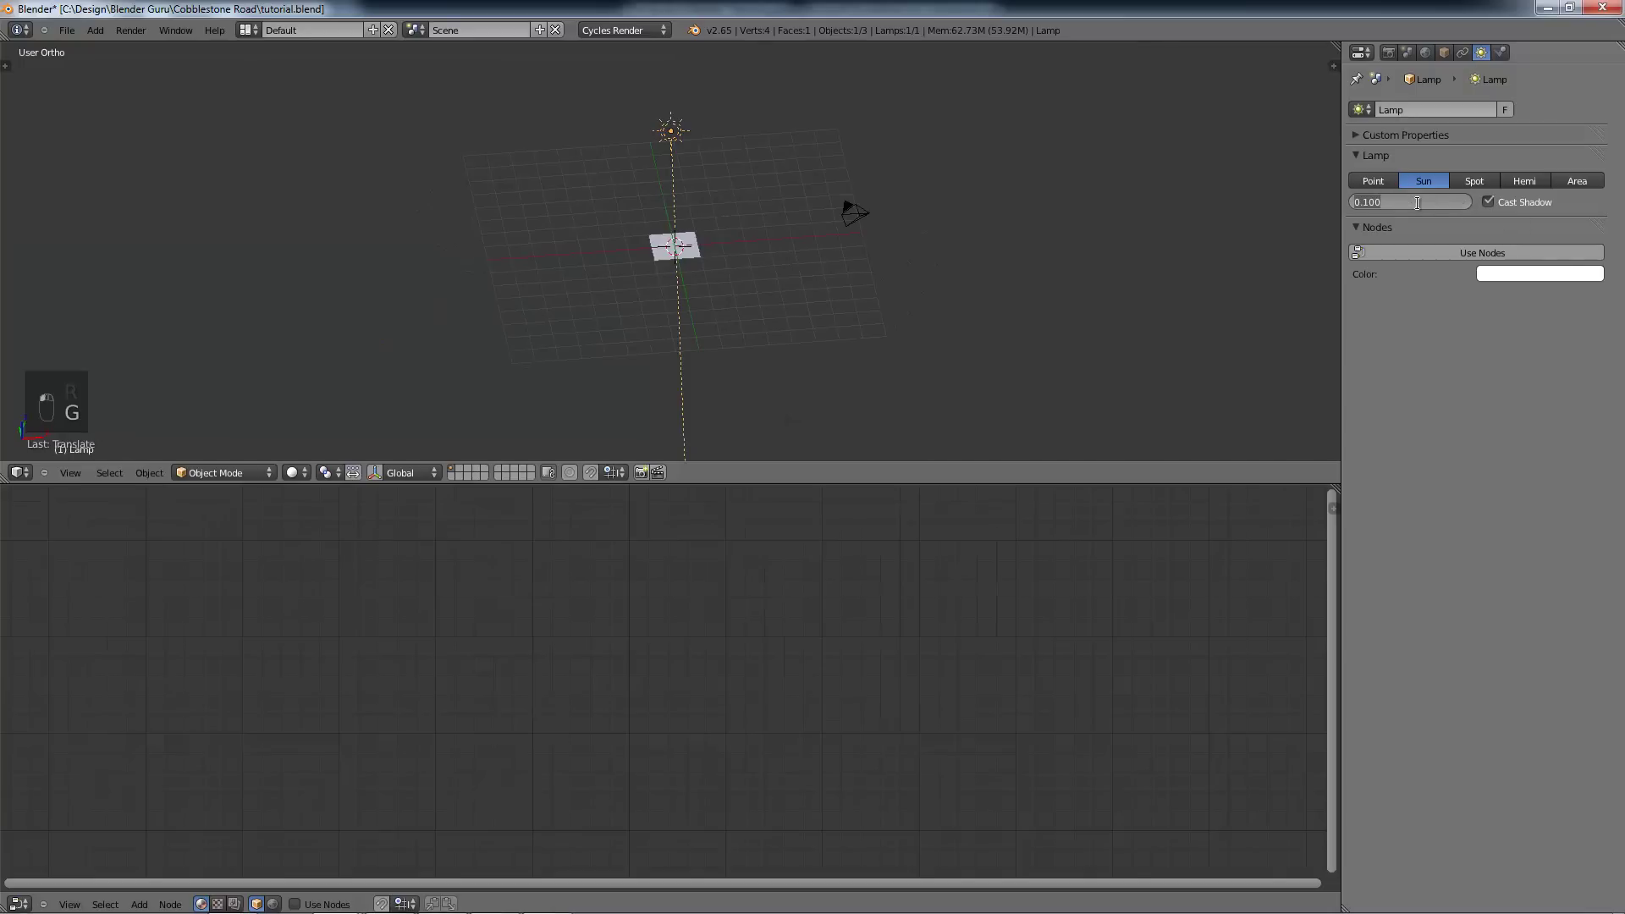
text(0.01)
key(Return)
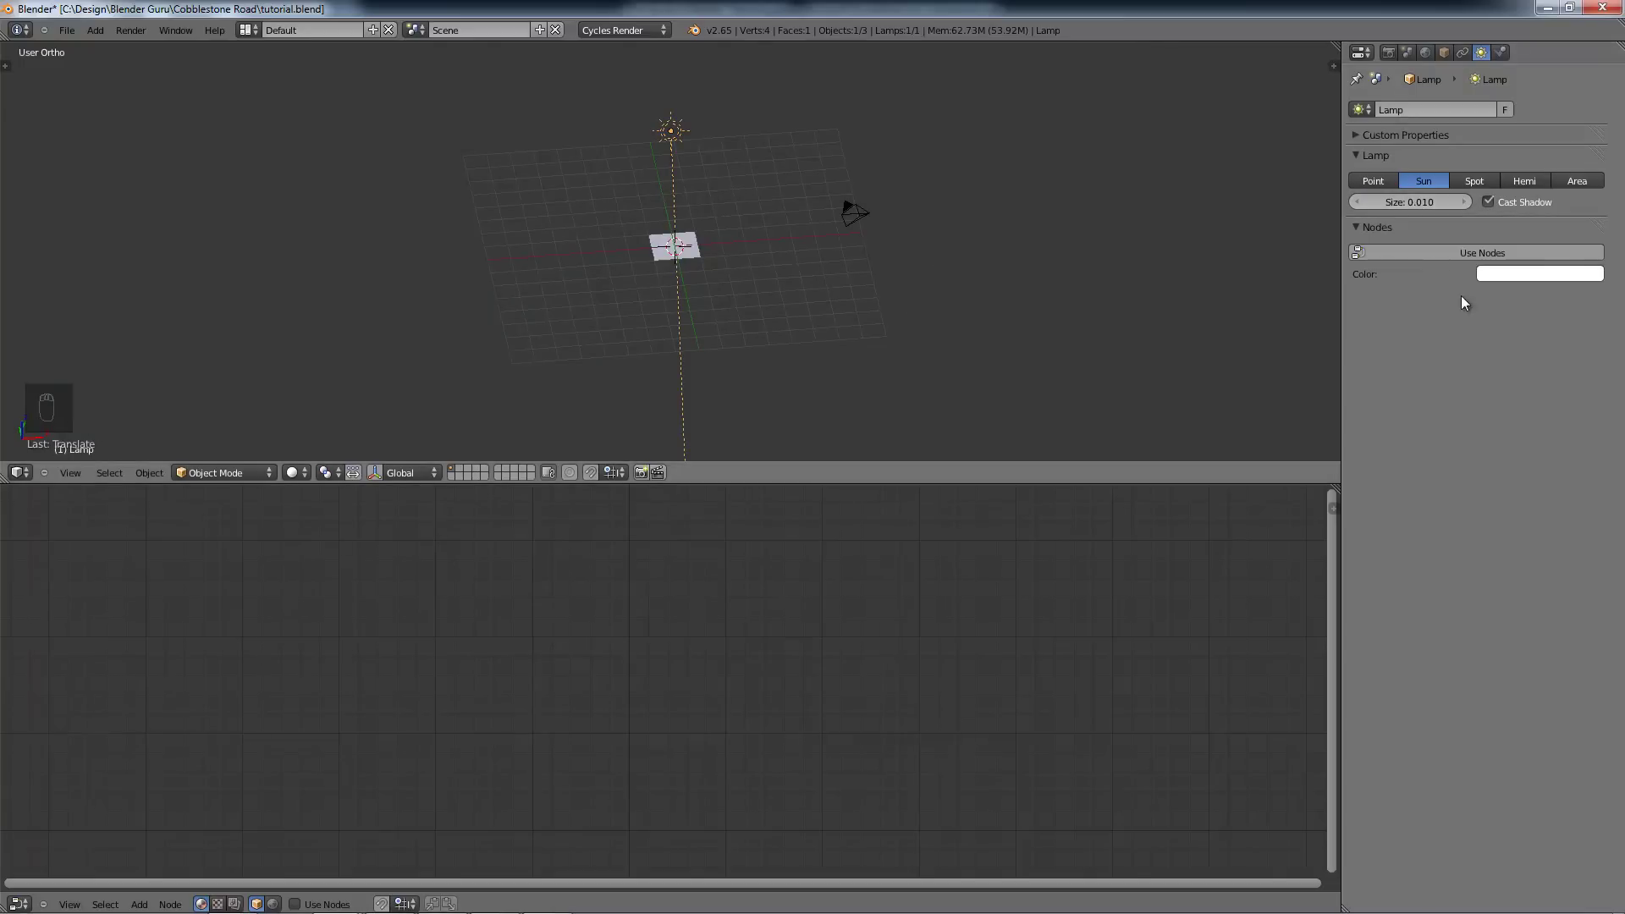
Step: Enable nodes for the sun lamp, set its emission strength to 10 and give it a pale warm color
click(1482, 255)
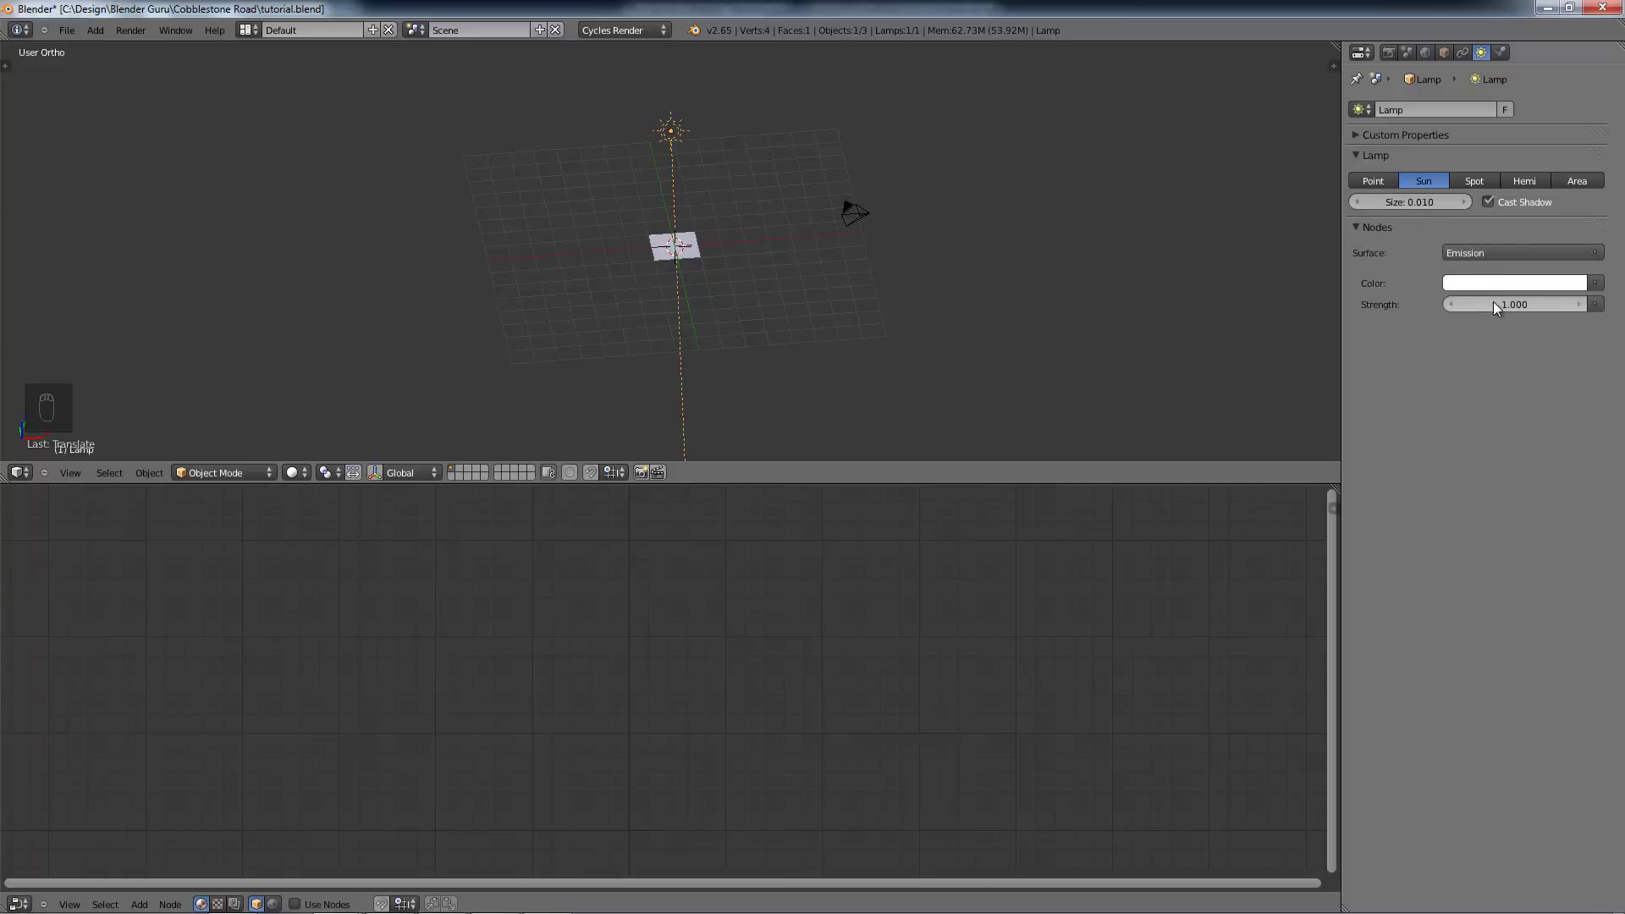
click(1493, 304)
text(10)
key(Return)
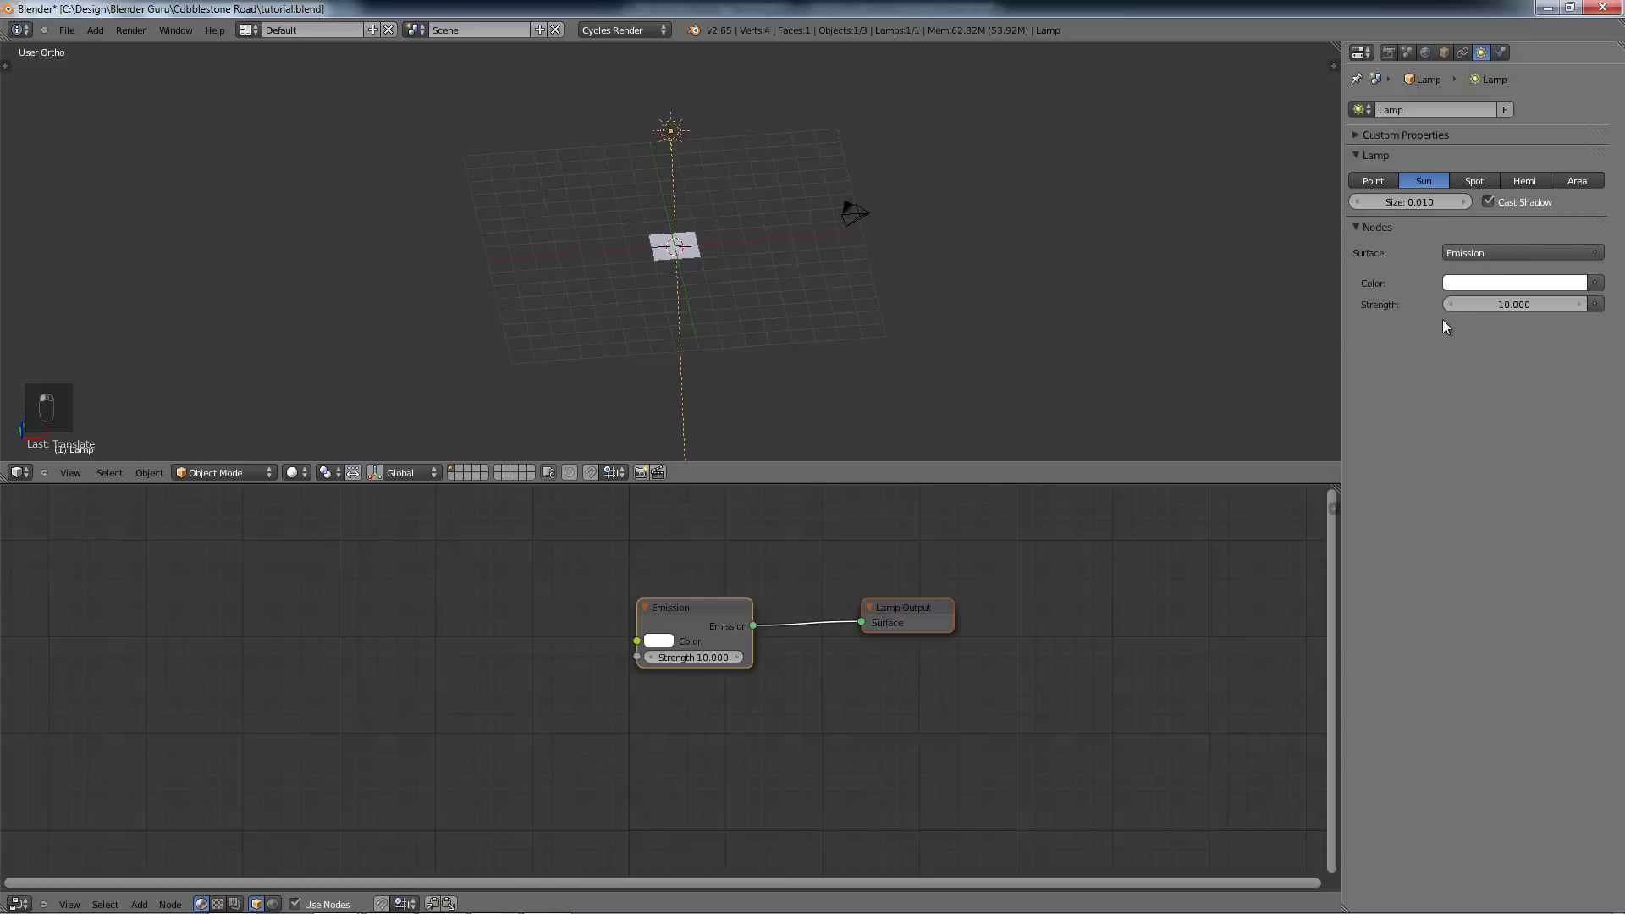
click(1506, 286)
drag(1490, 109, 1493, 108)
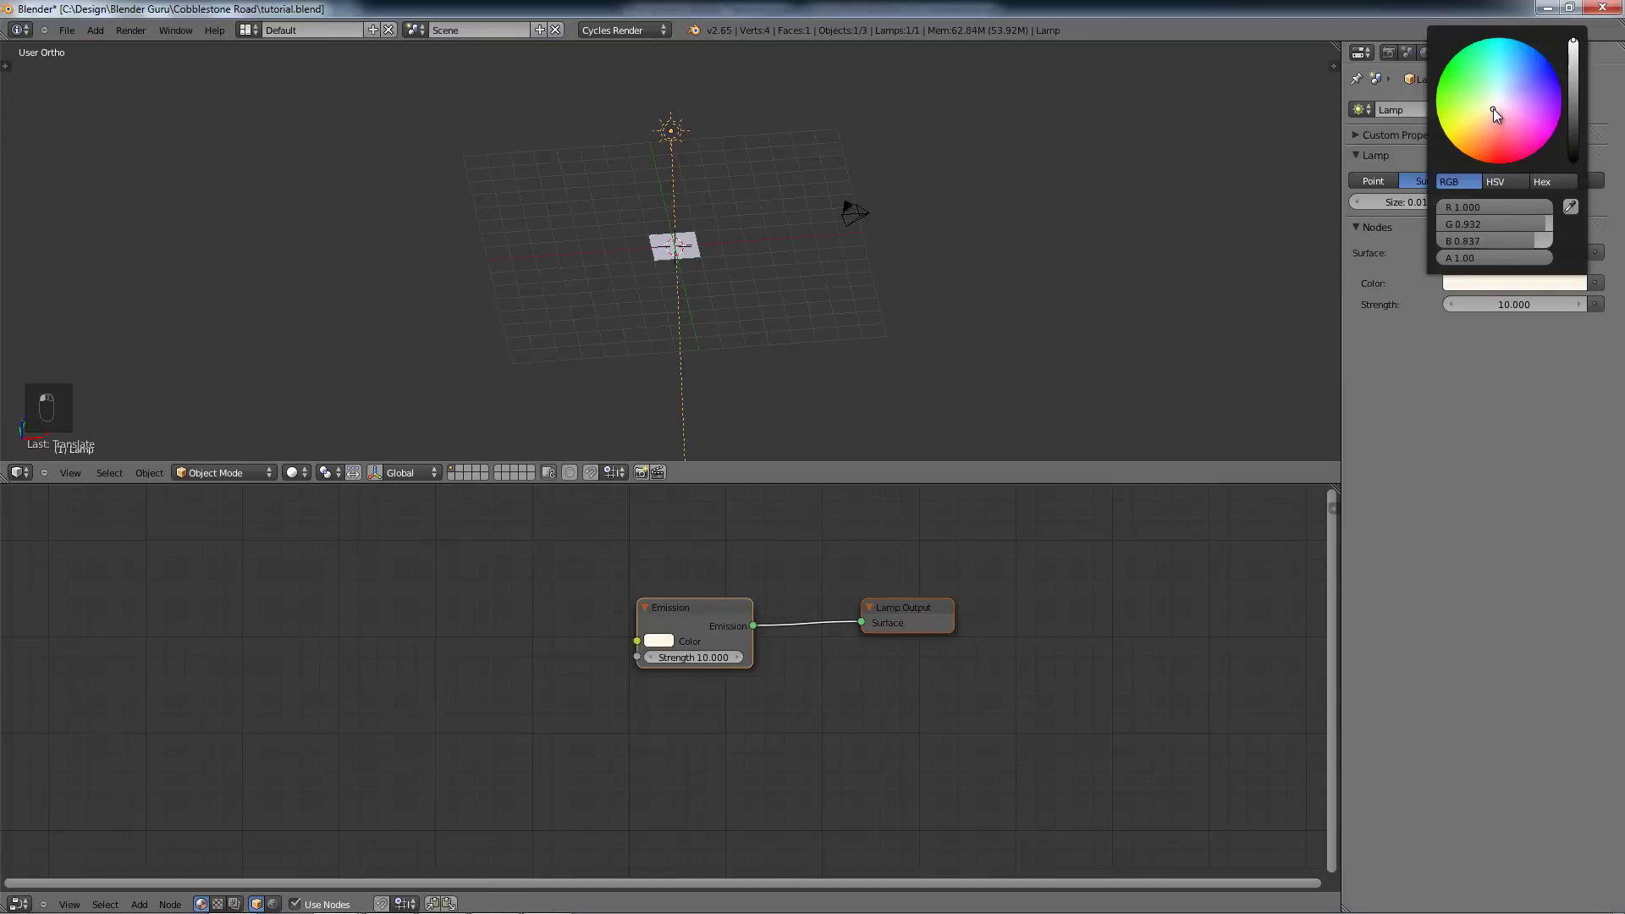
Step: Move the camera closer along its viewing direction in camera view so the plane fills most of the frame
key(KP_0)
right_click(1001, 303)
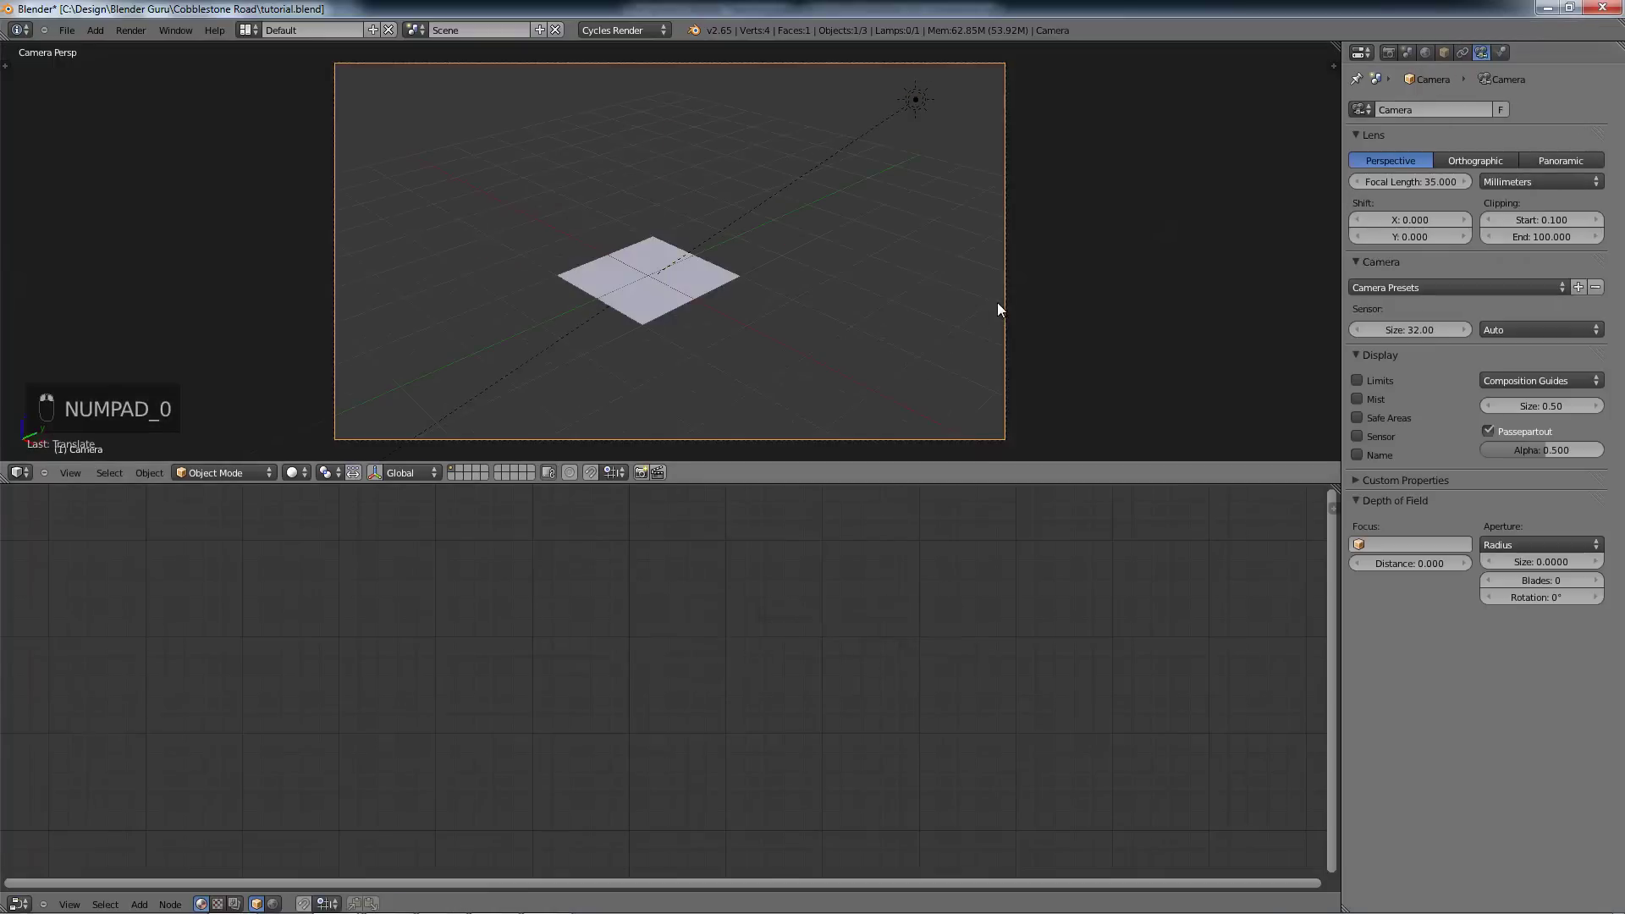
key(g)
key(g)
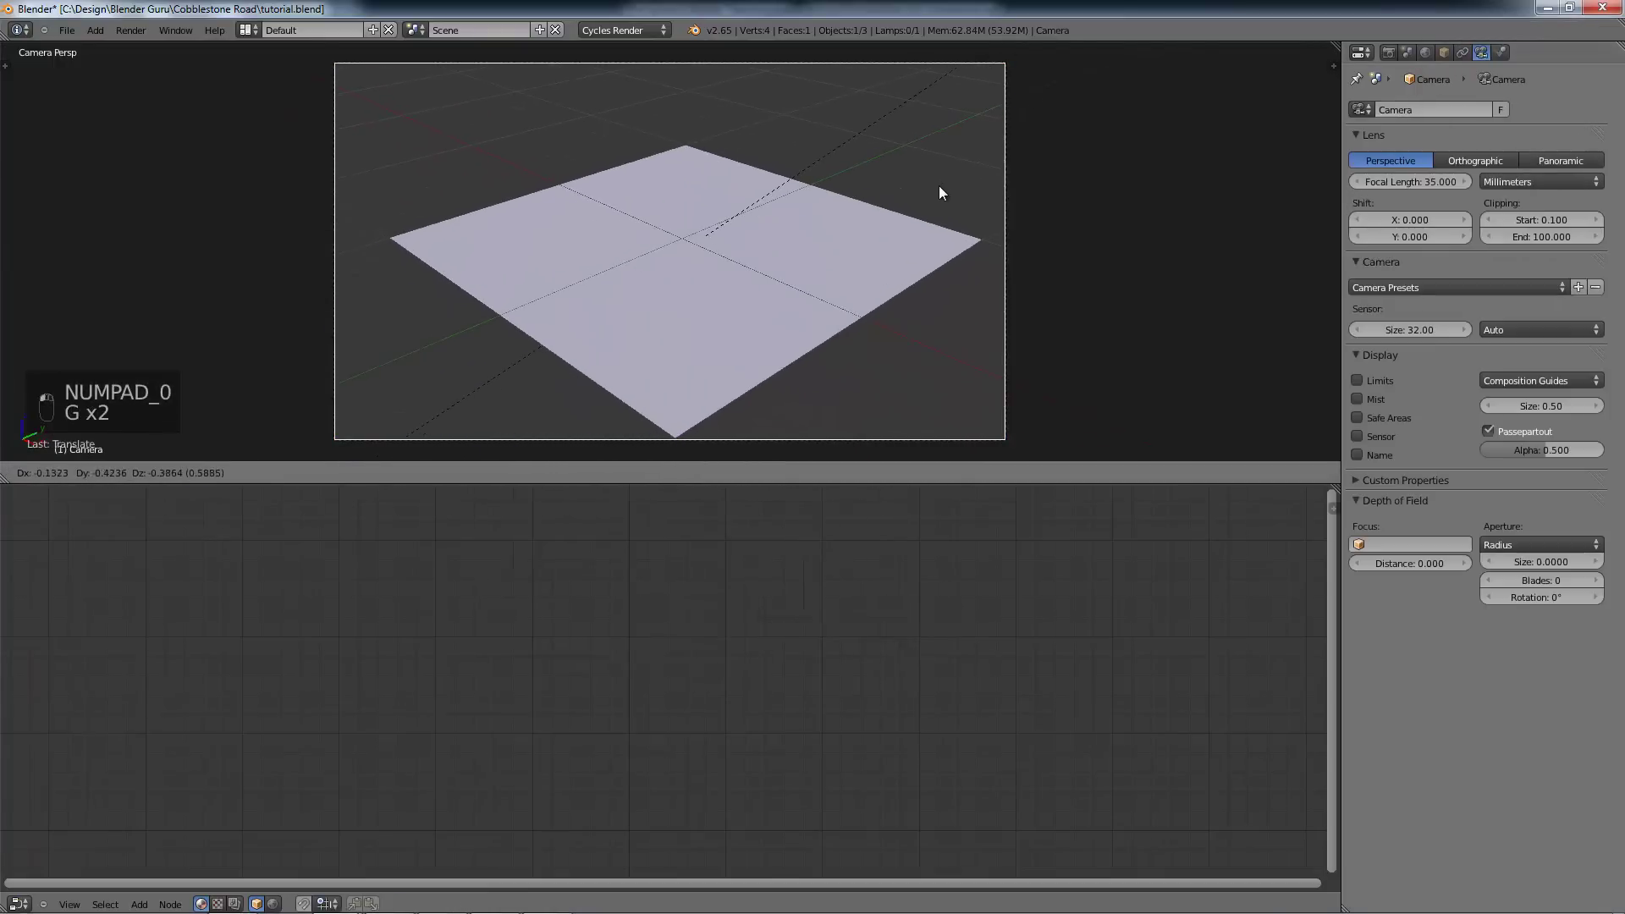
click(938, 186)
key(g)
middle_click(938, 187)
click(932, 220)
Step: Save the scene, render the sunlit cobblestone plane from the camera and close the render result
key(ctrl+s)
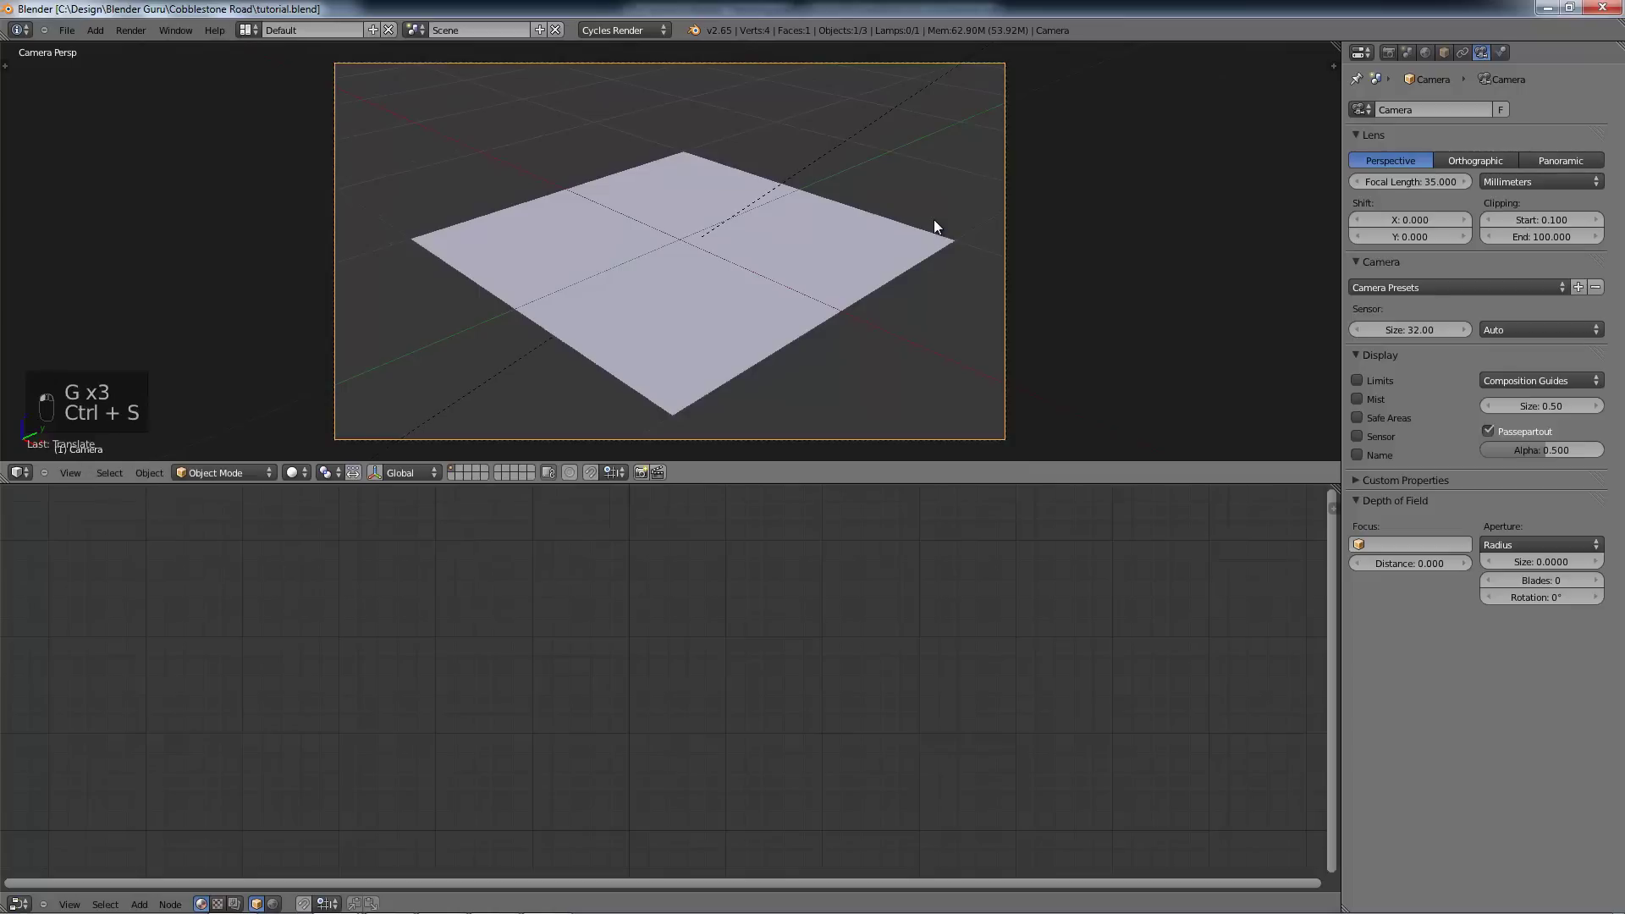
key(F12)
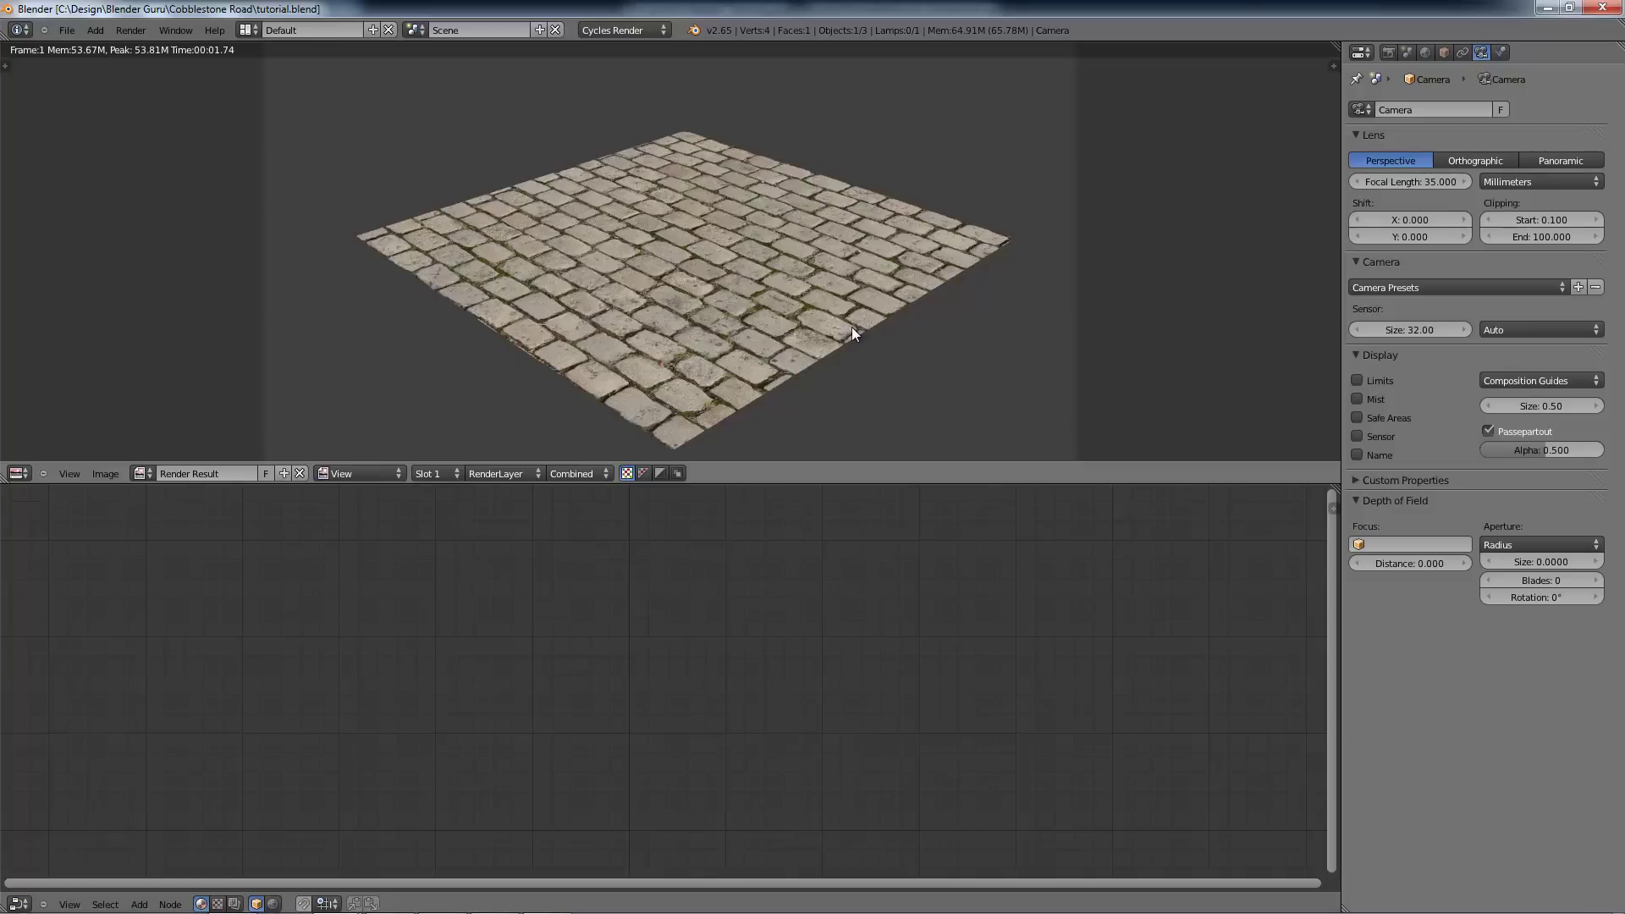
key(Escape)
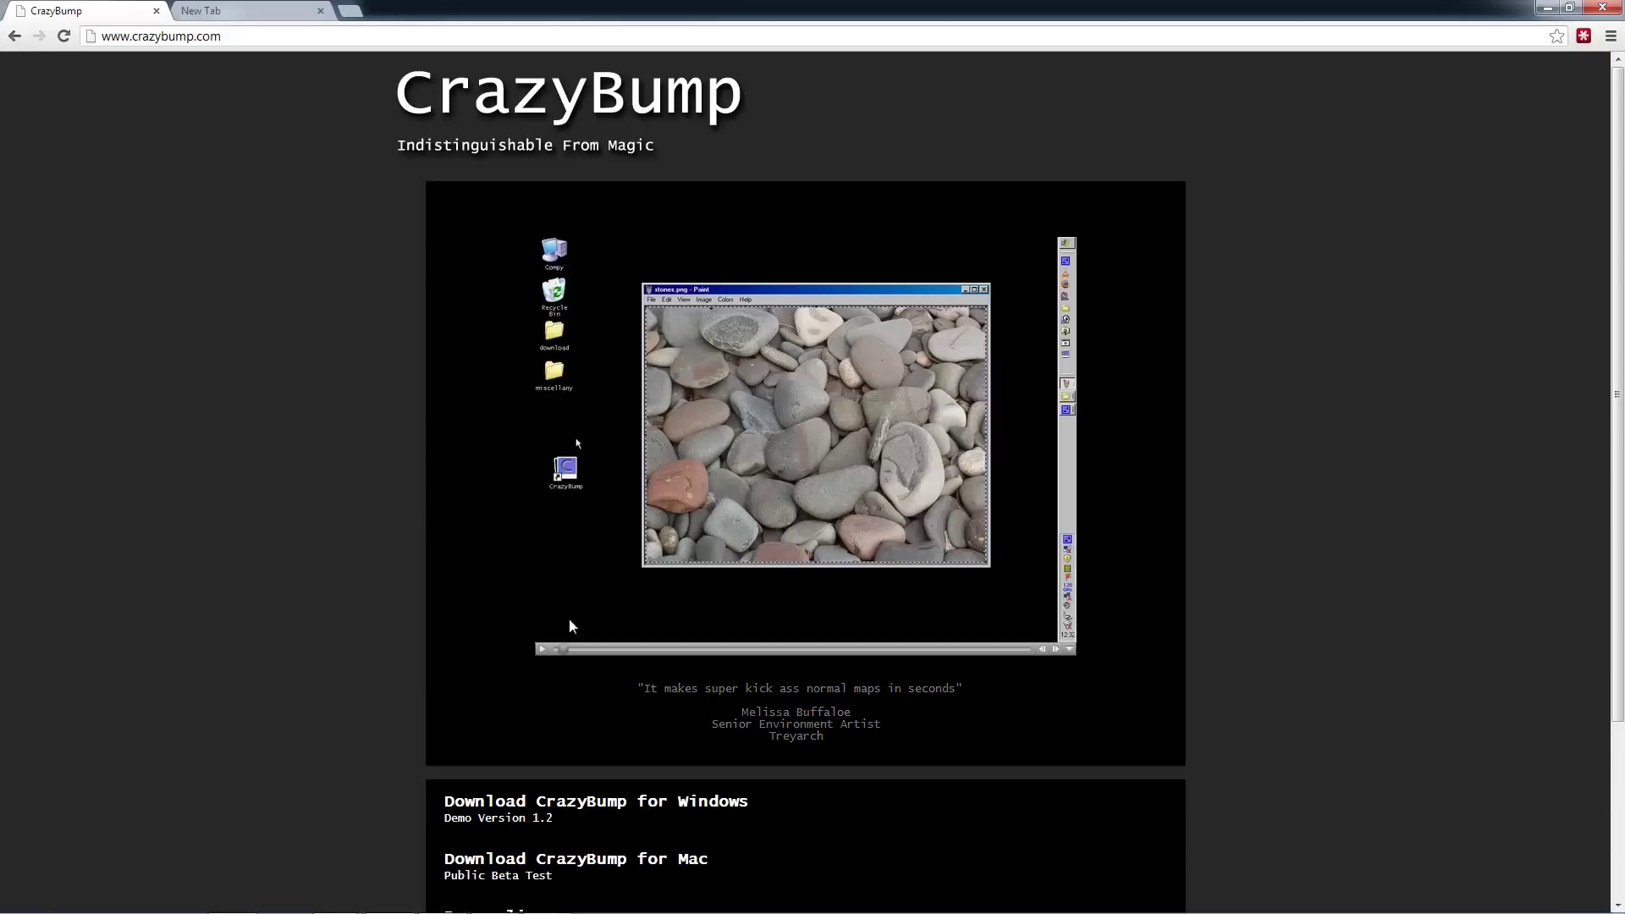
Step: Play the CrazyBump website's demonstration video and pause it at the normal map sliders and ball preview
click(542, 650)
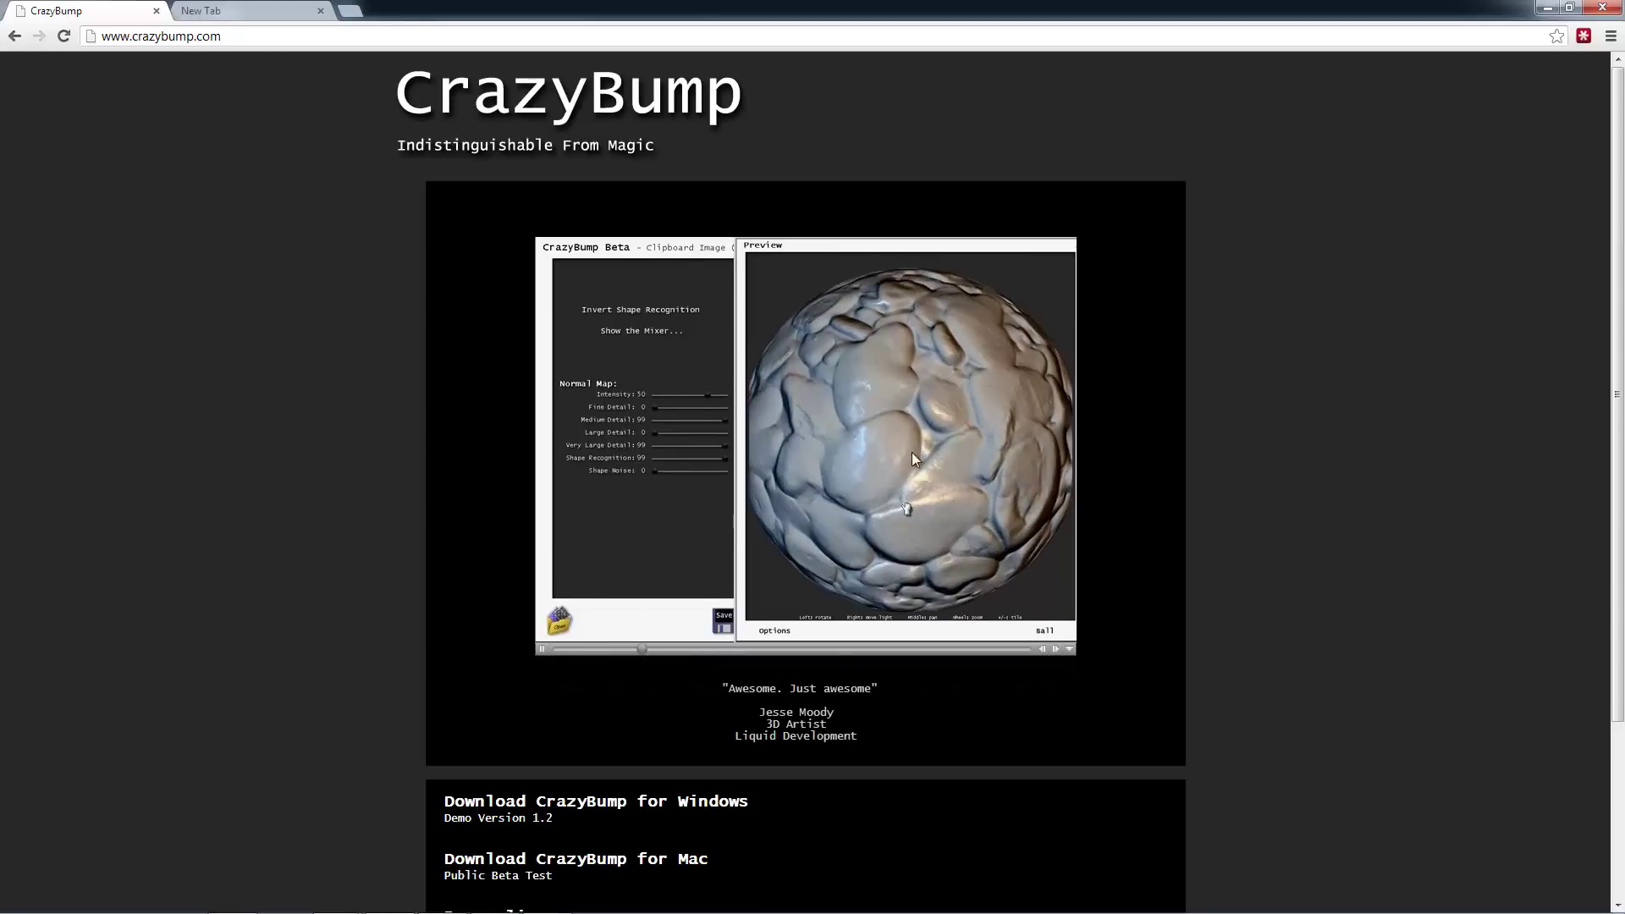
click(543, 648)
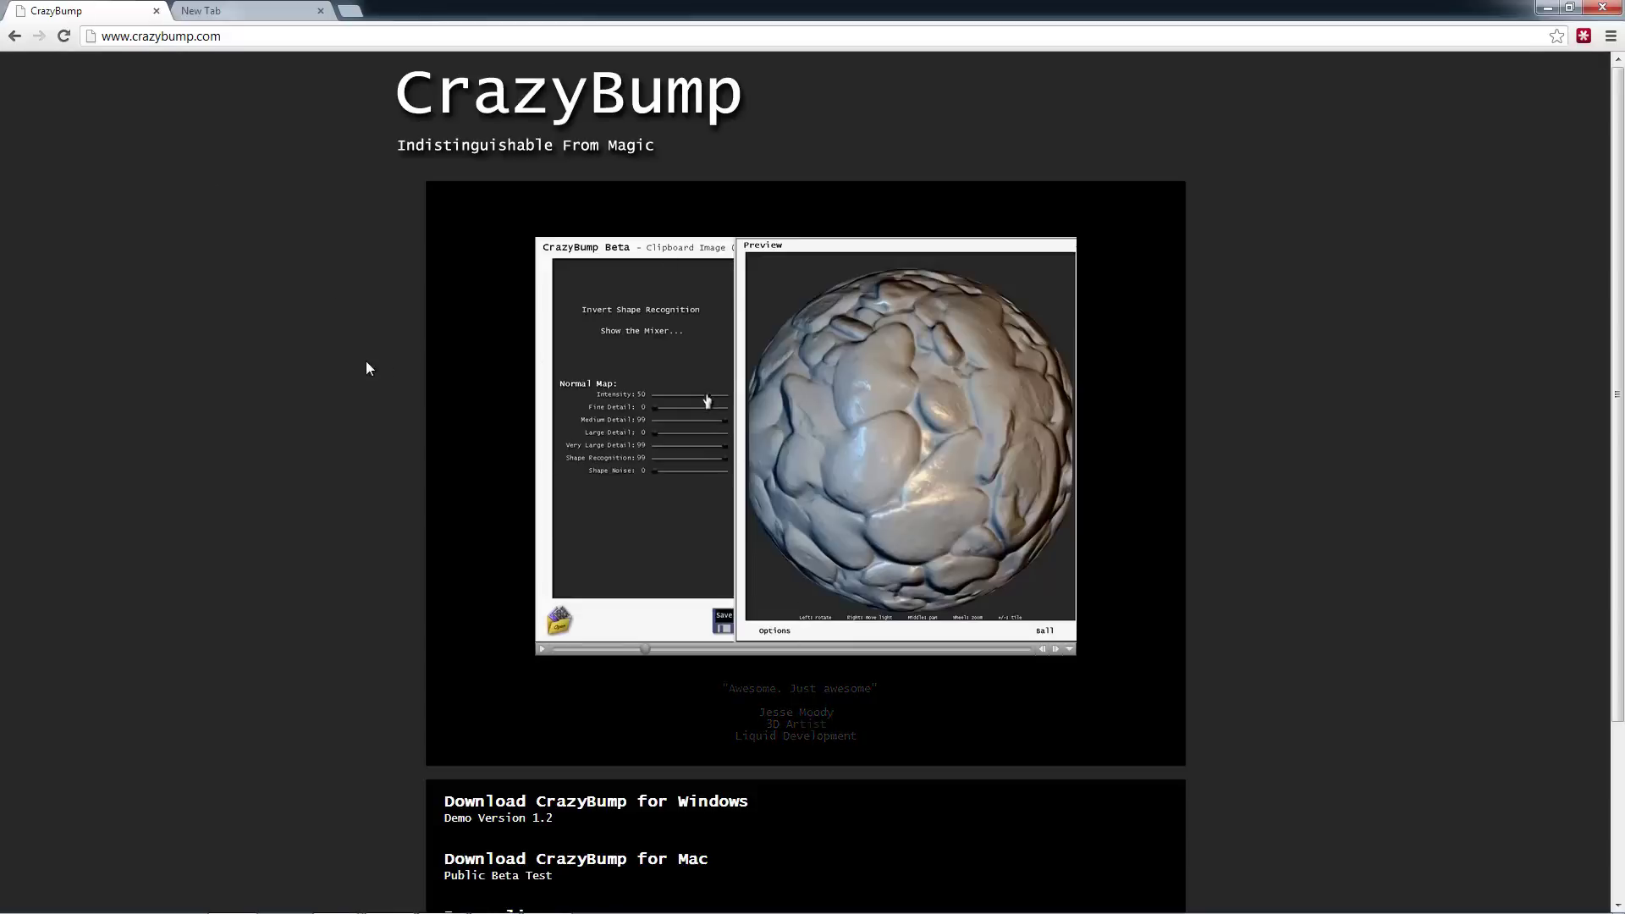
Step: Switch to CrazyBump and open FloorsRegular0105_5_L.jpg from the Textures folder as a photograph
key(alt+Tab)
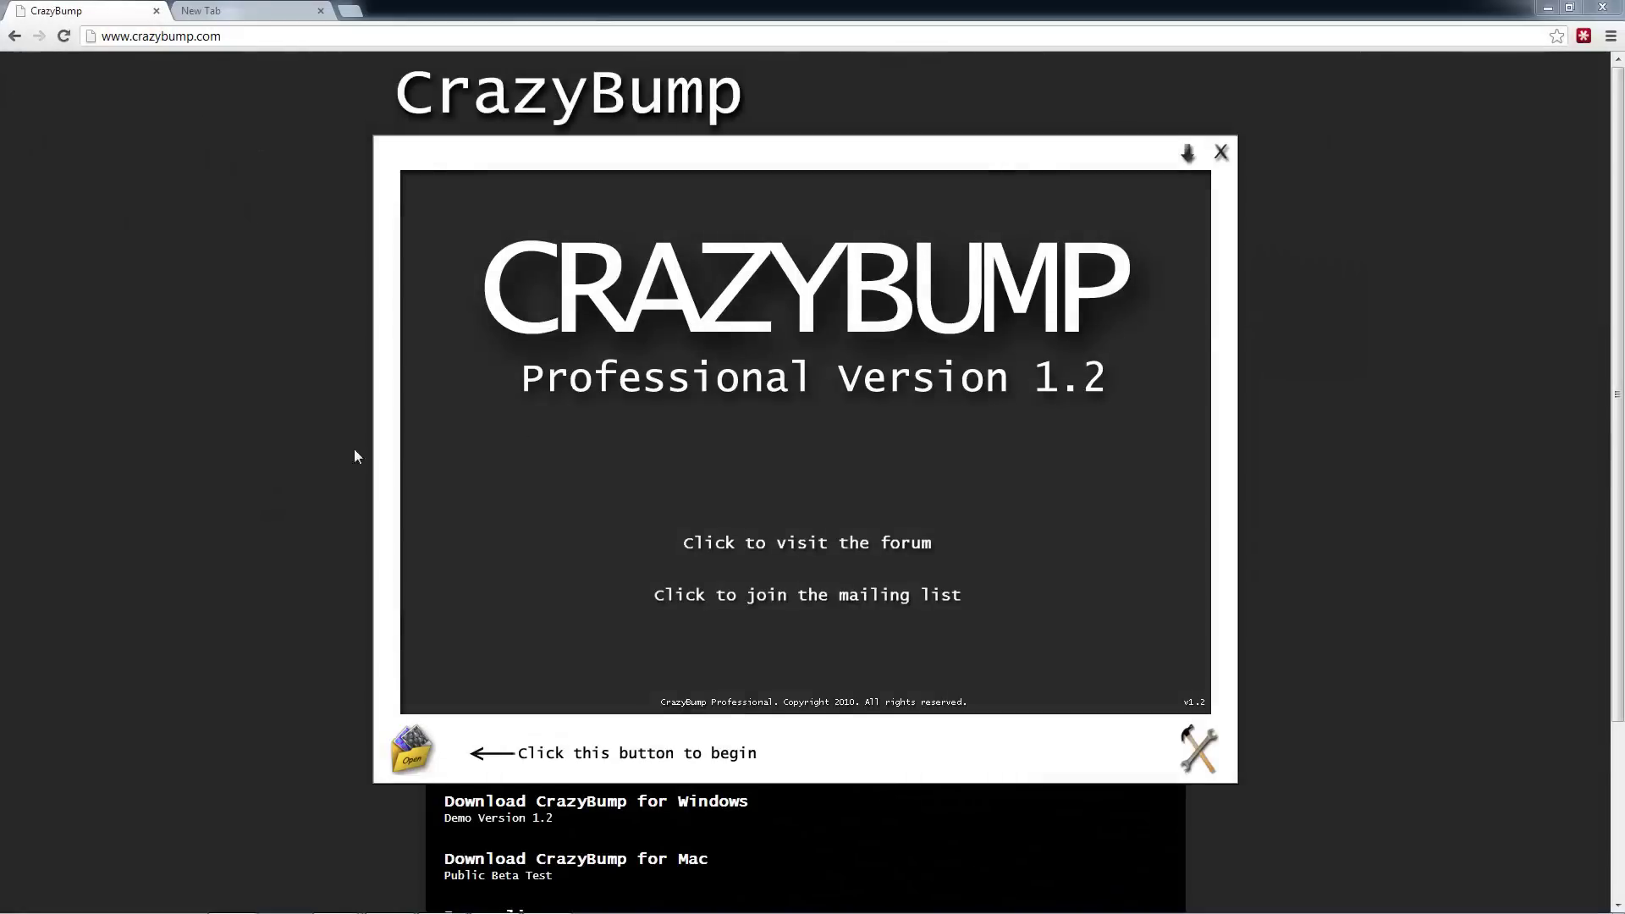
click(428, 750)
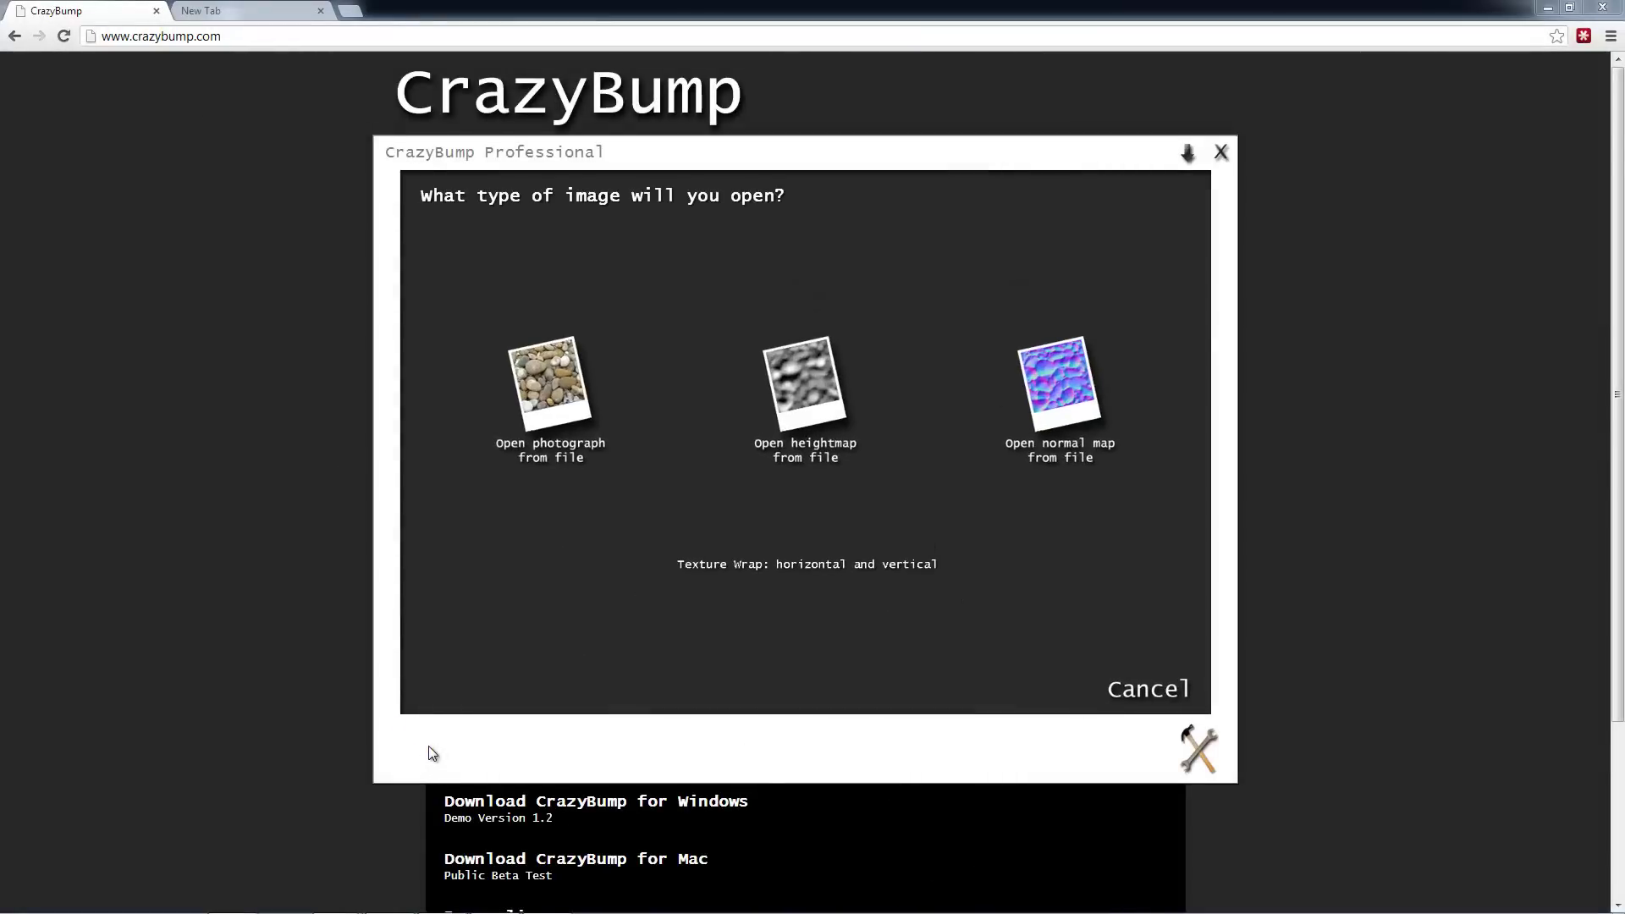
click(550, 406)
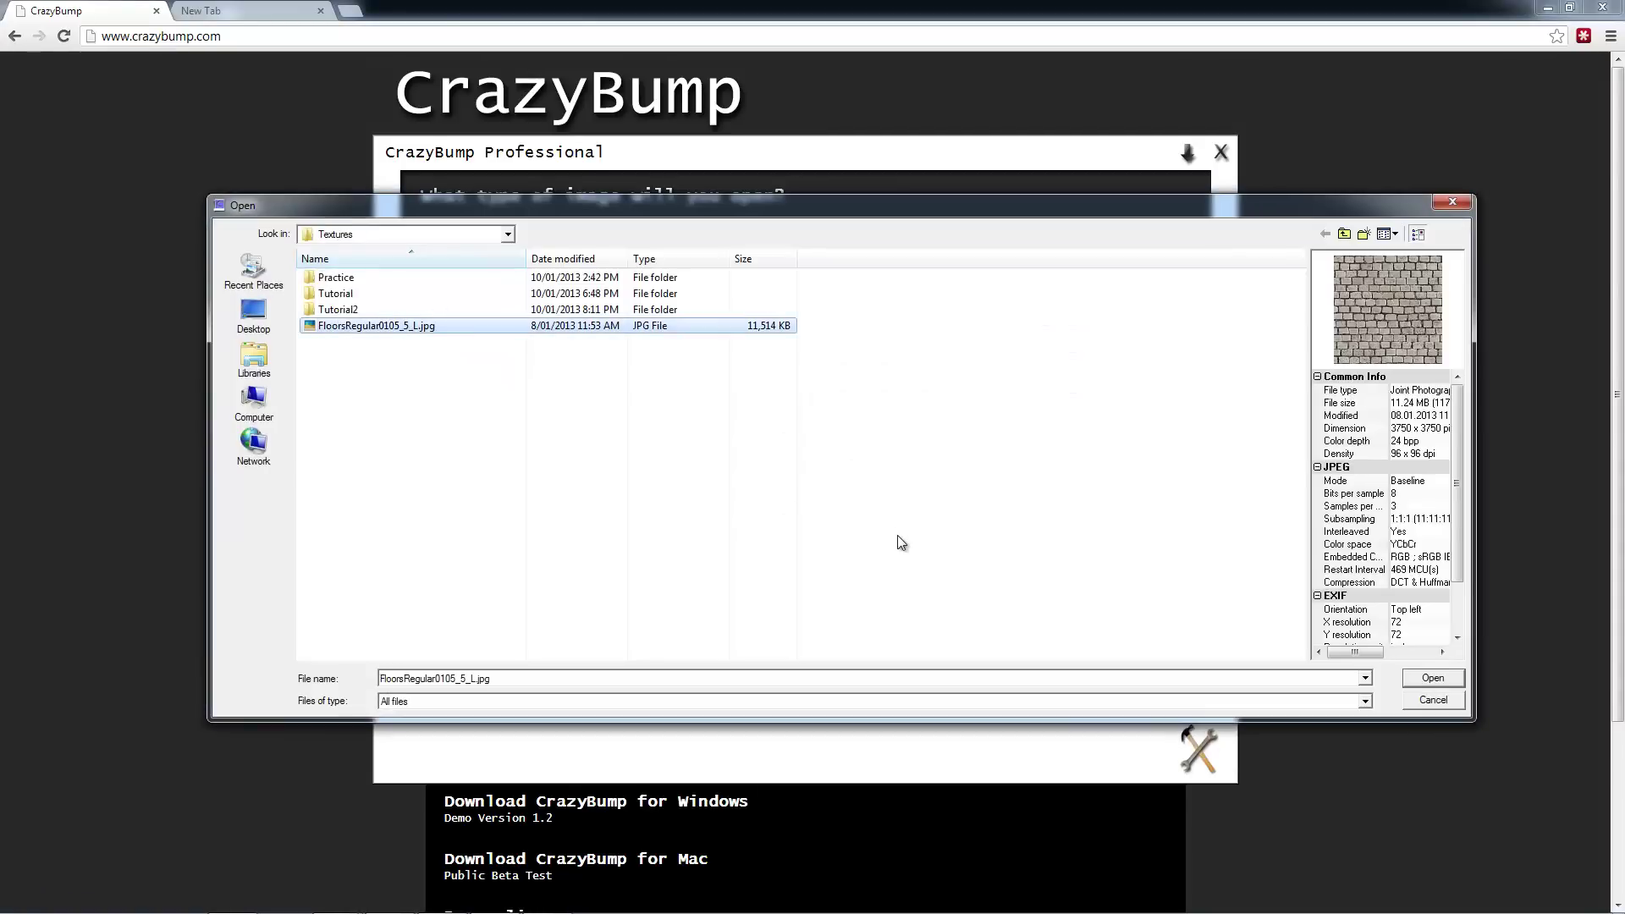
click(1430, 679)
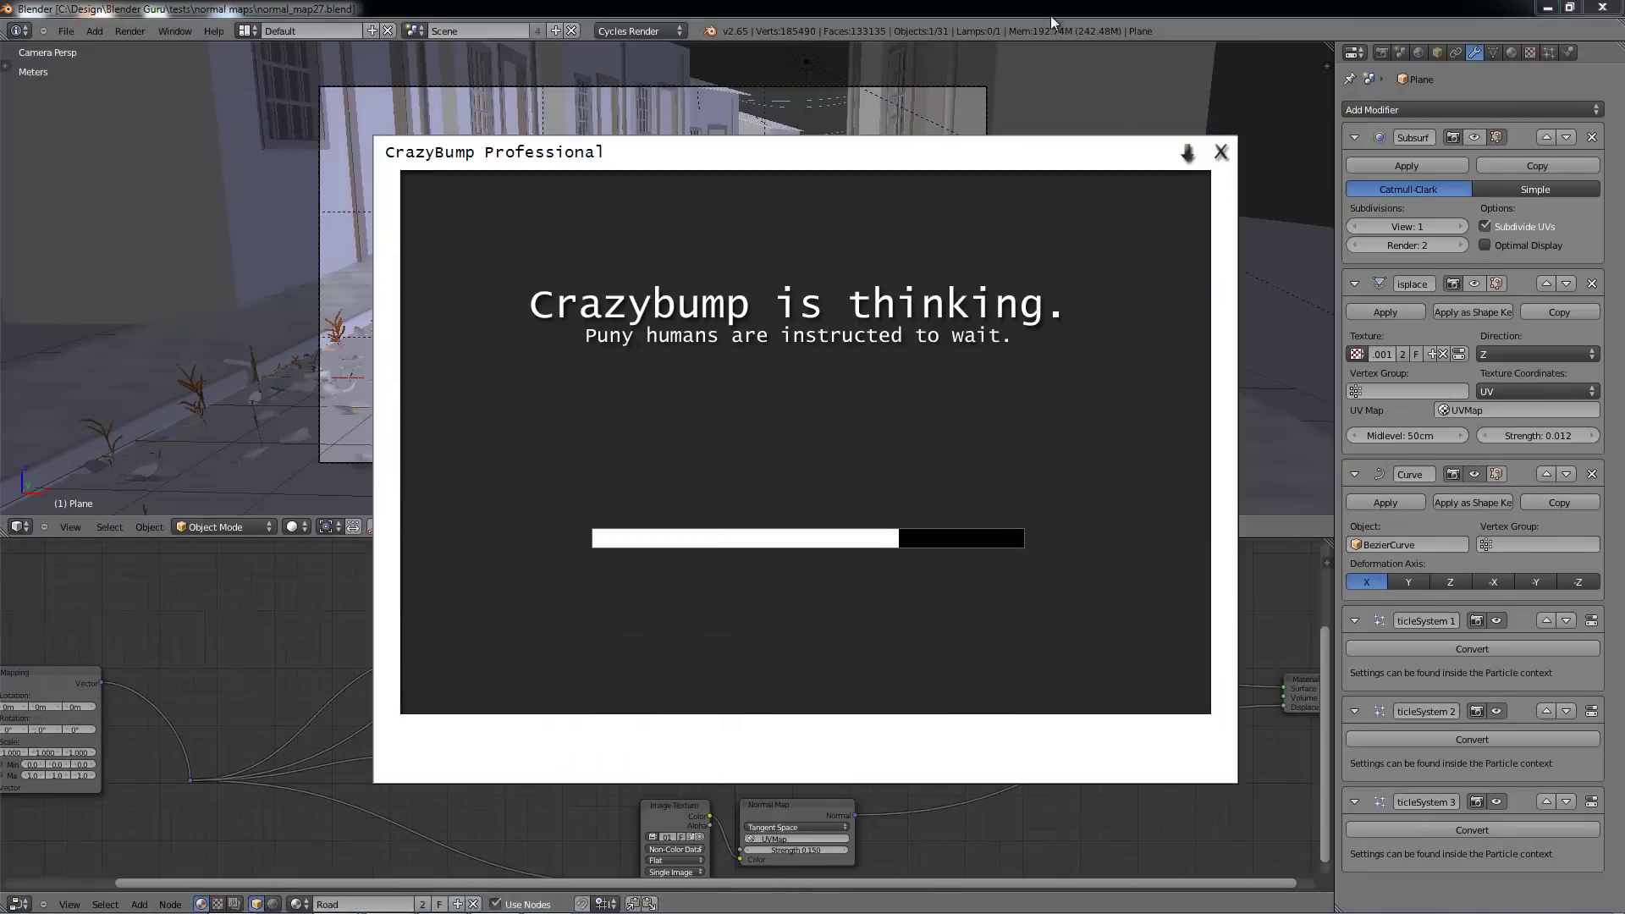
Step: Bring the tutorial.blend window up behind CrazyBump and choose the first of the two proposed cobblestone shapes
mouse_move(336, 903)
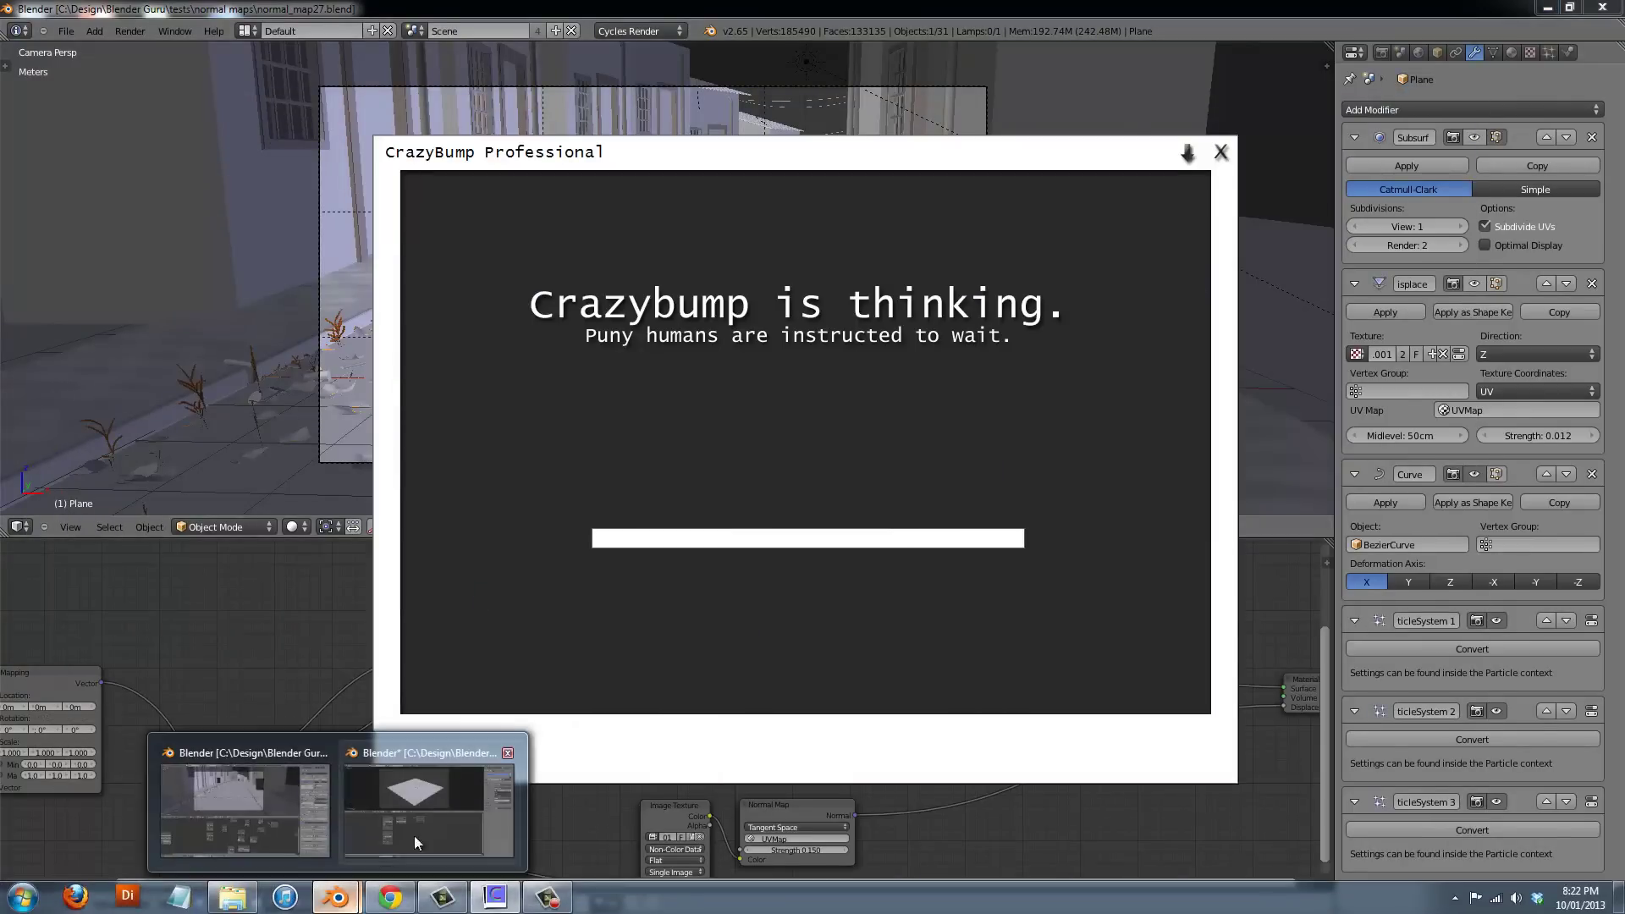
click(414, 830)
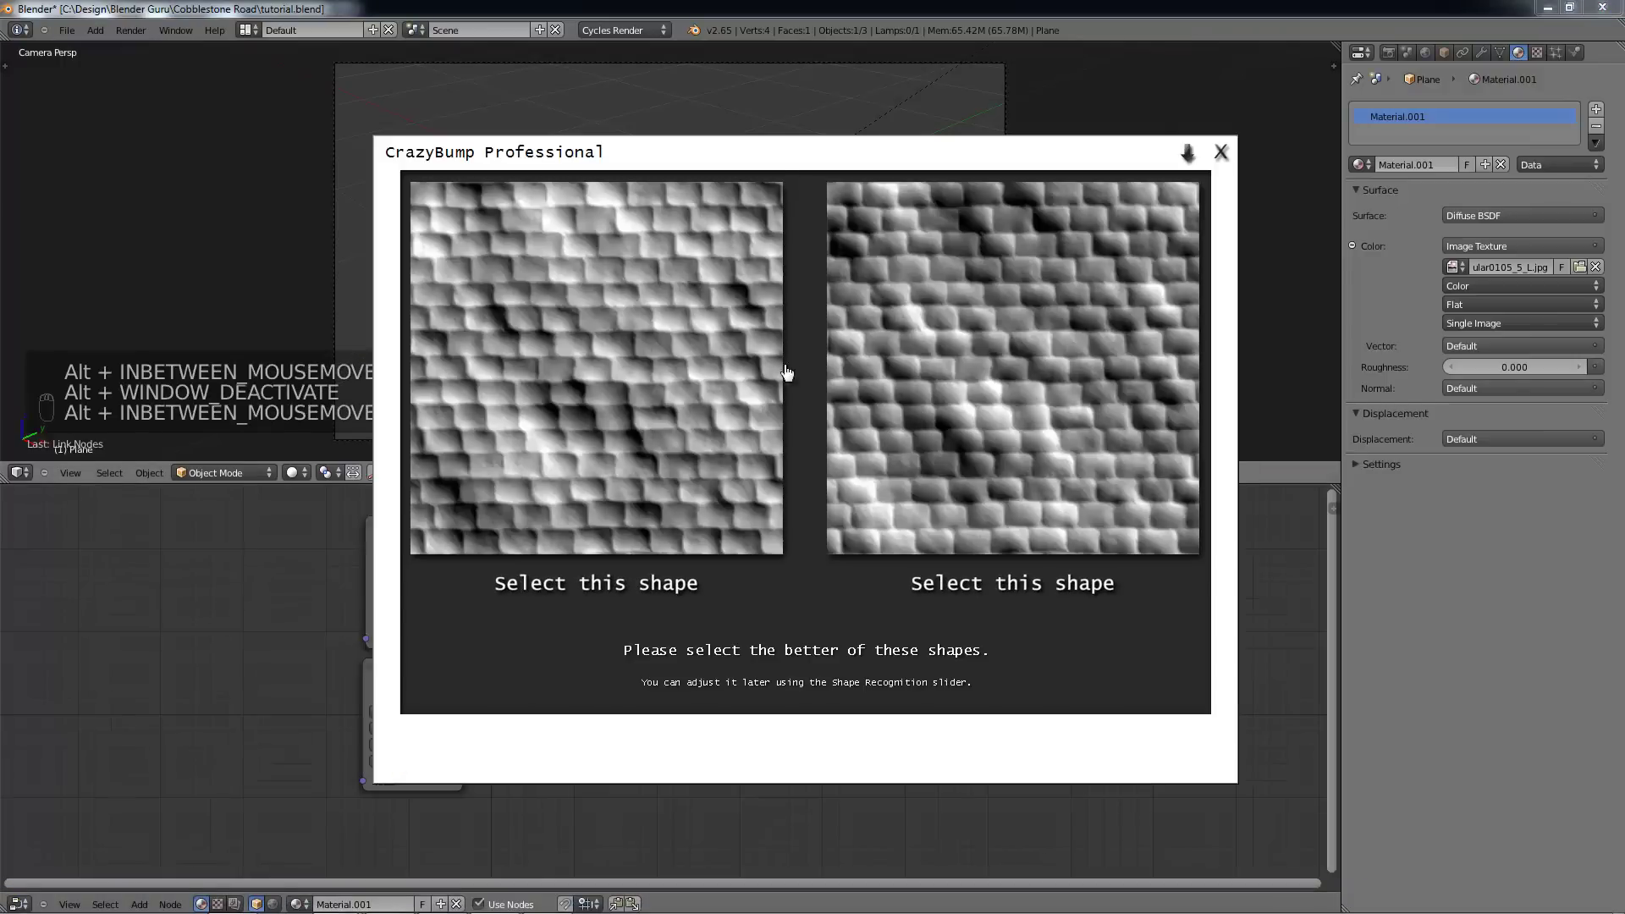
drag(759, 148, 896, 151)
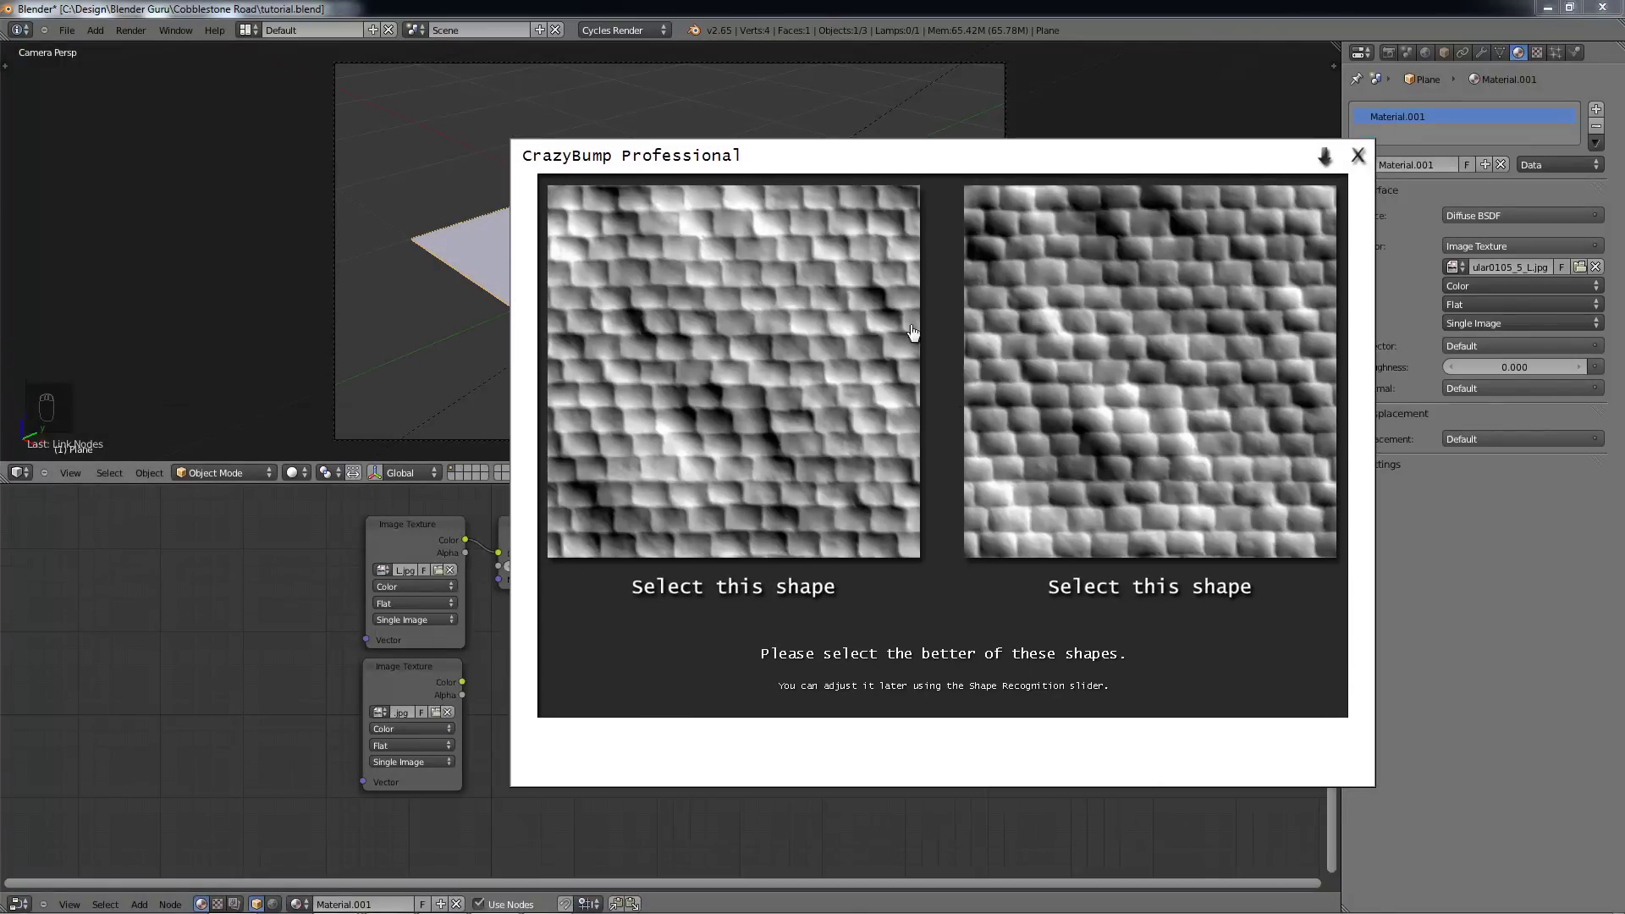
drag(885, 163, 754, 152)
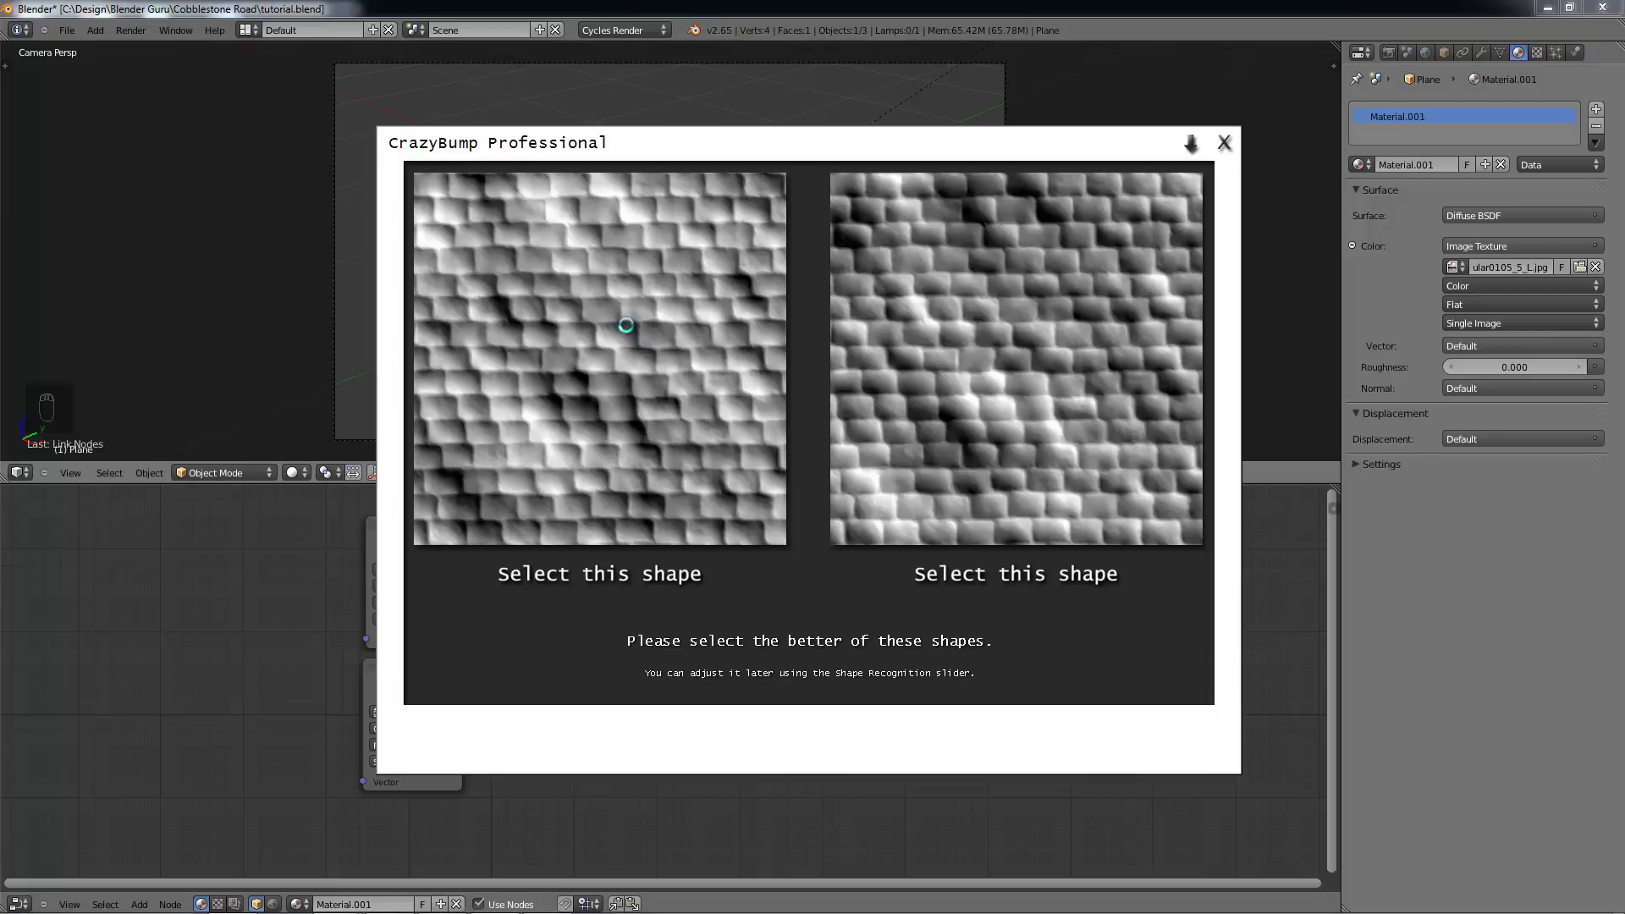
click(646, 326)
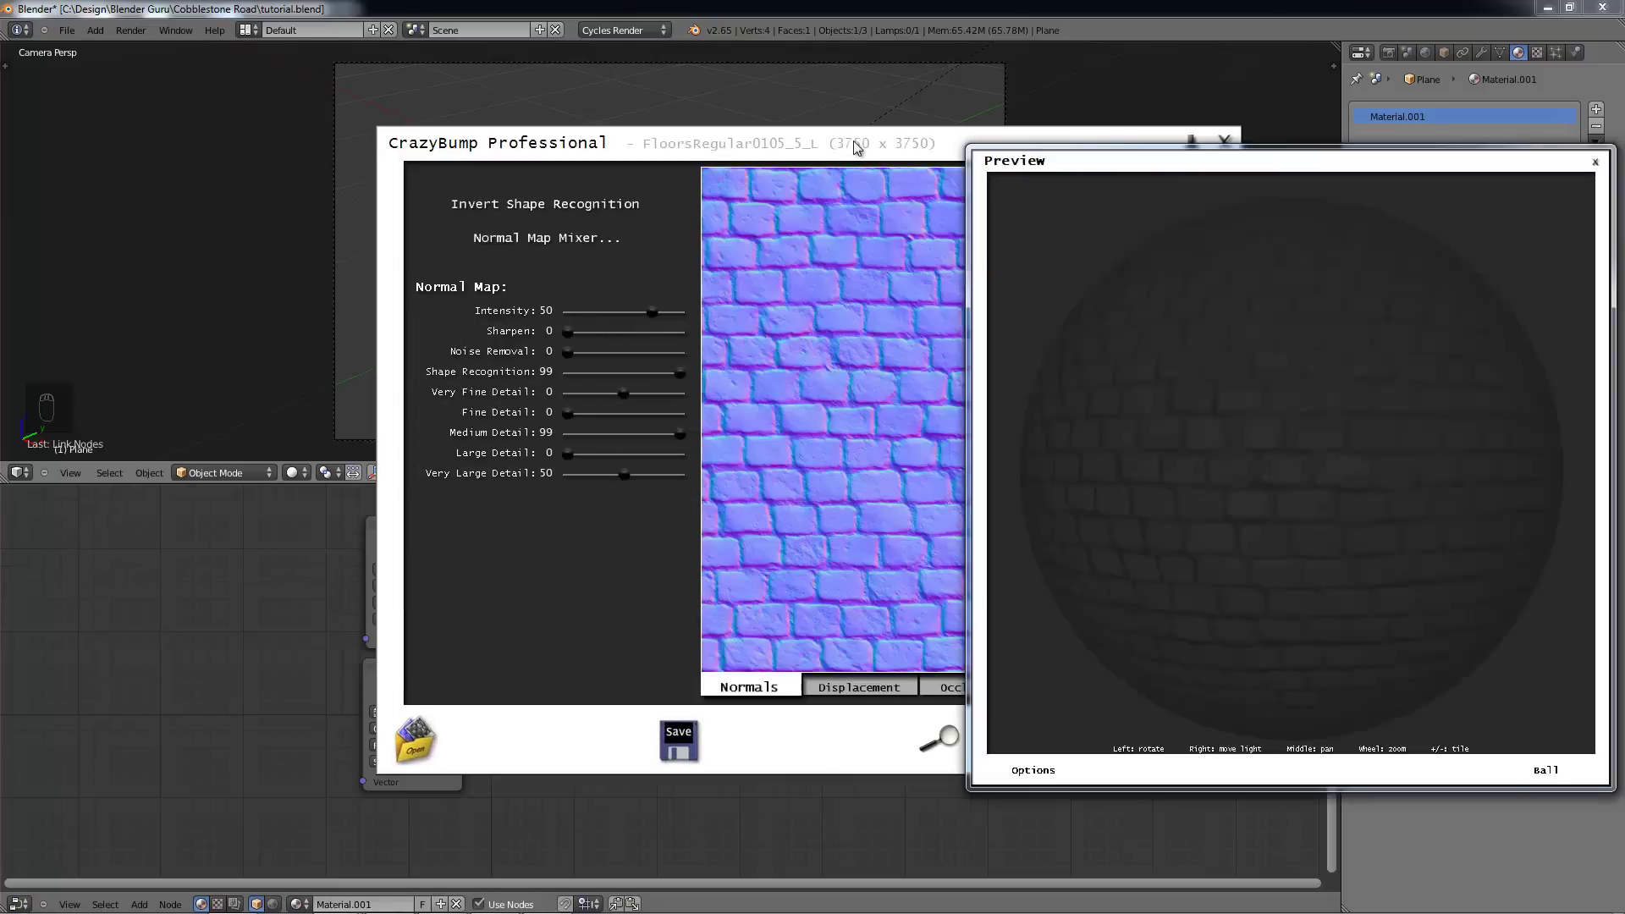
Step: Place CrazyBump beside its 3D preview and examine the cobblestone's displacement, occlusion, specularity, diffuse and normal maps
drag(853, 146, 565, 169)
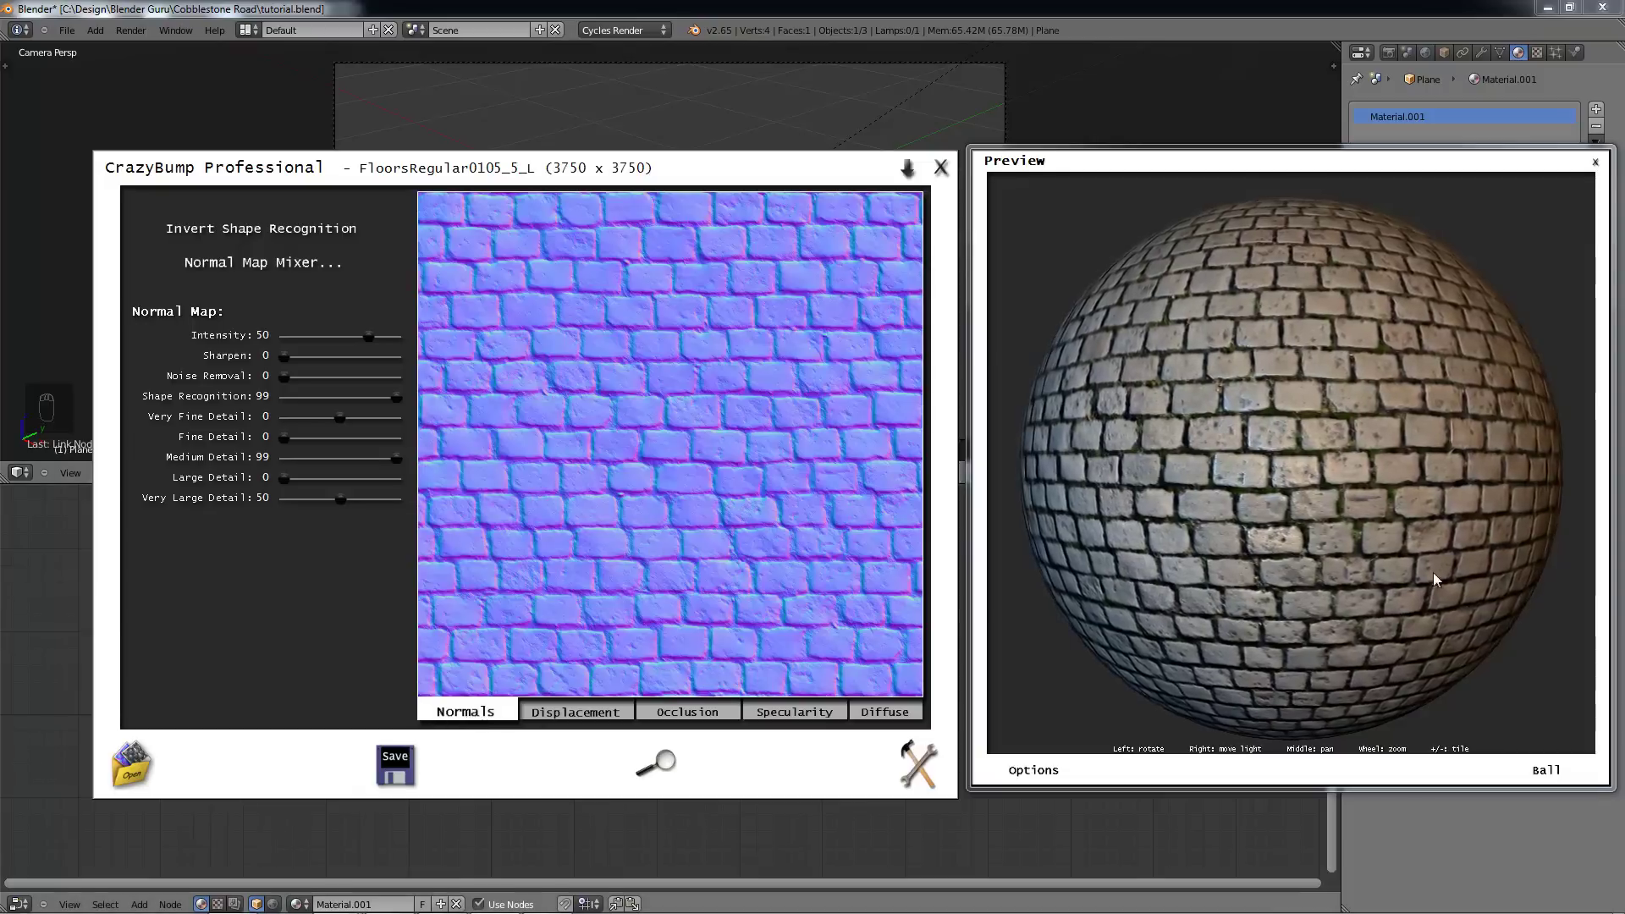
drag(1381, 510, 1368, 506)
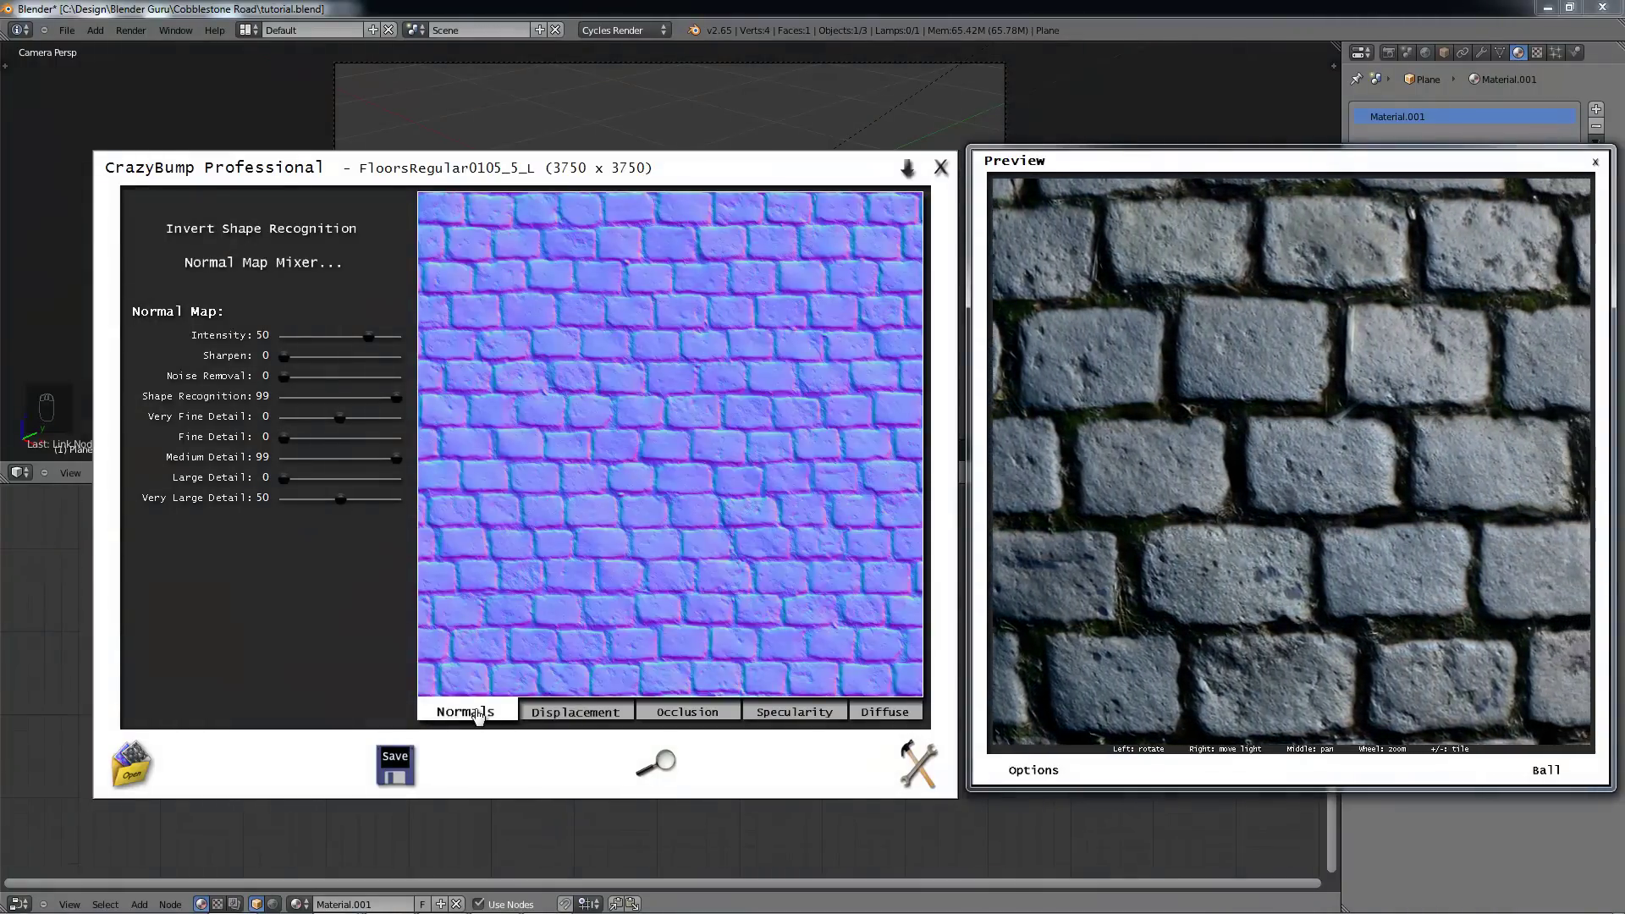
click(568, 715)
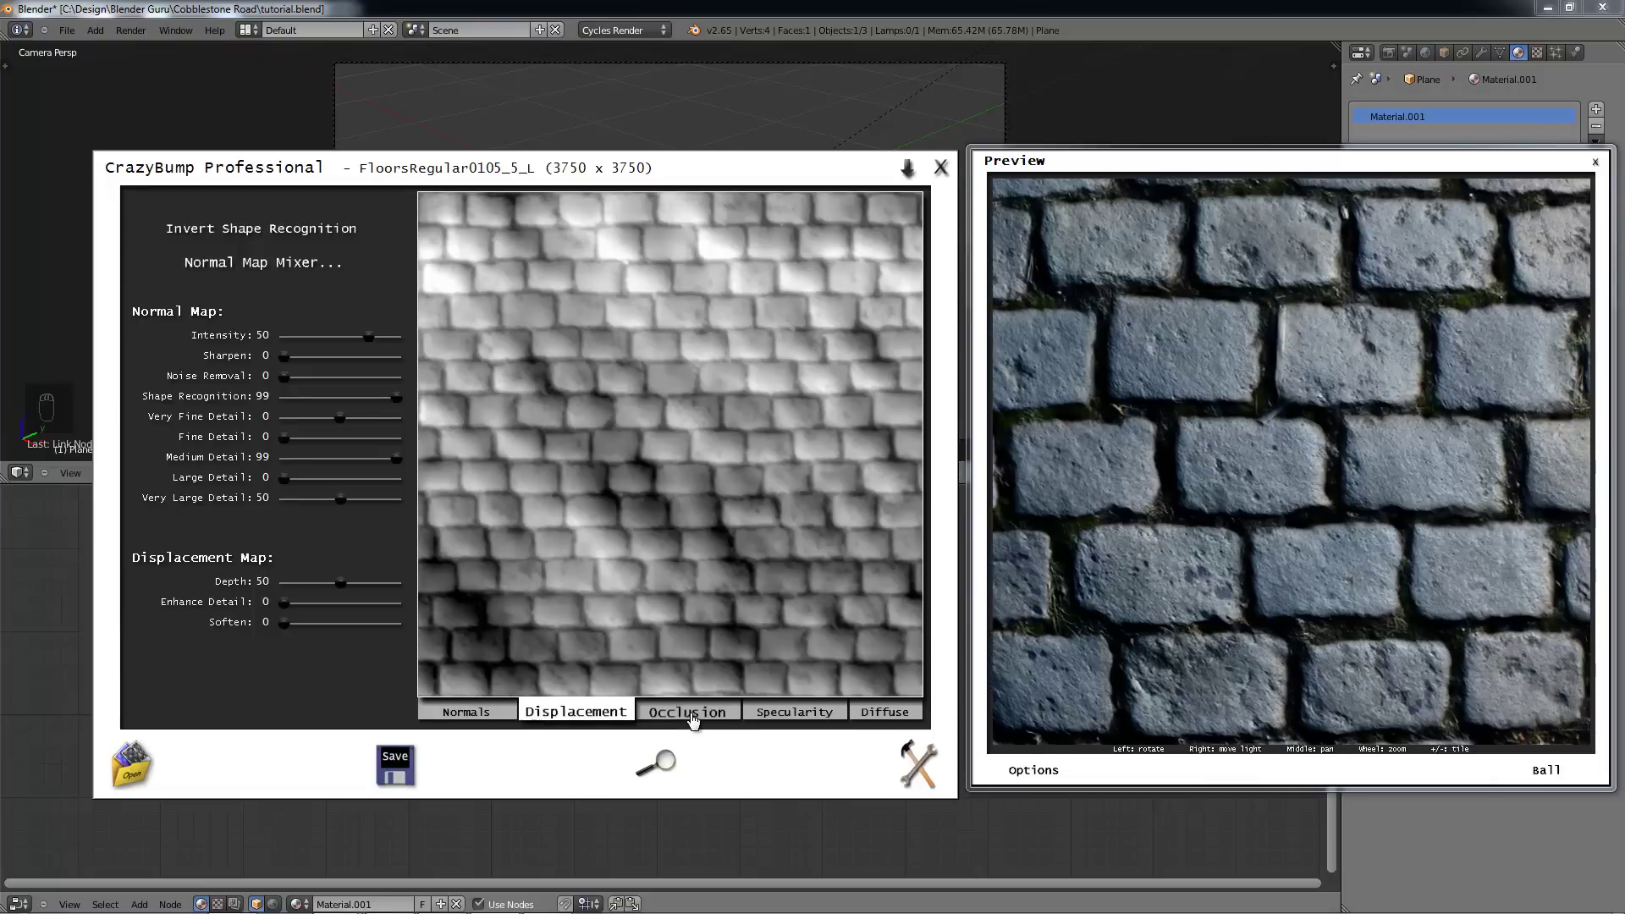
click(692, 715)
click(794, 712)
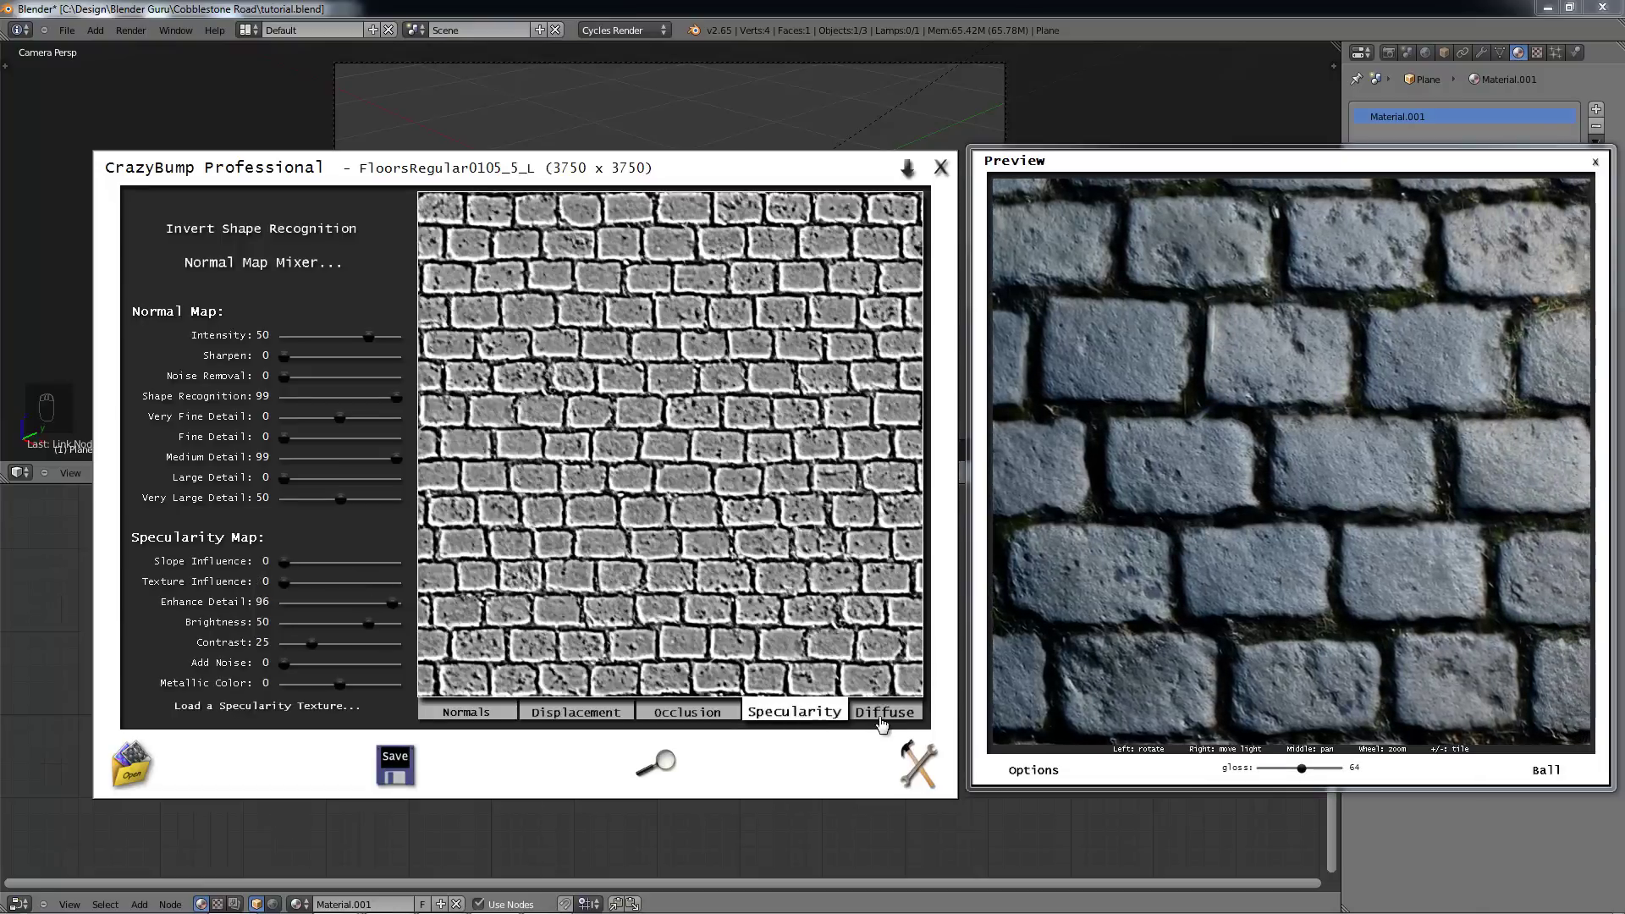
click(884, 712)
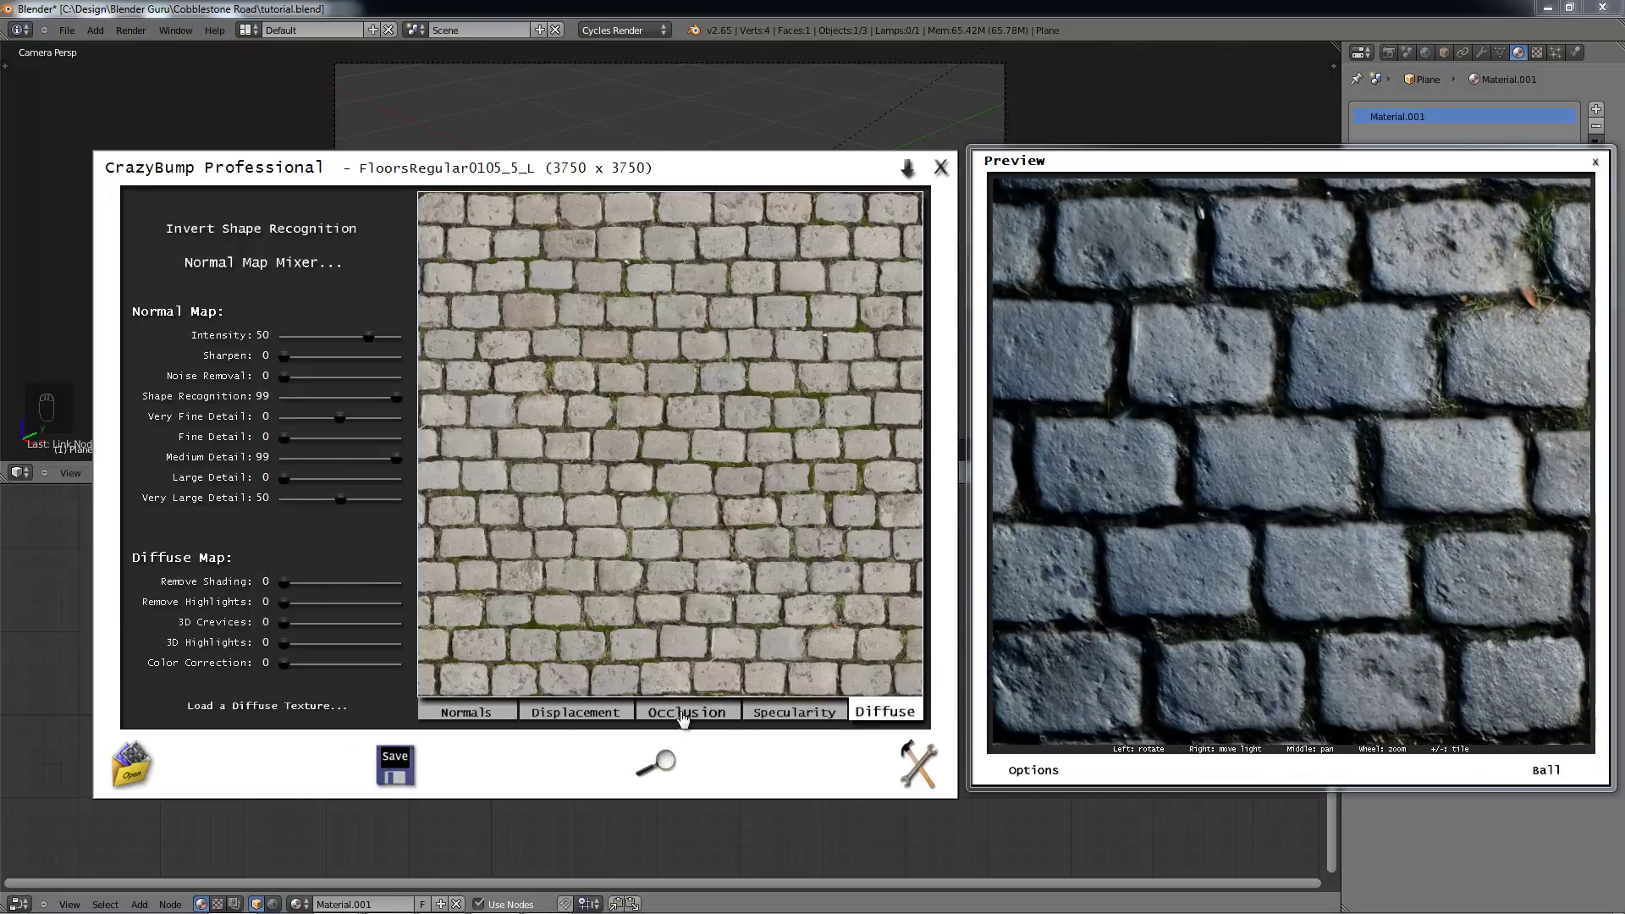
click(687, 713)
click(573, 713)
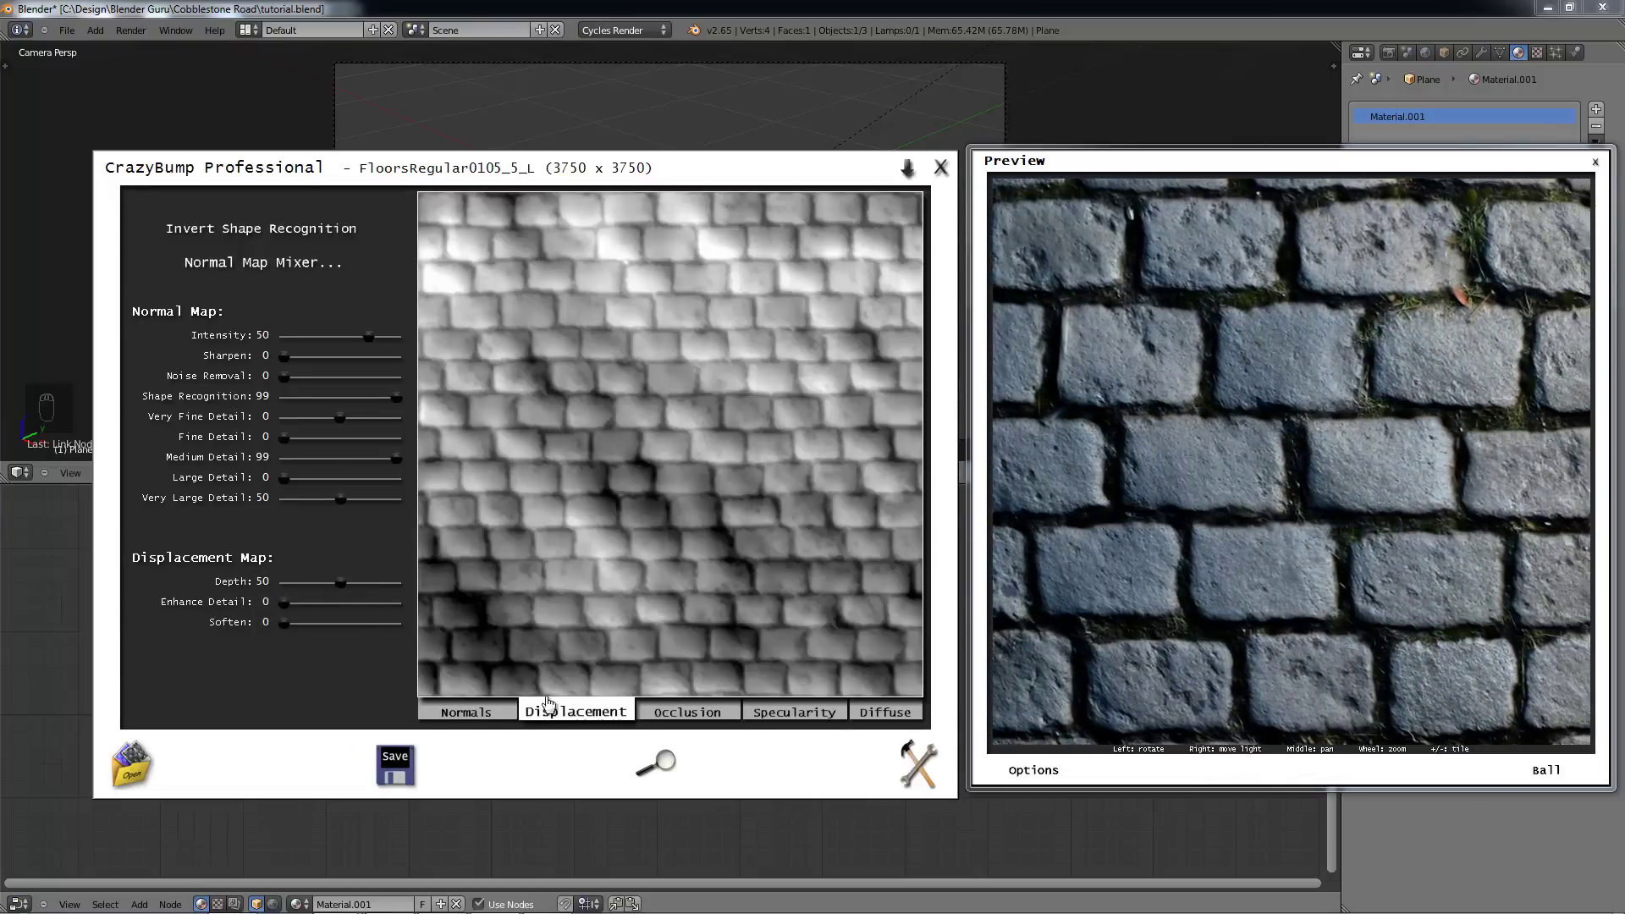
click(434, 709)
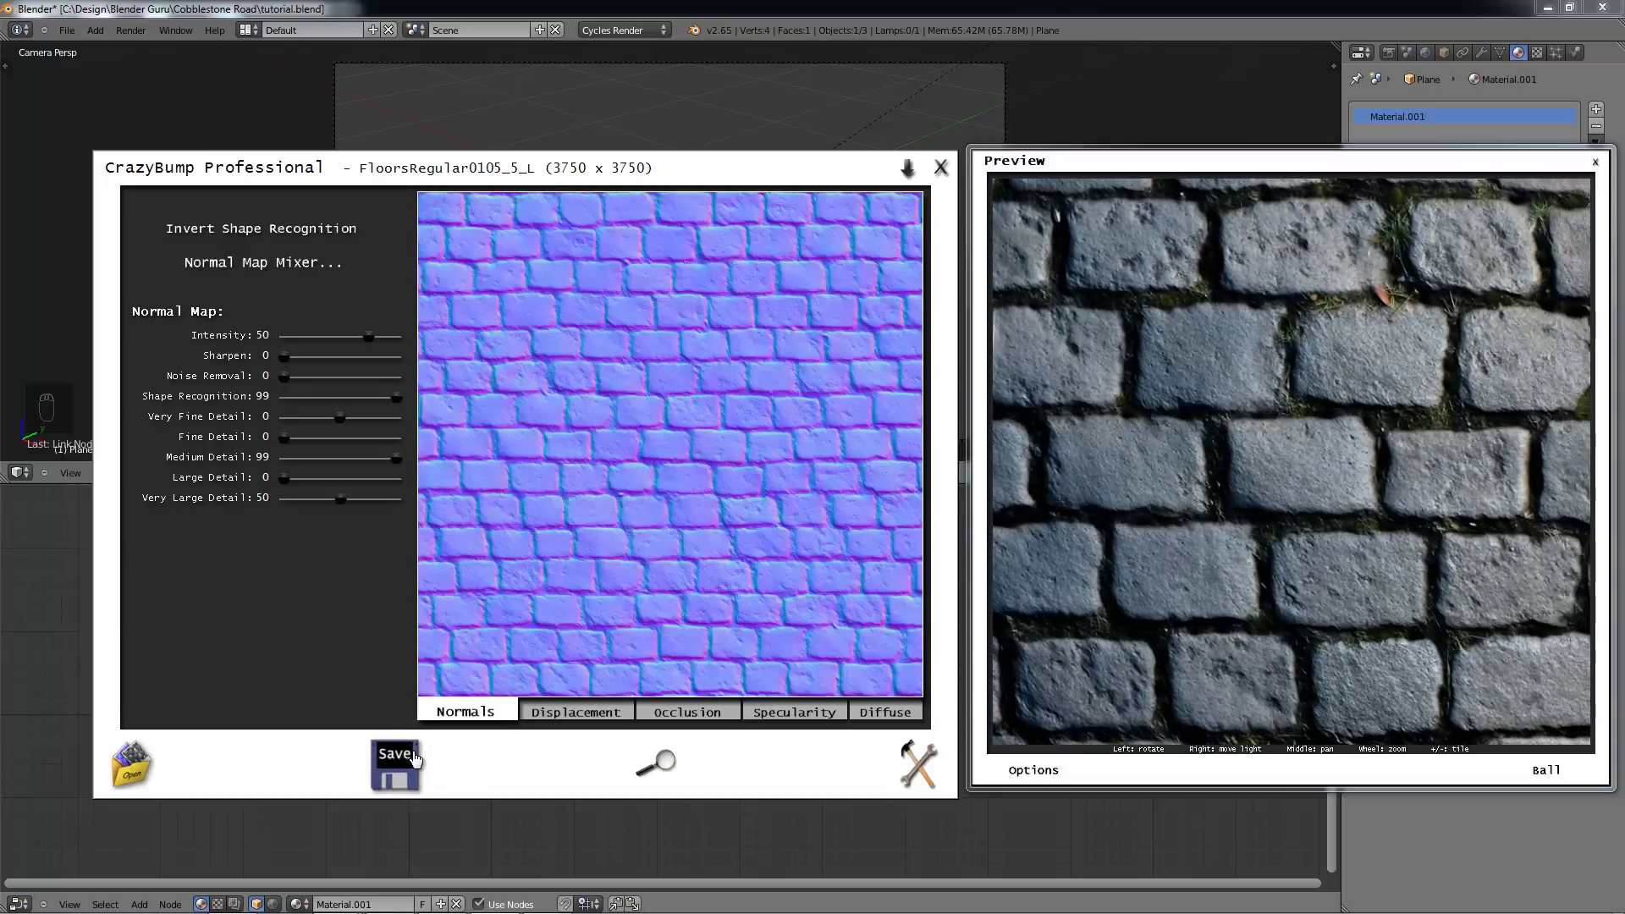
Step: Open CrazyBump's texture saving options and review the exported map files in the Tutorial2 folder, returning to CrazyBump
click(396, 762)
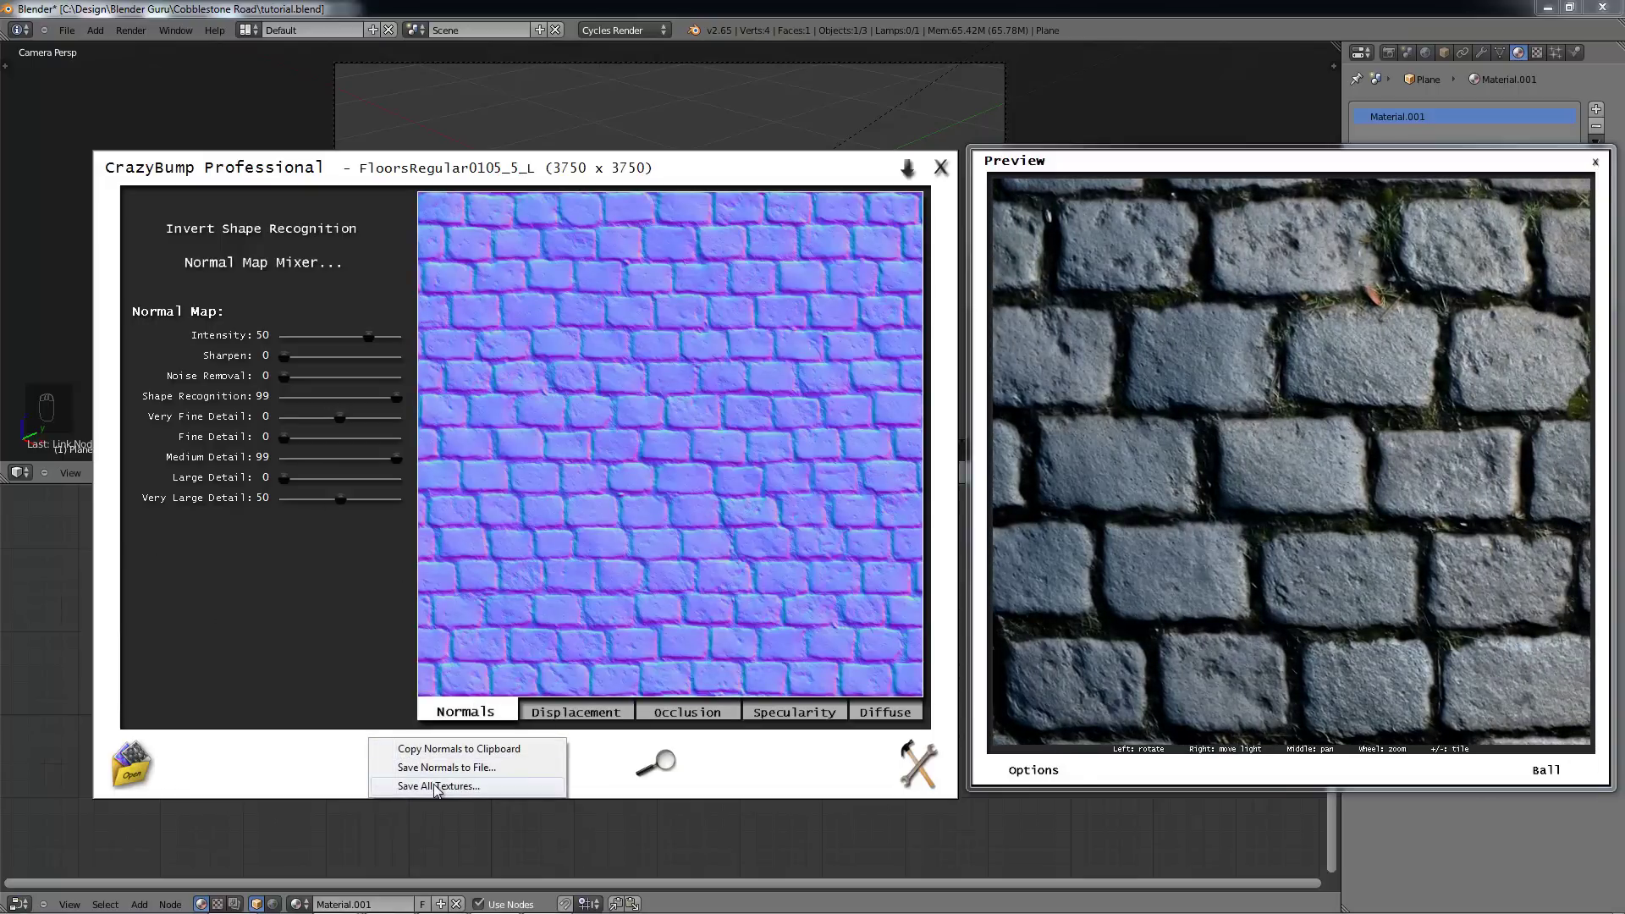
key(alt+Tab)
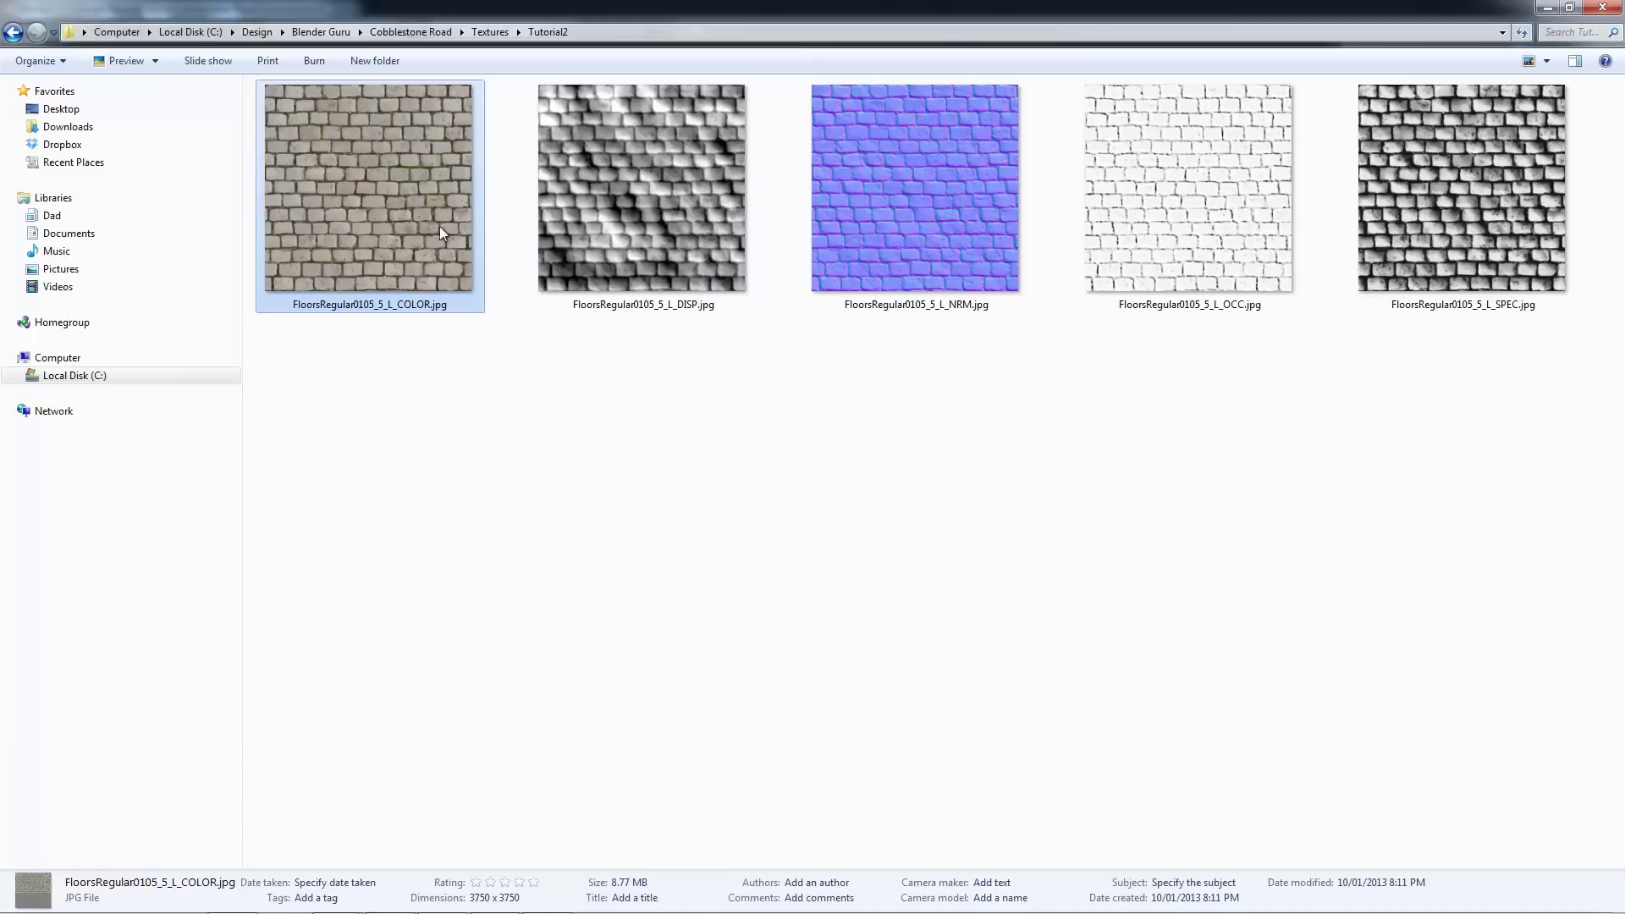
click(674, 212)
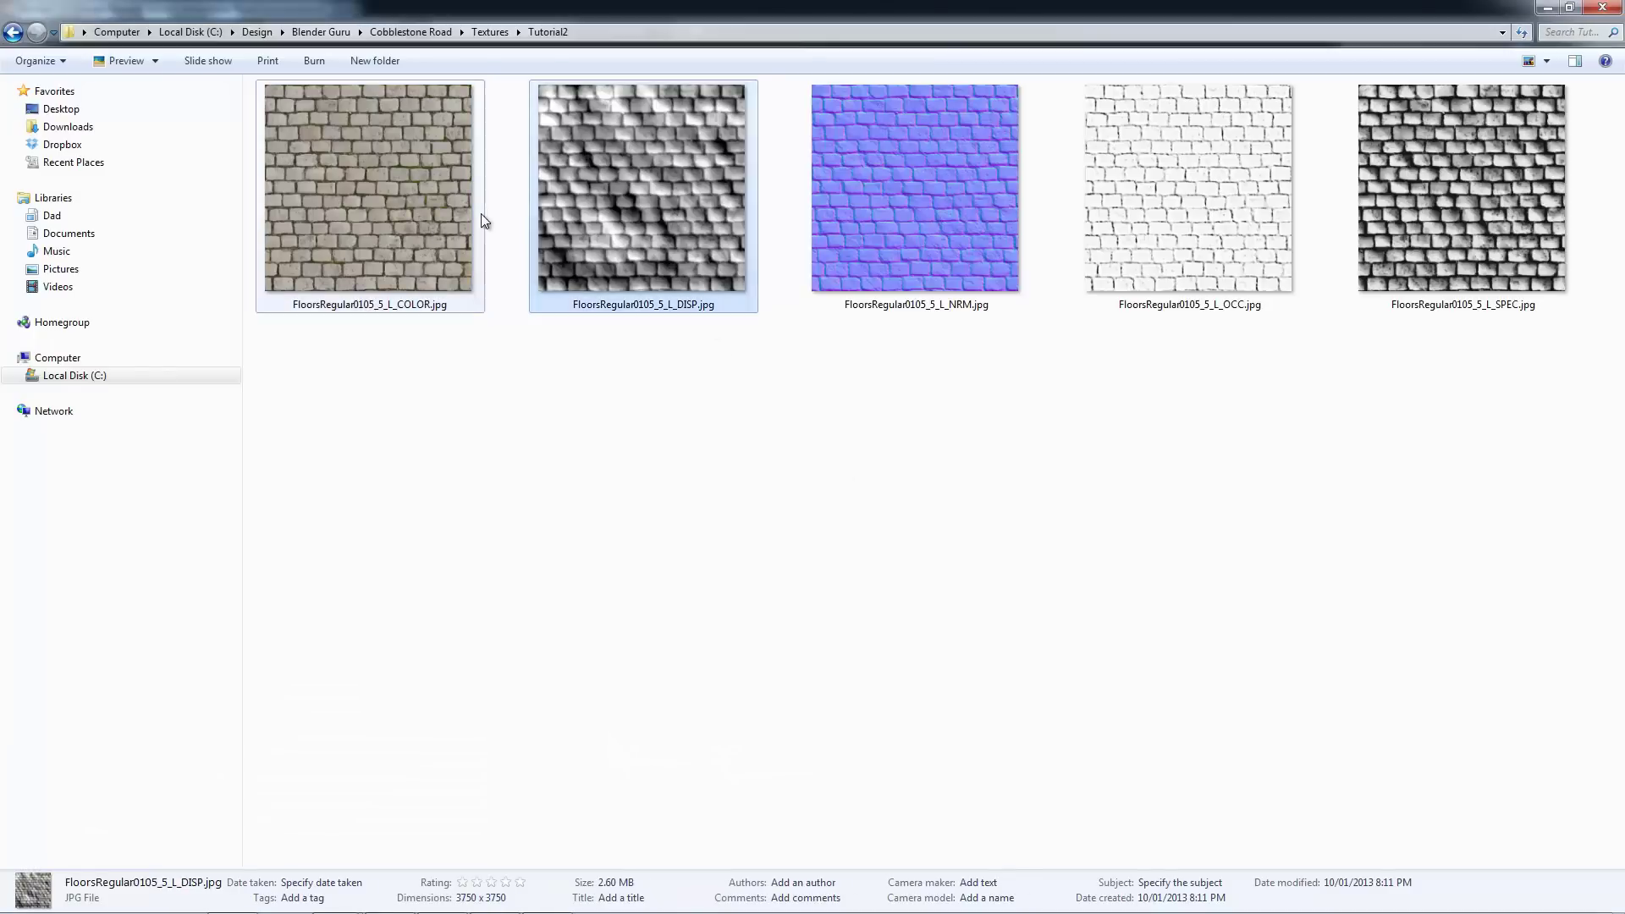
click(1118, 225)
click(1381, 216)
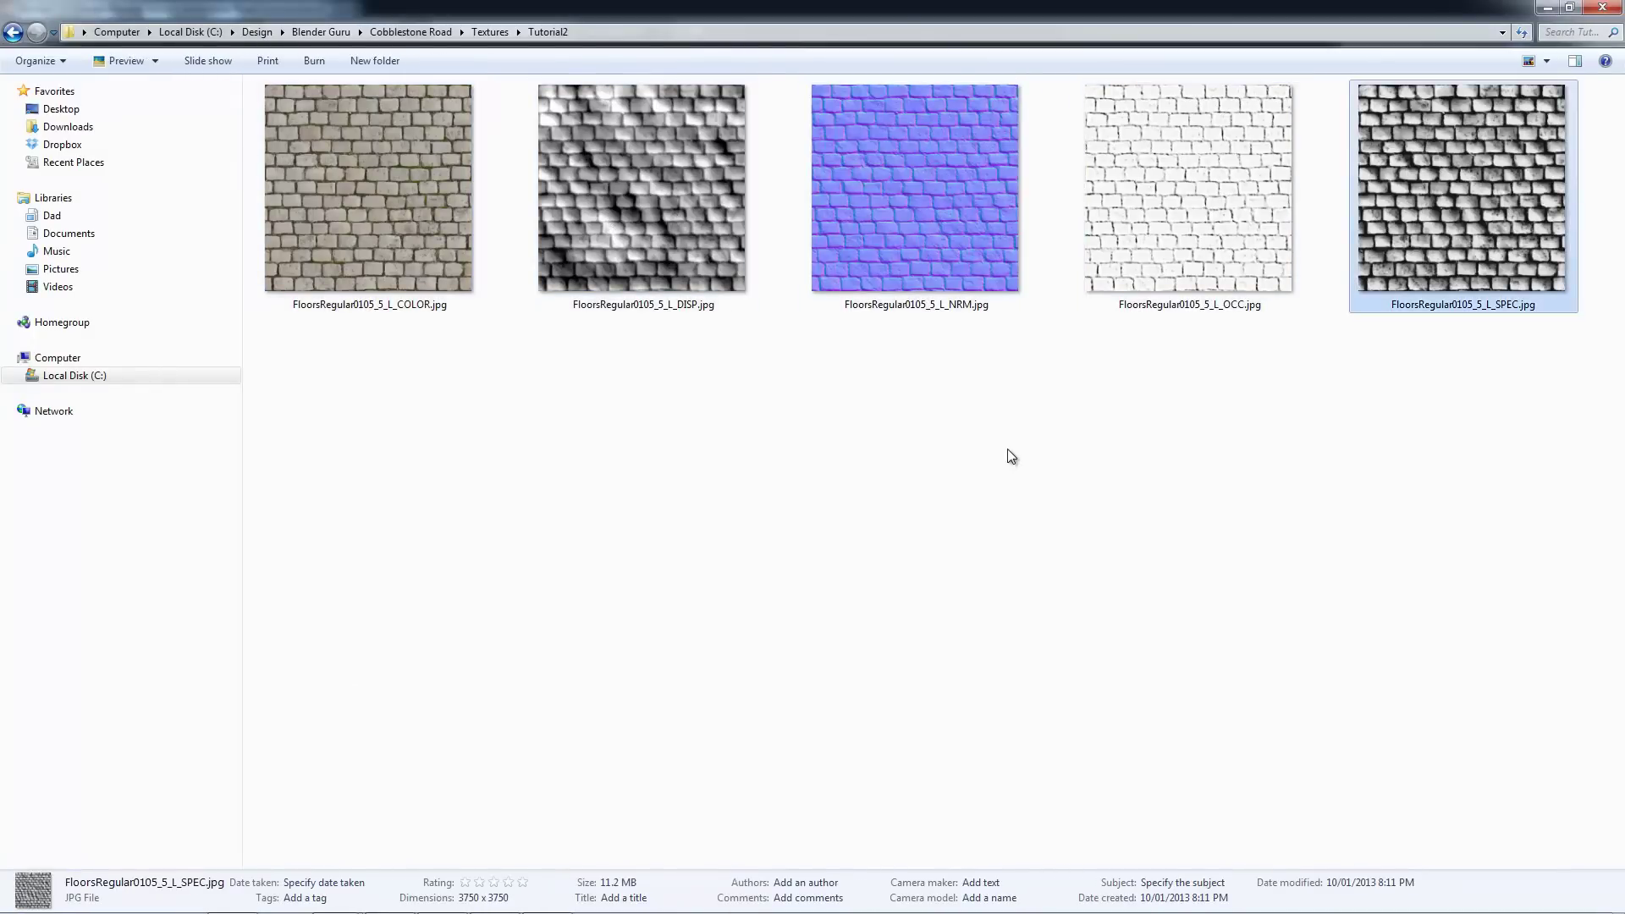
key(alt+Tab)
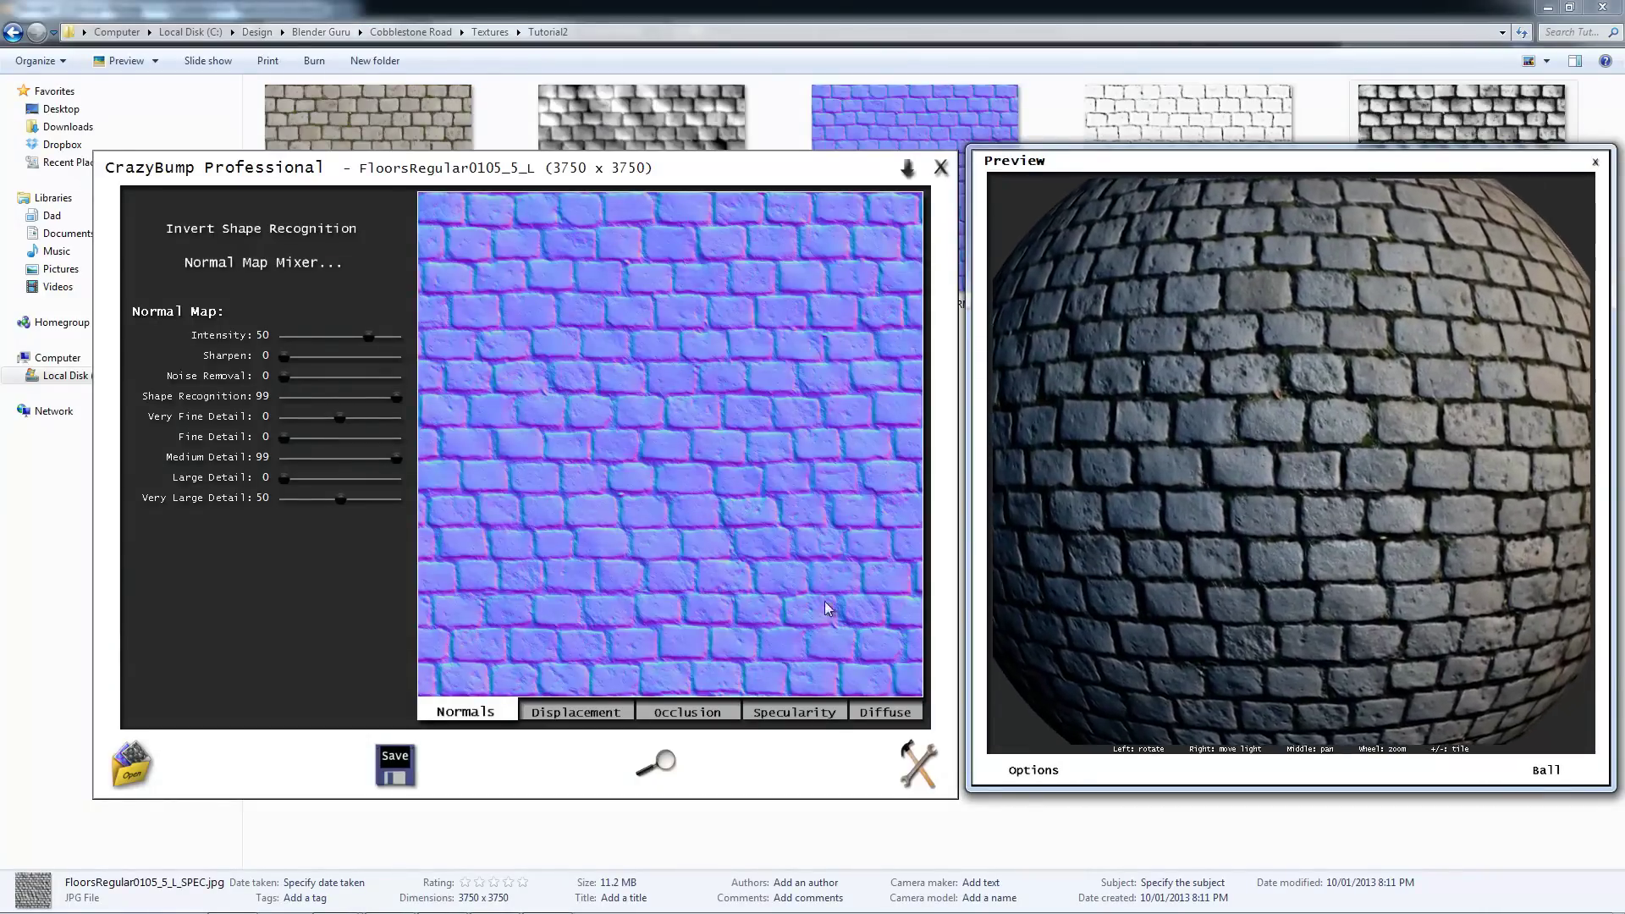
Step: Inspect the normal map's individual cobblestones at close range and return to the view of the whole map
mouse_move(546, 178)
mouse_down()
mouse_move(509, 178)
mouse_move(535, 175)
mouse_up()
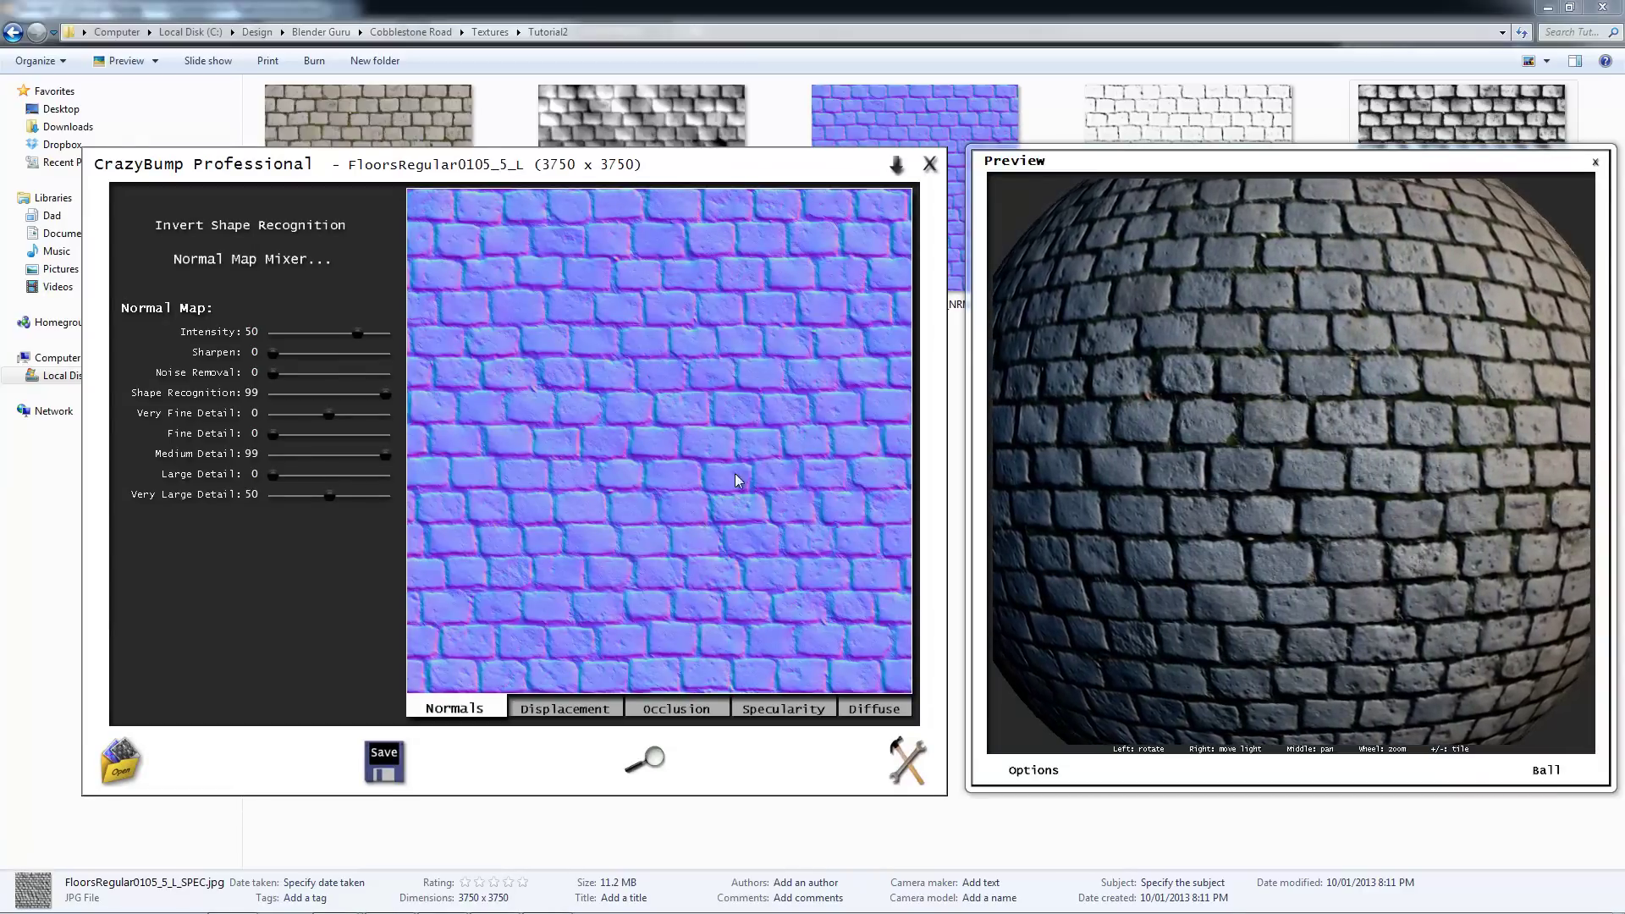
click(734, 507)
drag(904, 258, 905, 315)
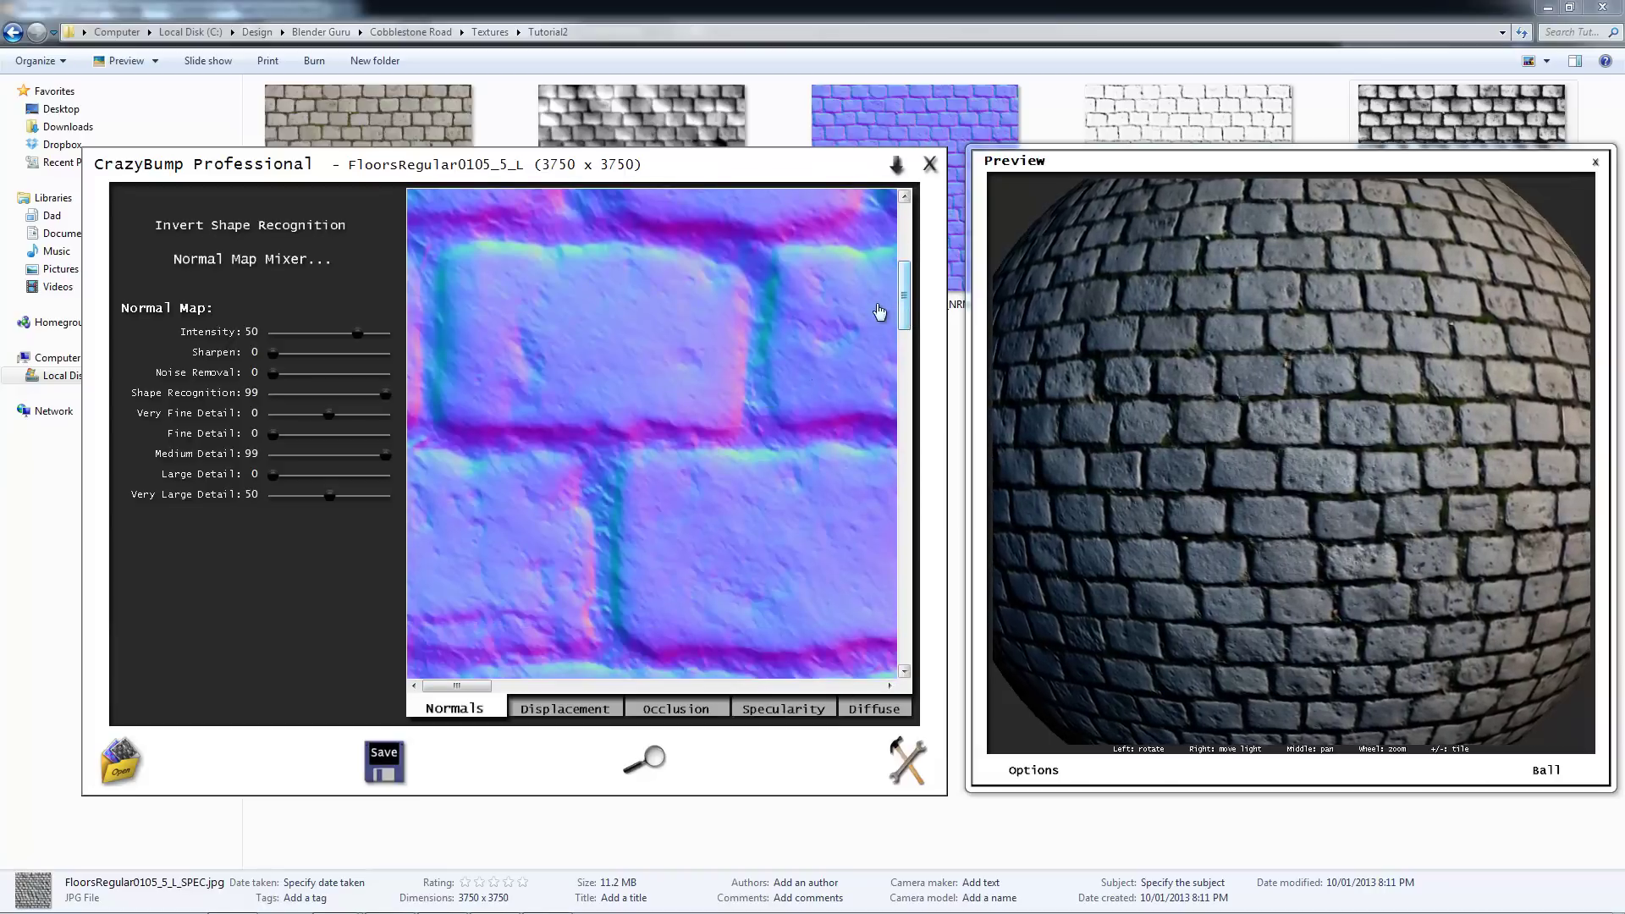
drag(905, 296, 906, 286)
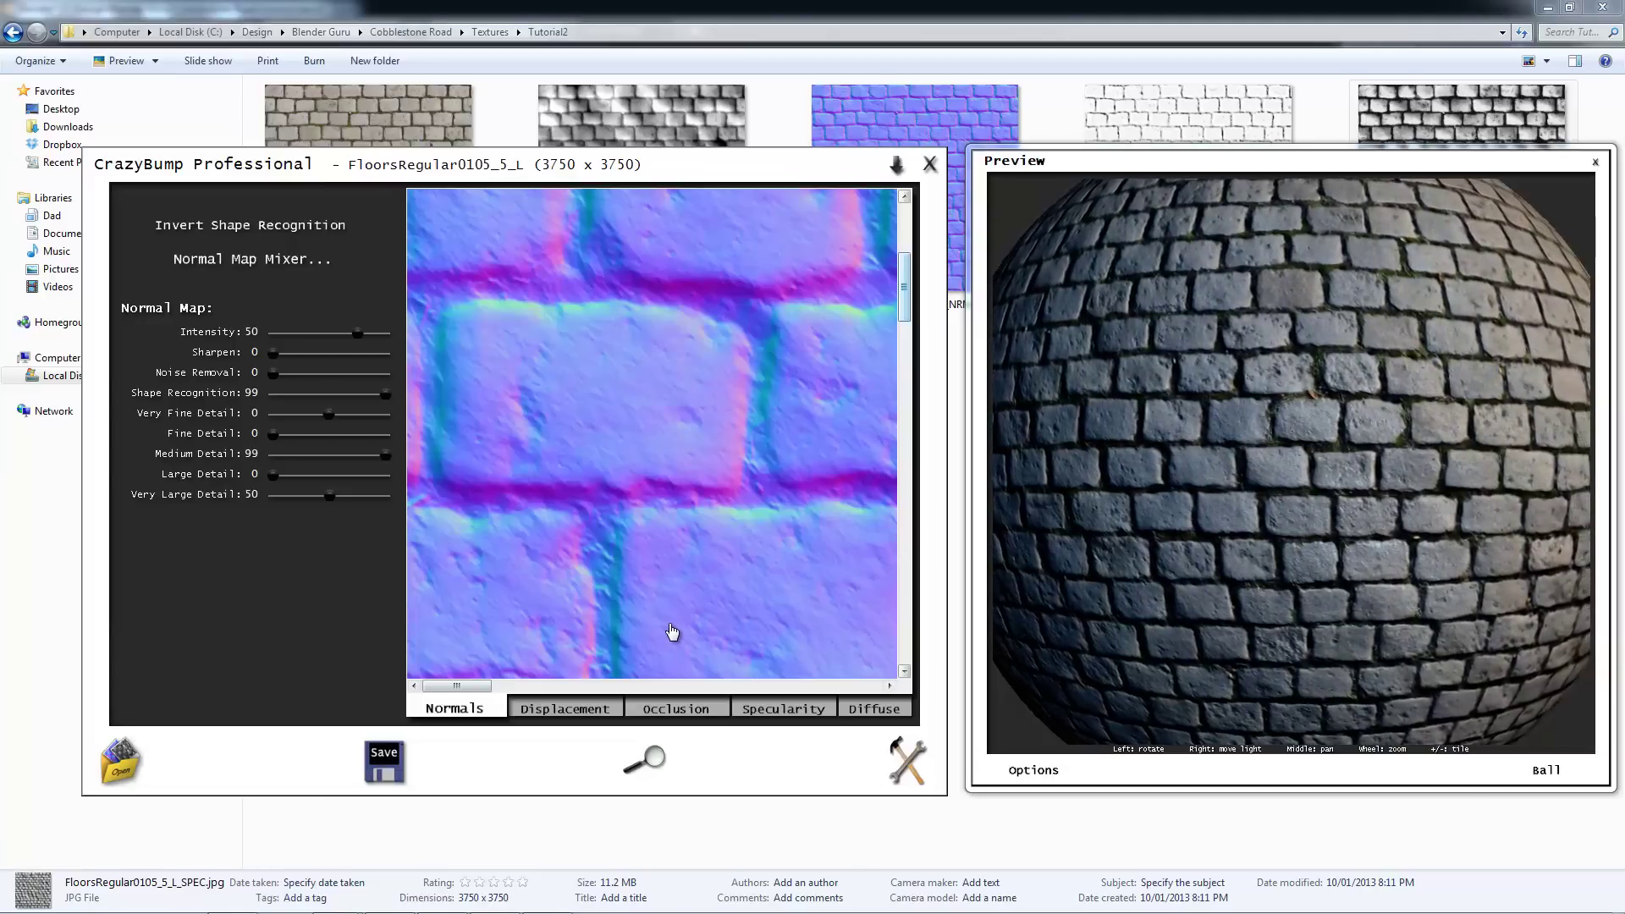
click(654, 764)
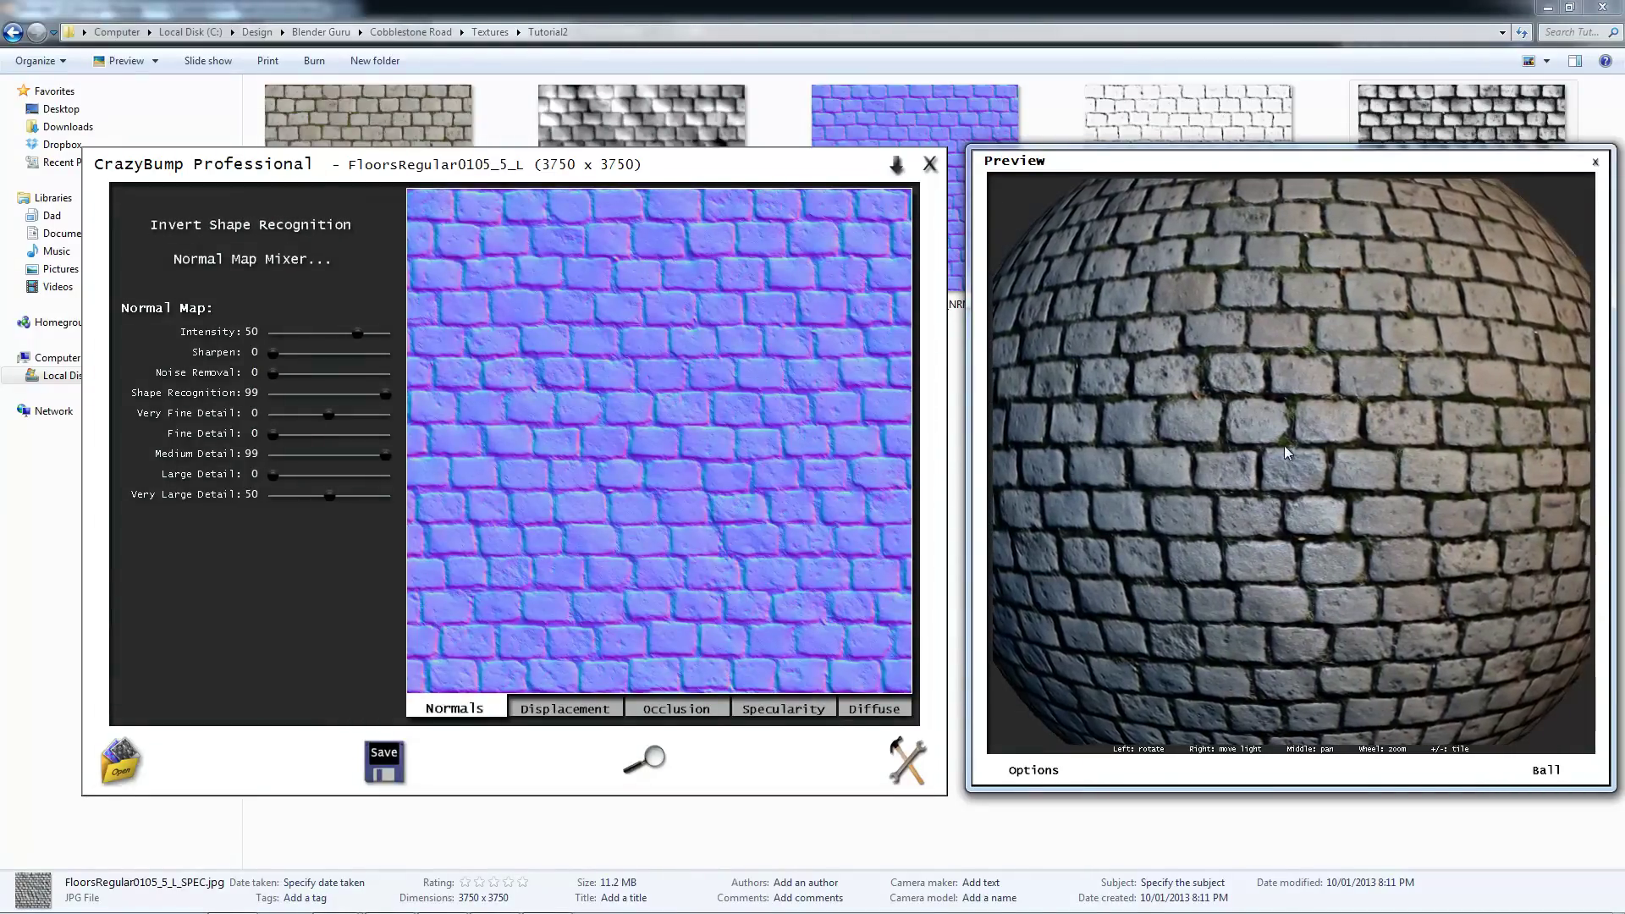
Step: Set the normal map's Large Detail to 16 and check the relief on the preview ball under a shifted light
scroll(1334, 426, up, 5)
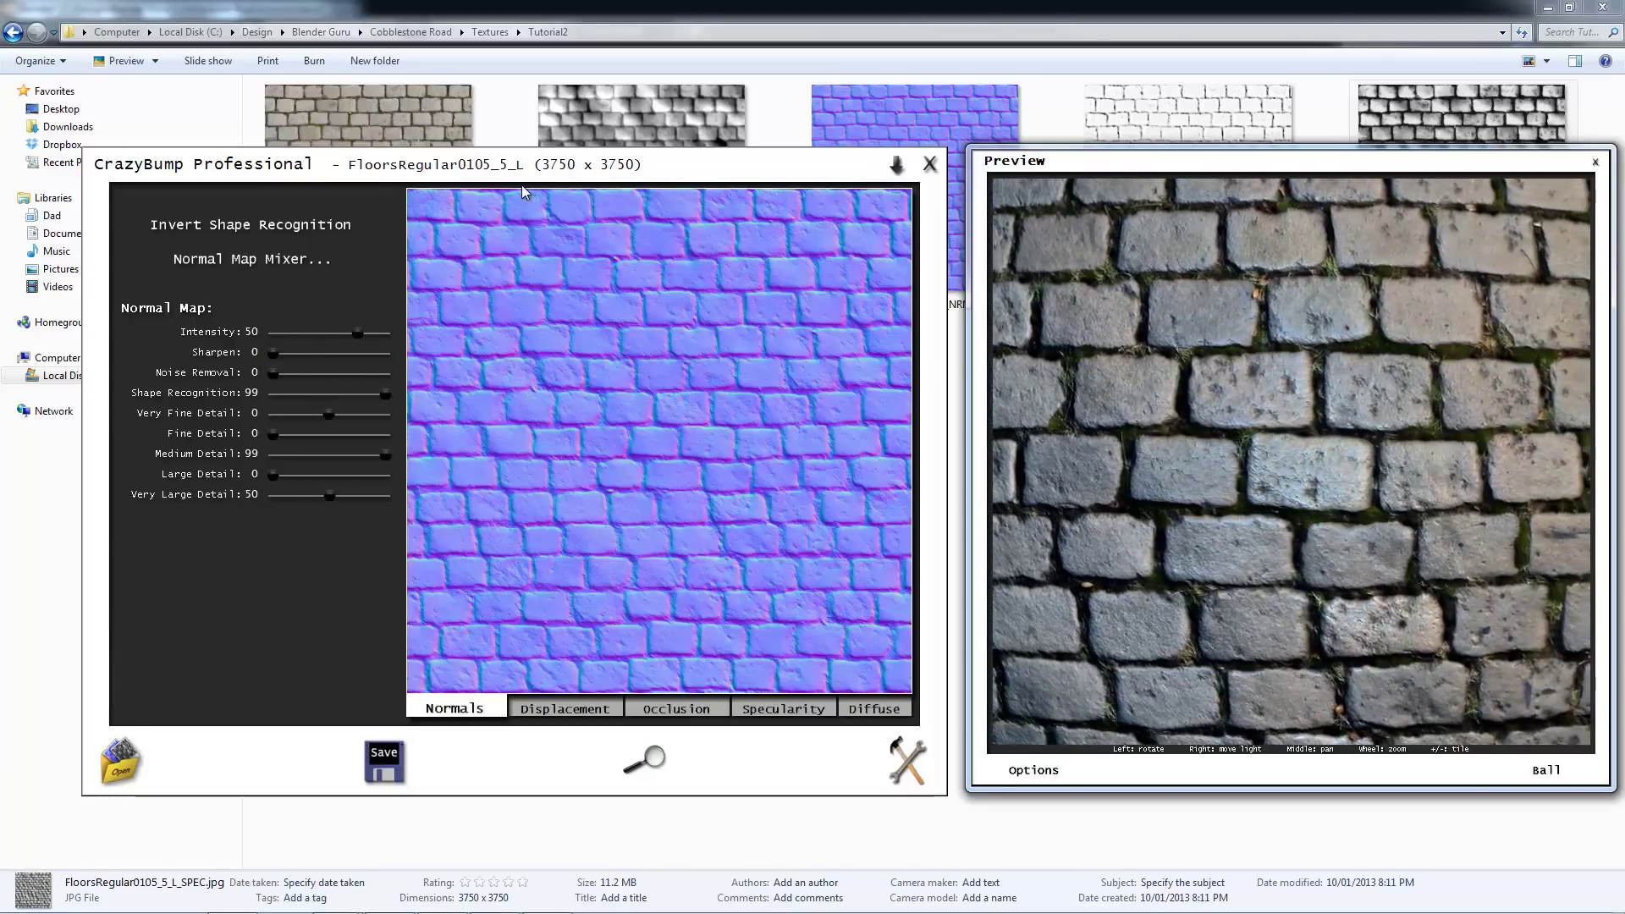
drag(745, 179, 763, 181)
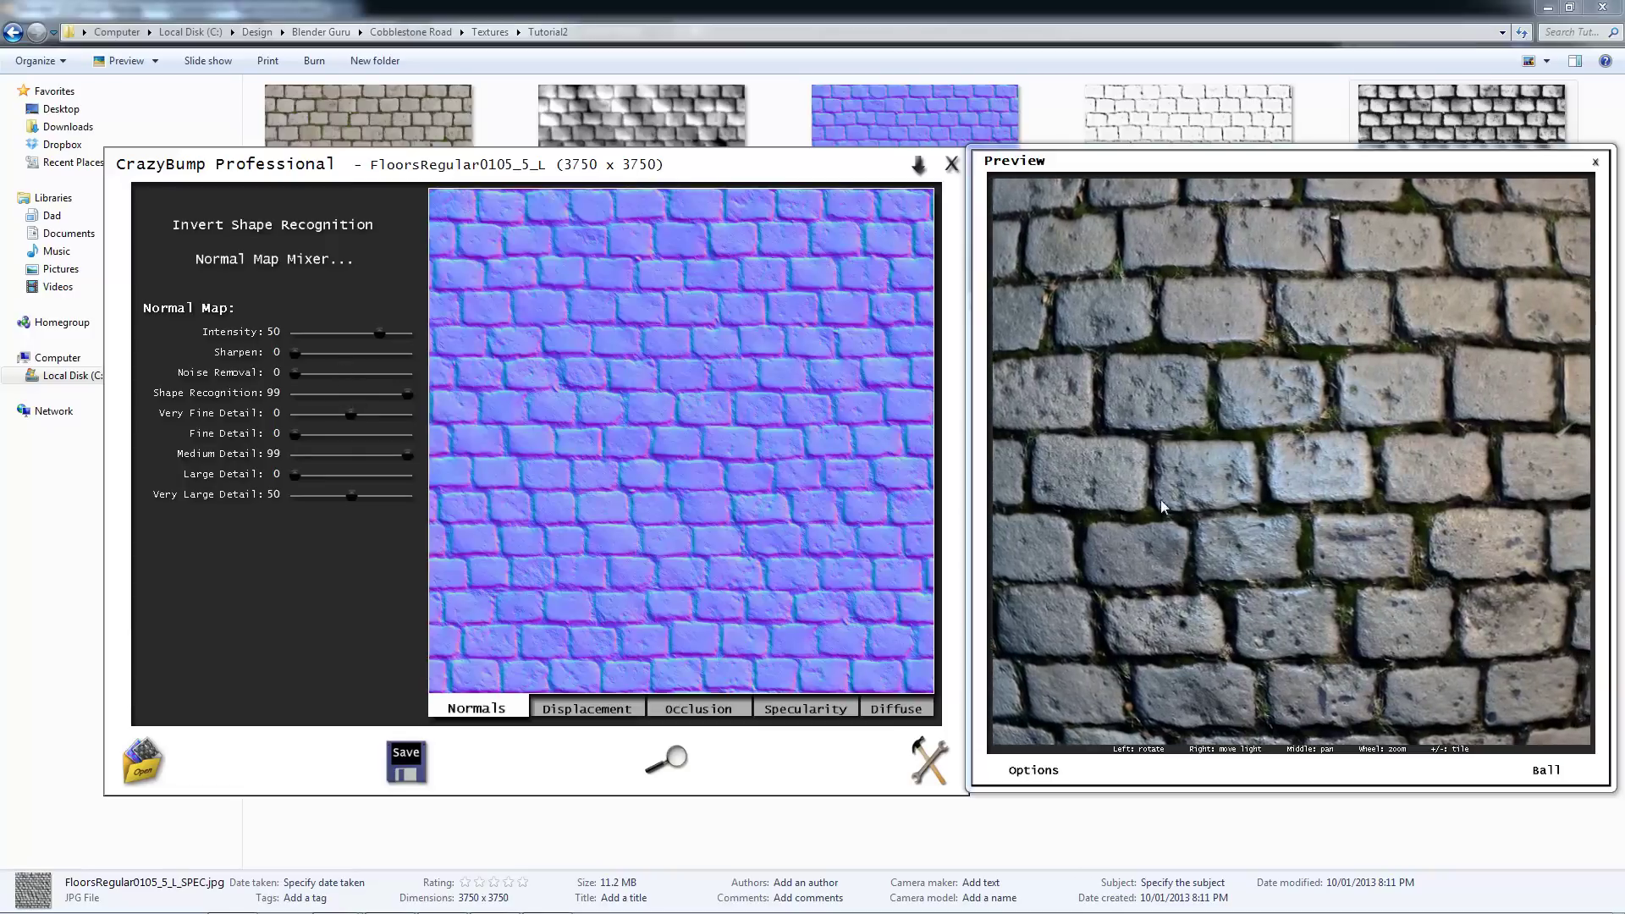
click(407, 759)
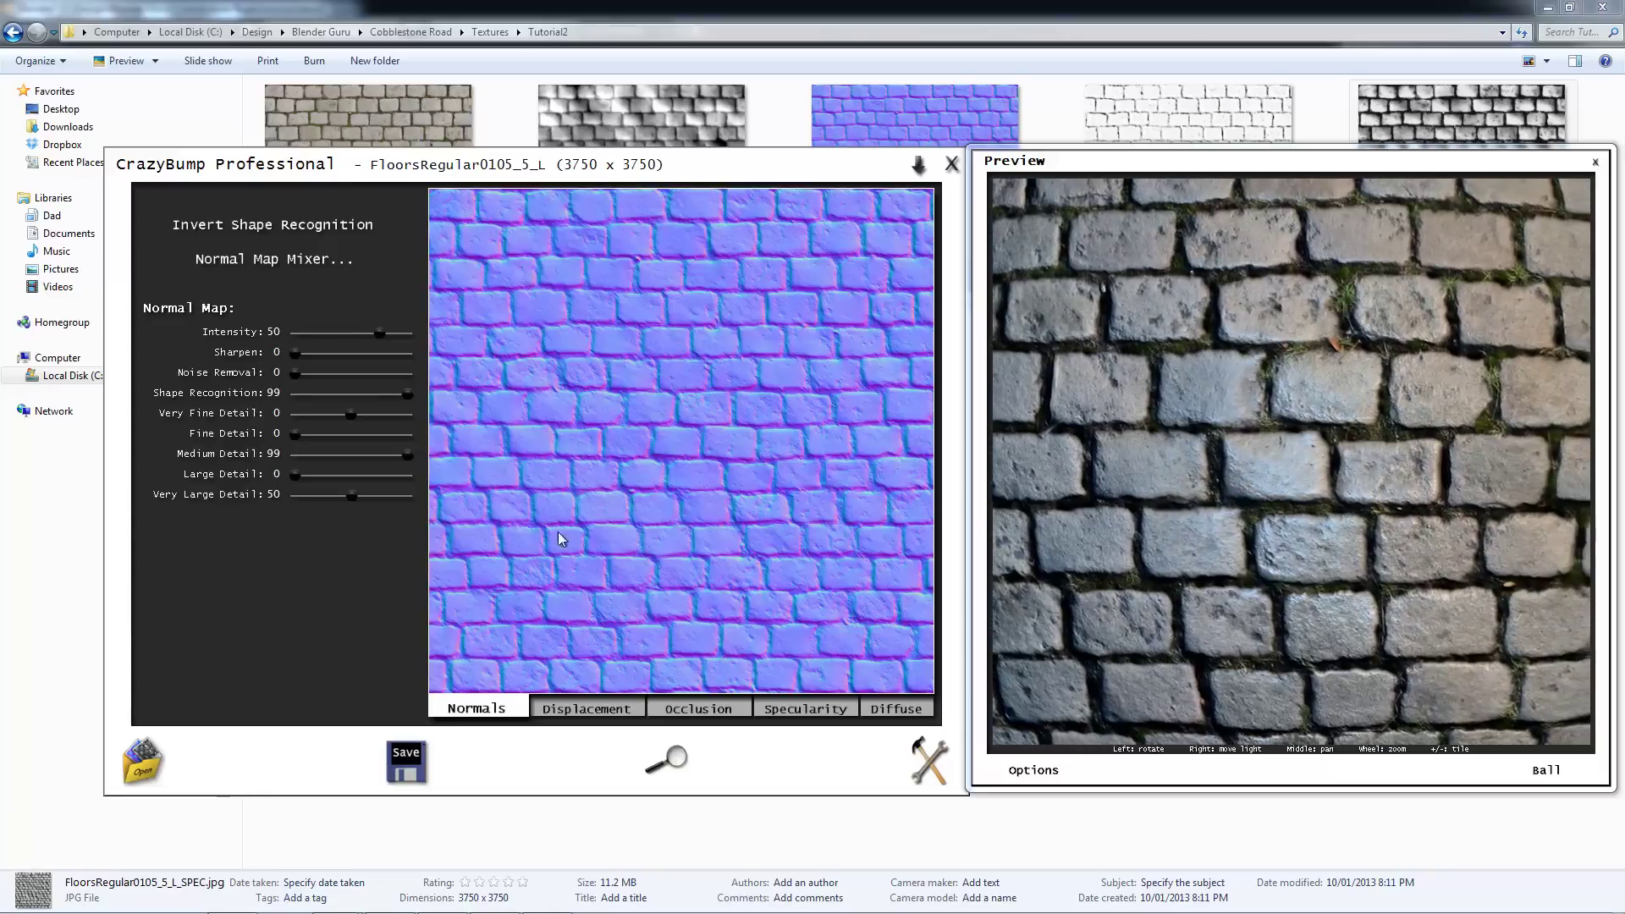
drag(307, 477, 312, 474)
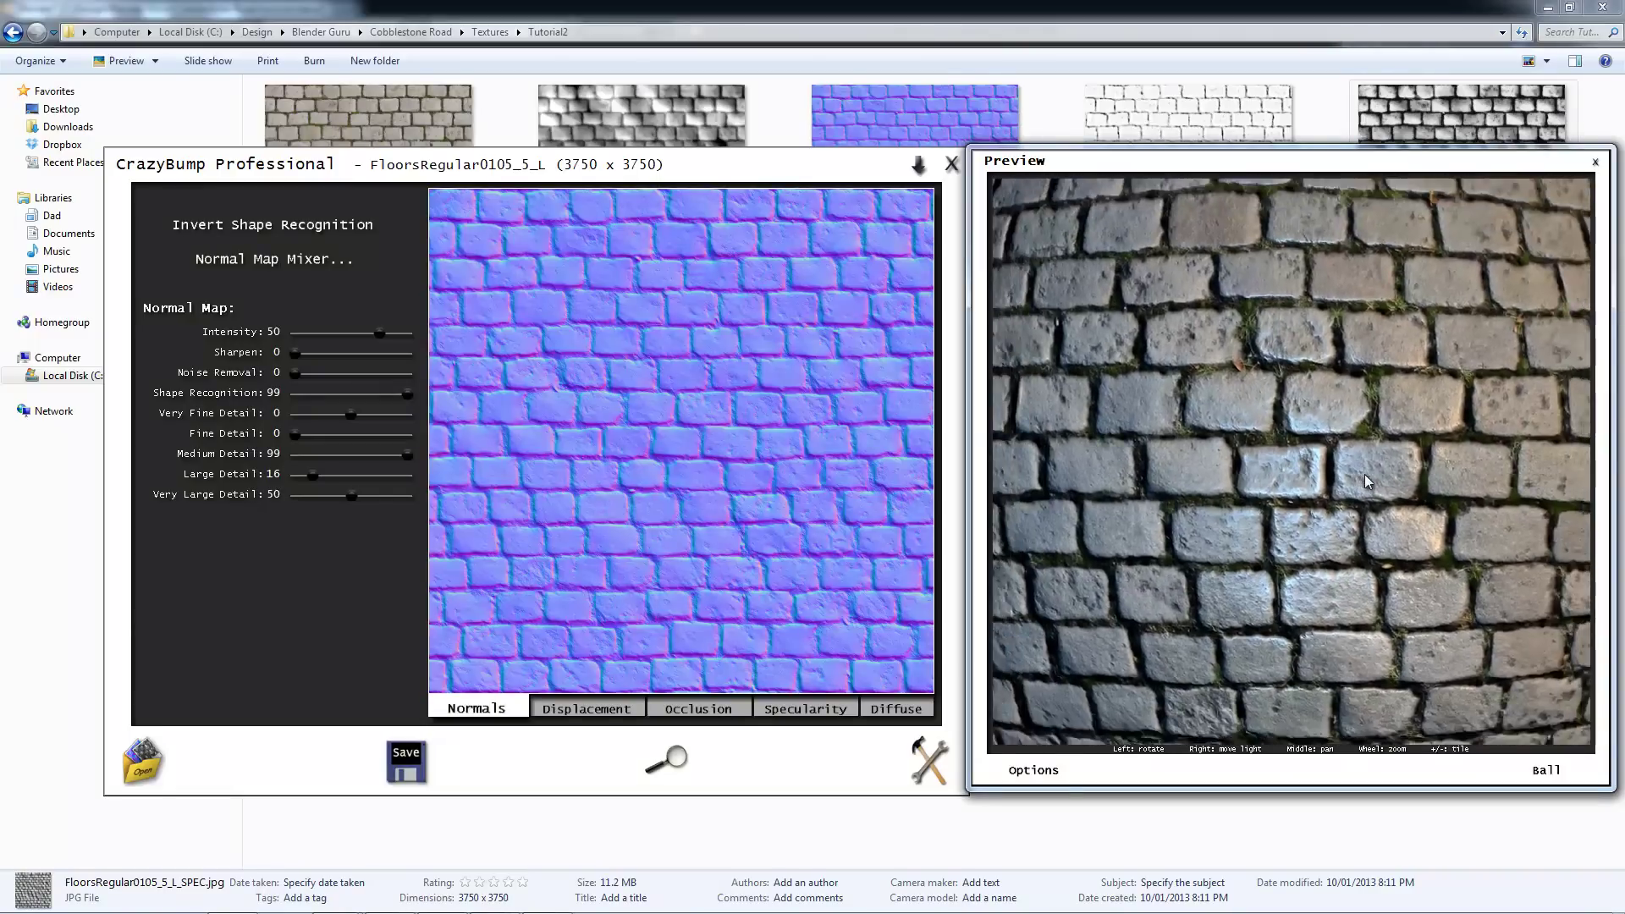
scroll(1305, 381, down, 5)
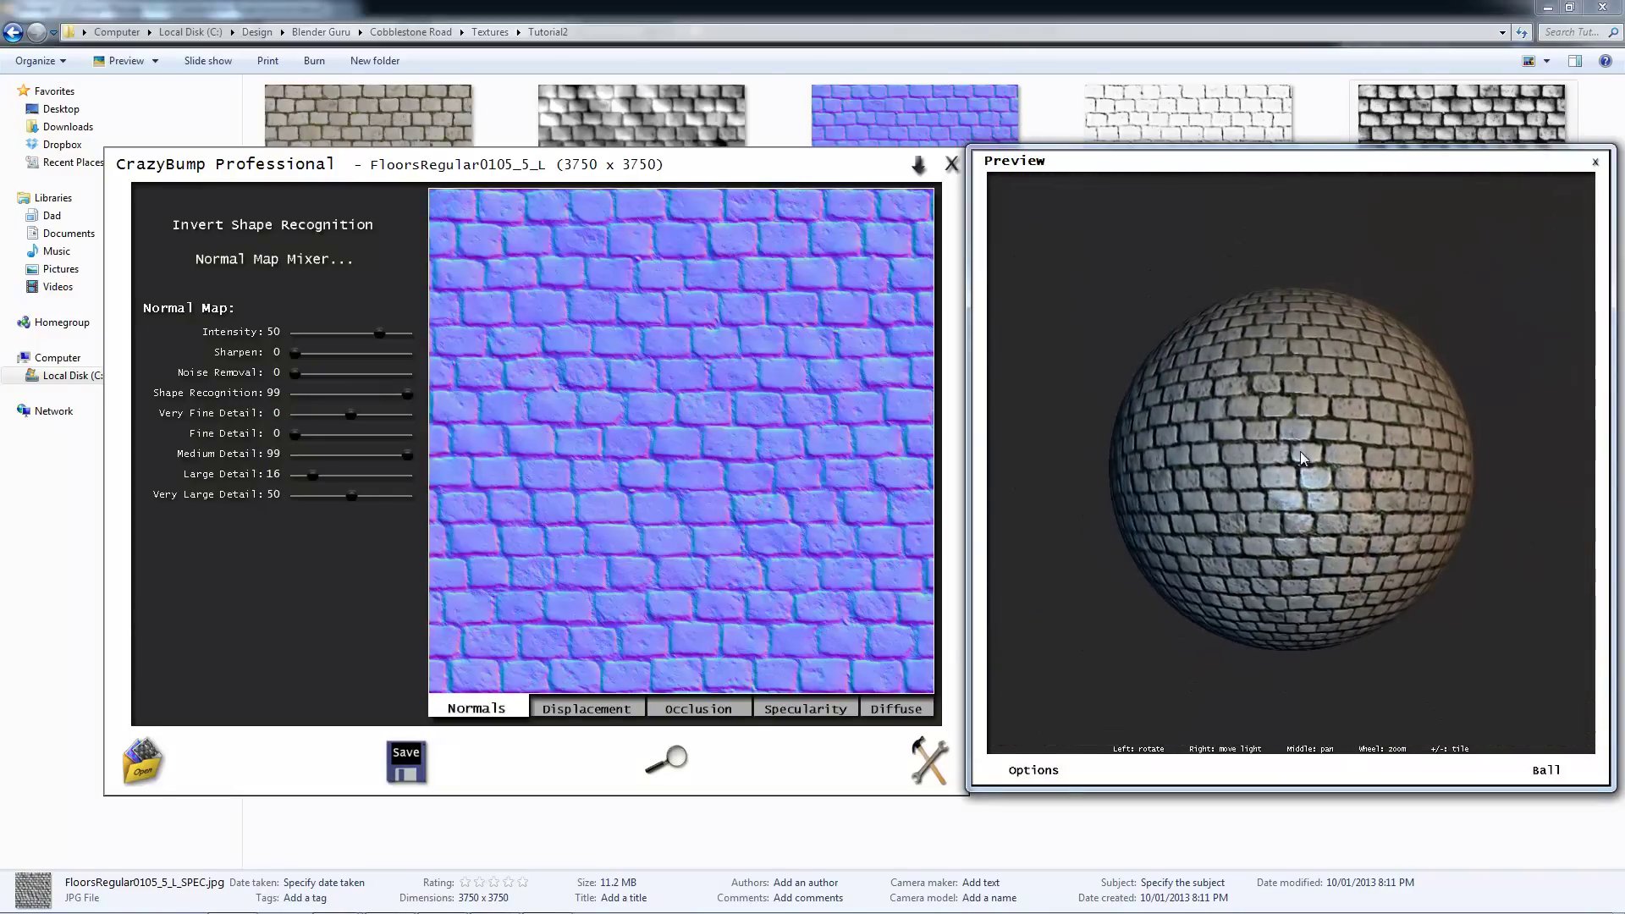
right_drag(1305, 409, 1280, 473)
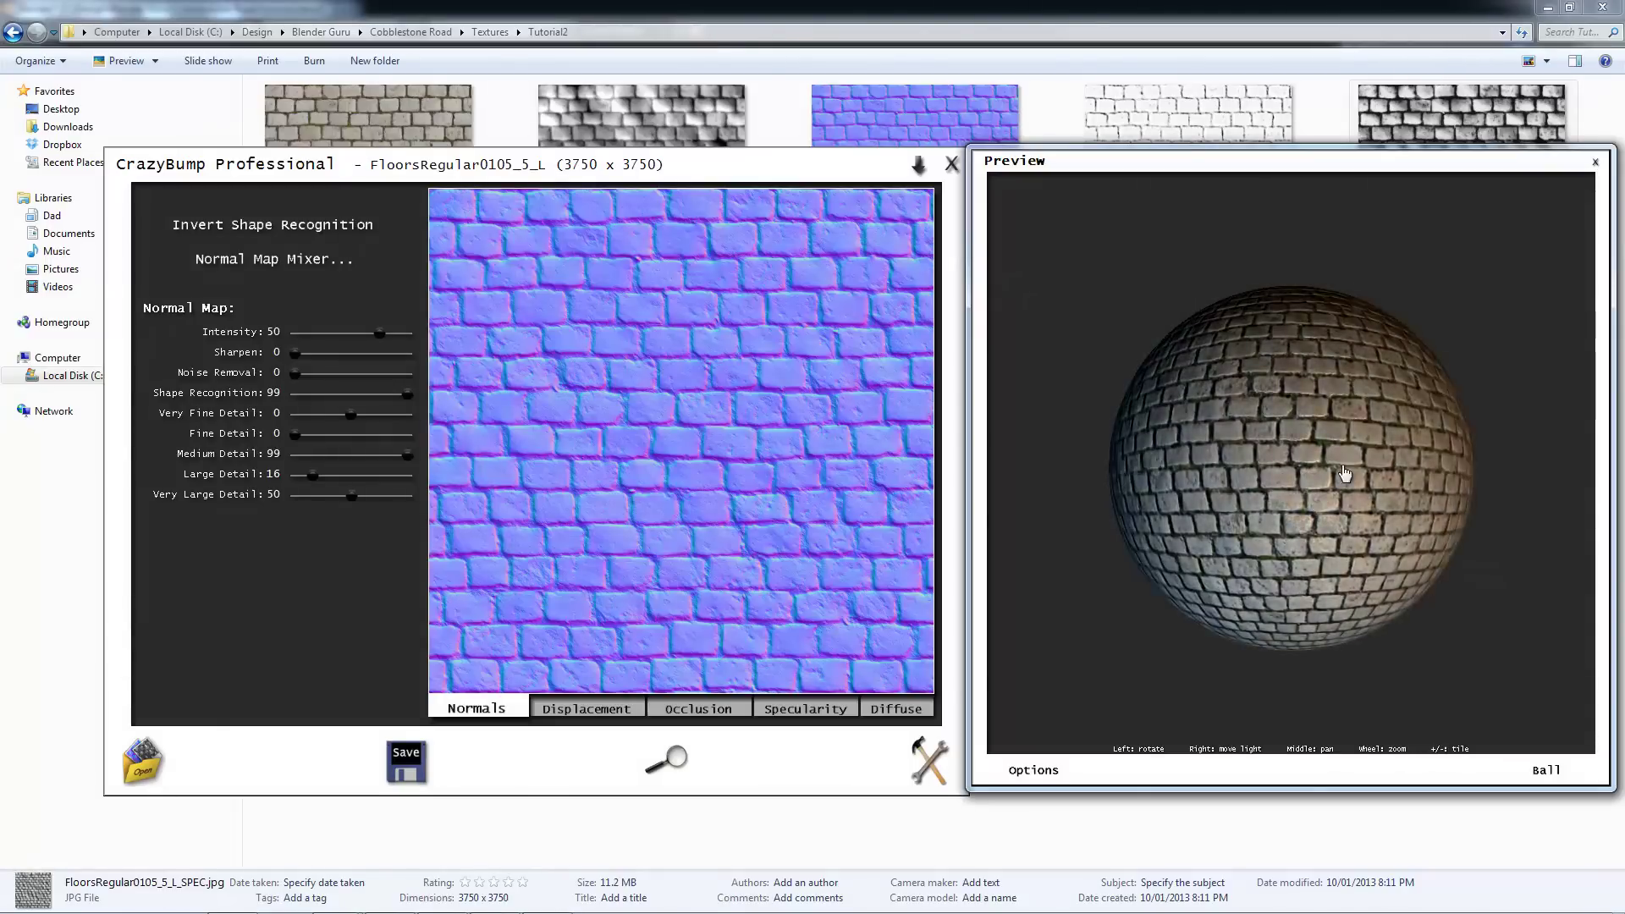
scroll(1336, 432, up, 5)
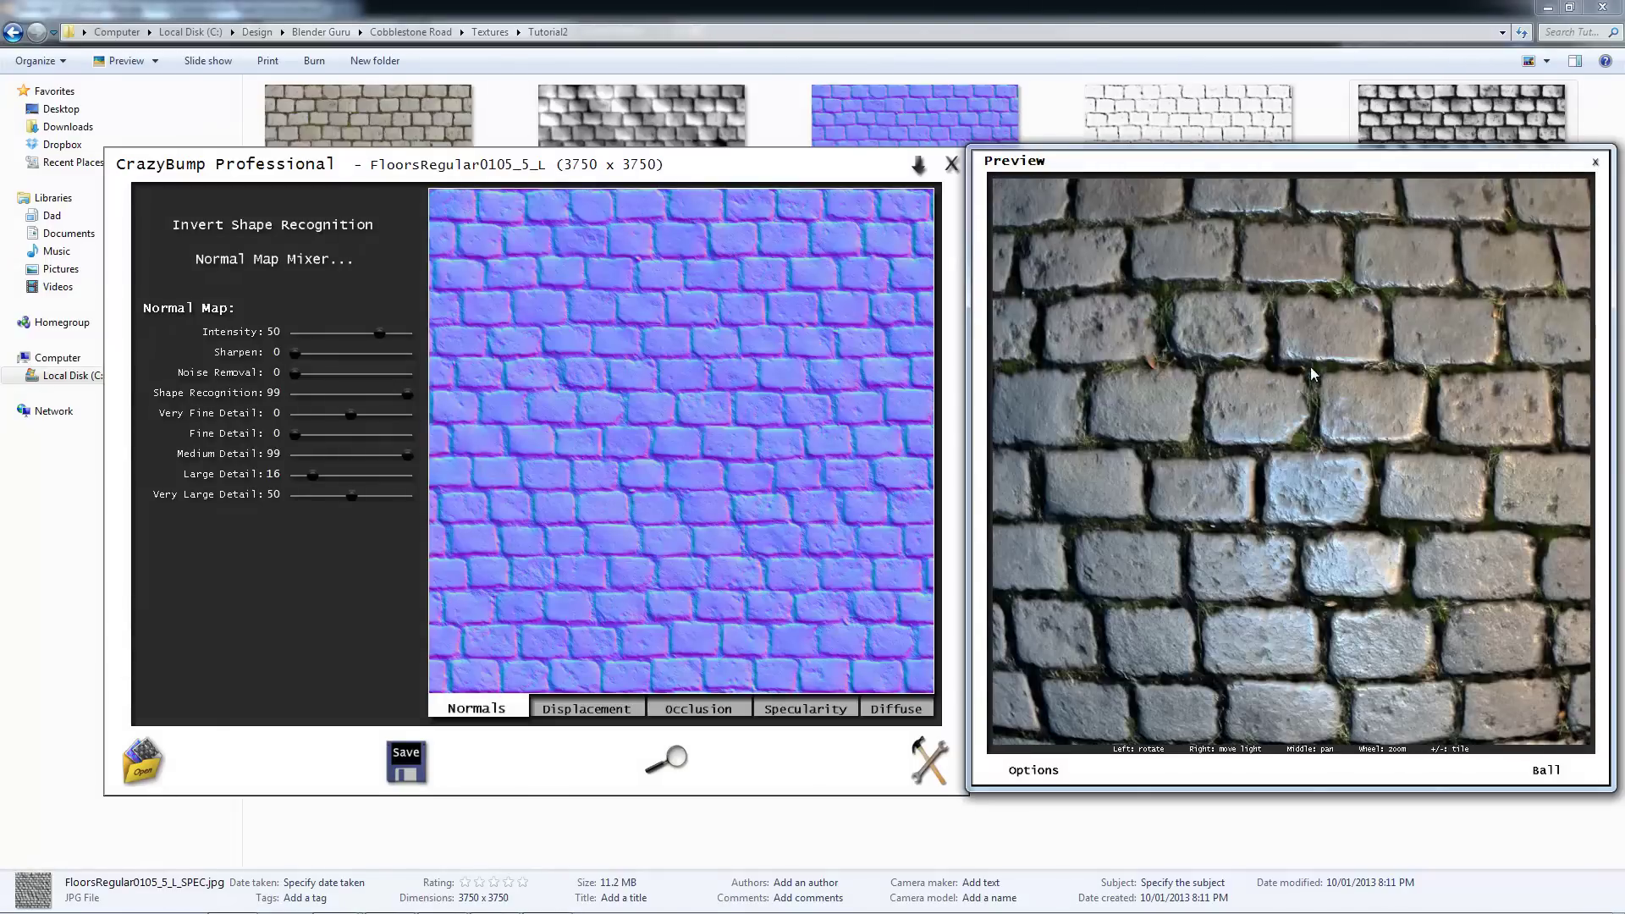
right_drag(1339, 439, 1442, 423)
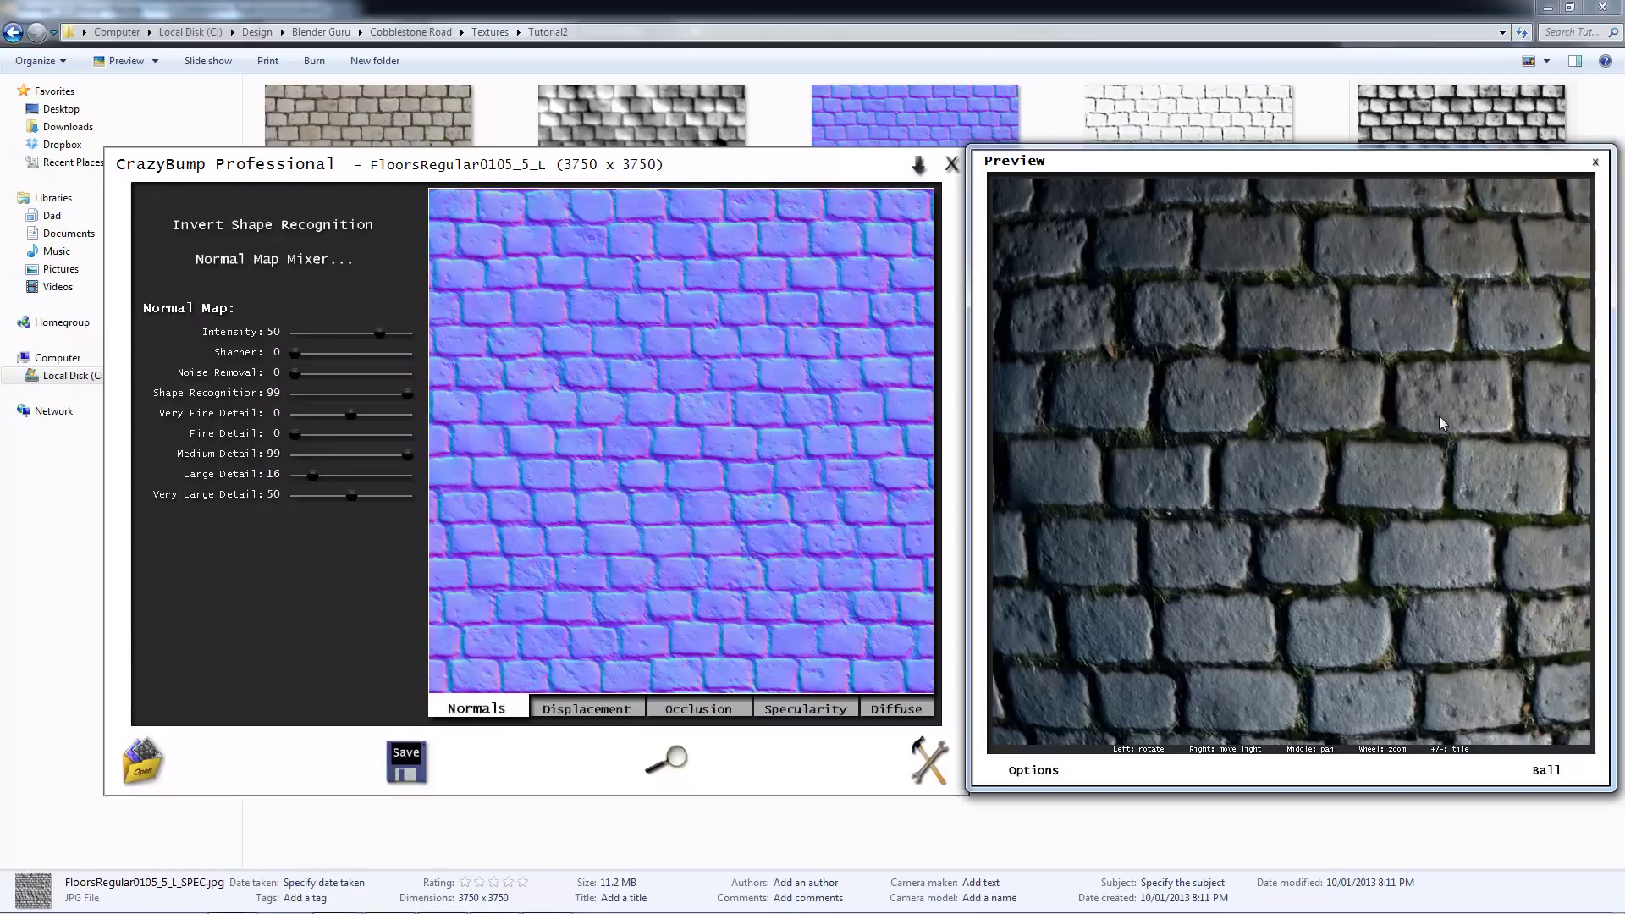
Step: Examine the cobblestones on the Box preview shape and return the preview to Ball
click(1554, 769)
click(1554, 769)
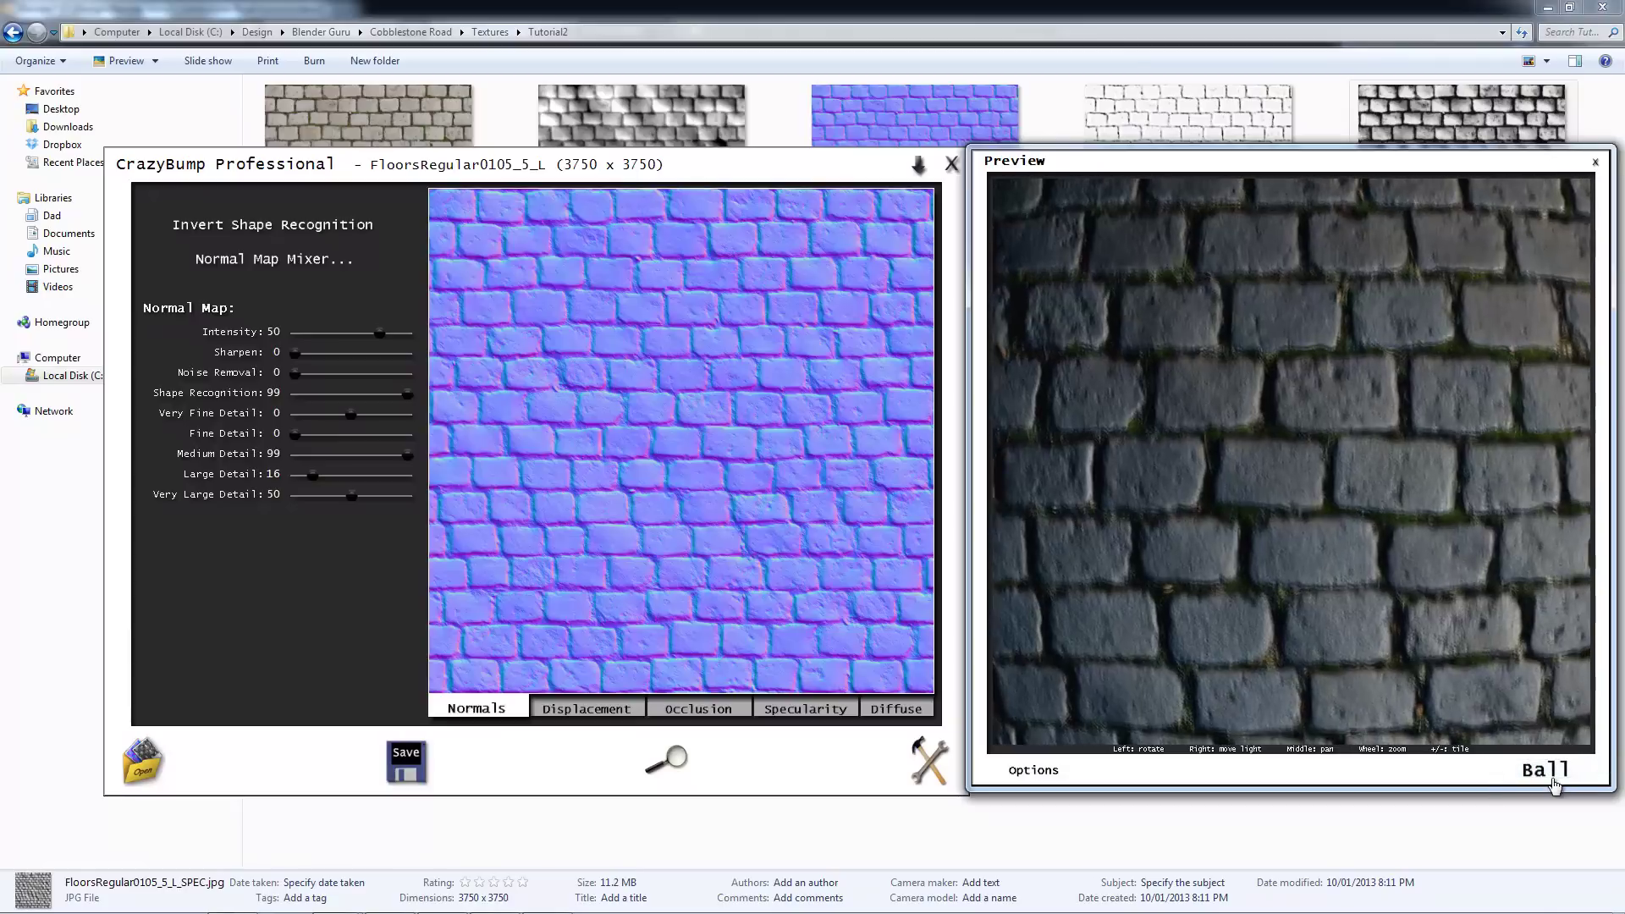
click(1552, 770)
click(1556, 825)
scroll(1371, 537, down, 5)
drag(1371, 537, 1351, 581)
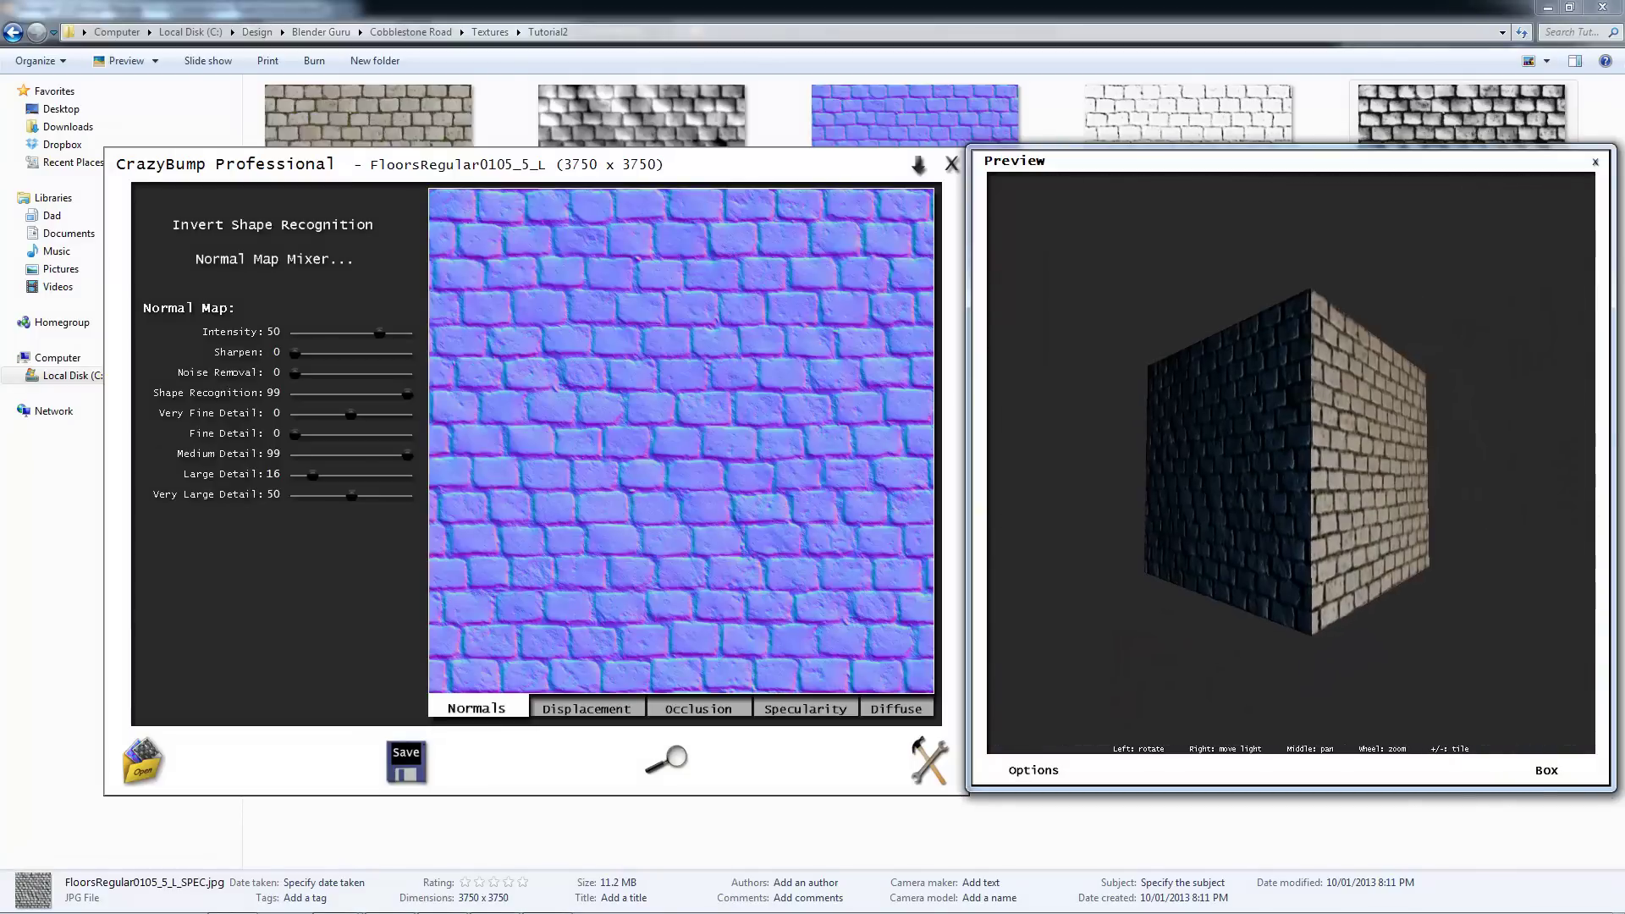
click(1547, 771)
click(1532, 770)
scroll(1313, 499, up, 8)
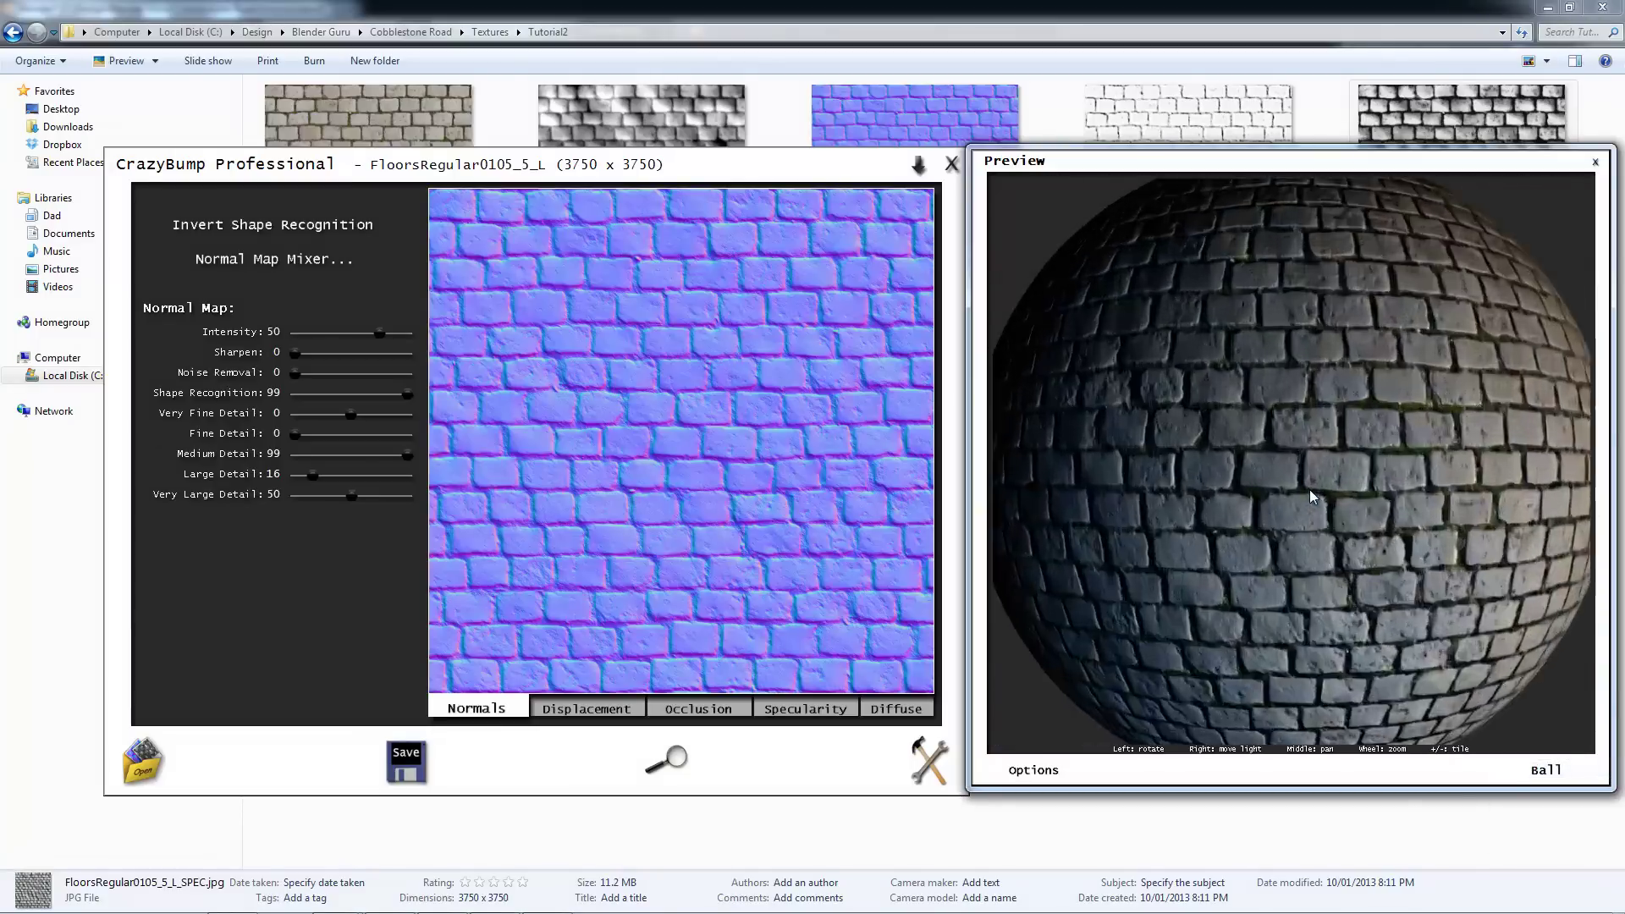
Step: Set the normal map's Very Fine Detail and Fine Detail to 13 each, checking the stones up close in the preview
right_drag(1312, 496, 1101, 492)
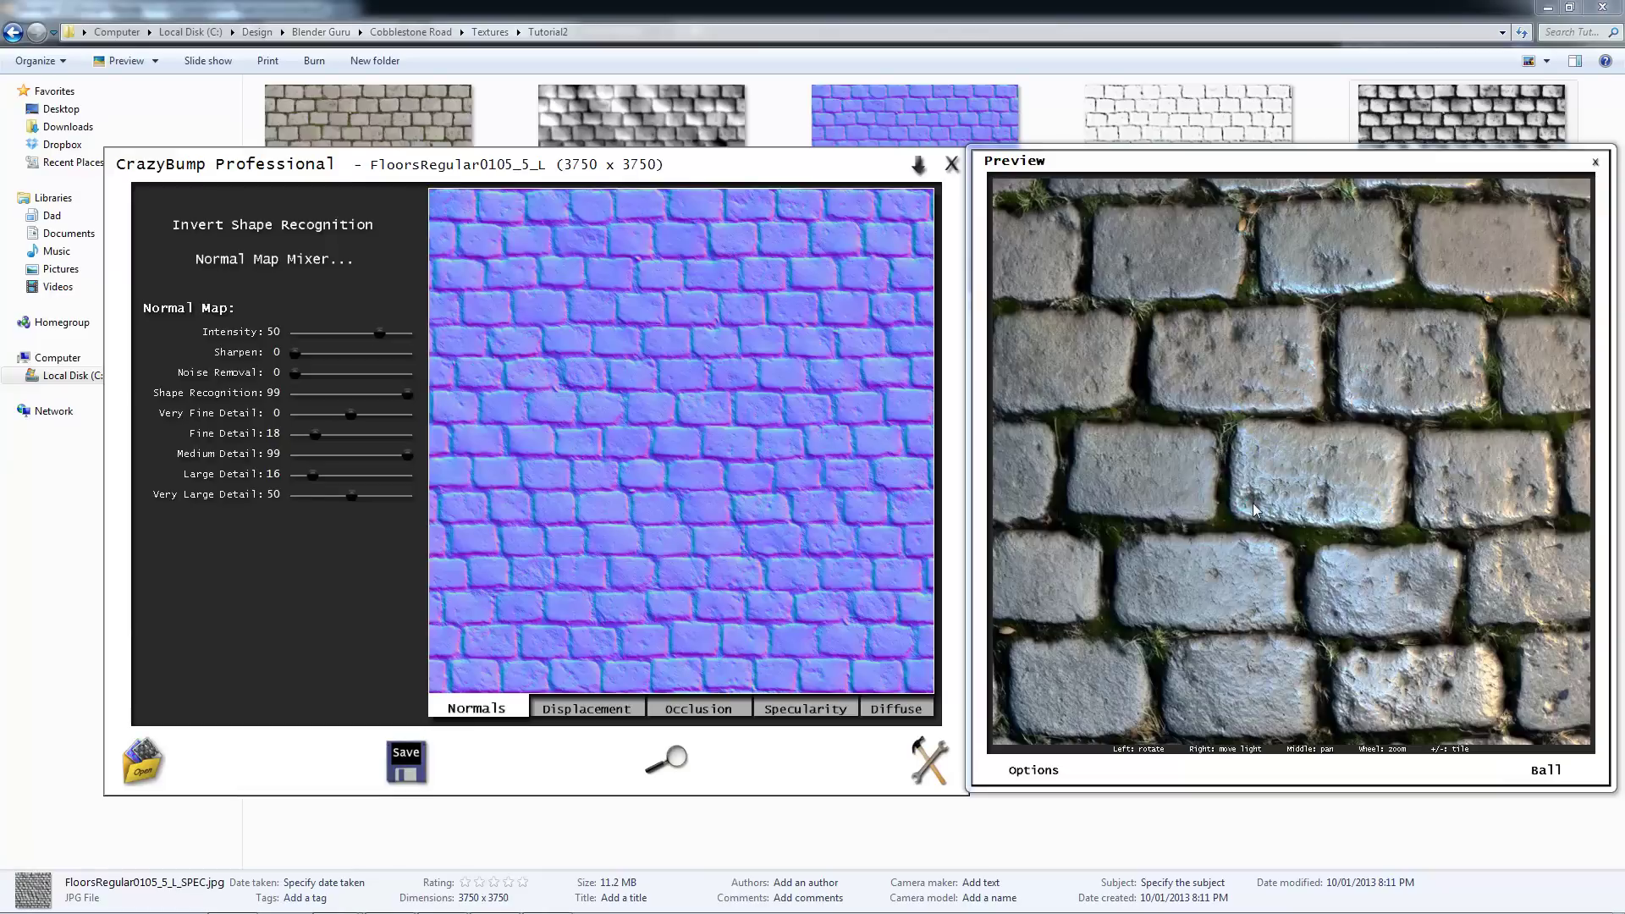
scroll(1273, 495, up, 5)
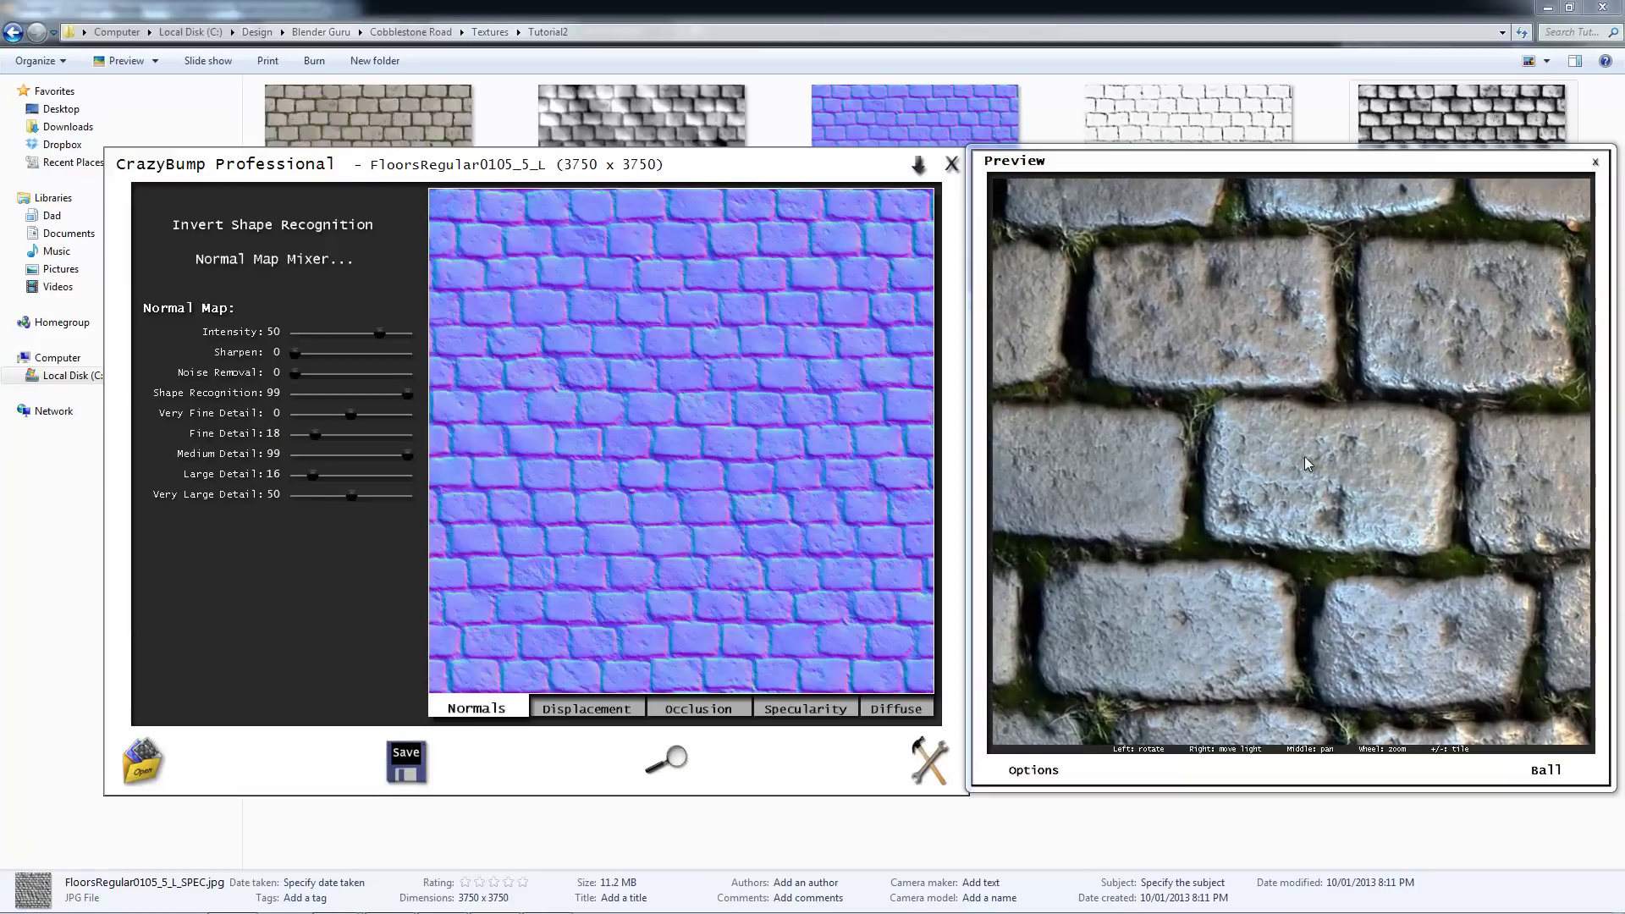
mouse_move(1300, 477)
right_down()
mouse_move(1337, 488)
mouse_move(1324, 467)
right_up()
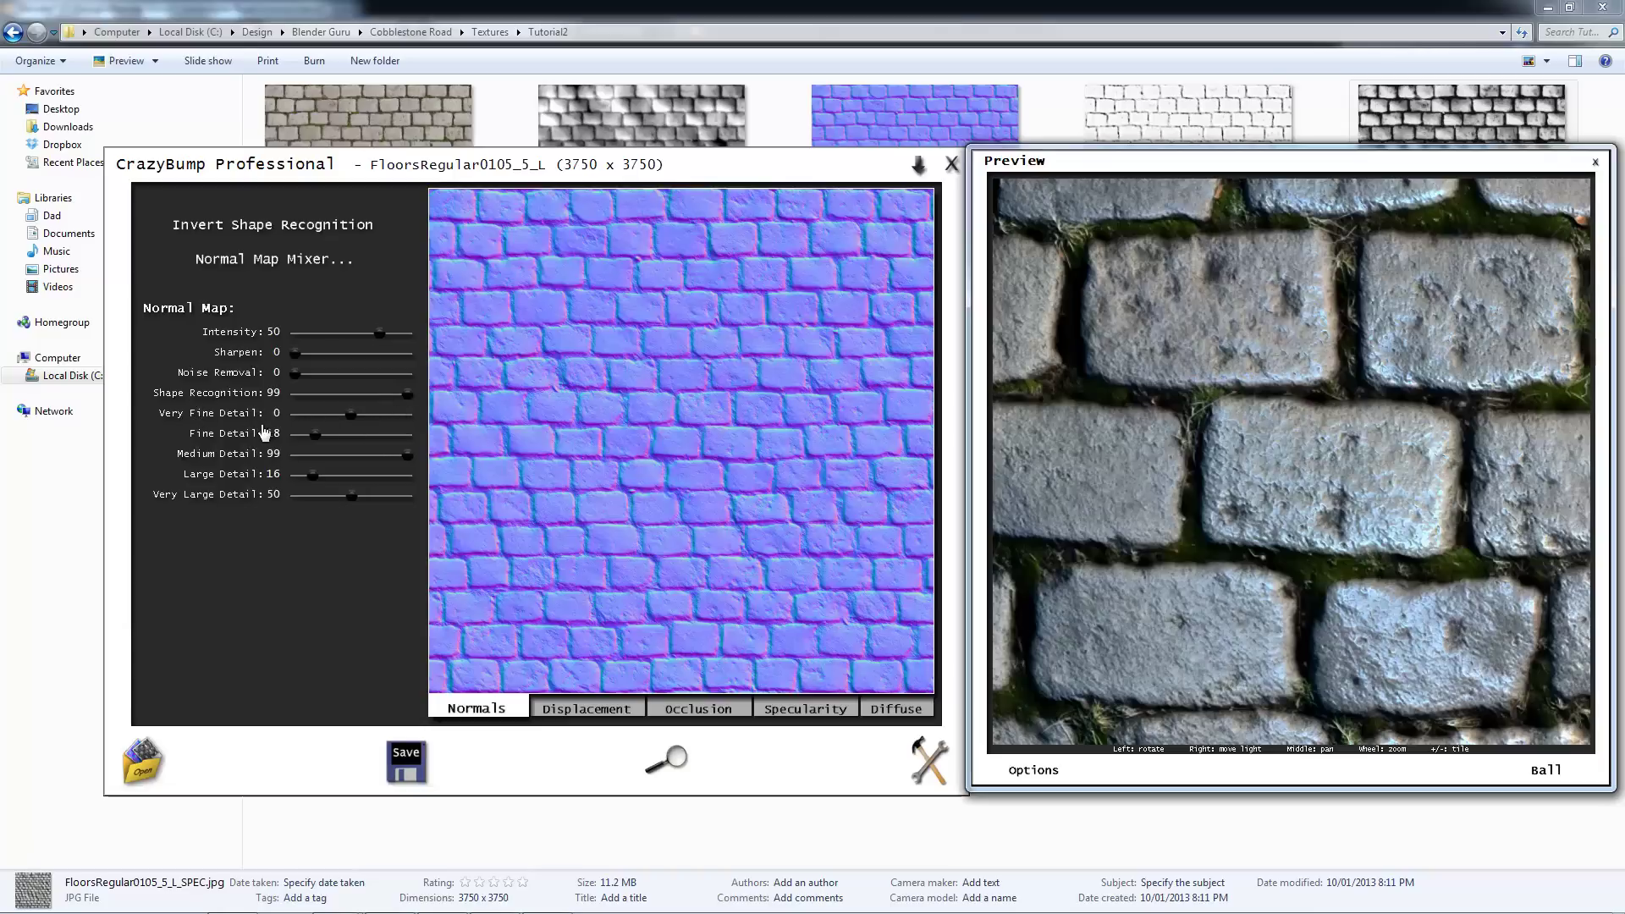
click(366, 416)
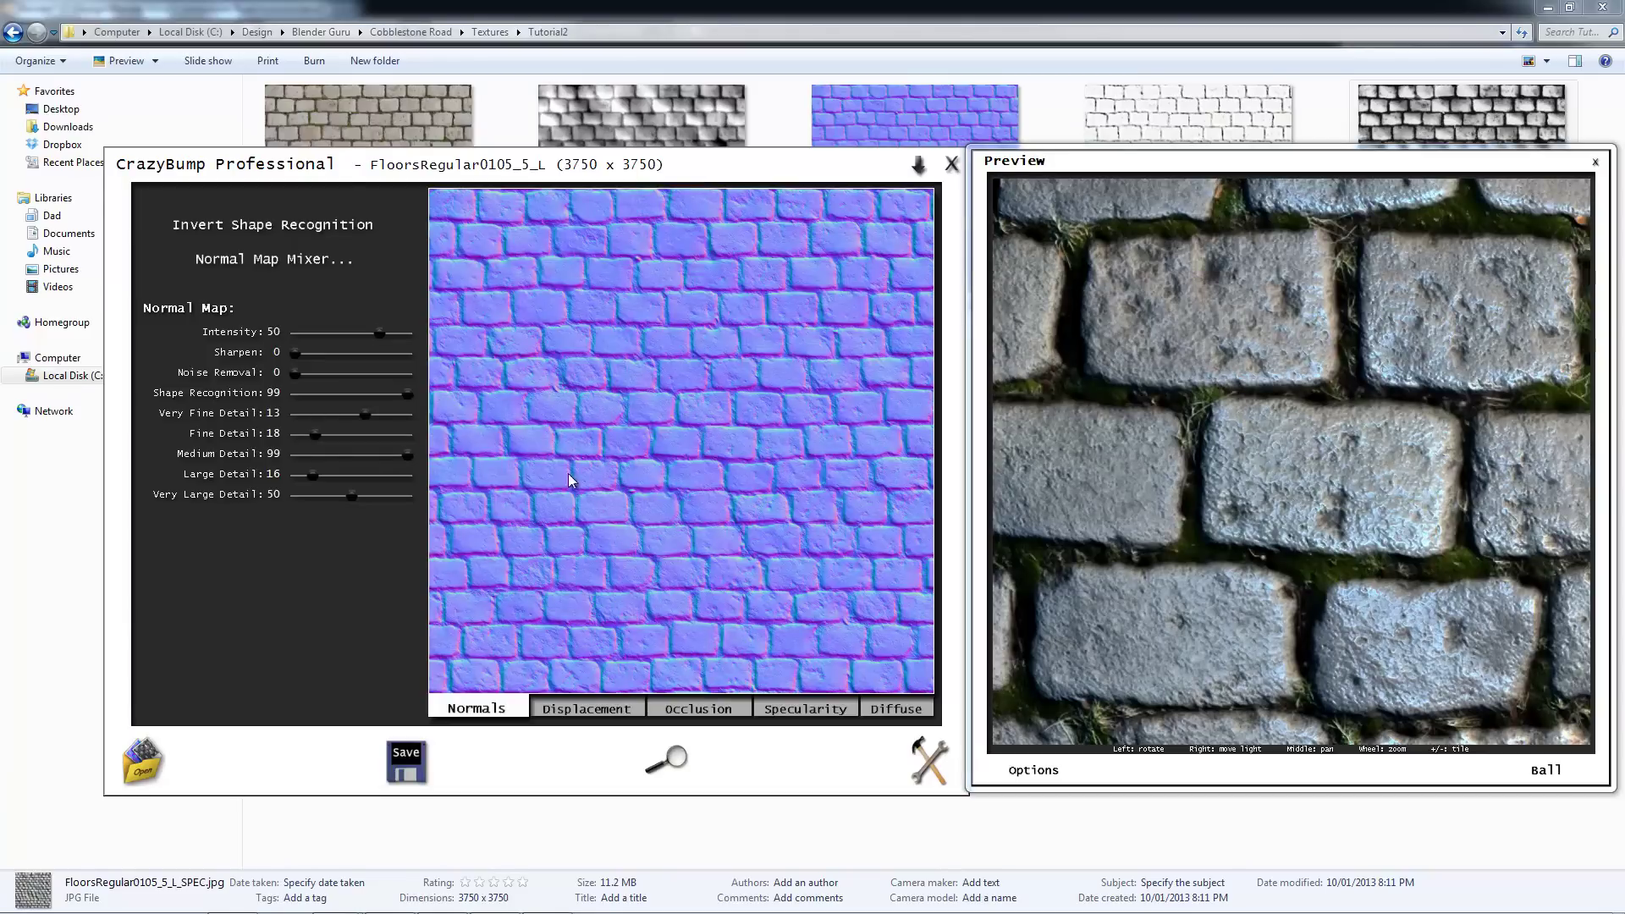
click(309, 435)
Step: Try the normal map's Very Large Detail at 99, settle on 67 and check the preview under a shifted light
drag(354, 505, 420, 497)
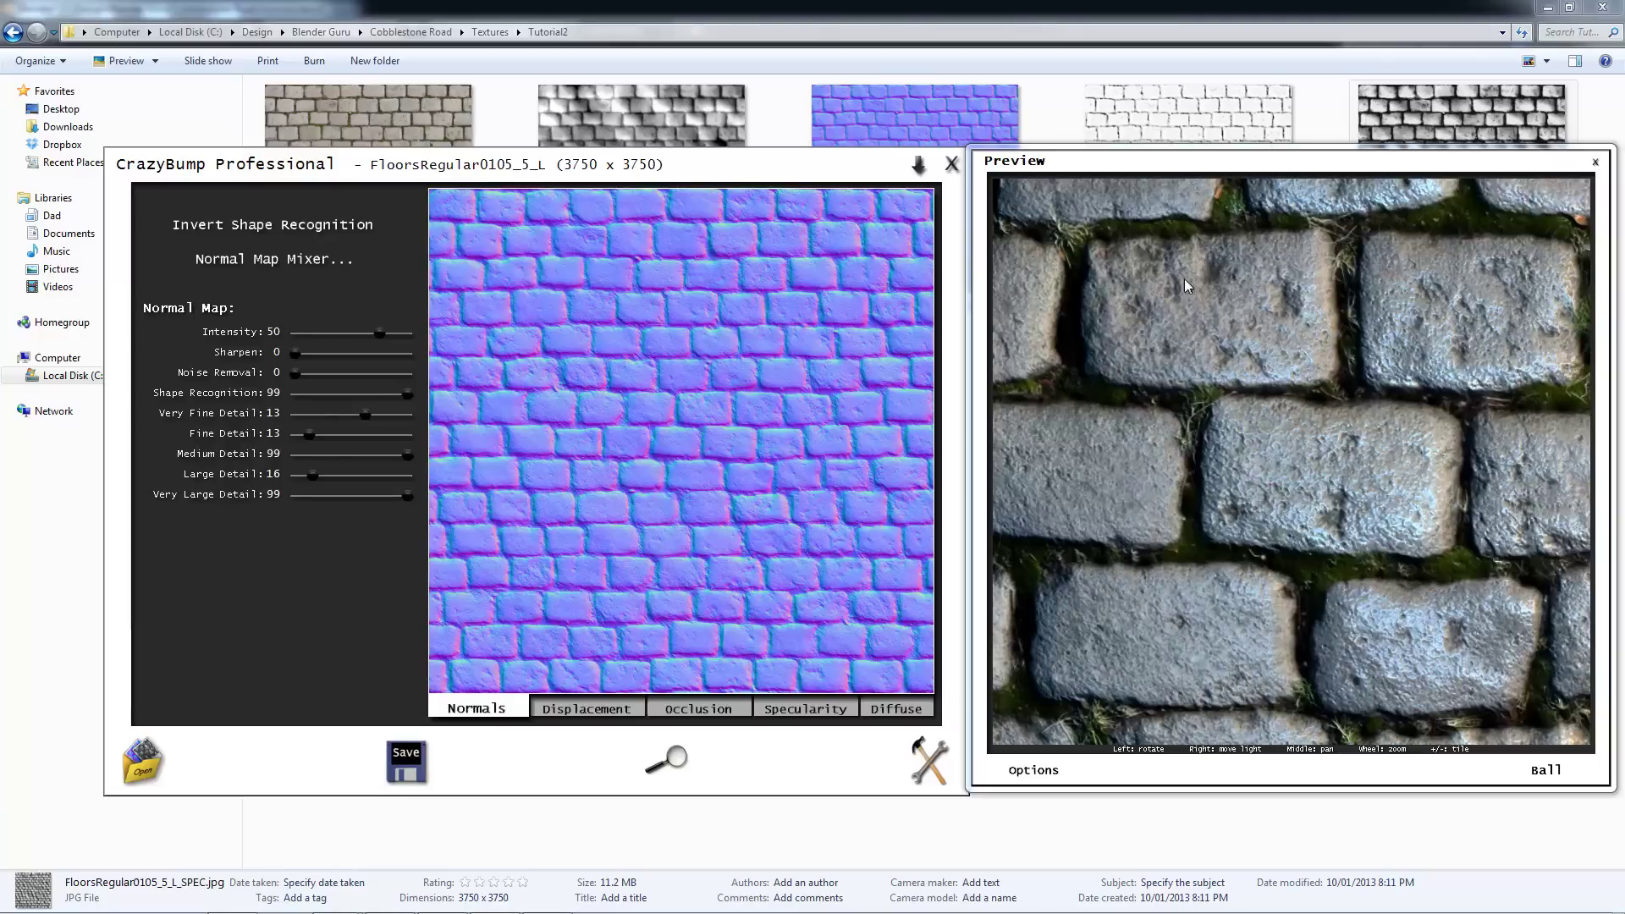
scroll(1313, 486, down, 8)
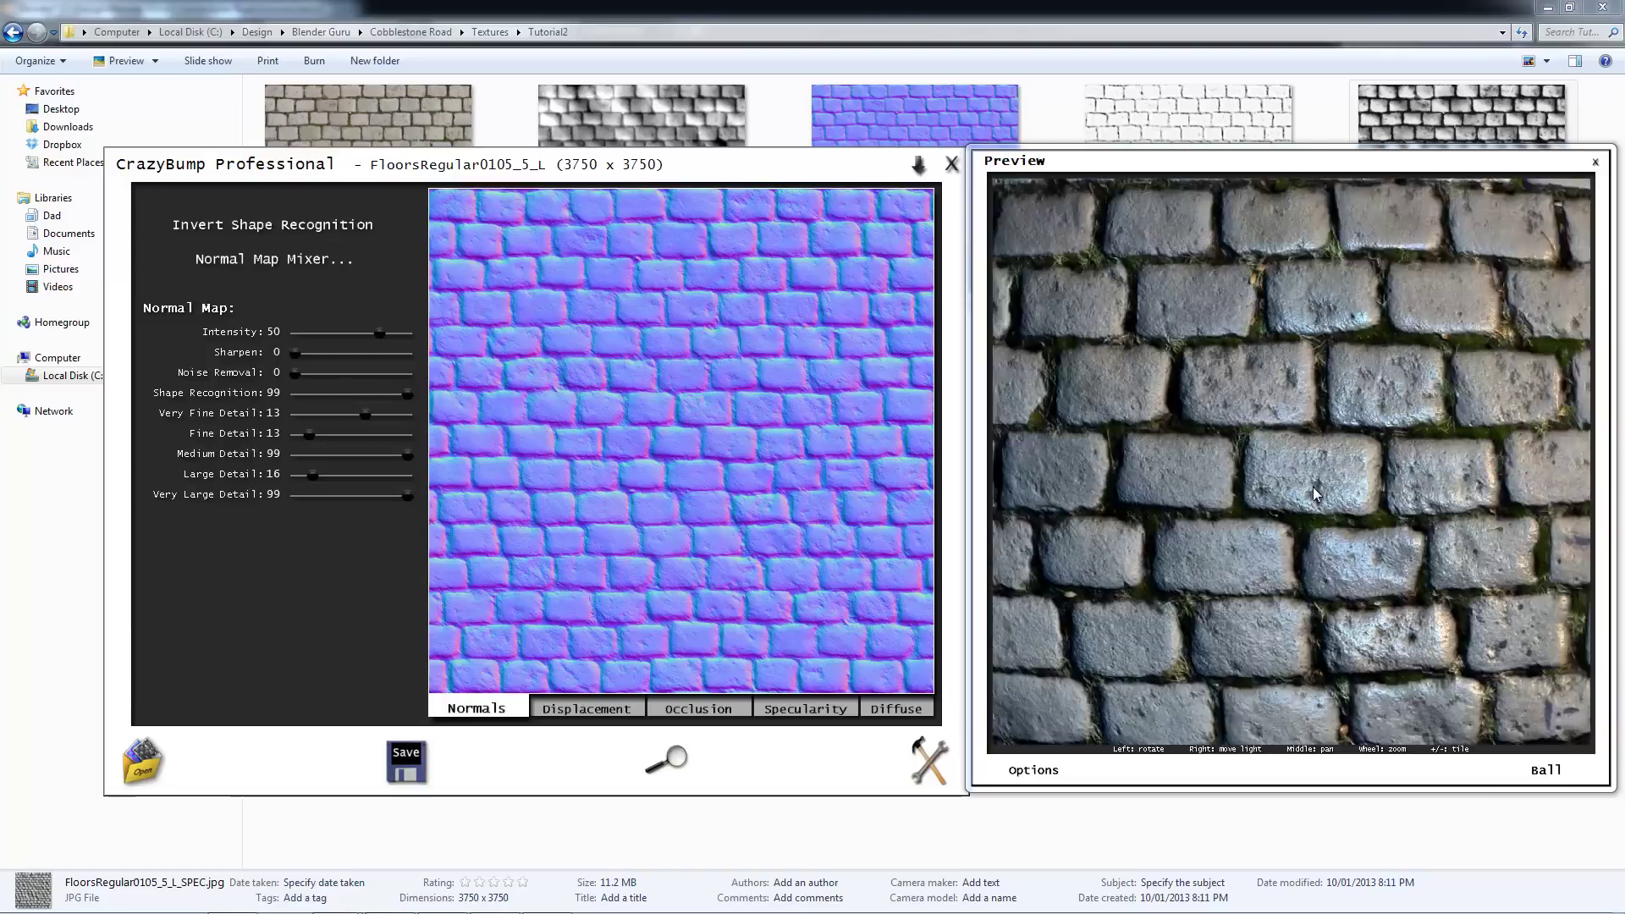
scroll(1313, 486, up, 4)
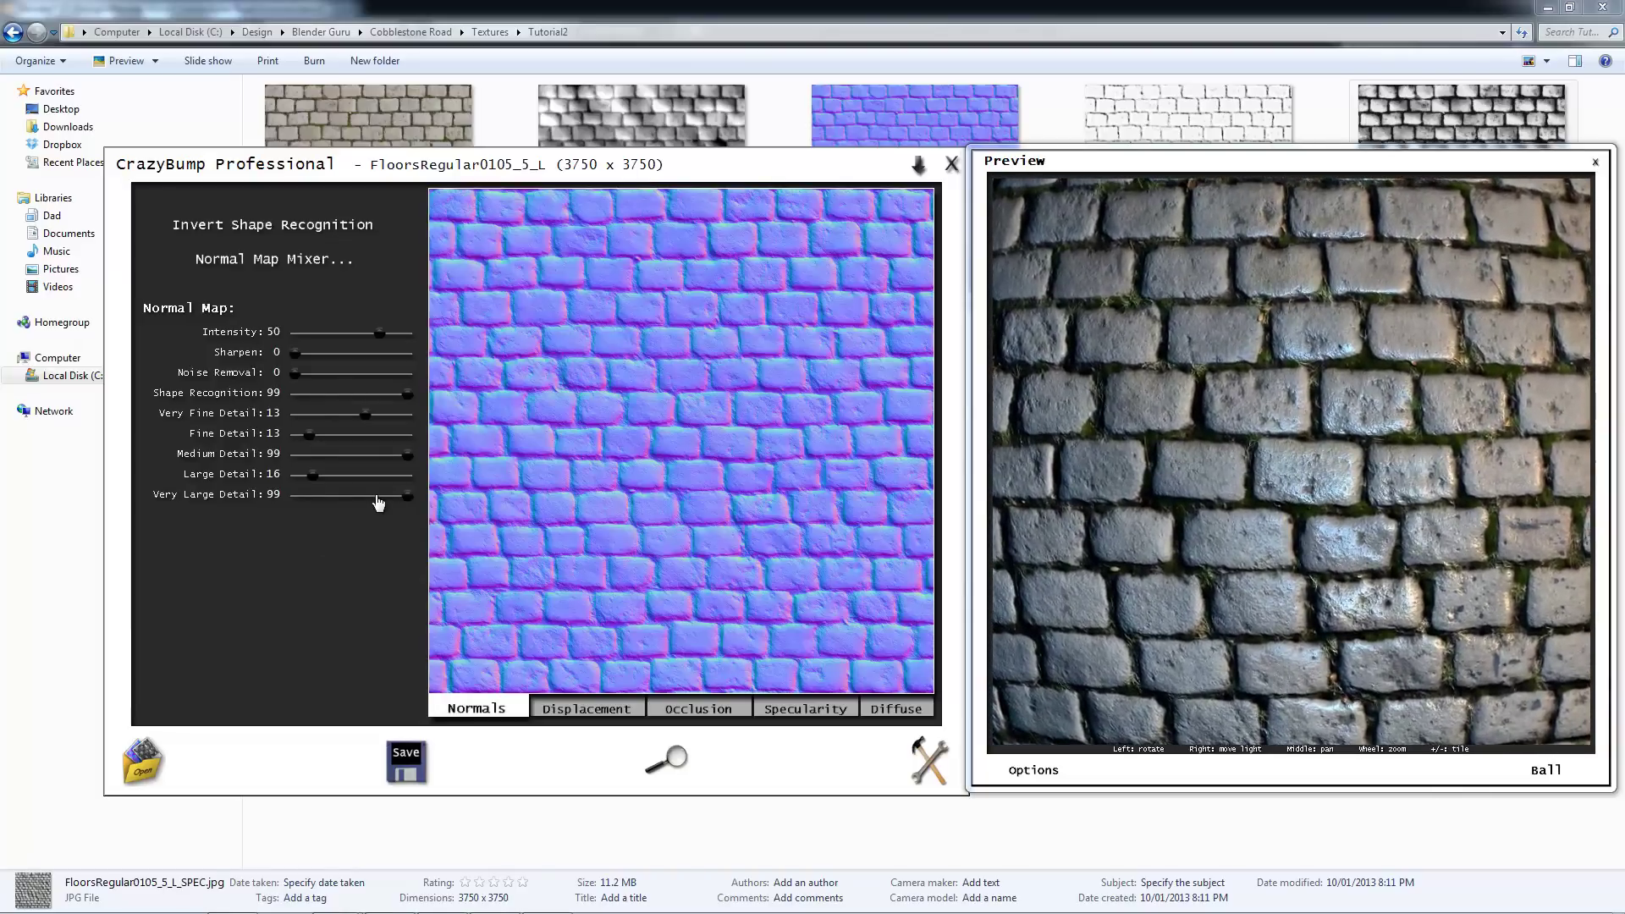
click(373, 498)
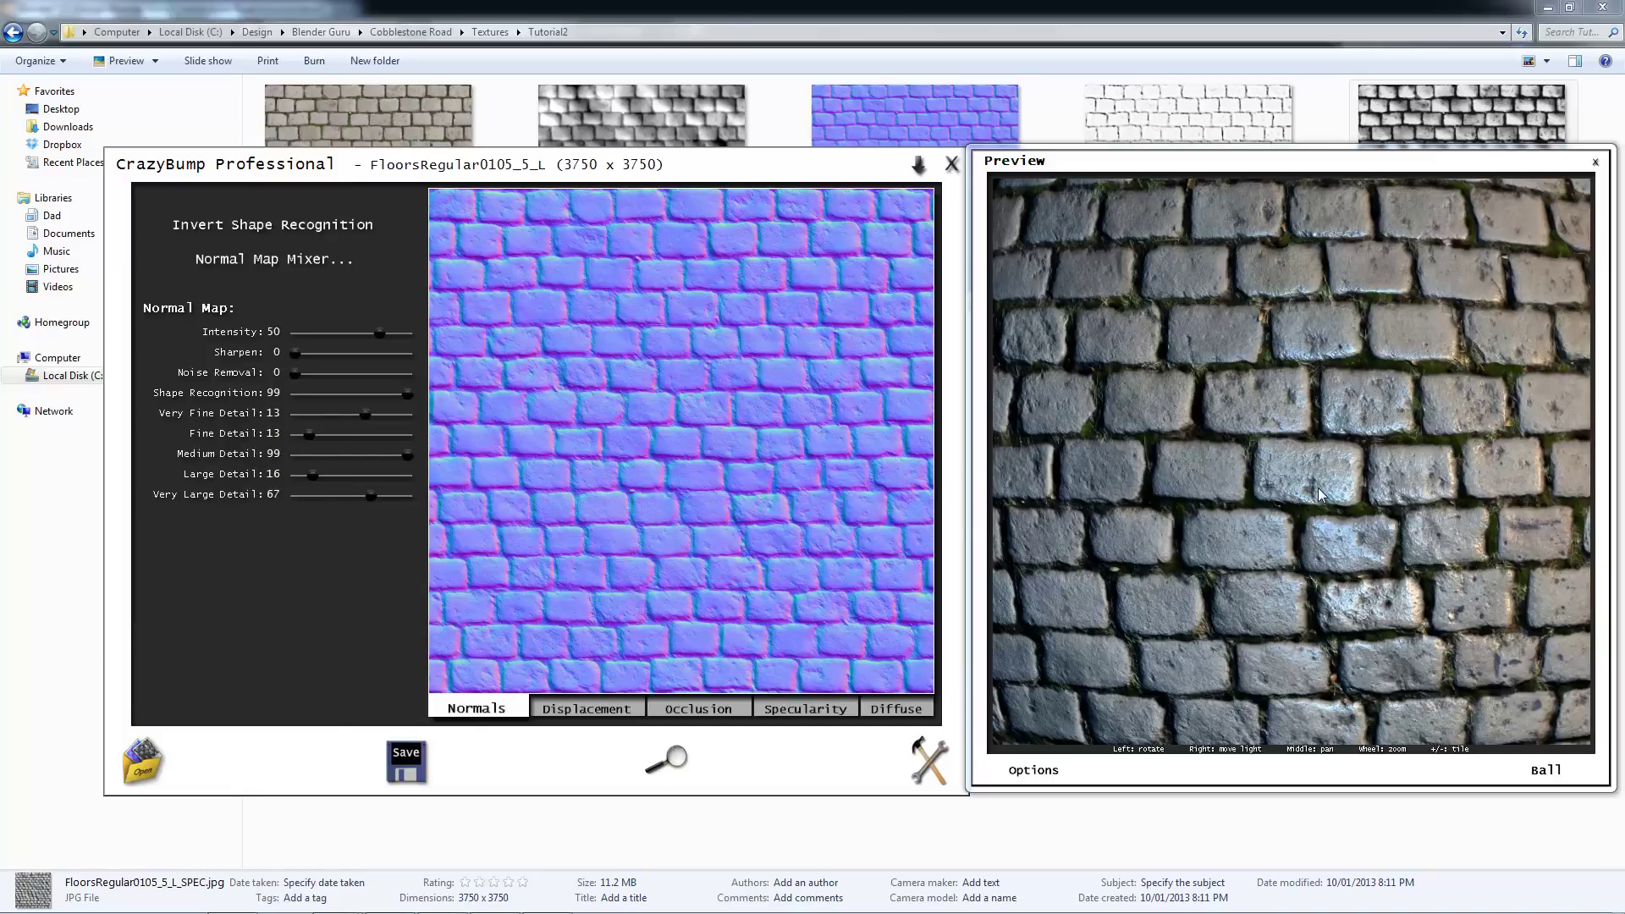
scroll(1324, 495, up, 2)
right_drag(1324, 495, 1308, 445)
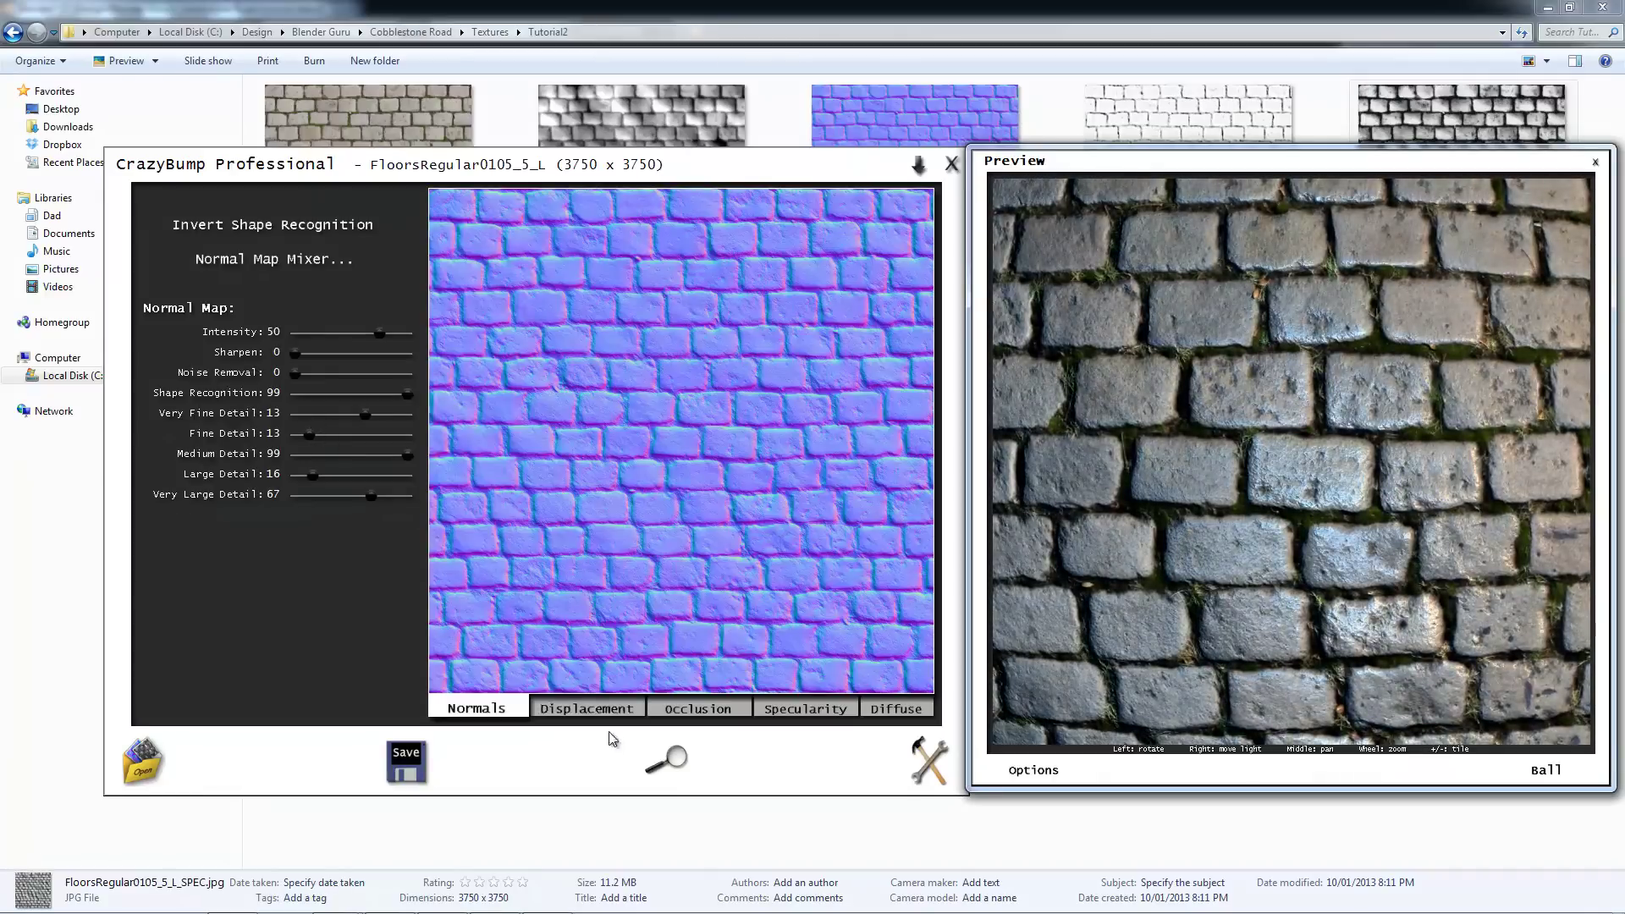
Step: Turn off Specularity, Parallax Displacement, Ambient Occlusion and Colored Lights in the 3D preview
click(1034, 771)
click(1192, 330)
click(1047, 771)
click(1038, 785)
click(1027, 778)
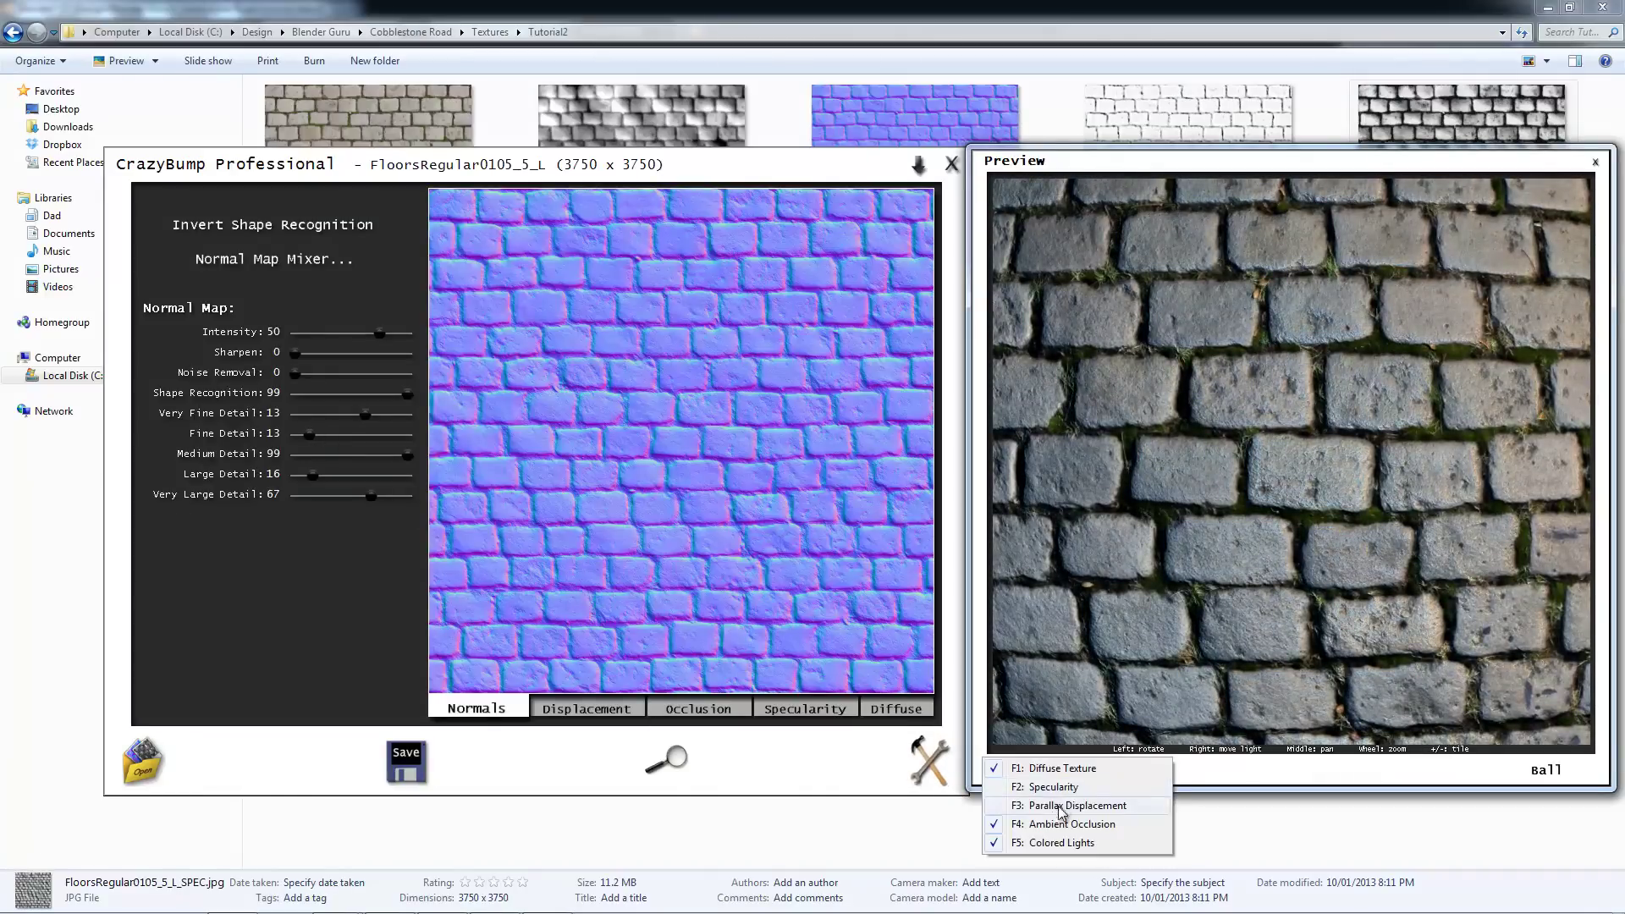
click(1056, 824)
click(1037, 774)
click(1051, 845)
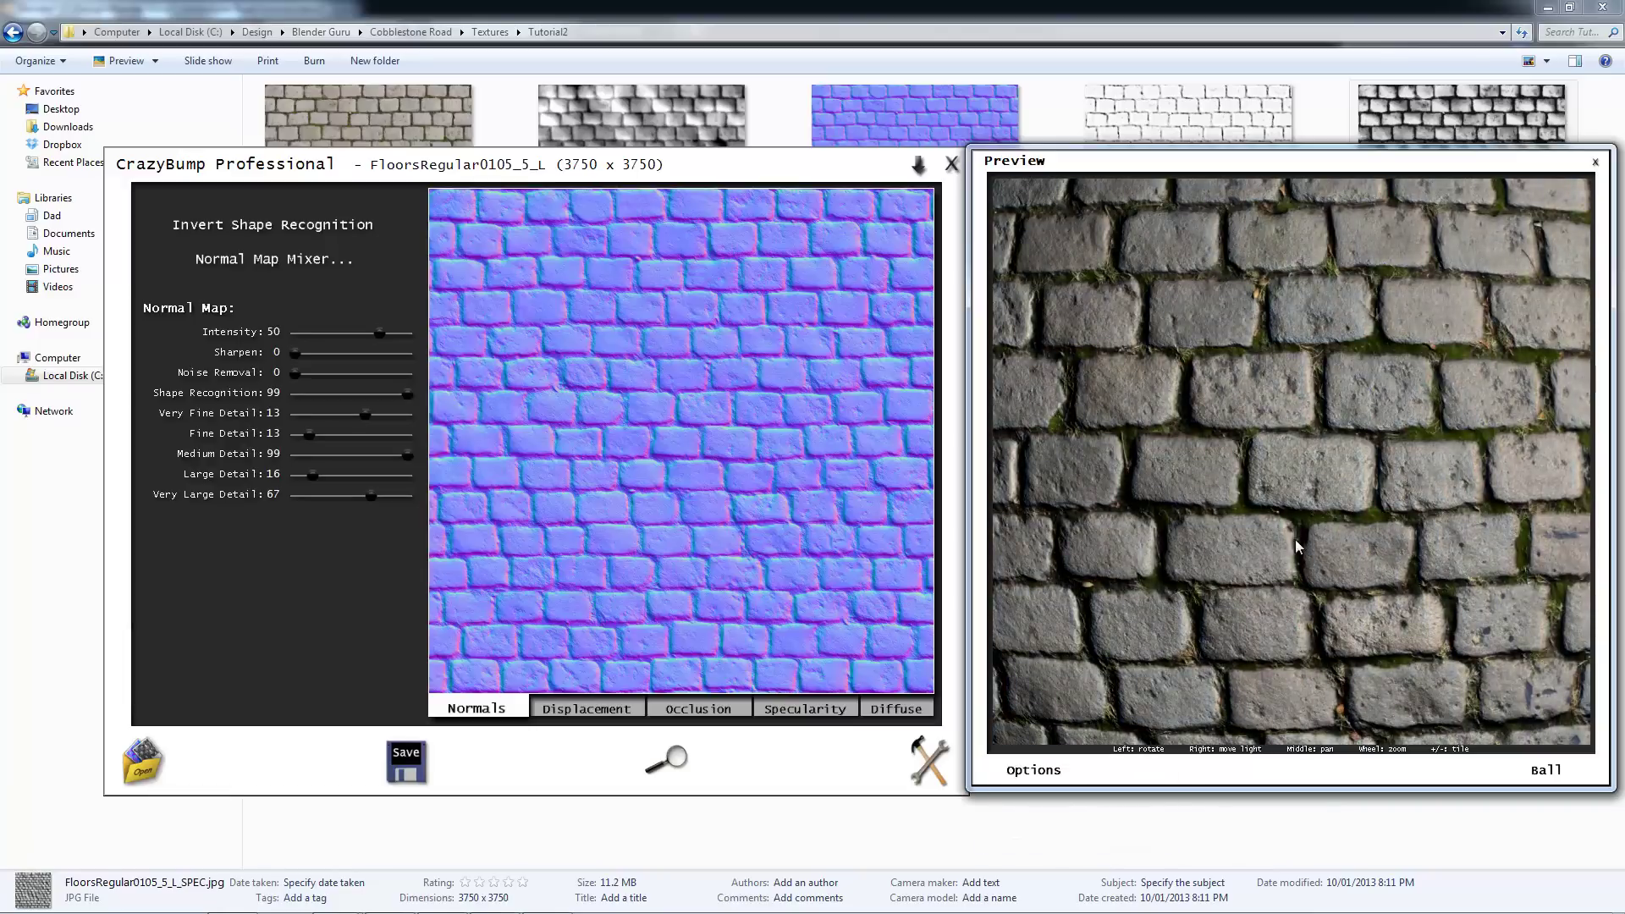
Step: Hide the preview's Diffuse Texture, examine the bare cobblestone relief under a shifted light, and restore the Diffuse Texture
click(1034, 771)
click(1032, 770)
click(1033, 770)
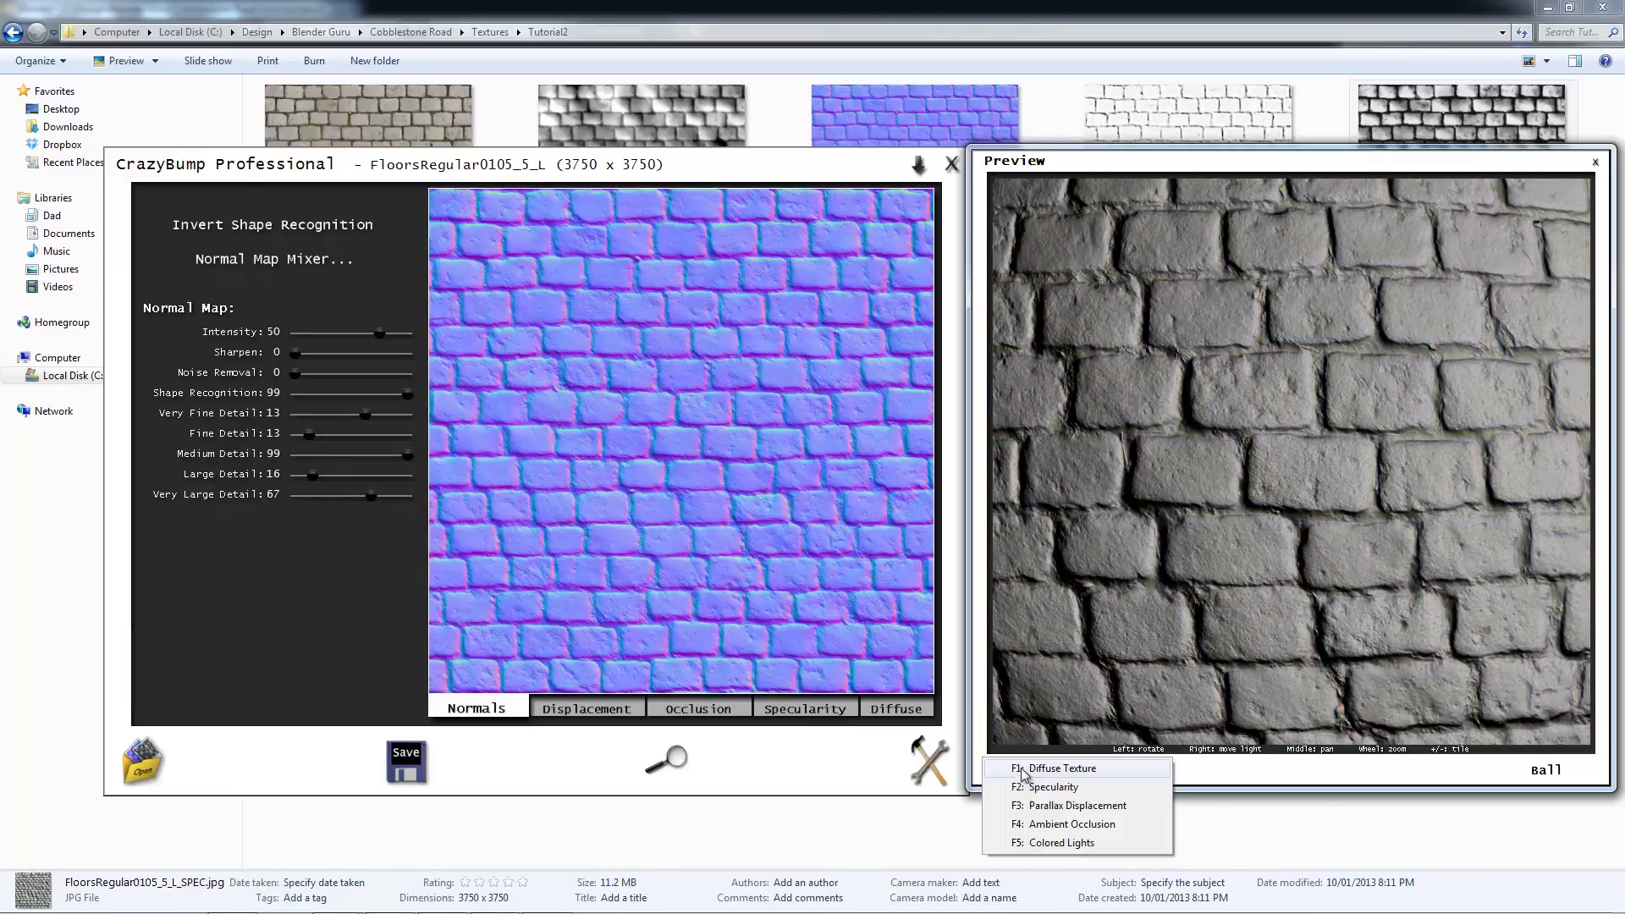
click(1055, 787)
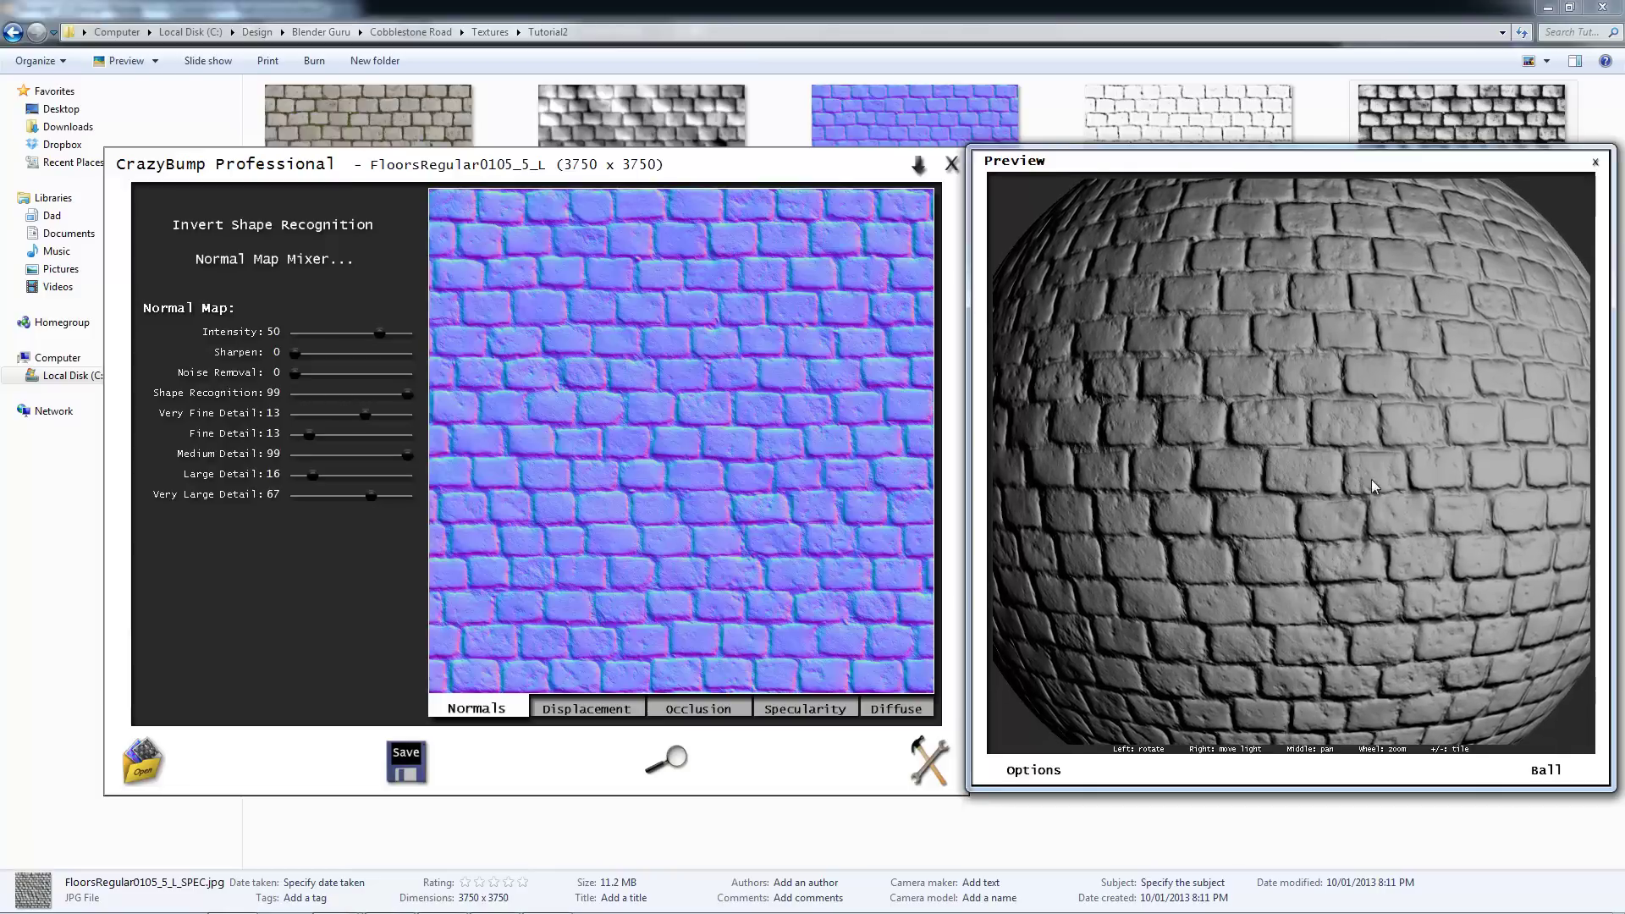
right_drag(1320, 472, 1379, 418)
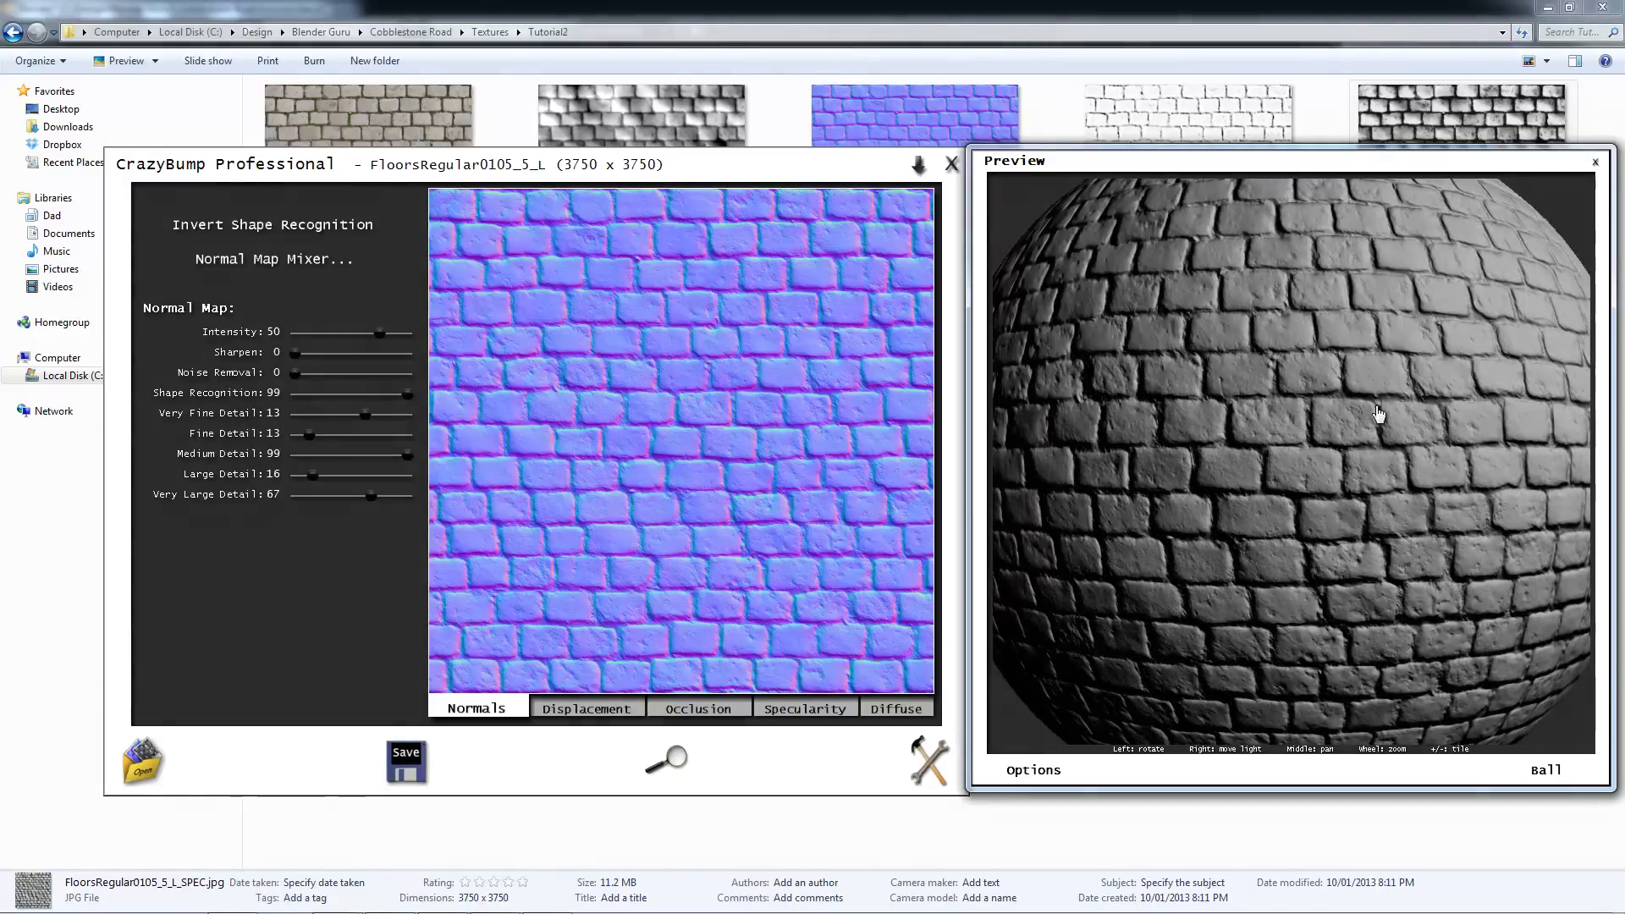
scroll(1379, 417, up, 3)
click(1040, 772)
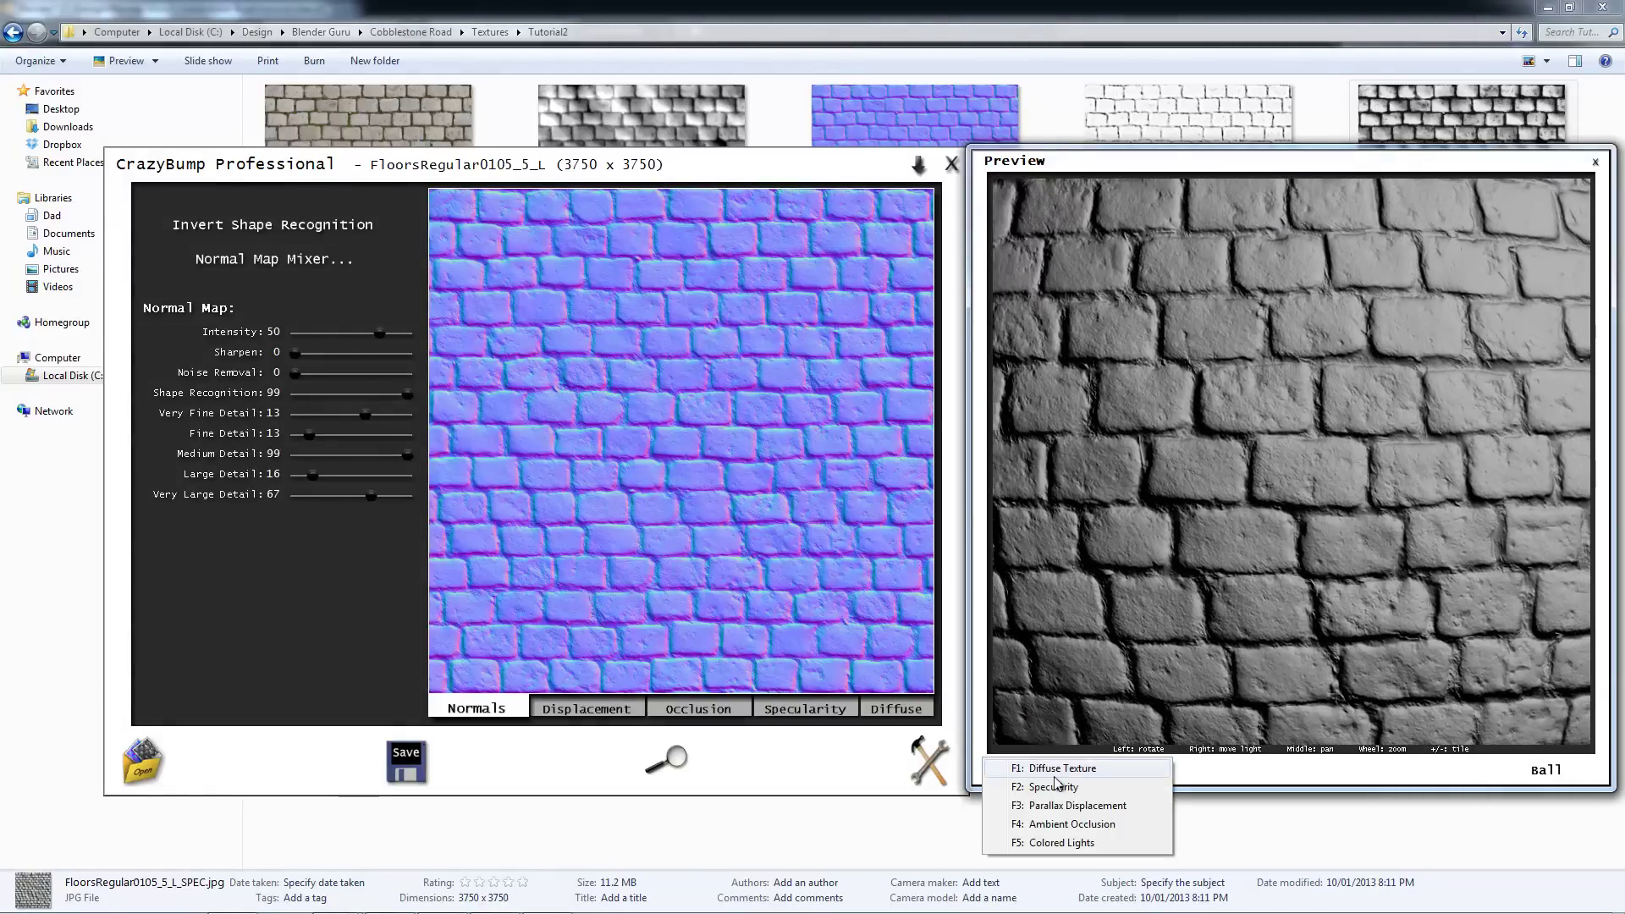
click(1045, 768)
click(1036, 772)
click(1036, 772)
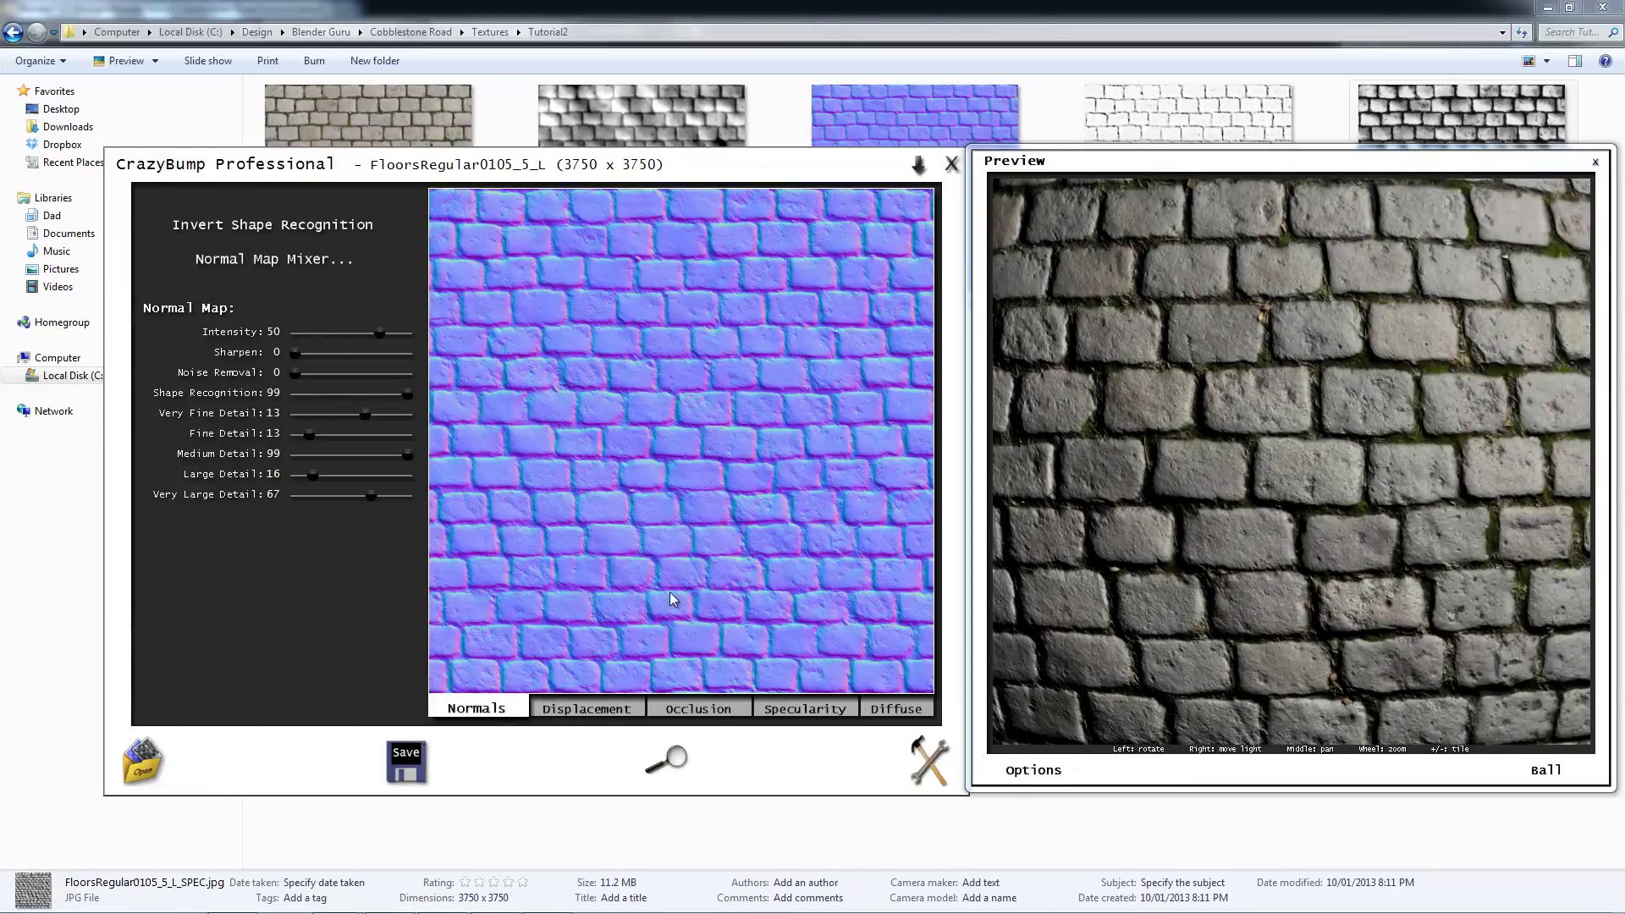
Step: Show the displacement map, enable Parallax Displacement in the 3D preview and inspect the ball under a shifted light
click(586, 708)
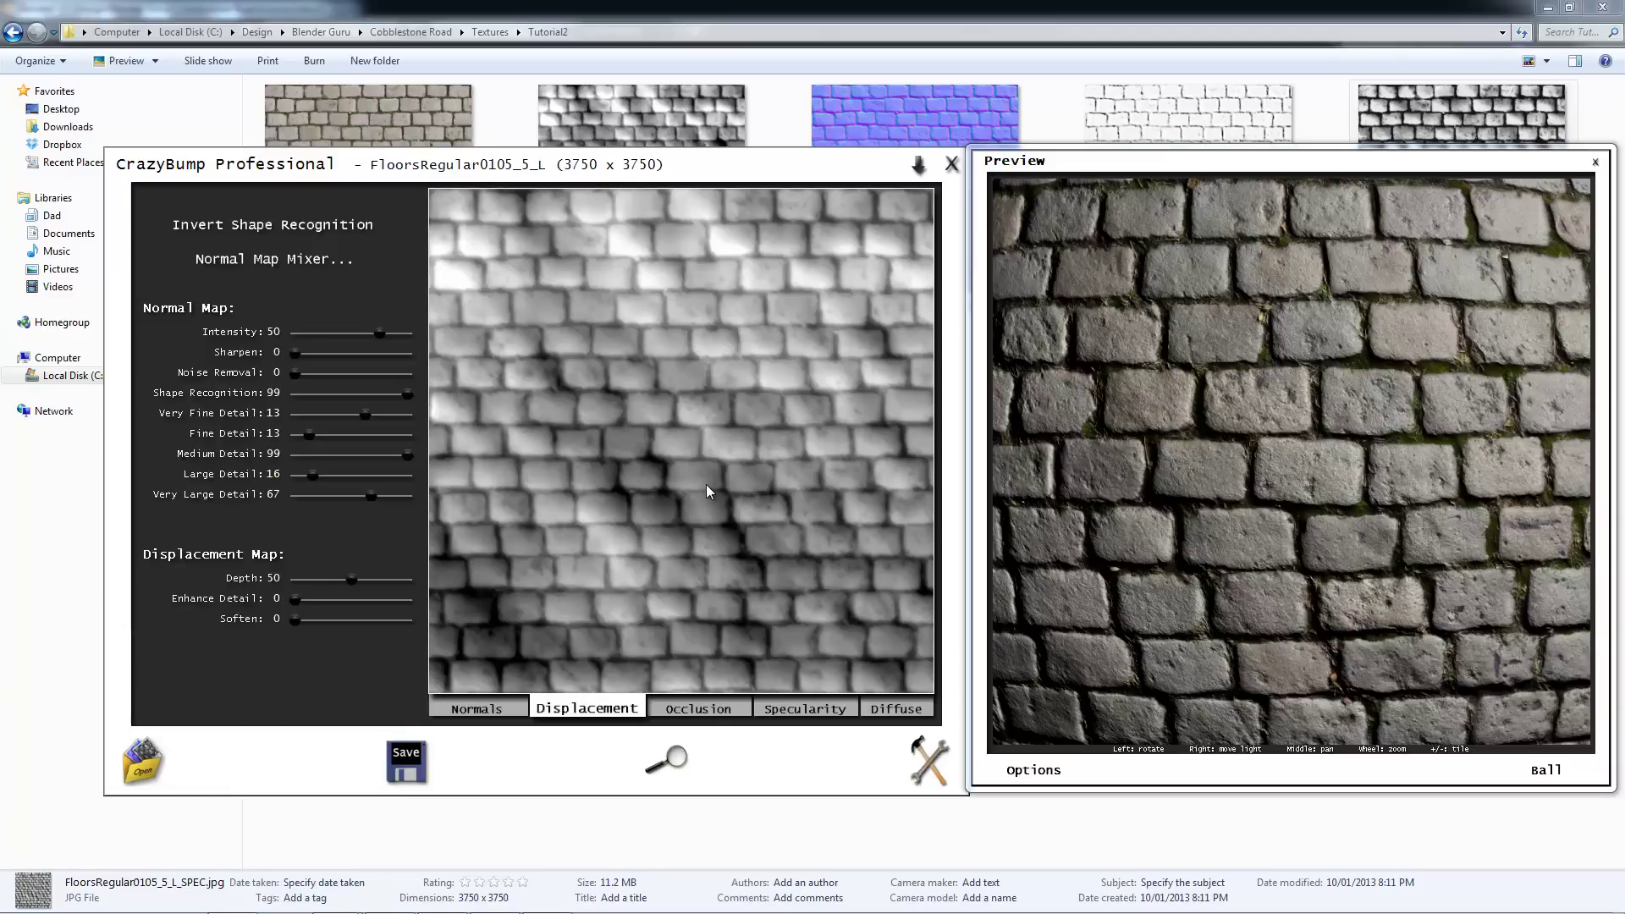
click(1049, 771)
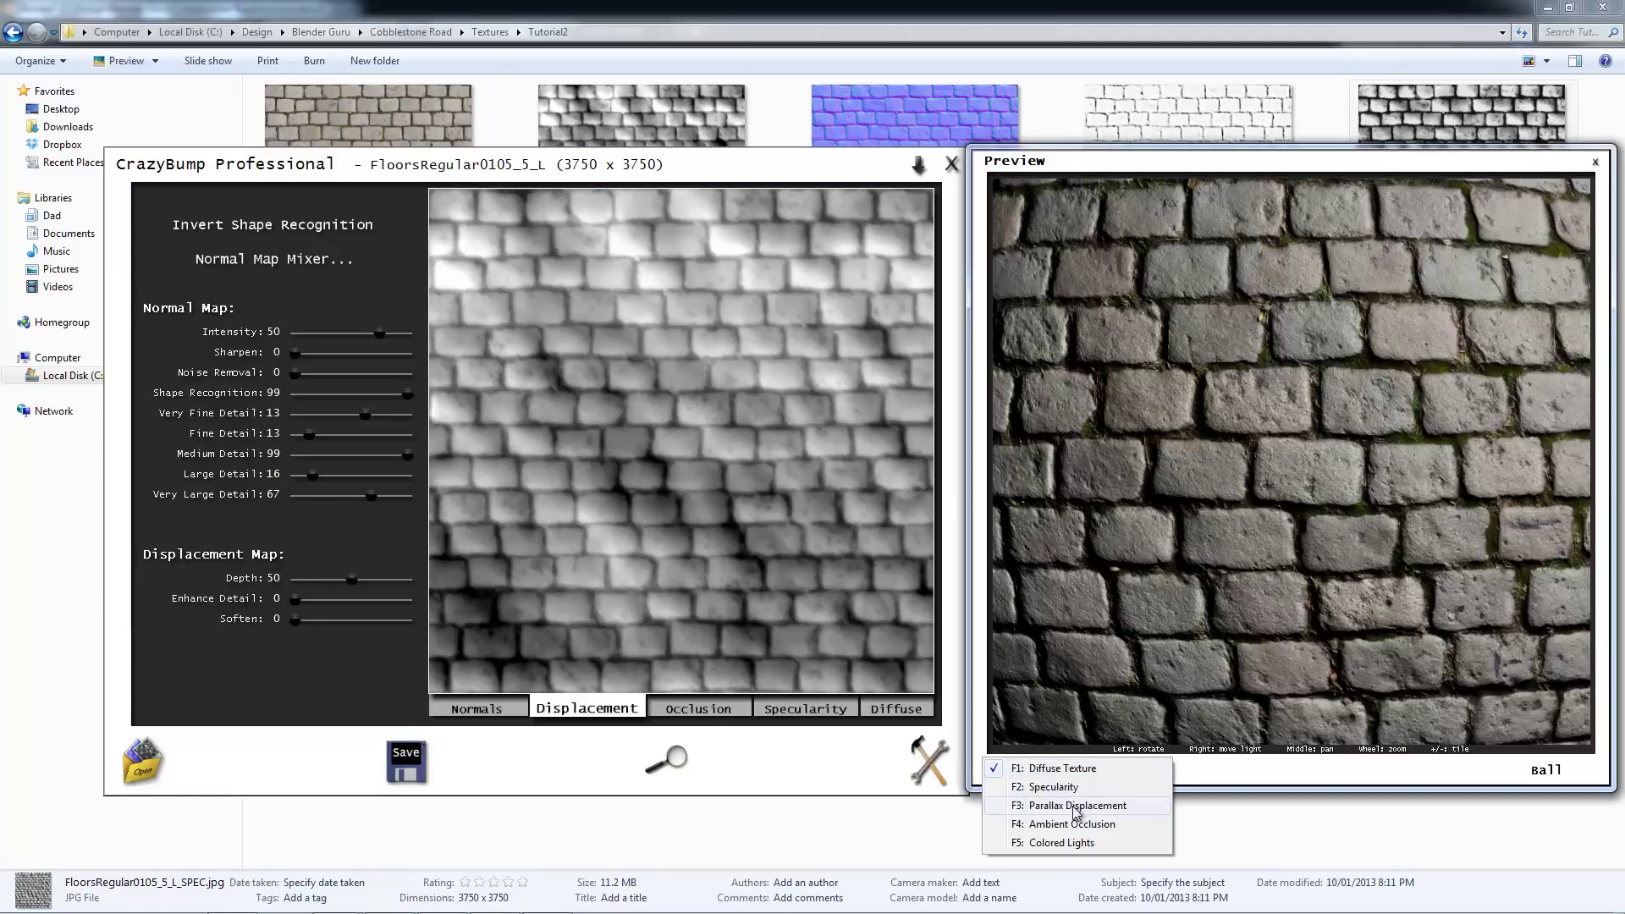
click(1076, 806)
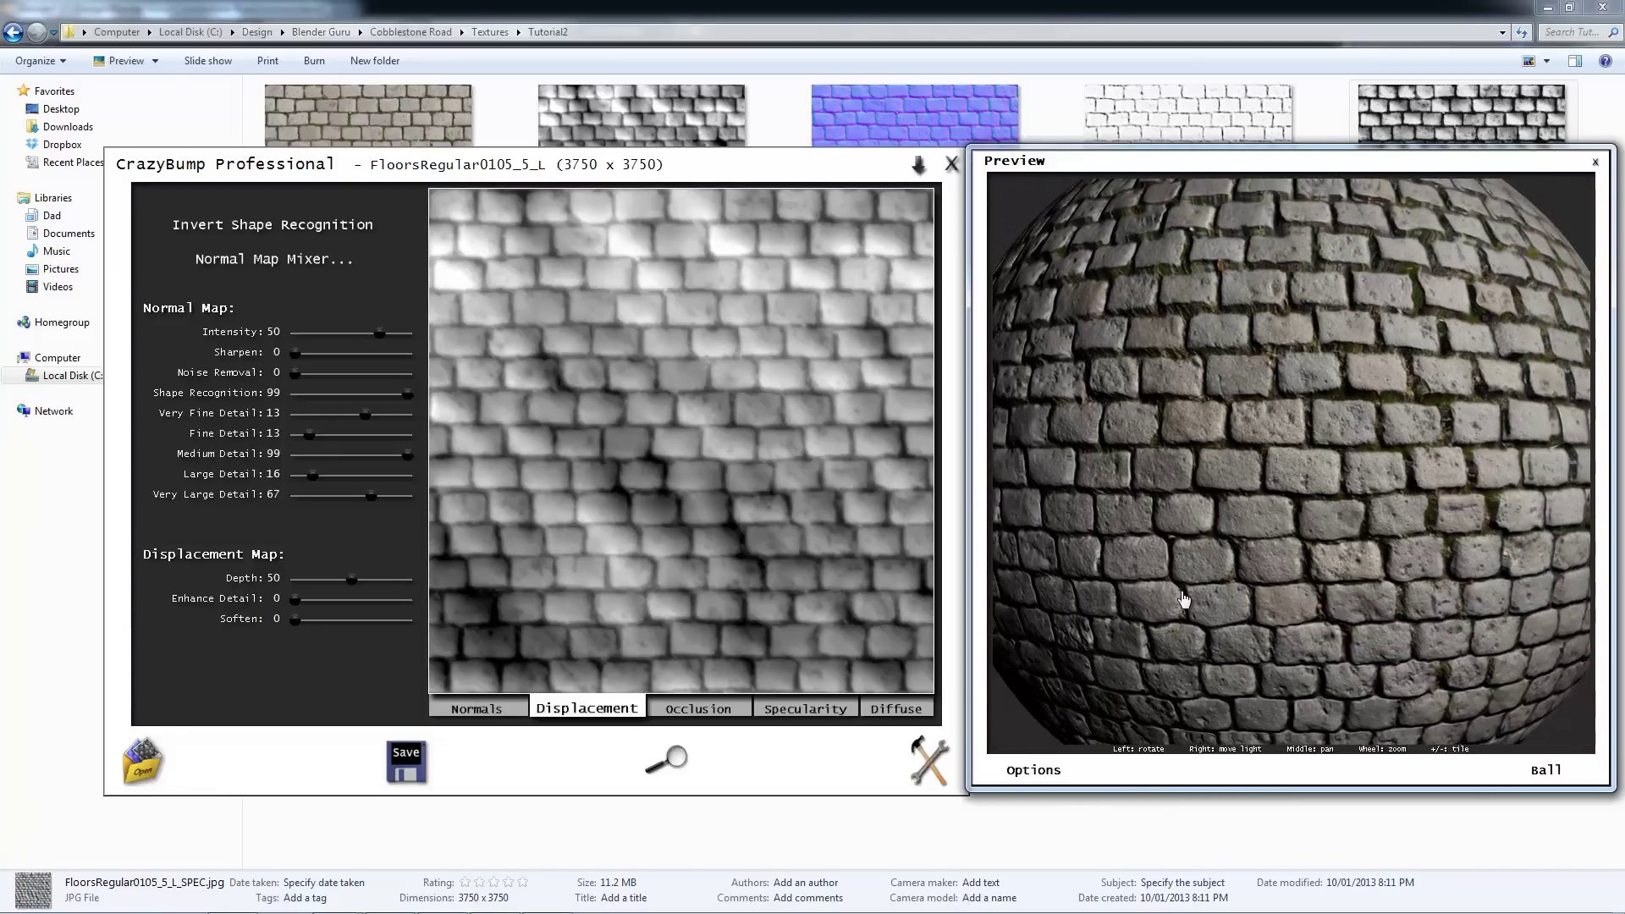
mouse_move(1183, 600)
right_down()
mouse_move(1136, 581)
mouse_move(1208, 642)
mouse_move(1323, 562)
mouse_move(1222, 584)
right_up()
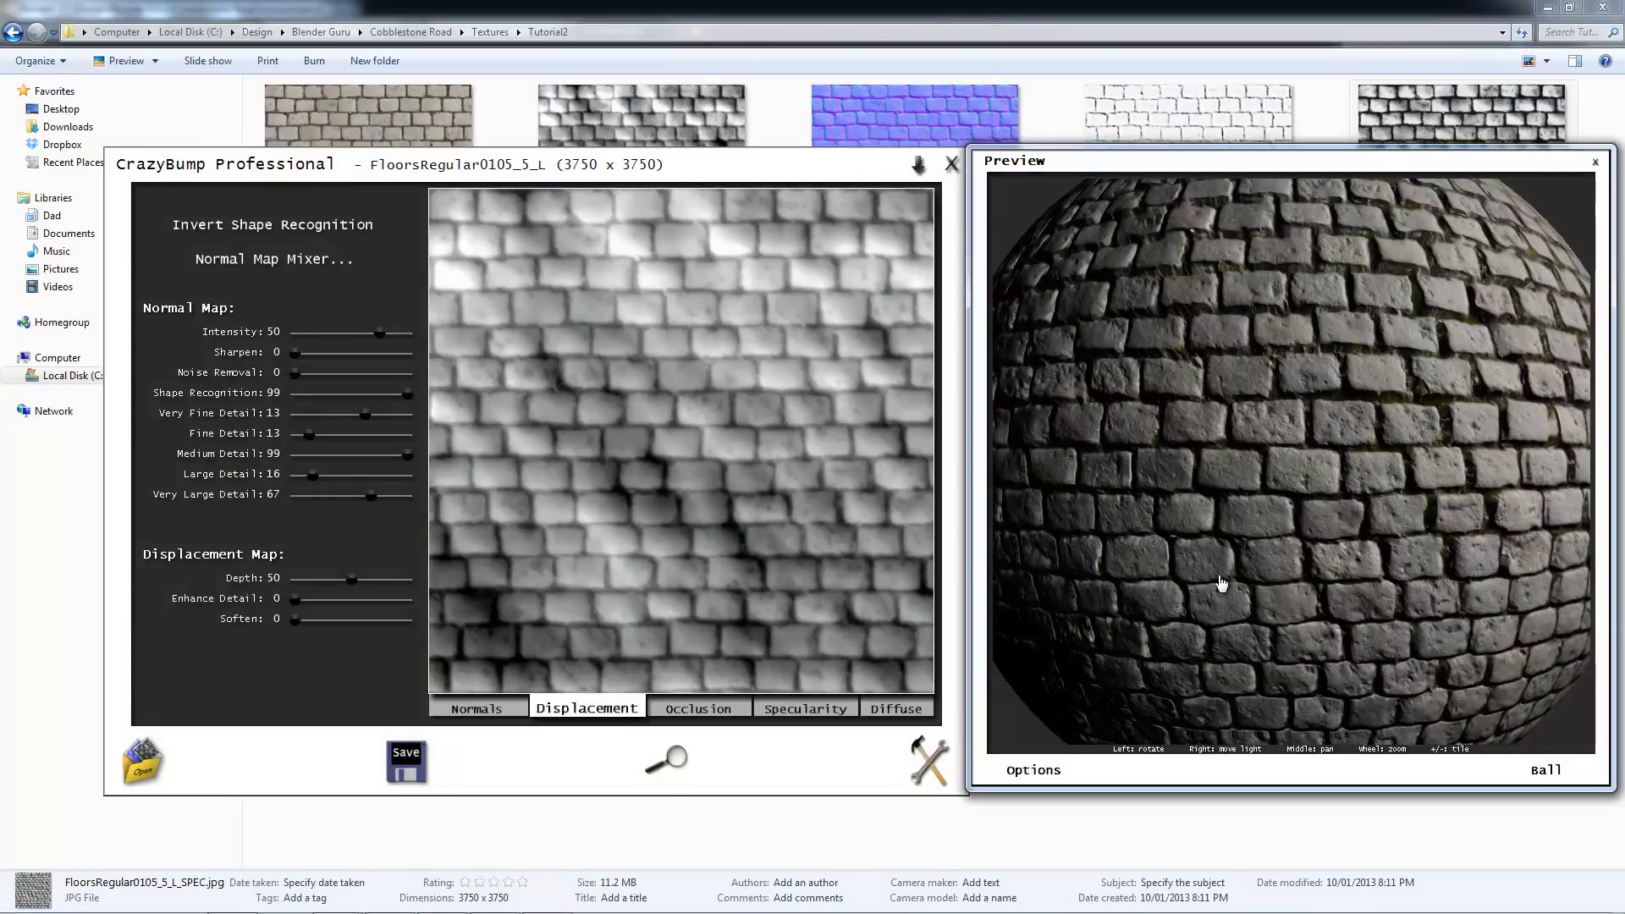
Step: Set the displacement map's Depth to 60, Enhance Detail to 25 and Soften to 2
drag(354, 580, 382, 585)
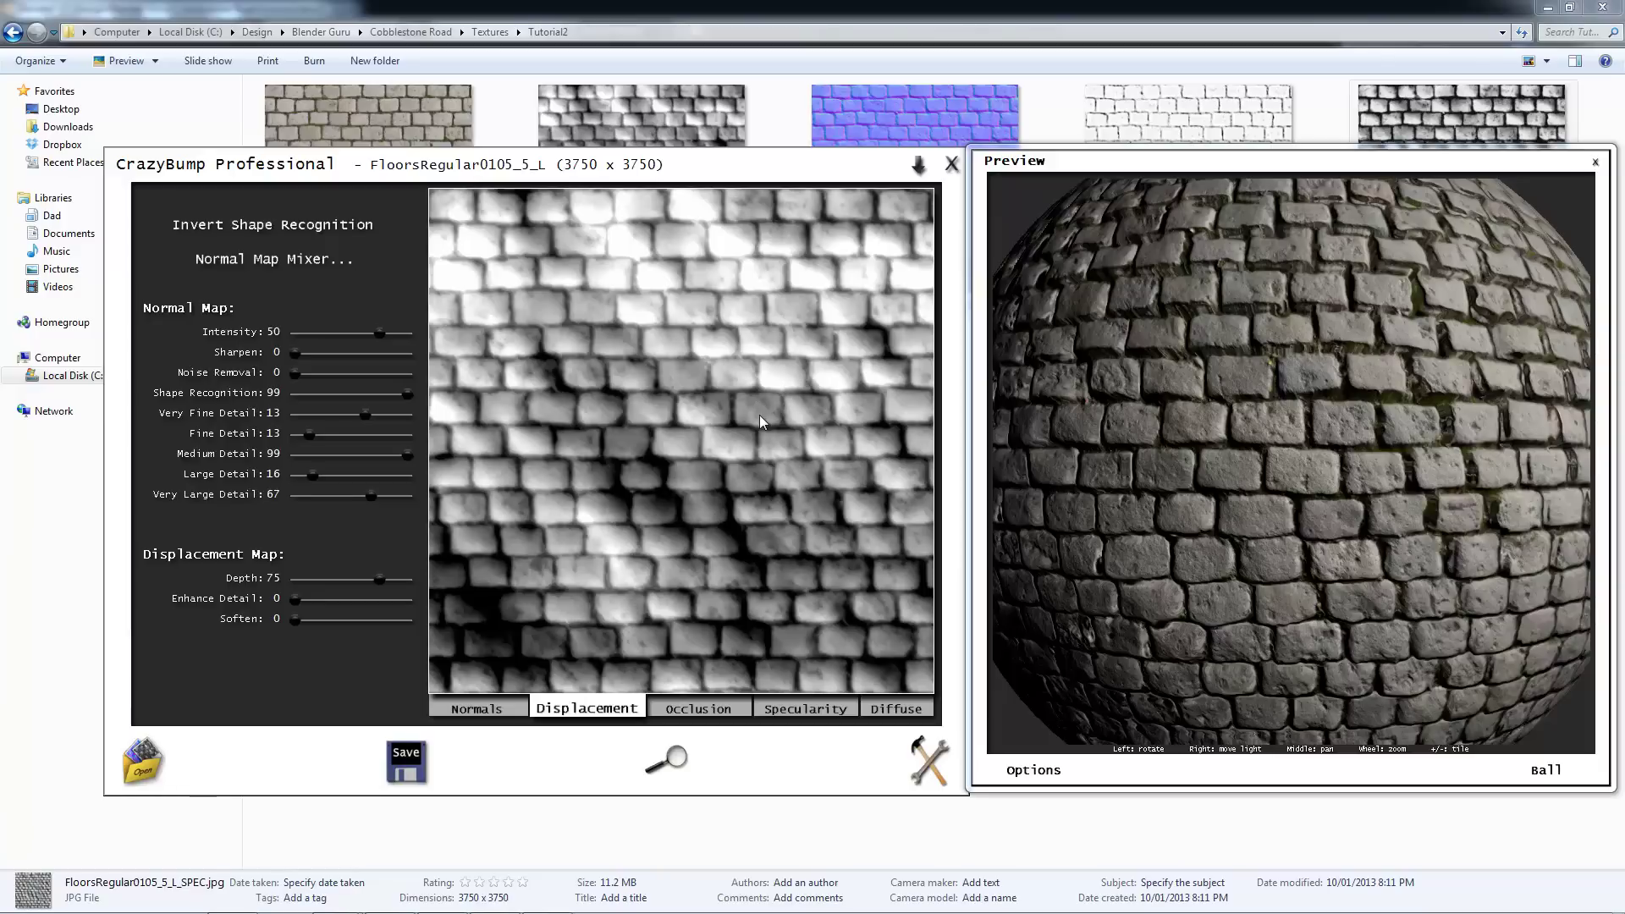
drag(385, 591, 365, 591)
click(336, 601)
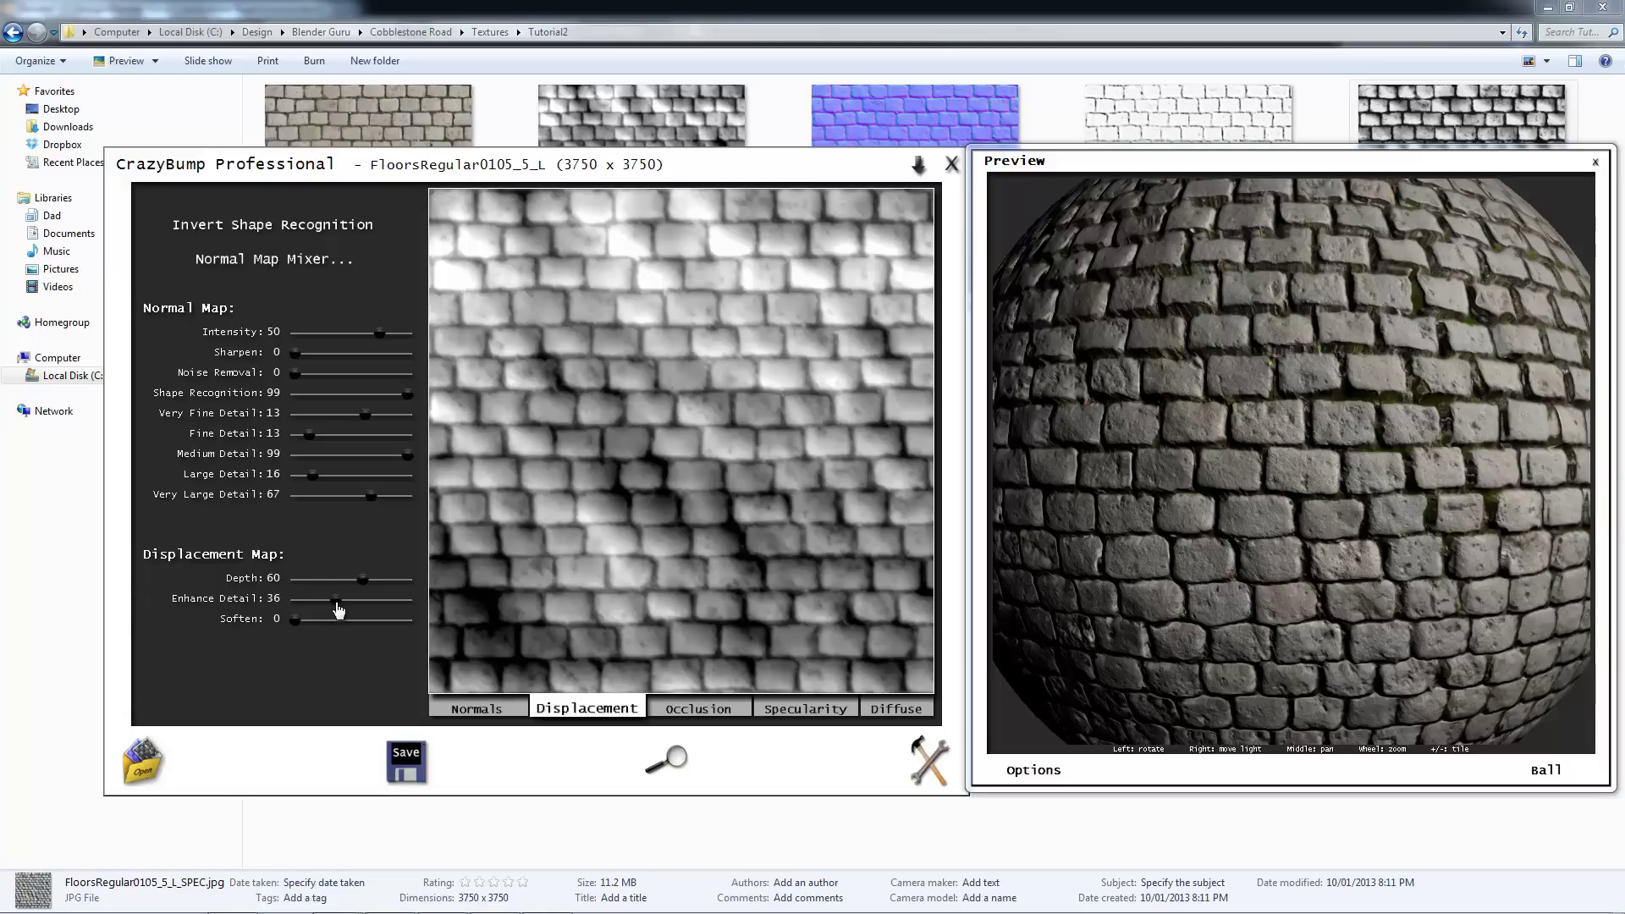
click(385, 600)
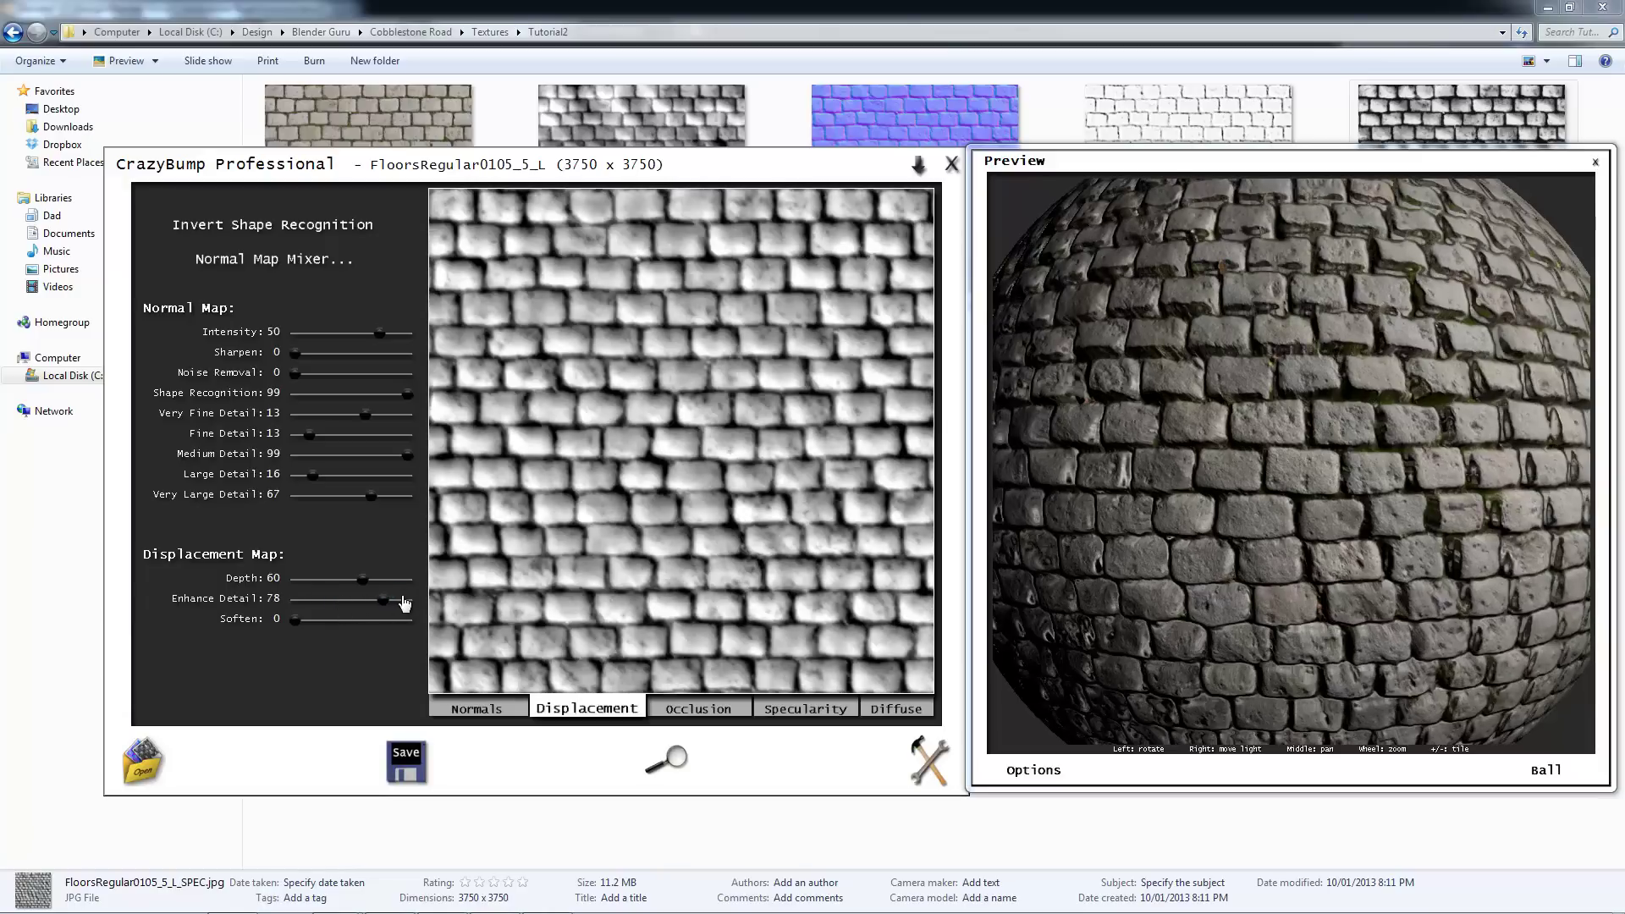
click(405, 601)
drag(410, 606, 329, 612)
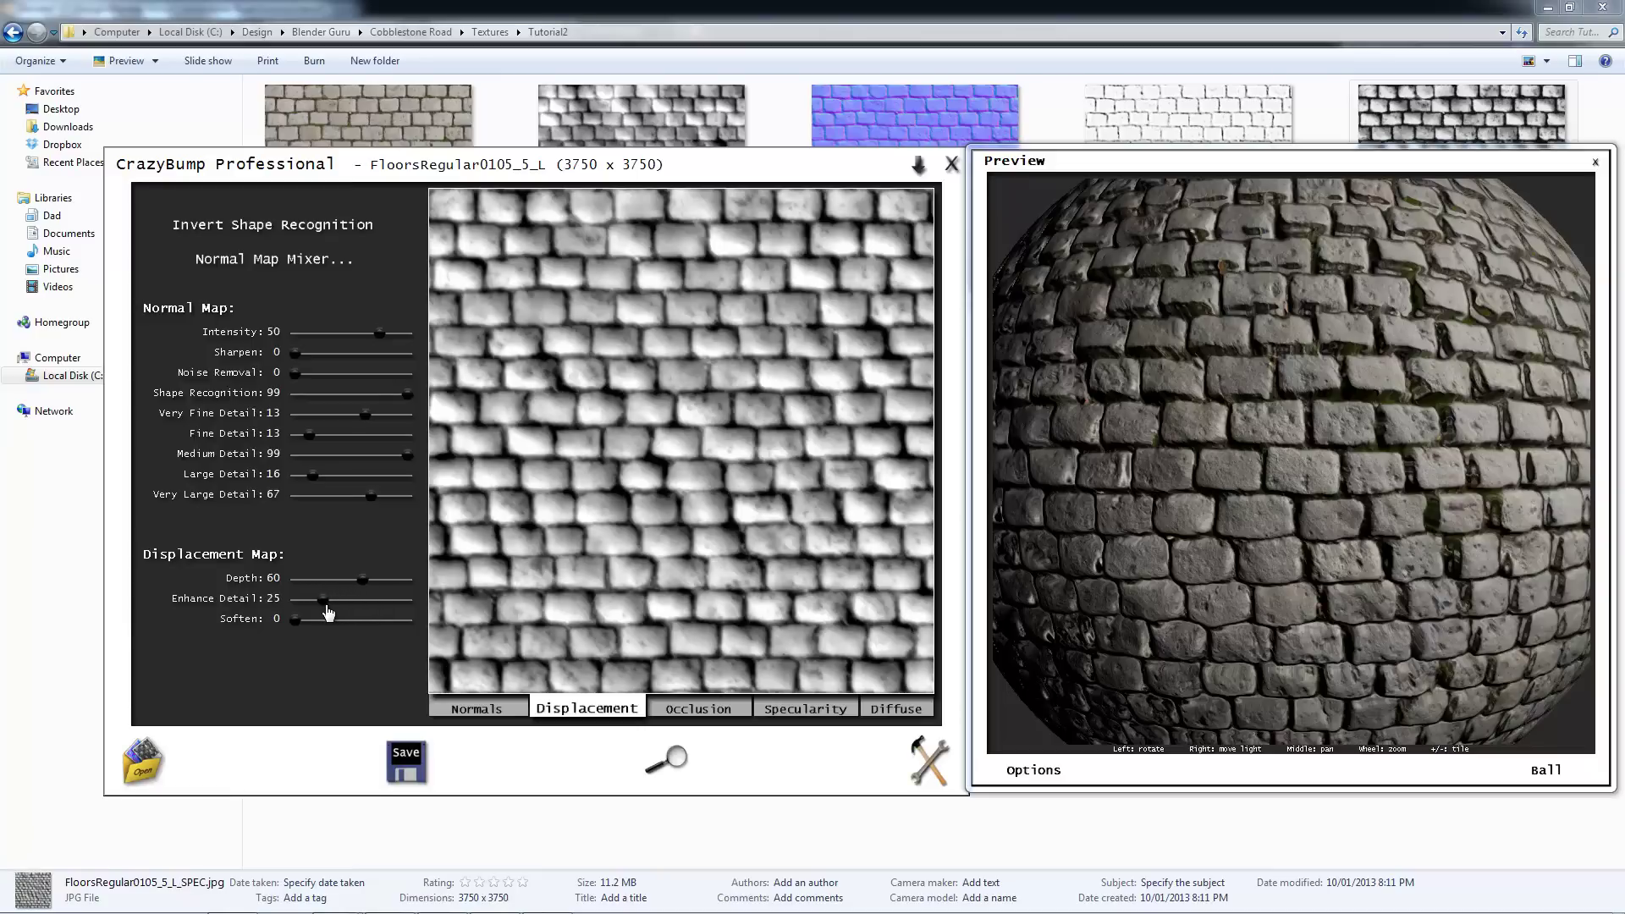
click(356, 620)
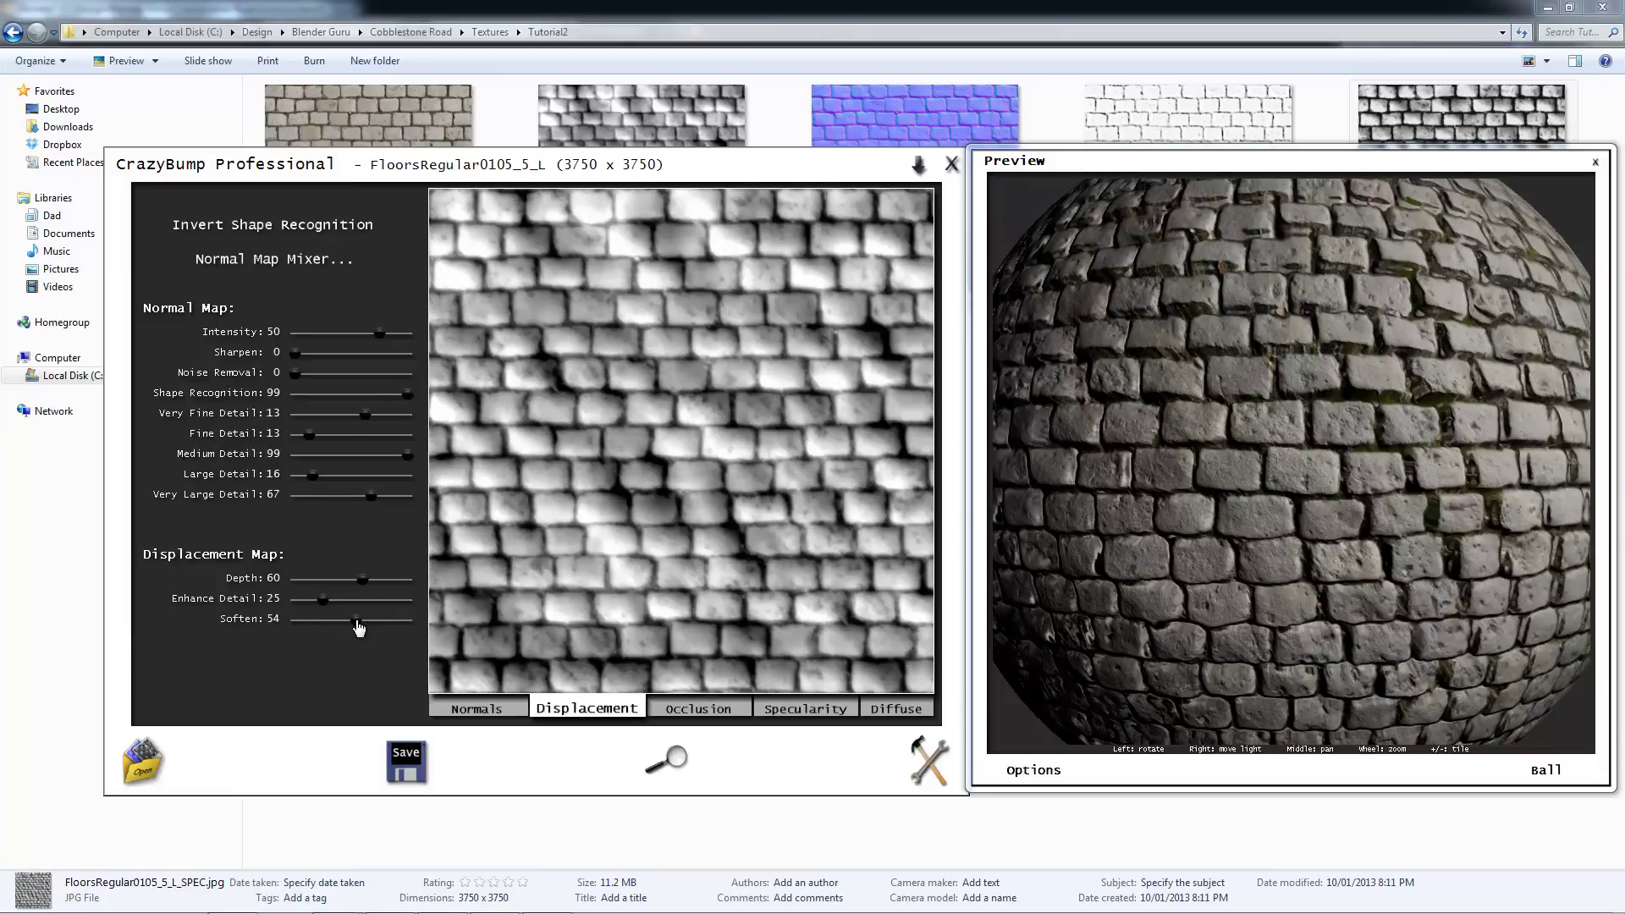
drag(358, 627, 301, 626)
Step: Show the occlusion map, turn off Parallax Displacement in the 3D preview and inspect the stones closer under a shifted light
click(669, 710)
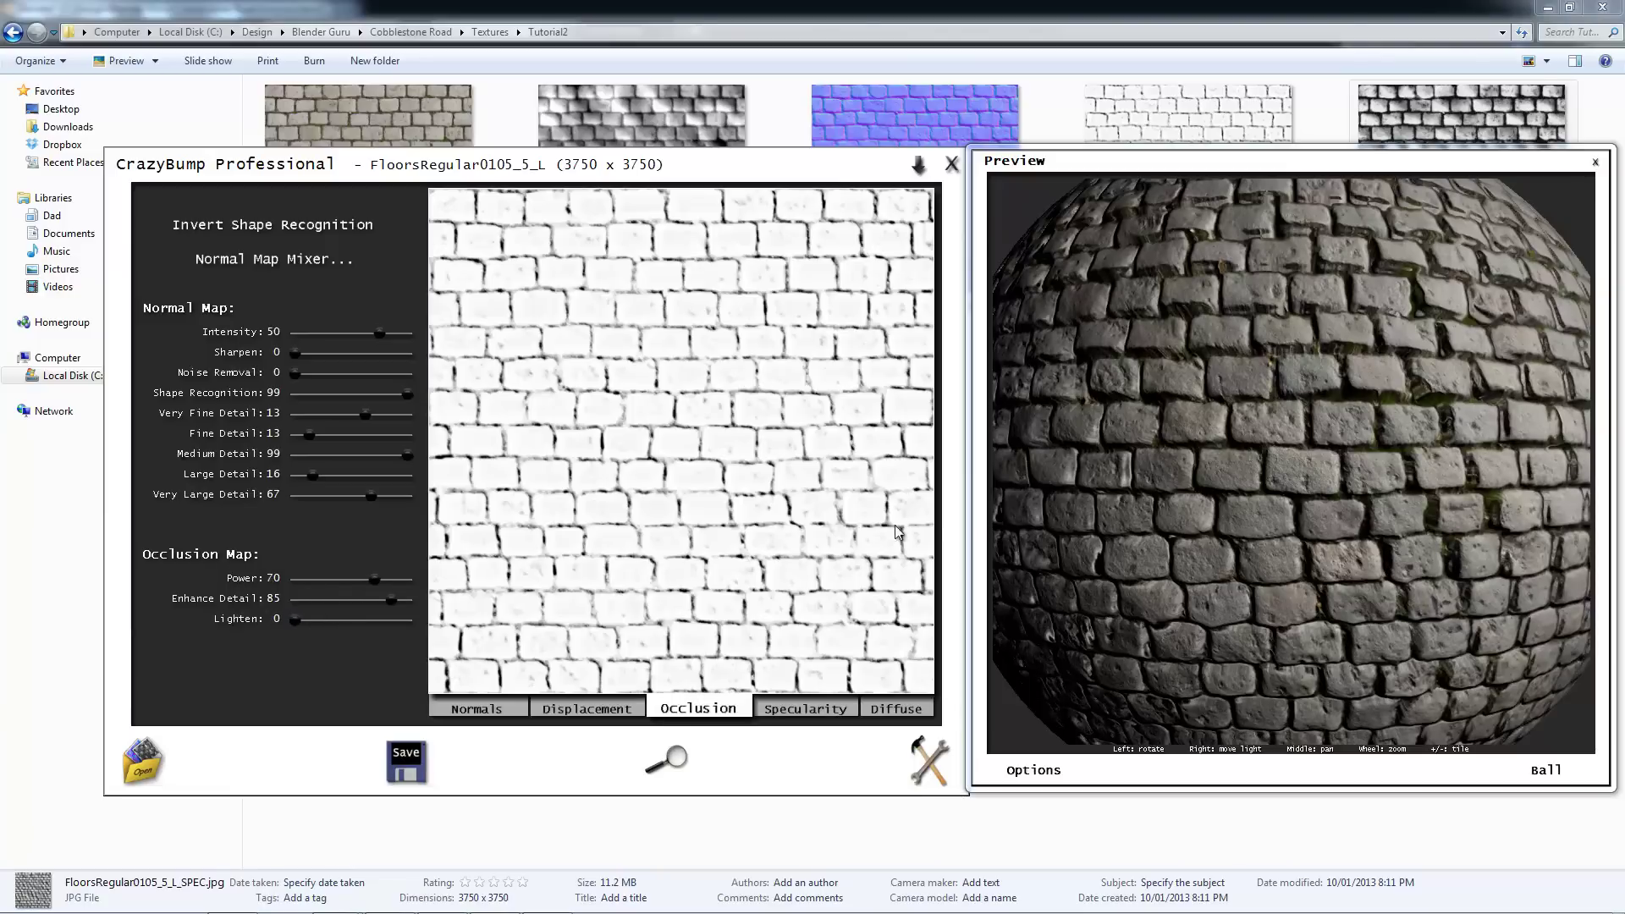
click(1033, 771)
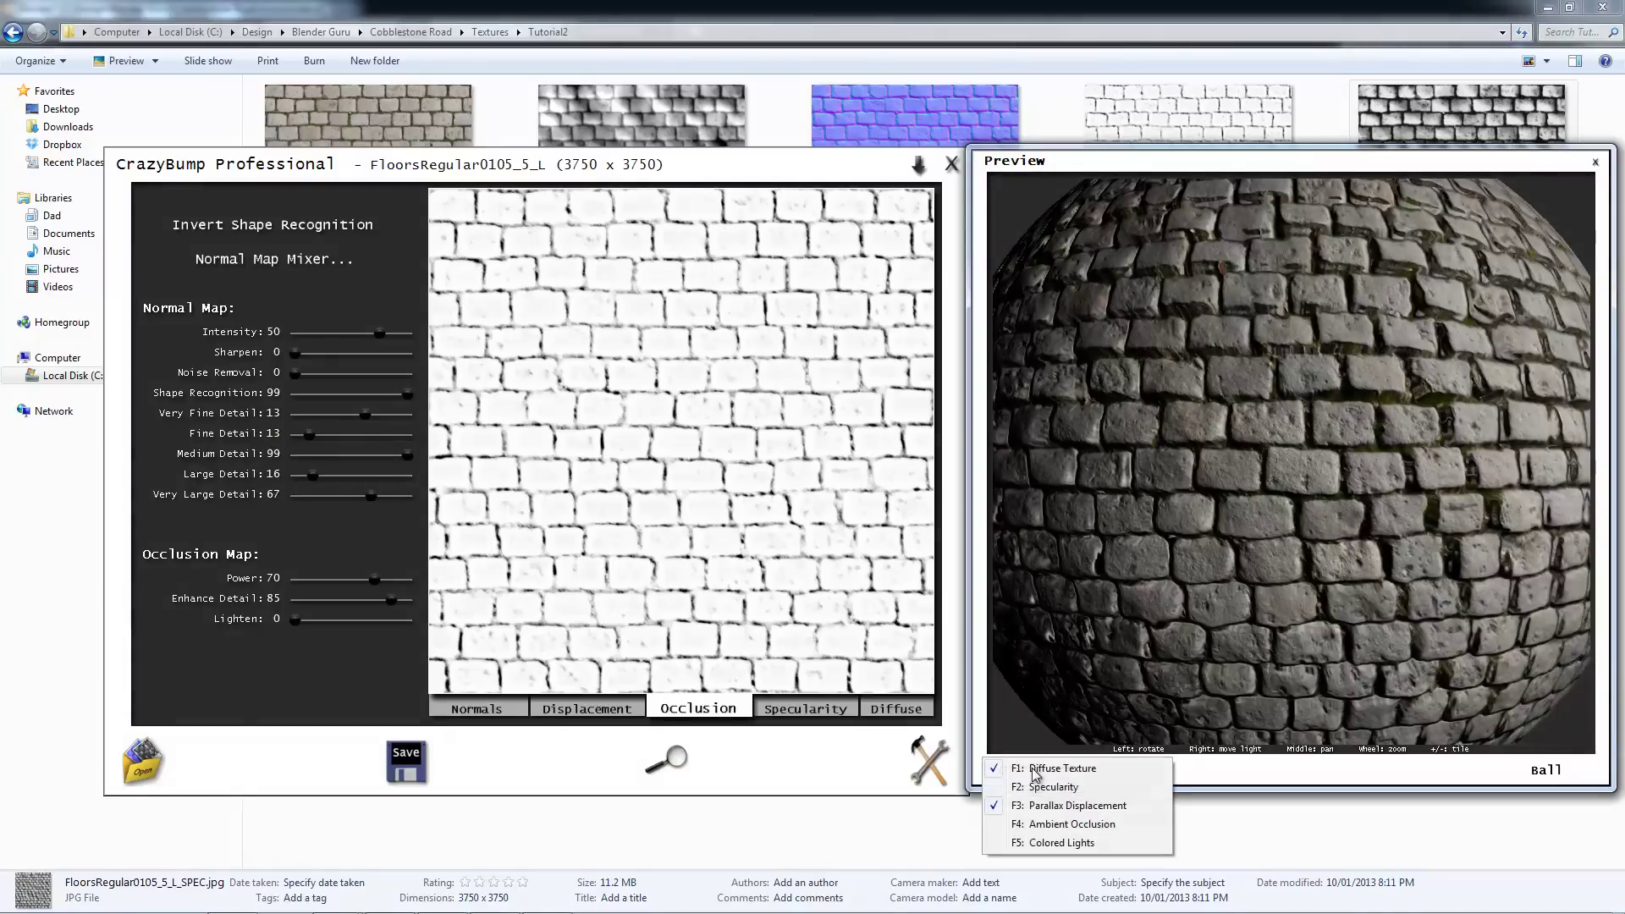
click(1040, 789)
click(1034, 771)
click(1036, 805)
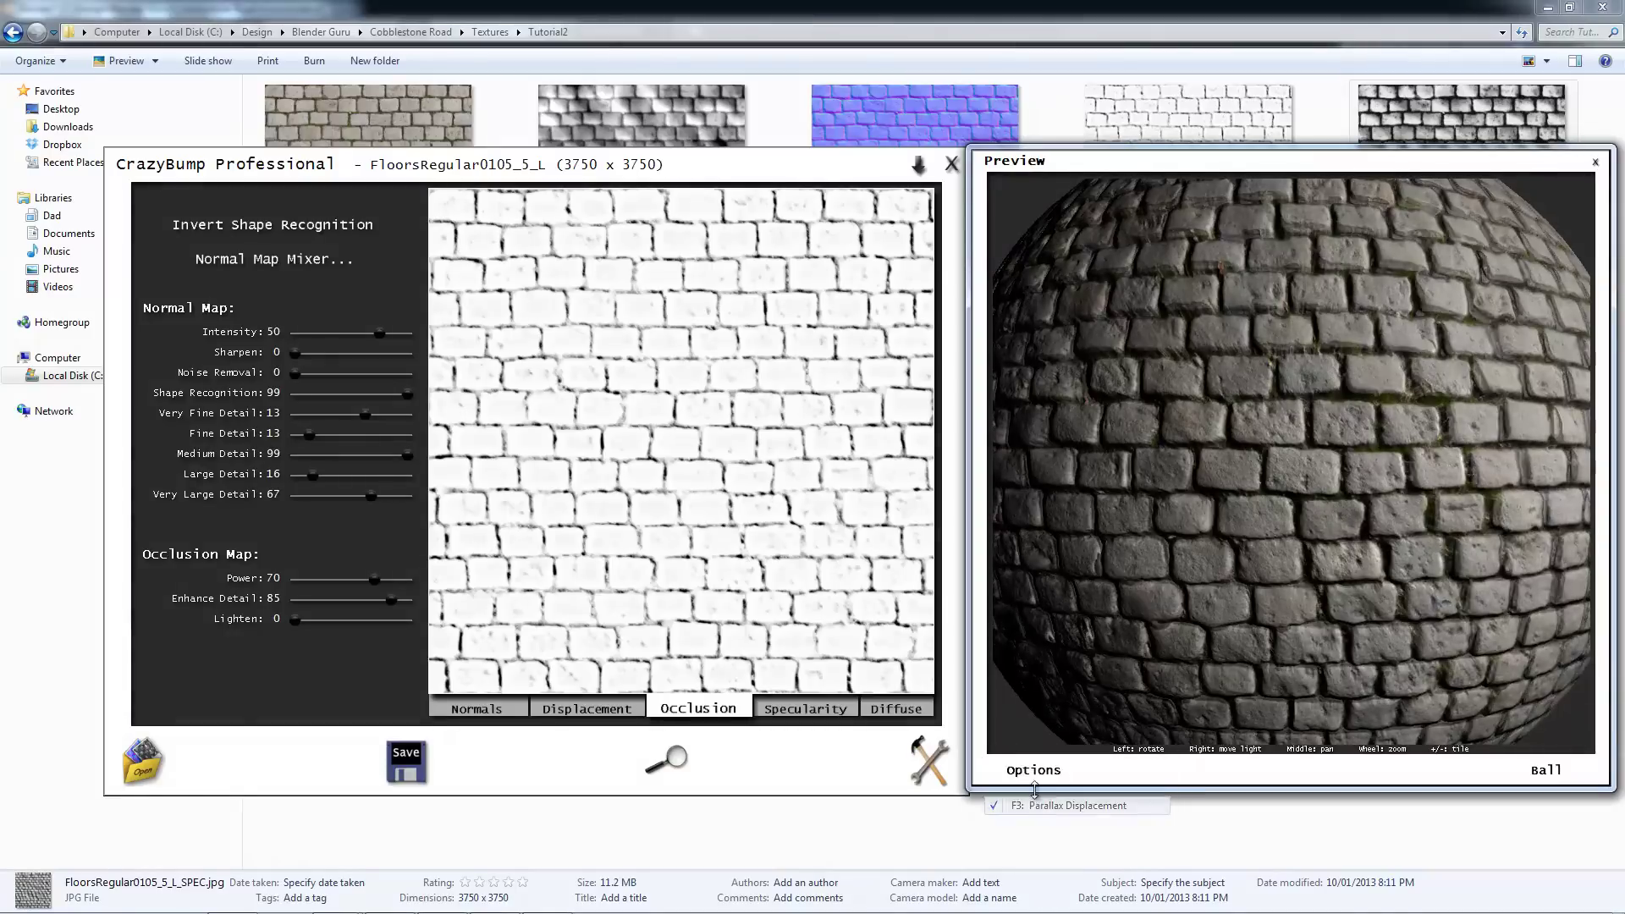
click(1034, 771)
click(1040, 787)
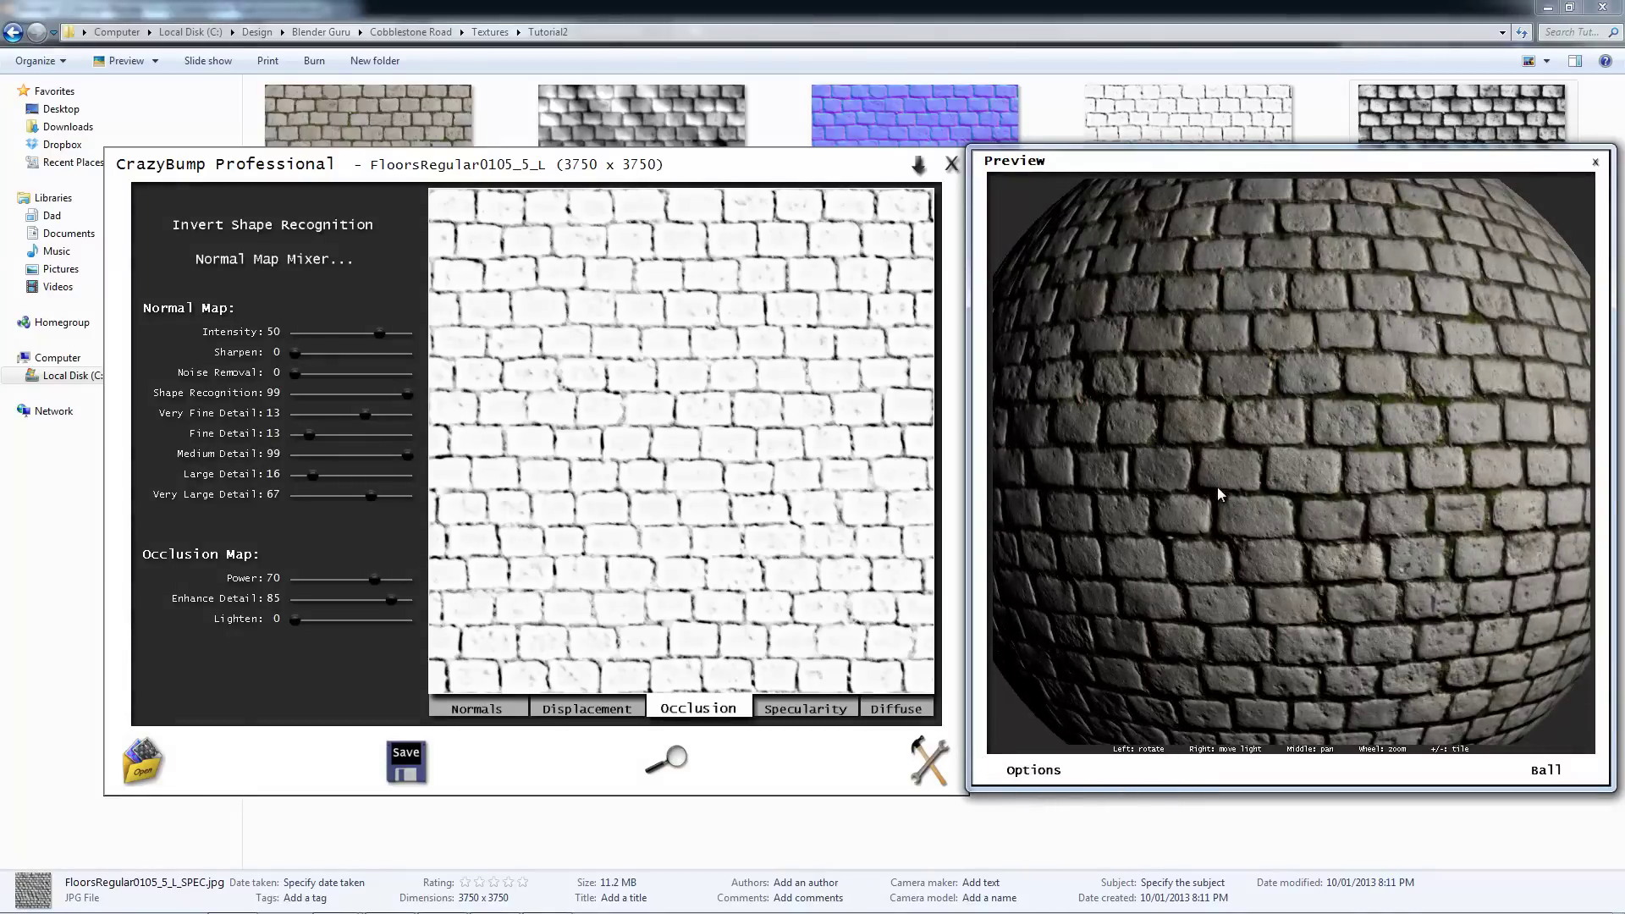
scroll(1173, 443, up, 4)
right_drag(1227, 408, 1359, 474)
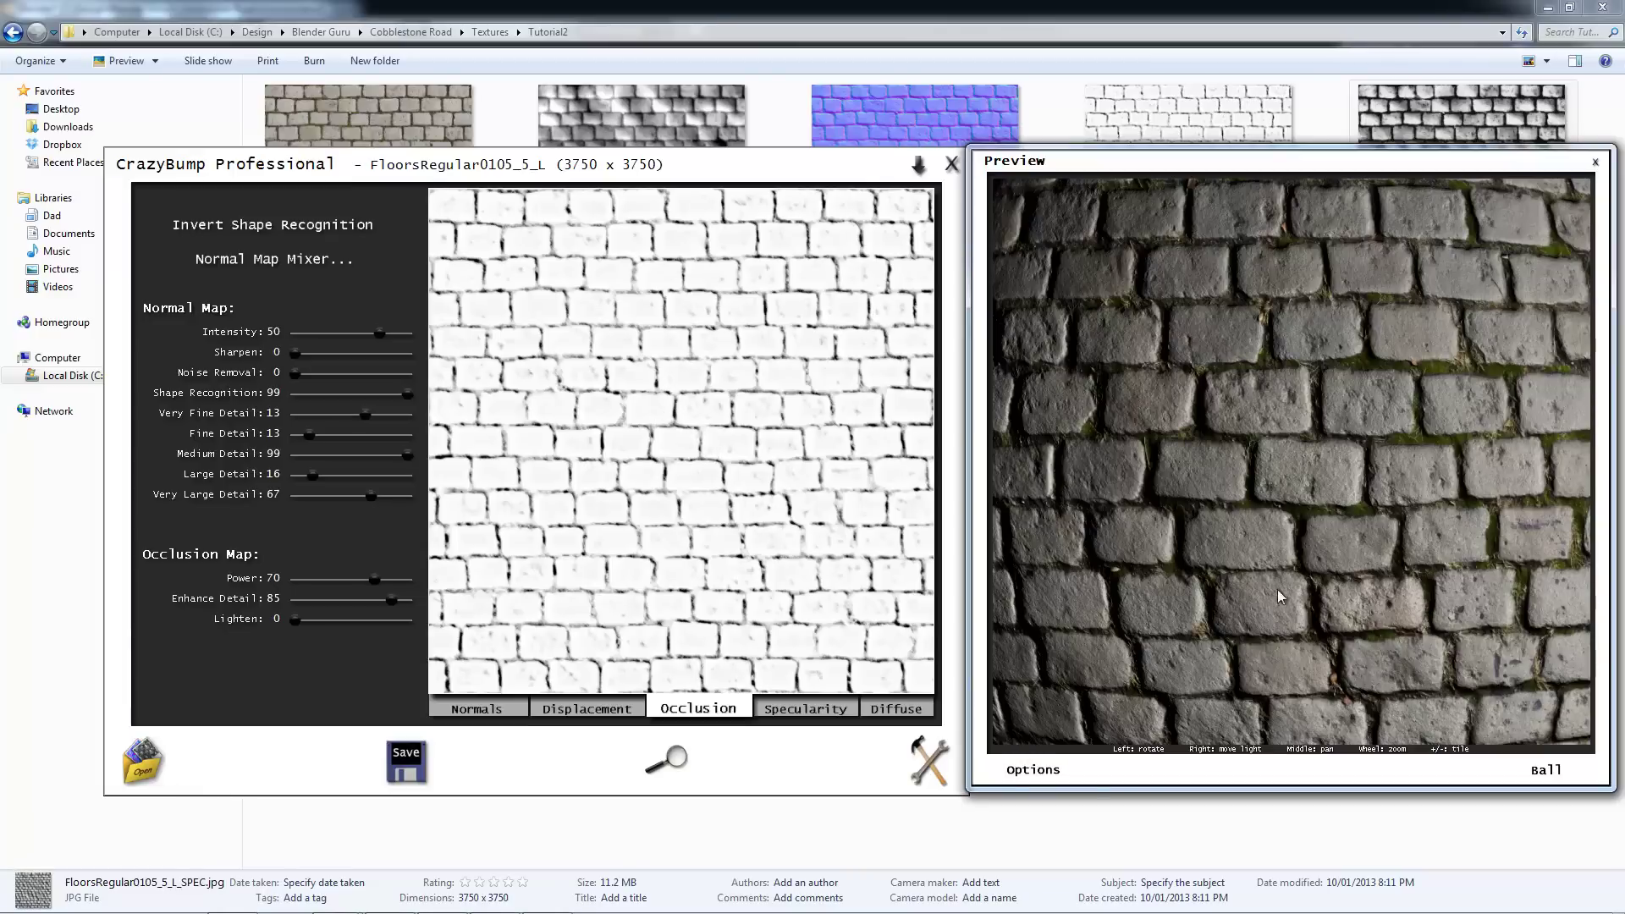
Step: Enable the preview's Ambient Occlusion, examine the gaps between stones up close, and turn off Ambient Occlusion and Parallax Displacement again
click(1034, 769)
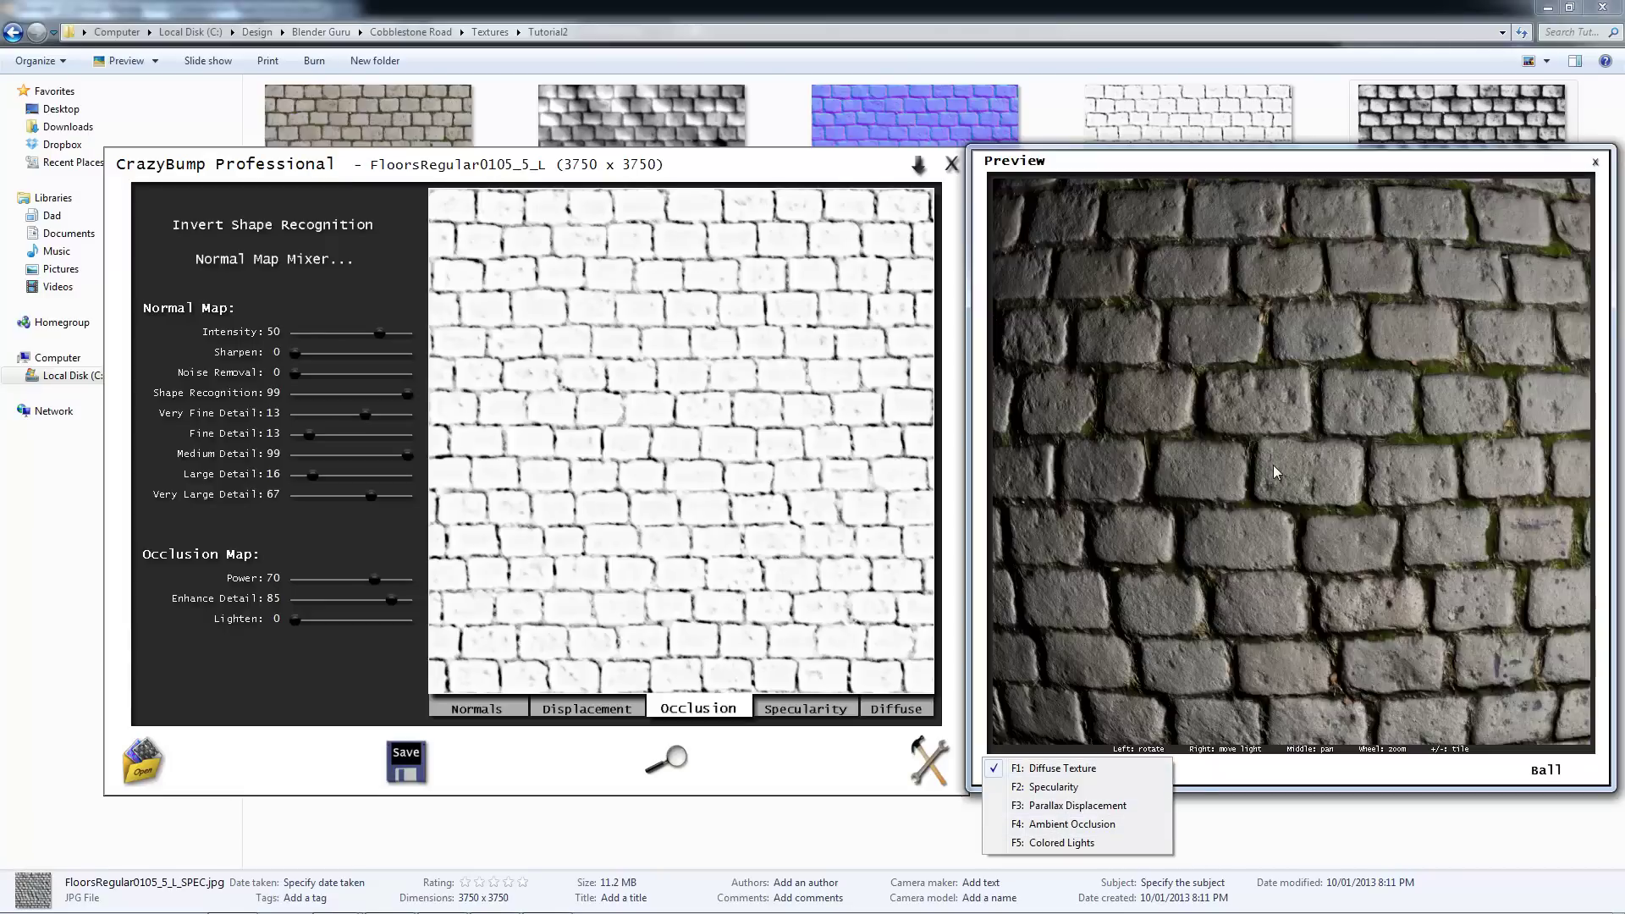
click(1066, 827)
scroll(1202, 612, up, 5)
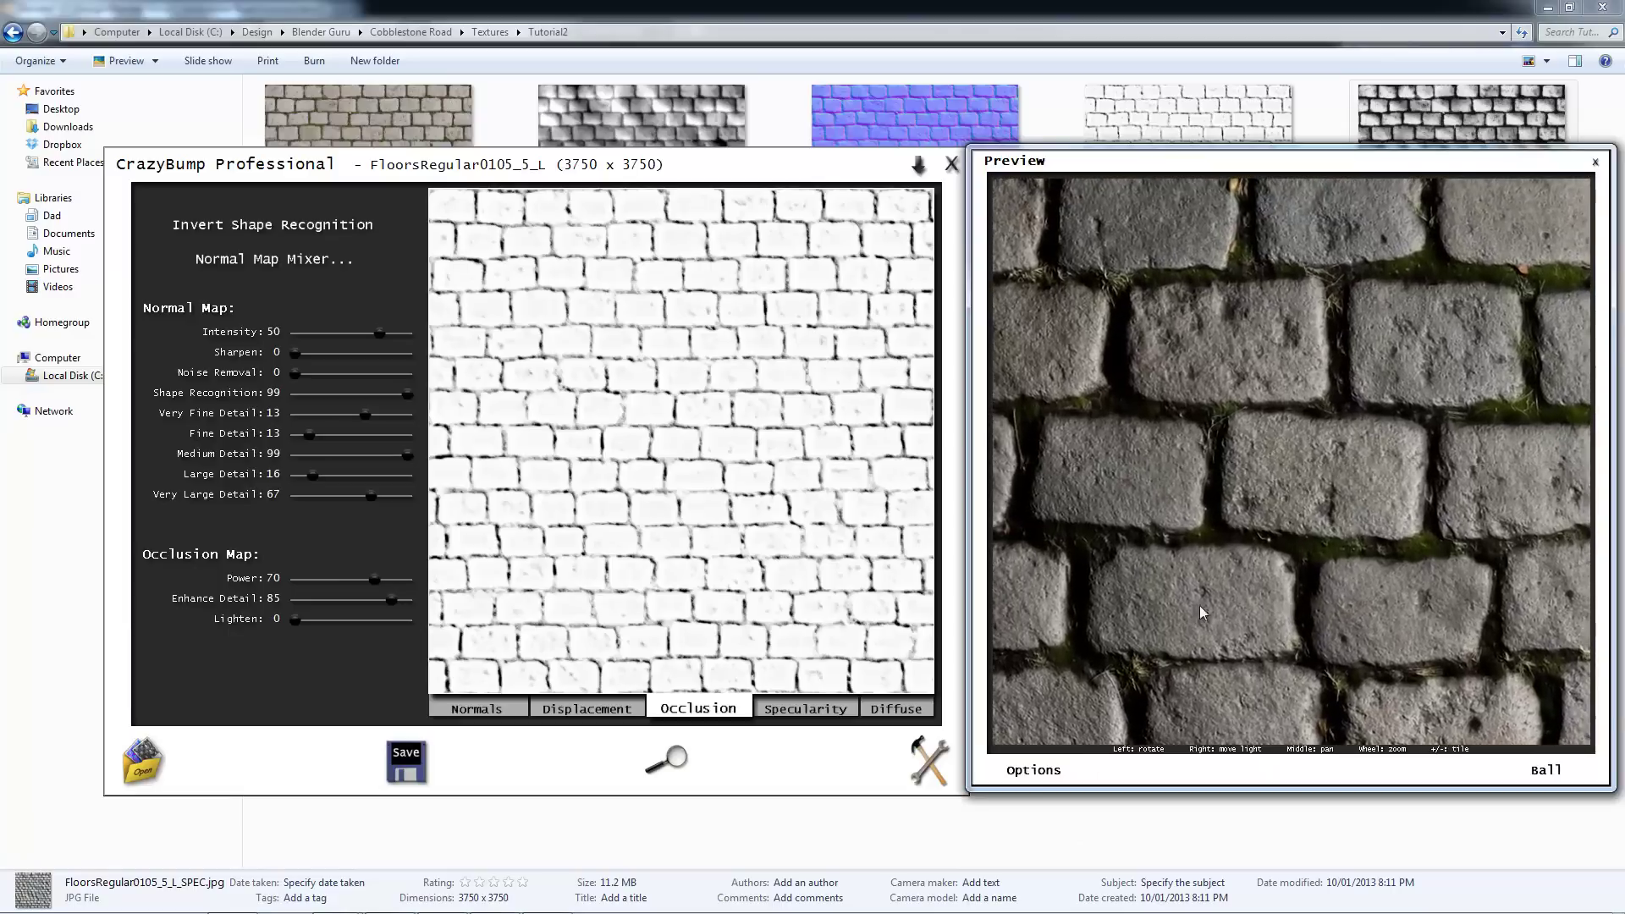
click(1042, 774)
click(1049, 826)
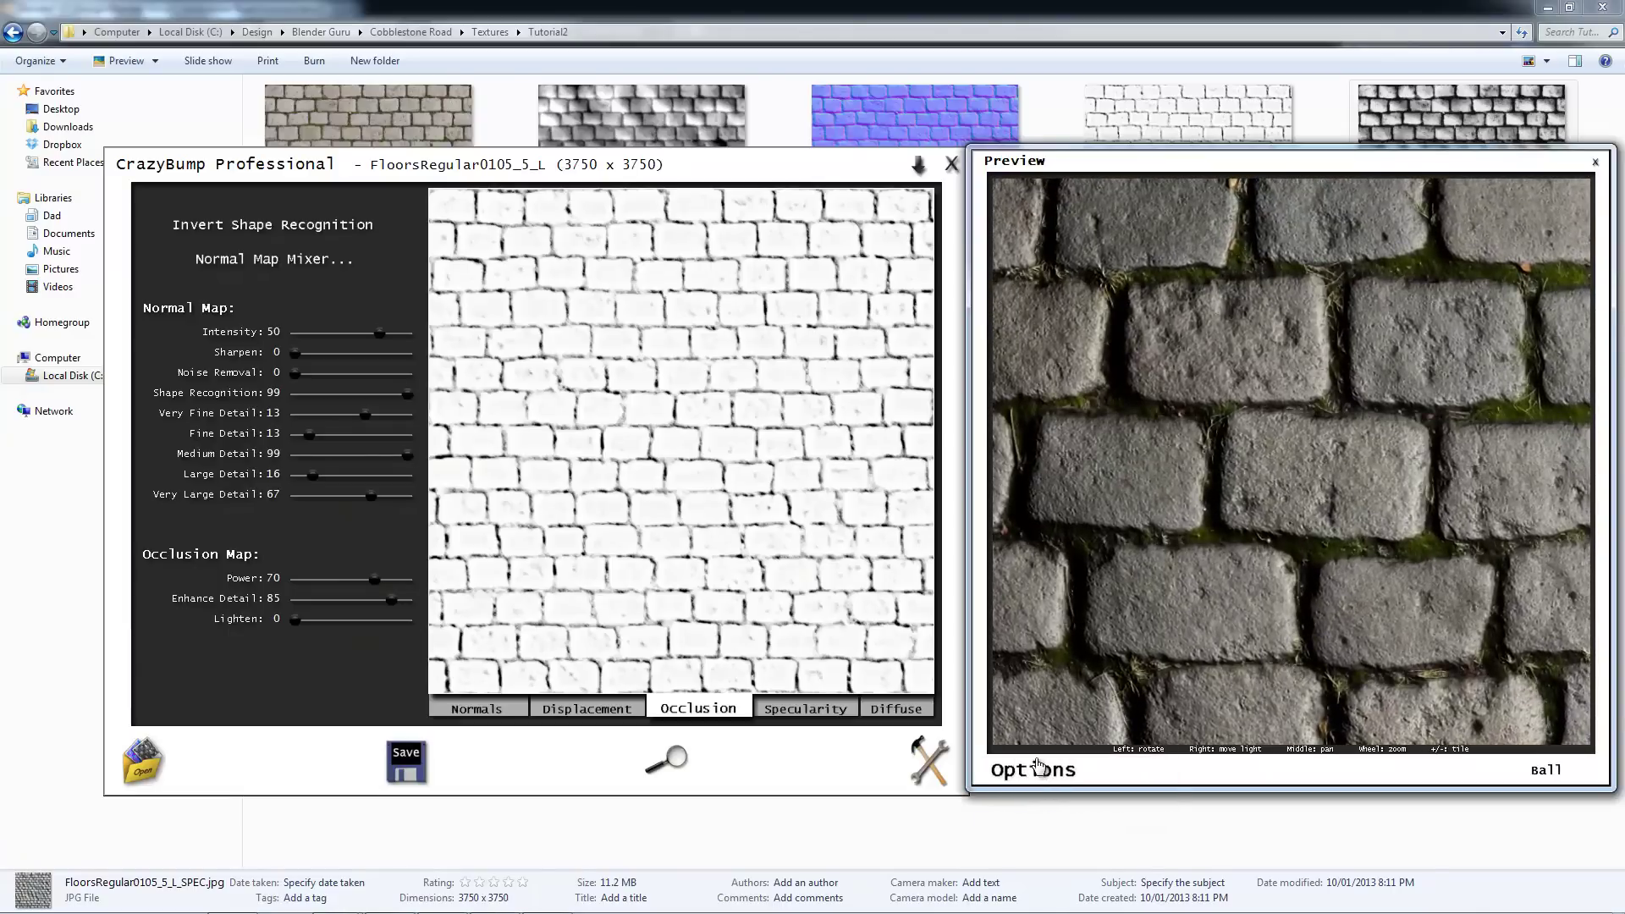
click(1039, 767)
click(1050, 826)
click(1036, 769)
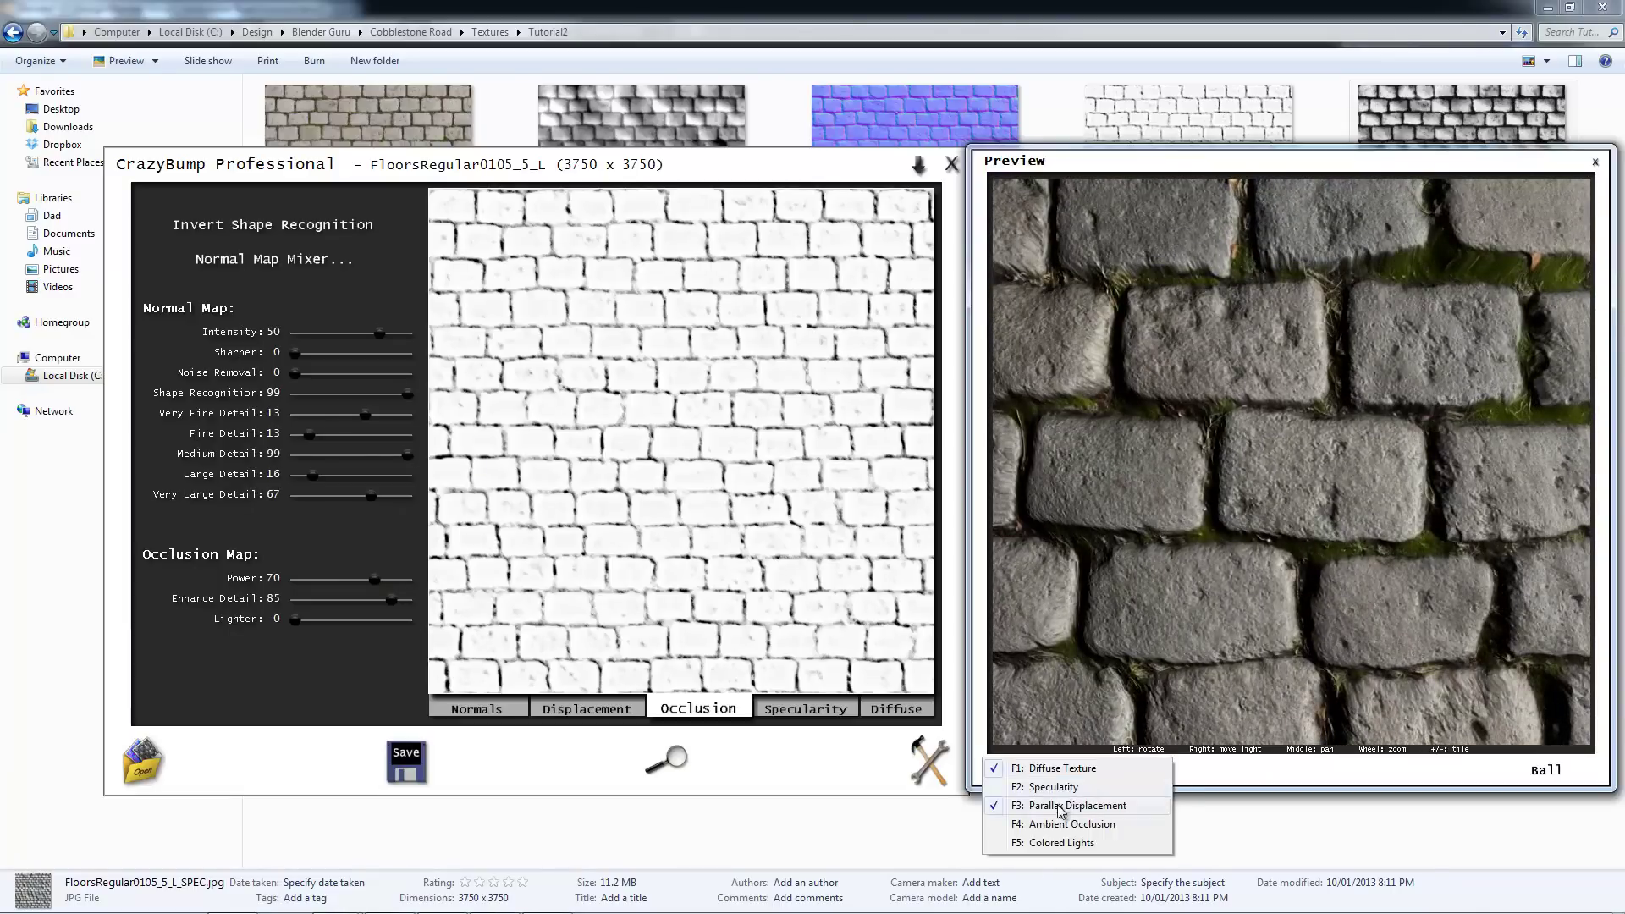
click(1060, 808)
Step: Toggle the preview's Ambient Occlusion on and off to compare the shading between the stones, leaving it enabled
click(1038, 769)
click(1050, 827)
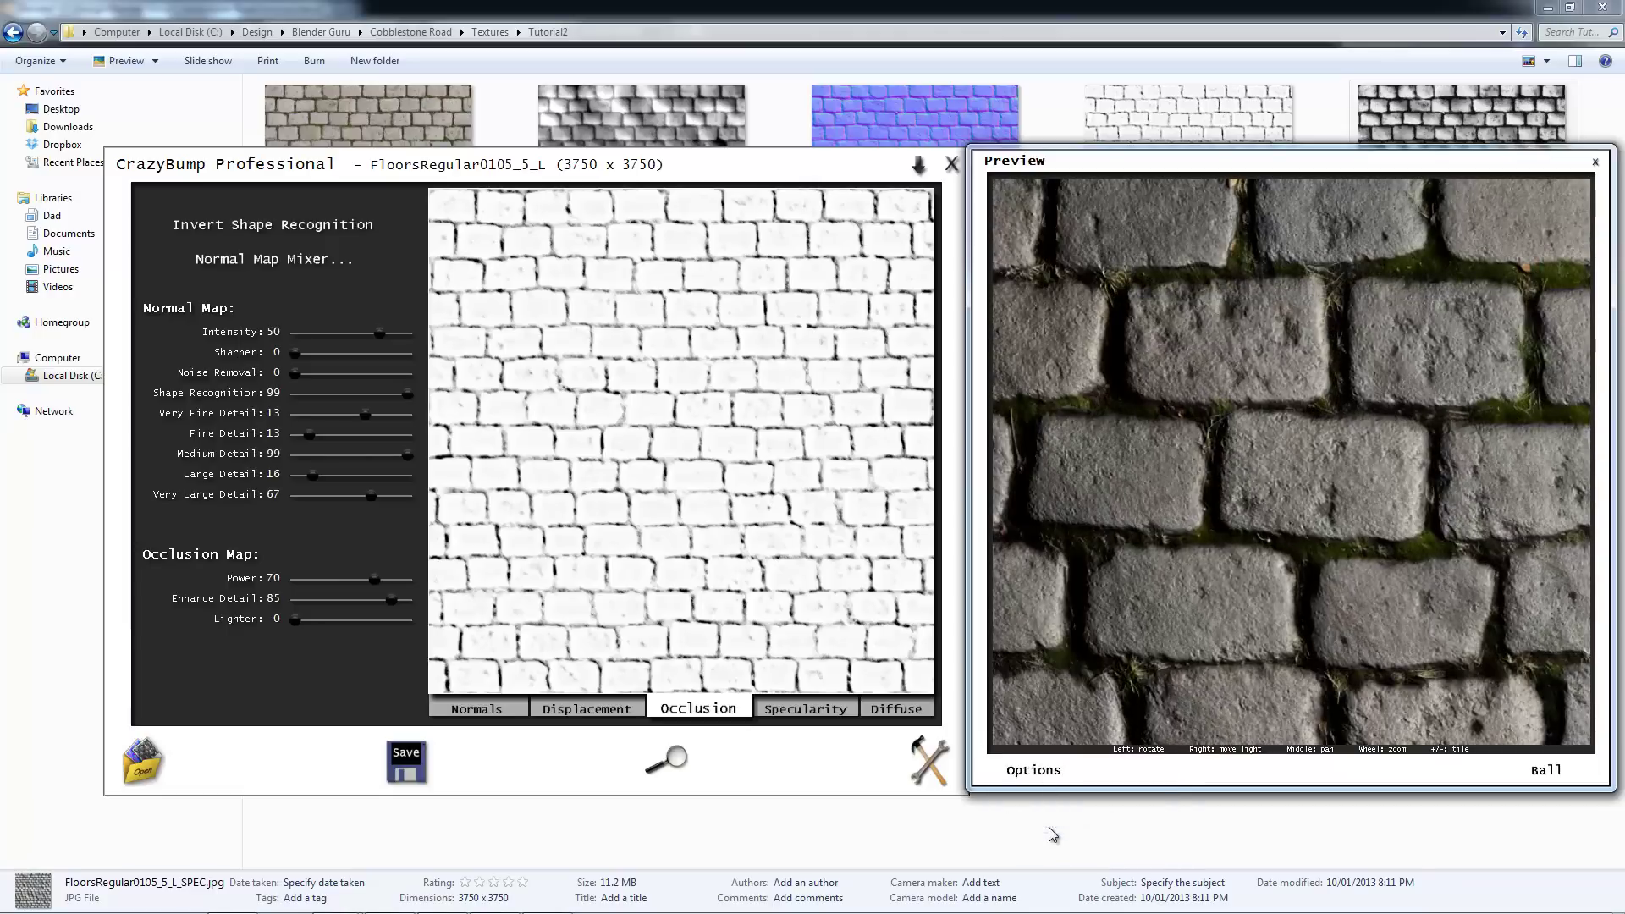
click(1037, 770)
click(1050, 825)
click(1034, 770)
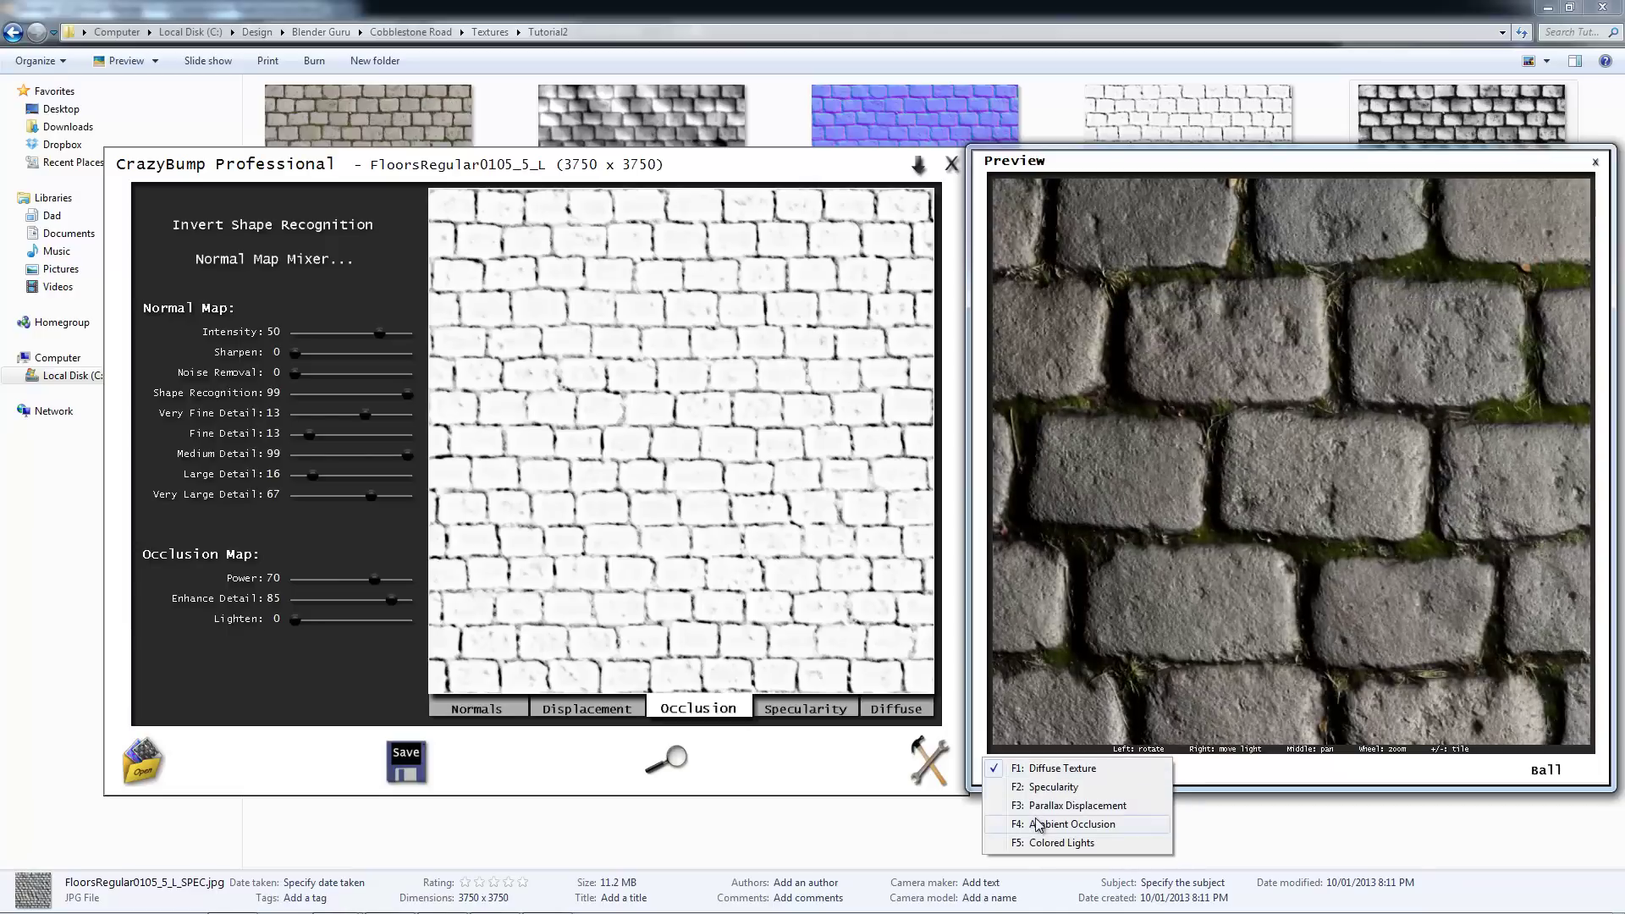
click(1034, 825)
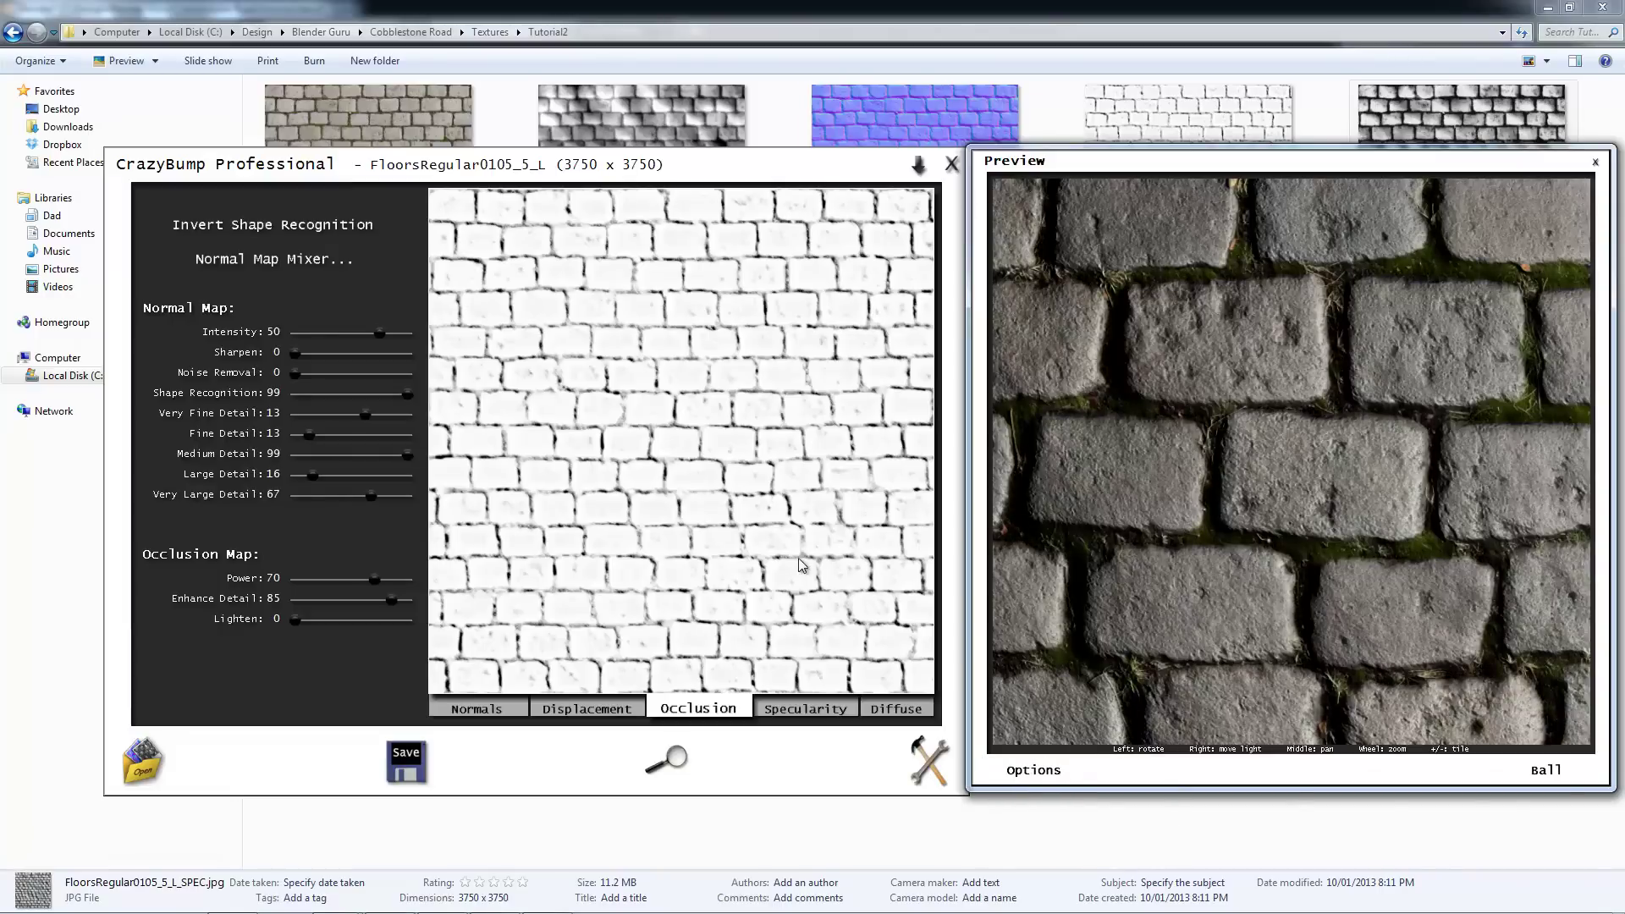
Step: Show the specularity map, set its Texture Influence to 42 and check the cobblestones on the preview ball
click(790, 715)
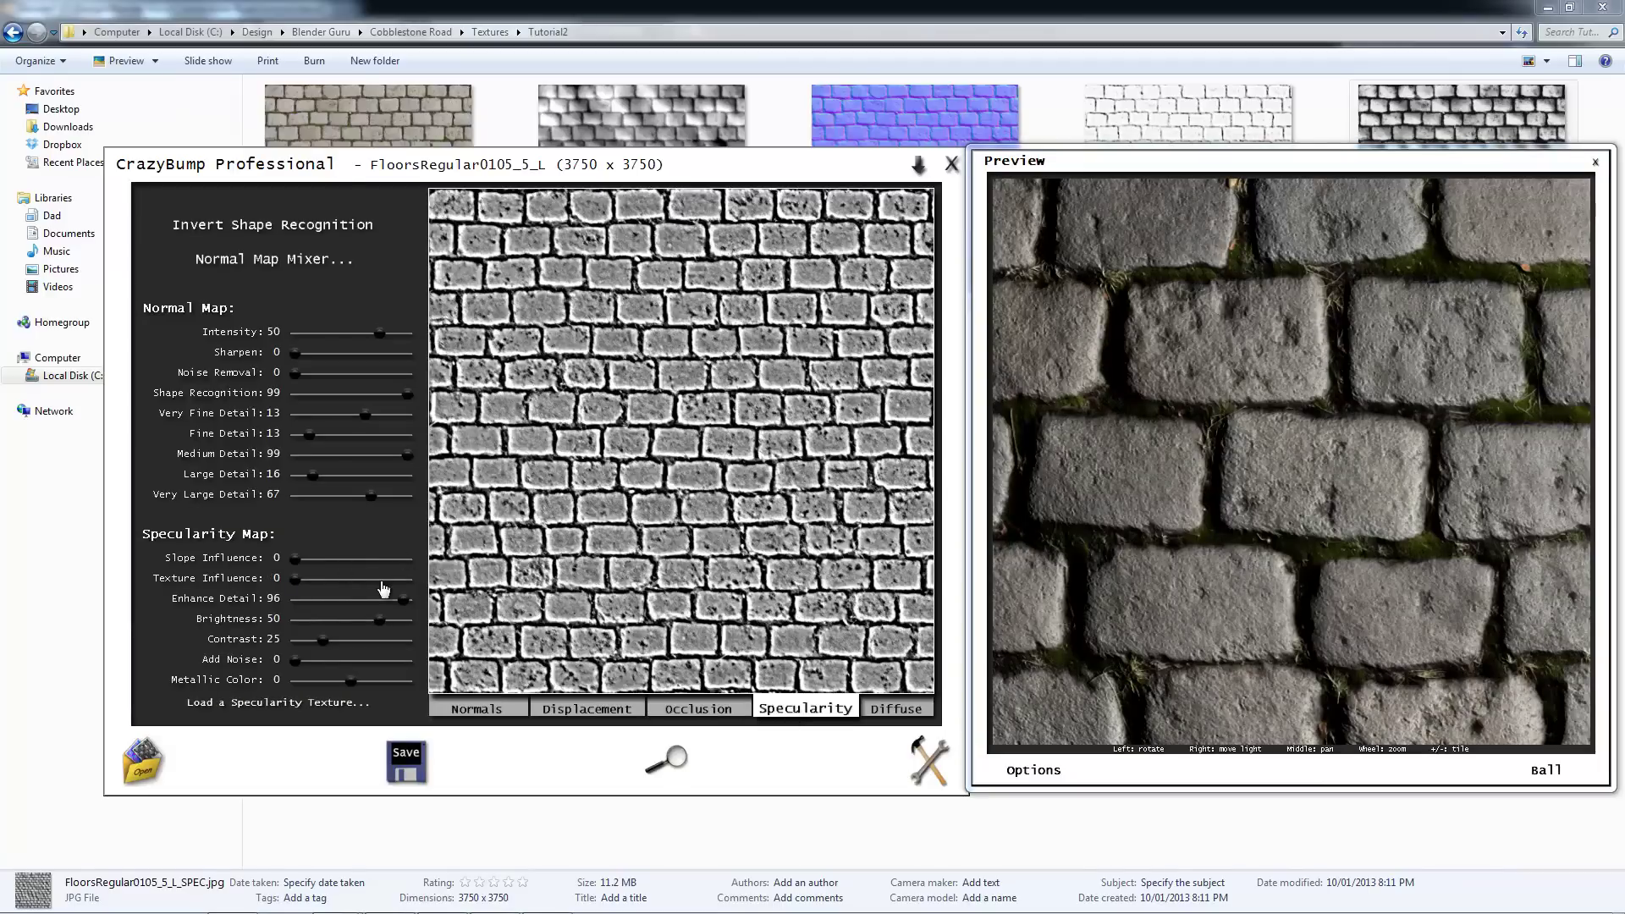
click(346, 581)
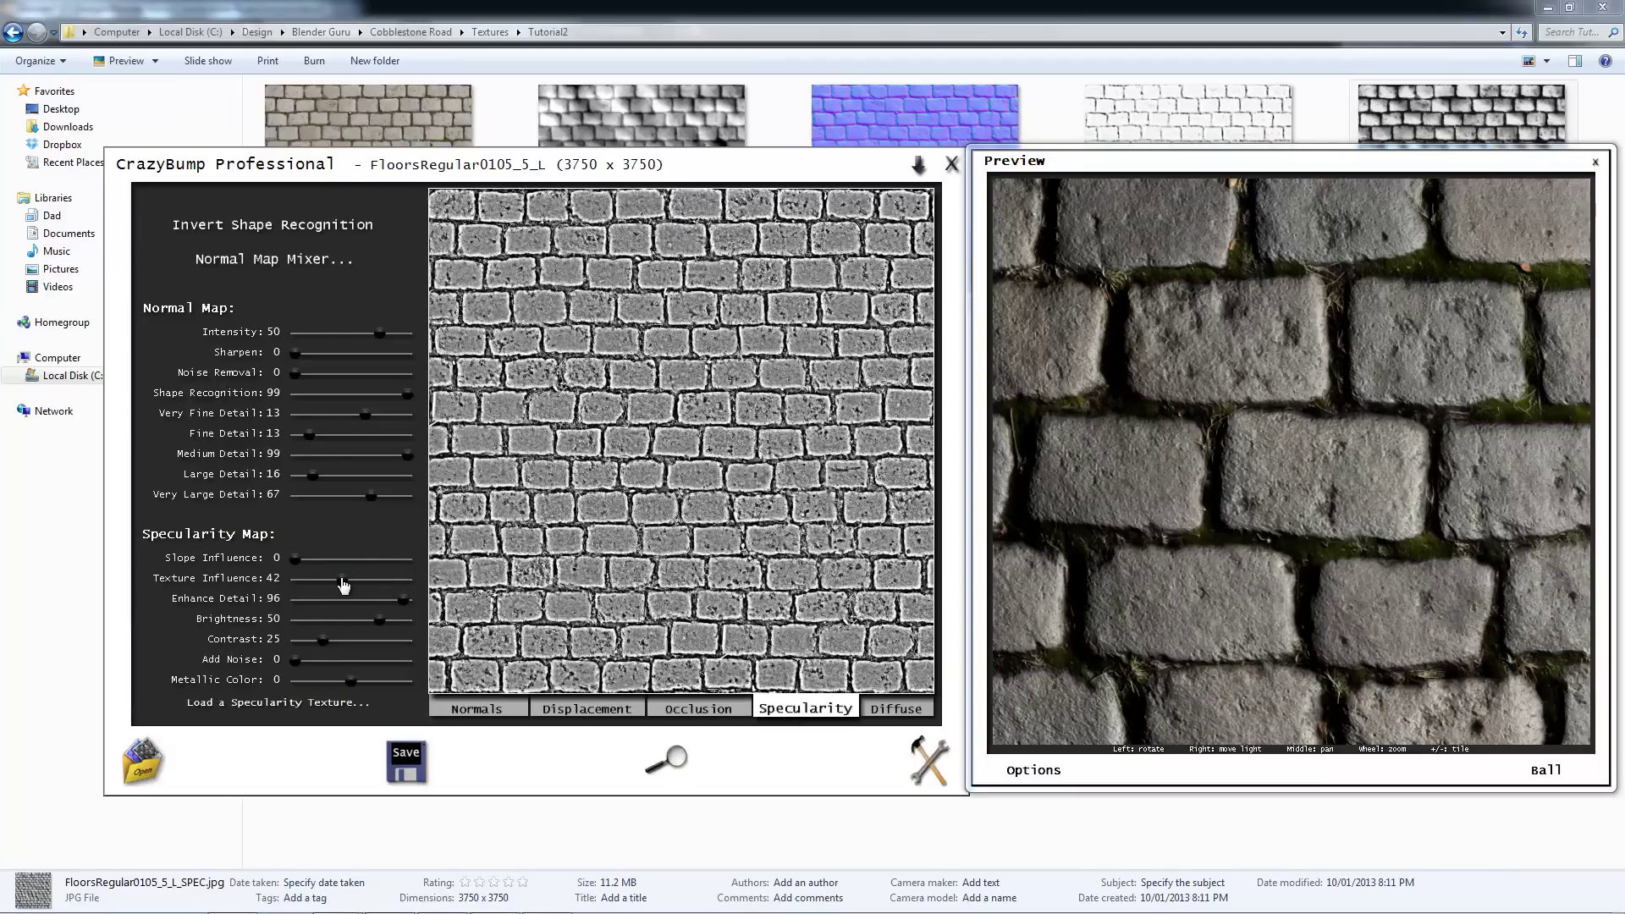
scroll(1297, 478, down, 6)
scroll(1291, 488, up, 1)
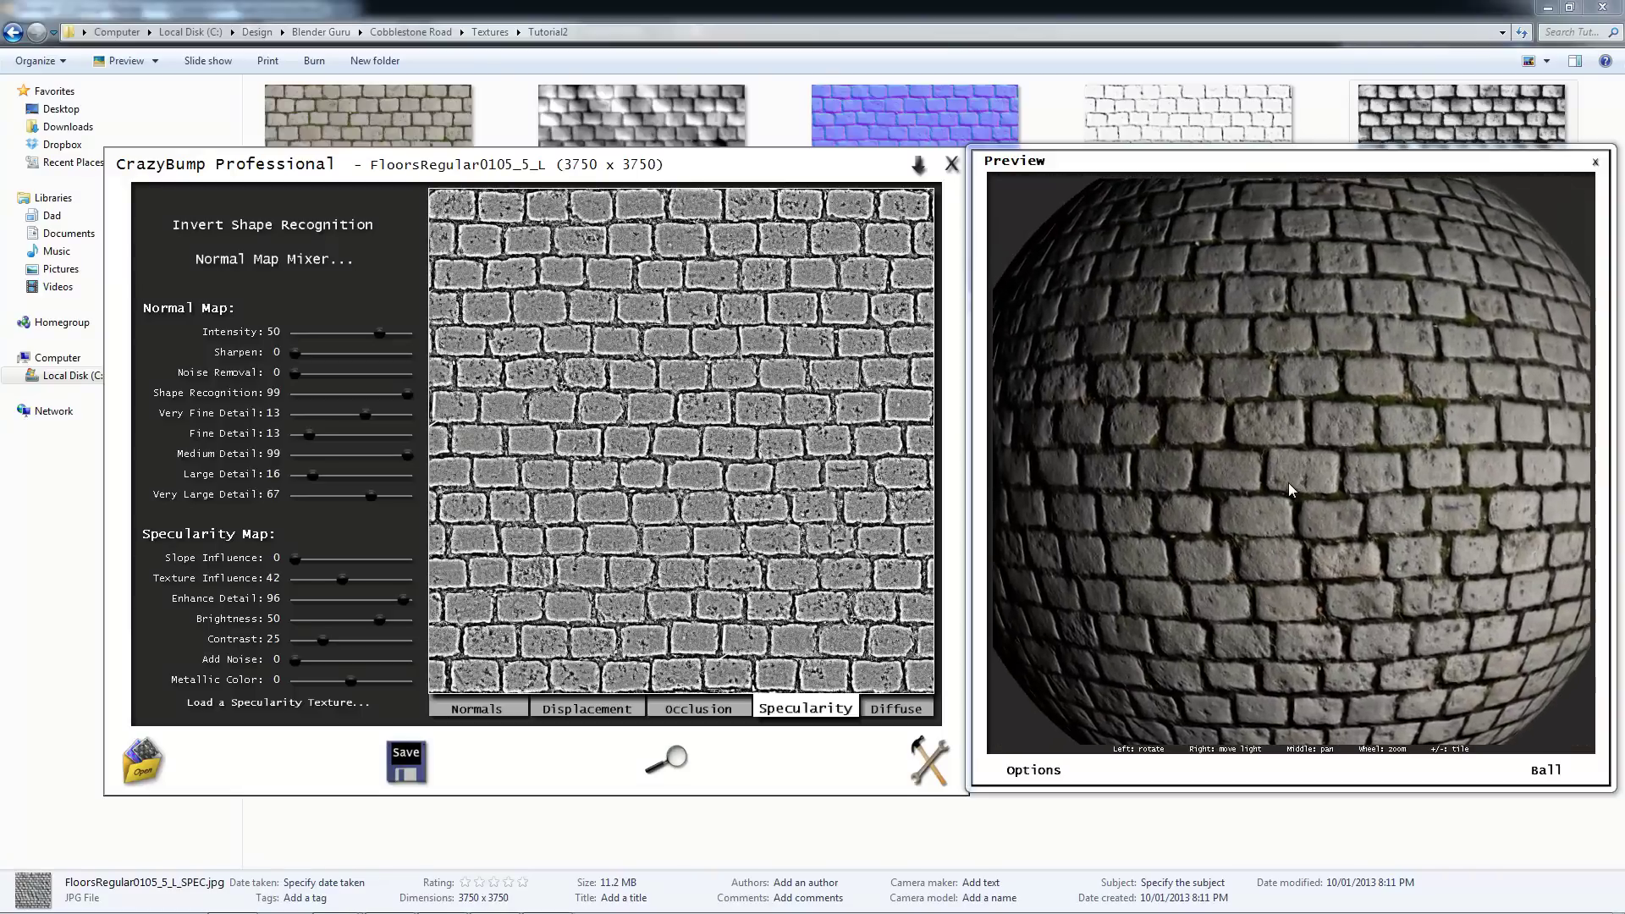
scroll(1291, 489, up, 3)
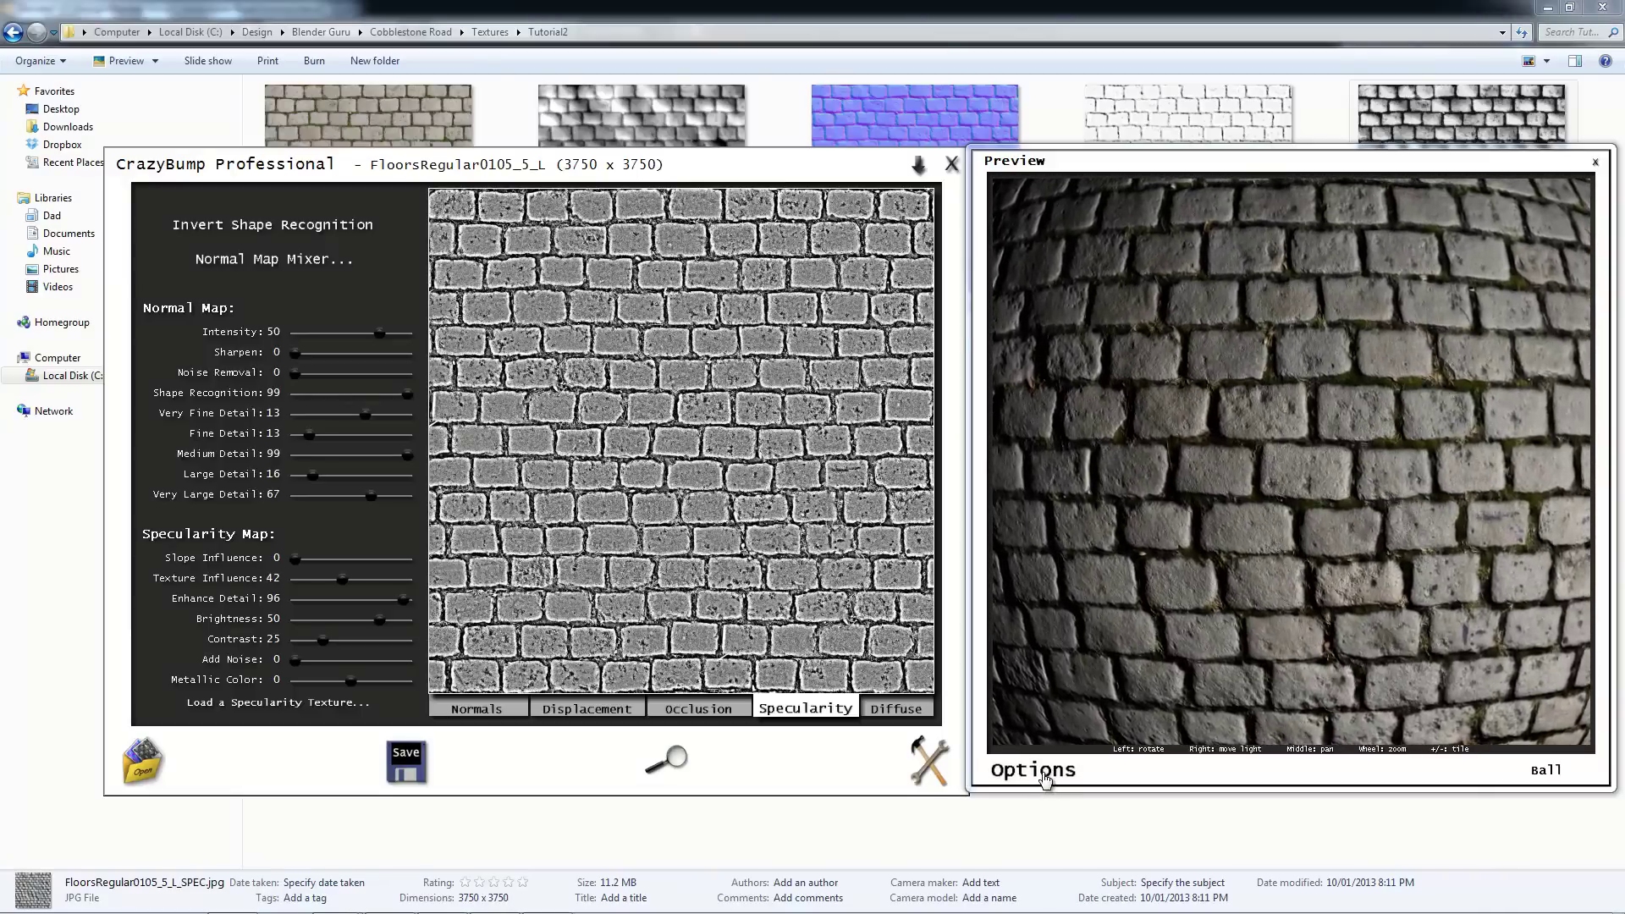
Step: Enable Specularity in the preview, turn off Diffuse Texture and Ambient Occlusion, and examine the highlights up close
click(1044, 774)
click(1043, 785)
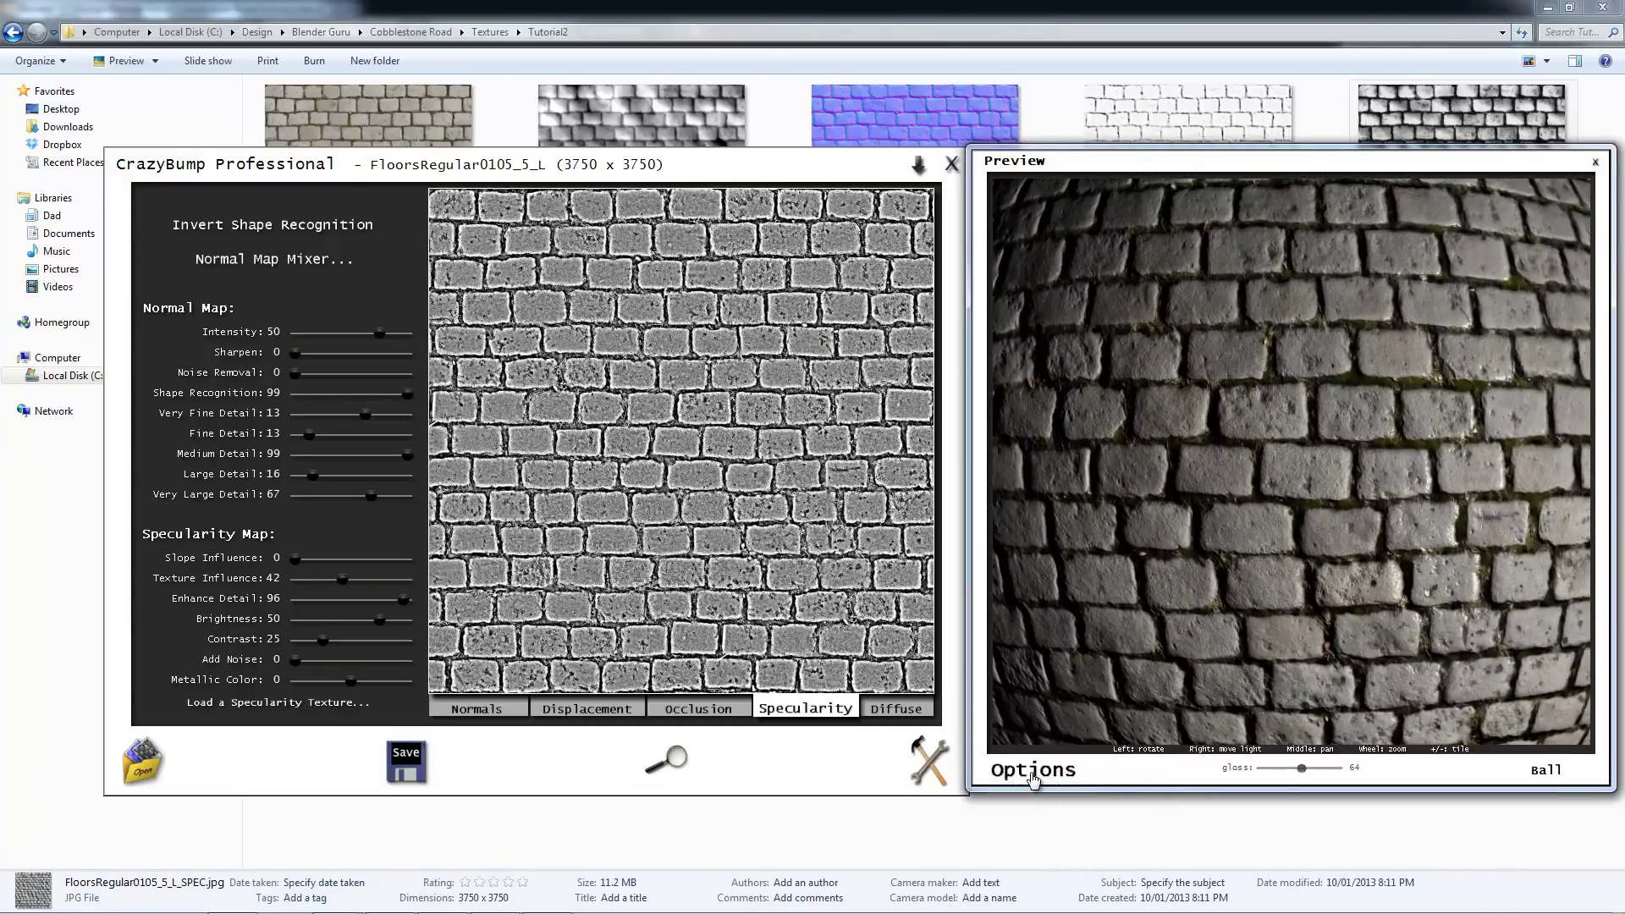
click(1029, 774)
click(1030, 769)
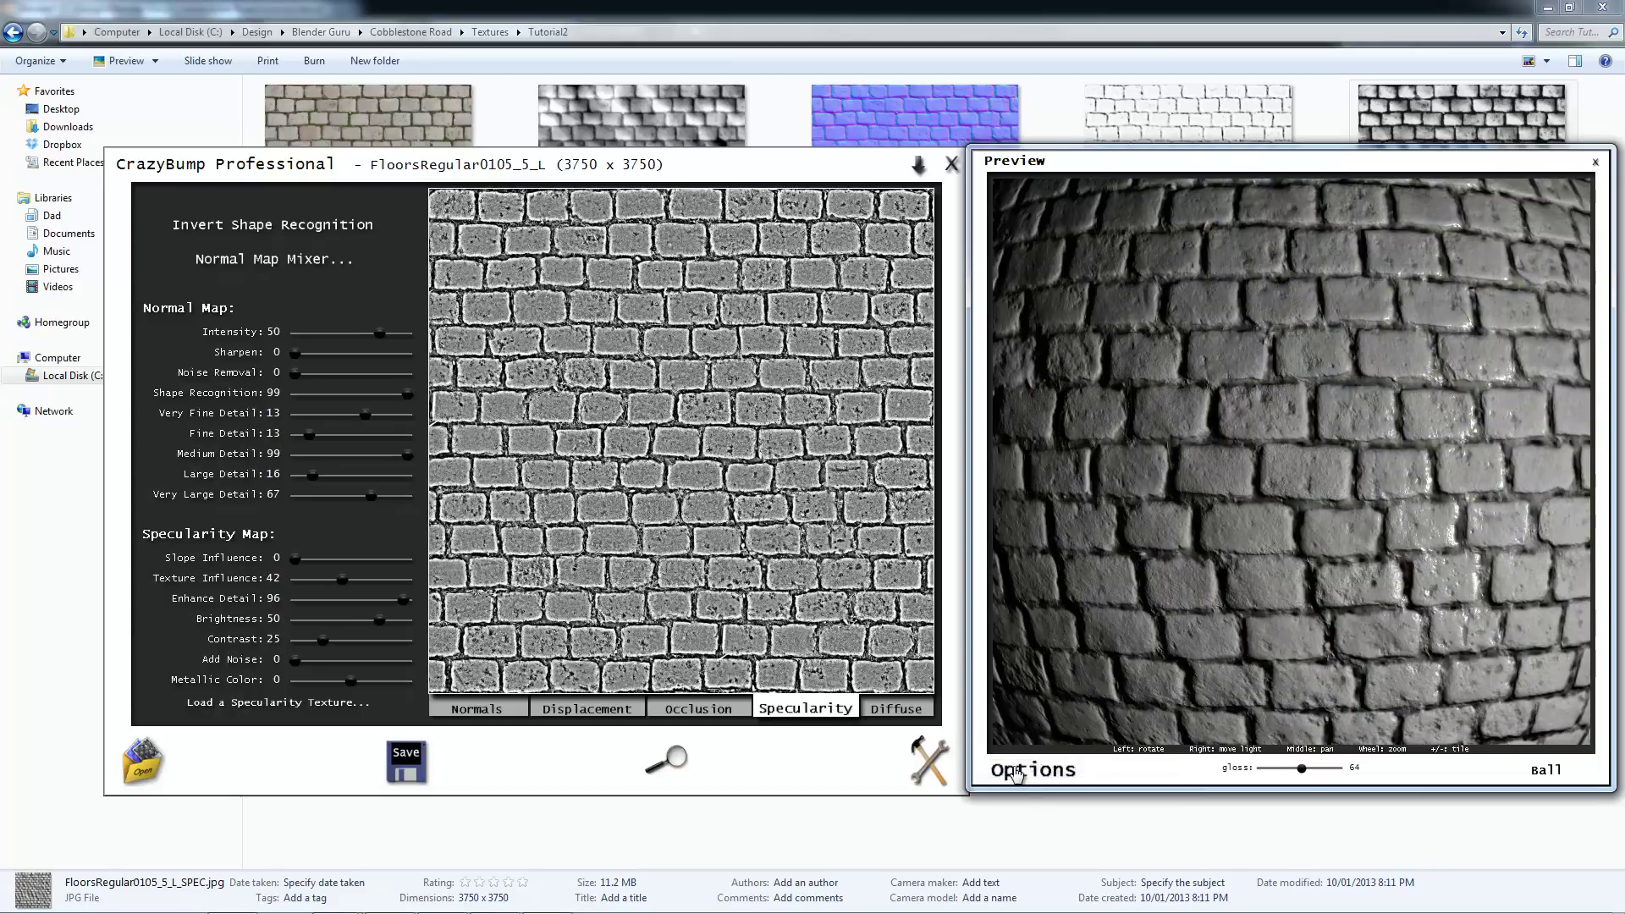
click(1029, 770)
click(1003, 824)
drag(1331, 542, 1304, 403)
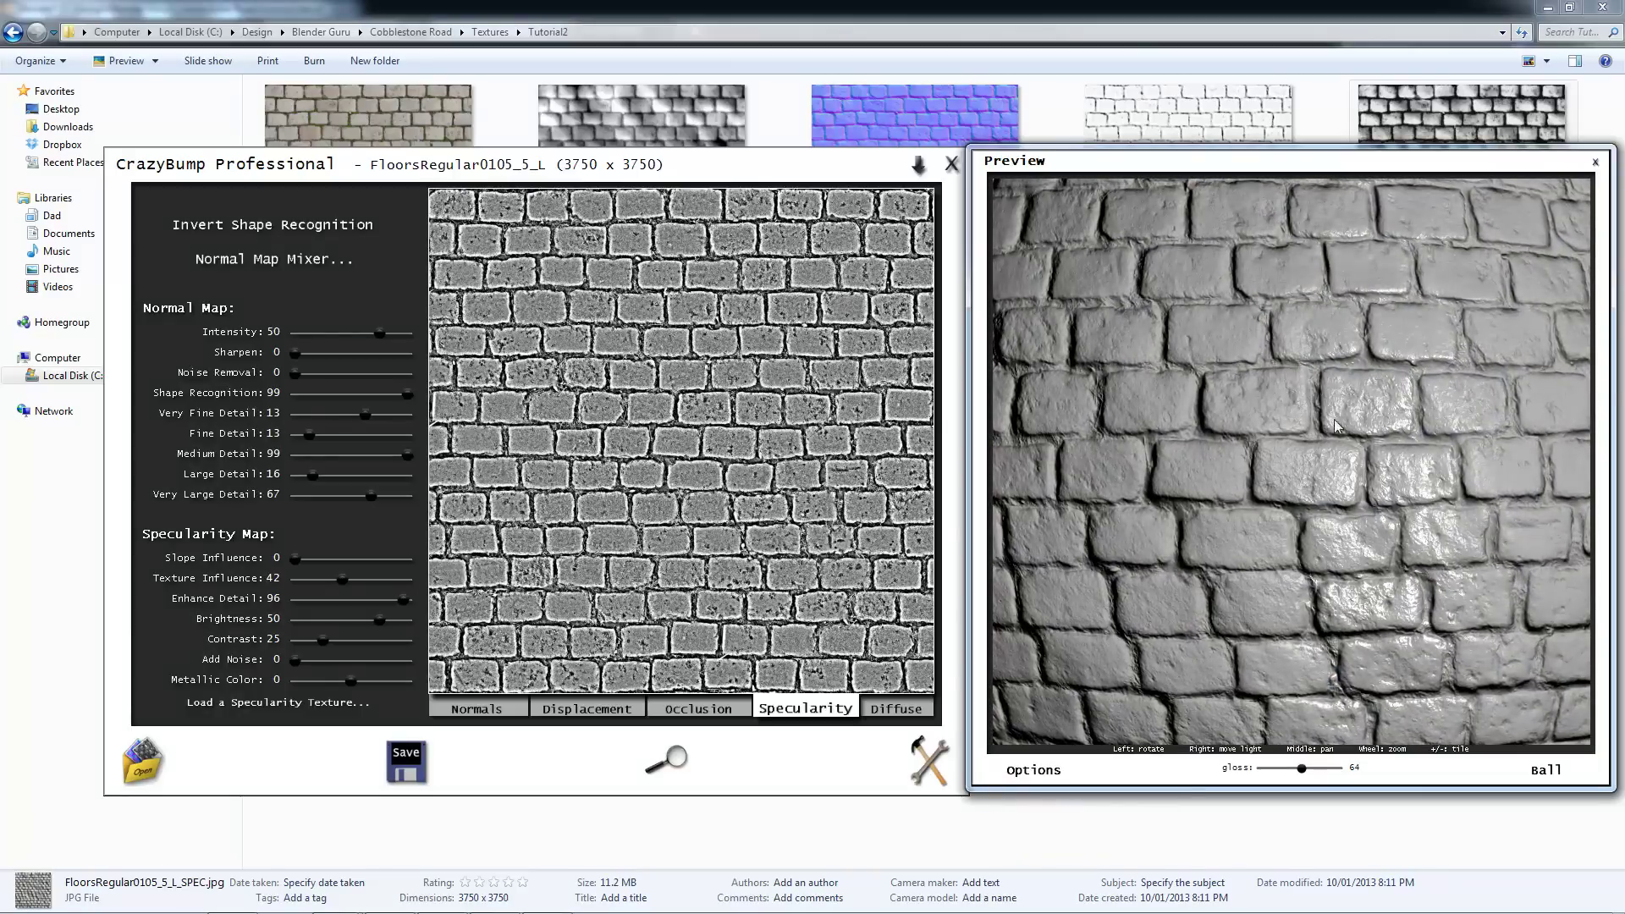
scroll(1442, 502, up, 3)
drag(1442, 501, 1373, 514)
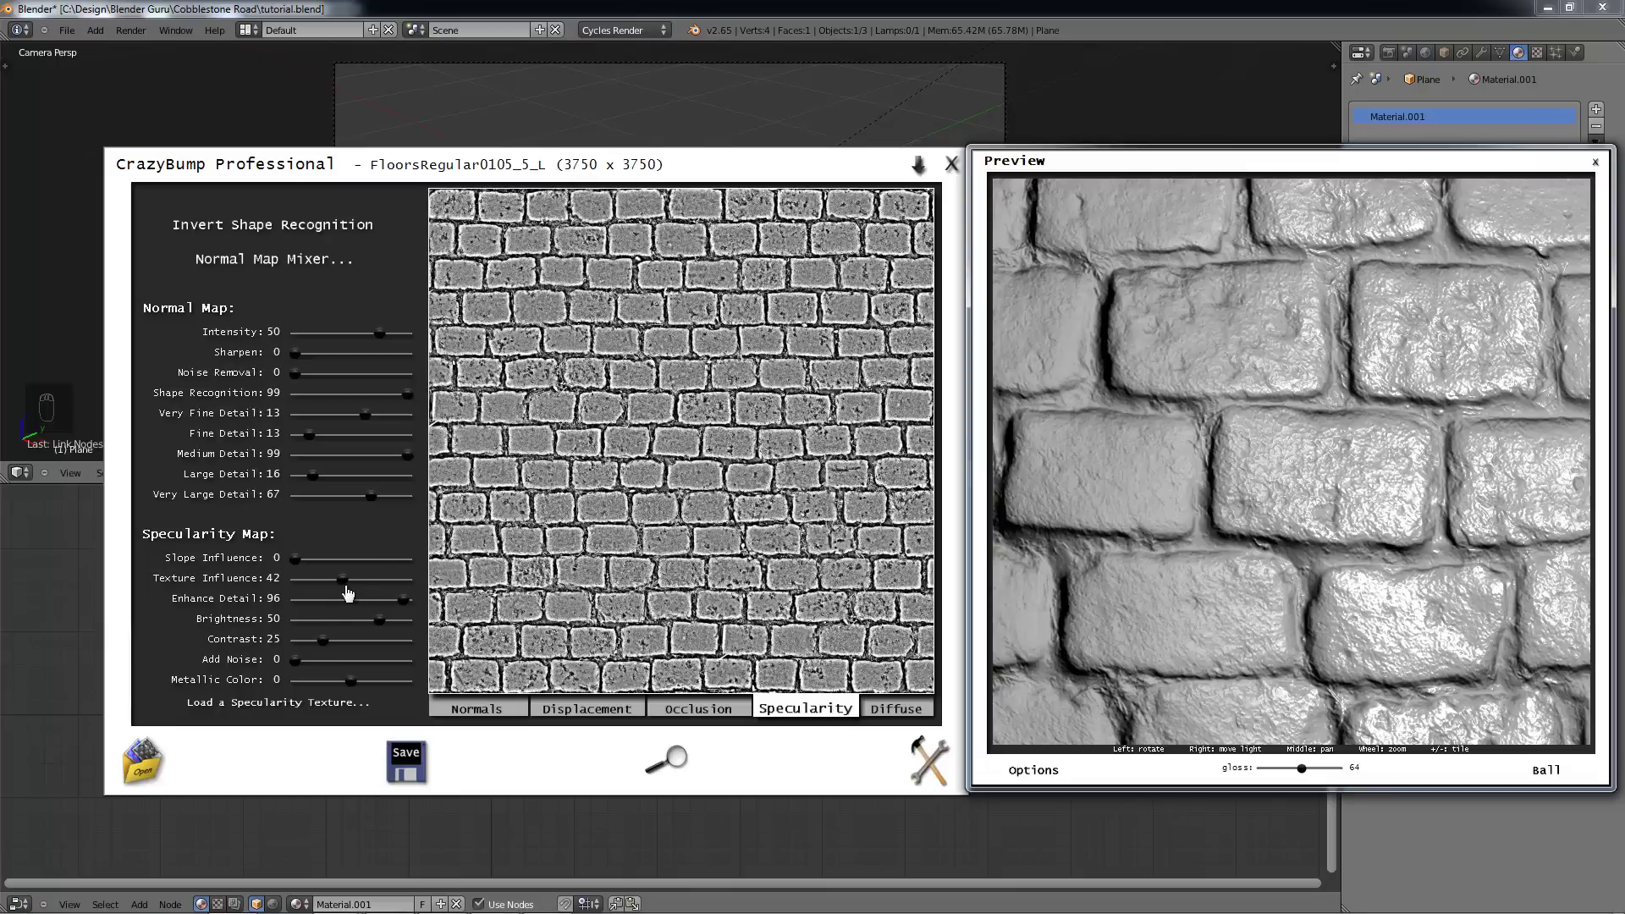
Step: Set the specularity map's Texture Influence to 33, Slope Influence to 28 and Add Noise to 26, and check the preview ball
drag(344, 581, 328, 591)
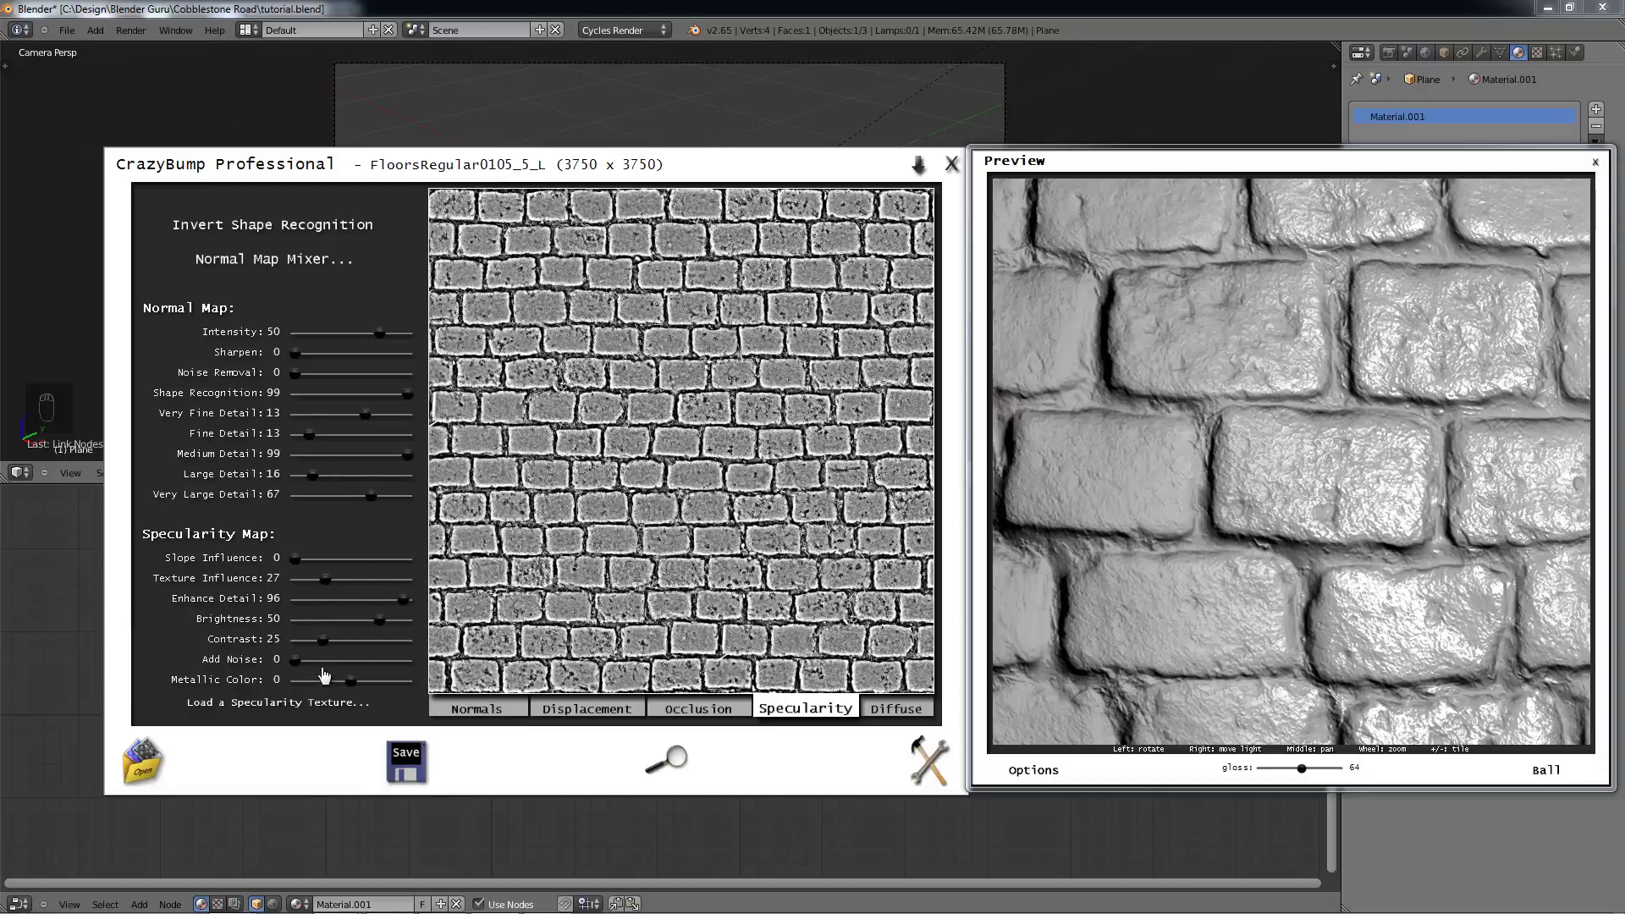
mouse_move(352, 580)
mouse_down()
mouse_move(328, 581)
mouse_move(325, 562)
mouse_up()
click(336, 560)
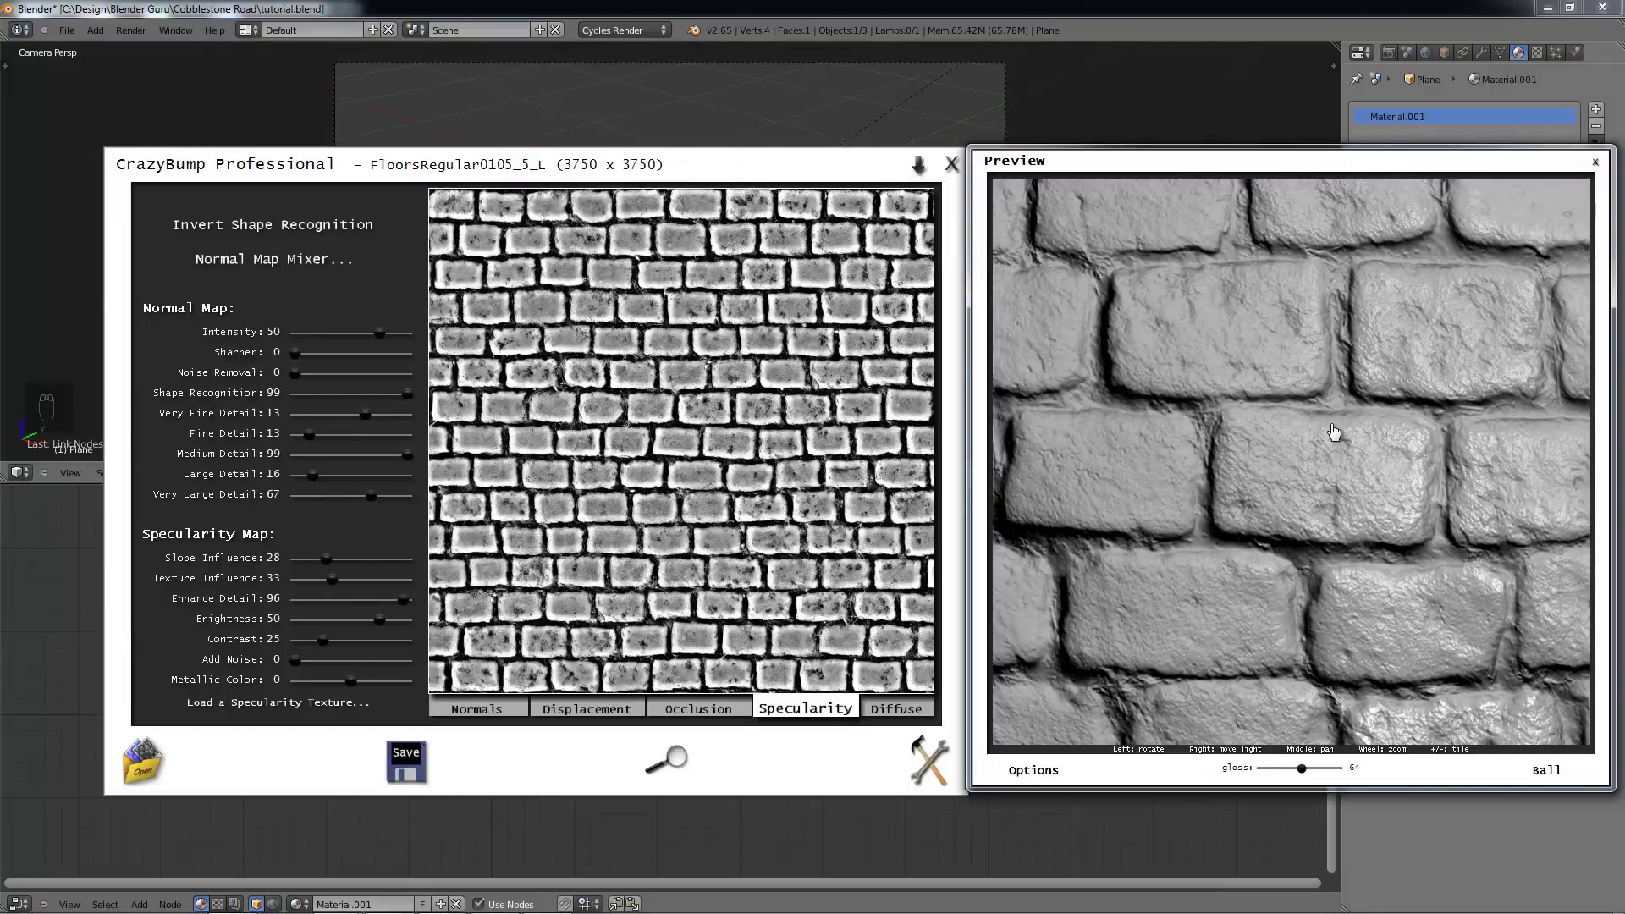
click(353, 661)
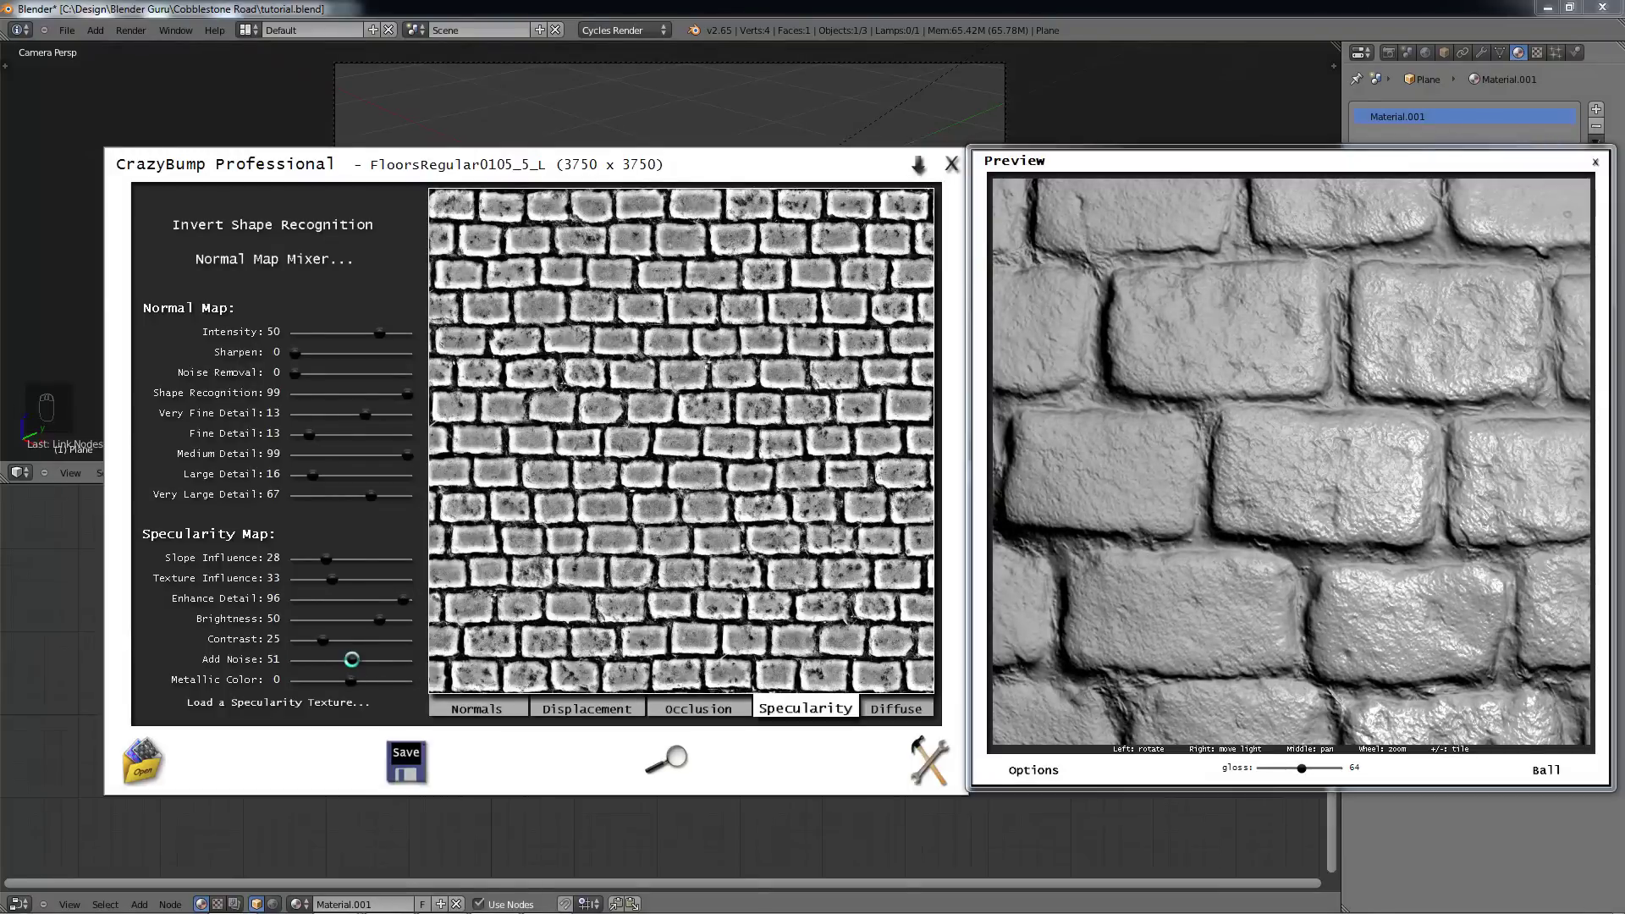
drag(354, 662, 324, 662)
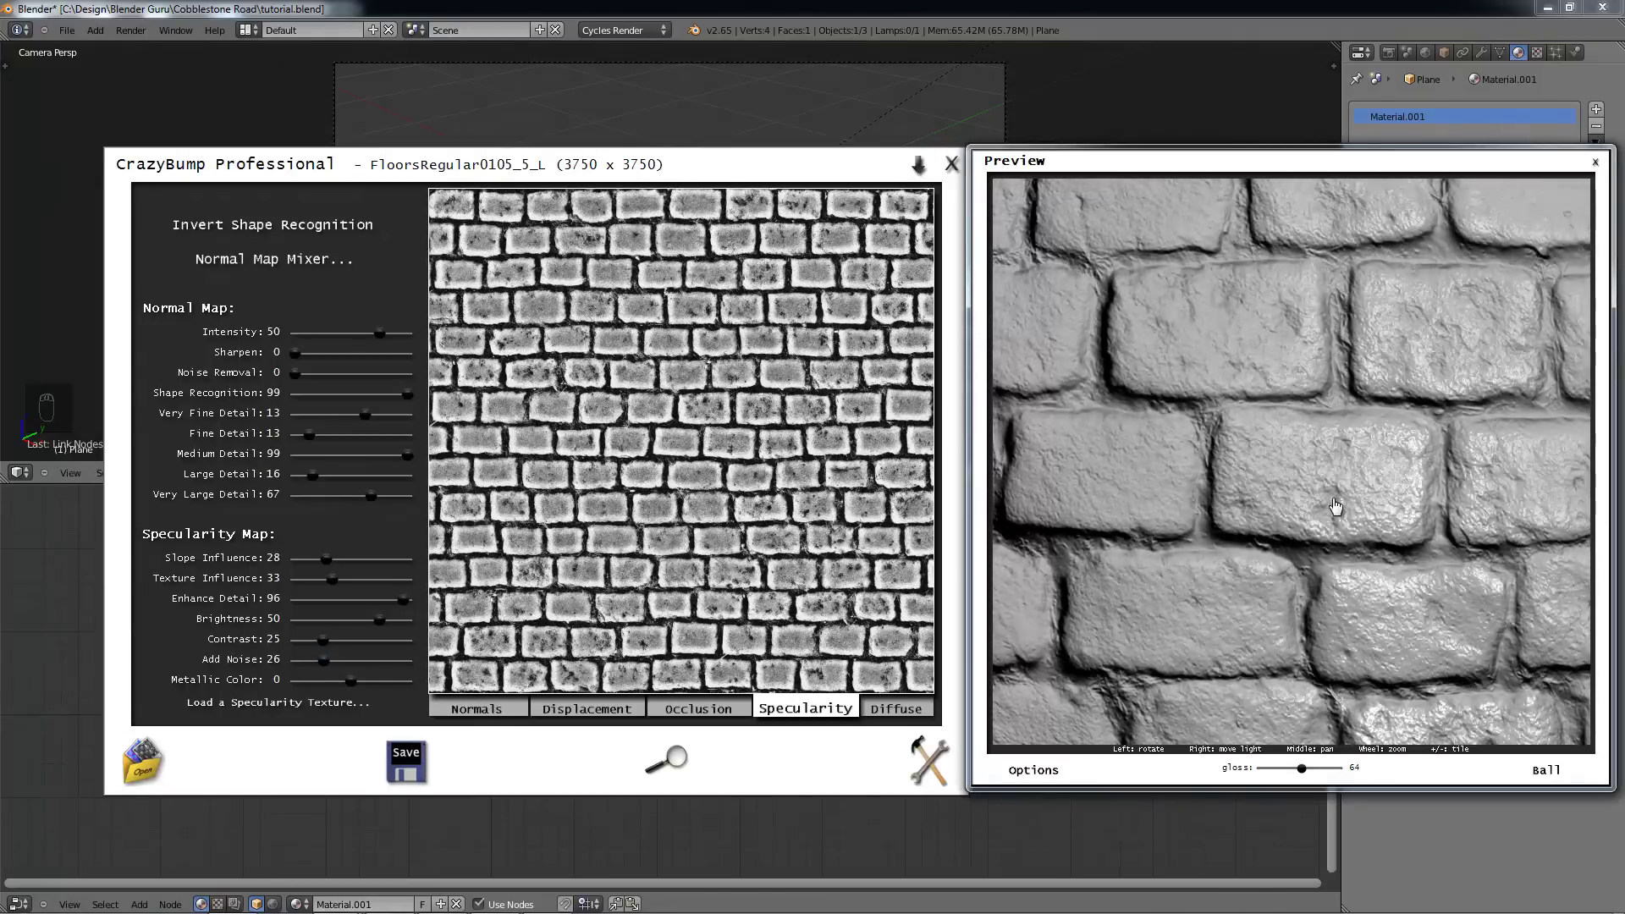
scroll(1333, 527, down, 10)
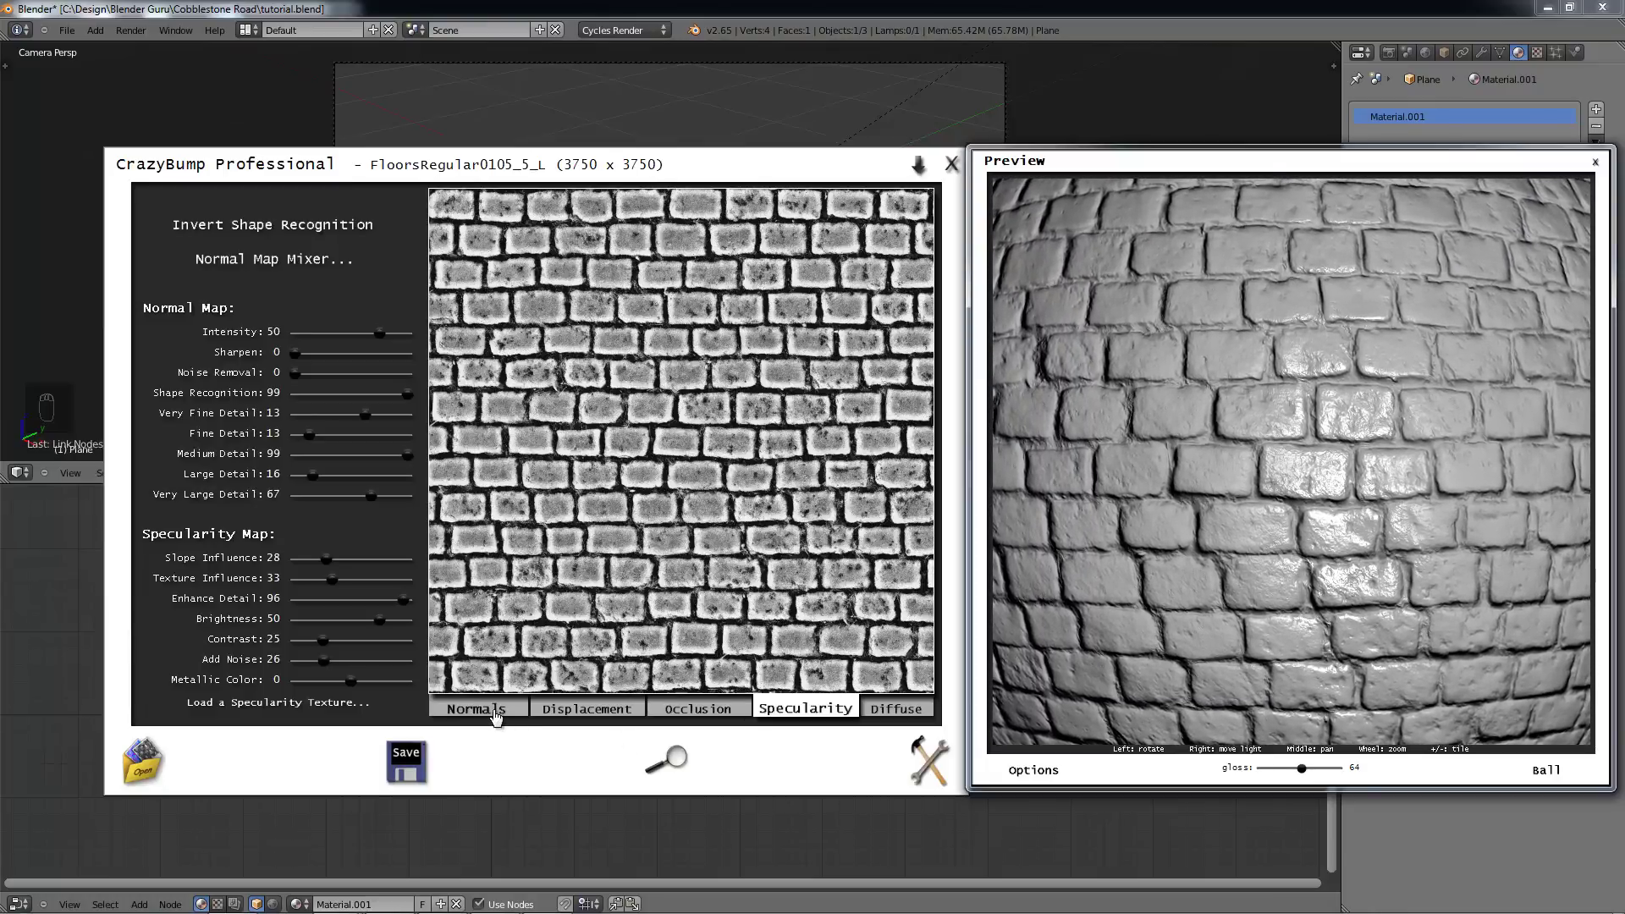
Step: Review the normal, displacement, occlusion and specularity maps one after another, returning to the displacement map
click(478, 709)
click(552, 711)
click(684, 711)
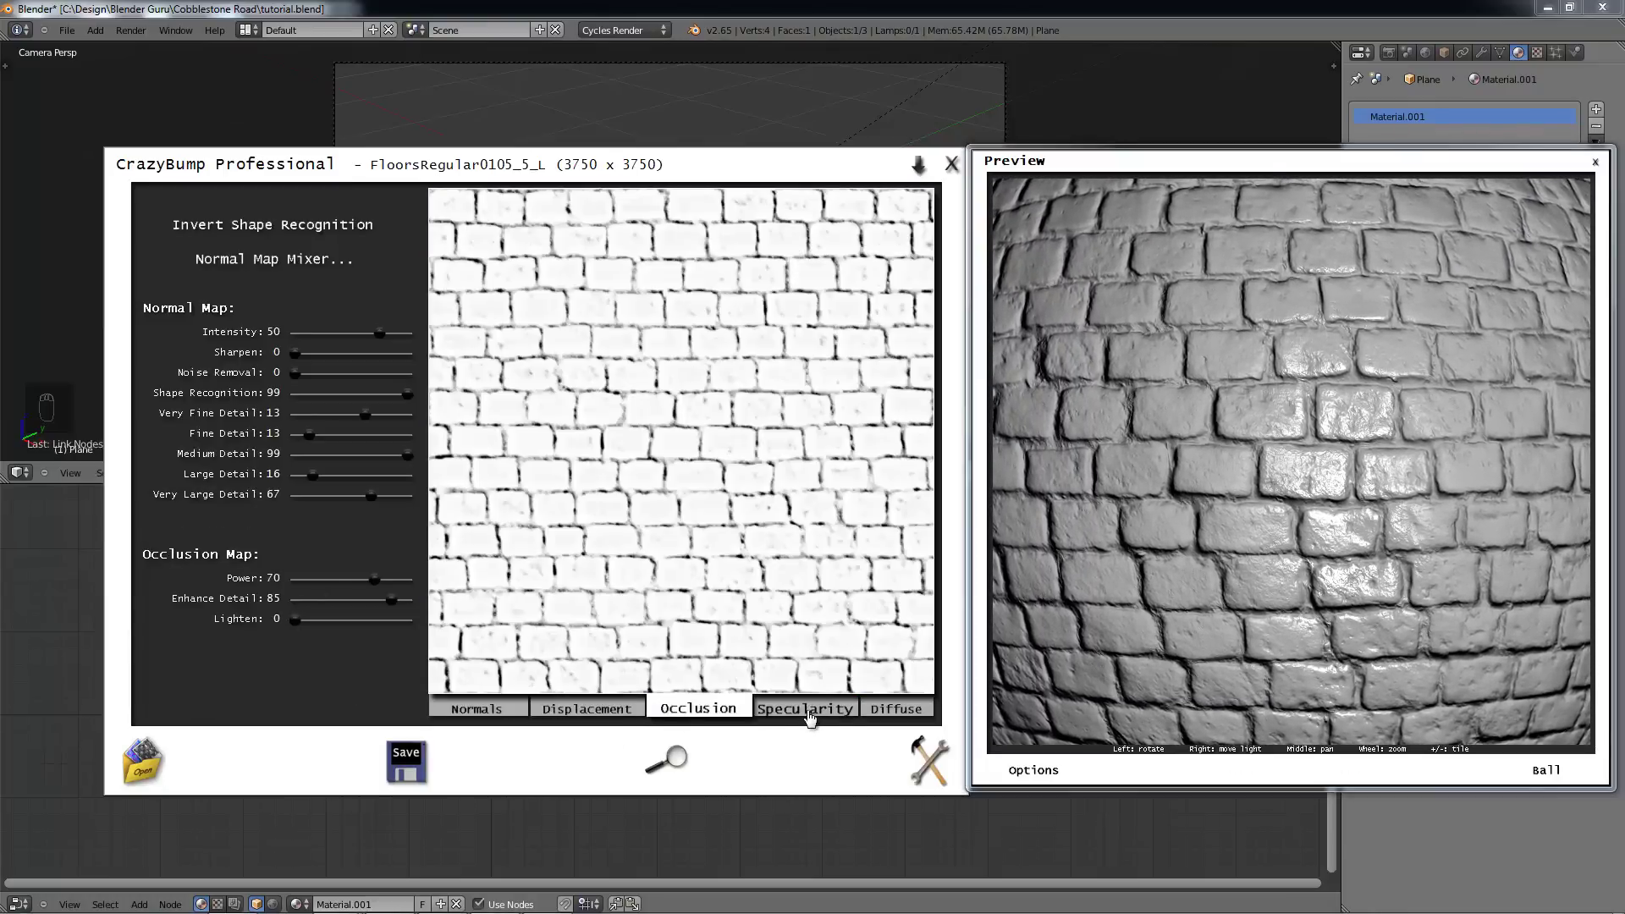
click(811, 711)
click(478, 709)
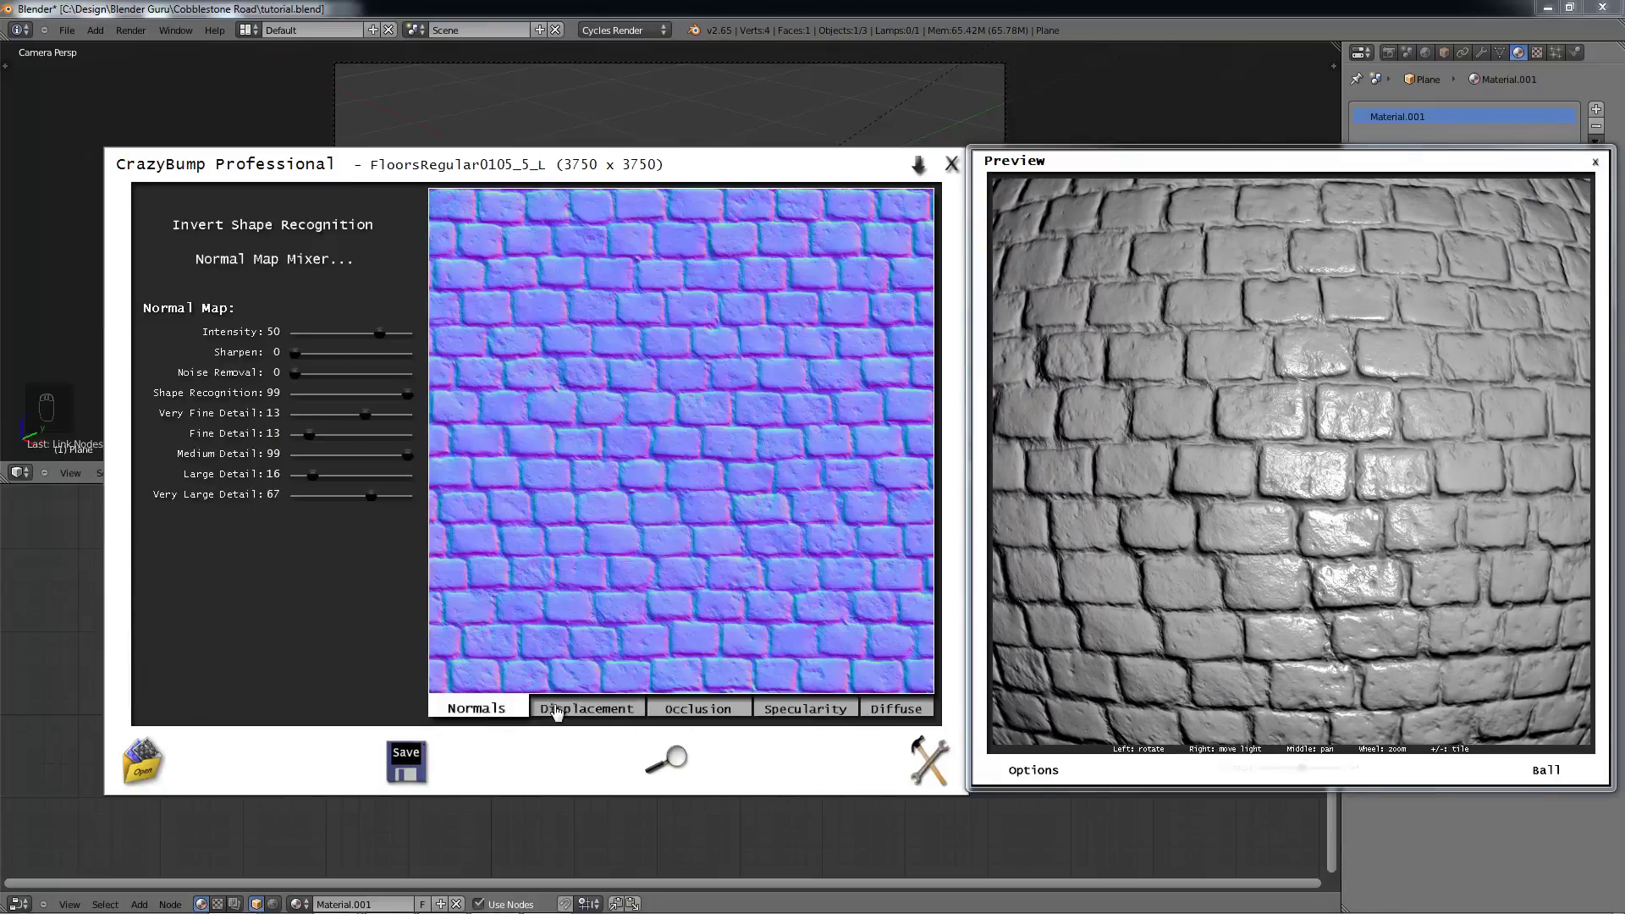
click(561, 709)
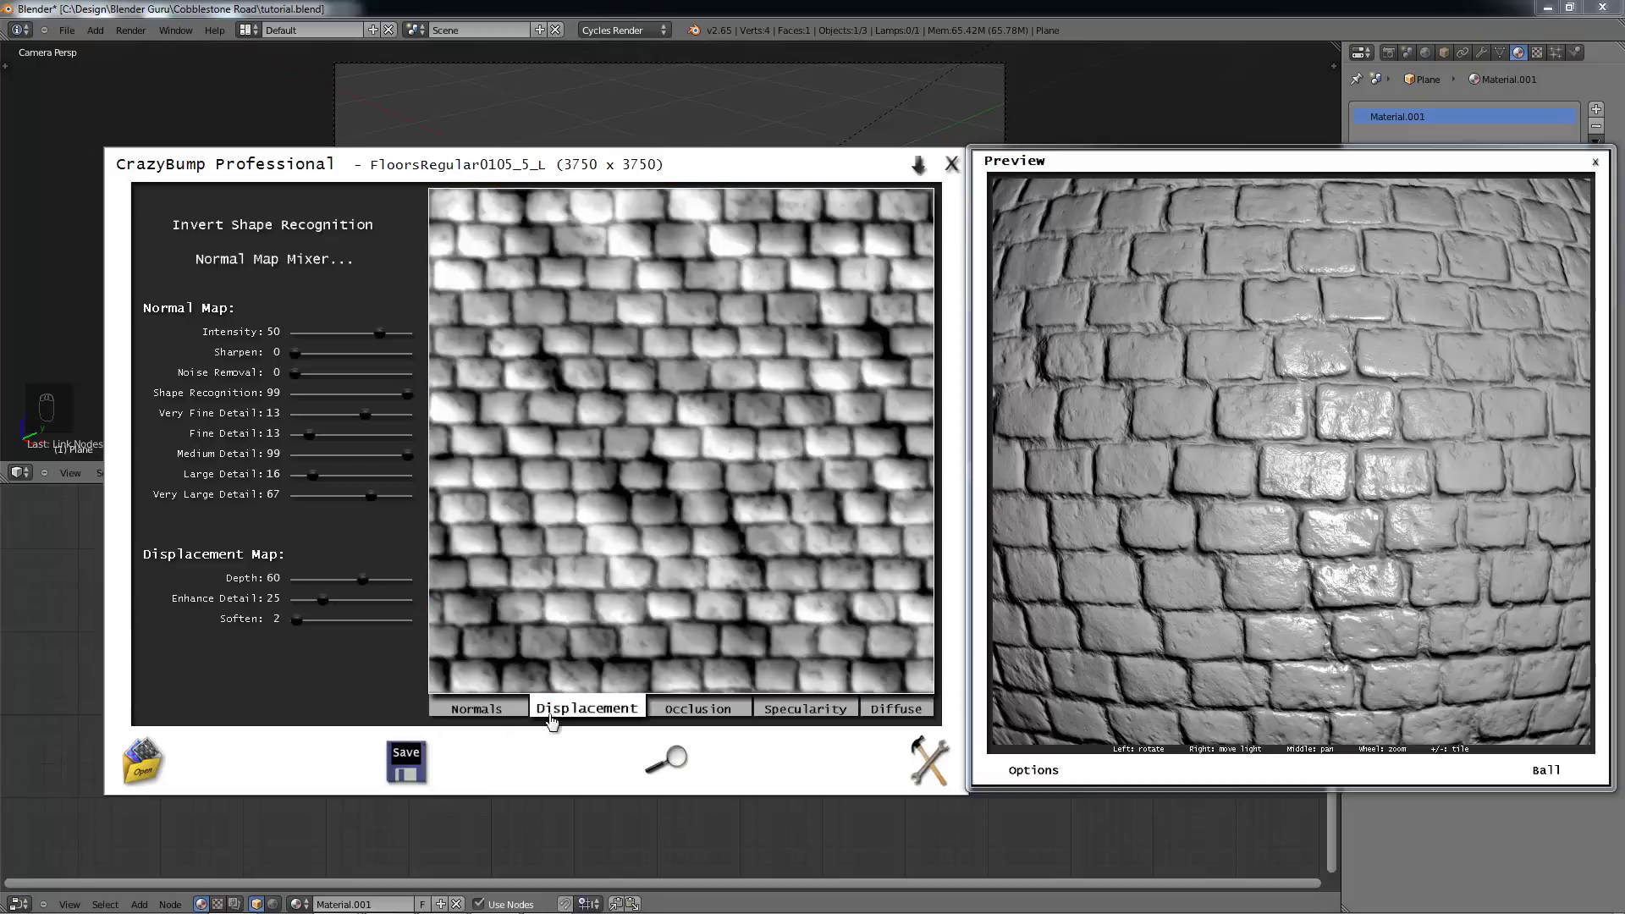
Step: Show the normal map and look over the options for saving it or all textures
click(408, 761)
click(477, 709)
click(413, 761)
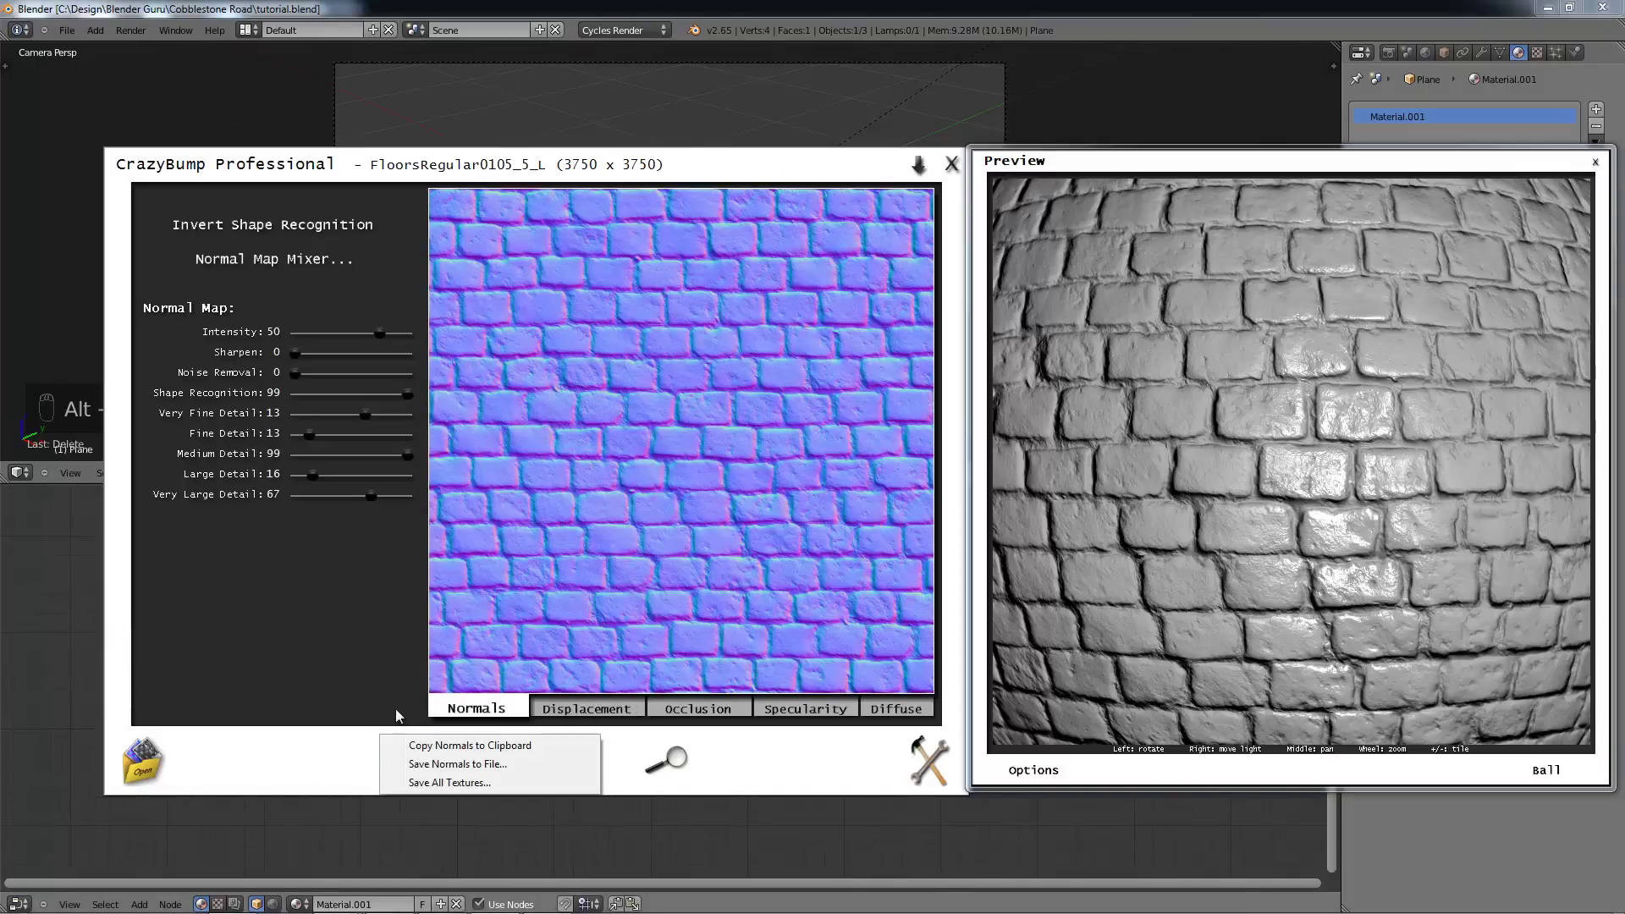
click(402, 757)
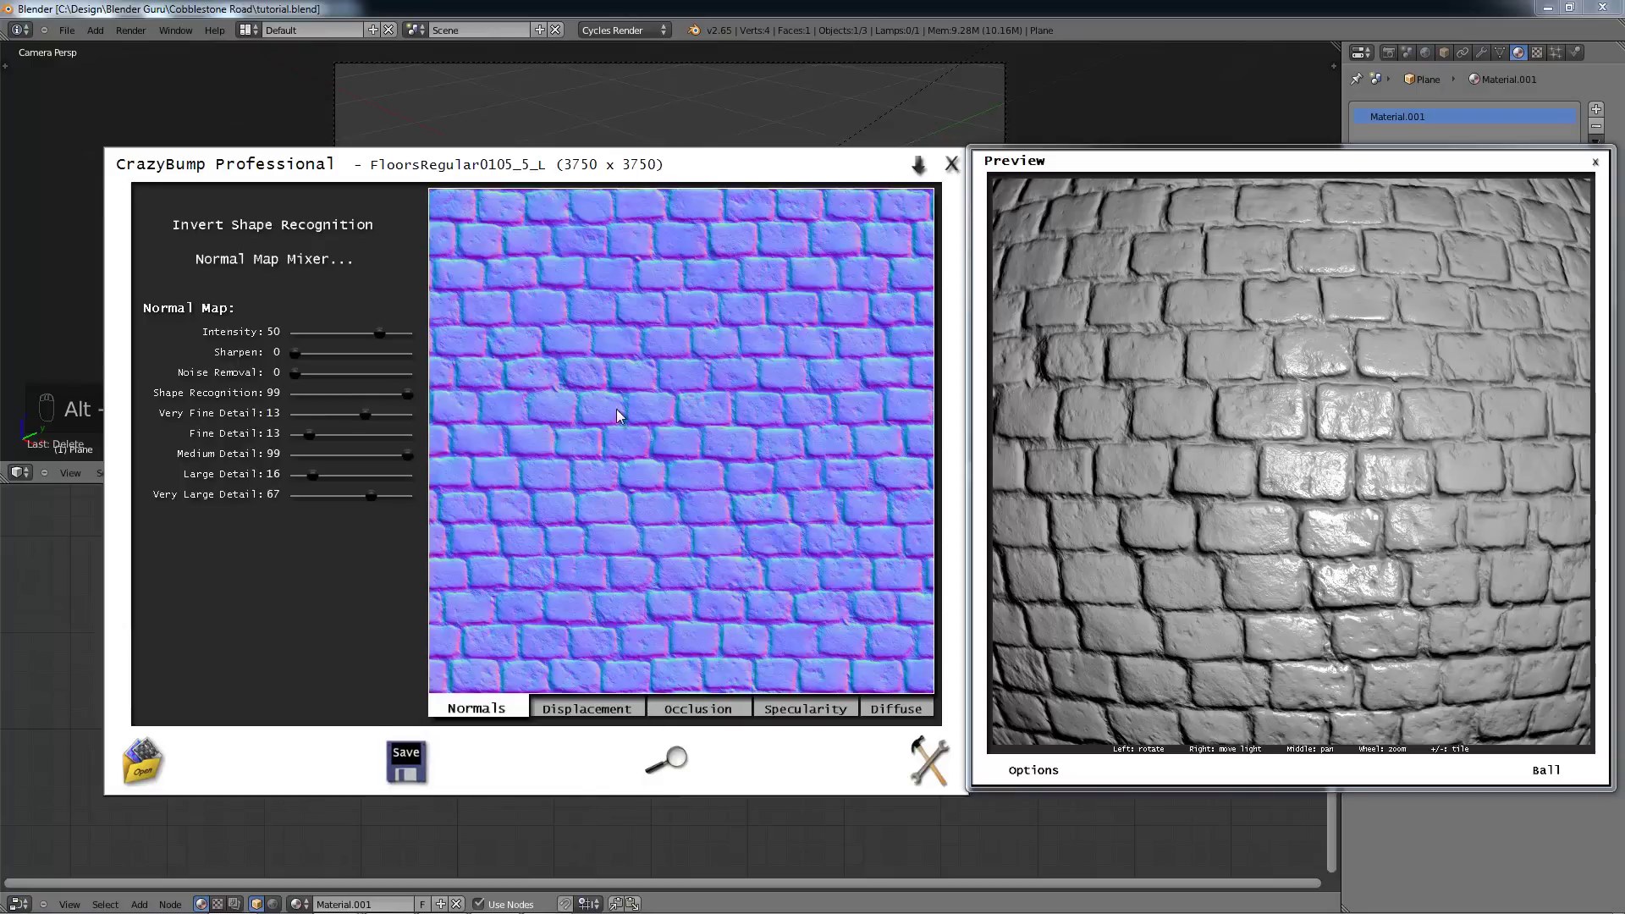
Step: Check the normal map axis settings in the preferences, toggling the y-axis direction twice before closing them
click(926, 757)
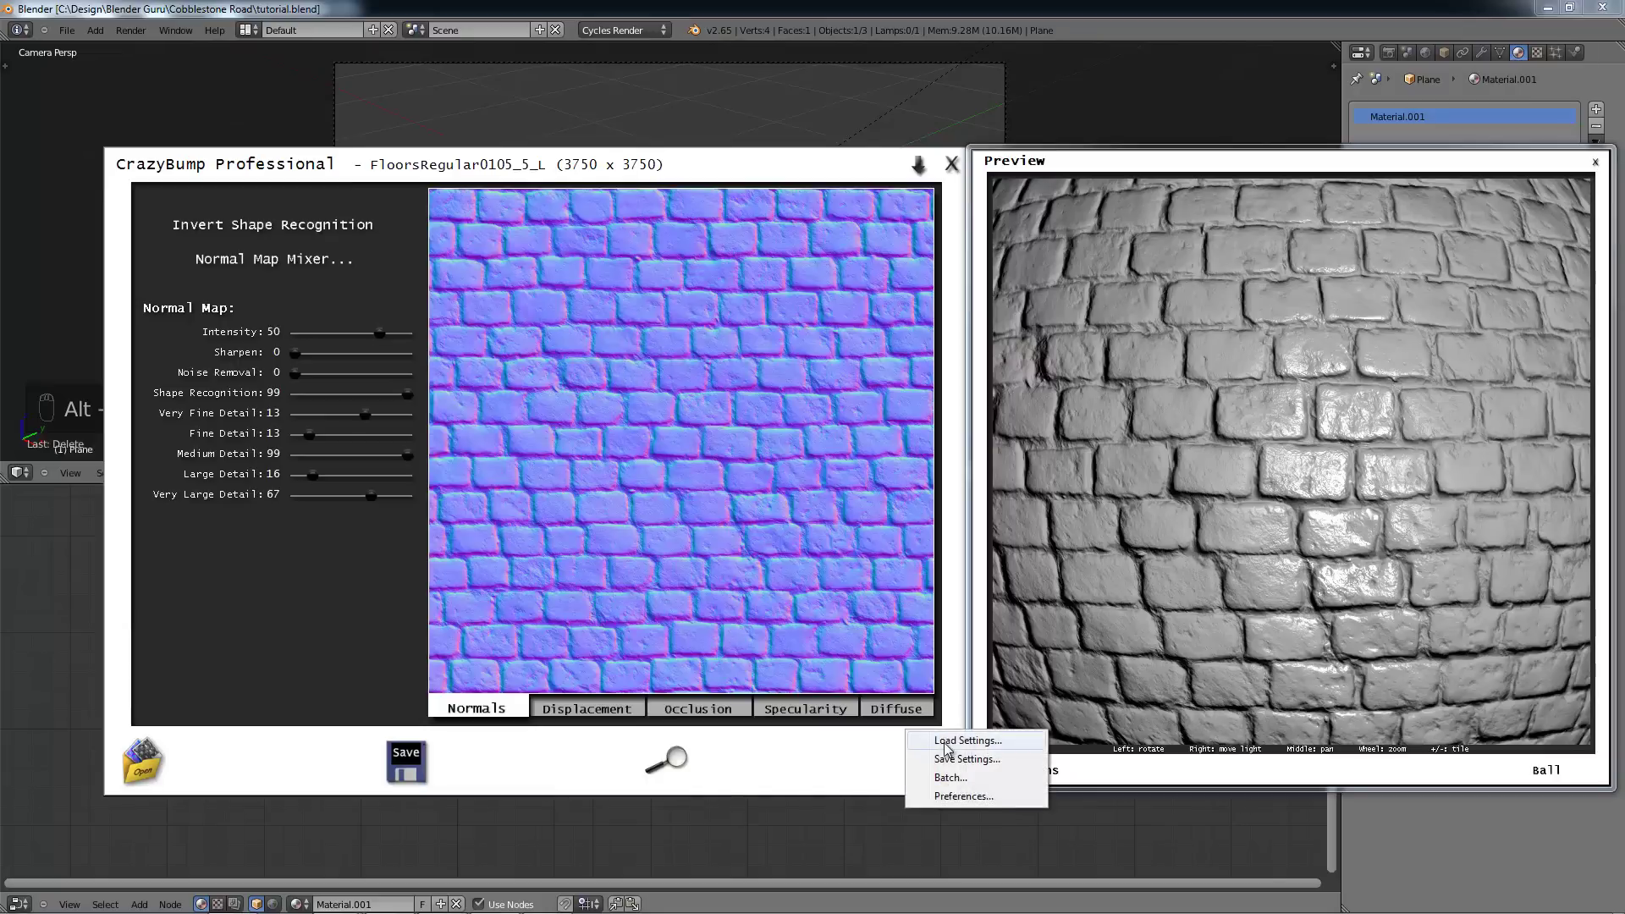
click(965, 797)
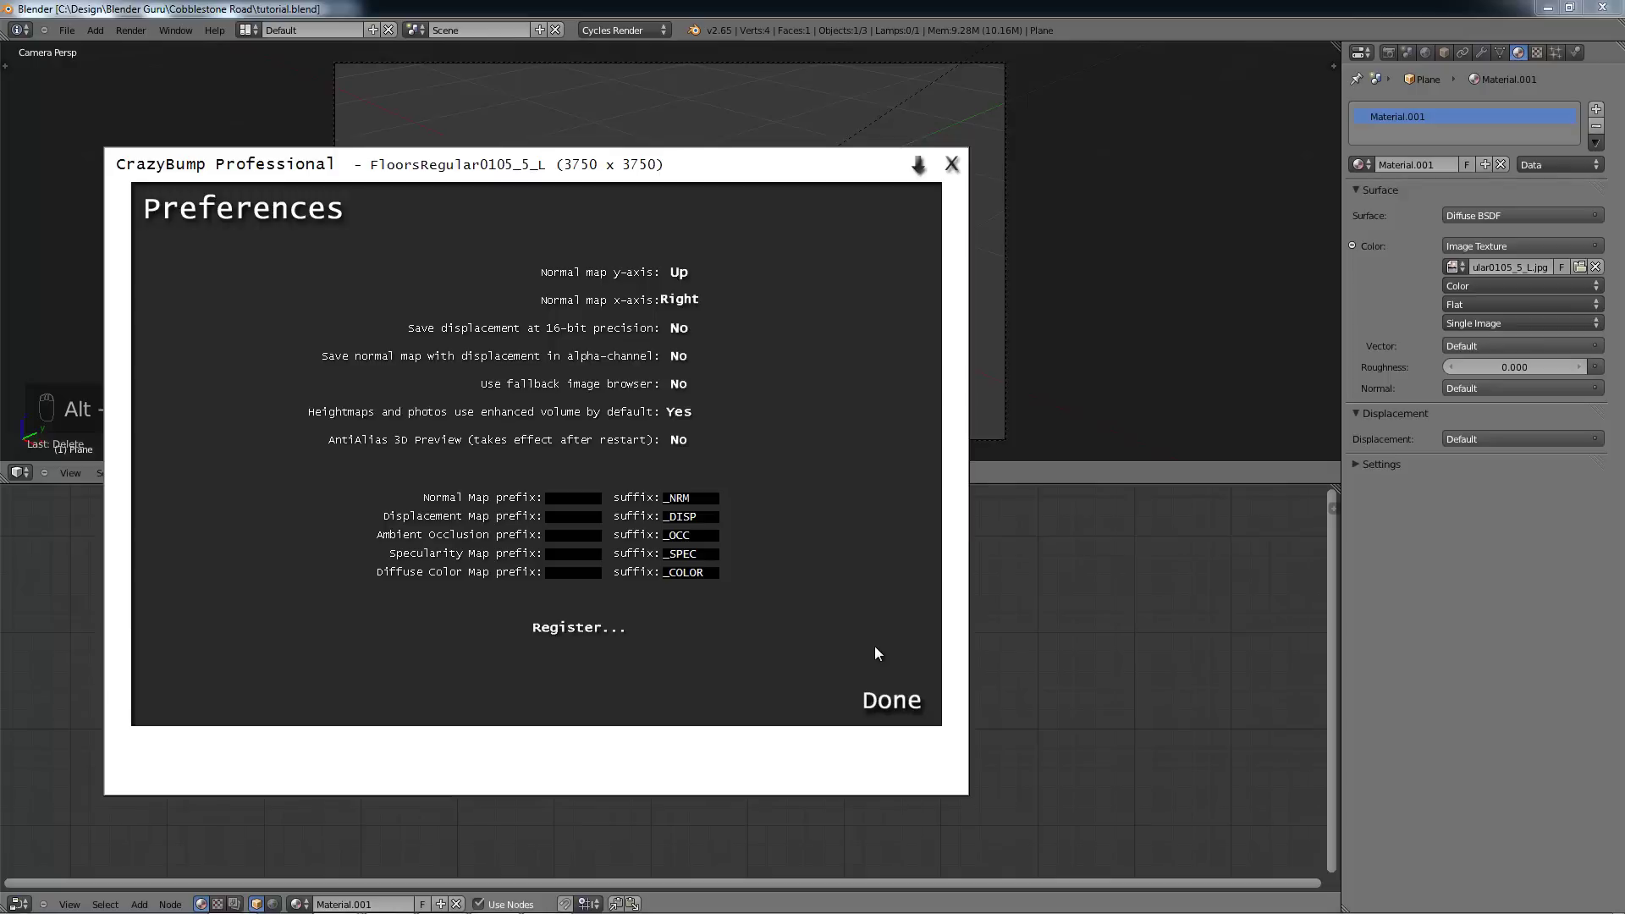
click(665, 275)
click(673, 275)
click(896, 704)
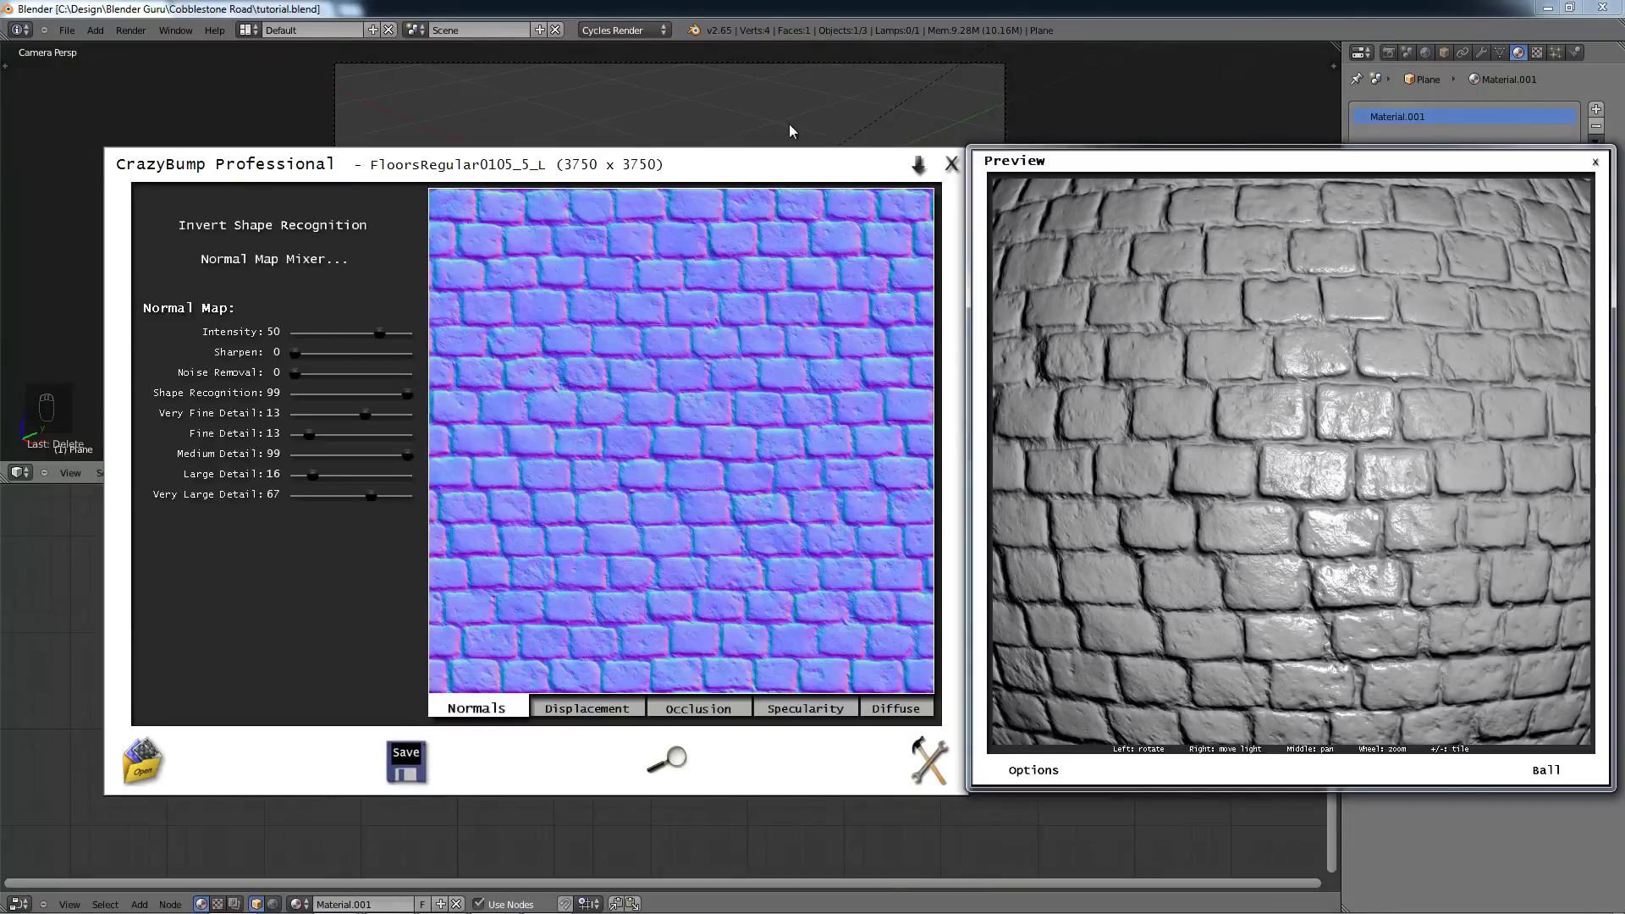
Step: Start saving all textures and create a folder named Tutorial4 inside the Textures folder as their destination
click(406, 762)
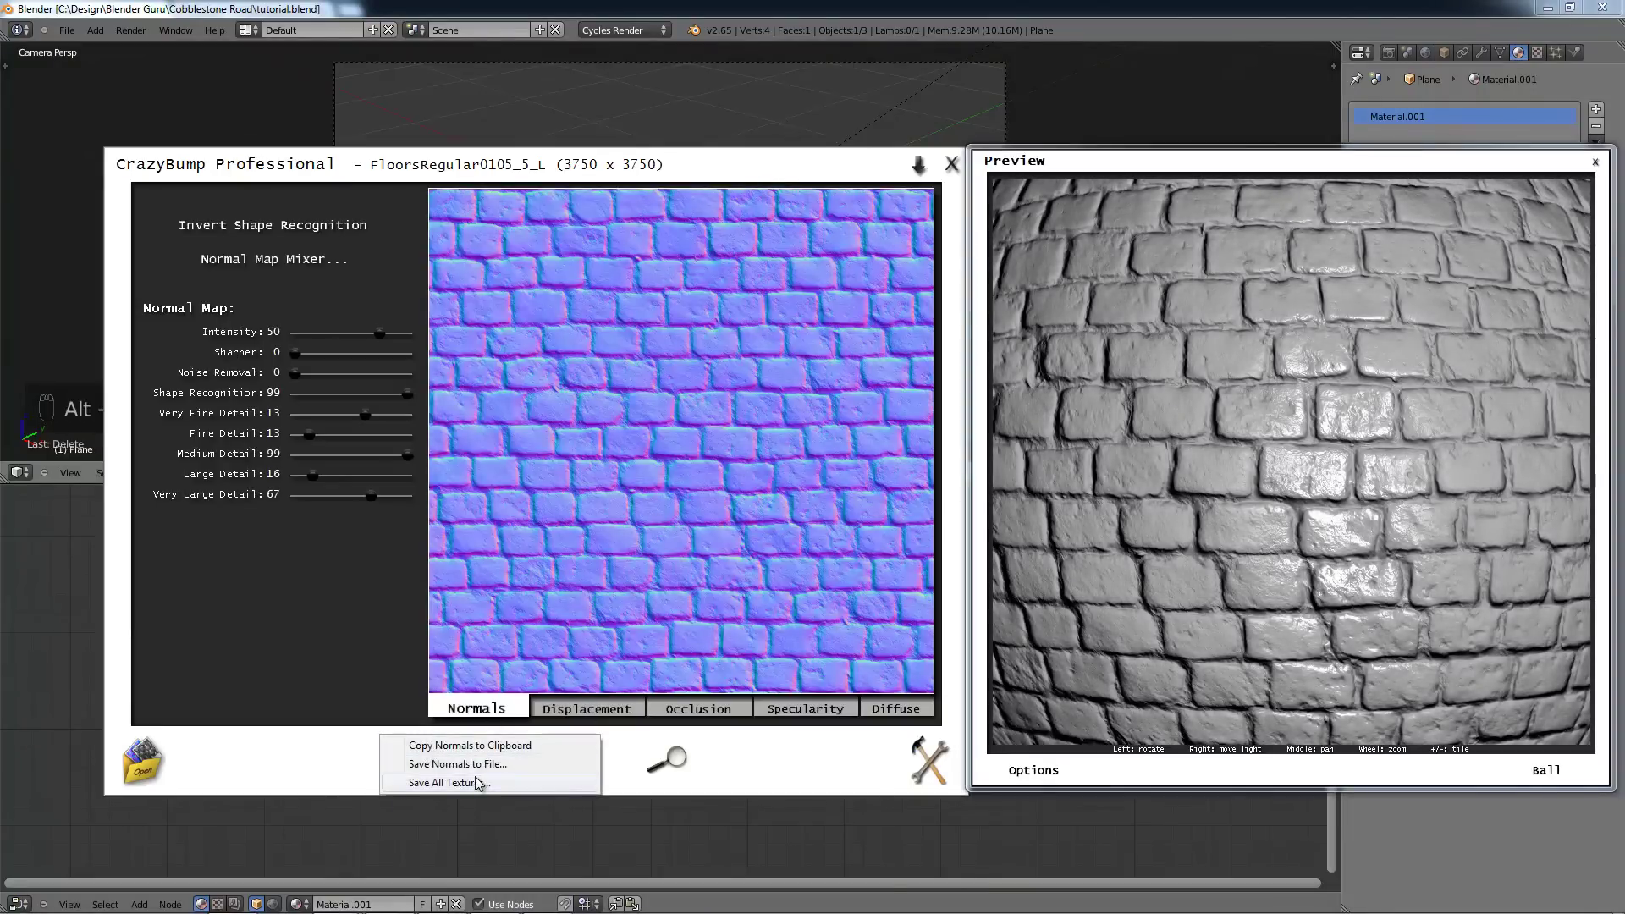
click(479, 783)
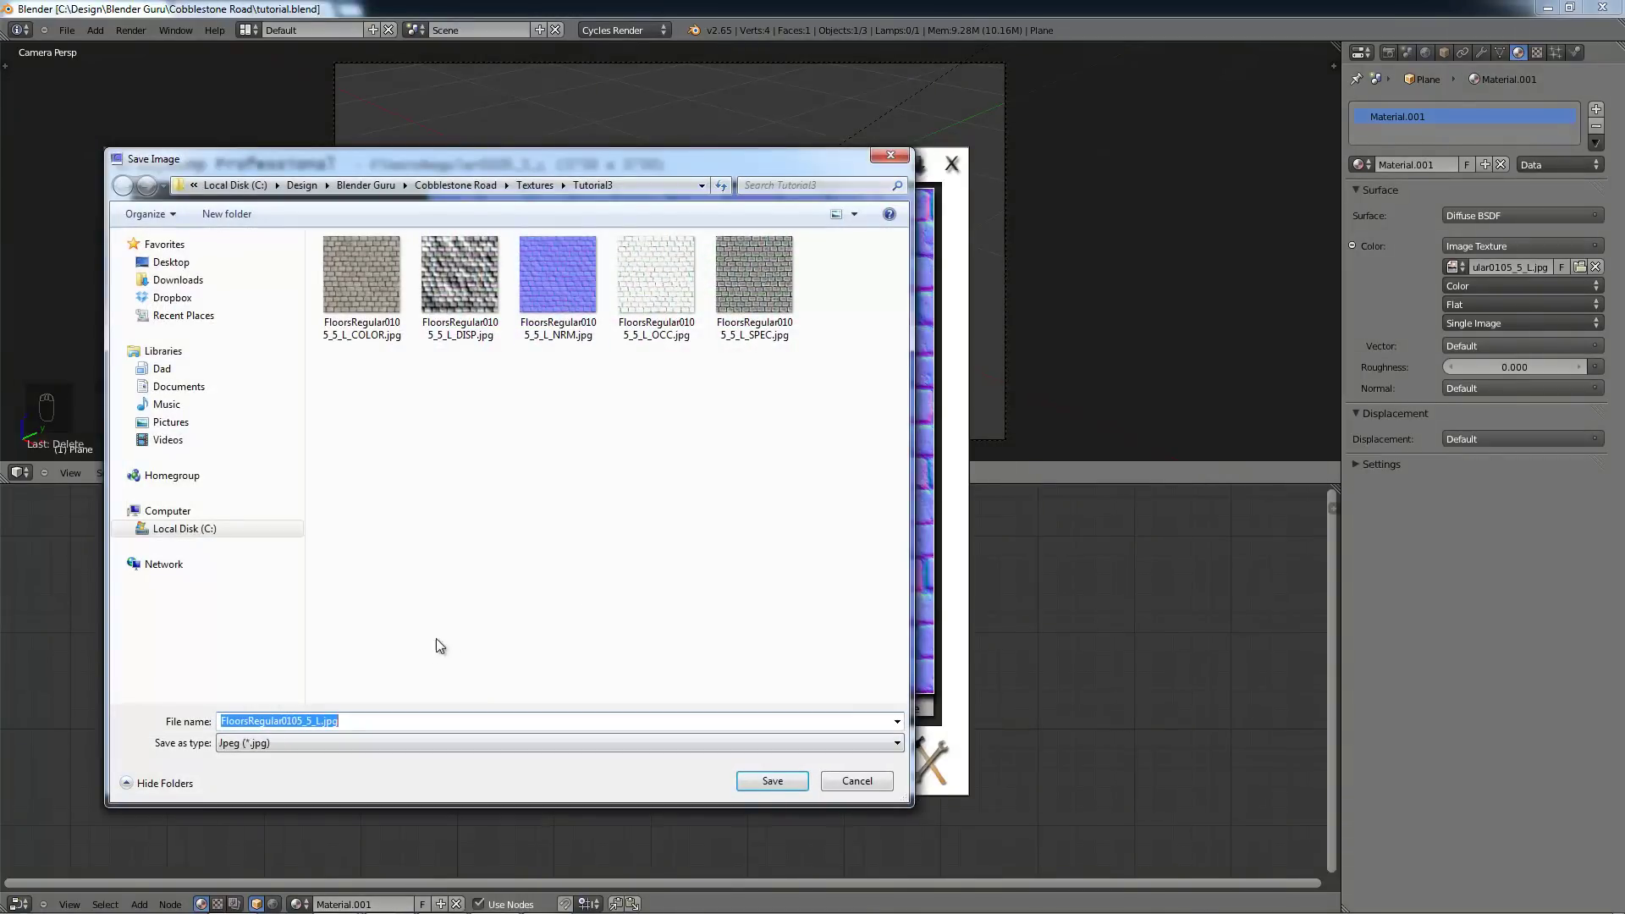
key(alt+Up)
key(ctrl+shift+n)
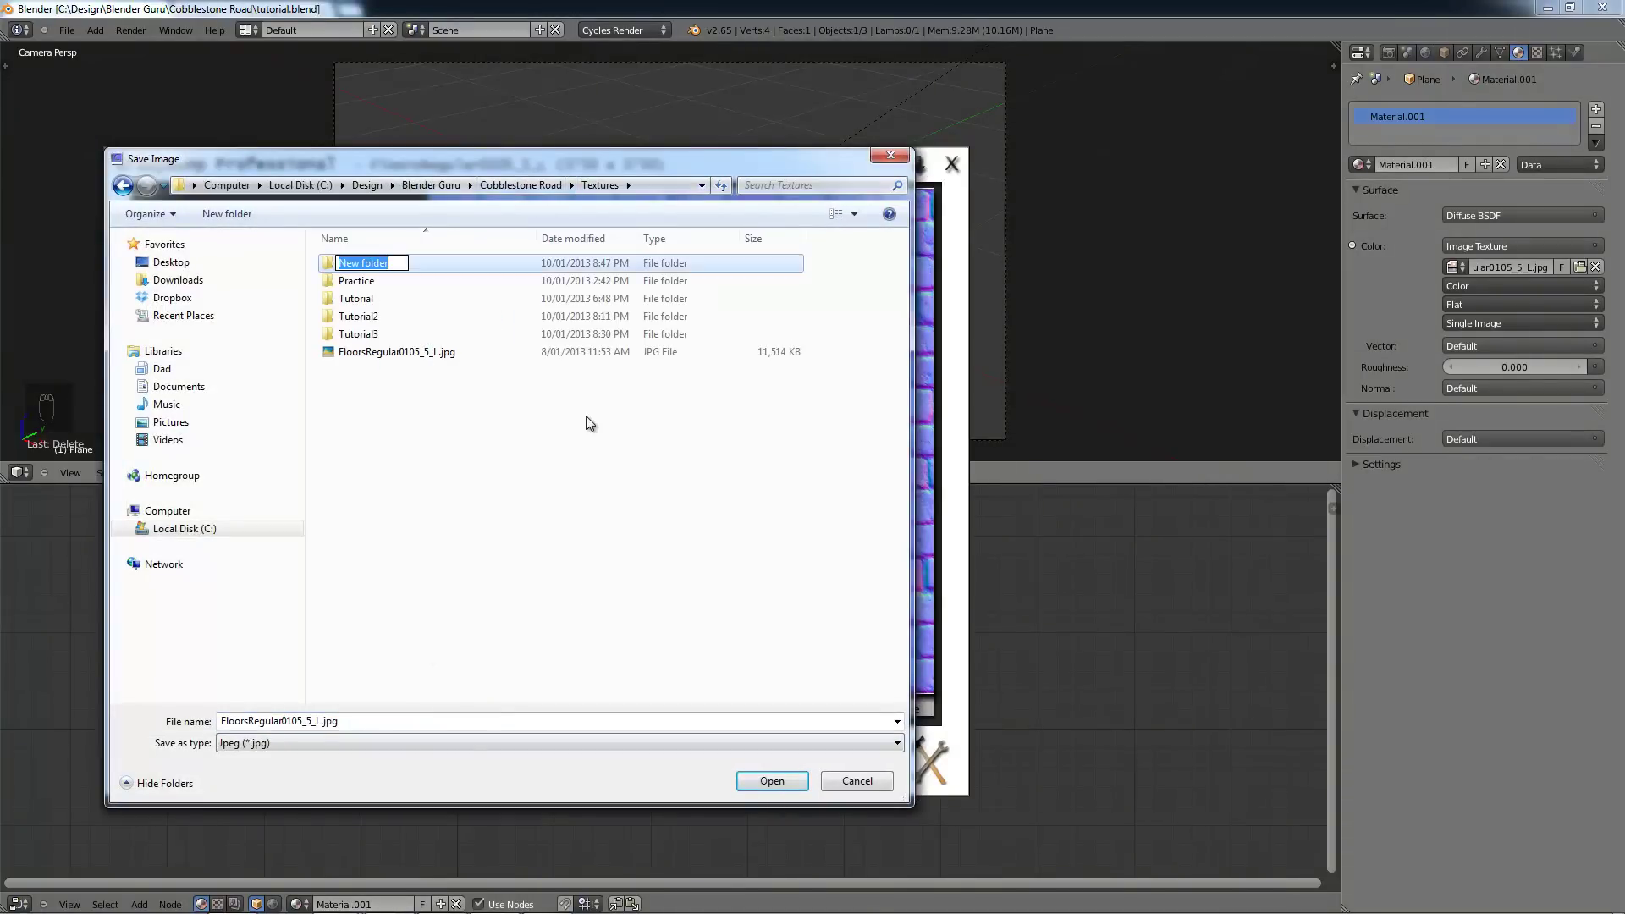
text(Tutorial4)
key(Return)
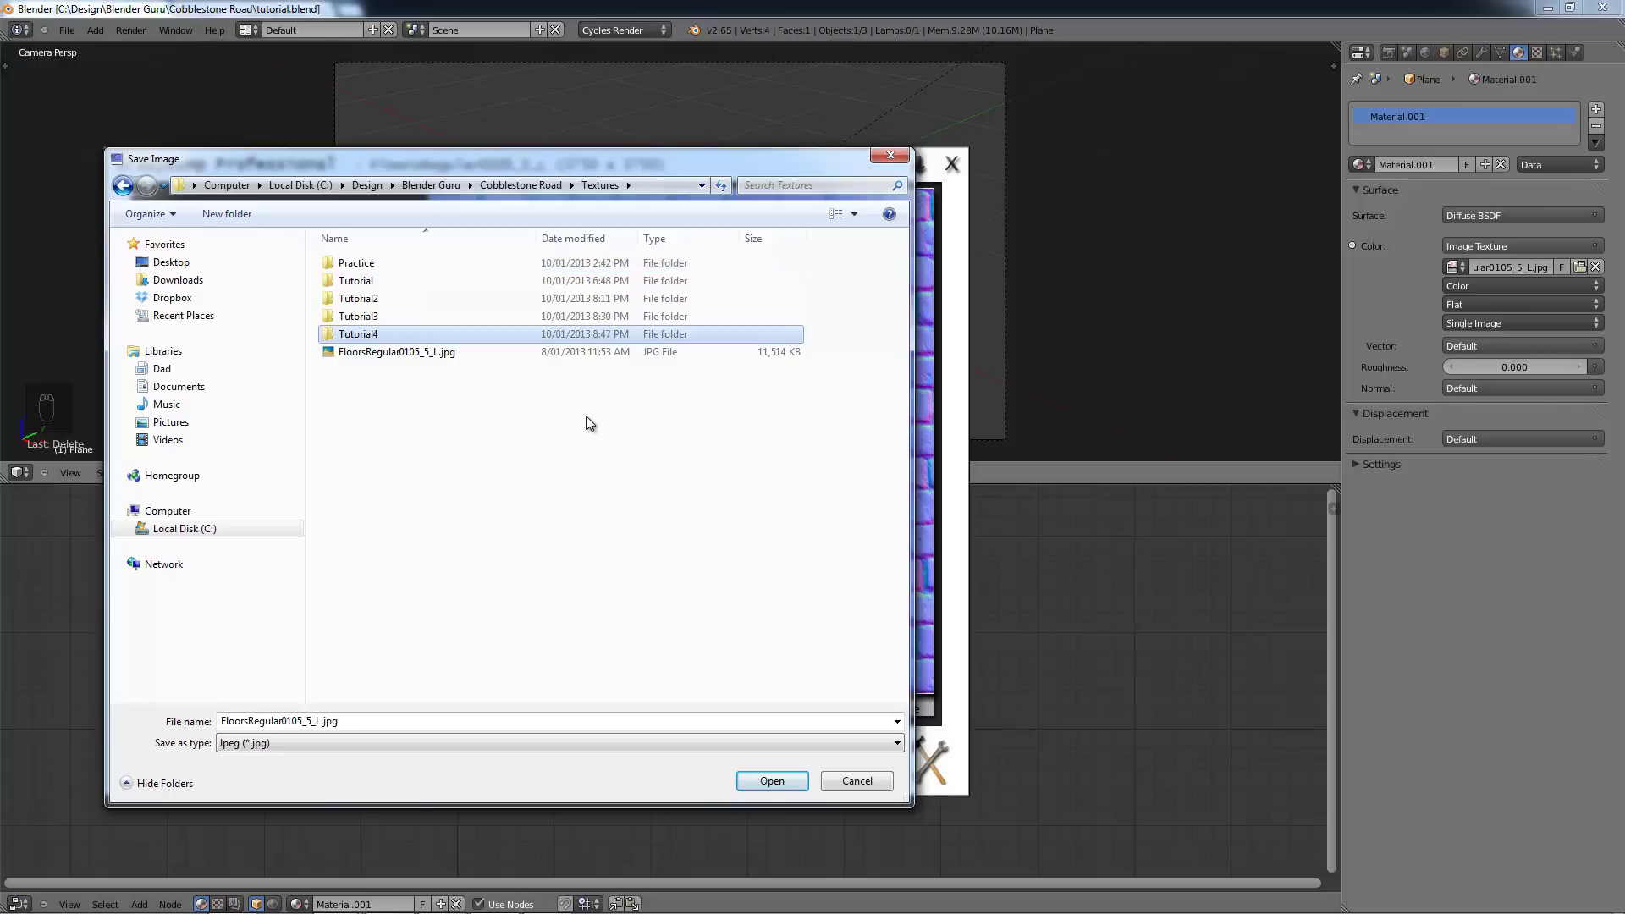
double_click(399, 337)
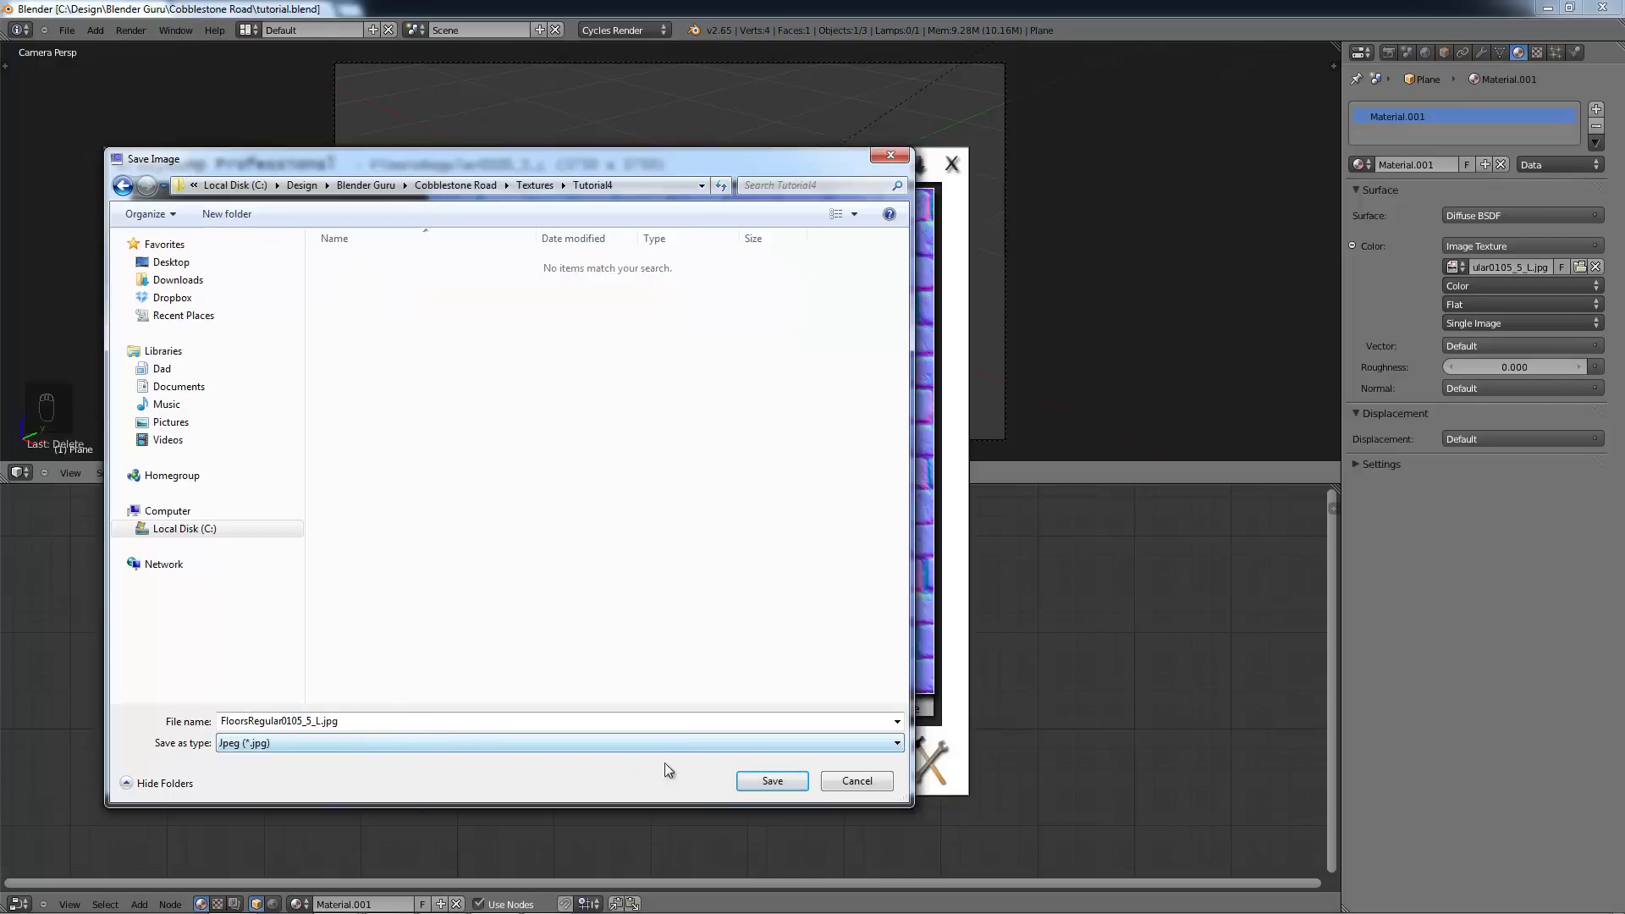
Step: Save all textures in Jpeg format under the name FloorsRegular0105_5_L.jpg
click(742, 785)
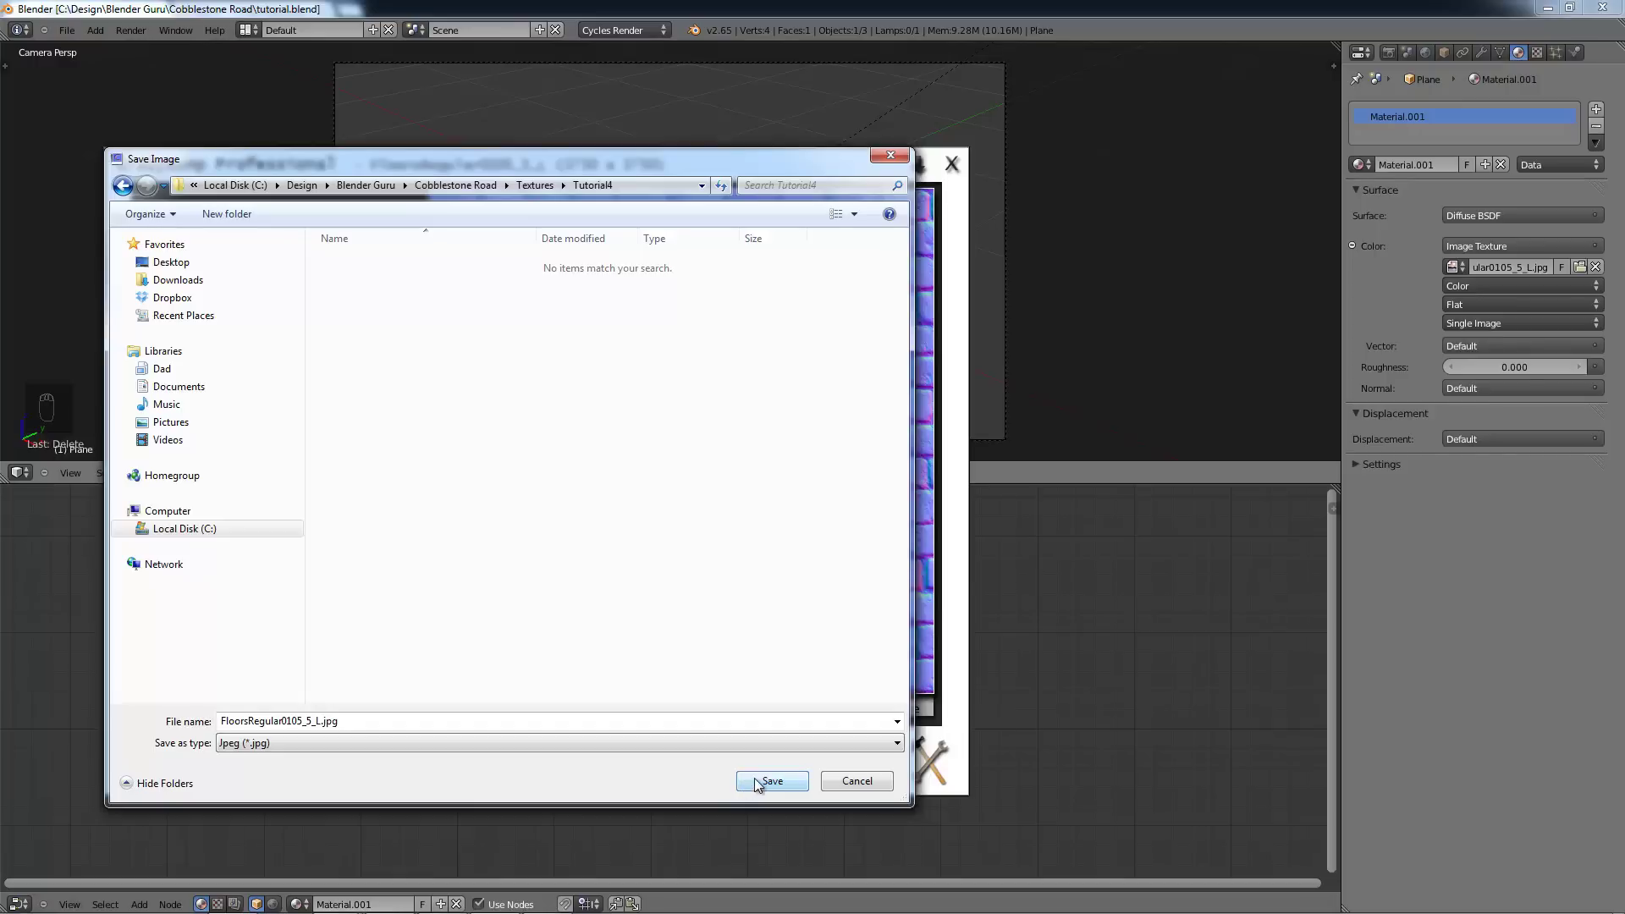
click(312, 745)
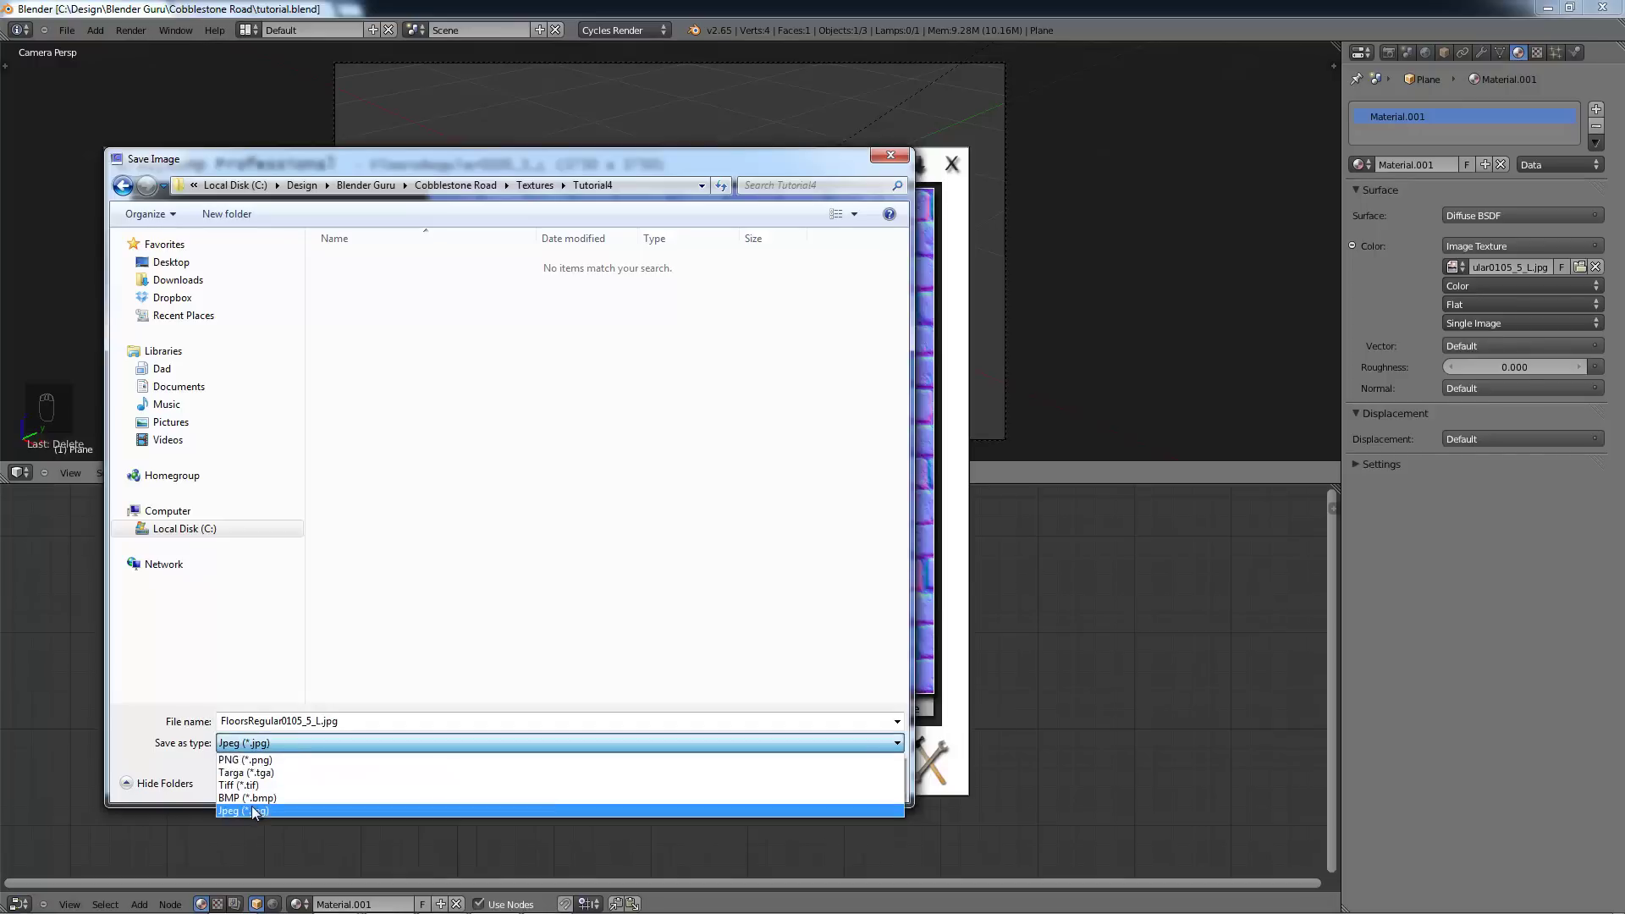
click(255, 811)
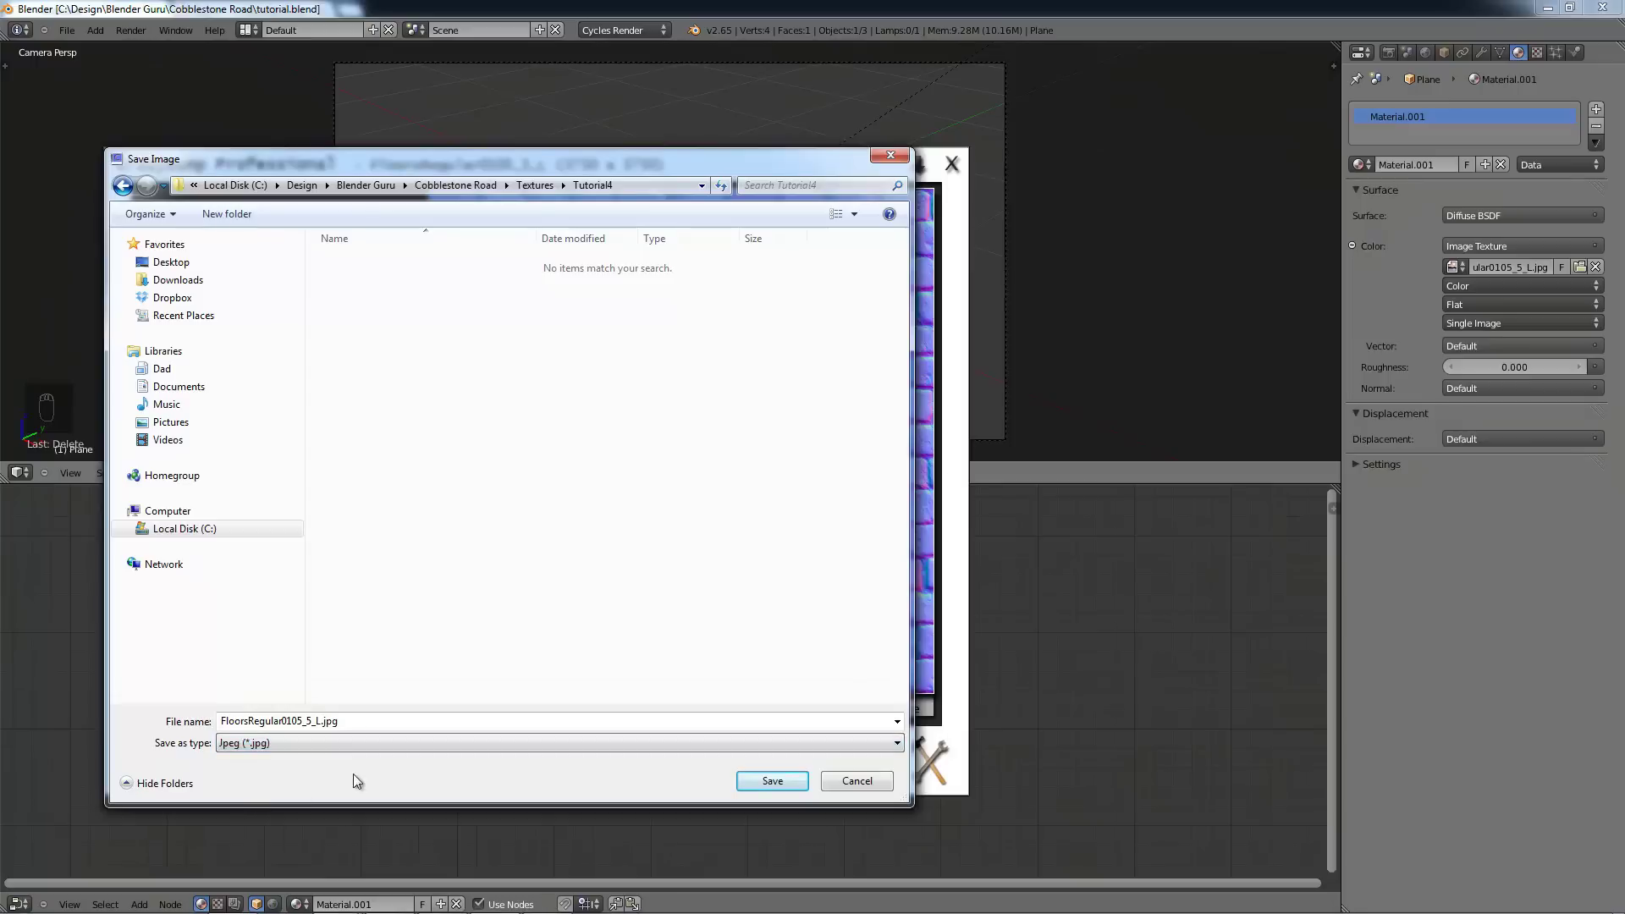
click(764, 784)
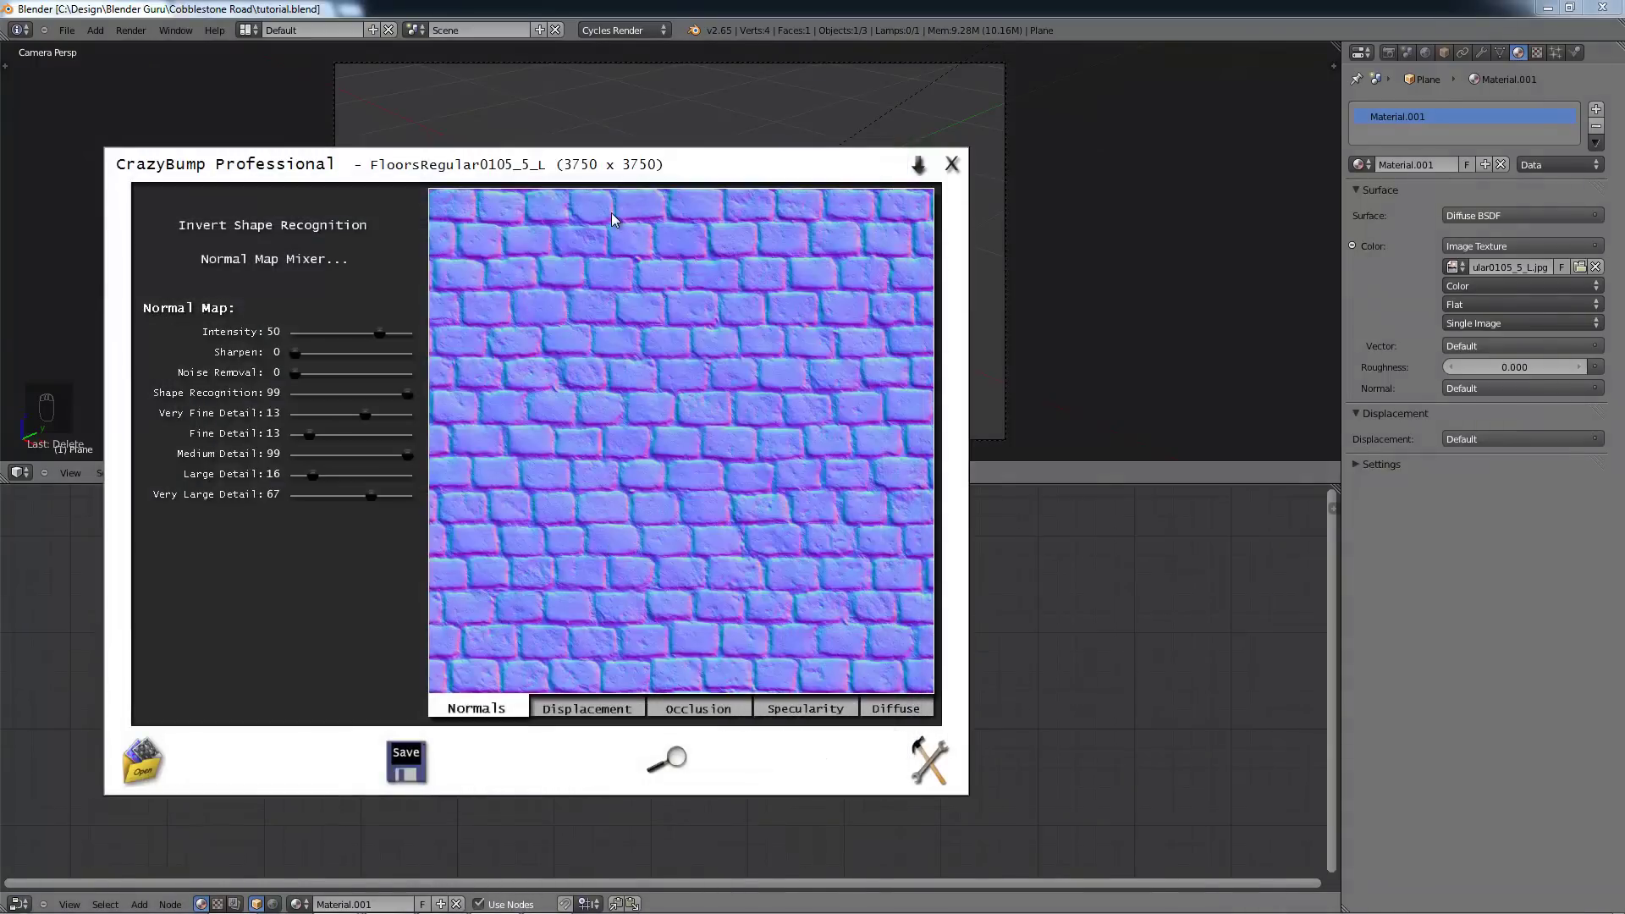
Step: Switch to Windows Explorer, open the Tutorial4 folder and display the saved textures as extra large icons
key(alt+Tab)
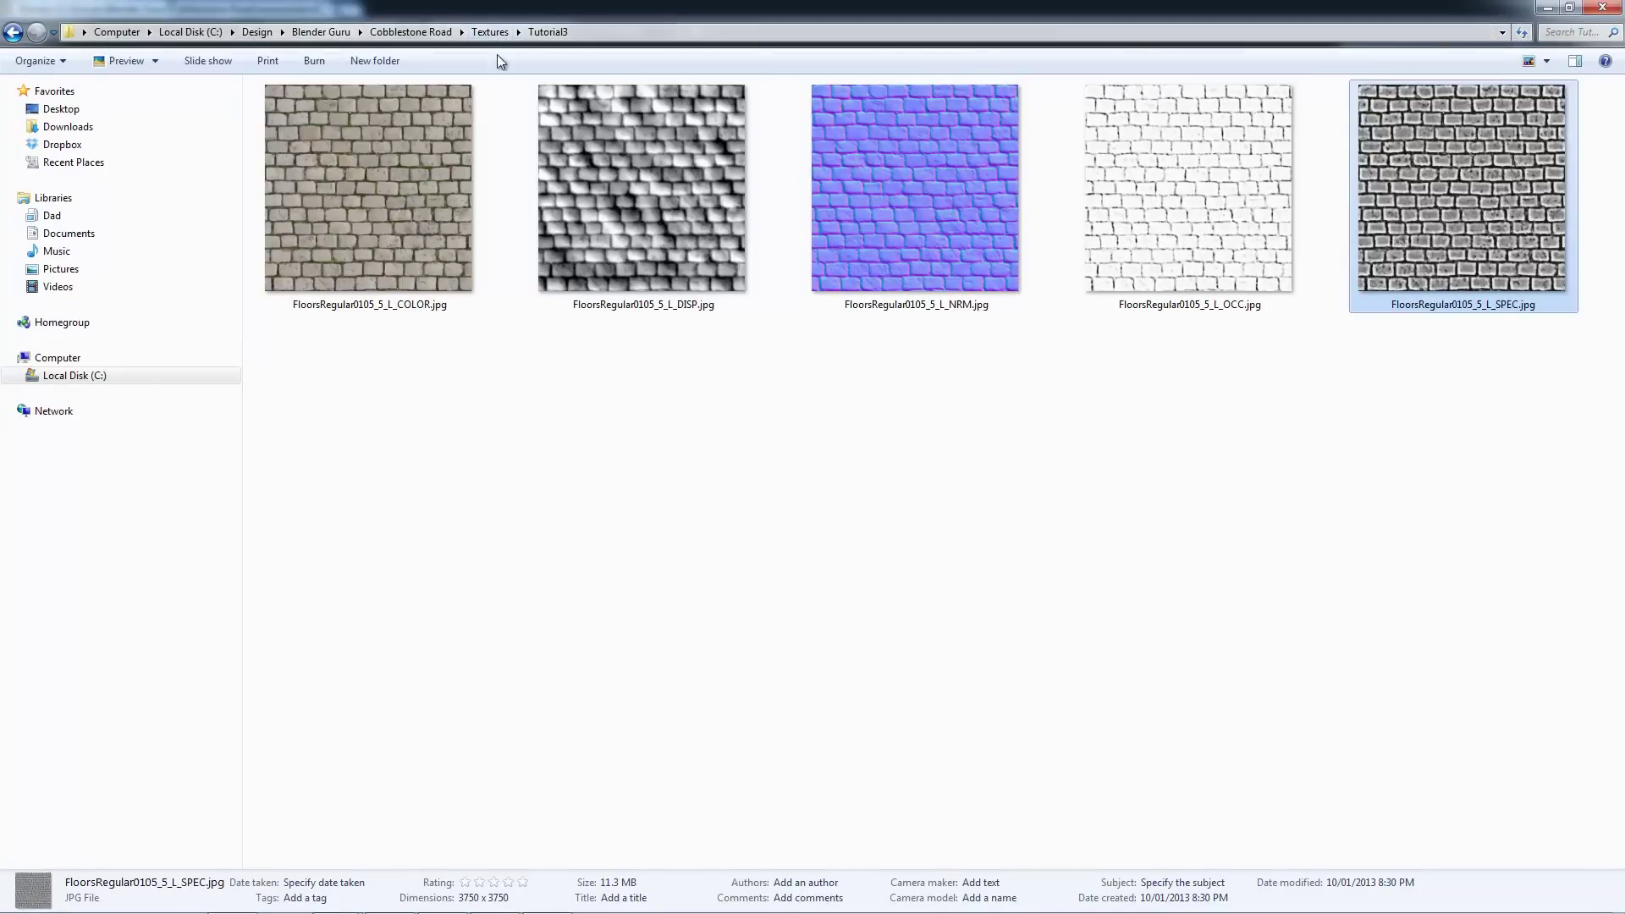
click(490, 31)
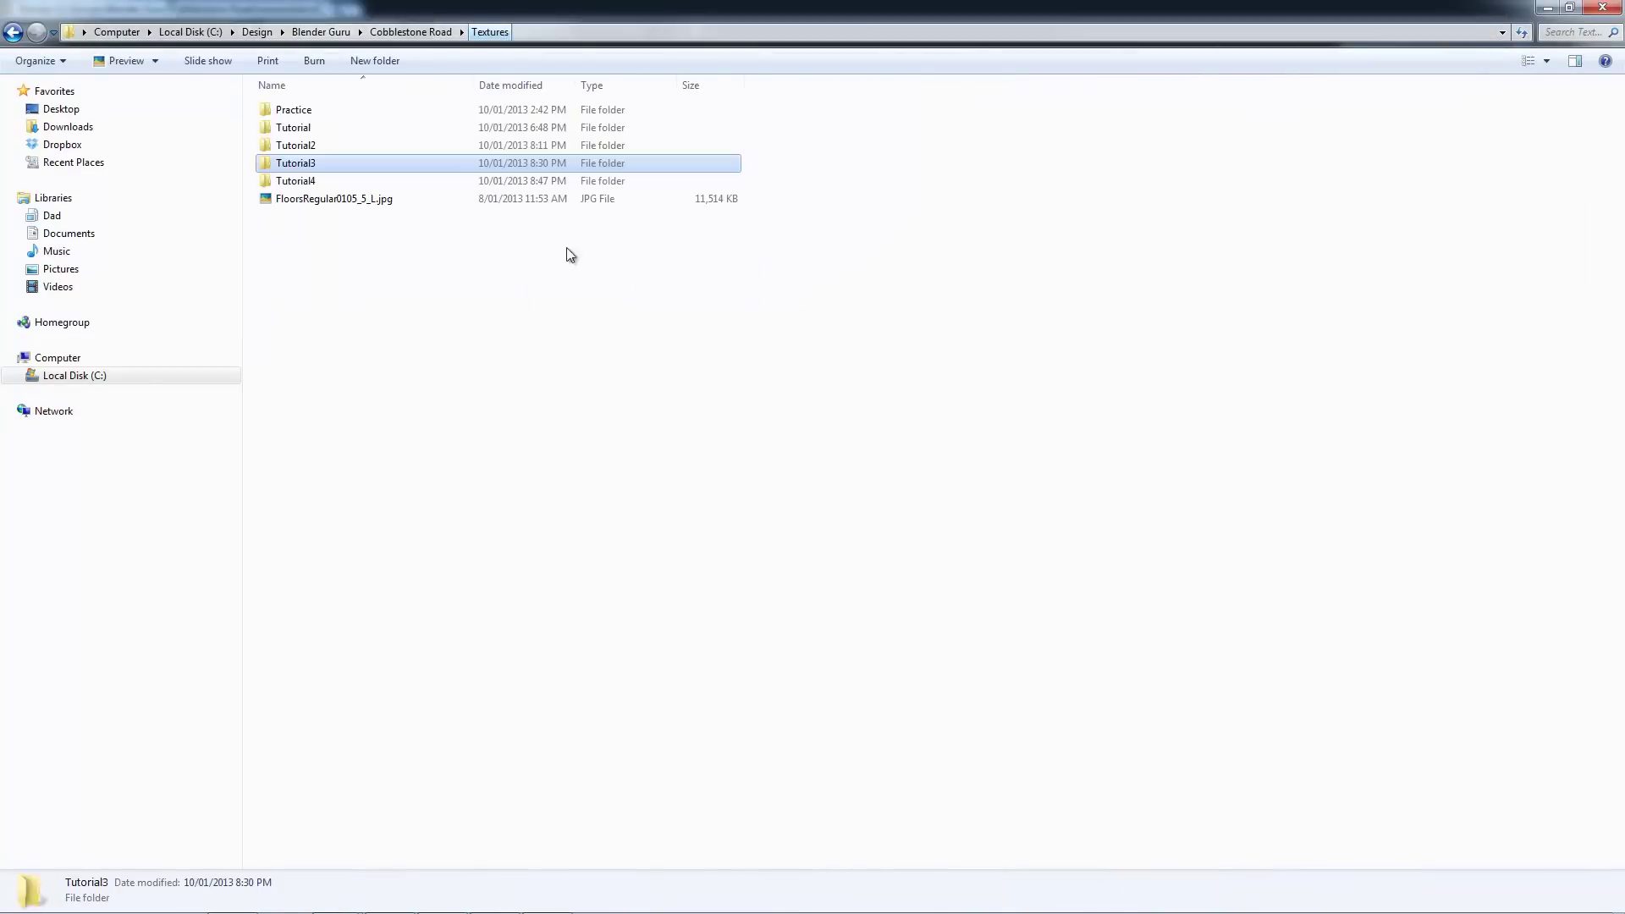
double_click(328, 184)
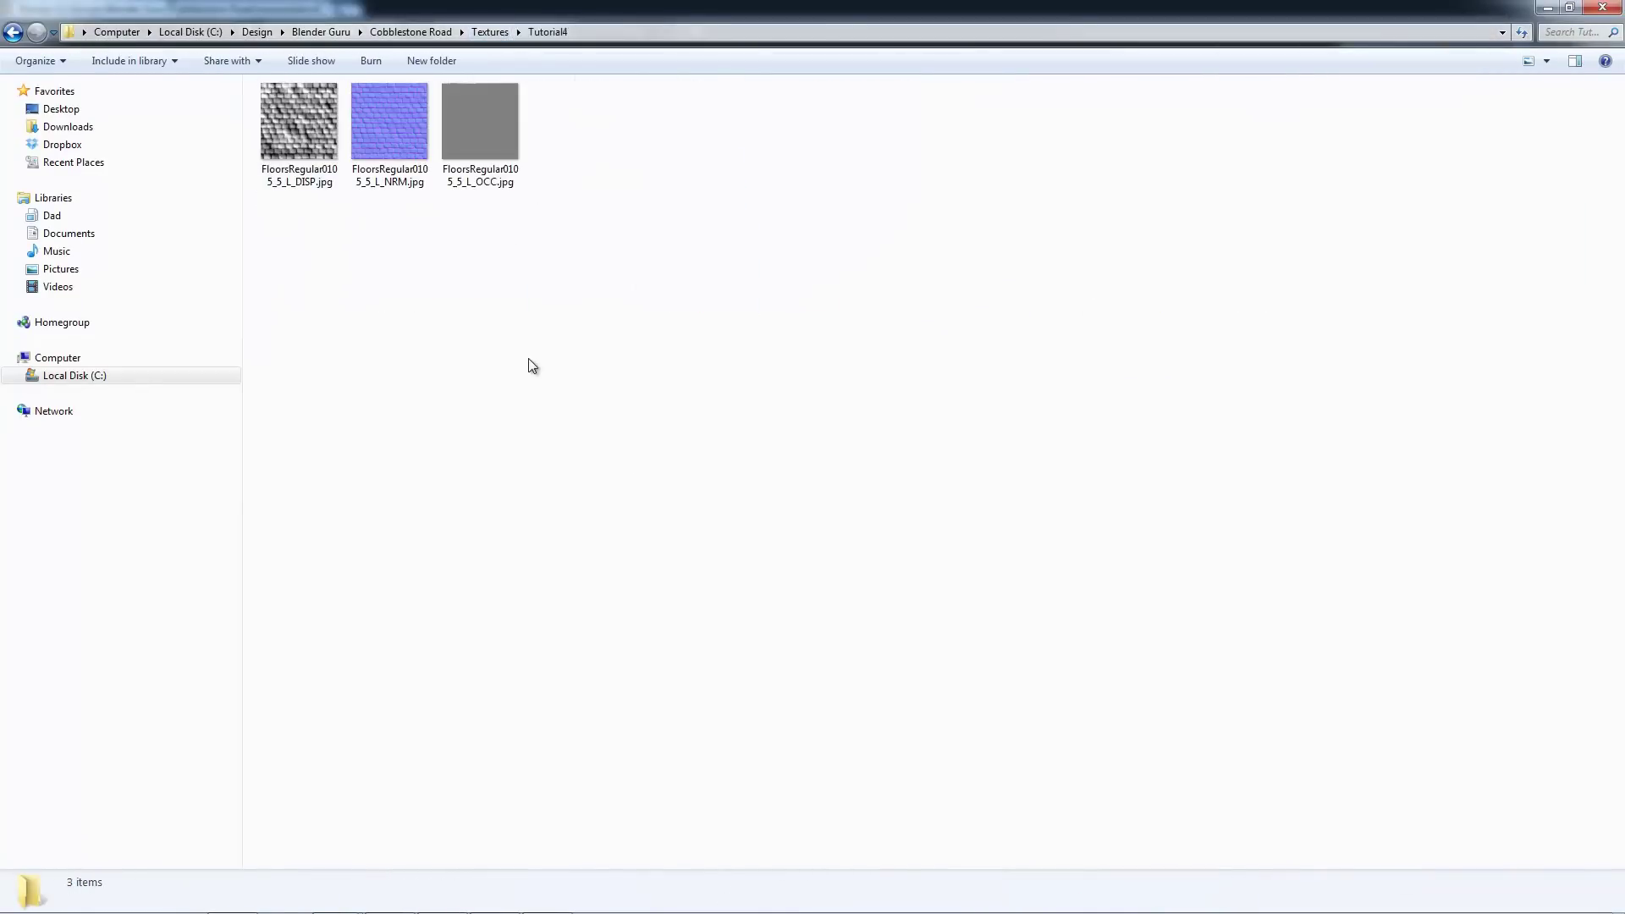
key(alt+Tab)
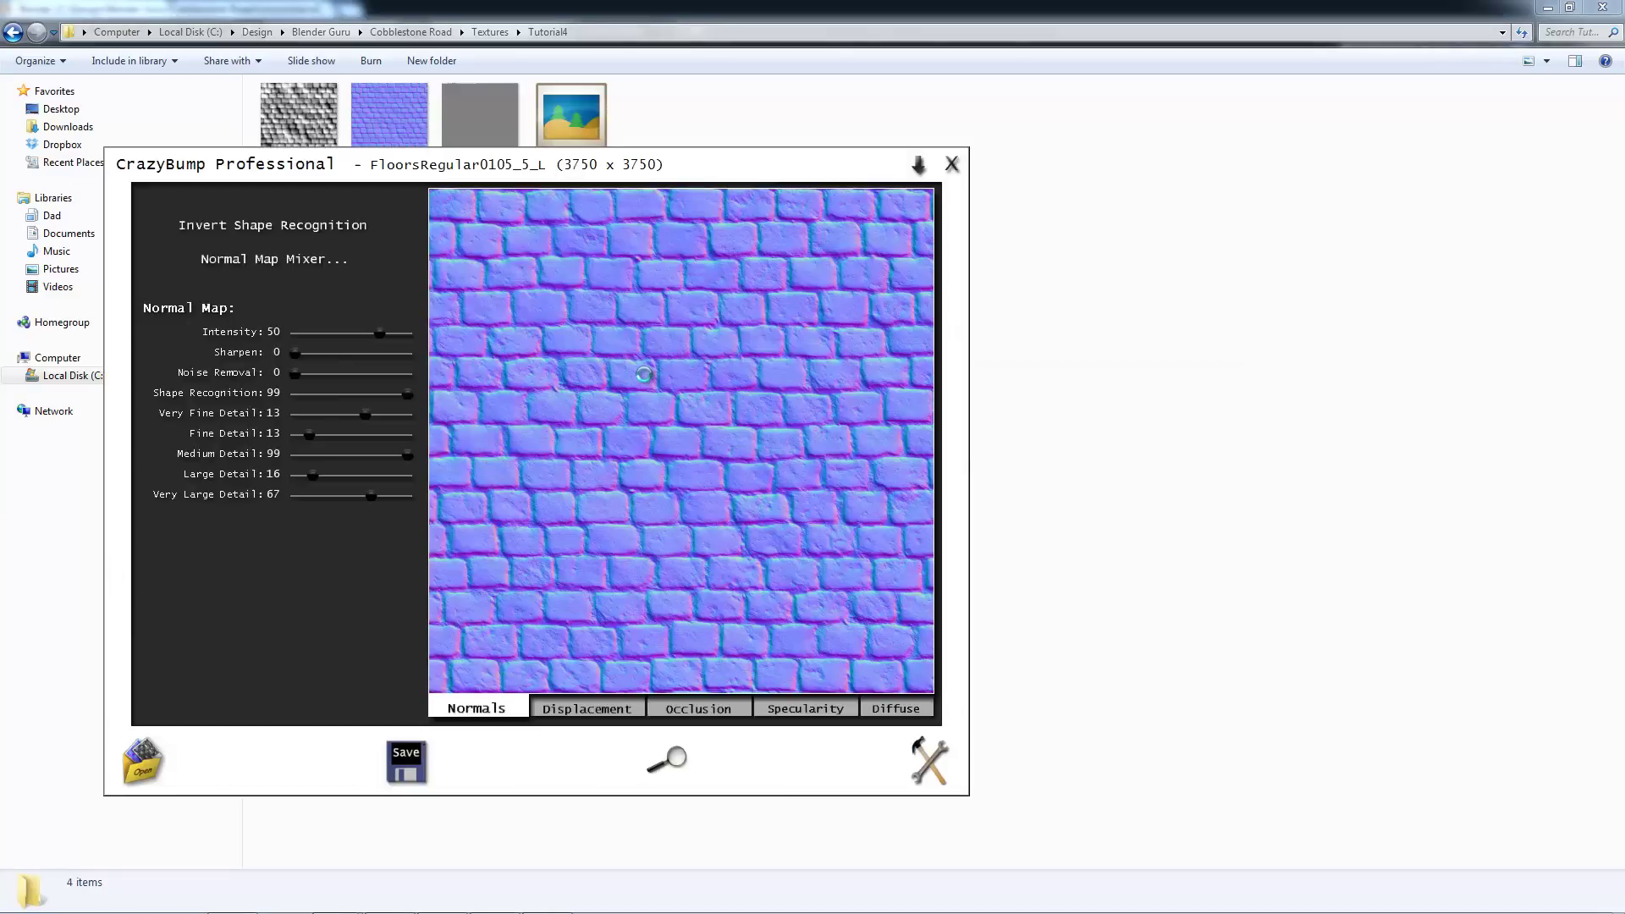
click(704, 120)
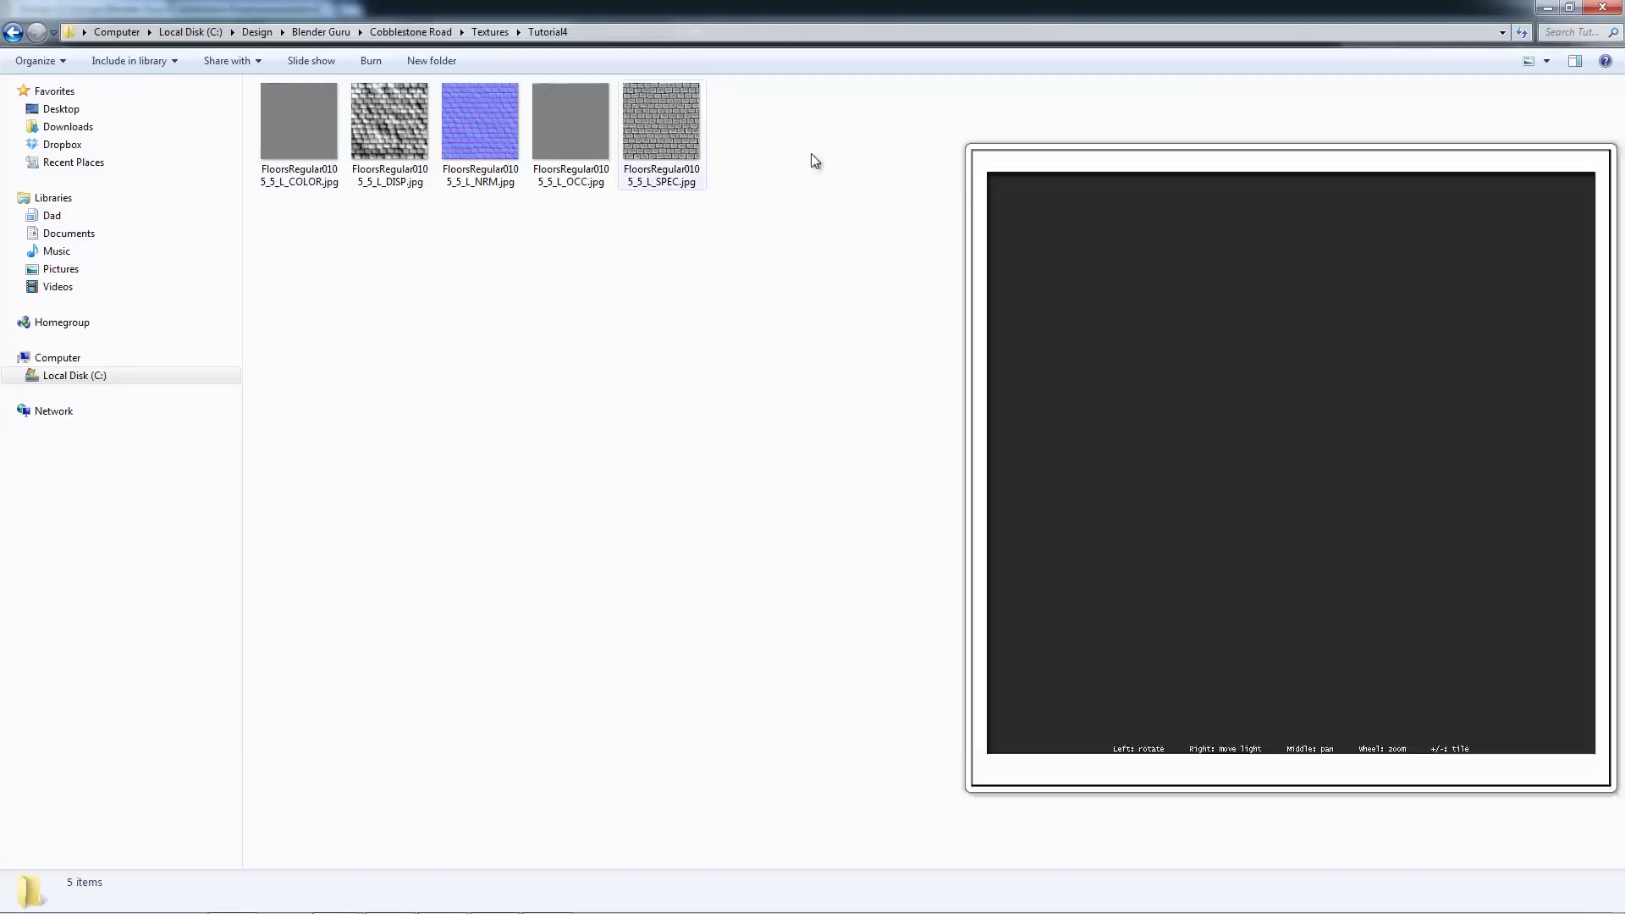
click(1546, 59)
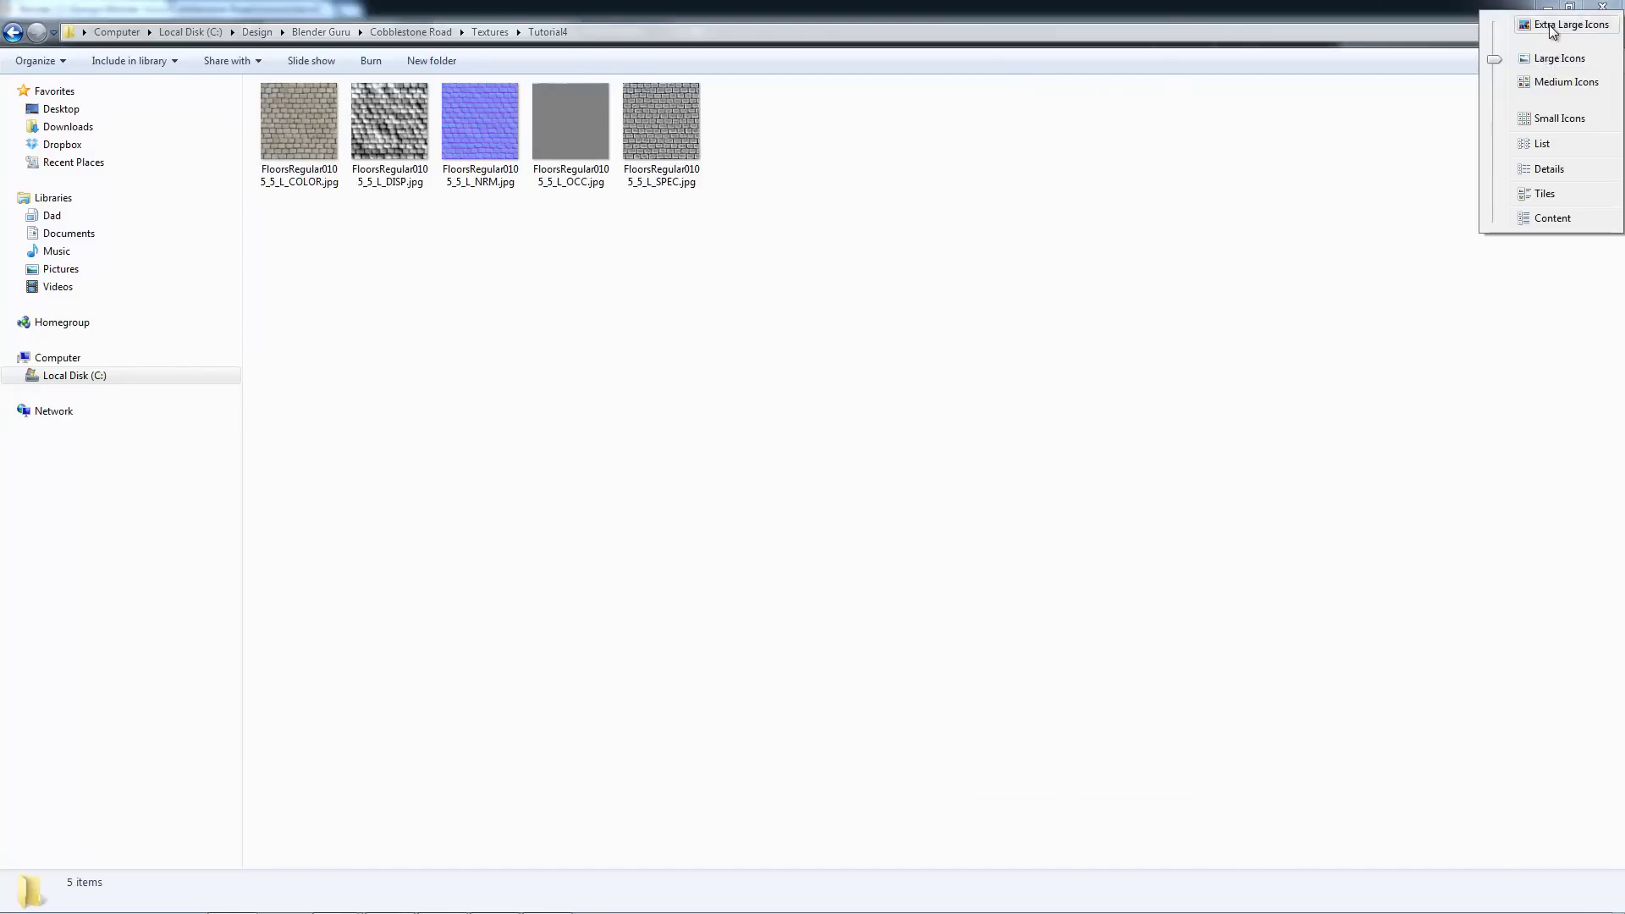
click(1564, 25)
Step: View the saved texture images one after another at full size, from the colour map to the specularity map
double_click(447, 176)
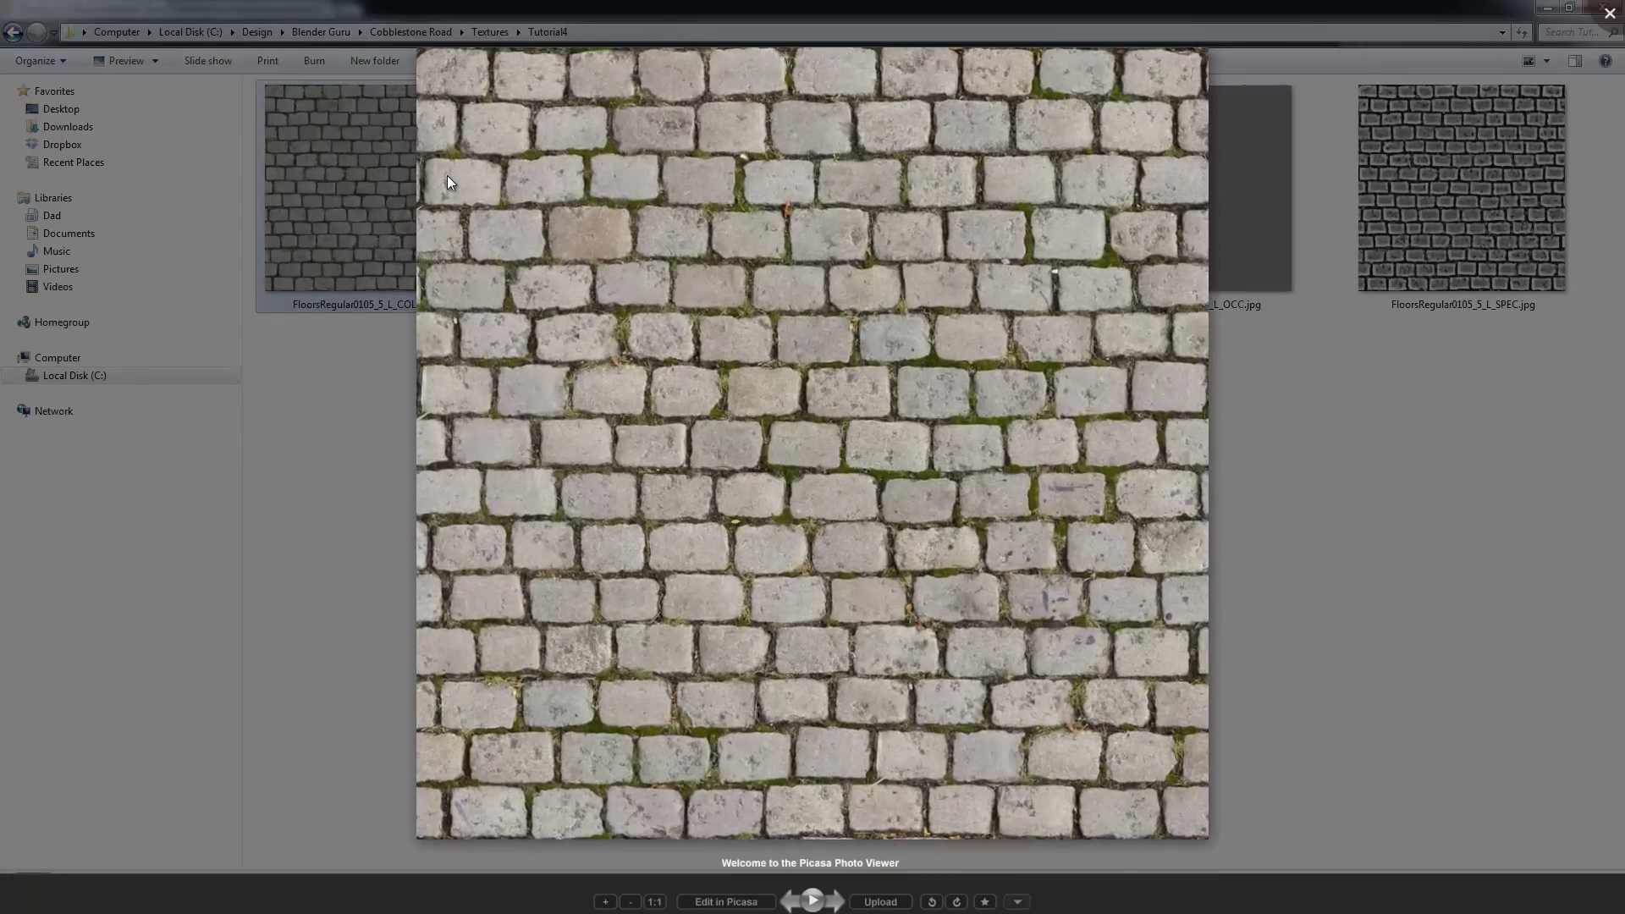
key(Right)
key(Right)
key(Right)
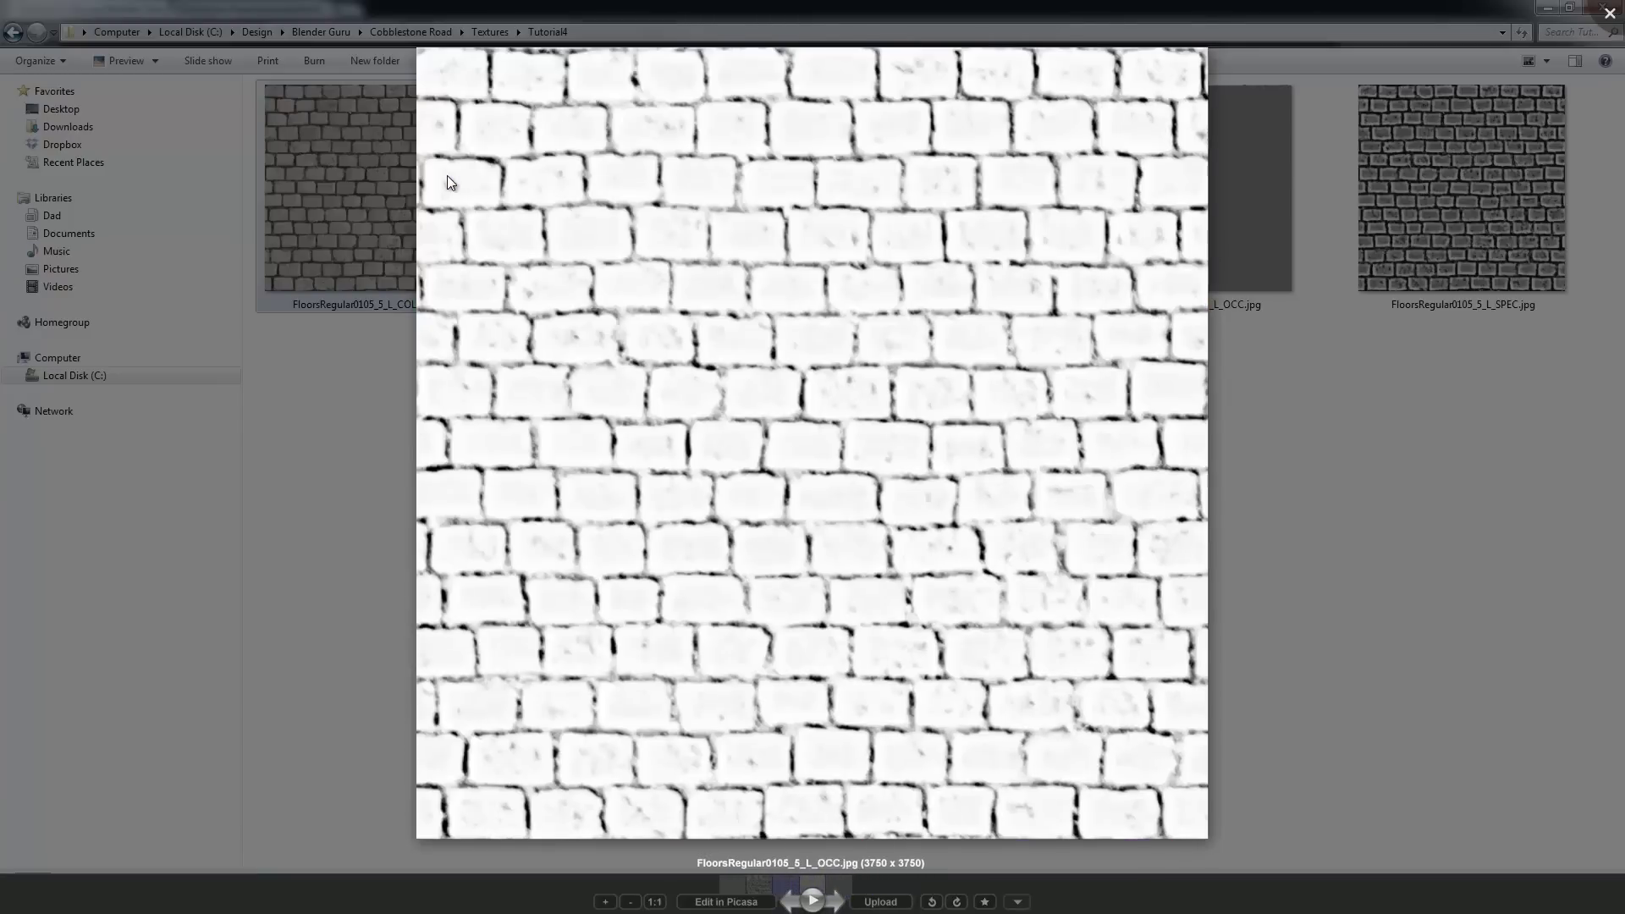
key(Right)
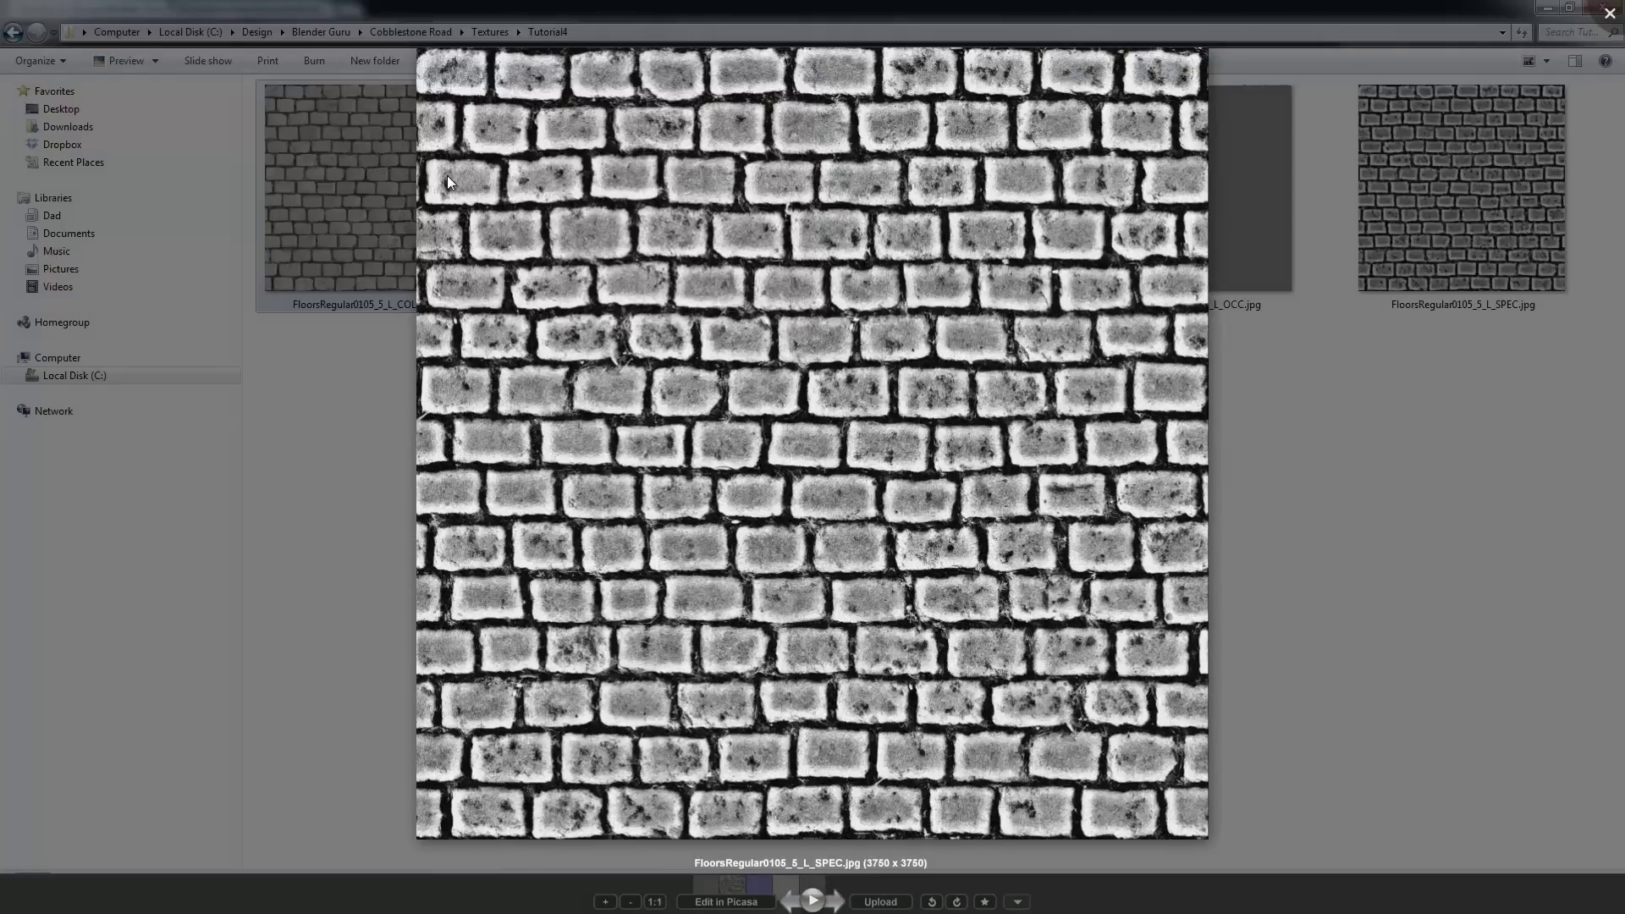
key(Escape)
click(851, 394)
Step: Switch to Blender and render the textured plane from the camera
key(alt+Tab)
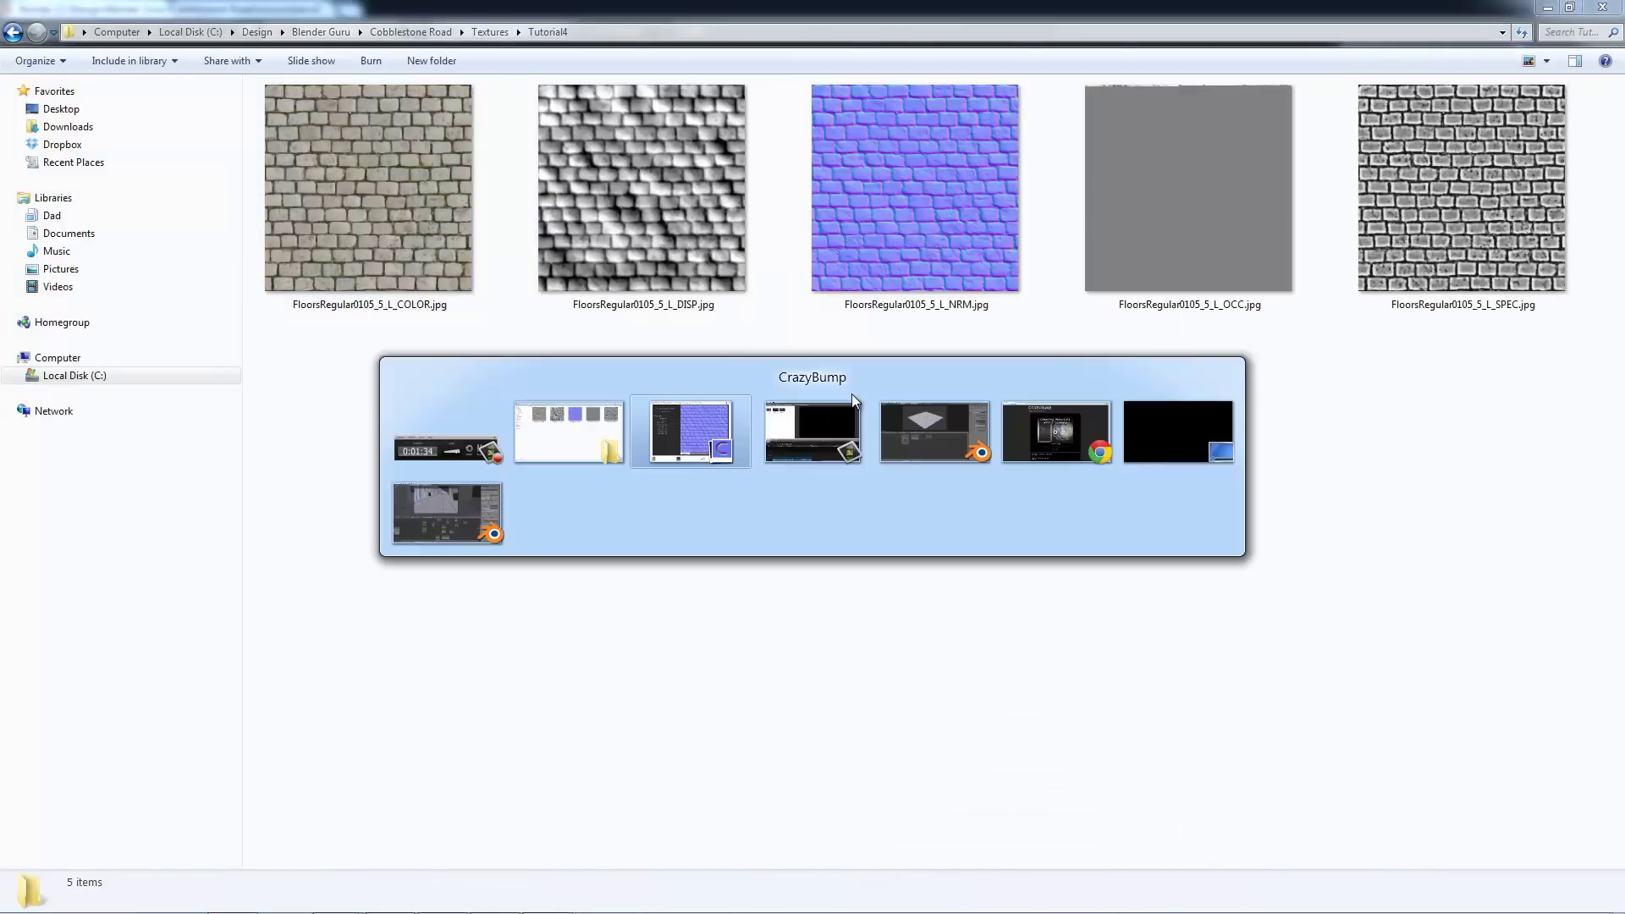
key(alt+Tab)
key(alt+Tab)
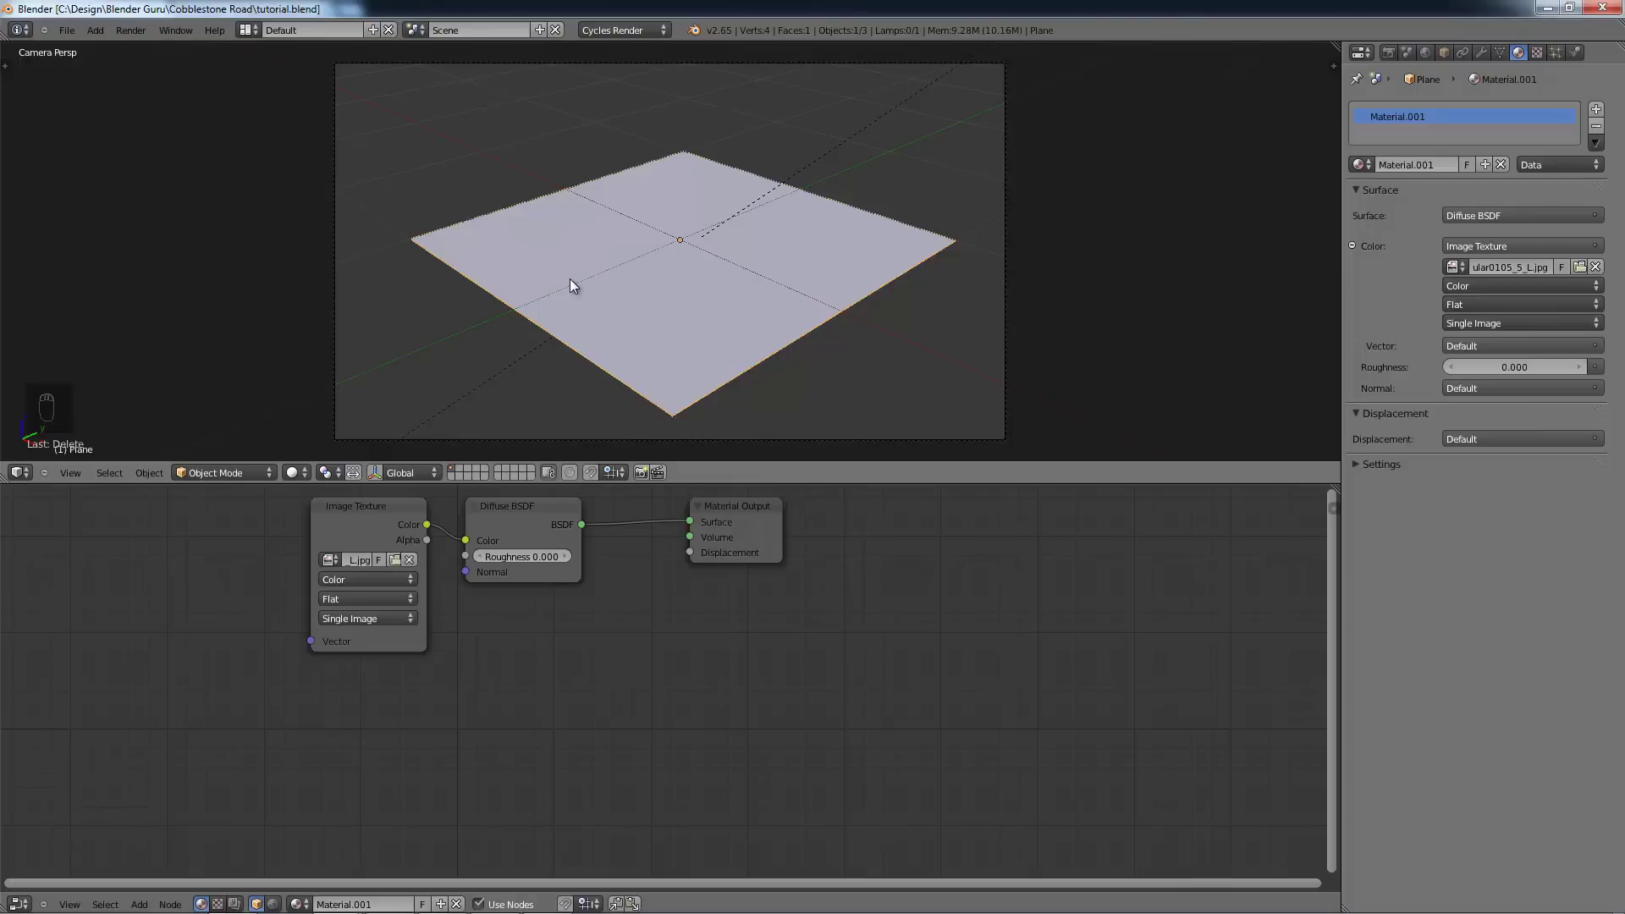
middle_drag(719, 284, 622, 264)
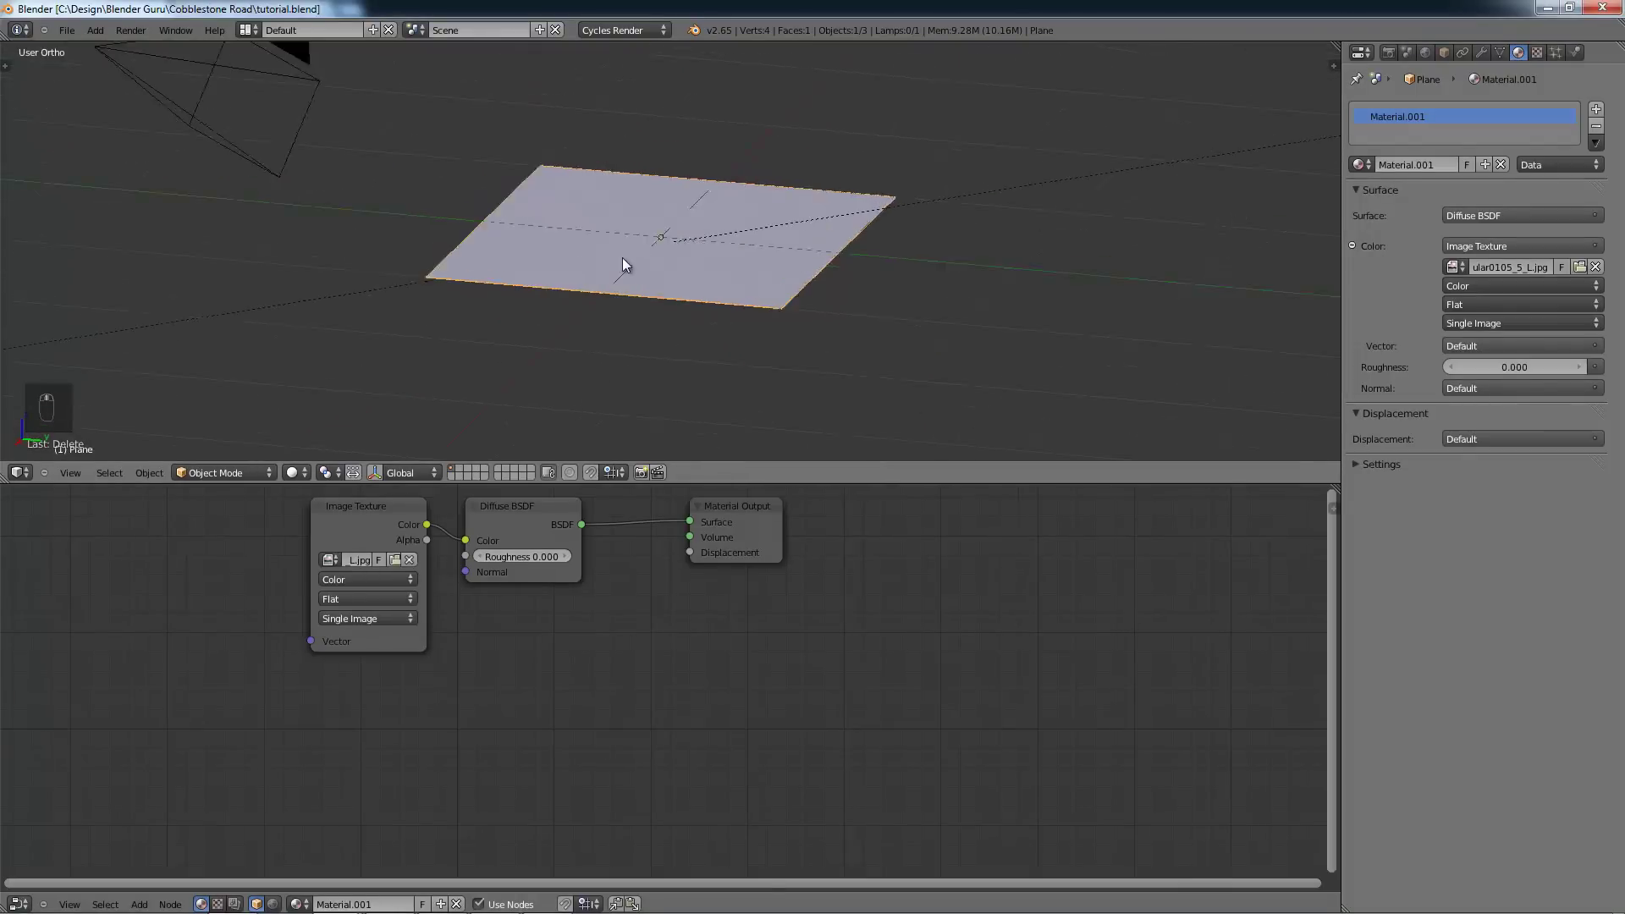
key(F12)
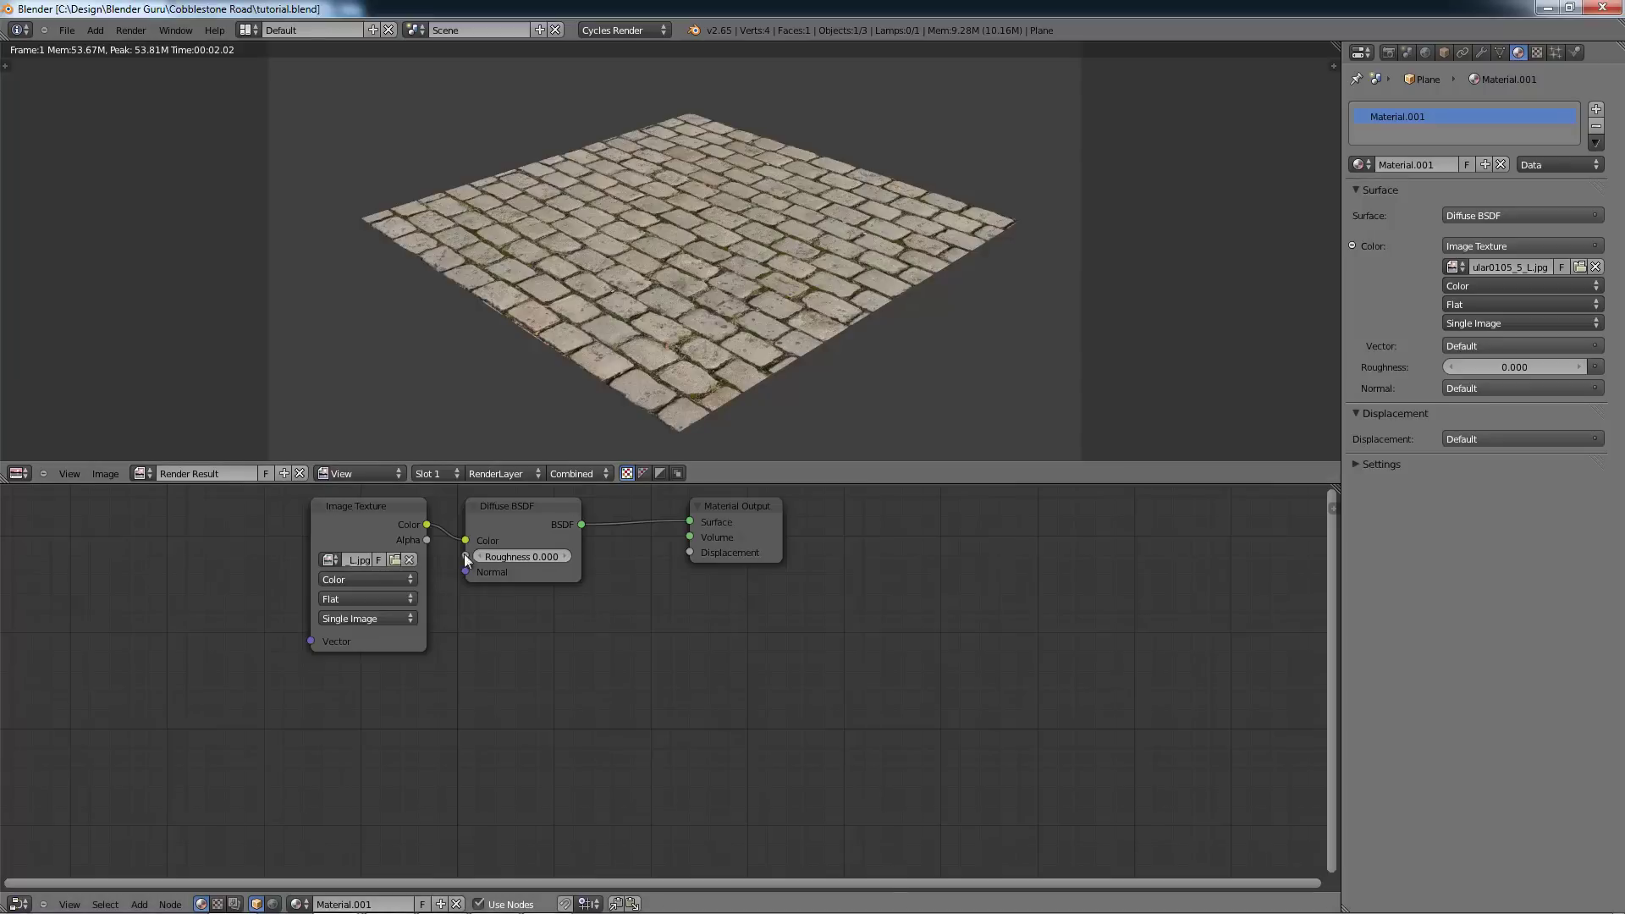
Step: Move the Diffuse BSDF node slightly away from the Image Texture node, then close the render and return to the camera view
drag(521, 516, 554, 512)
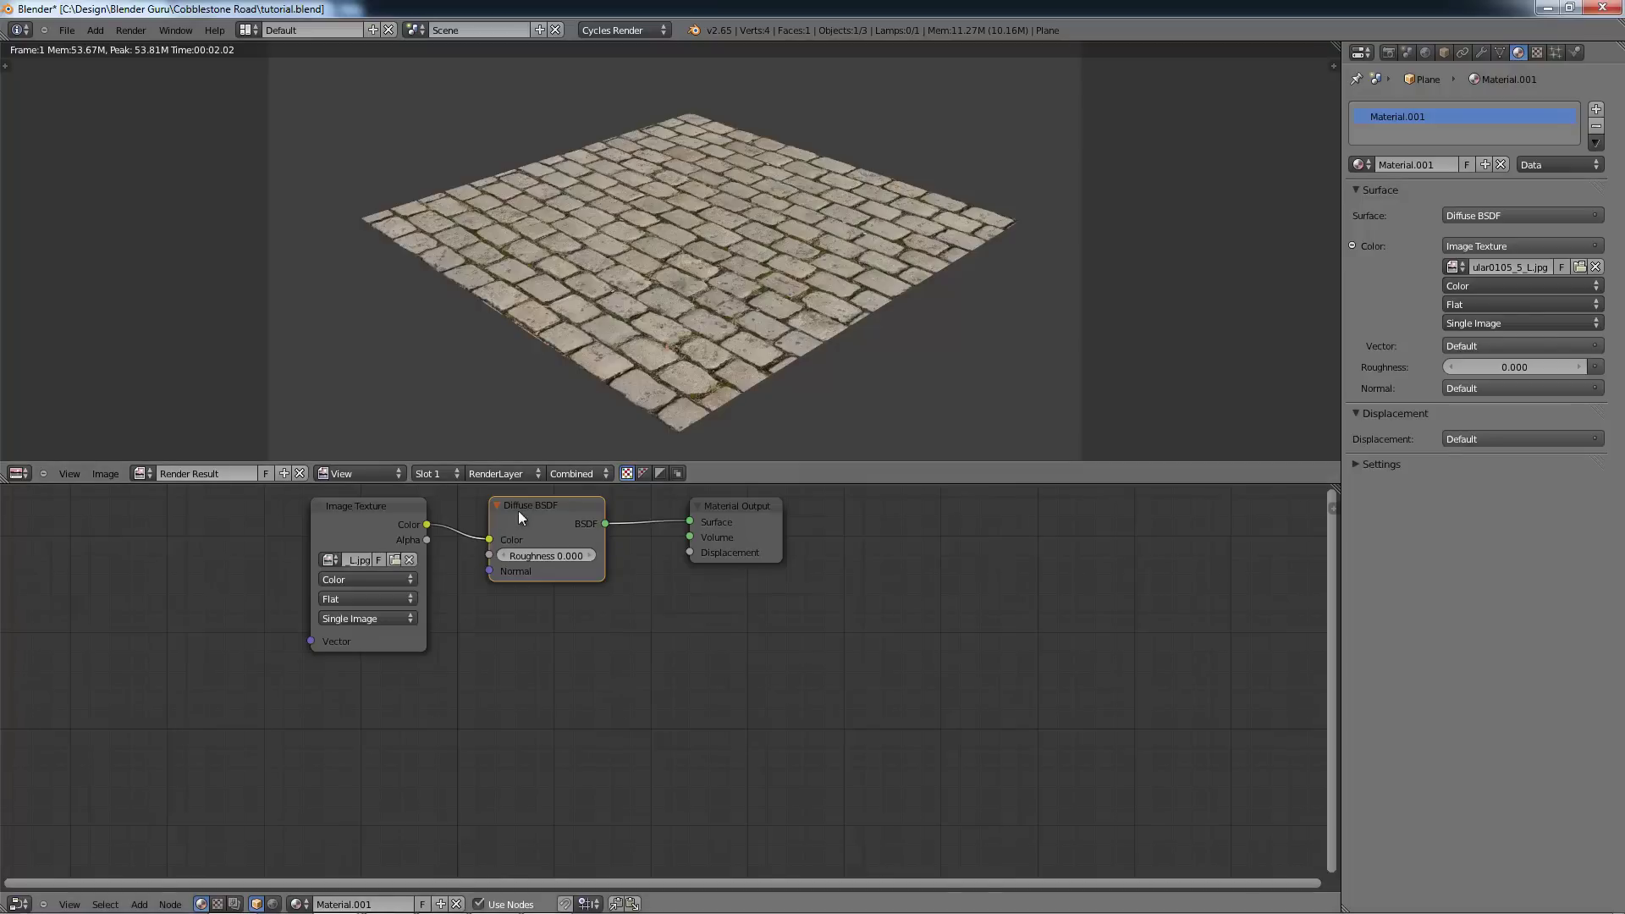
drag(473, 529, 489, 540)
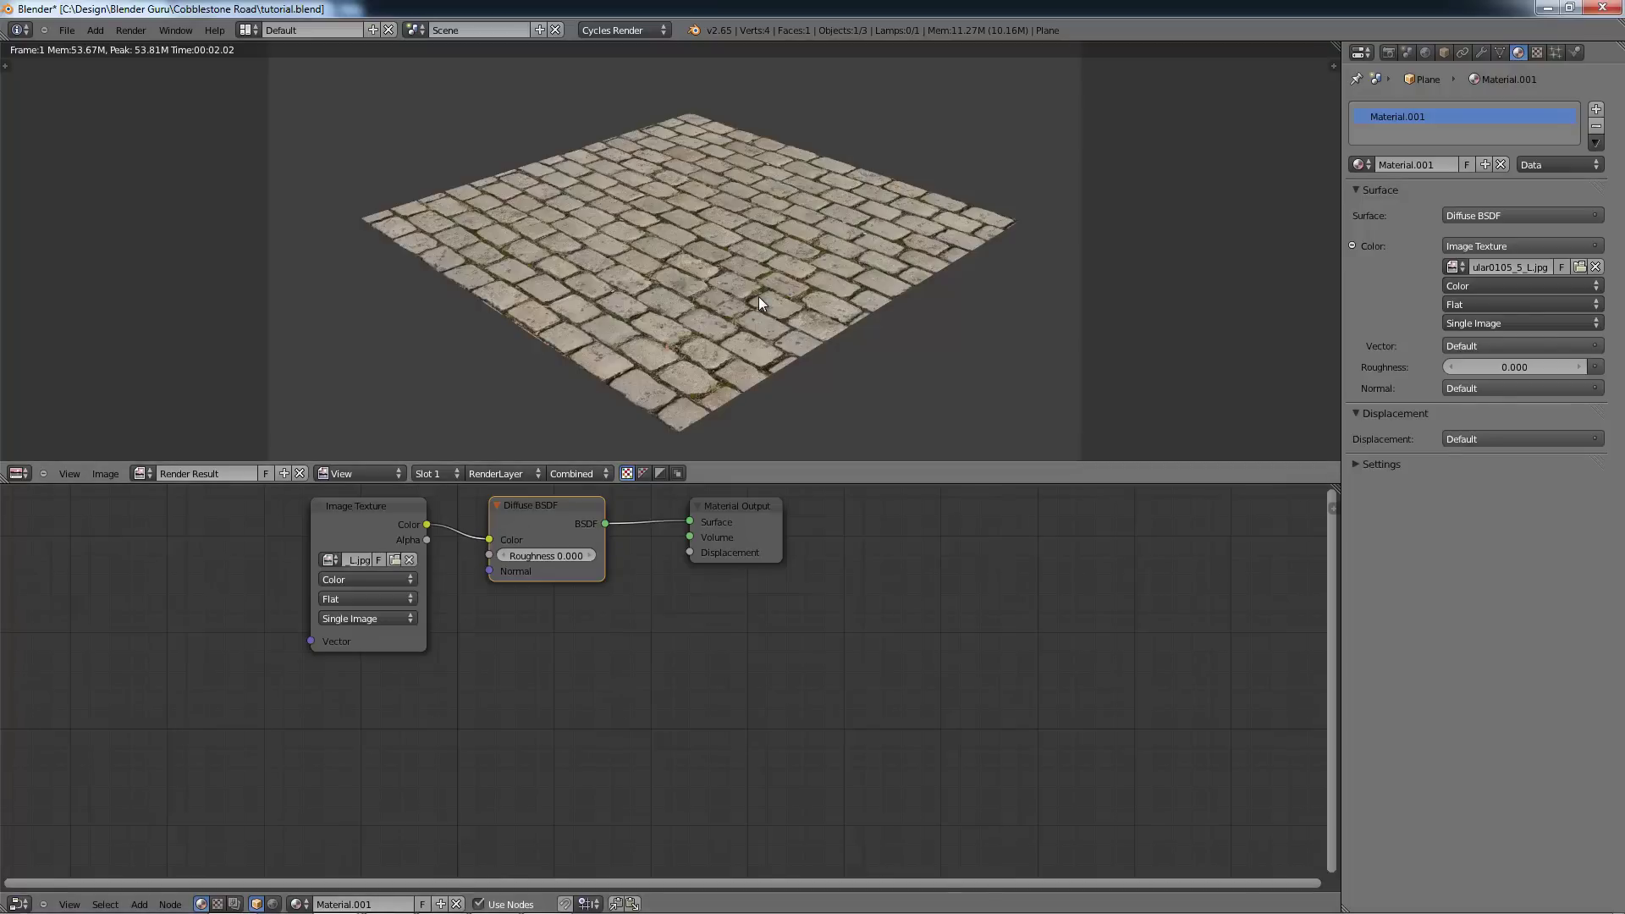
key(Escape)
key(KP_0)
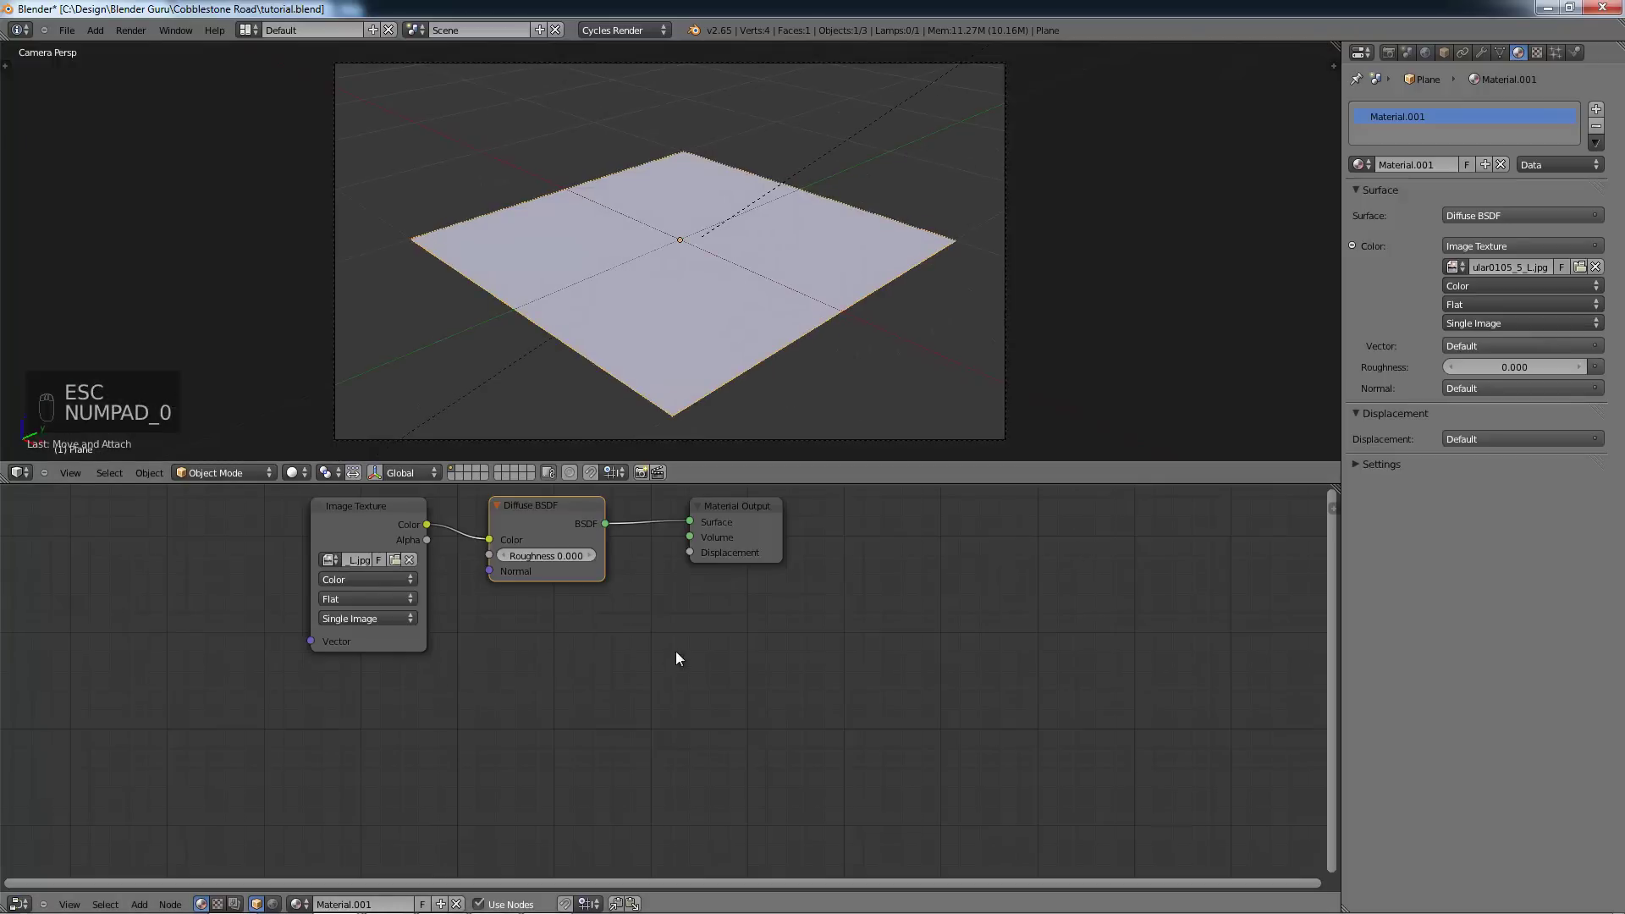
Step: Switch to Windows Explorer and examine the stone detail and edge colours of FloorsRegular0105_5_L_NRM.jpg up close
key(alt+Tab)
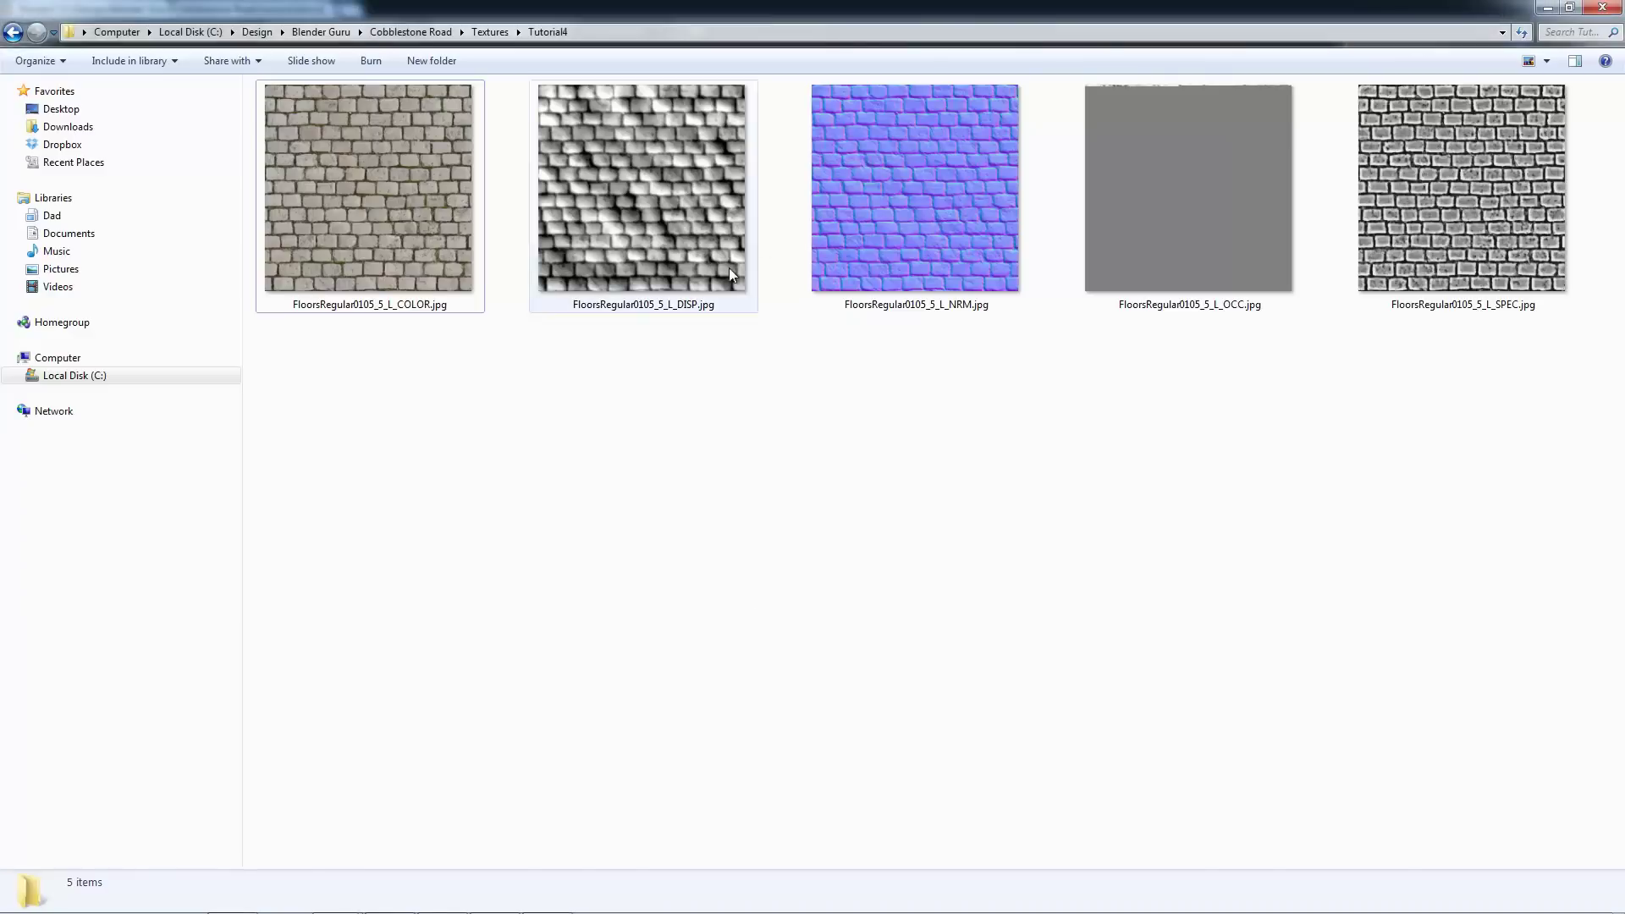
click(864, 248)
double_click(862, 246)
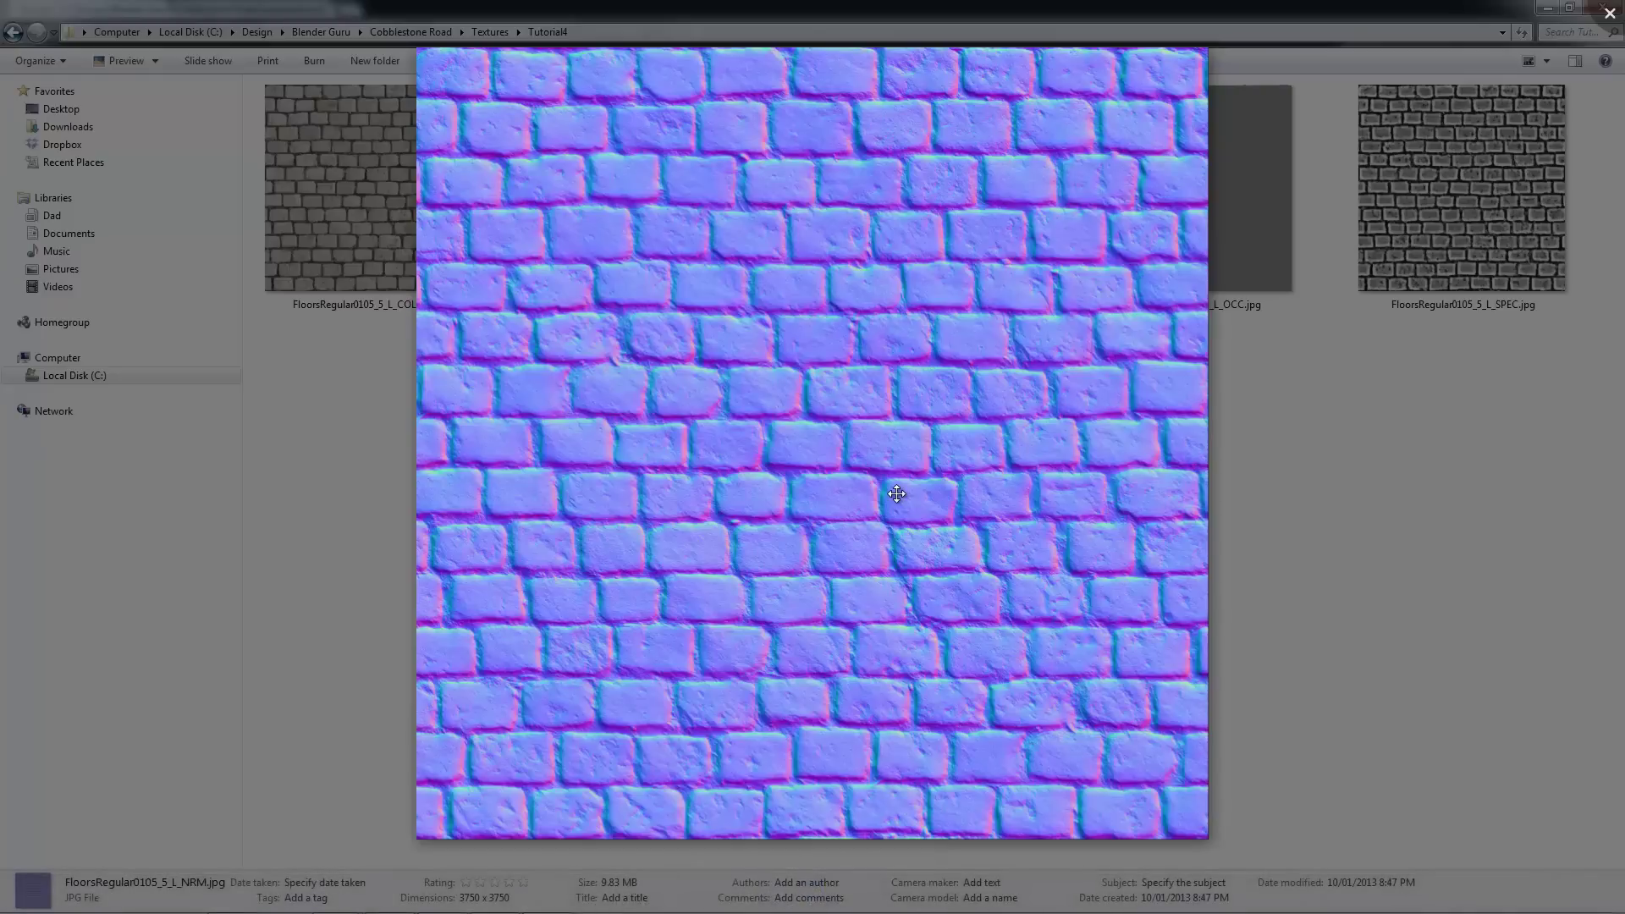
click(745, 378)
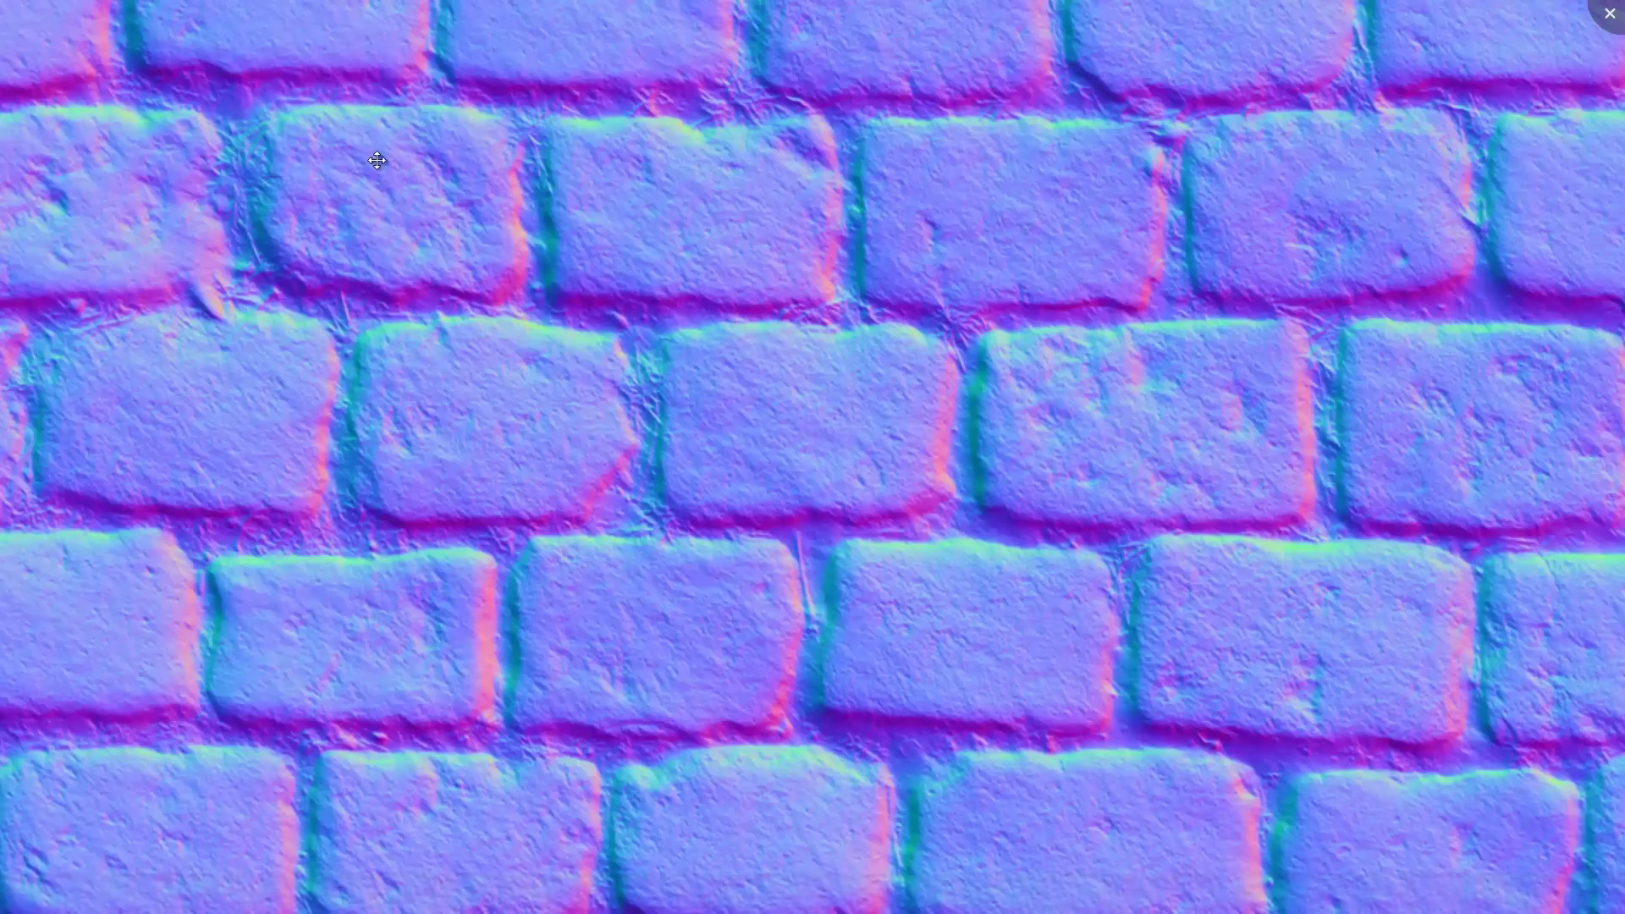
scroll(762, 432, down, 5)
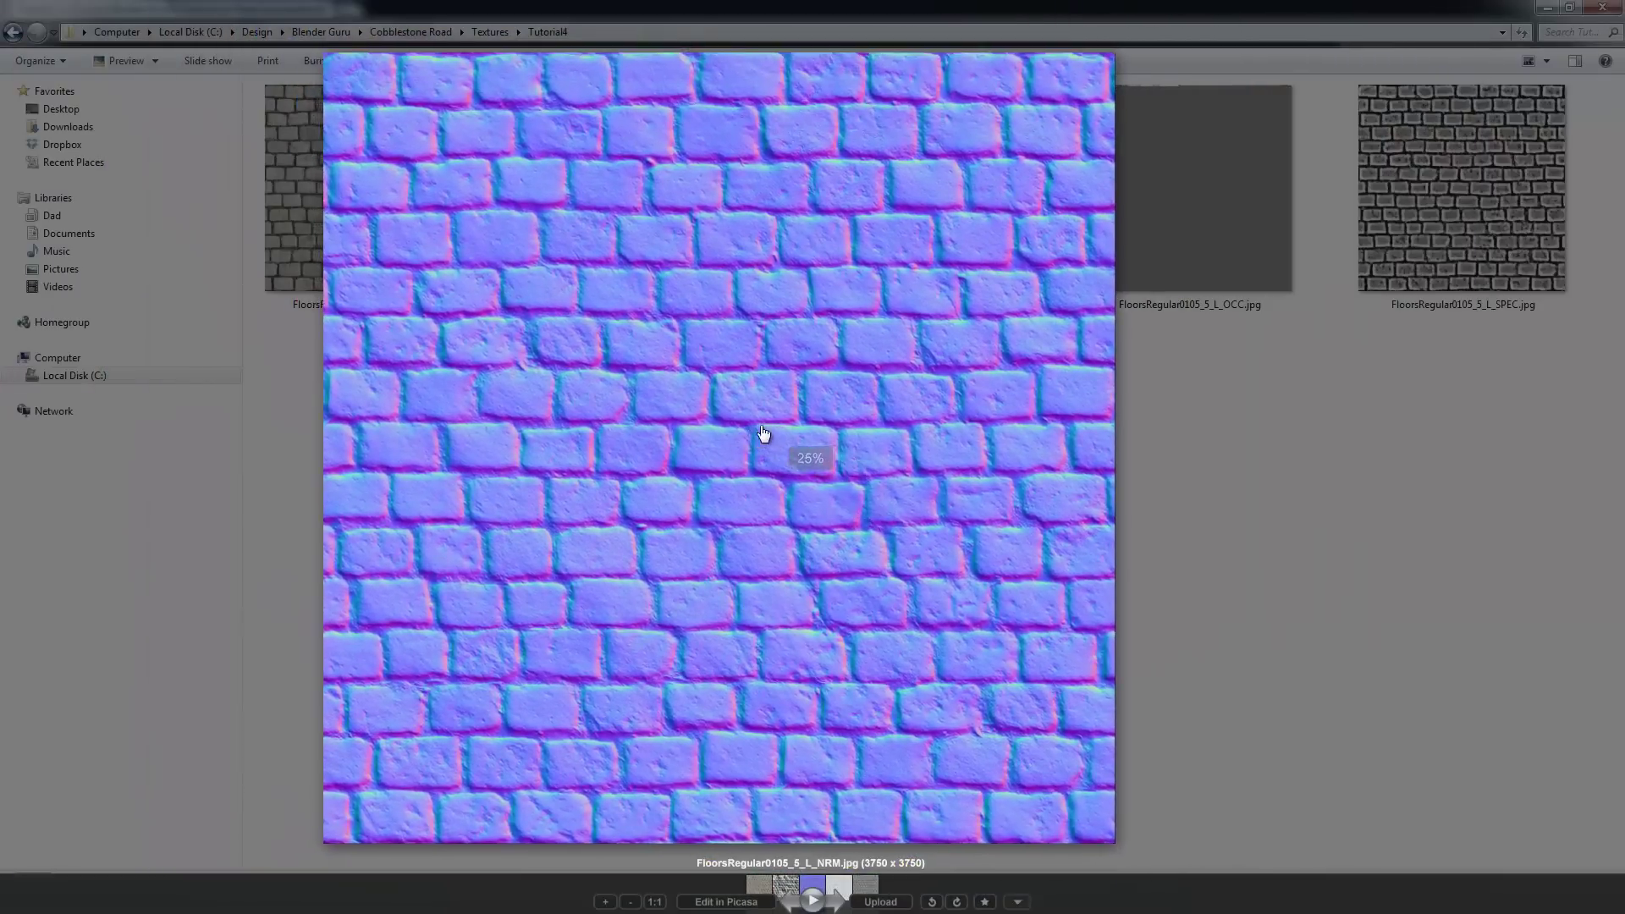
scroll(763, 433, down, 2)
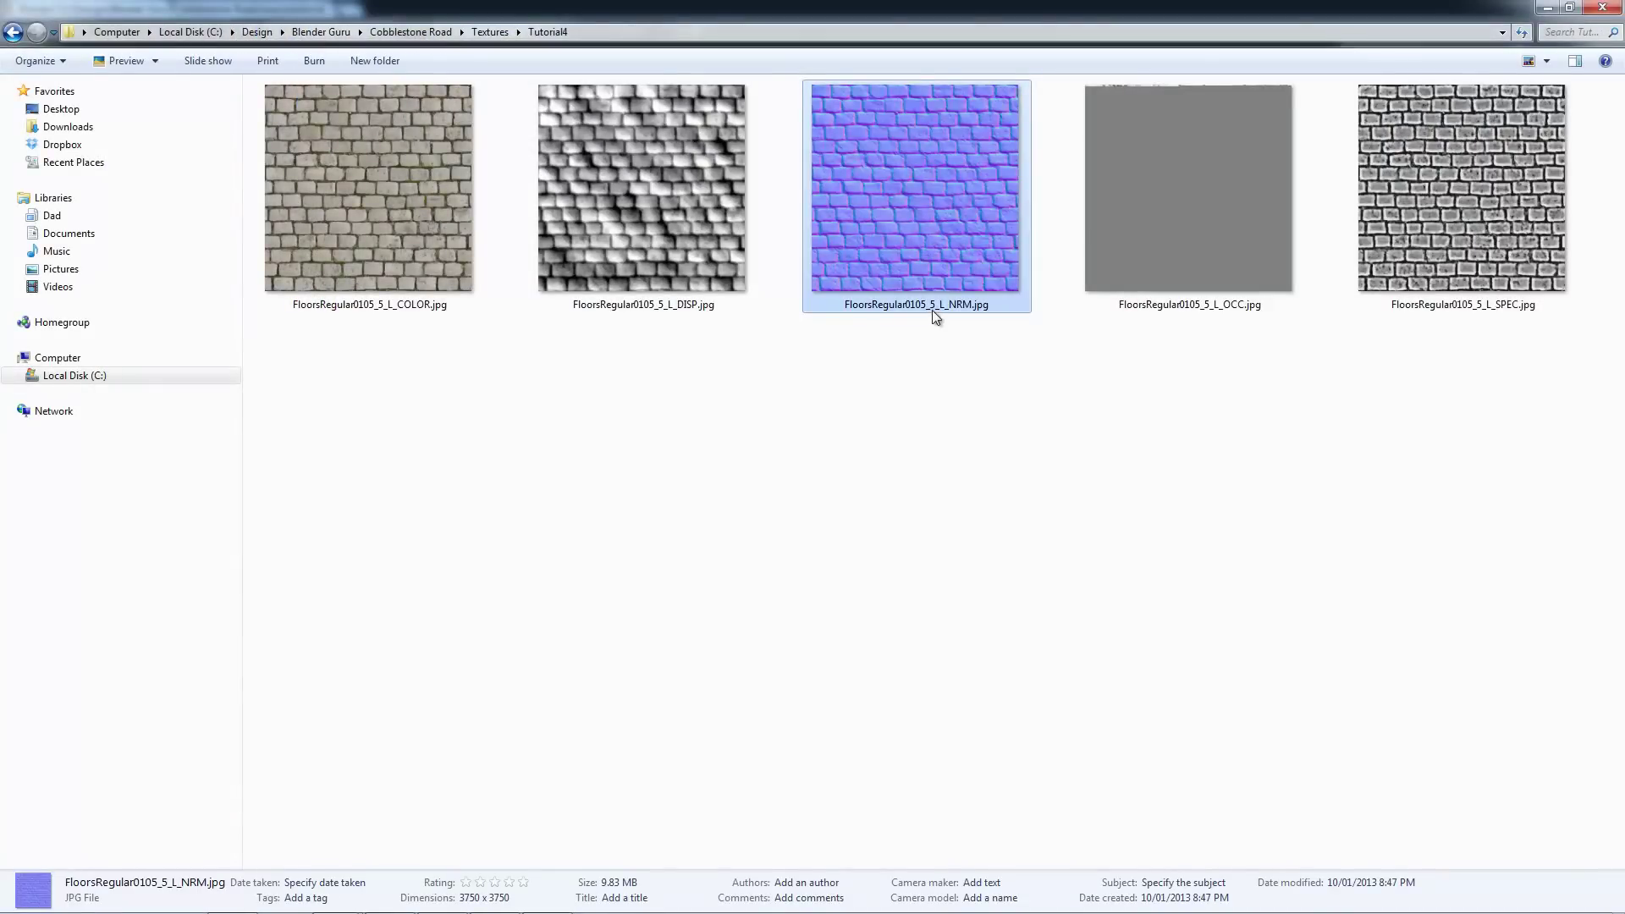
Step: Switch to Blender and add a second Image Texture node below the existing one
key(alt+Tab)
key(shift+a)
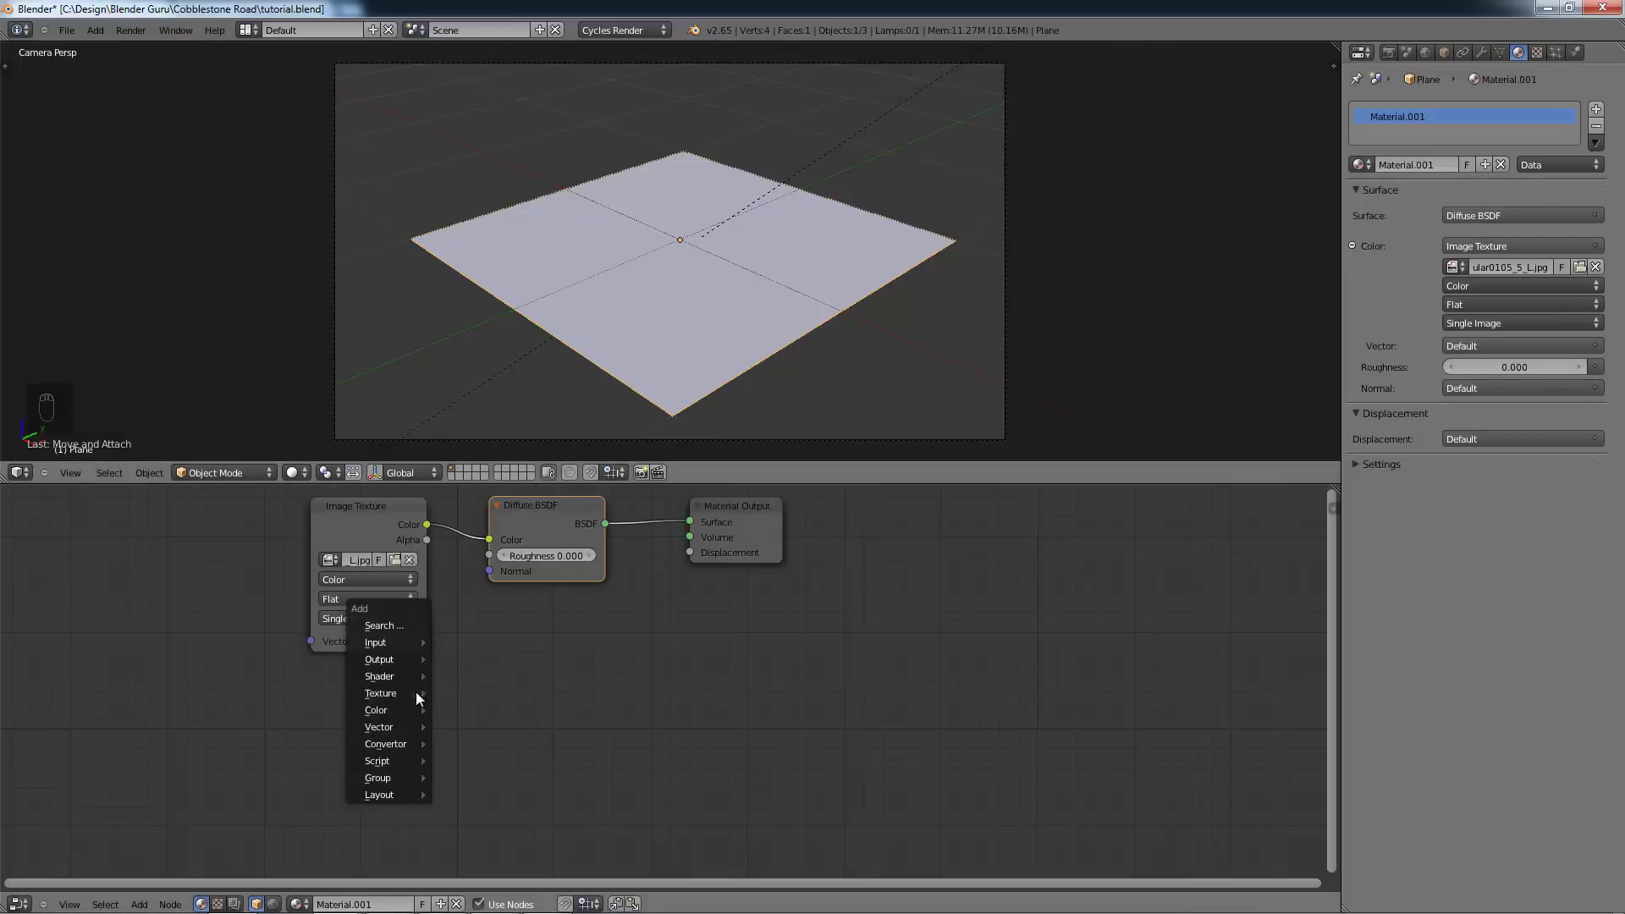
click(459, 692)
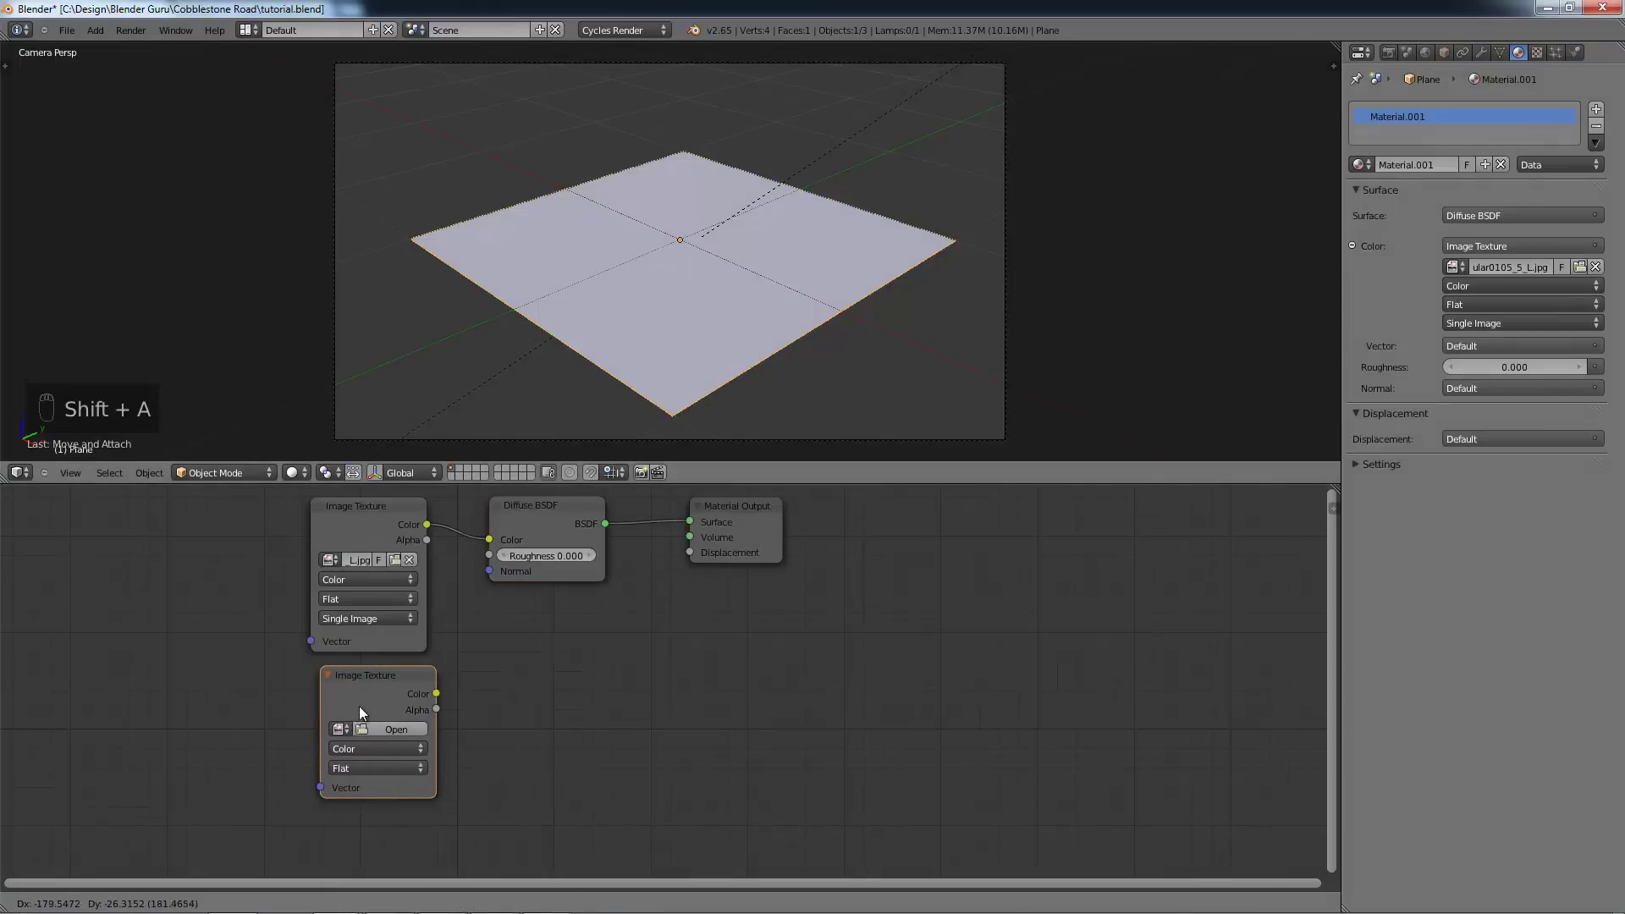
click(363, 709)
Step: Load FloorsRegular0105_5_L_NRM.jpg from the Tutorial4 textures folder into the new Image Texture node and align the node under the first one
click(372, 728)
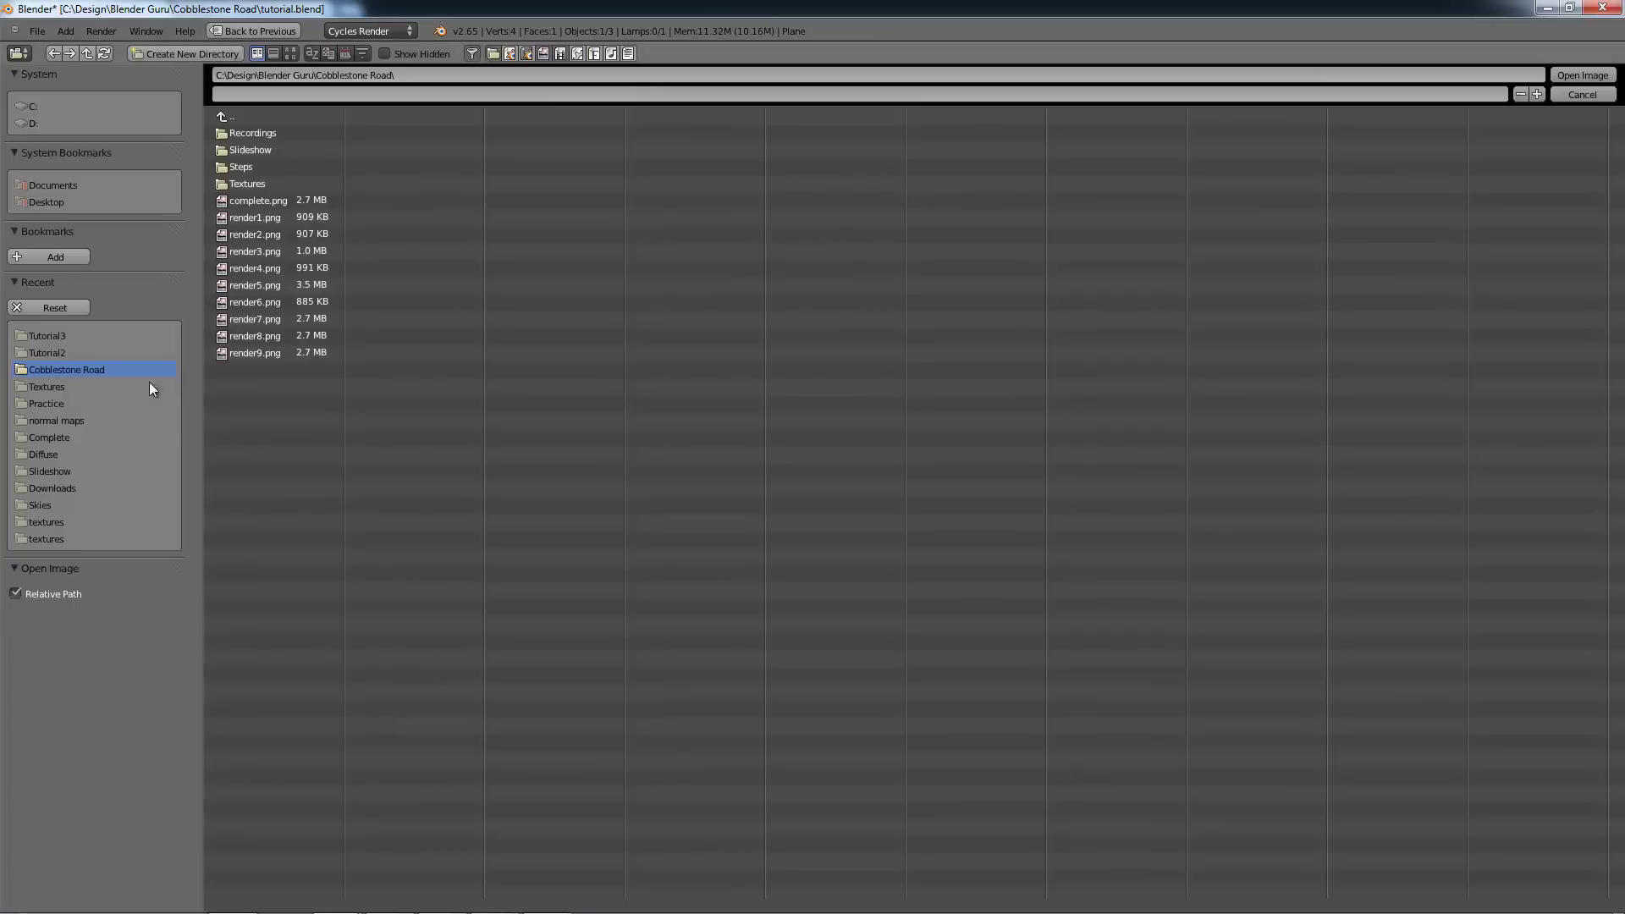
click(81, 338)
click(292, 115)
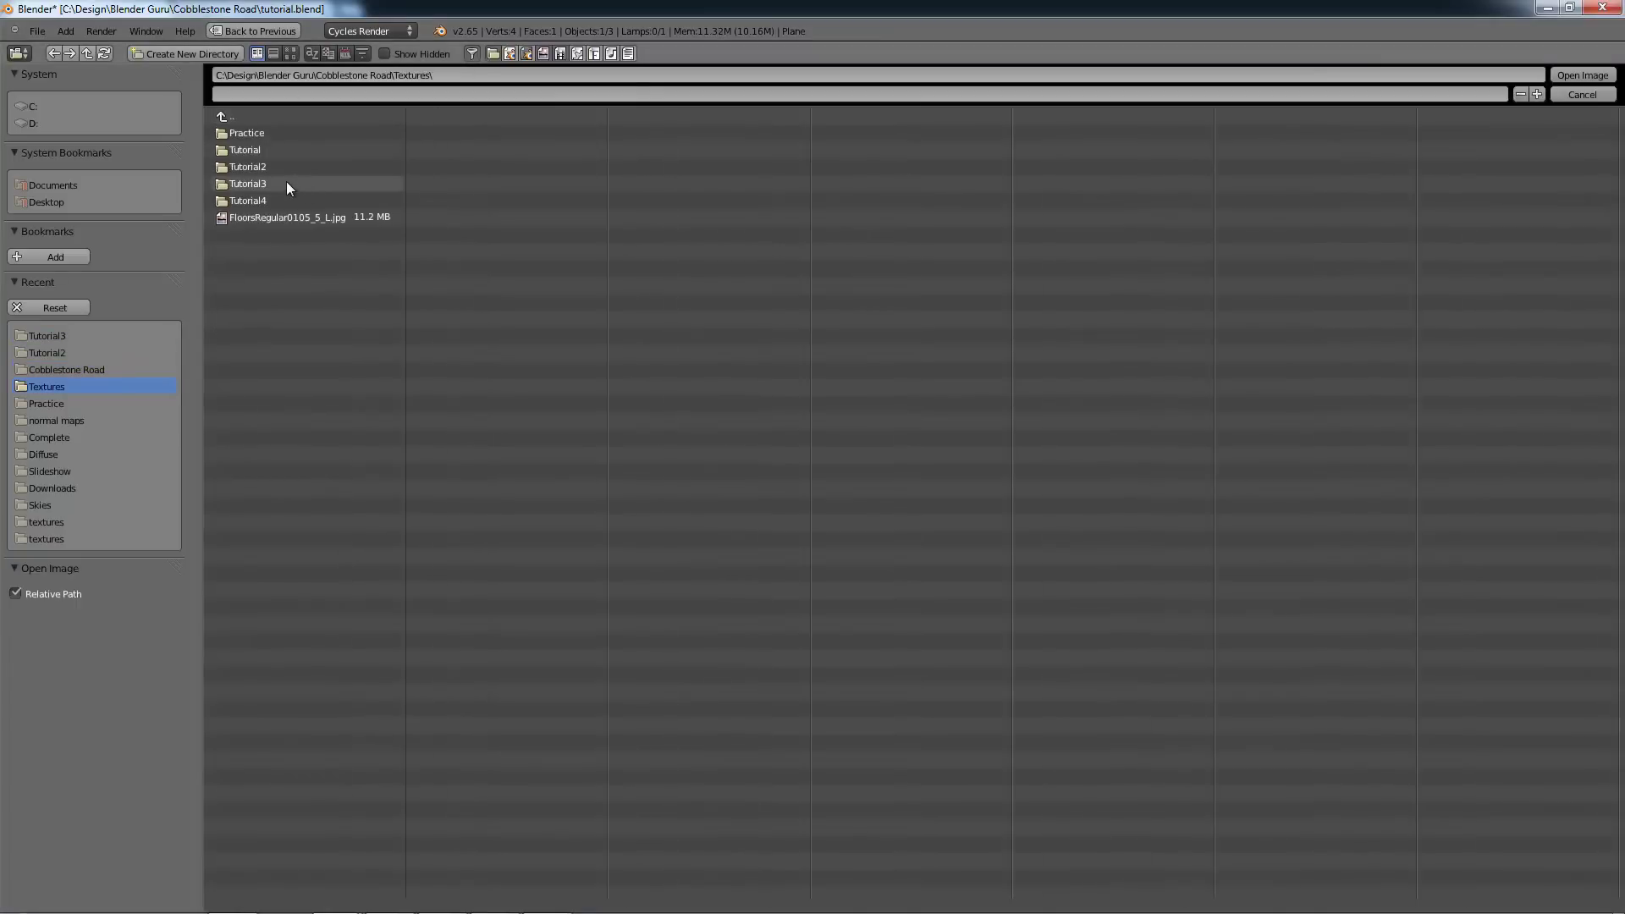
click(286, 181)
click(354, 166)
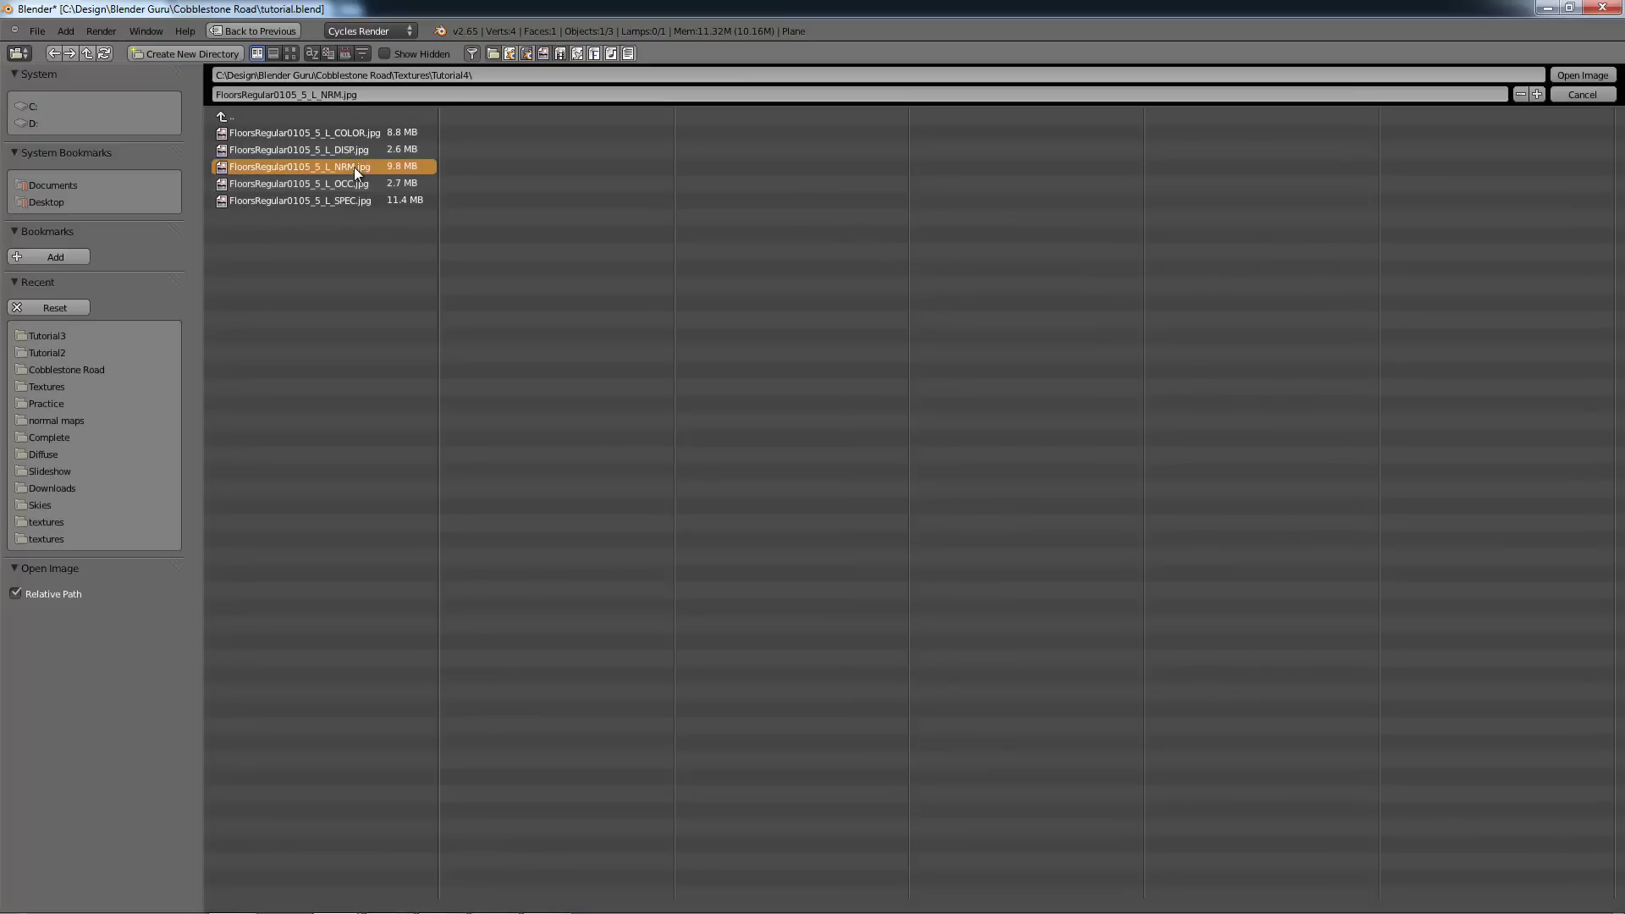
click(291, 54)
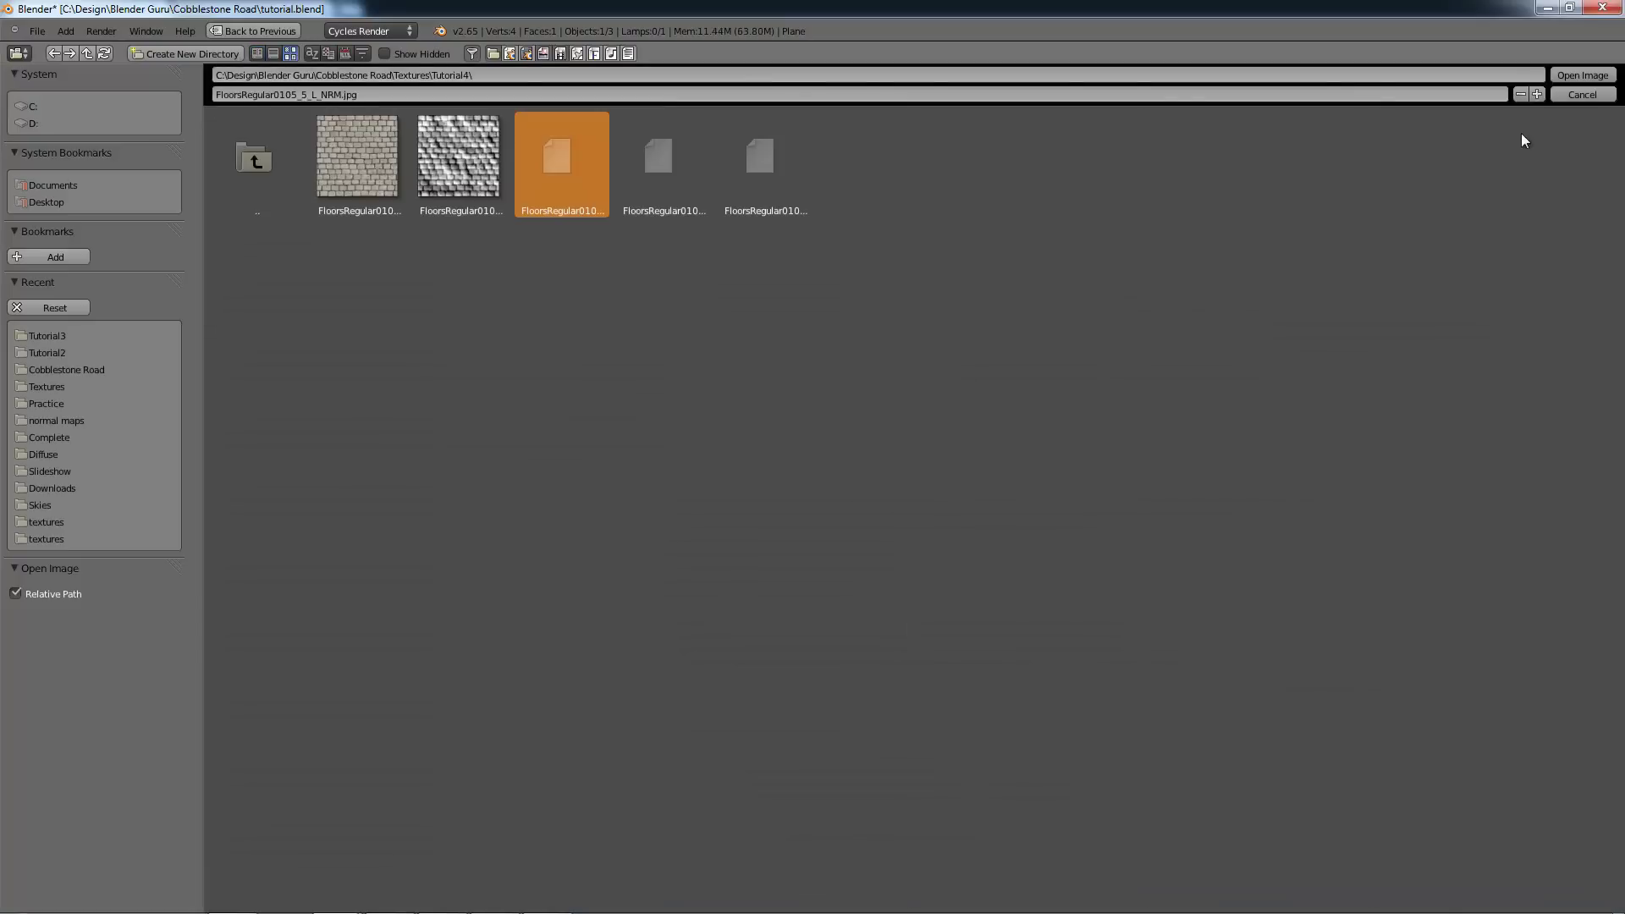
click(1582, 74)
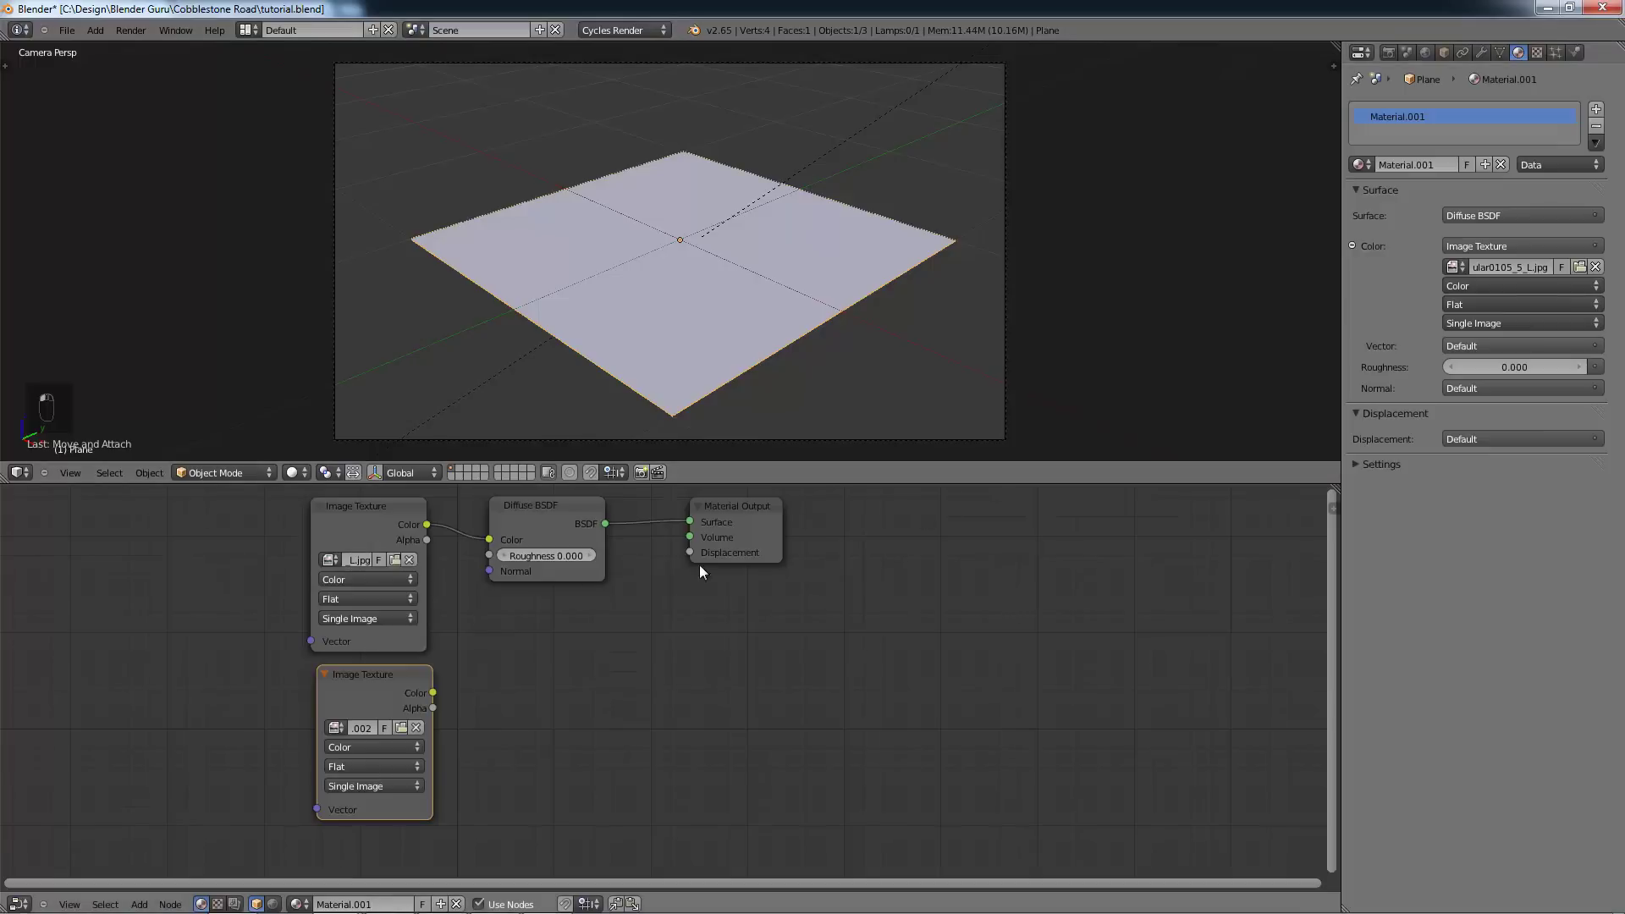
drag(371, 682, 363, 681)
Step: Add a Normal Map node beside the second Image Texture node and connect the image's Color output to its Color input
key(shift+a)
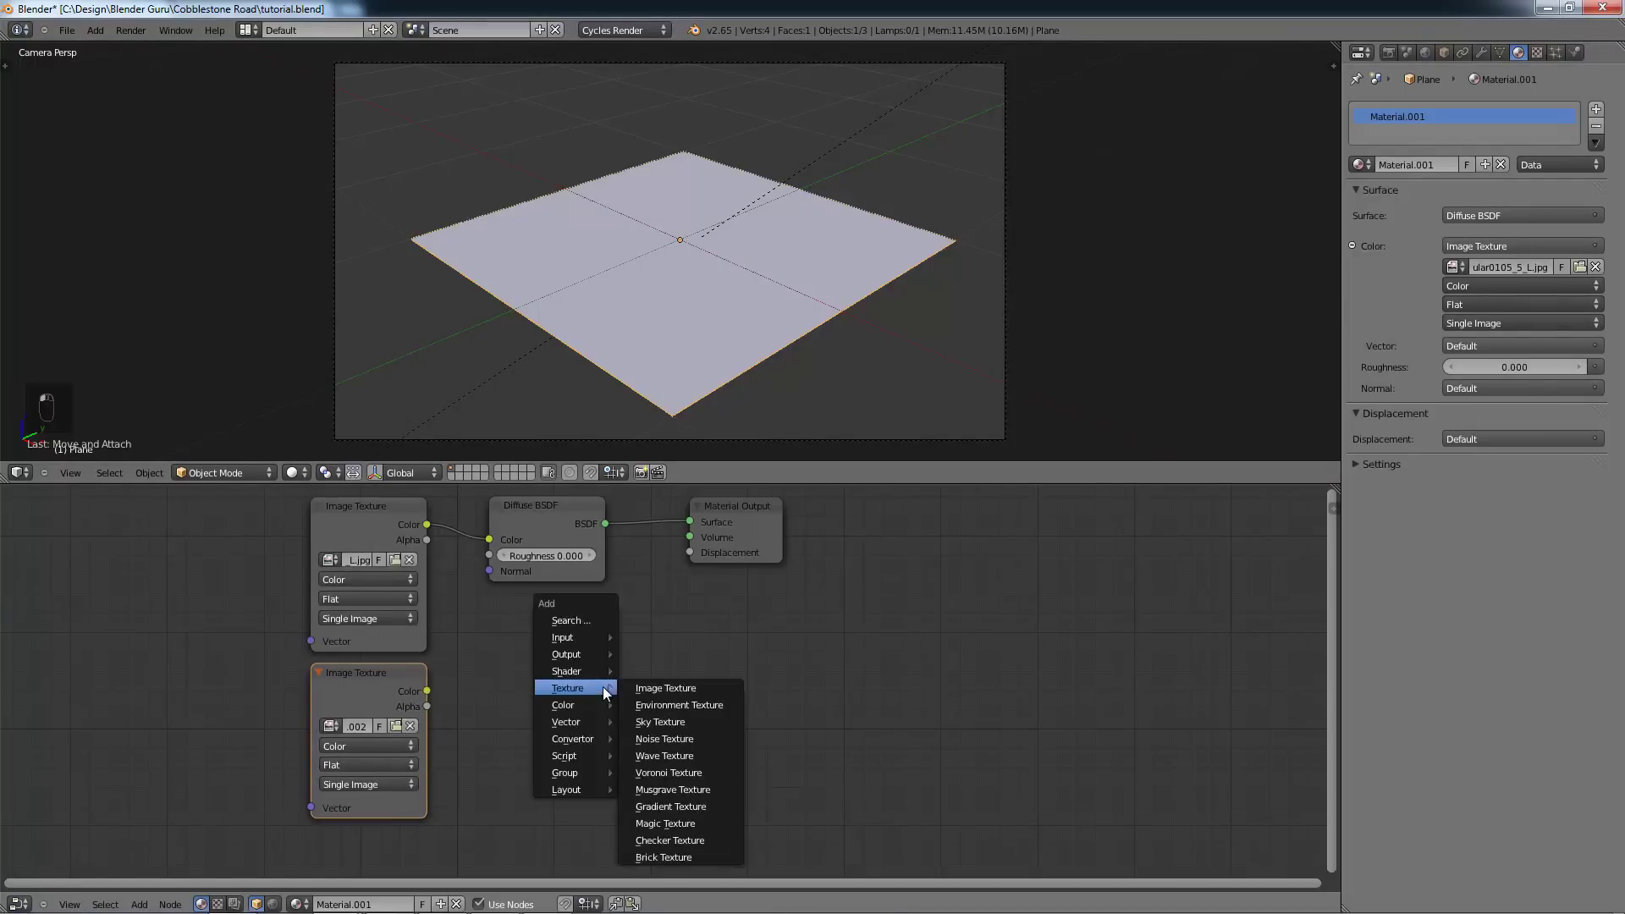
mouse_move(588, 720)
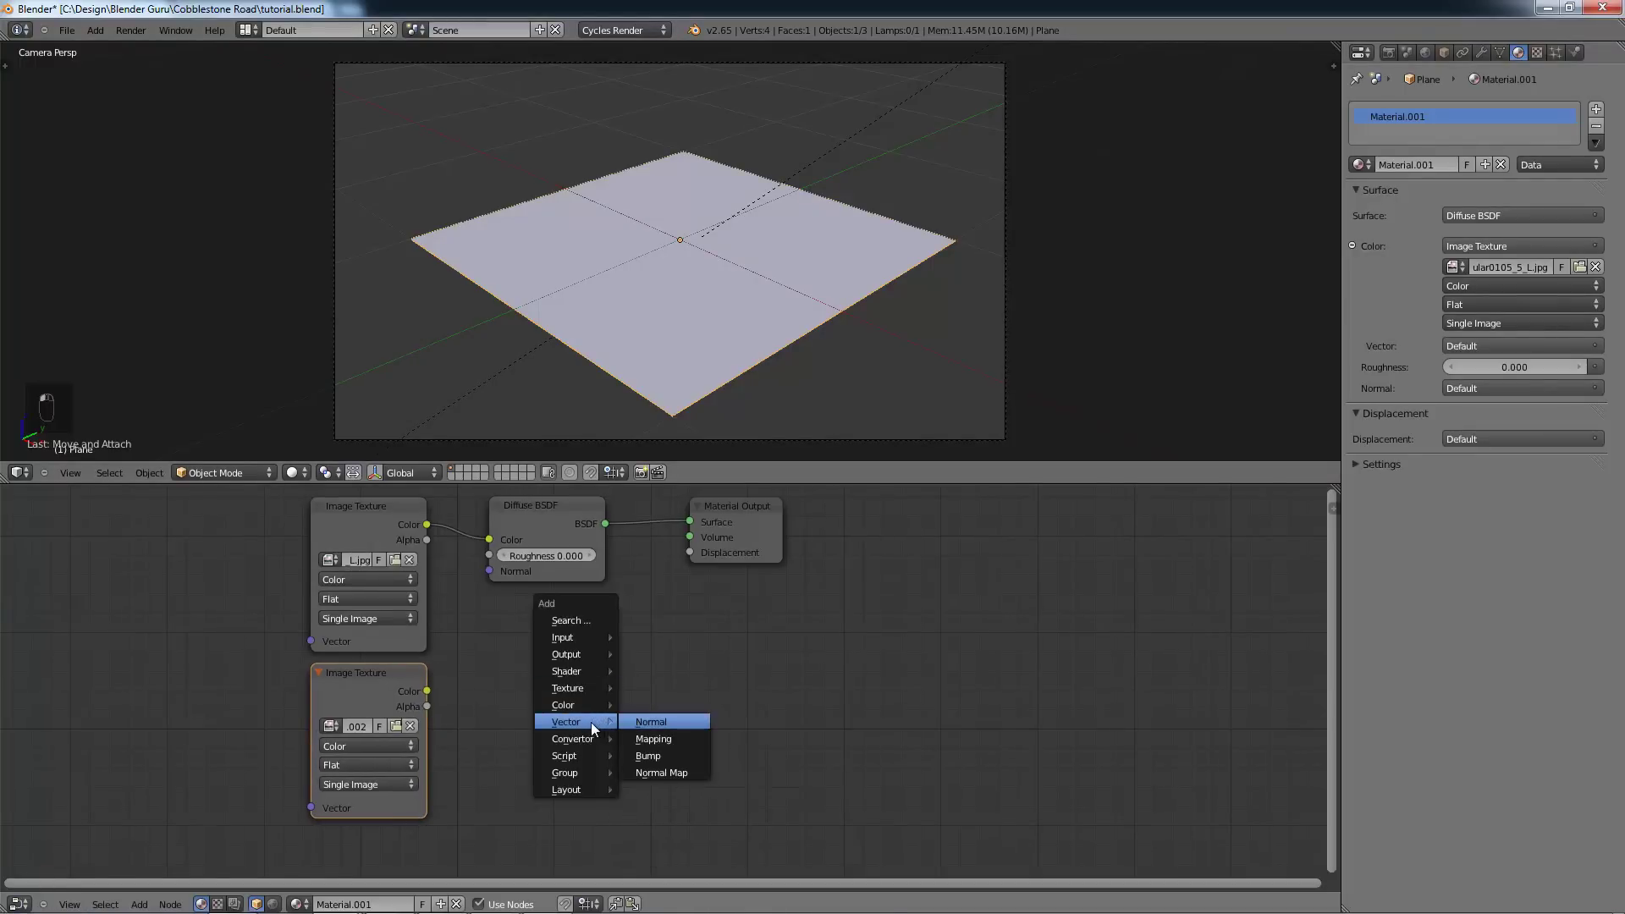
click(668, 772)
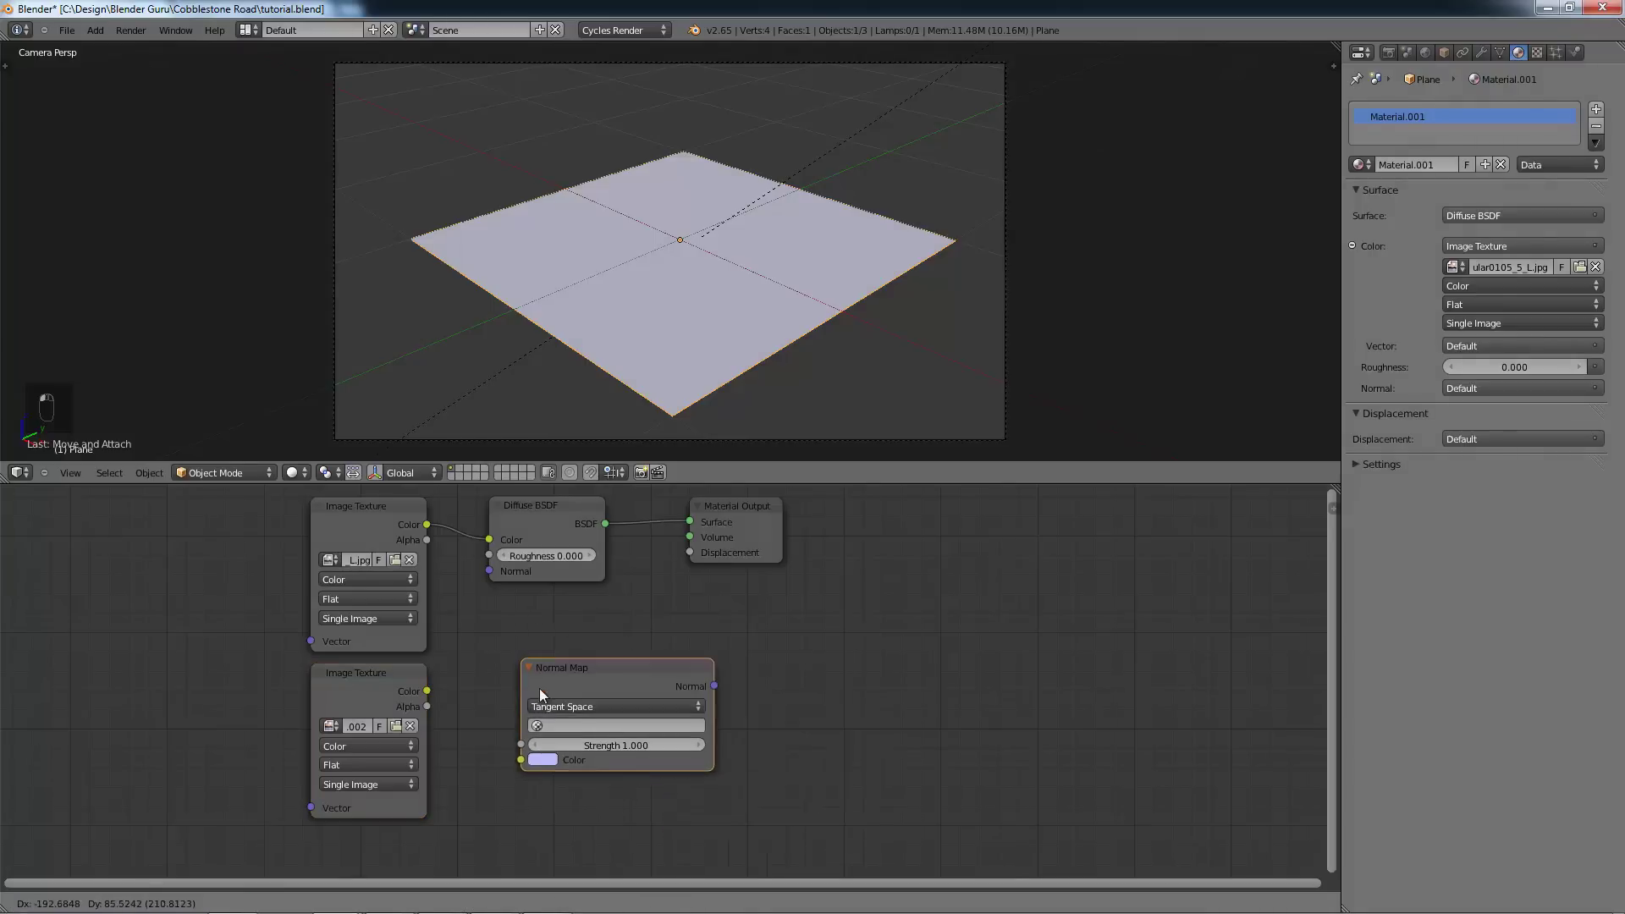
click(520, 697)
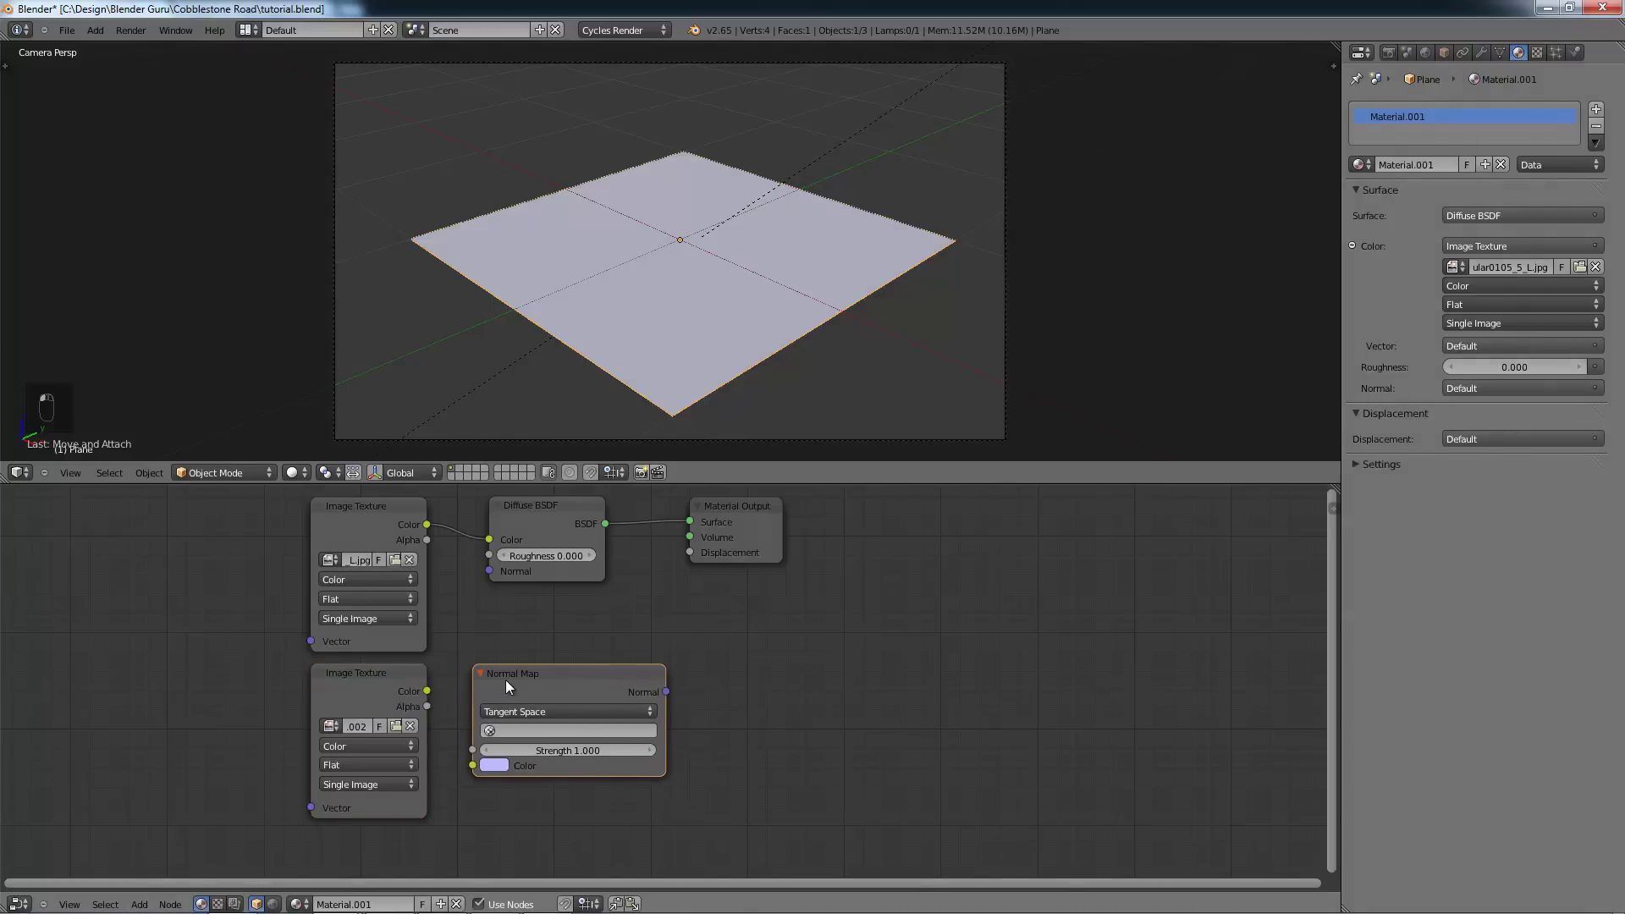
drag(506, 680, 479, 764)
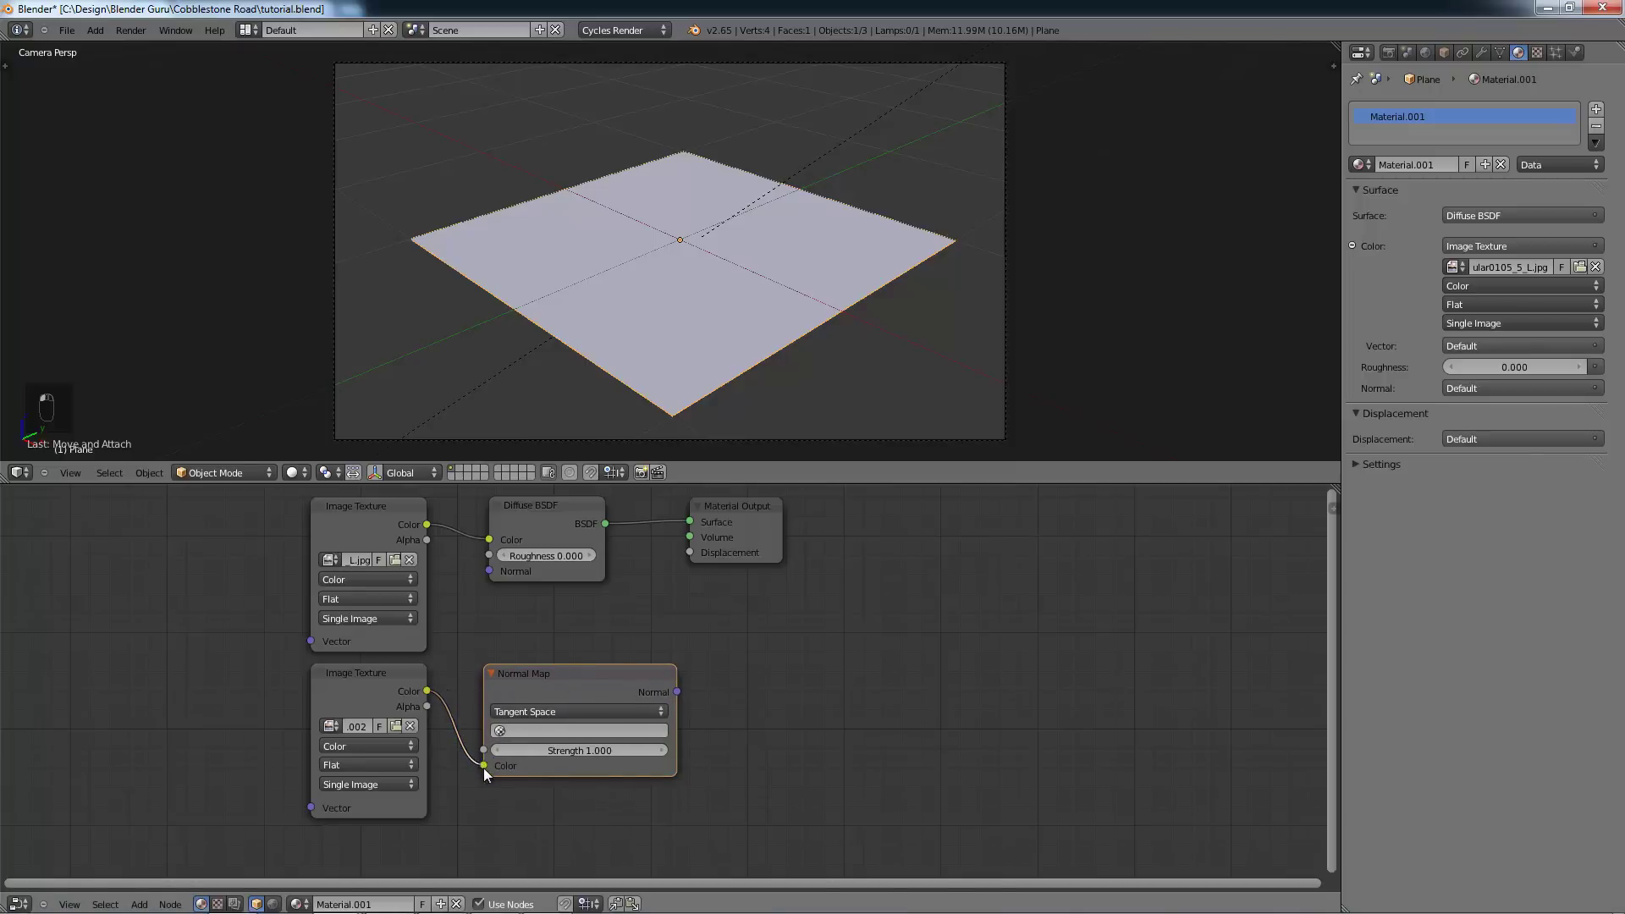
Step: Move the Material Output node farther from the Diffuse BSDF and connect the Normal Map's Normal output to its Displacement input
drag(774, 535, 816, 511)
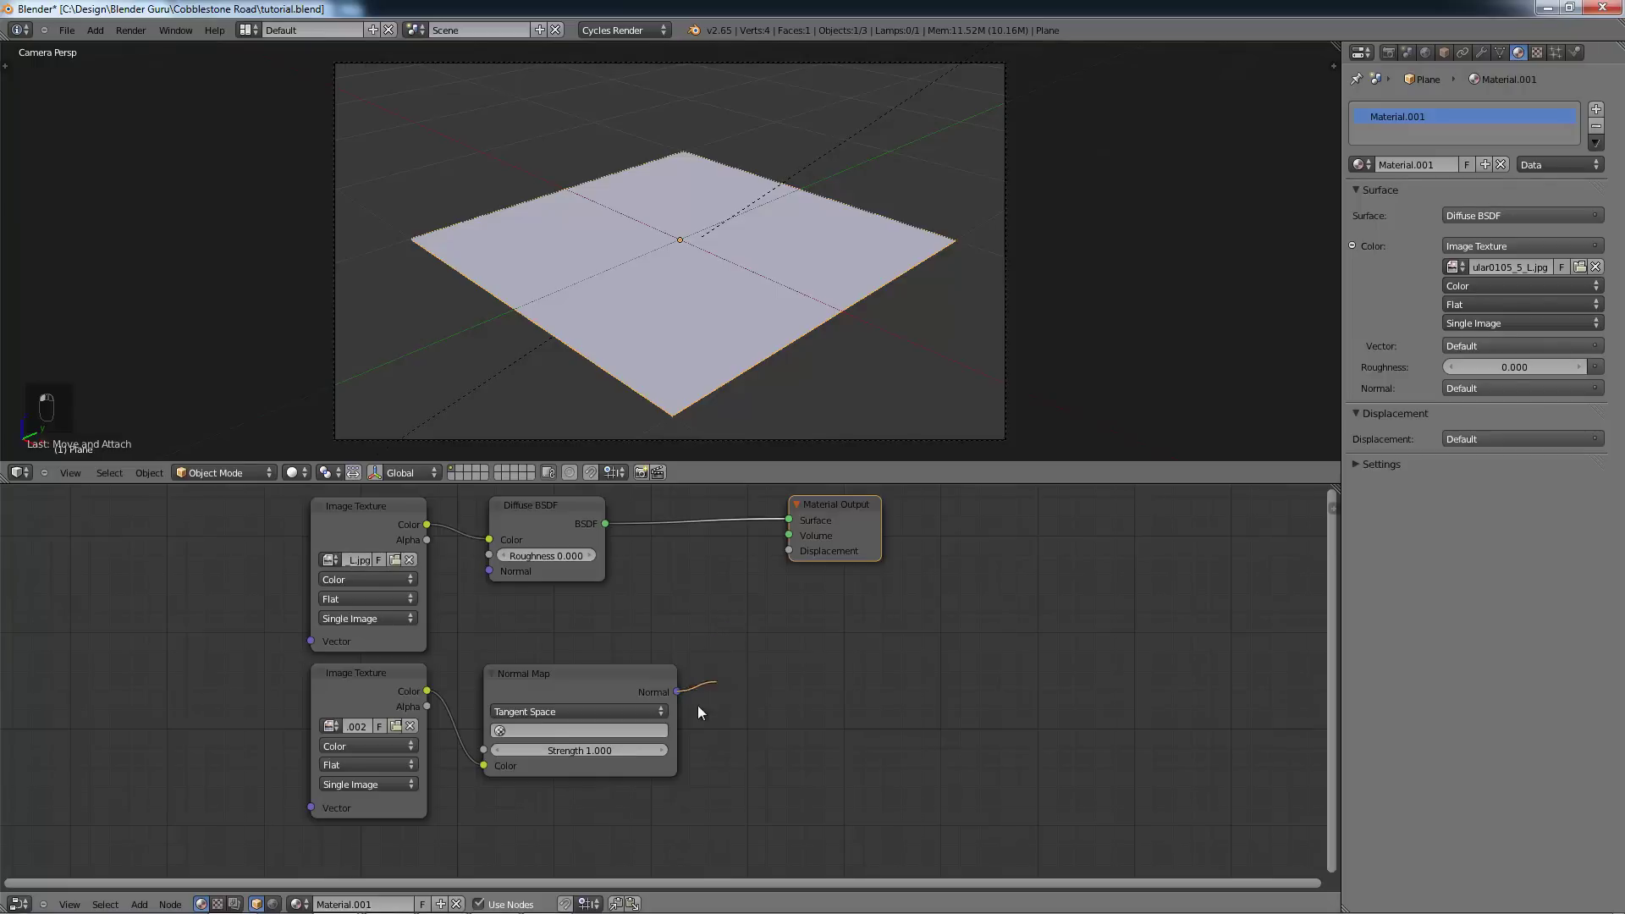
drag(699, 707, 789, 550)
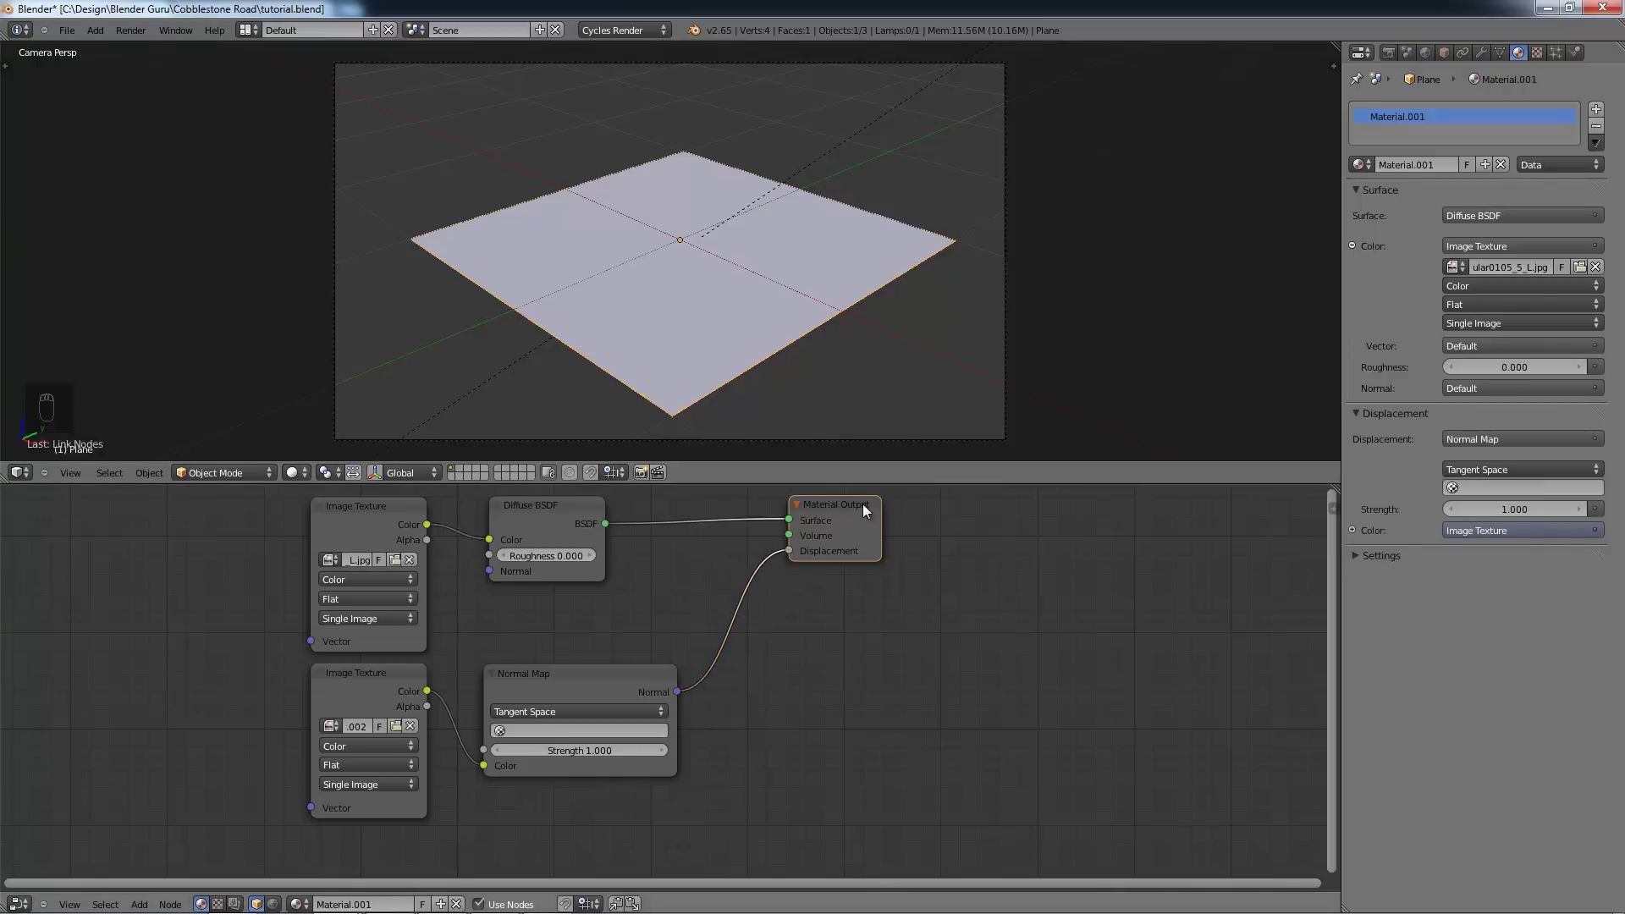
drag(863, 508, 865, 514)
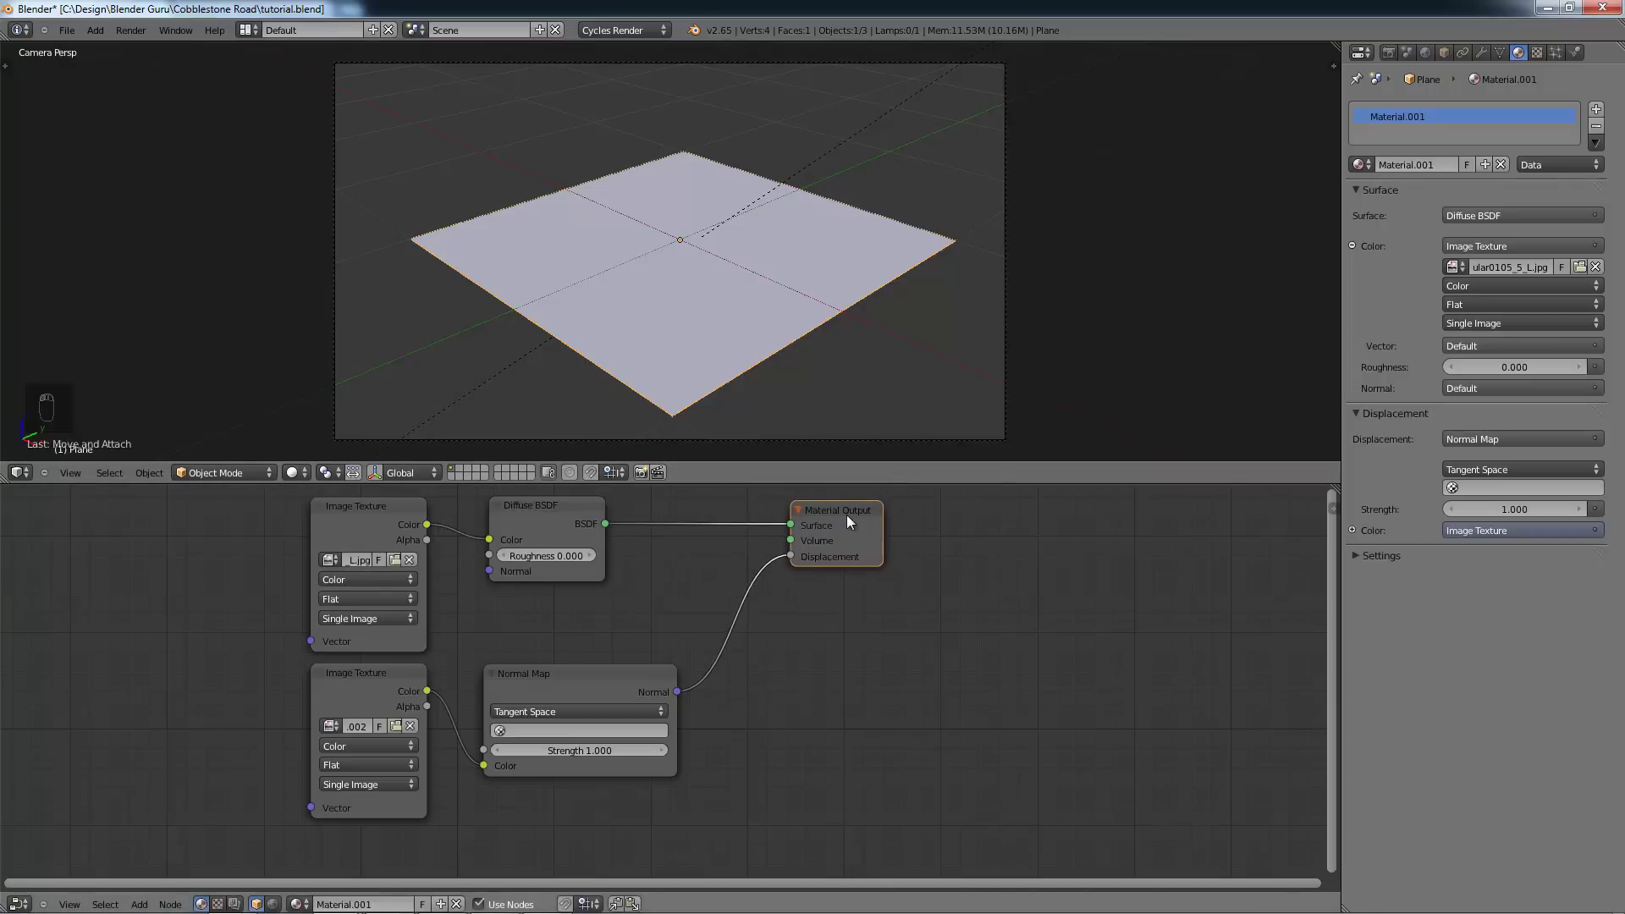
Step: Set the viewport shading to Rendered and compare the cobblestones with the Normal Map disconnected from Displacement and with it reconnected
click(294, 473)
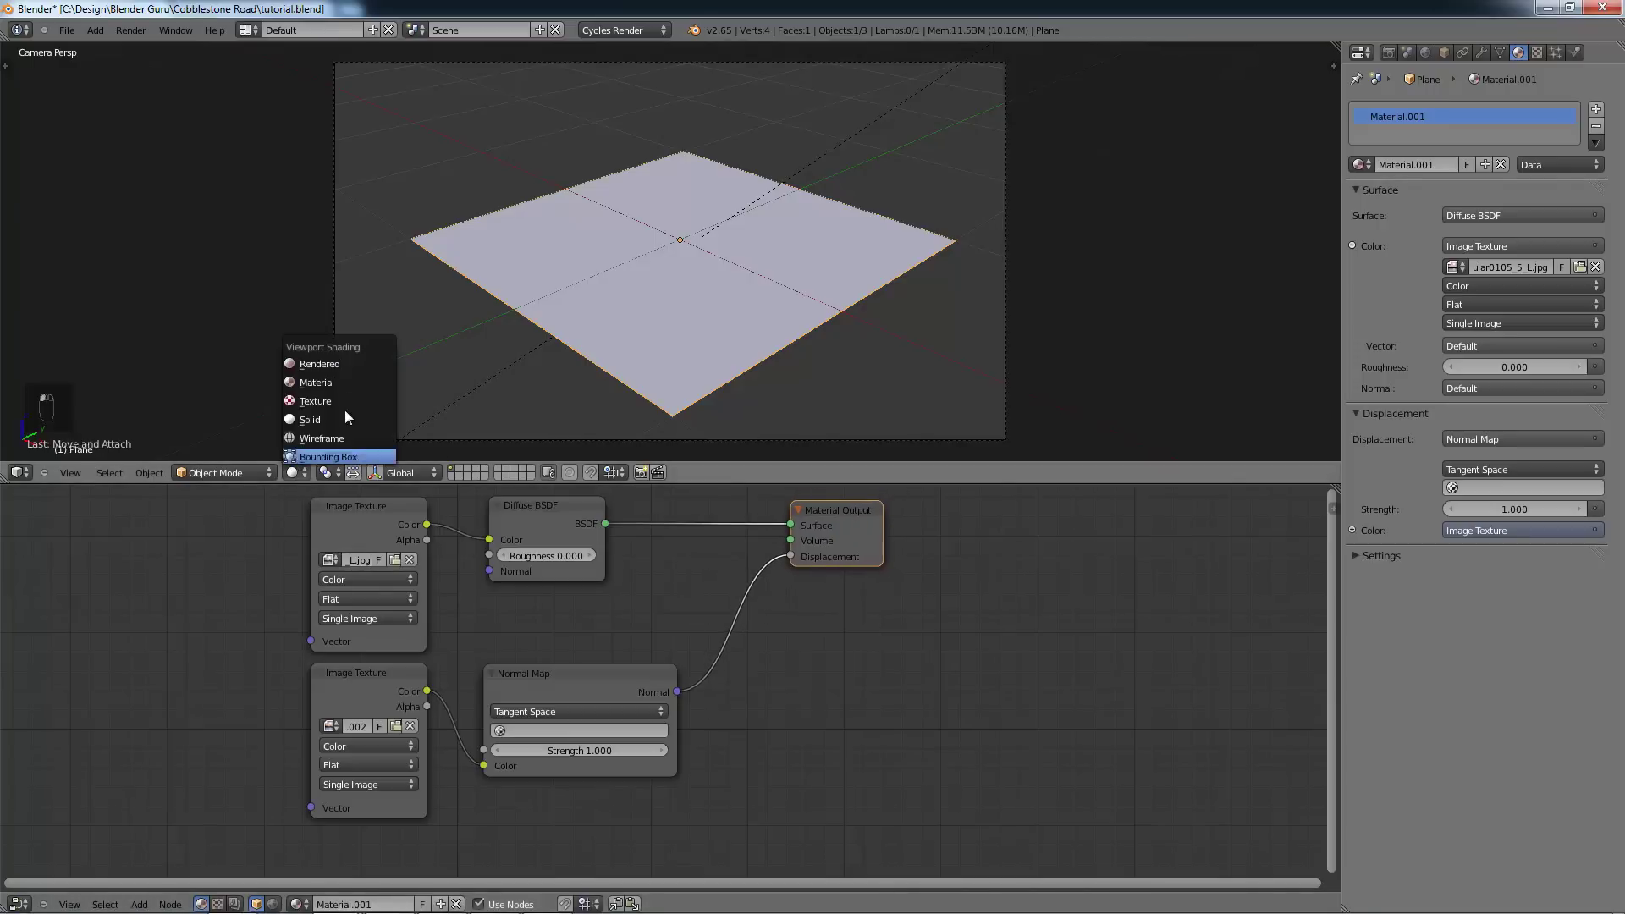
click(353, 364)
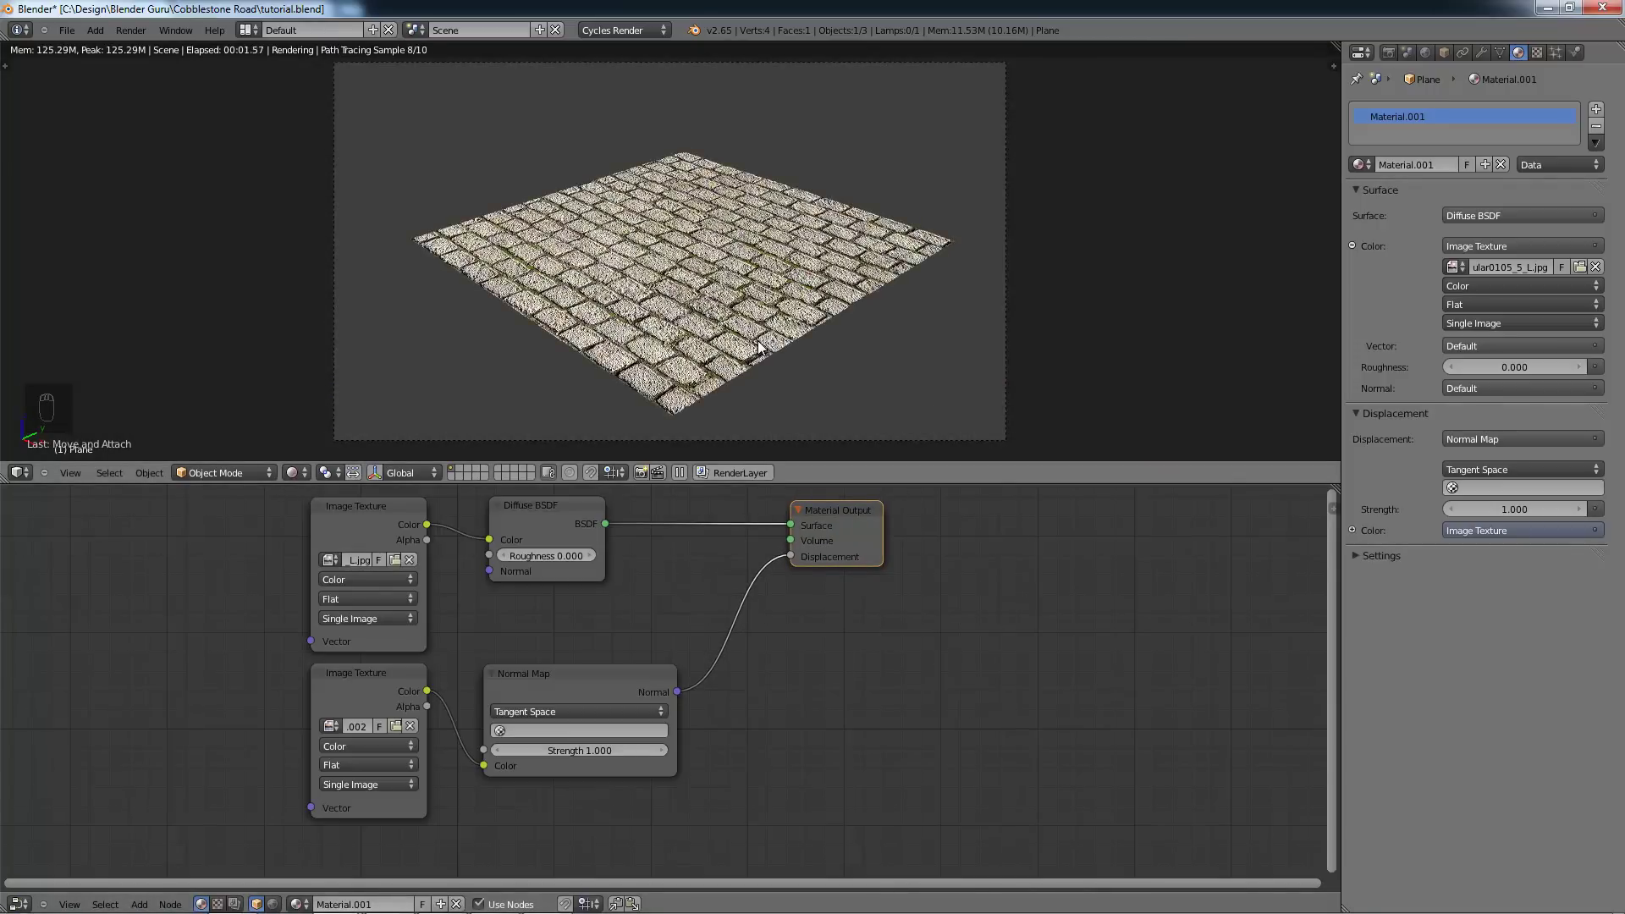
scroll(758, 340, up, 3)
scroll(758, 346, up, 2)
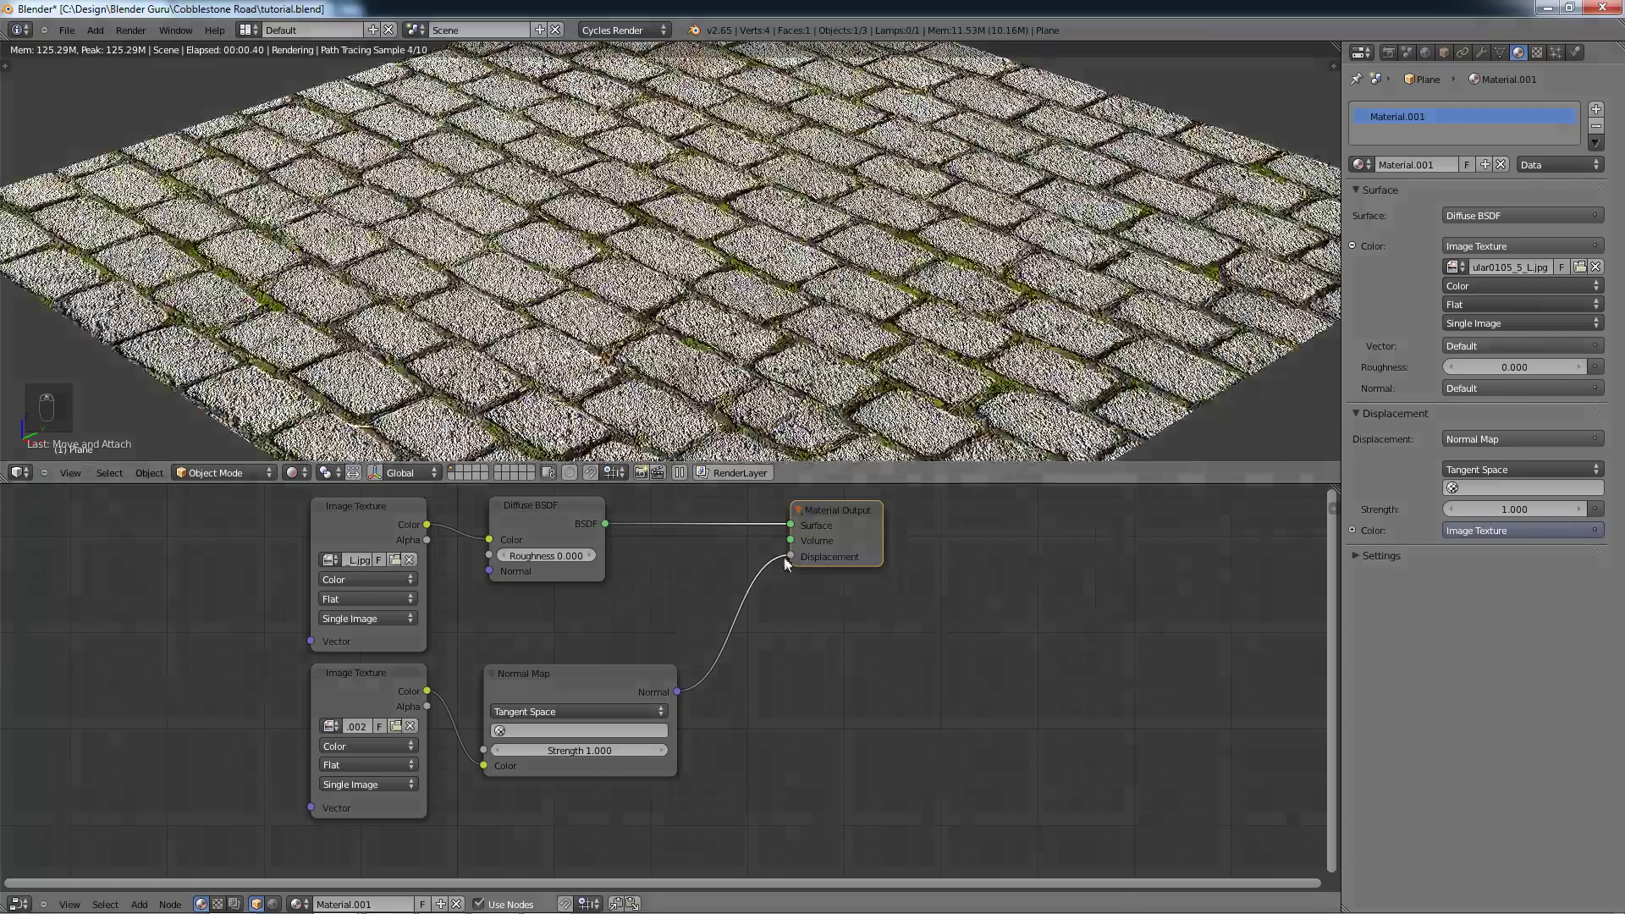
drag(790, 556, 752, 564)
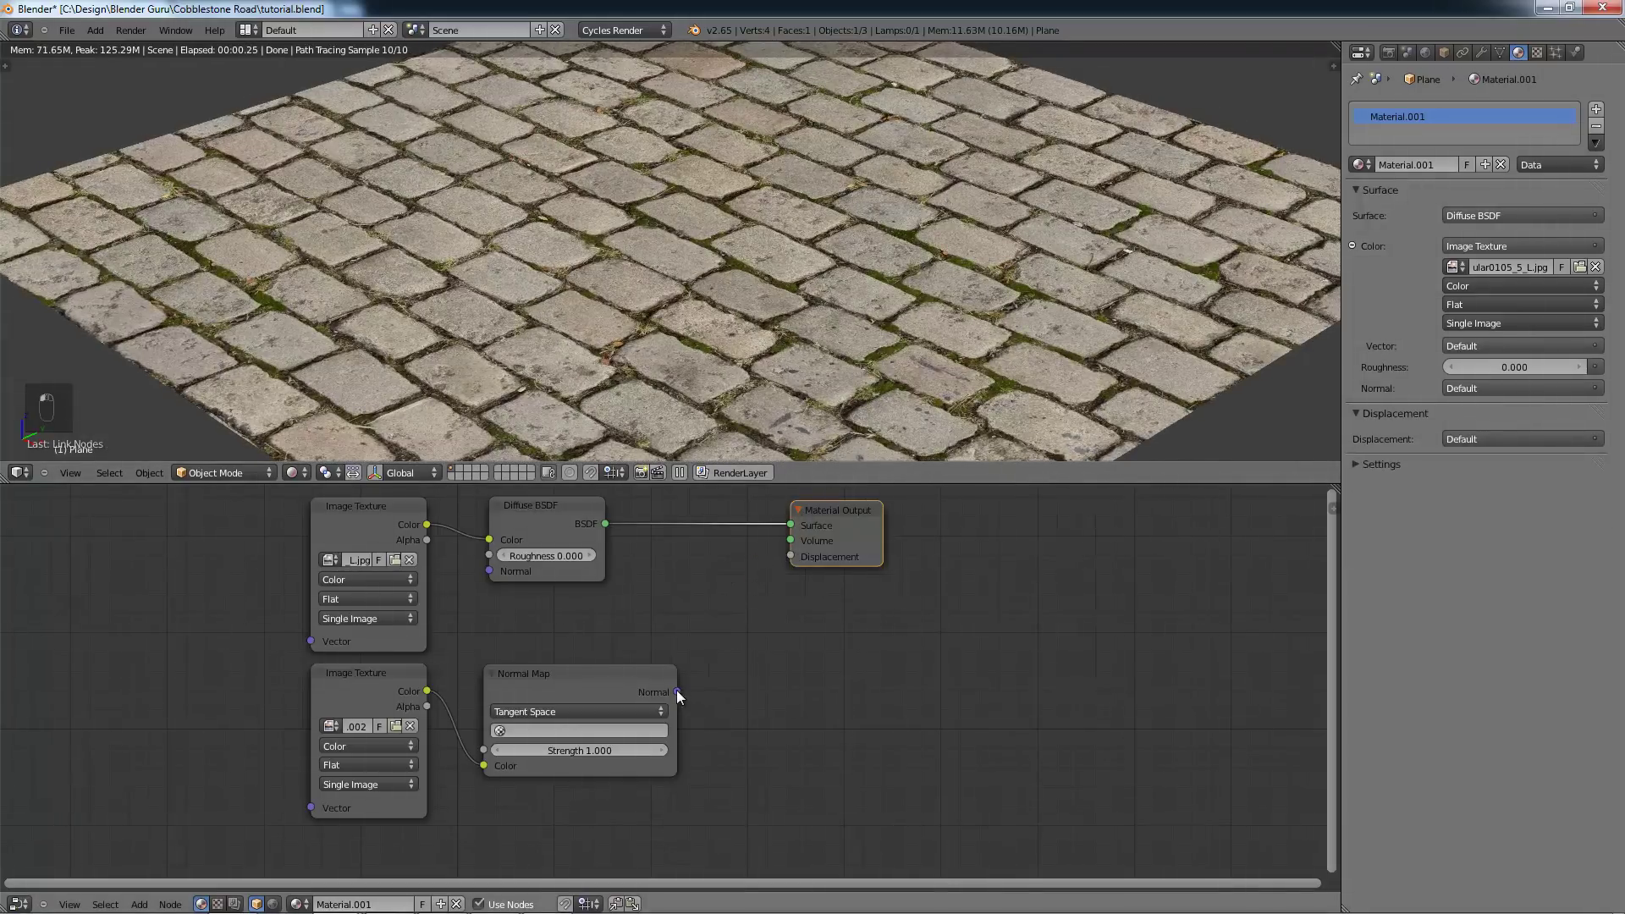
drag(677, 691, 785, 558)
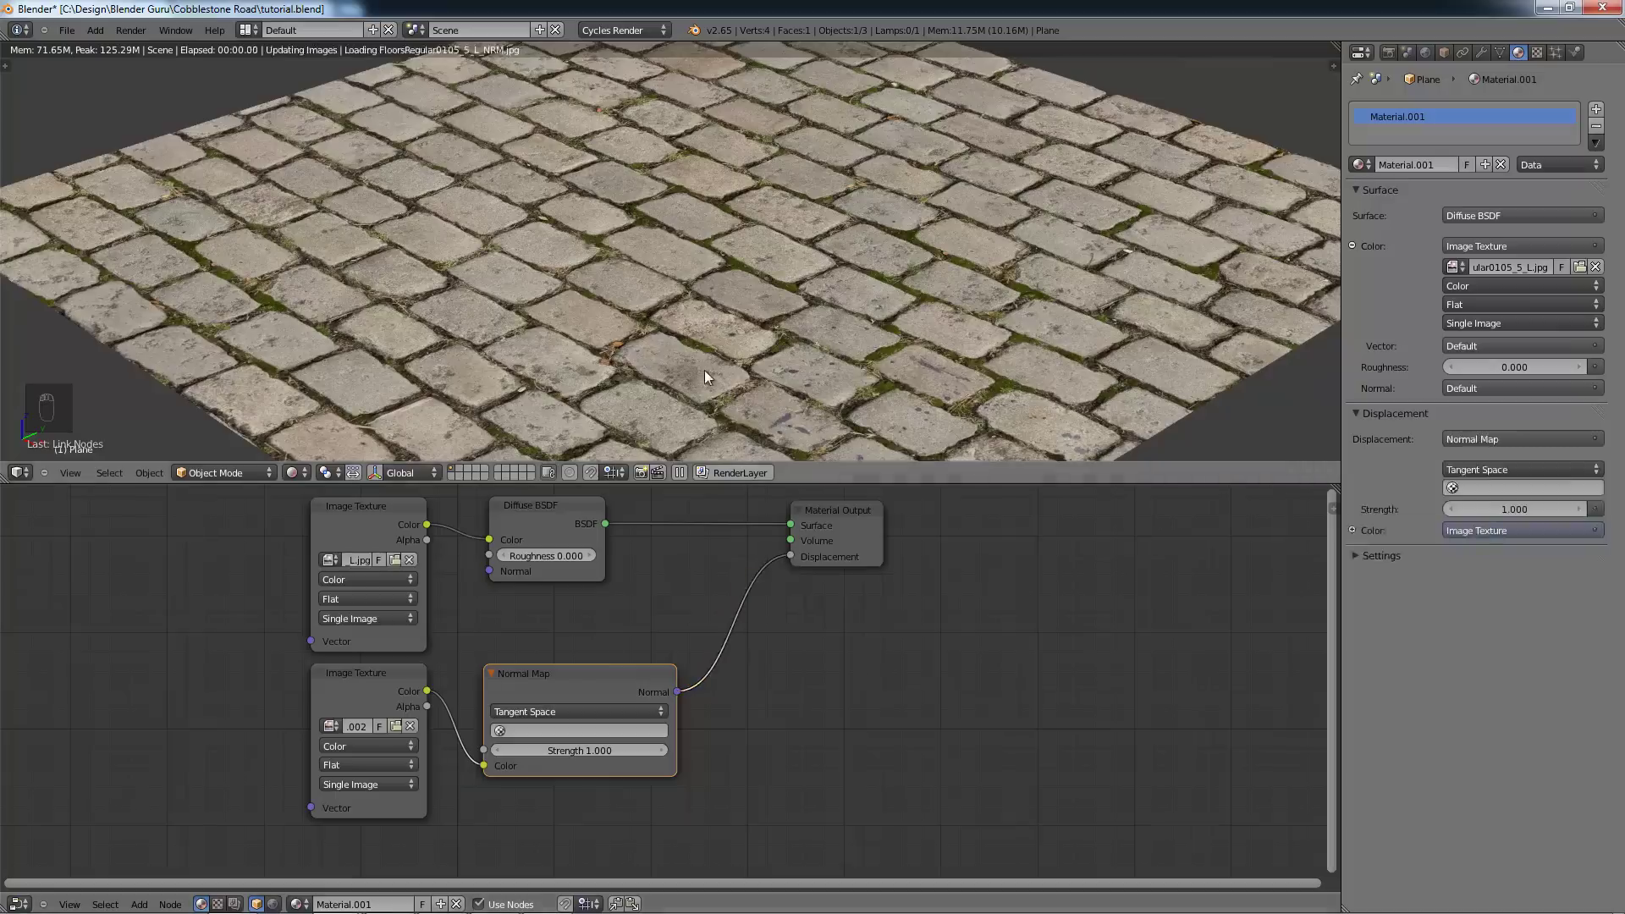
Step: Inspect the rendered stones up close, then check the normal map detail settings in CrazyBump and return to Blender
scroll(707, 376, up, 4)
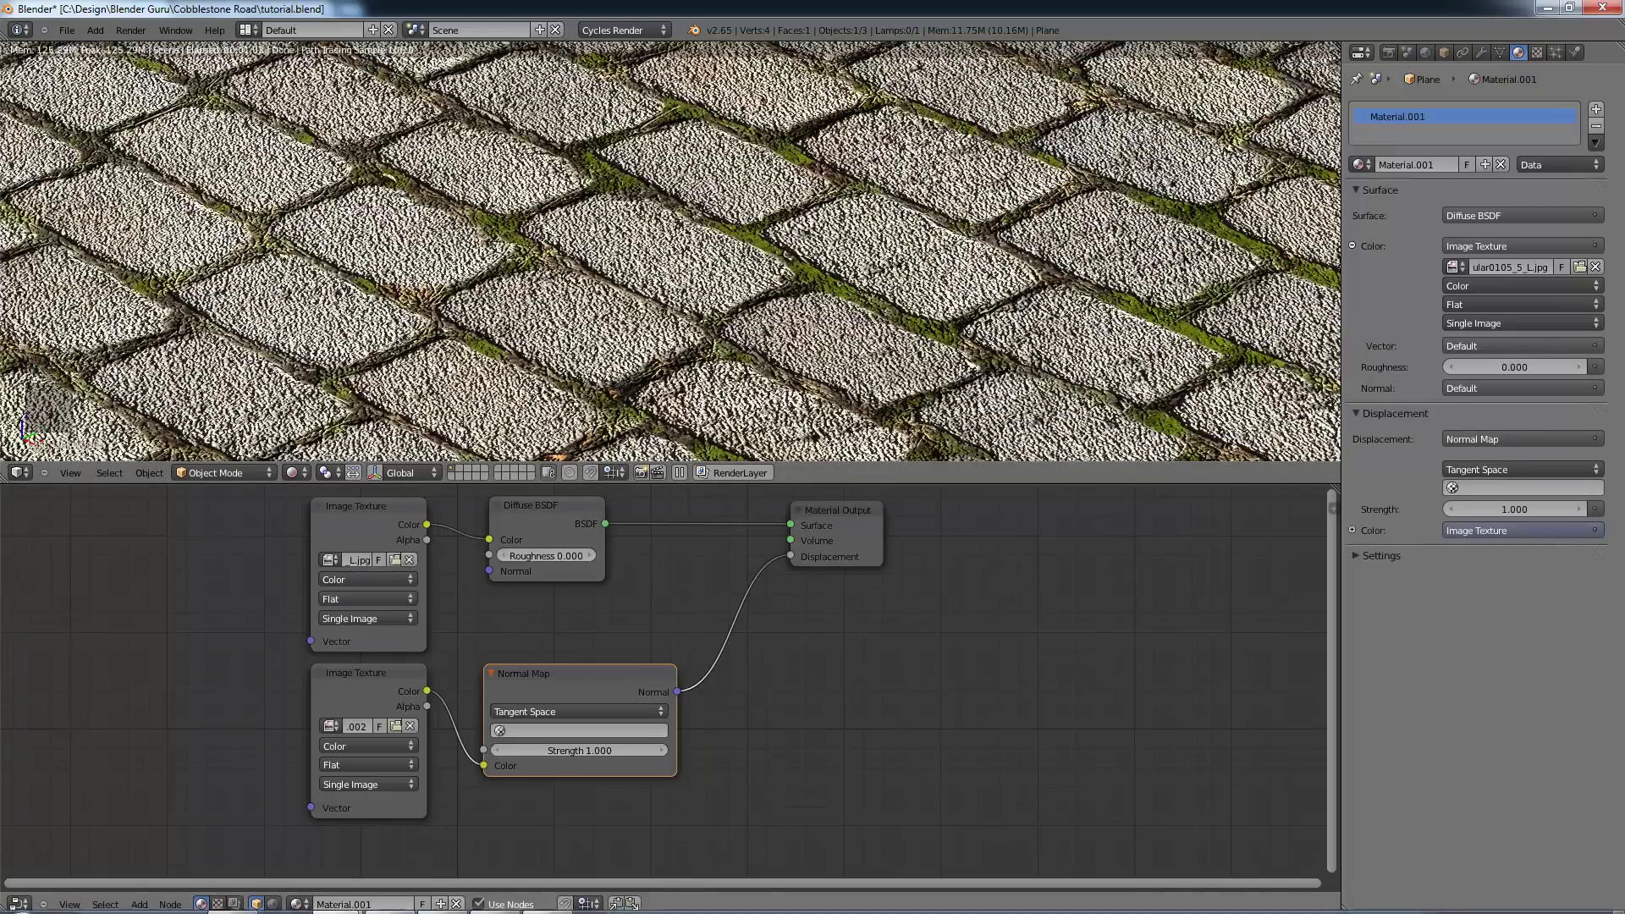
click(495, 897)
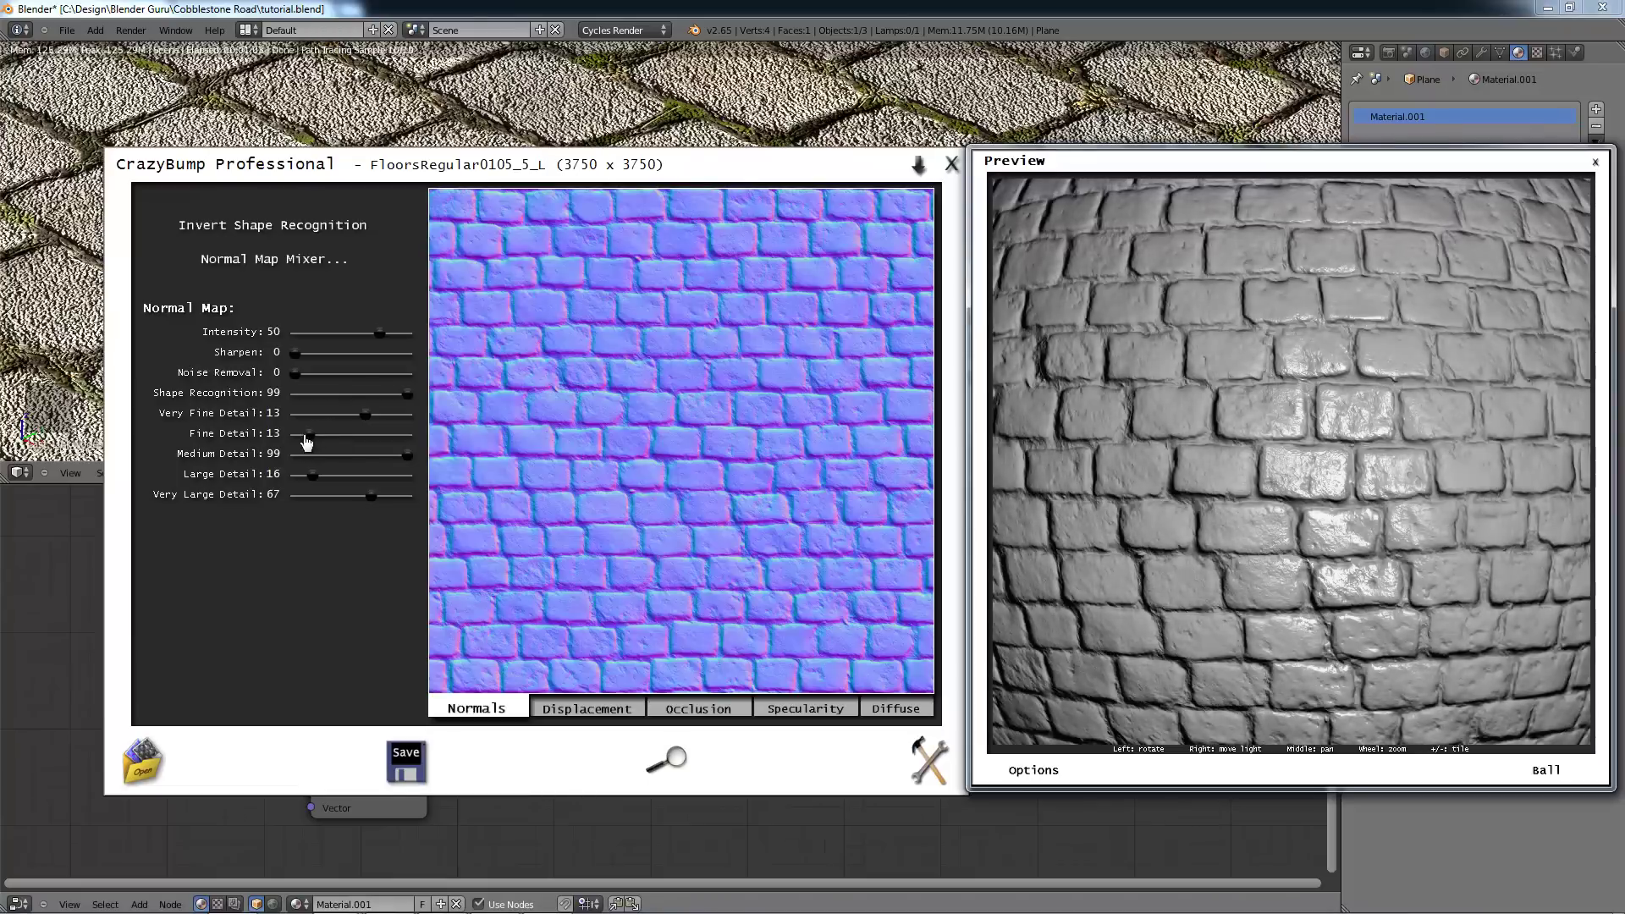
click(624, 7)
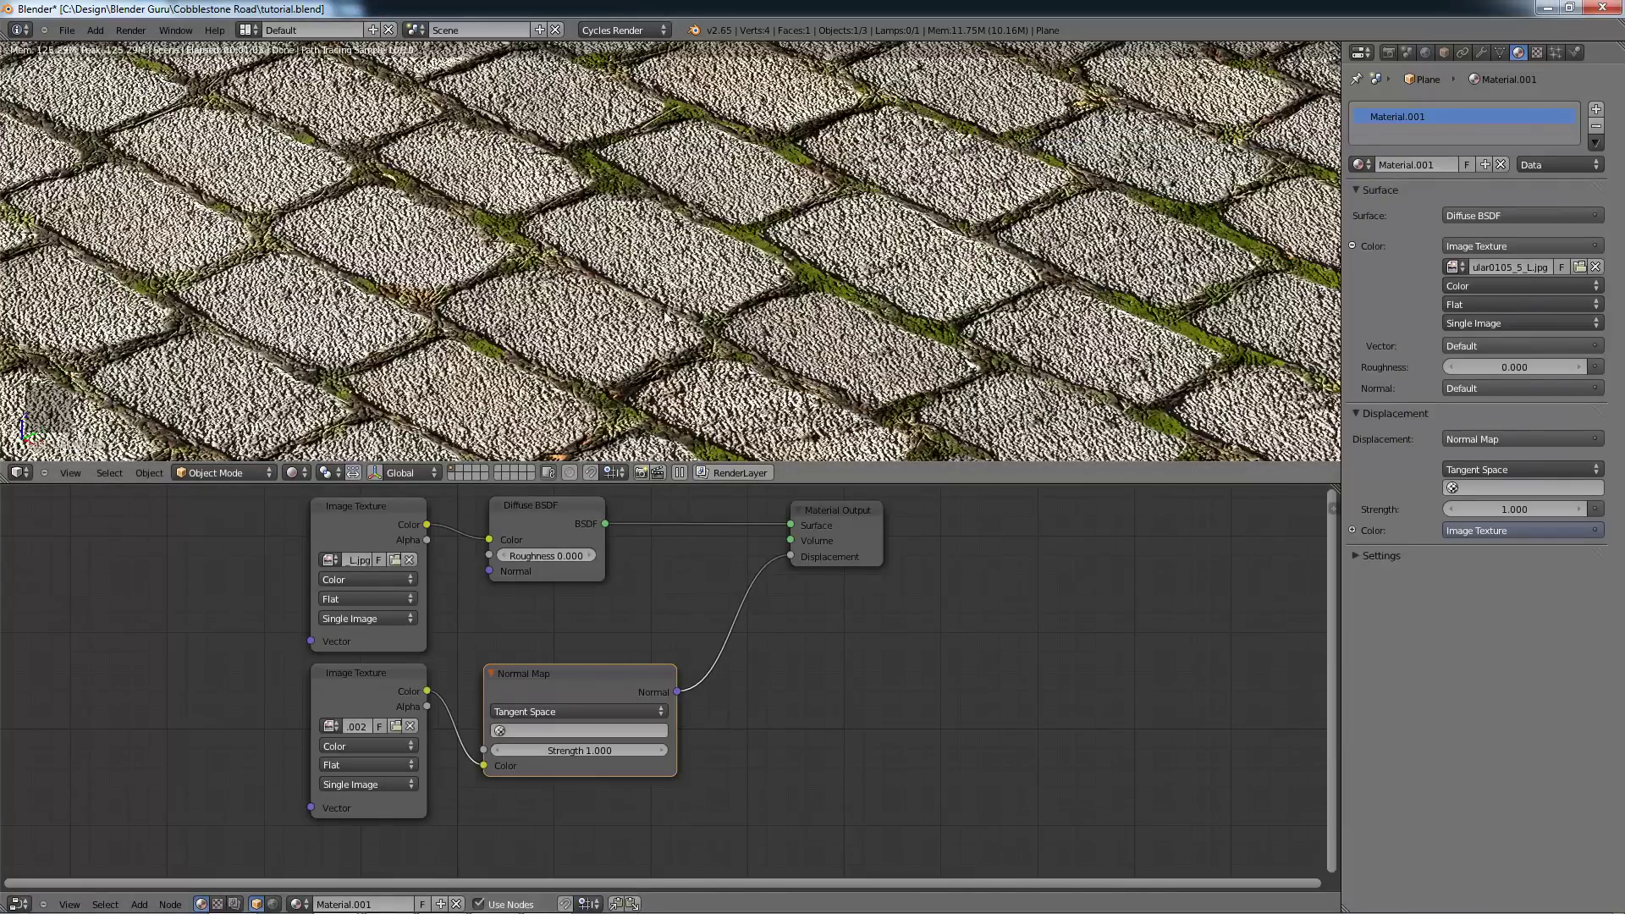
Step: Lower the Normal Map node's strength to 0.100
click(498, 750)
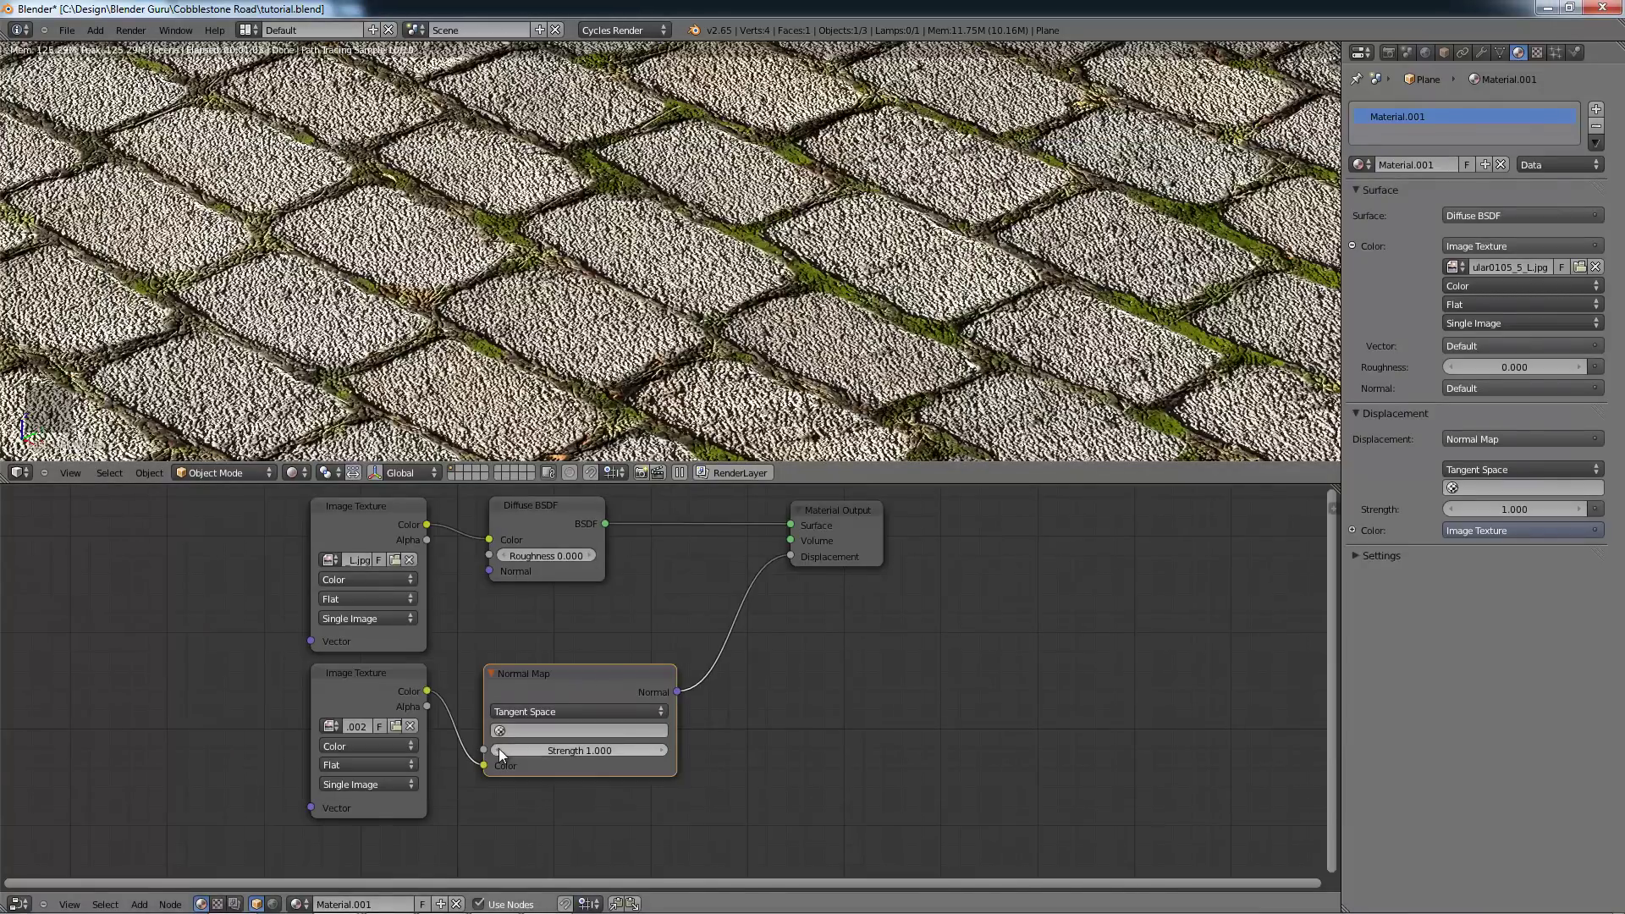
click(498, 750)
click(500, 749)
click(500, 749)
click(500, 750)
click(503, 748)
click(503, 747)
click(503, 748)
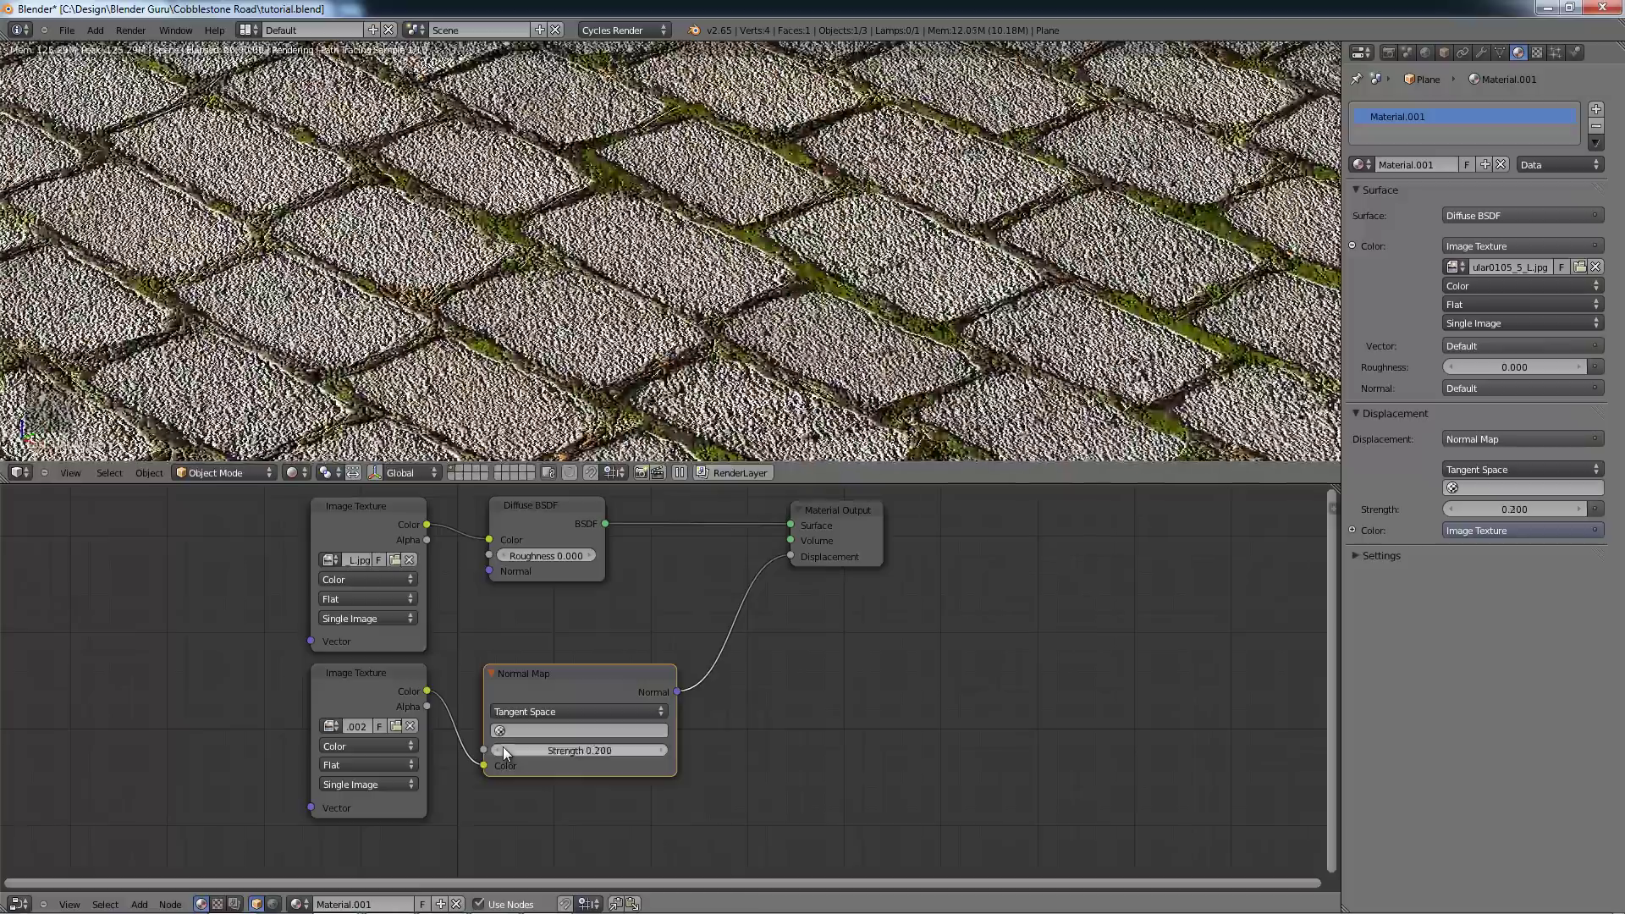
click(503, 747)
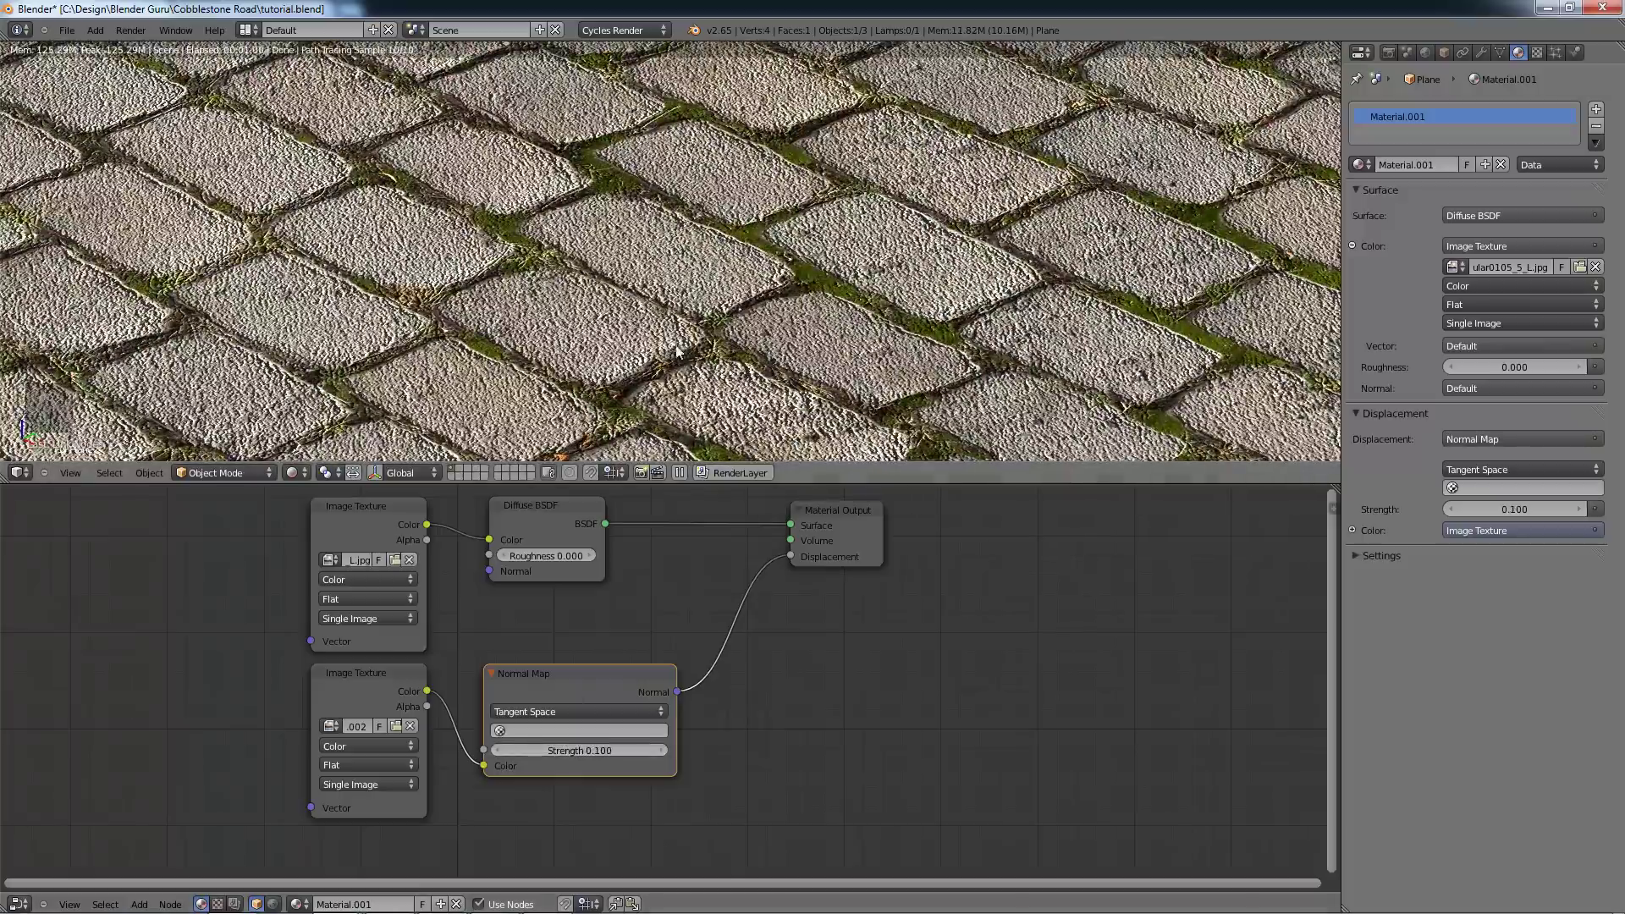
Step: Examine the rendered cobblestone relief at the reduced strength, both close up and across the whole plane
scroll(677, 343, down, 5)
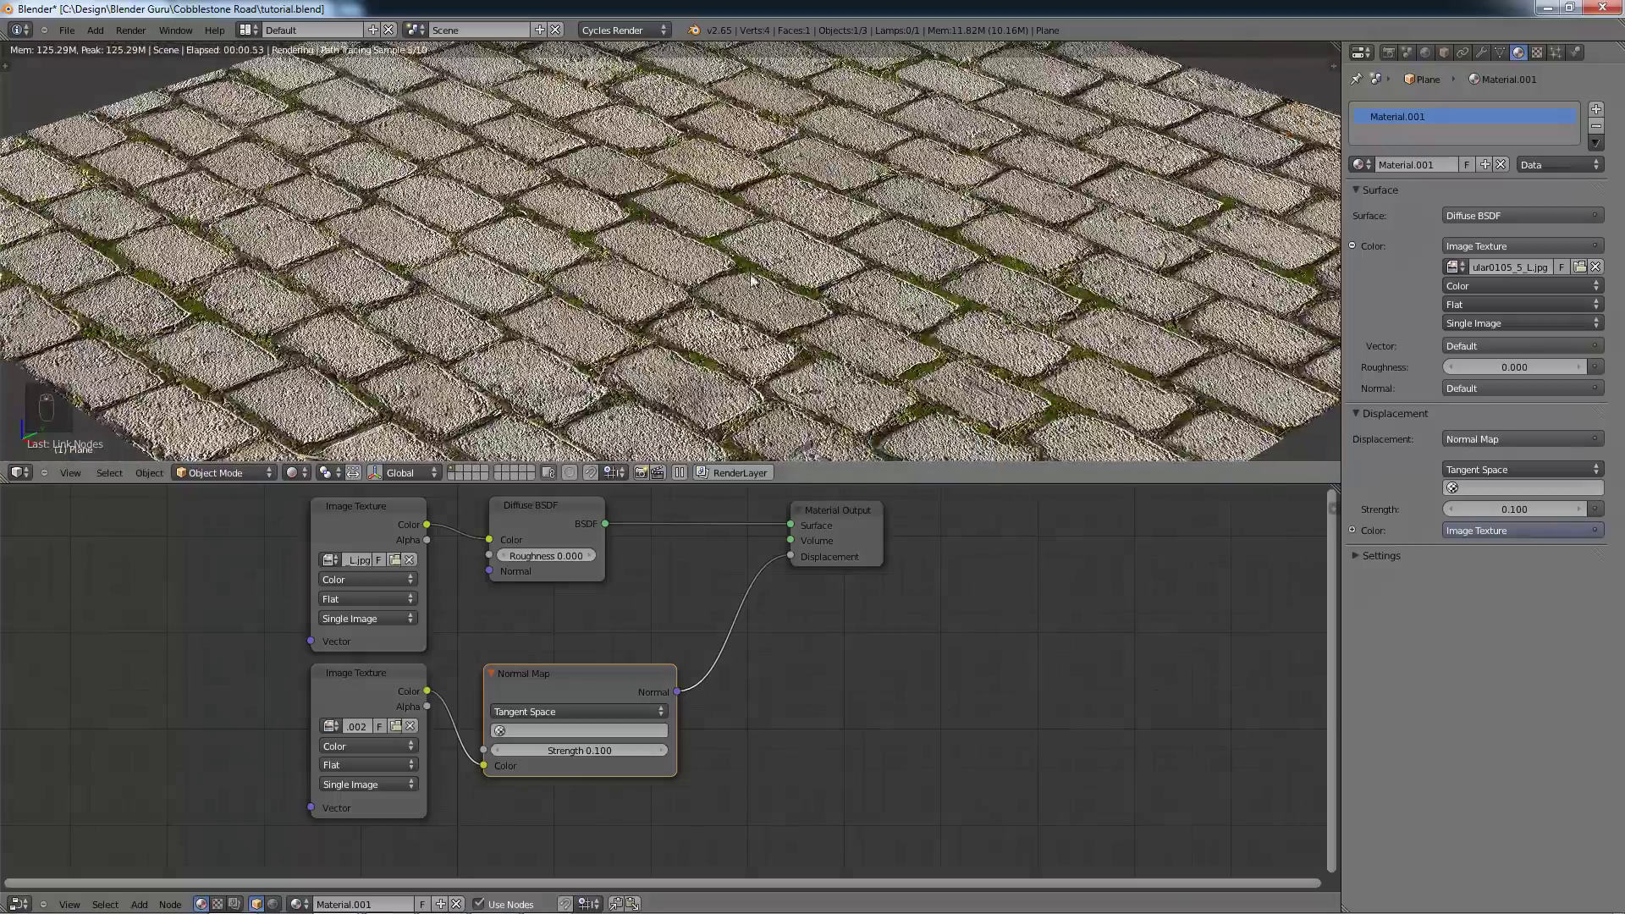
shift+middle_drag(677, 343, 754, 232)
scroll(749, 237, up, 6)
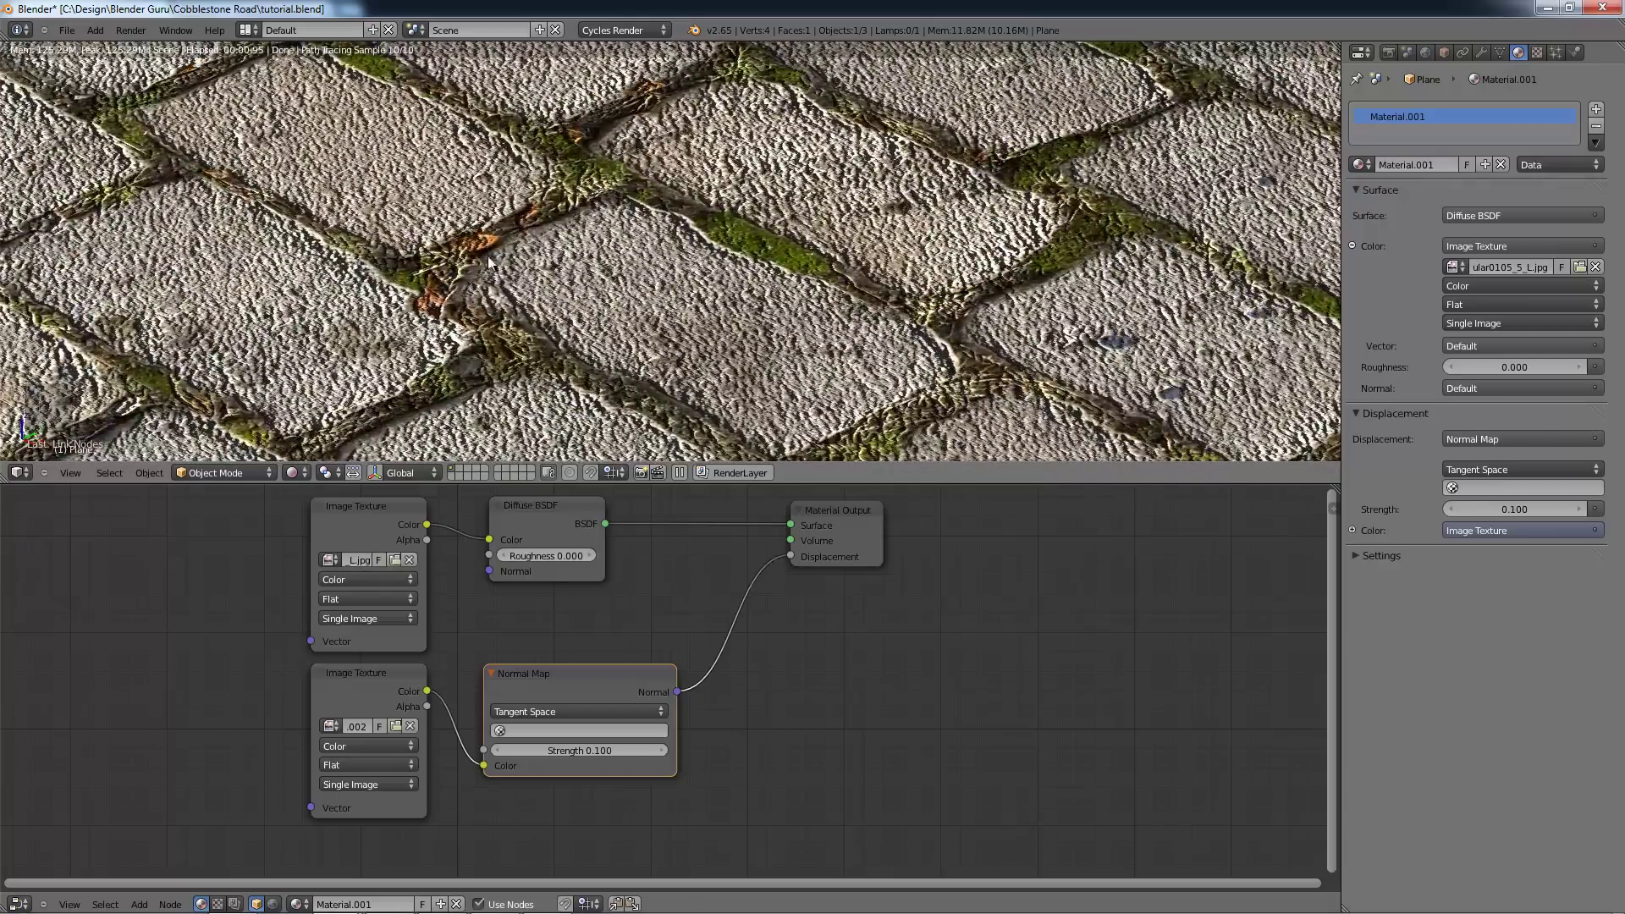
scroll(817, 313, down, 7)
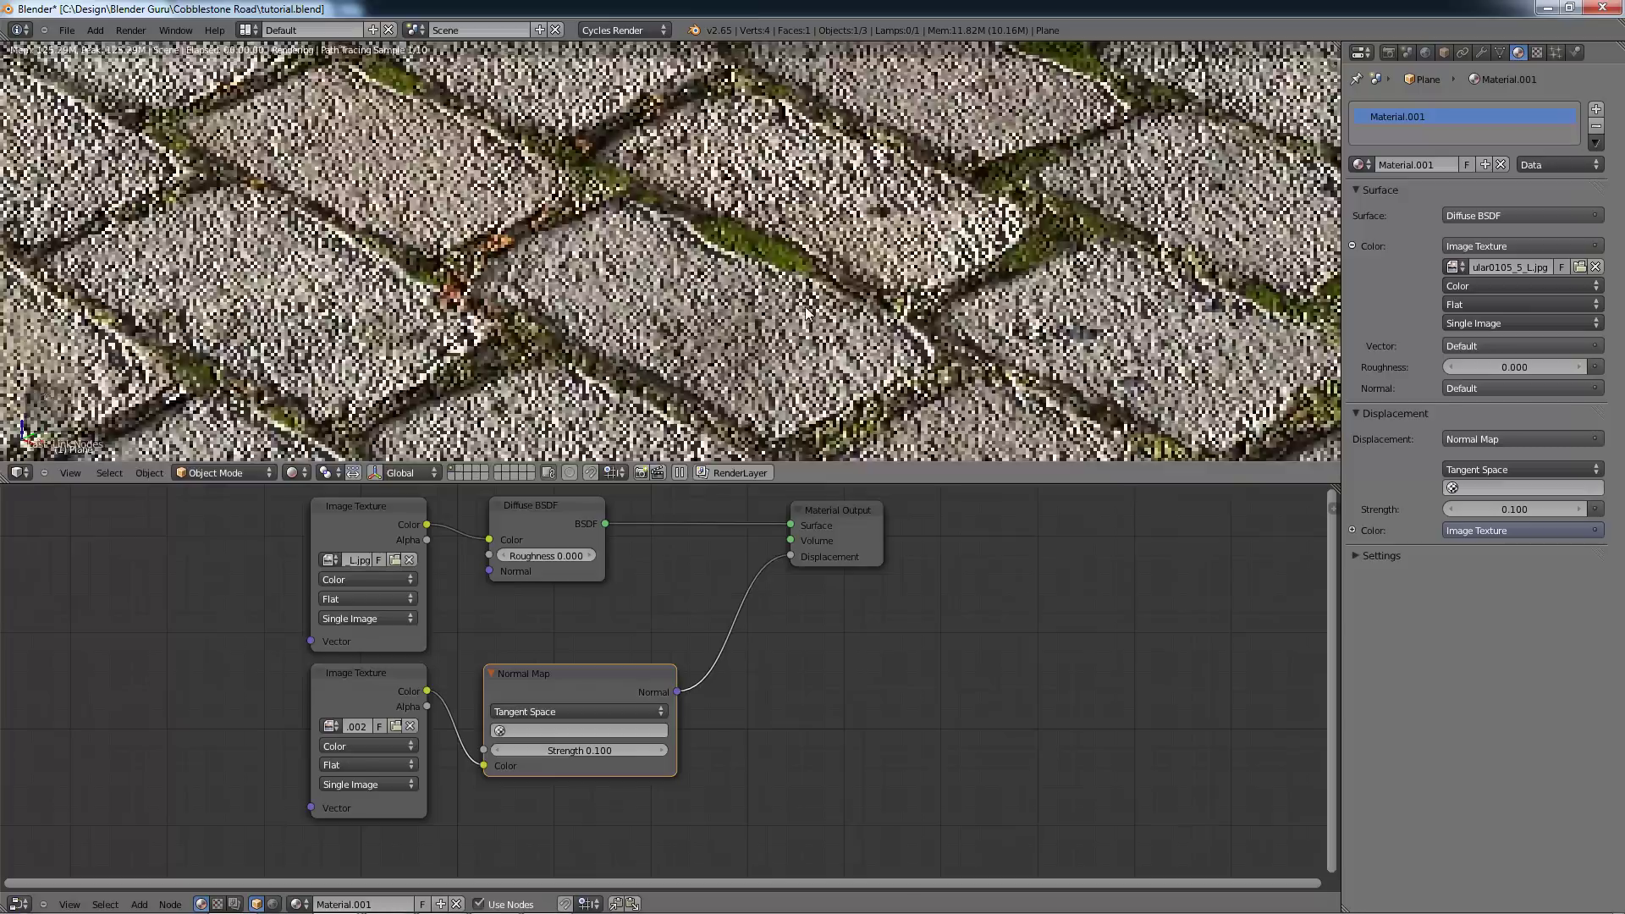
scroll(805, 313, down, 2)
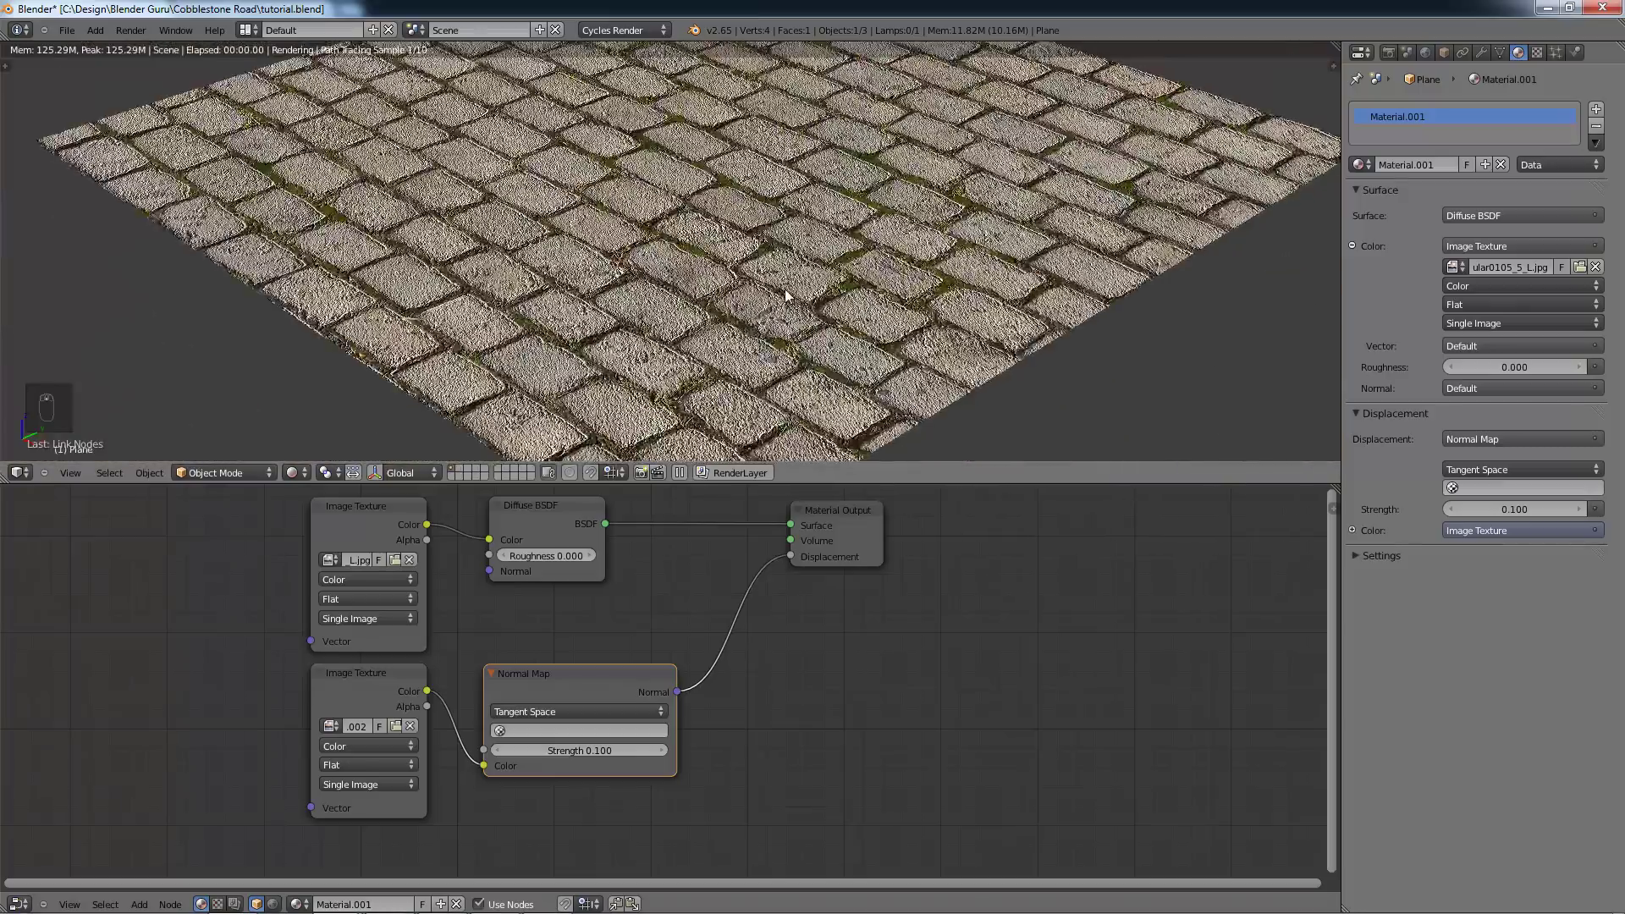
shift+middle_drag(856, 233, 846, 273)
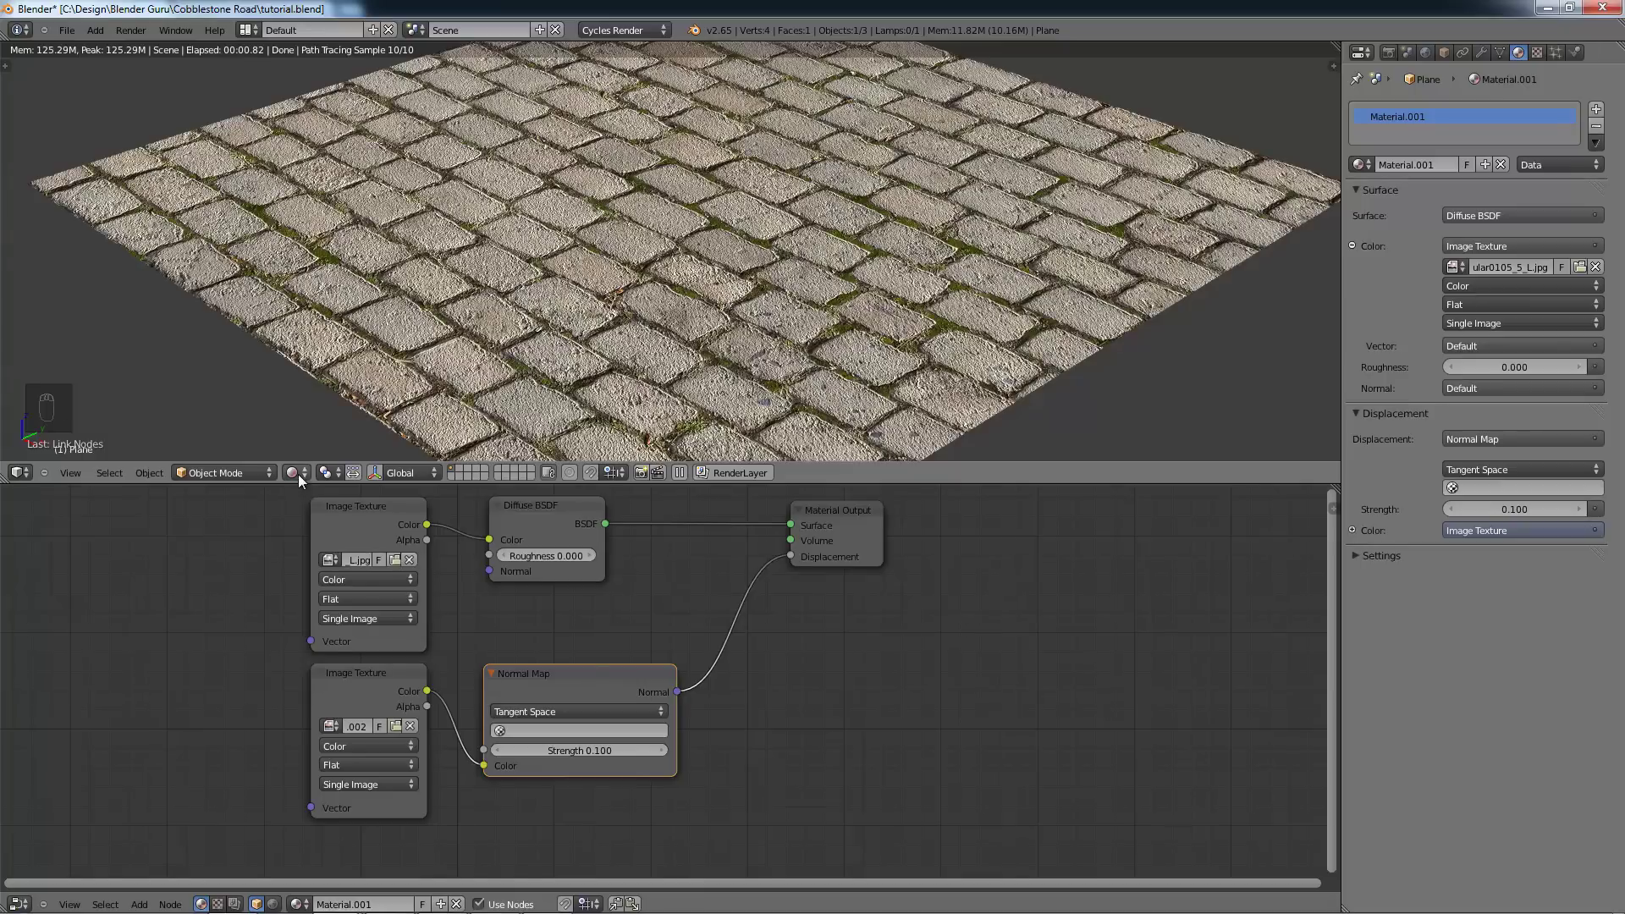
scroll(1202, 216, down, 2)
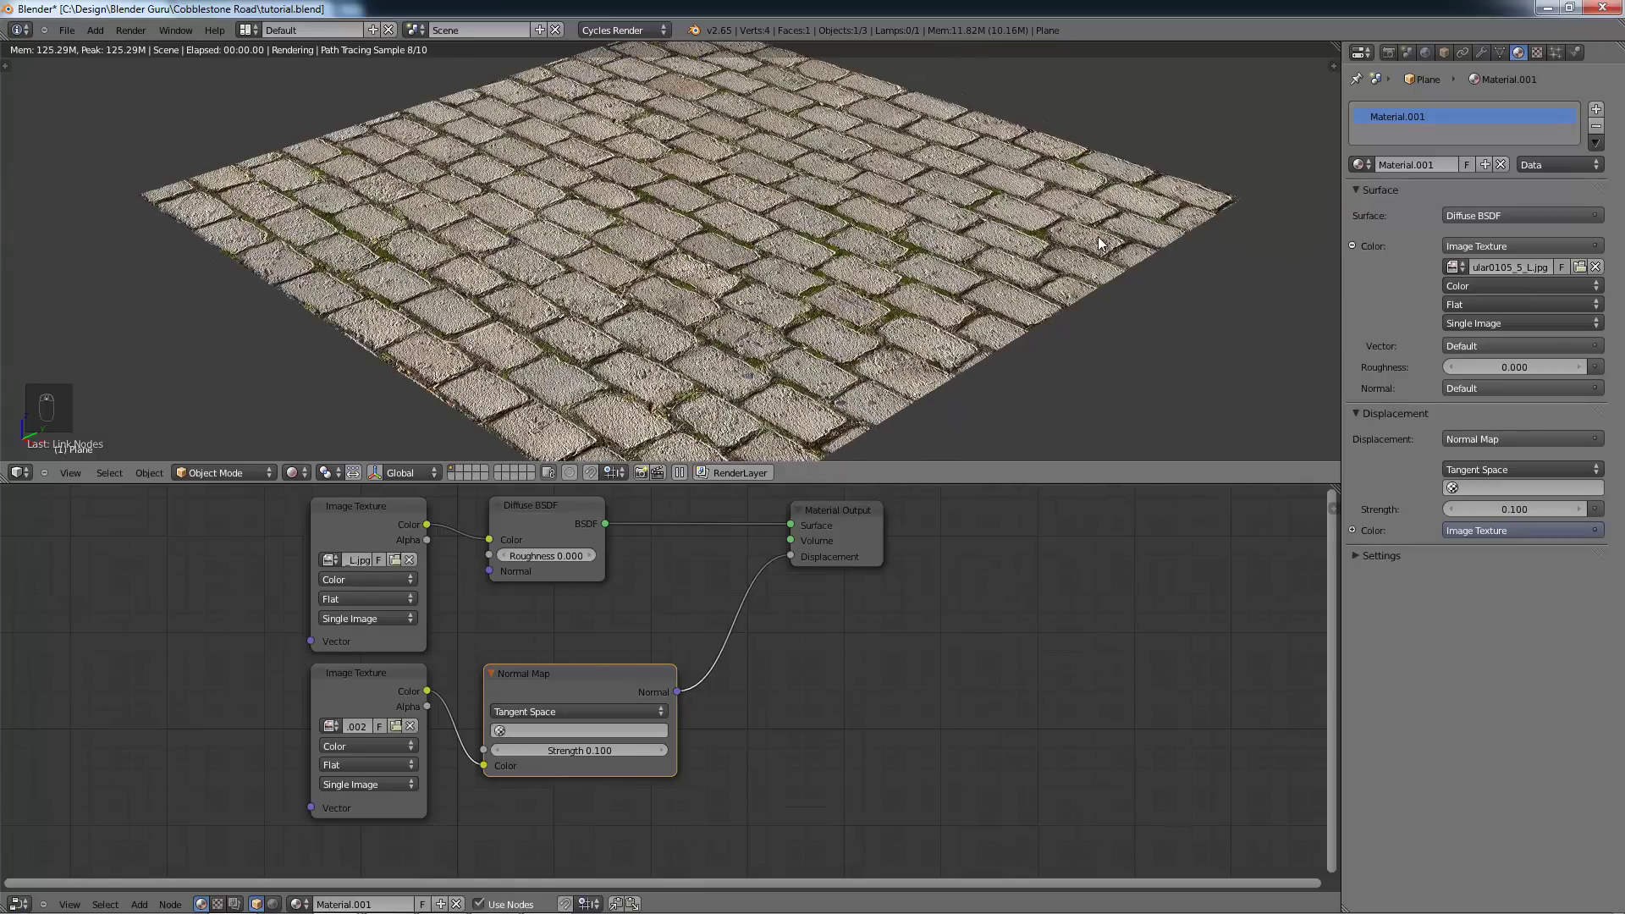
Step: Switch to Windows Explorer and view the displacement map FloorsRegular0105_5_L_DISP.jpg at full size
key(alt+Tab)
key(alt+Tab)
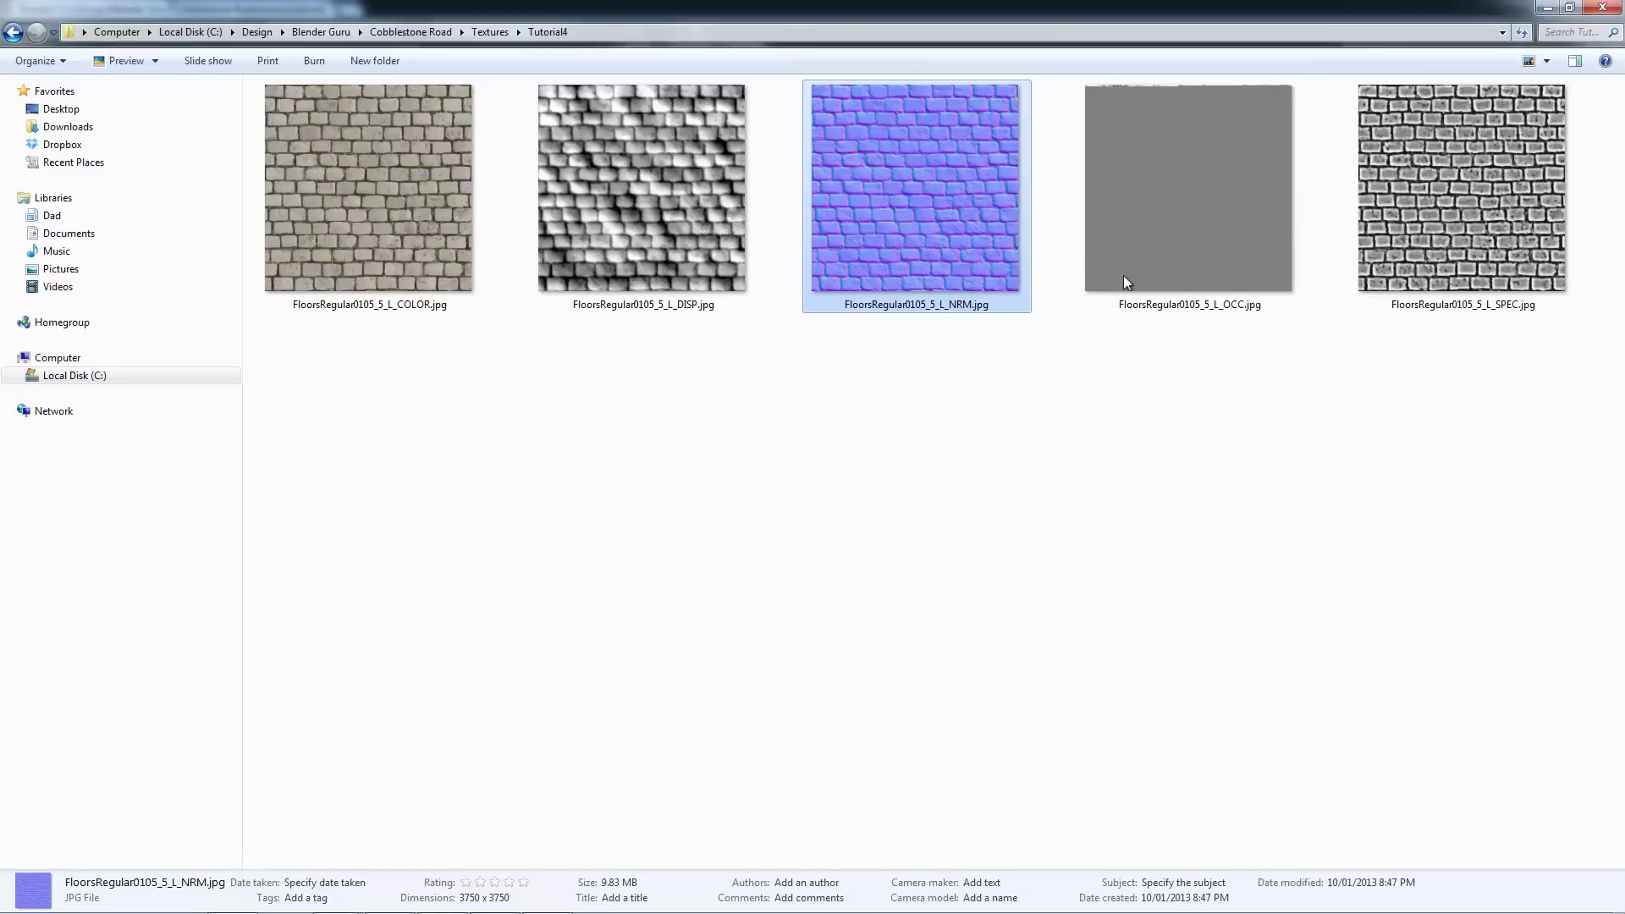
click(1476, 252)
click(1177, 267)
click(470, 225)
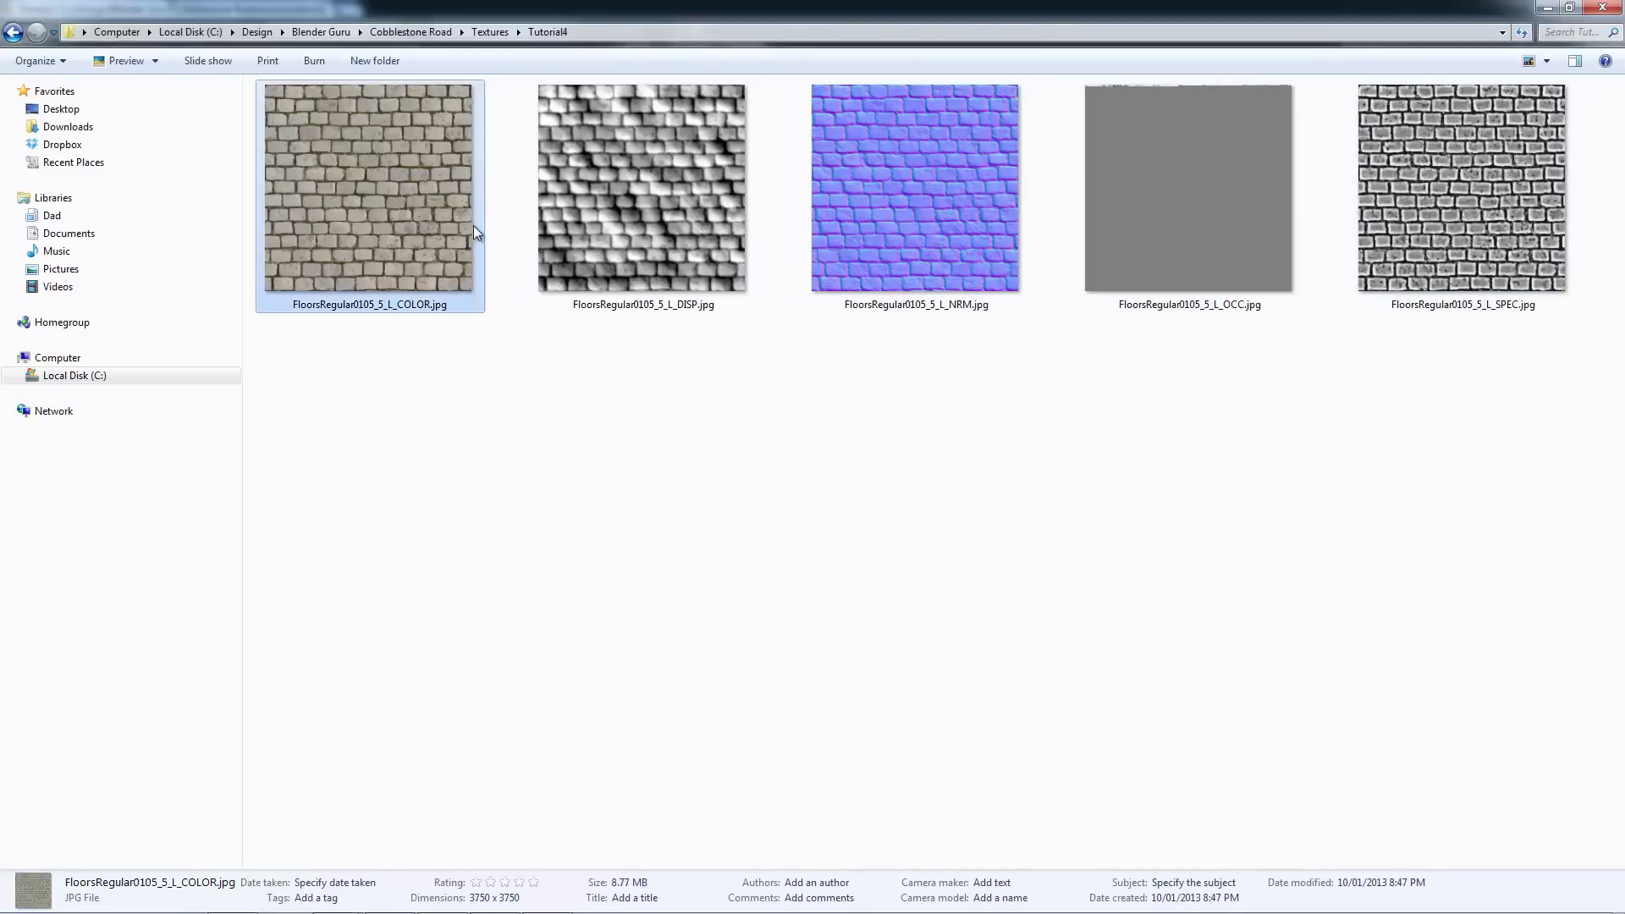
double_click(652, 239)
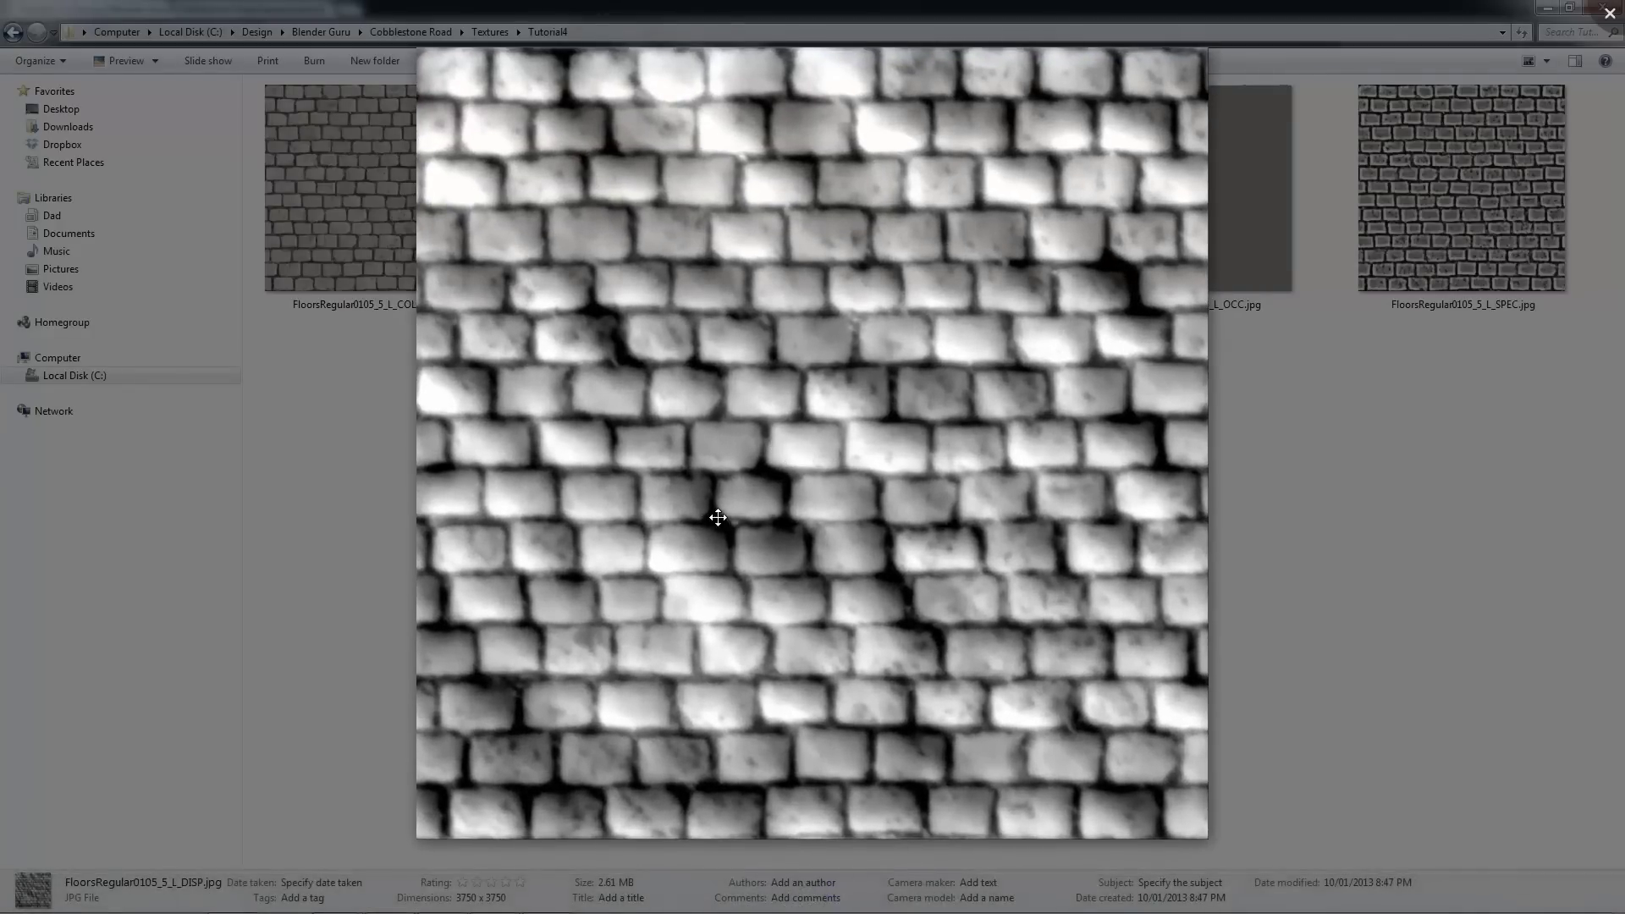
Step: Return to Blender and switch the viewport from rendered to solid shading
key(alt+Tab)
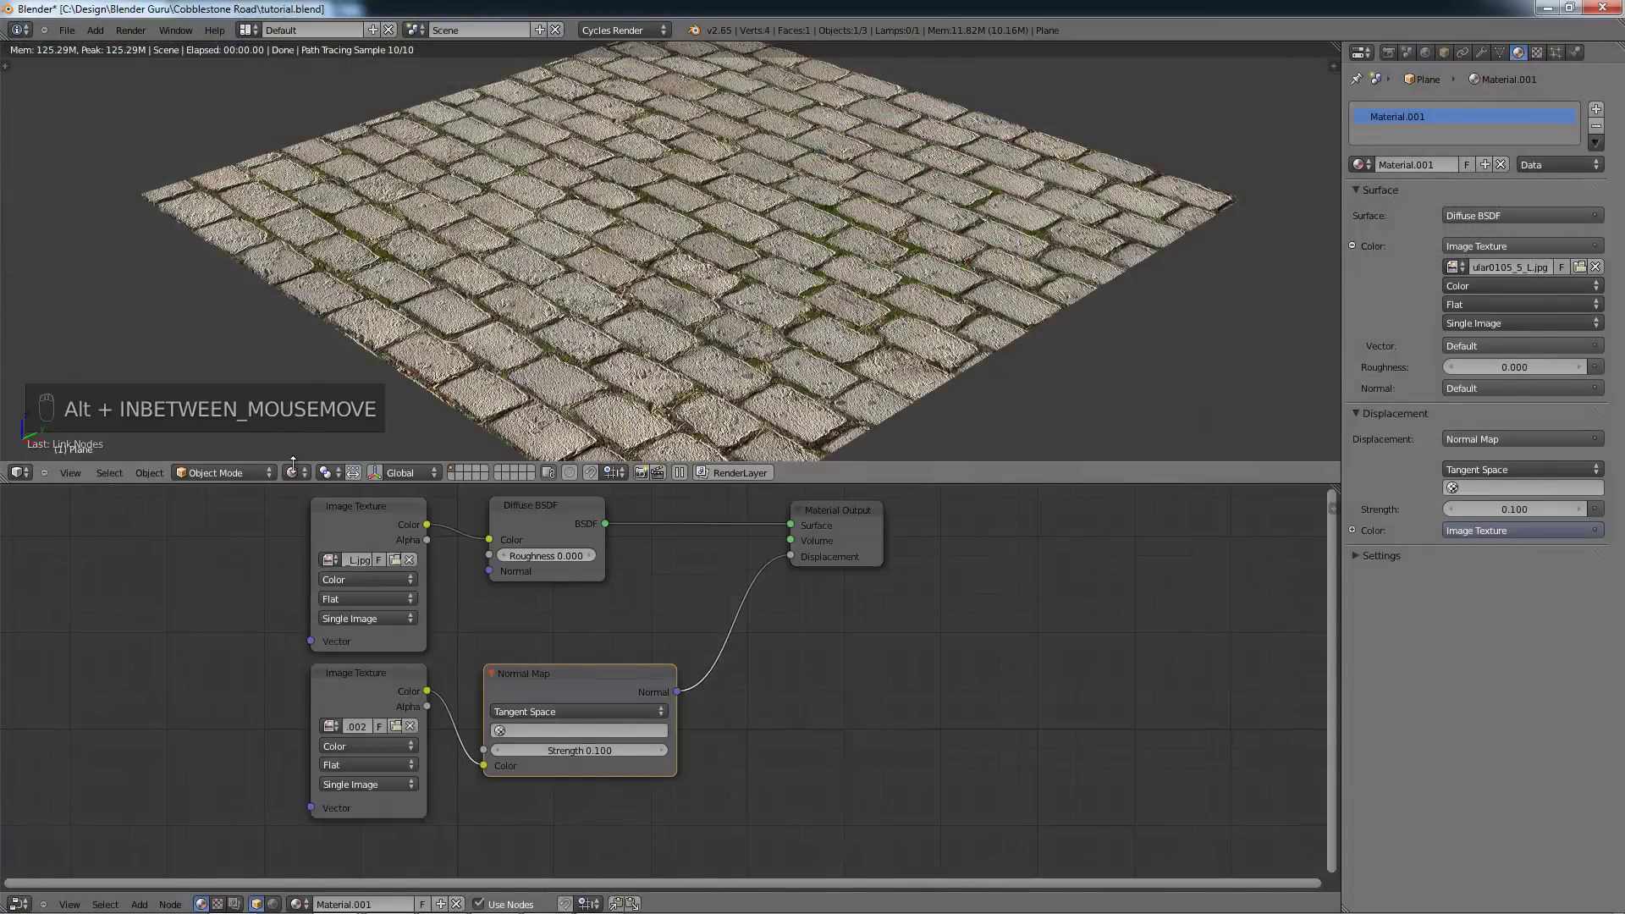
click(293, 471)
click(351, 408)
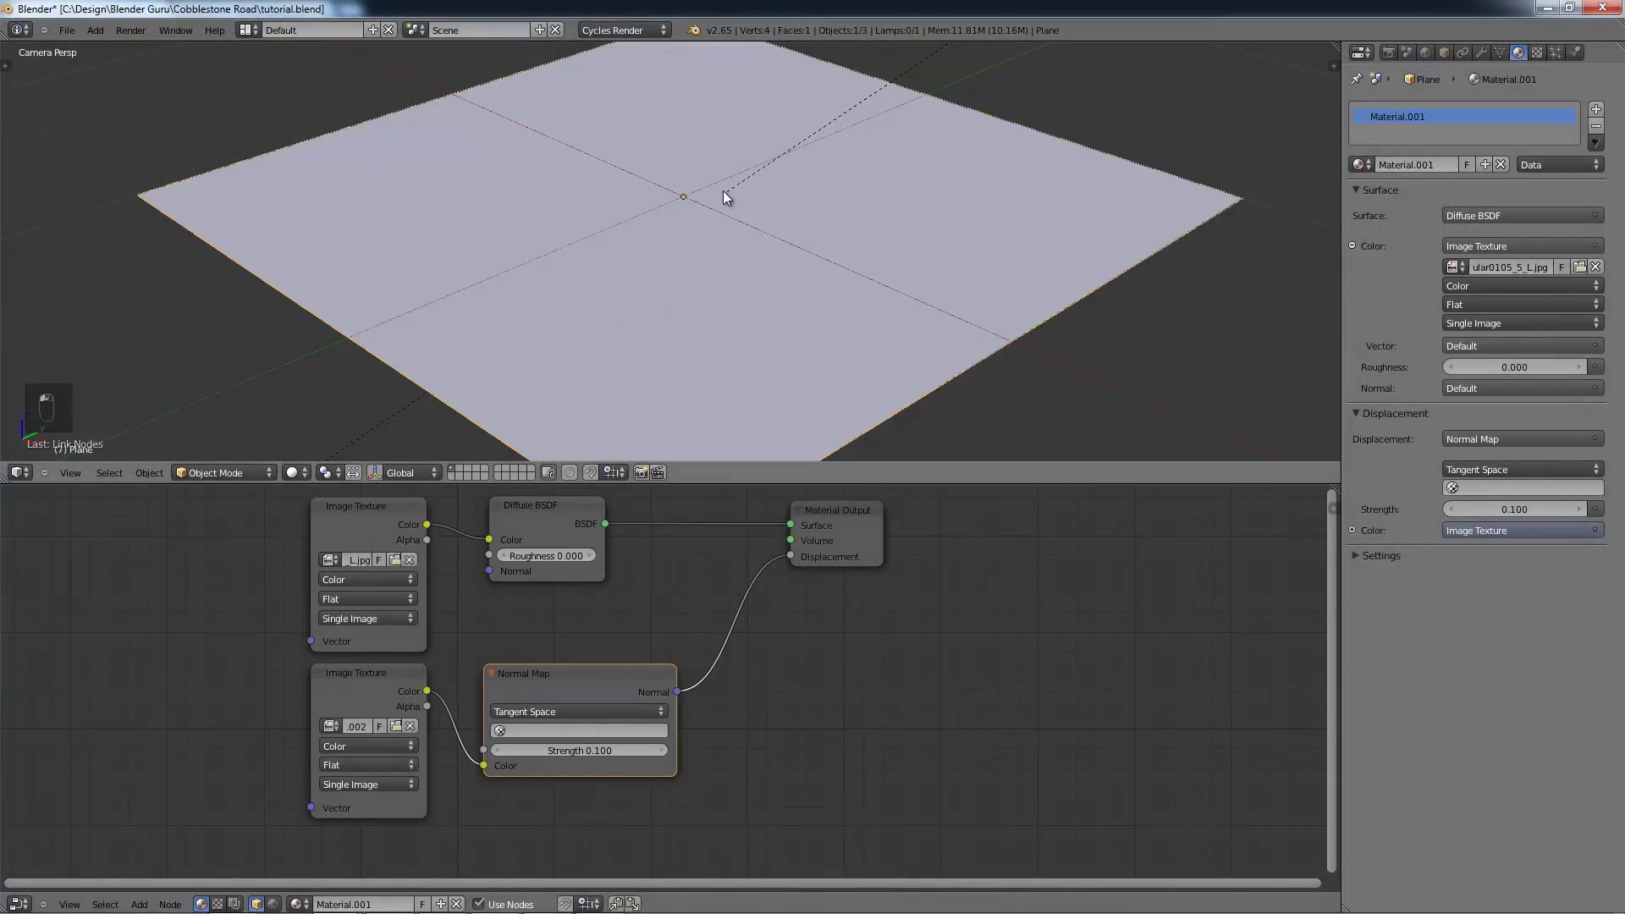
key(alt+Tab)
key(alt+Tab)
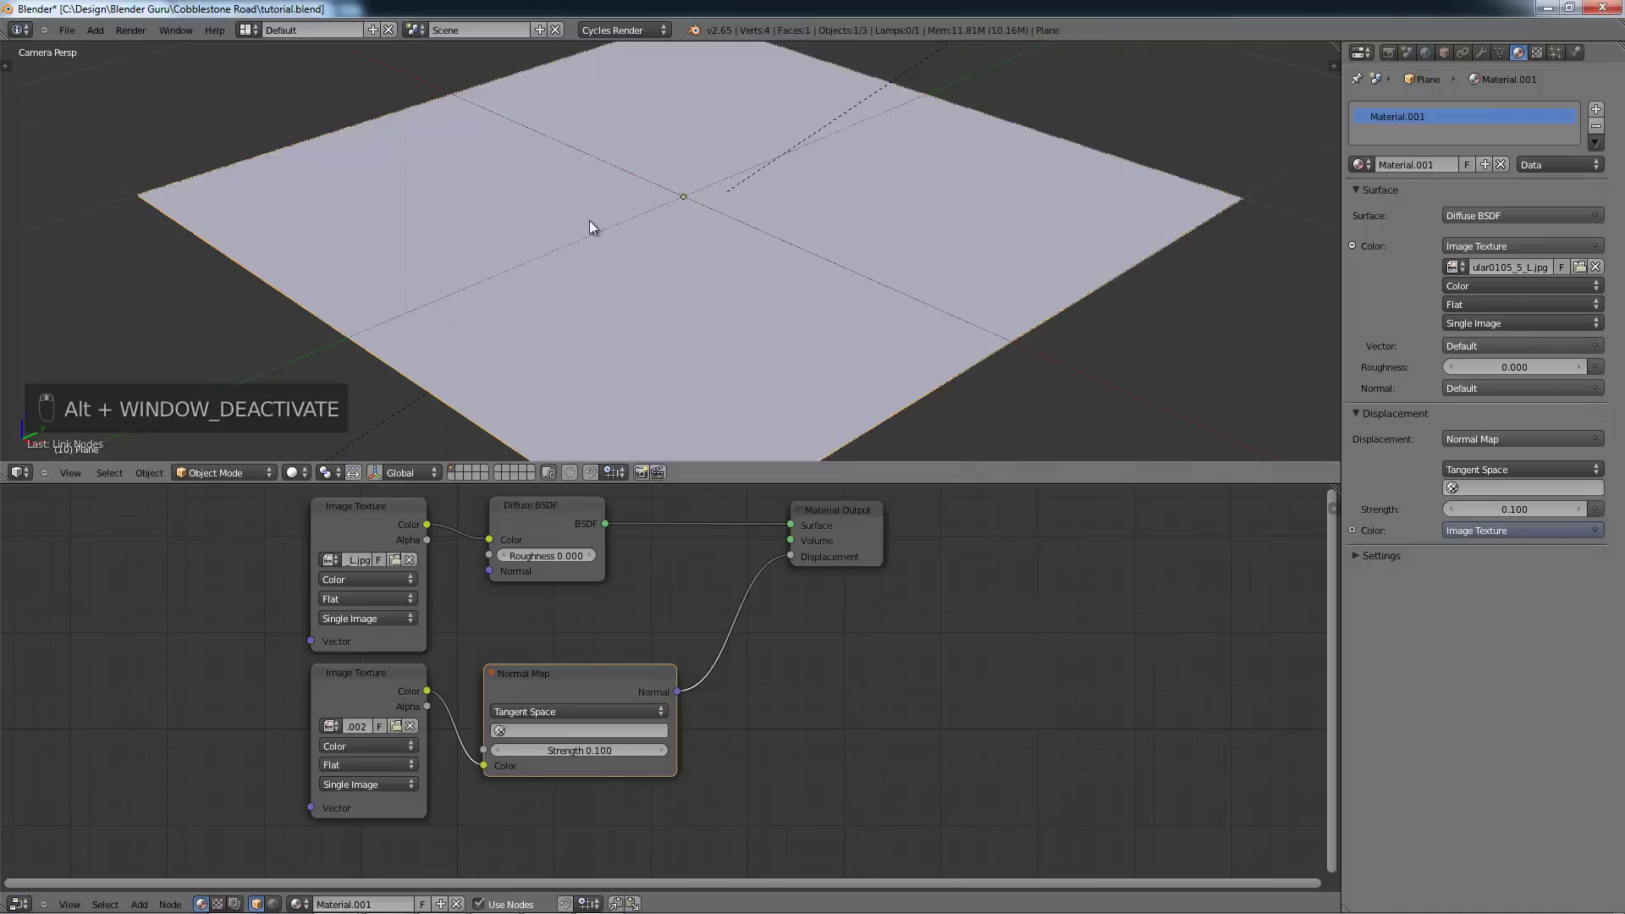
Step: Add a Displace modifier to the plane and create a new texture for it
click(589, 220)
scroll(593, 247, down, 4)
scroll(593, 247, up, 2)
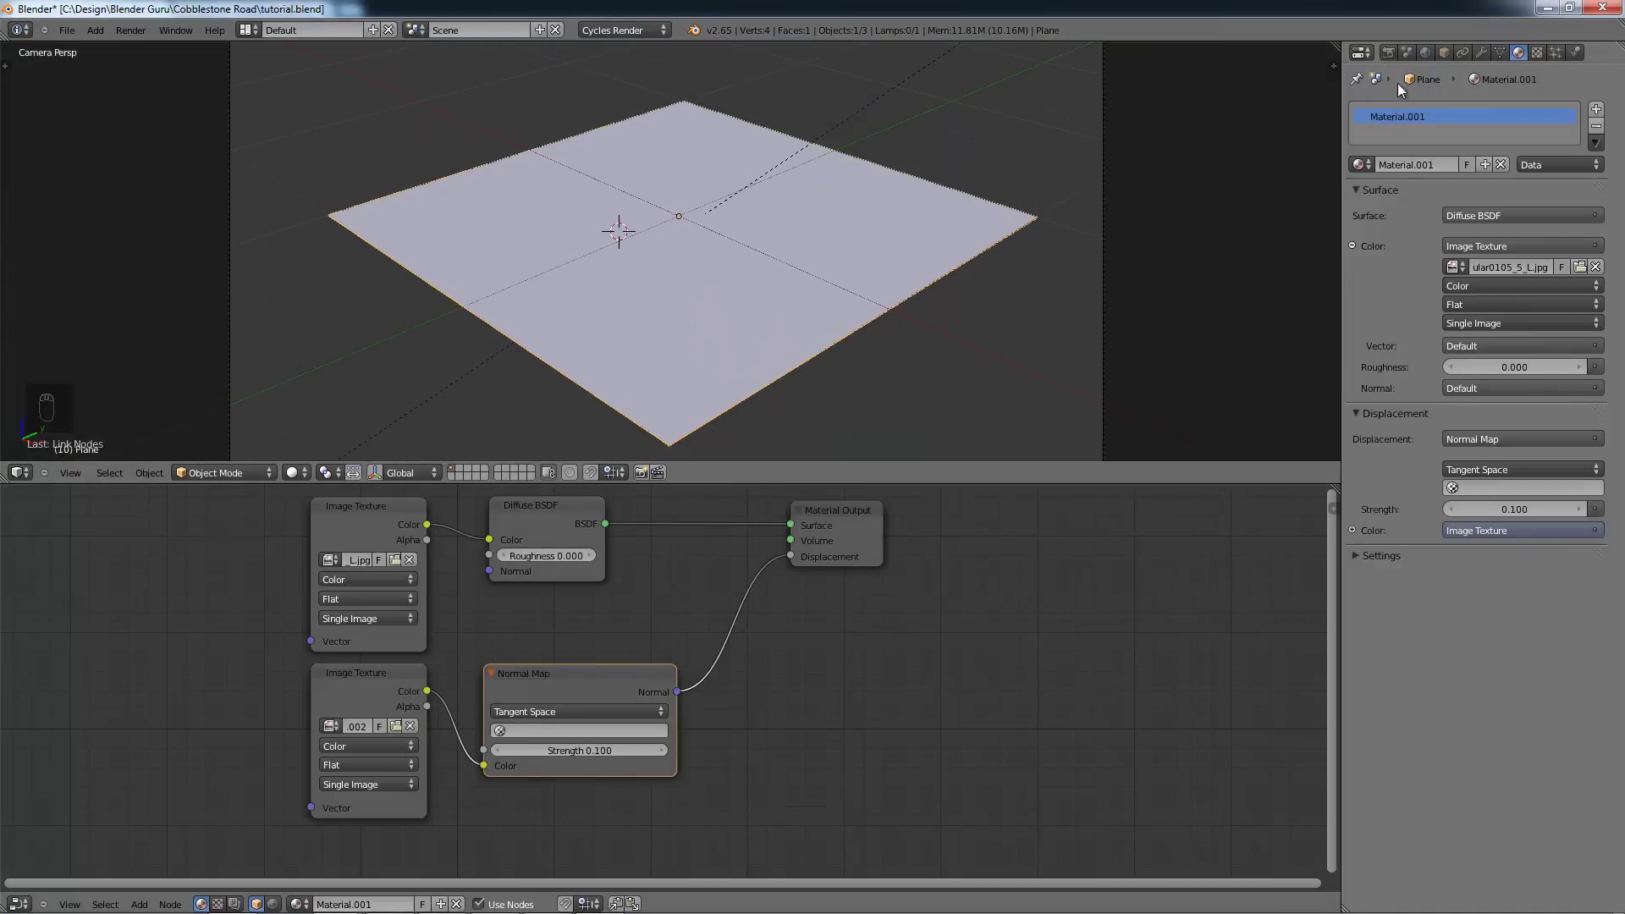
click(1483, 54)
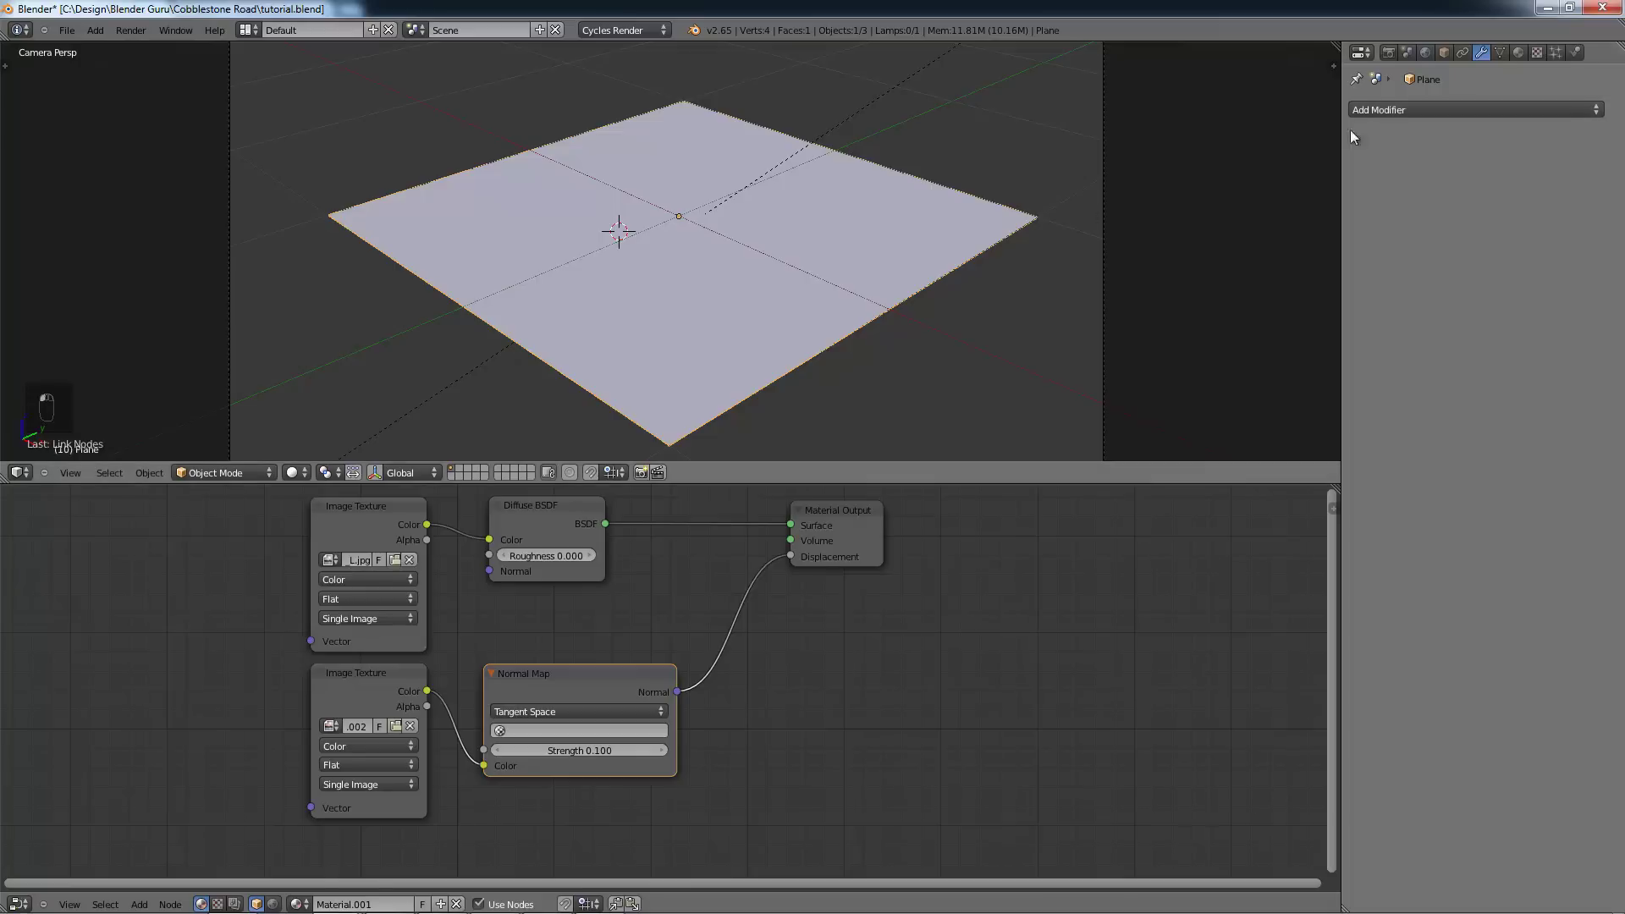
click(1404, 108)
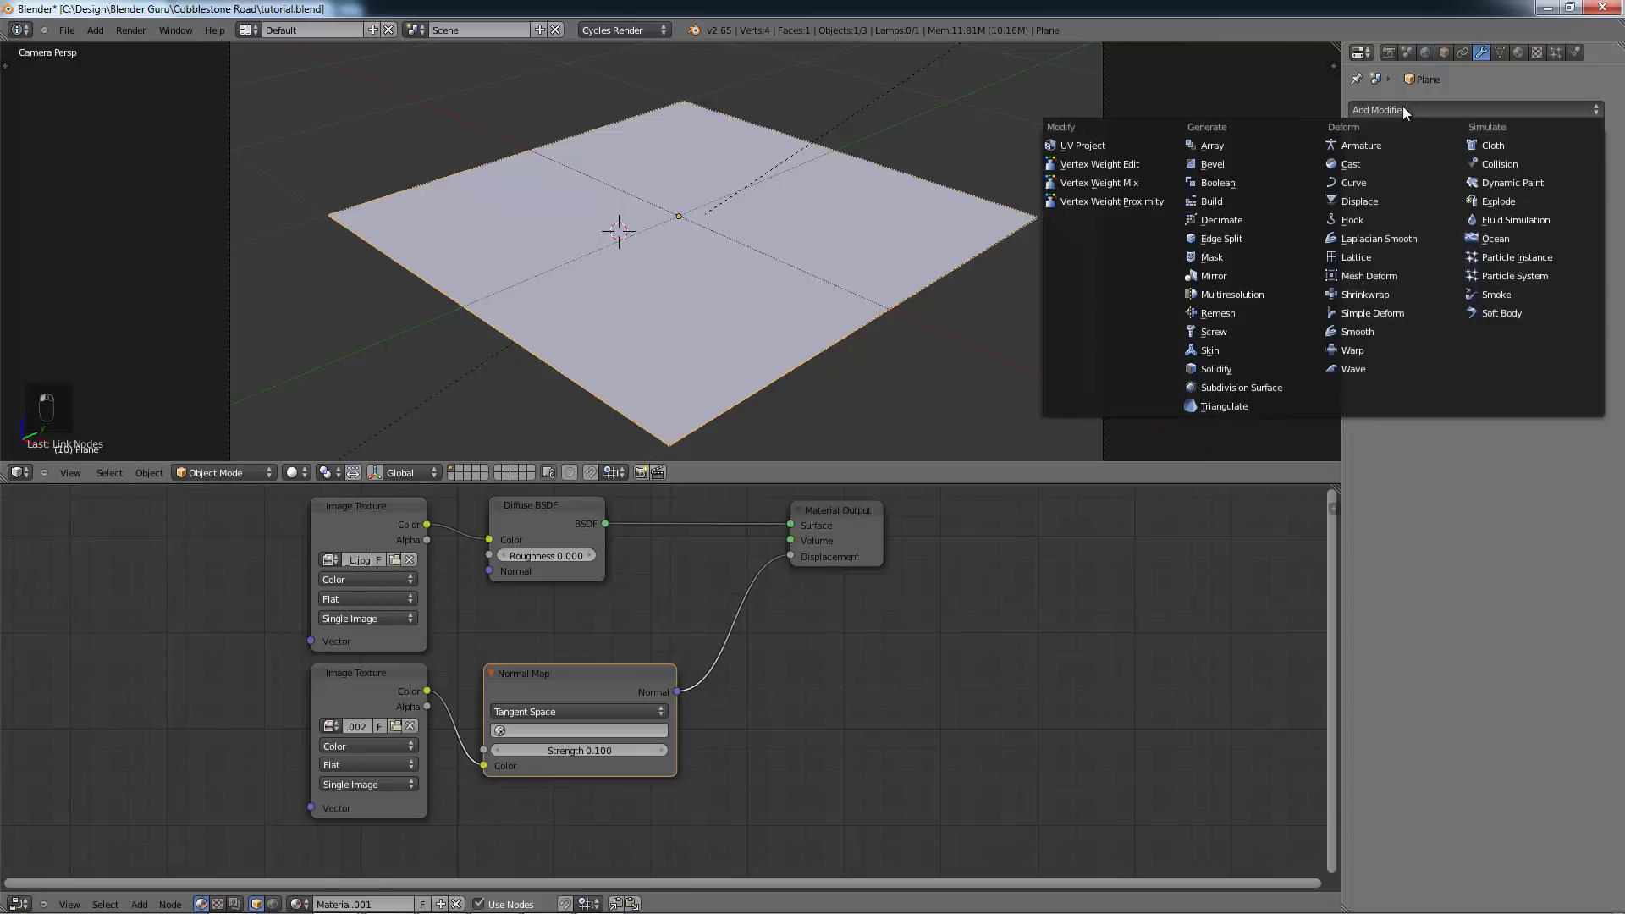
click(1390, 201)
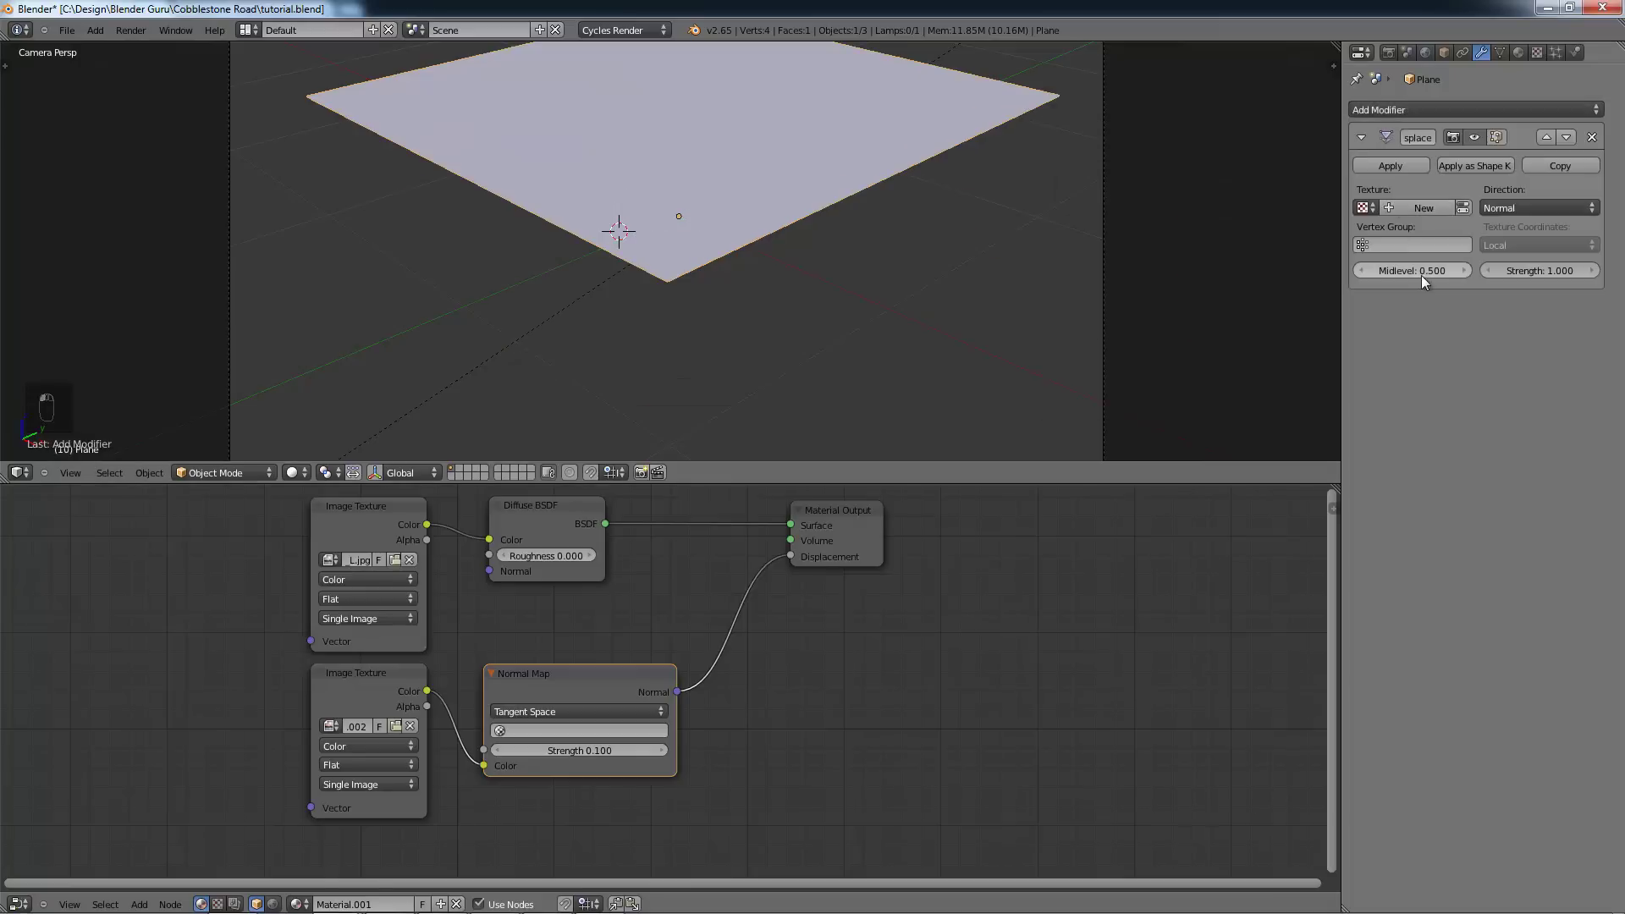
click(1411, 208)
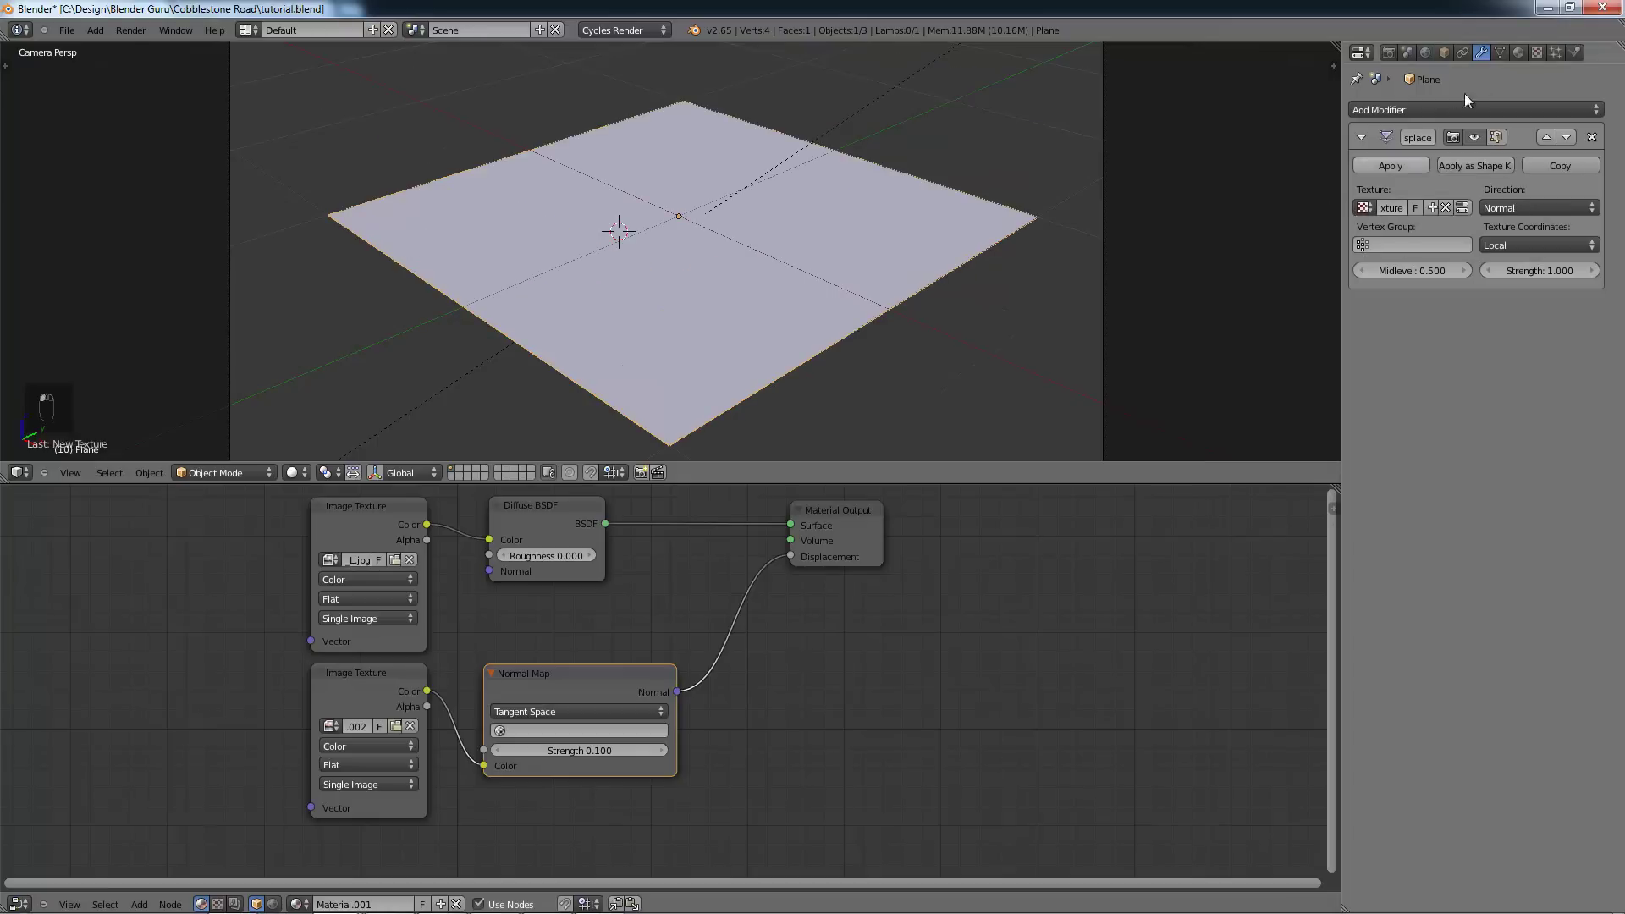
Step: Open the Displace modifier's texture settings and set its type to Image or Movie
click(1540, 52)
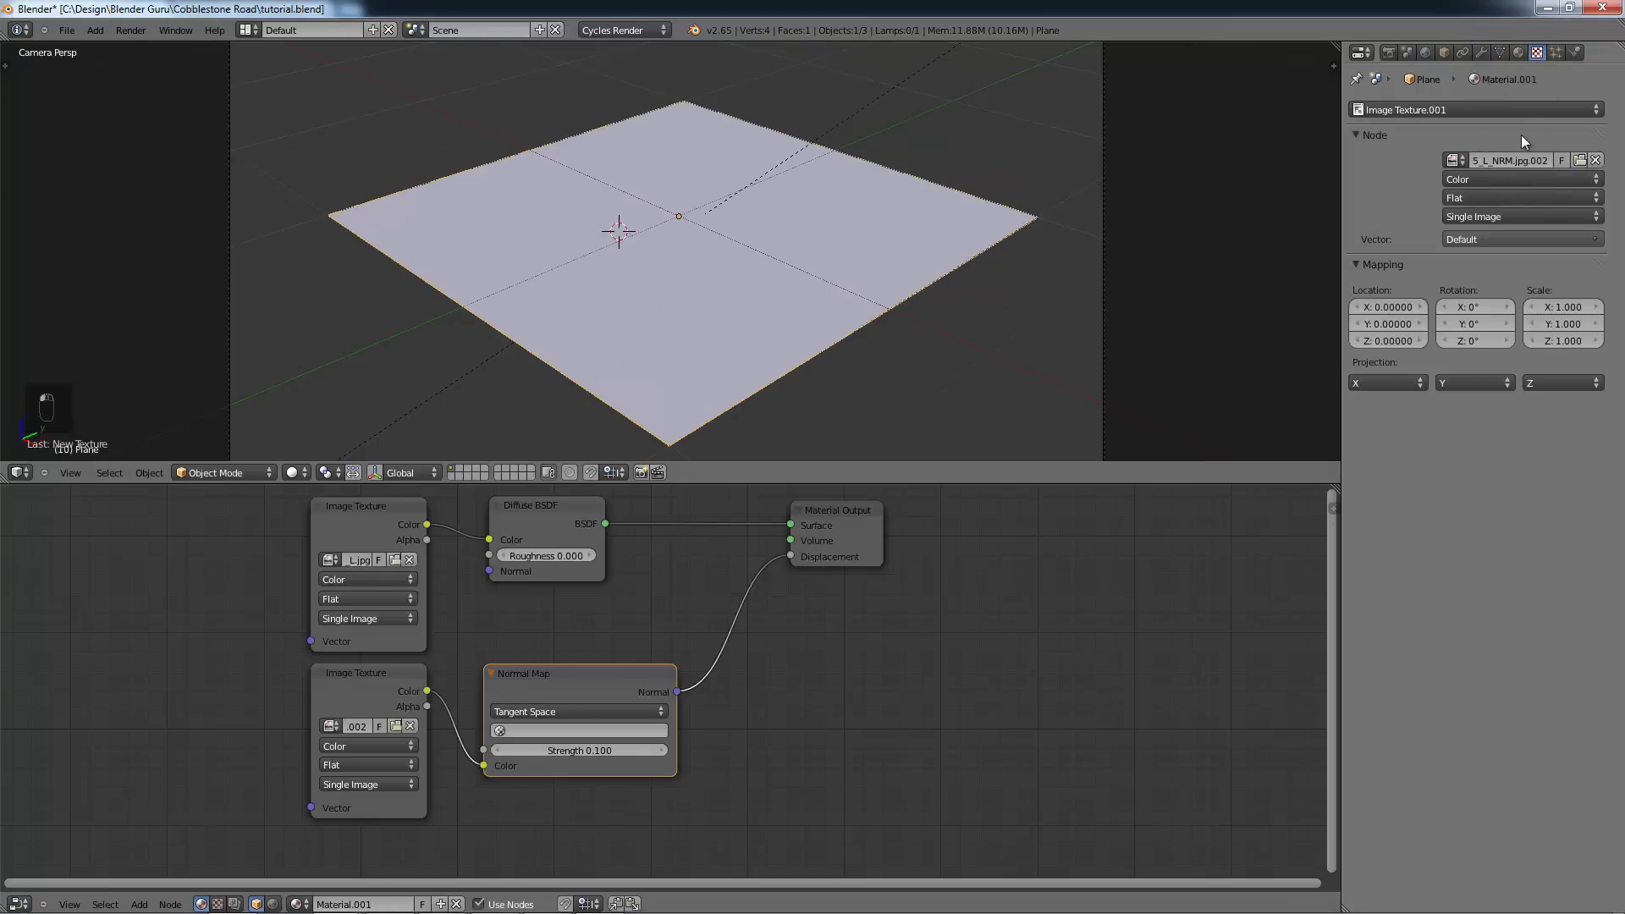
click(1443, 110)
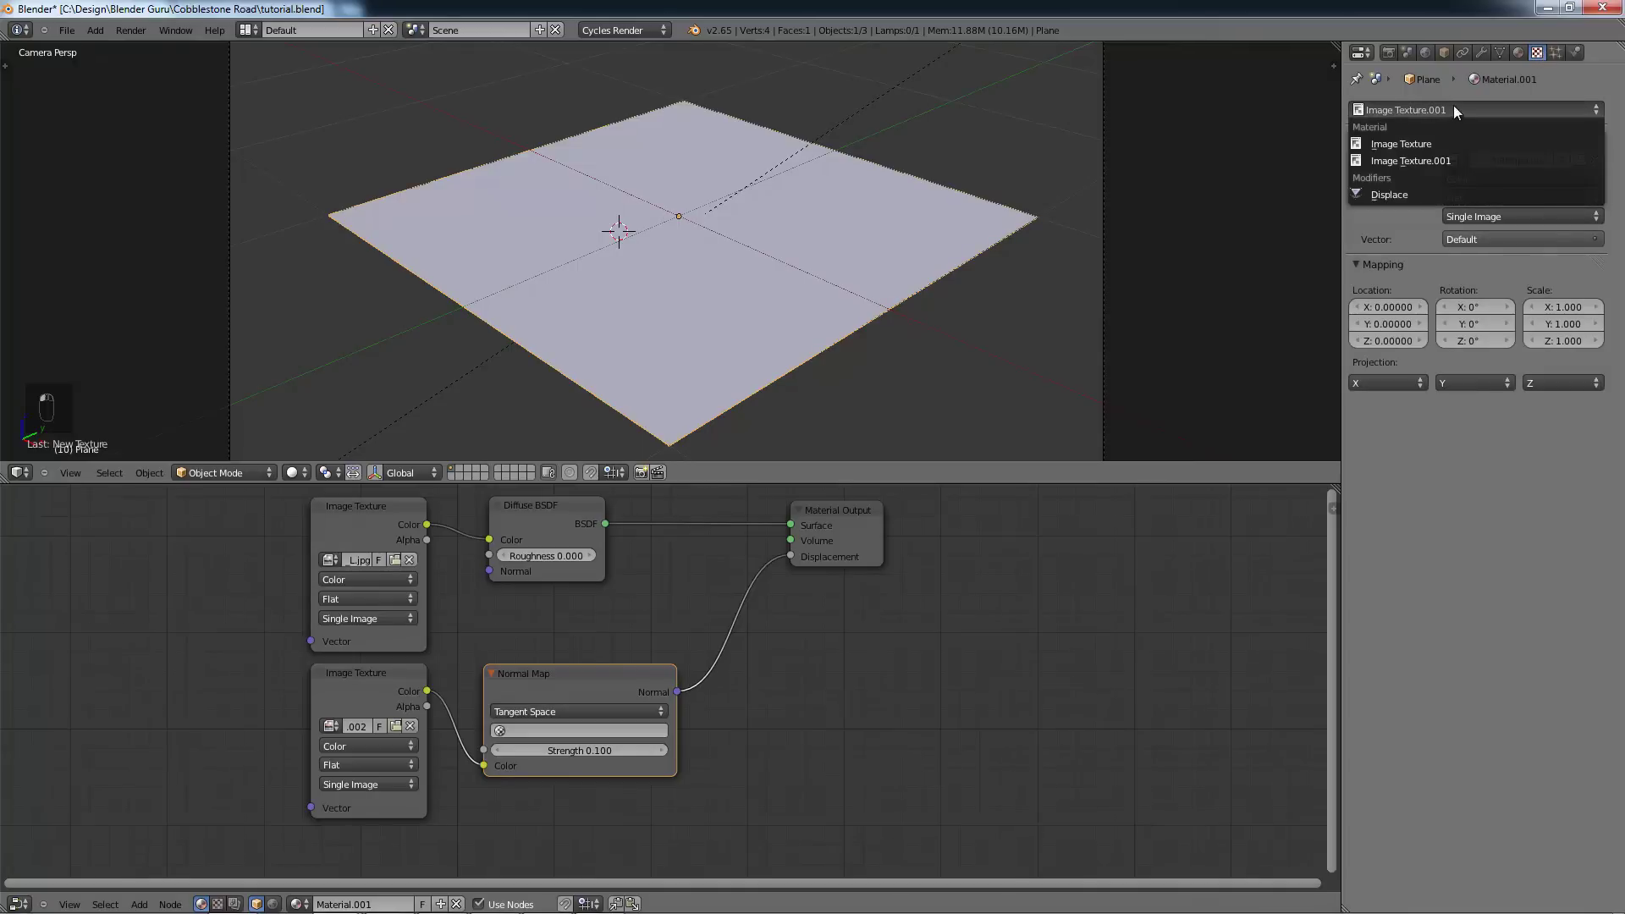
click(1380, 200)
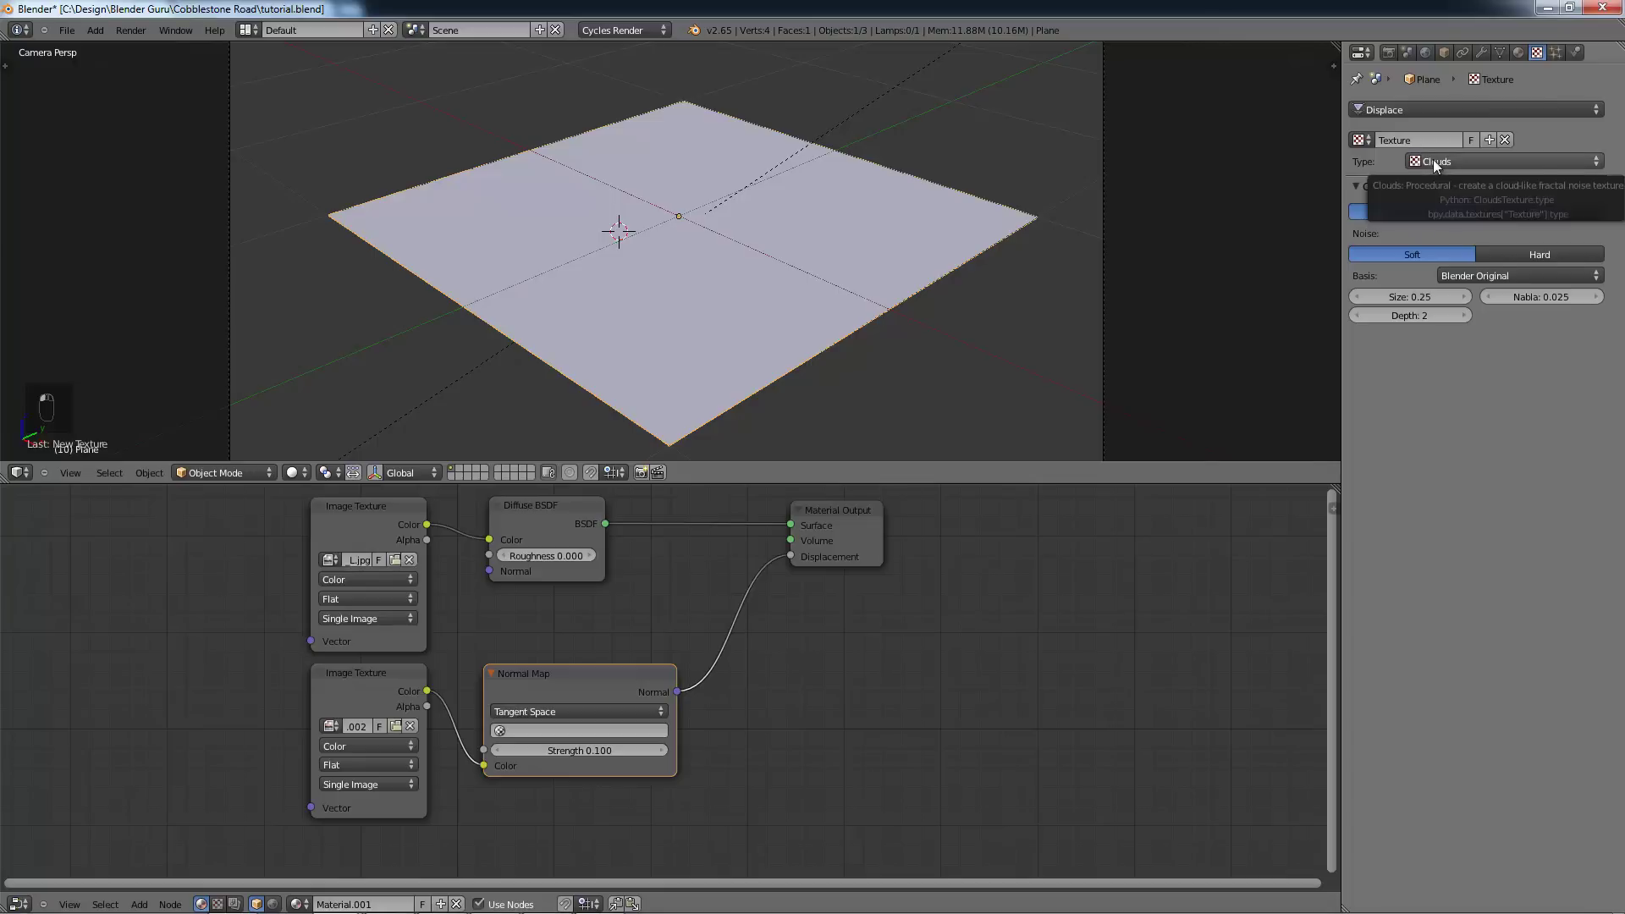
click(1436, 163)
click(1461, 269)
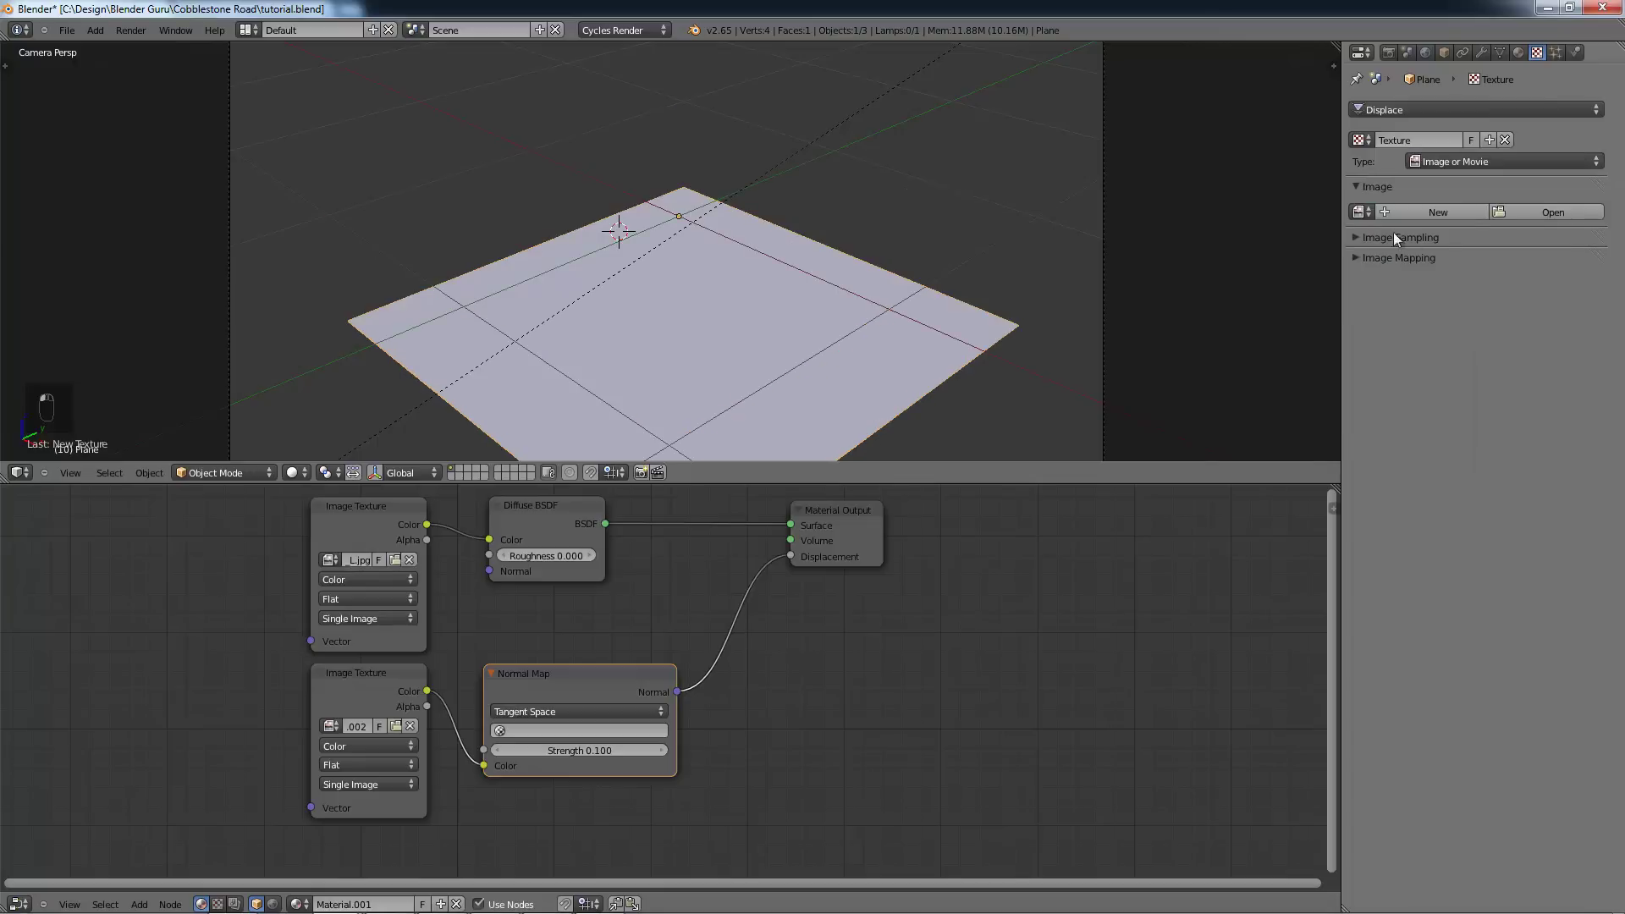
Step: Load FloorsRegular0105_5_L_DISP.jpg from the Tutorial4 folder as the displacement texture's image
click(1360, 211)
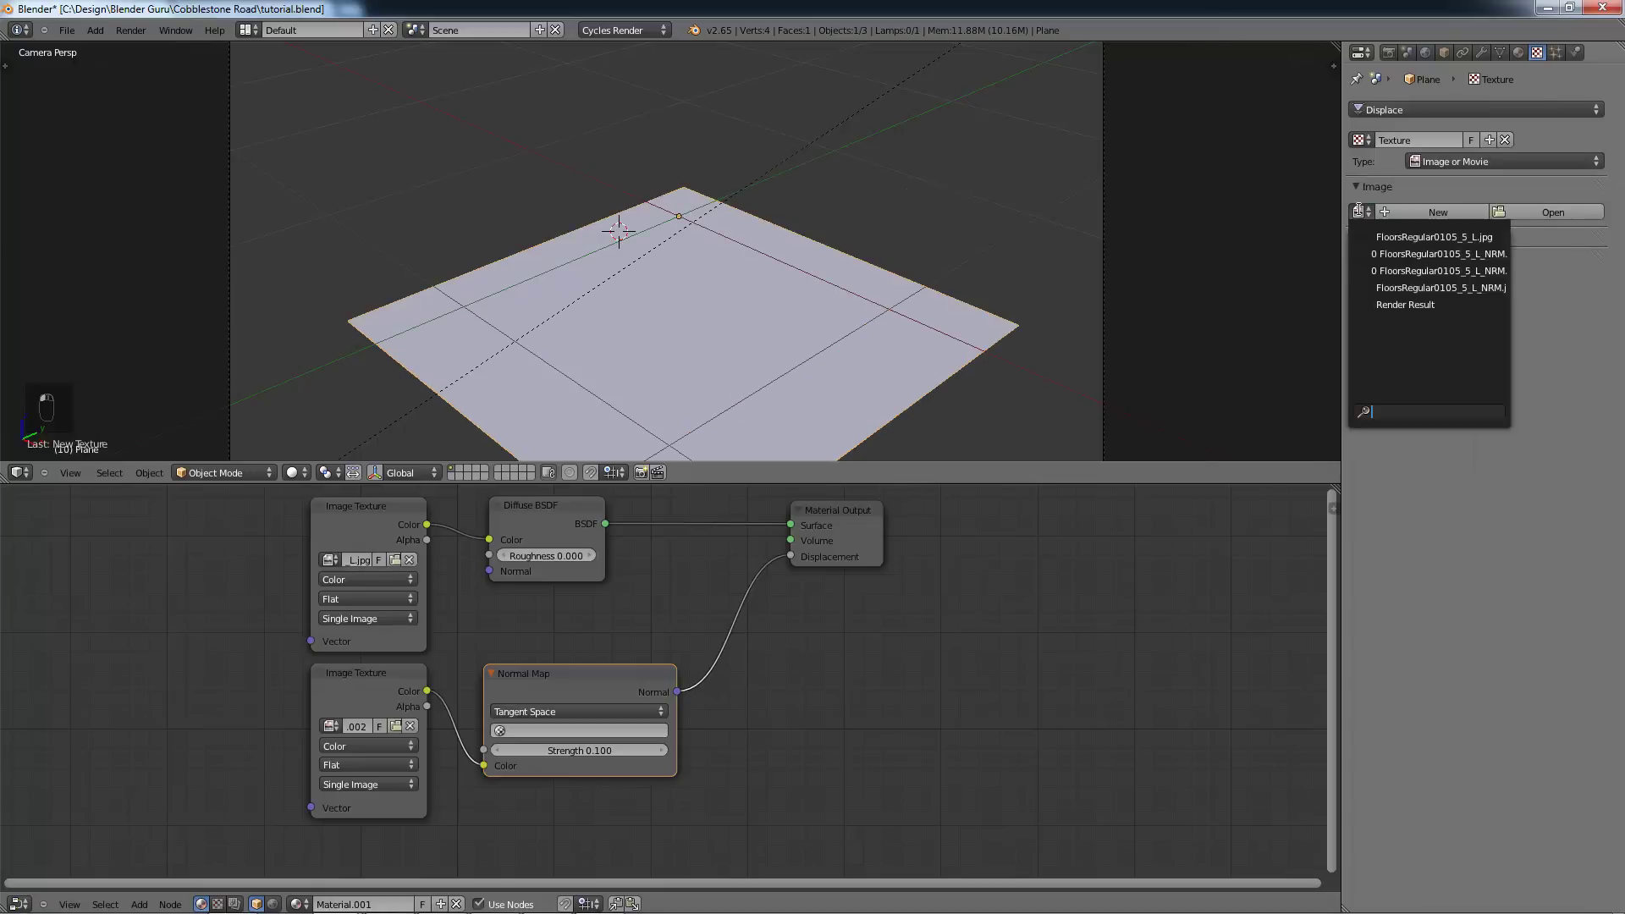
click(1536, 215)
click(78, 336)
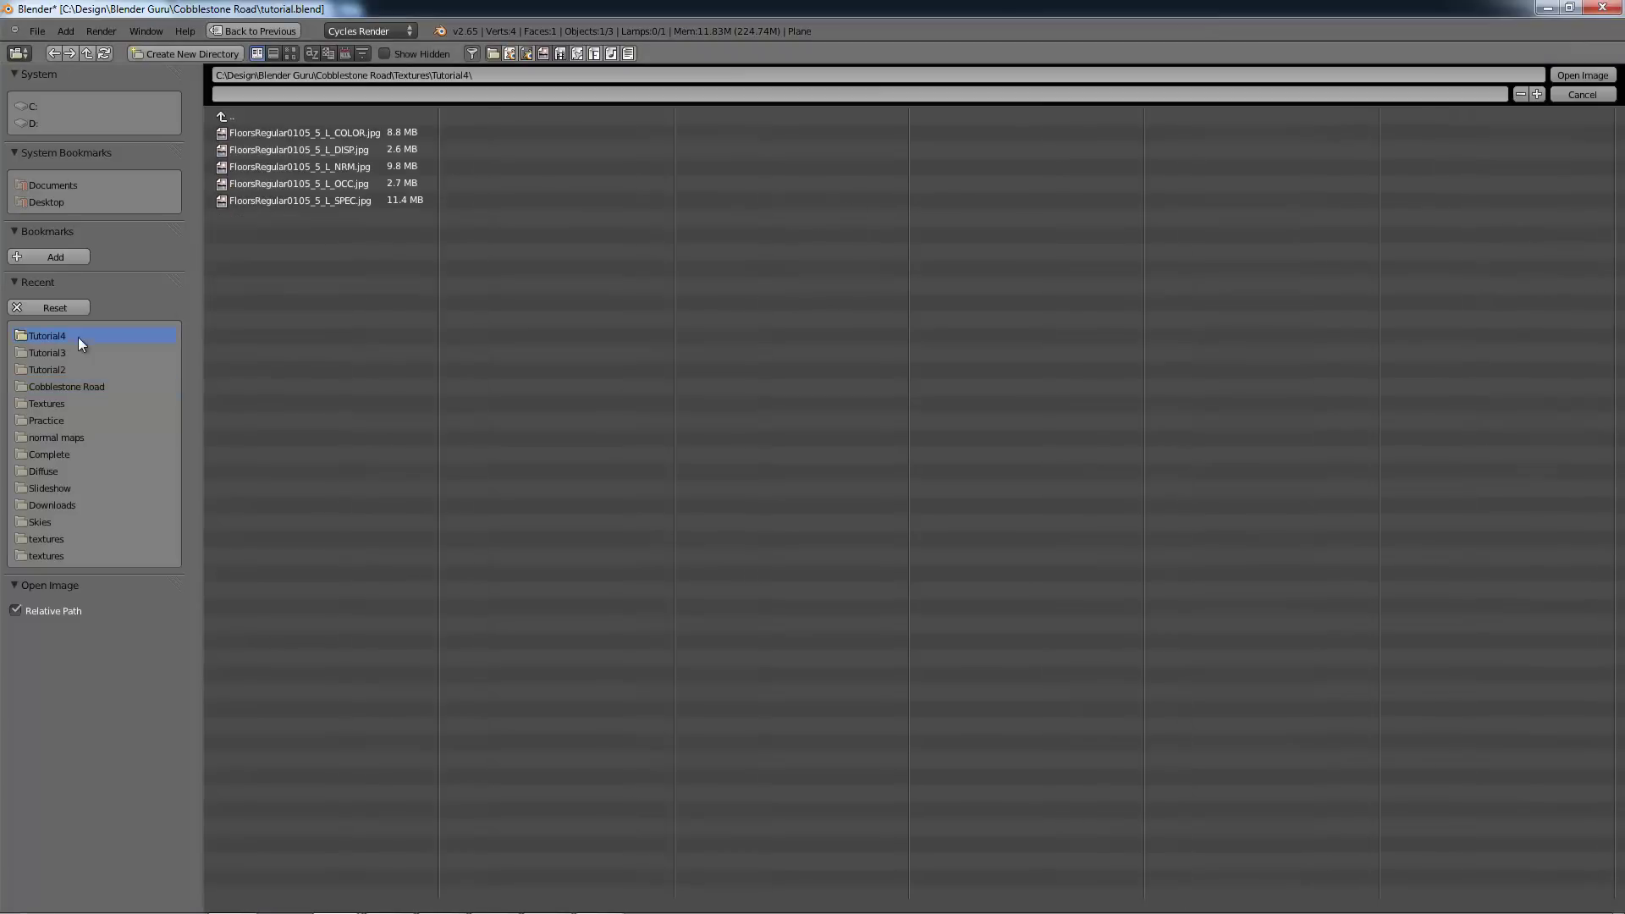
click(292, 54)
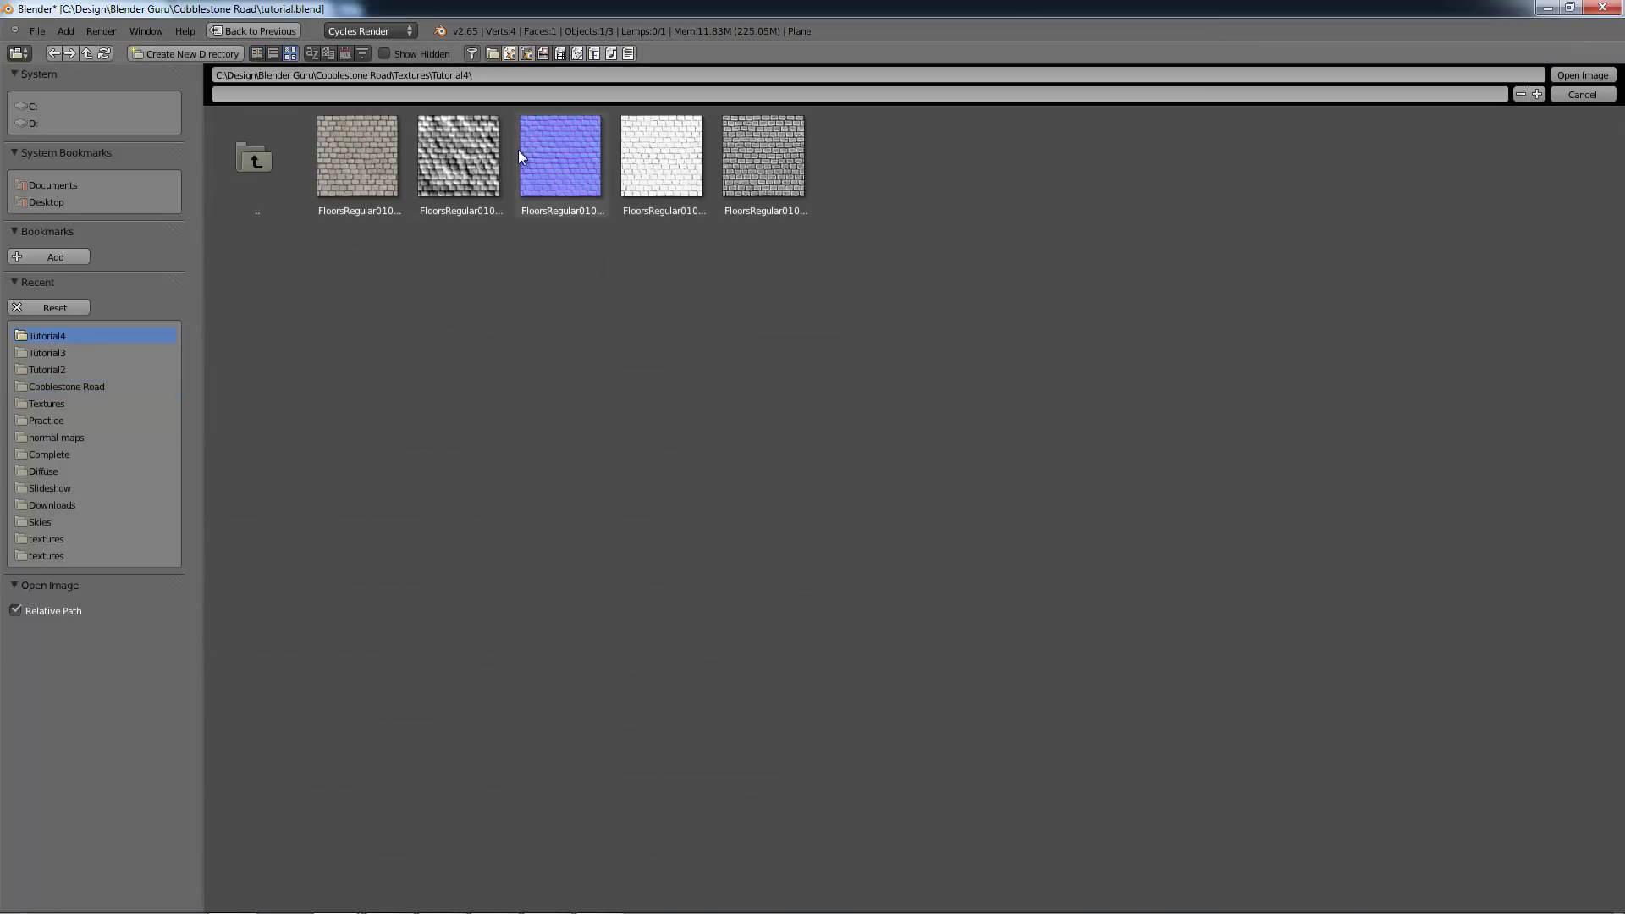
click(433, 159)
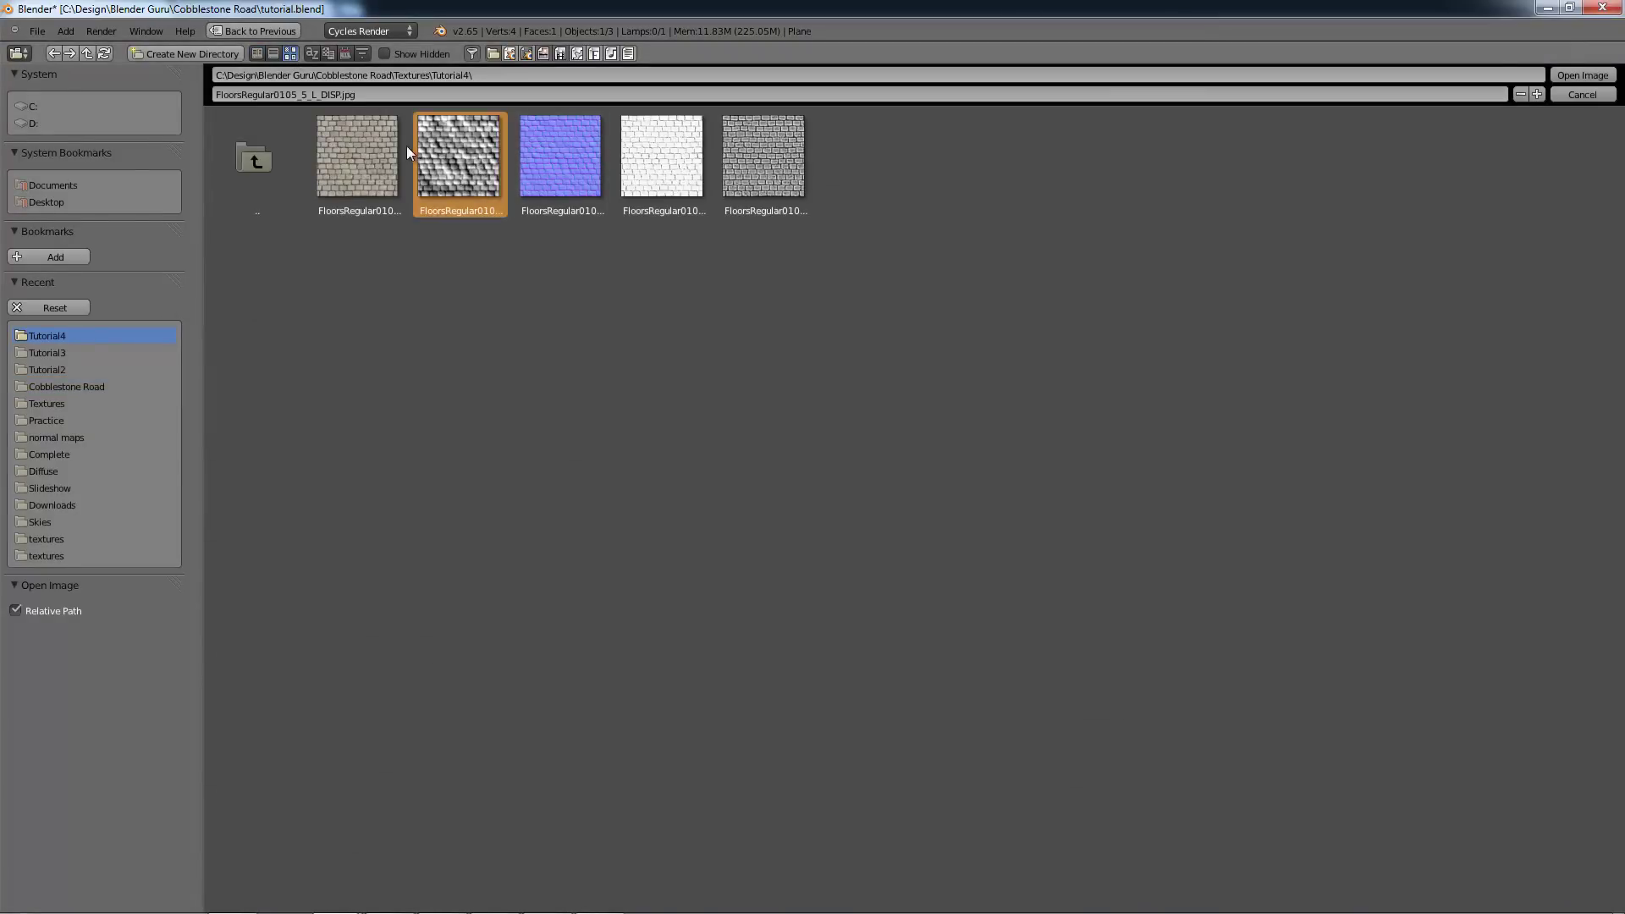
click(1582, 75)
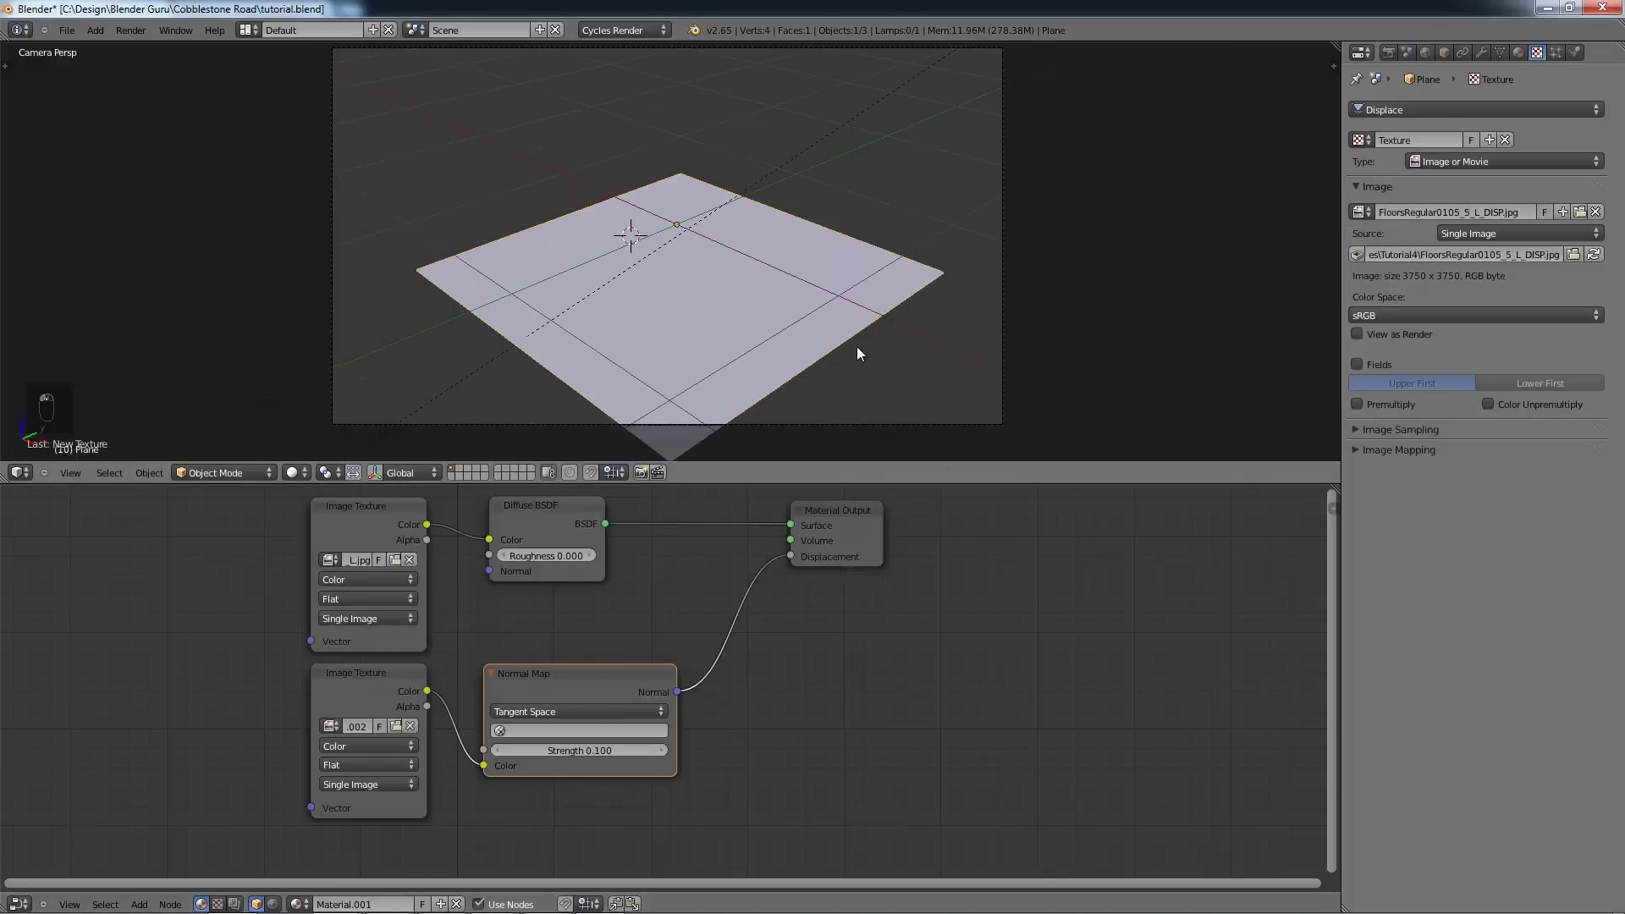
Step: Try a Displace modifier strength of 0.1 and set it back to 1
click(1481, 52)
mouse_move(1551, 277)
mouse_down()
mouse_move(1492, 276)
mouse_move(1606, 269)
mouse_move(1548, 272)
mouse_up()
click(1547, 272)
text(0.1)
key(Return)
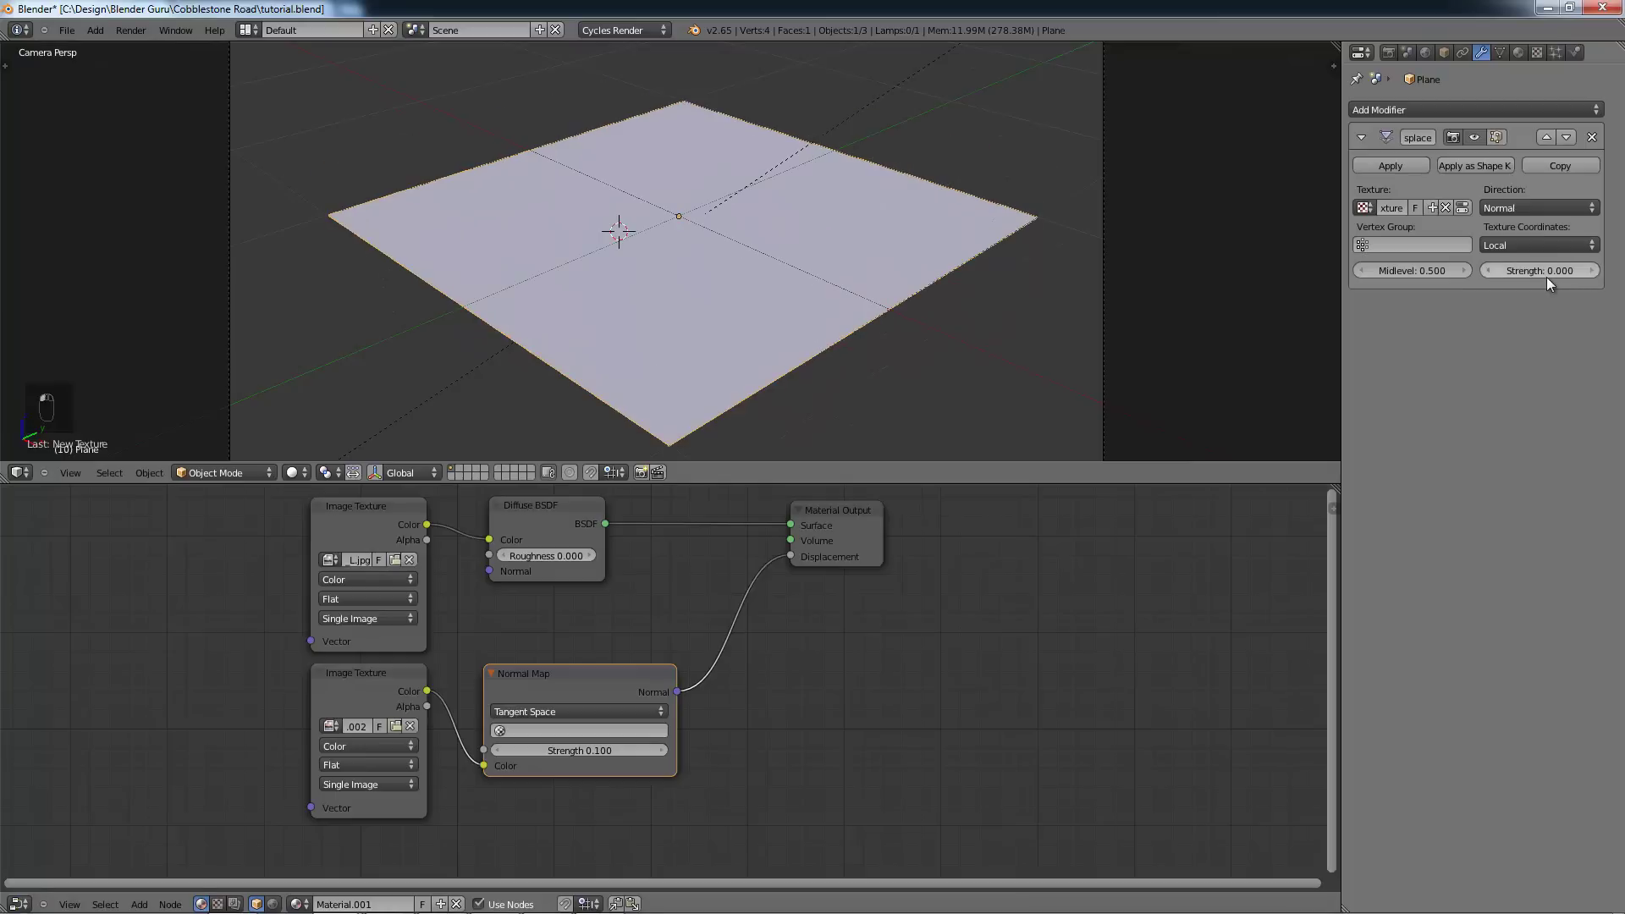
click(1549, 270)
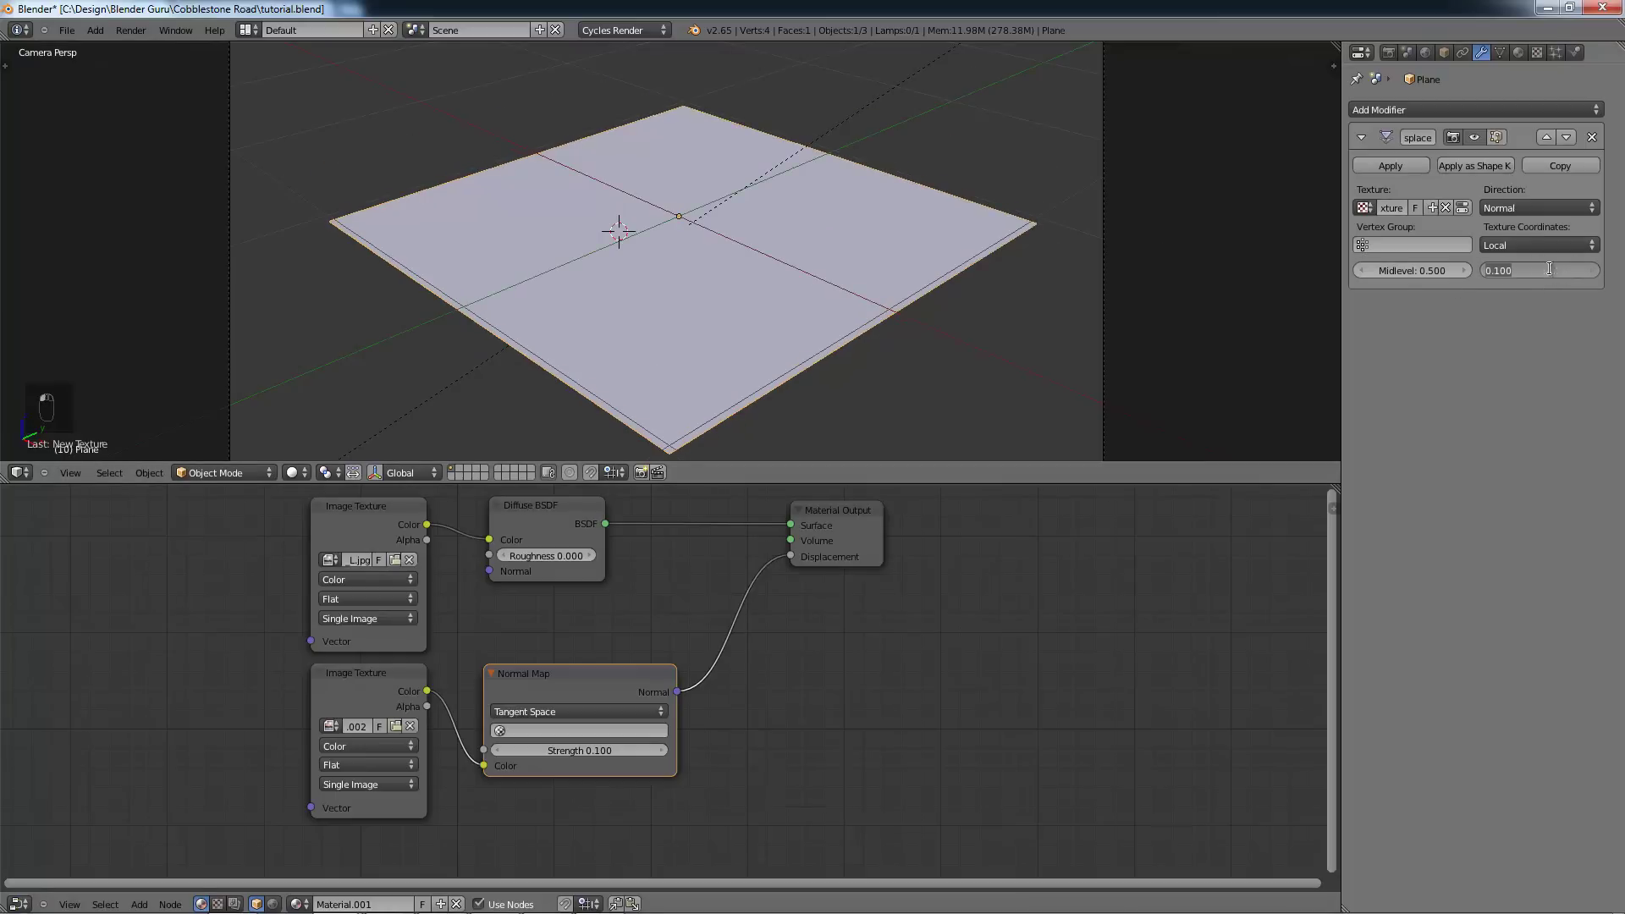
text(1)
key(Return)
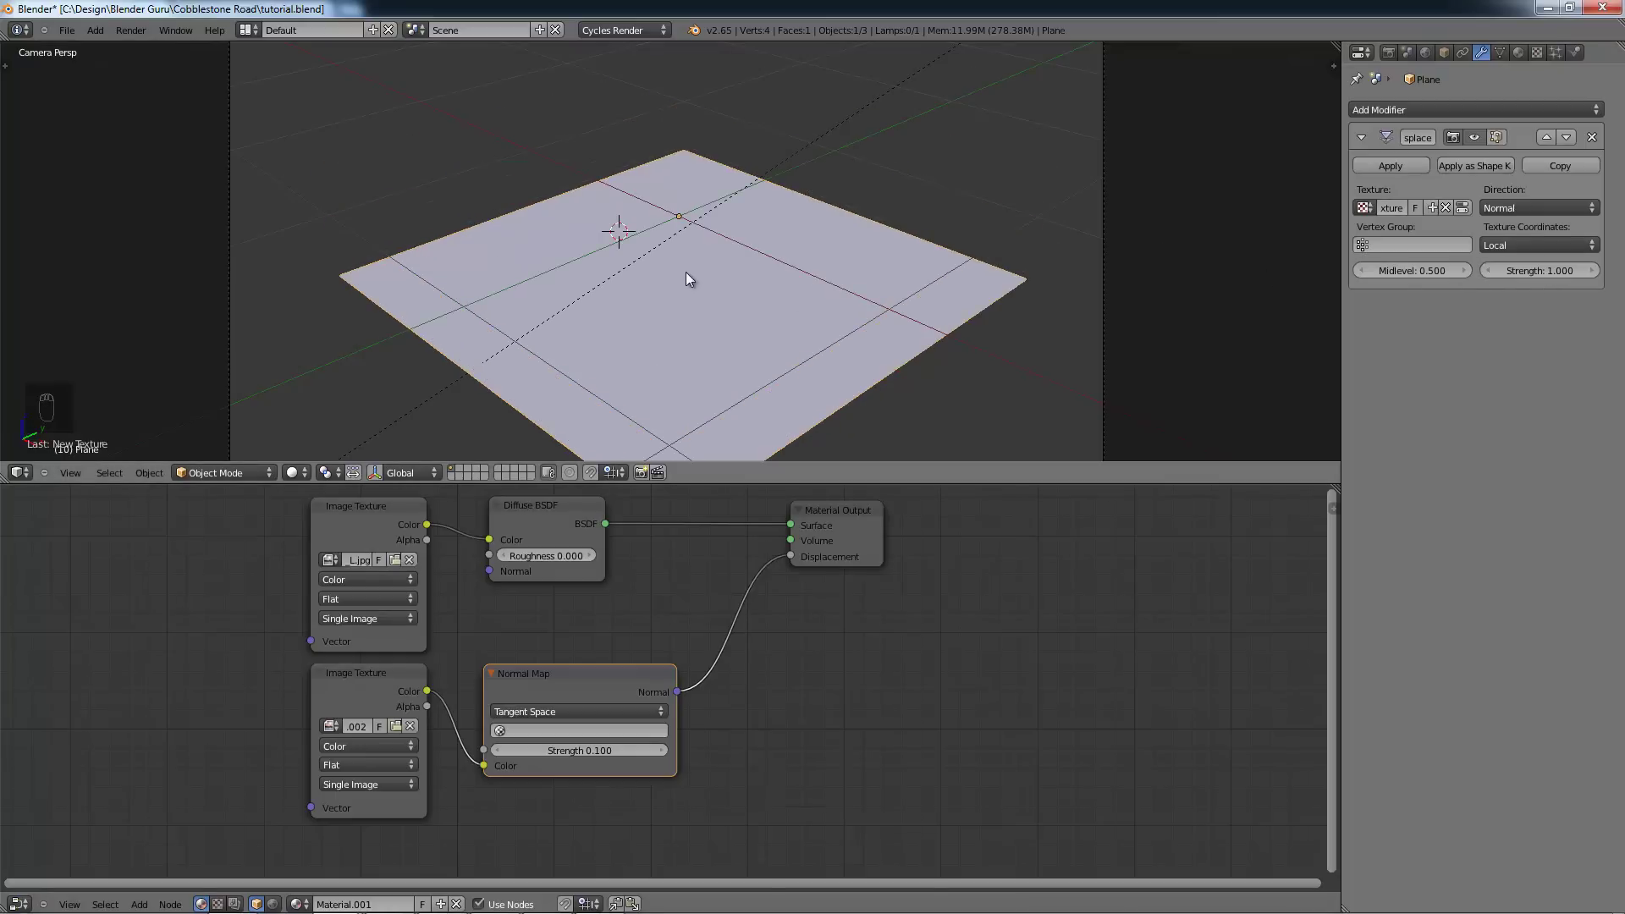
Step: Enter Edit Mode on the plane in wireframe and check each of its corner vertices
key(Tab)
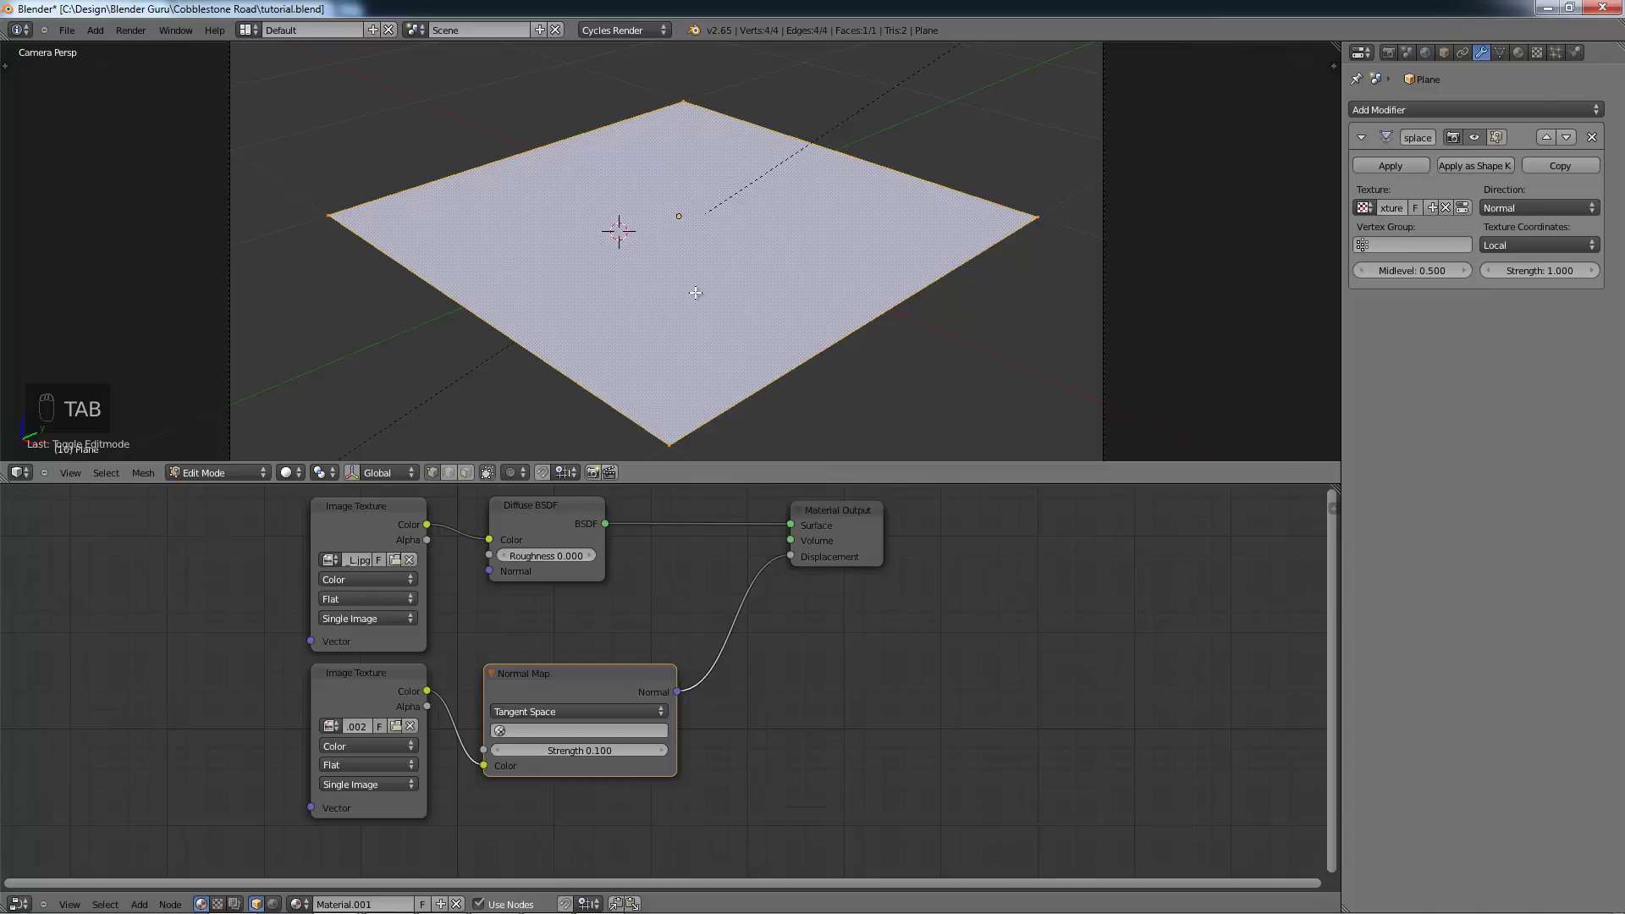
key(z)
middle_drag(694, 290, 512, 307)
right_click(462, 313)
right_click(758, 399)
right_click(911, 160)
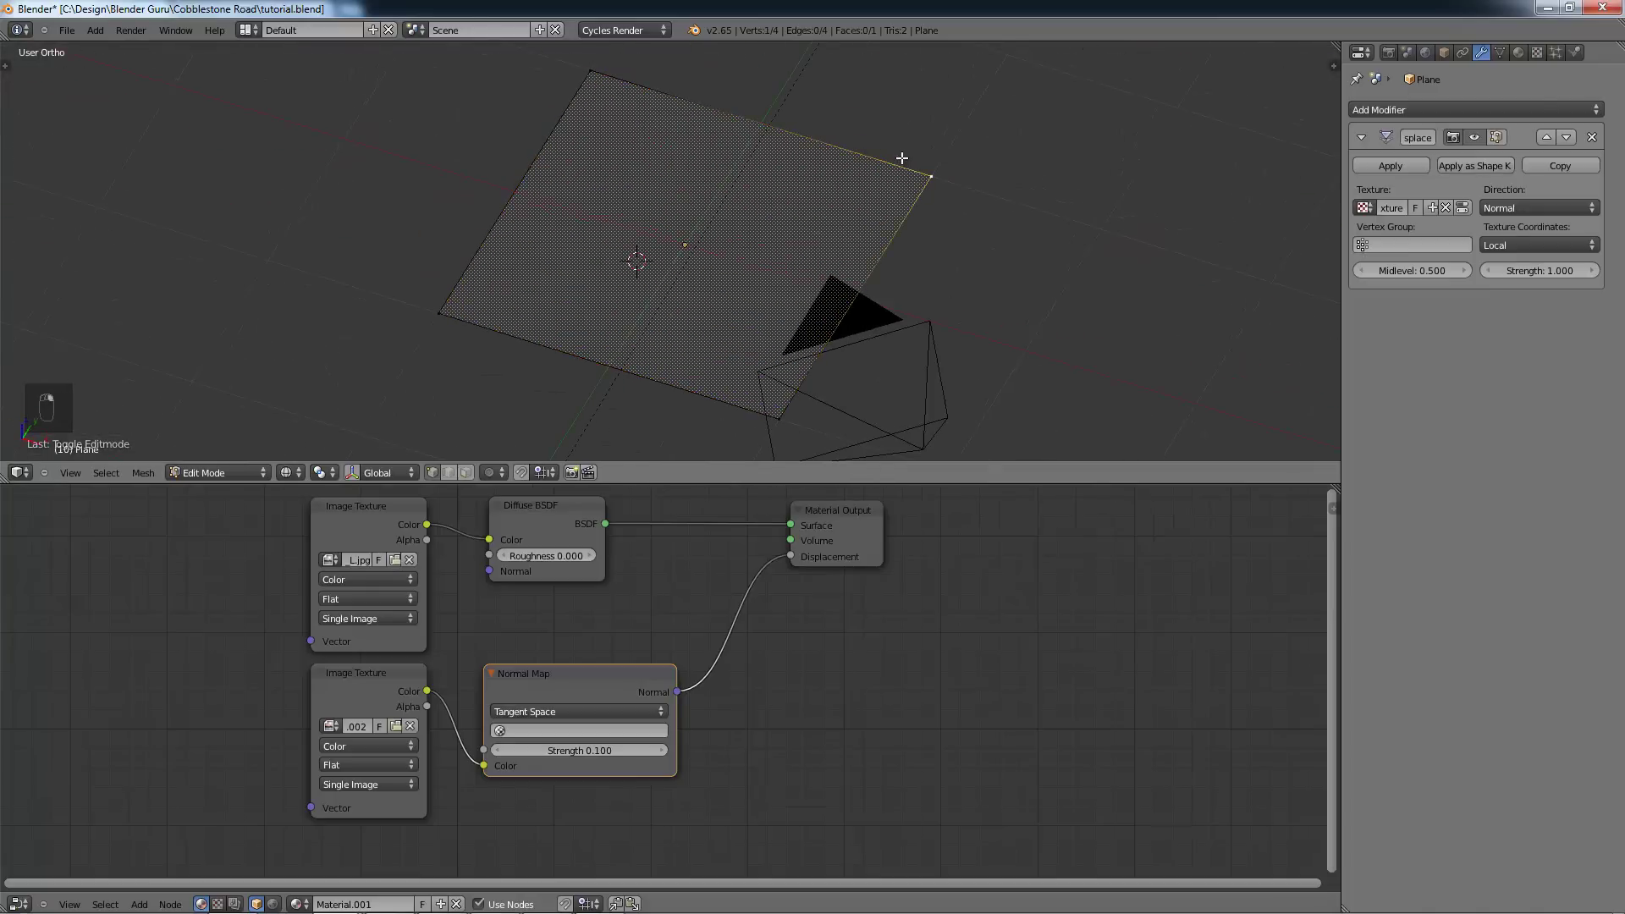
right_click(635, 86)
right_click(458, 325)
right_click(783, 405)
right_click(926, 190)
right_click(608, 90)
Step: Select the plane's whole mesh and subdivide it
key(a)
key(a)
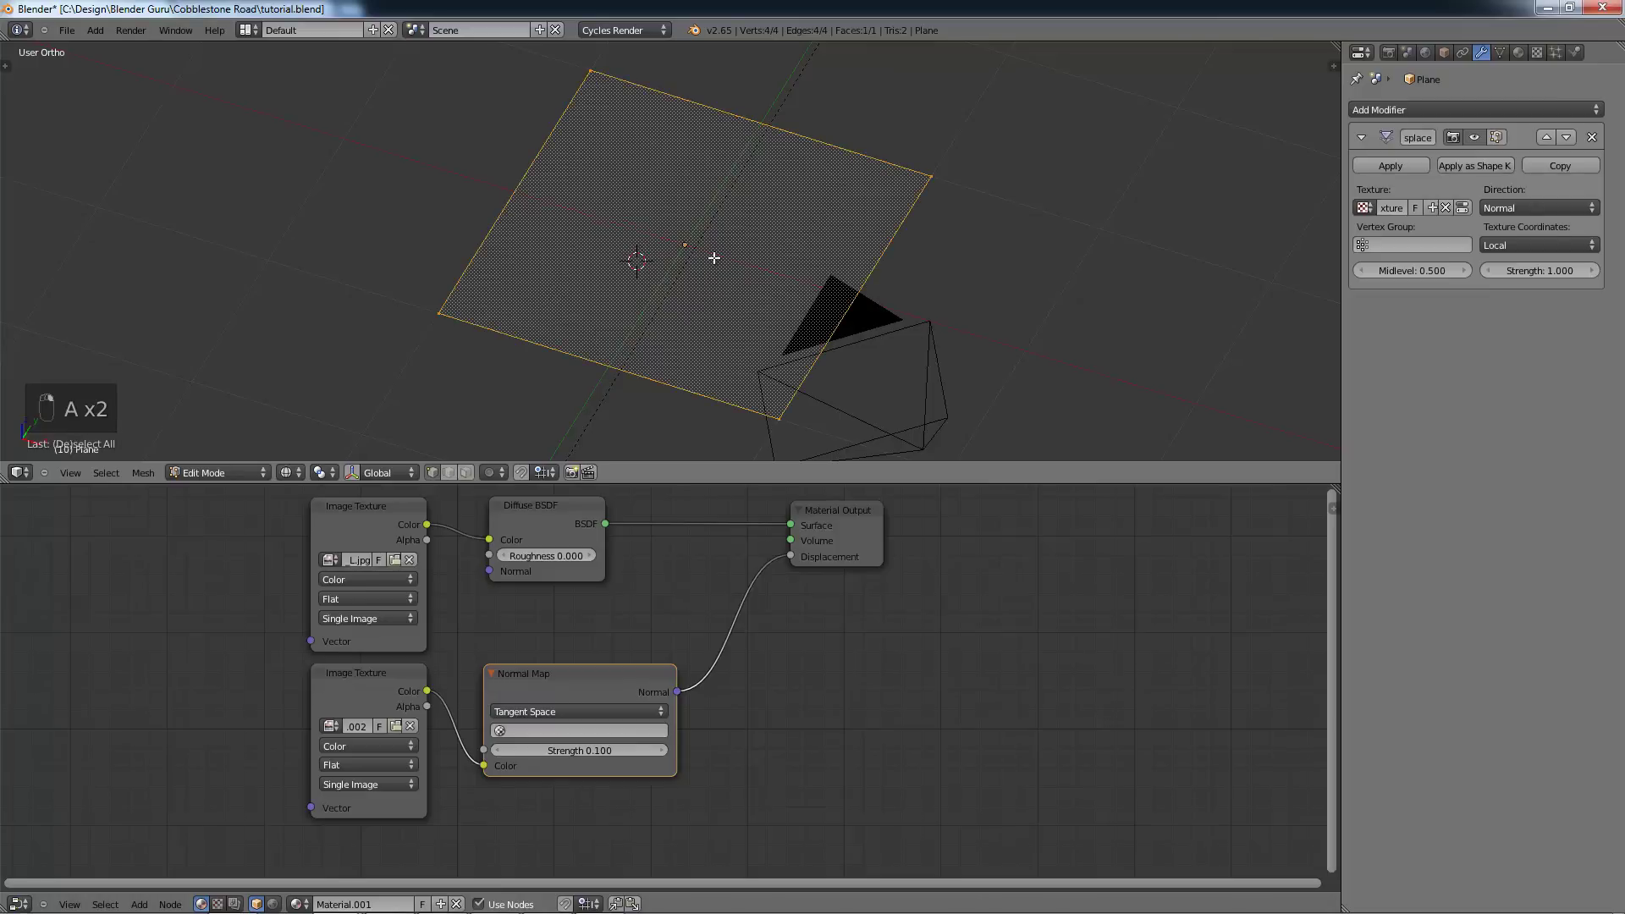
scroll(713, 256, down, 2)
key(a)
key(a)
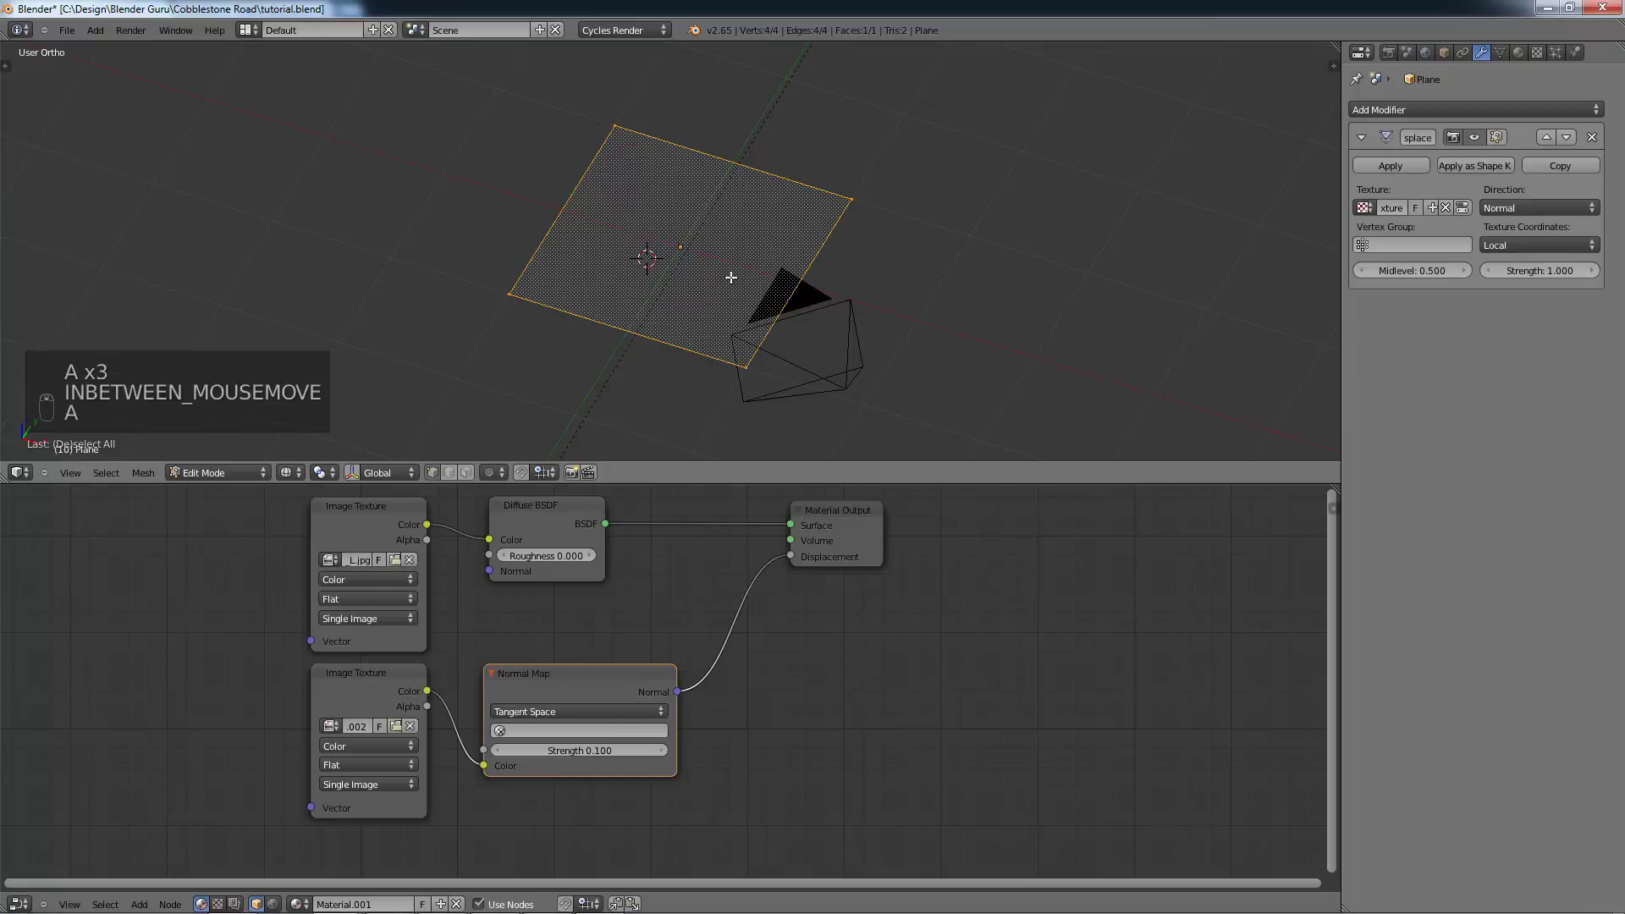
key(w)
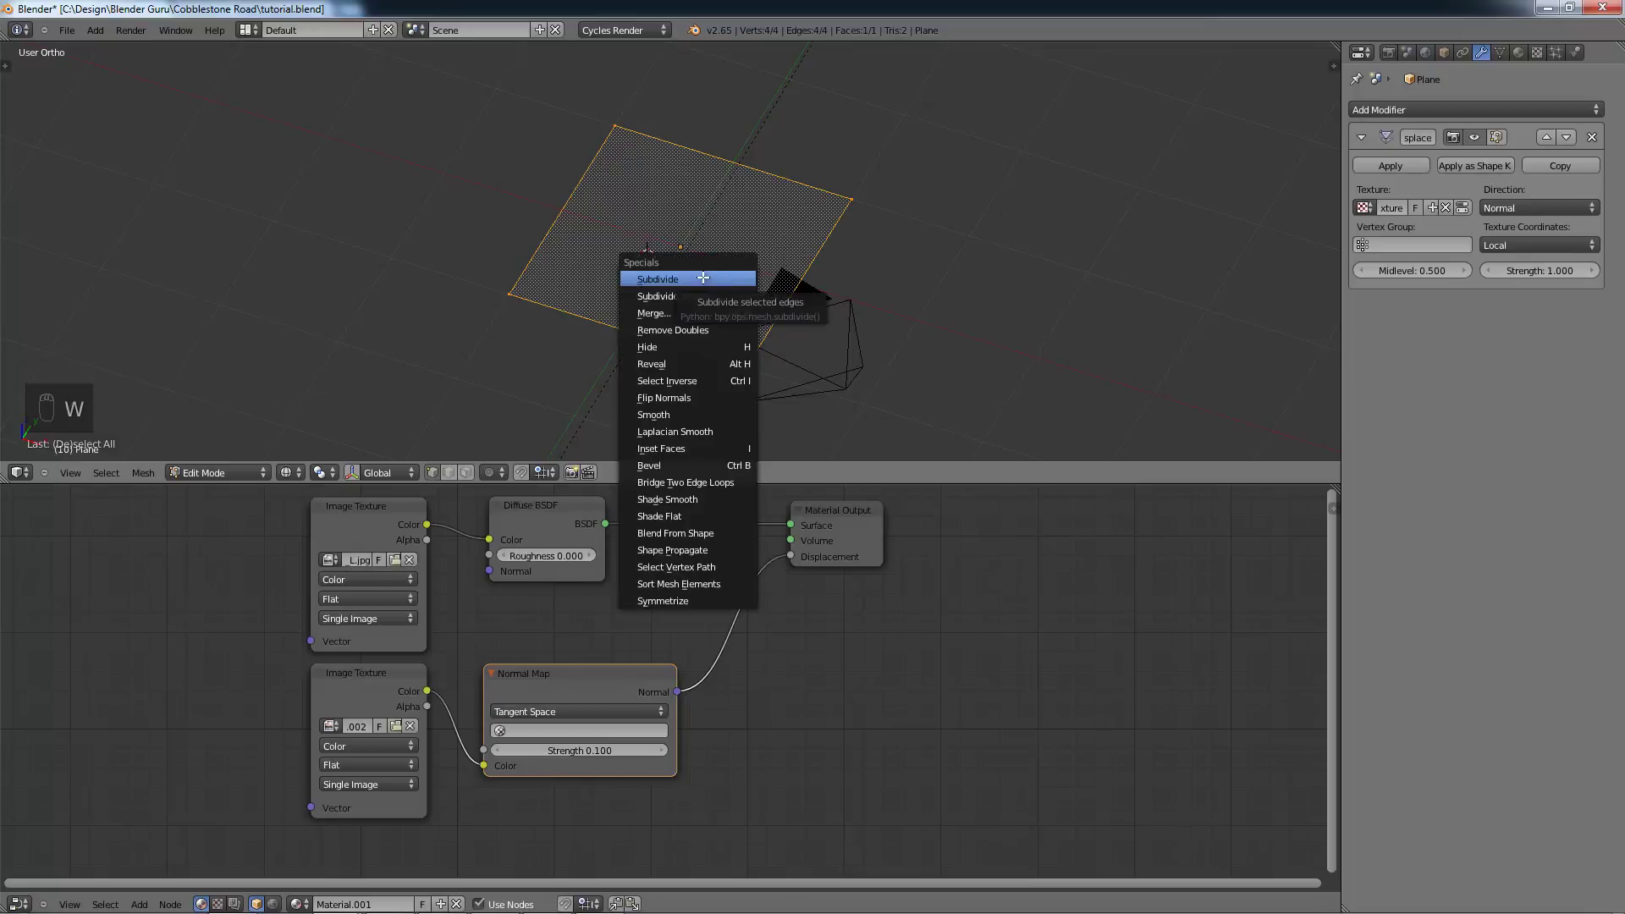
click(703, 278)
Step: Raise the subdivision's number of cuts to 10, 20 and finally 30
key(t)
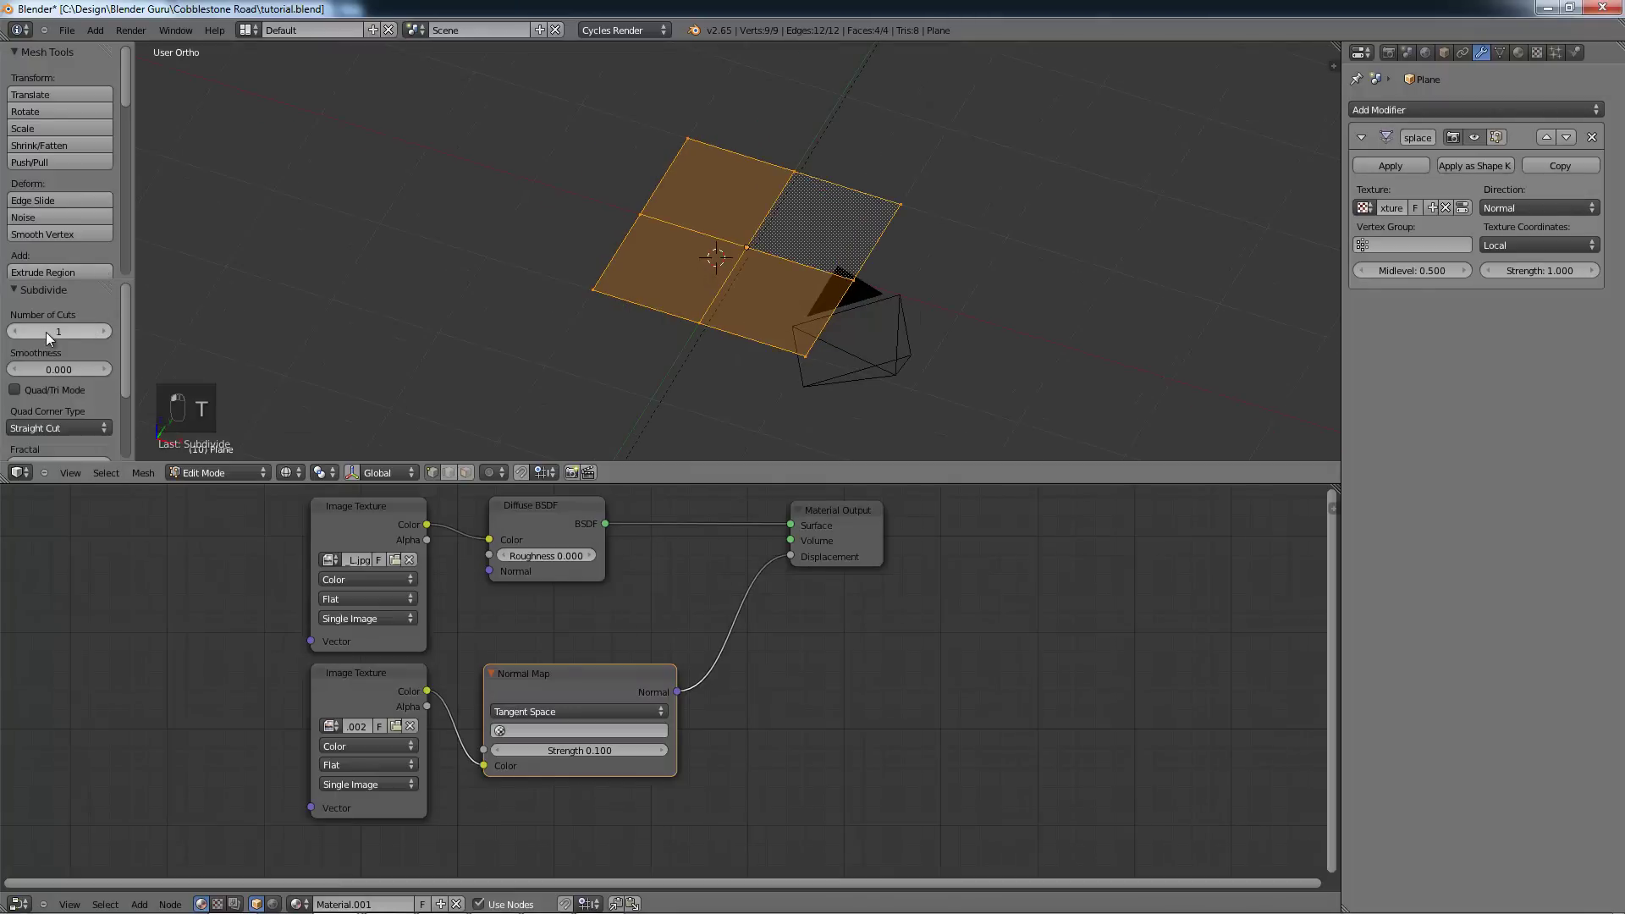
drag(46, 332, 378, 331)
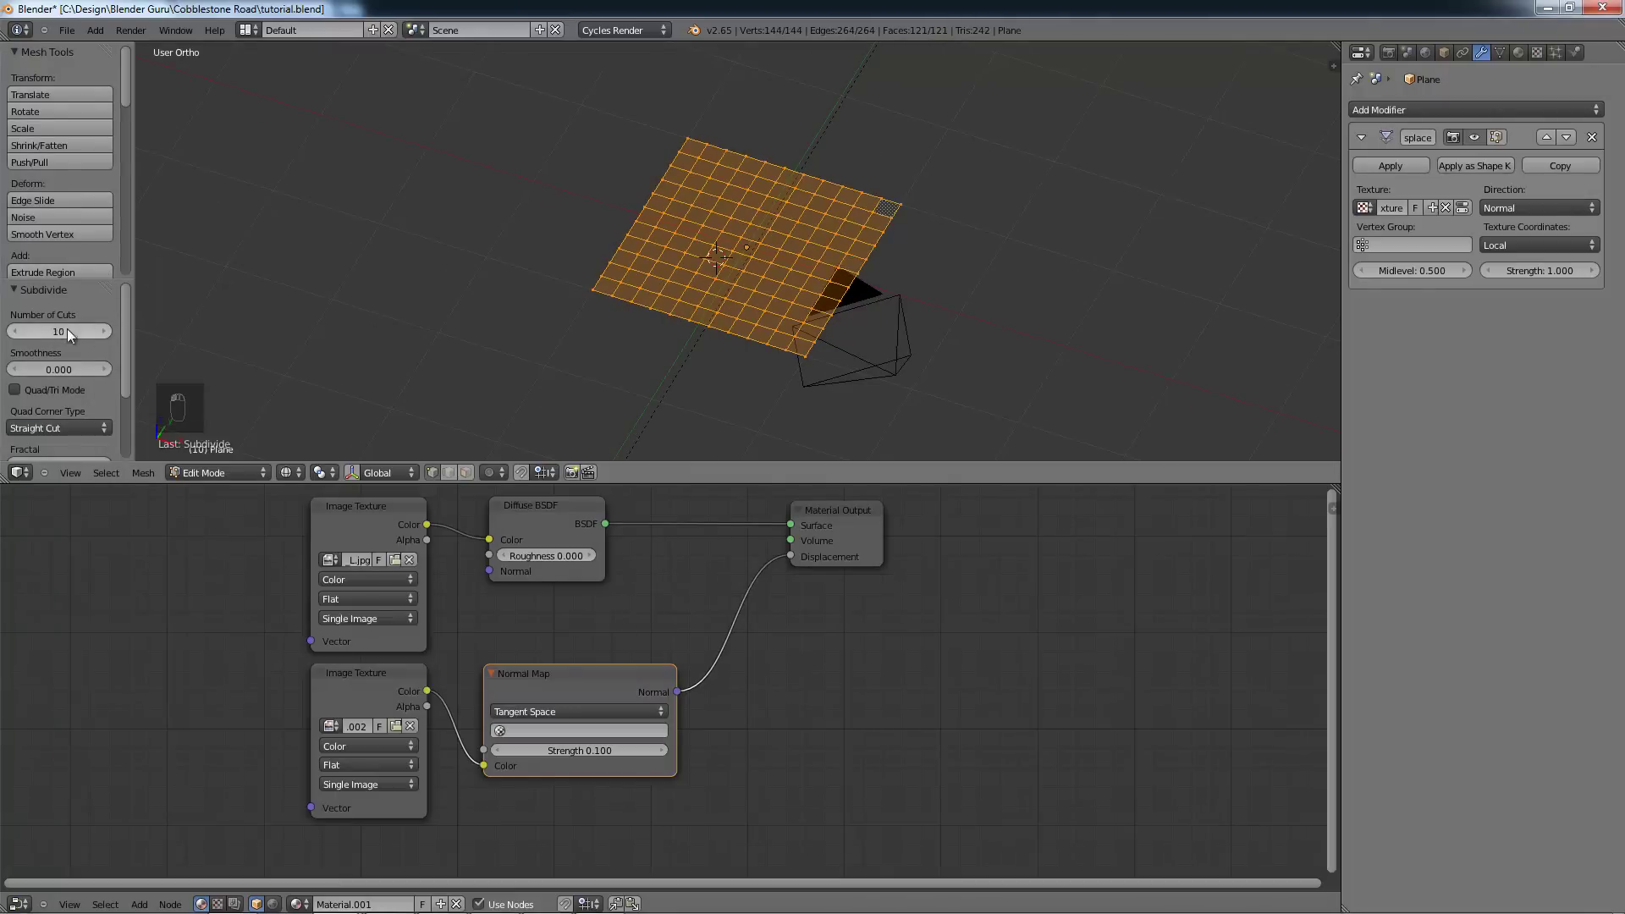
mouse_move(67, 331)
mouse_down()
mouse_move(215, 330)
mouse_move(85, 332)
mouse_up()
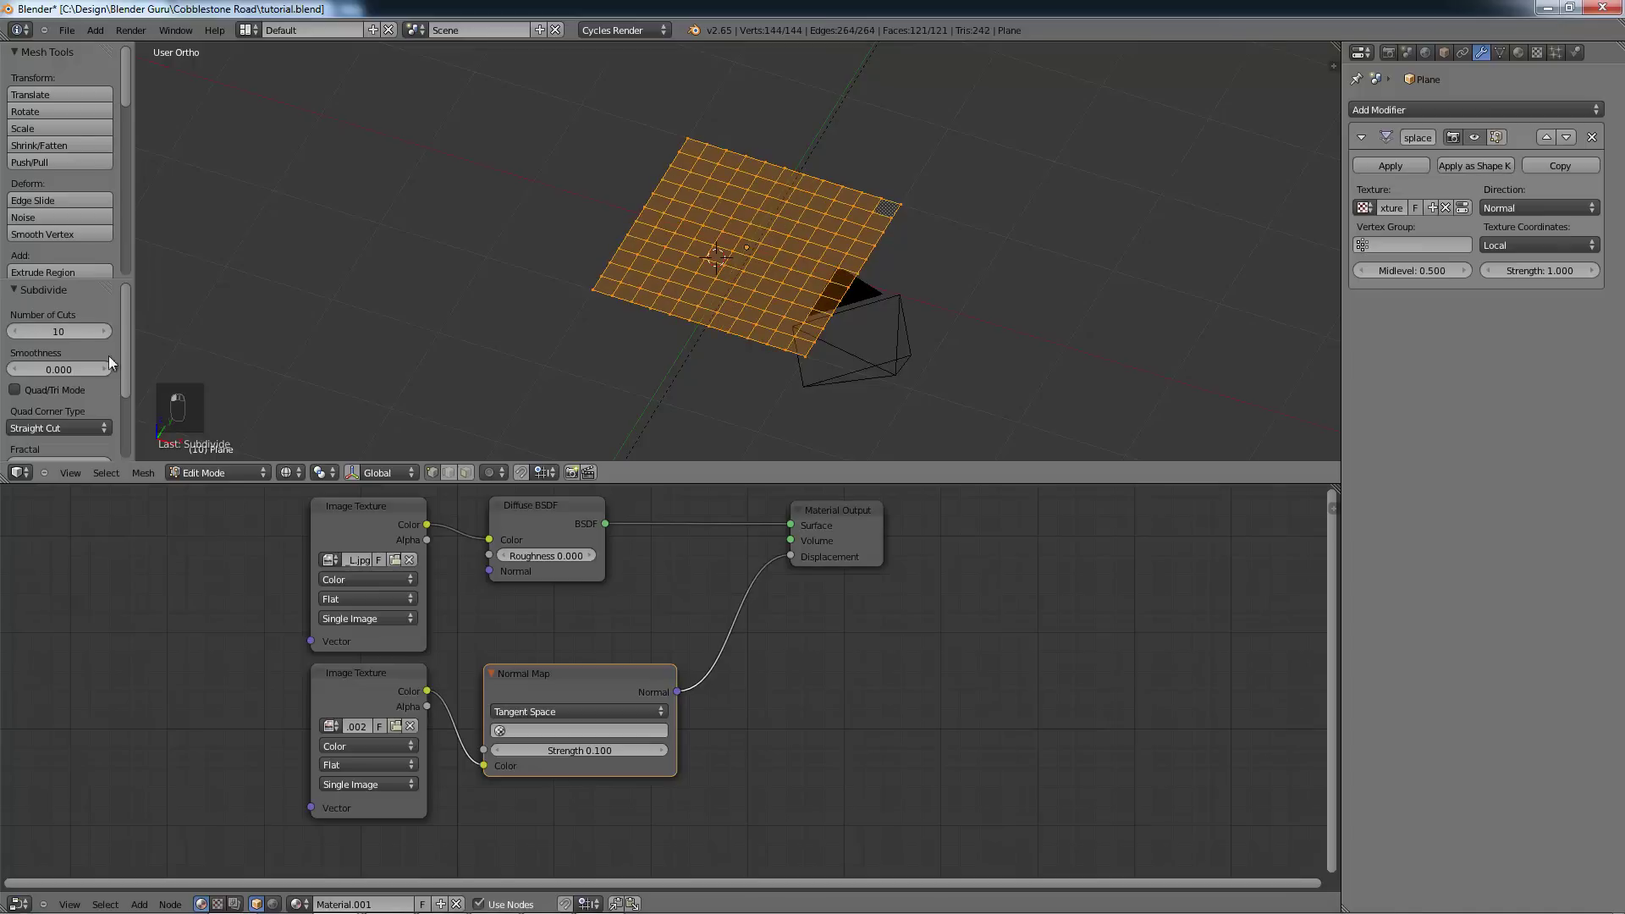
click(54, 330)
text(20)
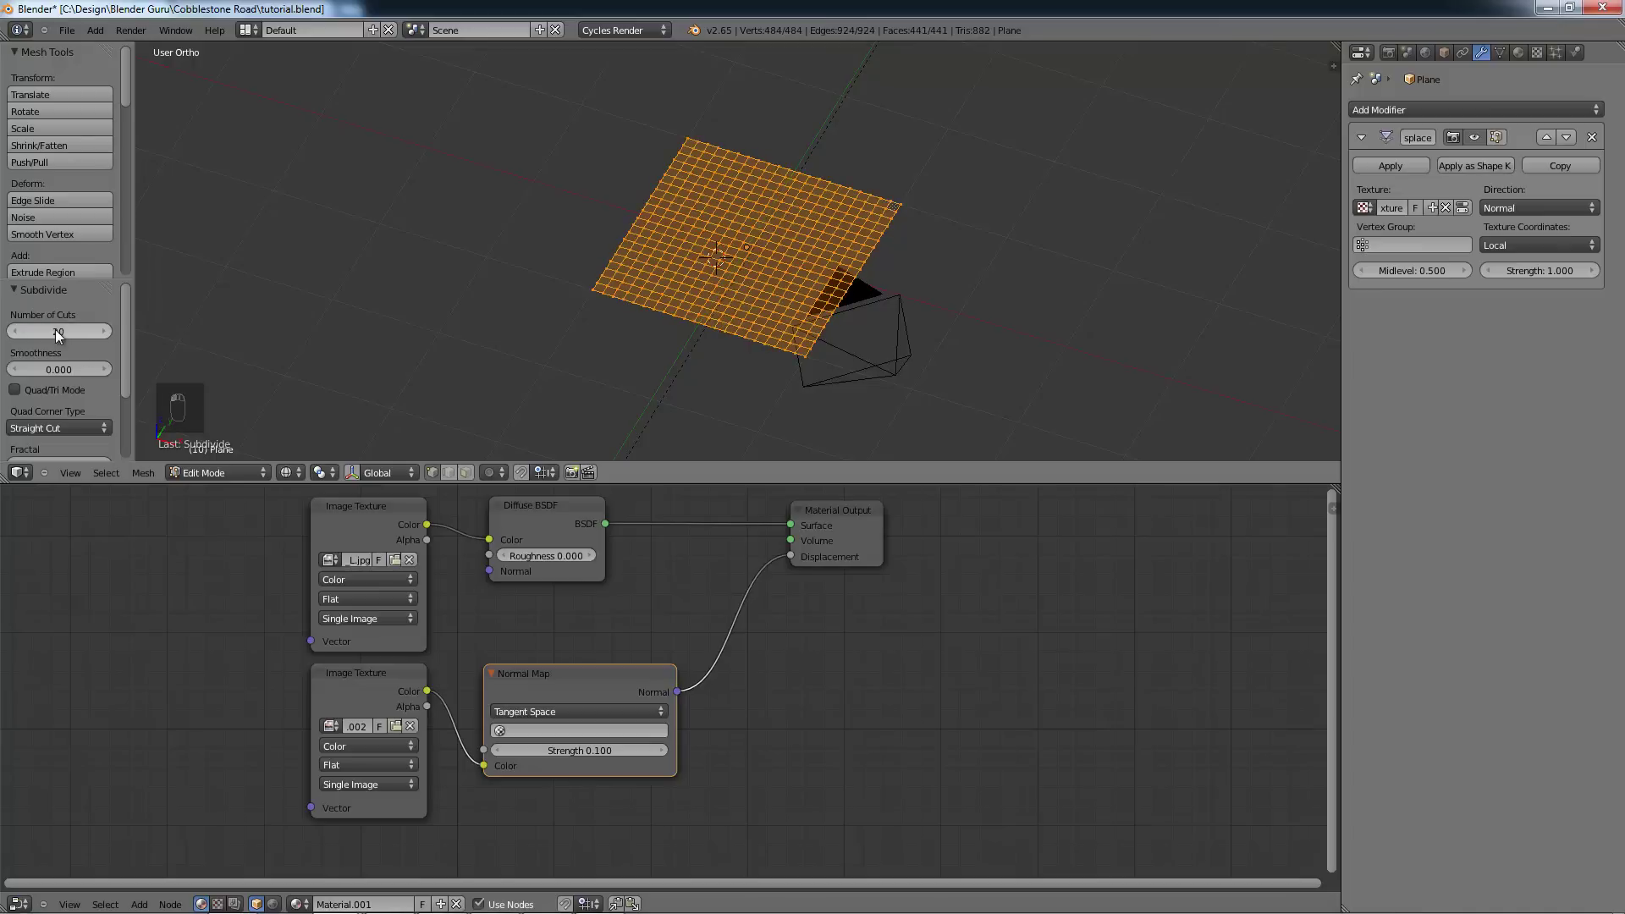
key(Return)
click(49, 332)
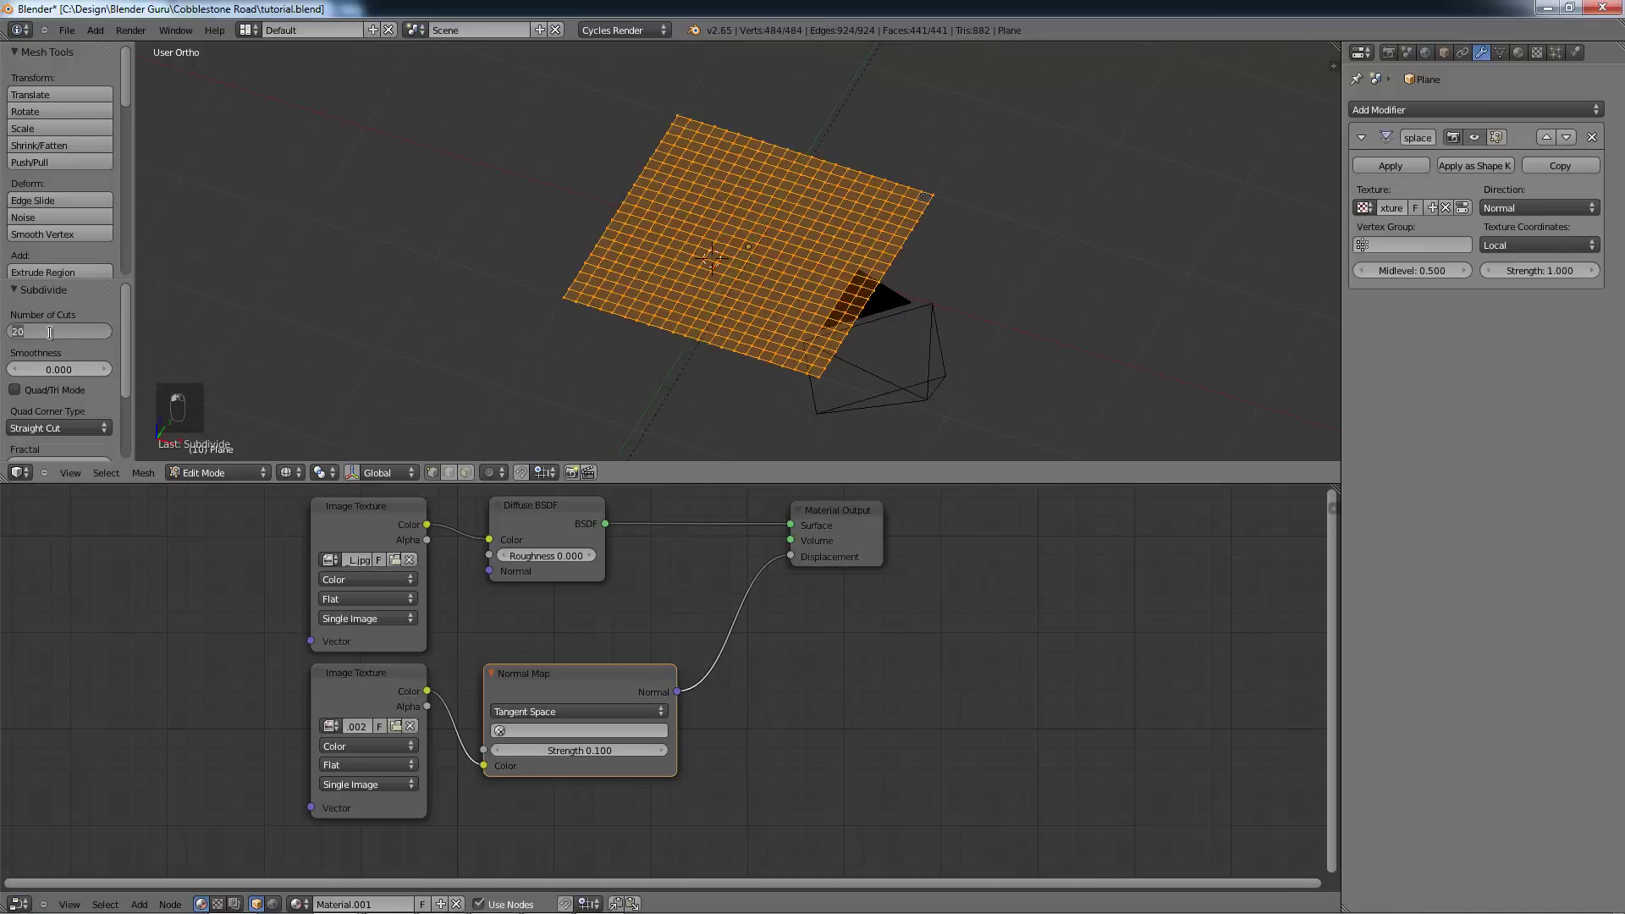
text(30)
key(Return)
scroll(438, 348, up, 3)
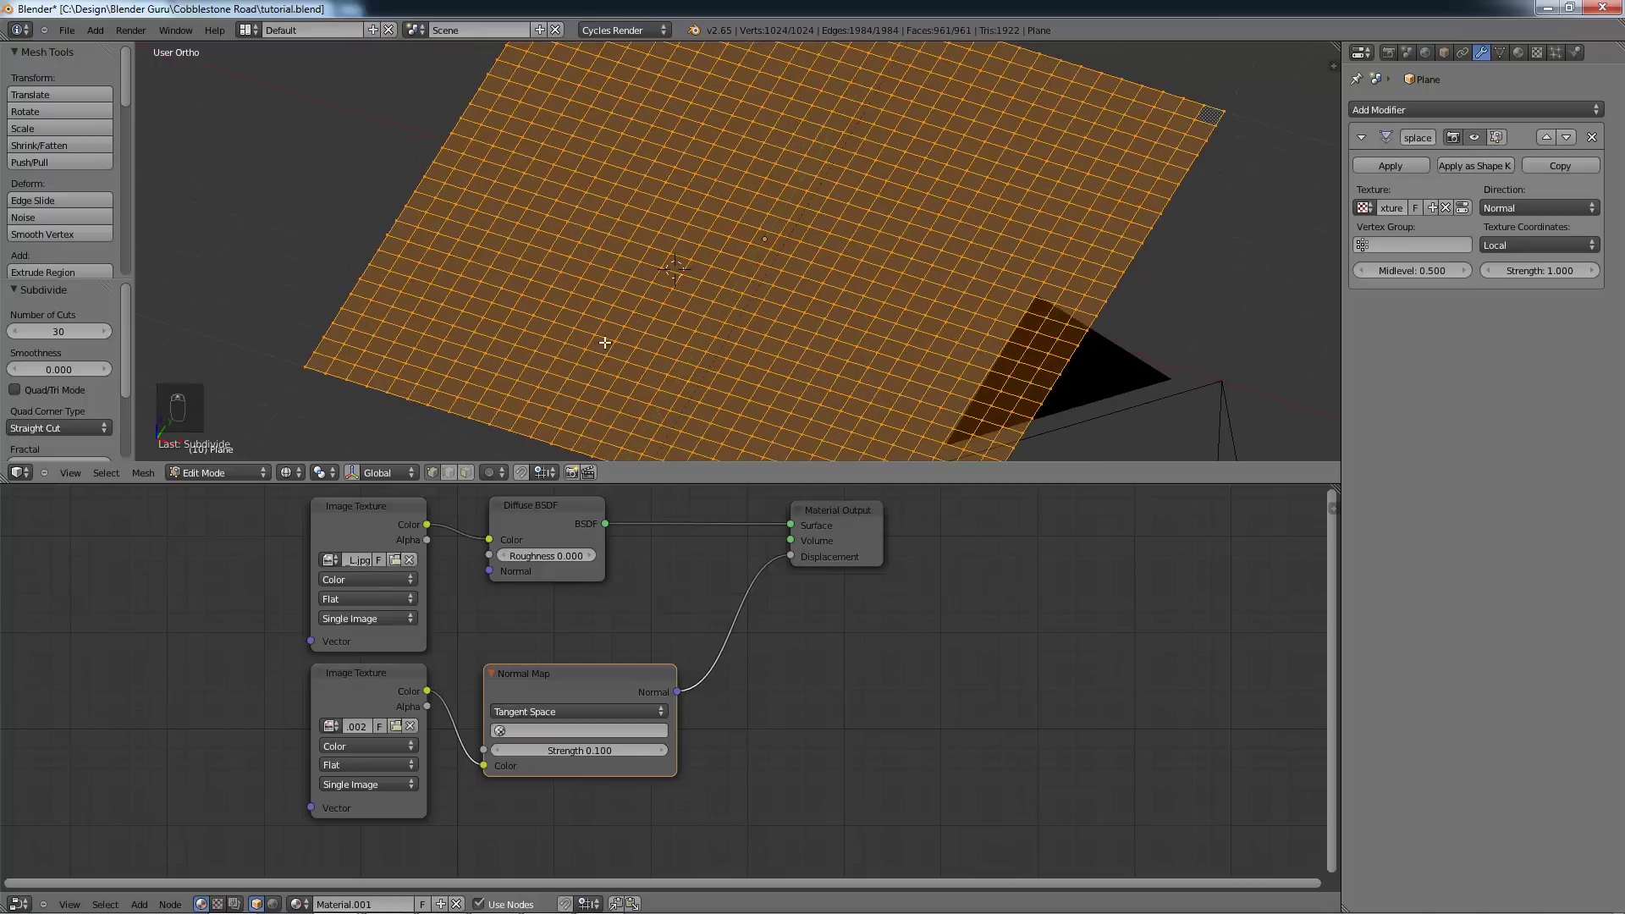
Step: Return to Object Mode with solid shading and view the displaced plane from the side
key(t)
key(Tab)
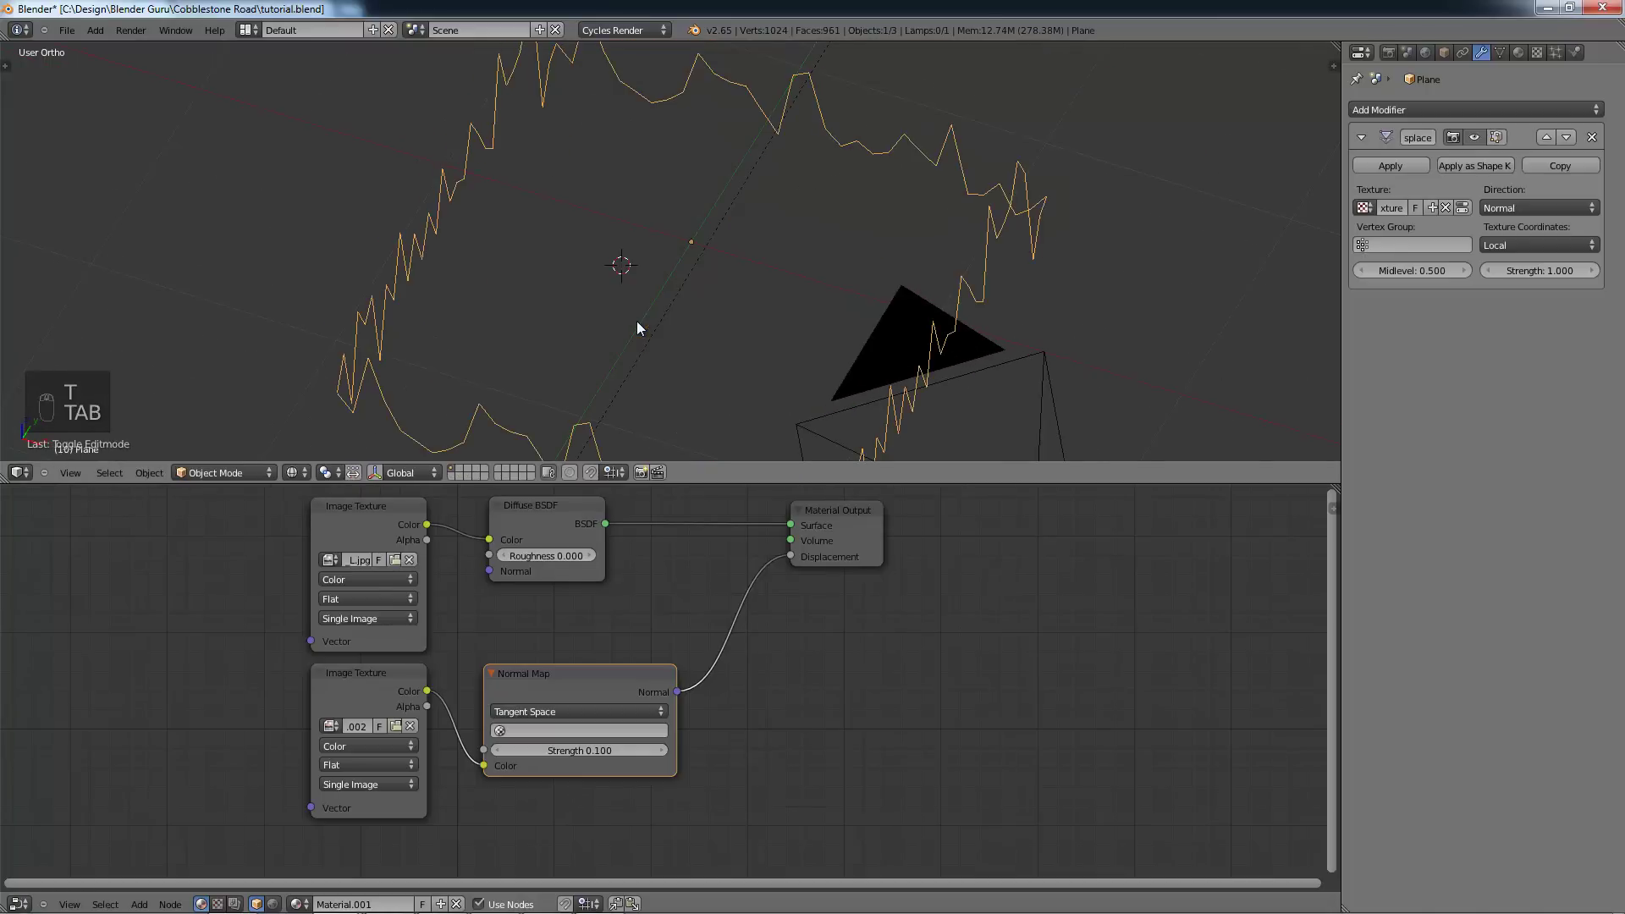
key(z)
scroll(664, 309, down, 3)
mouse_move(684, 269)
middle_down()
mouse_move(808, 240)
mouse_move(772, 246)
mouse_move(888, 280)
middle_up()
Step: Add a Subdivision Surface modifier to the plane and place it above the Displace modifier in the stack
click(1439, 110)
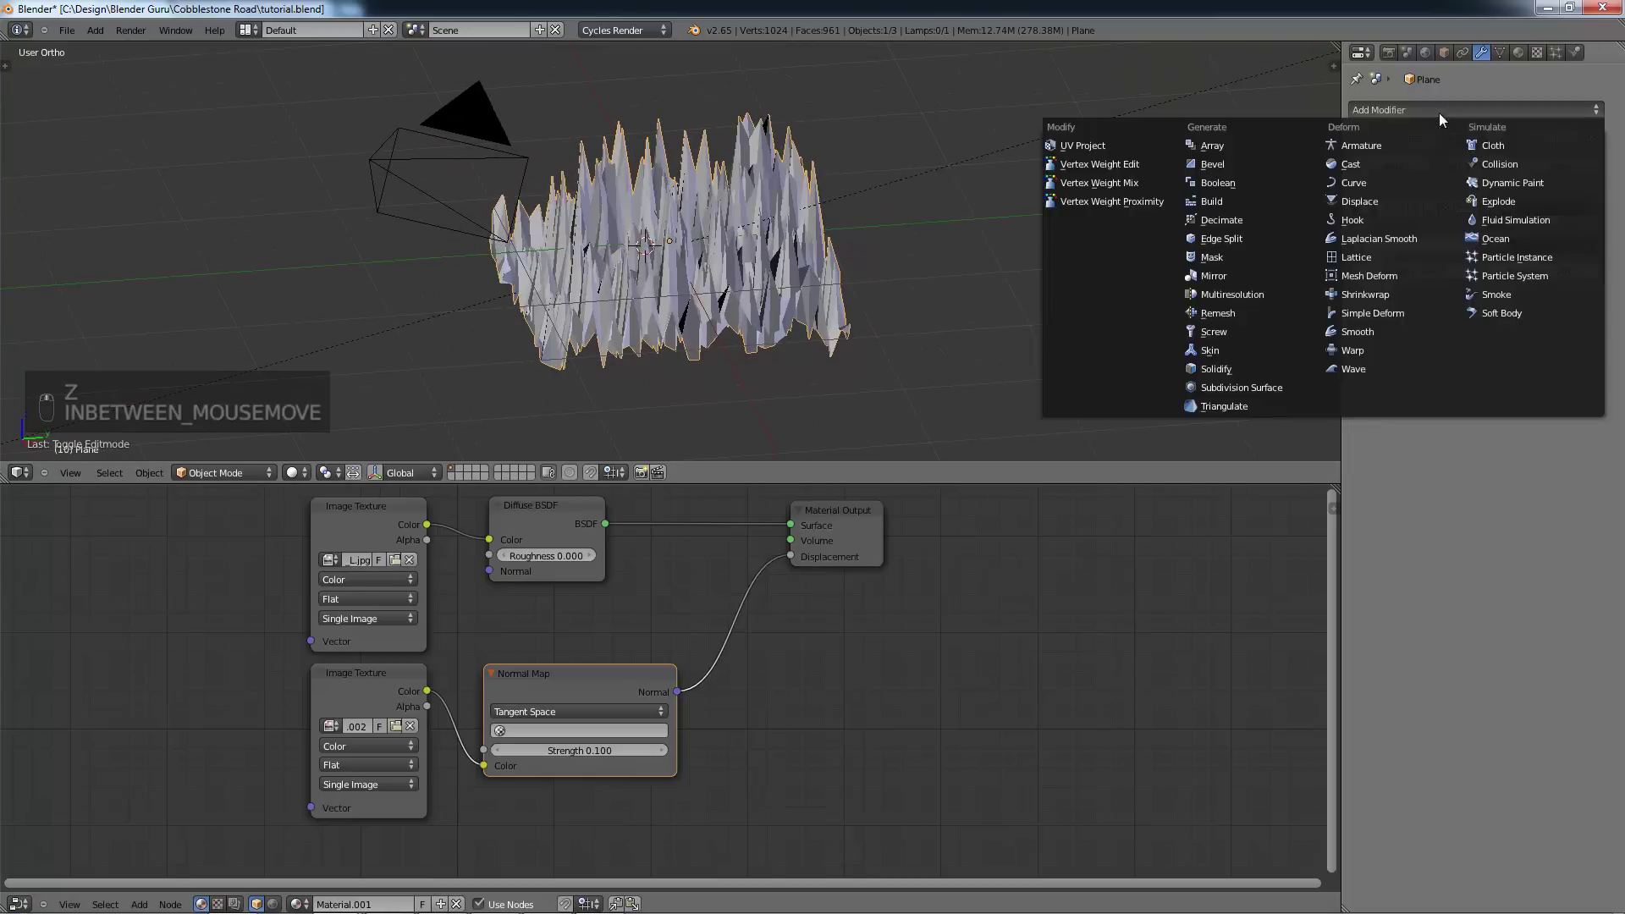
click(1244, 385)
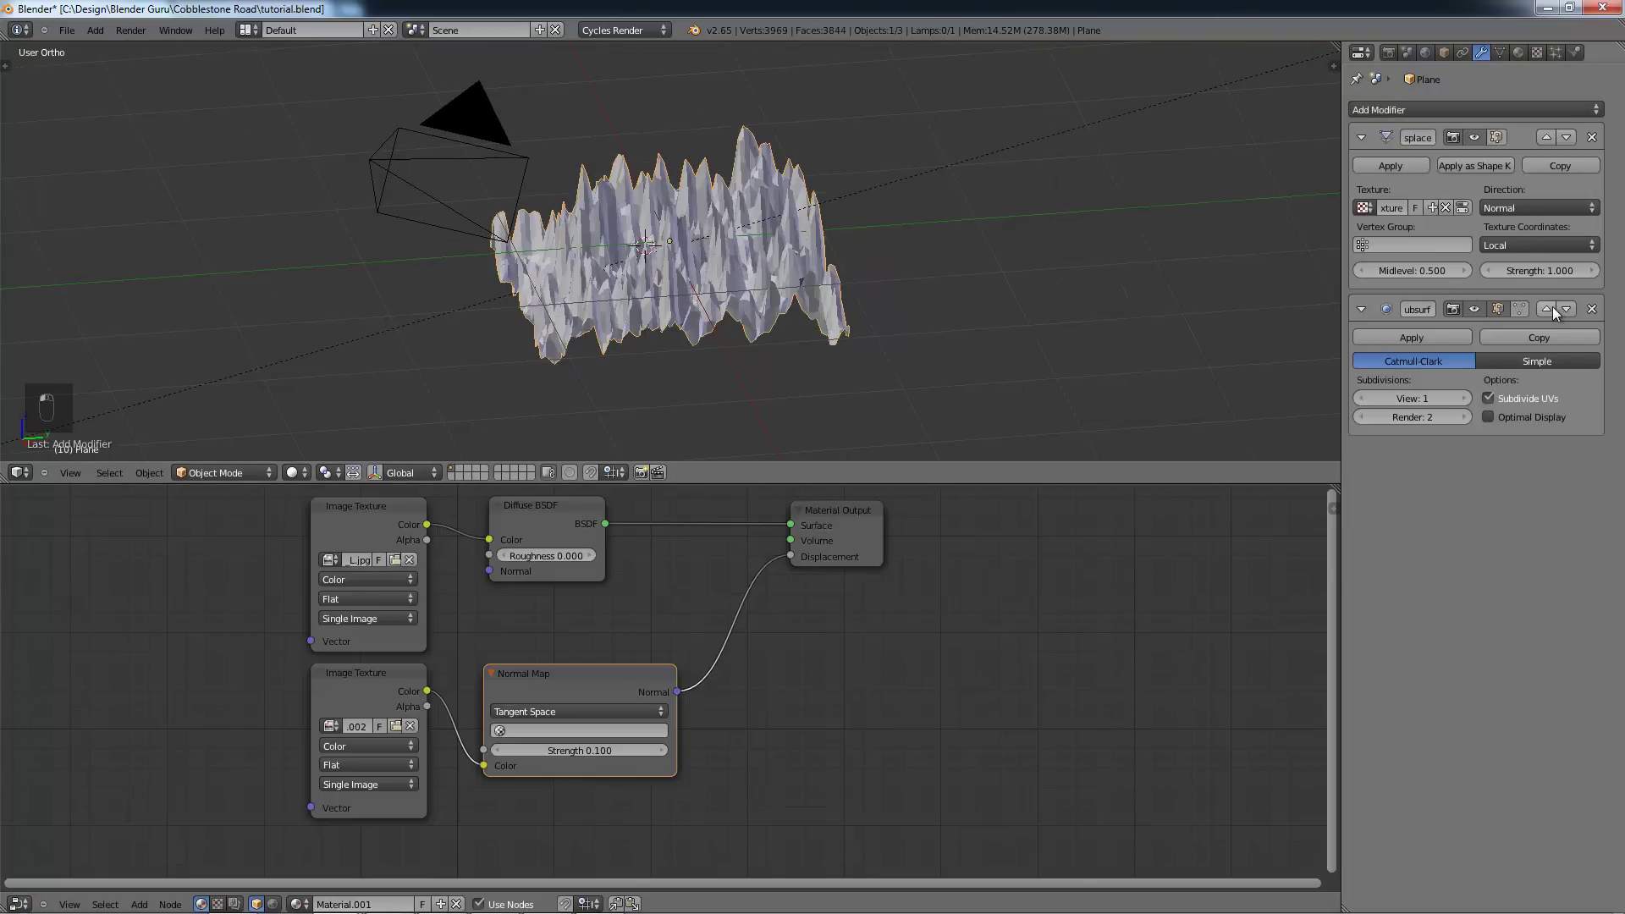
click(1552, 307)
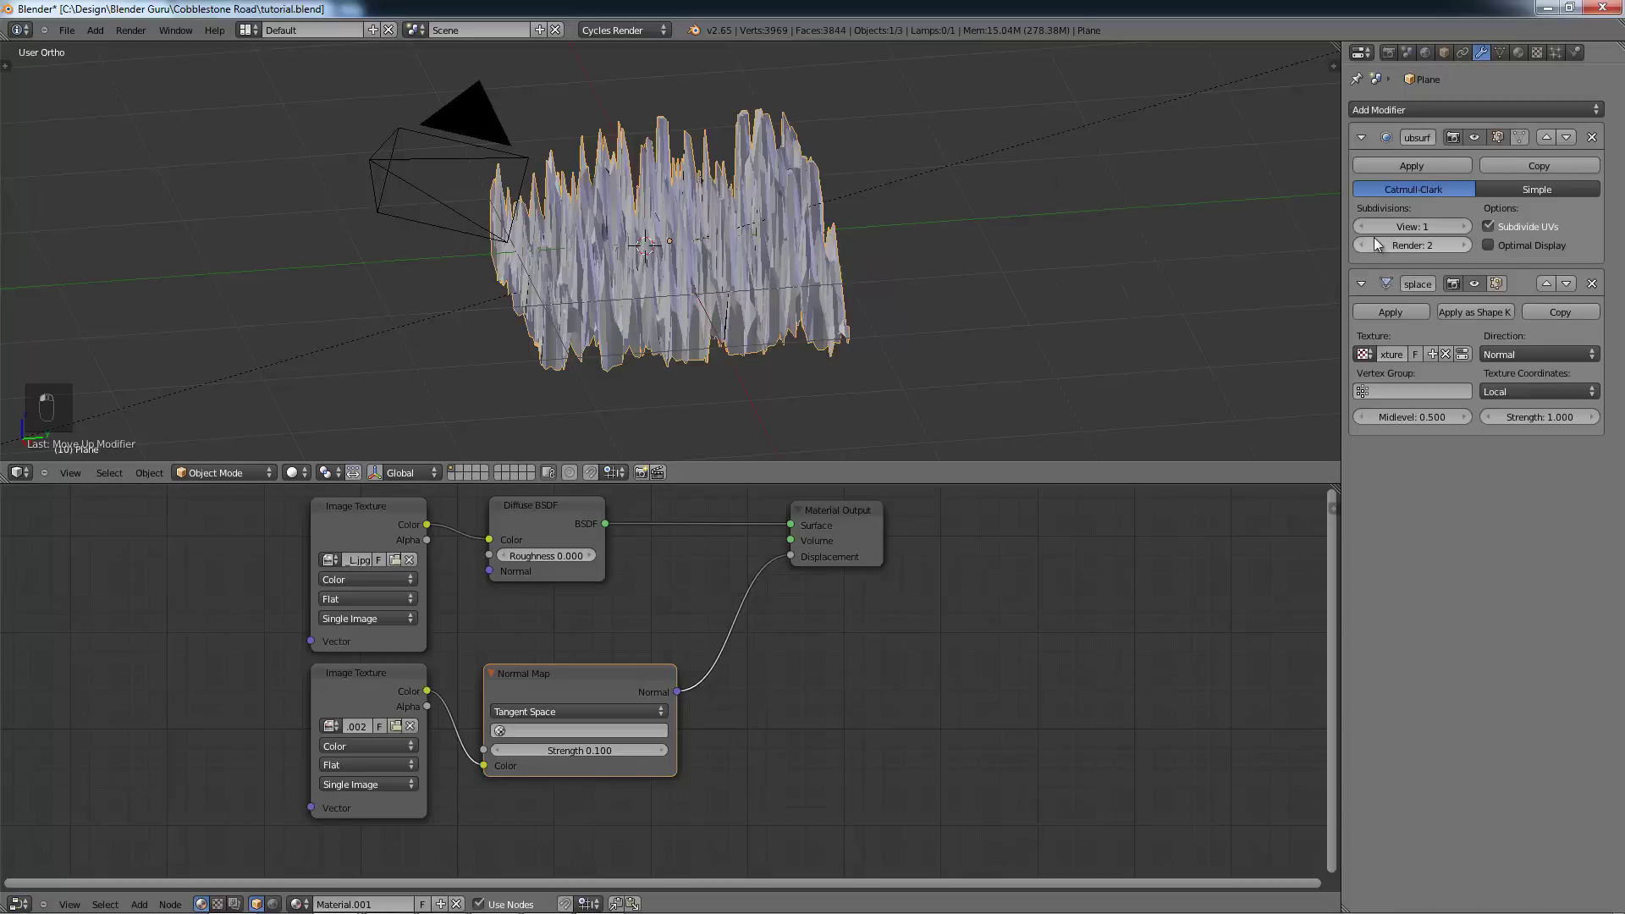
Step: Raise the plane's Subdivision Surface viewport subdivisions to 2
click(1454, 227)
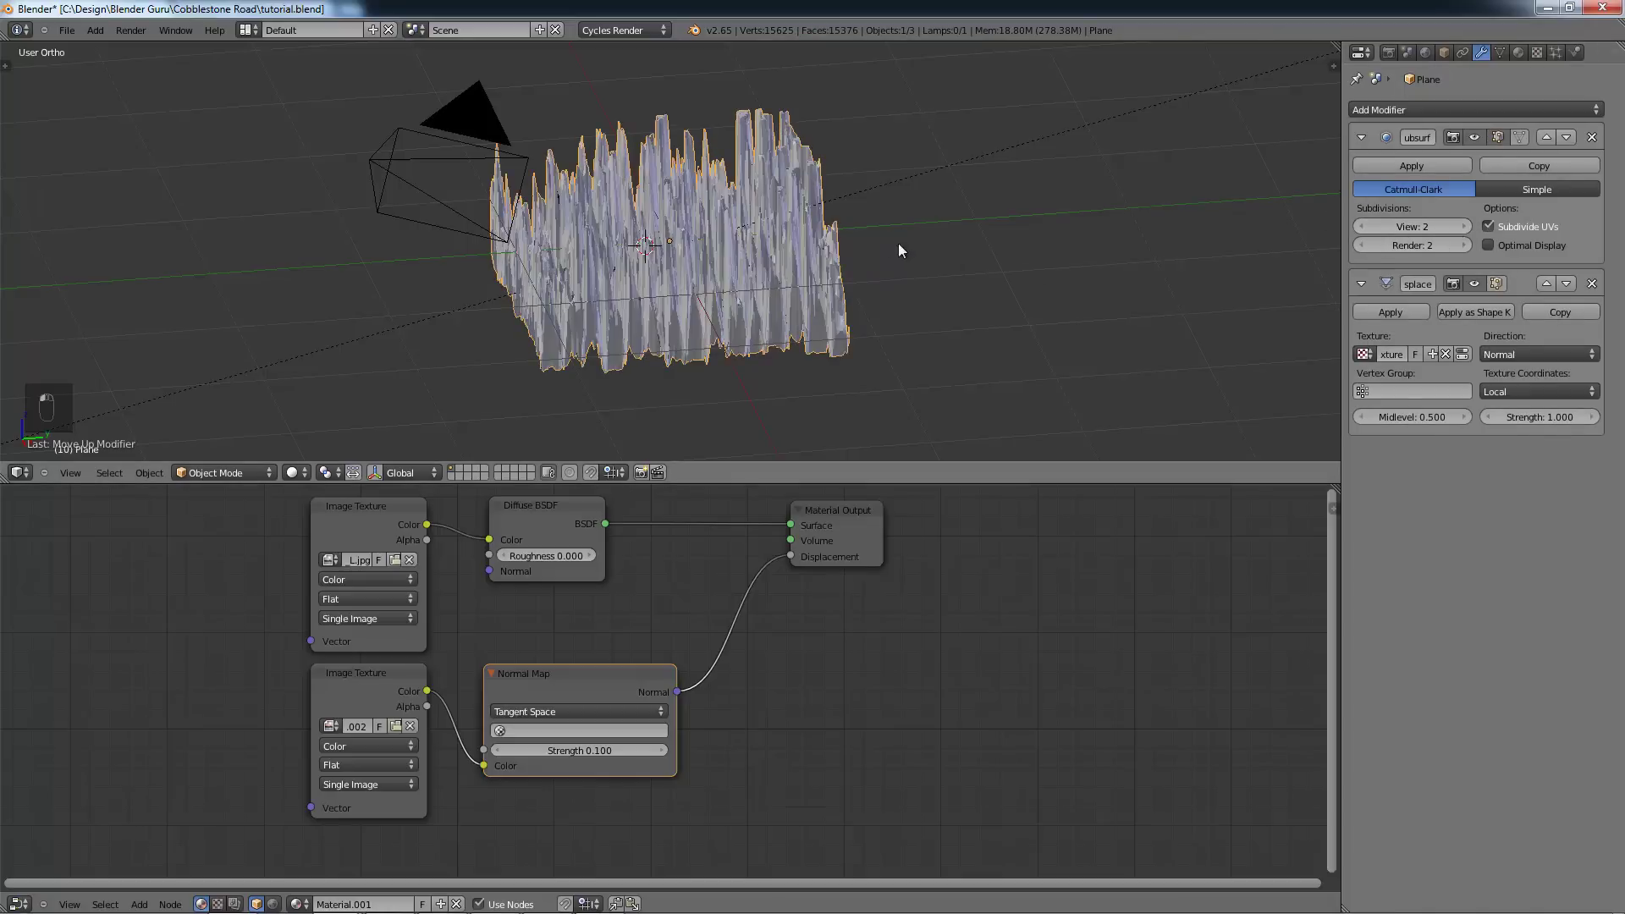
middle_drag(898, 242, 992, 249)
middle_drag(855, 239, 640, 269)
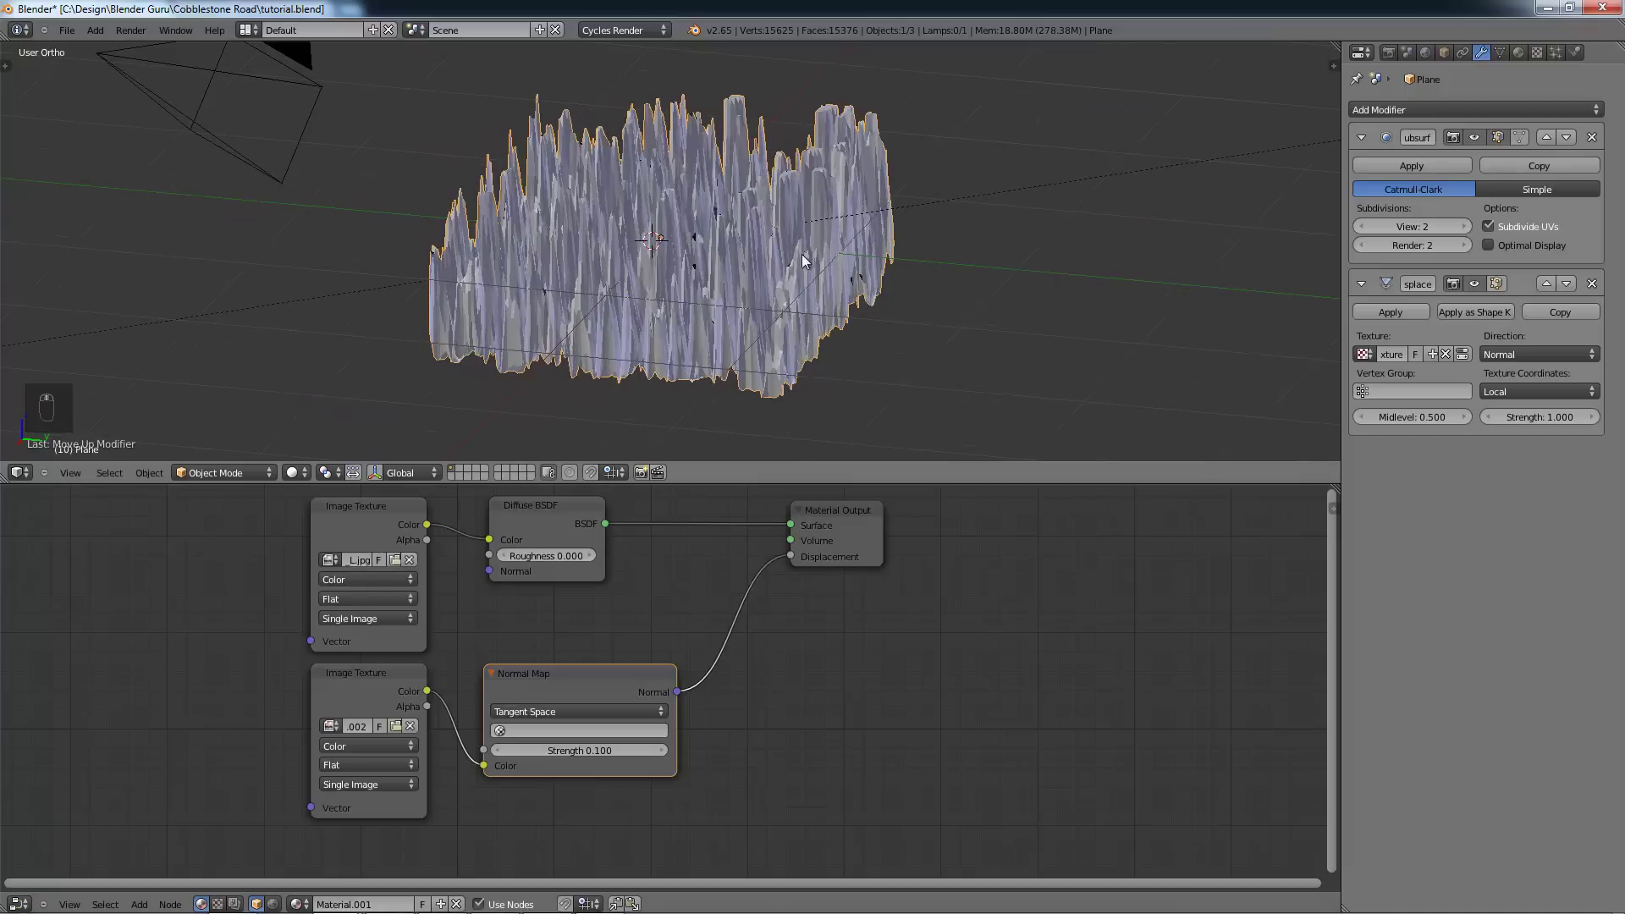
Step: Lower the Displace modifier's strength gradually to 0.1 and inspect the plane's surface
click(1490, 418)
click(1489, 418)
click(1490, 418)
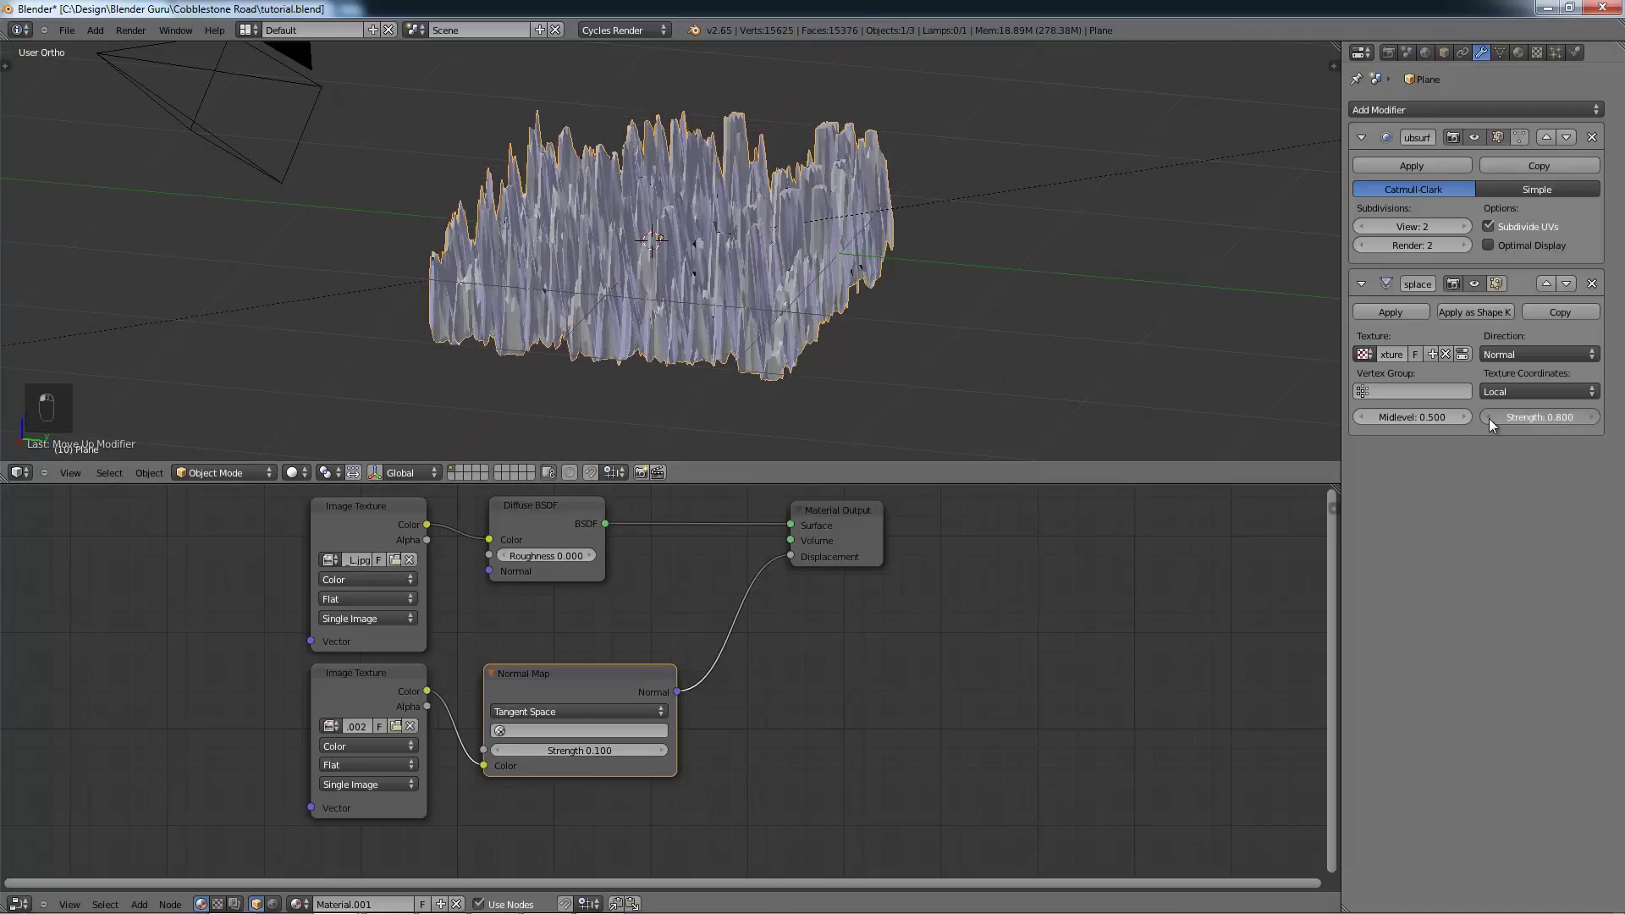
click(1490, 418)
click(1490, 419)
click(1490, 418)
click(1490, 418)
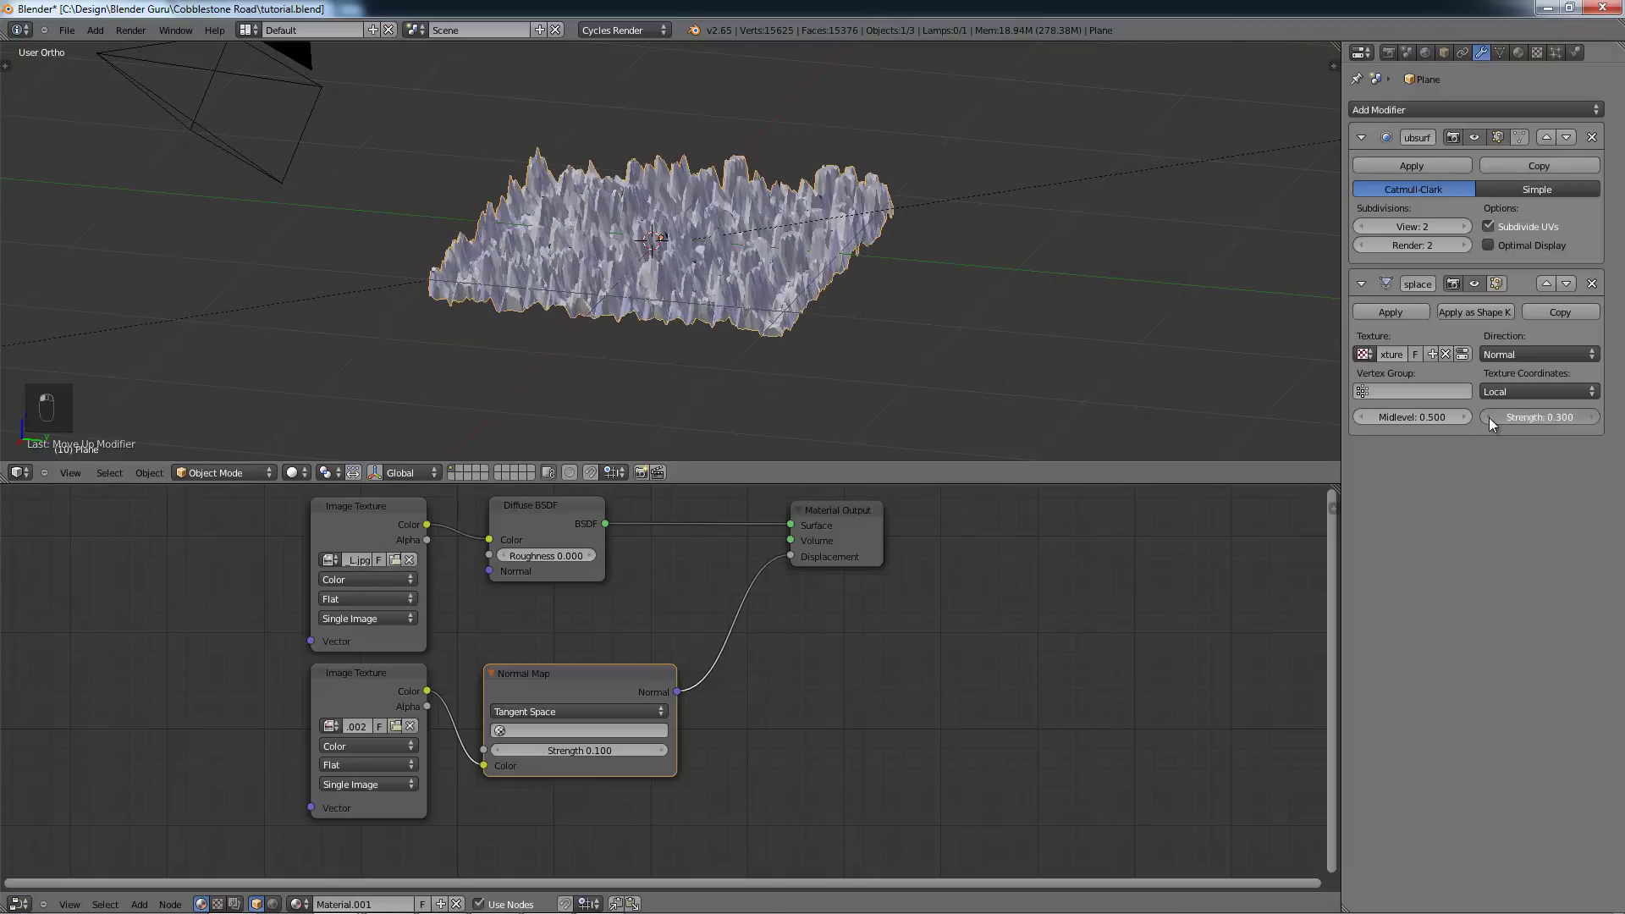
click(1490, 418)
click(1490, 418)
middle_drag(861, 287, 919, 291)
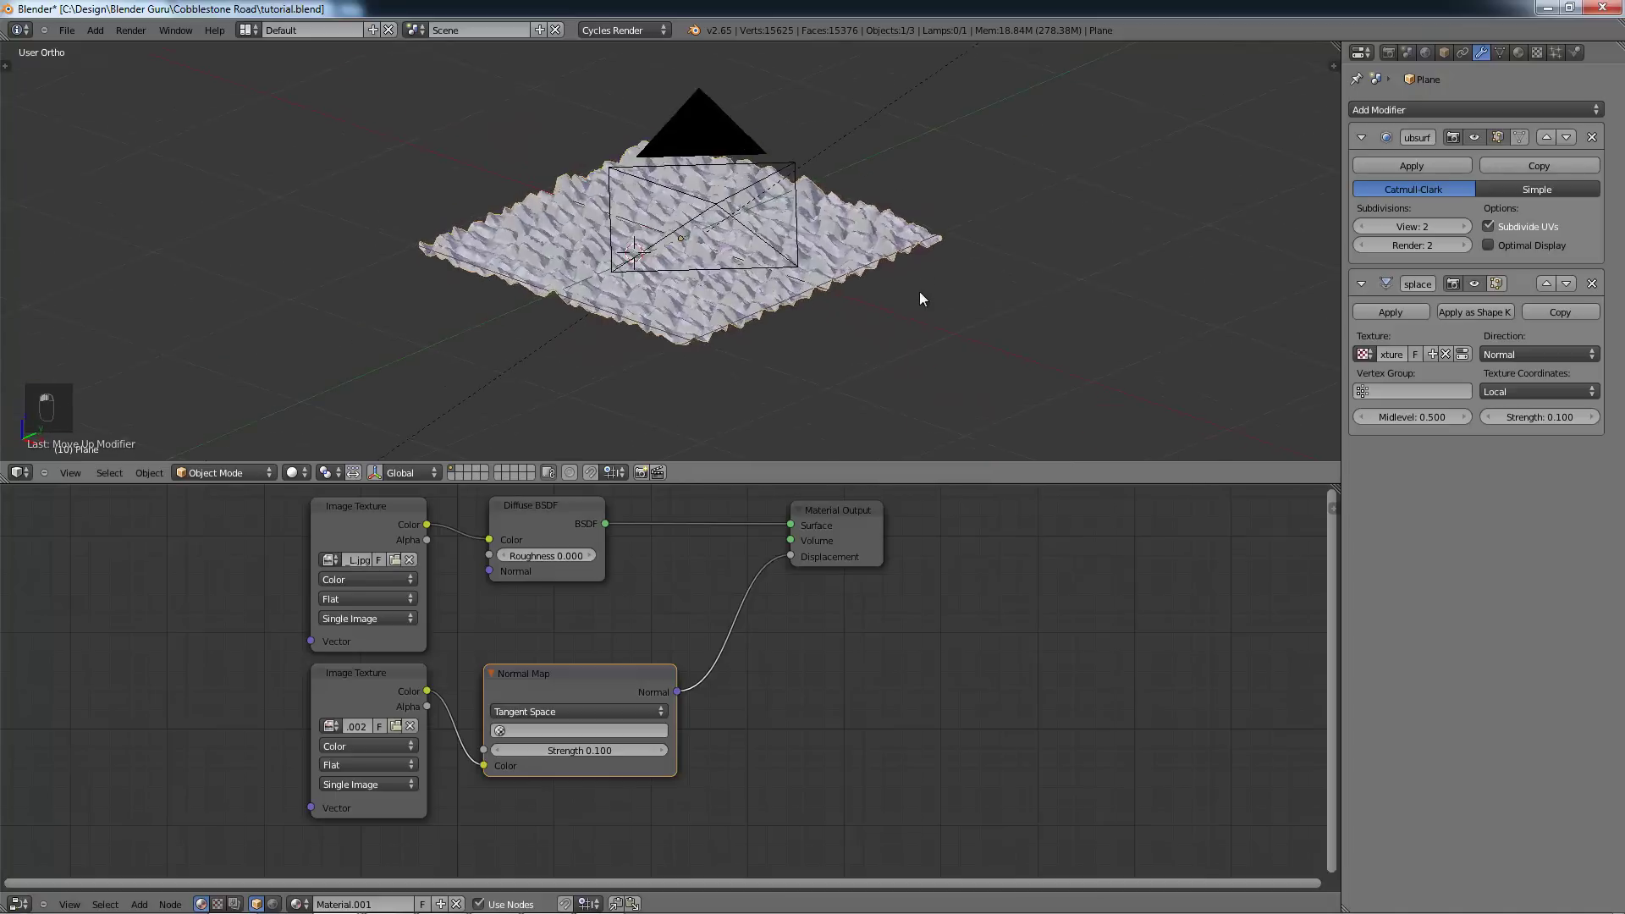
scroll(580, 265, up, 2)
middle_drag(581, 266, 647, 280)
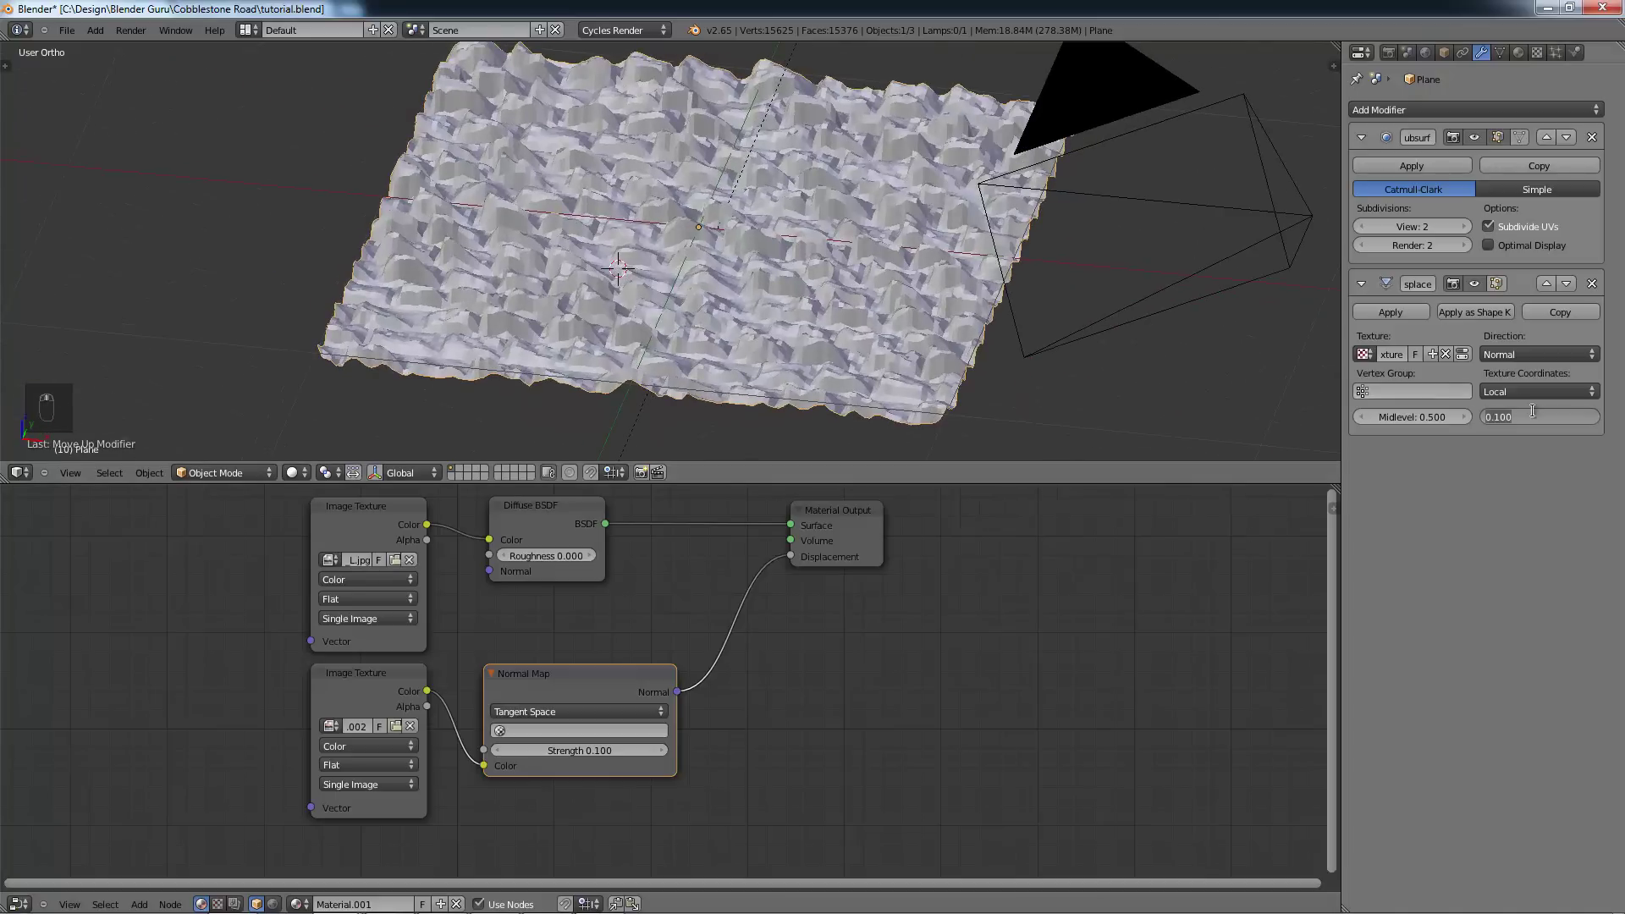
Step: Reduce the Displace modifier's strength first to 0.02 and finally to 0.015
key(Return)
middle_drag(1157, 362, 1266, 384)
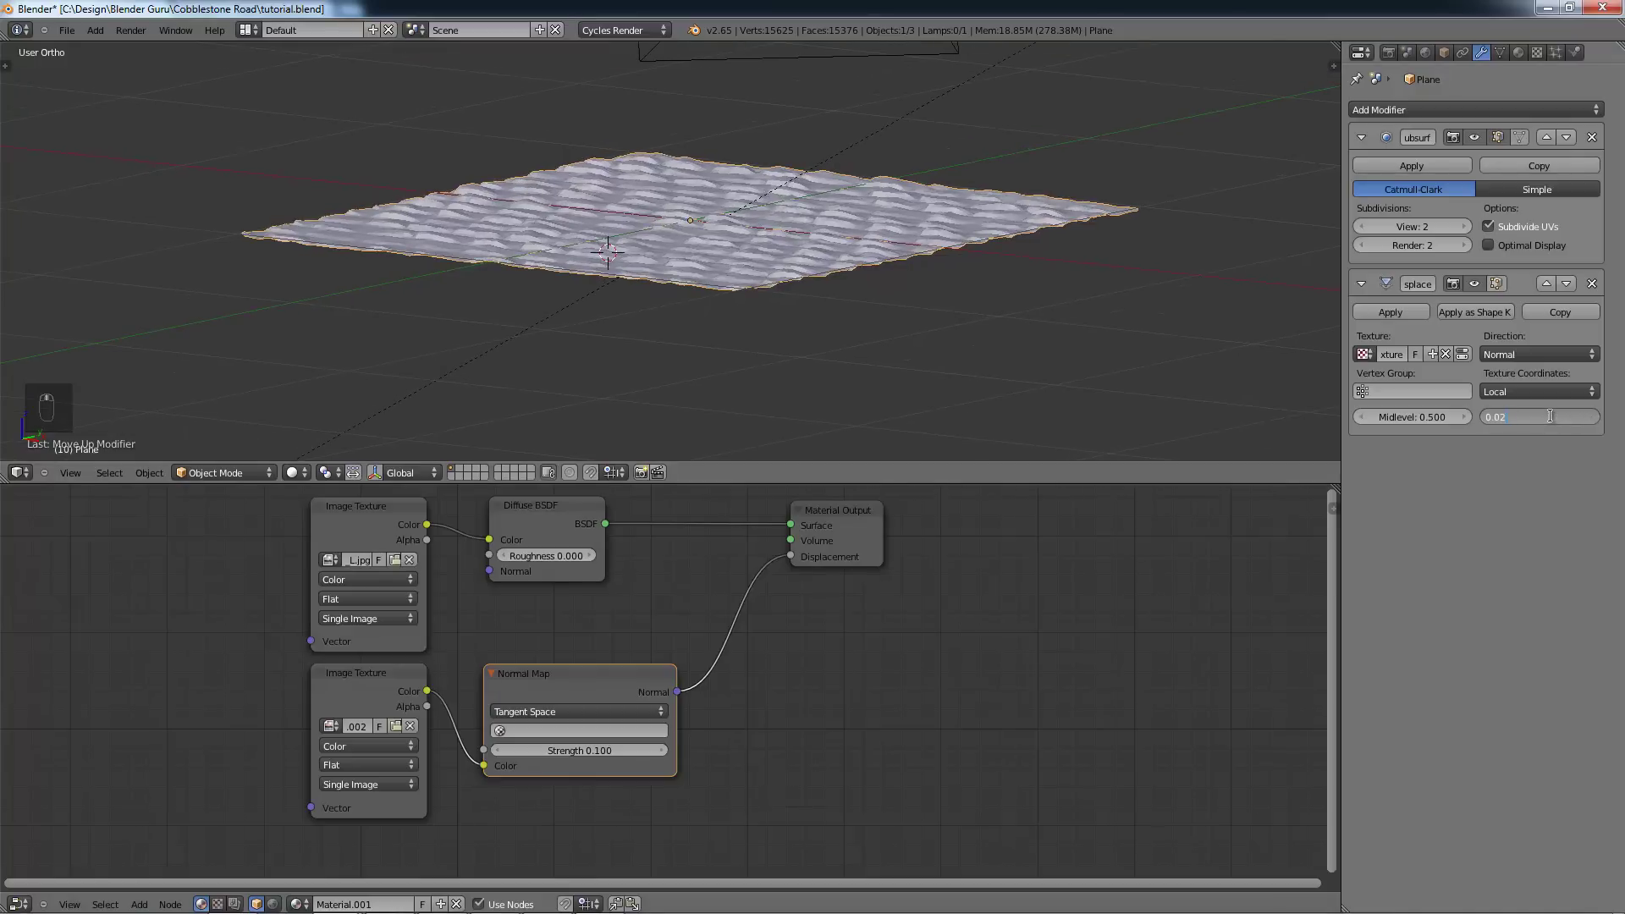
key(Return)
middle_drag(896, 193, 977, 242)
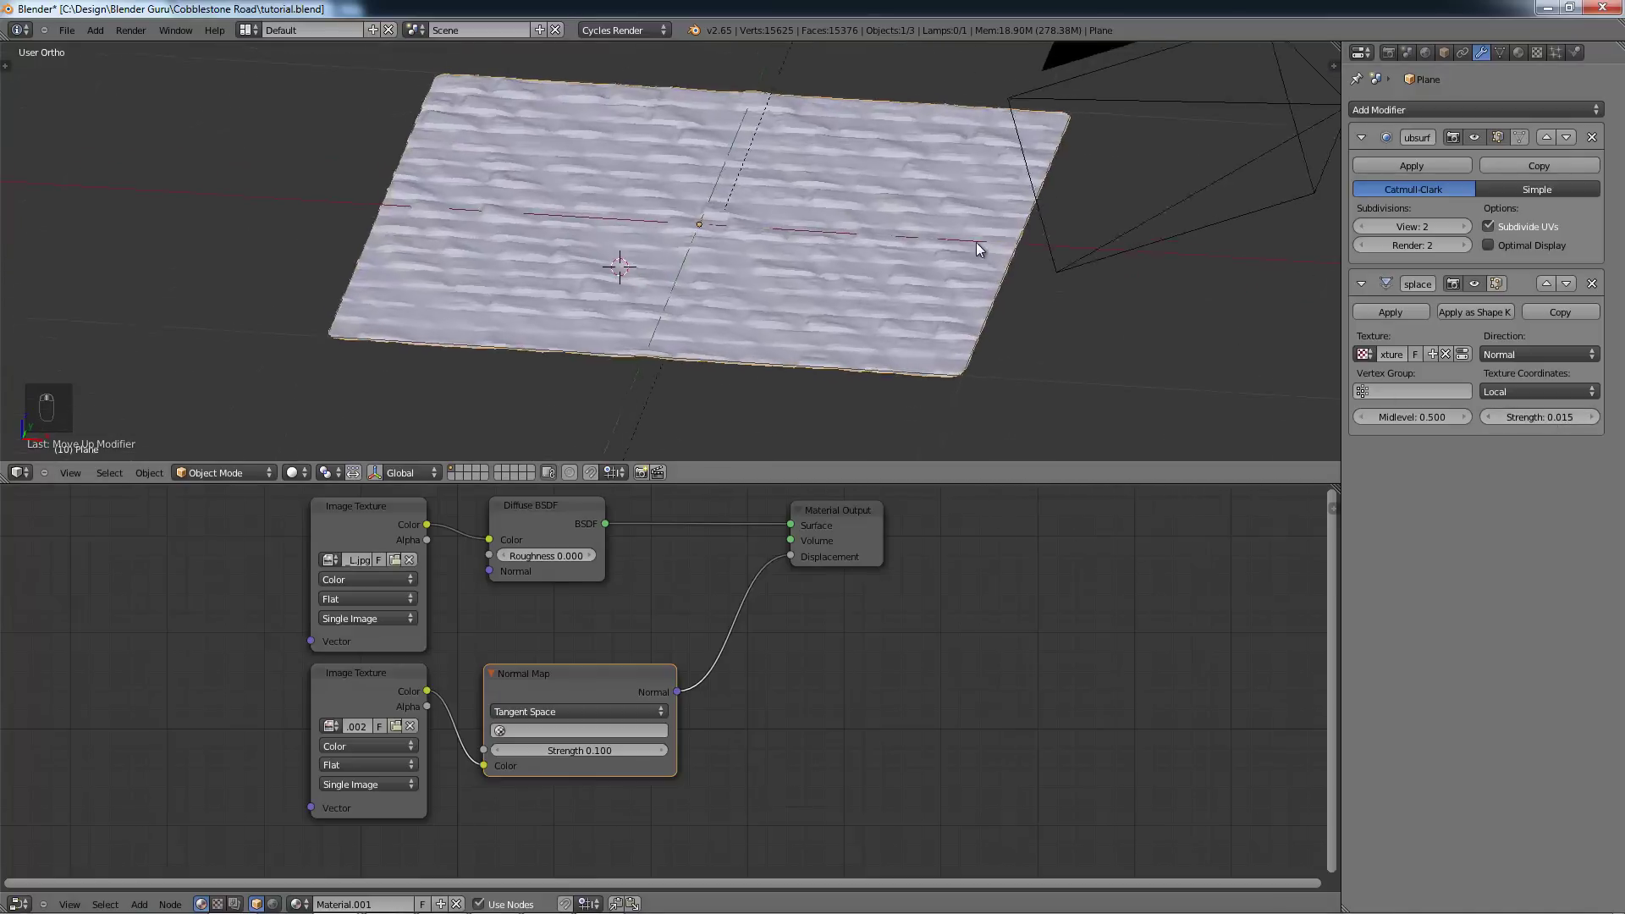
Step: Apply smooth shading to the displaced plane
scroll(977, 242, up, 2)
key(t)
click(41, 259)
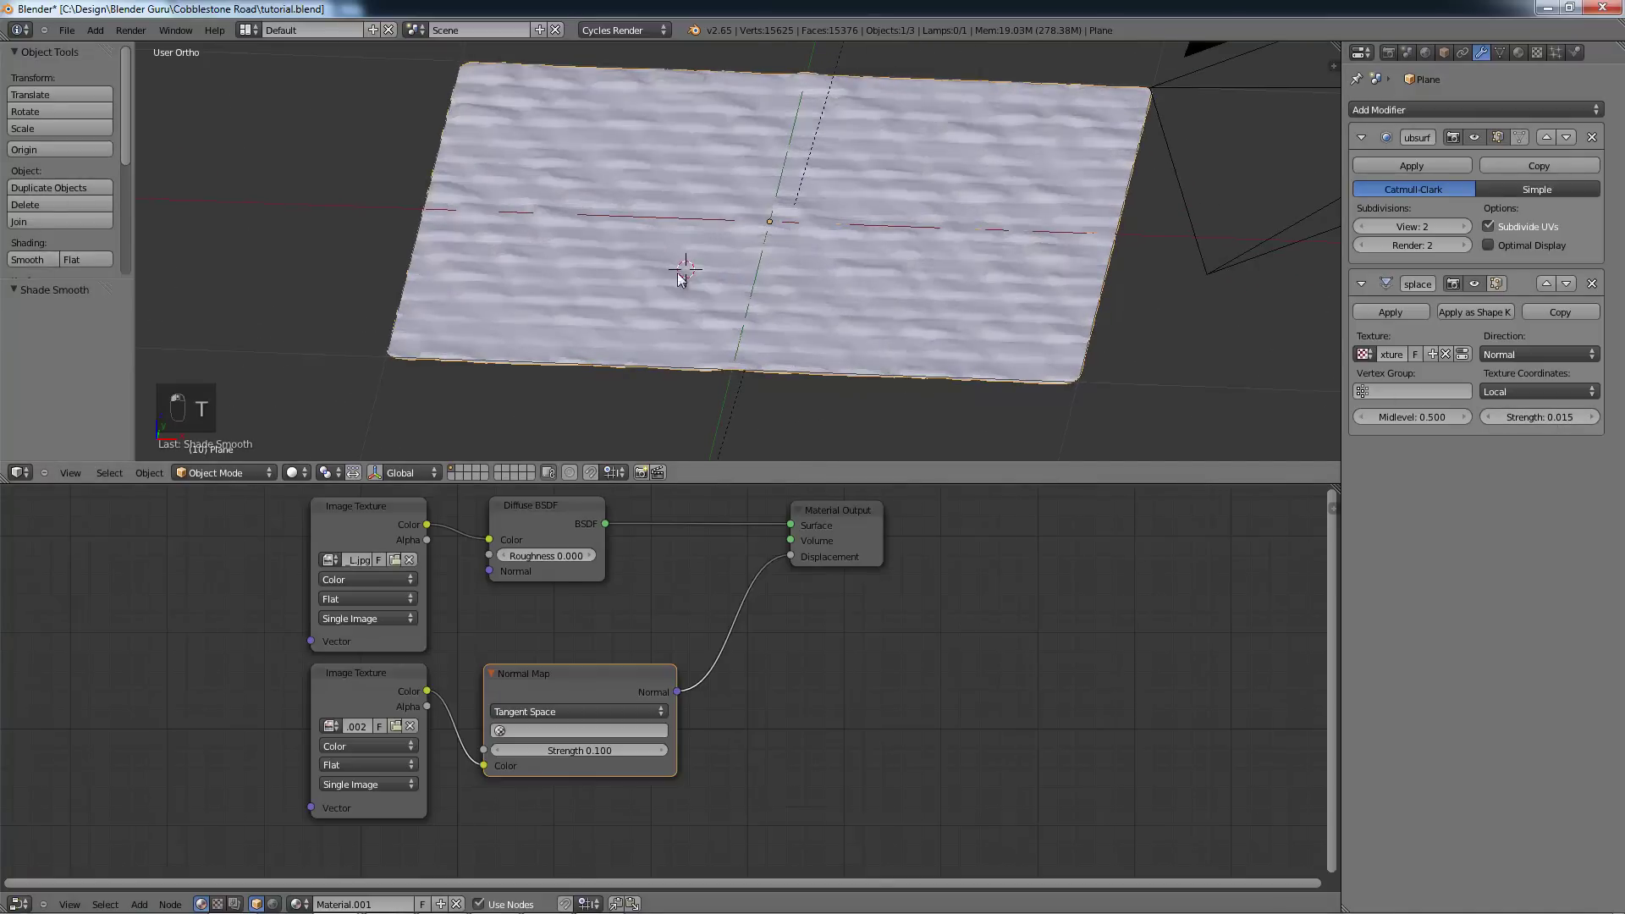
key(t)
Step: Set the Subdivision Surface modifier's viewport and render subdivisions both to 3 and inspect the plane's relief
middle_drag(646, 221, 848, 230)
click(1458, 227)
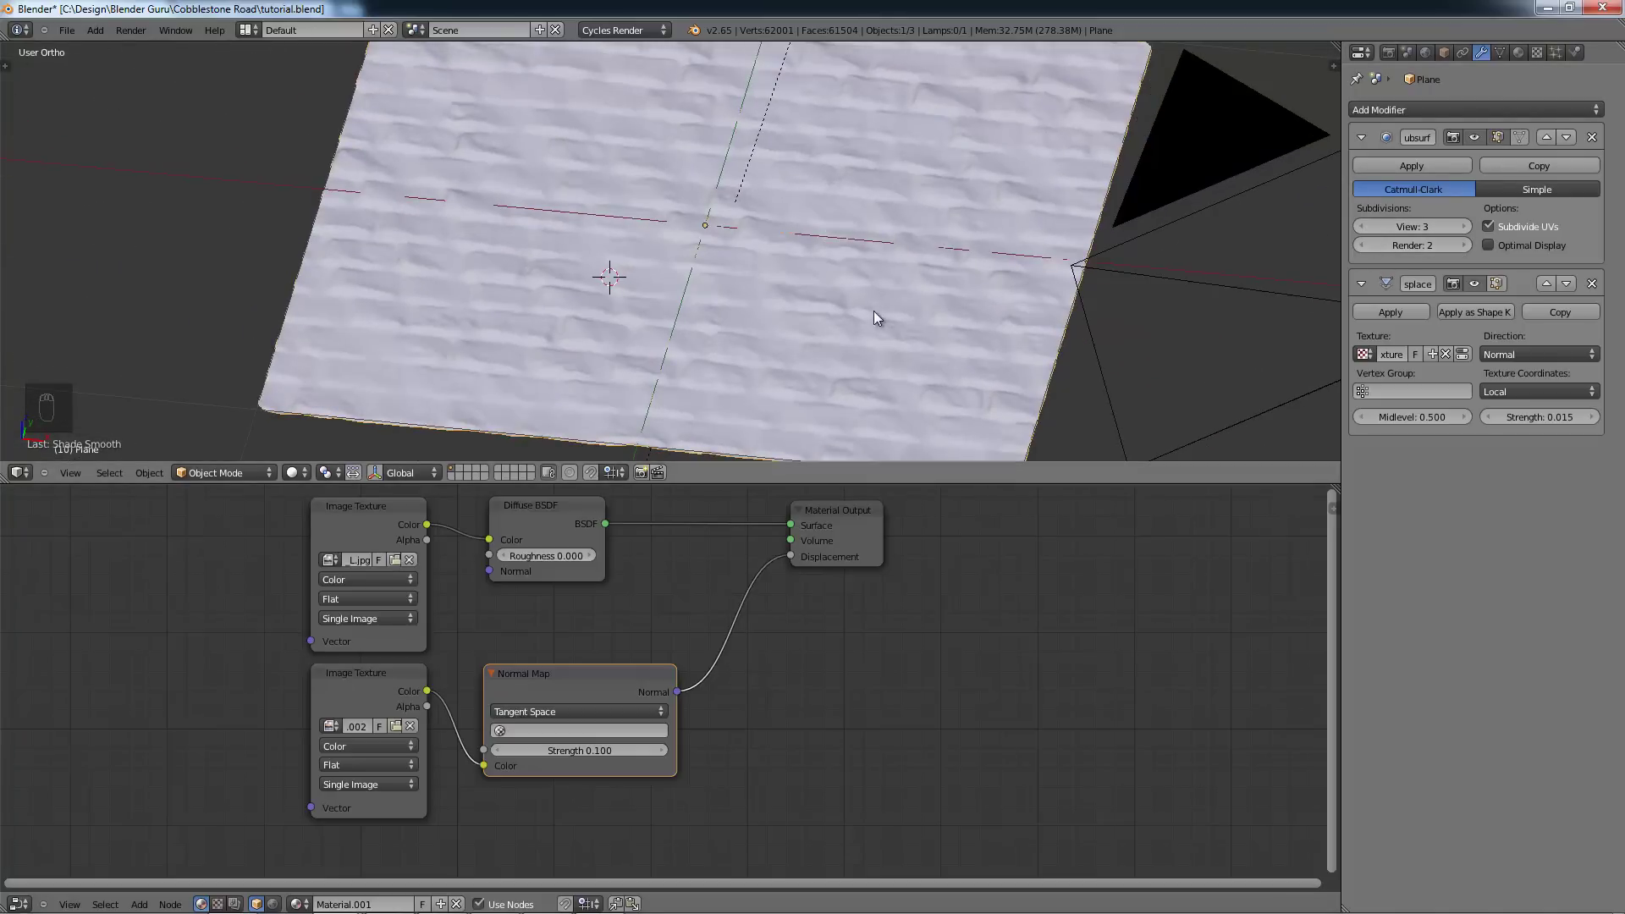
middle_drag(874, 313, 1095, 268)
click(1447, 247)
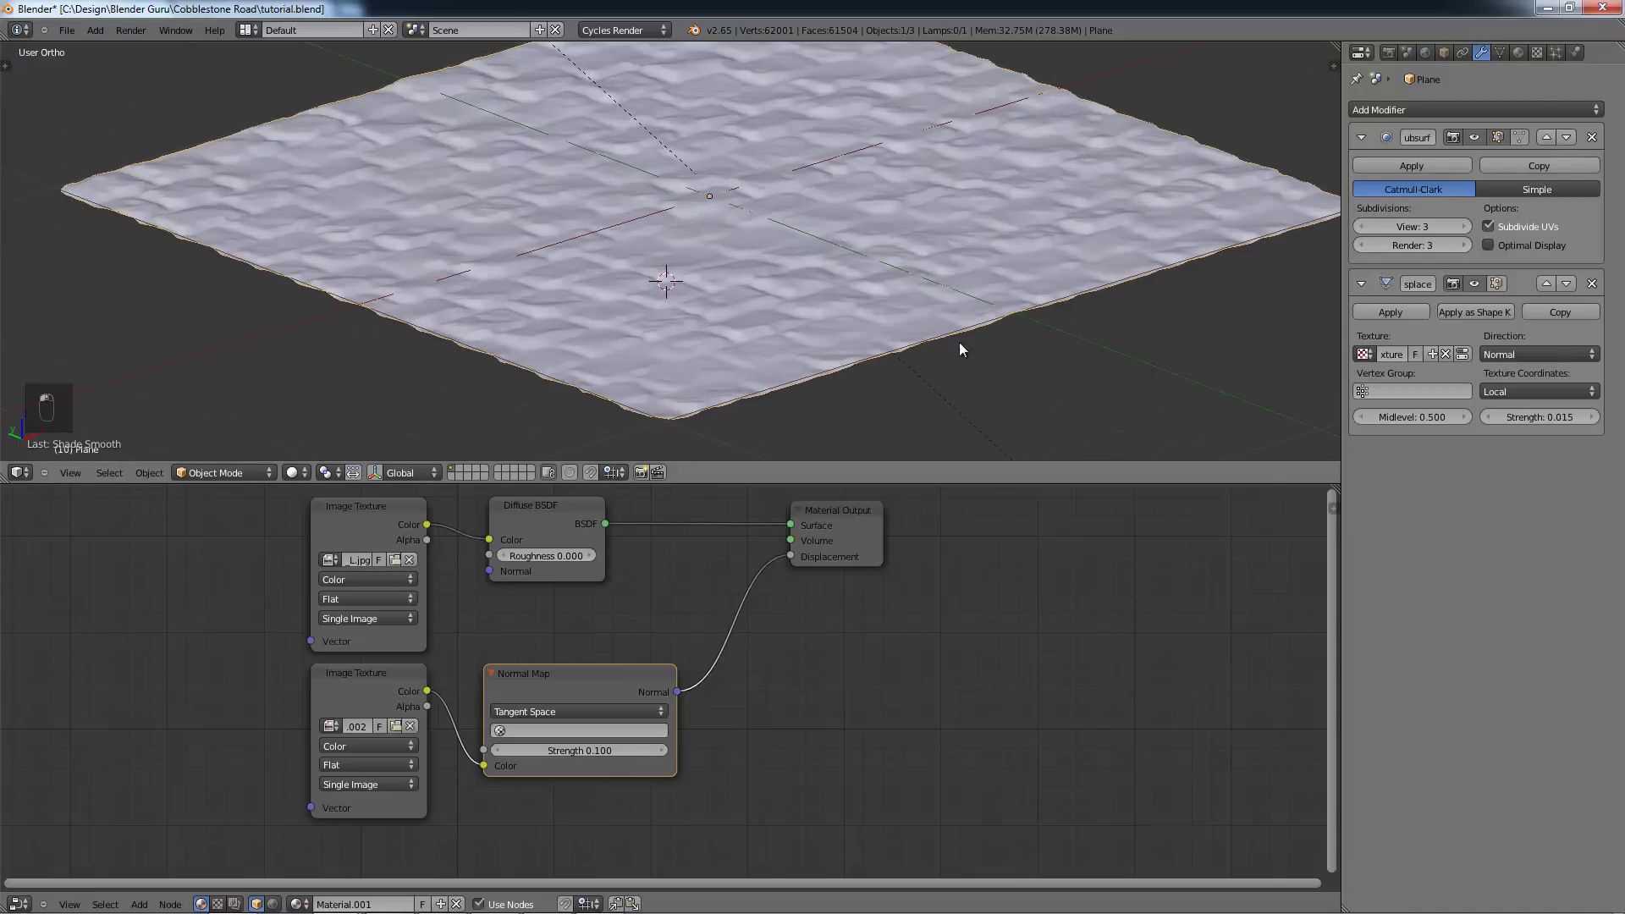
middle_drag(958, 342, 638, 368)
scroll(697, 252, up, 2)
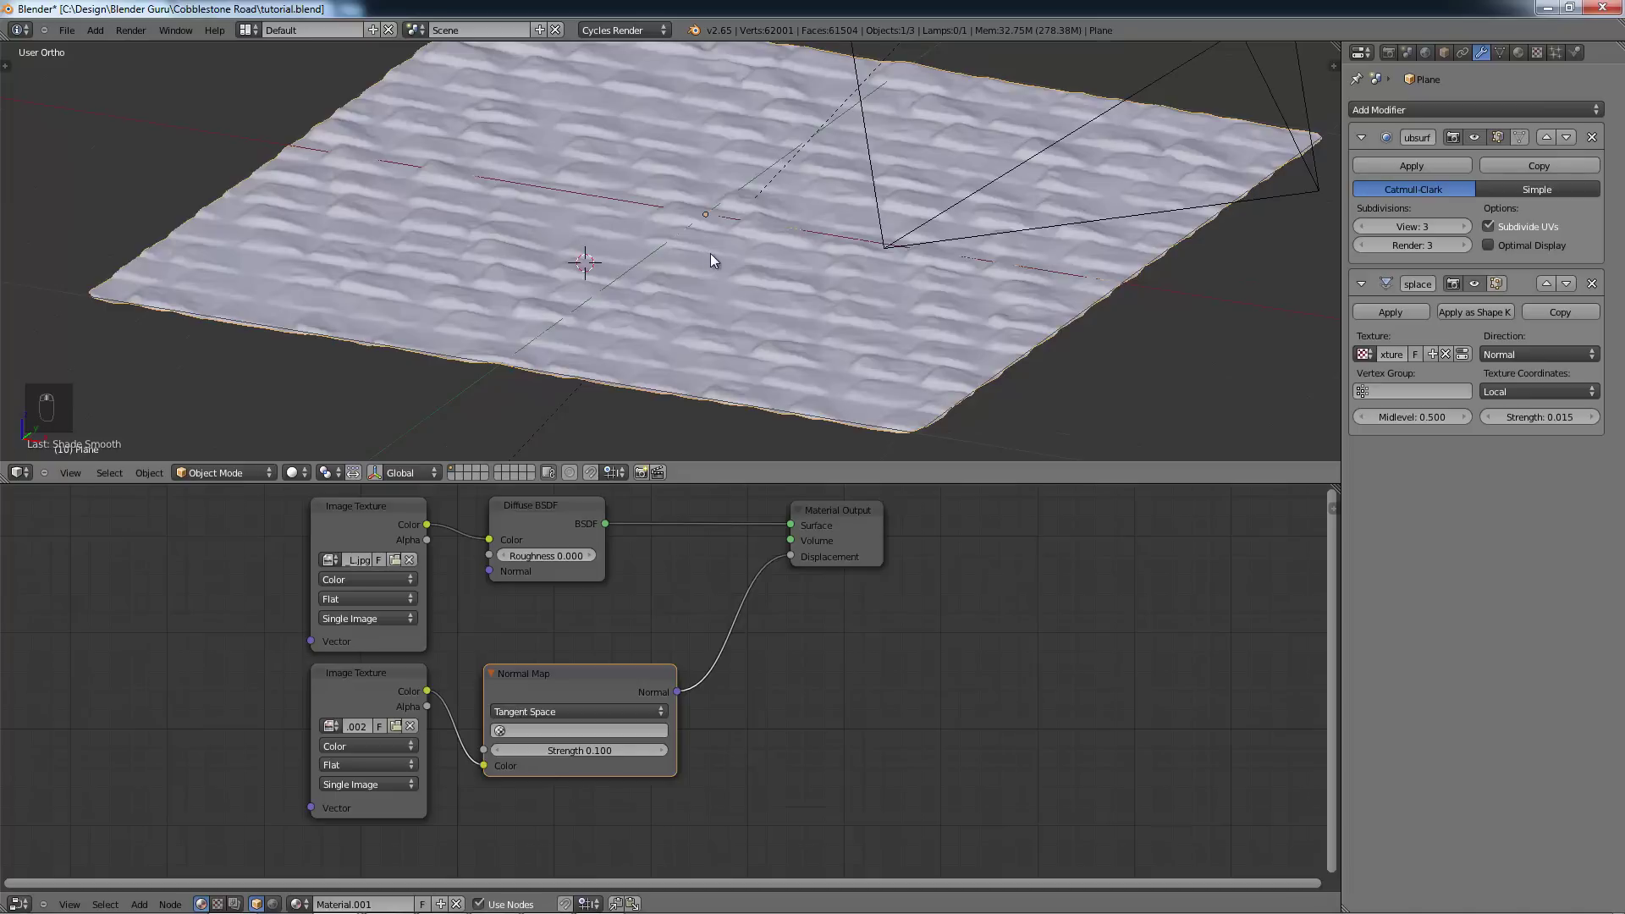
Step: Compare the plane's flat base mesh in Edit Mode with its displaced surface in Object Mode from several angles
mouse_move(874, 228)
middle_down()
mouse_move(827, 225)
mouse_move(1008, 220)
mouse_move(858, 205)
middle_up()
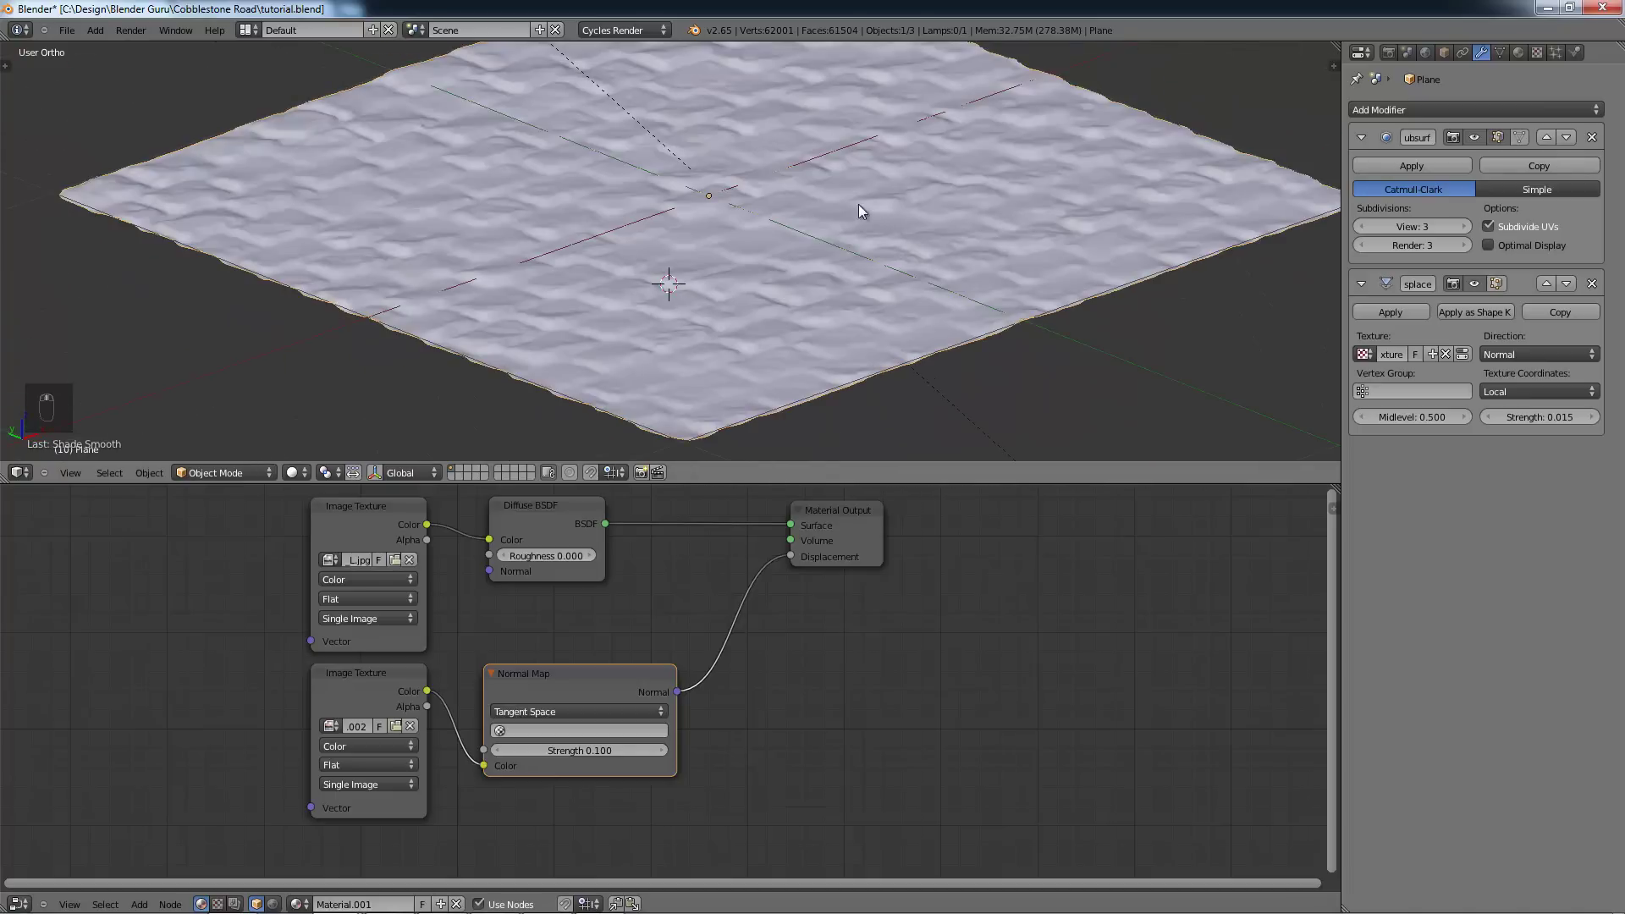
scroll(855, 216, down, 3)
scroll(846, 251, up, 2)
scroll(846, 250, down, 2)
key(Tab)
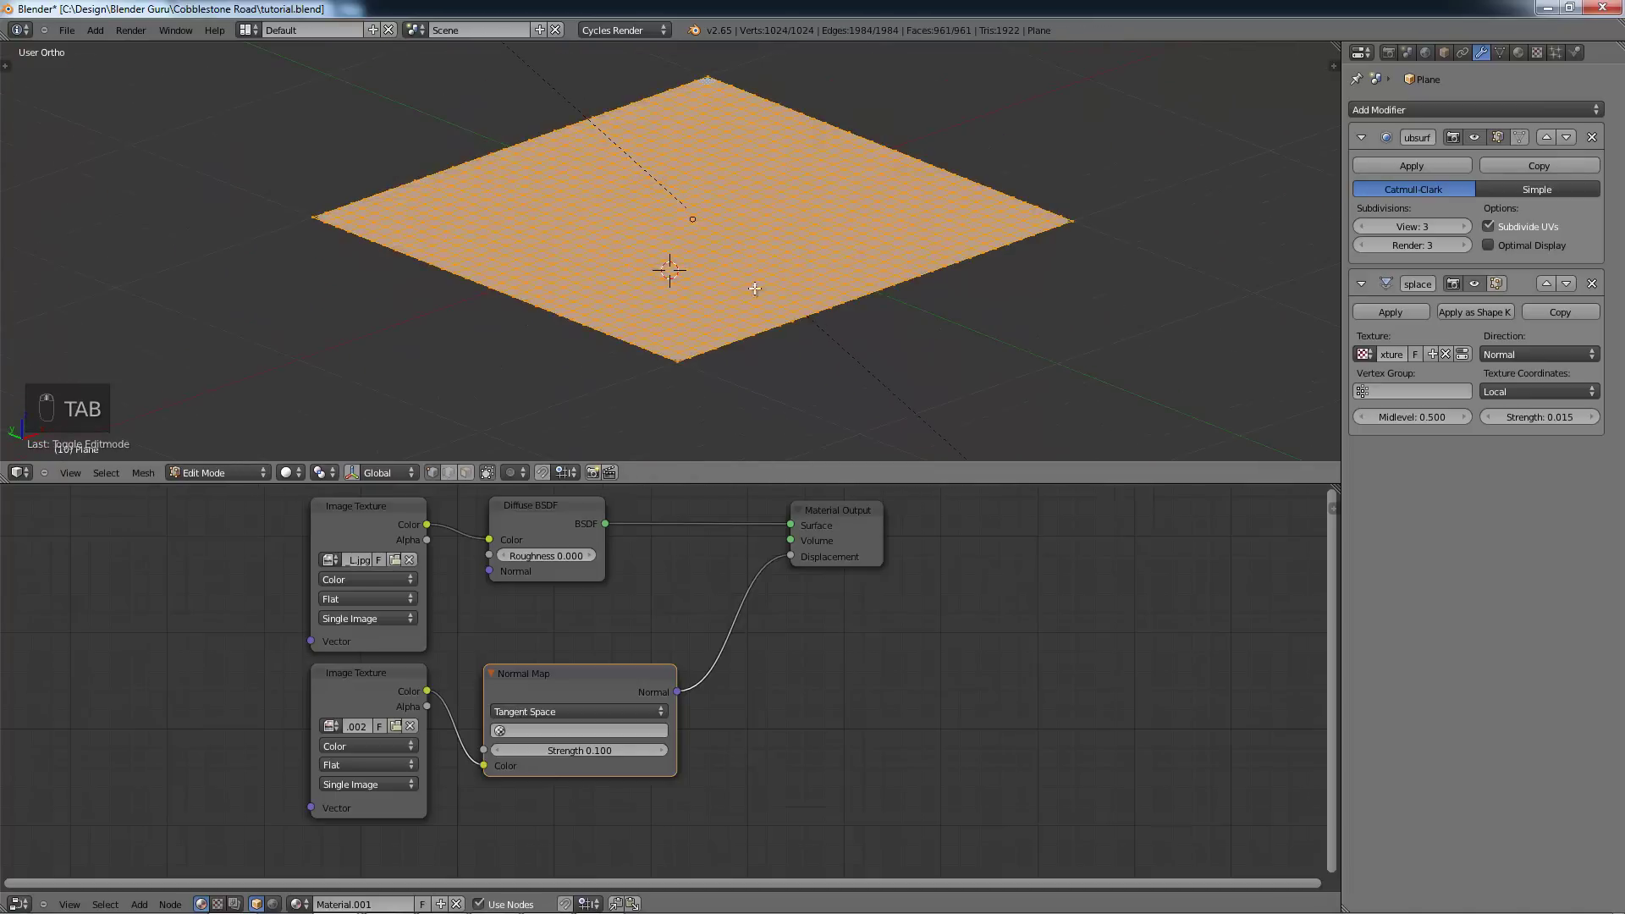
middle_drag(846, 251, 846, 195)
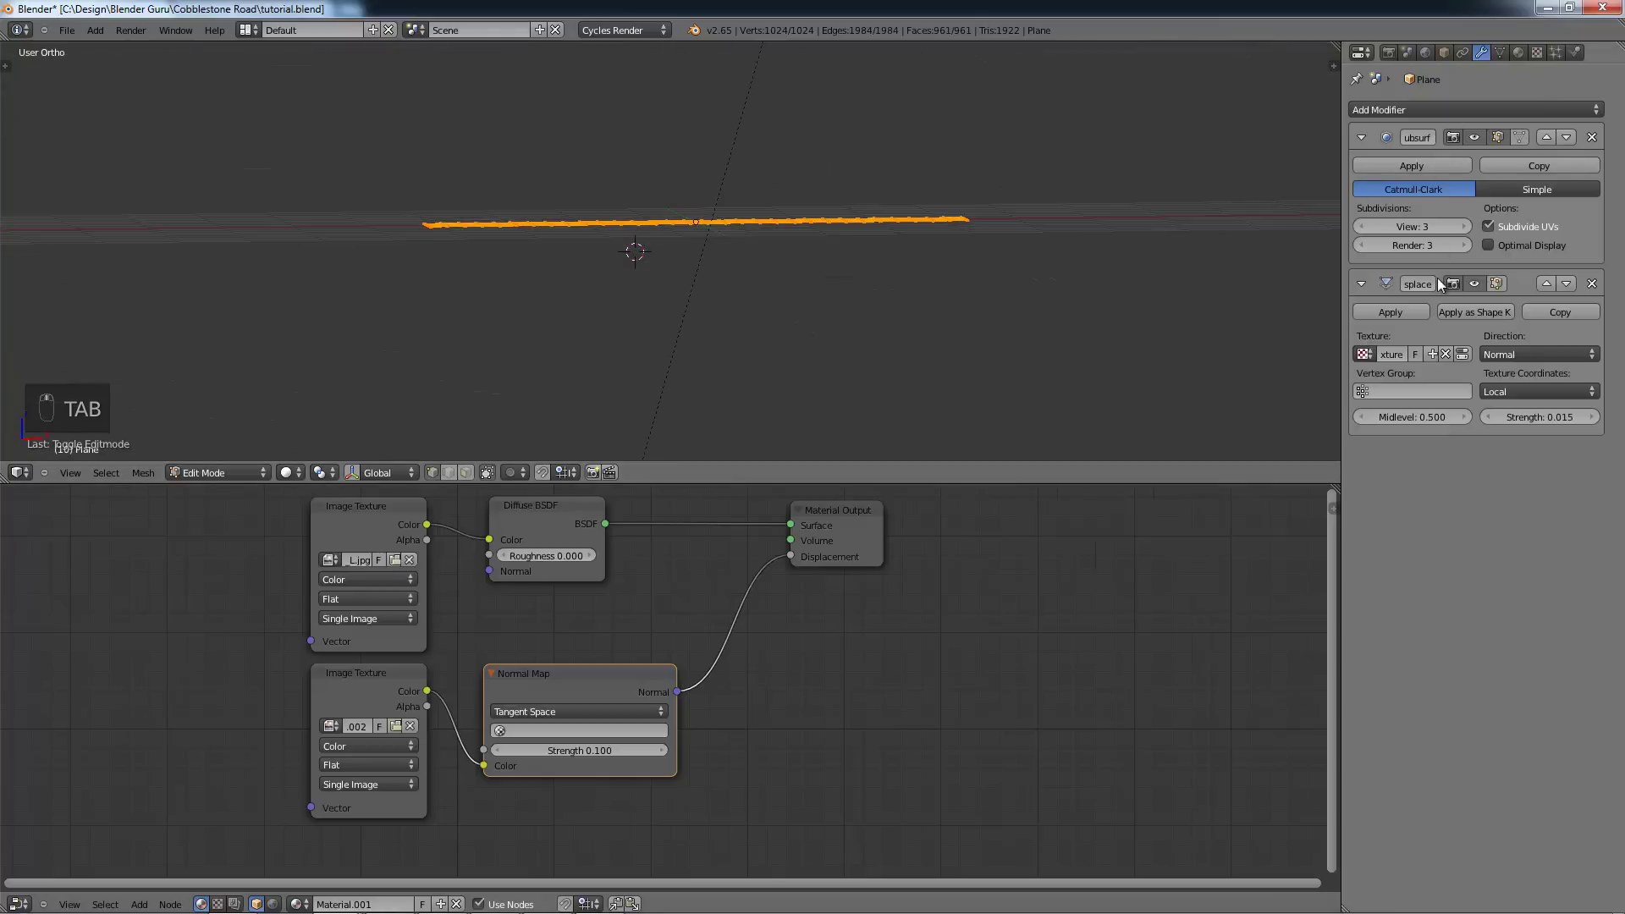
middle_drag(1036, 221, 608, 168)
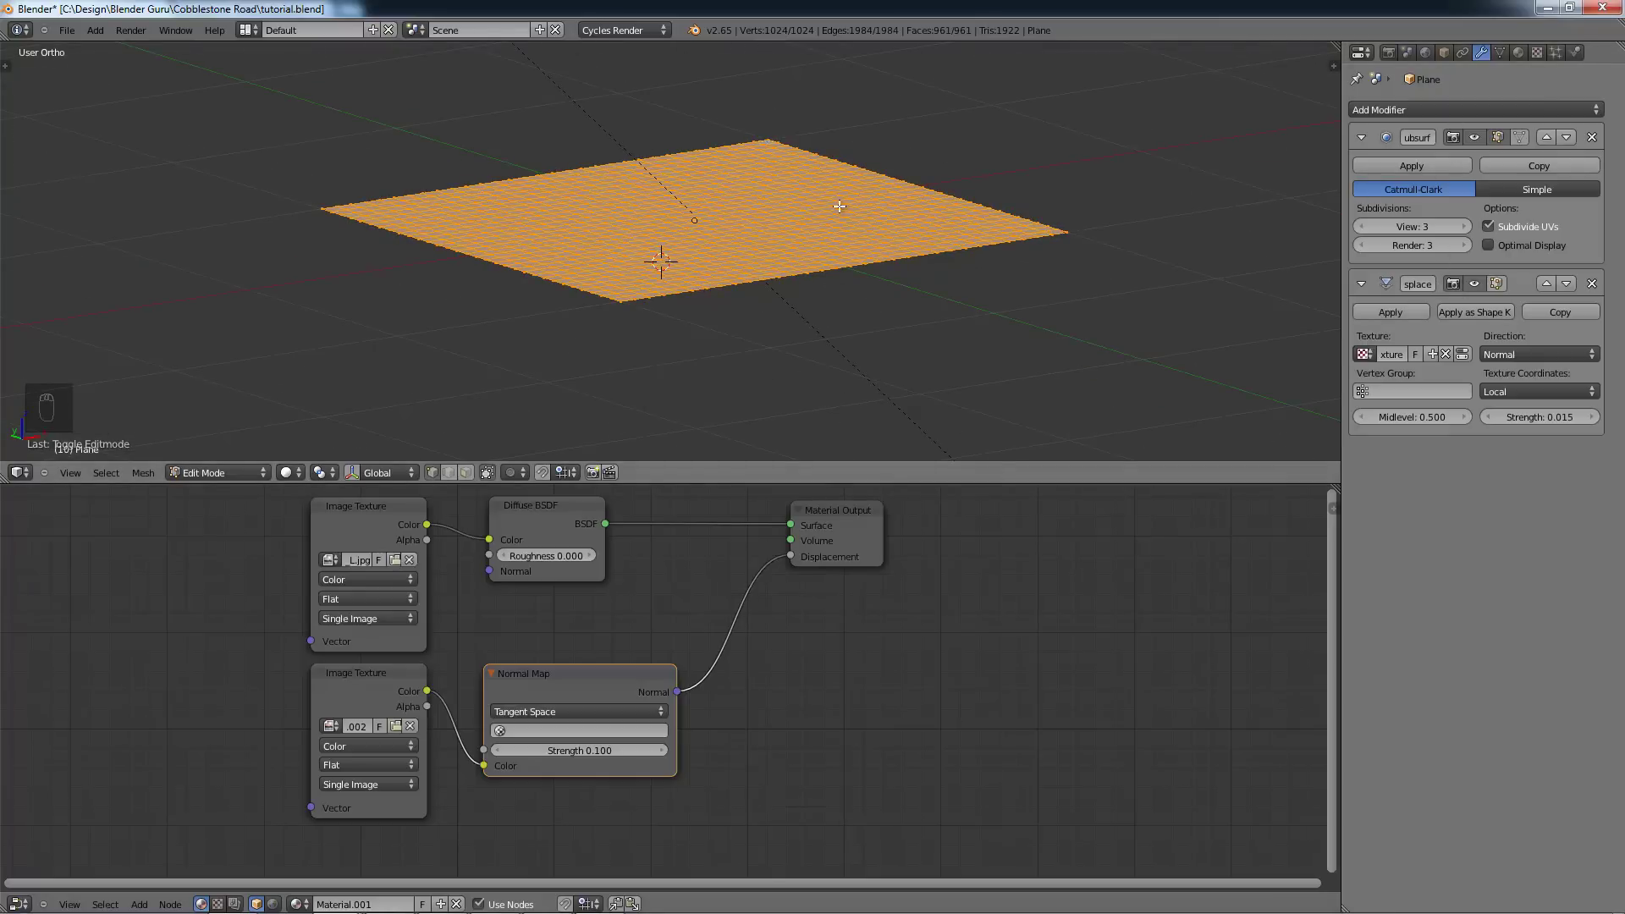
key(Tab)
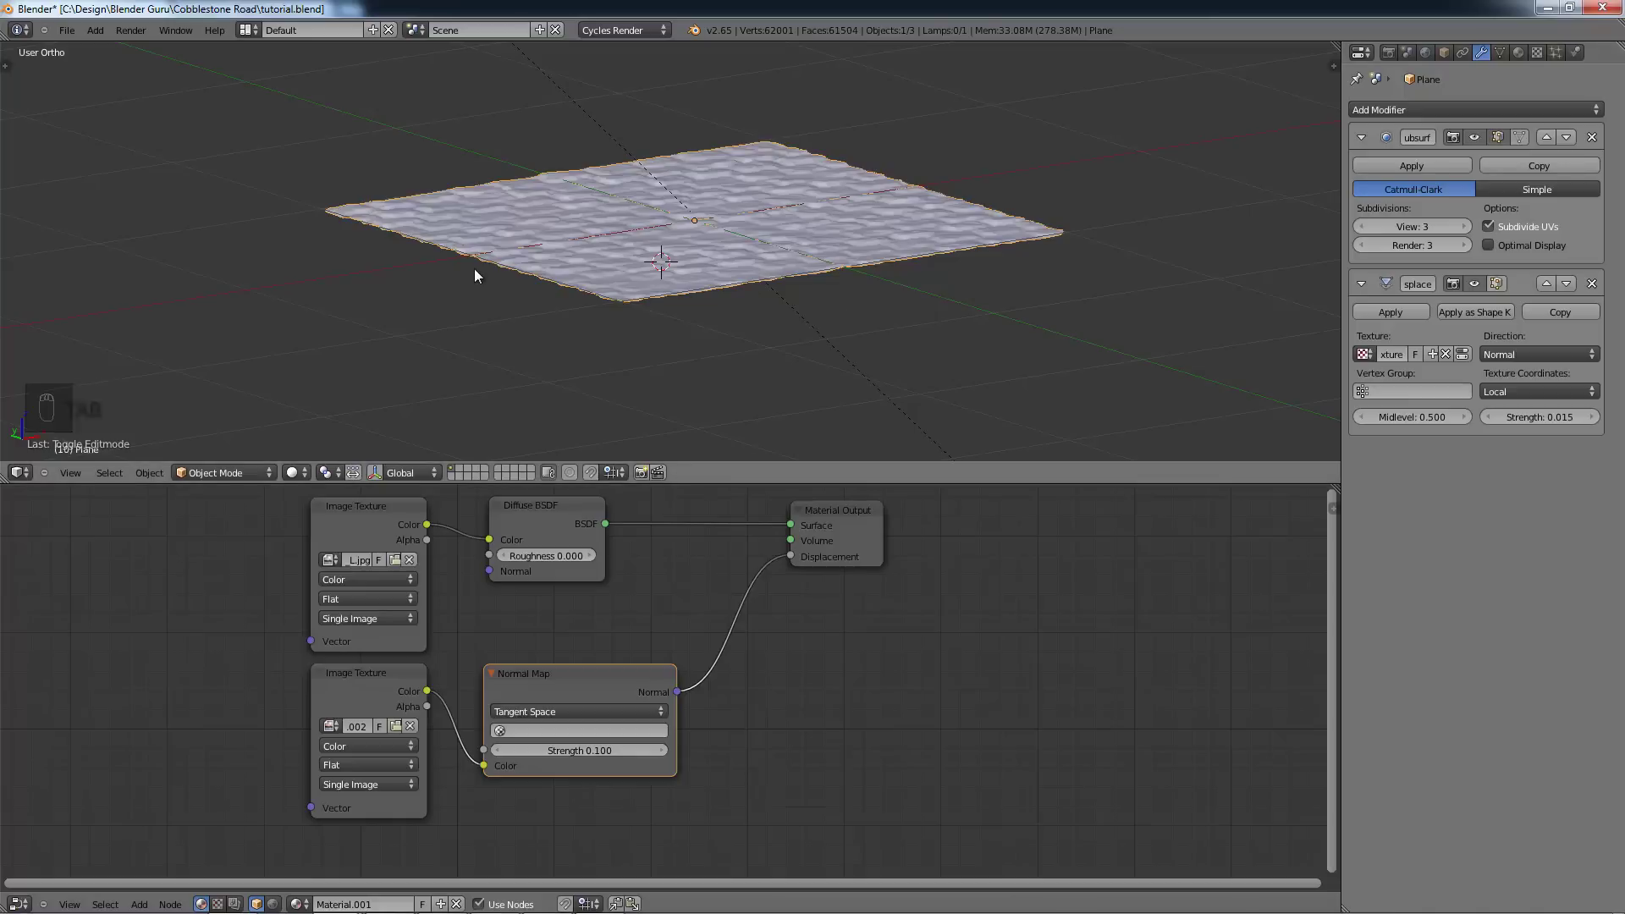
middle_drag(805, 254, 774, 197)
key(Tab)
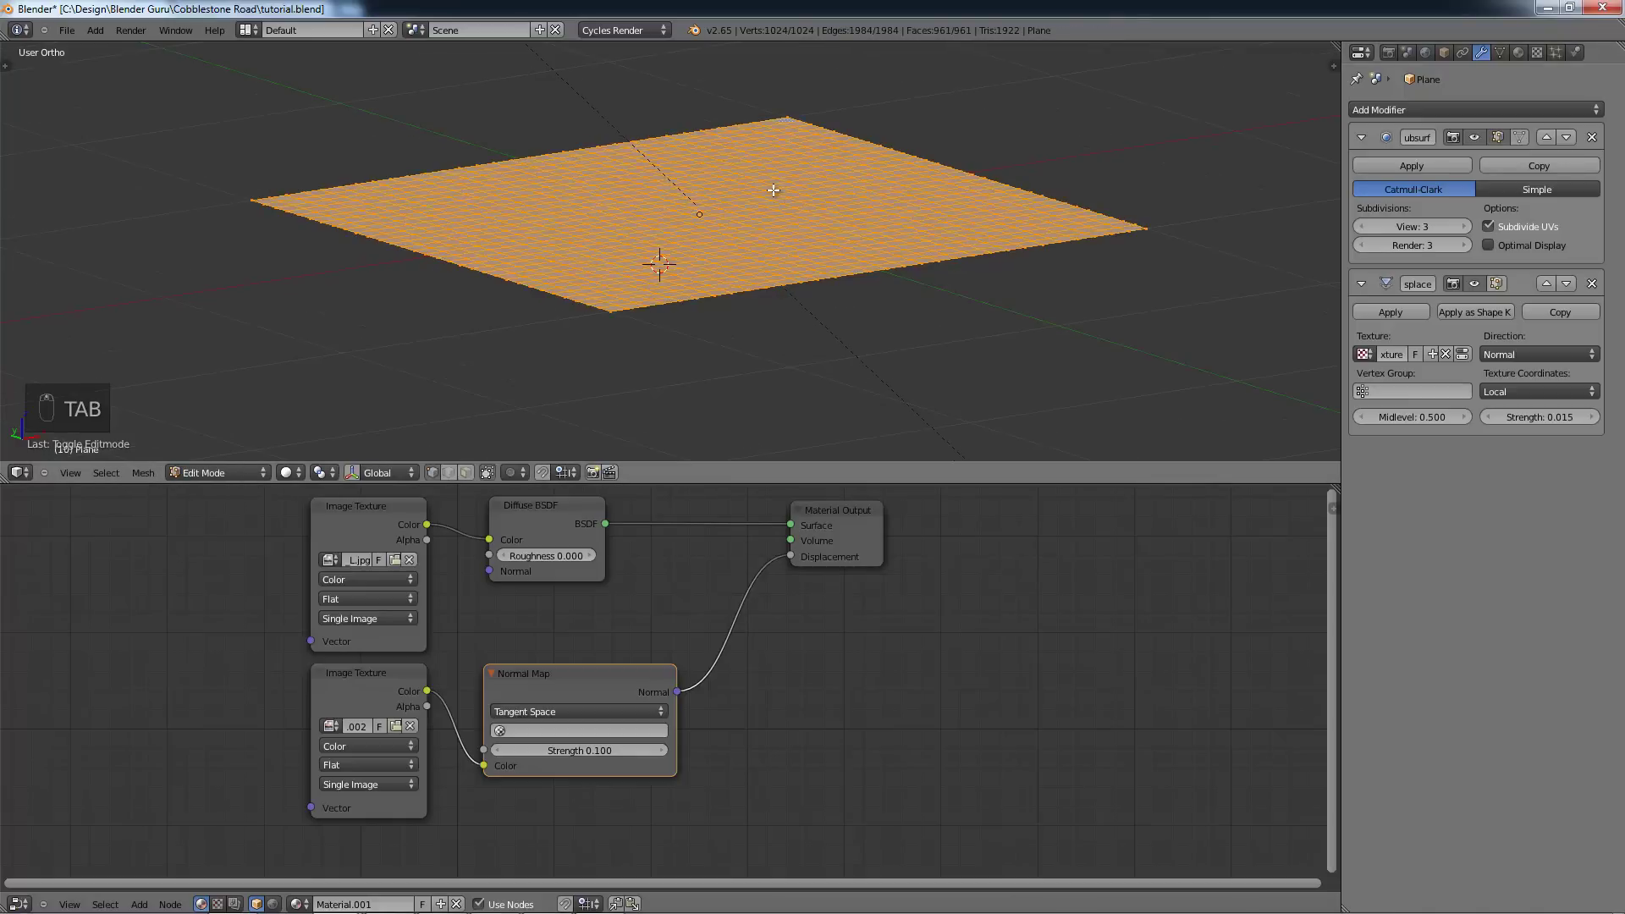
key(w)
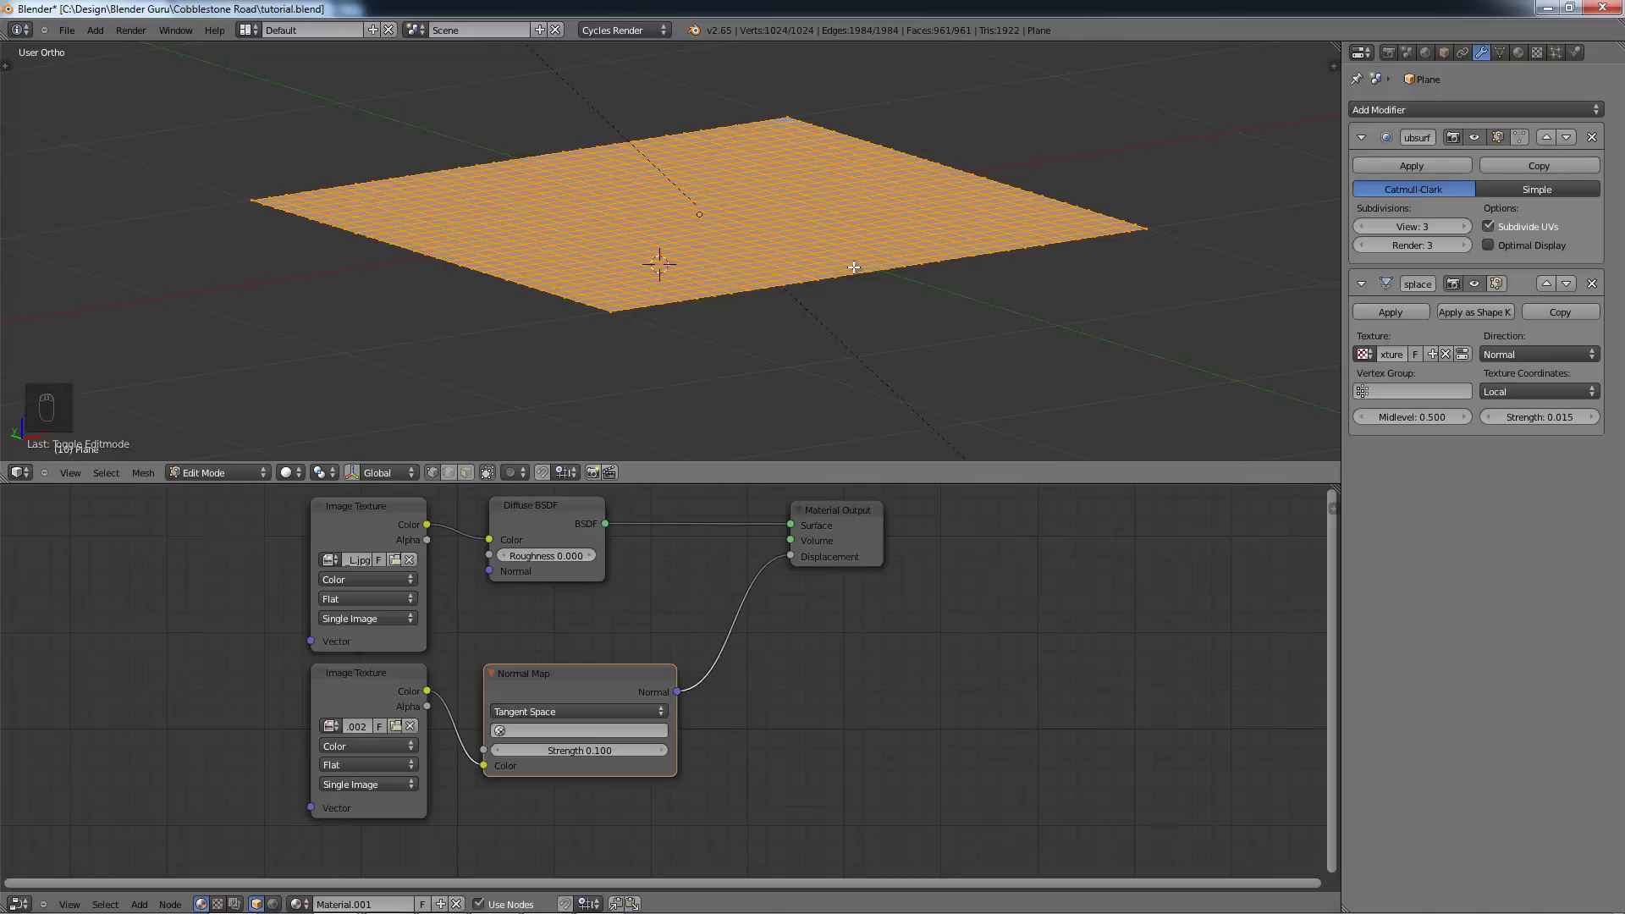
key(Tab)
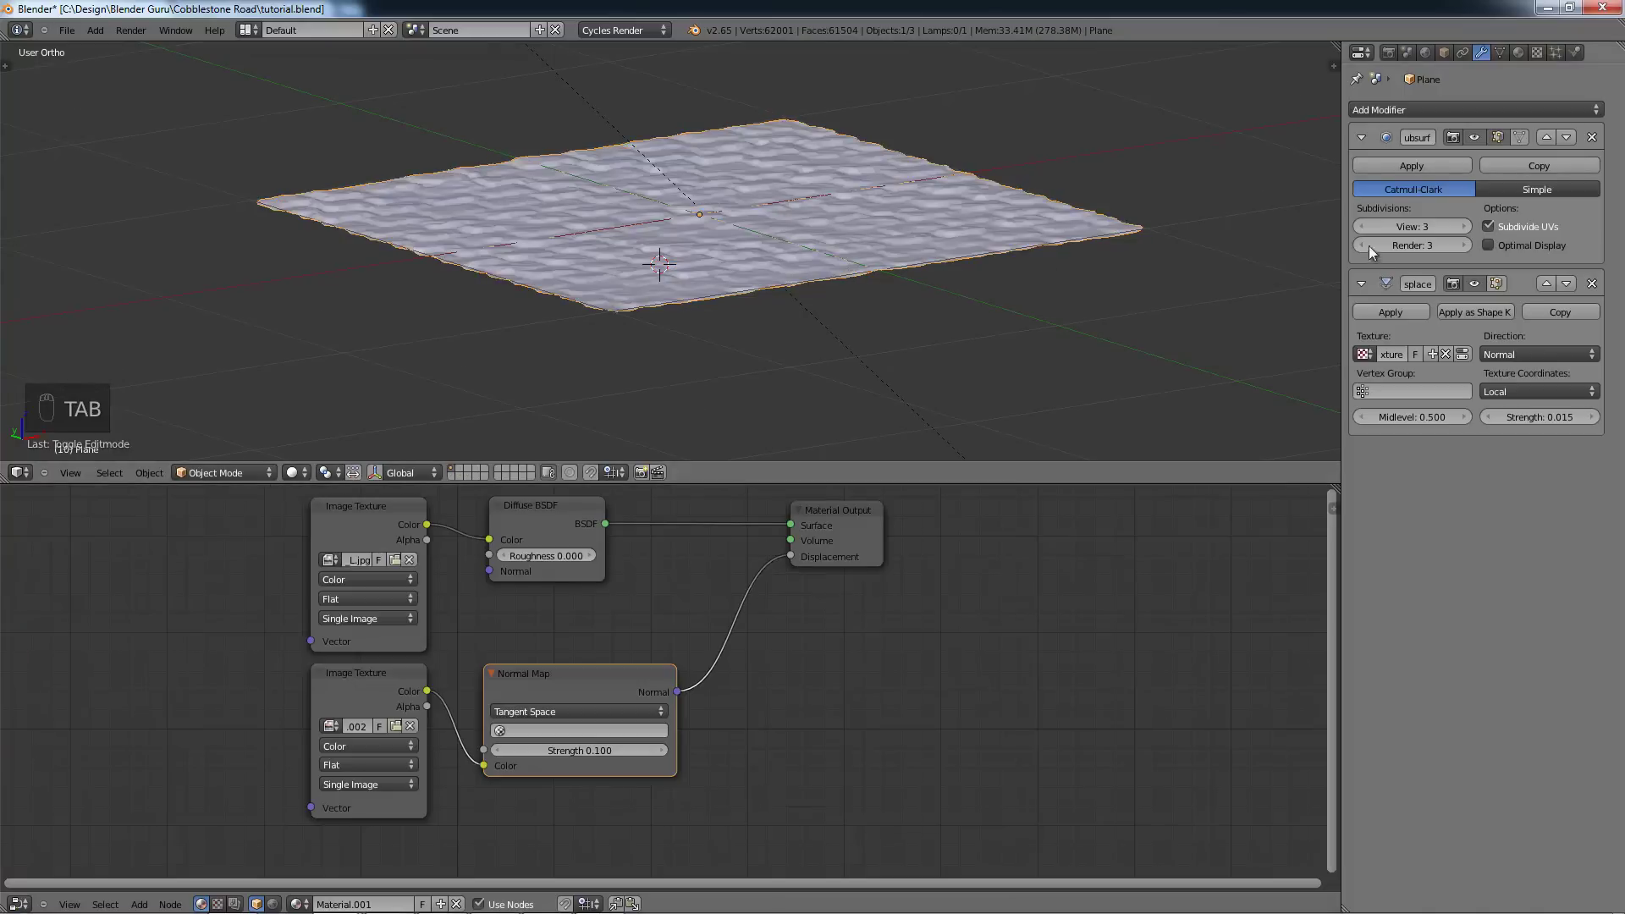
Step: Set the Displace modifier's texture coordinates to UV and its direction to Z
middle_drag(1009, 232, 1448, 398)
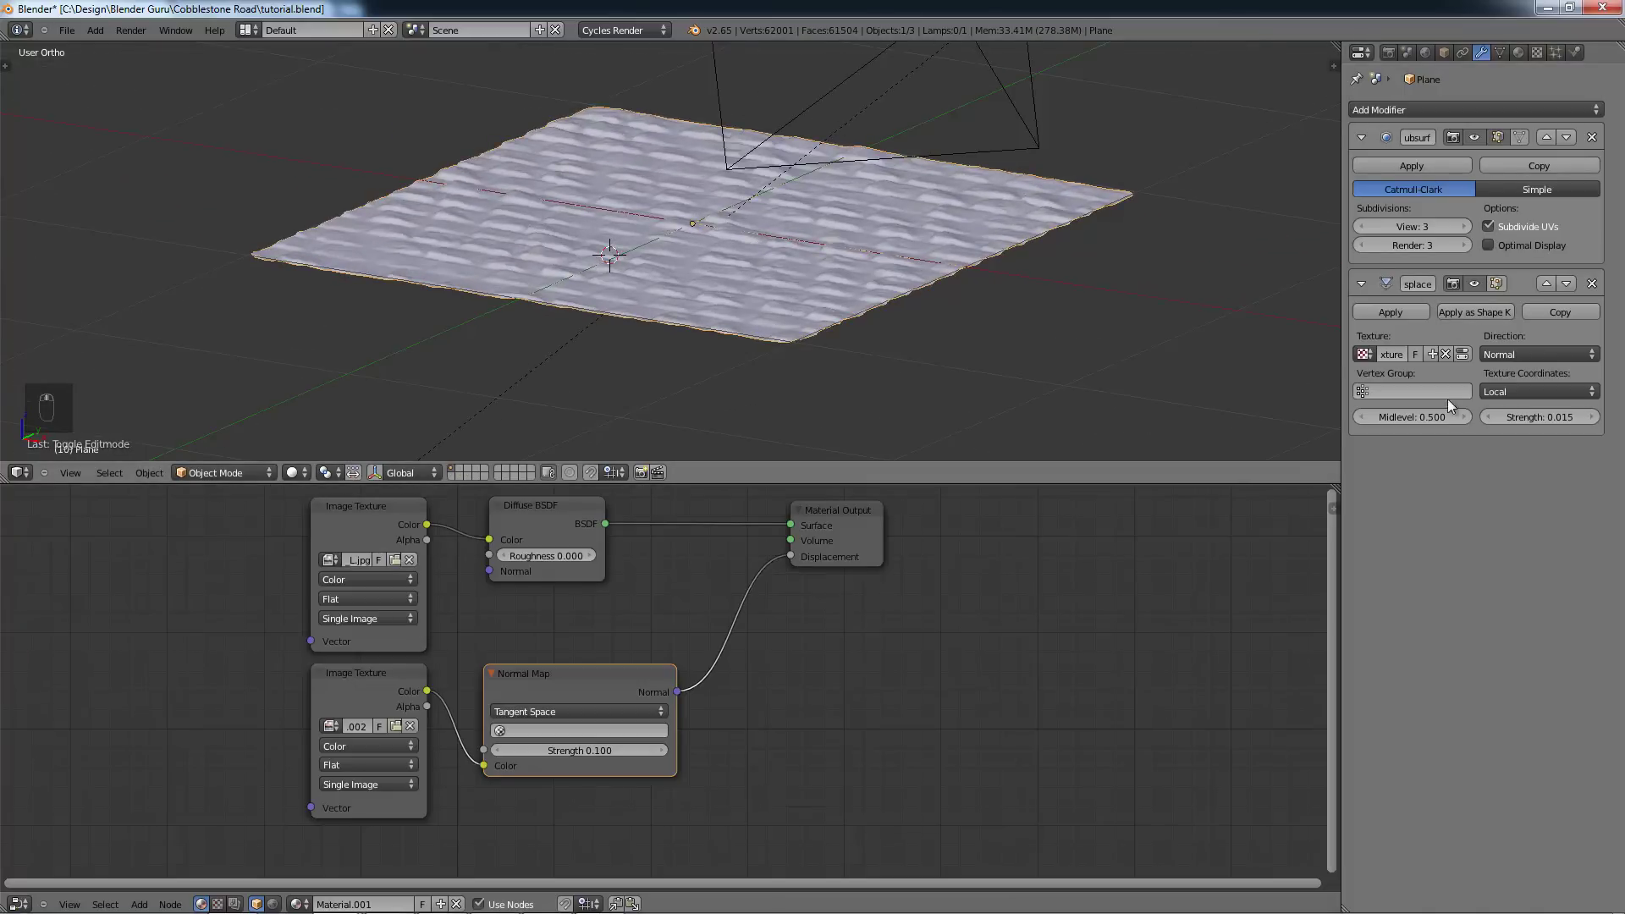
click(1534, 389)
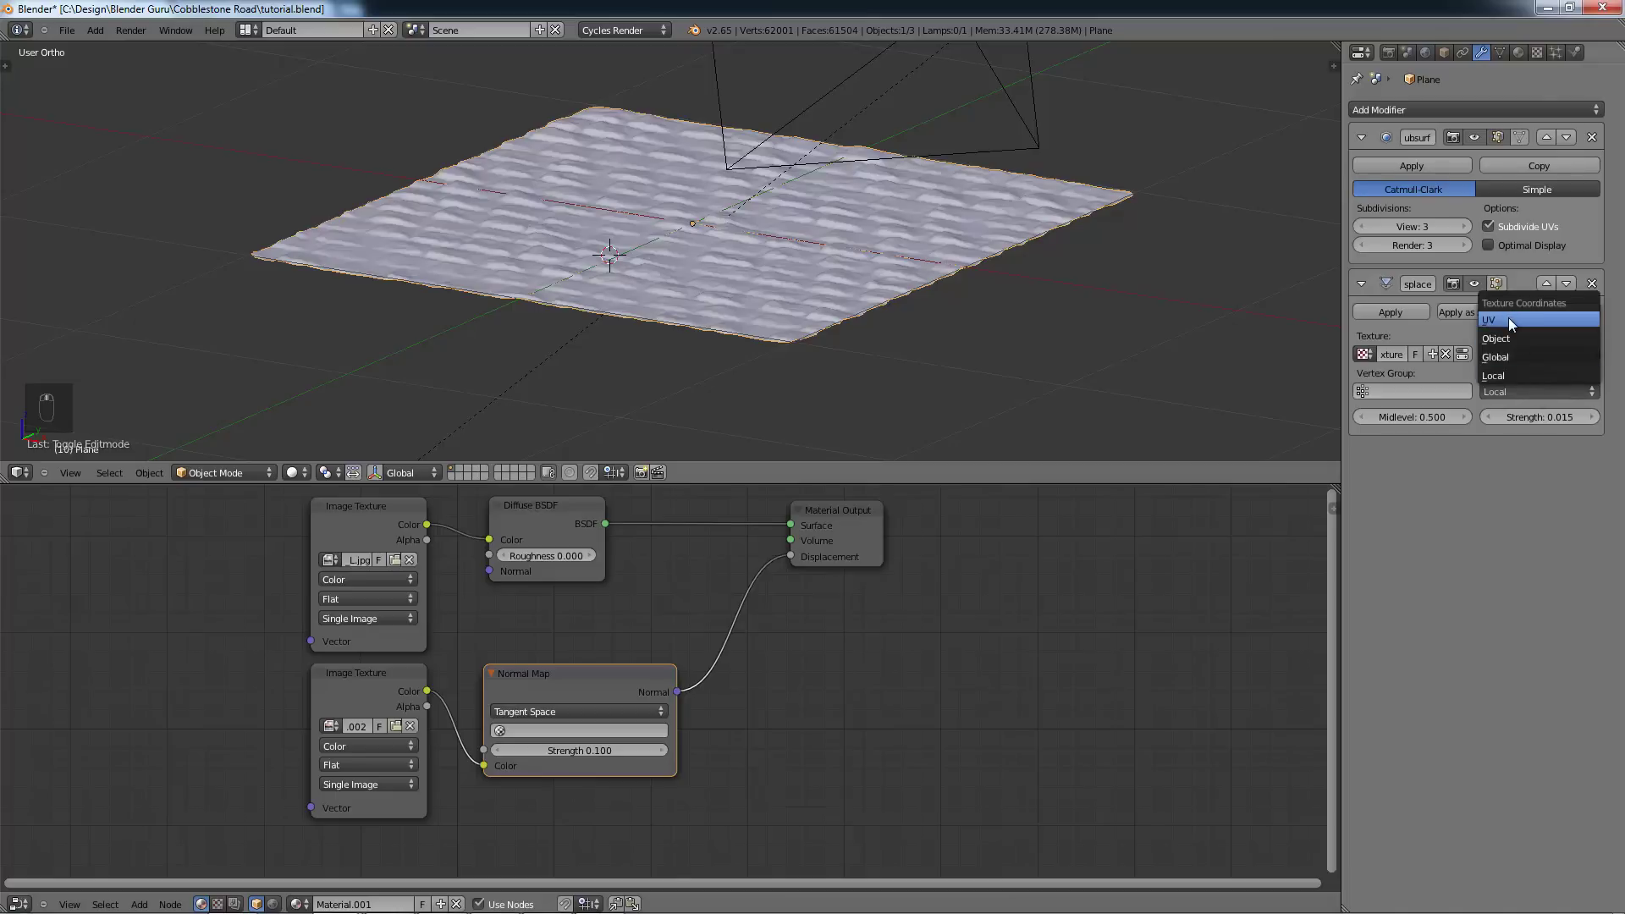
click(1508, 318)
click(1516, 354)
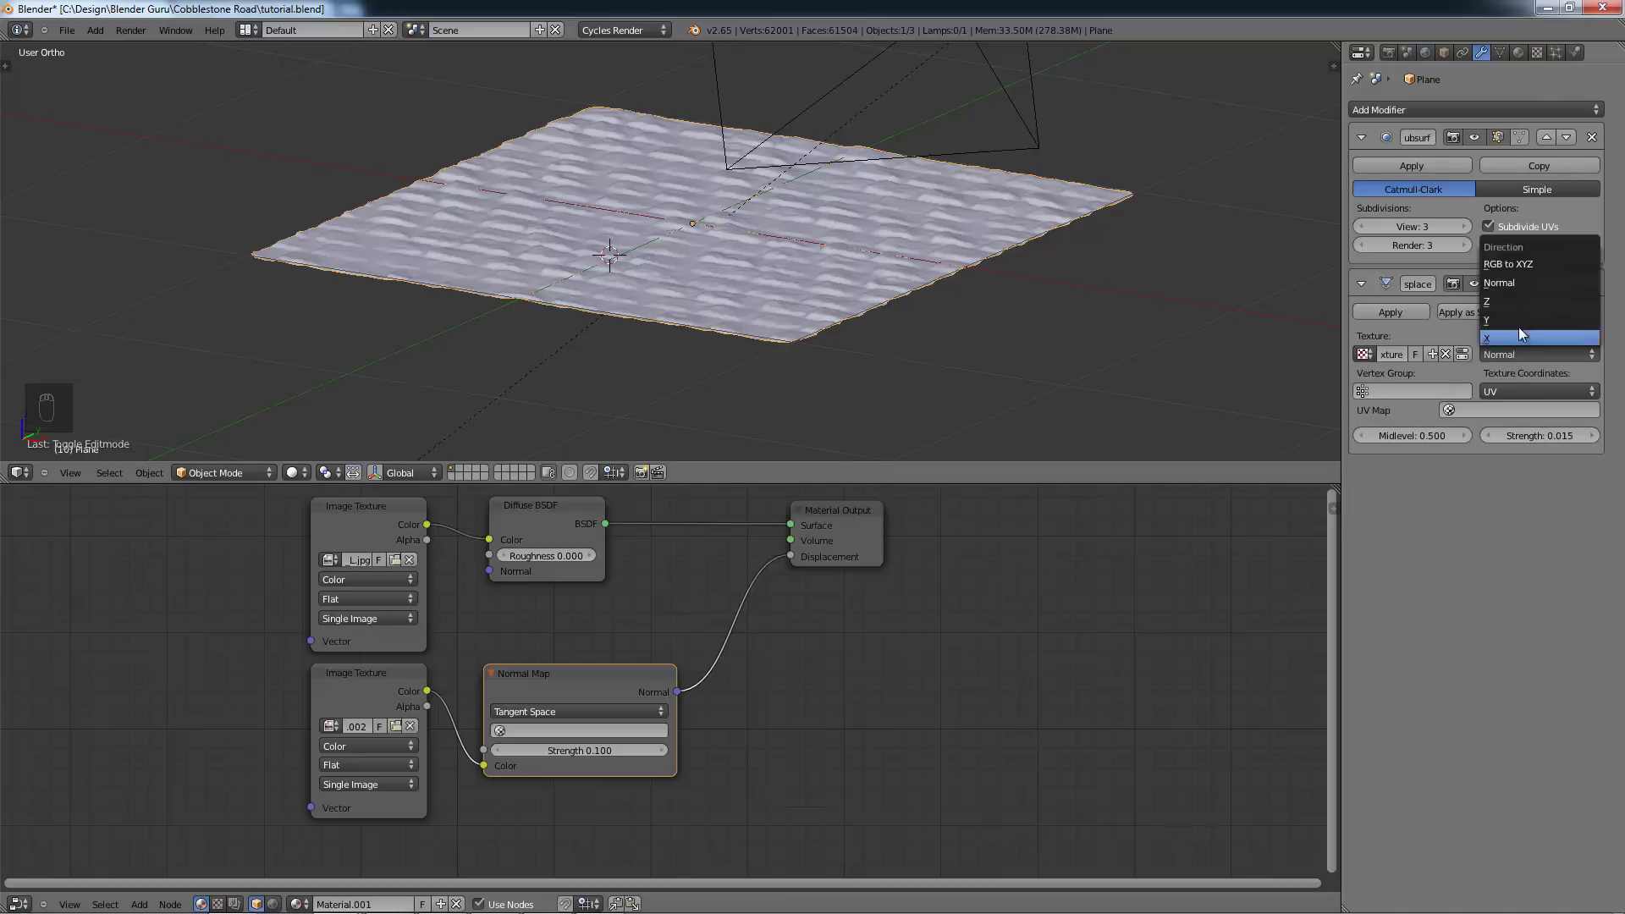
click(1507, 301)
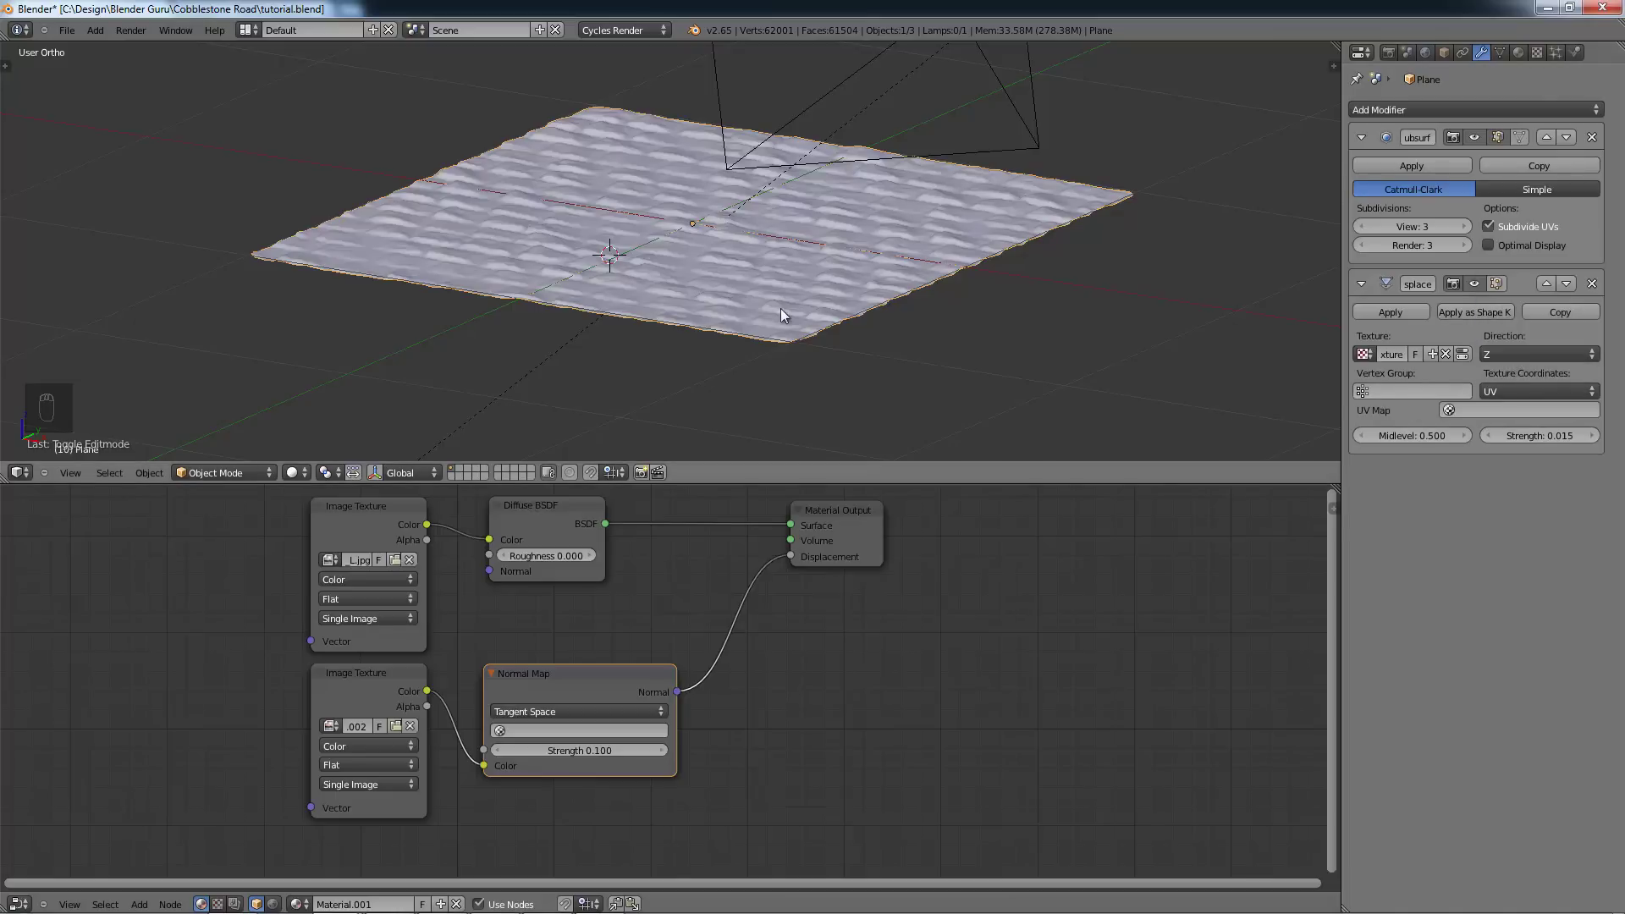
Step: Return to the camera view and save the blend file
middle_drag(748, 284, 799, 302)
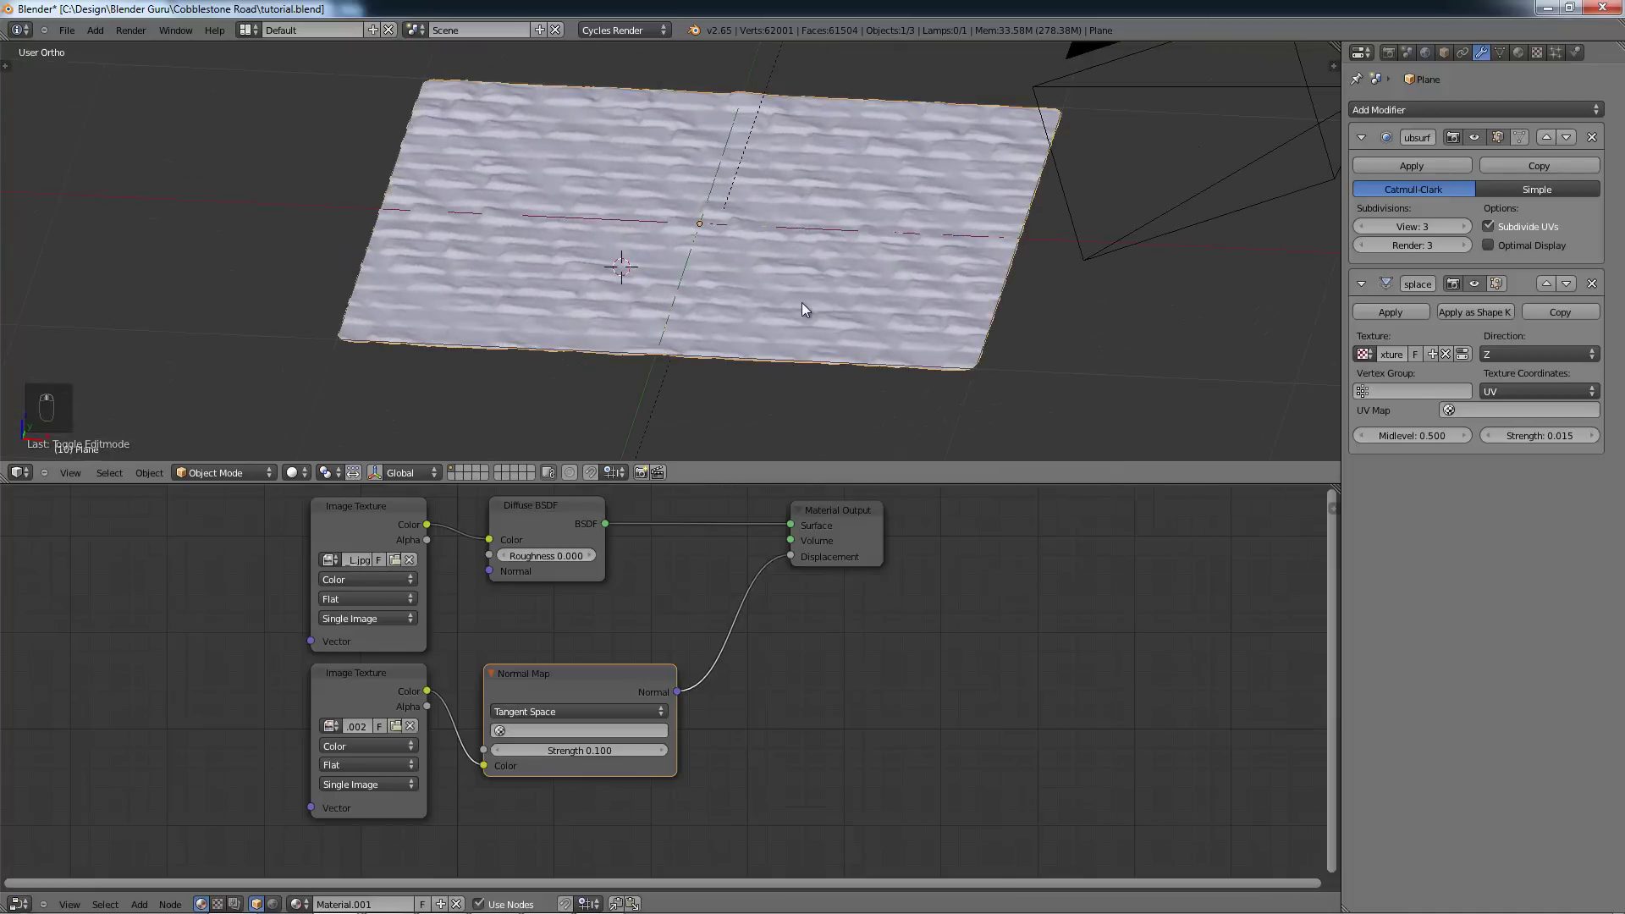
key(KP_0)
key(ctrl+s)
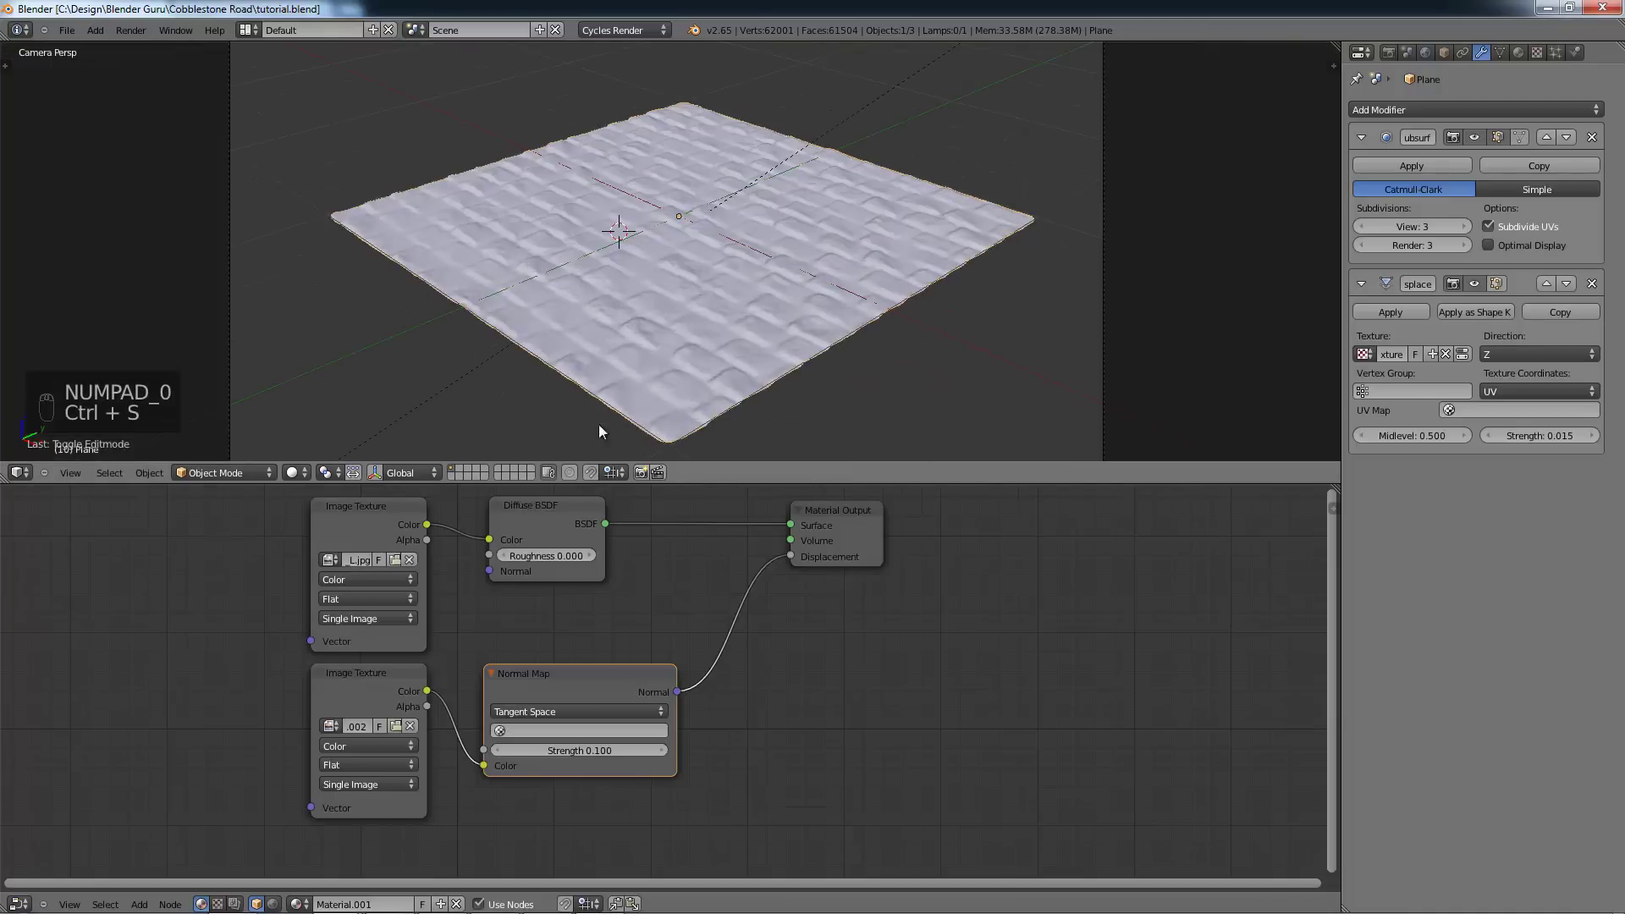
Step: Set the plane's view and render subdivisions to 2, and preview the cobblestones with Rendered viewport shading
click(1362, 228)
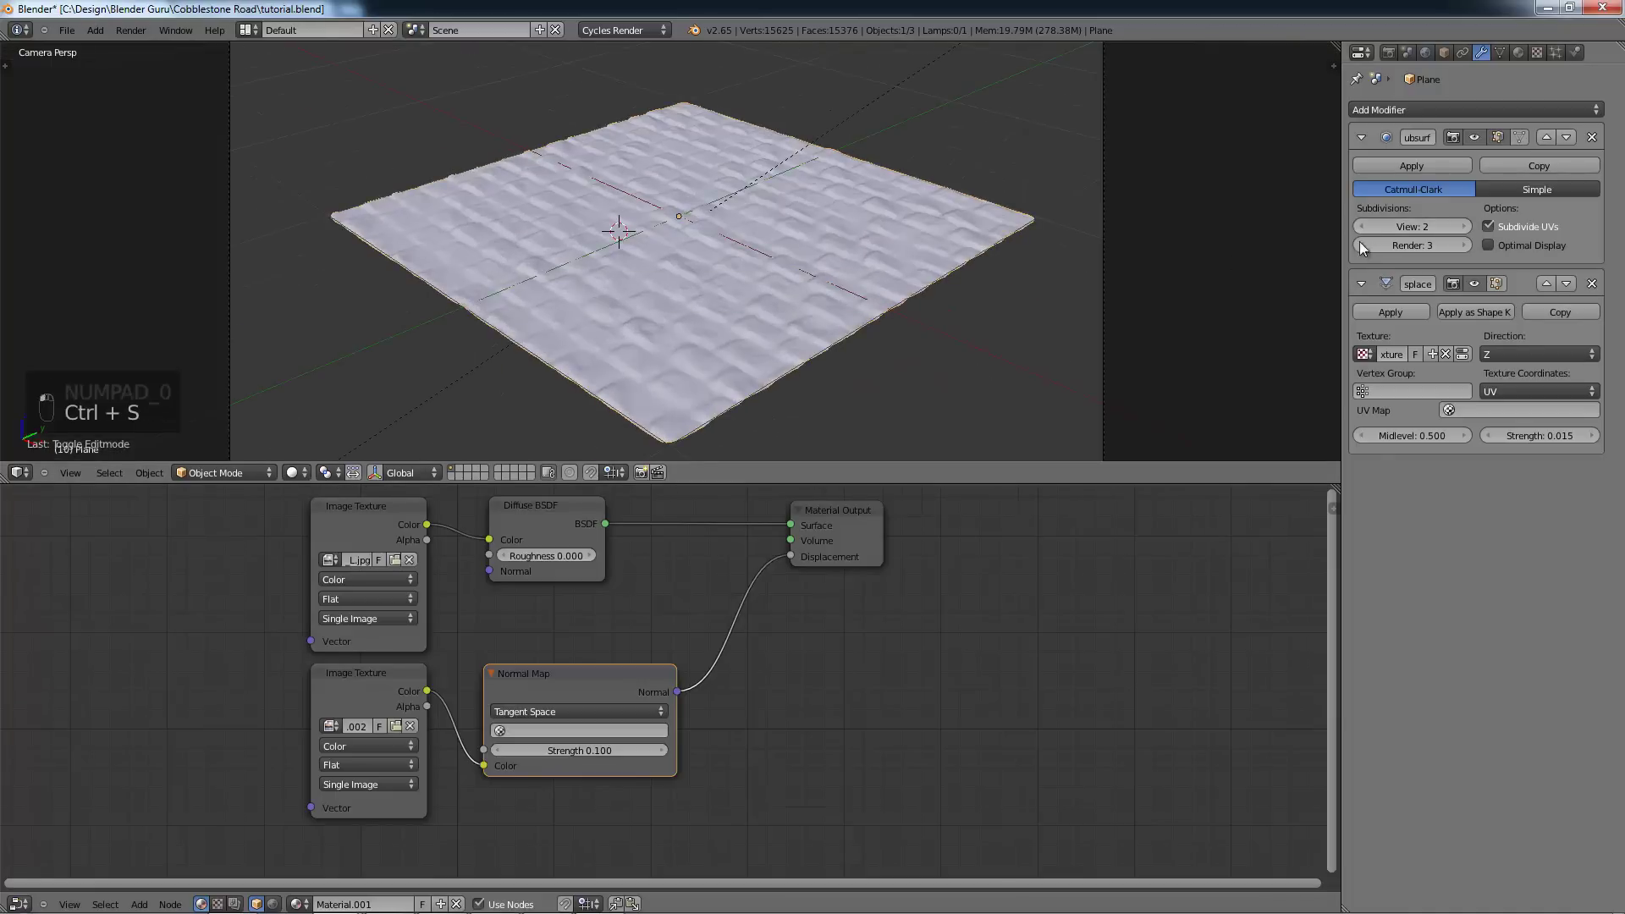
click(1362, 245)
click(292, 473)
click(341, 364)
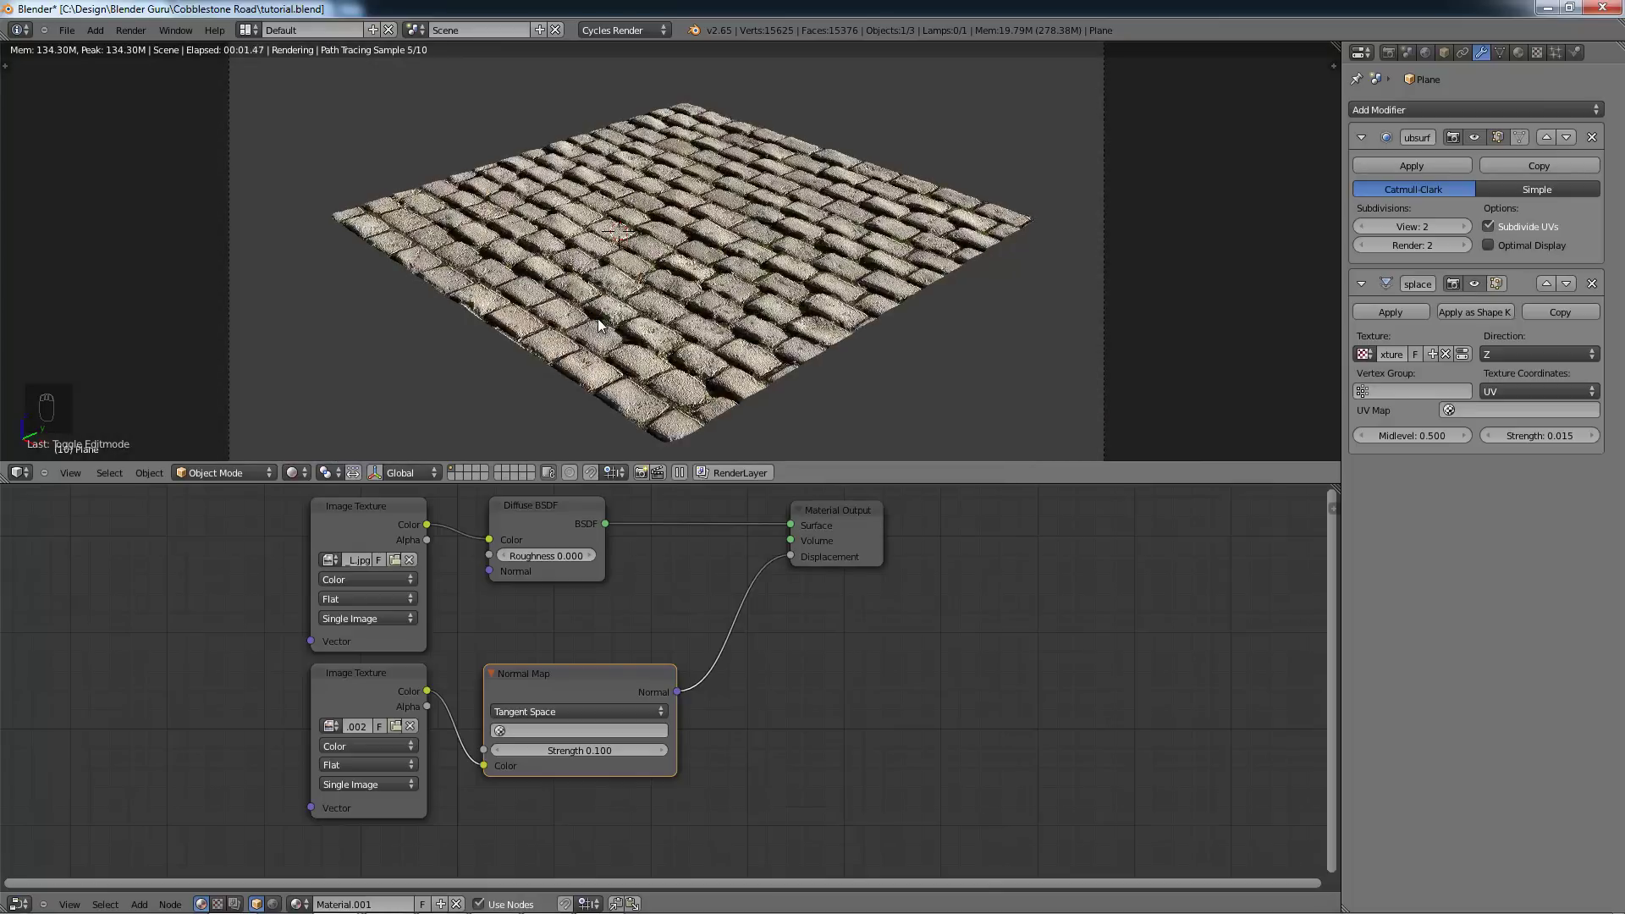
scroll(599, 324, up, 2)
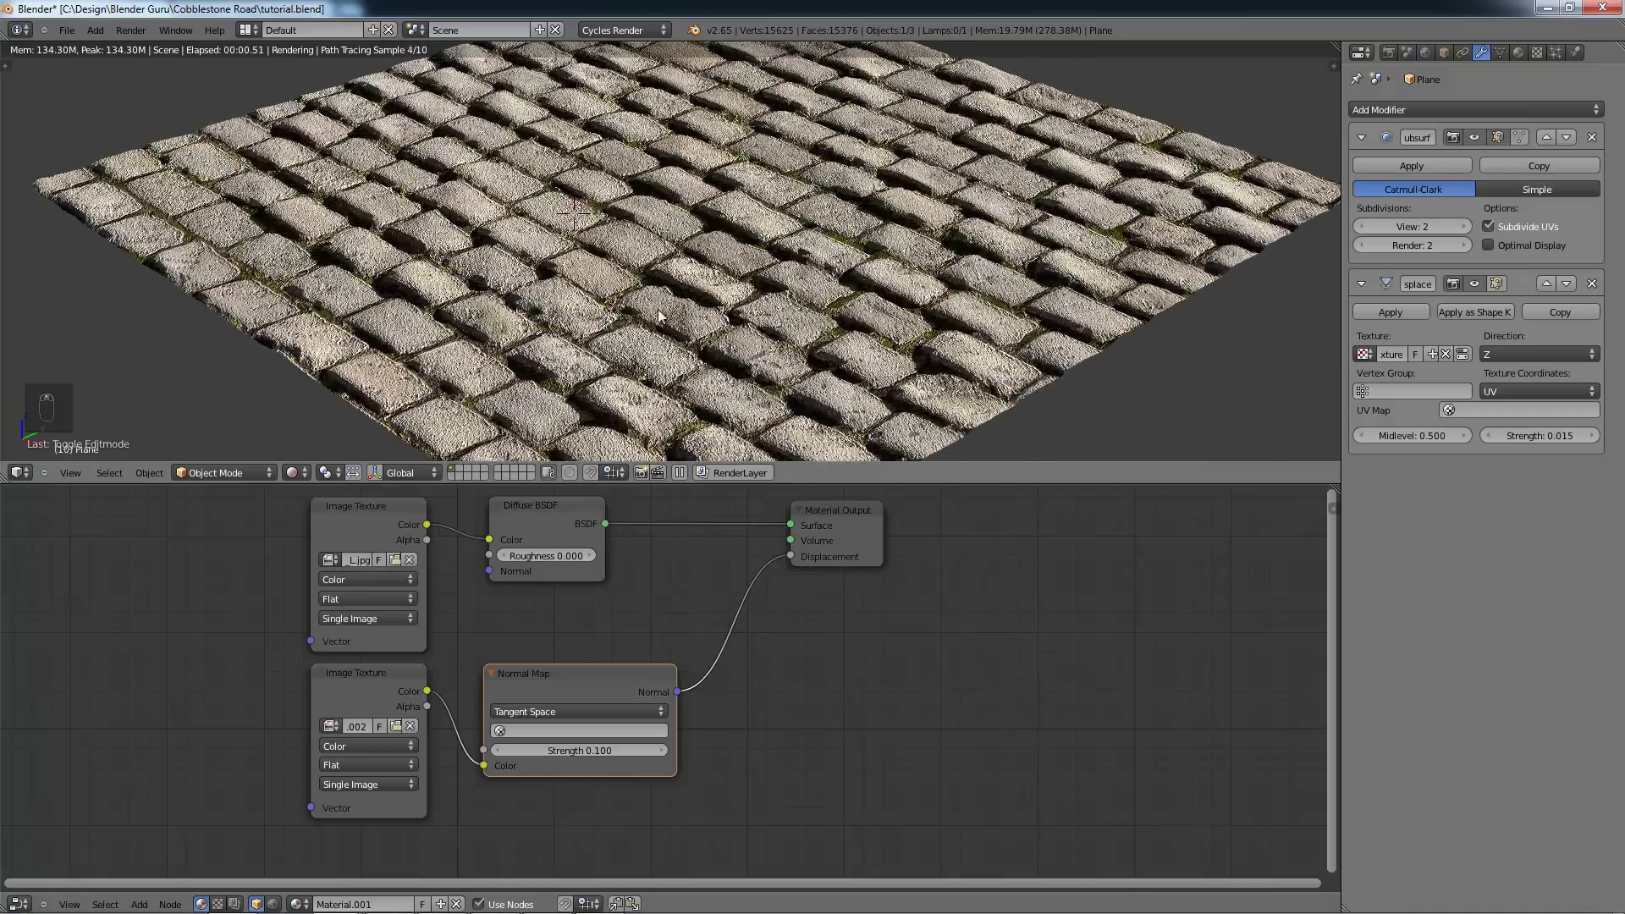
scroll(913, 252, up, 1)
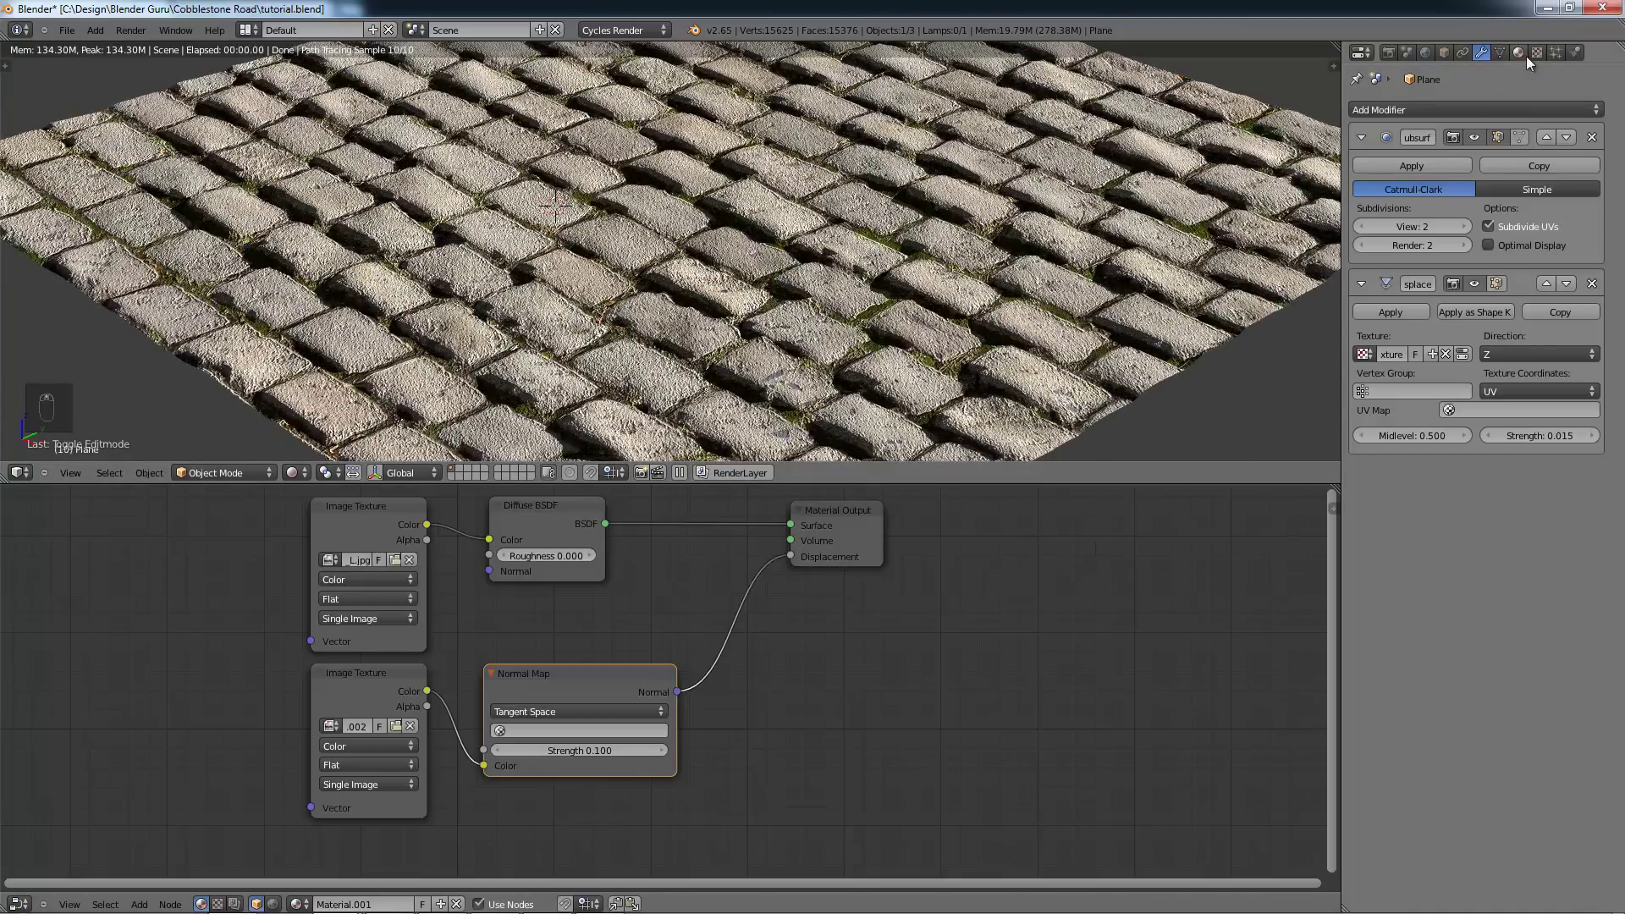
scroll(1210, 245, down, 2)
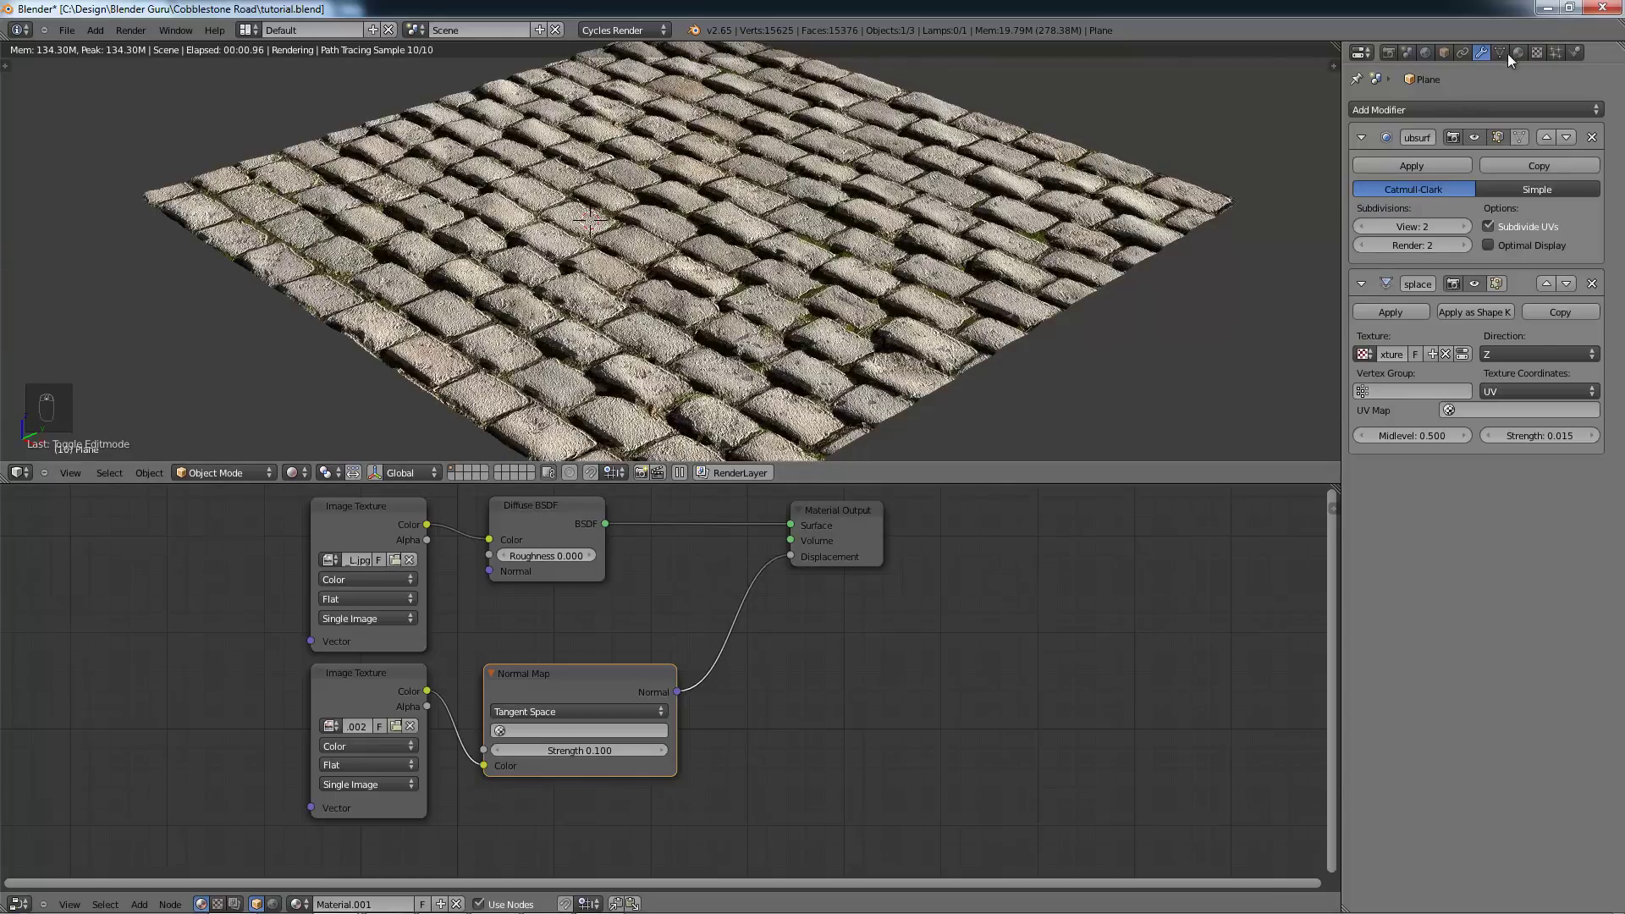
Step: Set the Displace modifier's strength to 0.012
click(1519, 53)
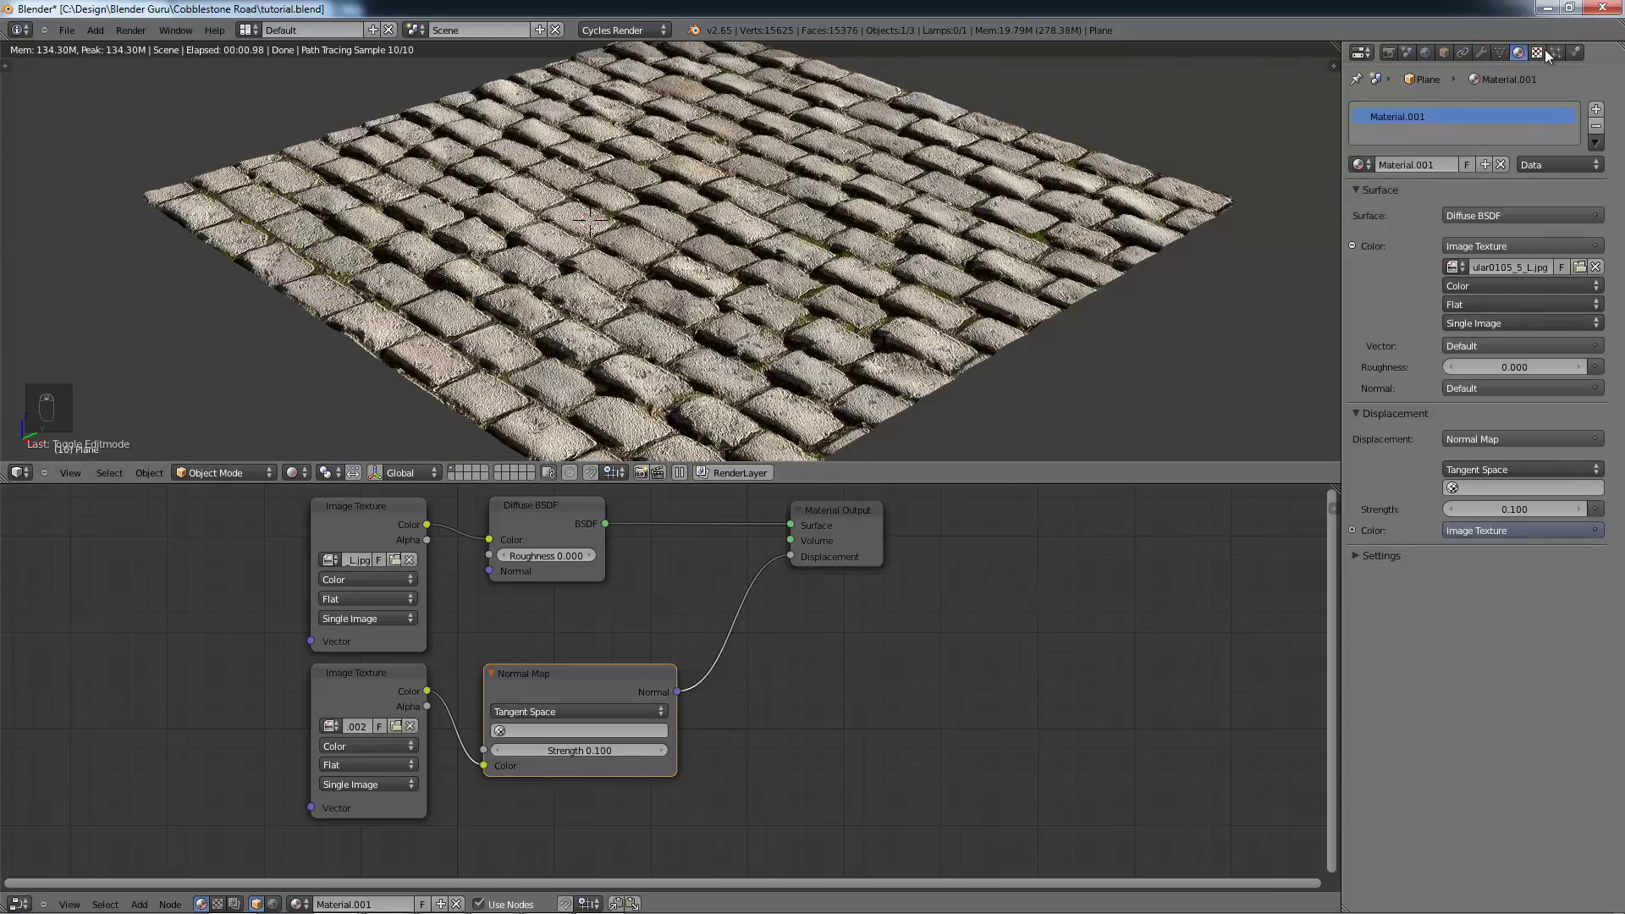
click(1481, 52)
click(1541, 435)
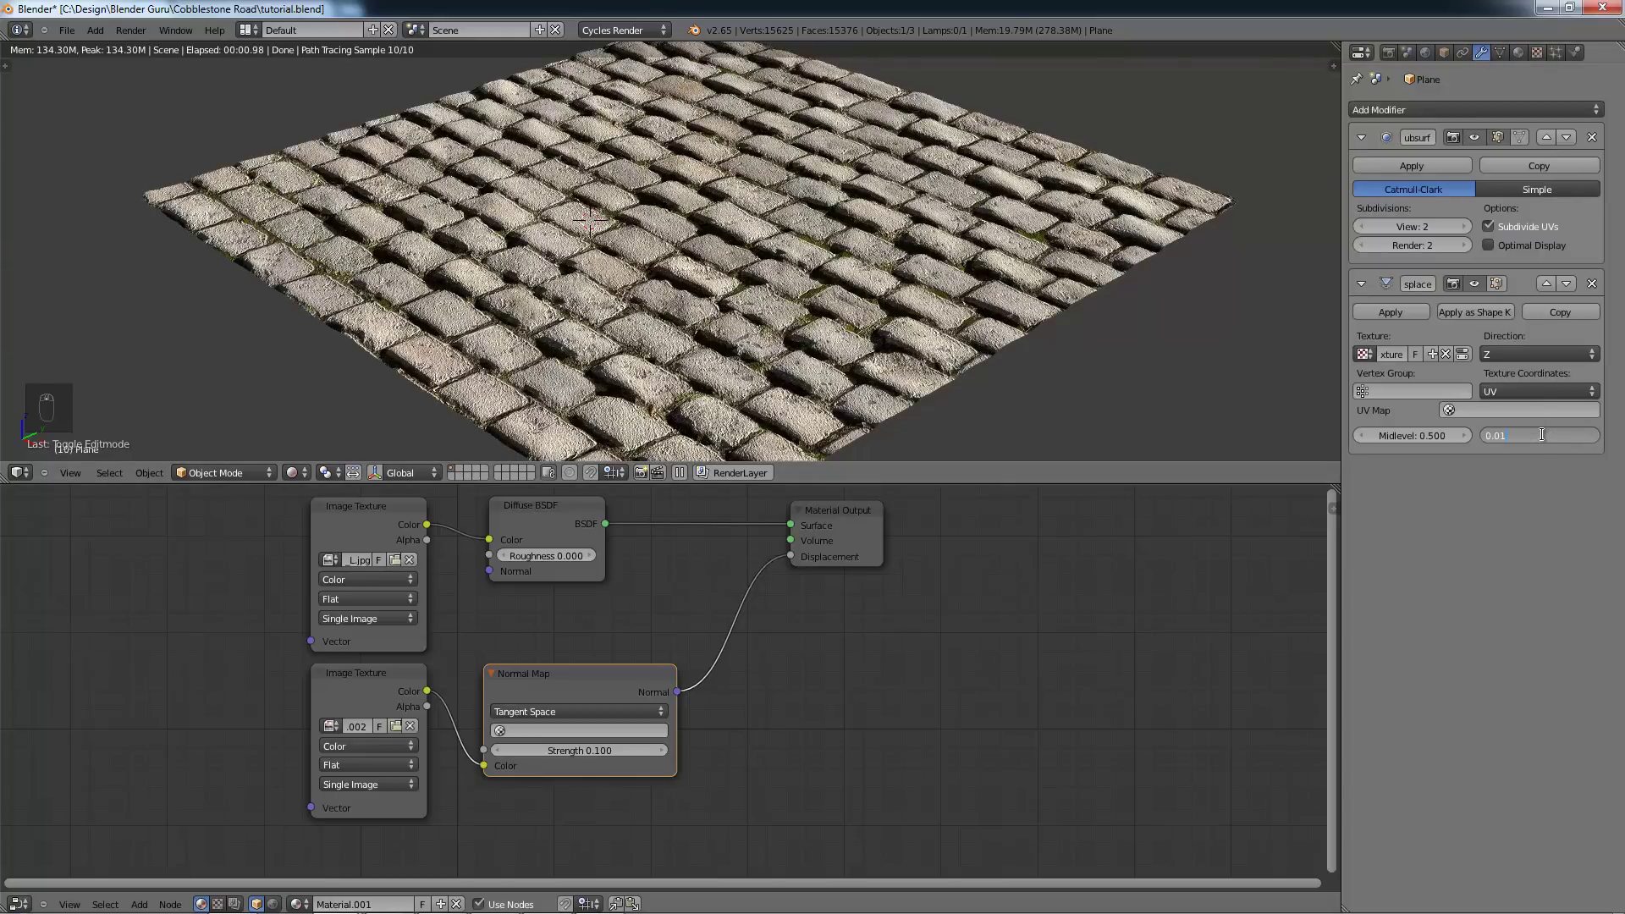
key(Return)
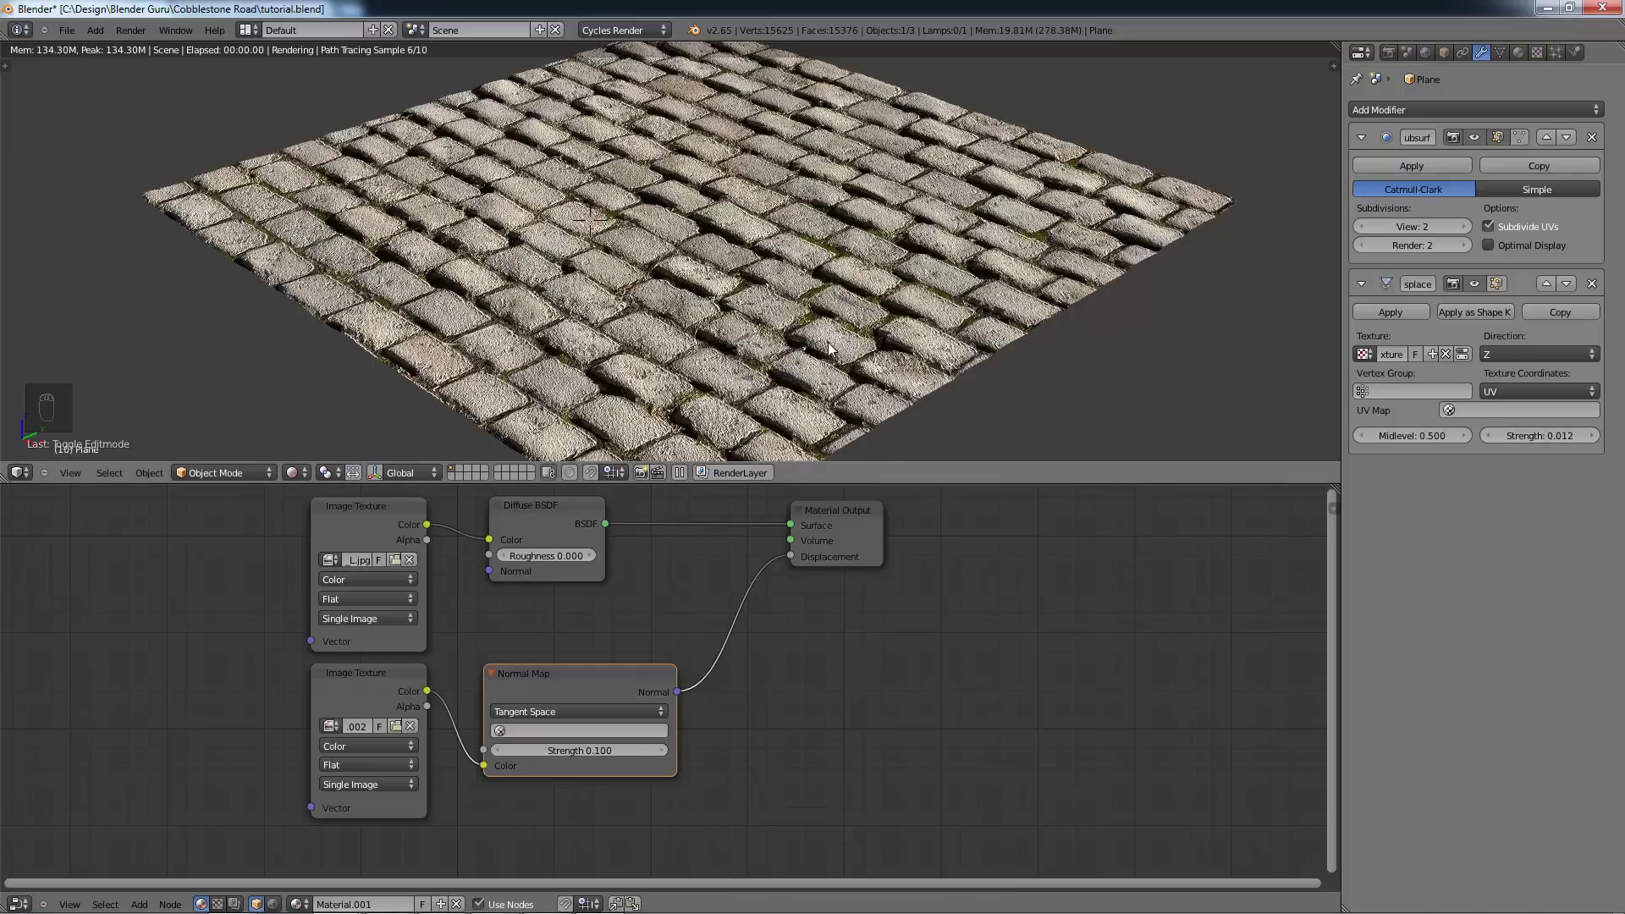
Step: Set the plane's view subdivisions to 3 and inspect the rendered stones up close
scroll(805, 271, down, 1)
scroll(805, 271, up, 1)
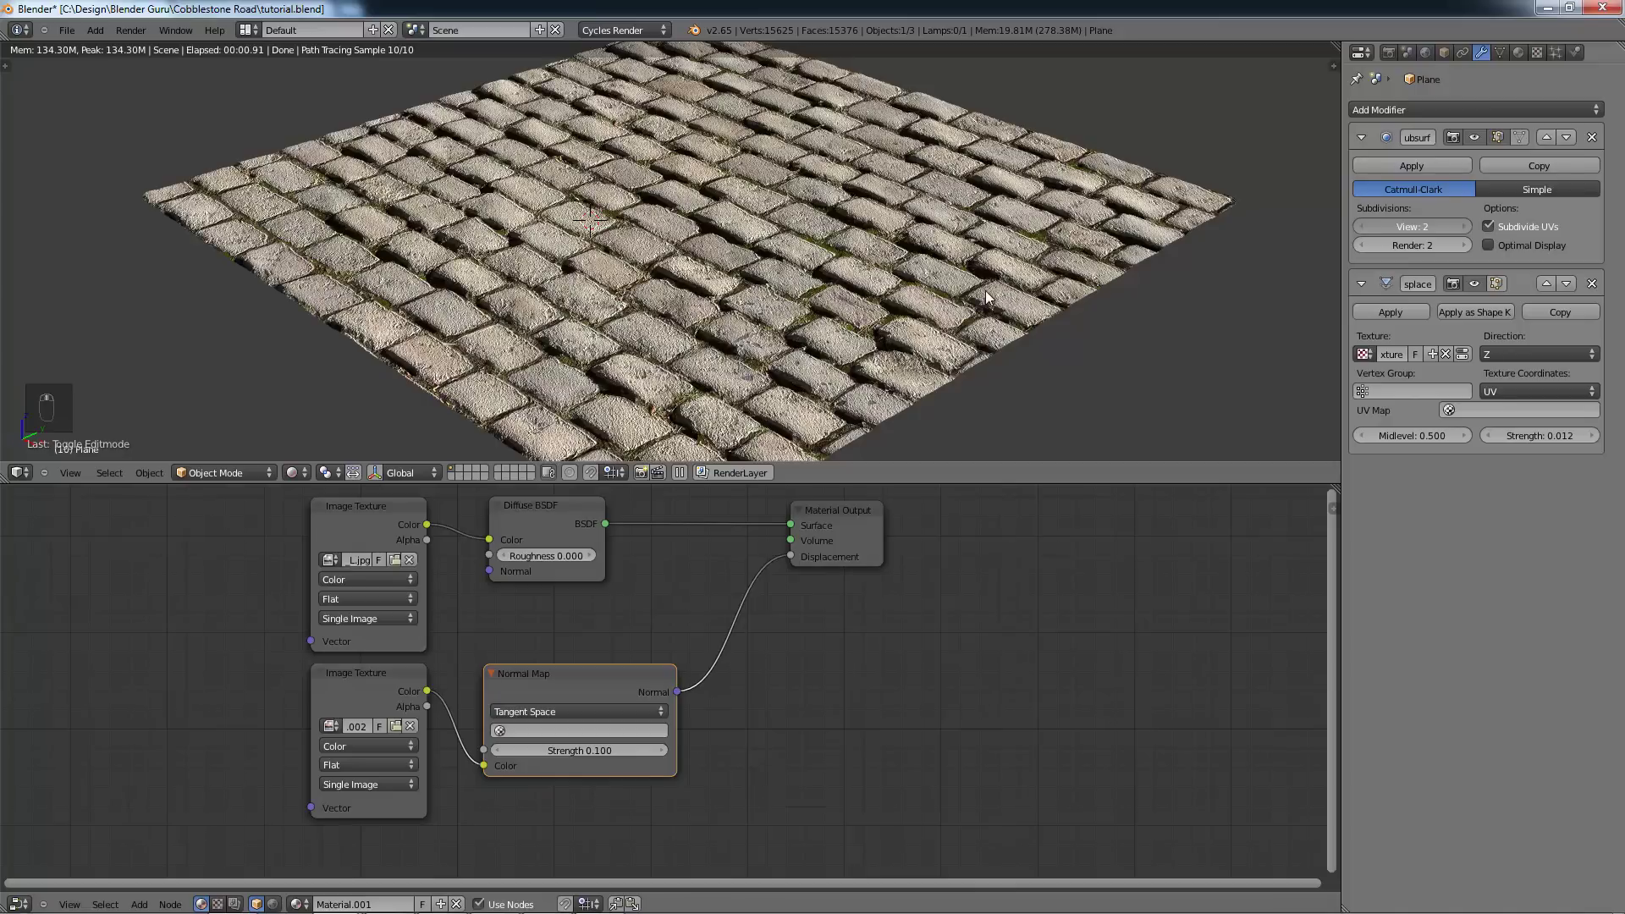
key(ctrl+3)
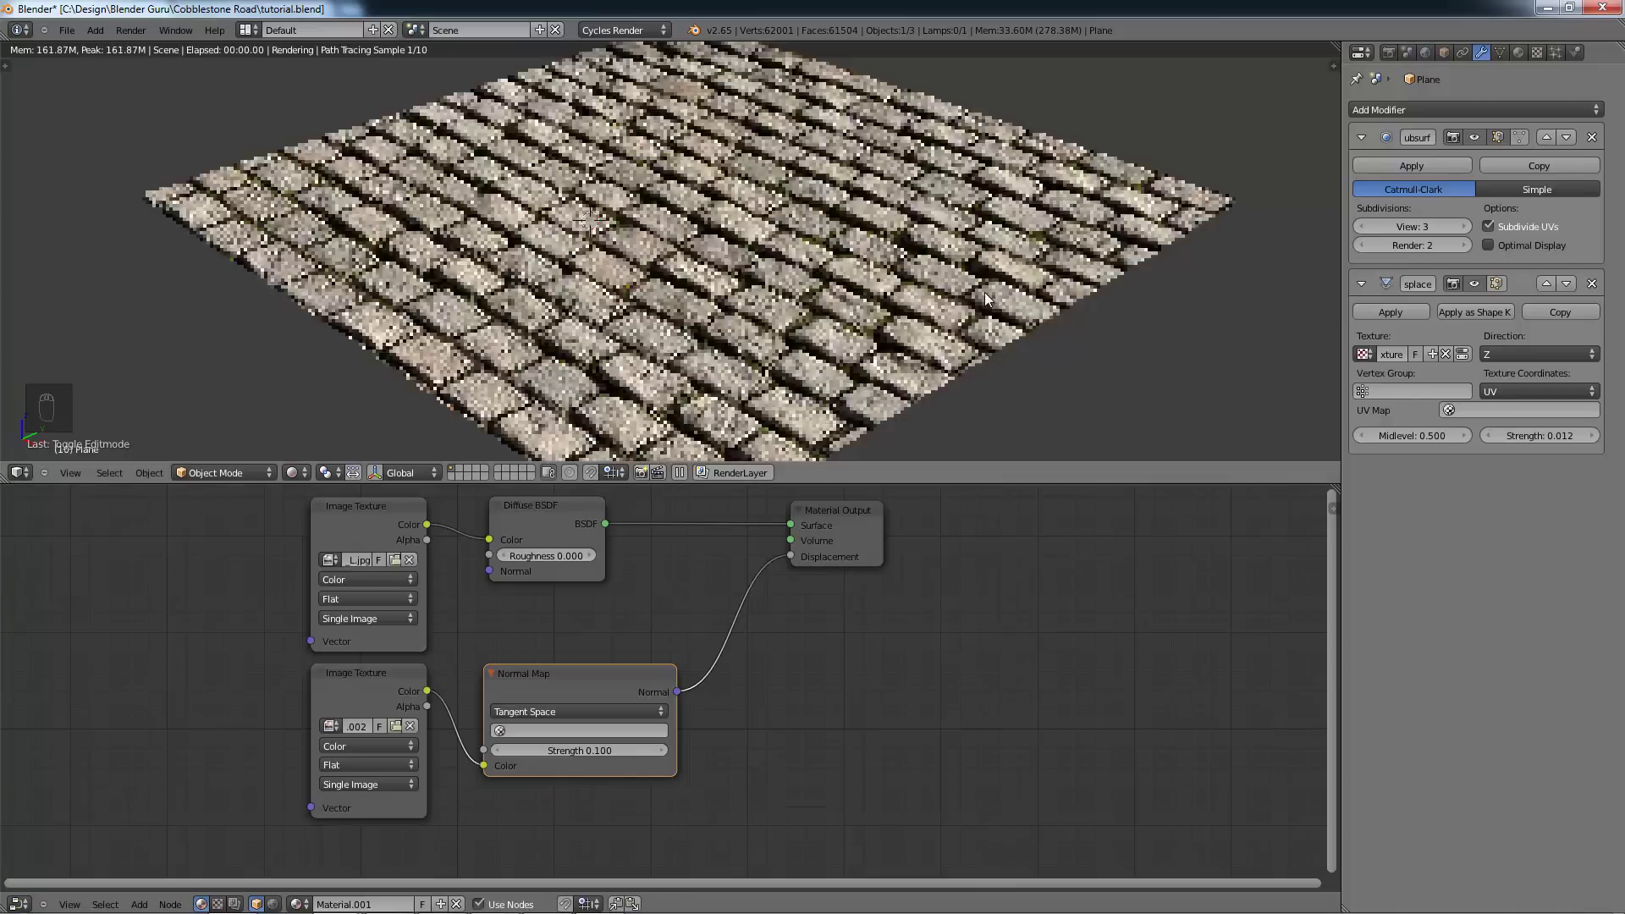
scroll(830, 311, up, 2)
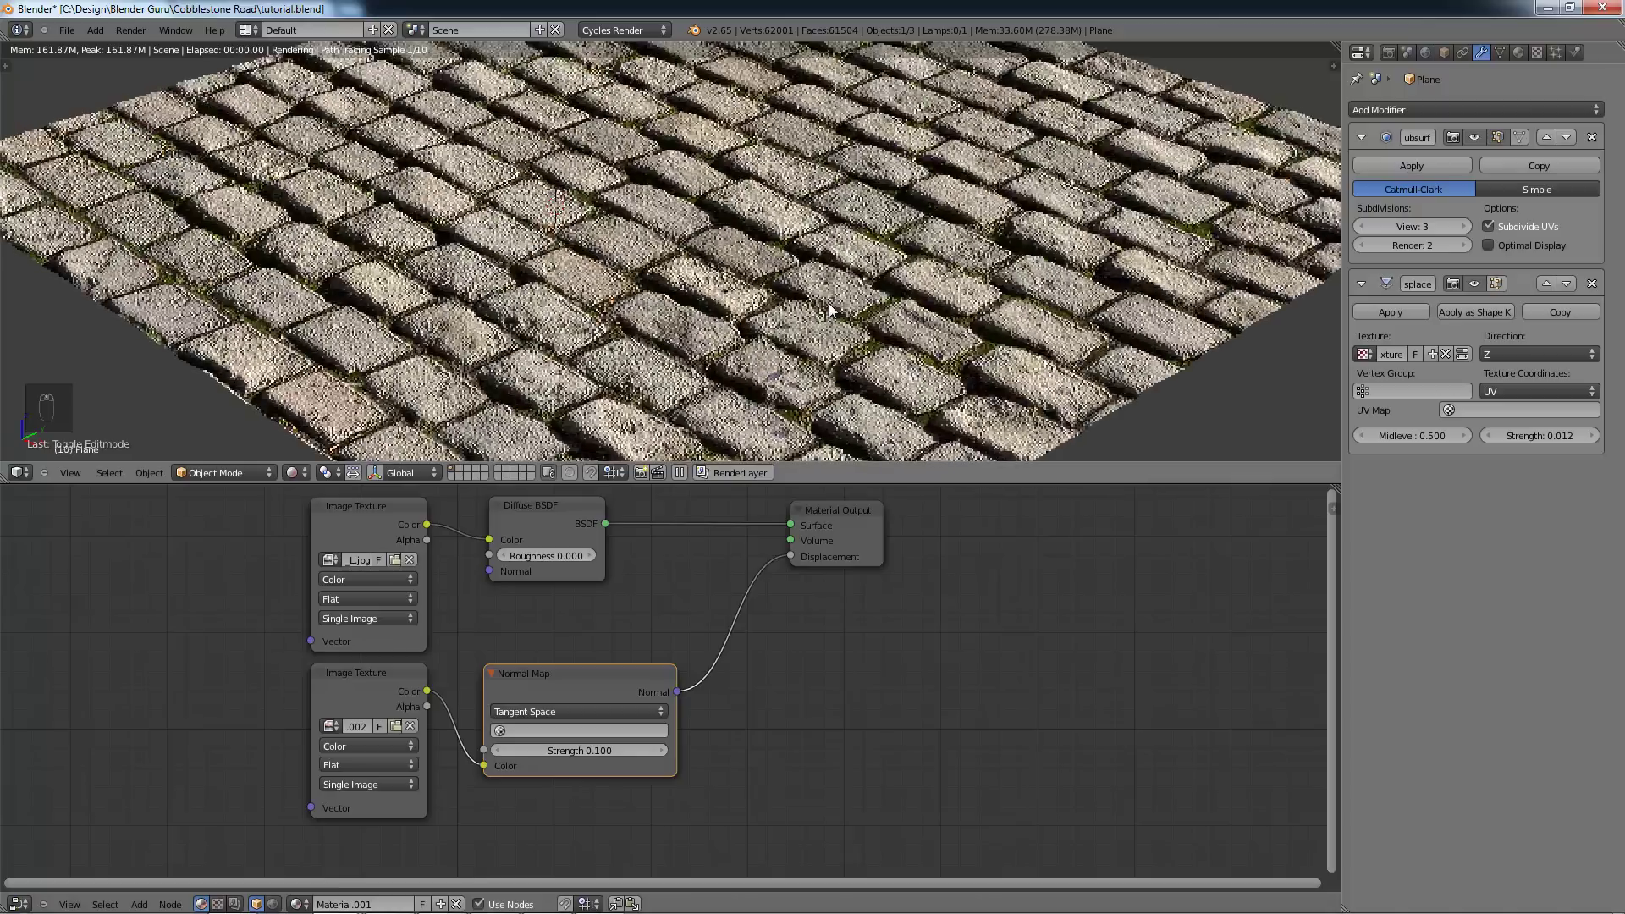
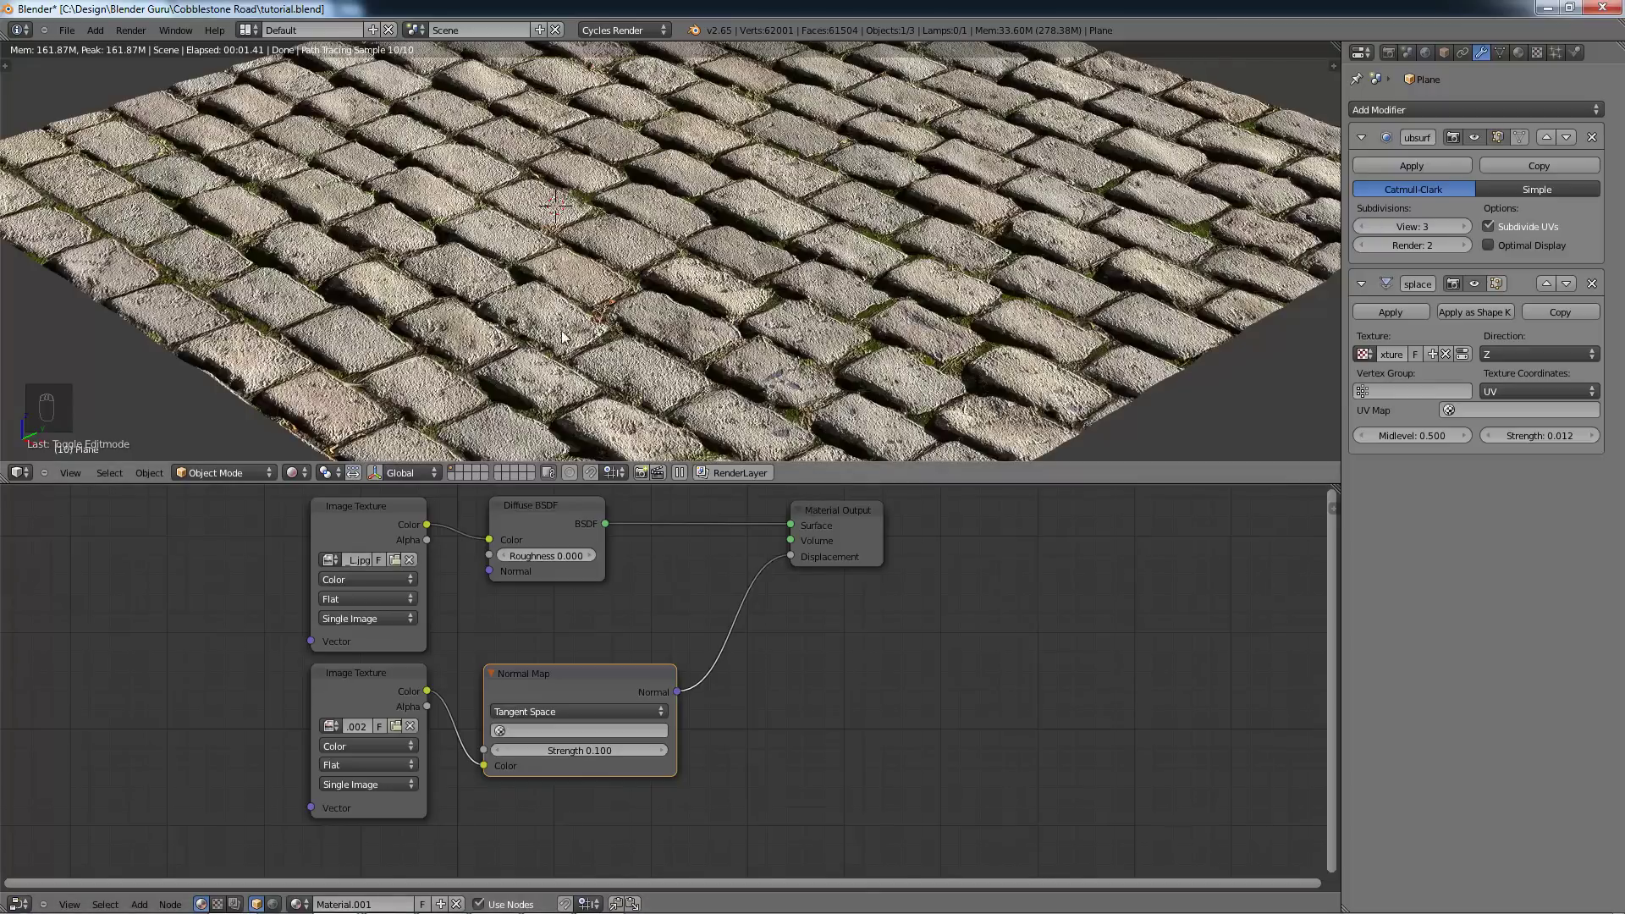
Step: Switch the viewport to Solid shading and save over tutorial.blend
click(302, 472)
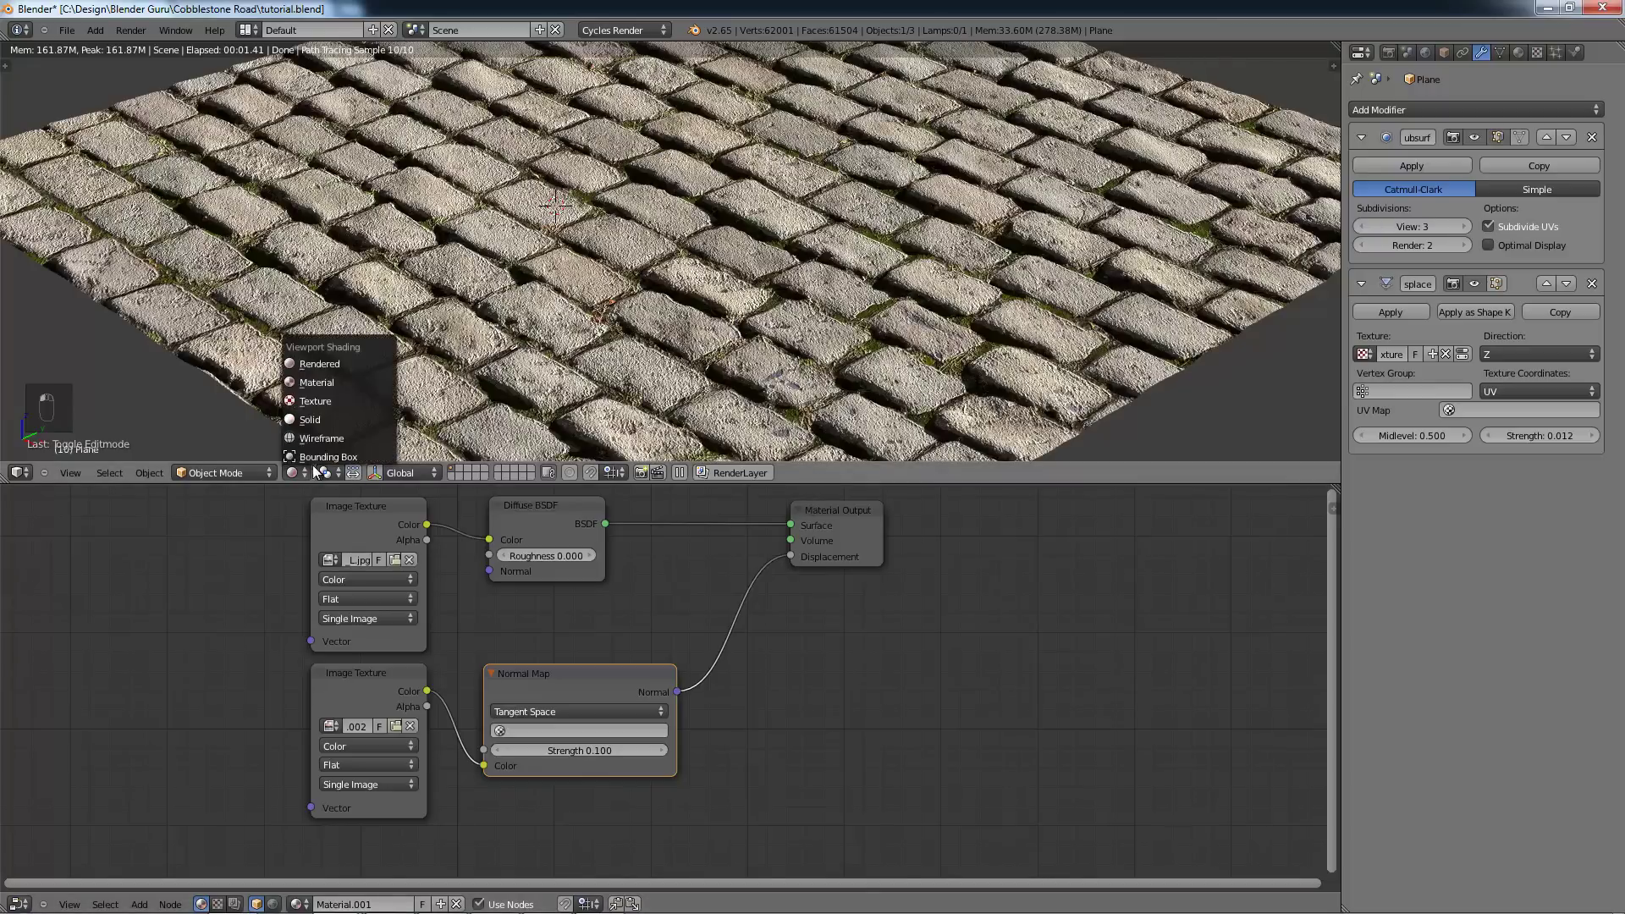
click(310, 419)
scroll(689, 508, down, 1)
key(ctrl+s)
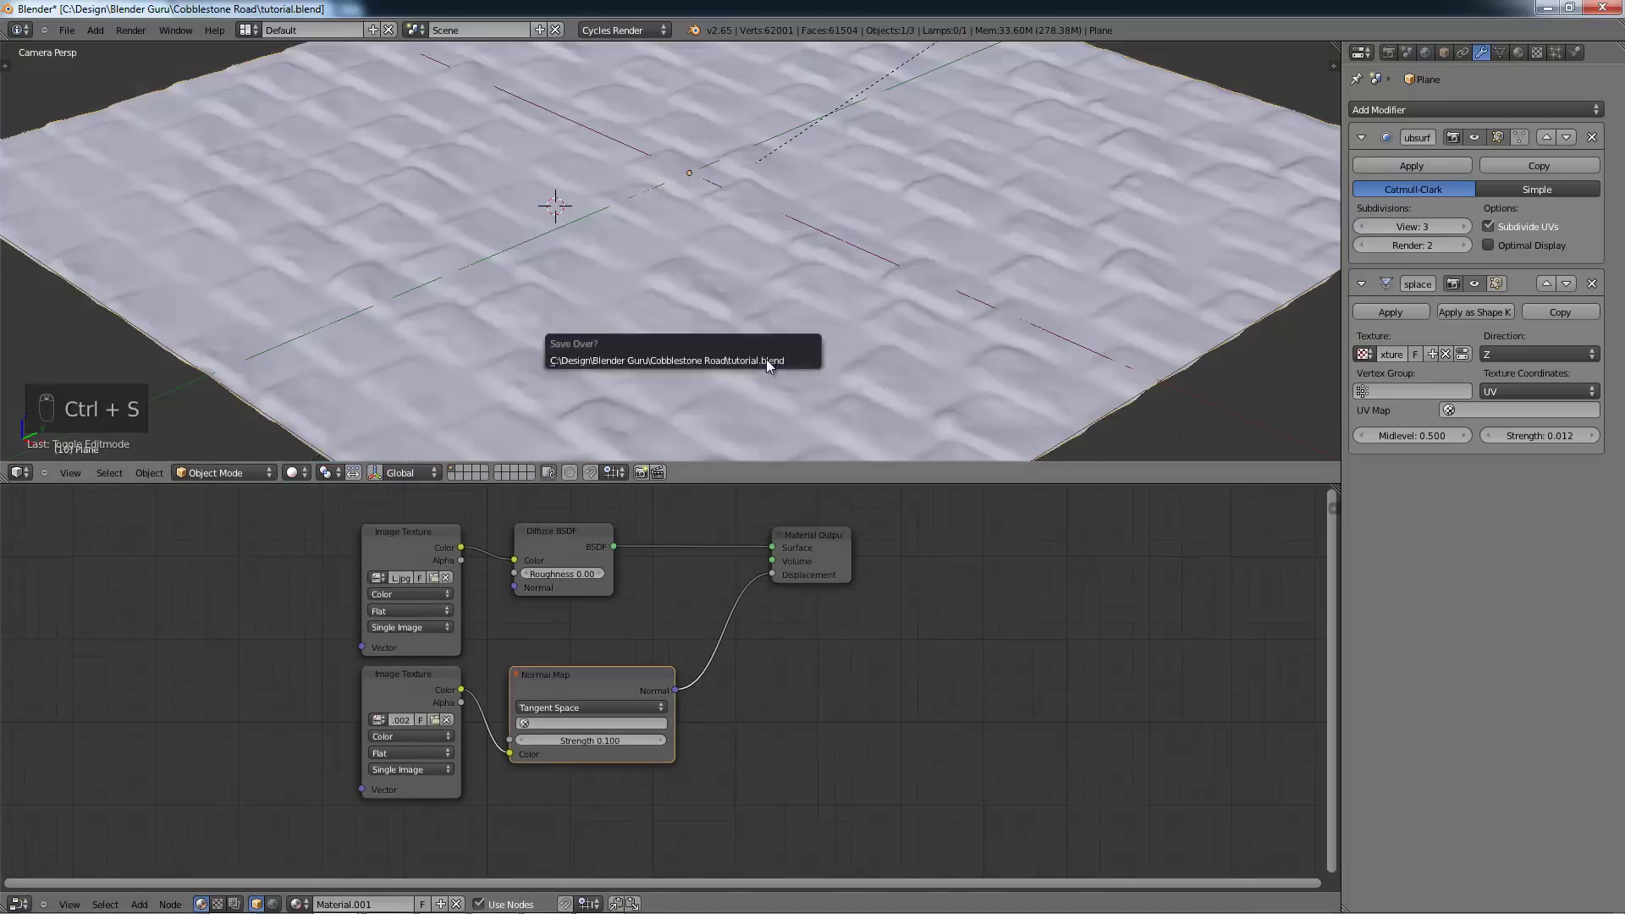
click(765, 359)
scroll(765, 359, down, 3)
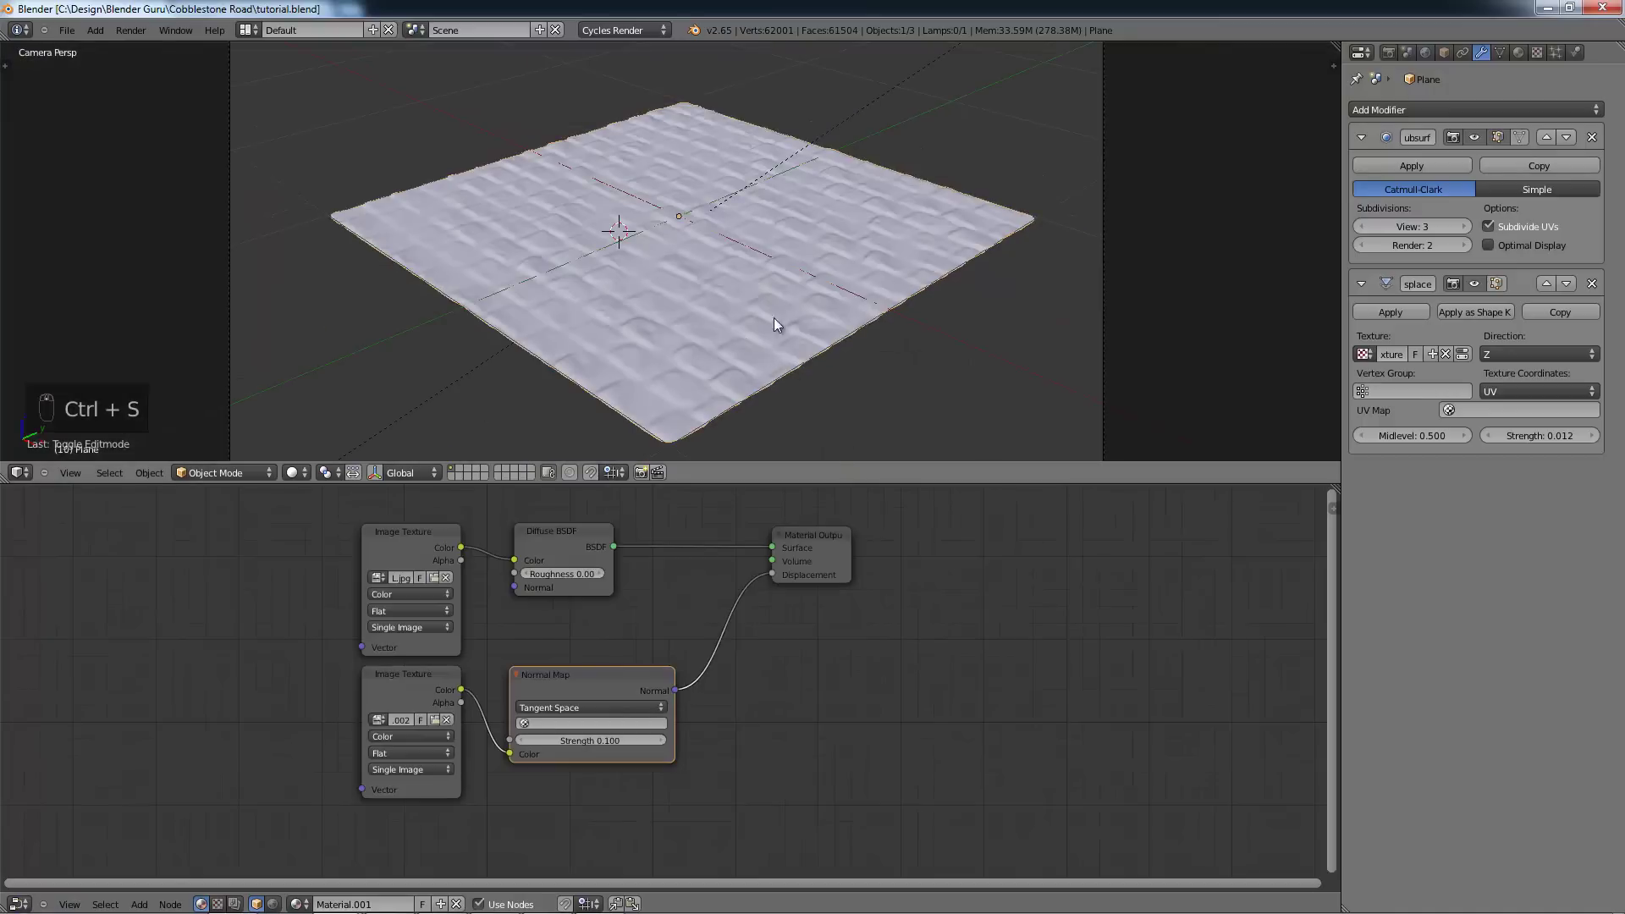
Step: Locate FloorsRegular0105_5_L_SPEC.jpg in the Tutorial4 textures folder in Windows Explorer, and return to Blender
key(alt+Tab)
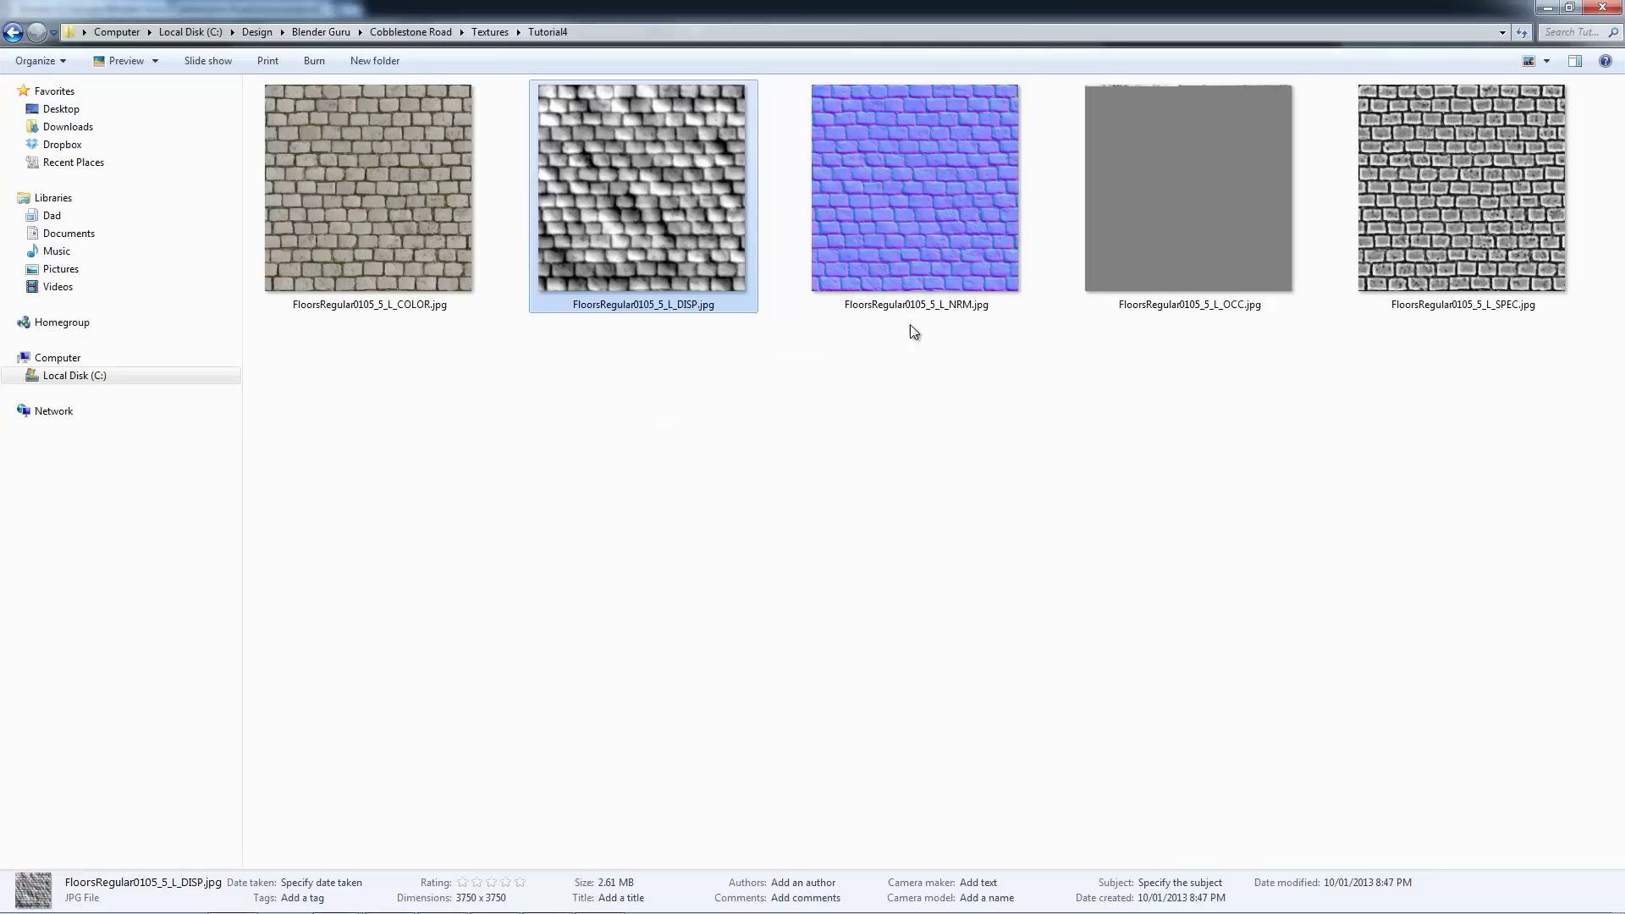
click(1520, 240)
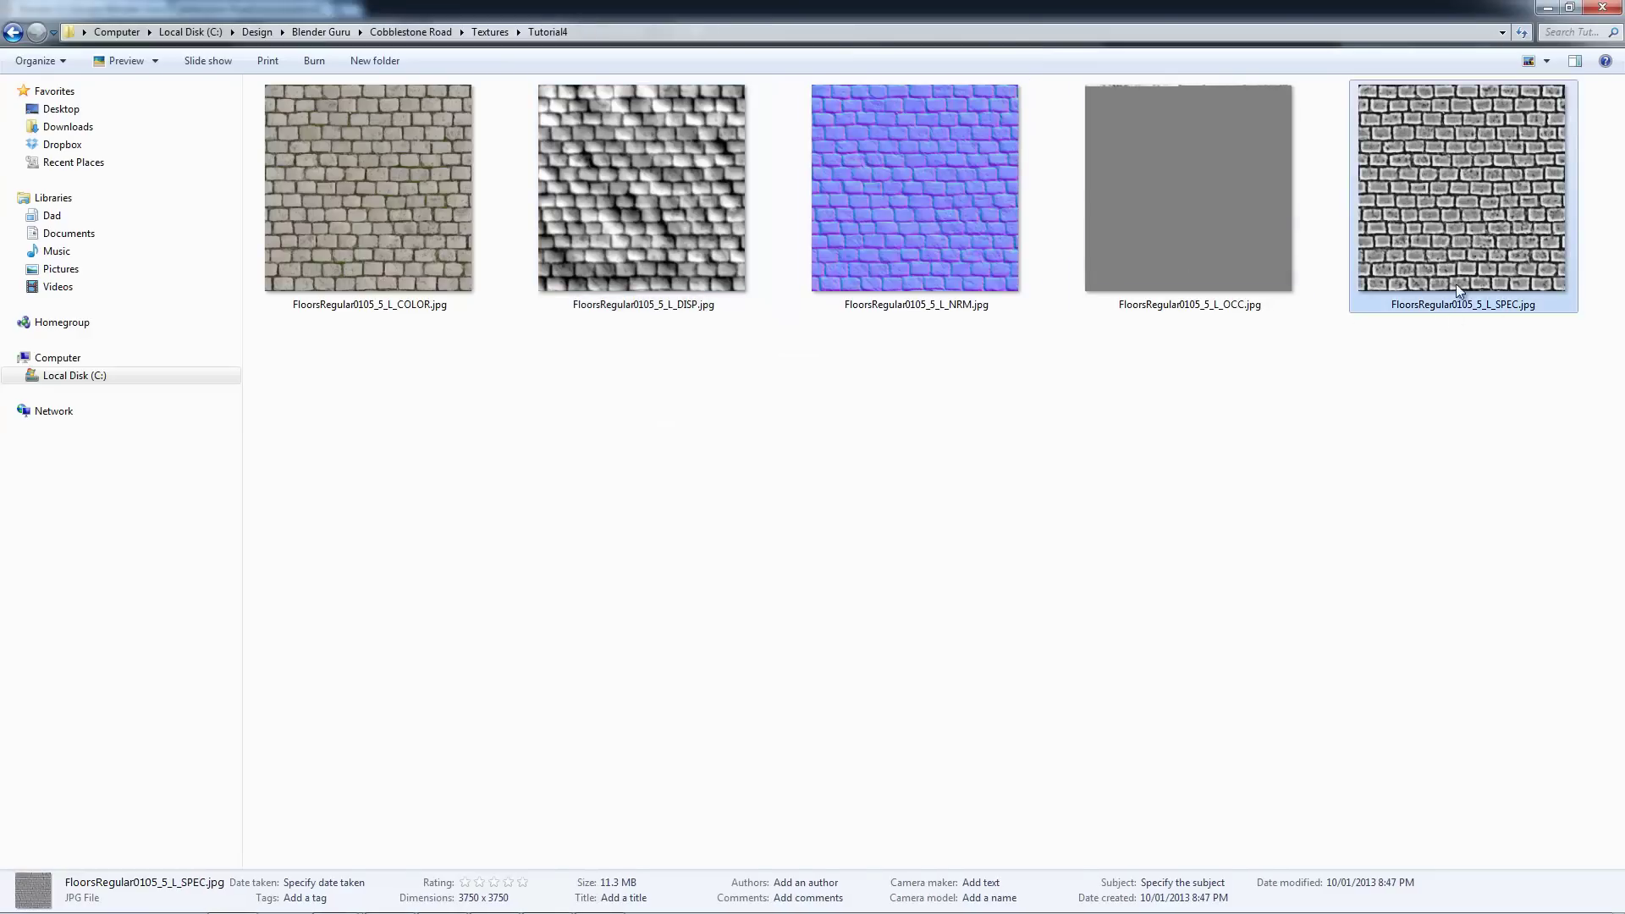
key(alt+Tab)
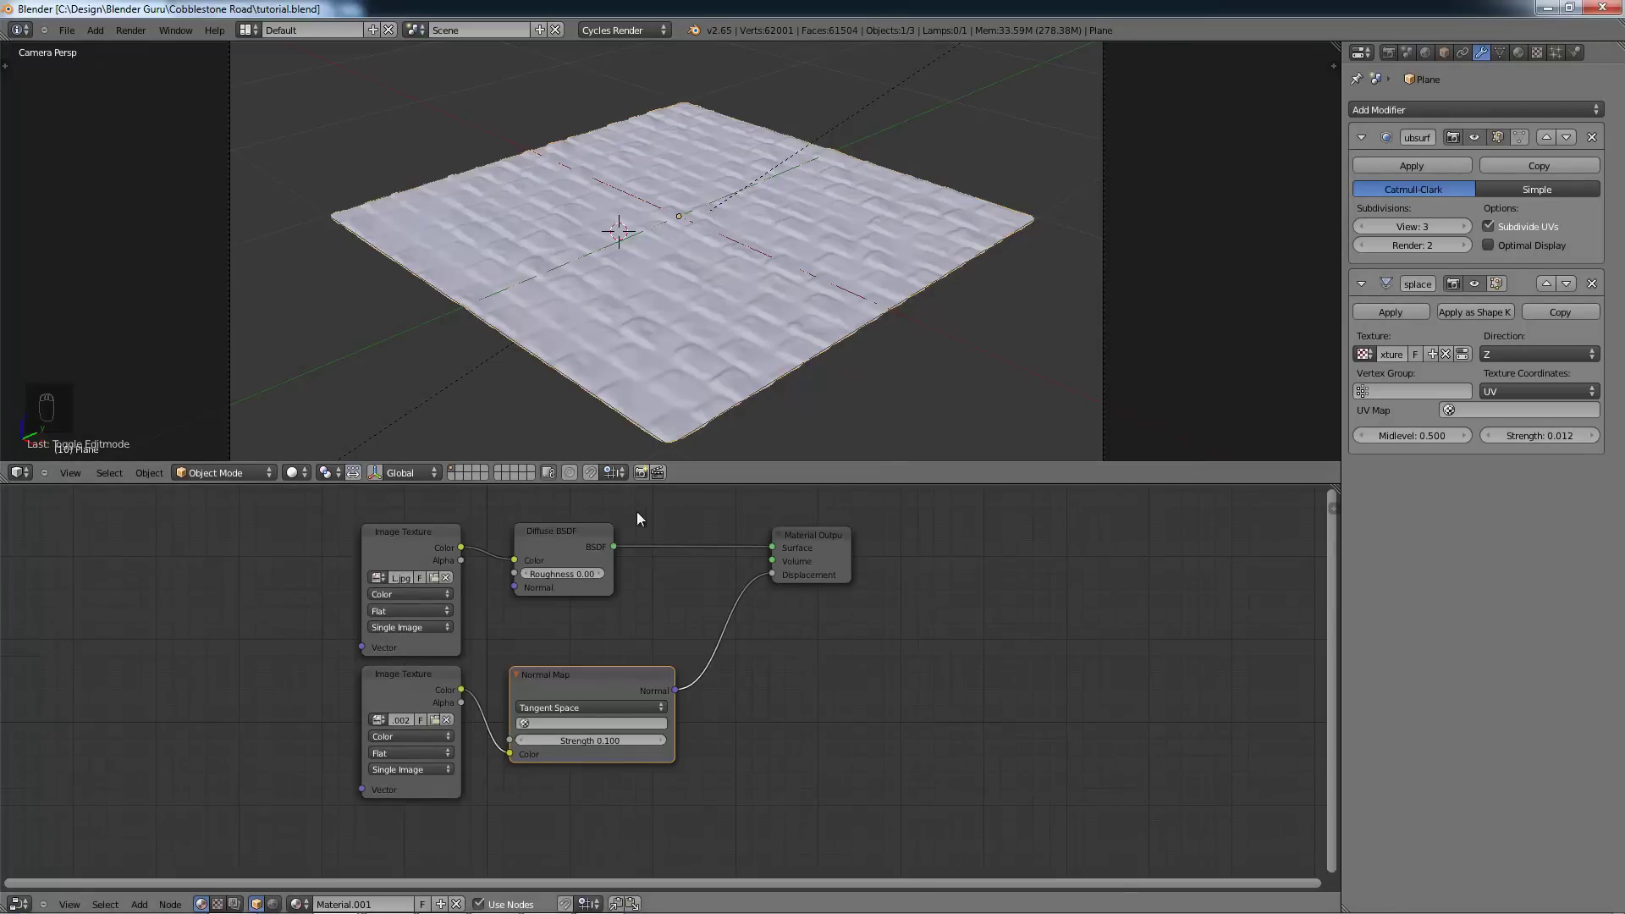
Step: Move the Diffuse BSDF and Material Output nodes away from the texture nodes to make room for more nodes
click(562, 532)
shift+click(810, 535)
drag(810, 536, 1185, 537)
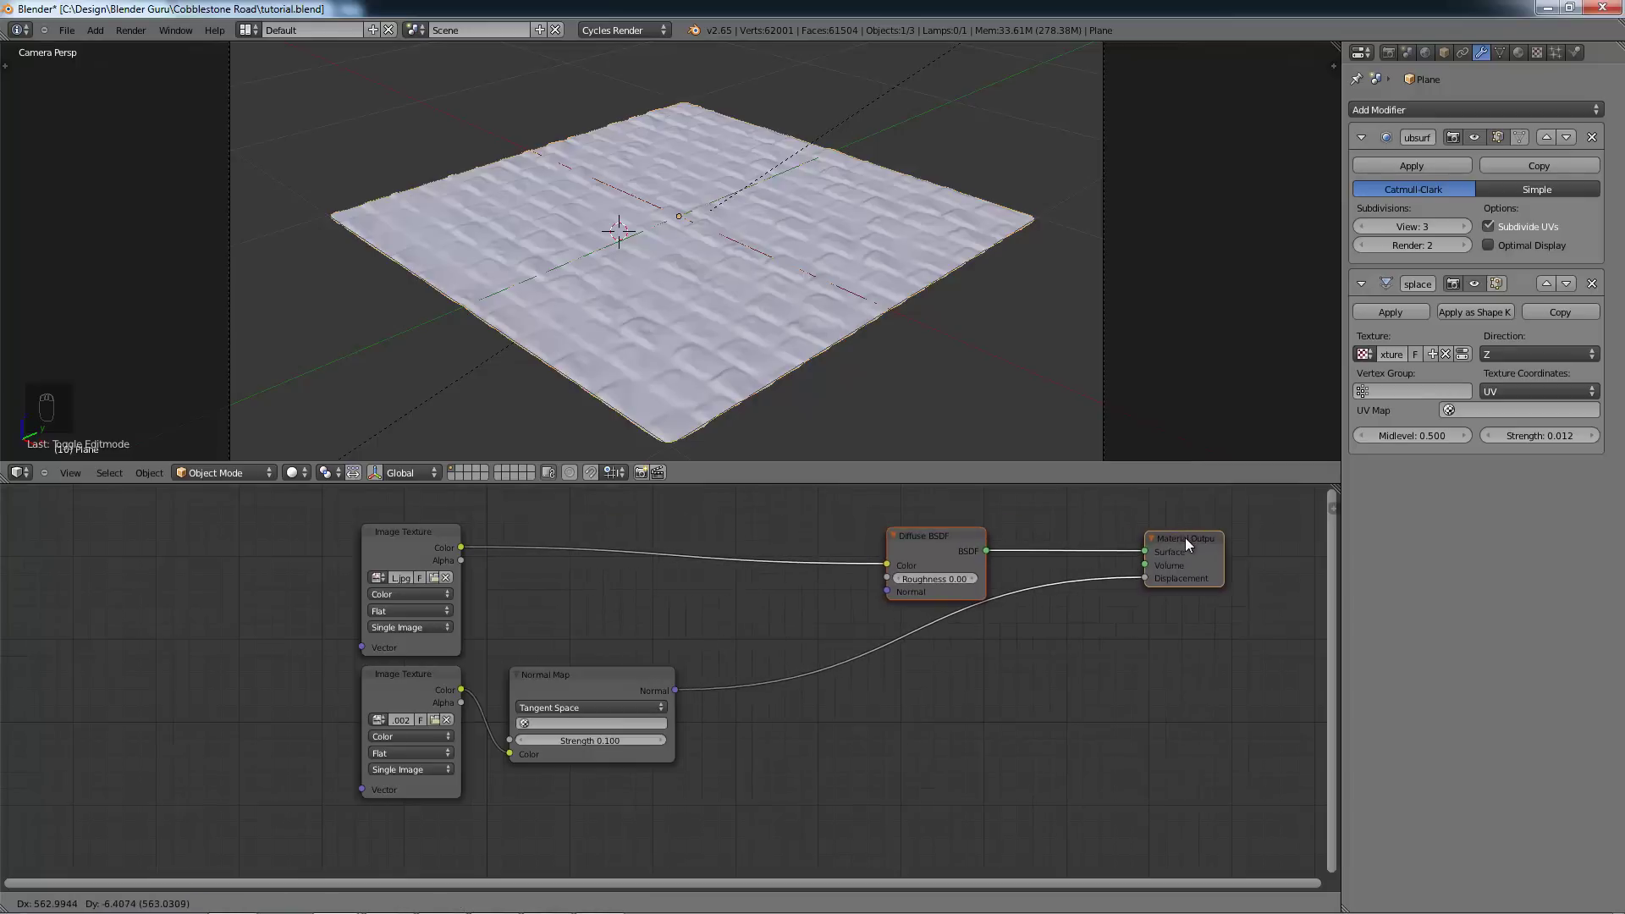
drag(933, 541, 876, 518)
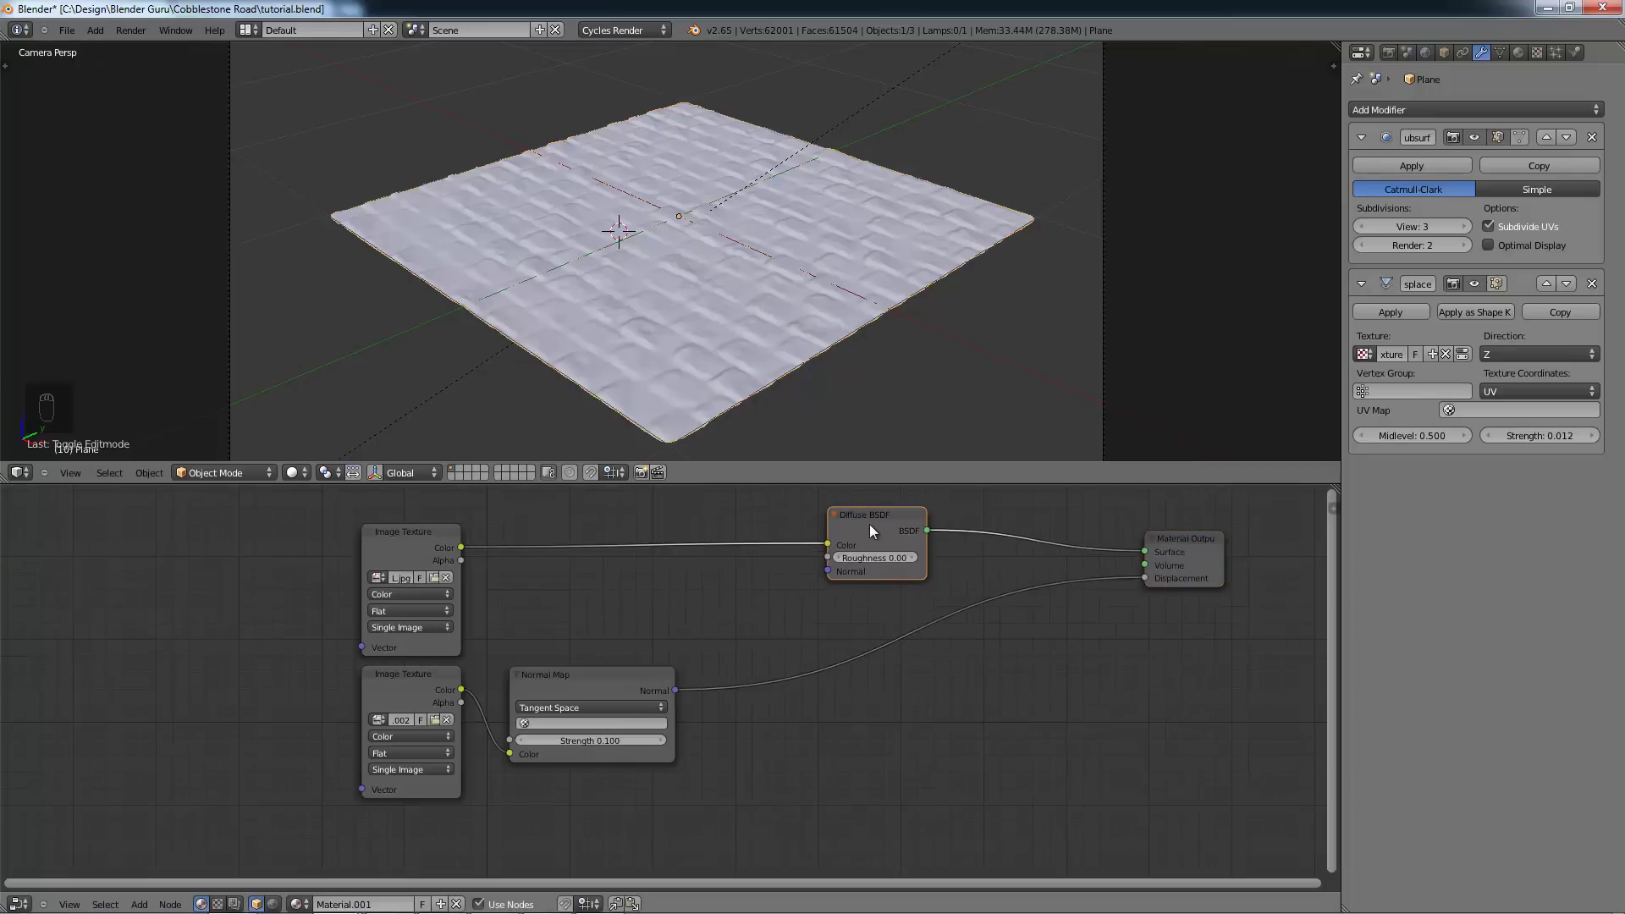
middle_drag(954, 518, 774, 496)
drag(711, 513, 705, 526)
Step: Add a Glossy BSDF shader node and place it below the Diffuse BSDF
key(shift+a)
mouse_move(641, 571)
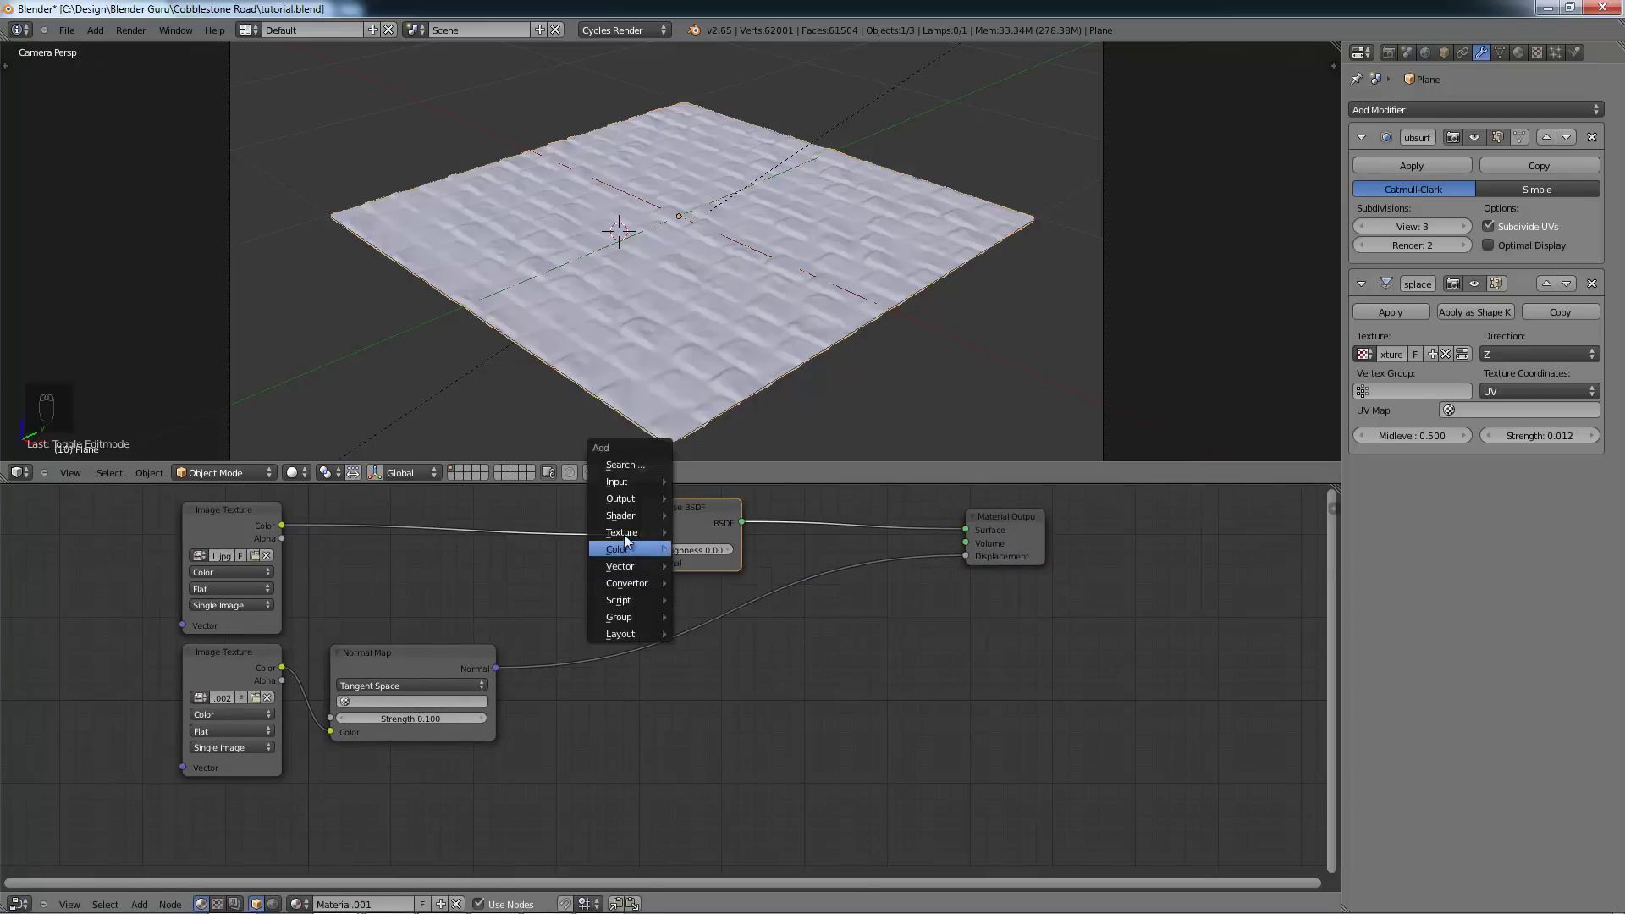
mouse_move(623, 516)
click(723, 567)
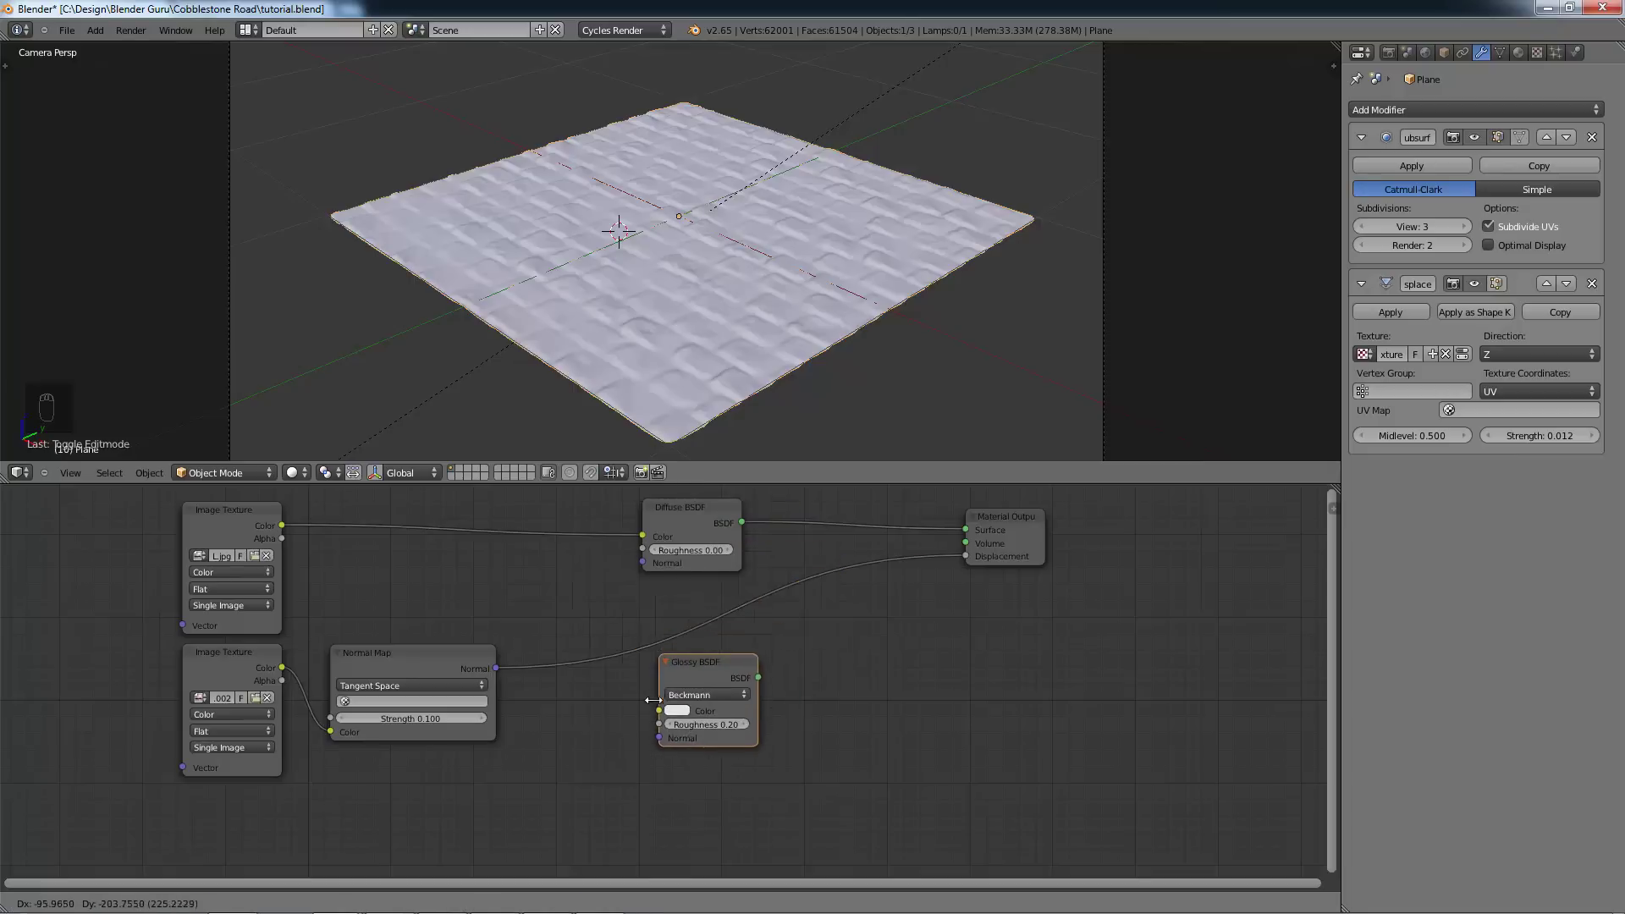
click(658, 745)
Step: Insert a Mix Shader between the Diffuse BSDF and Material Output, and link the Glossy BSDF to its second Shader input
drag(1016, 525, 1137, 515)
key(shift+a)
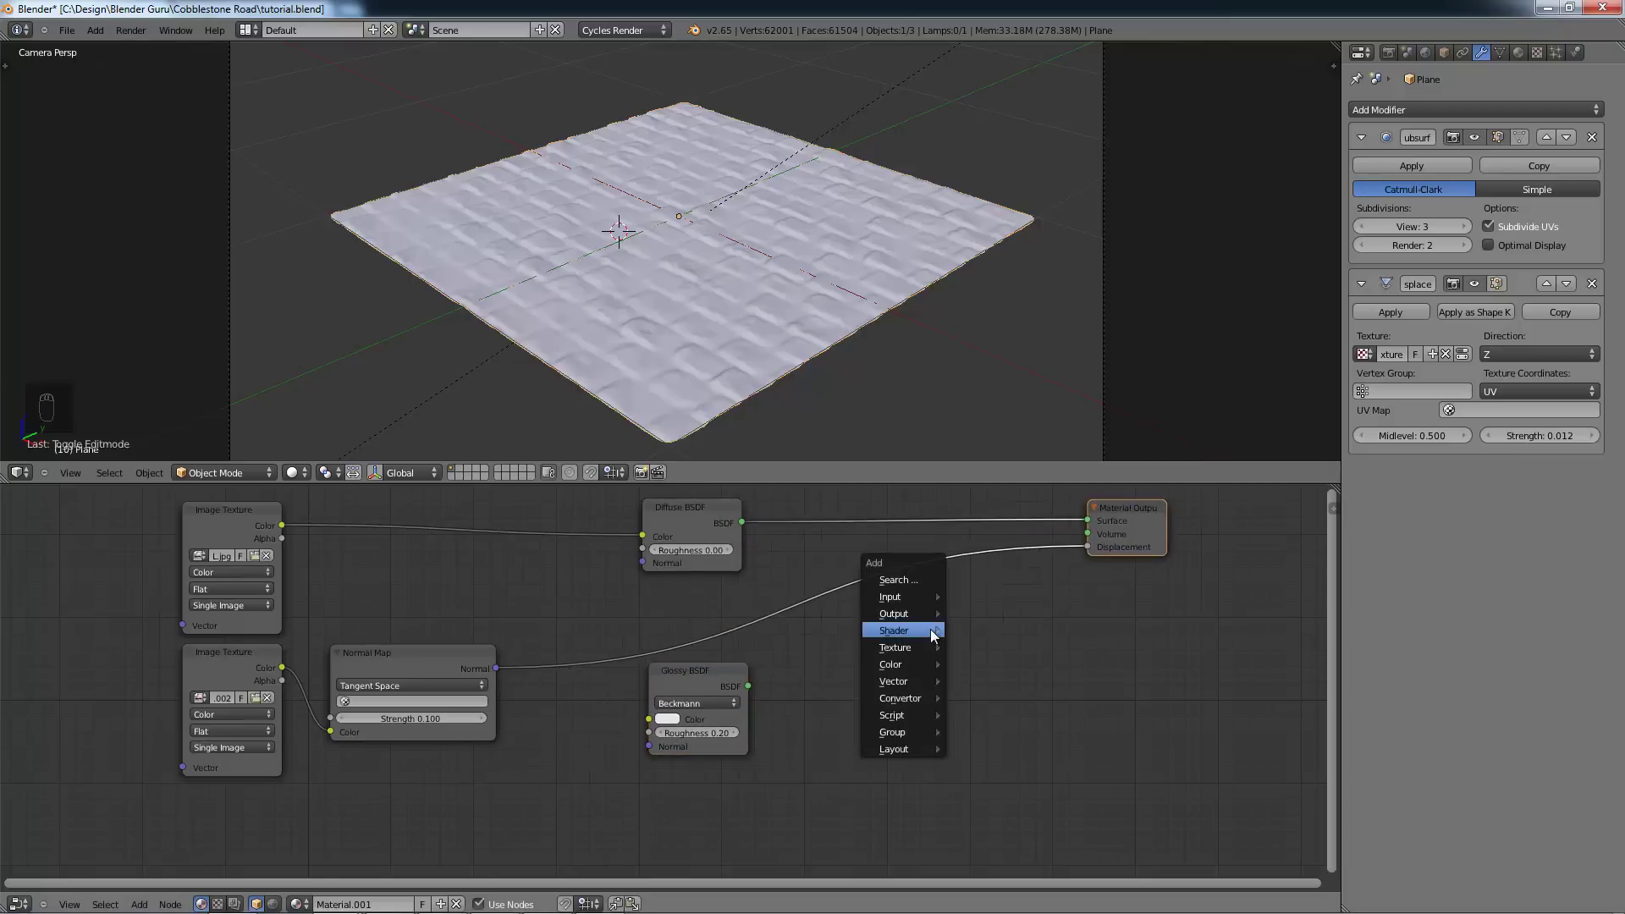
mouse_move(919, 630)
click(1007, 834)
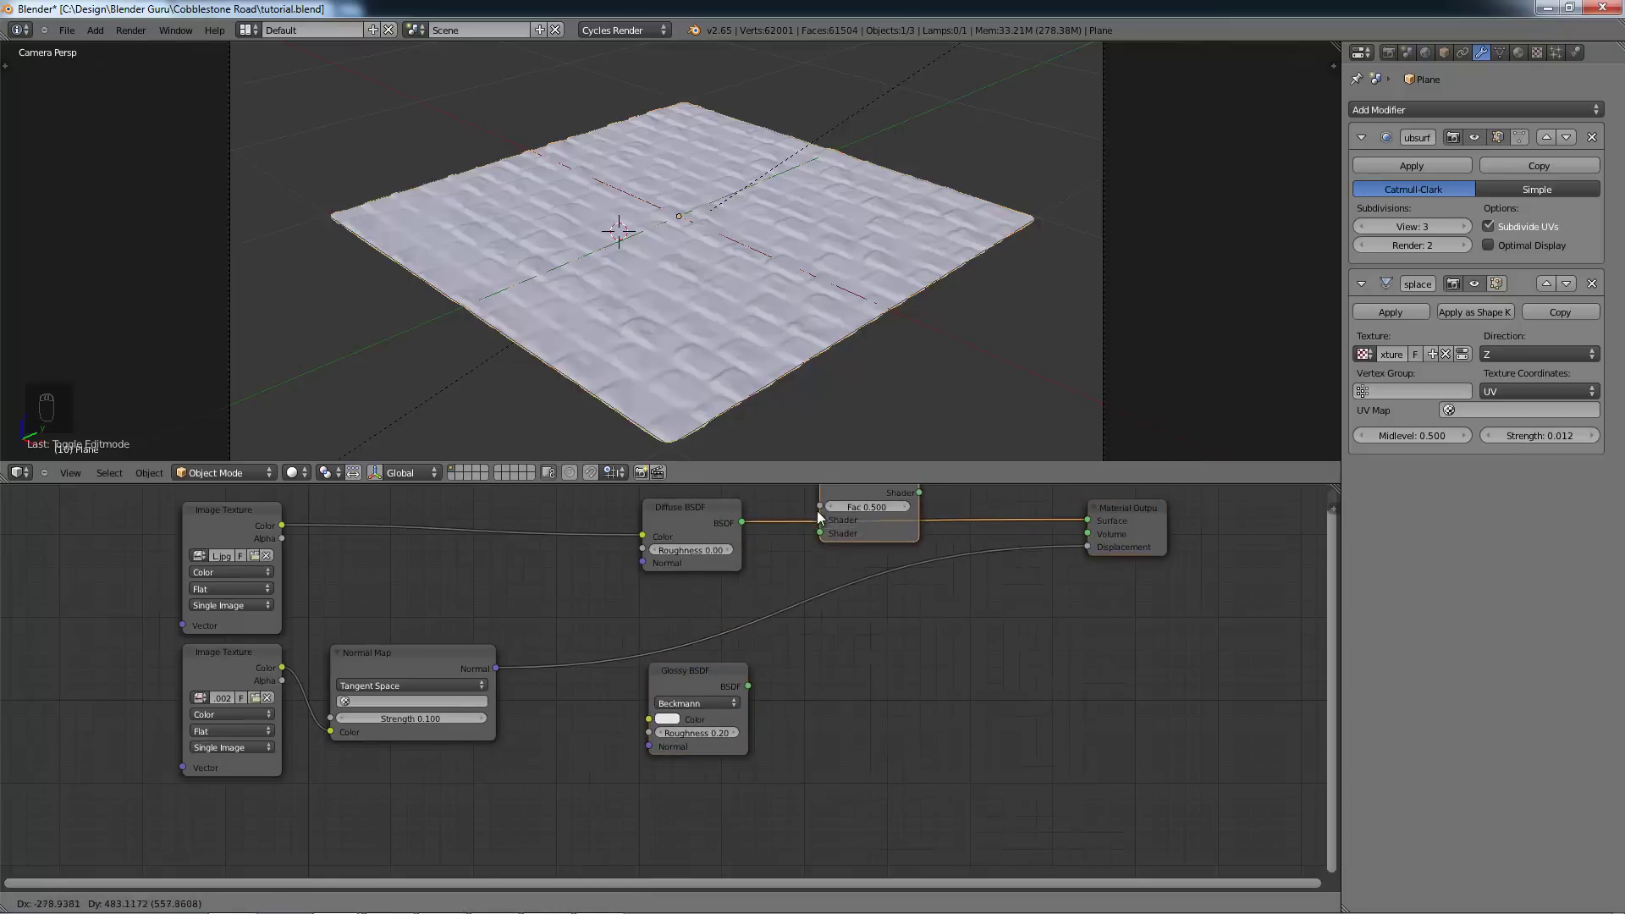
click(808, 563)
drag(748, 686, 816, 544)
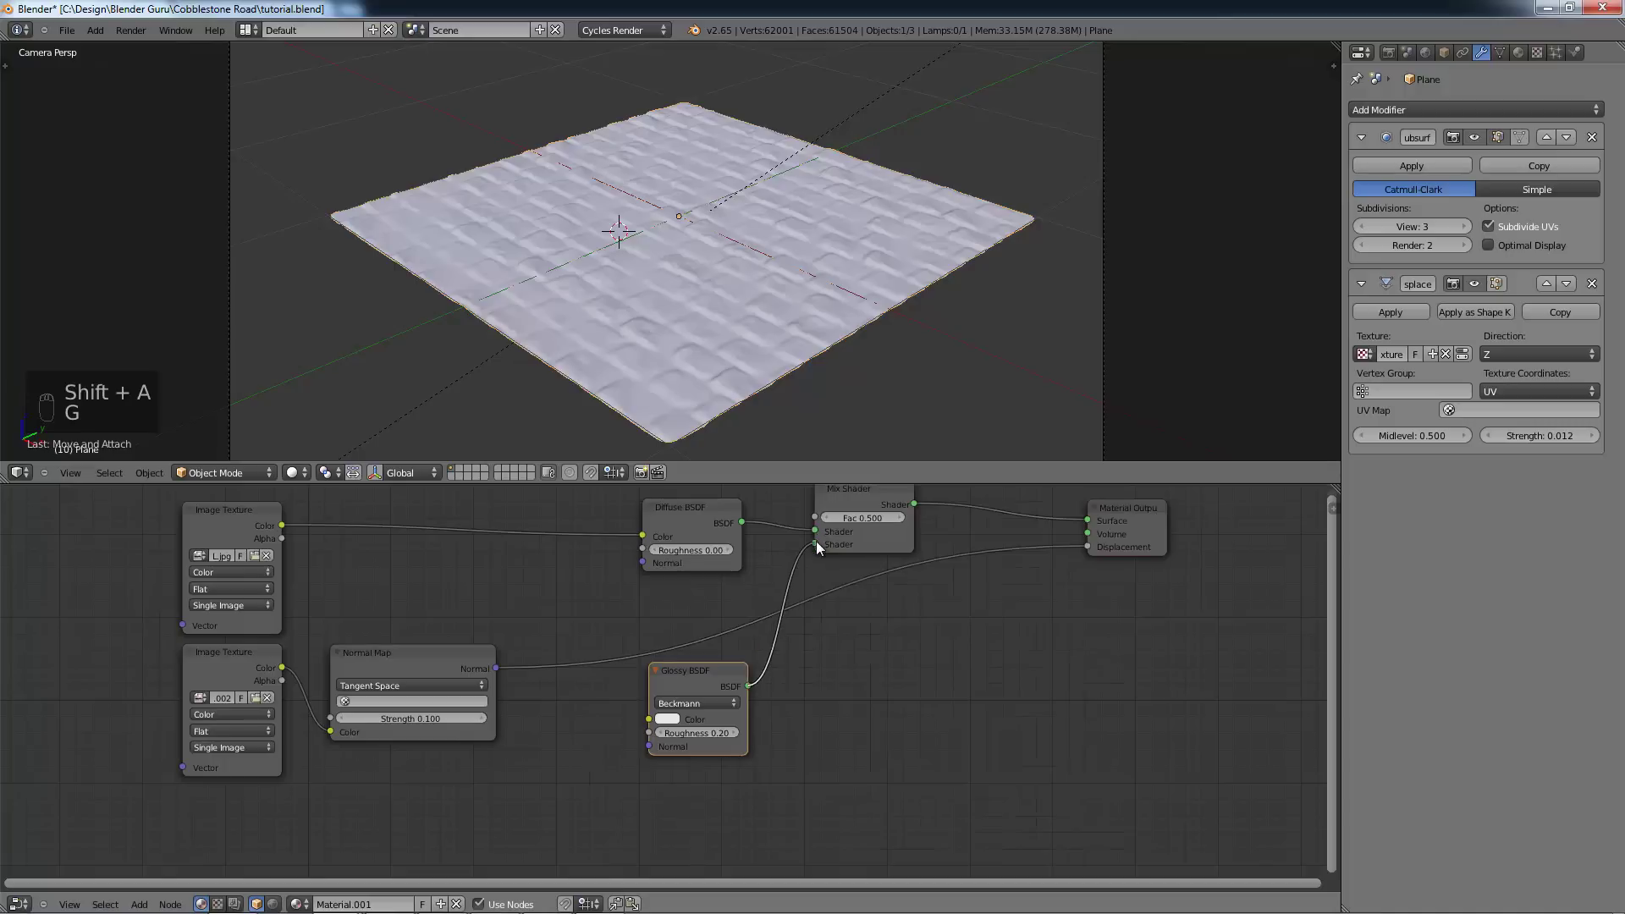
Step: Set the Glossy BSDF's roughness to 0.100 and compact the layout, with Glossy under Diffuse and the textures and Normal Map nearer the shaders
click(661, 733)
drag(687, 666, 682, 576)
drag(1117, 510, 1098, 660)
drag(452, 670, 696, 713)
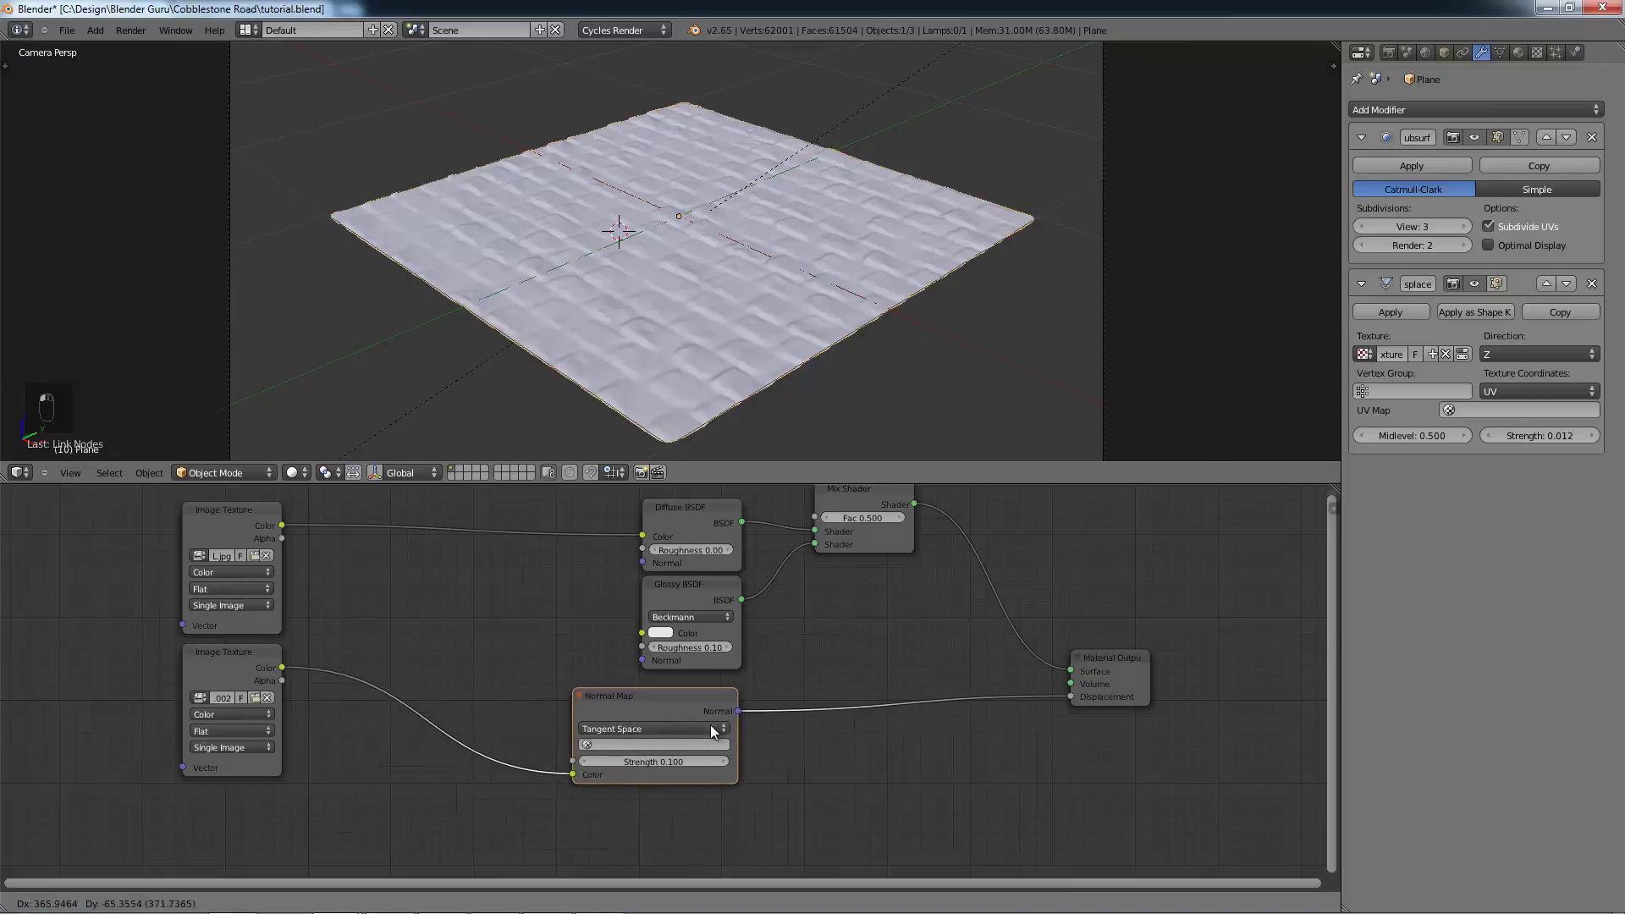
drag(210, 651, 492, 688)
middle_drag(276, 569, 251, 620)
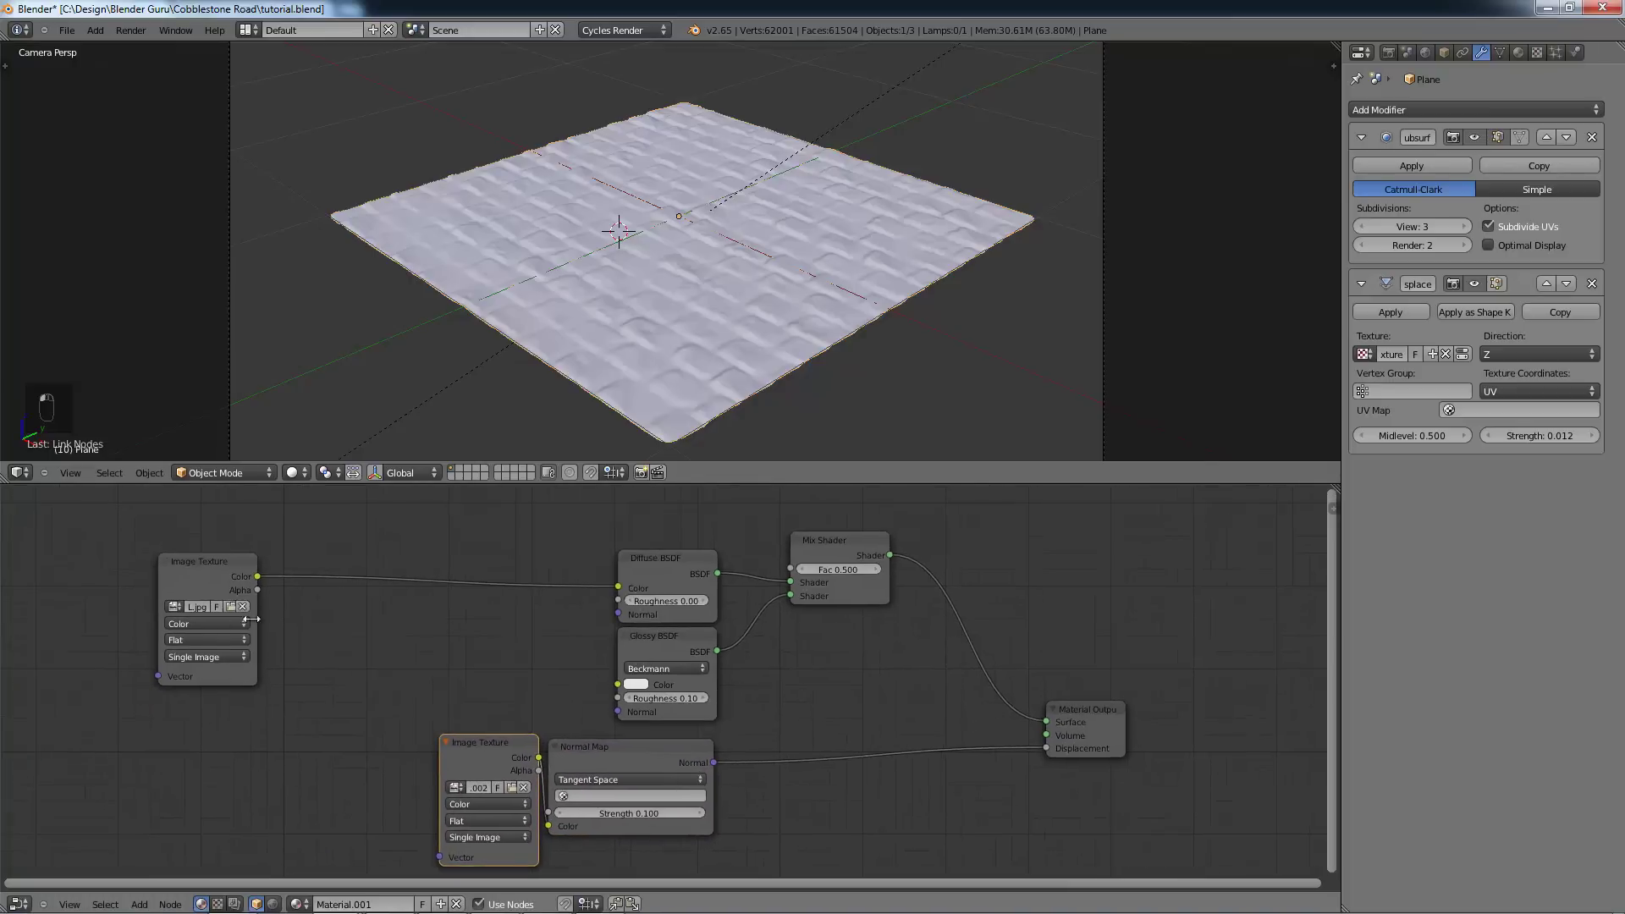
drag(244, 572, 491, 566)
Step: Set the Mix Shader's Fac to 0.100 and save the file
scroll(683, 618, up, 1)
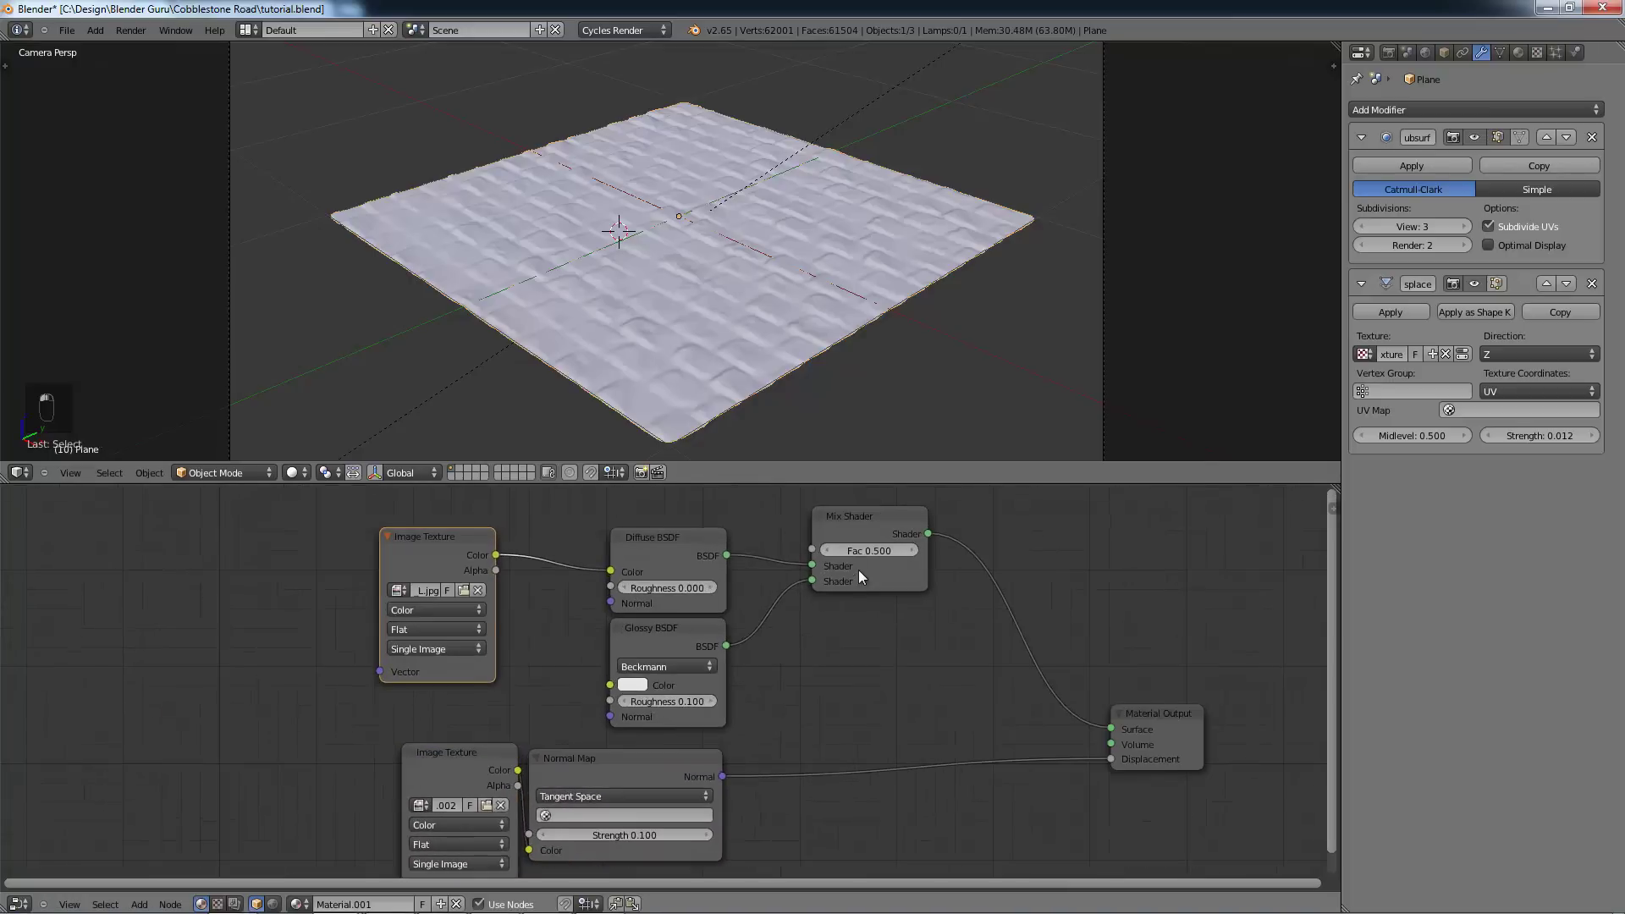
scroll(858, 570, up, 1)
middle_drag(776, 643, 701, 703)
click(771, 602)
click(770, 603)
click(770, 603)
click(770, 603)
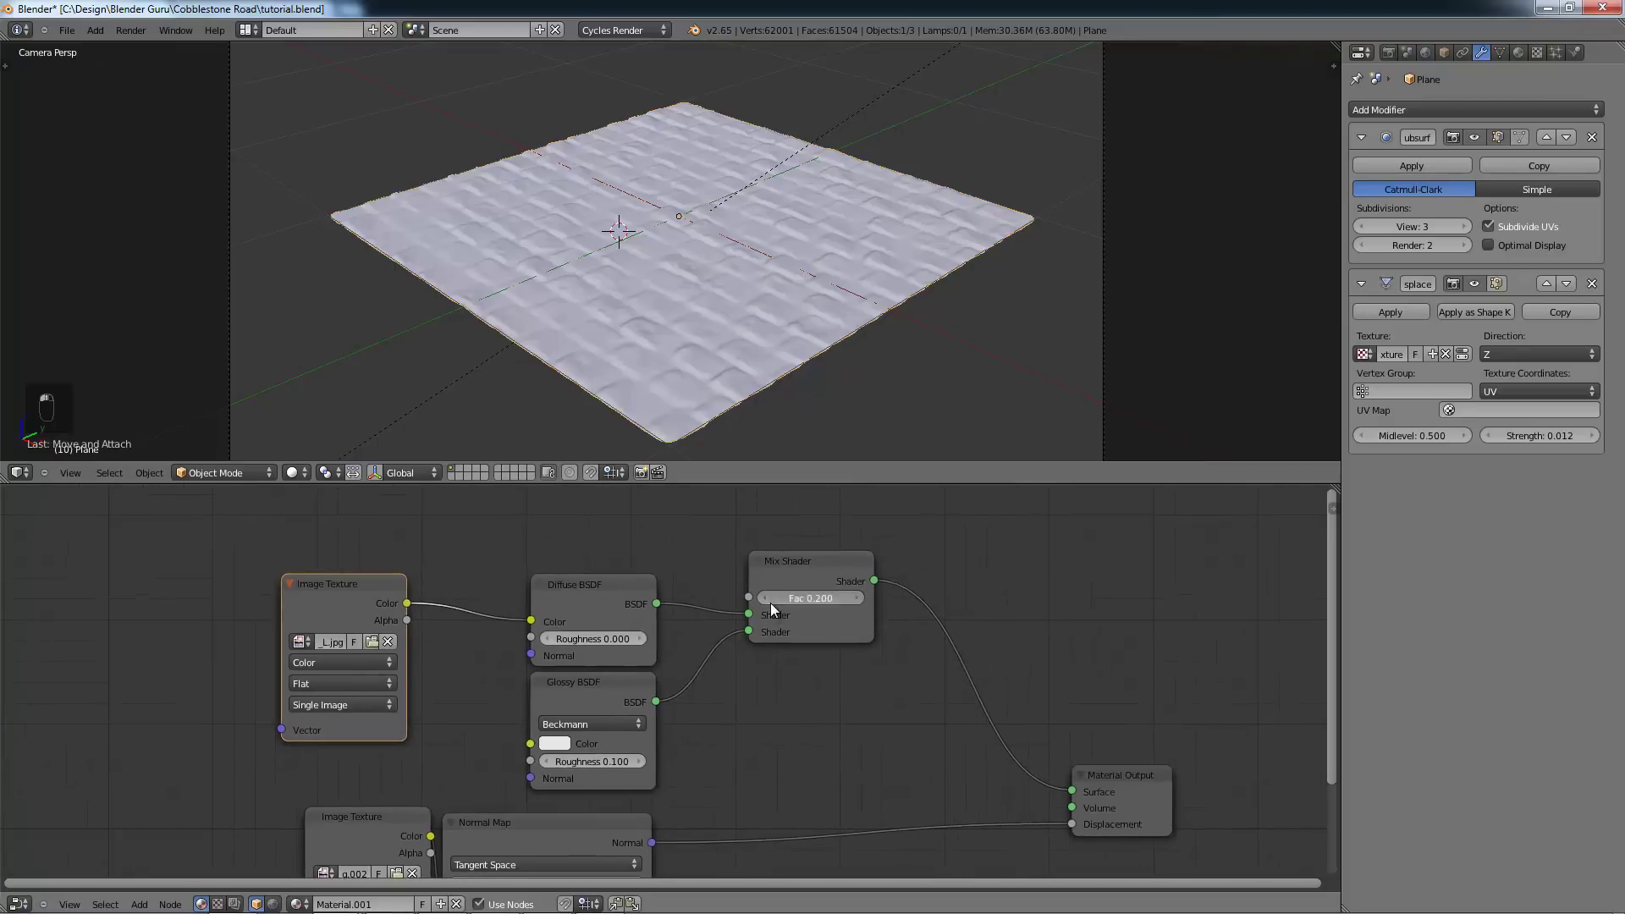
key(ctrl+s)
Step: Align the camera to the front view, raise it to about Z 0.51 and tilt it down to about 79.7° on X
click(808, 357)
key(KP_7)
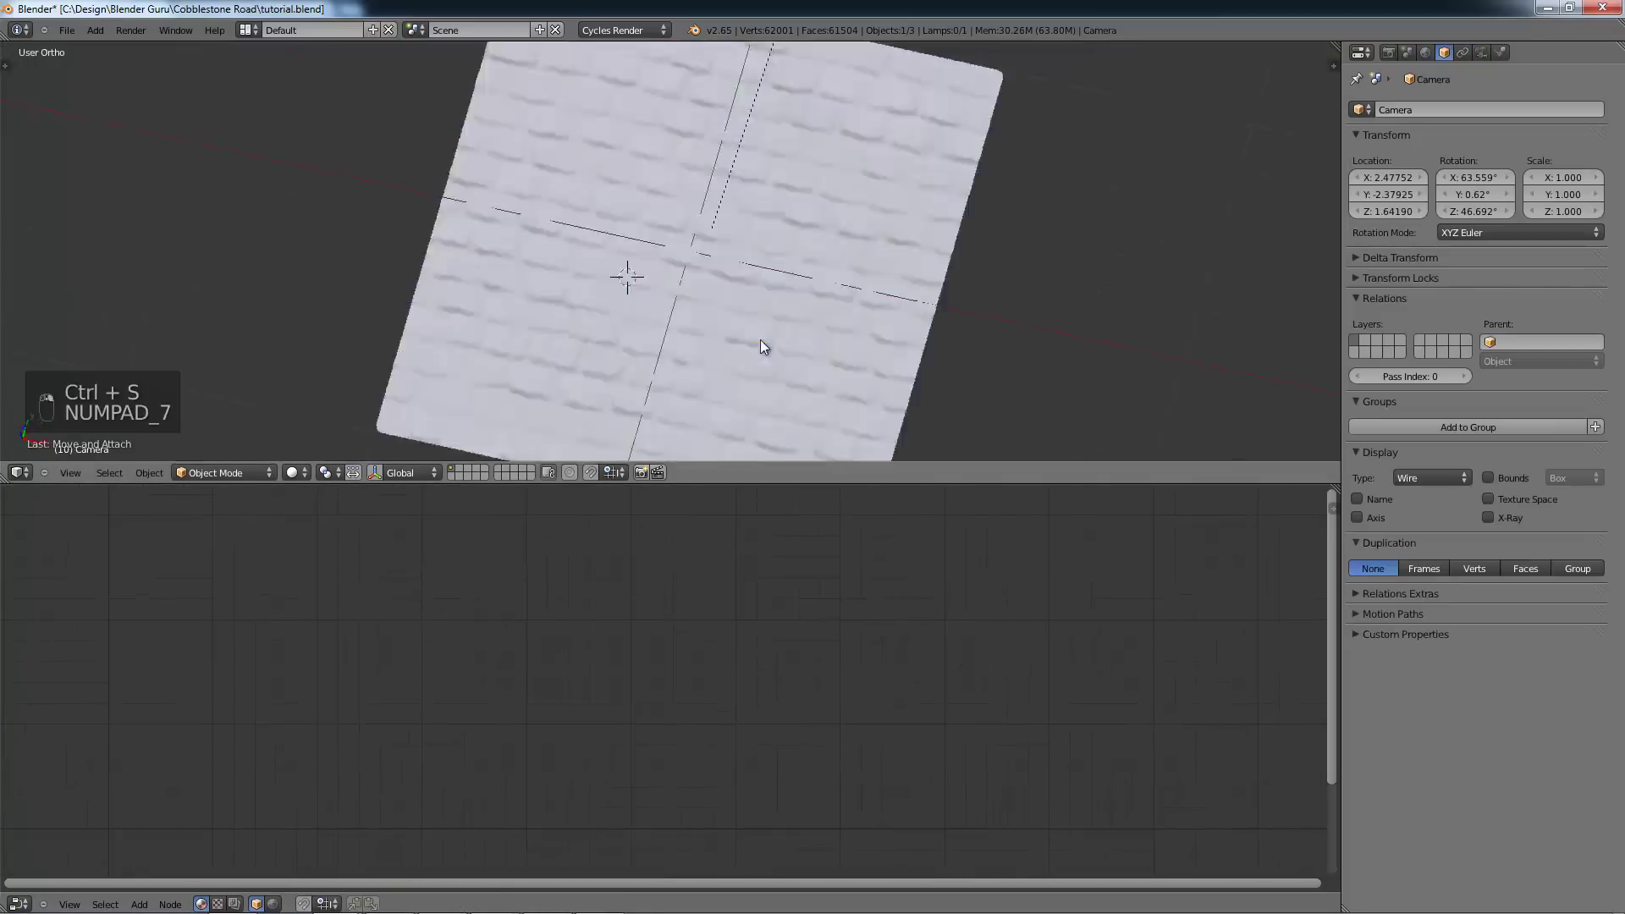
key(KP_1)
key(ctrl+alt+KP_0)
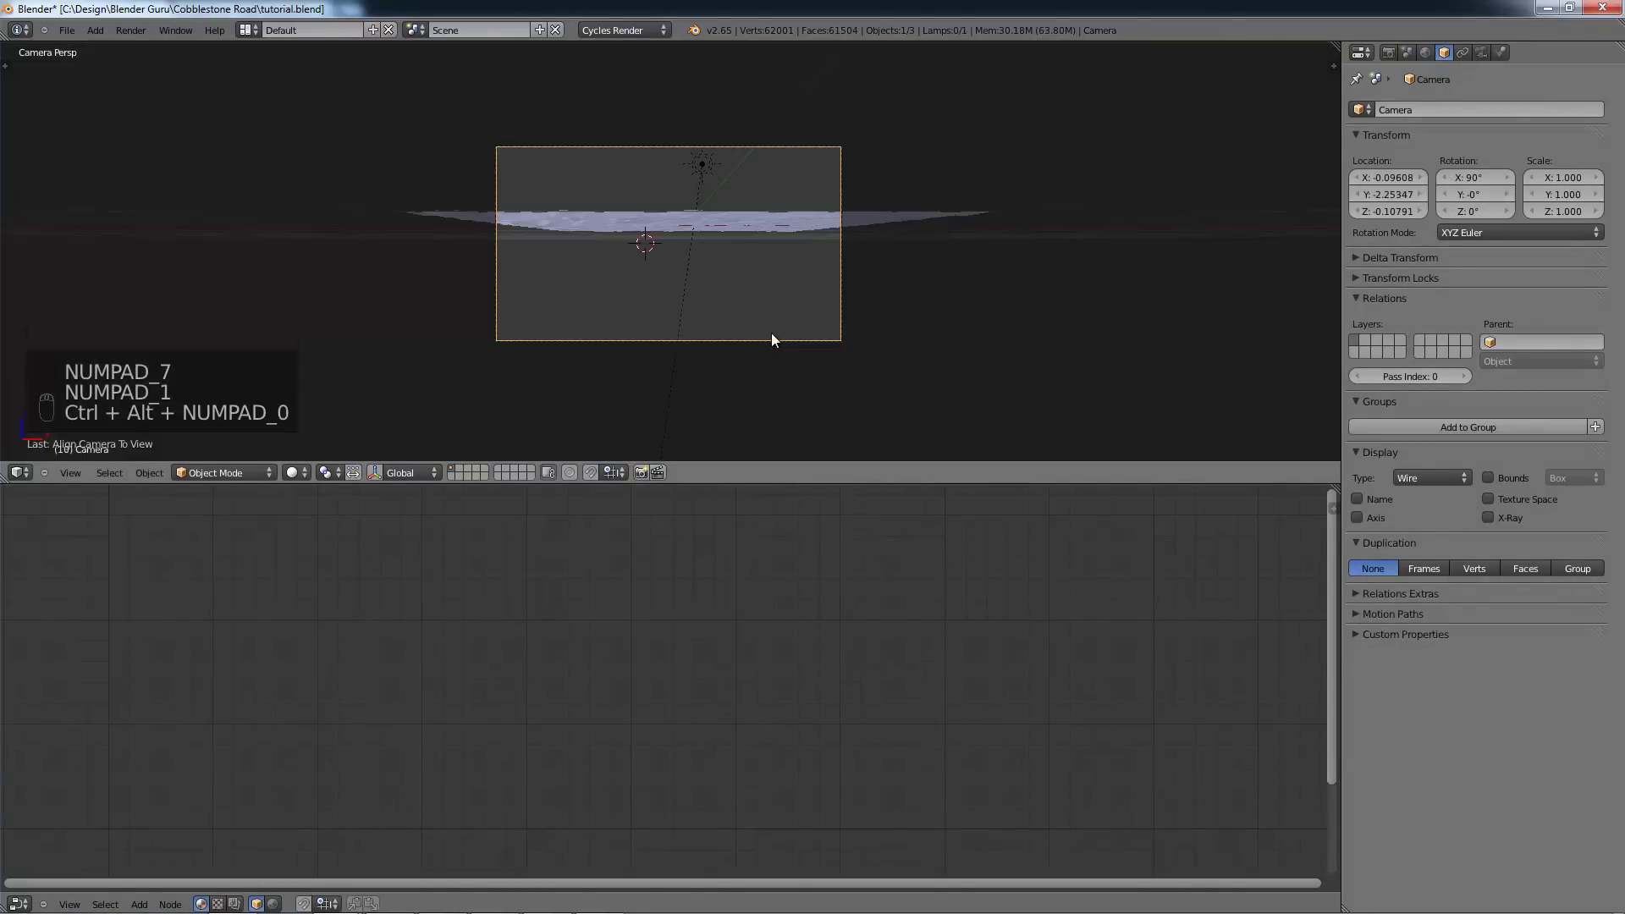
key(g)
click(767, 296)
key(r)
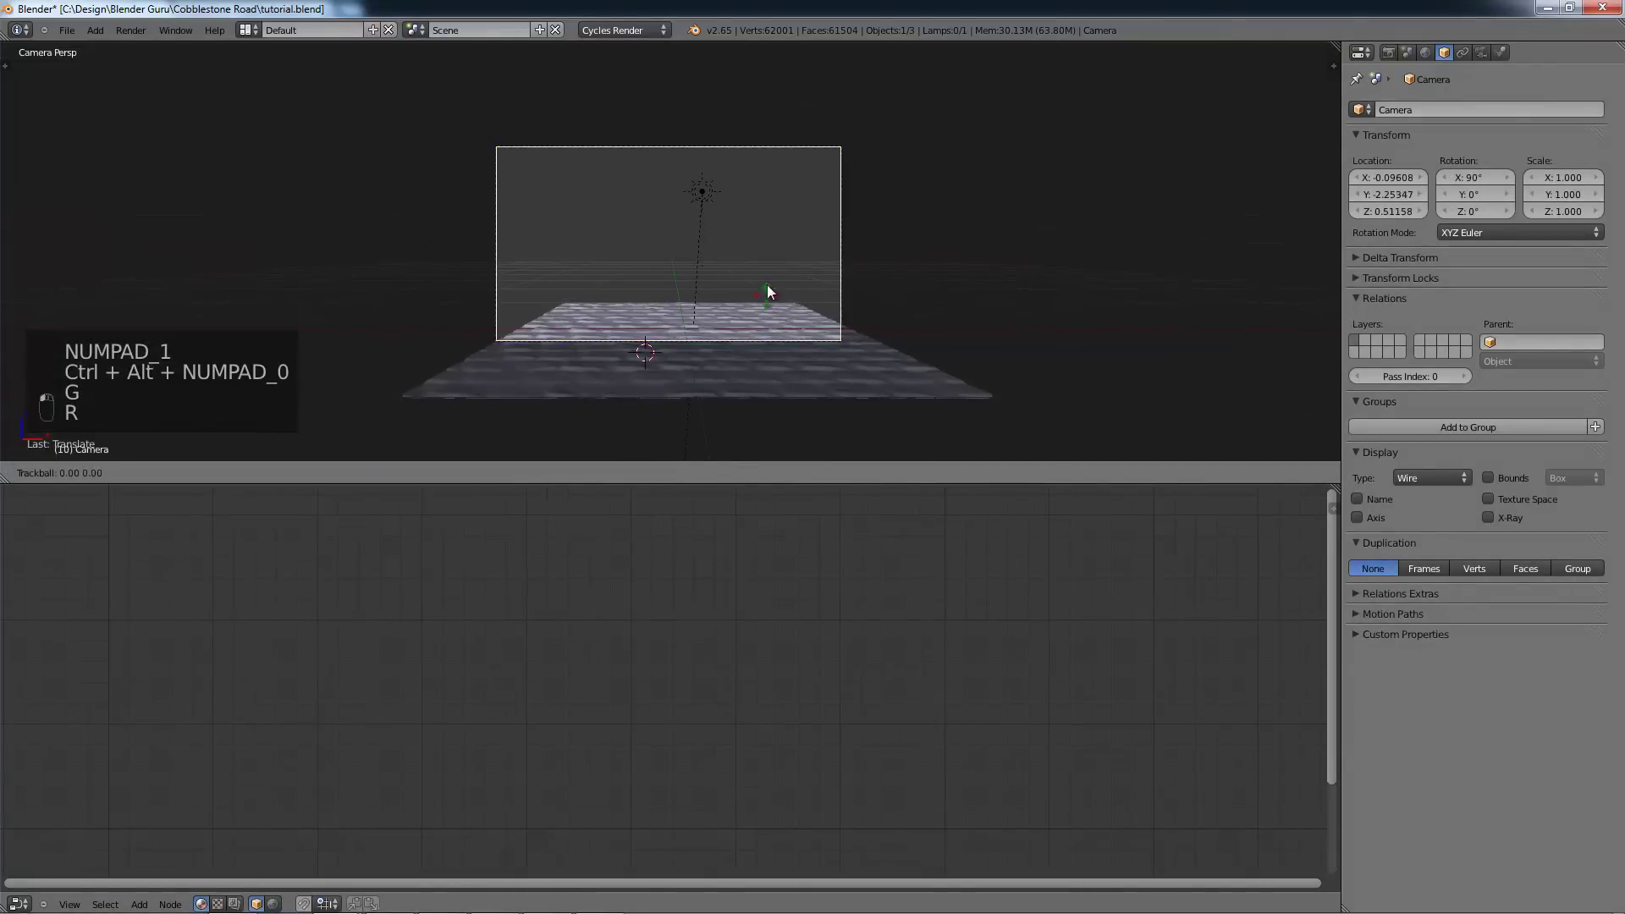
click(758, 294)
Step: Save over tutorial.blend and switch the viewport to Rendered shading
key(ctrl+s)
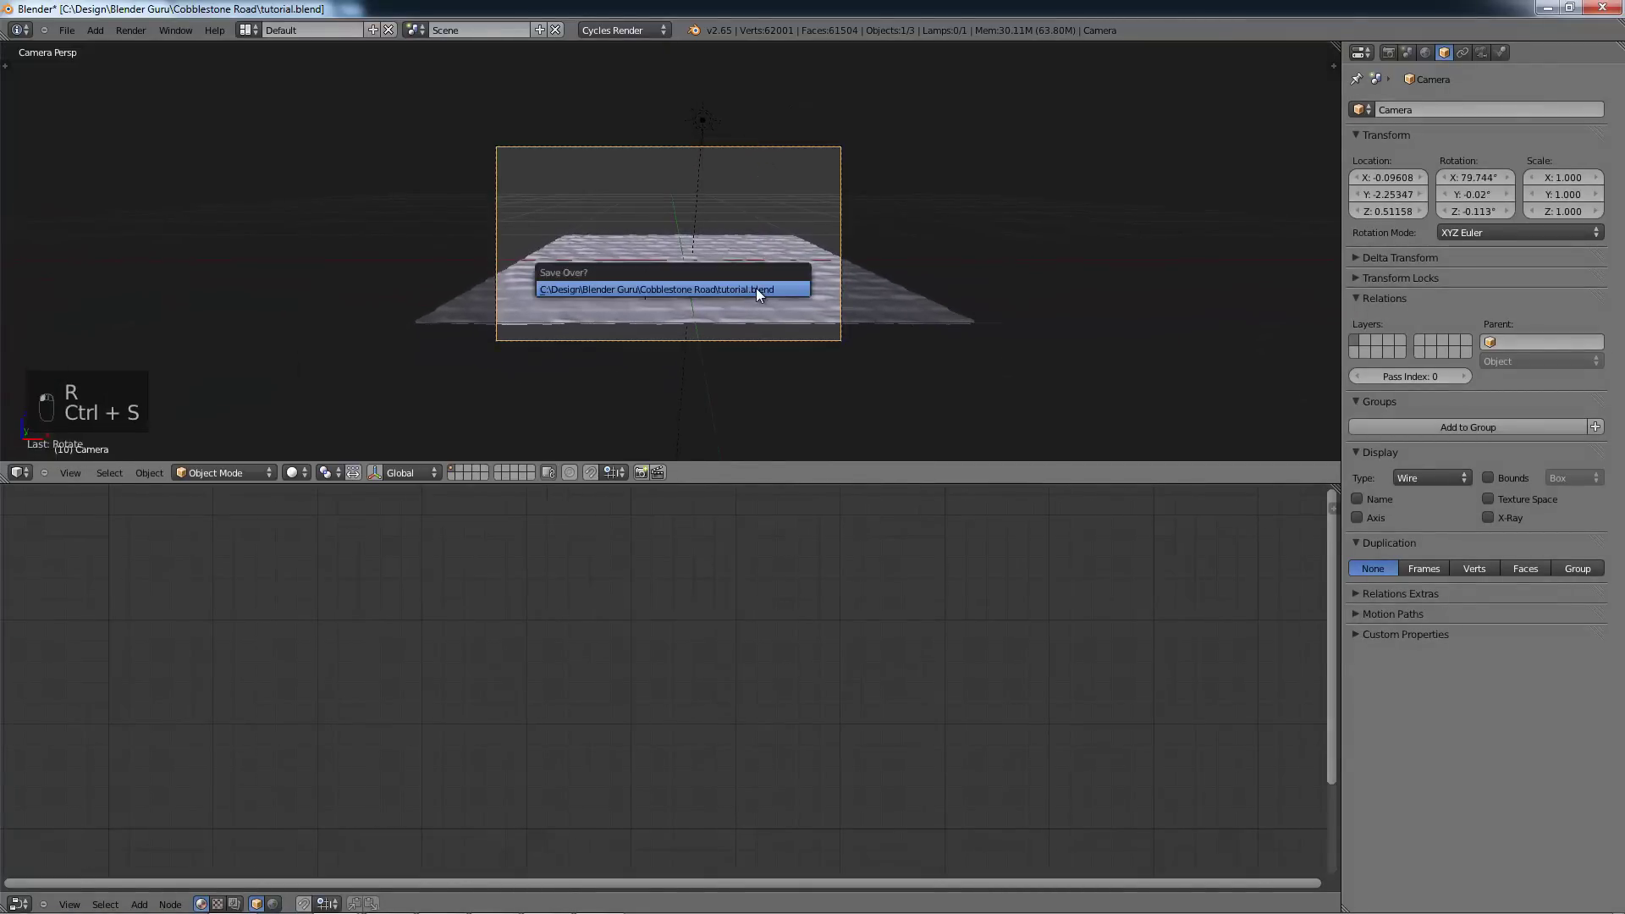
click(748, 292)
click(302, 473)
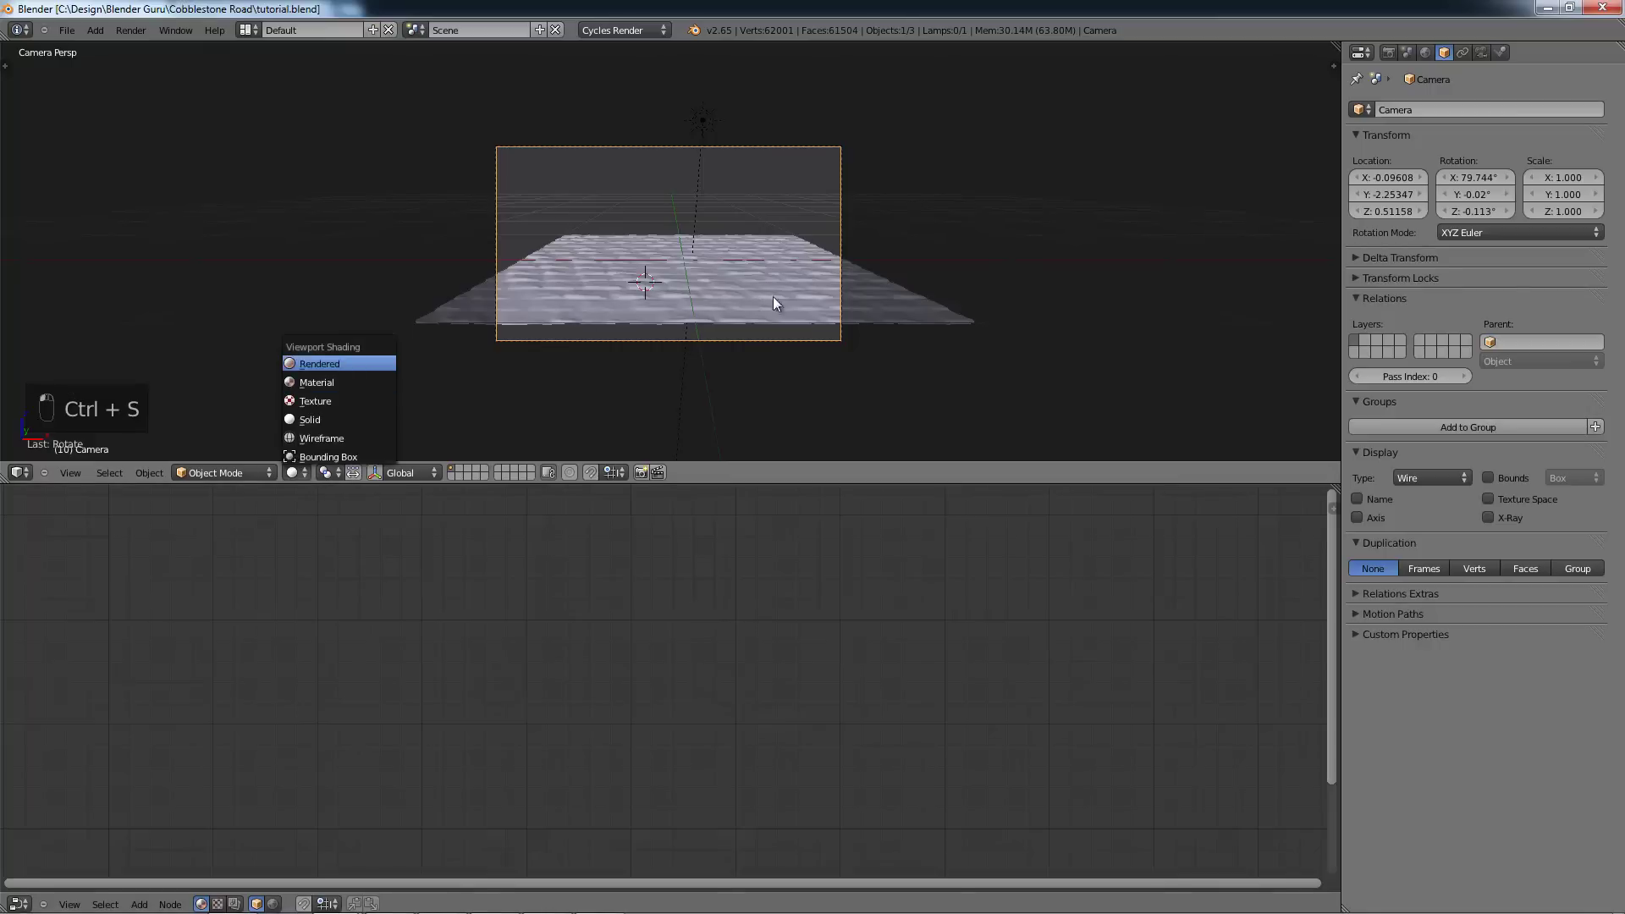
click(320, 364)
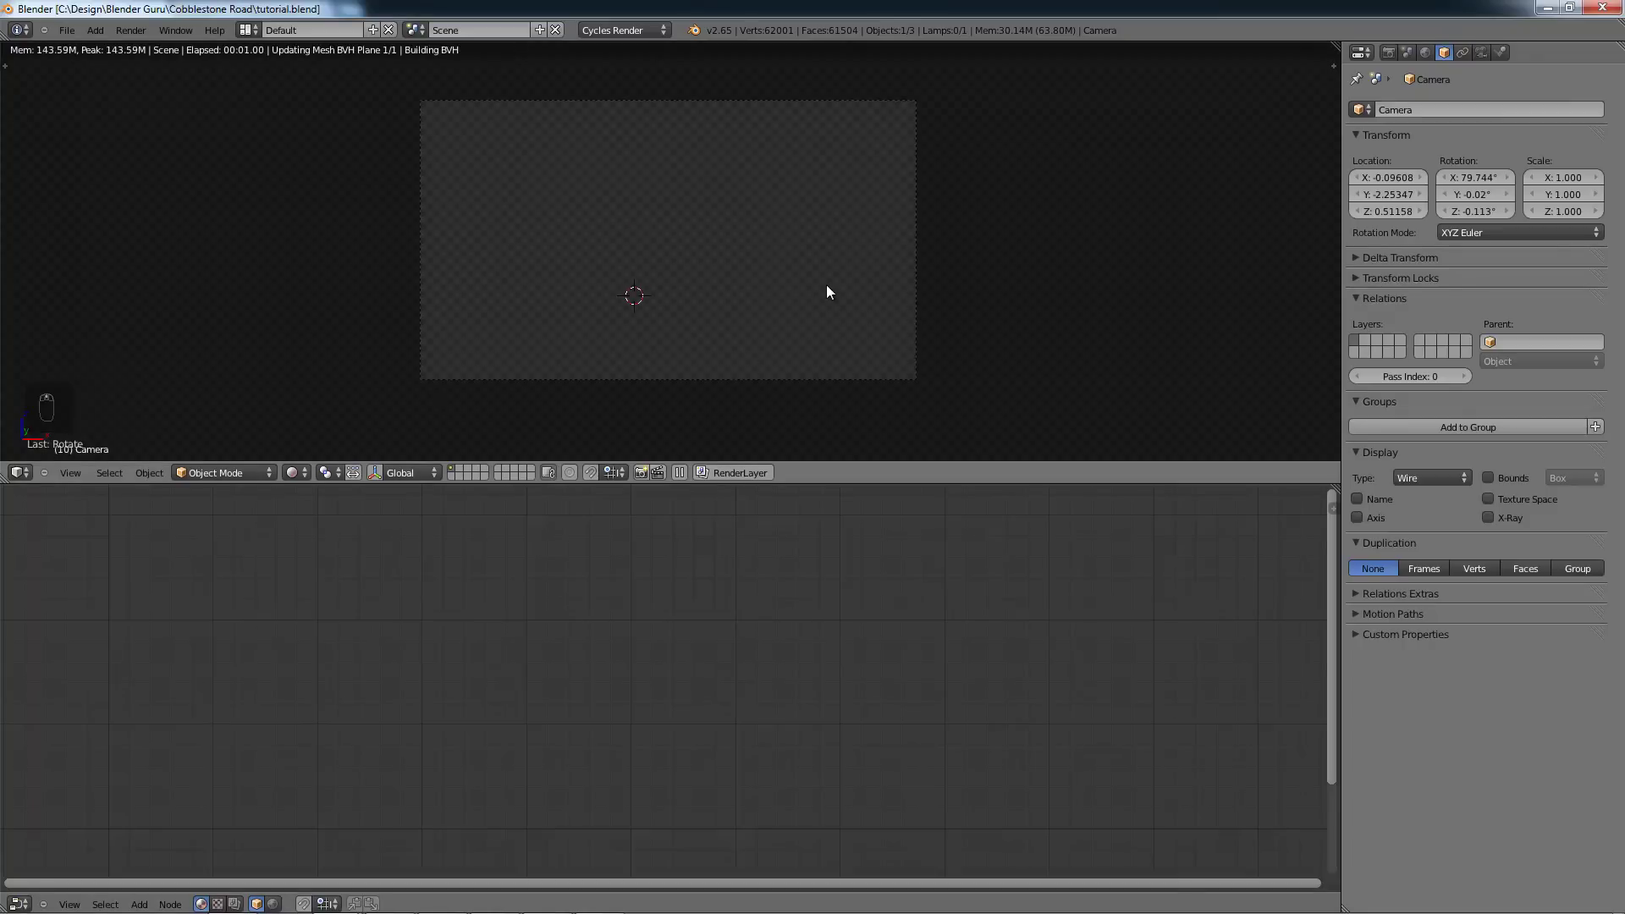
Step: Select the cobblestone plane to bring up its material nodes, and inspect the rendered glossy reflections up close
right_click(779, 300)
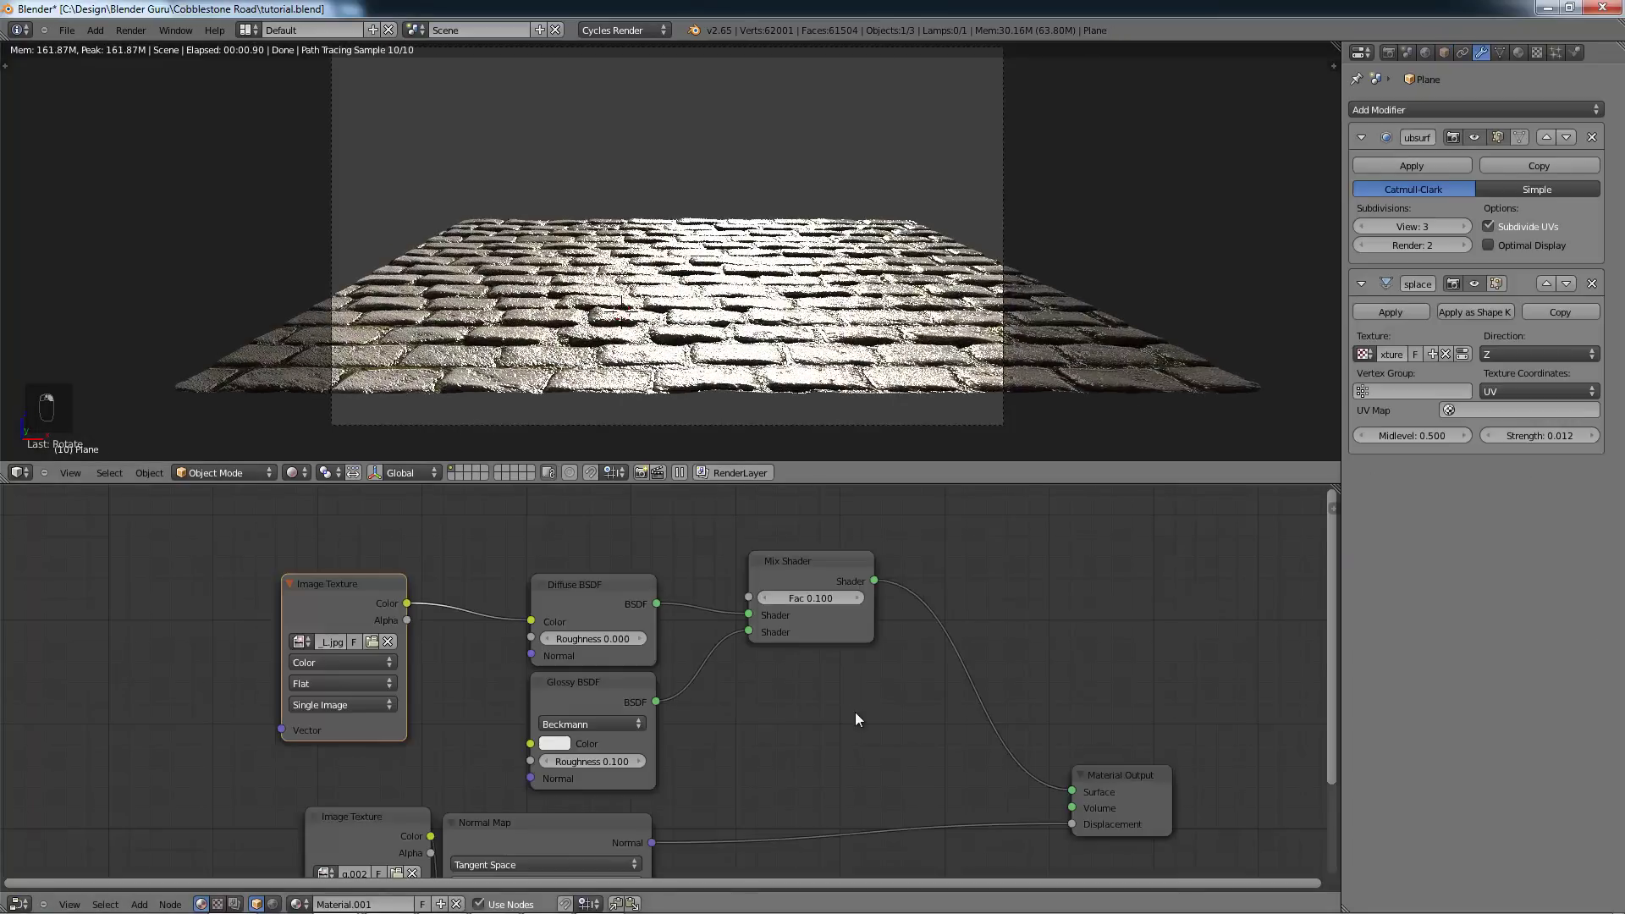
middle_drag(842, 709, 771, 689)
scroll(889, 391, up, 2)
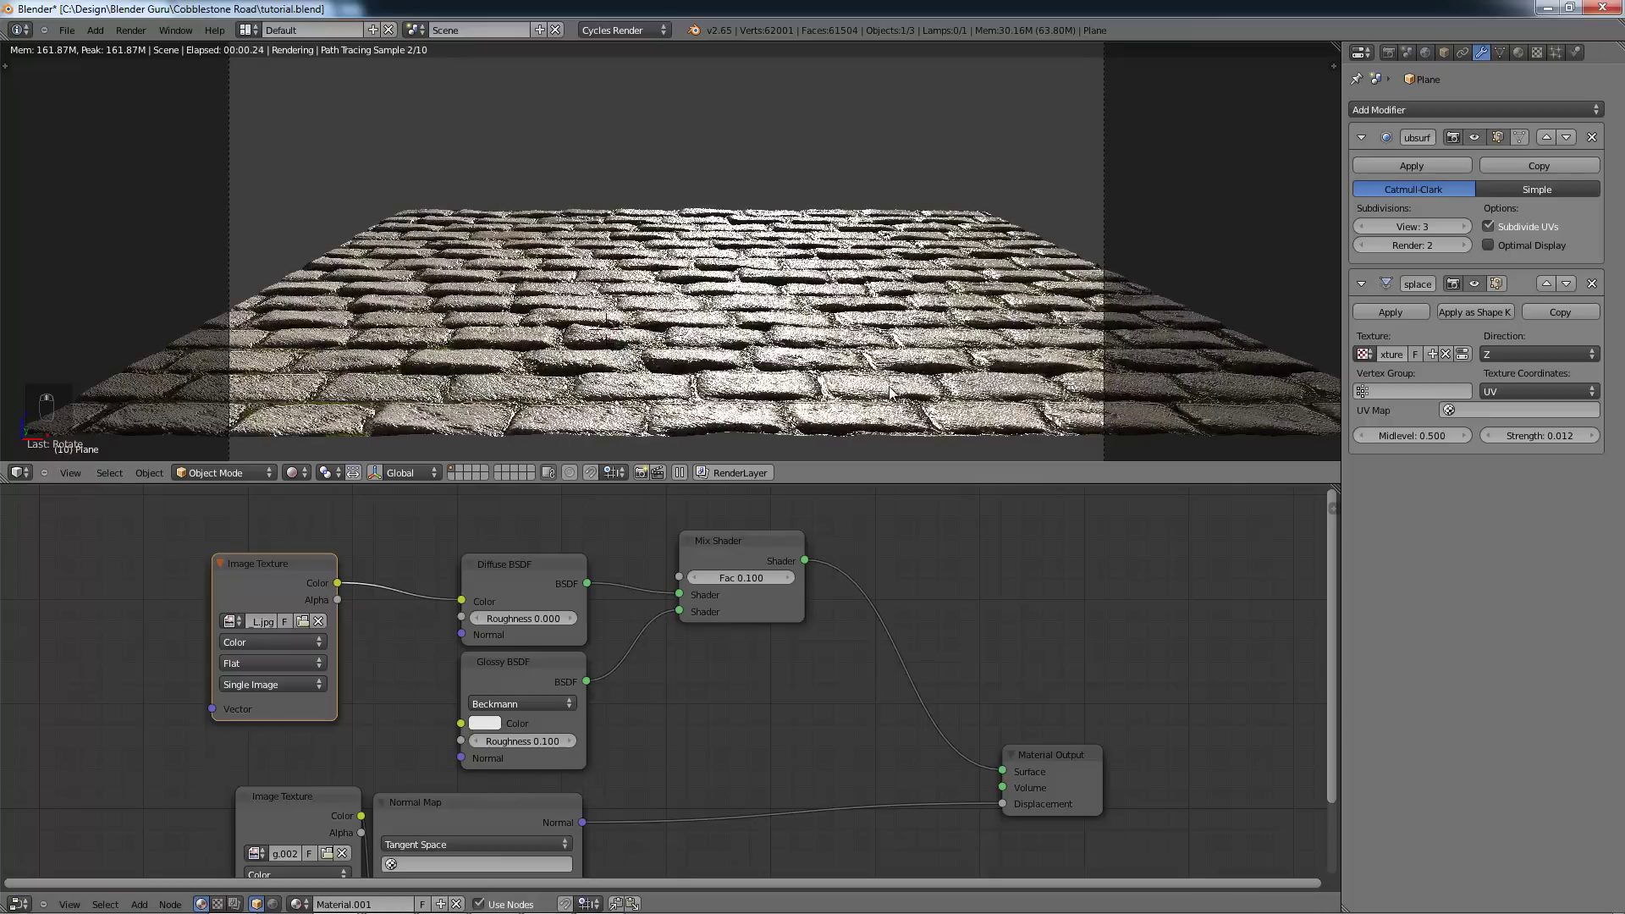
scroll(753, 635, down, 1)
middle_drag(669, 657, 720, 731)
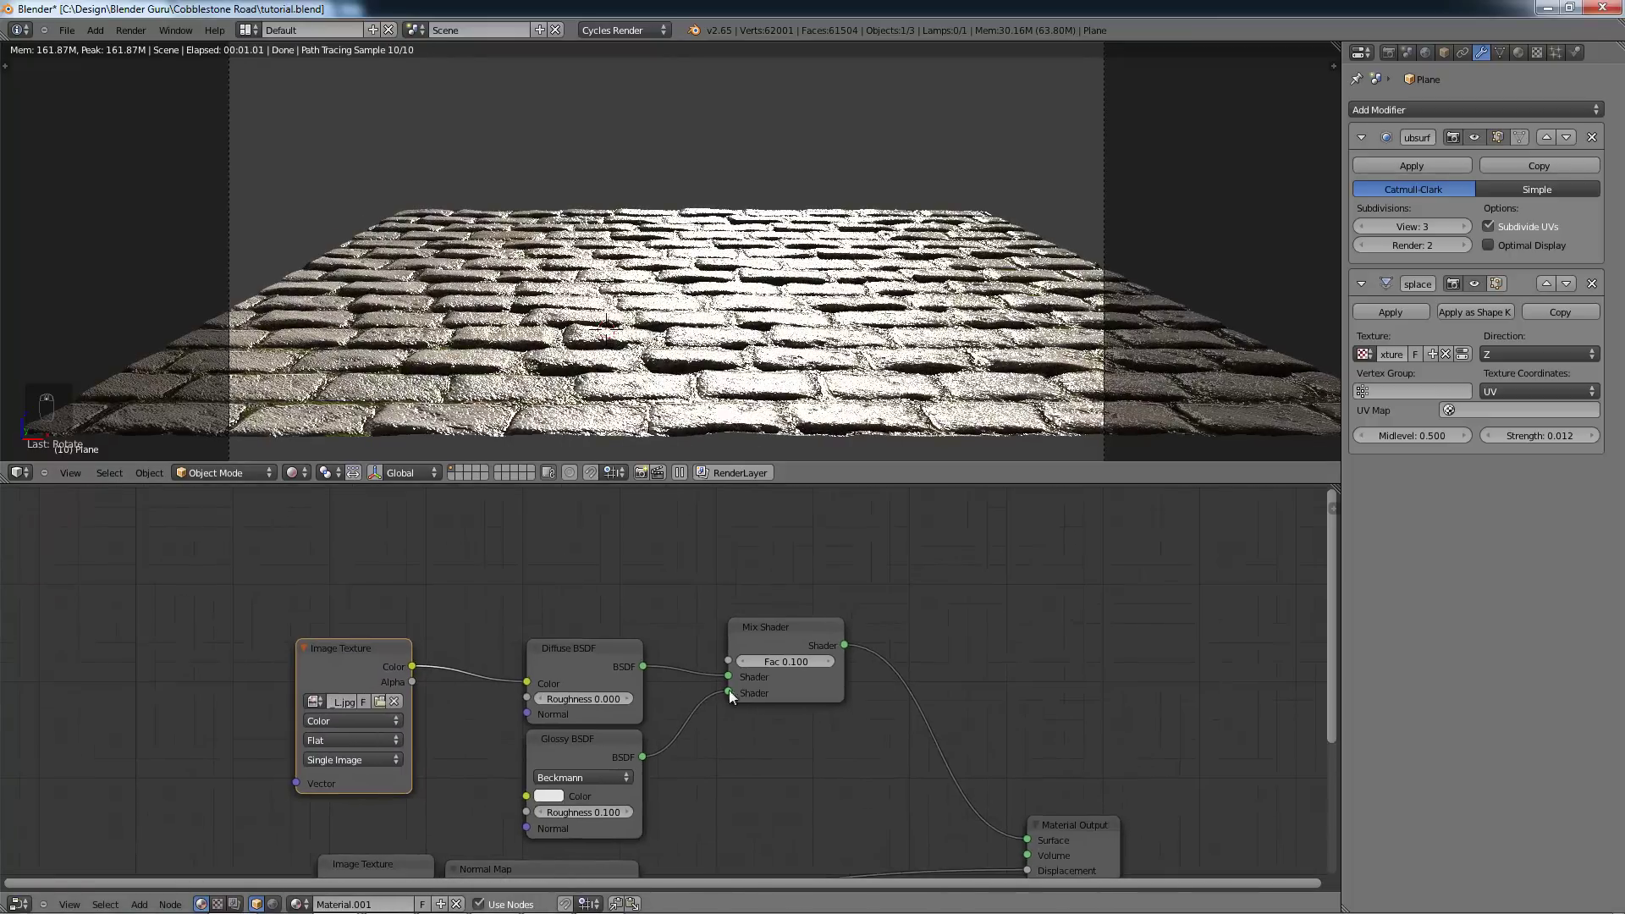
middle_drag(787, 573, 776, 497)
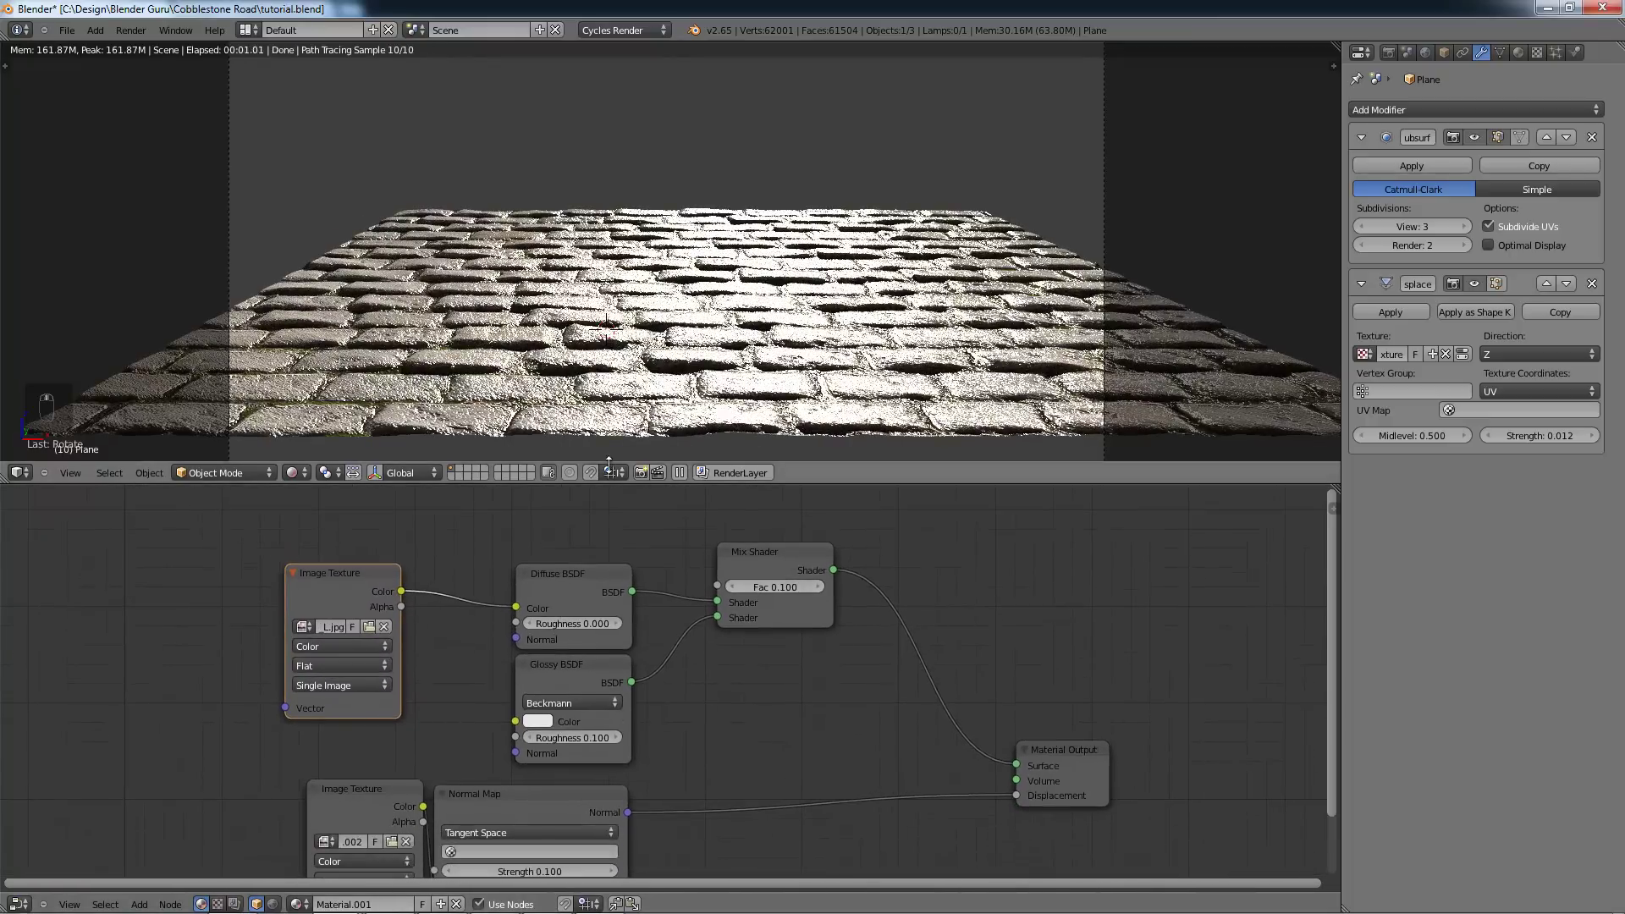
middle_drag(639, 567, 643, 624)
Step: Examine FloorsRegular0105_5_L_SPEC.jpg in Picasa Photo Viewer, comparing its dark and bright areas with the Diffuse and Glossy nodes in Blender
key(alt+Tab)
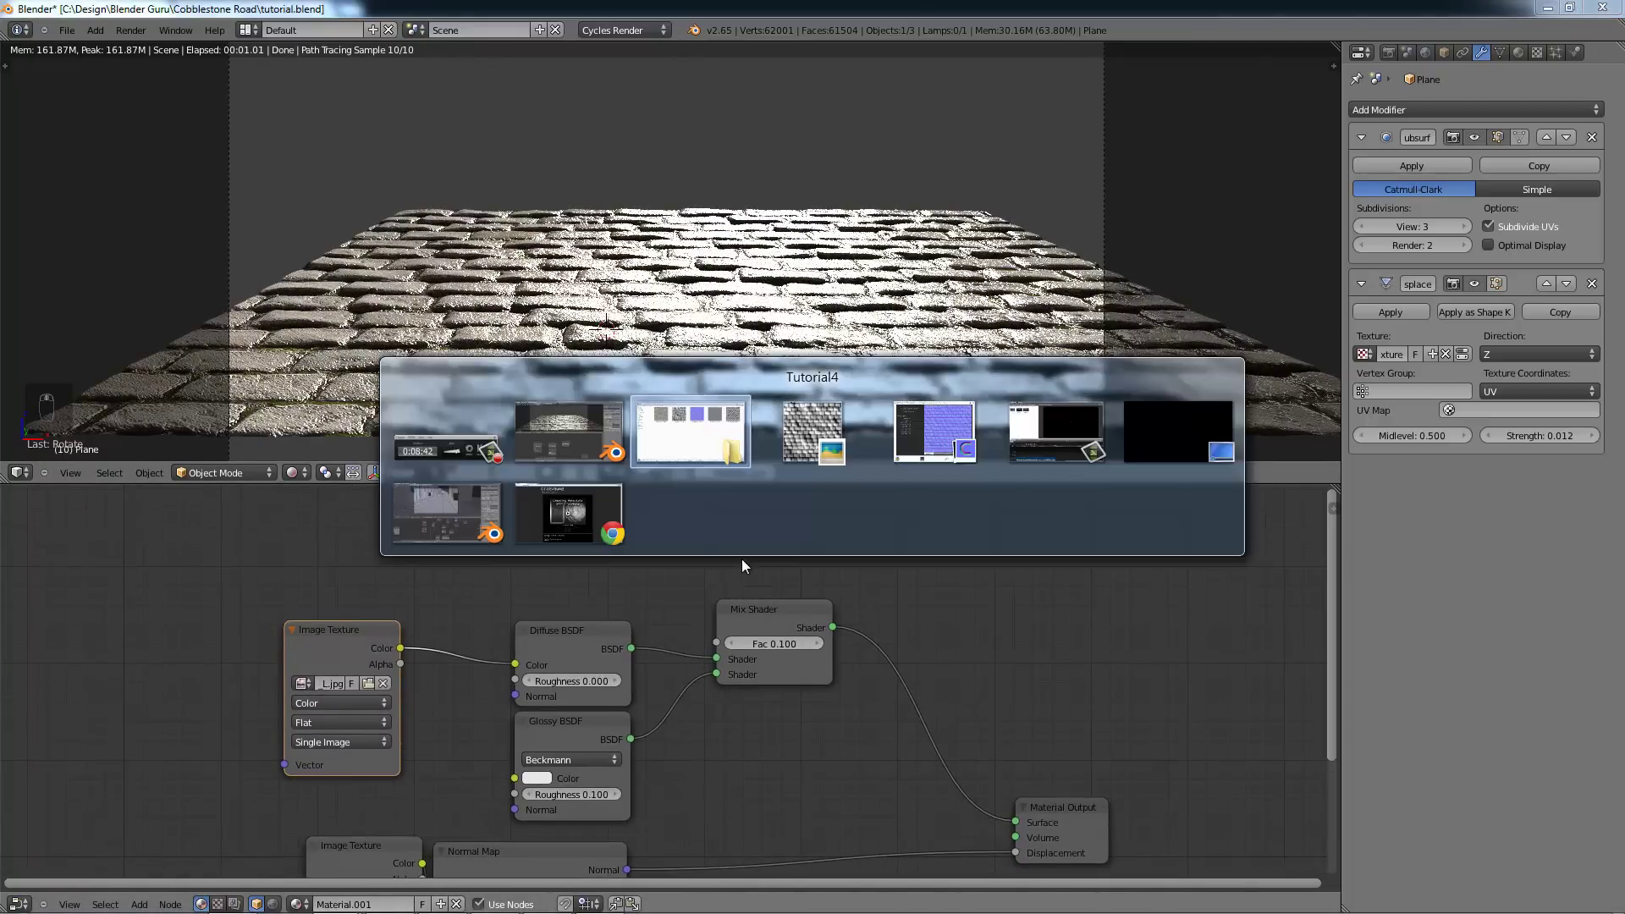
click(839, 828)
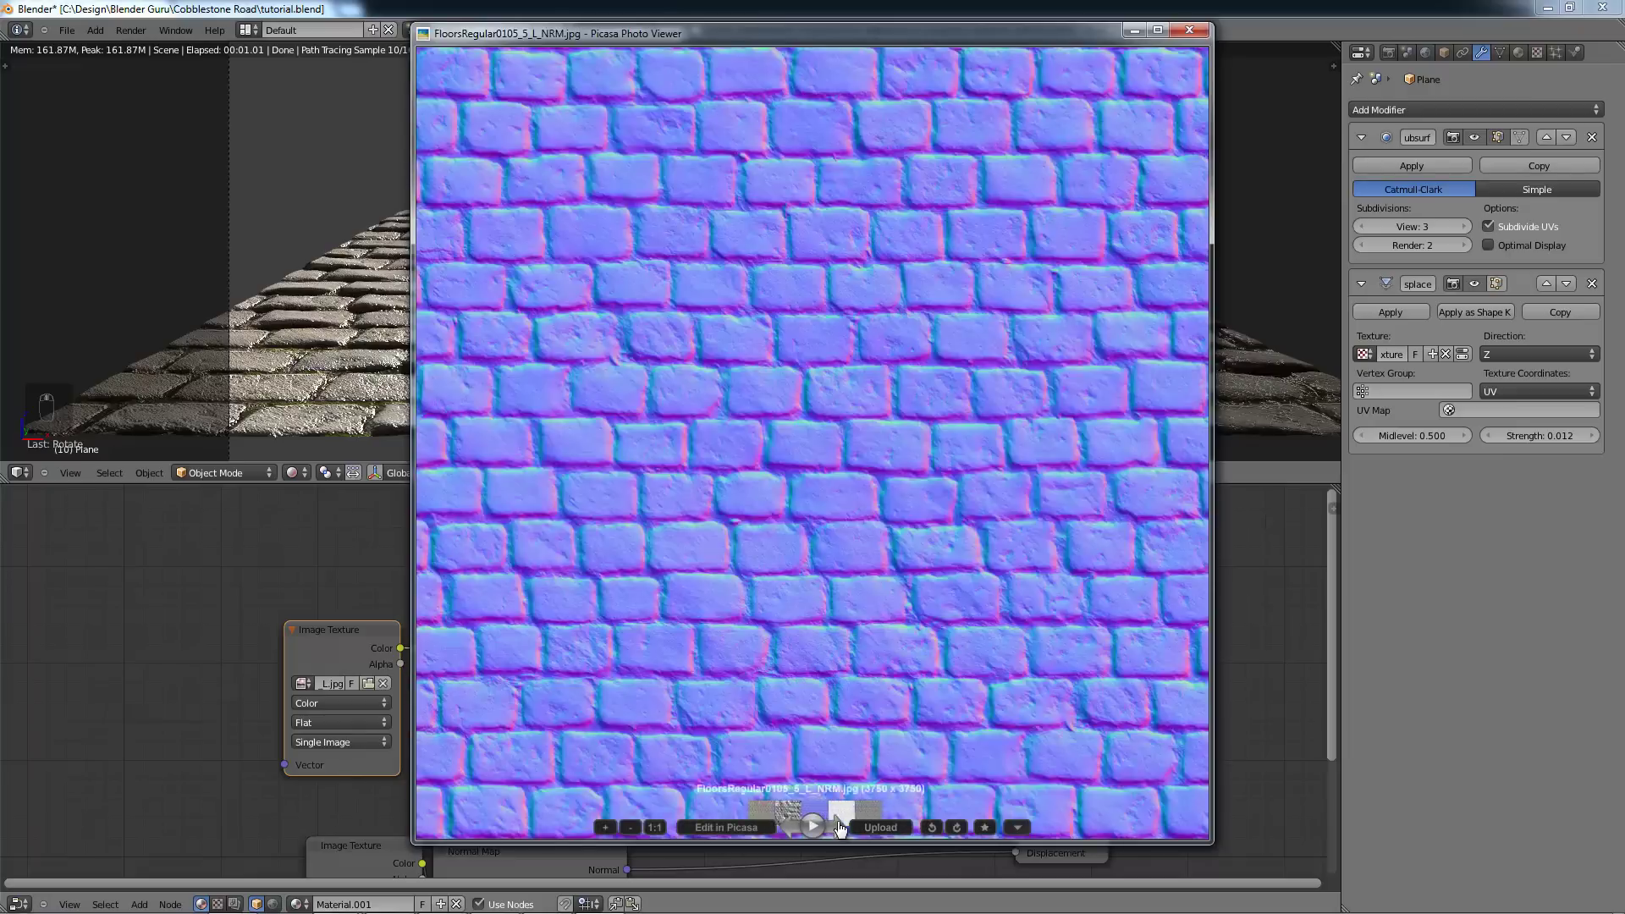
click(839, 828)
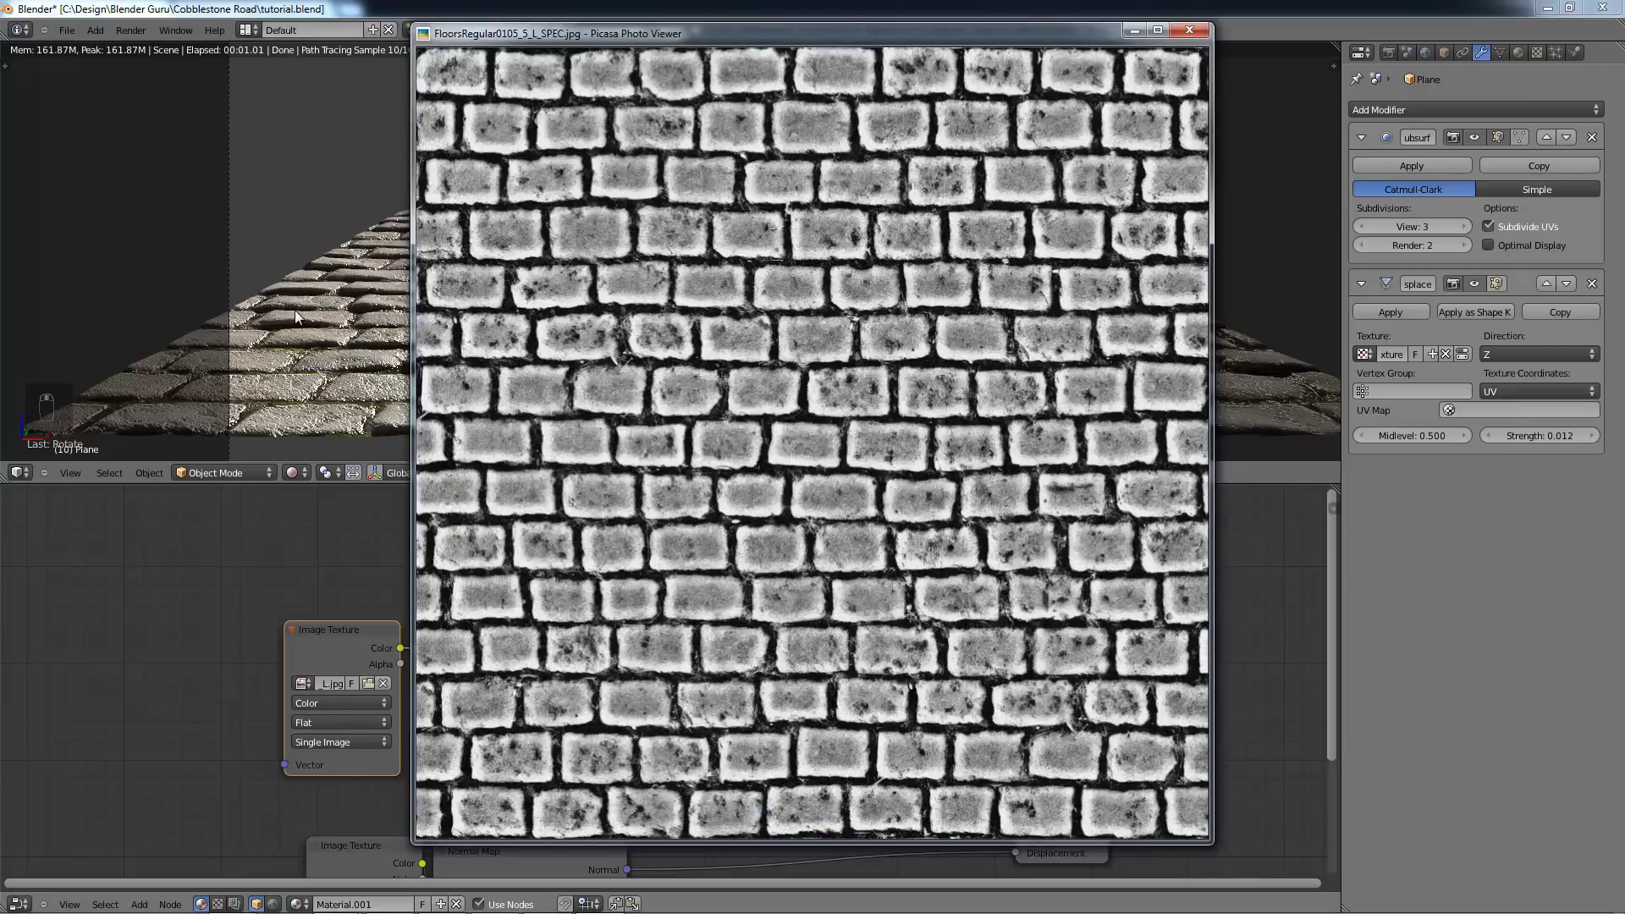
click(319, 11)
click(572, 635)
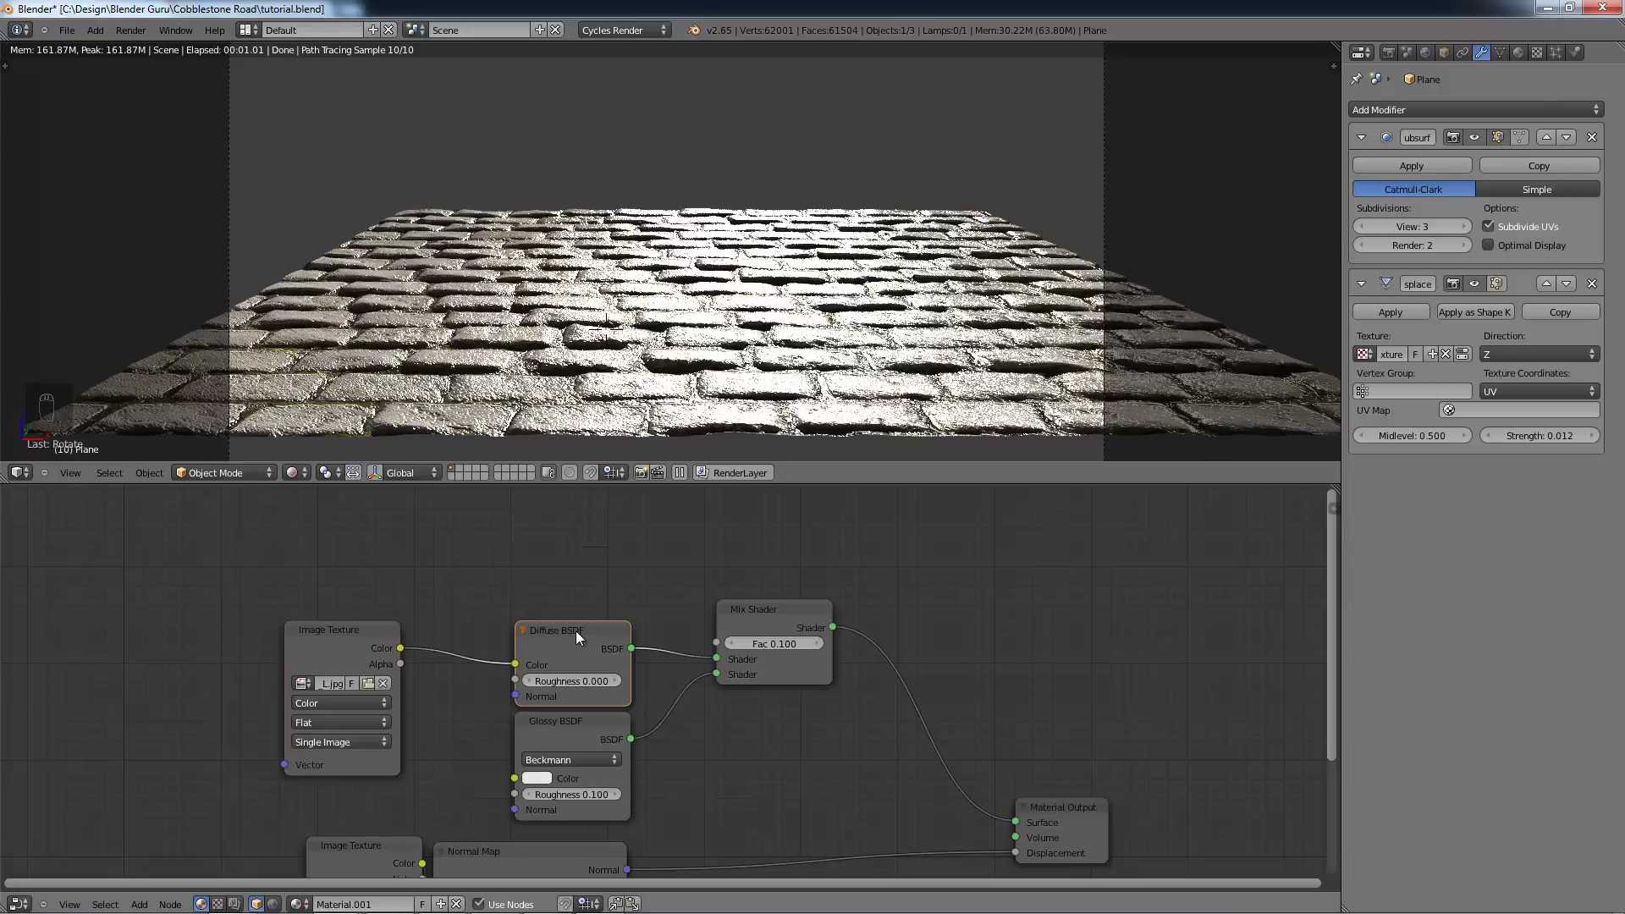
key(alt+Tab)
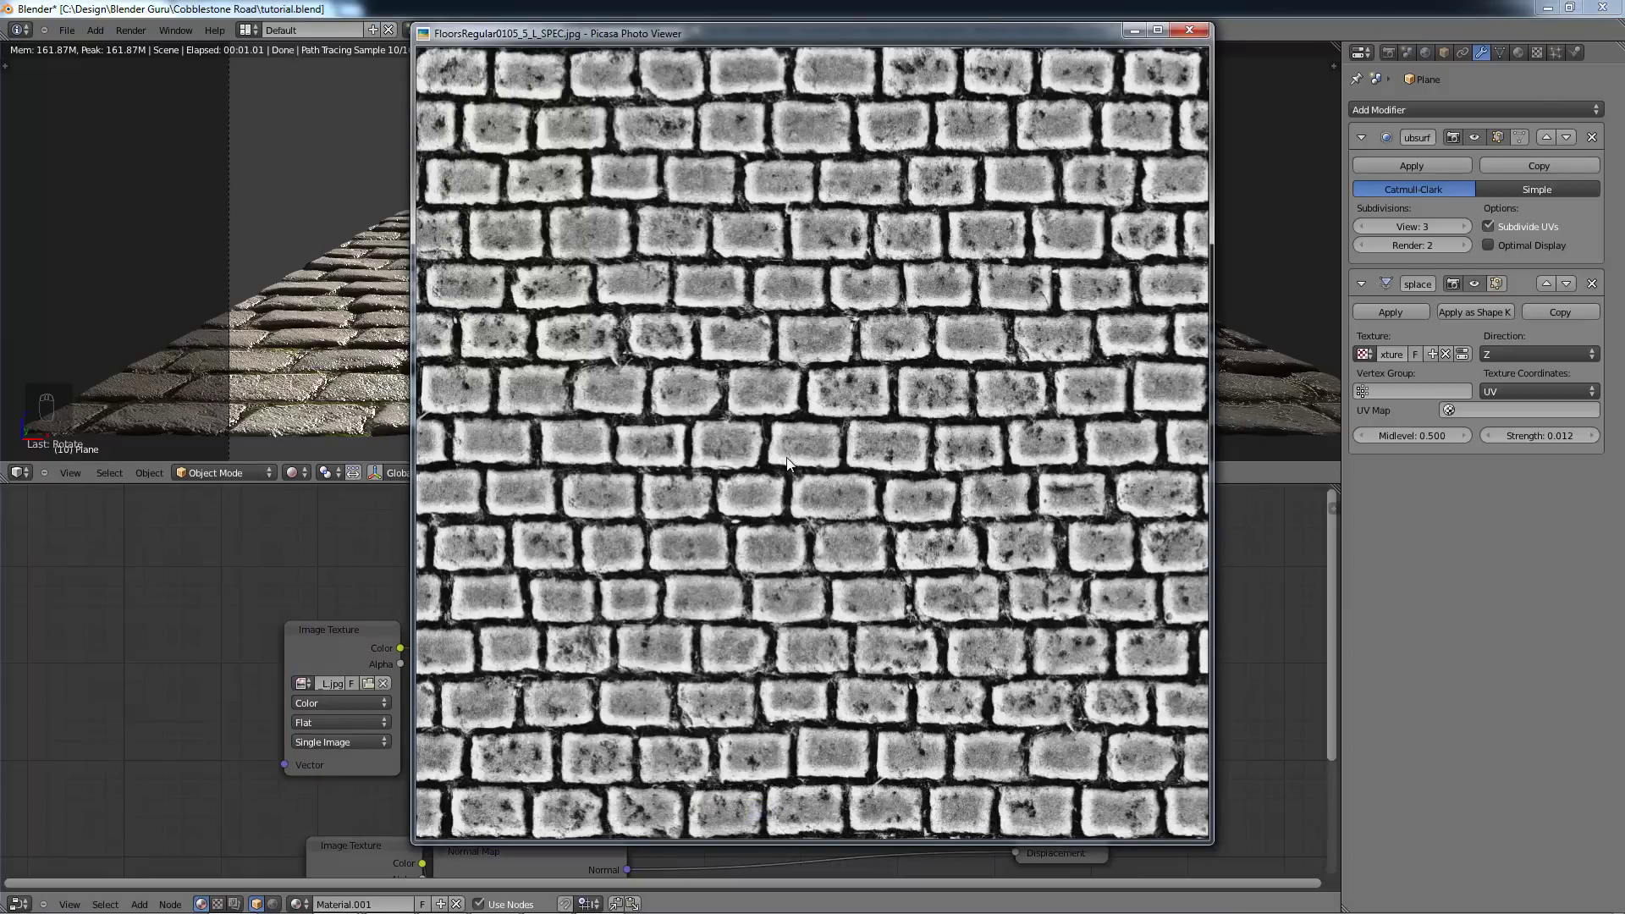
key(alt+Tab)
click(566, 737)
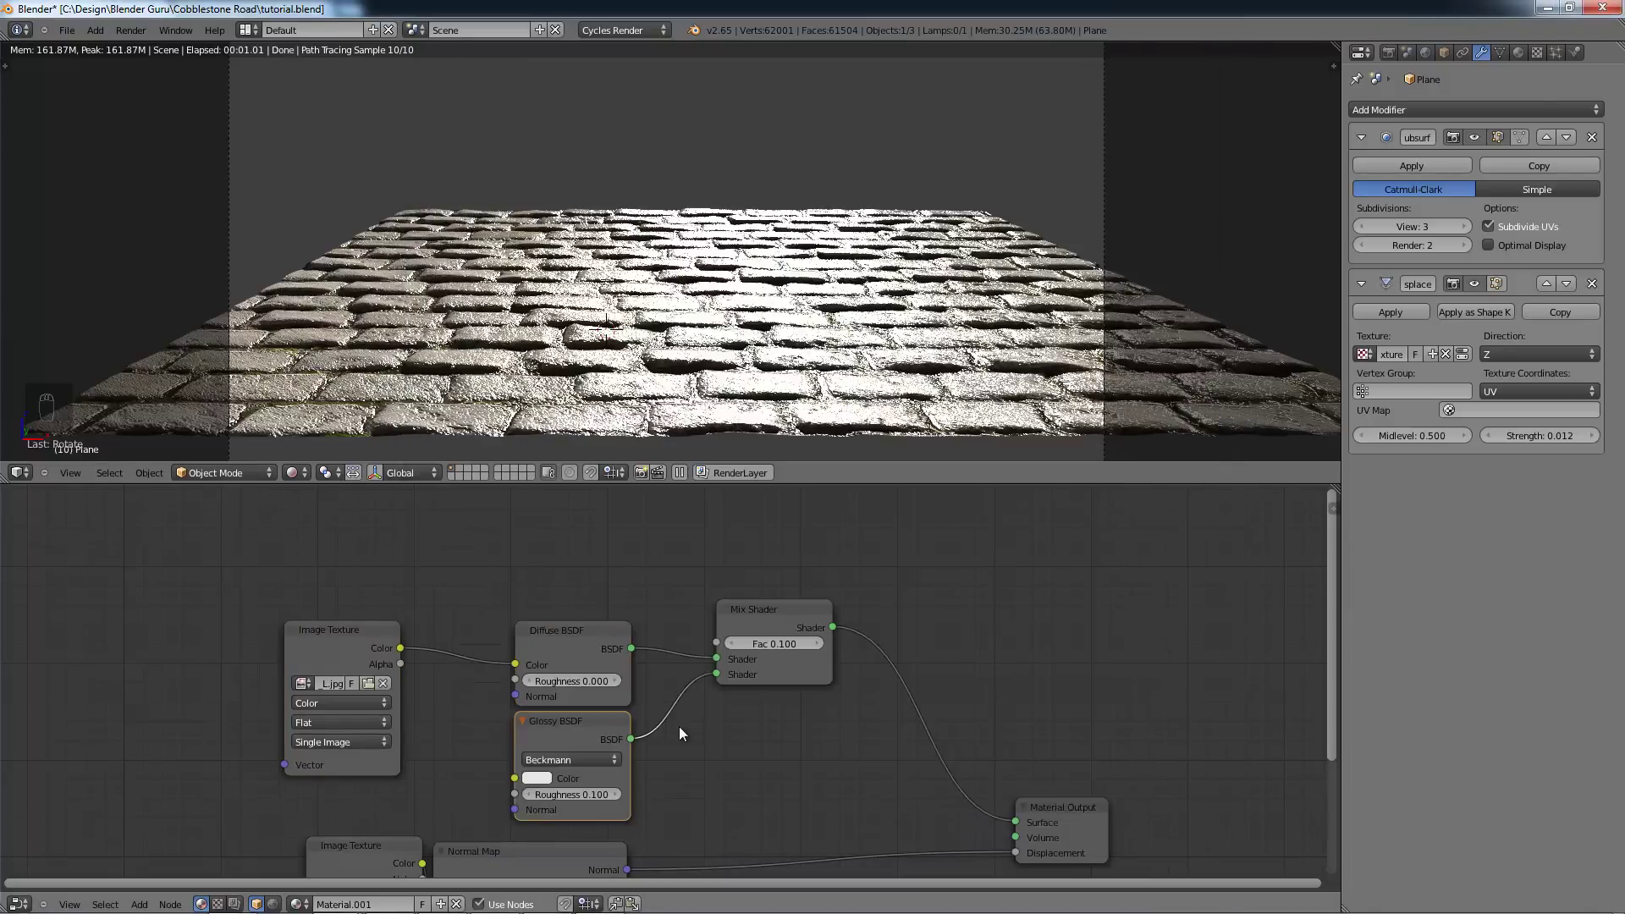
key(alt+Tab)
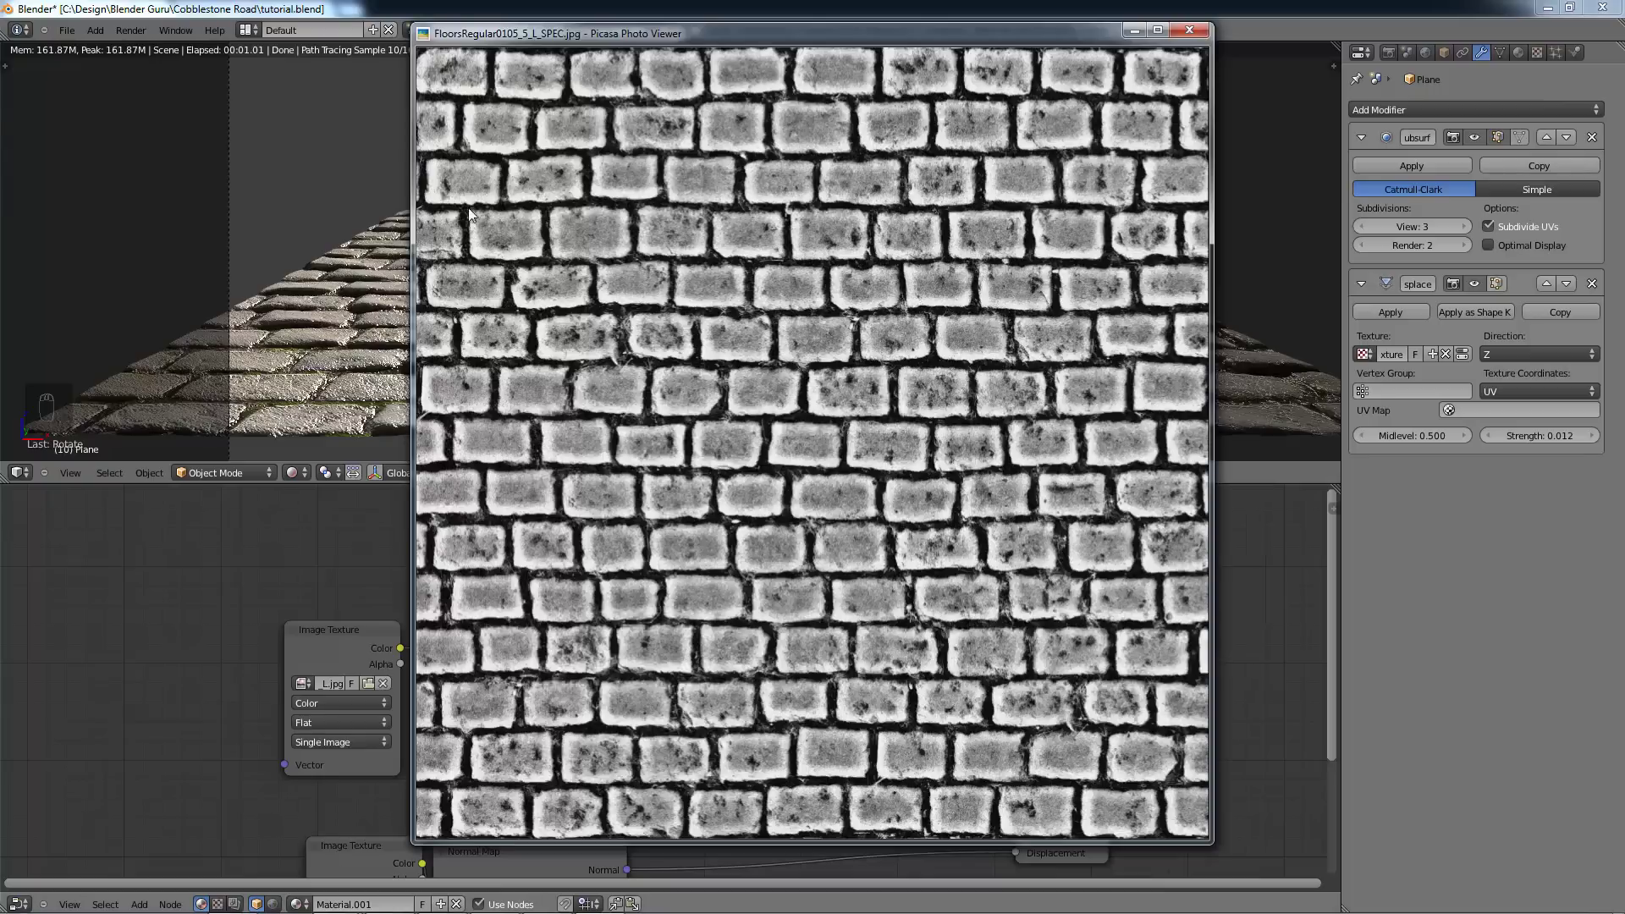
key(alt+Tab)
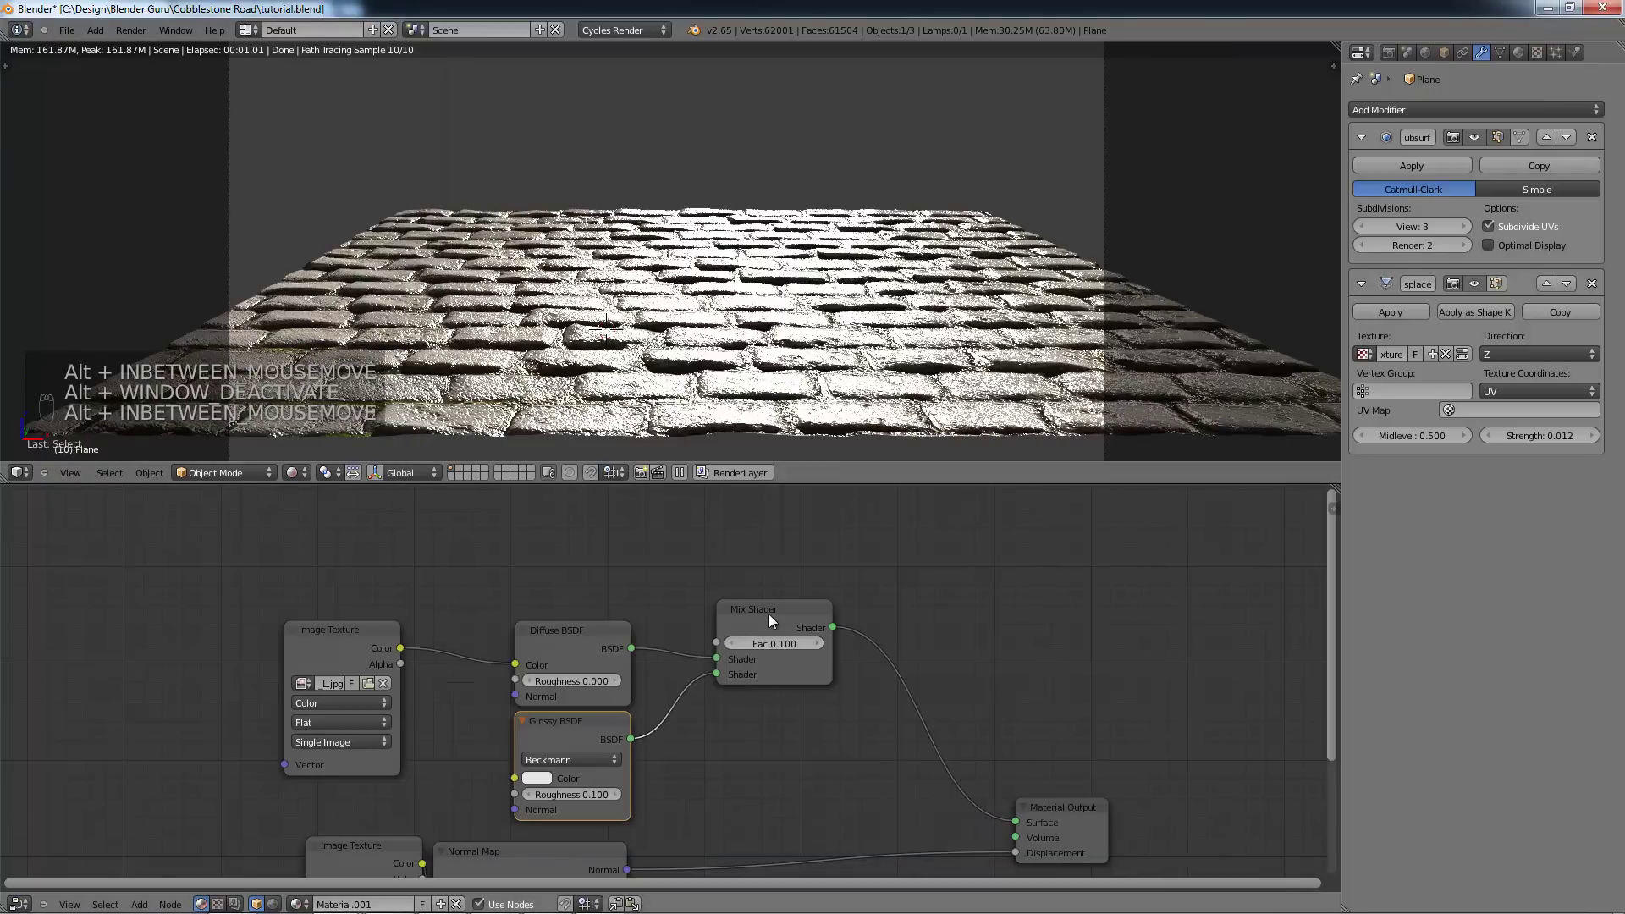
Step: Move the Mix Shader slightly down and bring the color Image Texture node closer to the Diffuse BSDF
drag(769, 613, 762, 642)
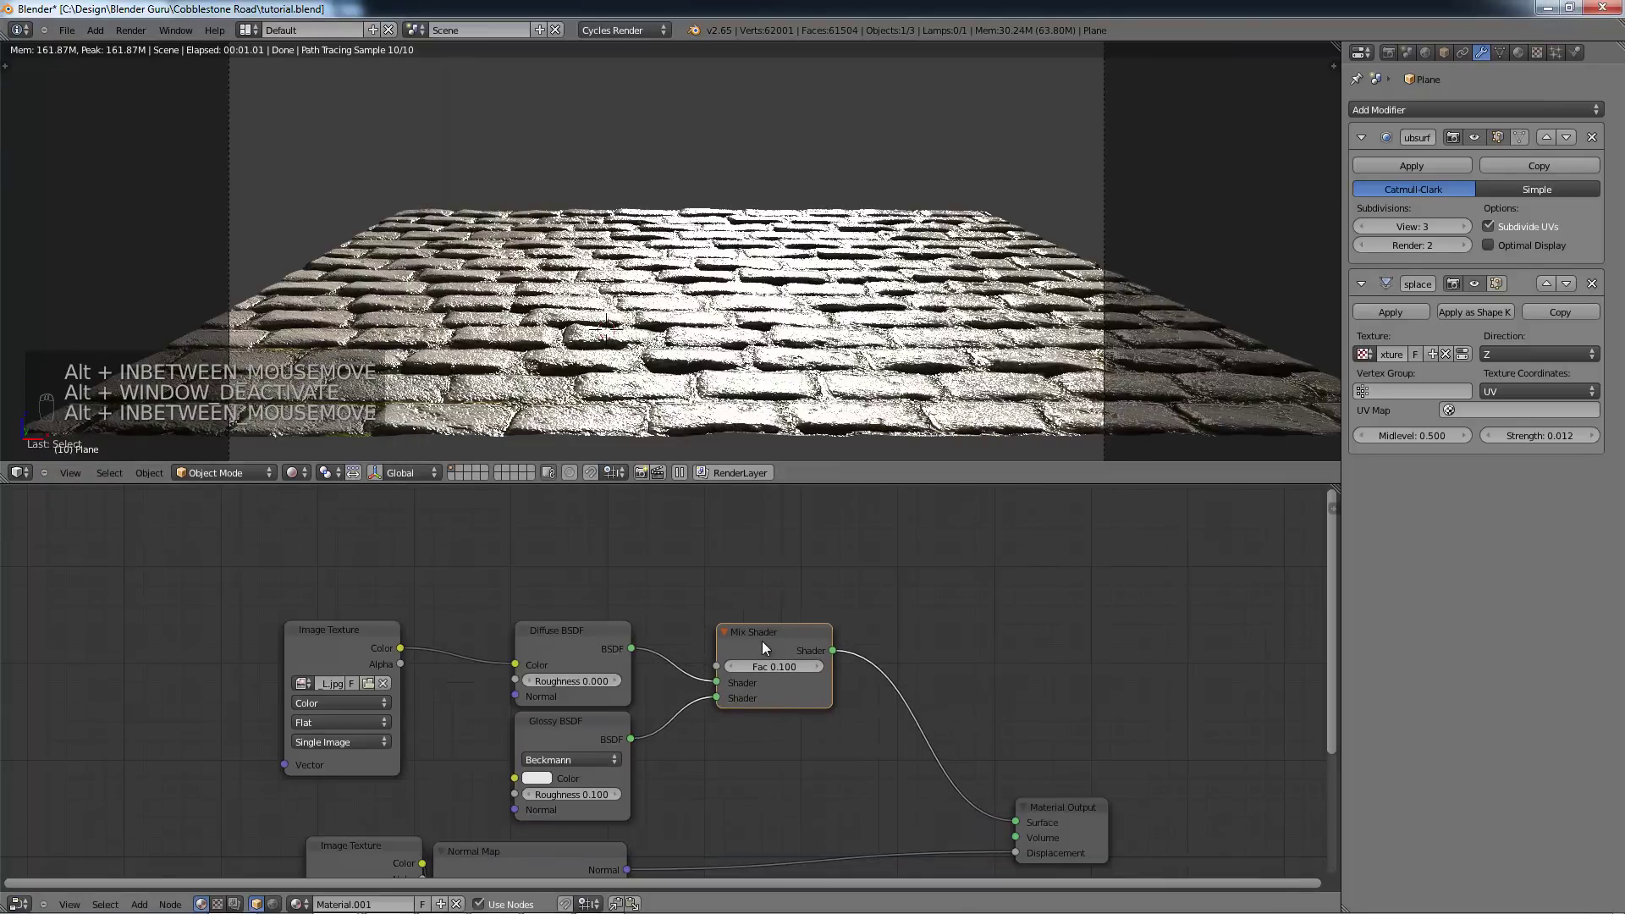
right_click(383, 642)
key(g)
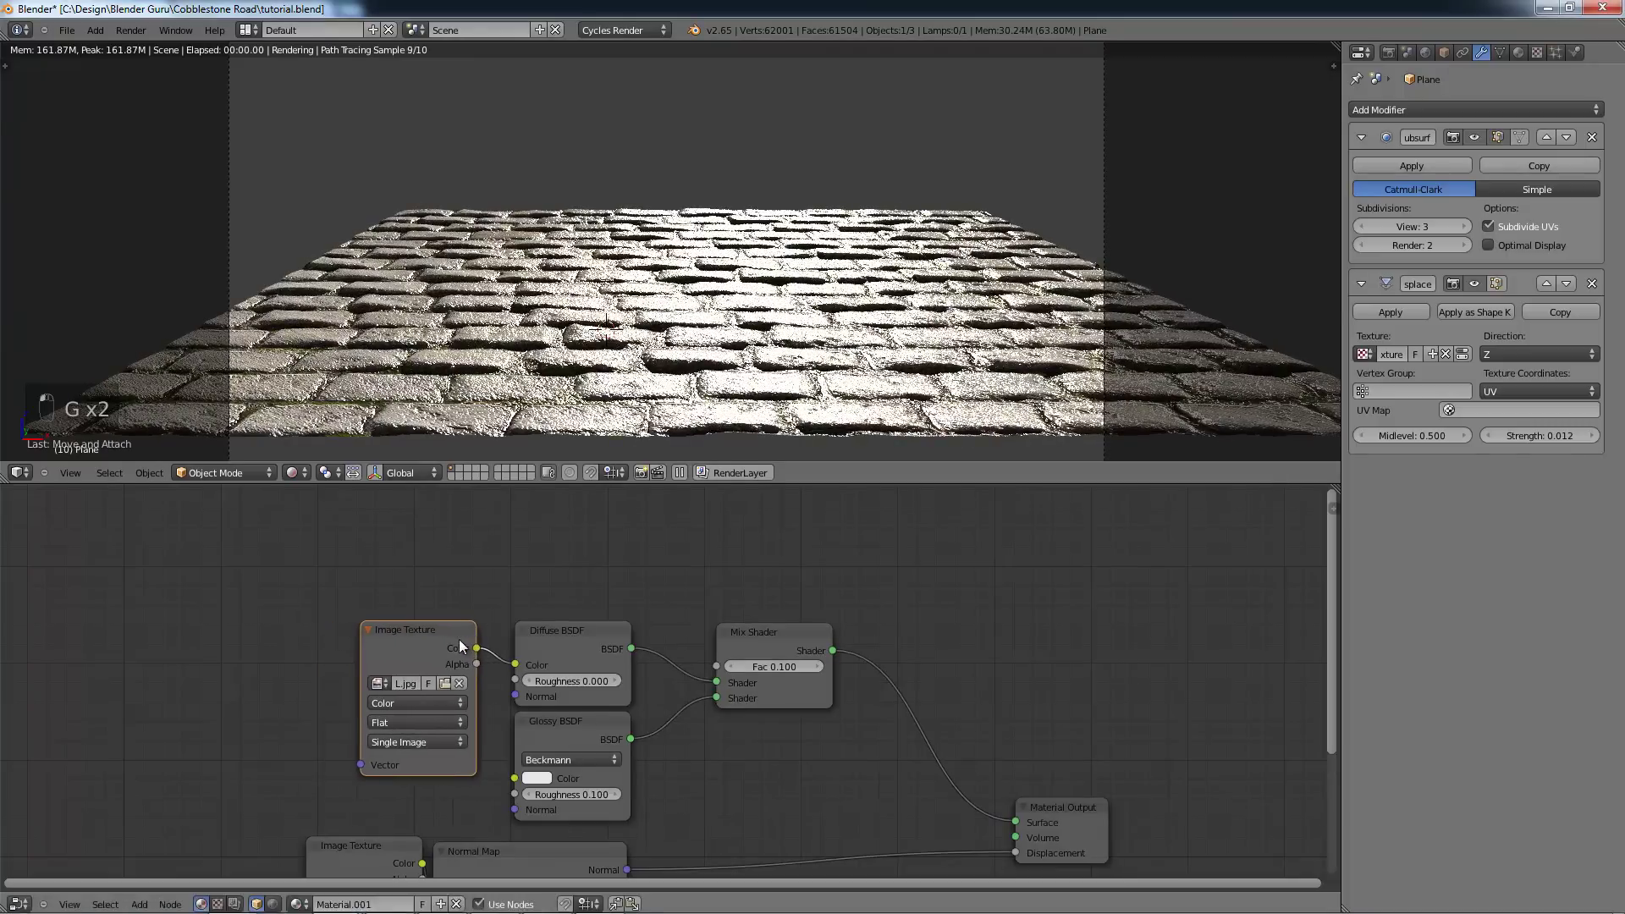
click(460, 646)
Step: Add an Image Texture node above the Diffuse BSDF and load FloorsRegular0105_5_L_SPEC.jpg from the Textures\Tutorial4 folder
key(shift+a)
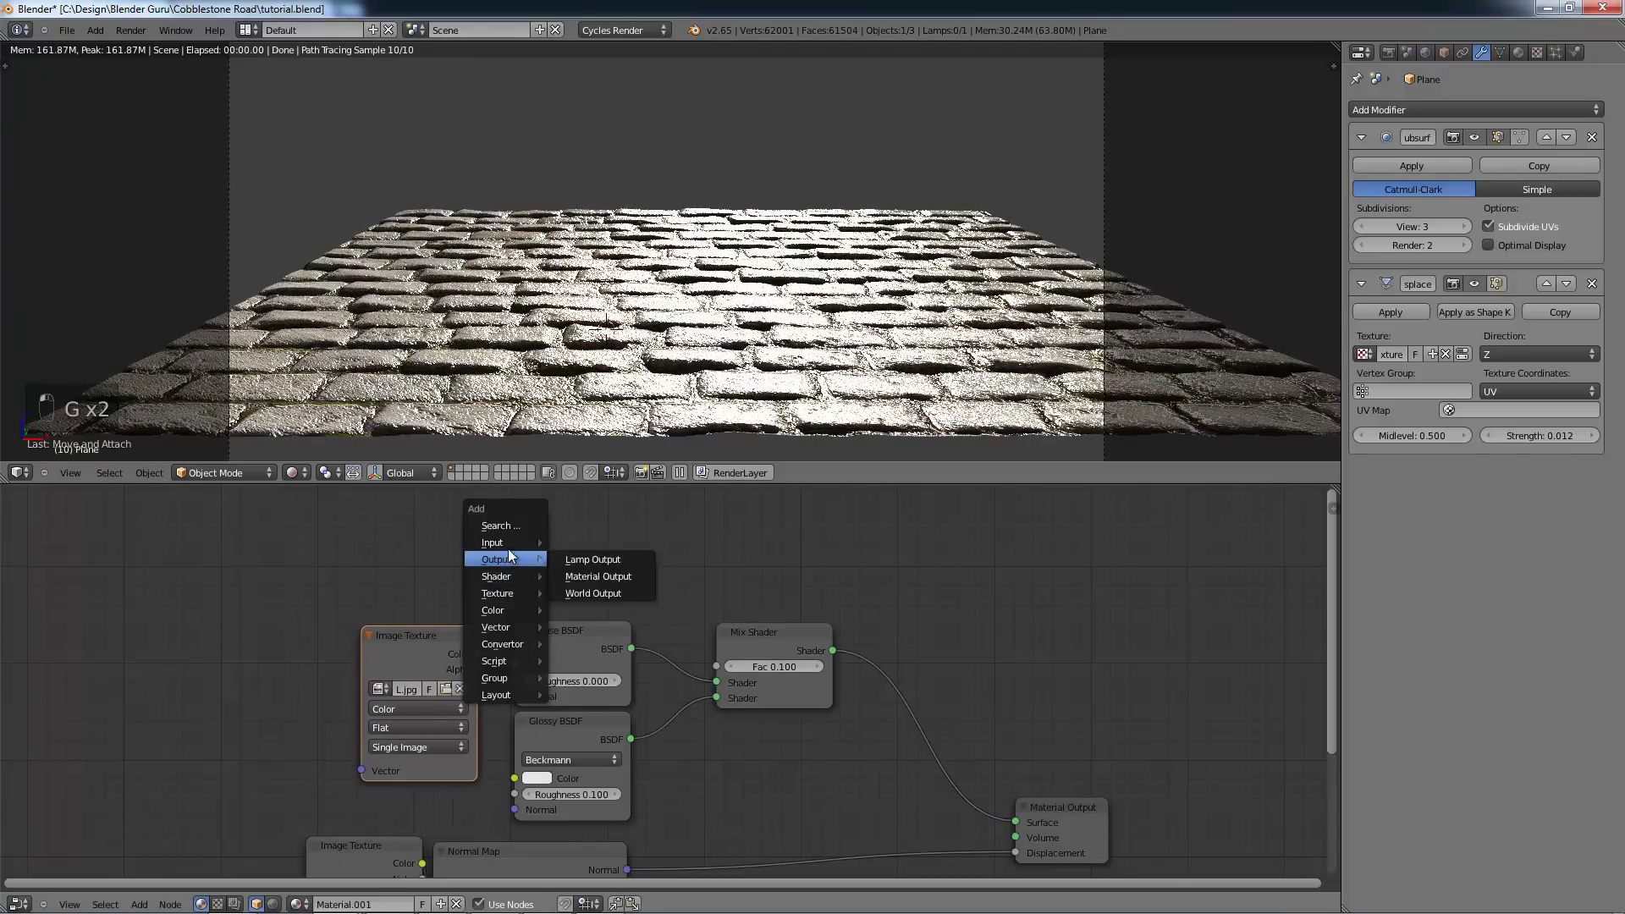
mouse_move(501, 592)
click(604, 592)
click(537, 506)
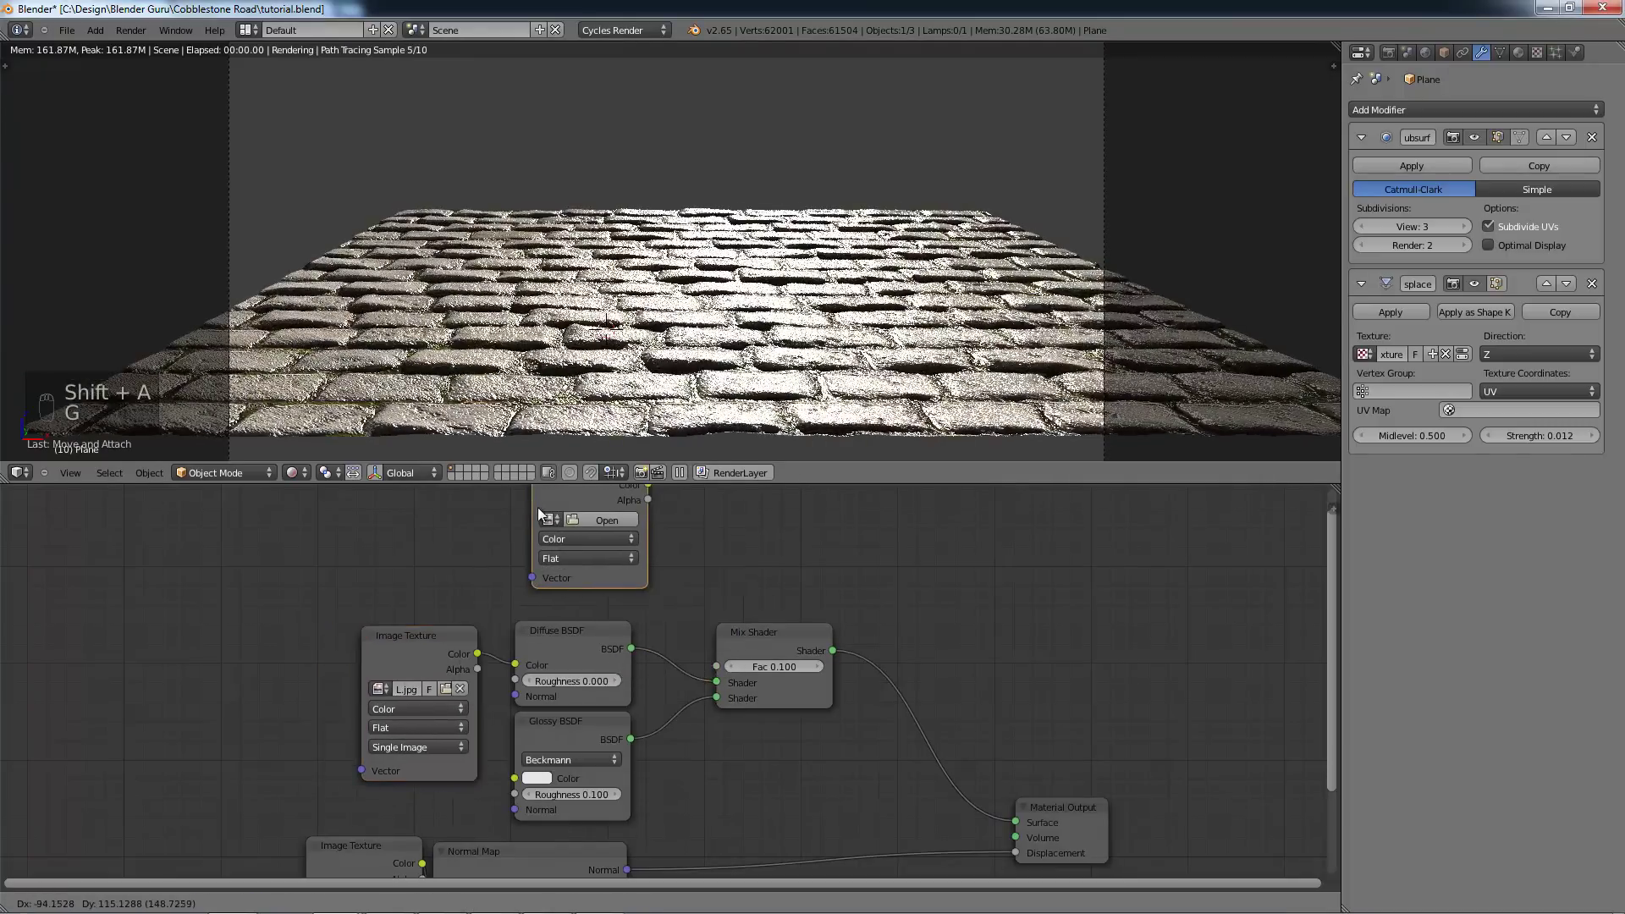
click(612, 518)
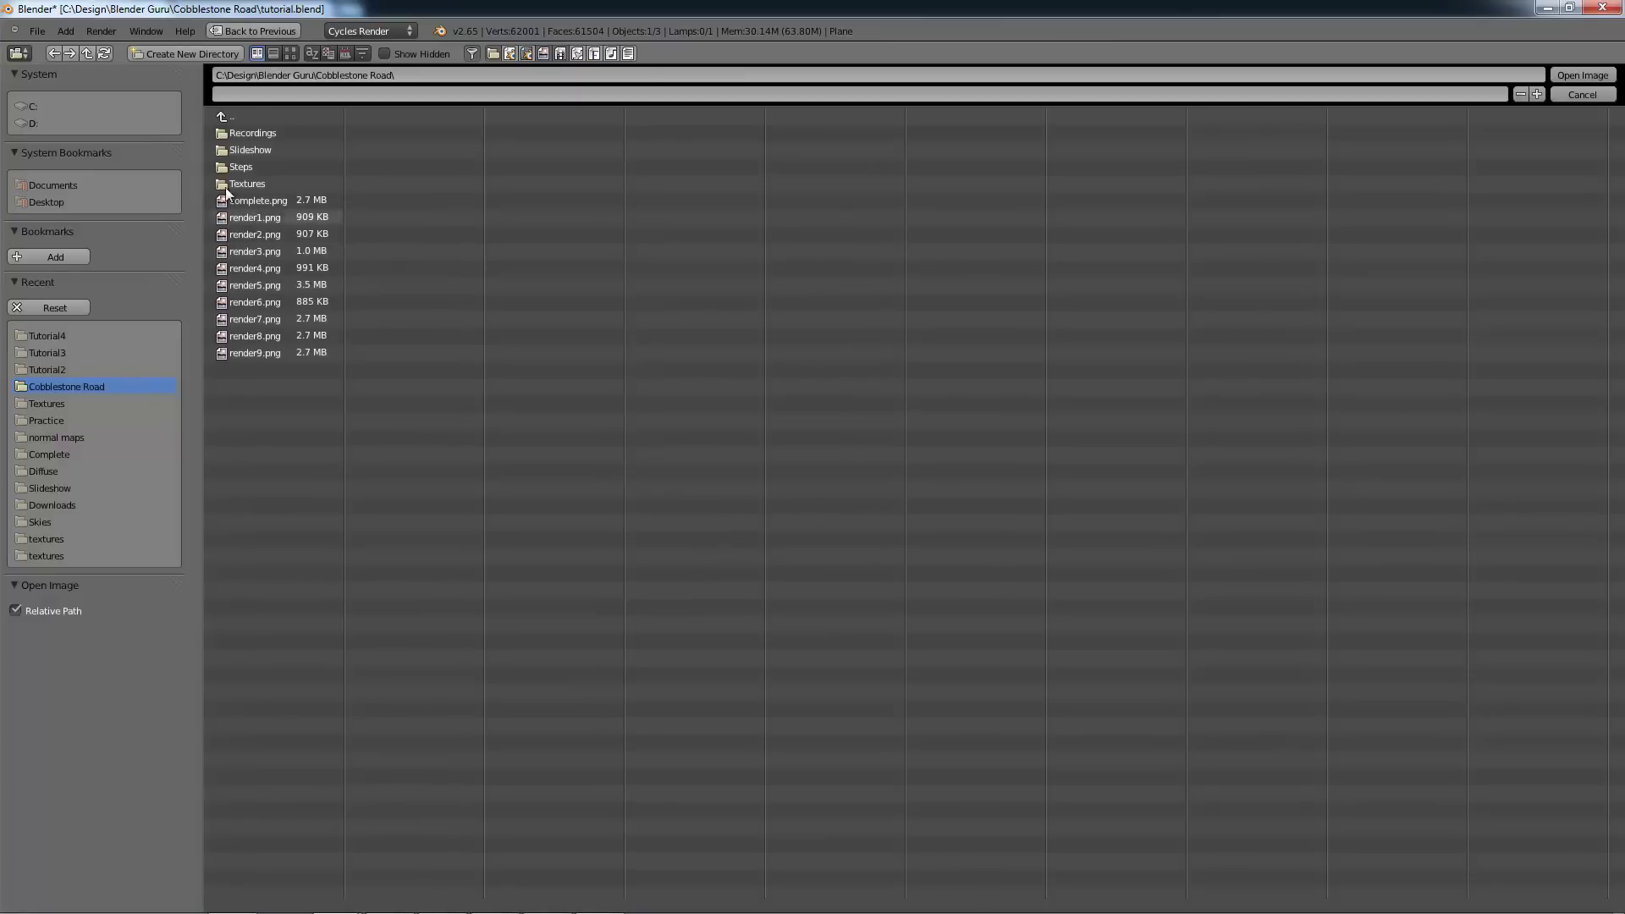
click(246, 182)
click(271, 200)
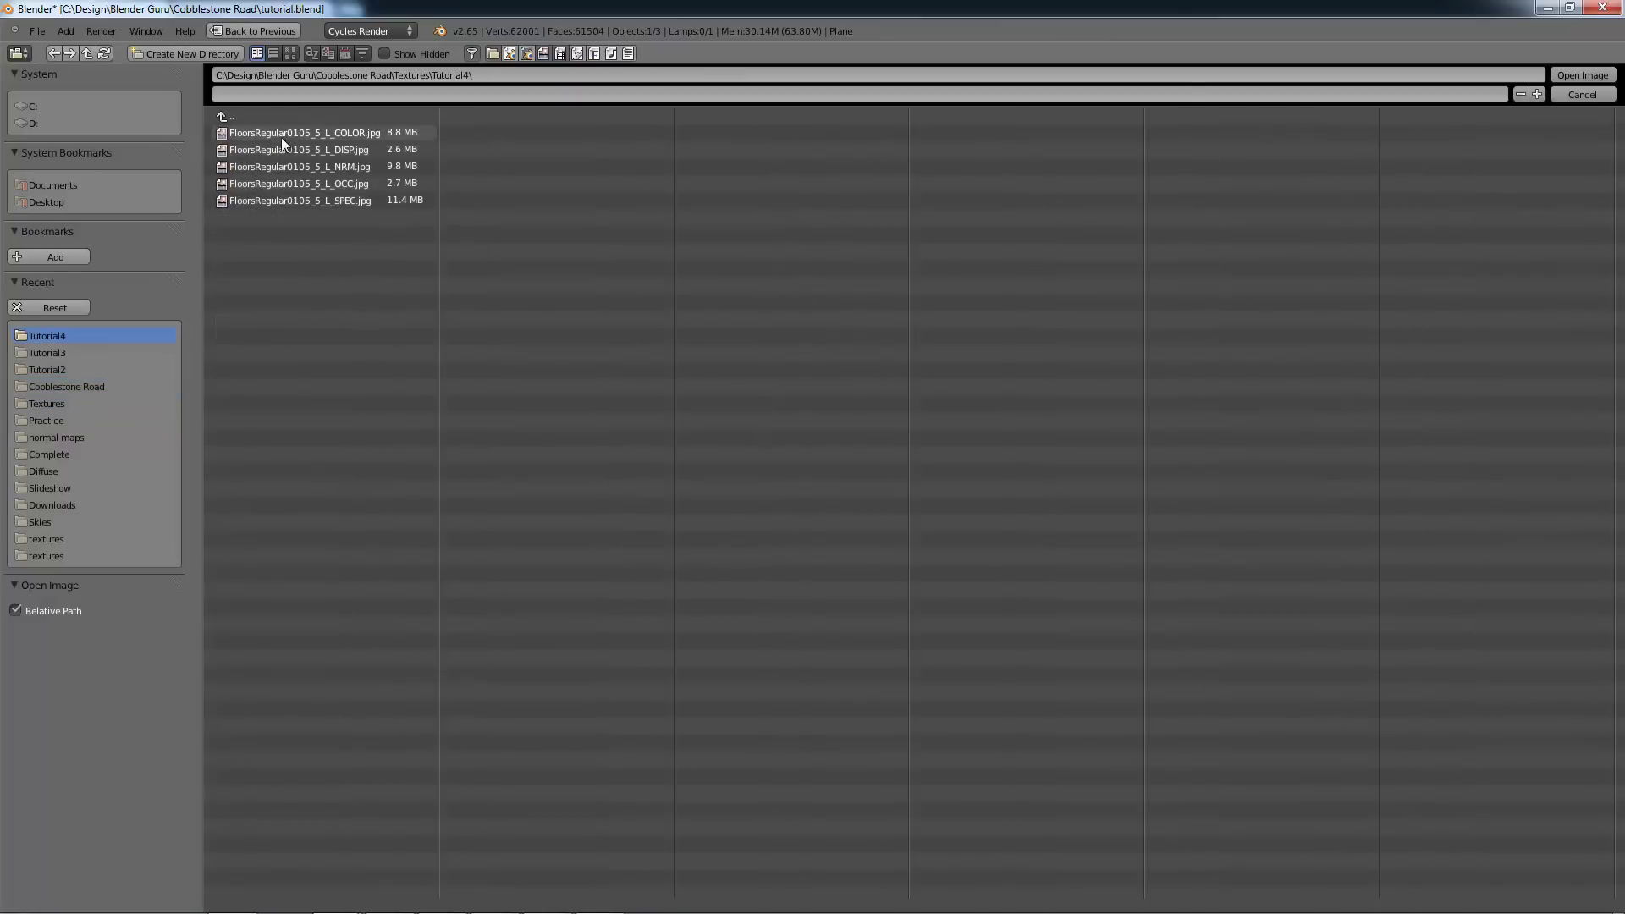
click(352, 200)
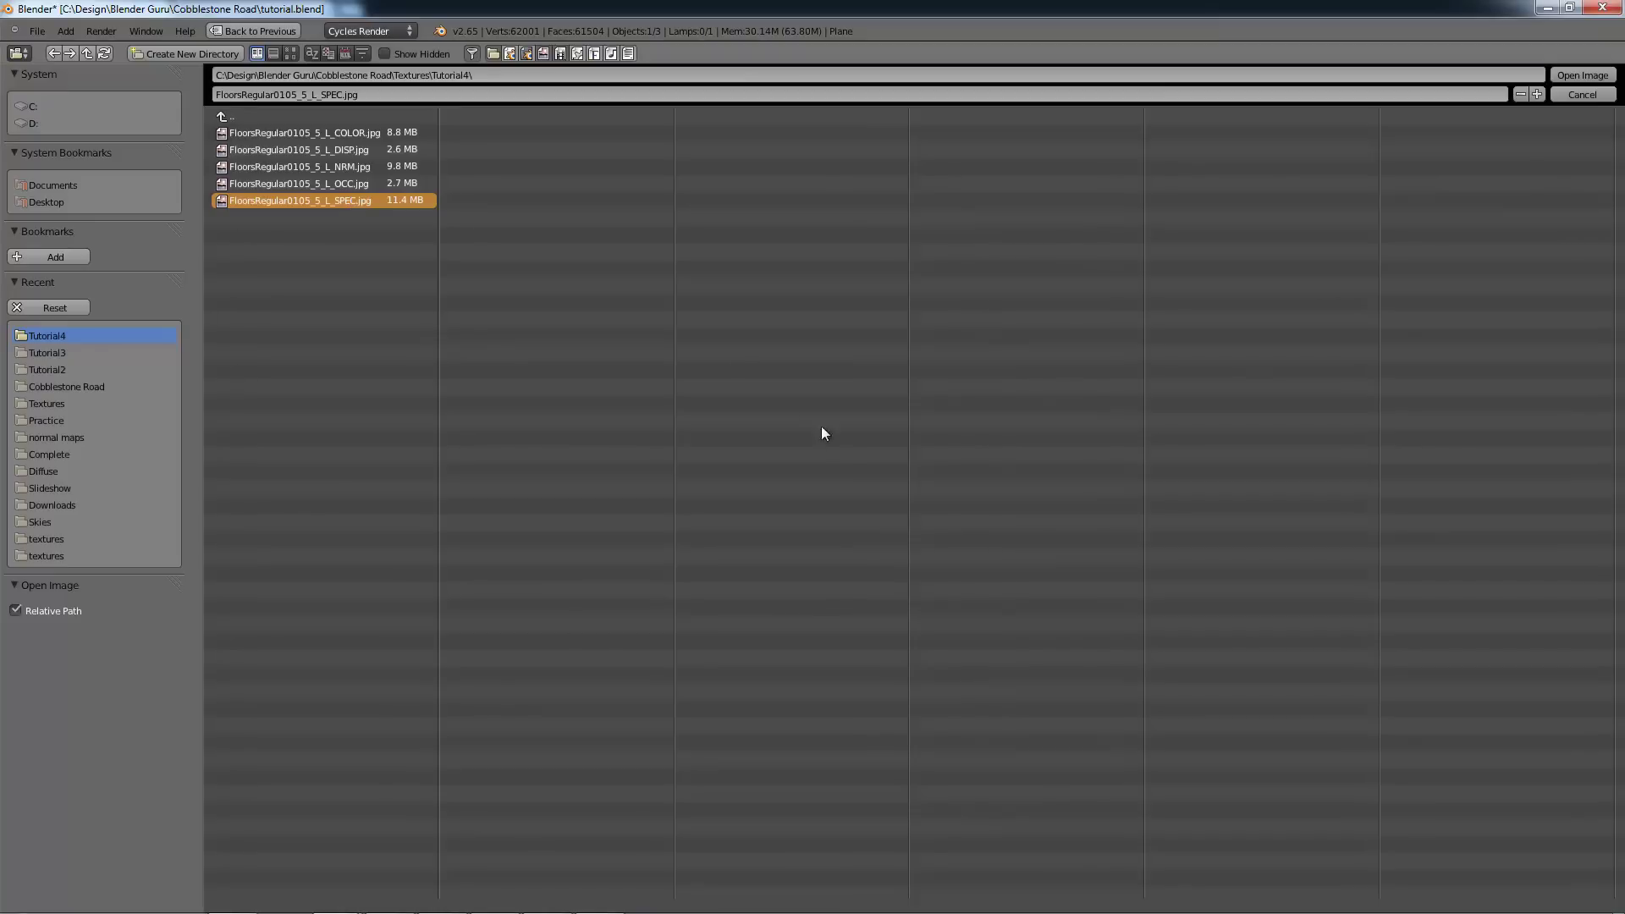
click(1578, 76)
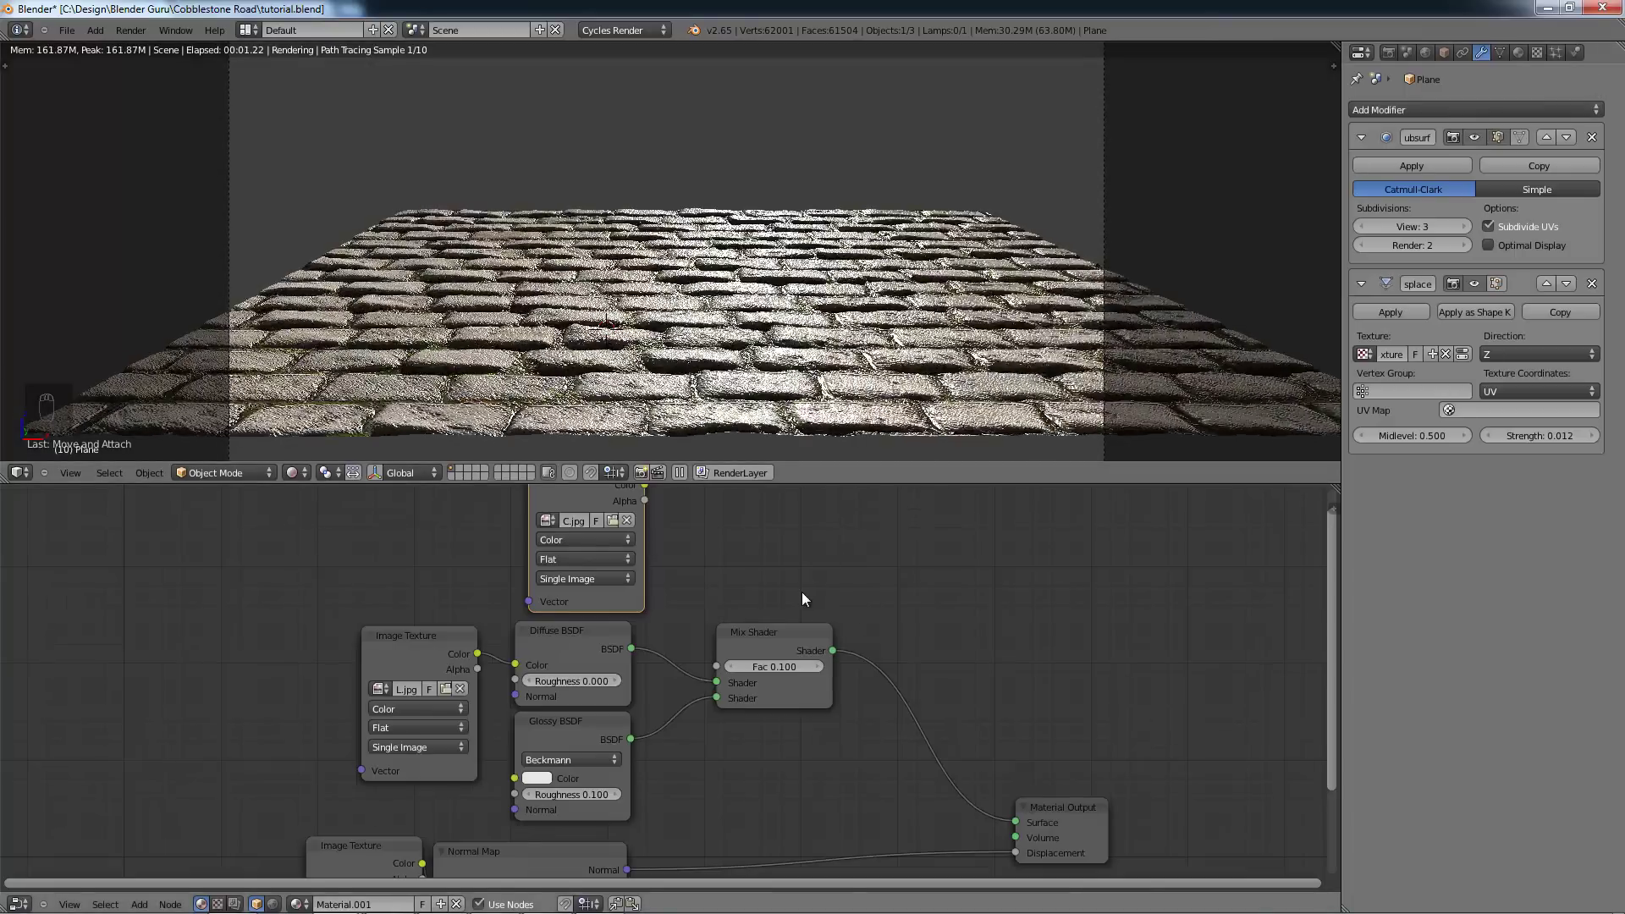
Step: Move the specular Image Texture node left and link its Color output to the Mix Shader's Fac input
key(g)
click(395, 503)
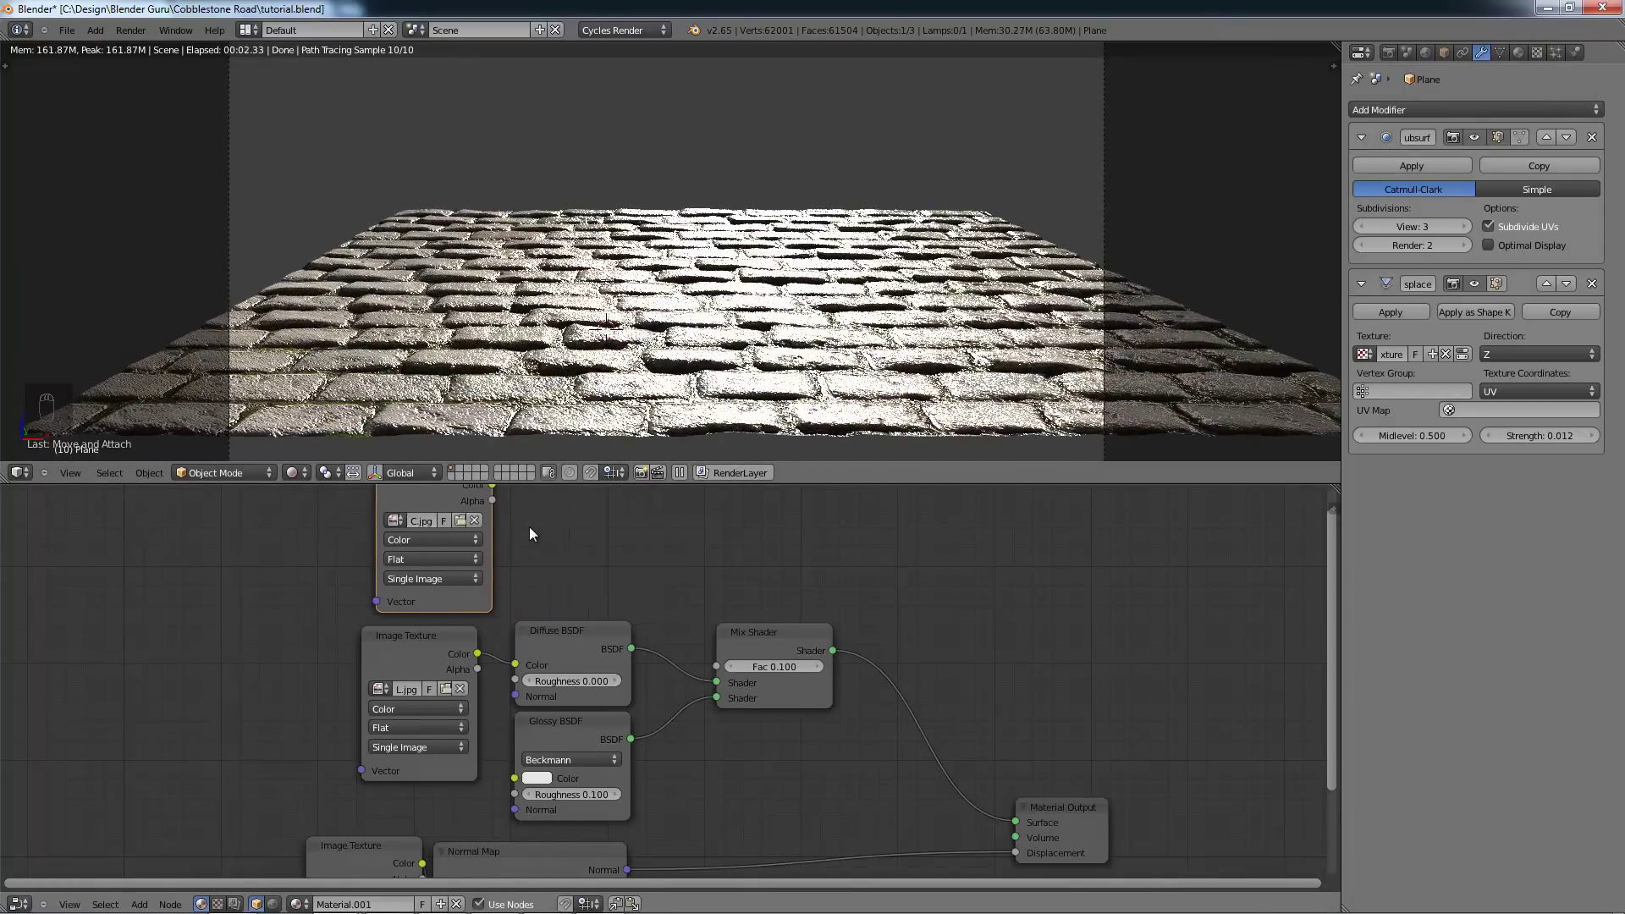
scroll(530, 527, down, 2)
drag(516, 513, 717, 666)
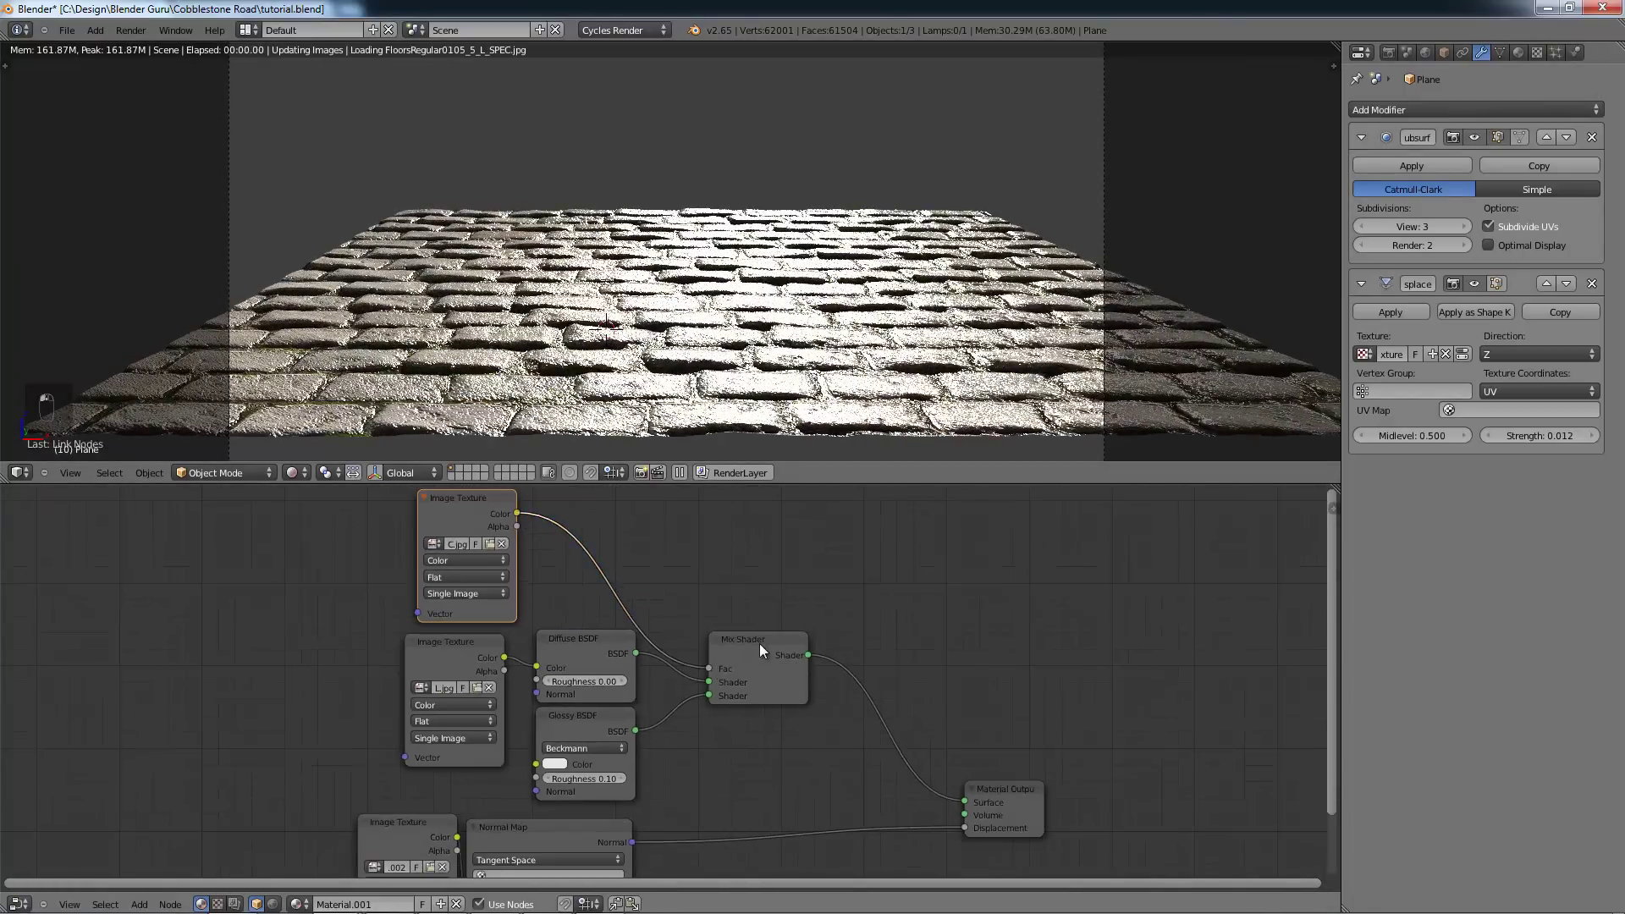
scroll(644, 572, up, 1)
scroll(638, 581, up, 1)
key(shift+a)
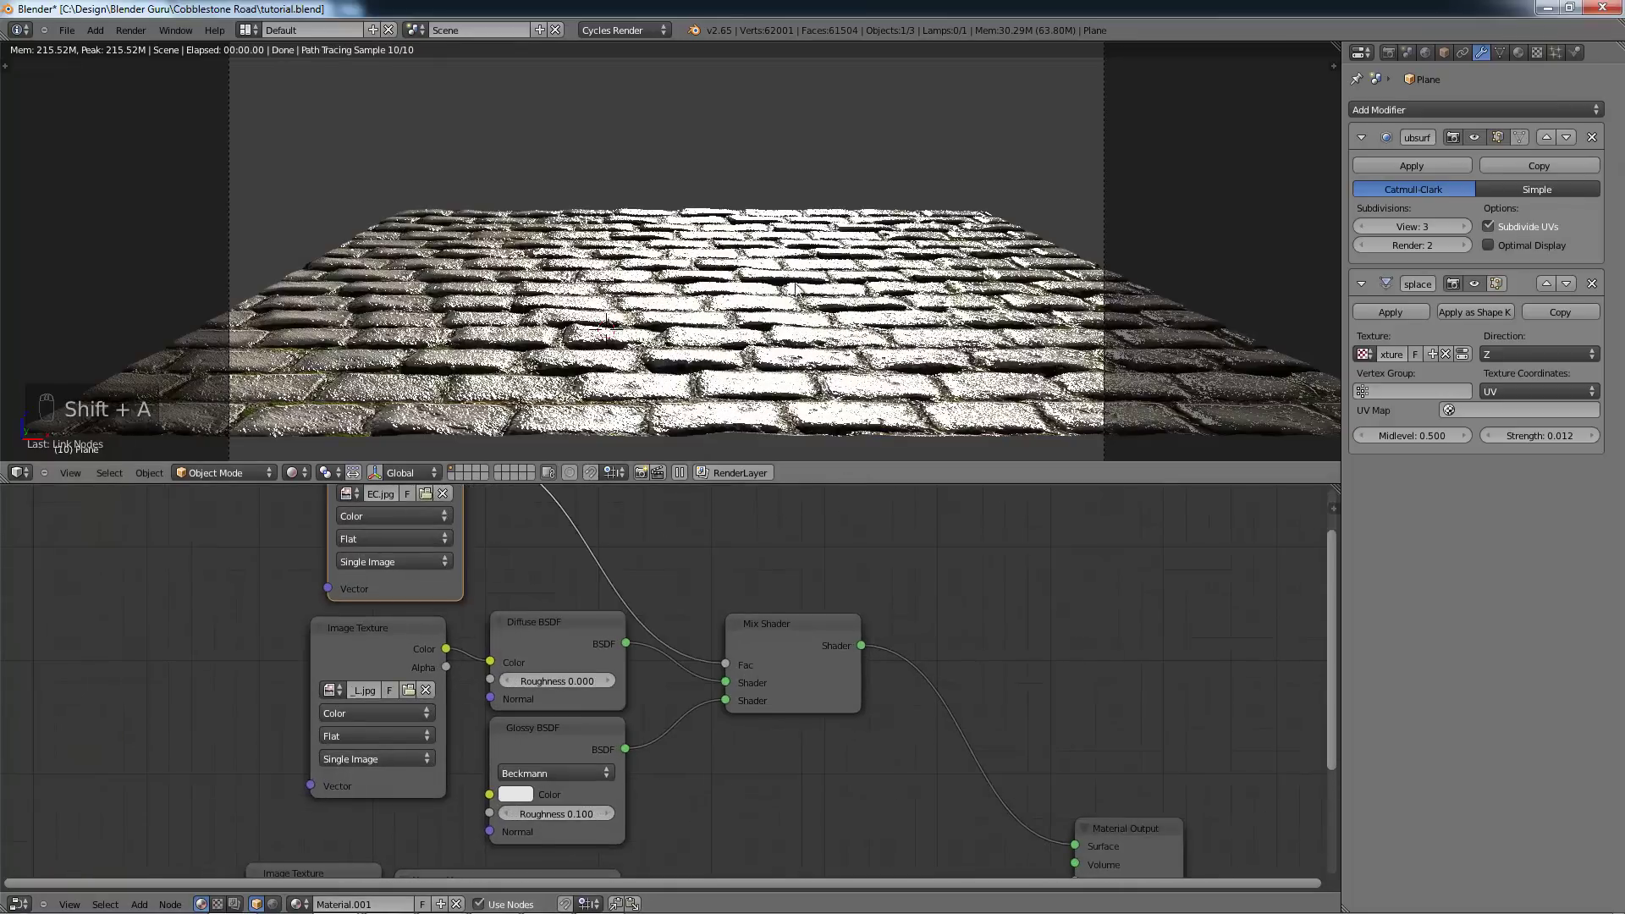
Step: Unlink the specular map from the Mix Shader to try a Fac of 0.020, and reconnect the map to Fac
scroll(681, 542, down, 2)
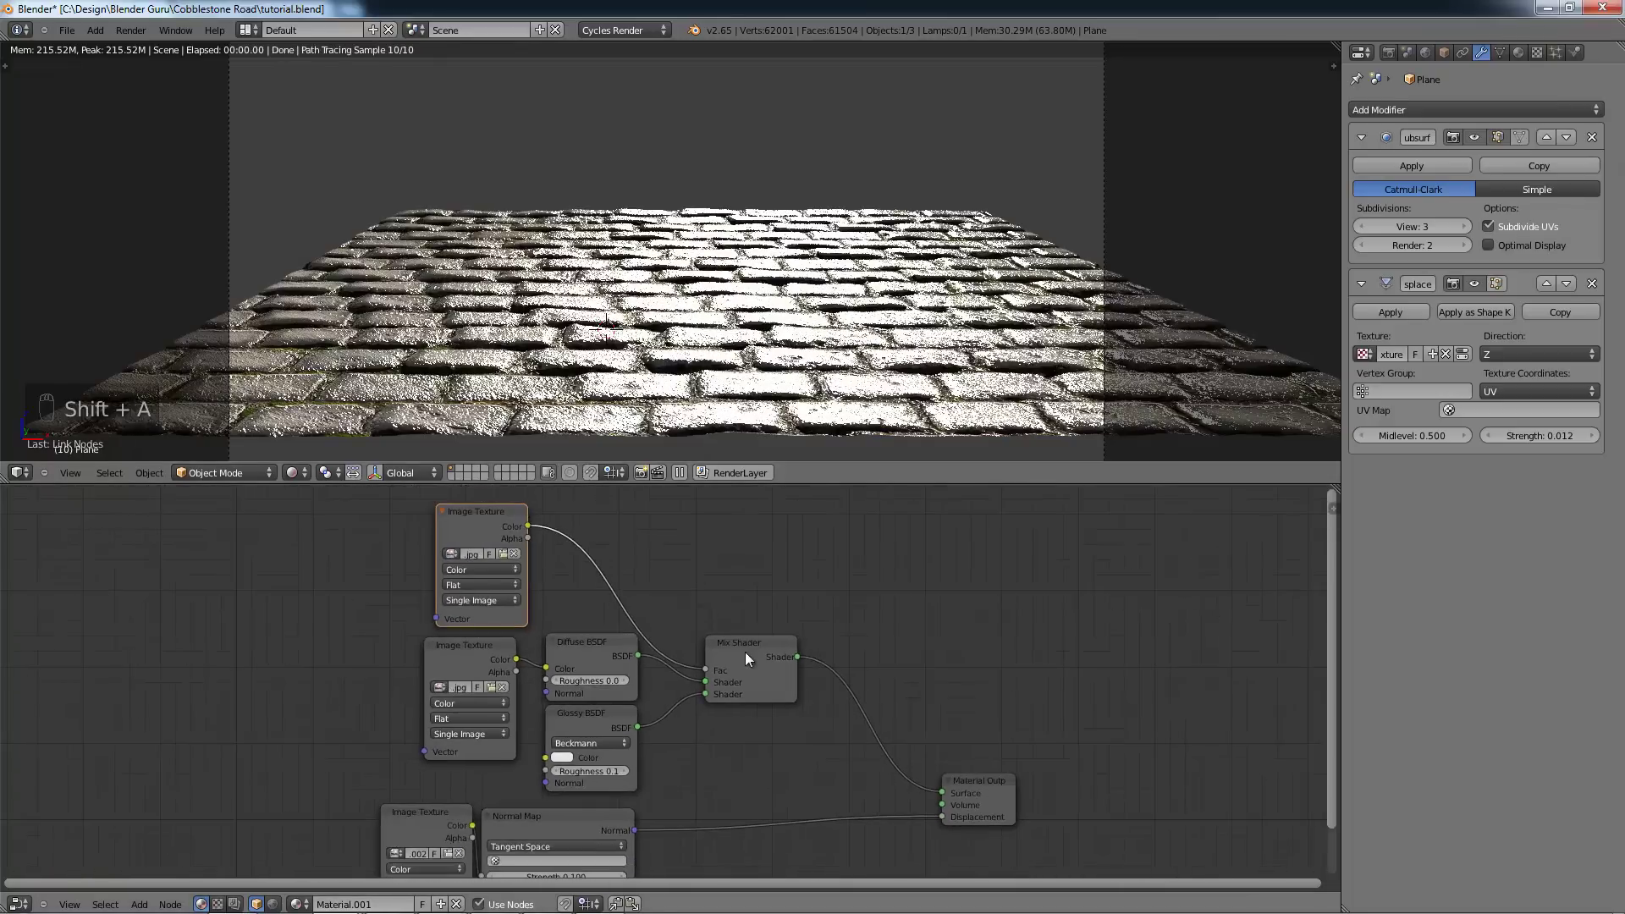
drag(745, 652, 765, 623)
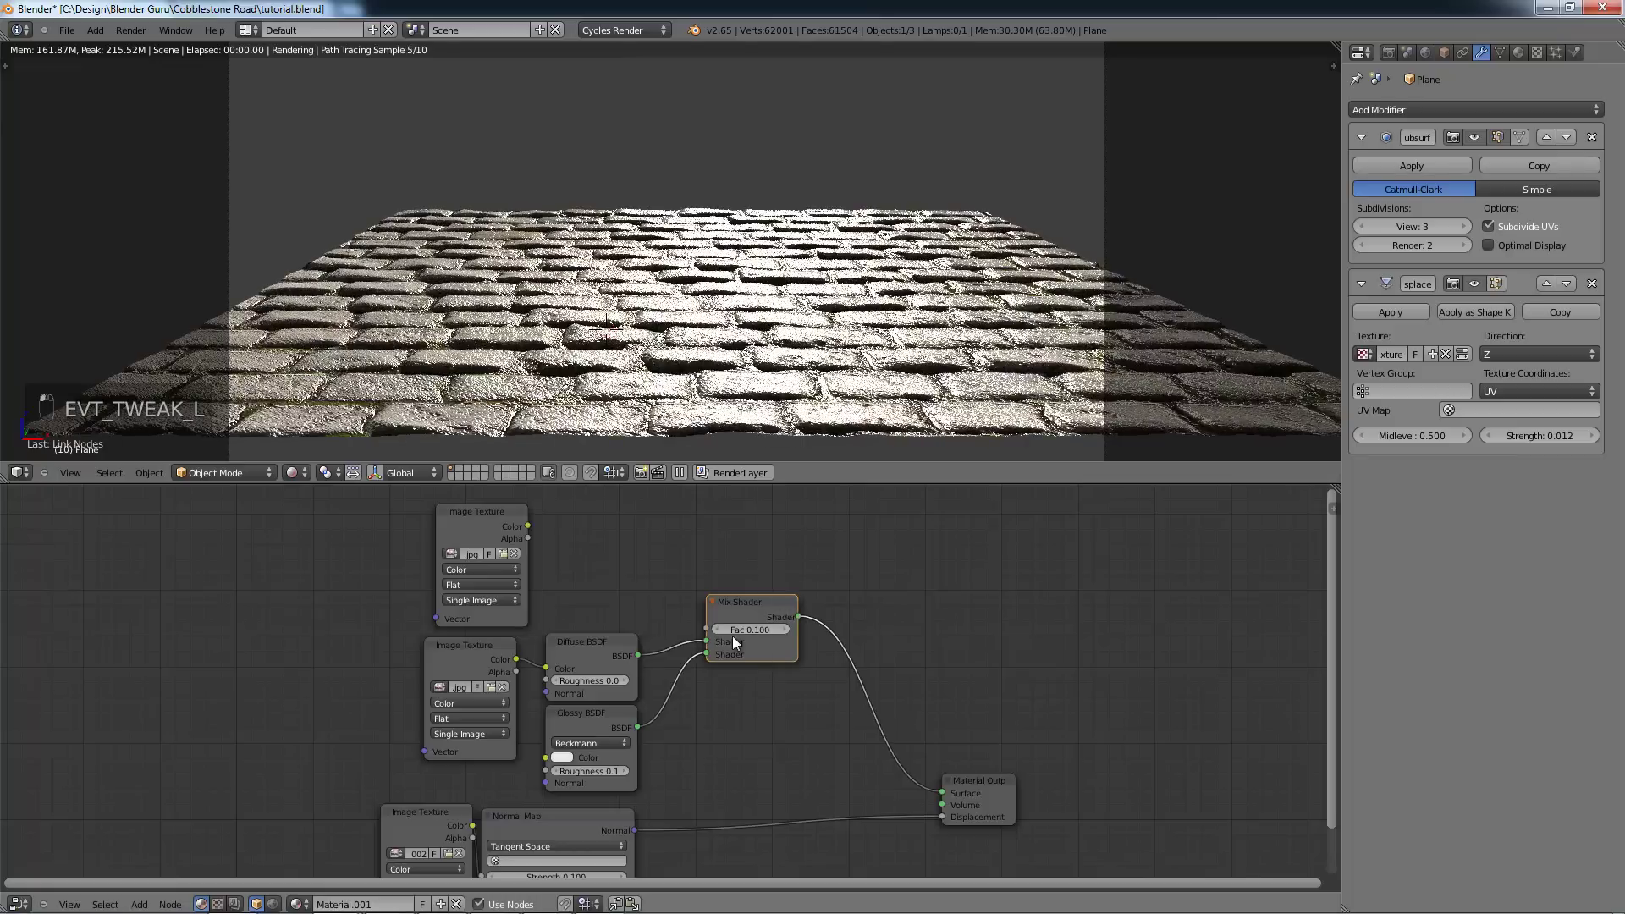
text(0.02)
key(Return)
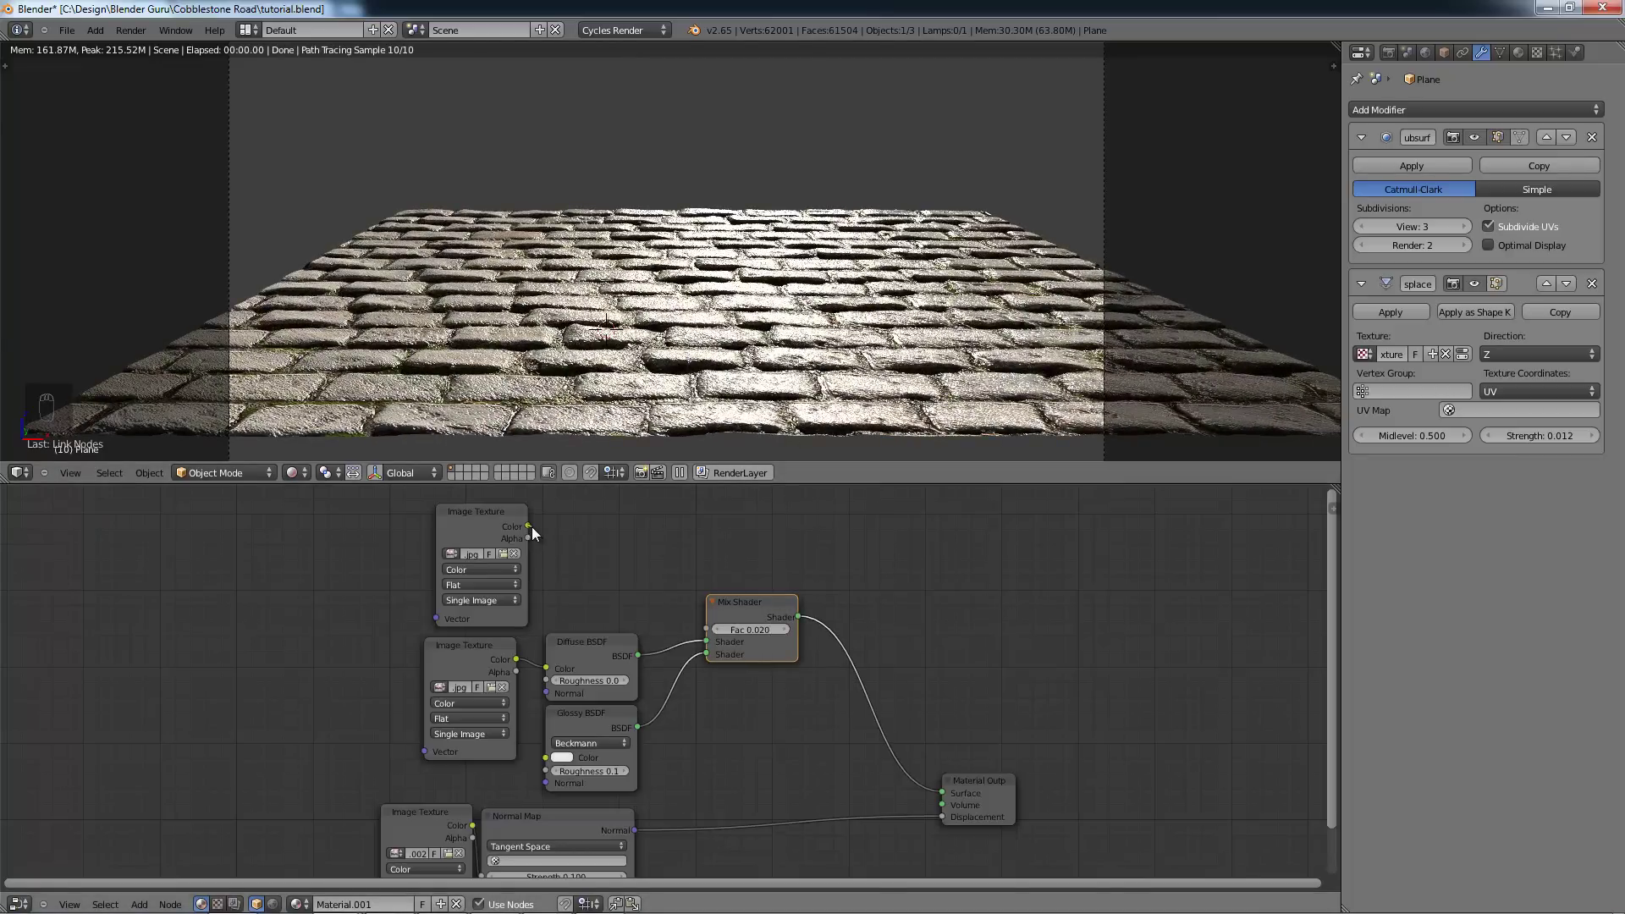
drag(531, 526, 743, 646)
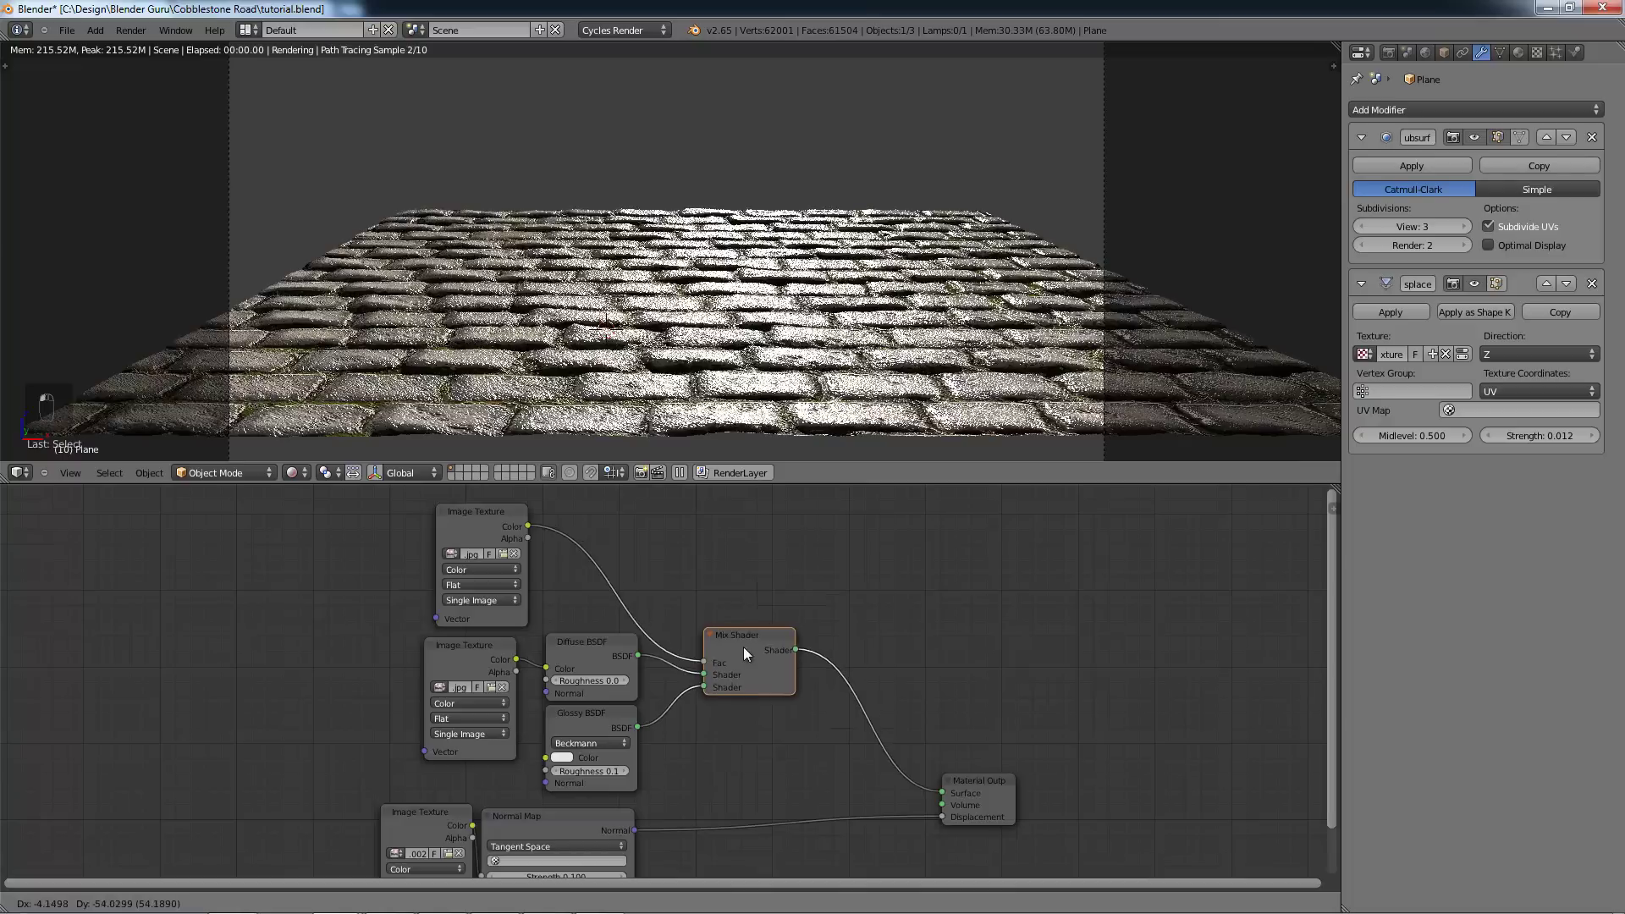
Step: Shift the specular Image Texture up and left, and insert a color Mix node on its link to the Mix Shader's Fac
drag(485, 535, 452, 520)
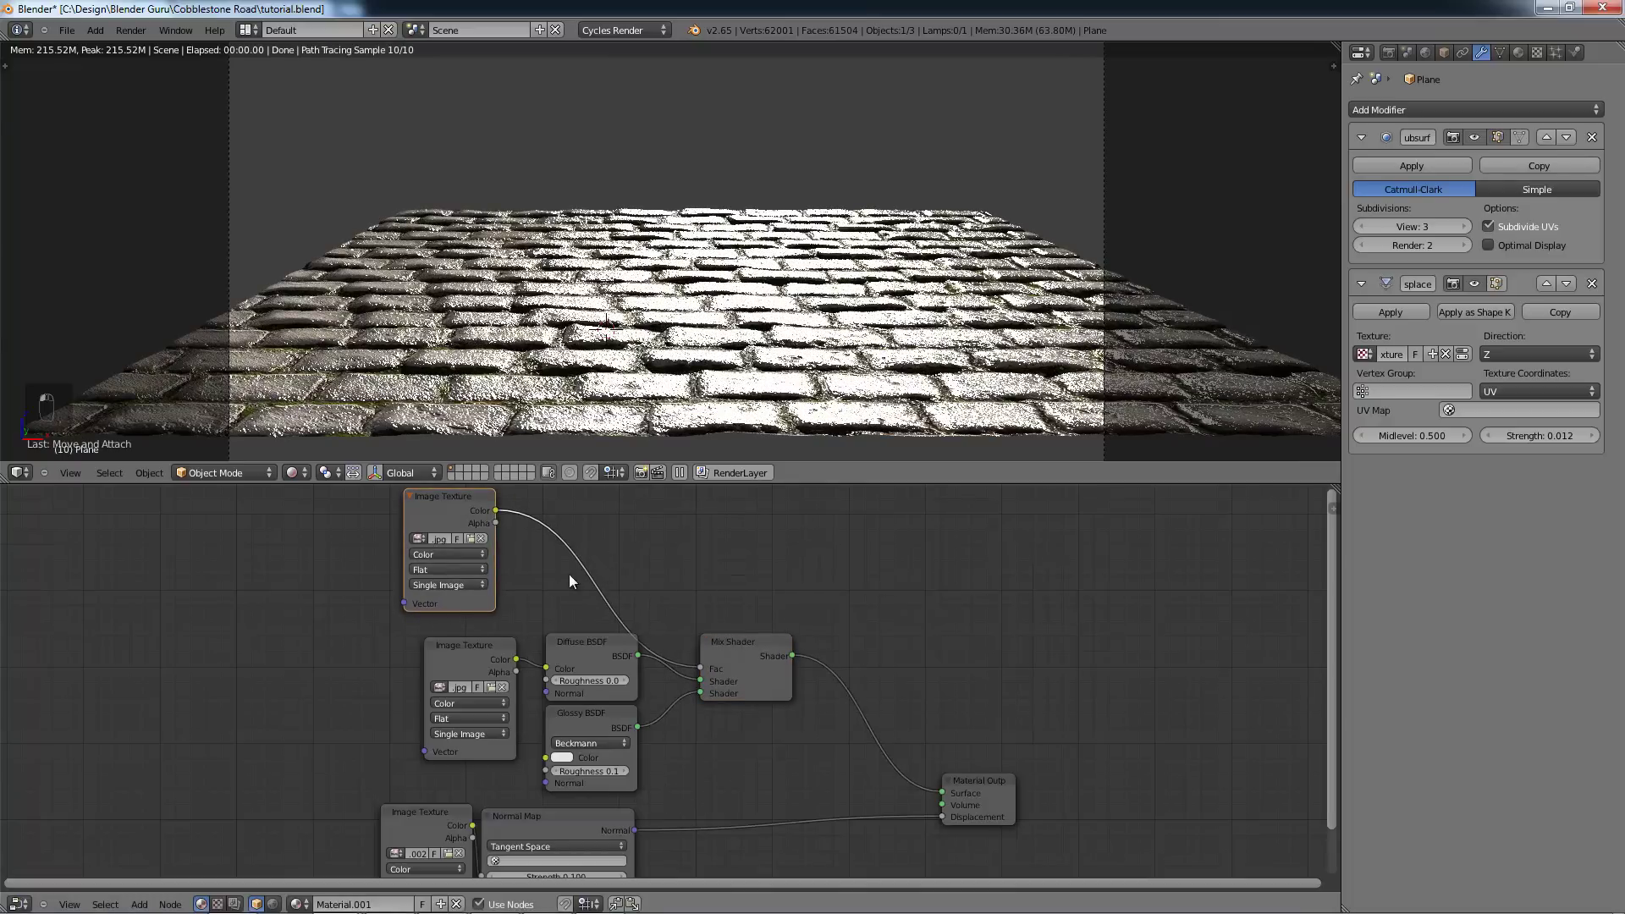
key(shift+a)
mouse_move(546, 606)
click(648, 608)
click(647, 626)
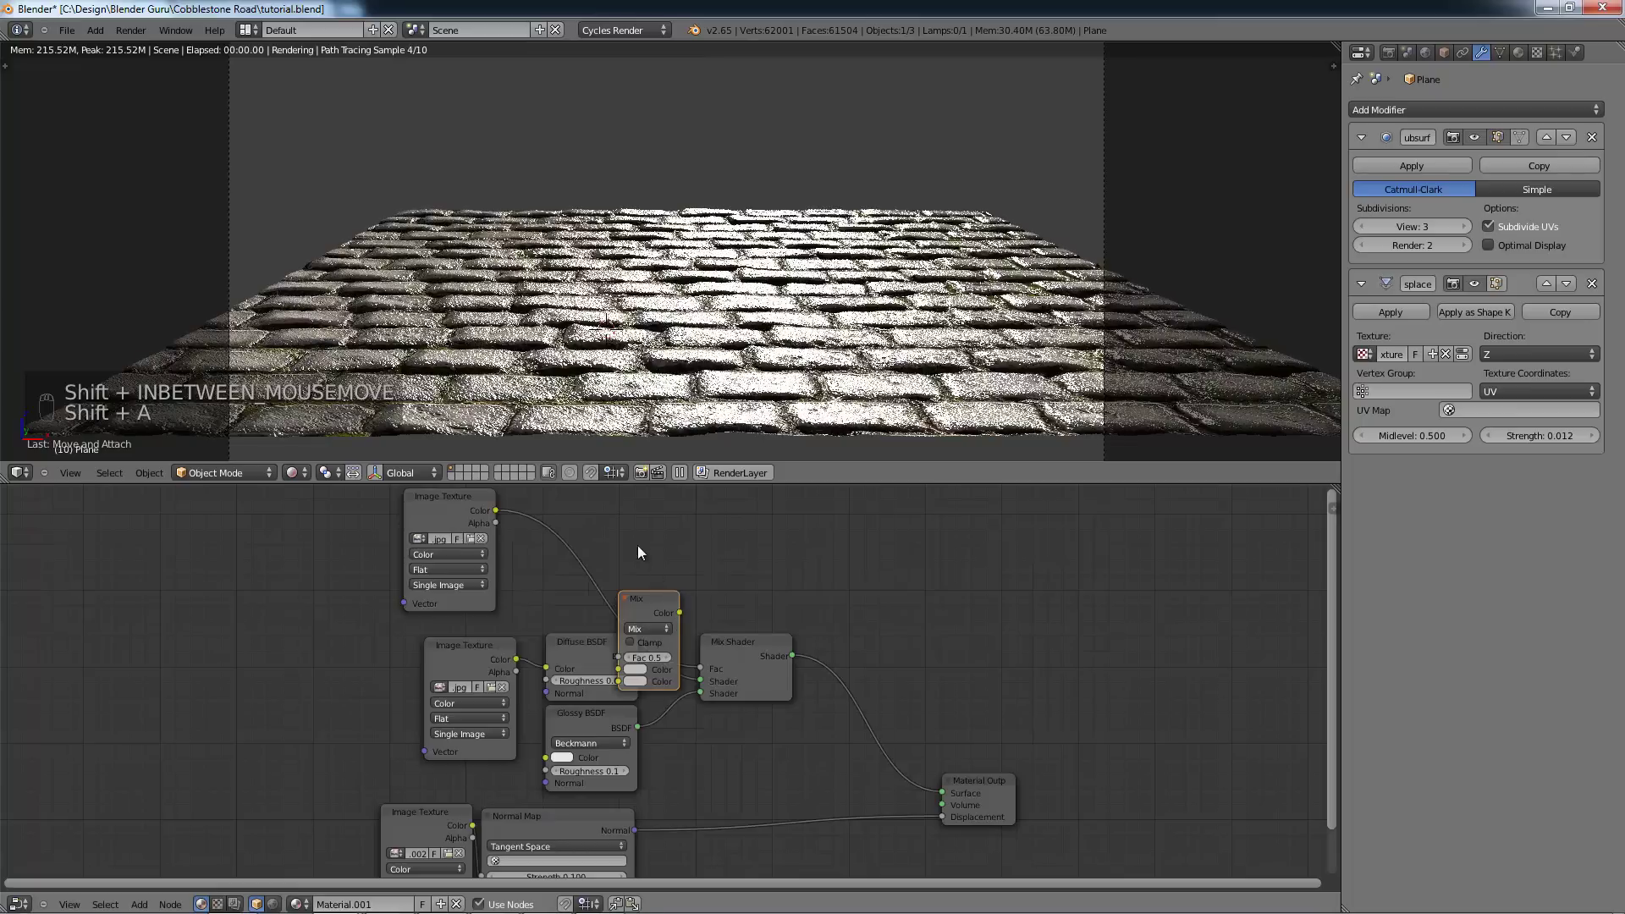
key(g)
scroll(605, 546, up, 1)
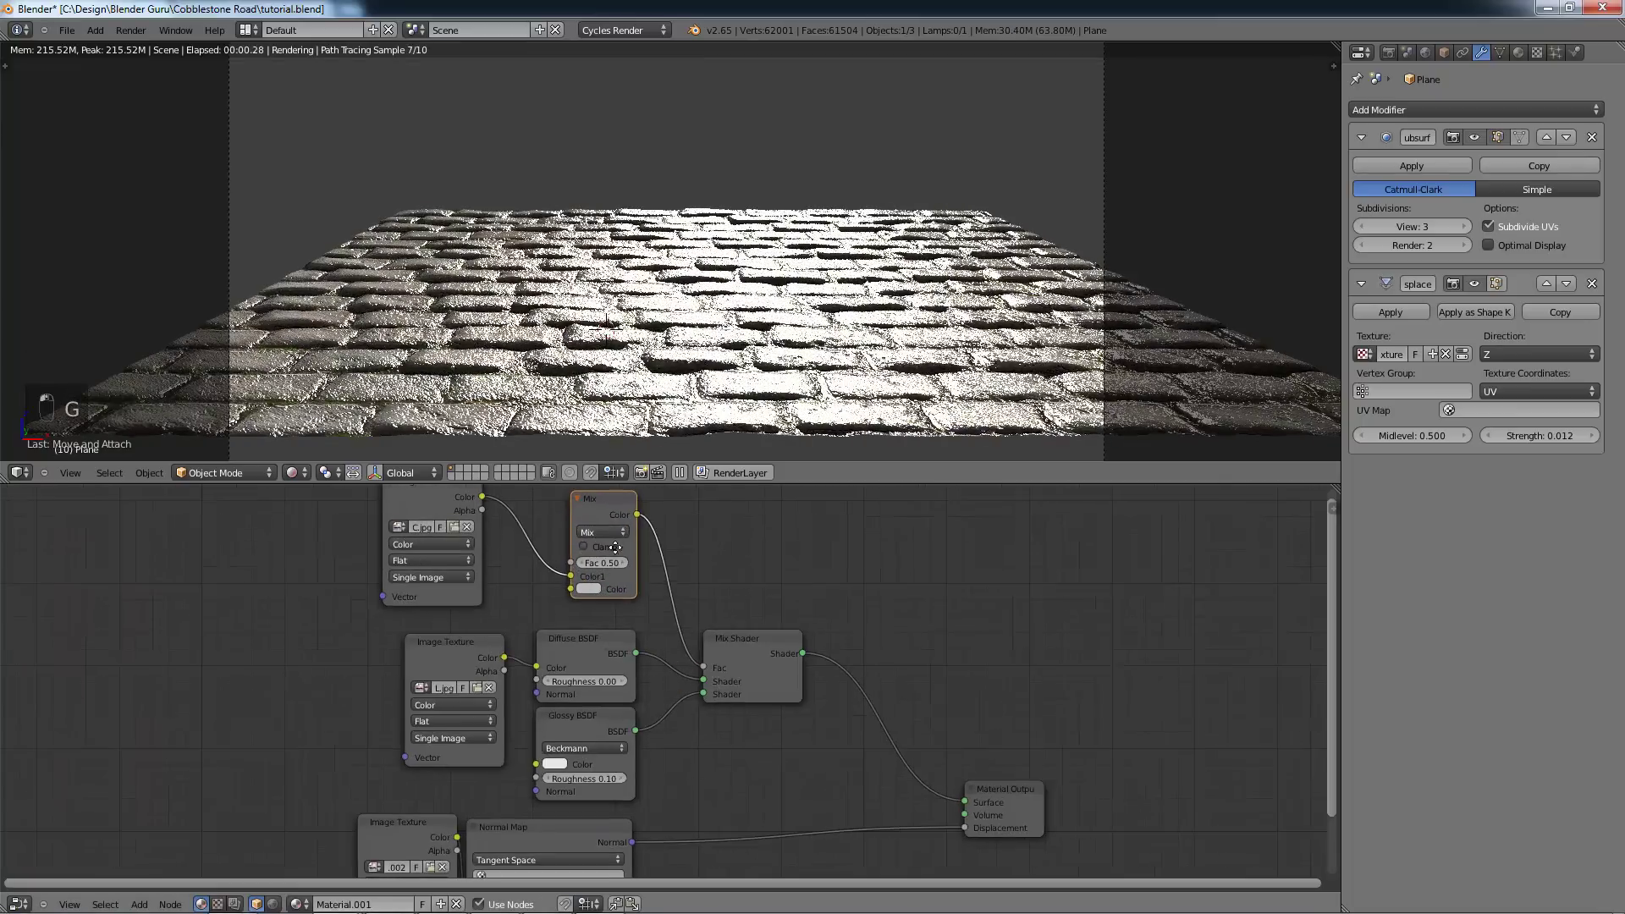
middle_drag(616, 548, 623, 603)
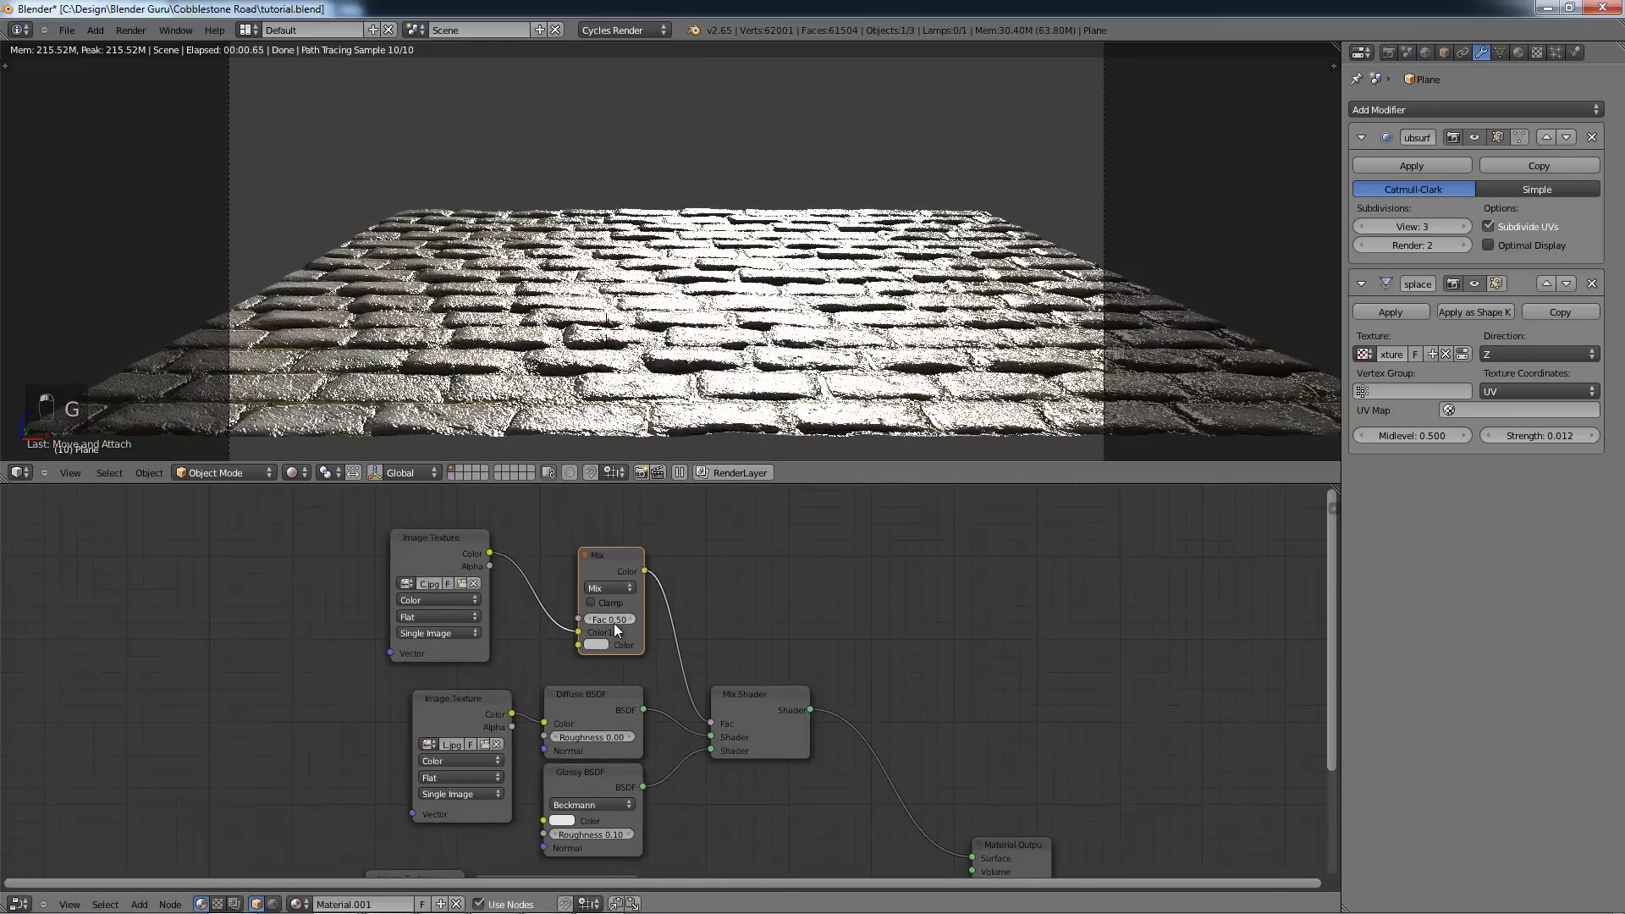
Step: Set the color Mix node's Color2 to black and its Fac to 0.900
click(592, 643)
drag(580, 644, 542, 656)
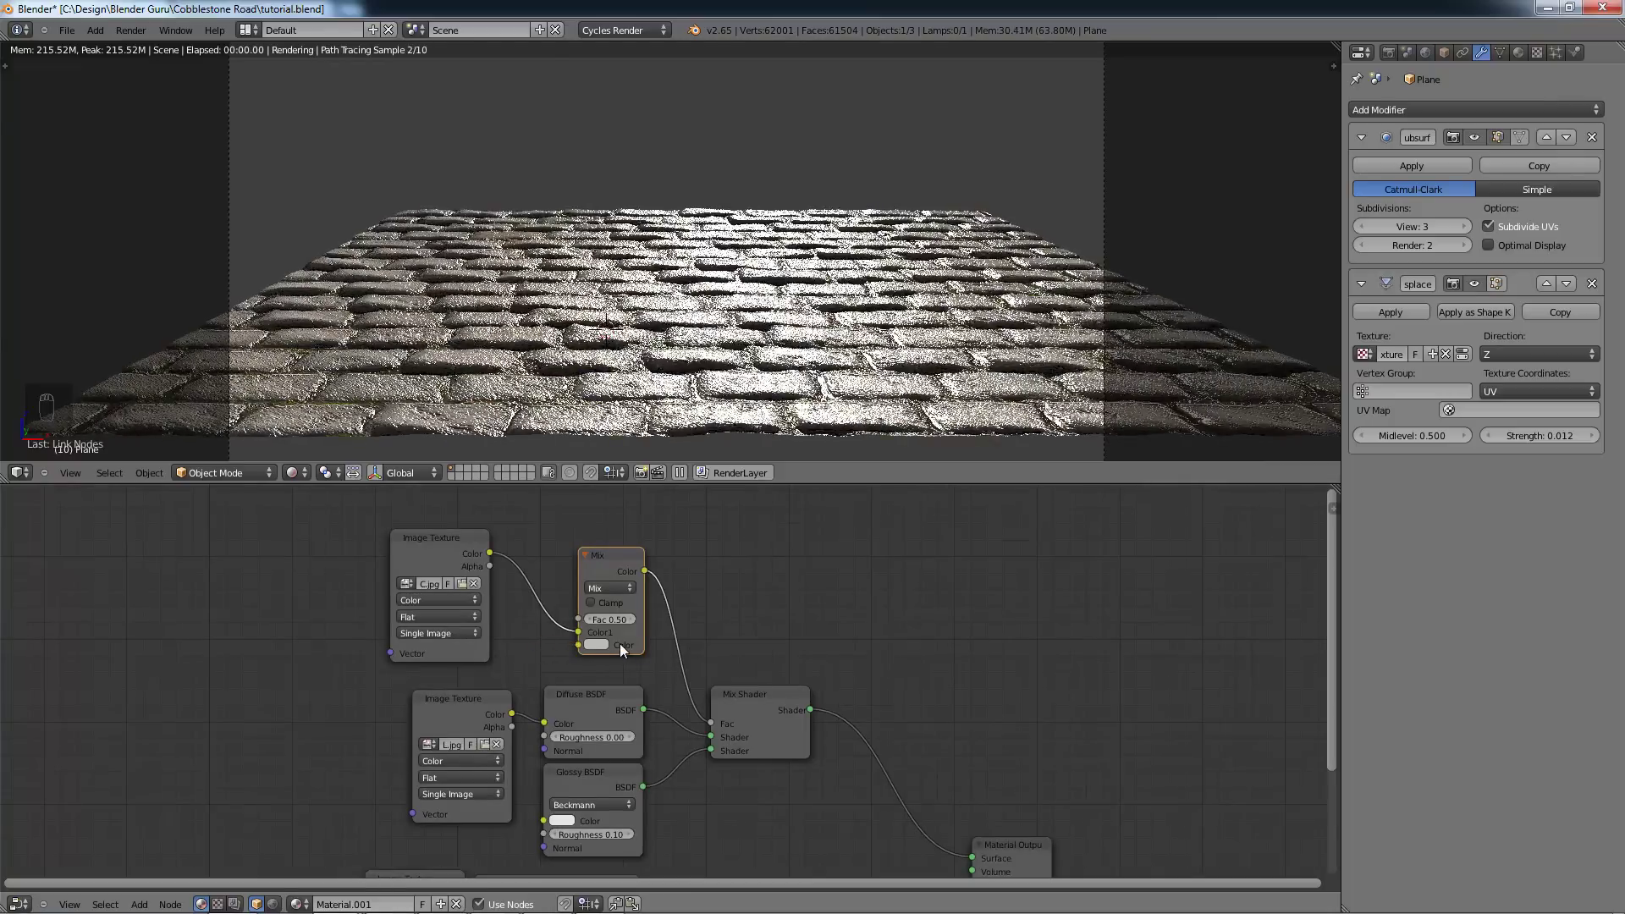
click(598, 642)
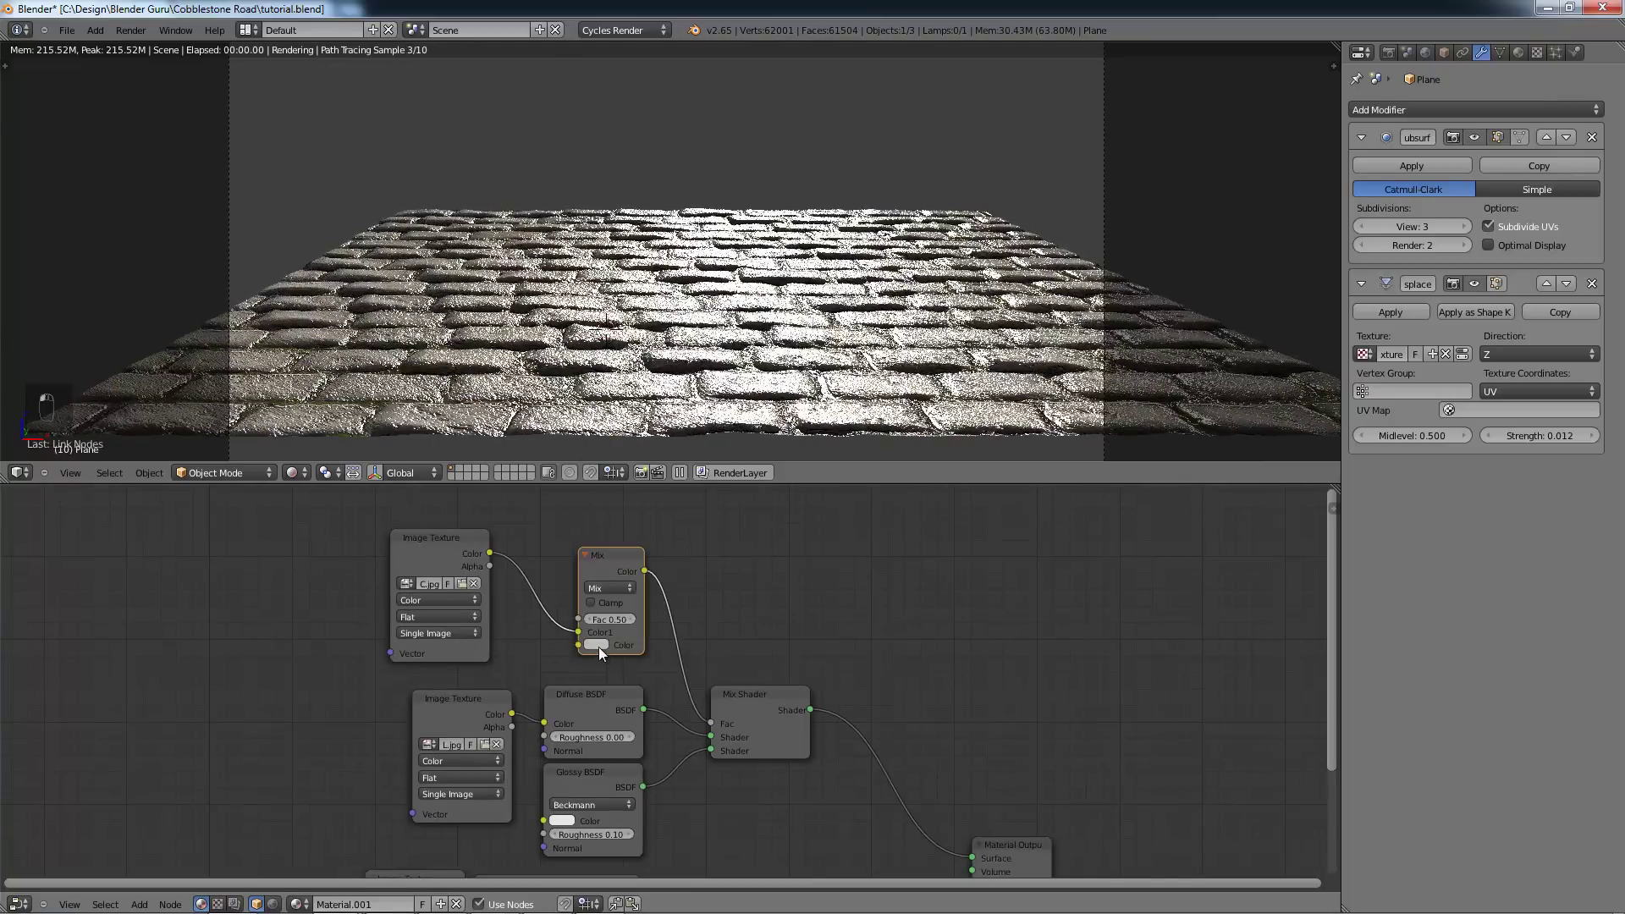
click(598, 645)
drag(699, 506, 703, 557)
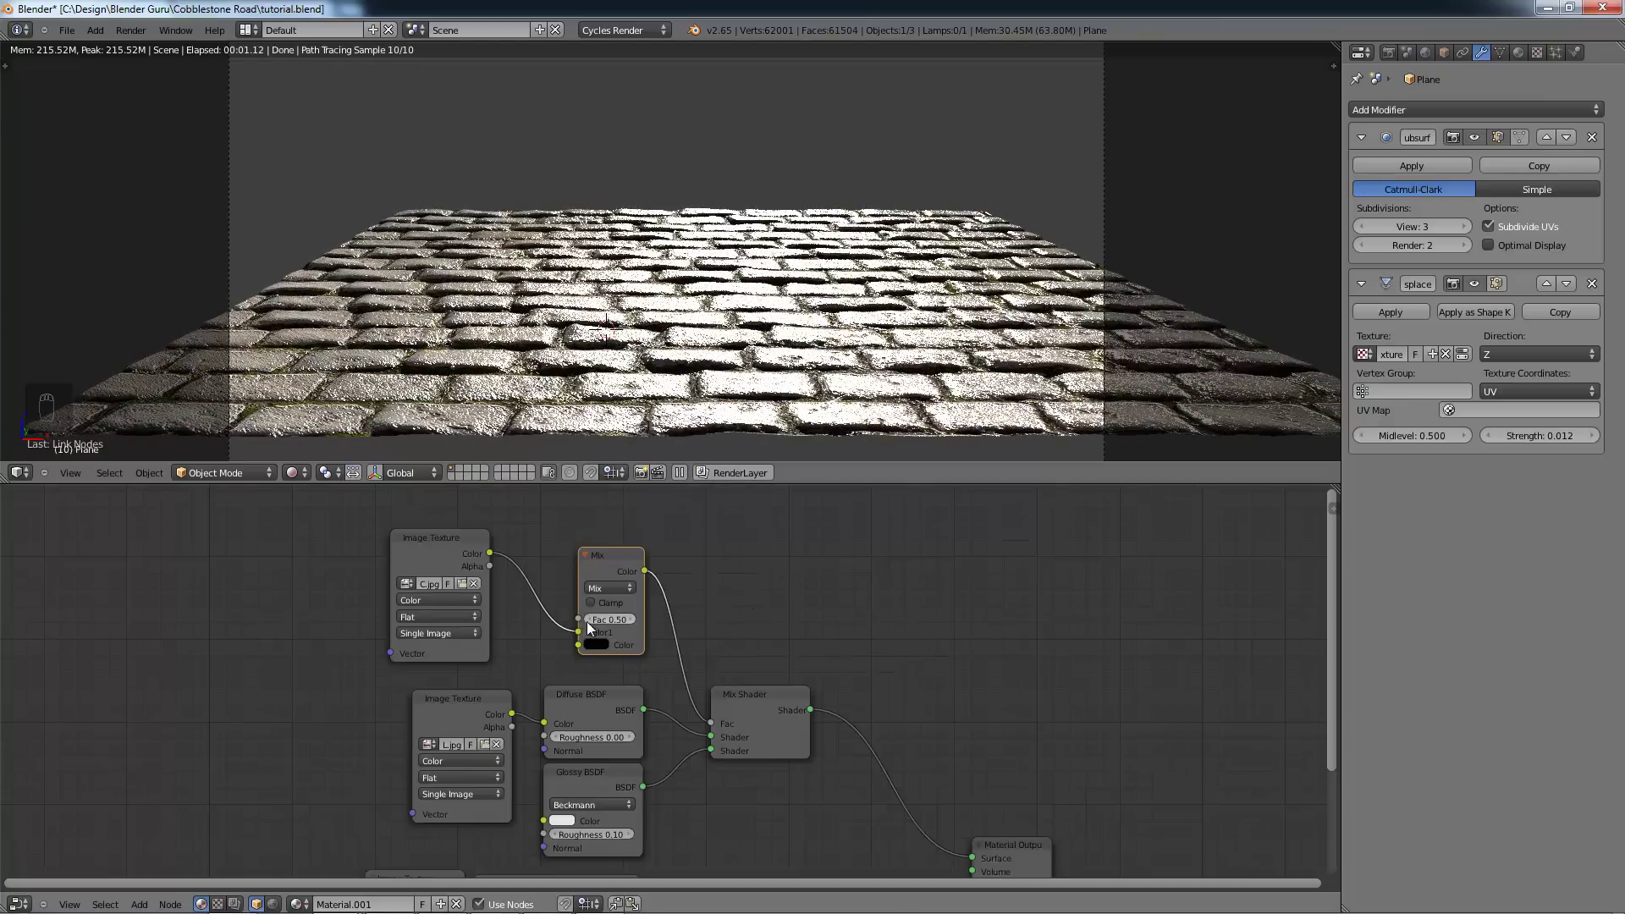
drag(587, 622, 632, 622)
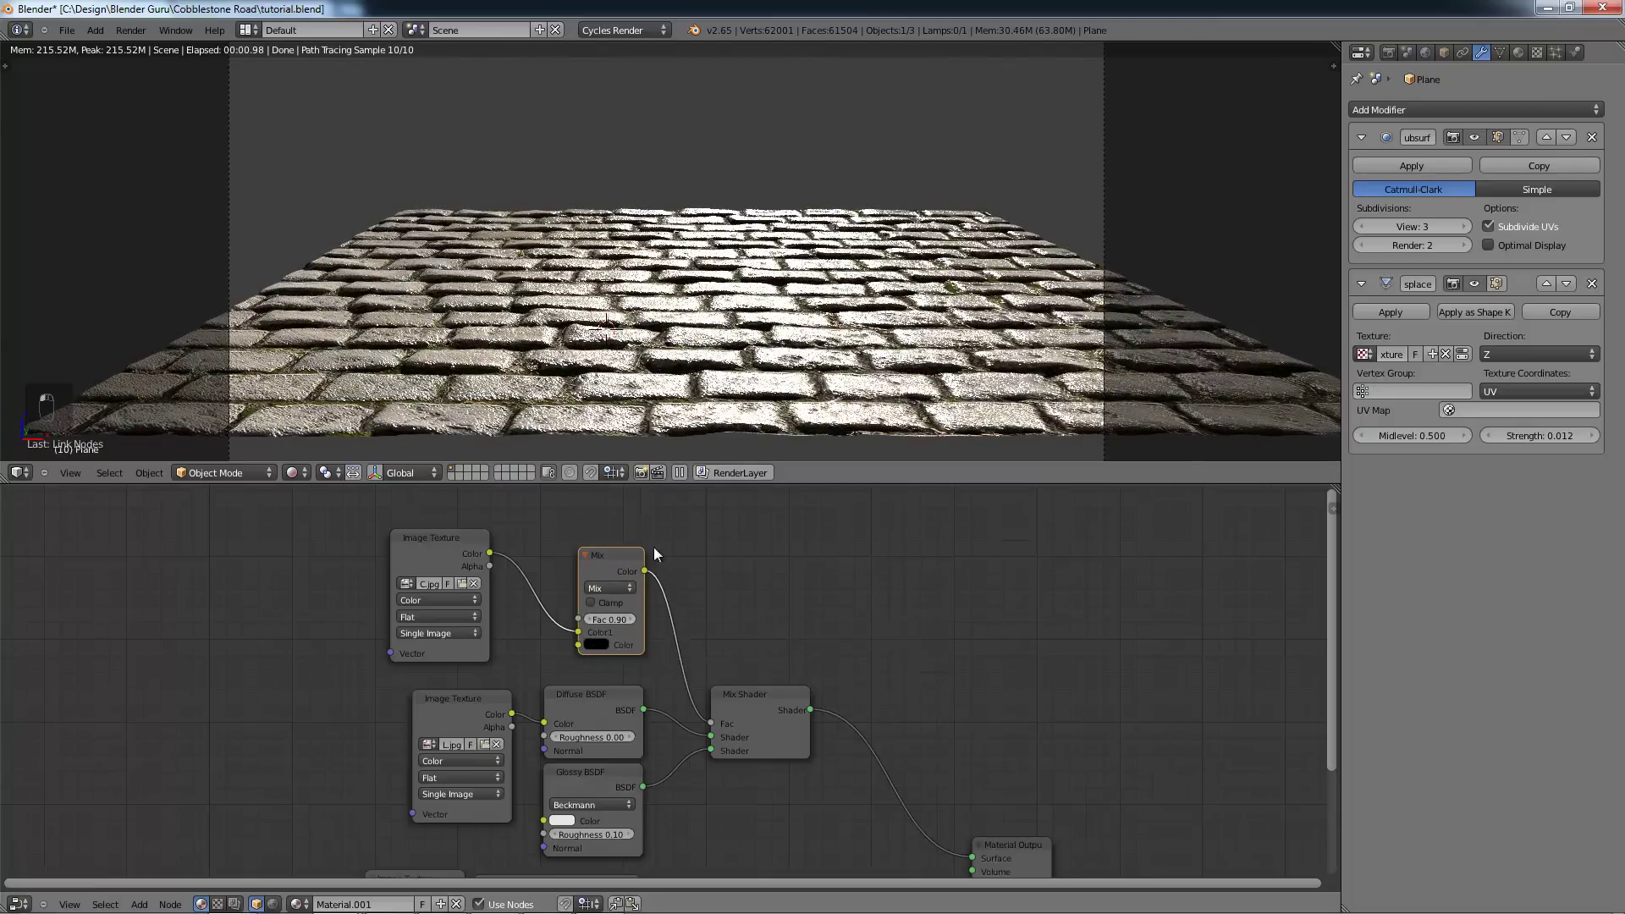
Step: Move the specular Image Texture closer to the Mix node, and check the specular map in Picasa Photo Viewer before returning to Blender
click(451, 540)
drag(441, 545, 476, 541)
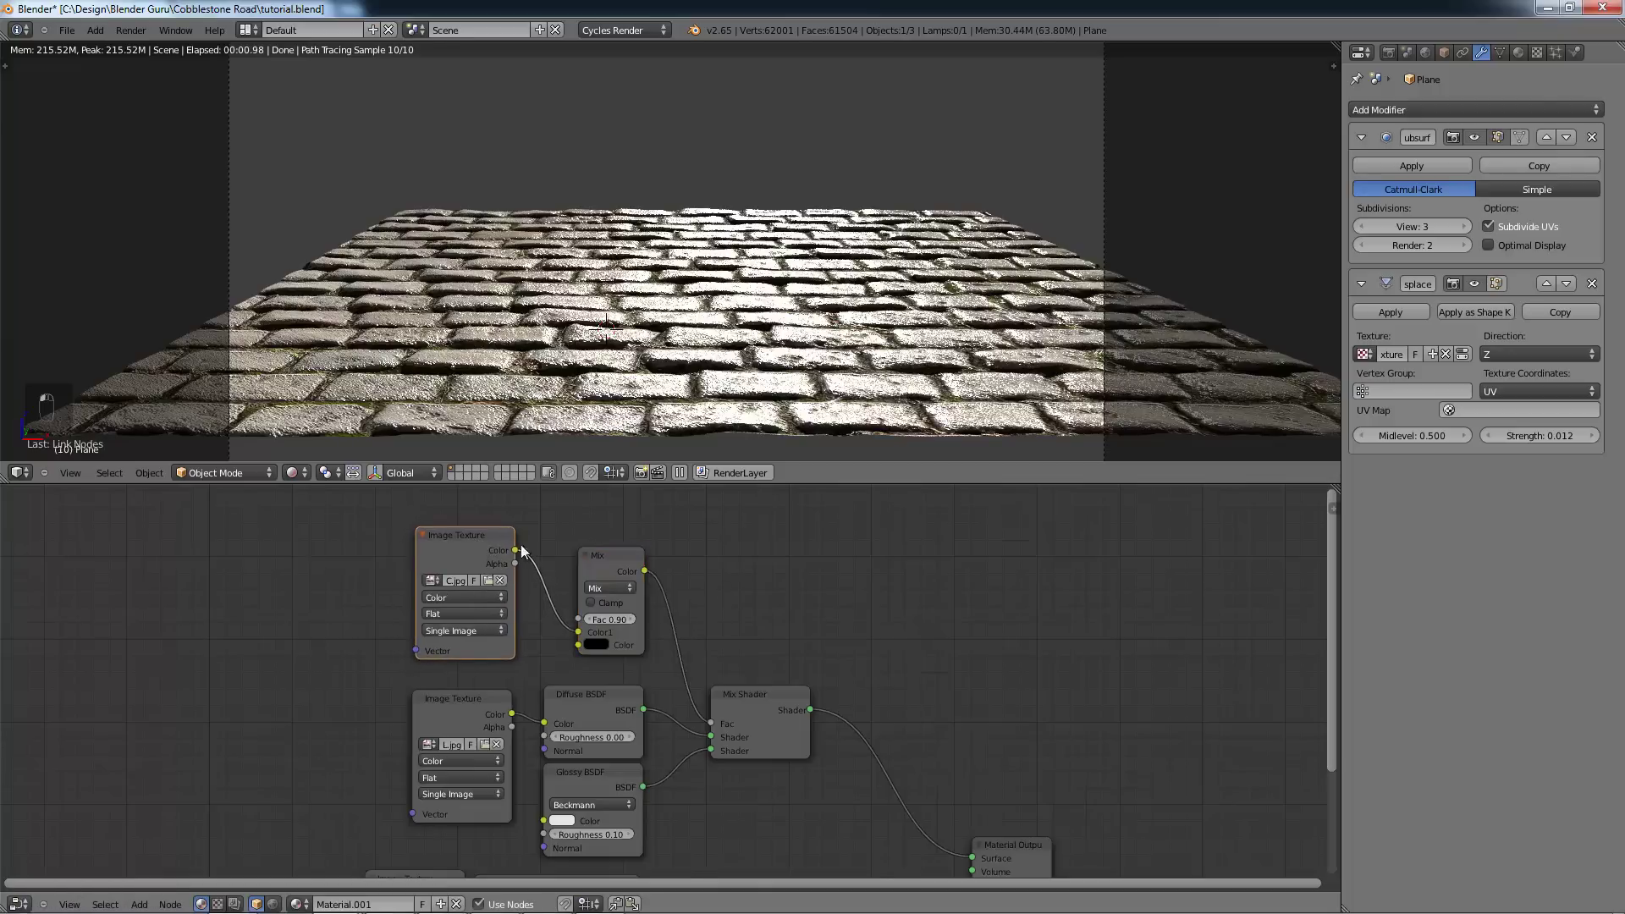
key(alt+Tab)
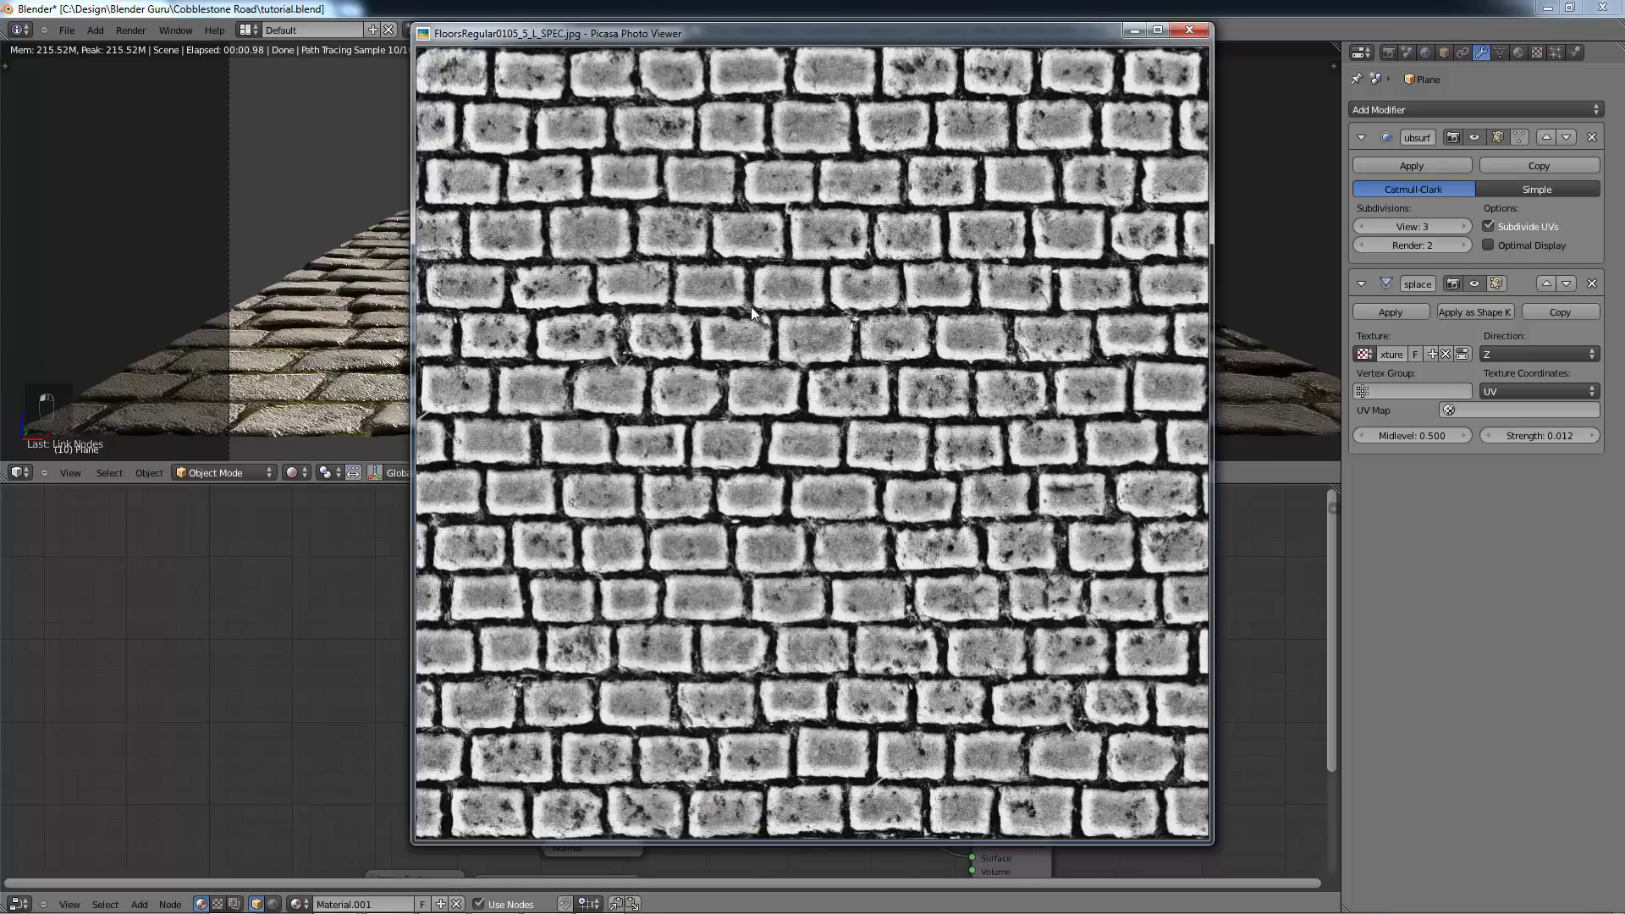
key(alt+Tab)
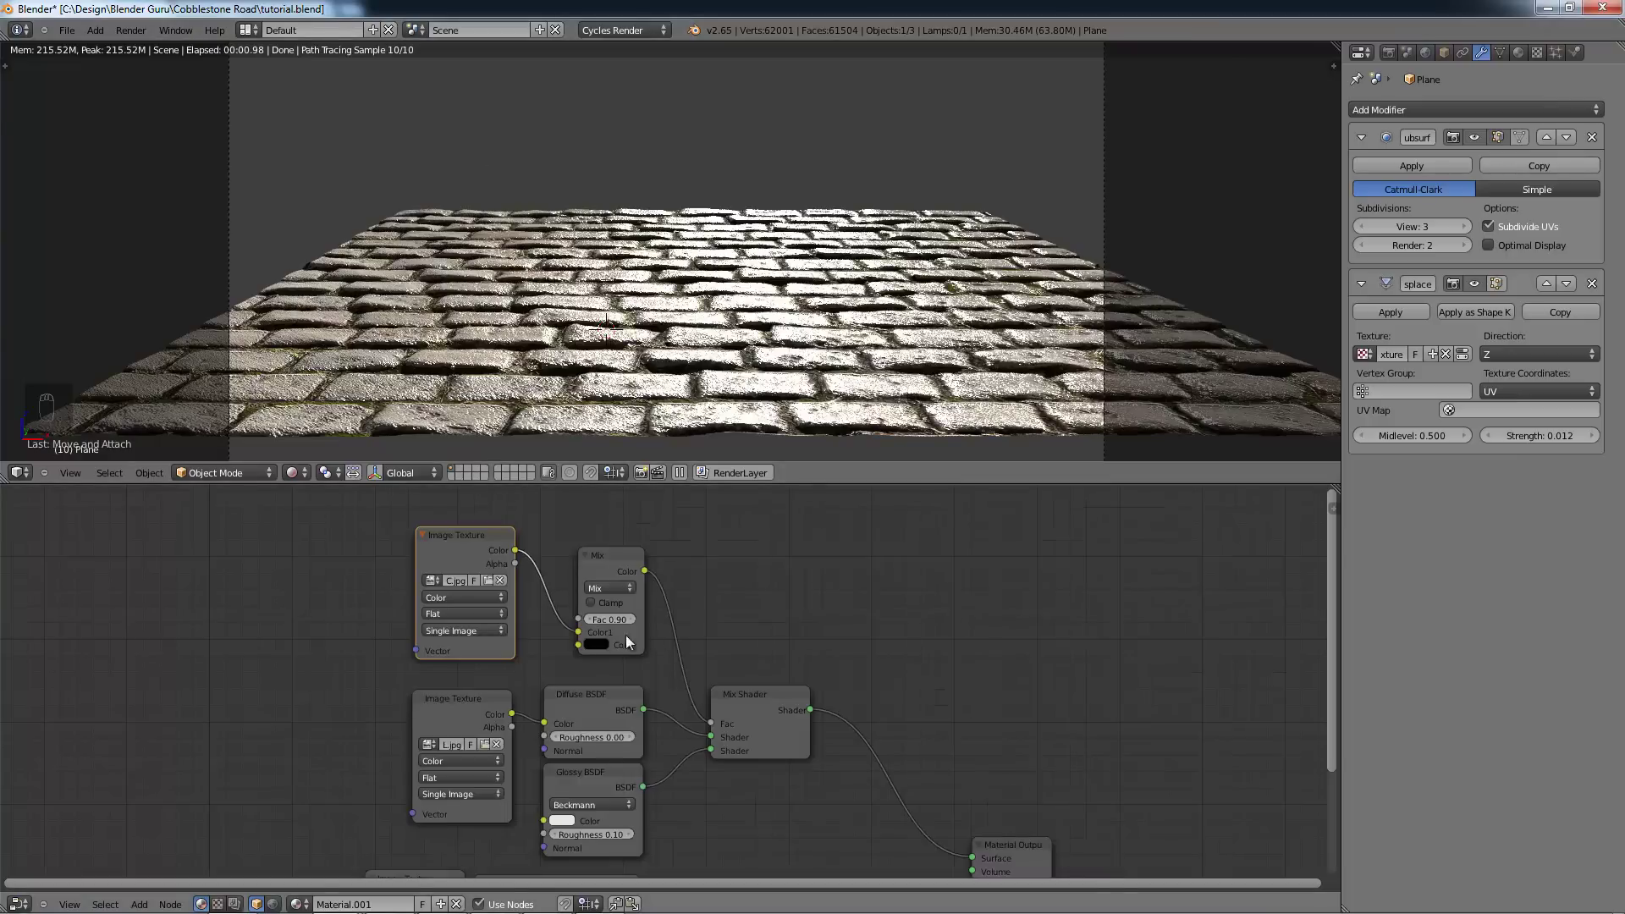
Step: Set the color Mix node's Fac to 0.980 and inspect the rendered cobblestones from a low angle
scroll(627, 635, up, 2)
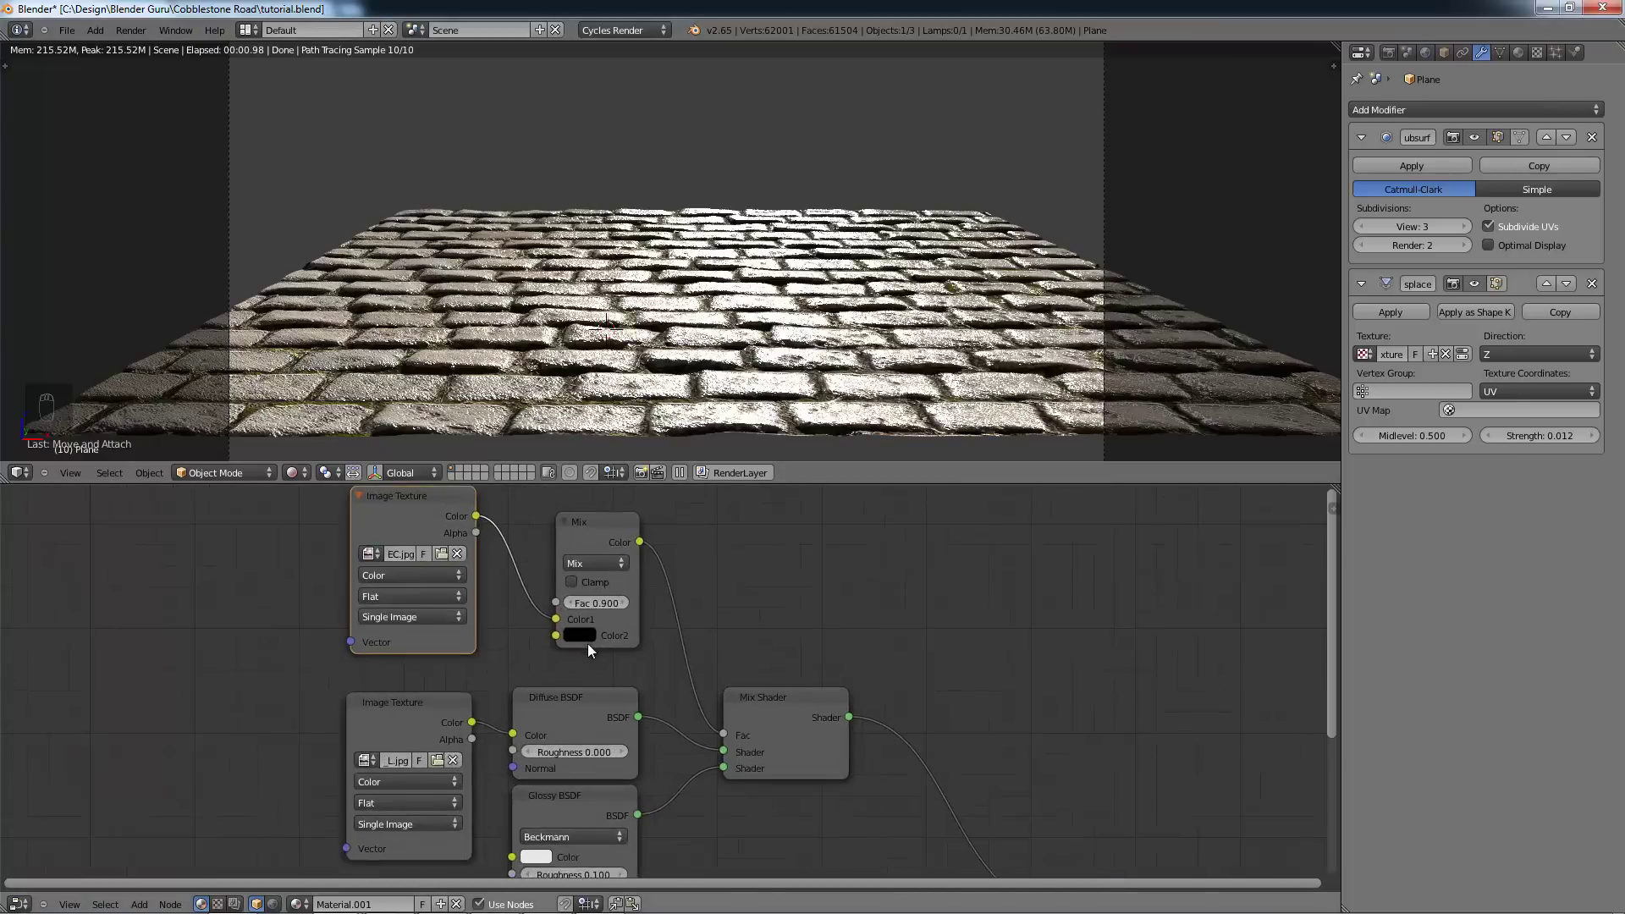
click(599, 593)
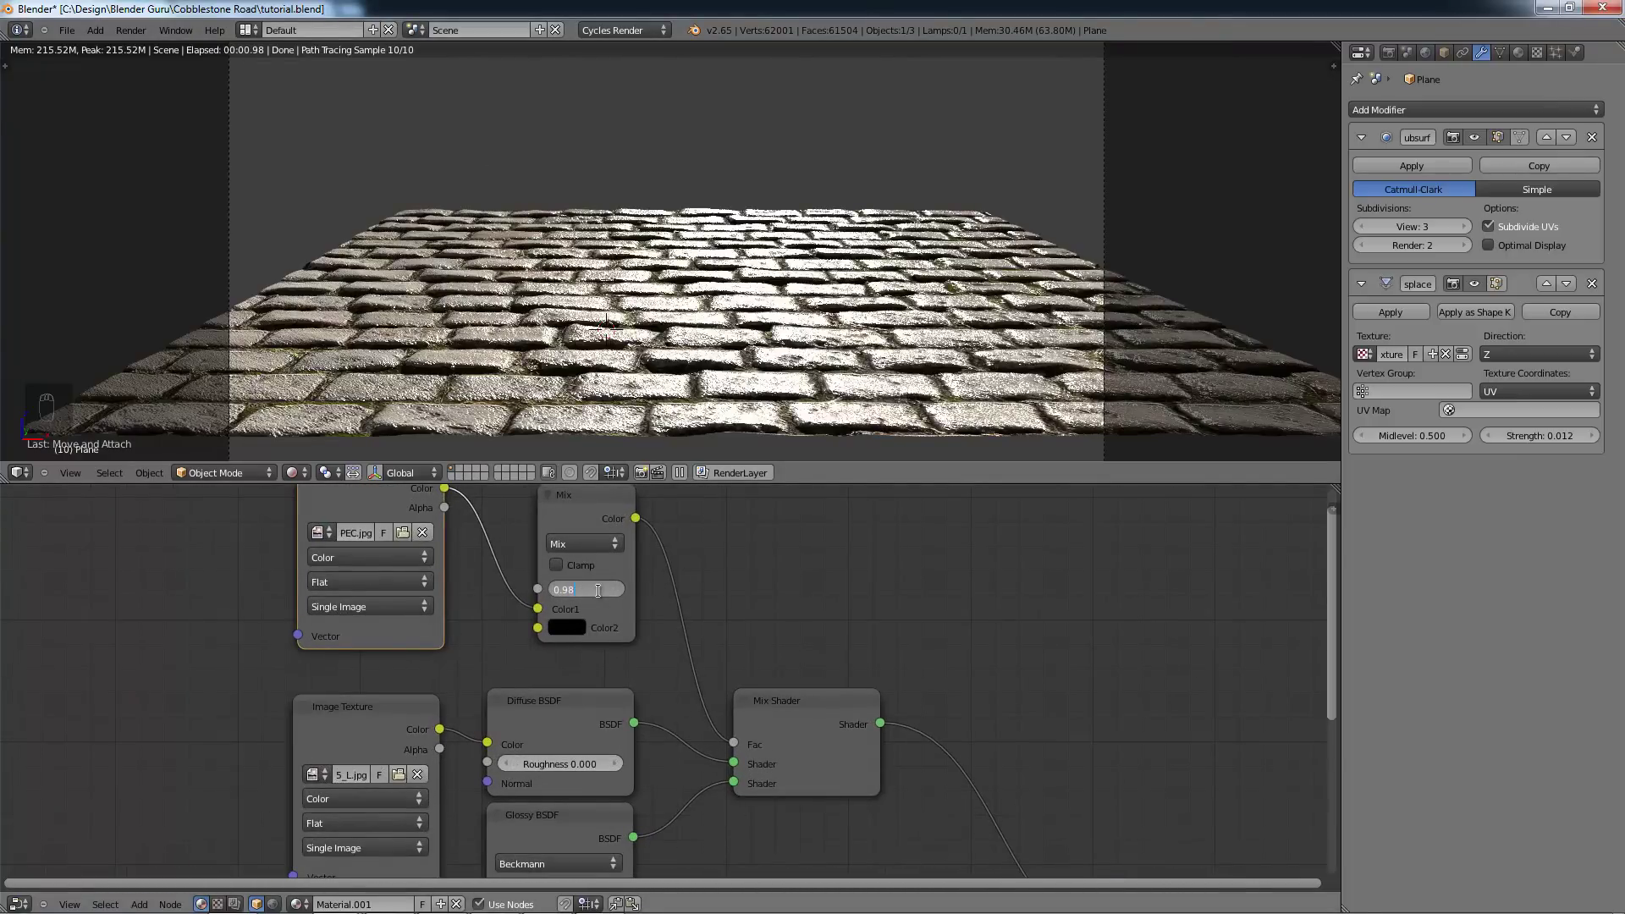
key(Return)
scroll(703, 425, up, 3)
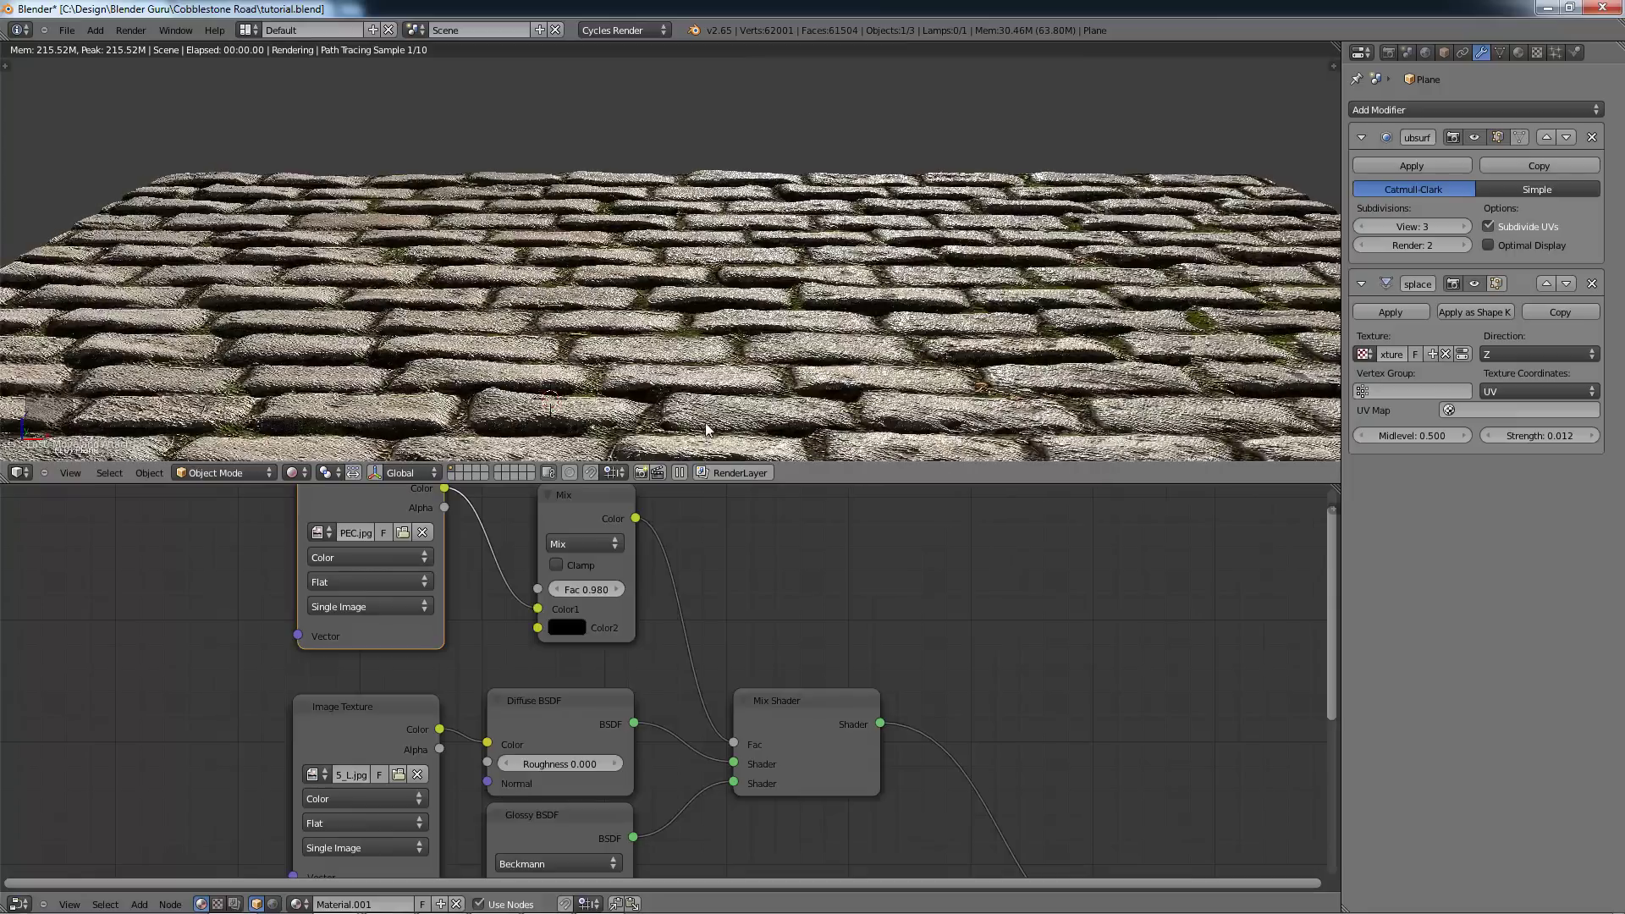
scroll(706, 427, down, 5)
middle_drag(808, 280, 868, 269)
scroll(760, 329, up, 3)
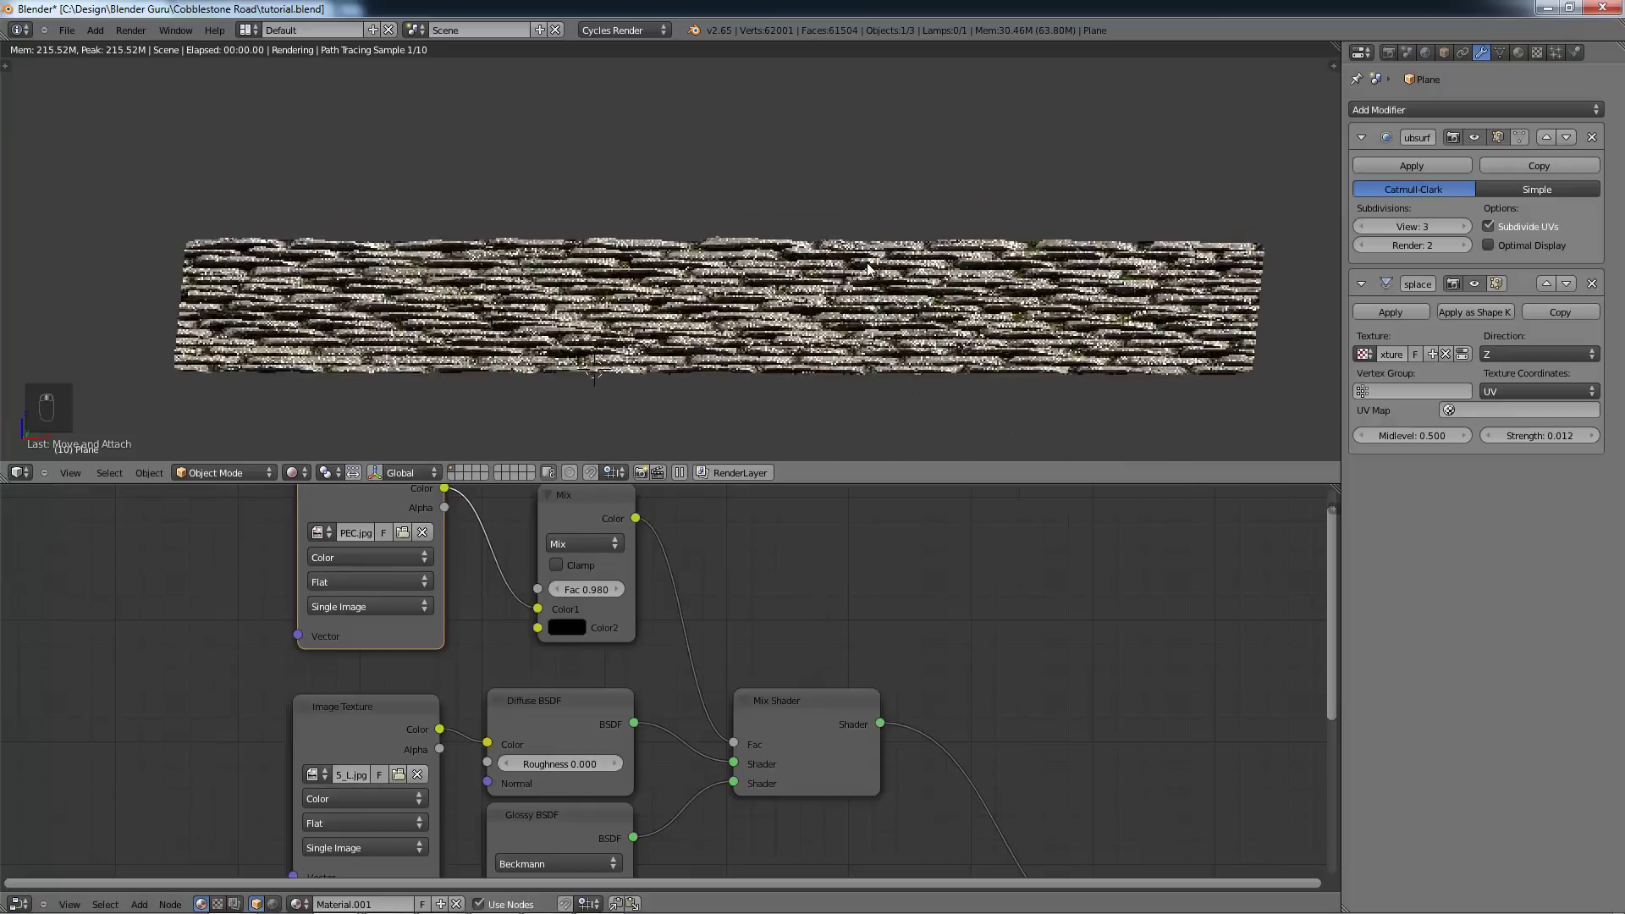
scroll(868, 268, up, 4)
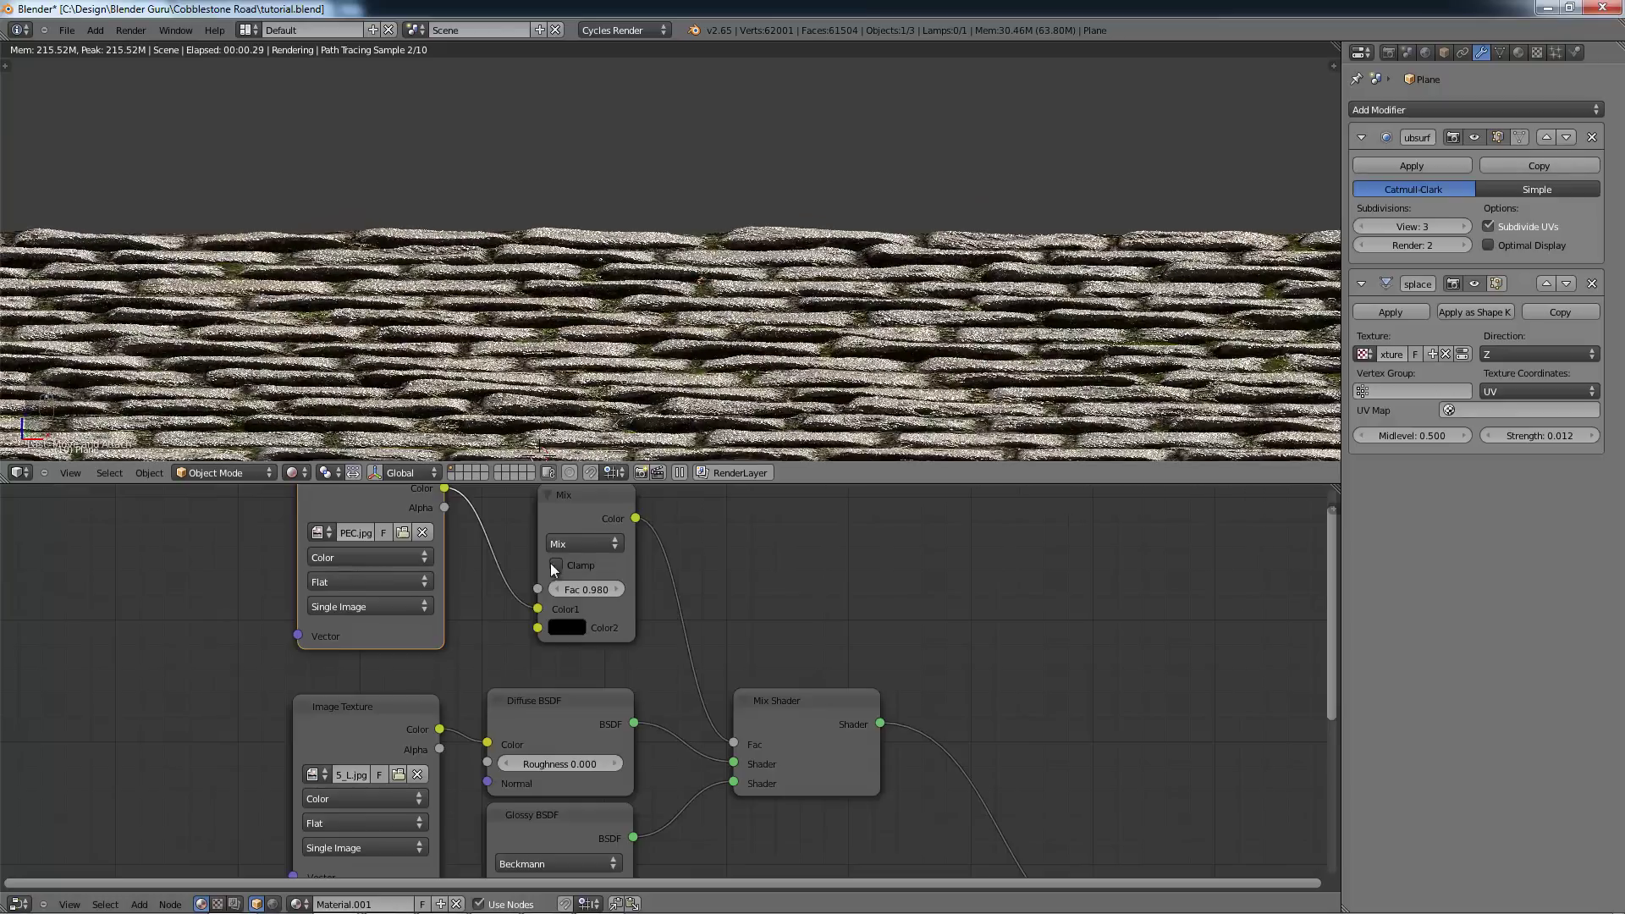
Step: Set the color Mix node's Fac to 0.950, check the stones from a higher angle, and return to the camera view
click(588, 586)
text(0.95)
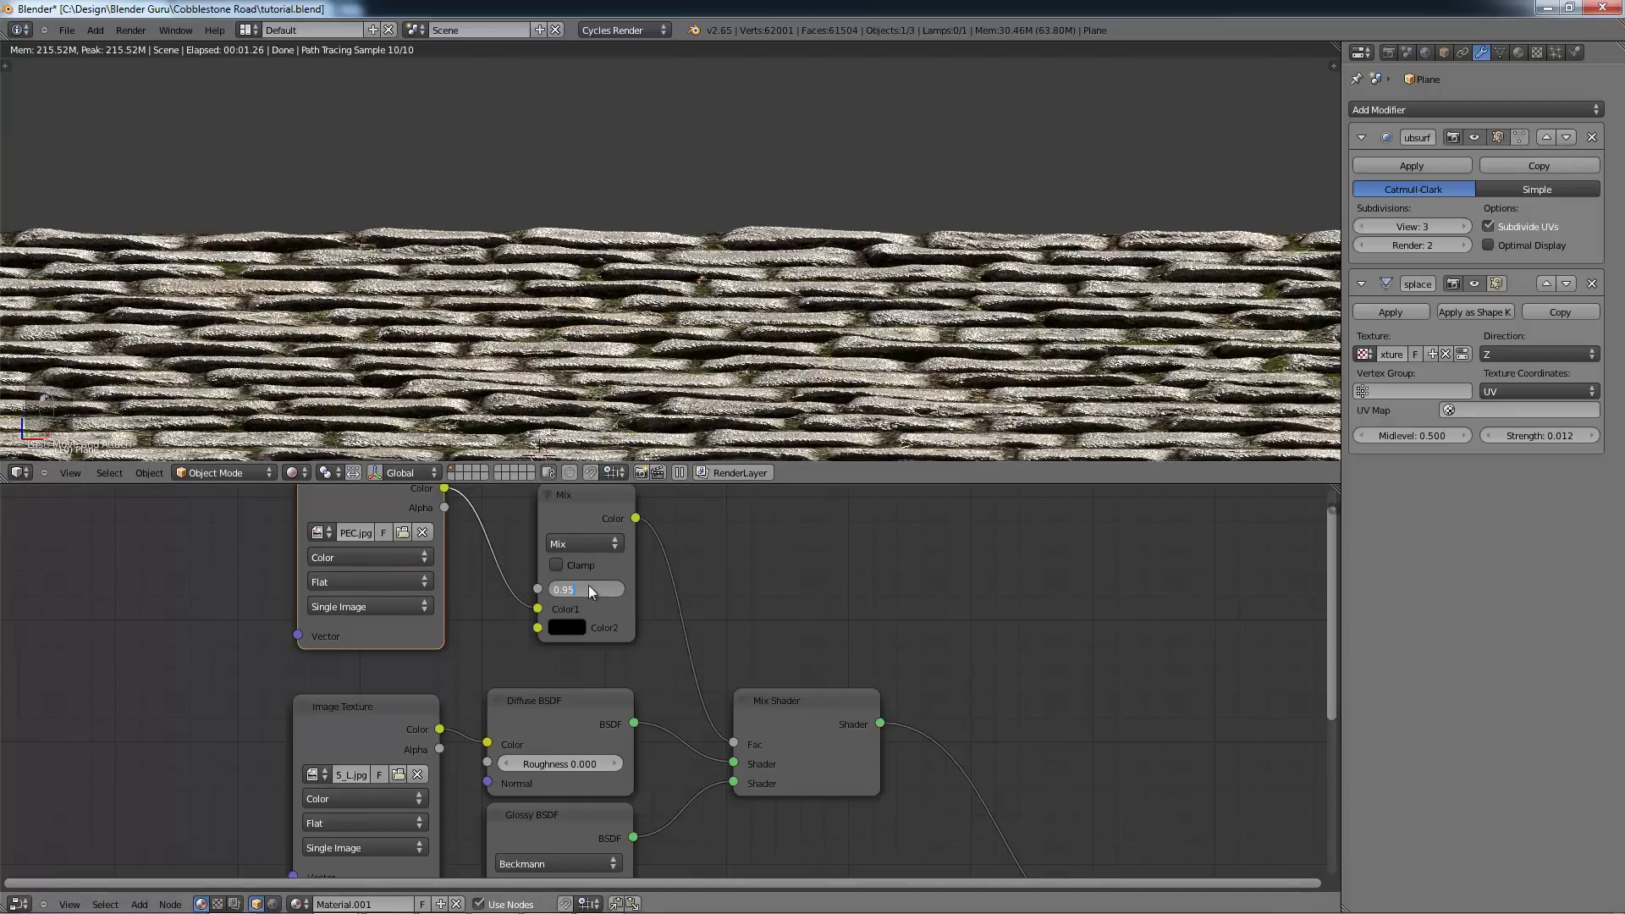
key(Return)
middle_drag(867, 271, 871, 307)
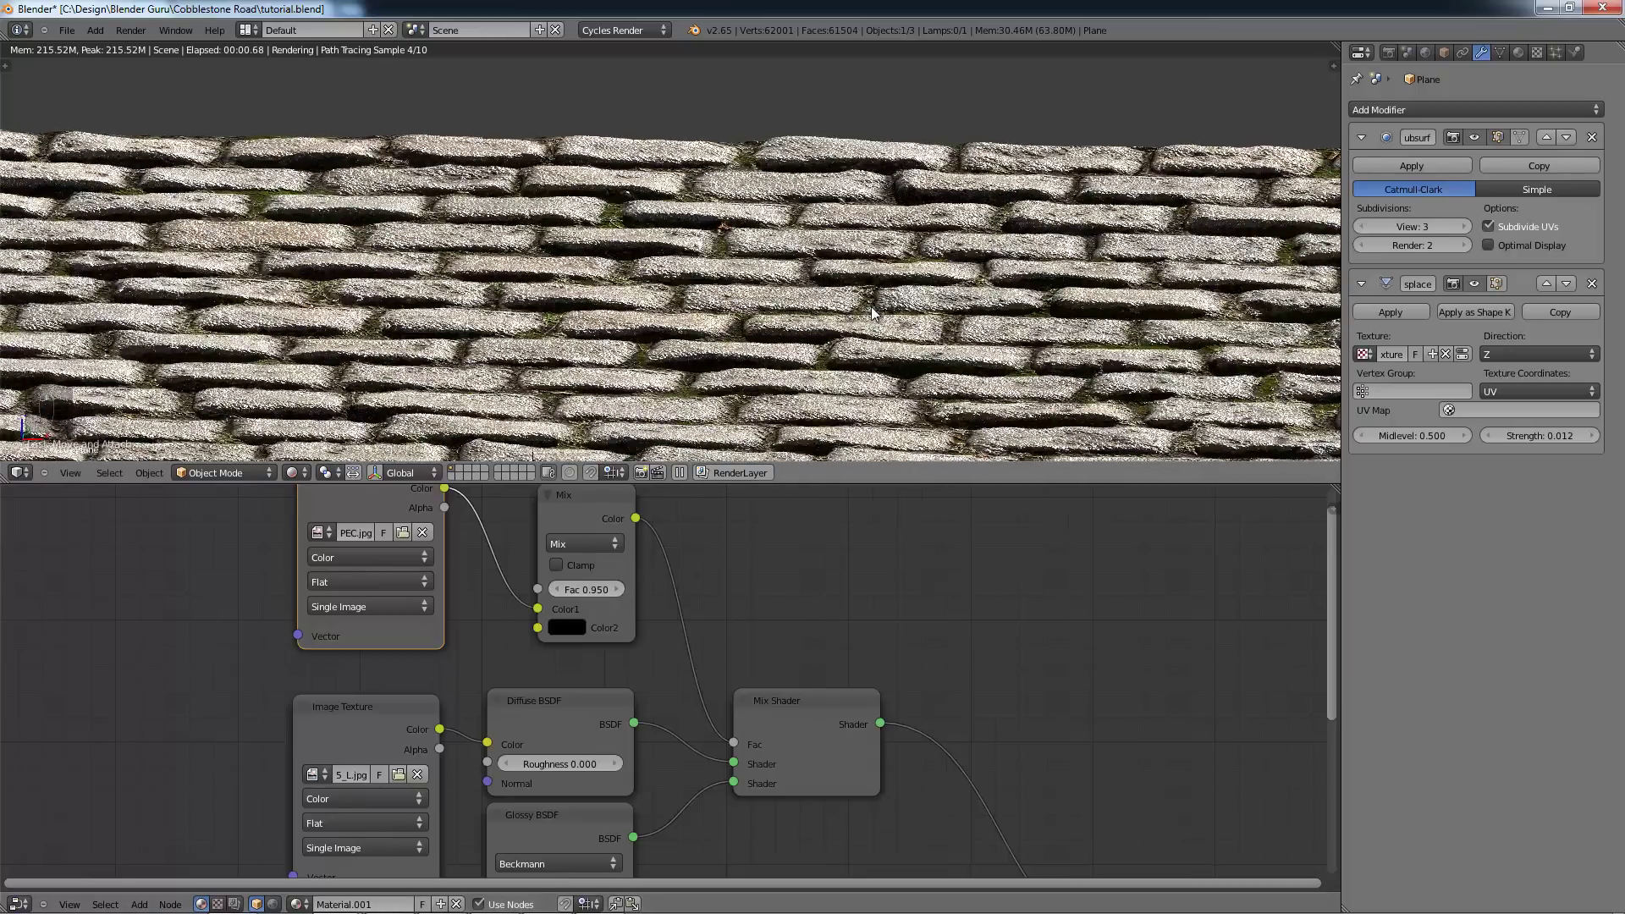
key(KP_0)
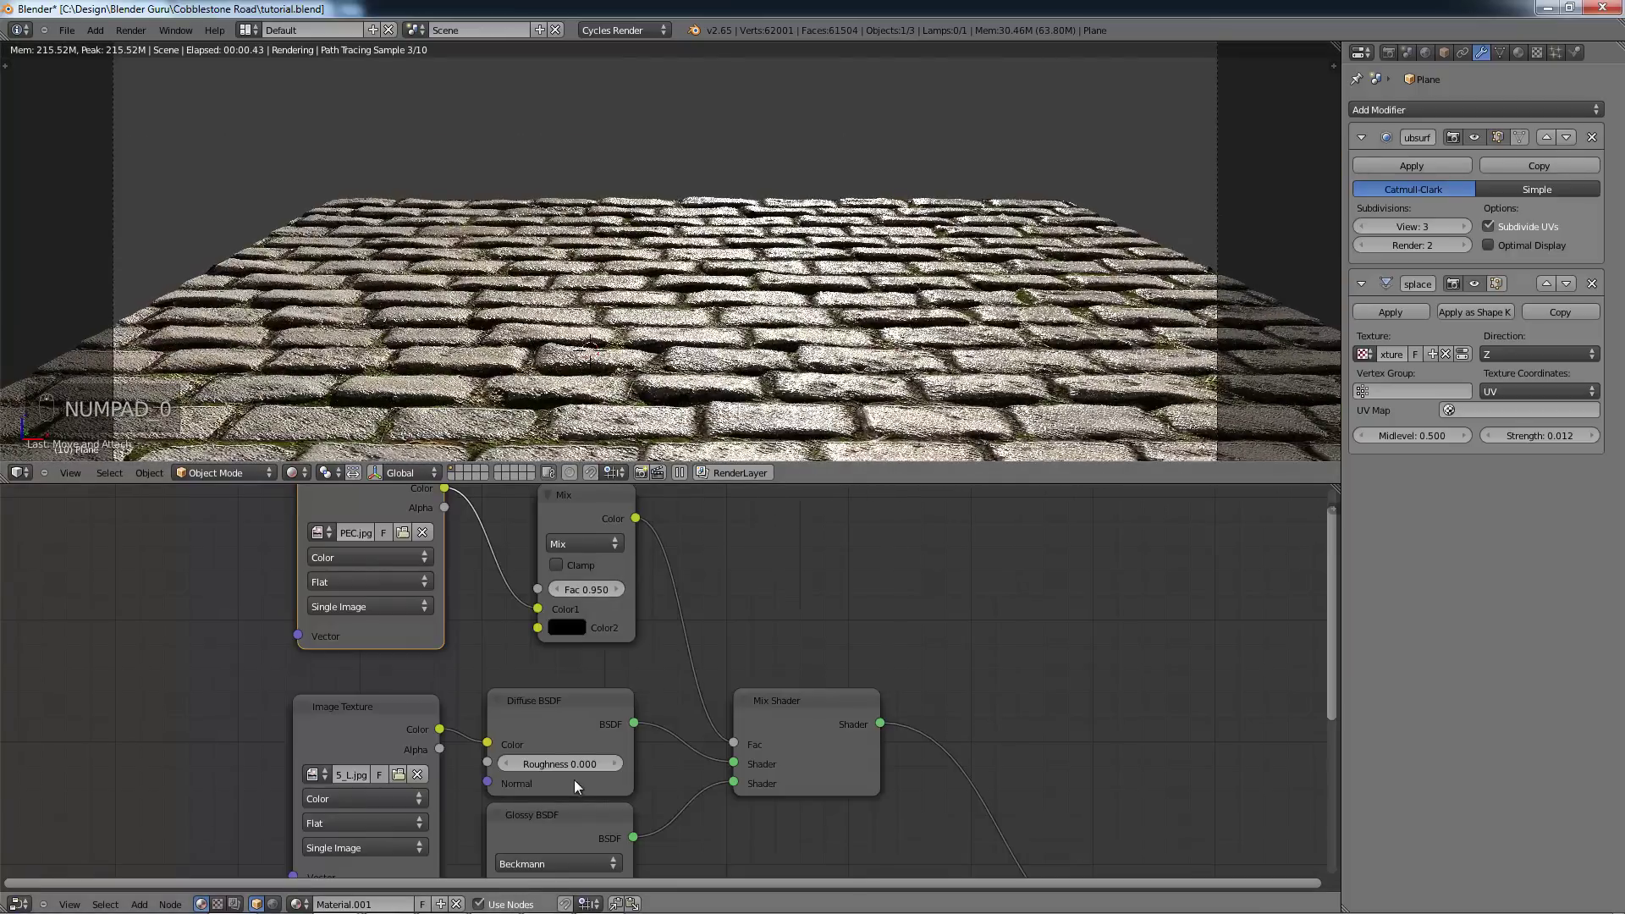
Step: Set the Glossy BSDF roughness to 0.050
middle_drag(576, 764, 587, 675)
click(577, 815)
text(.0)
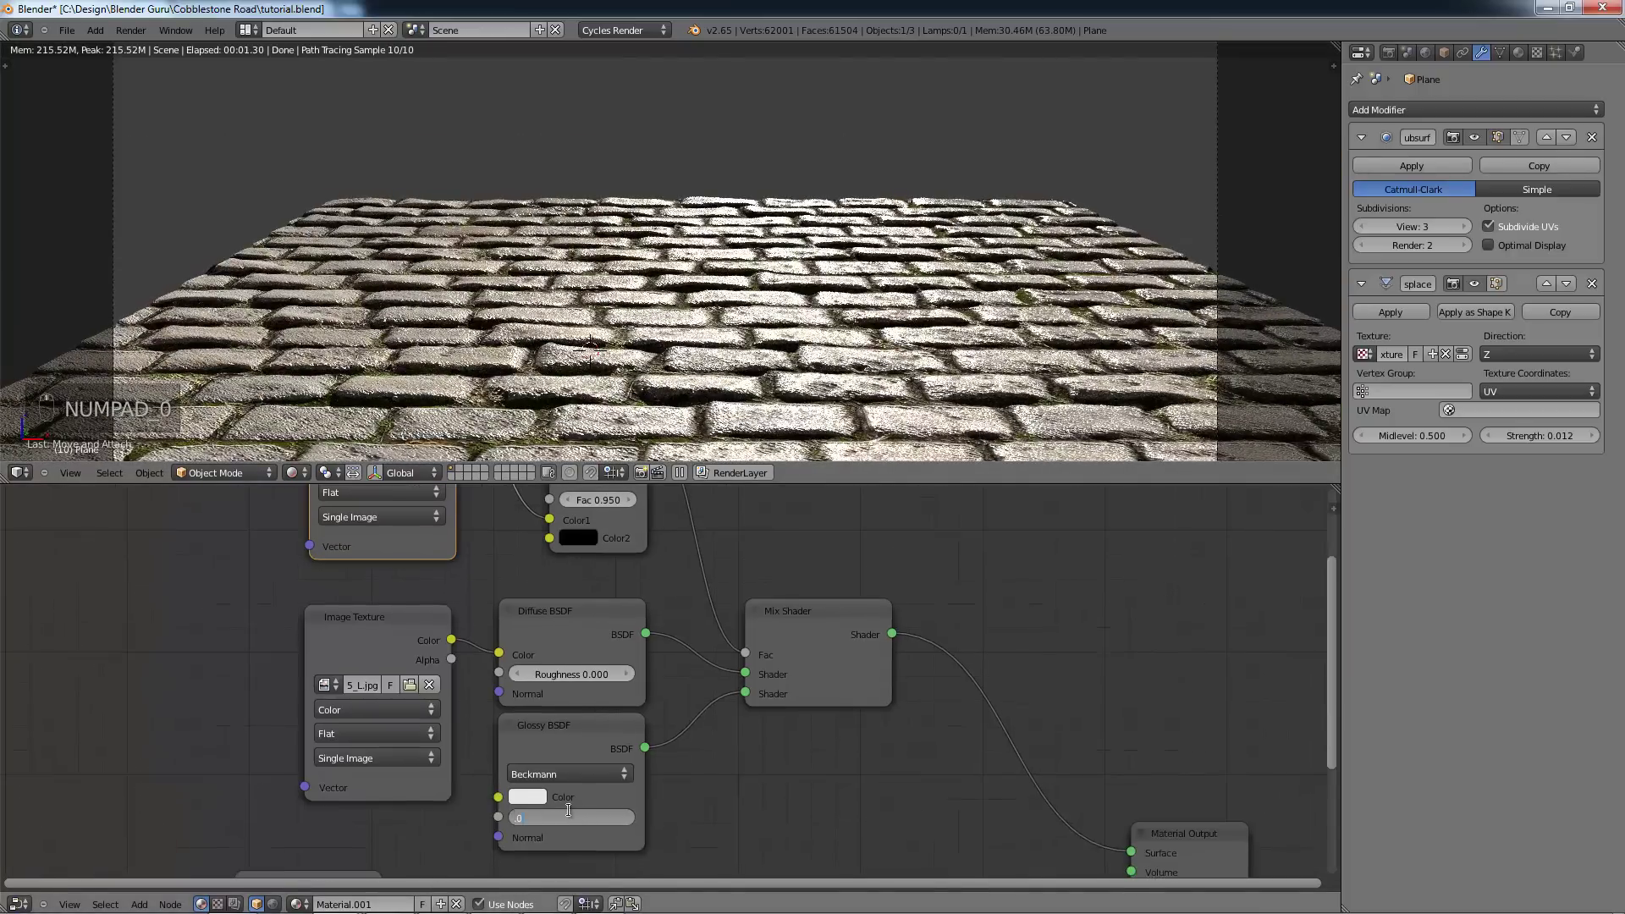
text(5)
key(Return)
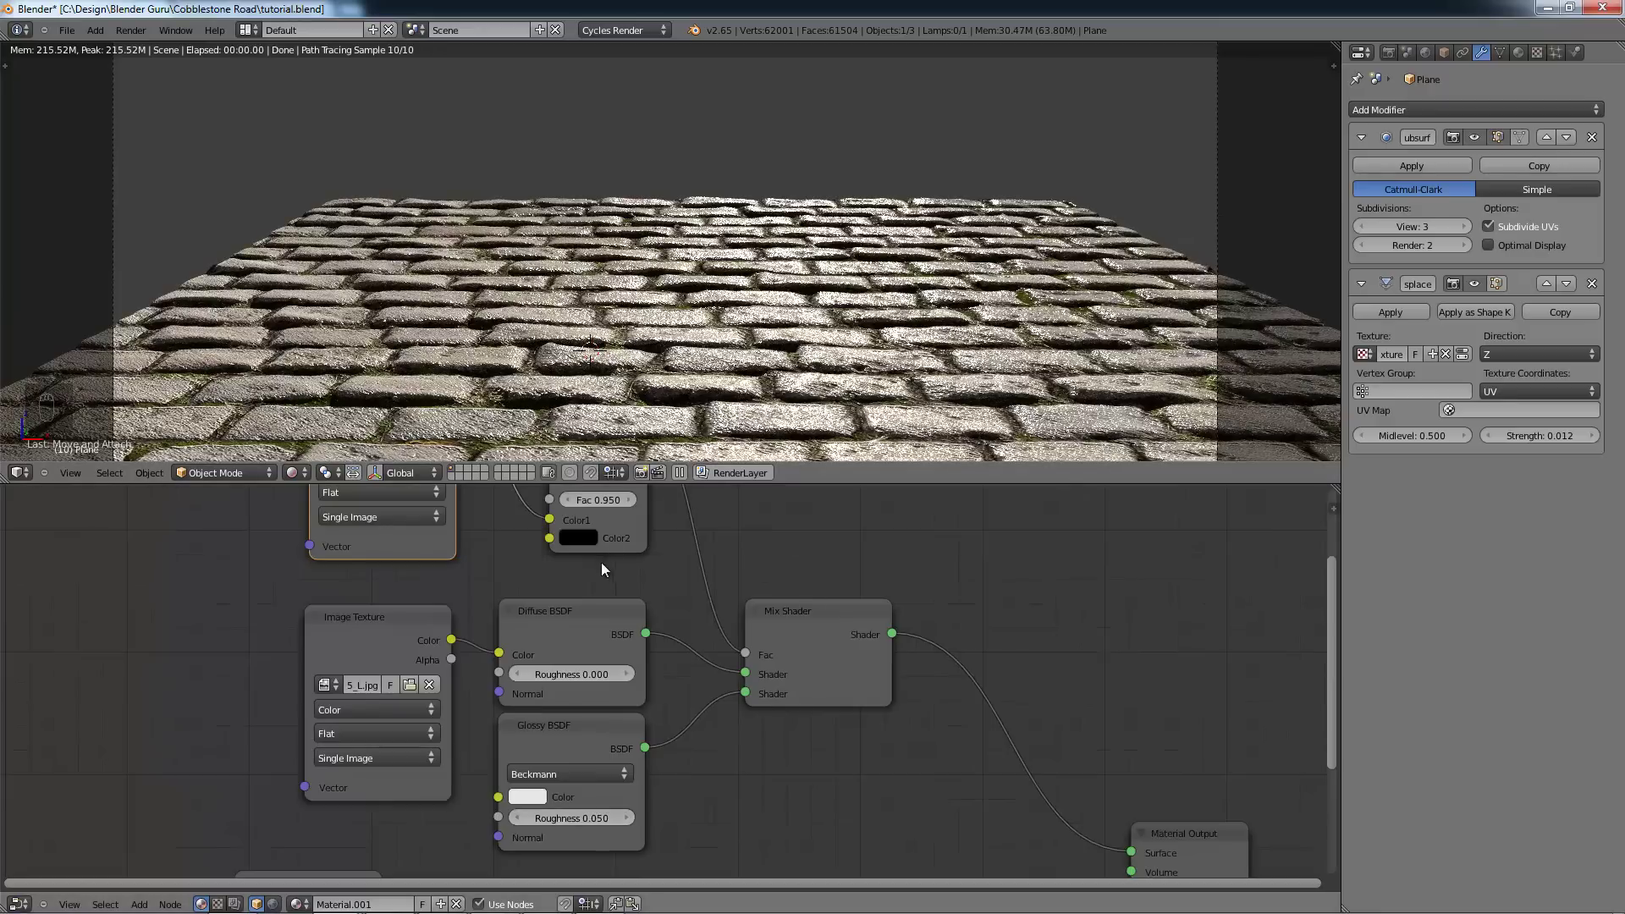
Step: Lower the color Mix node's Fac to 0.550
scroll(626, 525, up, 1)
middle_drag(635, 509, 610, 641)
click(522, 585)
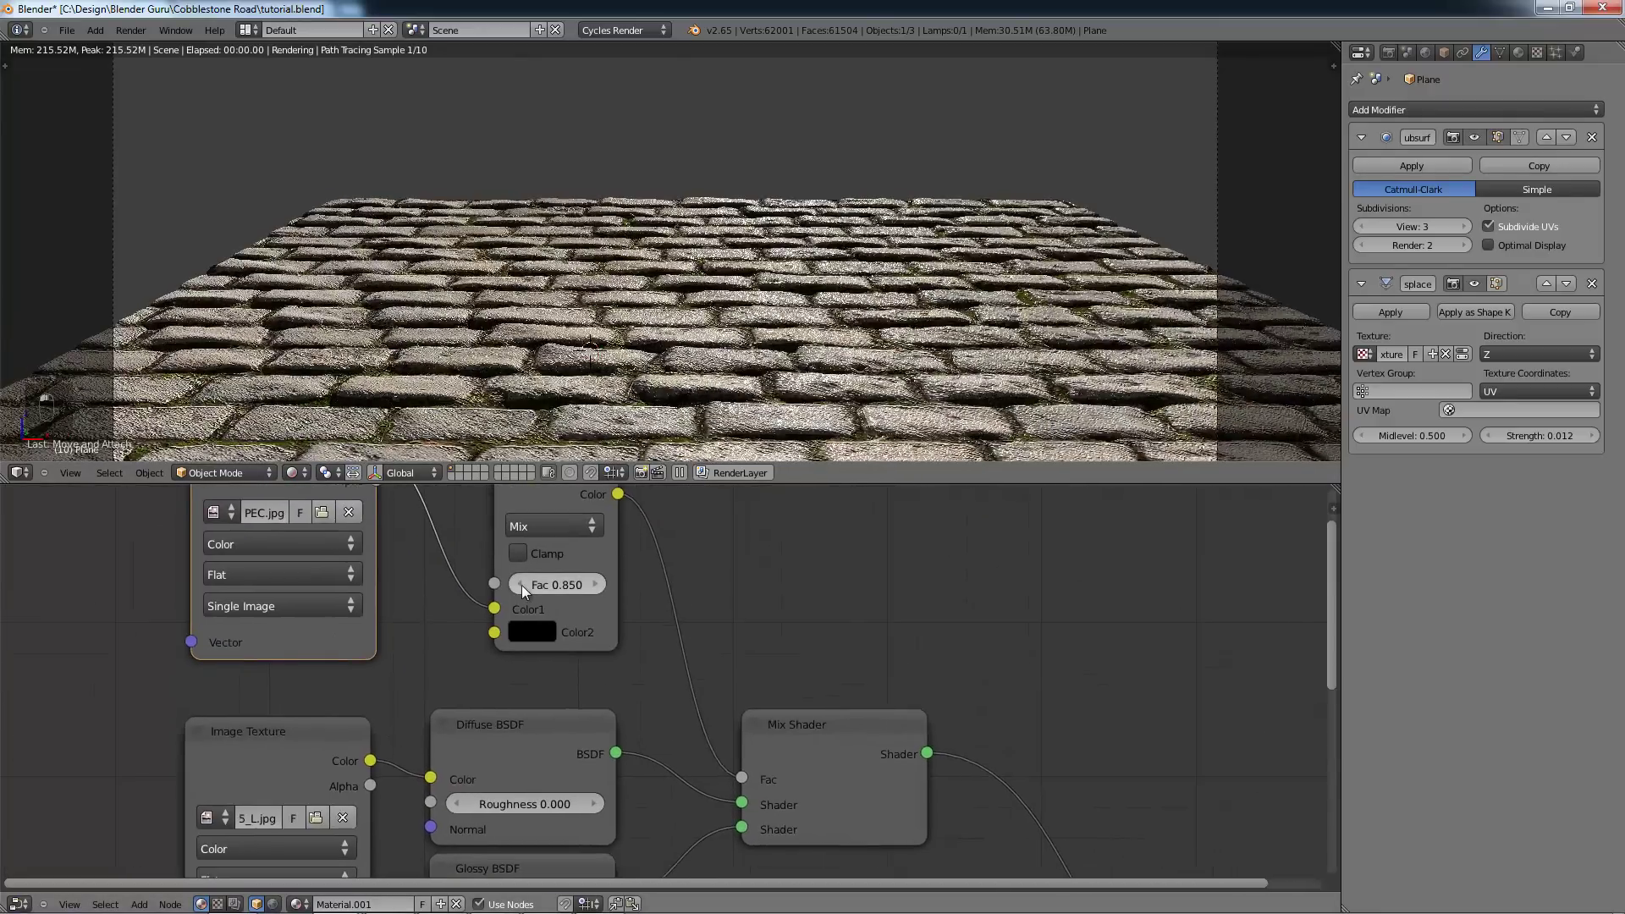
click(521, 586)
click(521, 586)
click(521, 586)
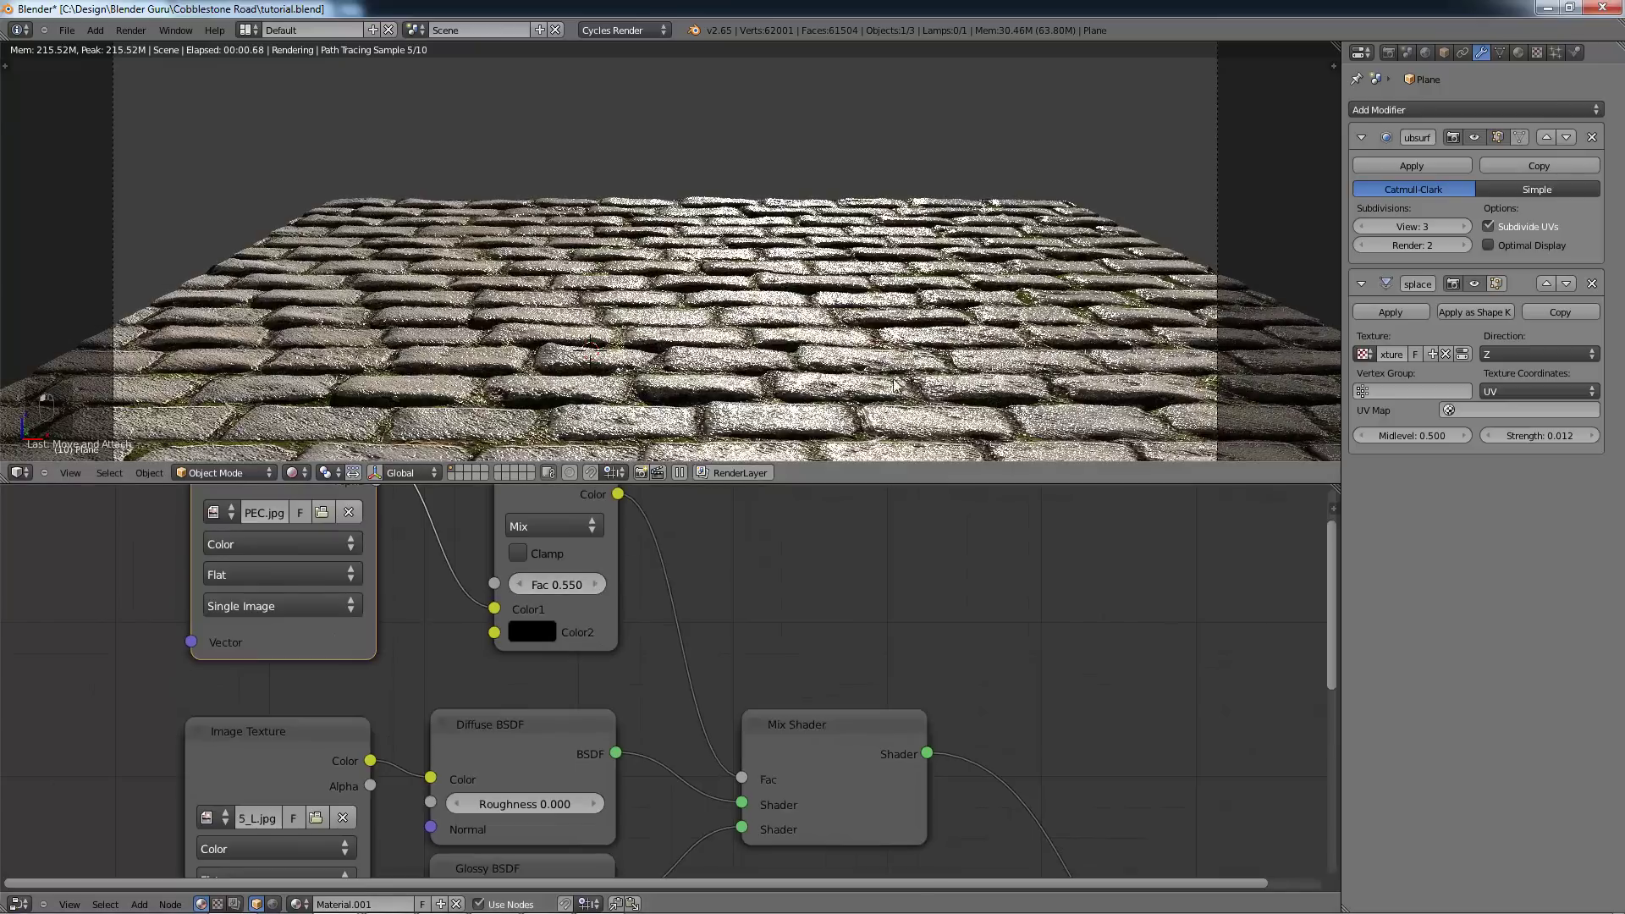
Step: Reduce the Normal Map node's strength to 0.000
scroll(789, 617, down, 1)
scroll(789, 617, down, 2)
middle_drag(670, 665, 682, 466)
middle_drag(722, 760, 717, 630)
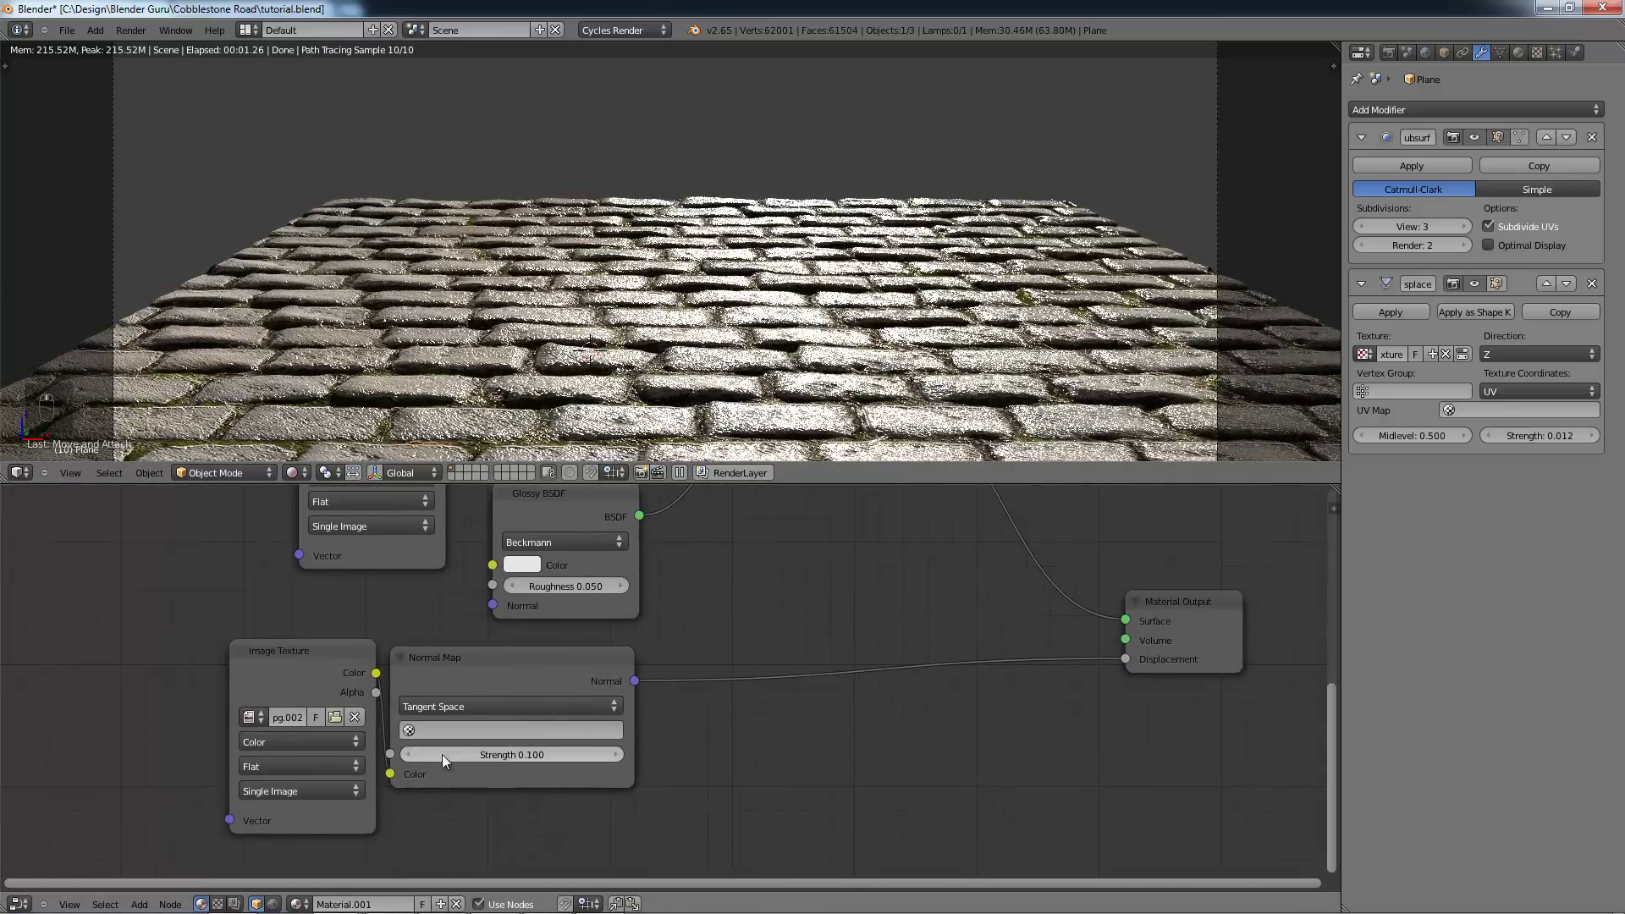
click(420, 750)
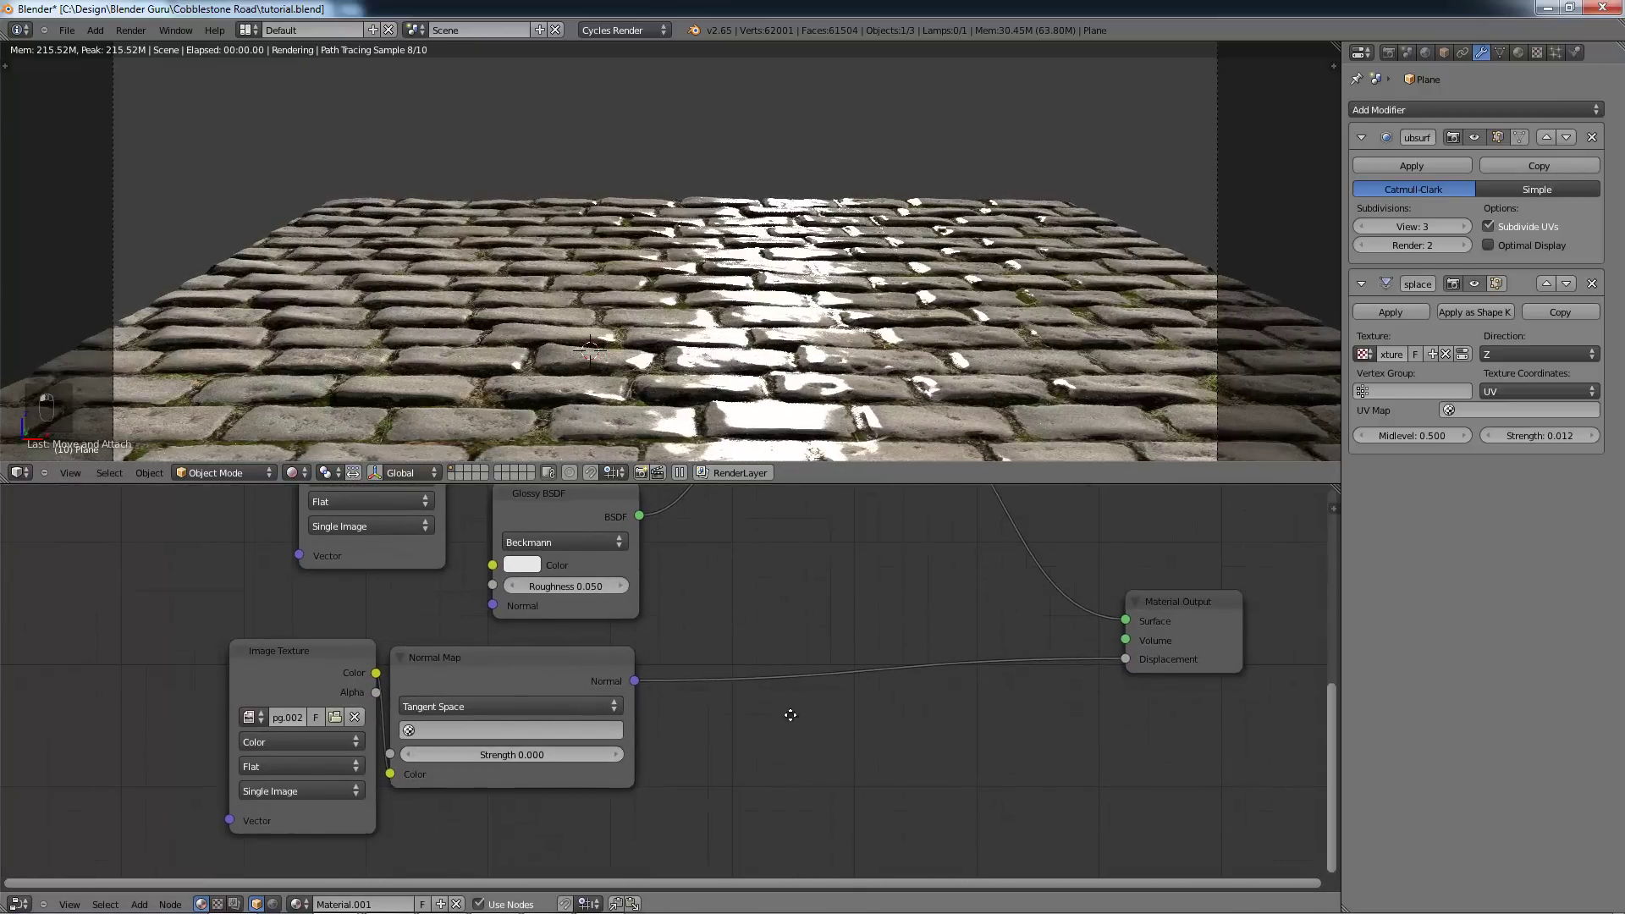
Step: Raise the color Mix node's Fac to its maximum and bring it back down to 0.900
middle_drag(749, 527, 659, 803)
middle_drag(622, 712, 607, 851)
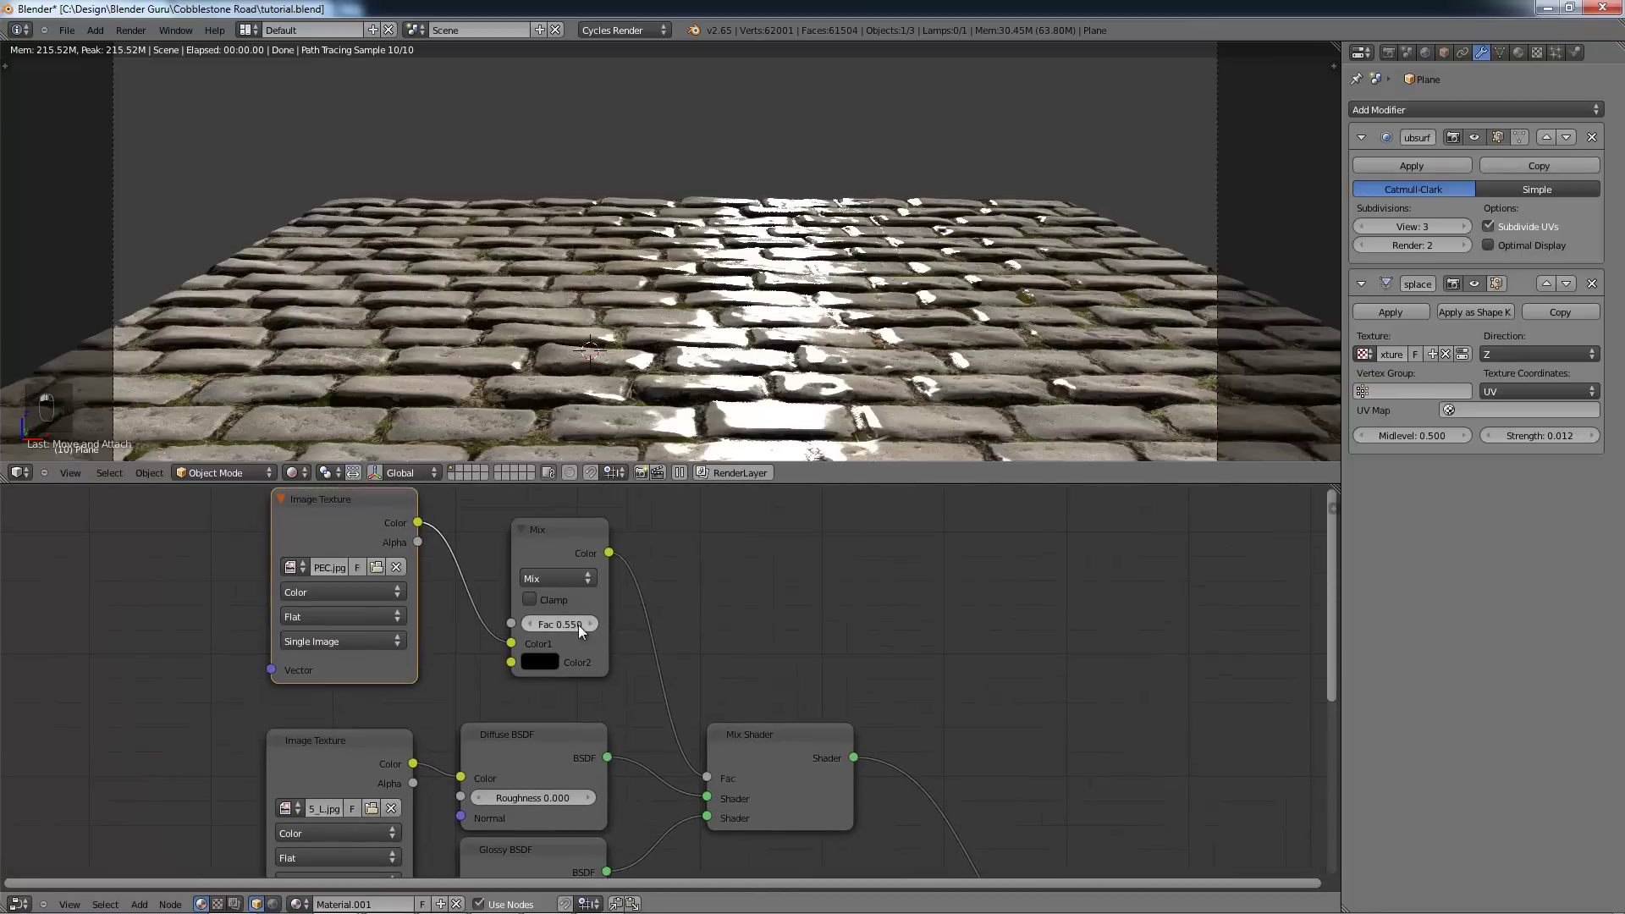
click(580, 626)
click(581, 626)
click(581, 627)
click(581, 626)
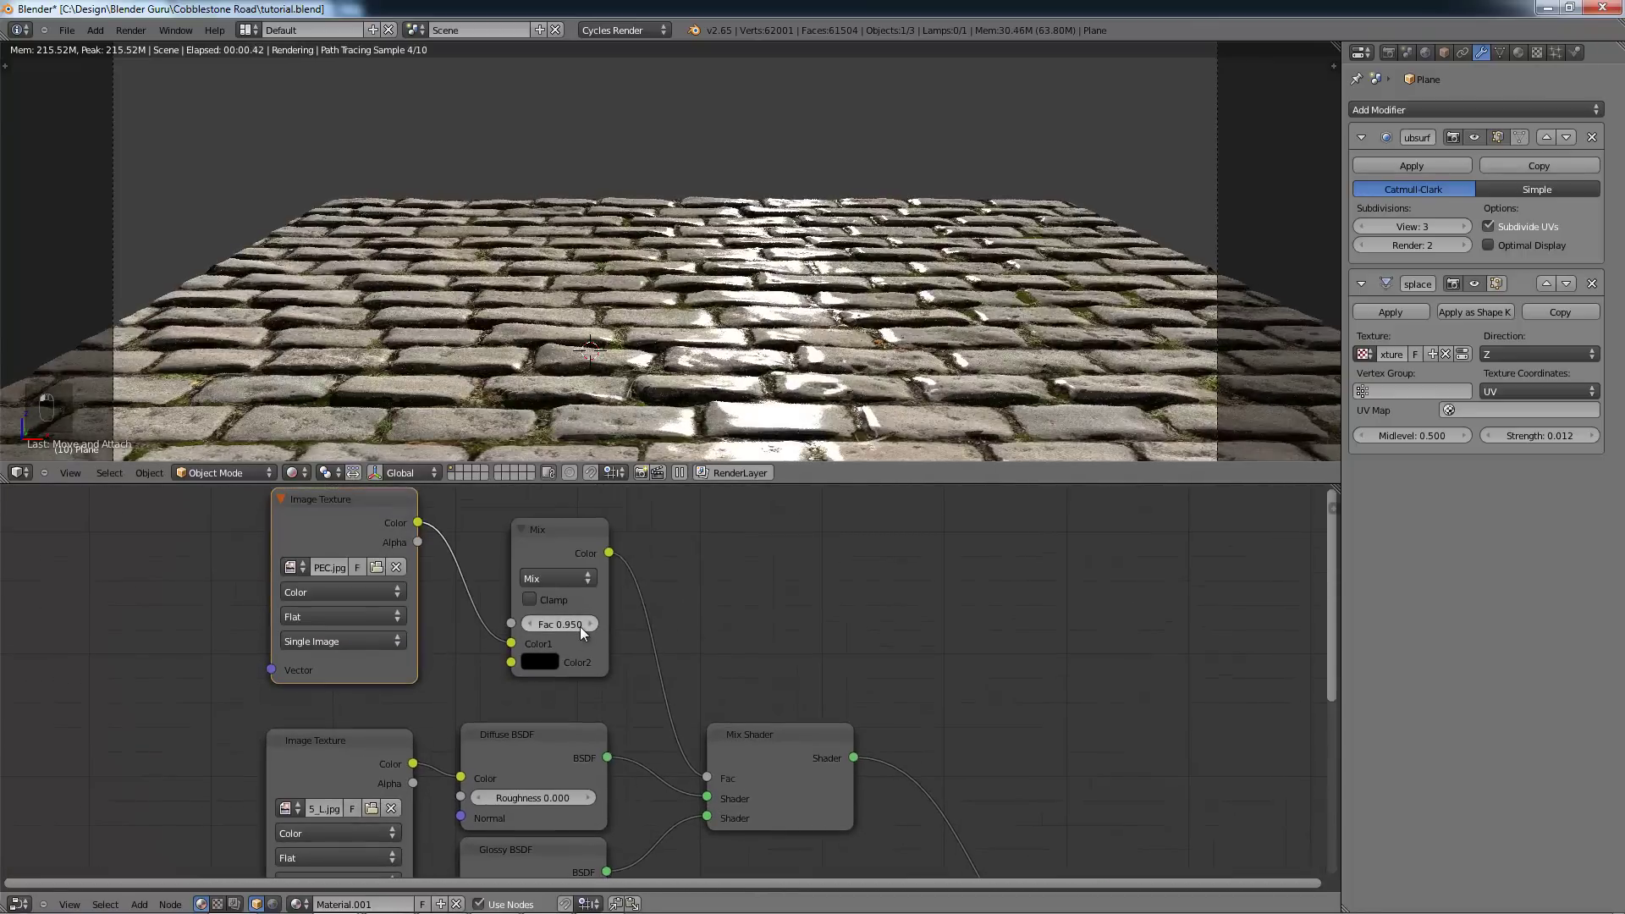
click(581, 626)
click(533, 622)
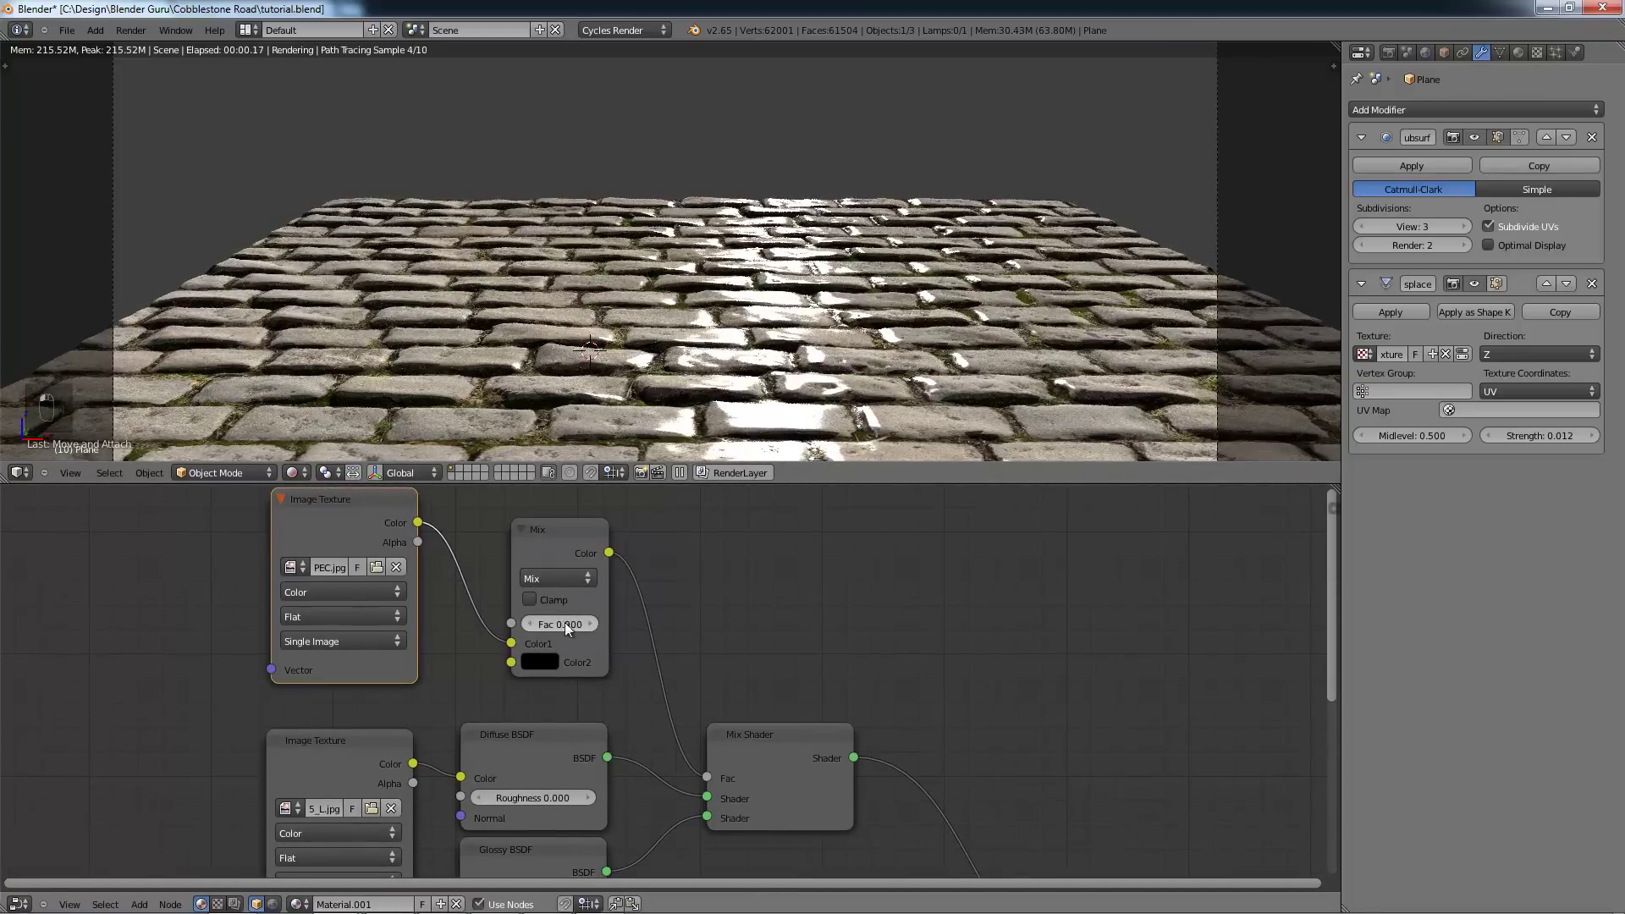
Step: Raise the color Mix node's Fac to 1.000, and bring it down to 0.099
click(581, 622)
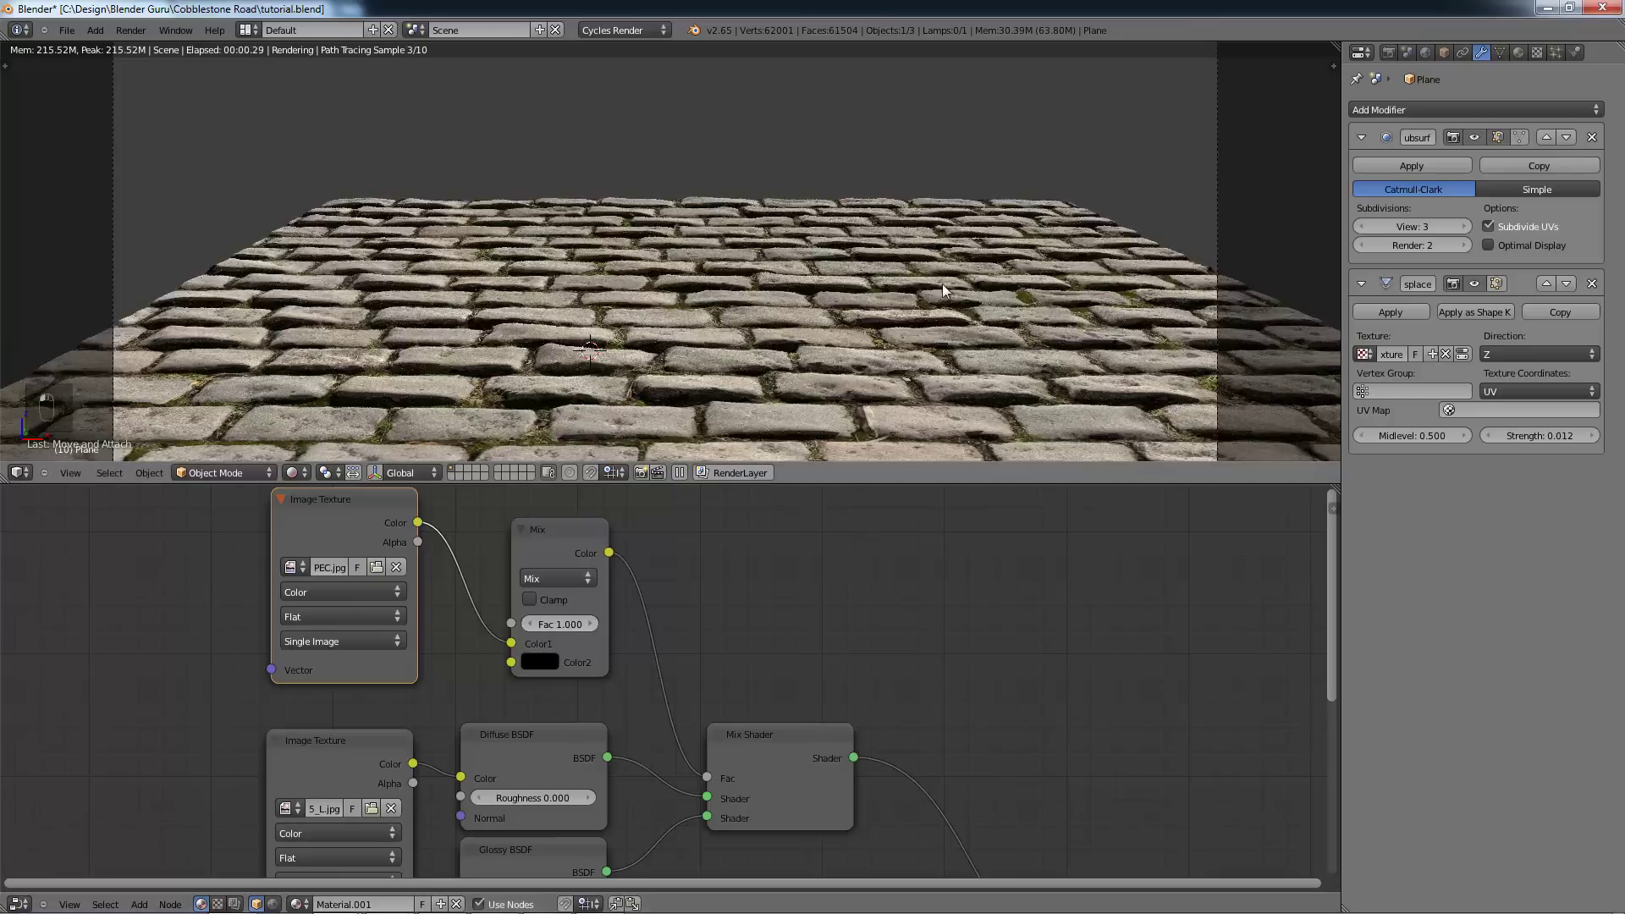
click(561, 626)
text(0.09)
key(Return)
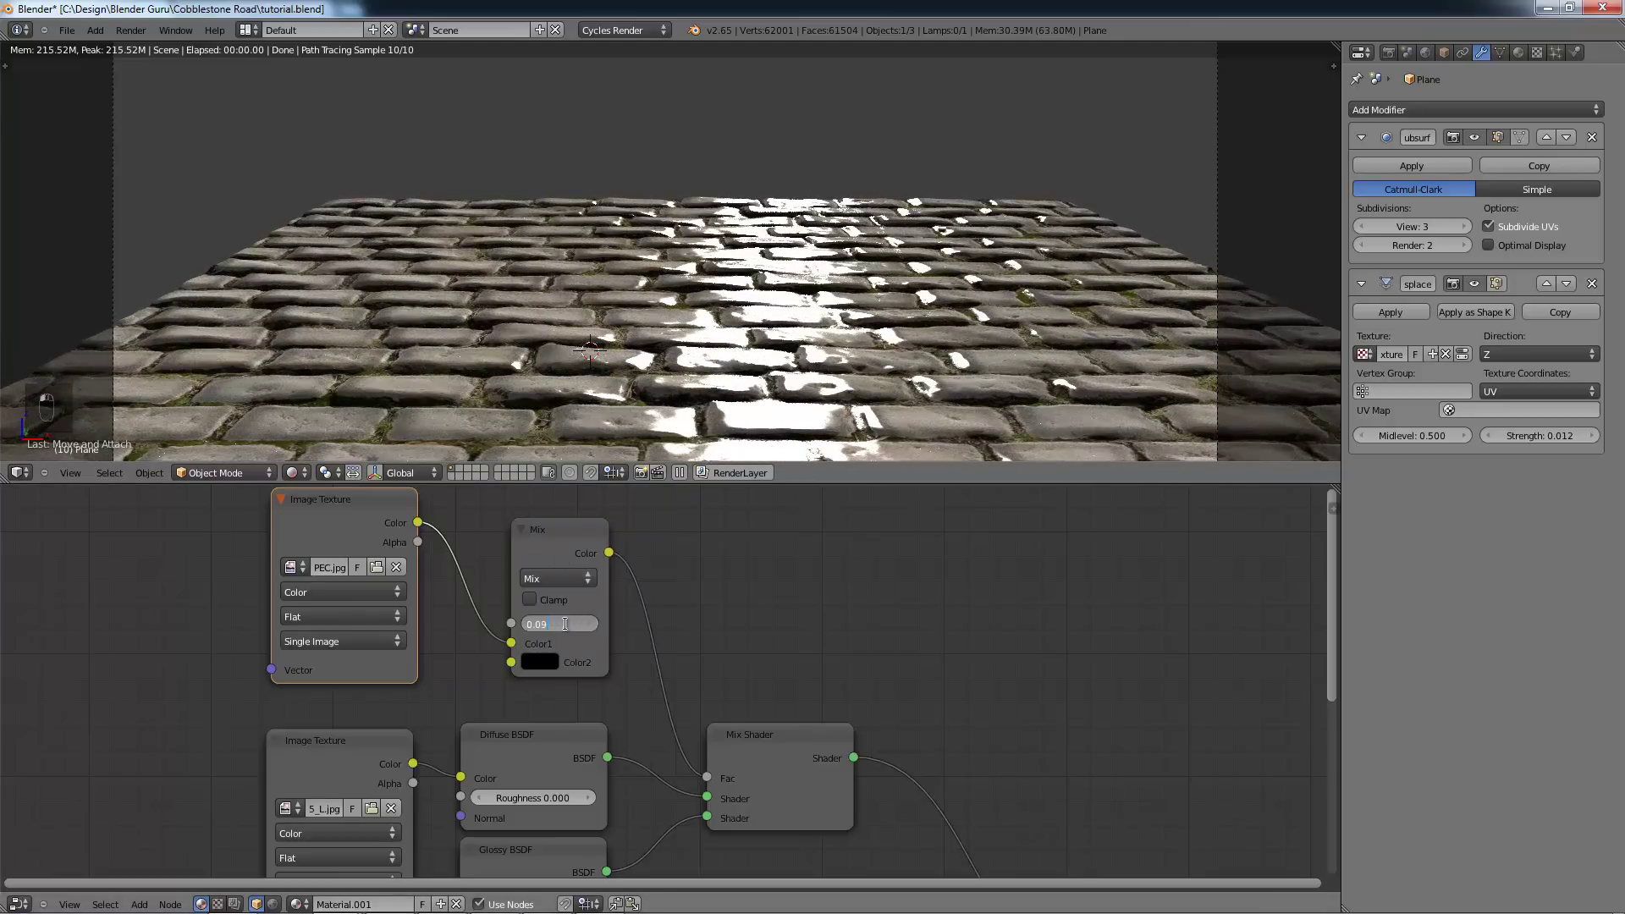
key(Return)
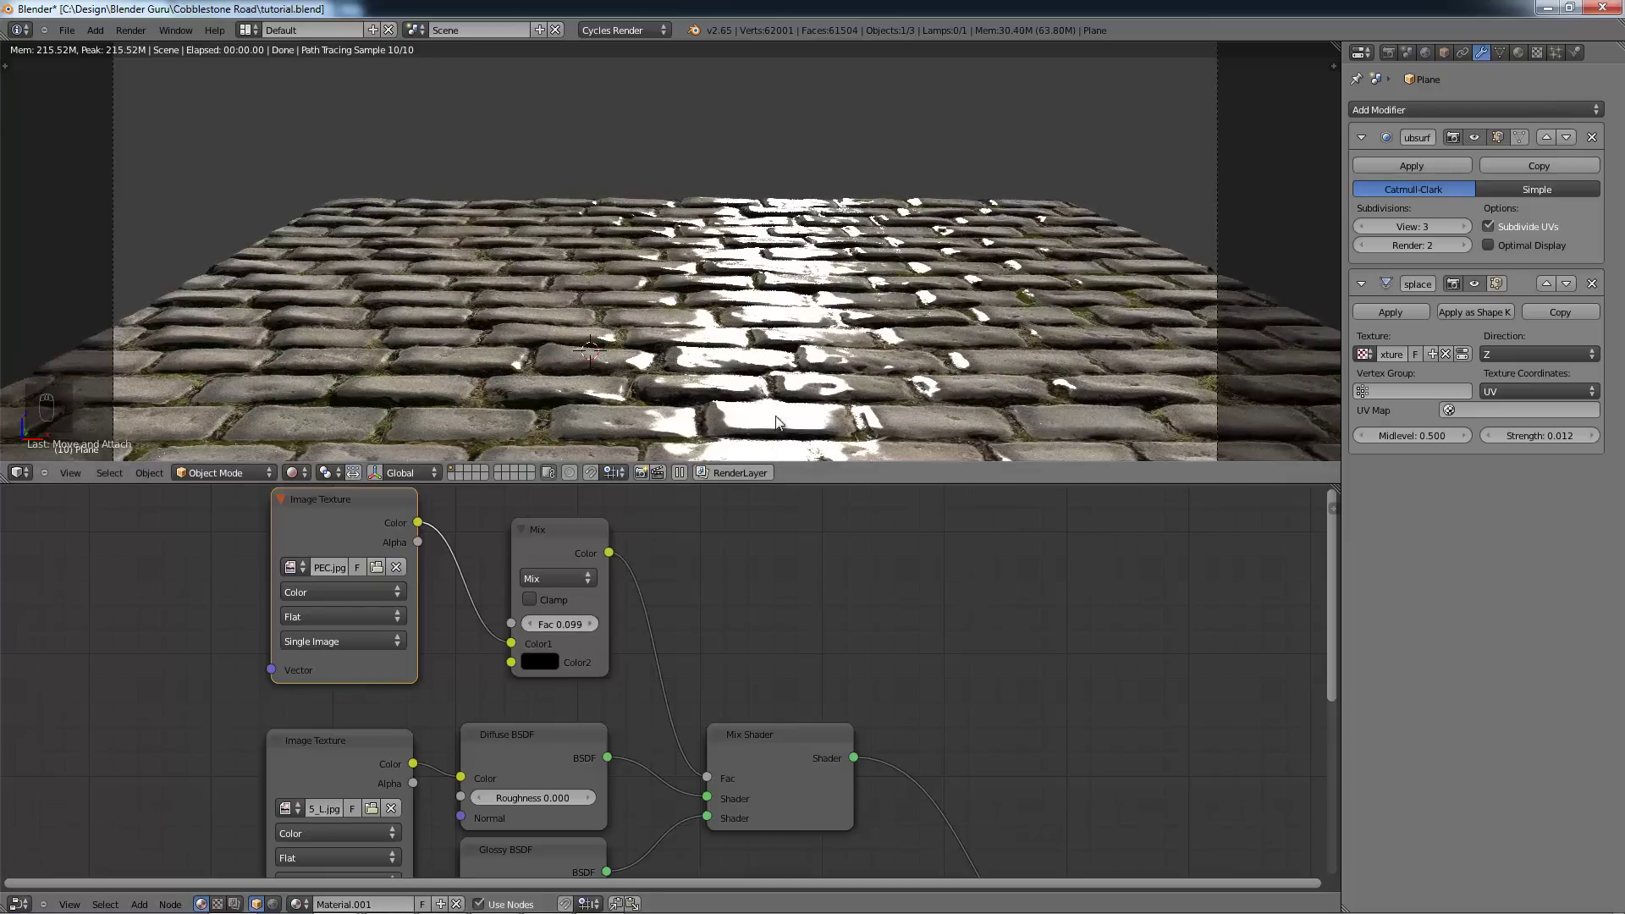
Step: Set the color Mix node's Fac to 0.990
middle_drag(774, 779, 821, 491)
middle_drag(684, 495, 557, 751)
middle_drag(537, 631, 558, 770)
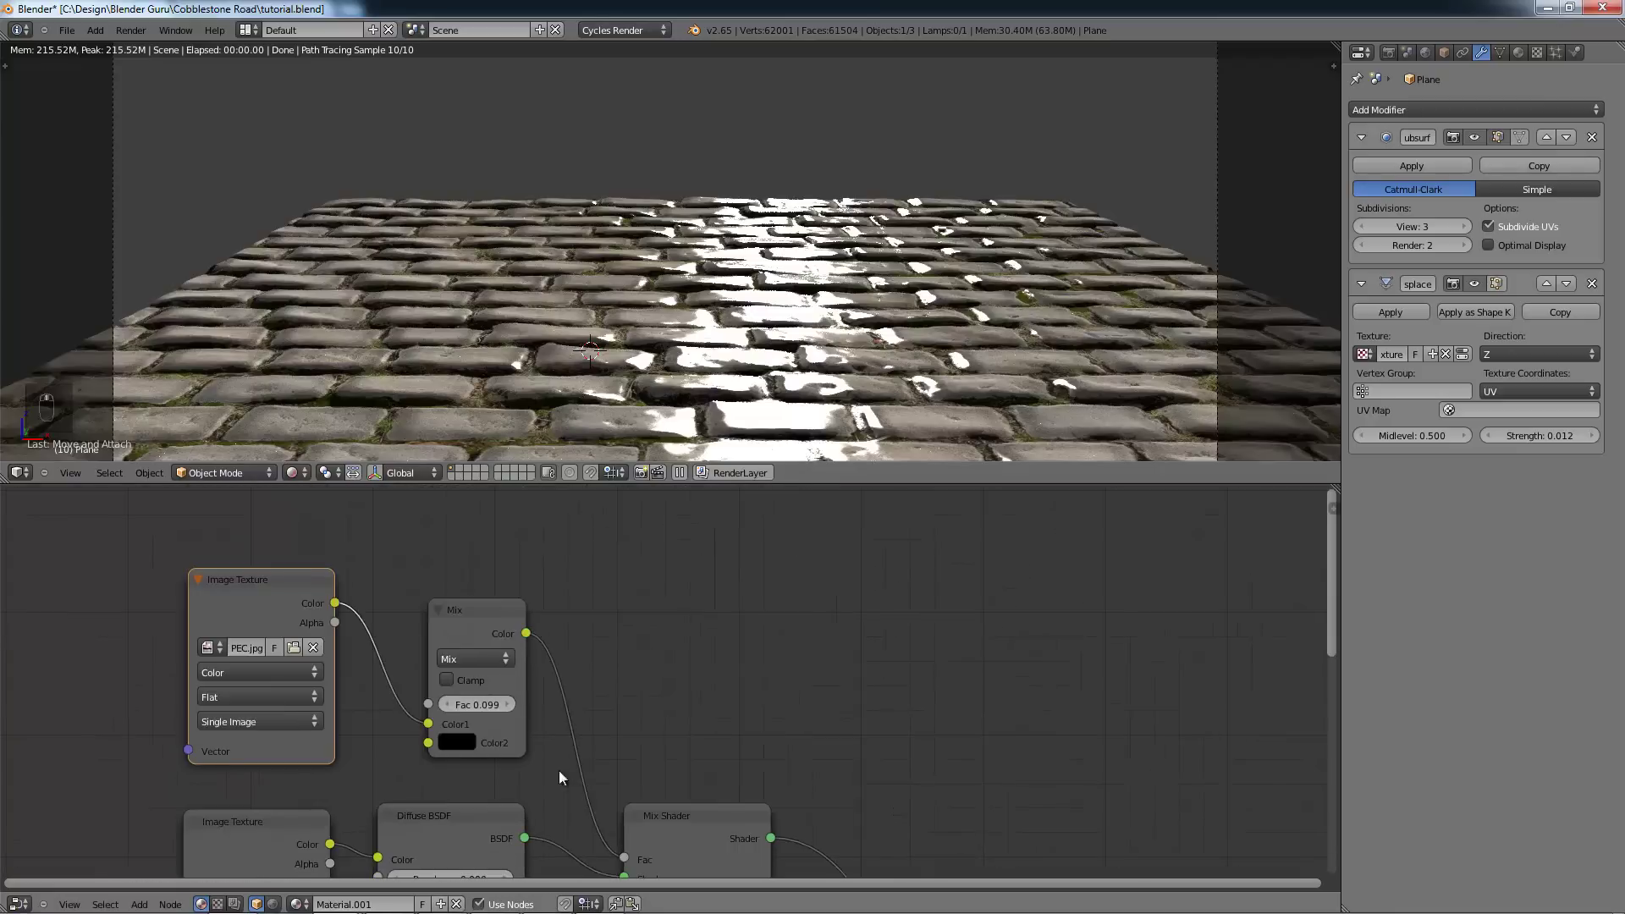
click(492, 708)
key(Return)
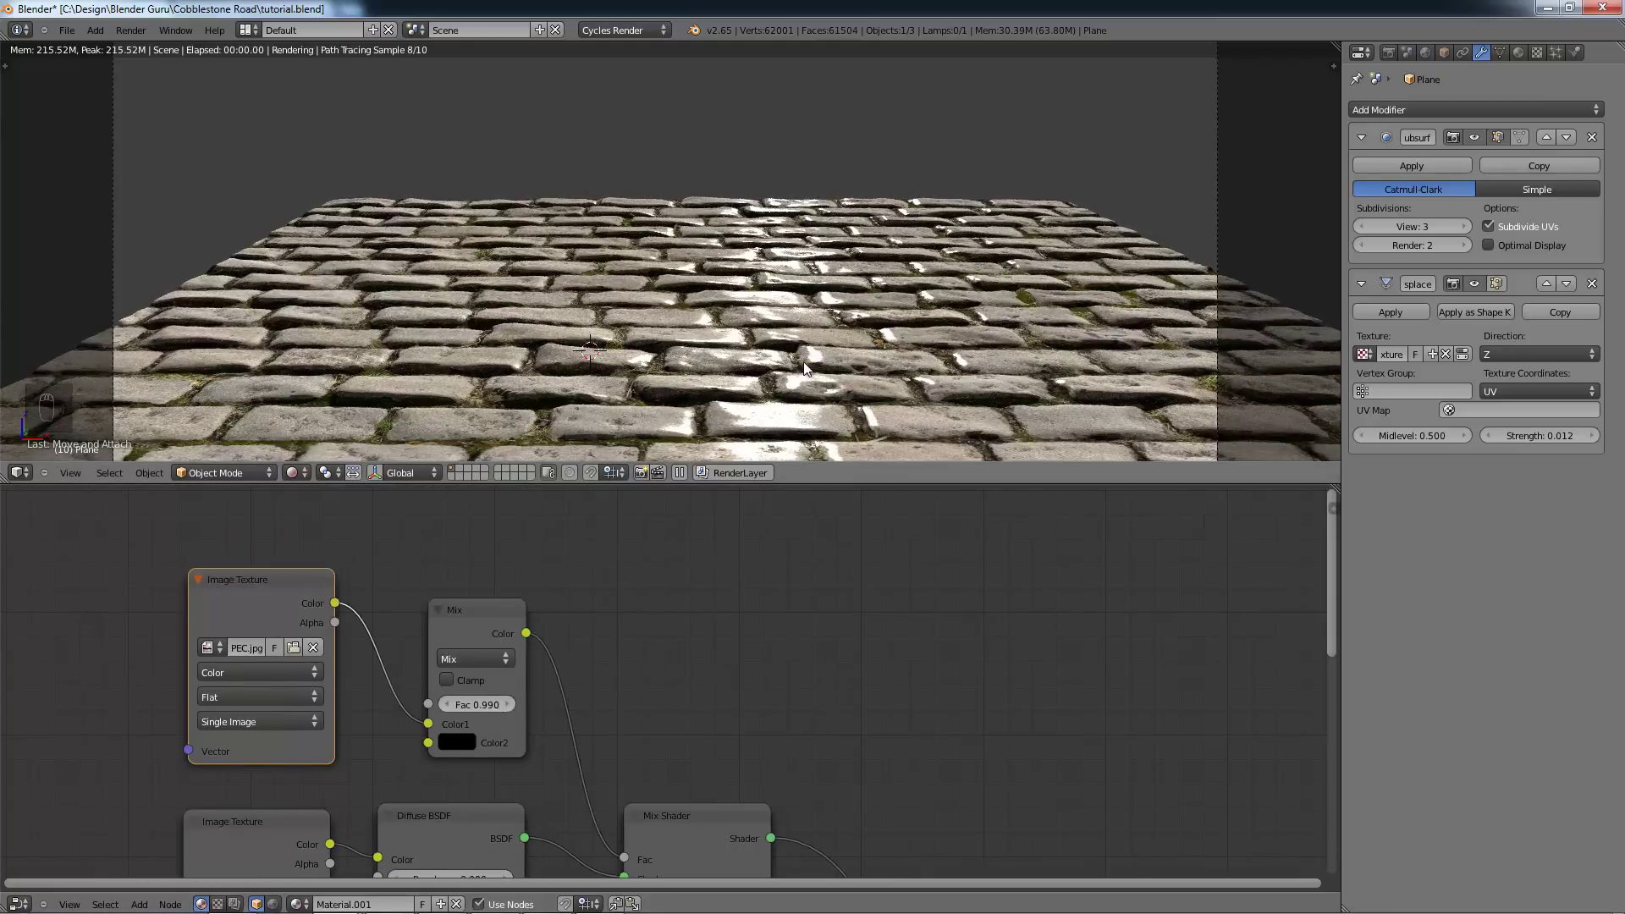
key(KP_0)
key(KP_0)
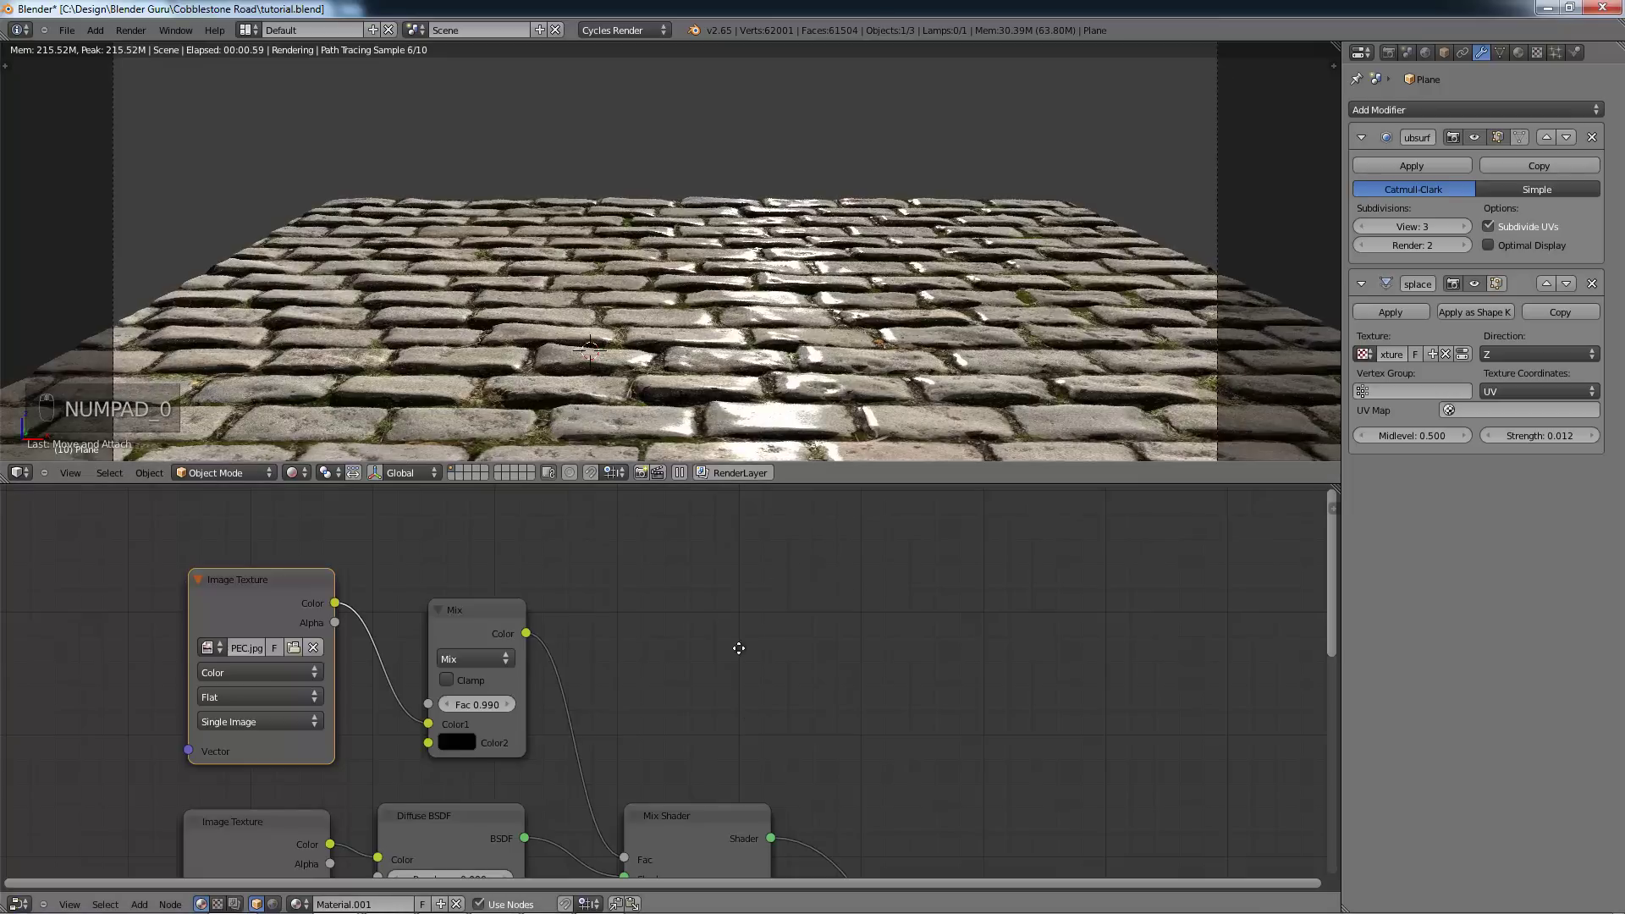
Step: Try a Normal Map strength of 0.100, and settle on 0.080
middle_drag(736, 647, 762, 264)
click(520, 811)
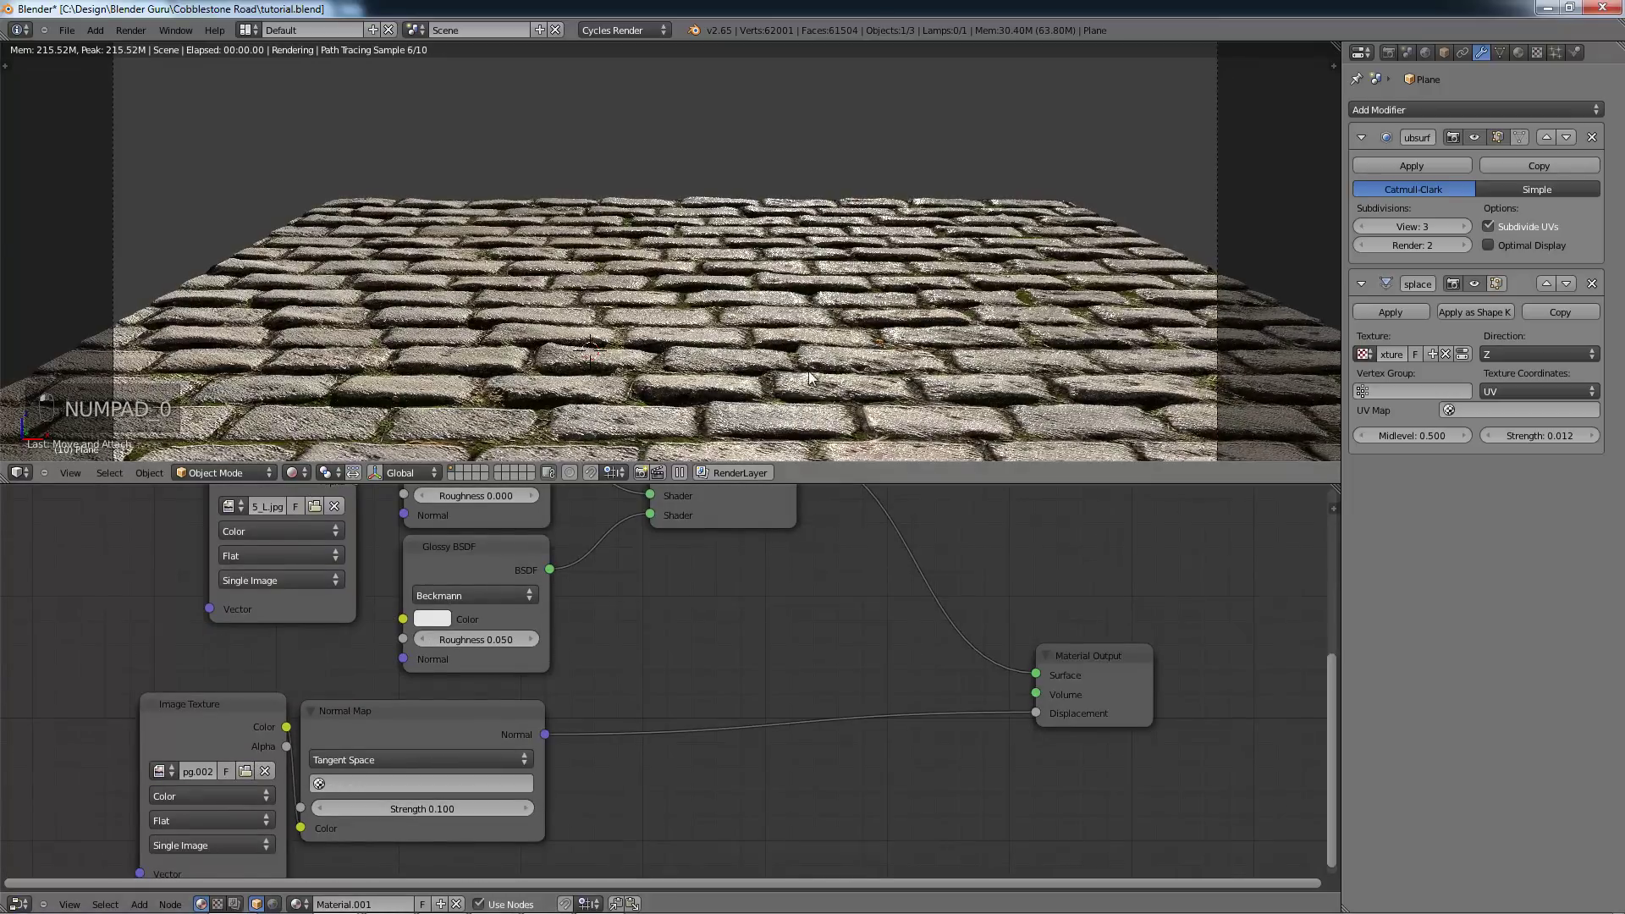
click(428, 809)
text(.08)
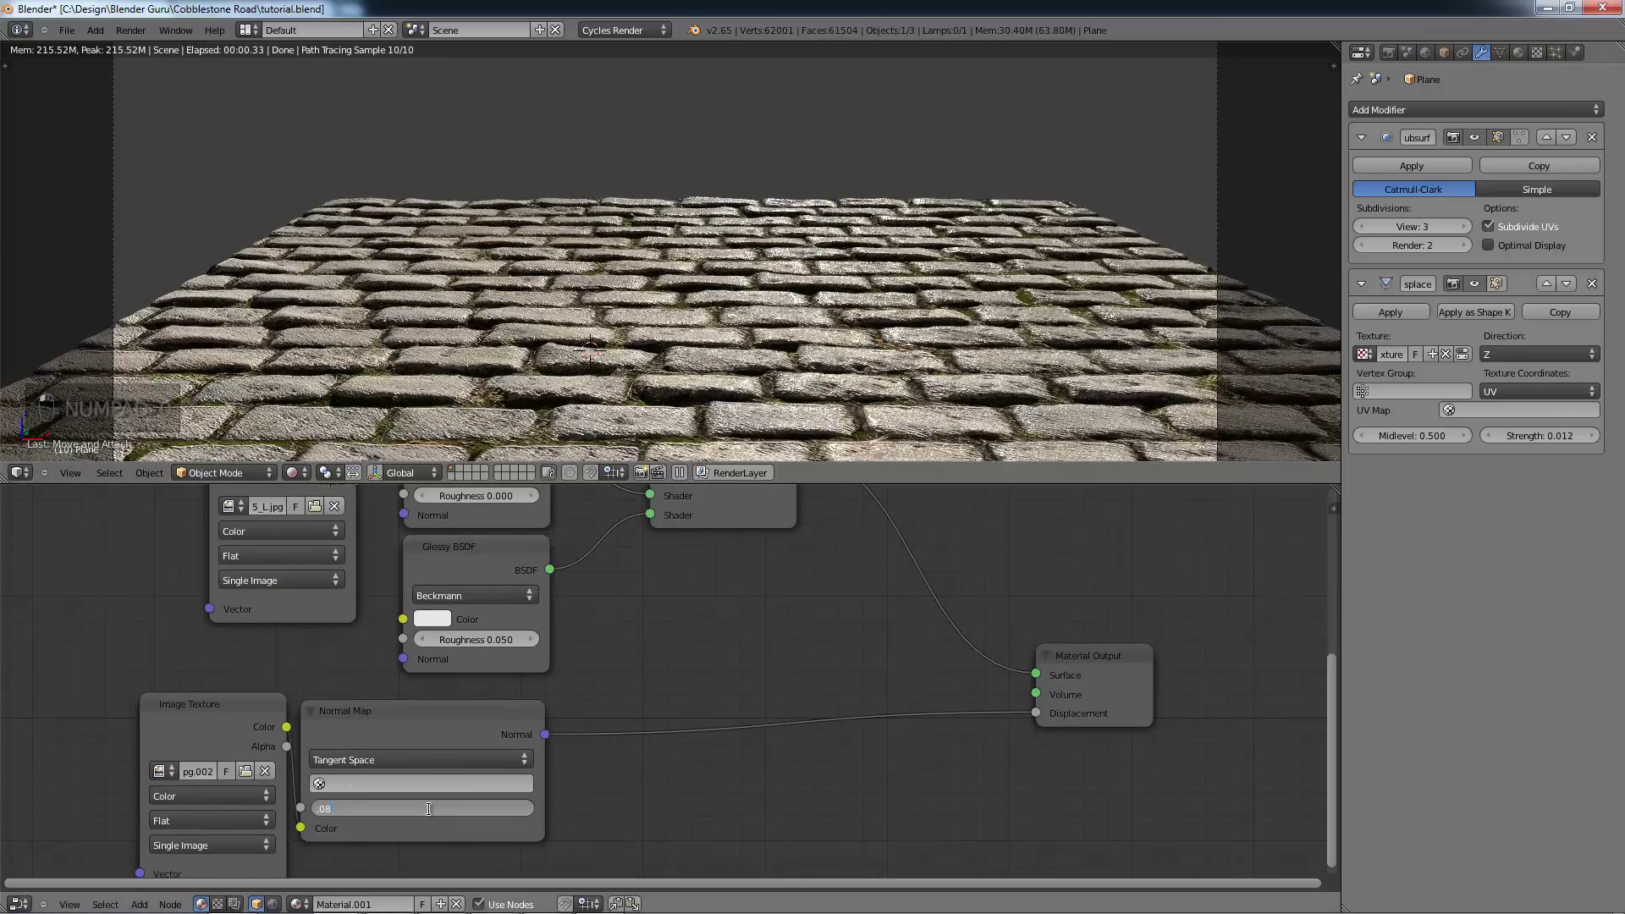
key(Return)
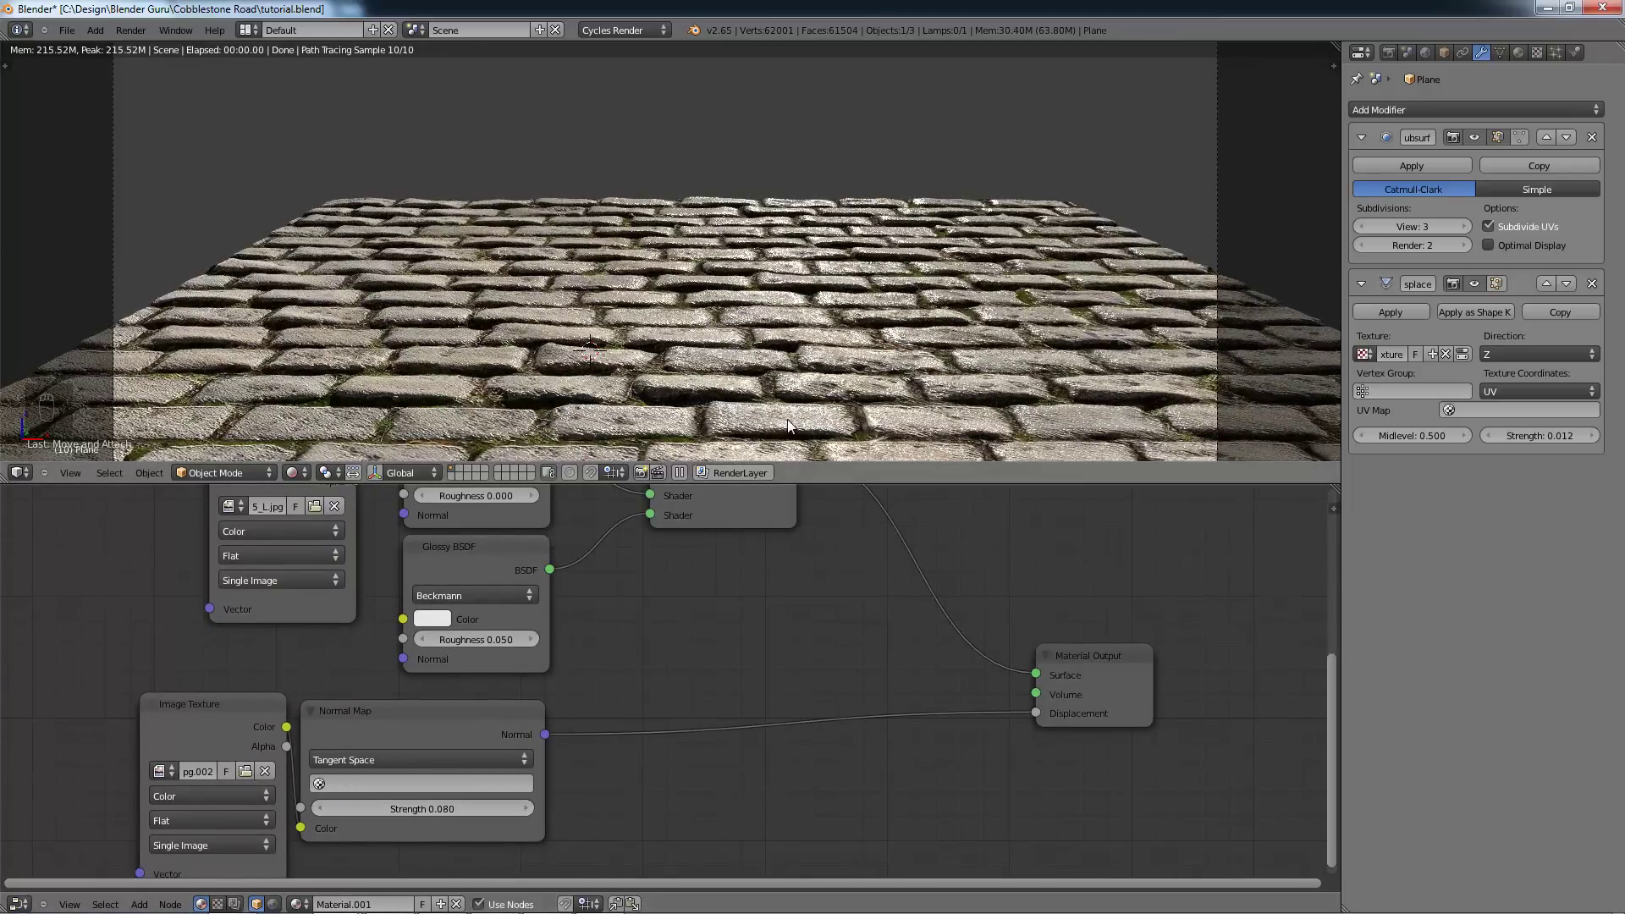
Step: Raise the camera to a Z location of about 0.67 and tilt it down to an X rotation of about 73.7°
scroll(788, 421, down, 1)
middle_drag(763, 342, 755, 358)
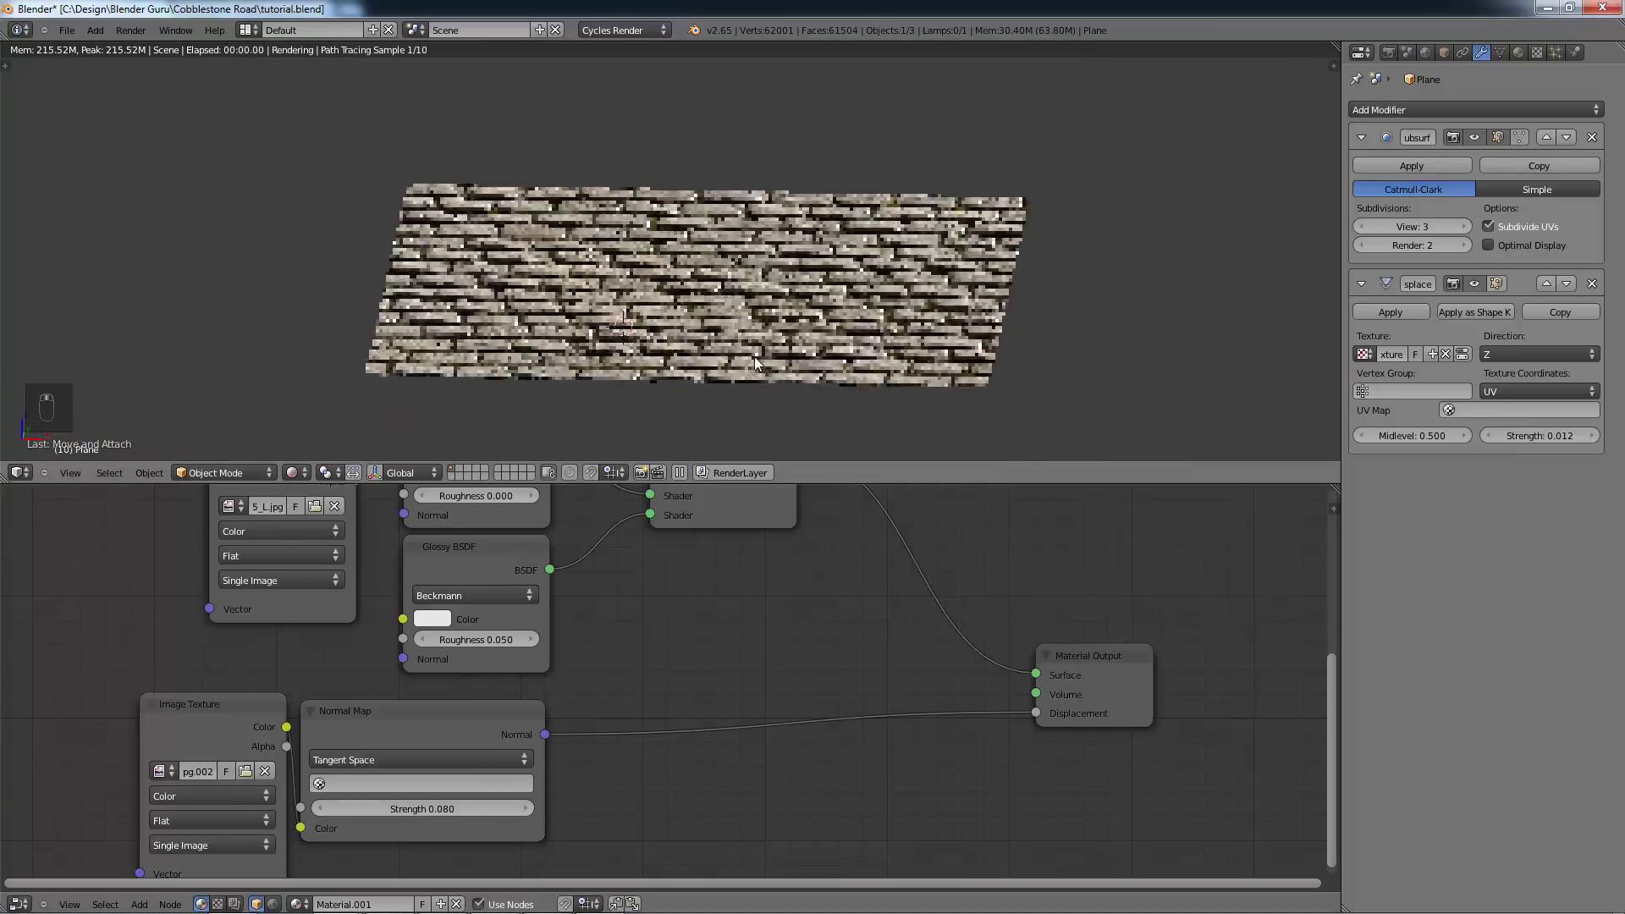
key(KP_0)
right_click(1107, 171)
key(g)
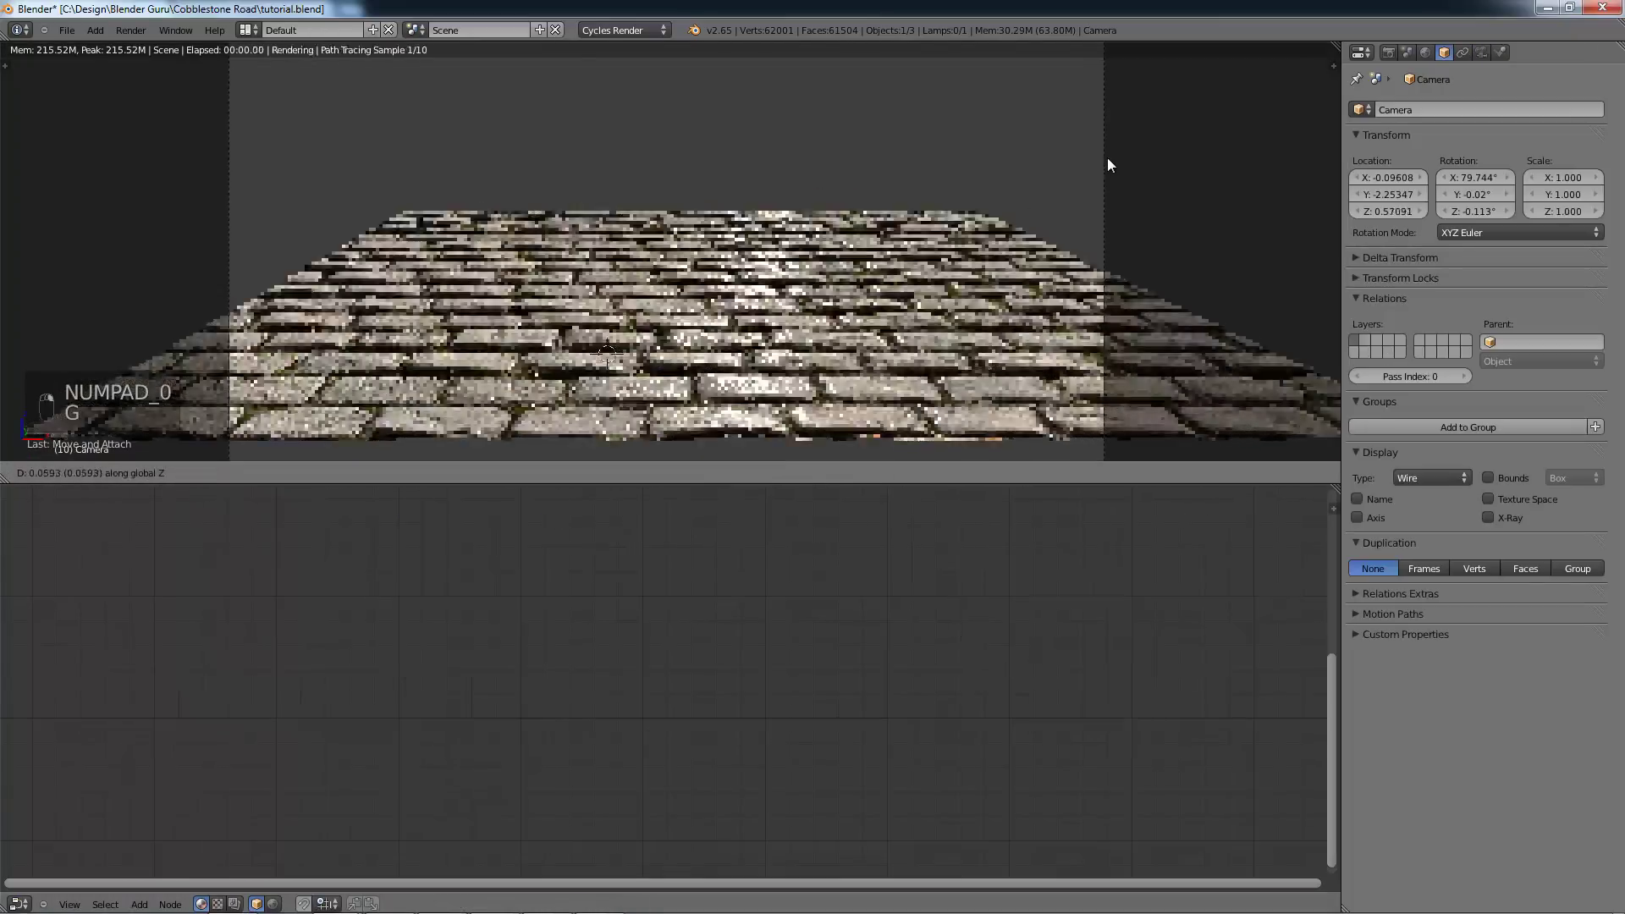
click(1094, 159)
key(r)
key(r)
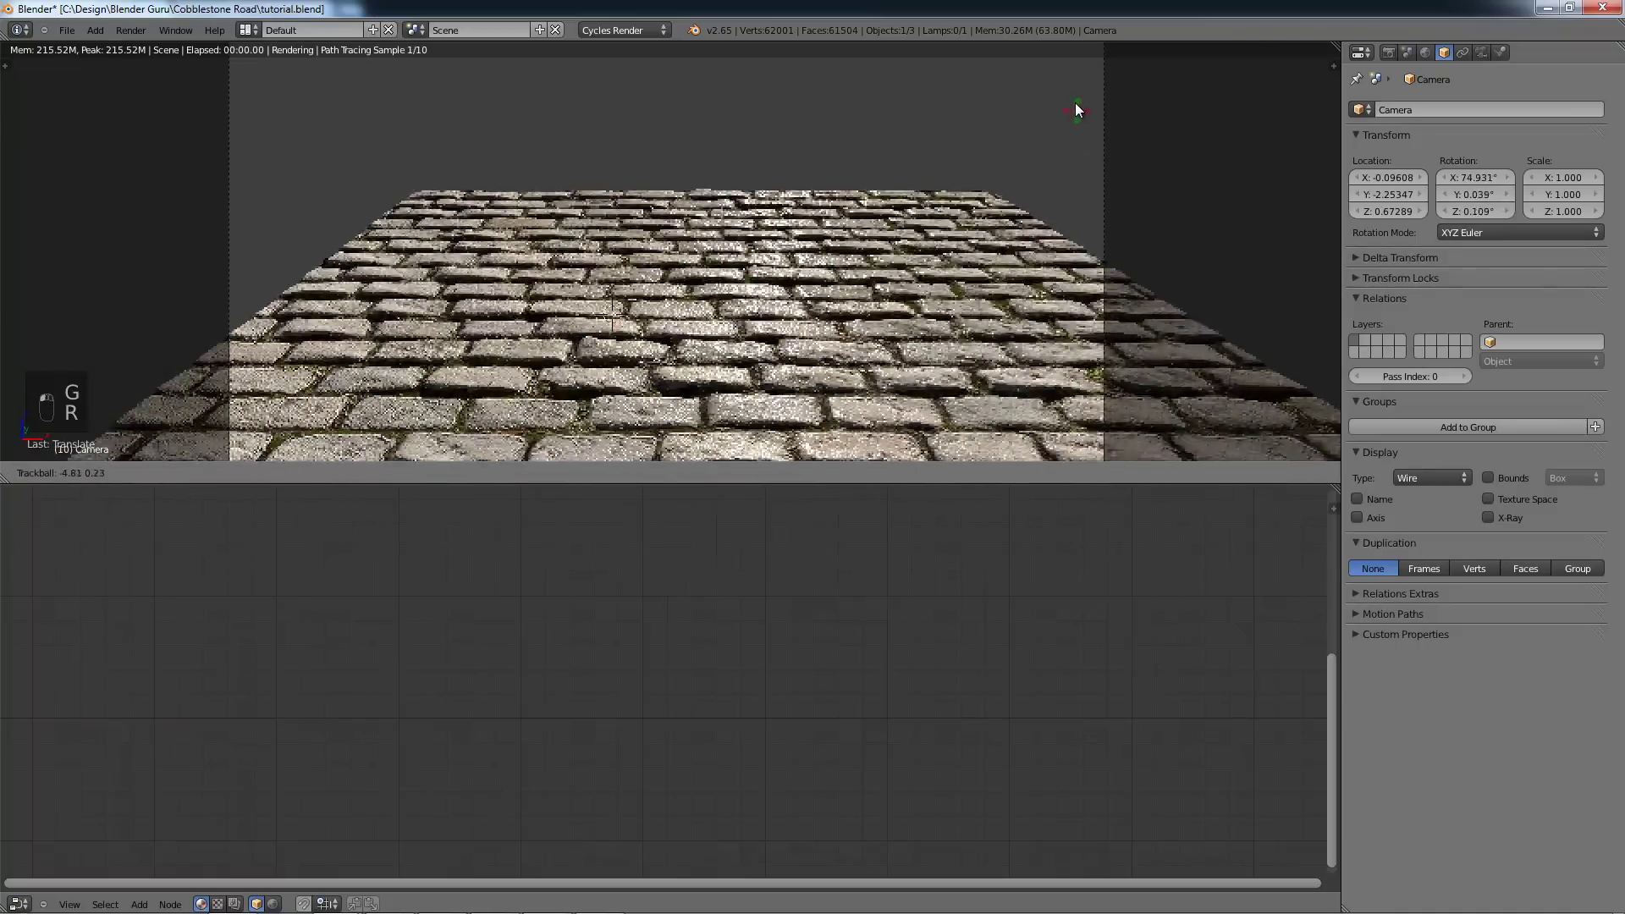
click(1073, 91)
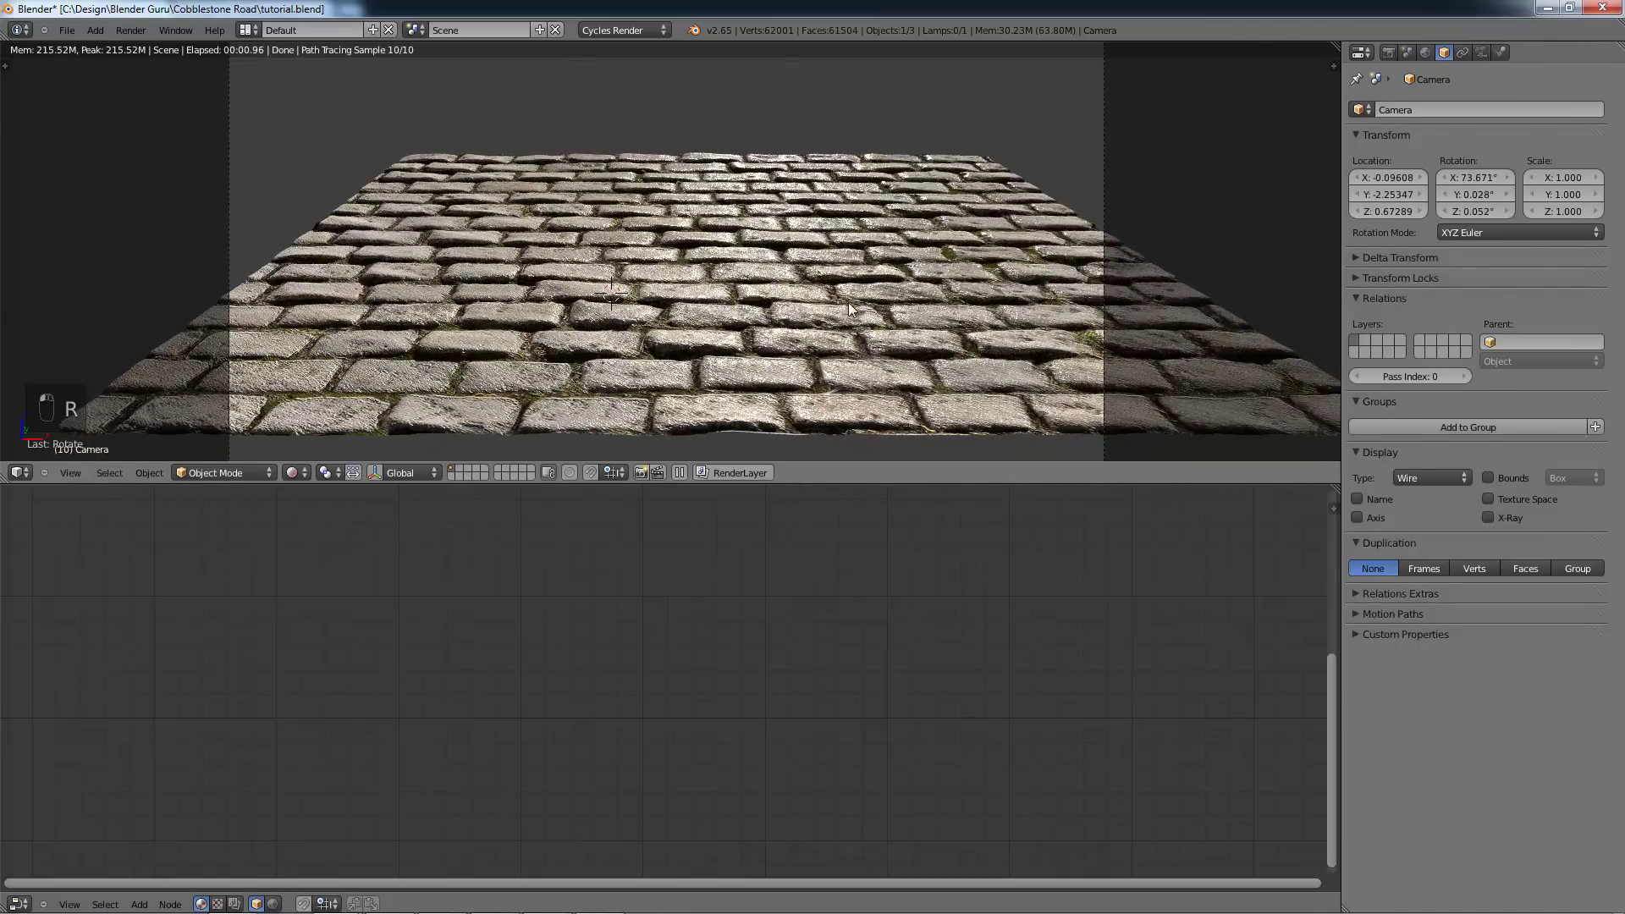
Step: Select the cobblestone plane and move its color Image Texture node farther away from the Diffuse BSDF to free up space between them
right_click(848, 302)
middle_drag(640, 628, 688, 716)
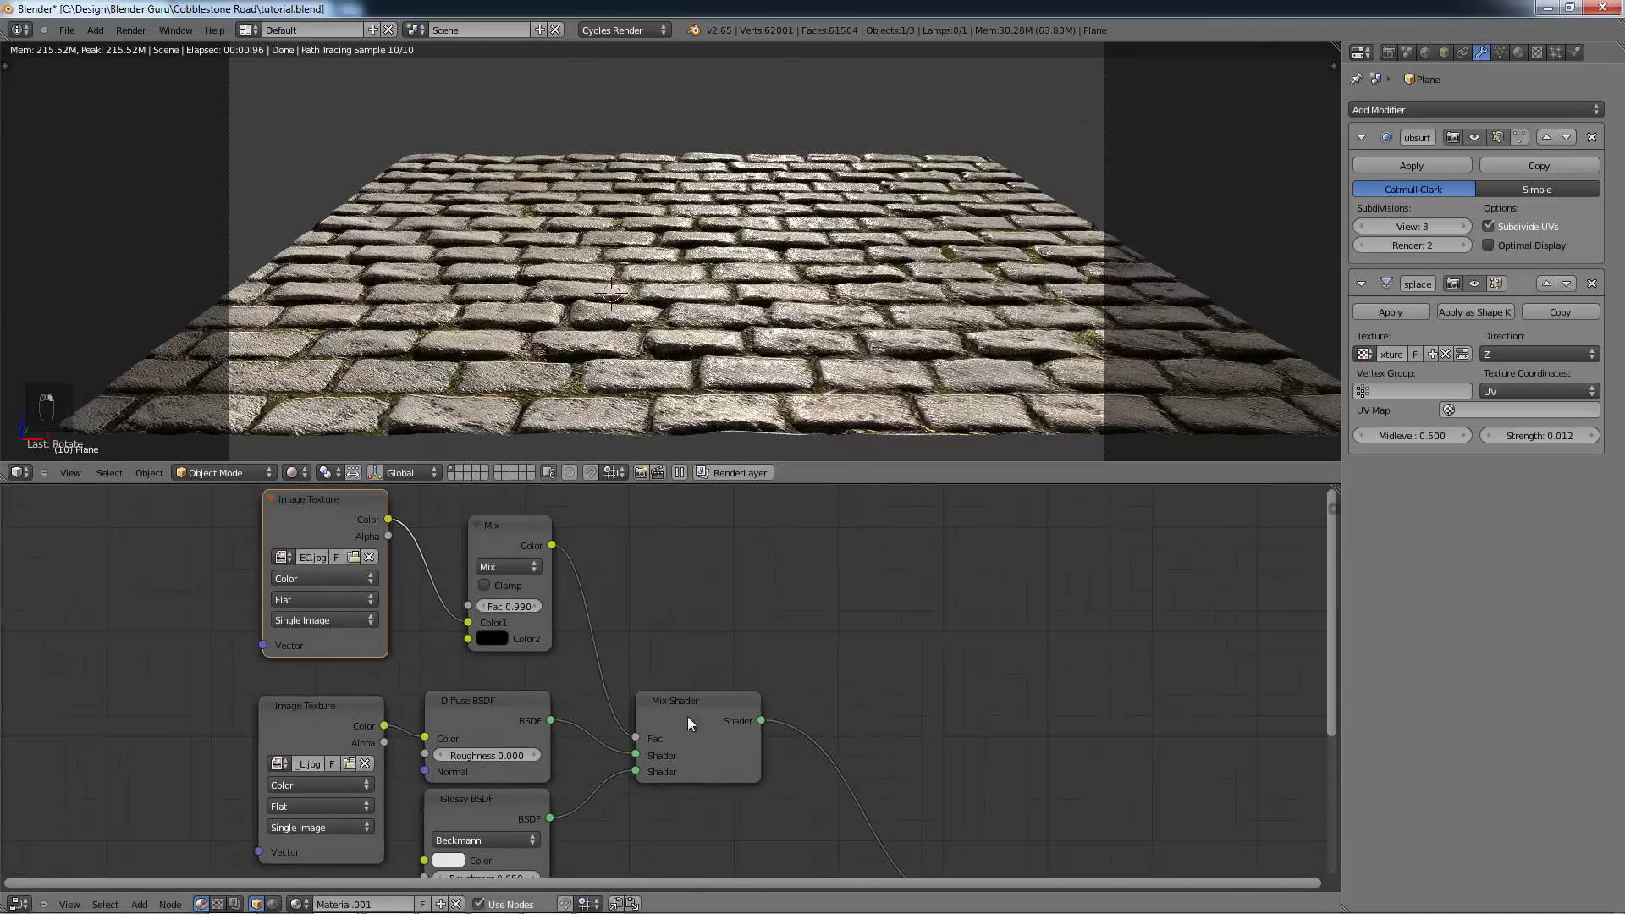
scroll(661, 686, down, 2)
drag(397, 719, 187, 716)
scroll(642, 664, down, 3)
Step: Switch to Picasa Photo Viewer and examine the occlusion map FloorsRegular0105_5_L_OCC.jpg, and return to Blender
key(alt+Tab)
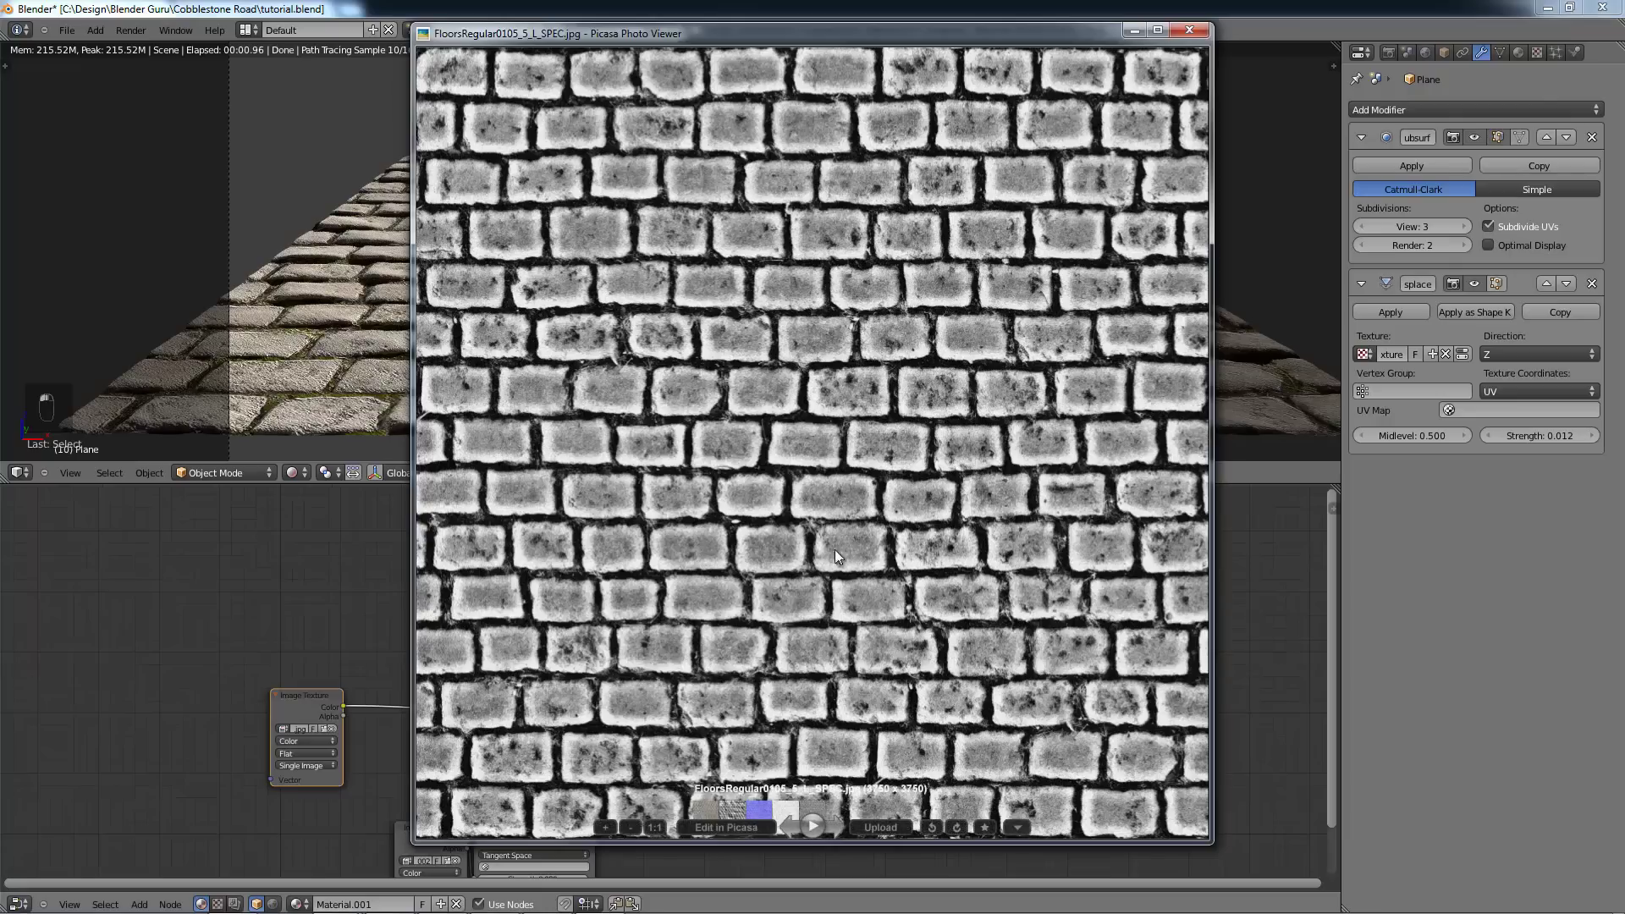
click(835, 827)
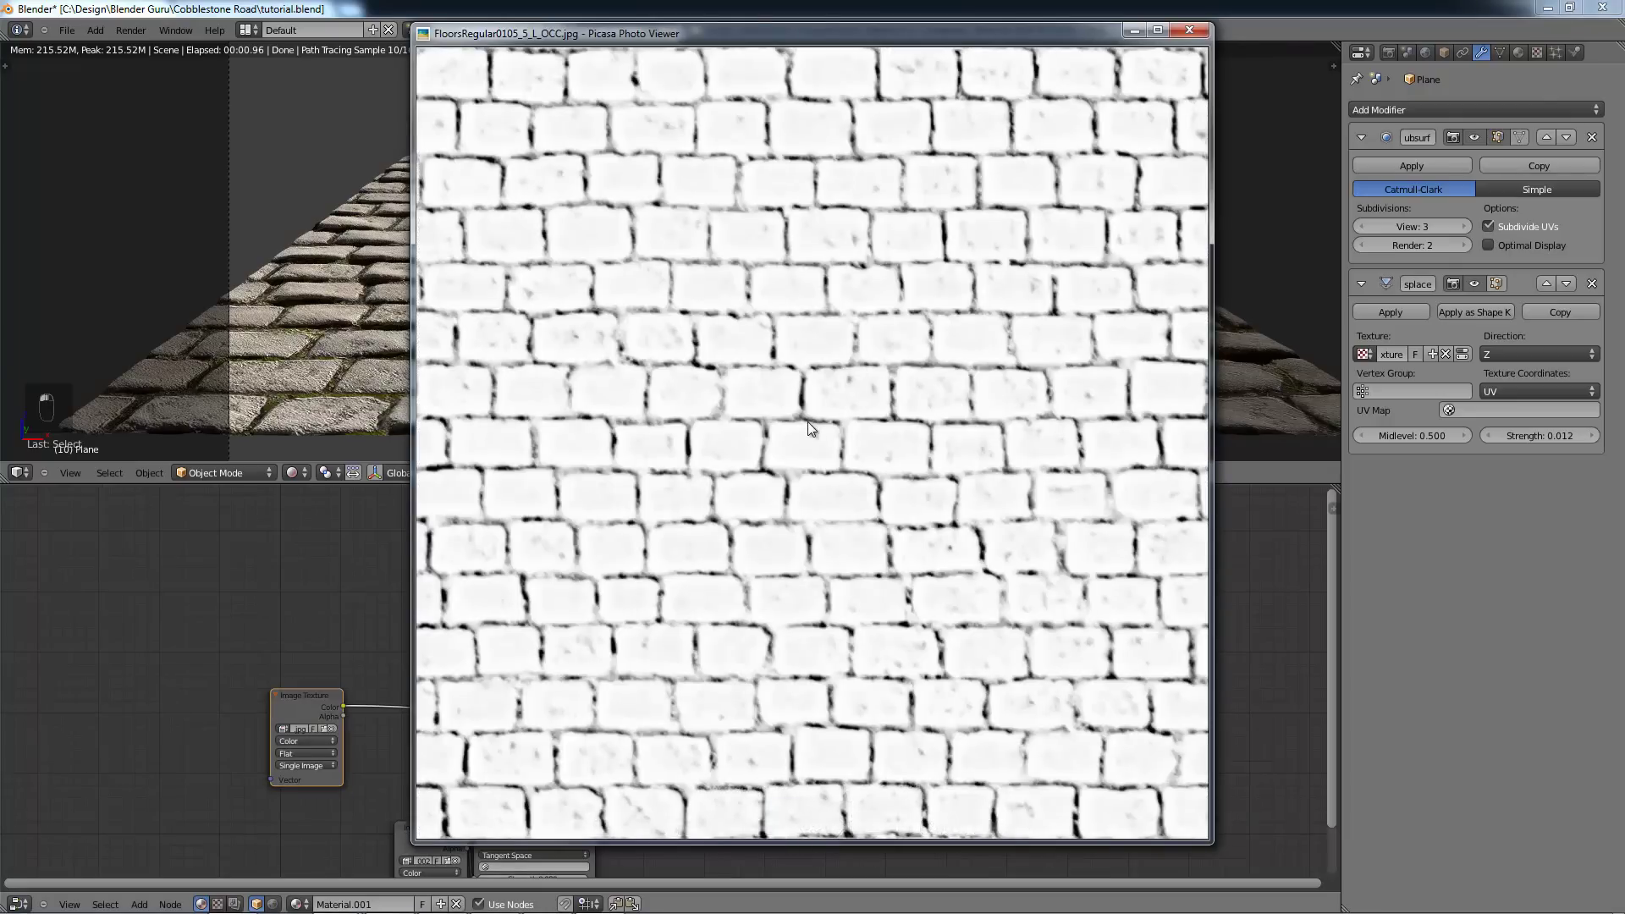
key(alt+Tab)
Step: Add an Image Texture node directly below the color Image Texture node
middle_drag(476, 711, 507, 691)
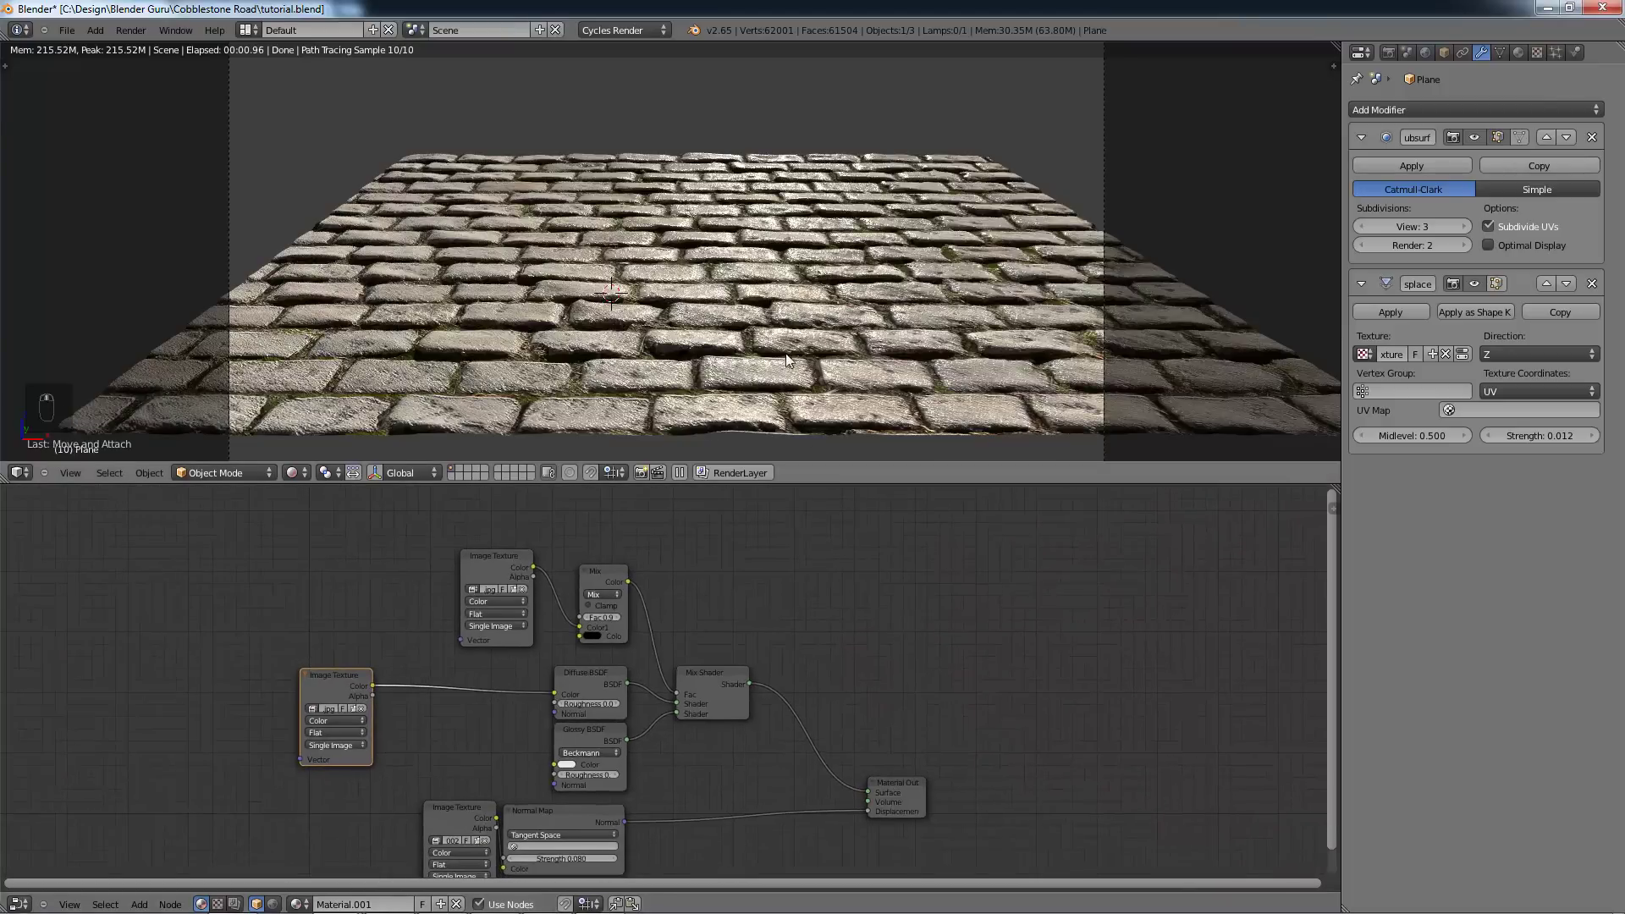
scroll(739, 373, up, 2)
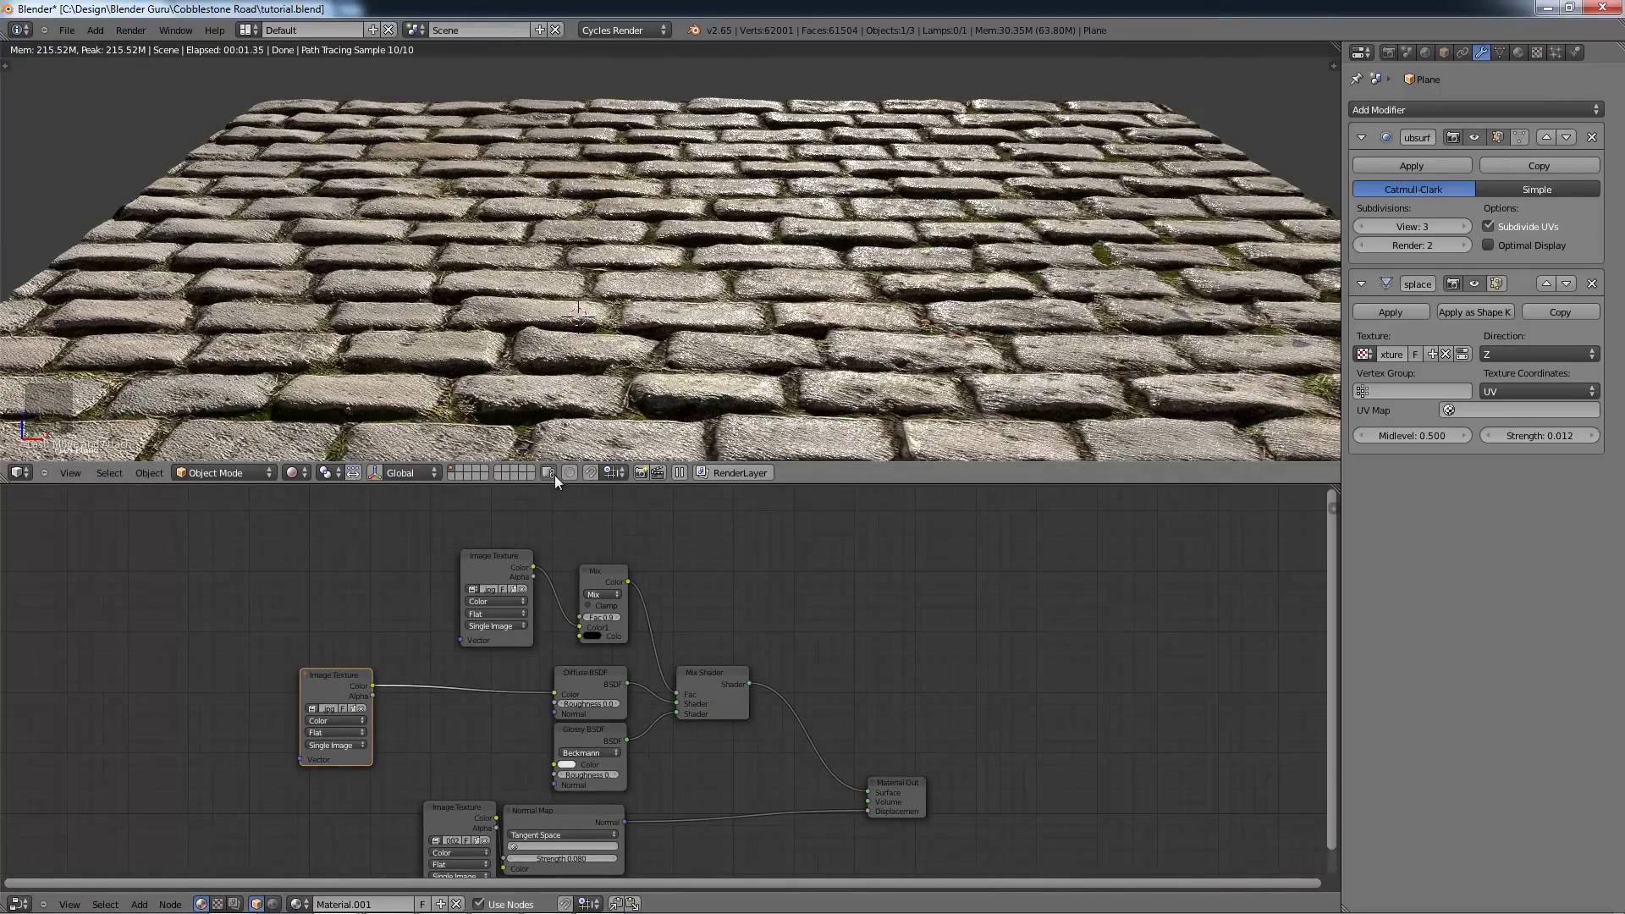
key(shift+a)
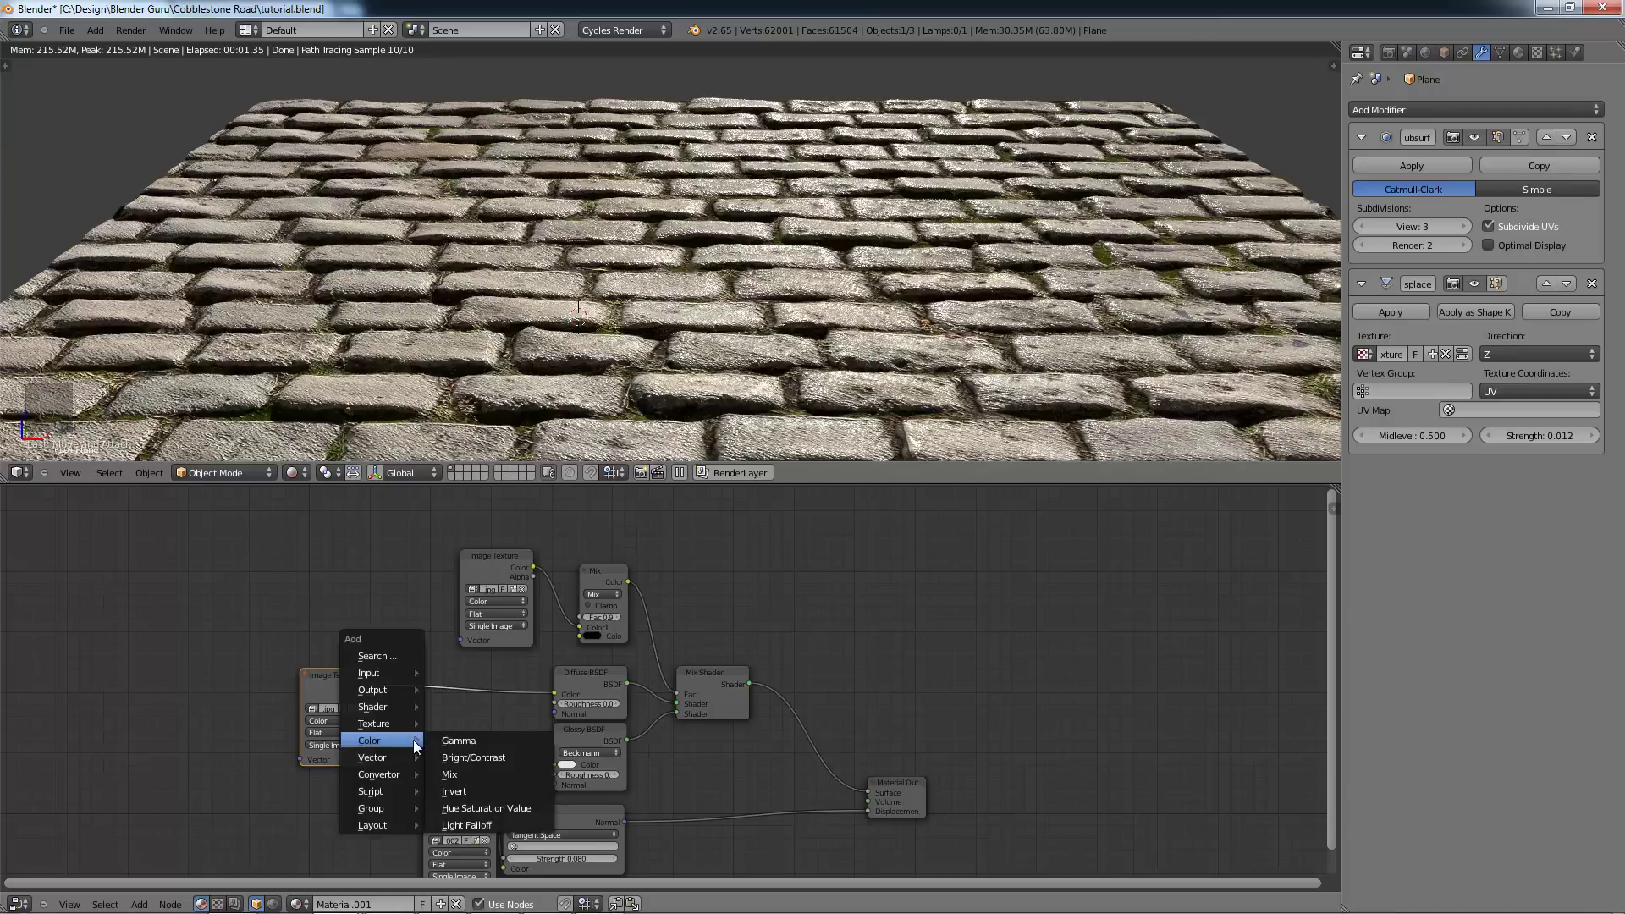
mouse_move(394, 724)
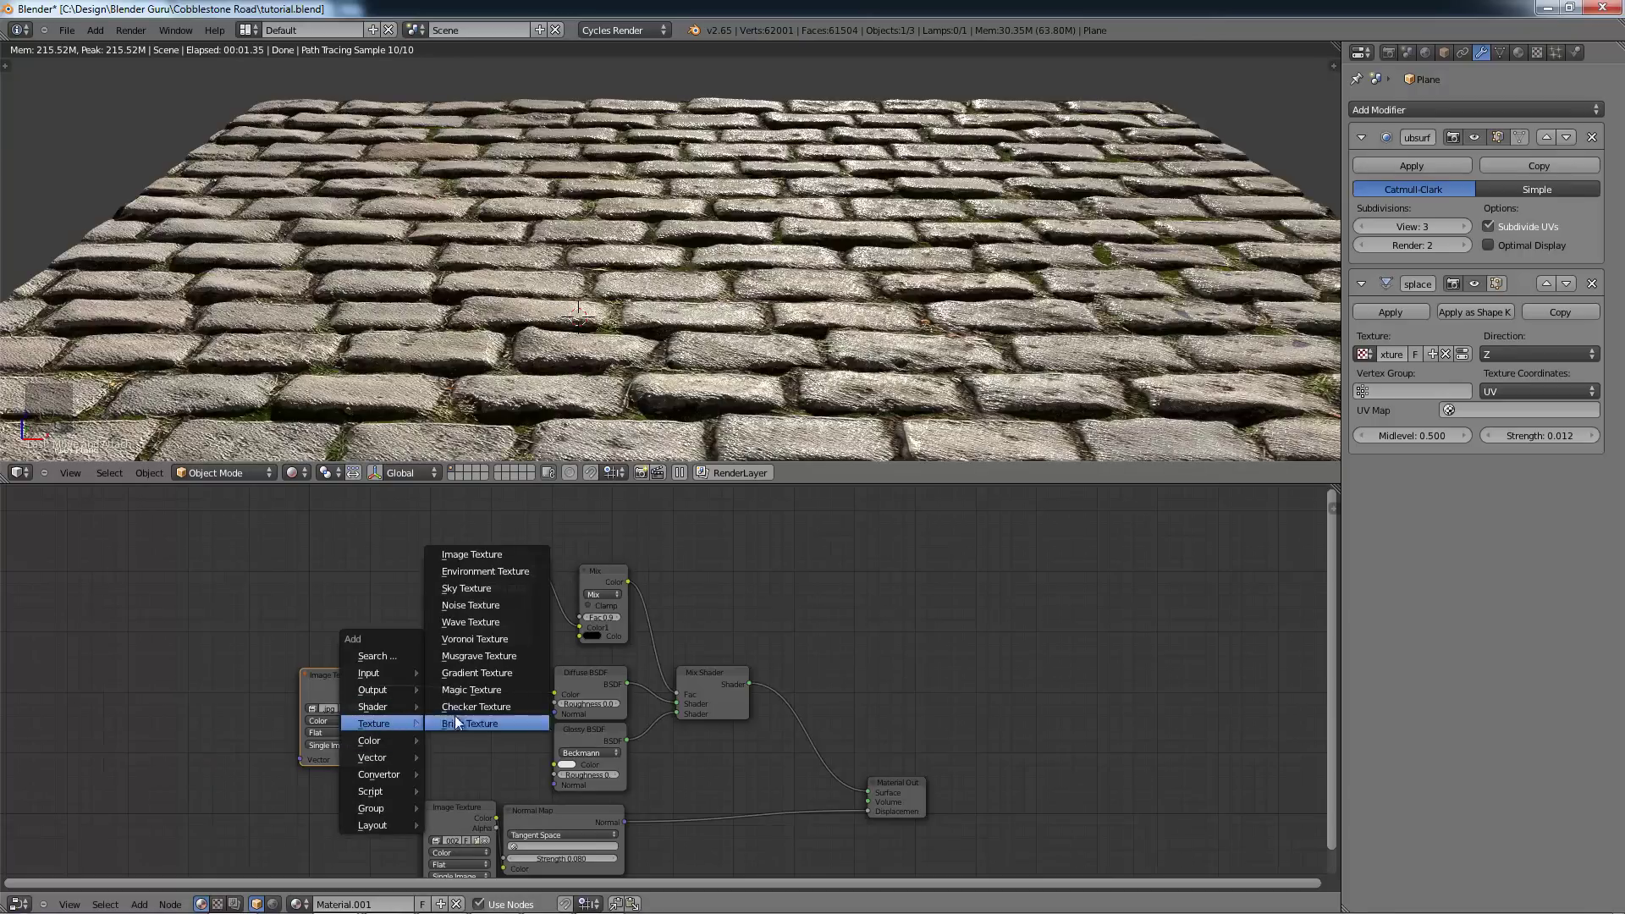
click(474, 555)
click(307, 801)
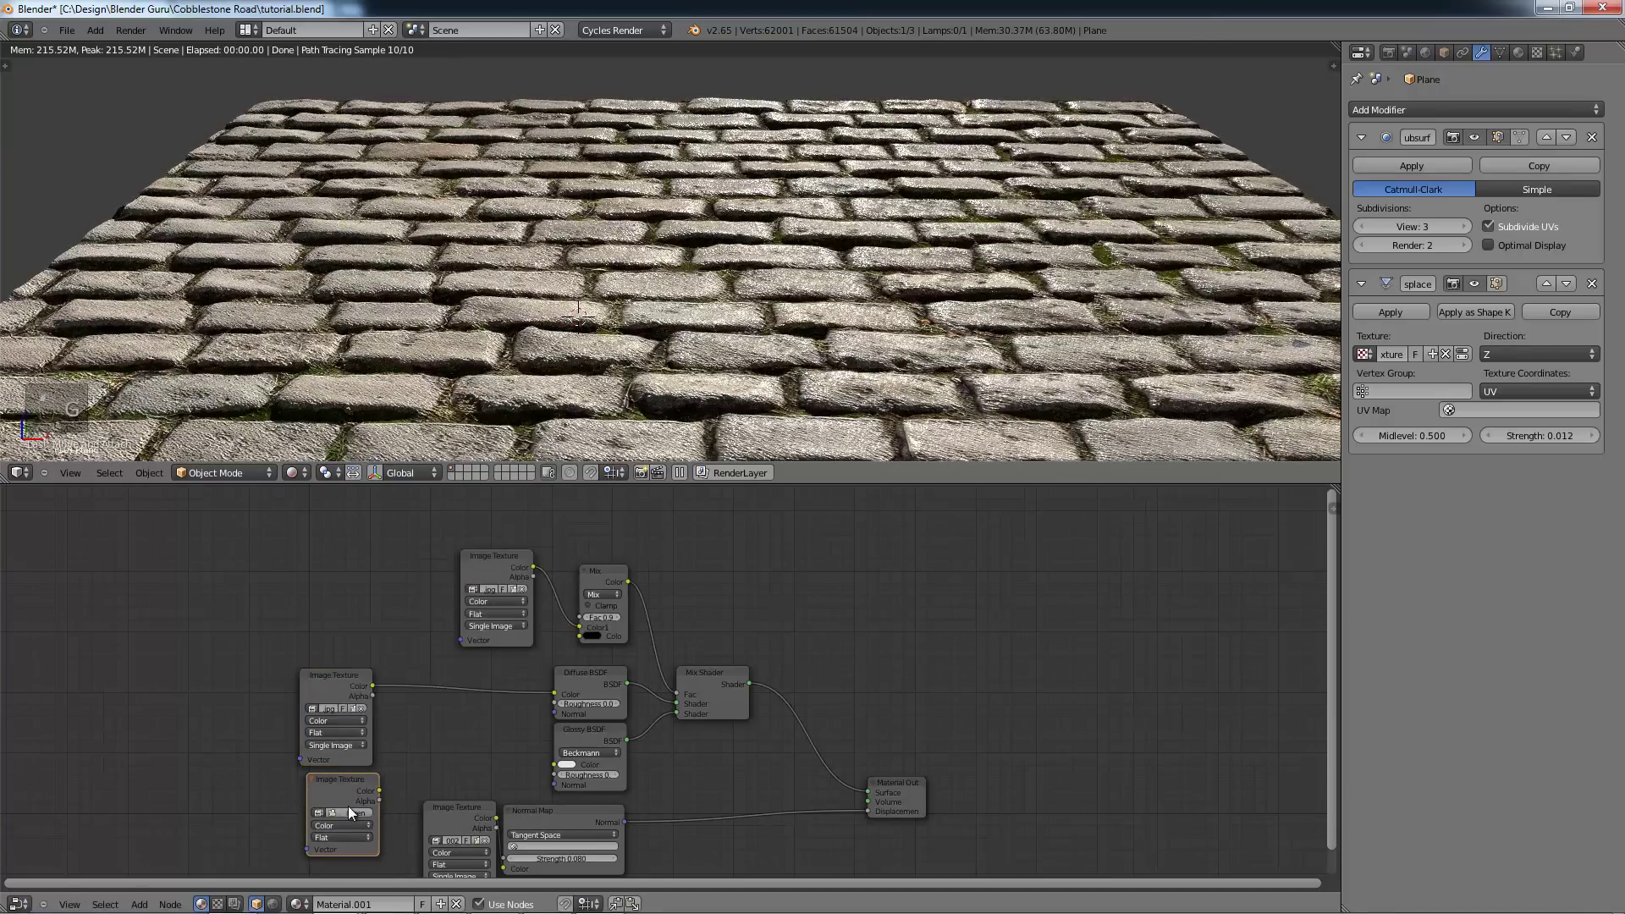
Step: Load FloorsRegular0105_5_L_OCC.jpg from the Tutorial4 folder into the new Image Texture node
click(360, 824)
click(91, 337)
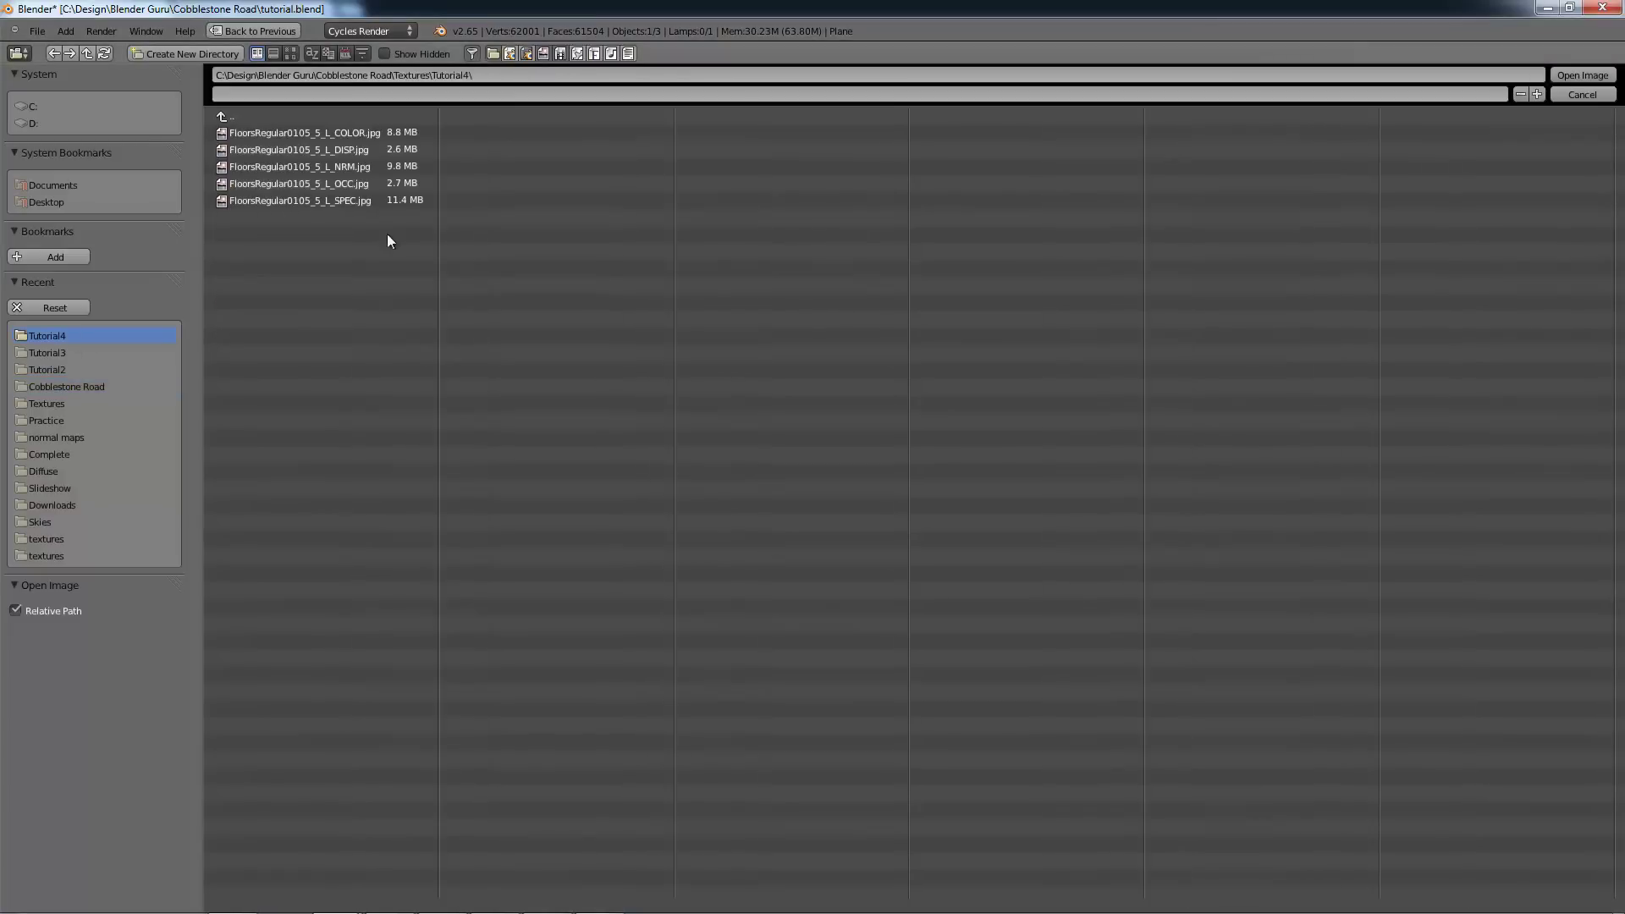
click(364, 183)
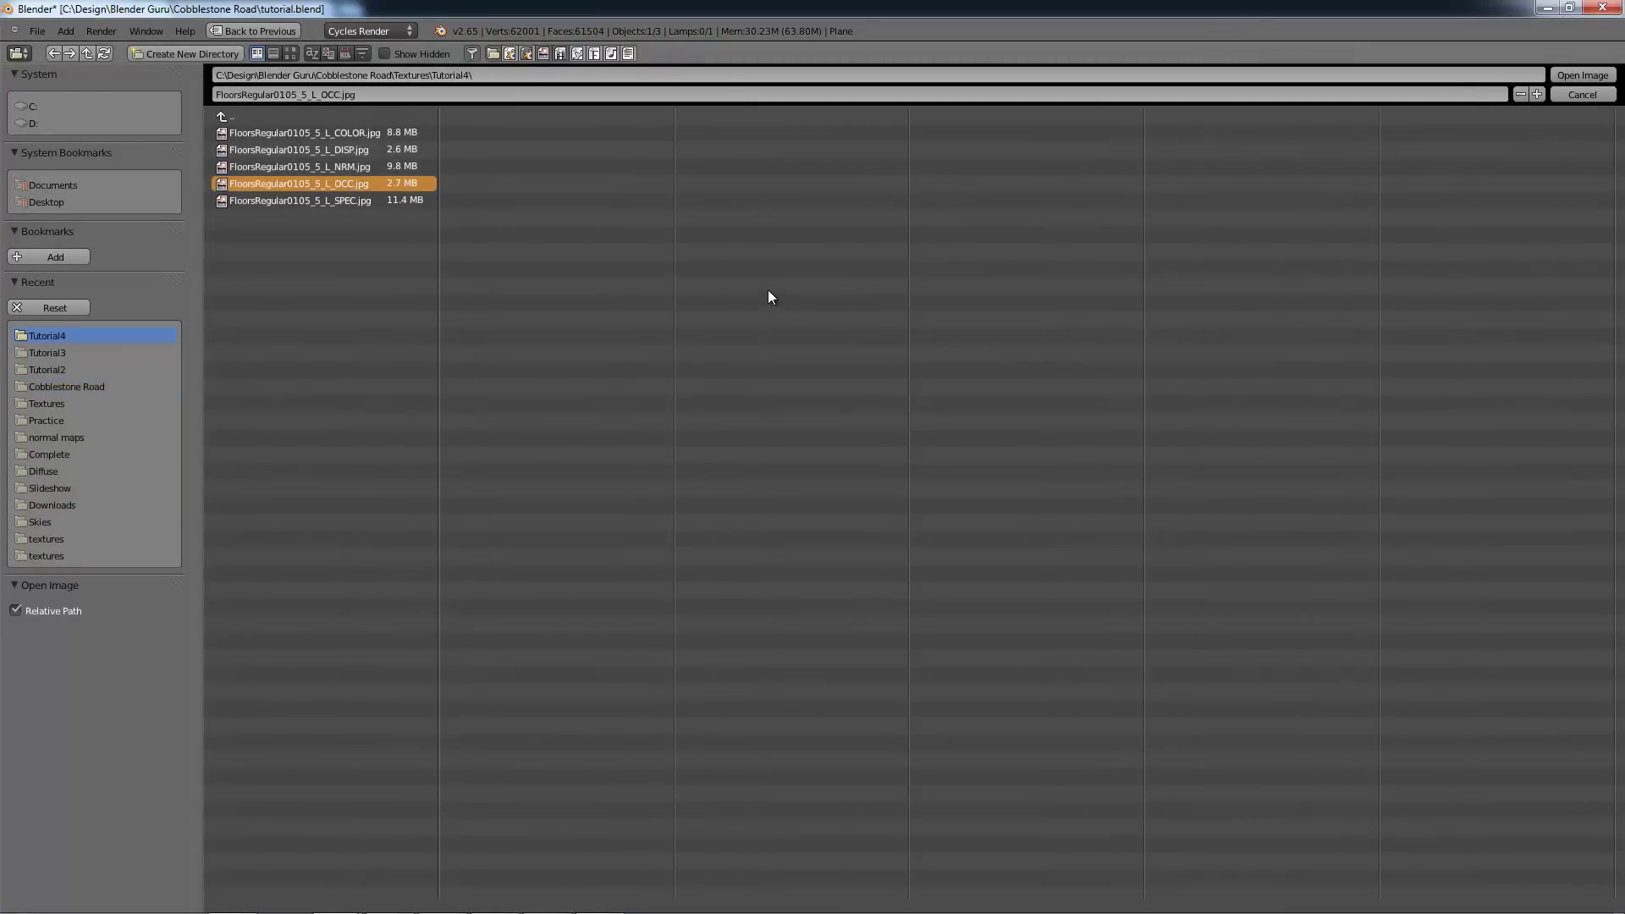
key(Return)
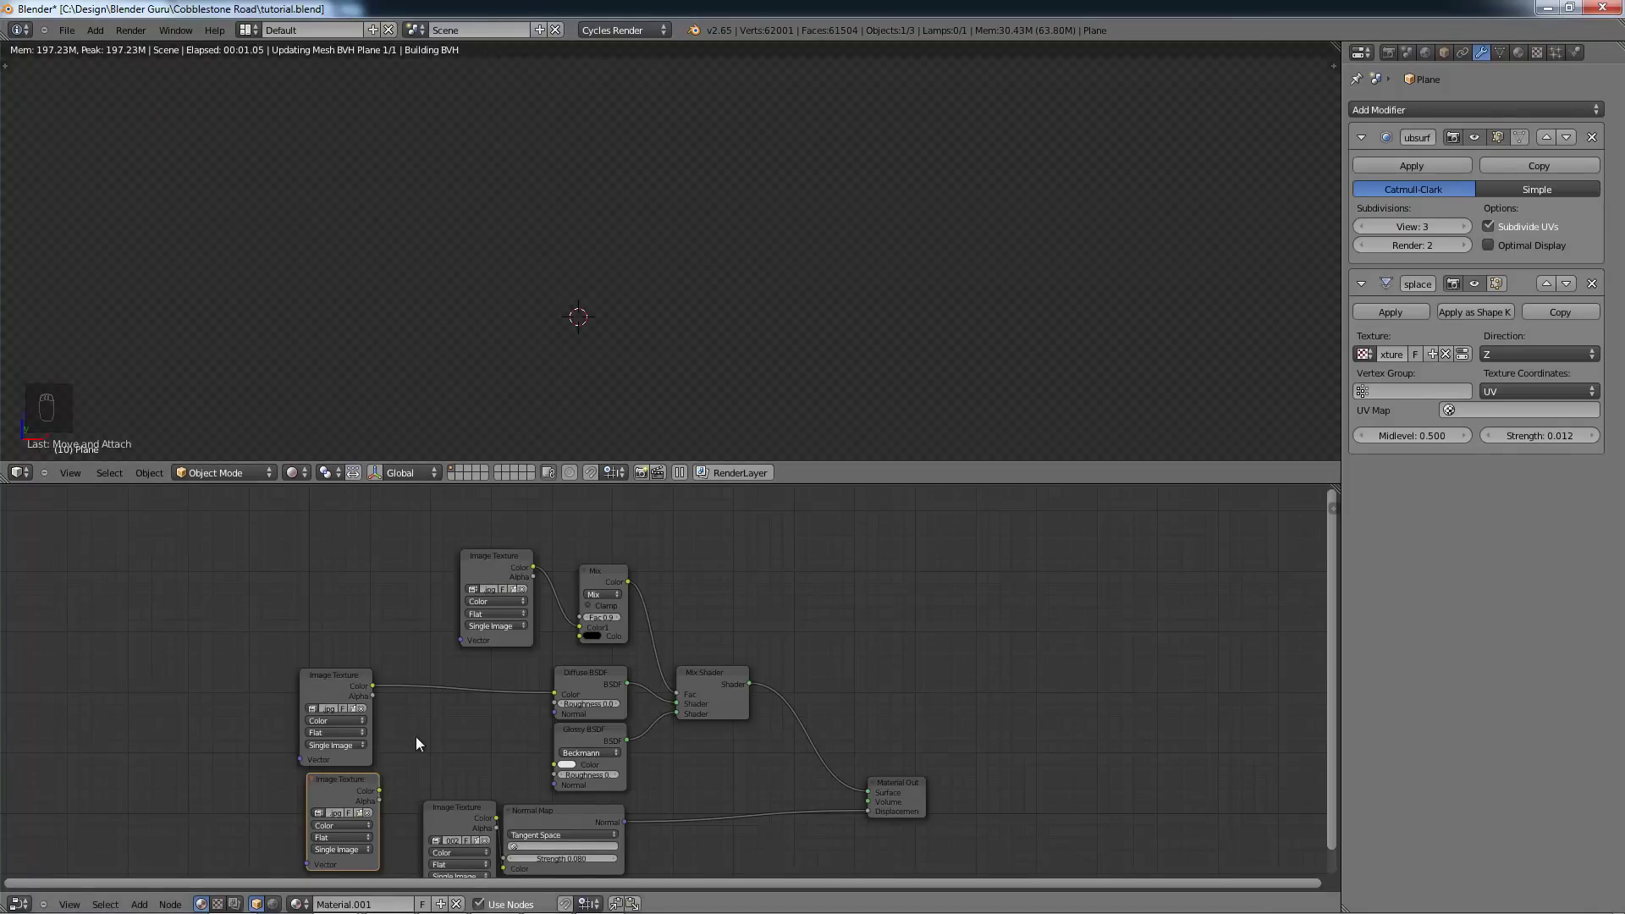
Step: Insert a color Mix node between the color texture and the Diffuse BSDF, and connect the occlusion texture's Color to its Color2
key(shift+a)
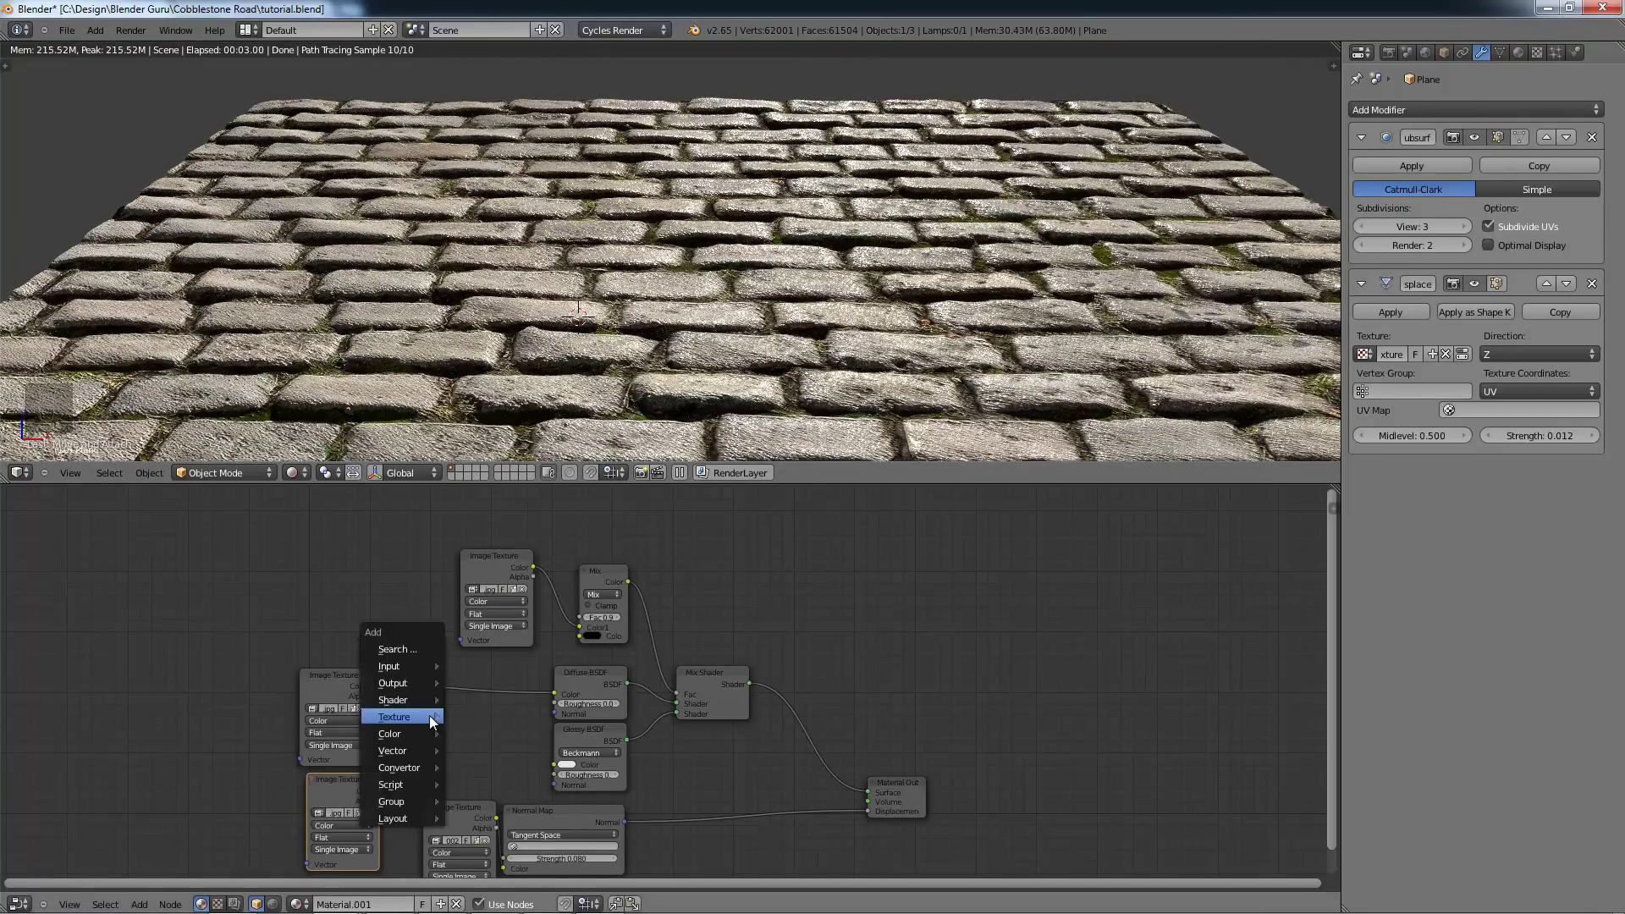
mouse_move(430, 716)
mouse_move(406, 744)
click(489, 765)
click(465, 718)
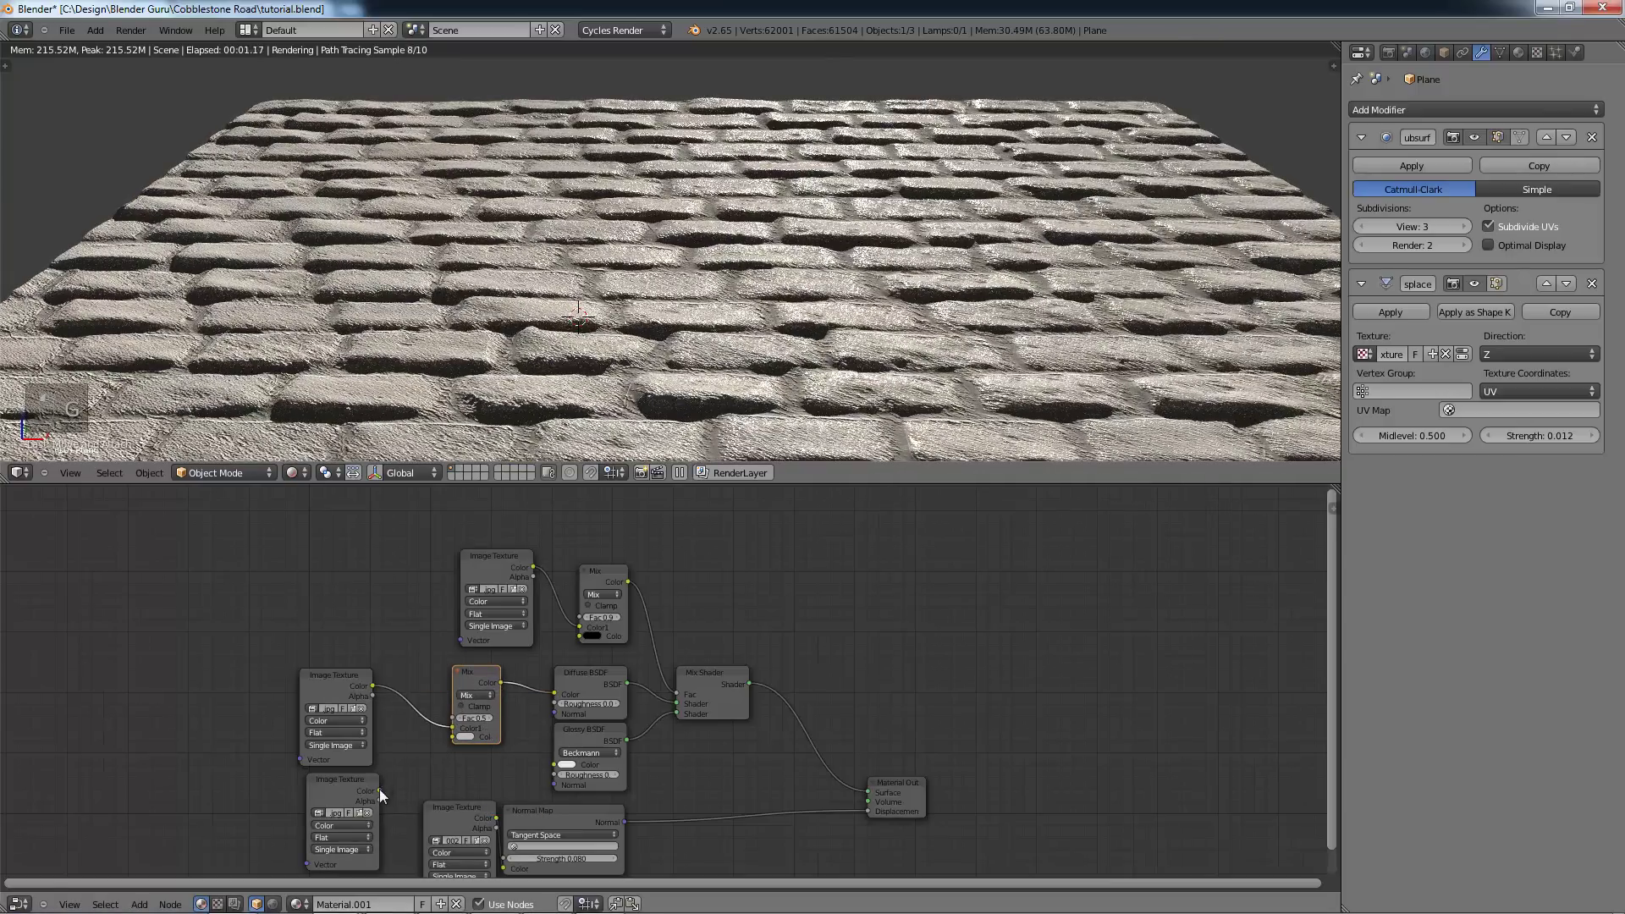
mouse_move(450, 738)
mouse_down()
mouse_move(382, 783)
mouse_move(320, 787)
mouse_move(452, 736)
mouse_up()
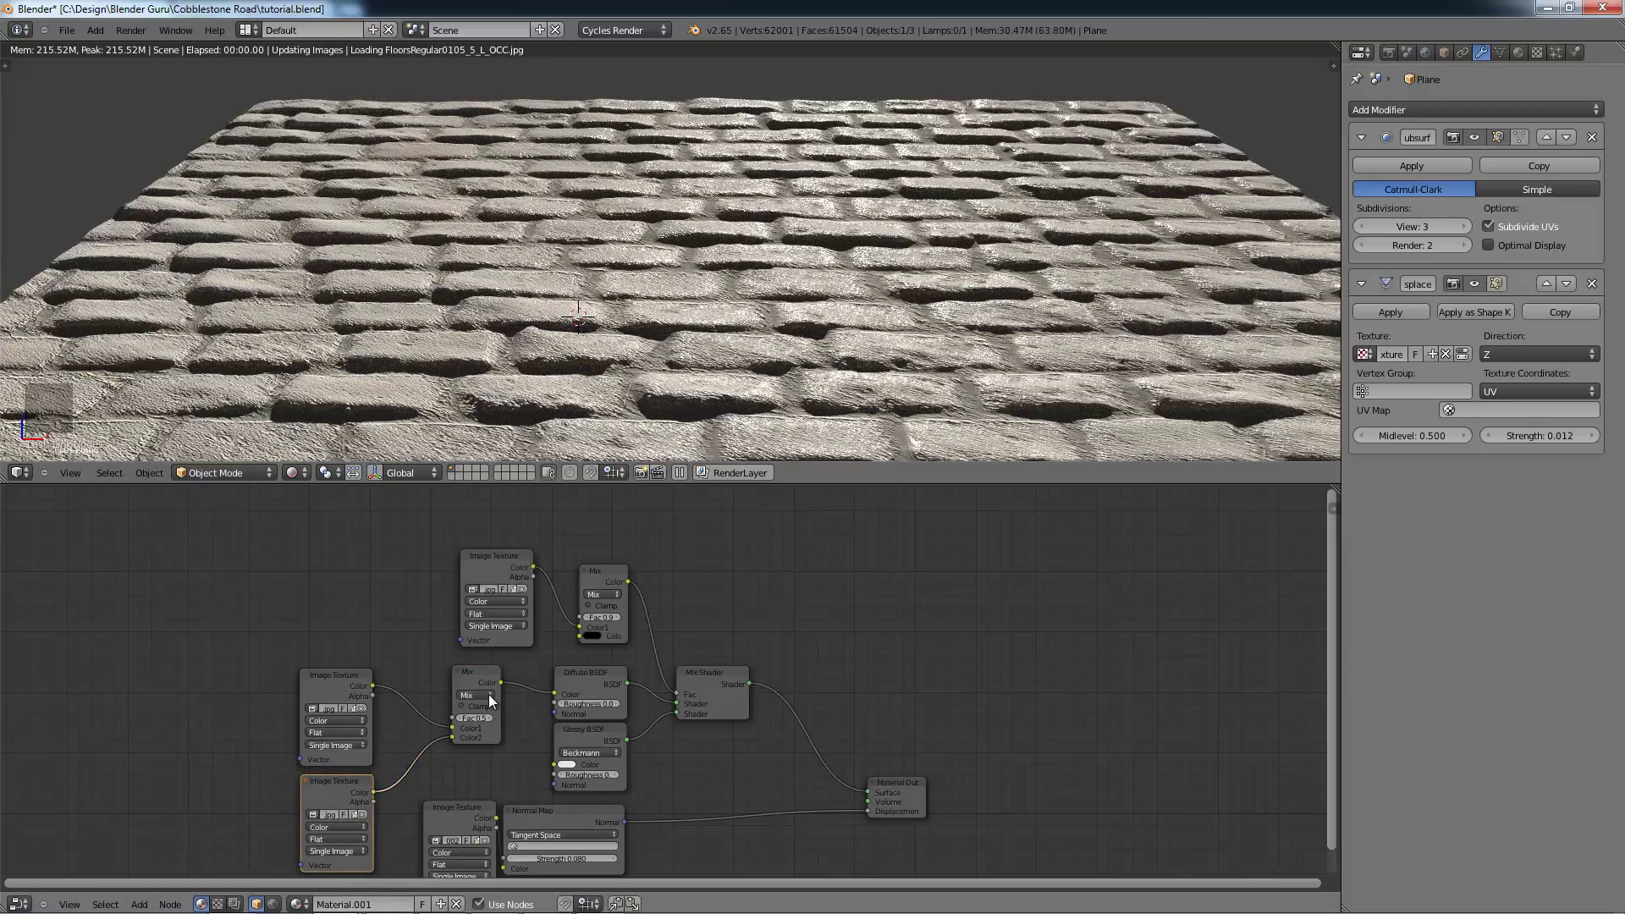
Step: Change the new Mix node's blend type to Multiply and raise its Fac to 1.000
click(490, 694)
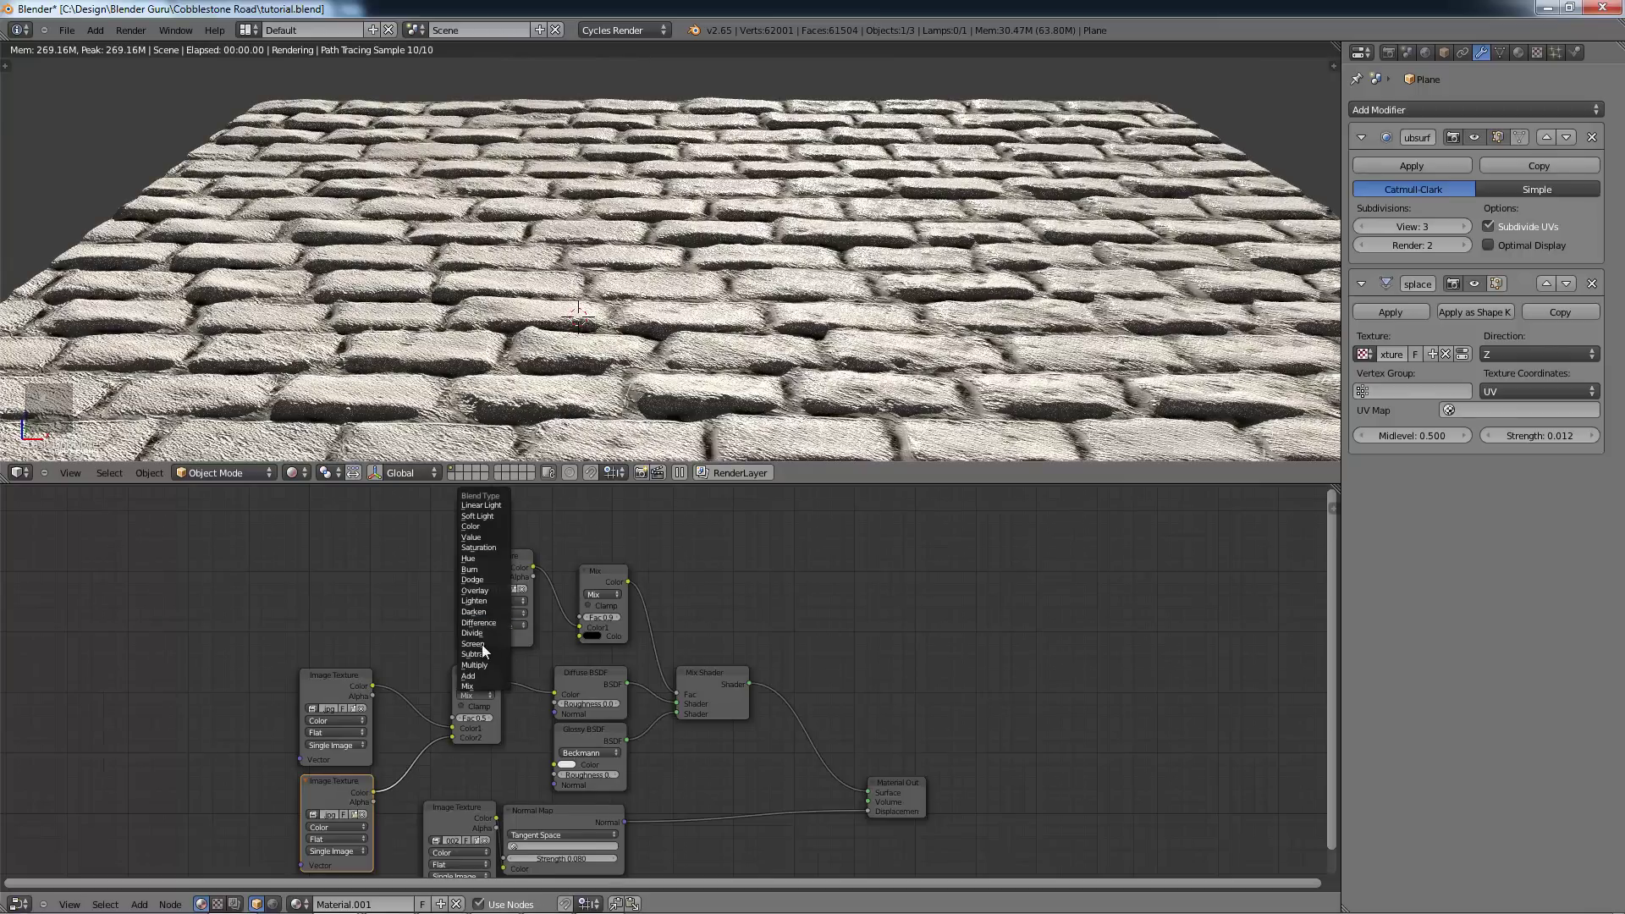
click(482, 665)
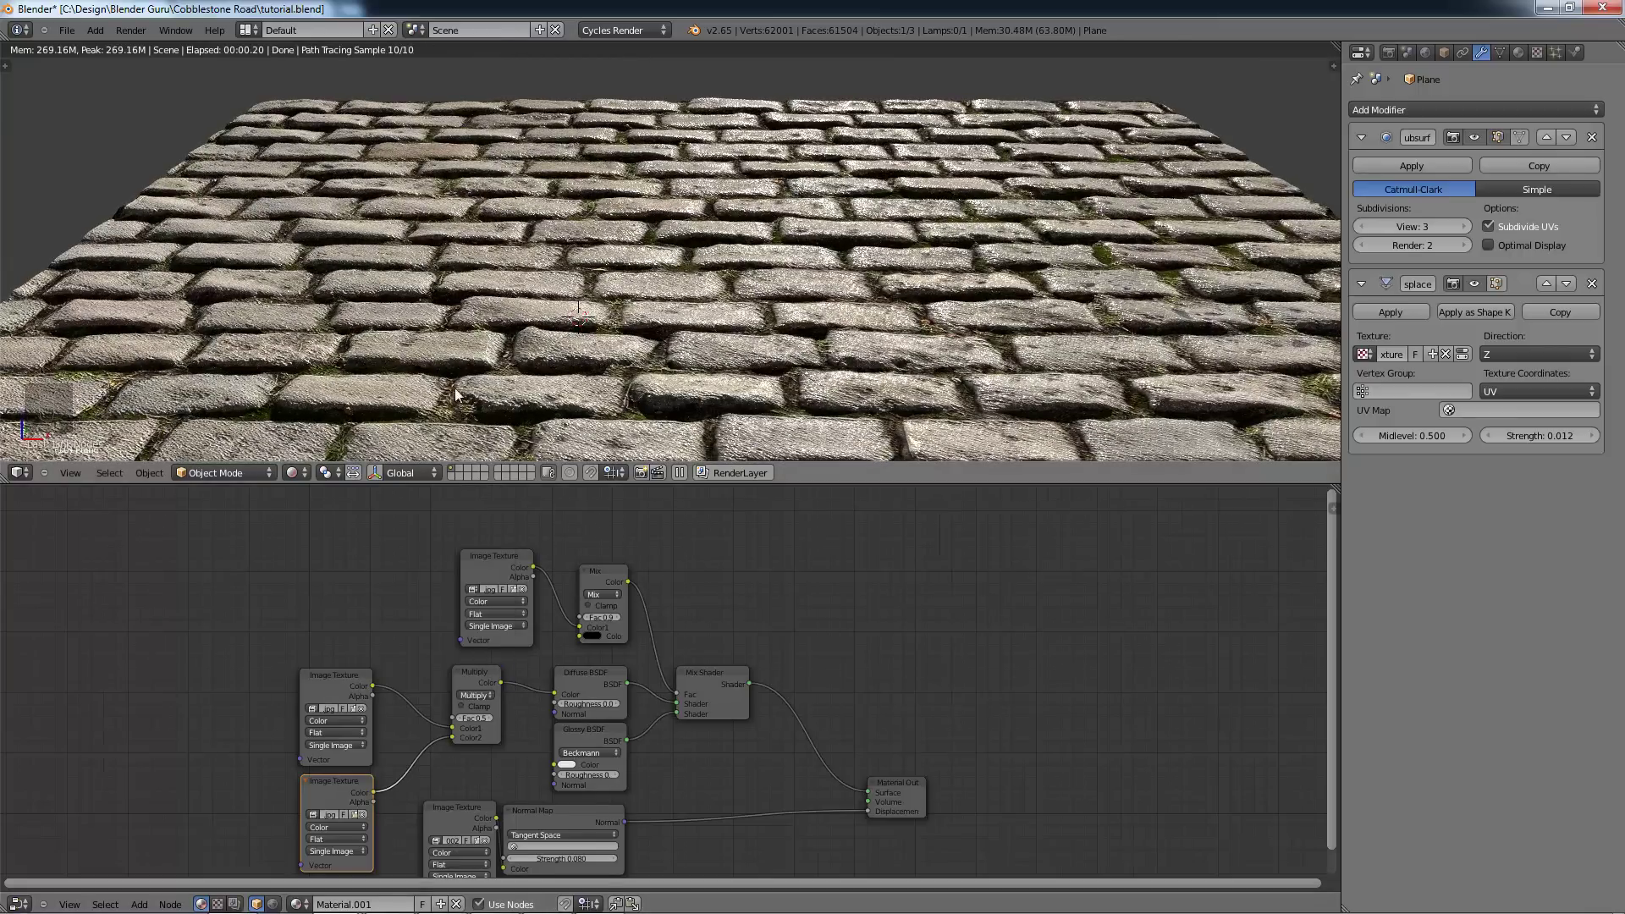
scroll(403, 748, up, 3)
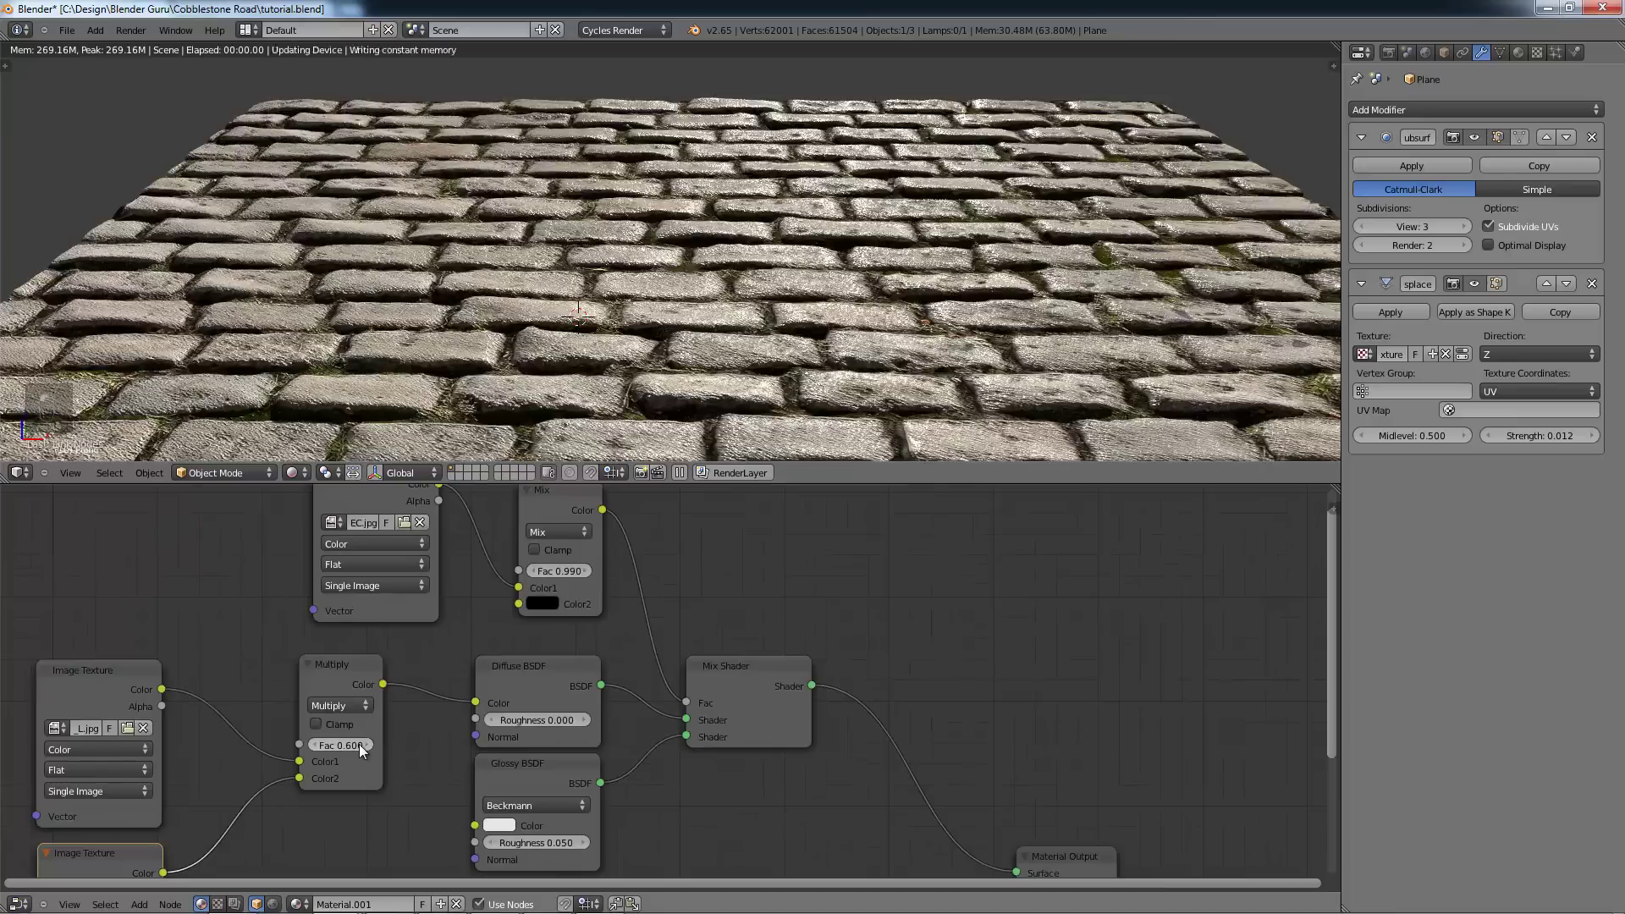
drag(360, 750, 440, 750)
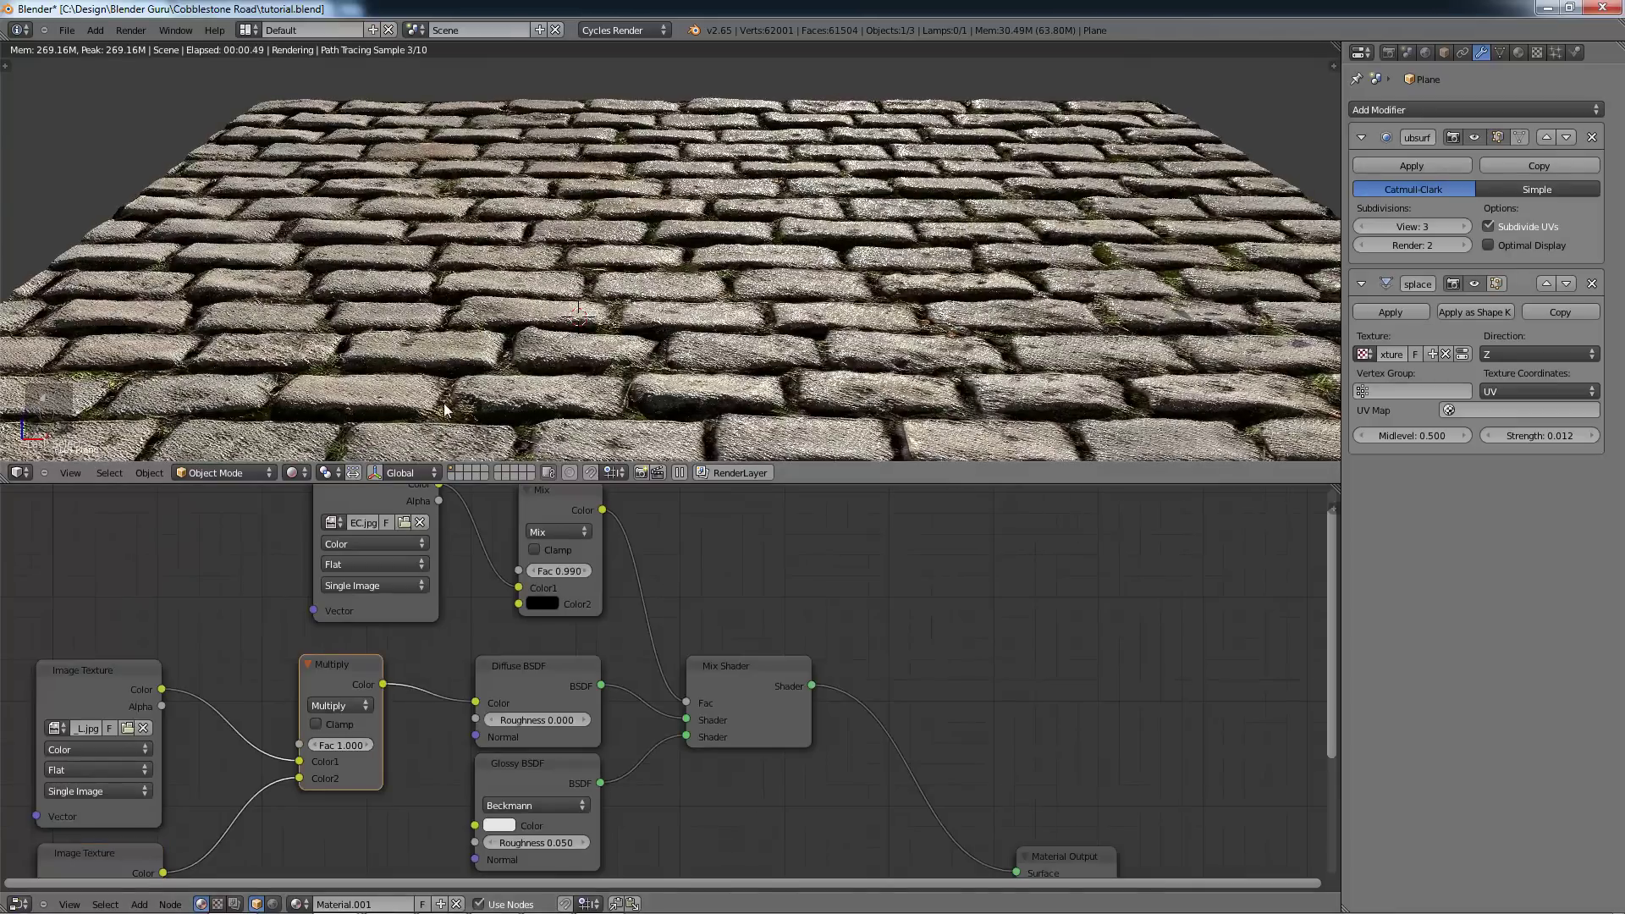
Step: Compare the stones from a close top view with the Multiply node's Fac at 0.000 and back at 1.000
key(KP_5)
middle_drag(678, 349, 667, 385)
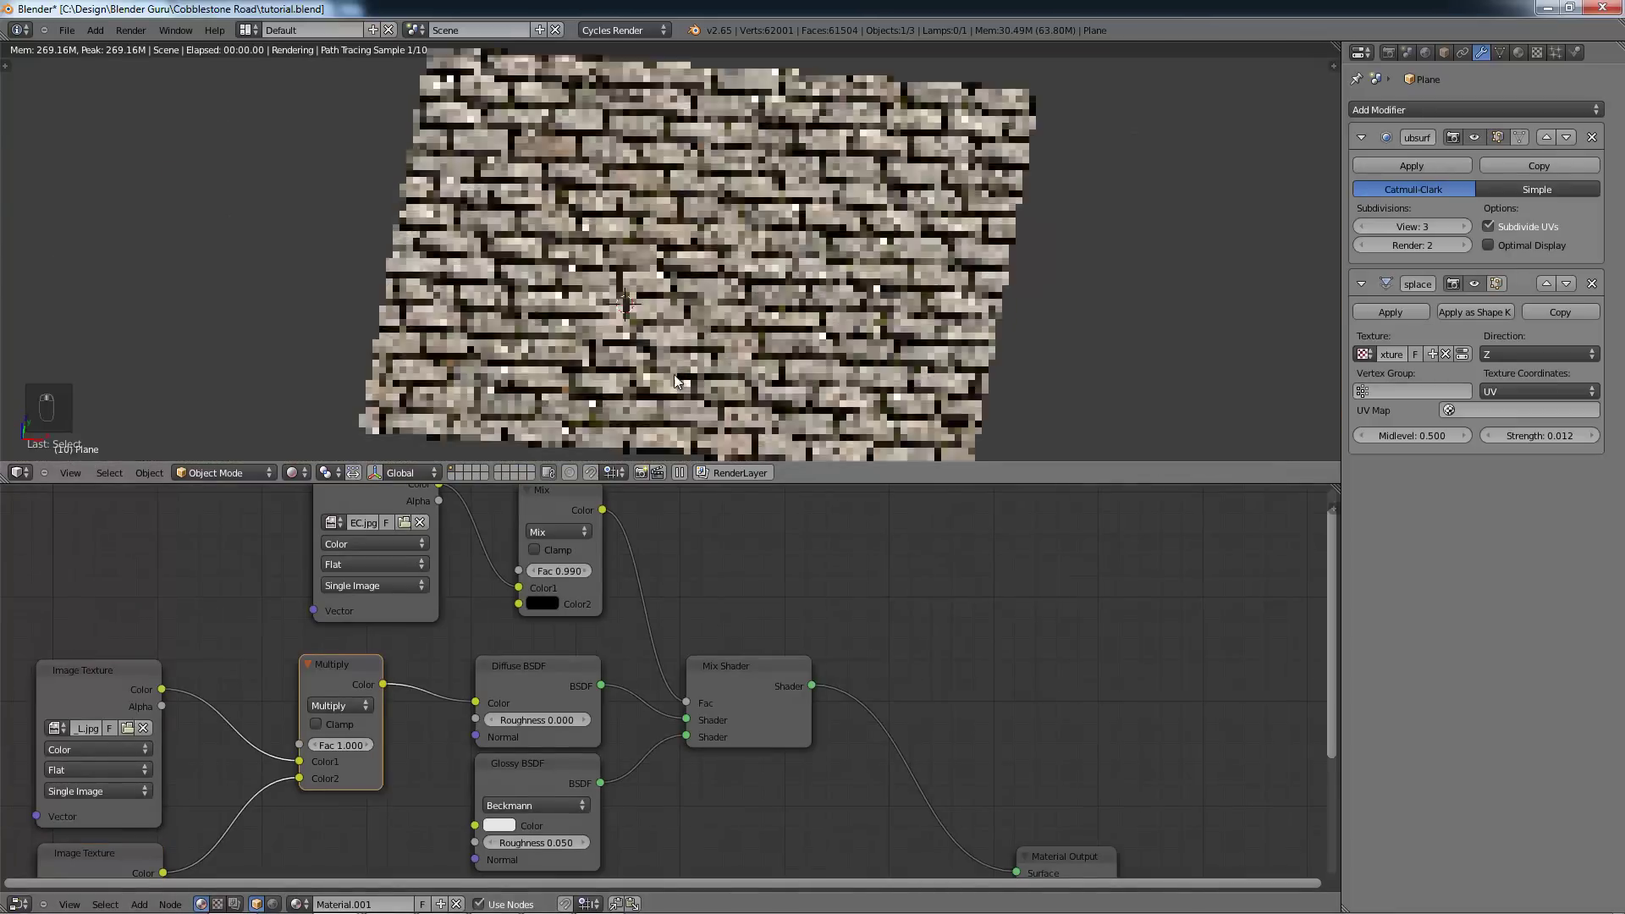
key(KP_7)
scroll(722, 357, up, 6)
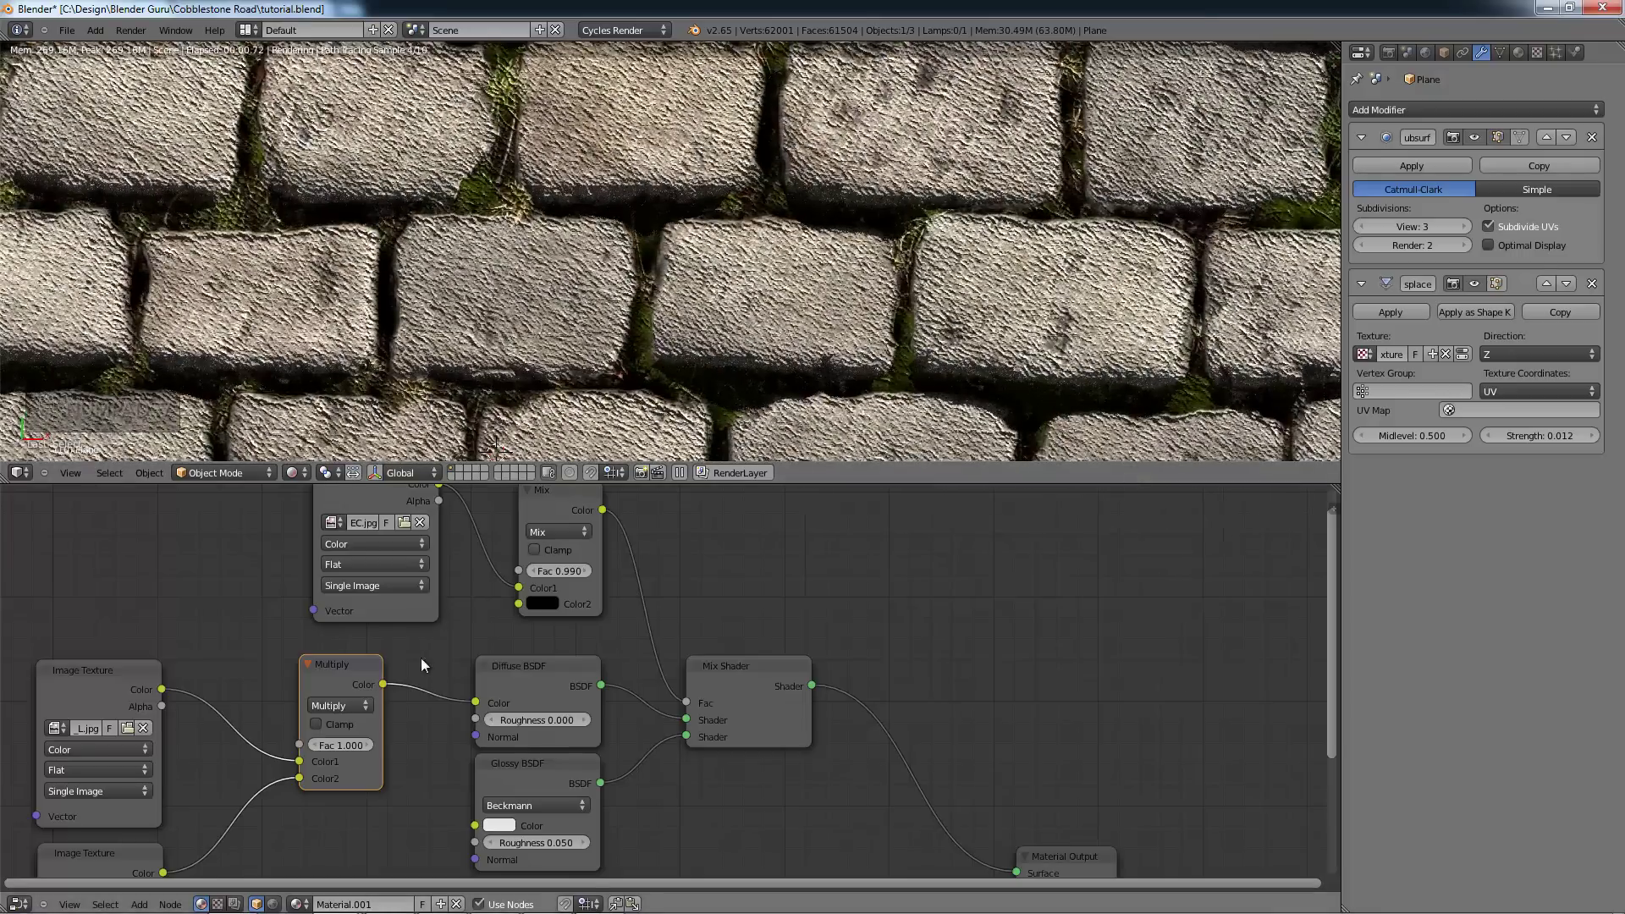
click(341, 745)
text(0)
key(Return)
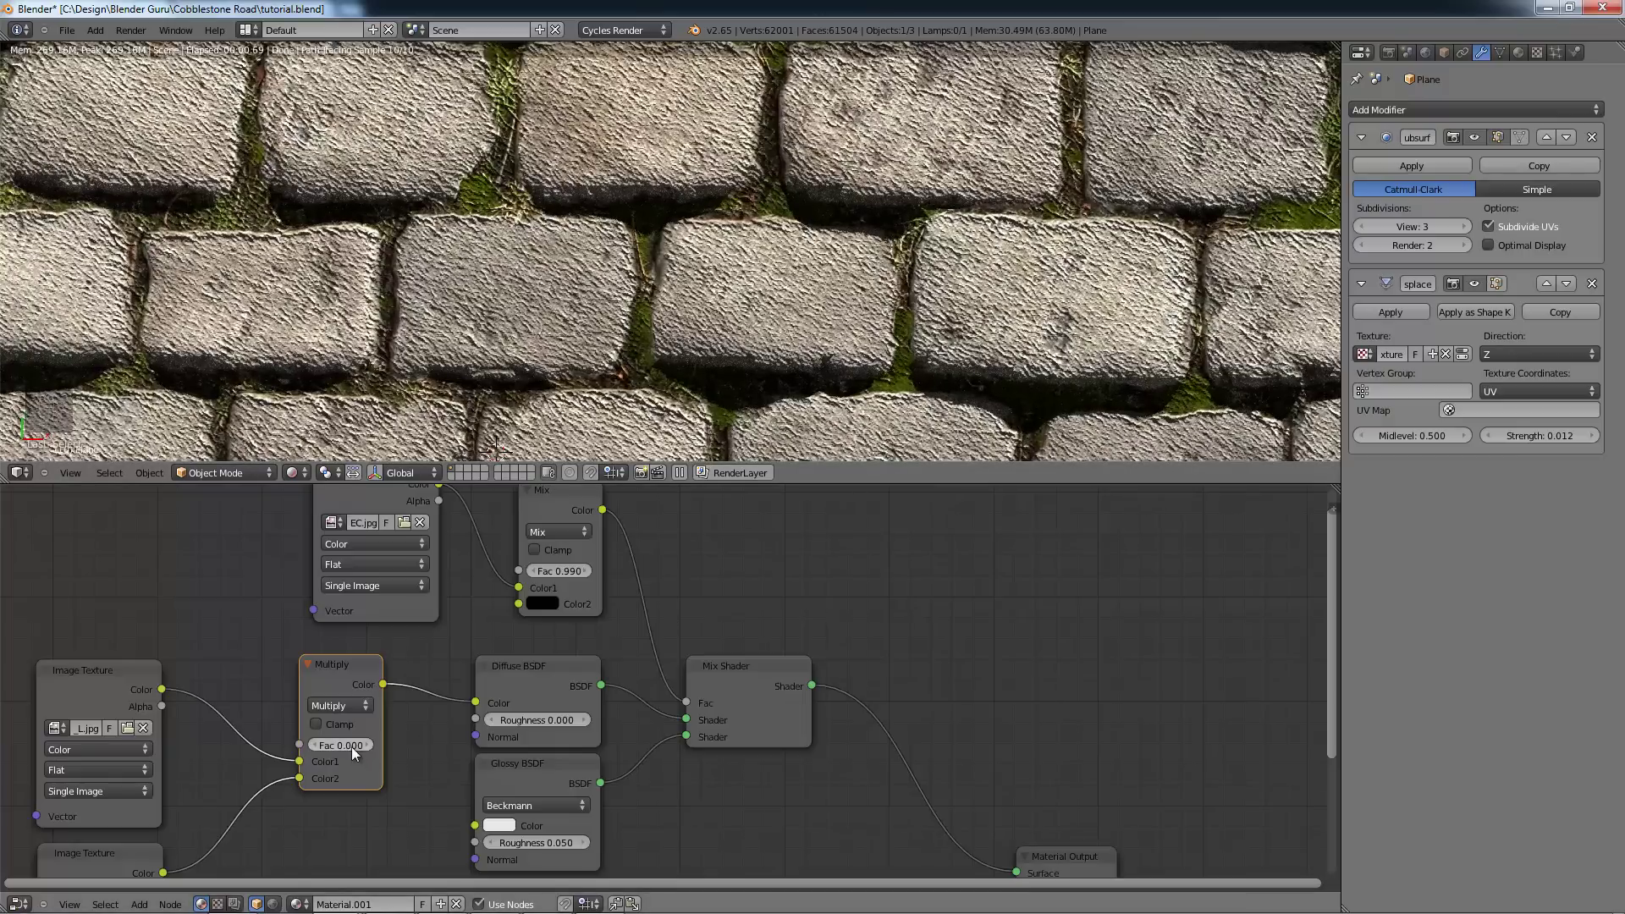
drag(352, 746, 435, 759)
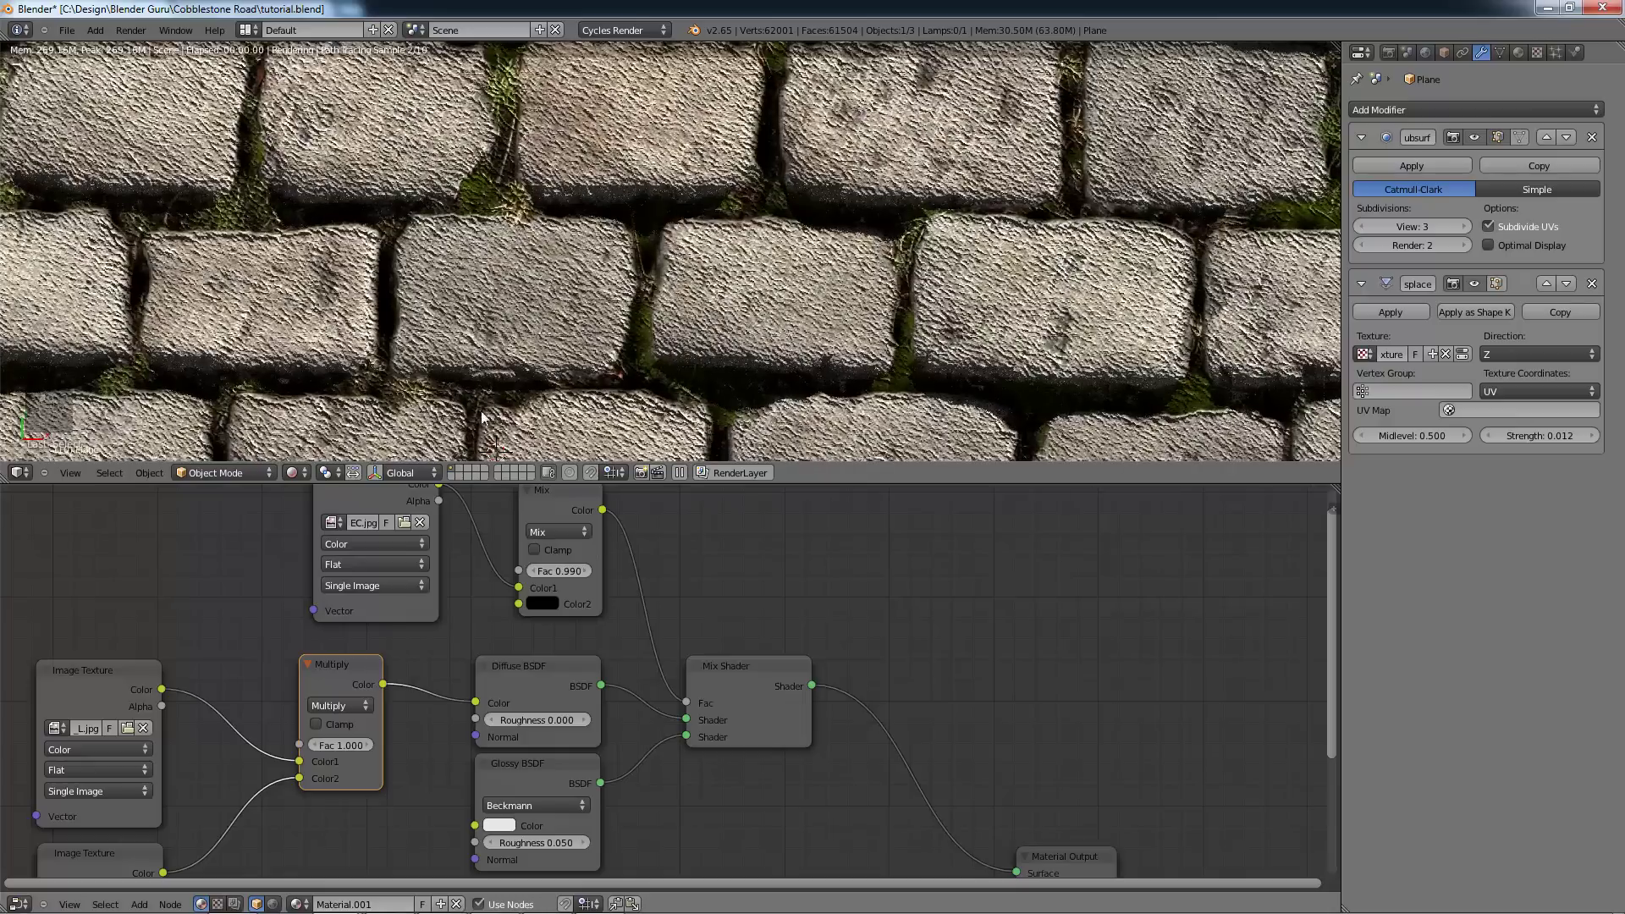
Step: Compare a wider area of stones with the Multiply node's Fac at 0.000 and back at 1.000
scroll(849, 135, down, 2)
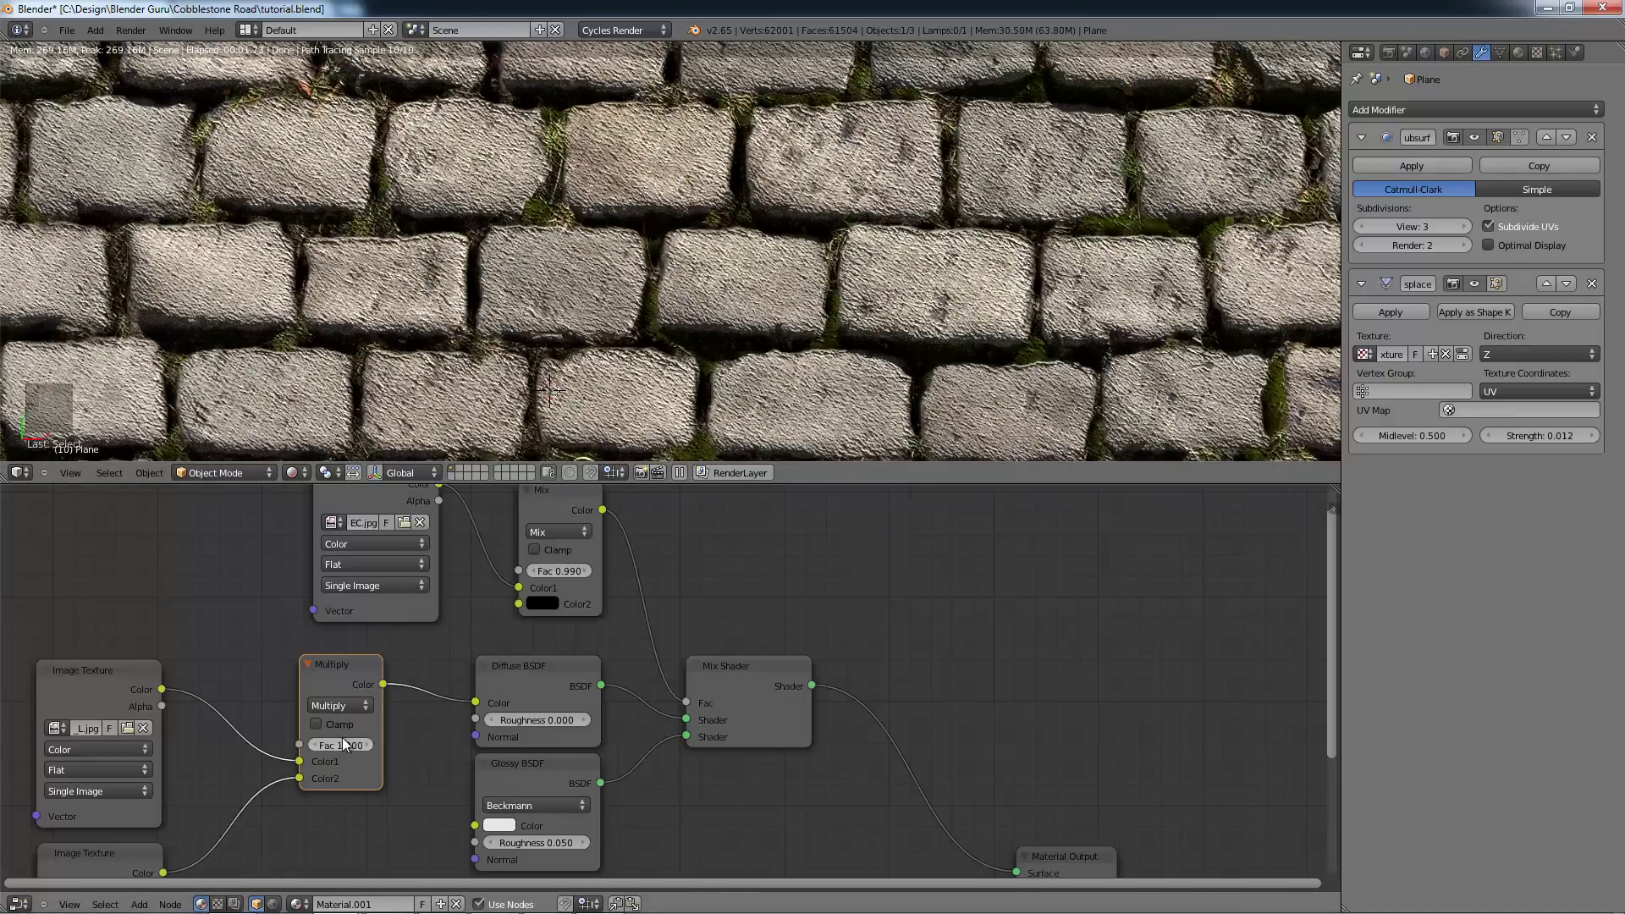
text(0)
key(Return)
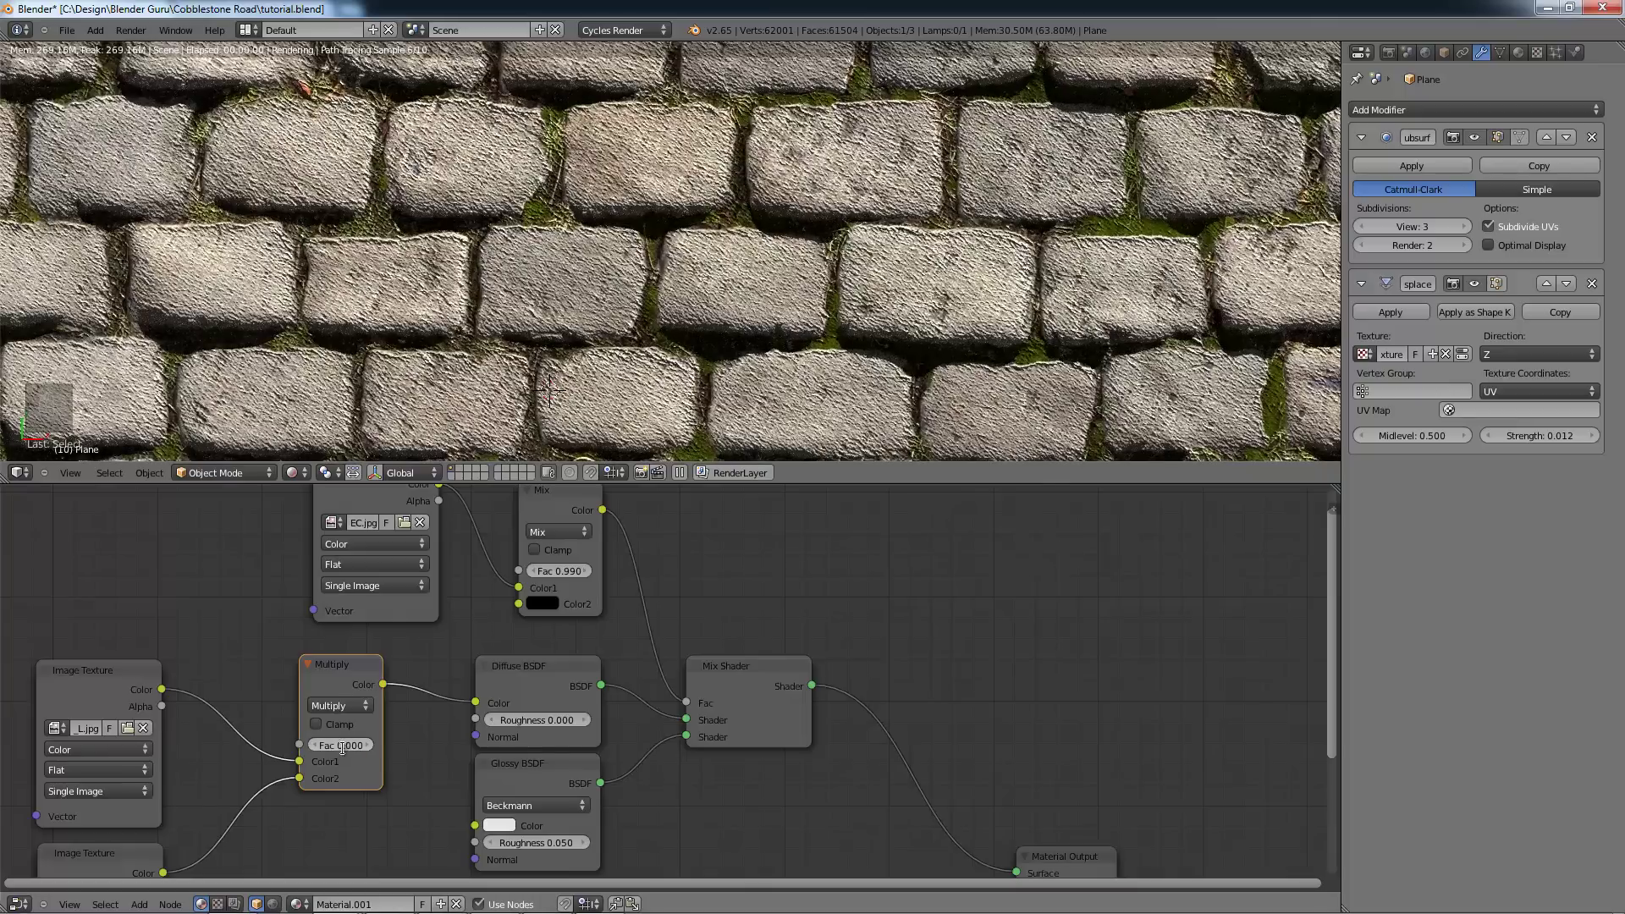
double_click(345, 746)
text(1)
key(Return)
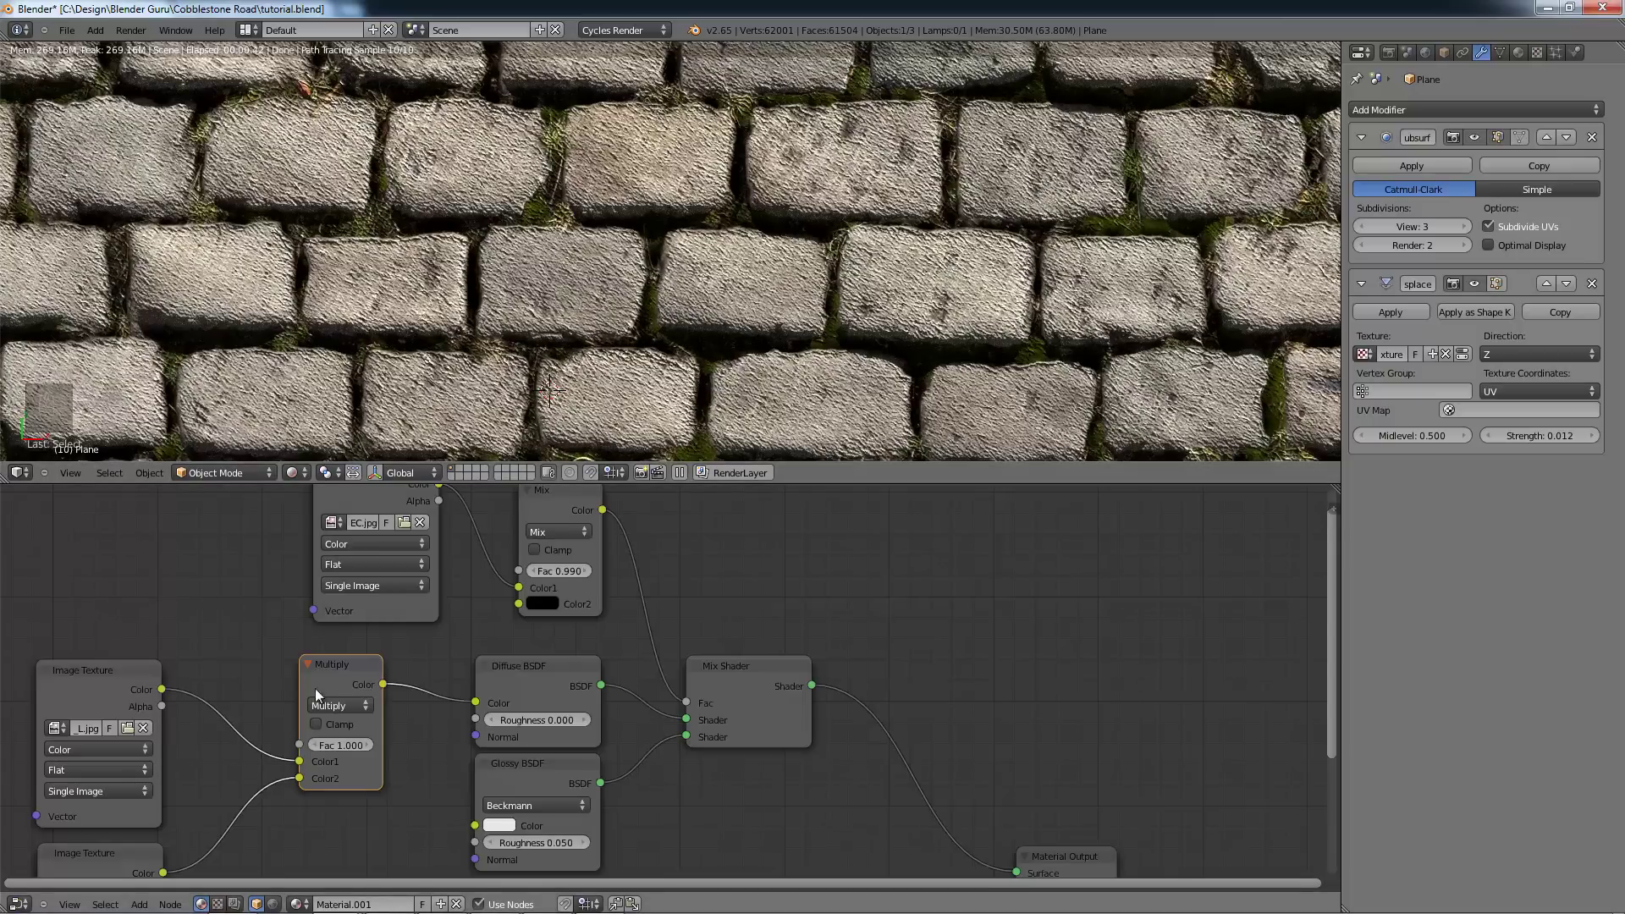
Step: Set the Multiply node's Fac to 0.500 to soften the occlusion between the stones
click(354, 744)
click(318, 745)
click(318, 745)
click(319, 745)
click(319, 745)
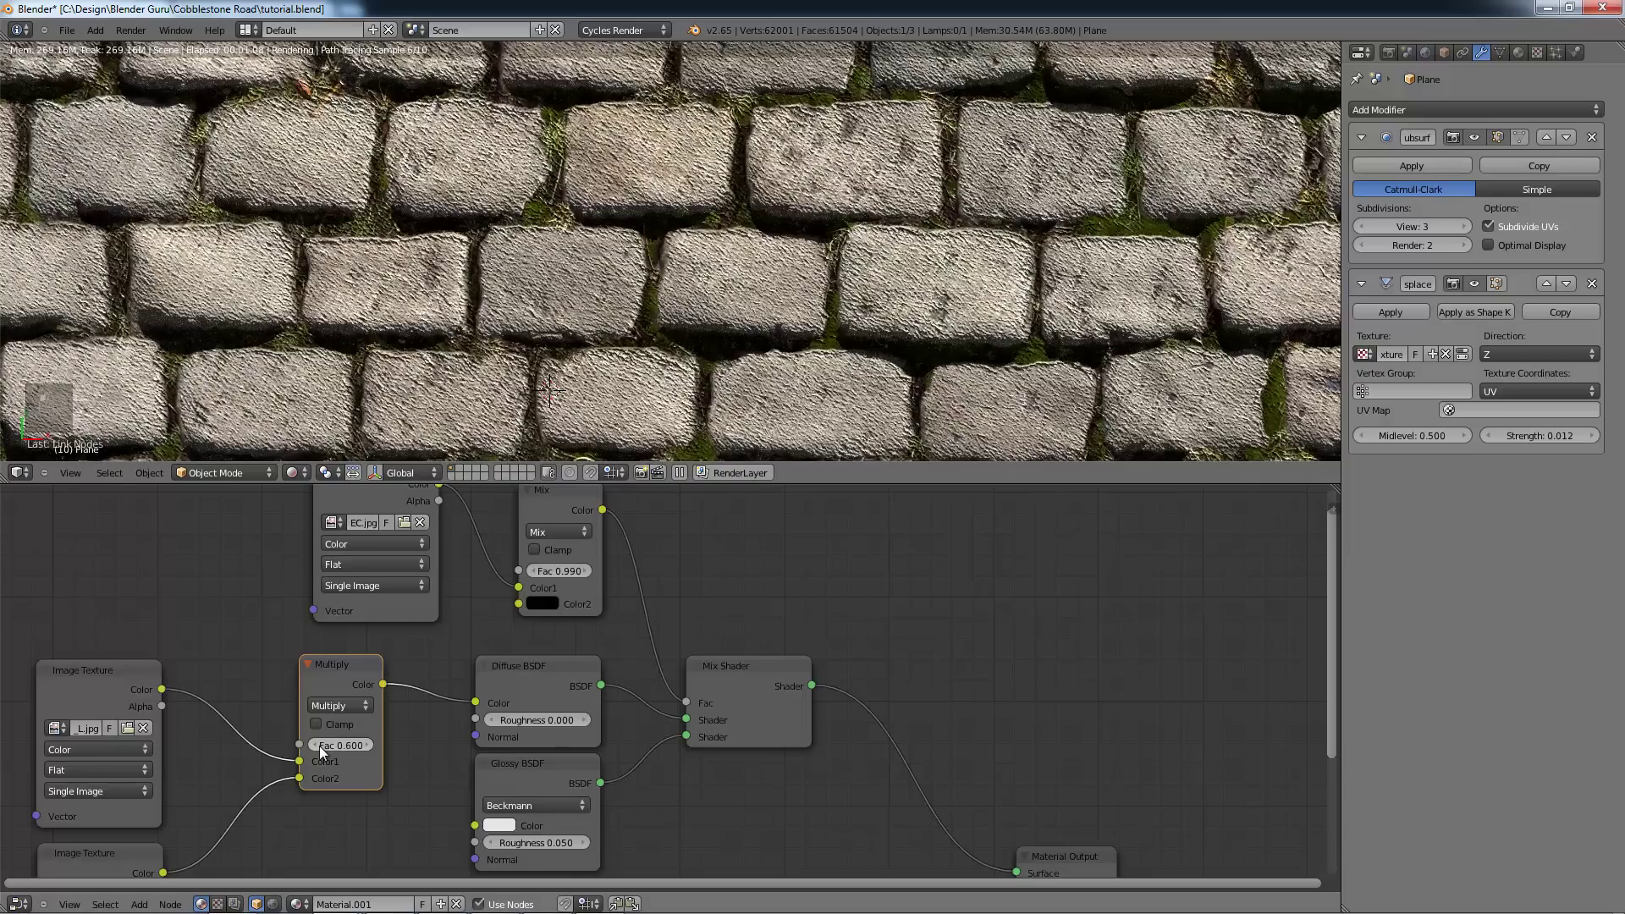
click(318, 745)
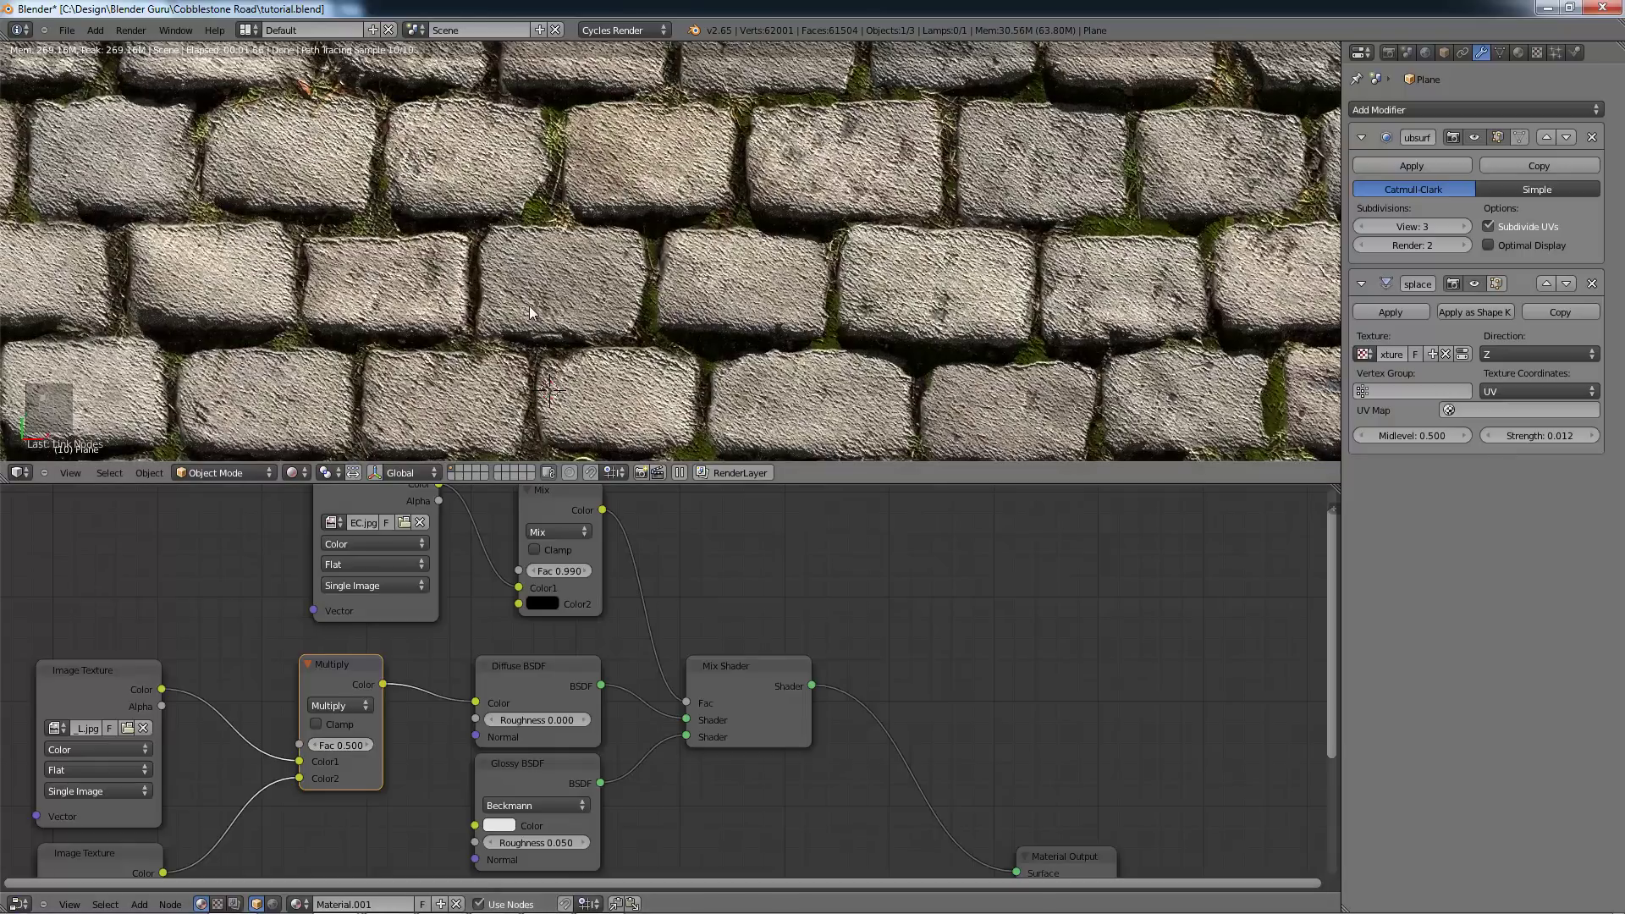
Step: Return to the camera view of the whole road and save the file
key(Home)
key(KP_0)
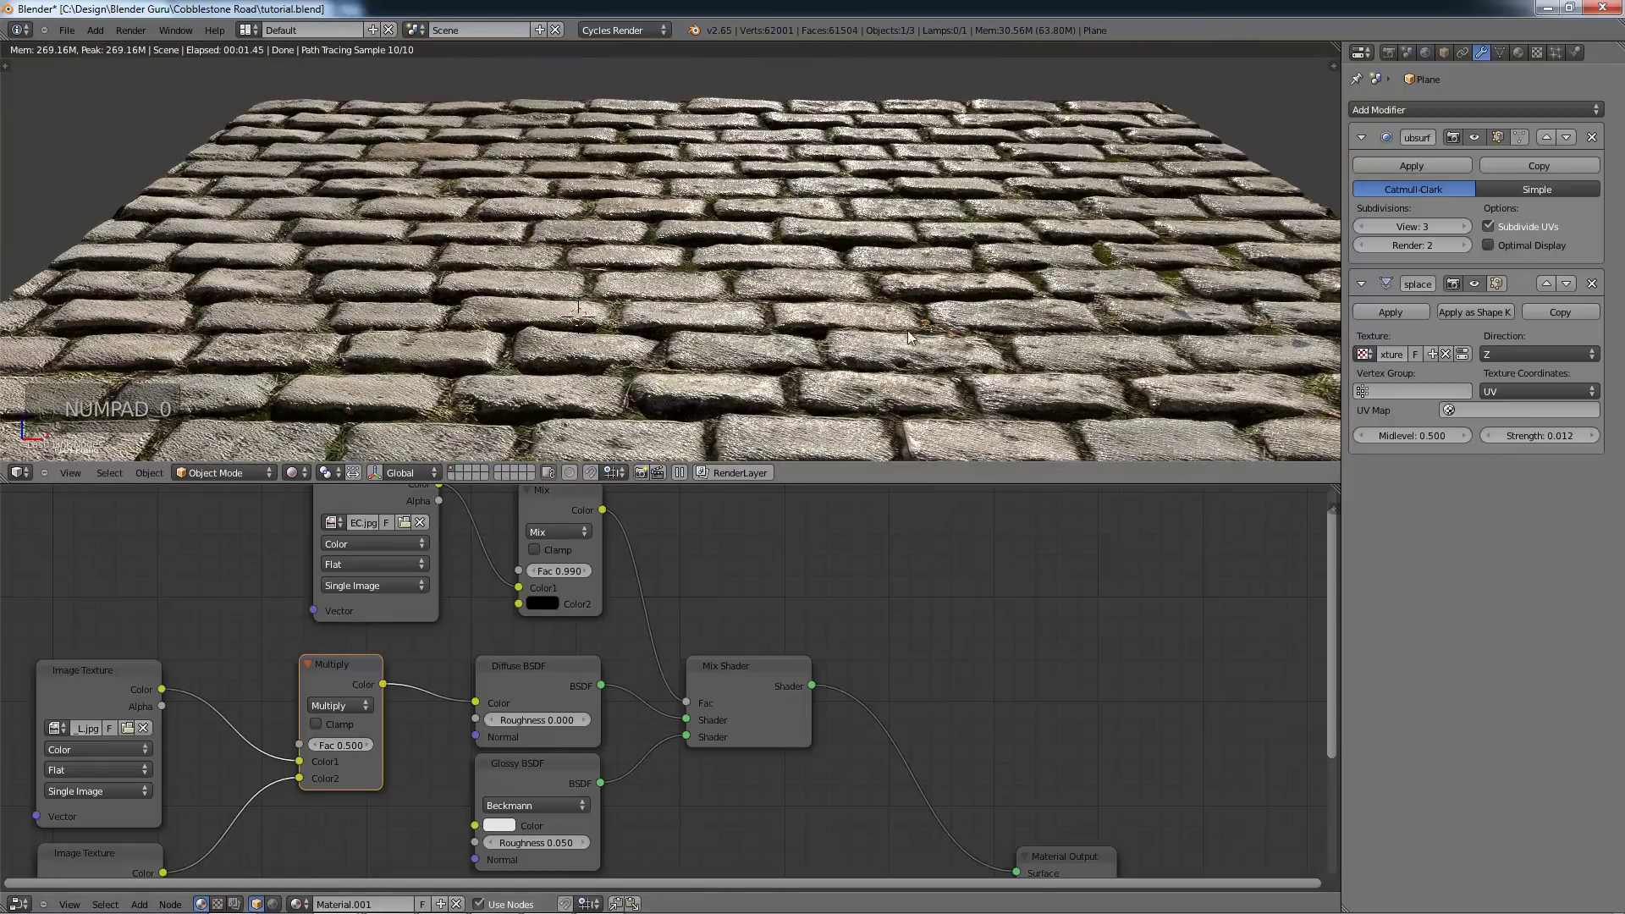
scroll(918, 339, down, 3)
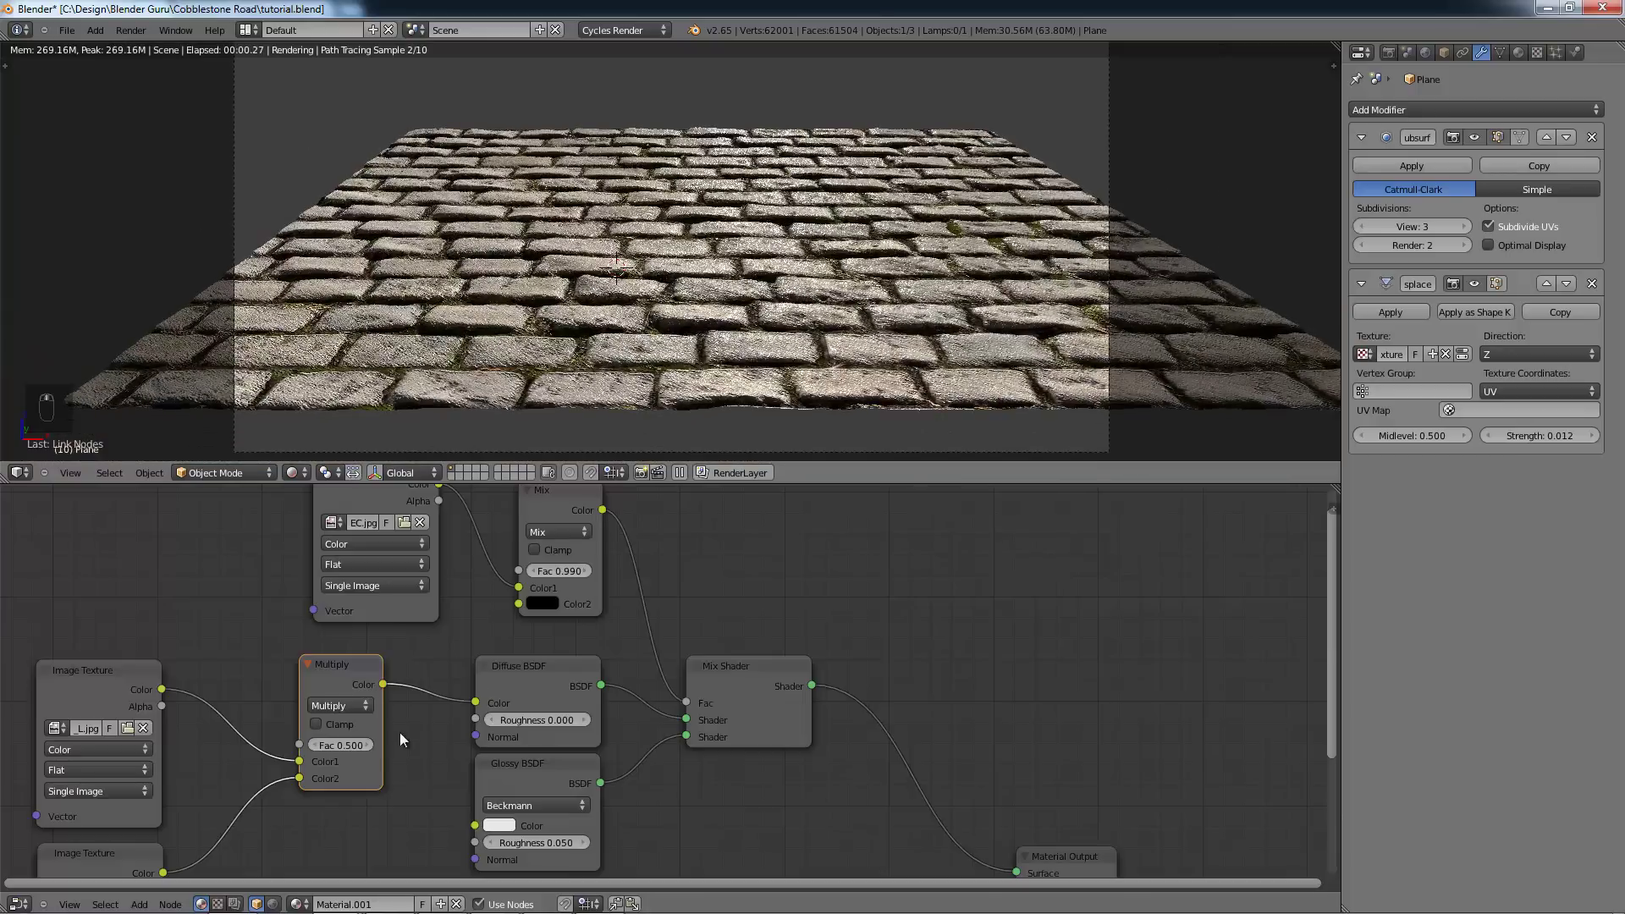
scroll(952, 656, down, 2)
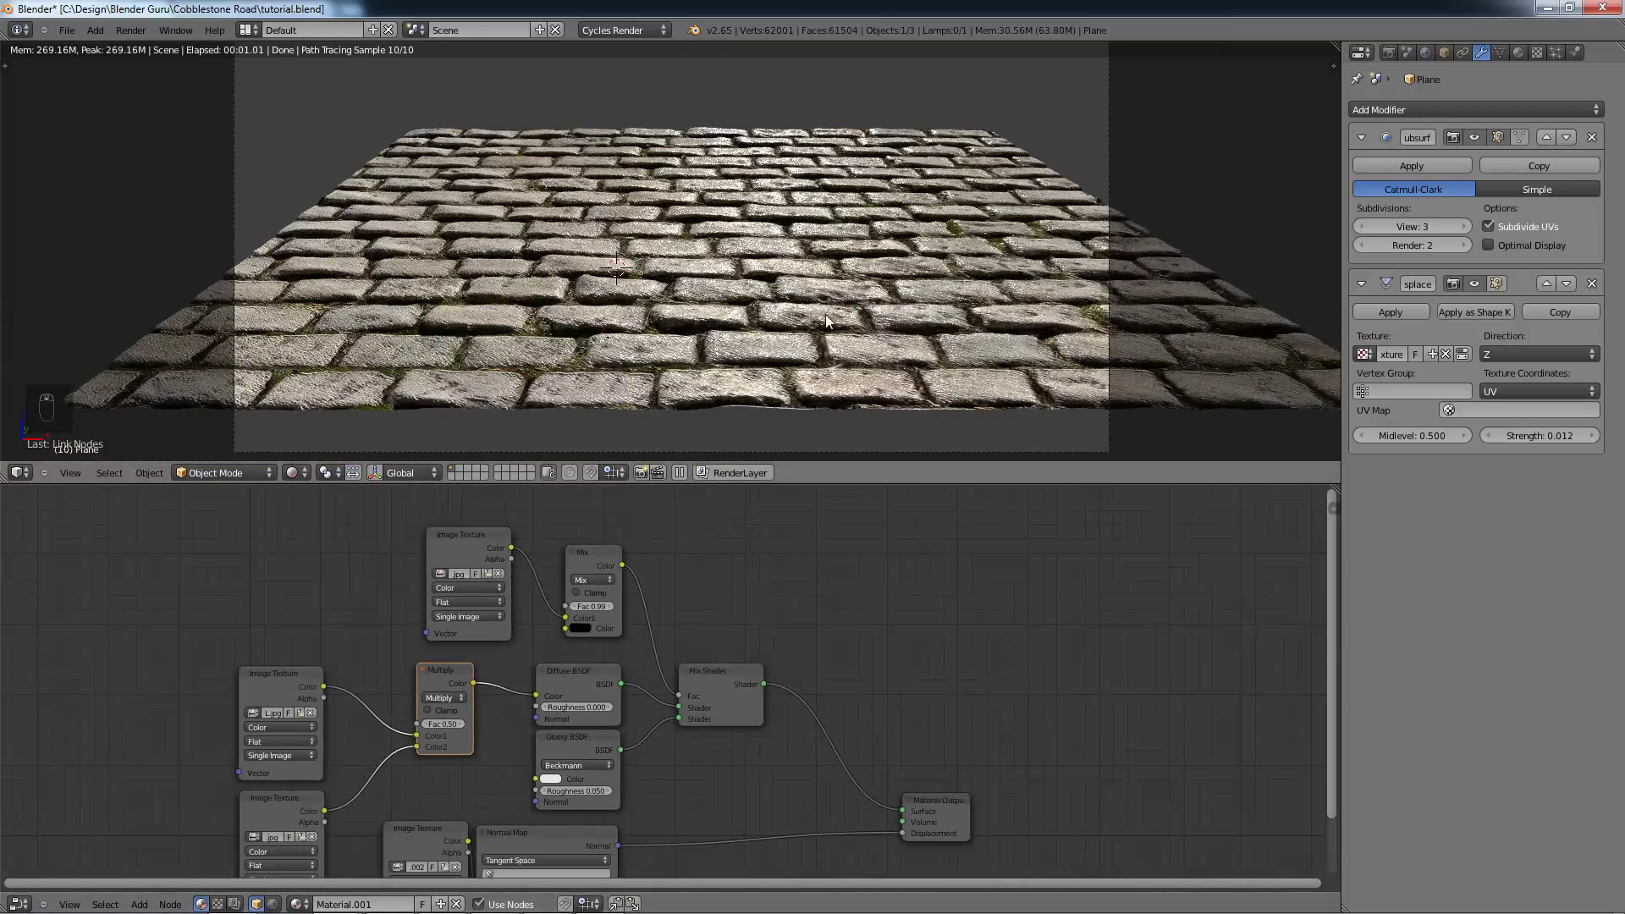
key(ctrl+s)
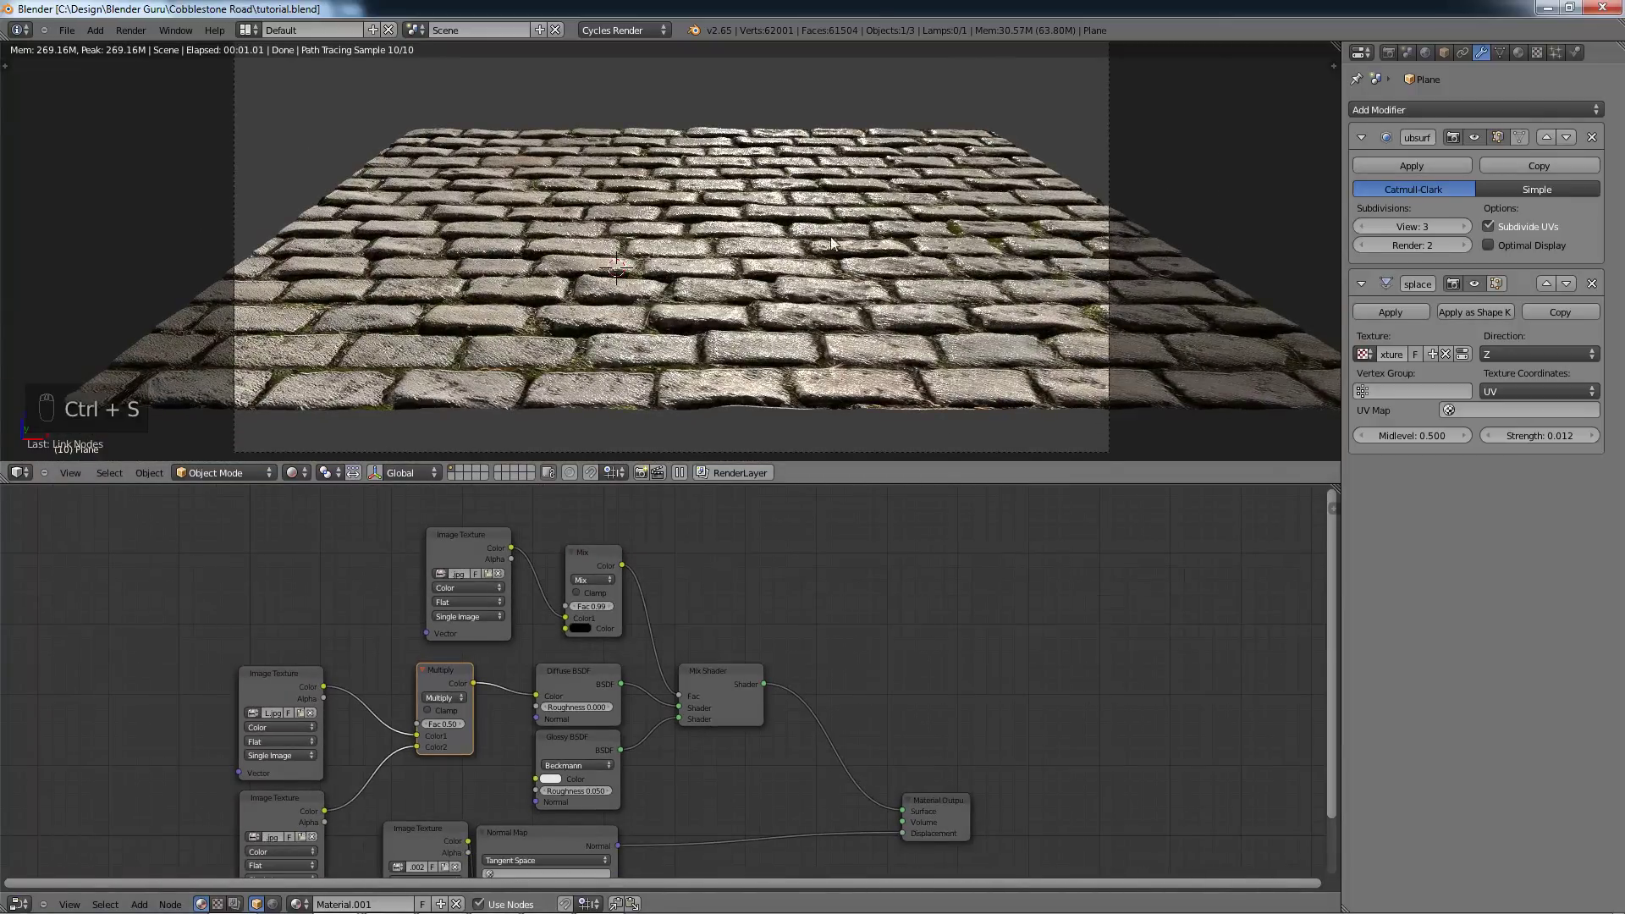
Step: Inspect the stones' relief from oblique and near-ground angles, and check the source normal map in CrazyBump
middle_drag(832, 244, 815, 248)
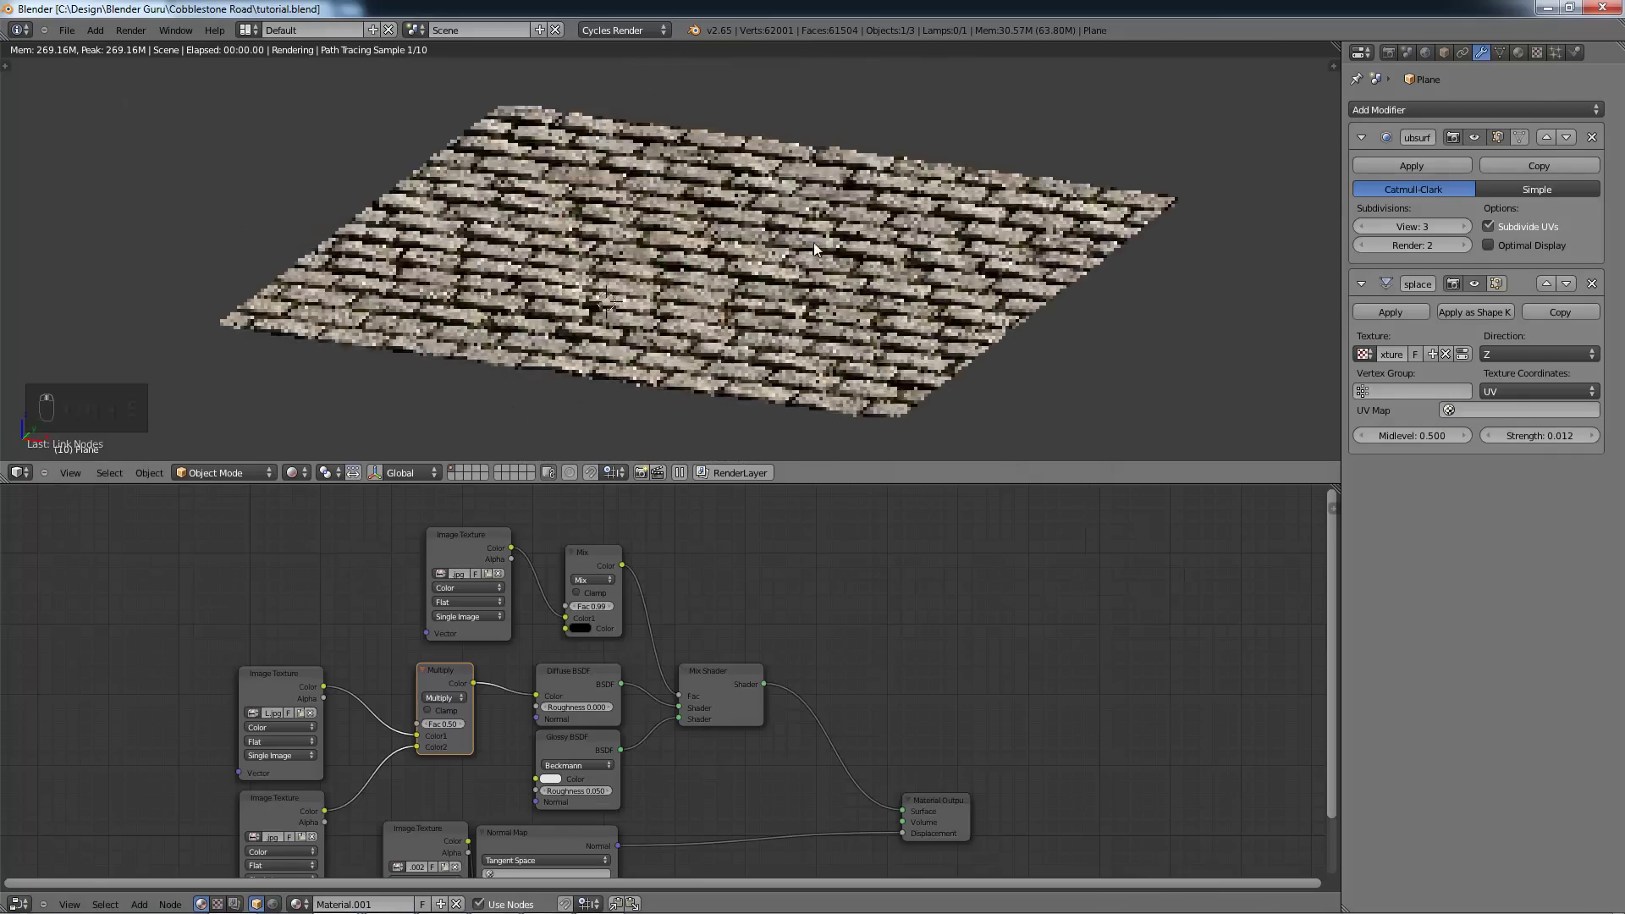
scroll(815, 248, up, 5)
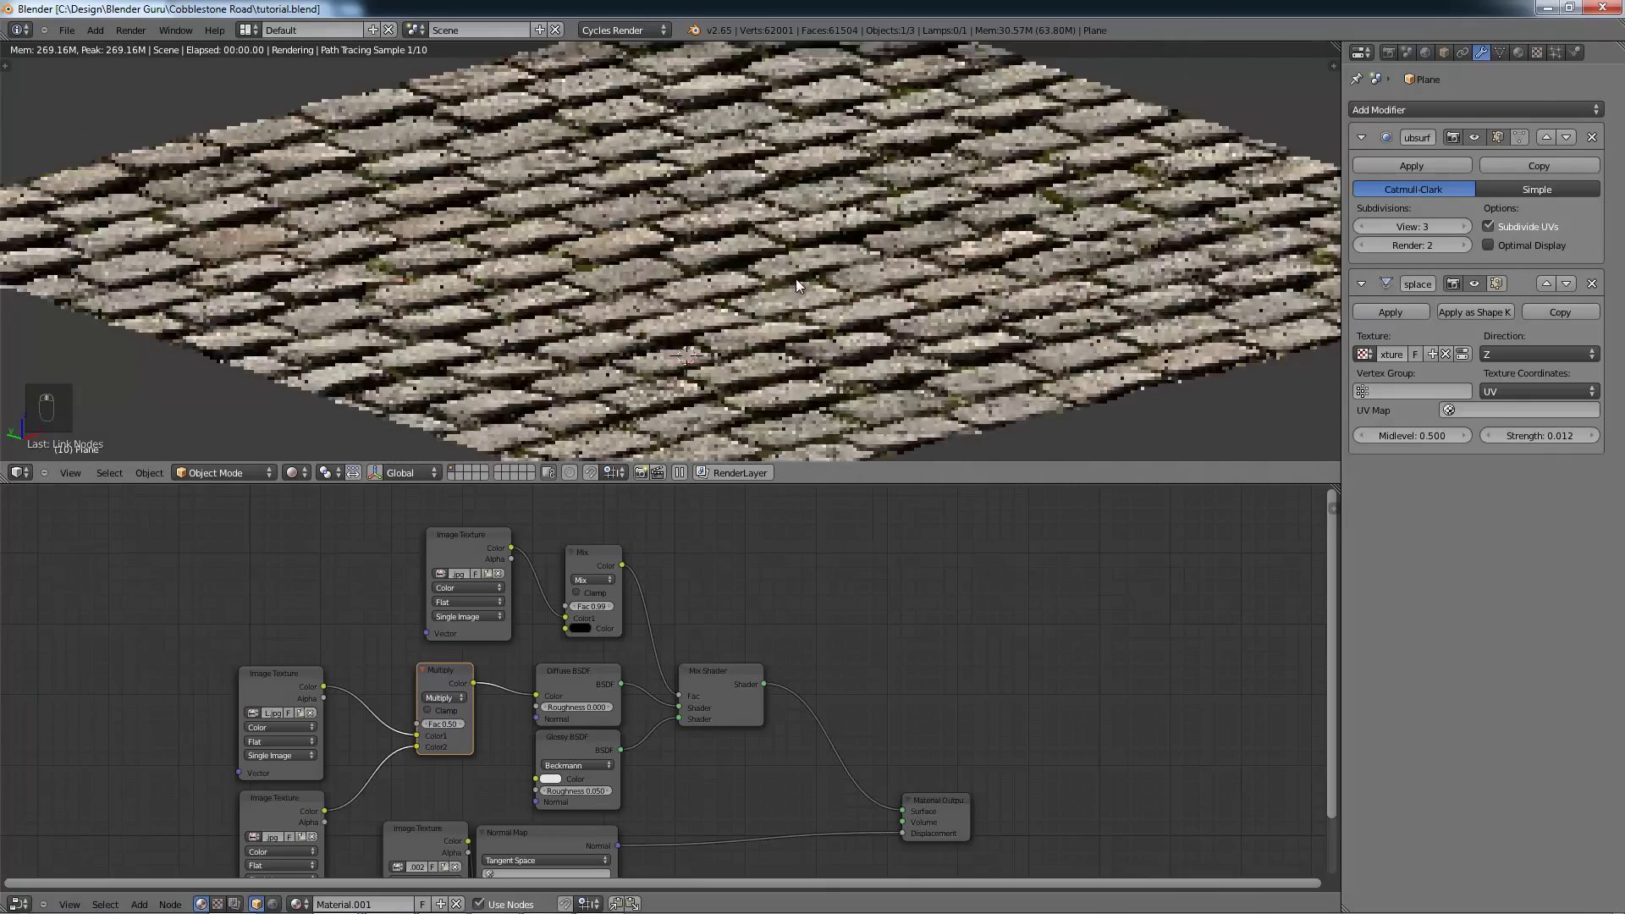
middle_drag(660, 333, 603, 305)
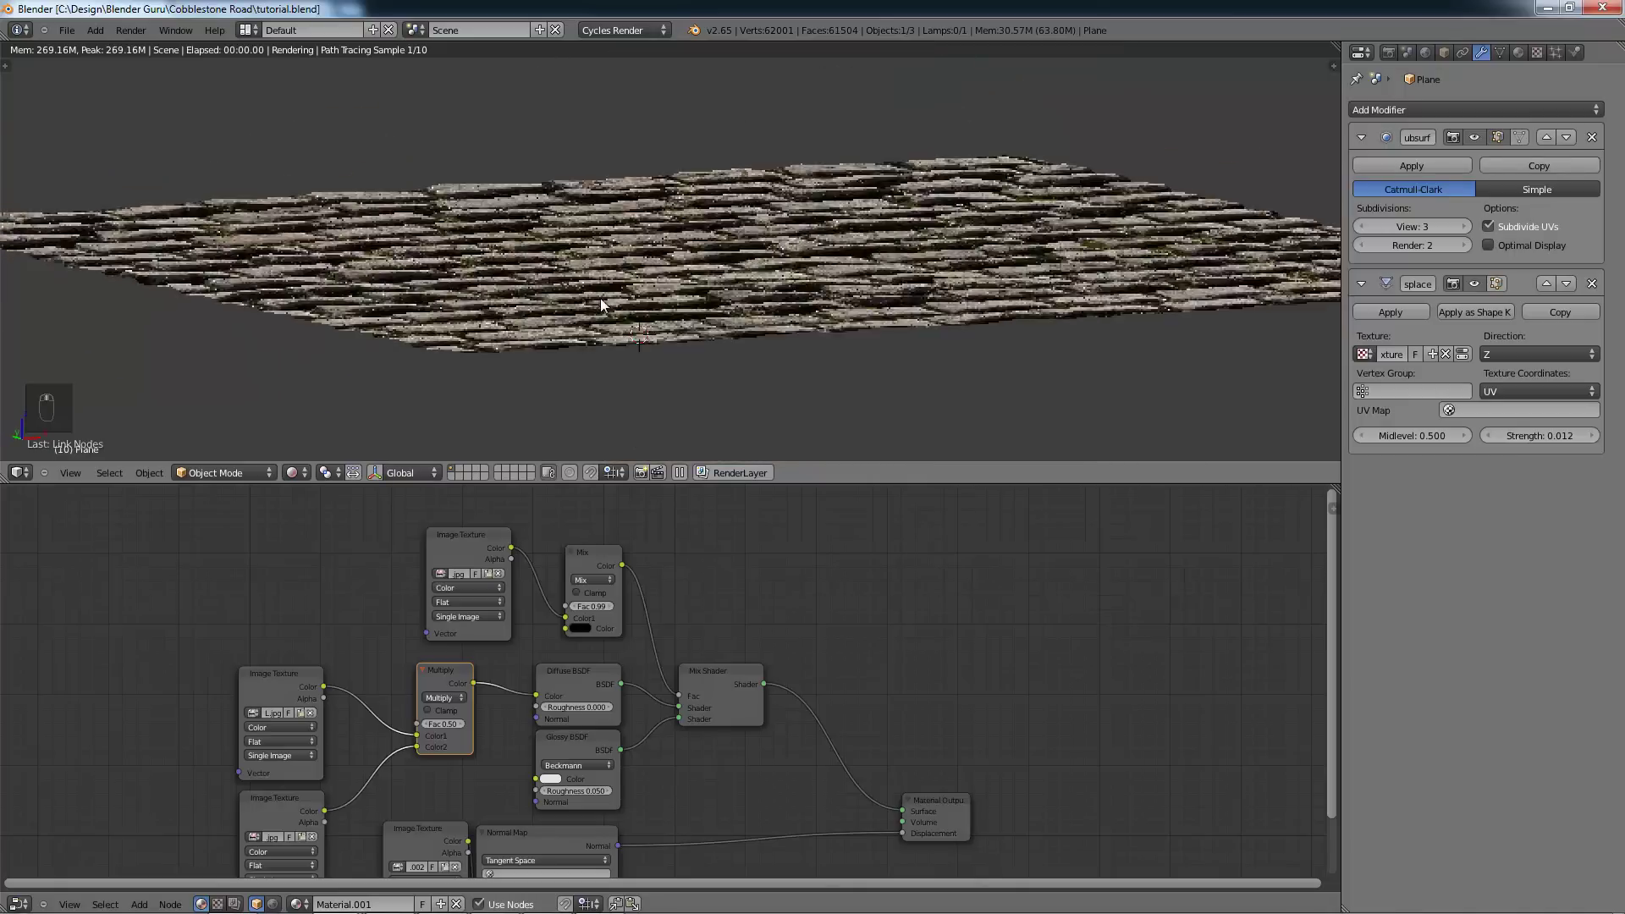
key(KP_0)
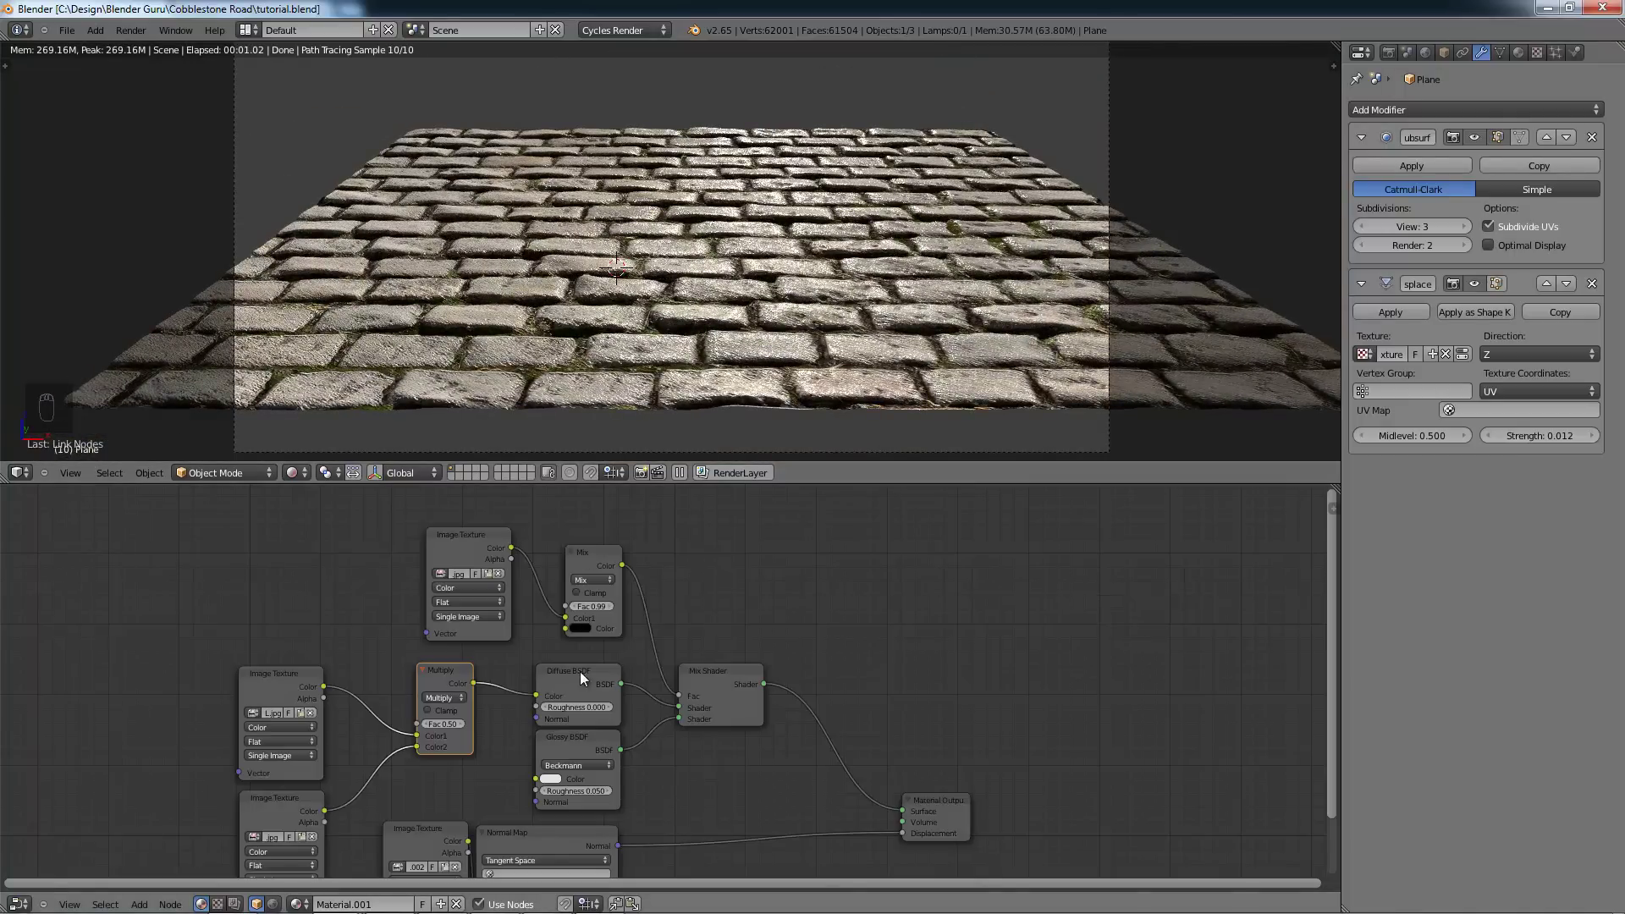
key(alt+Tab)
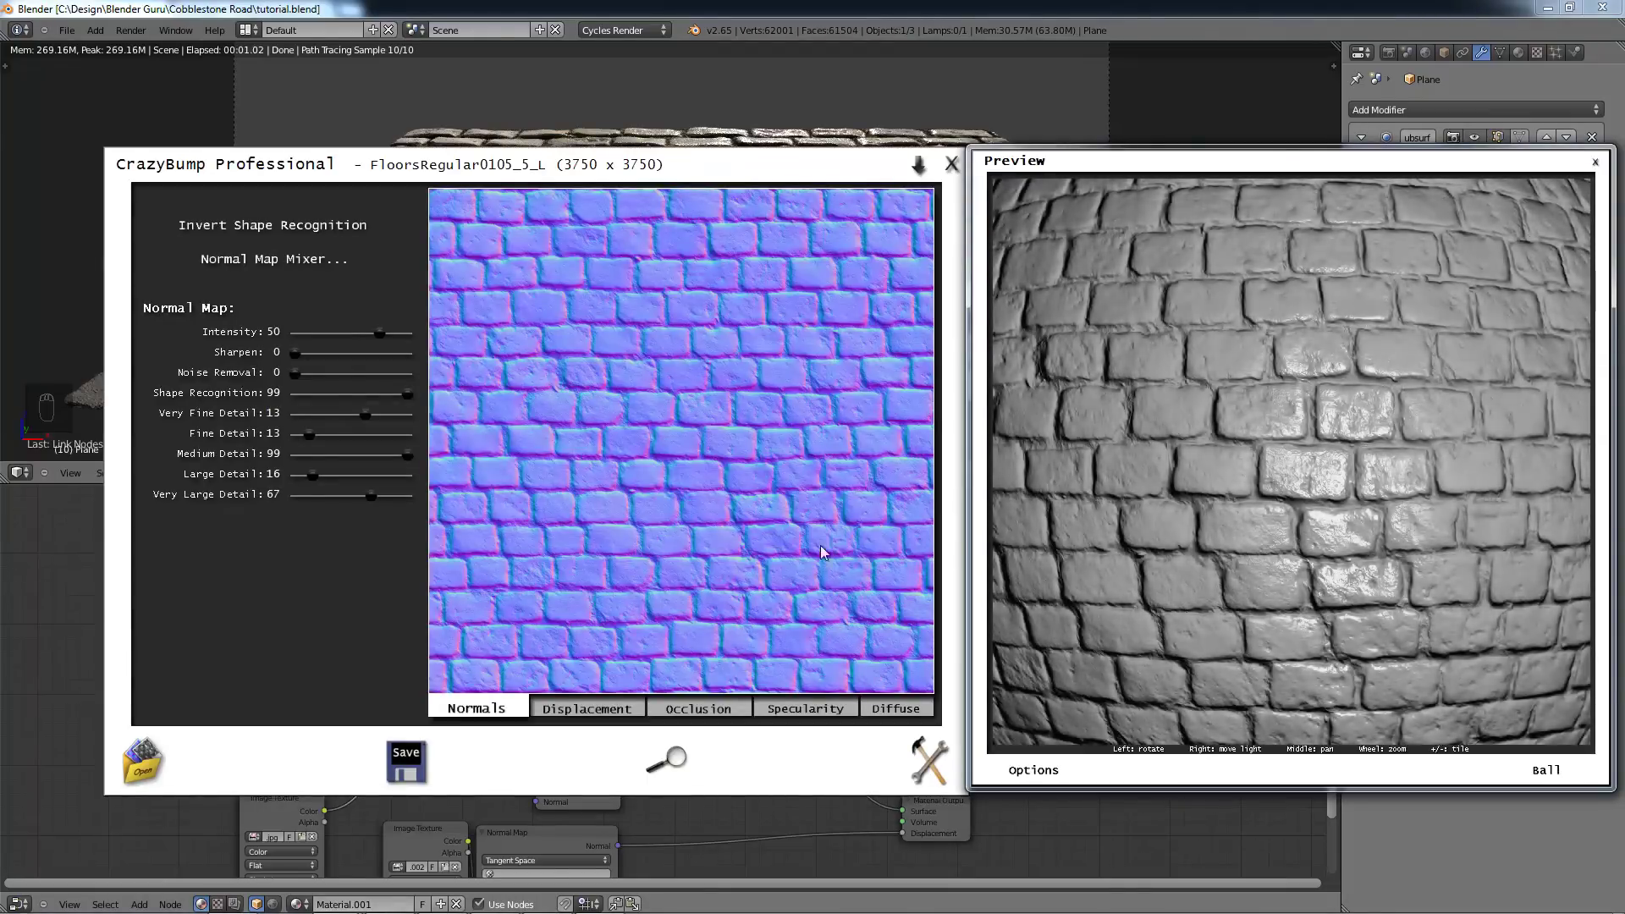
key(alt+Tab)
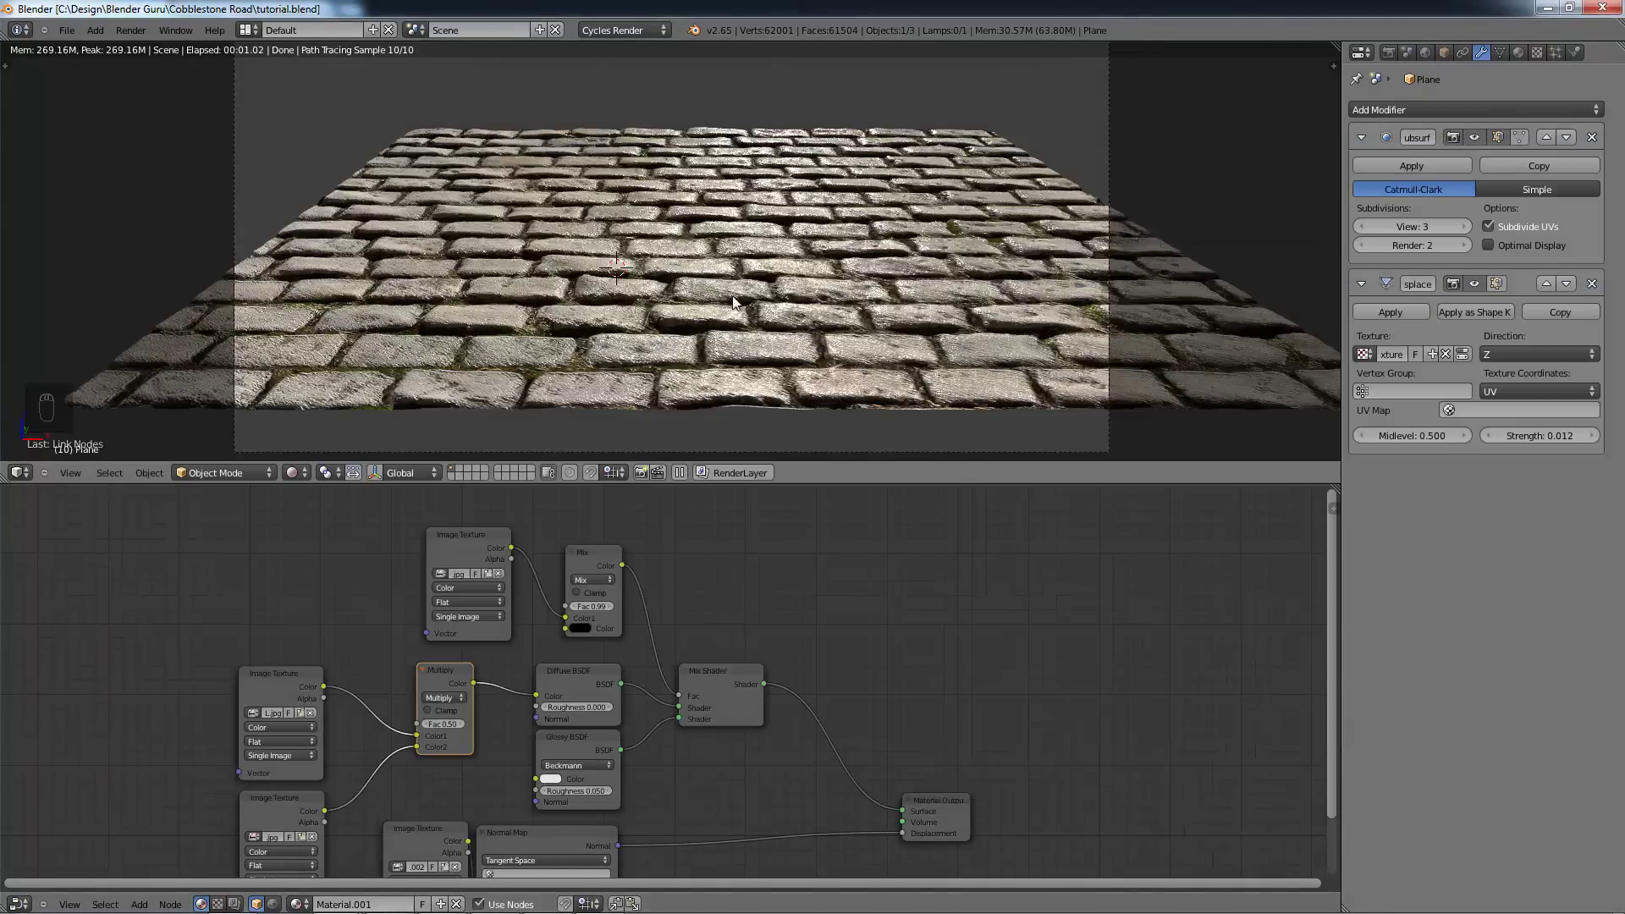
Step: Move the normal map's Image Texture node a little away from the Normal Map node
middle_drag(696, 794, 803, 641)
scroll(607, 673, up, 7)
scroll(604, 669, up, 3)
drag(404, 673, 360, 674)
middle_drag(707, 676, 826, 607)
click(723, 694)
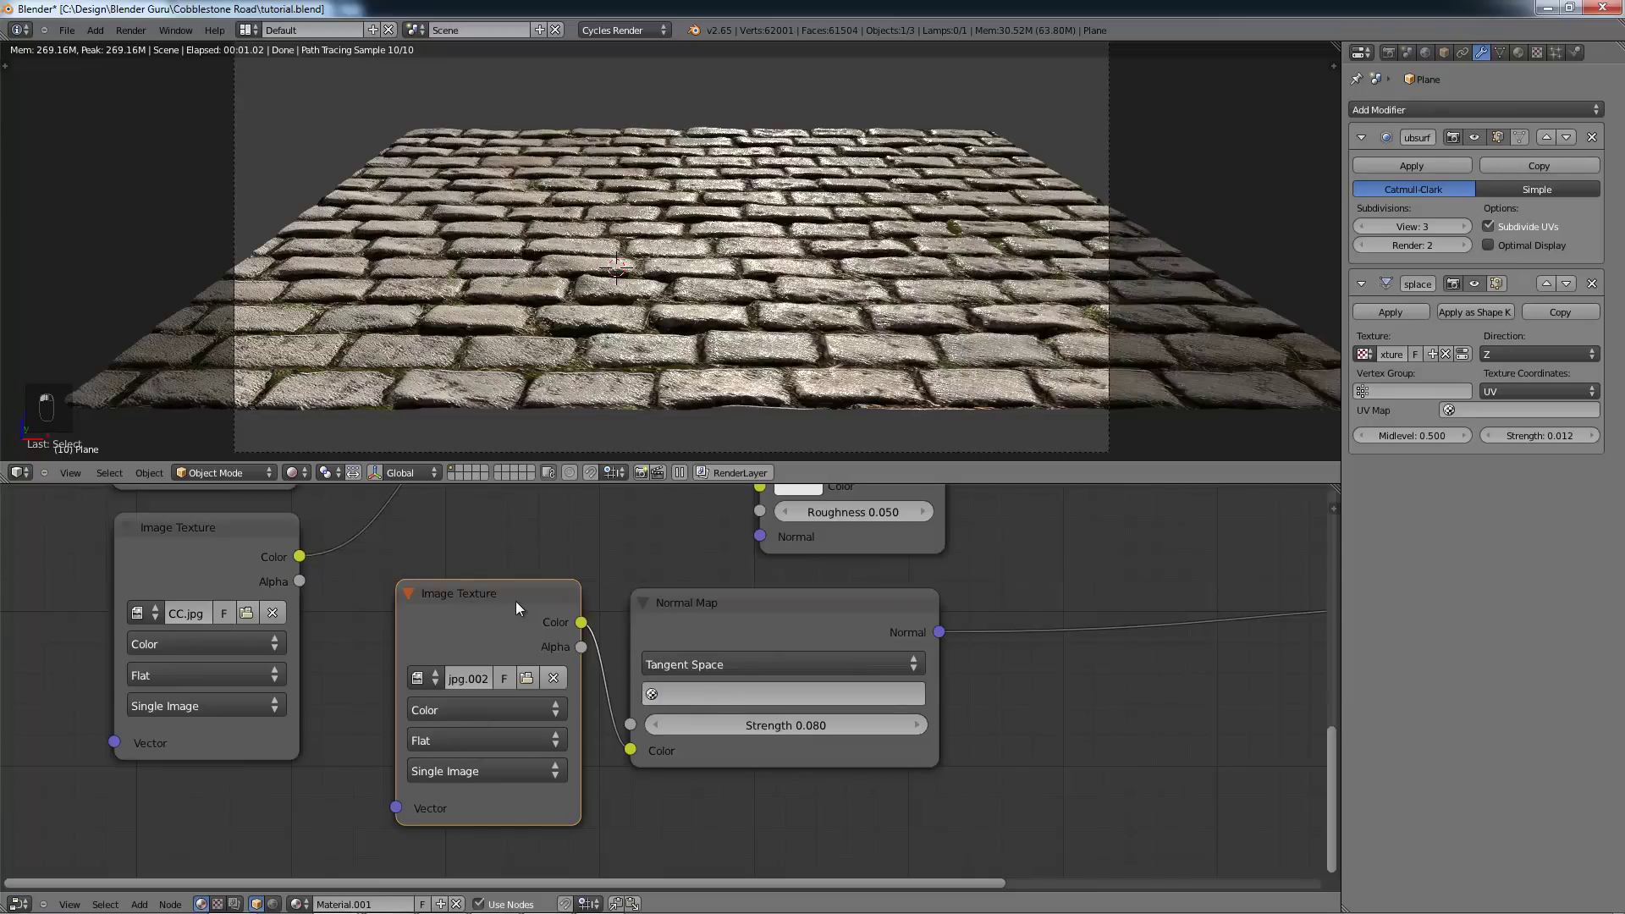
Step: Check the normal map in CrazyBump again and set its Image Texture node's color space to Non-Color Data
key(alt+Tab)
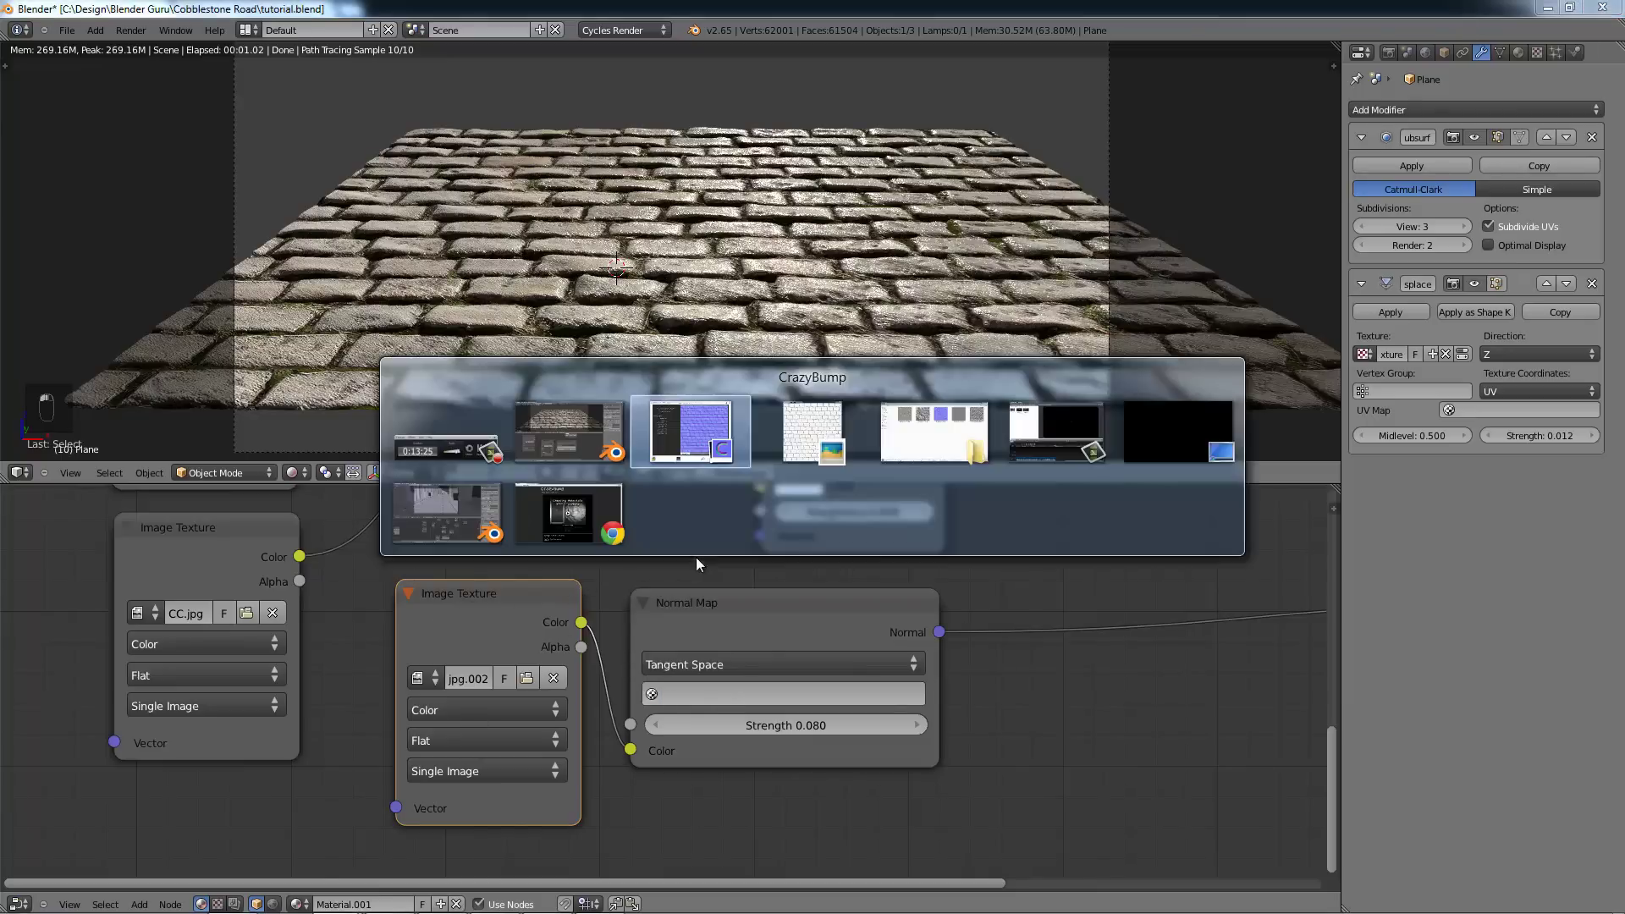
alt+click(716, 430)
key(alt+Tab)
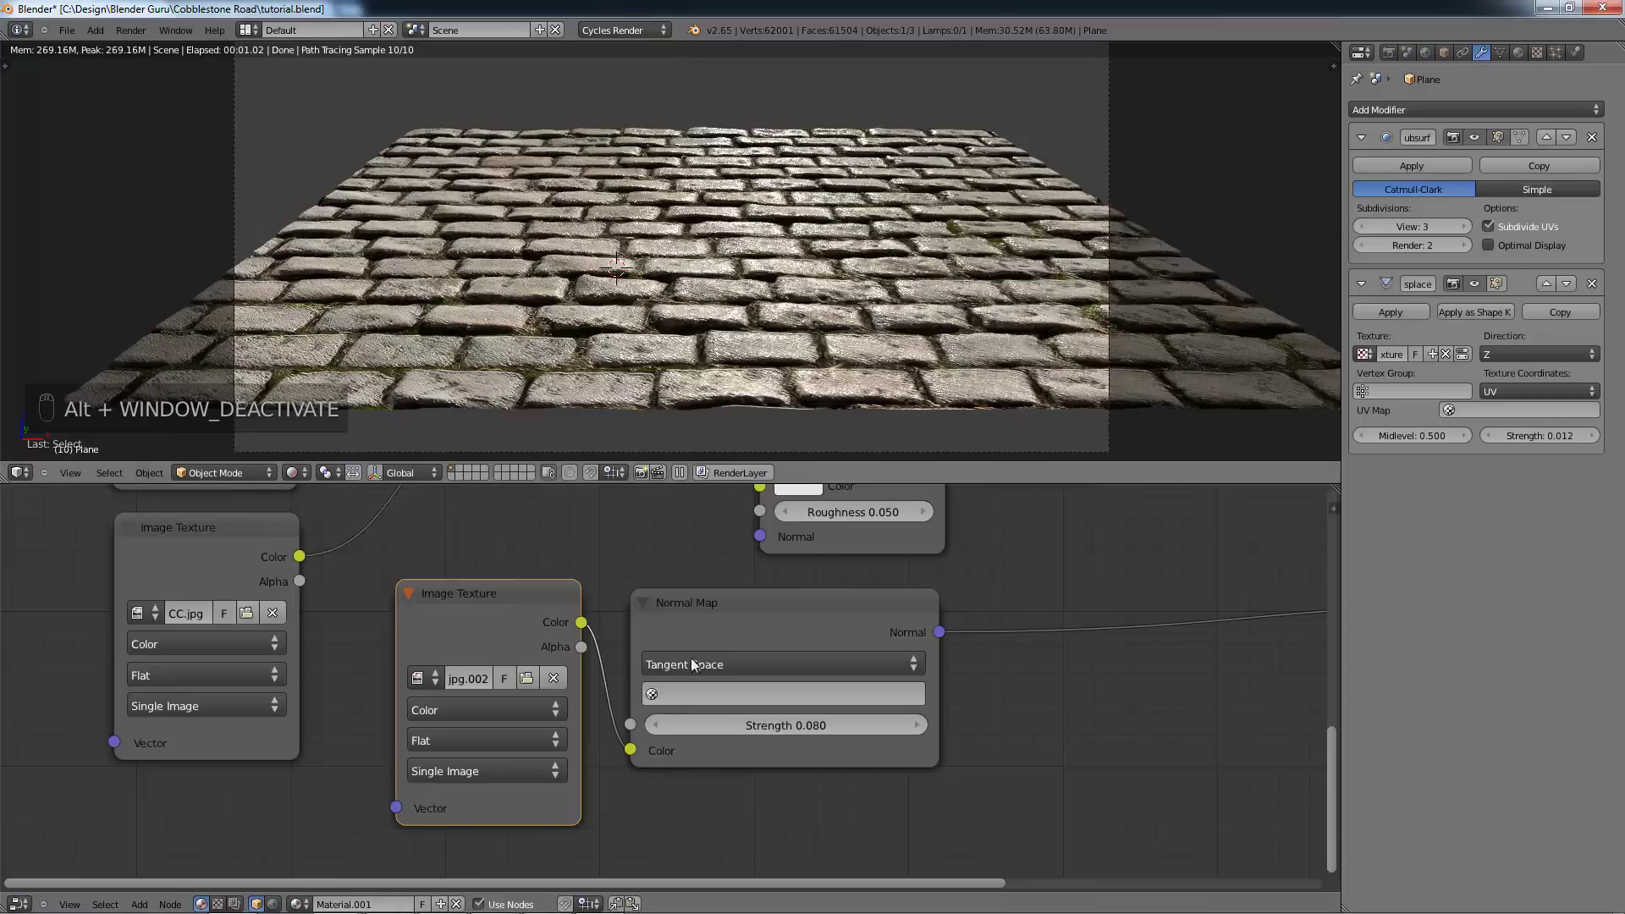
click(449, 707)
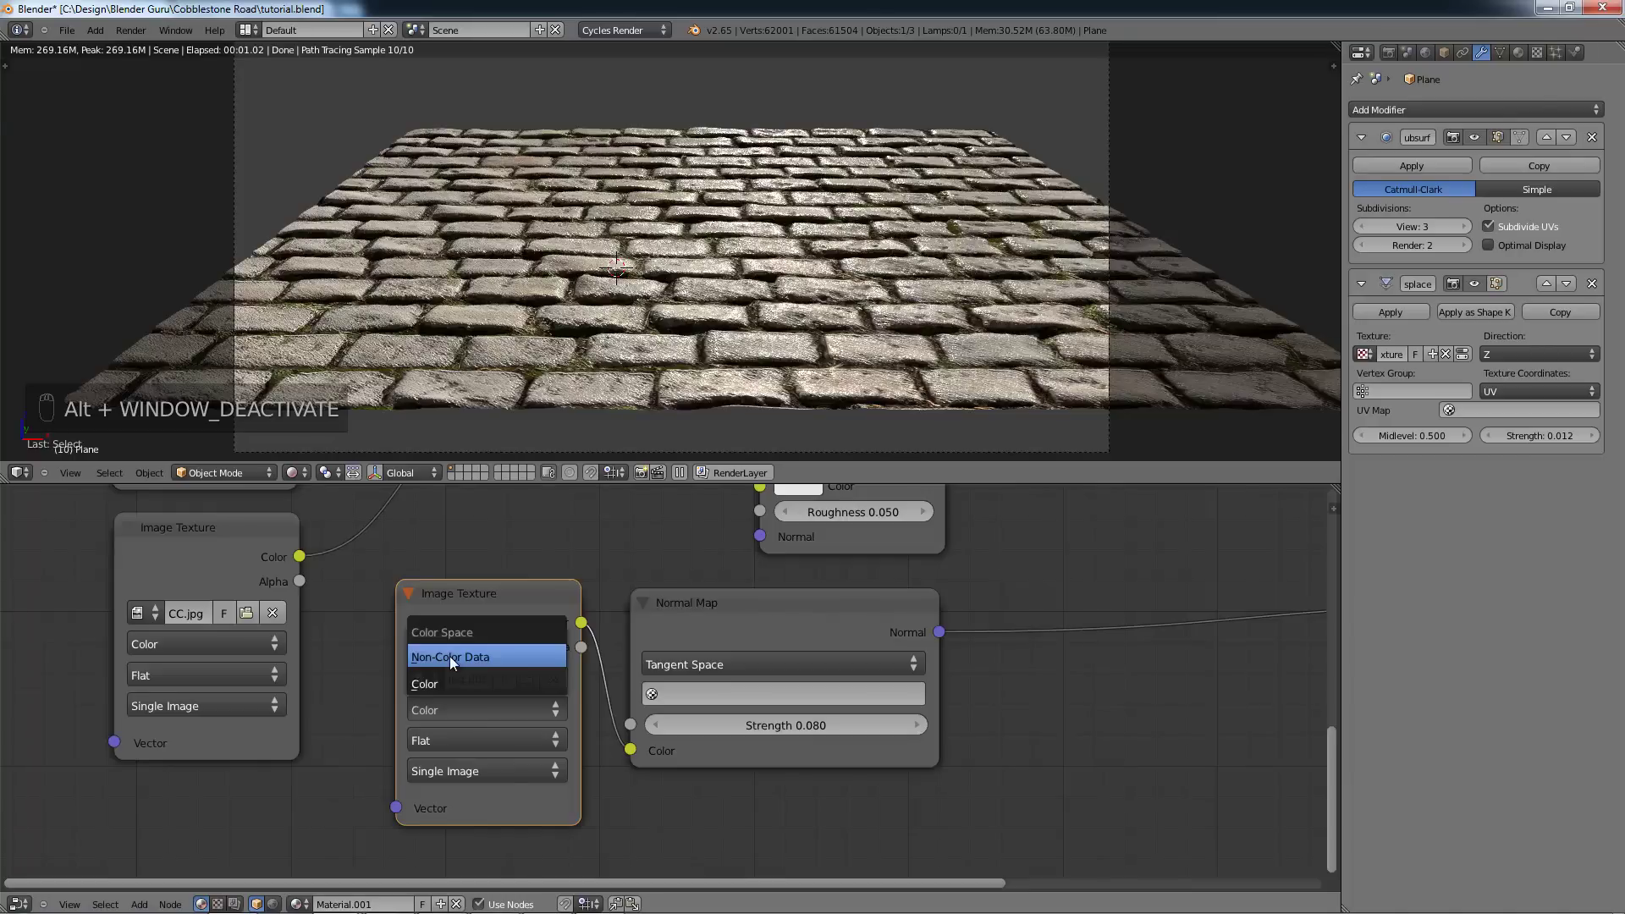
click(450, 657)
Step: Compare the stones up close with the normal map's color space at Color and back at Non-Color Data
scroll(669, 398, up, 5)
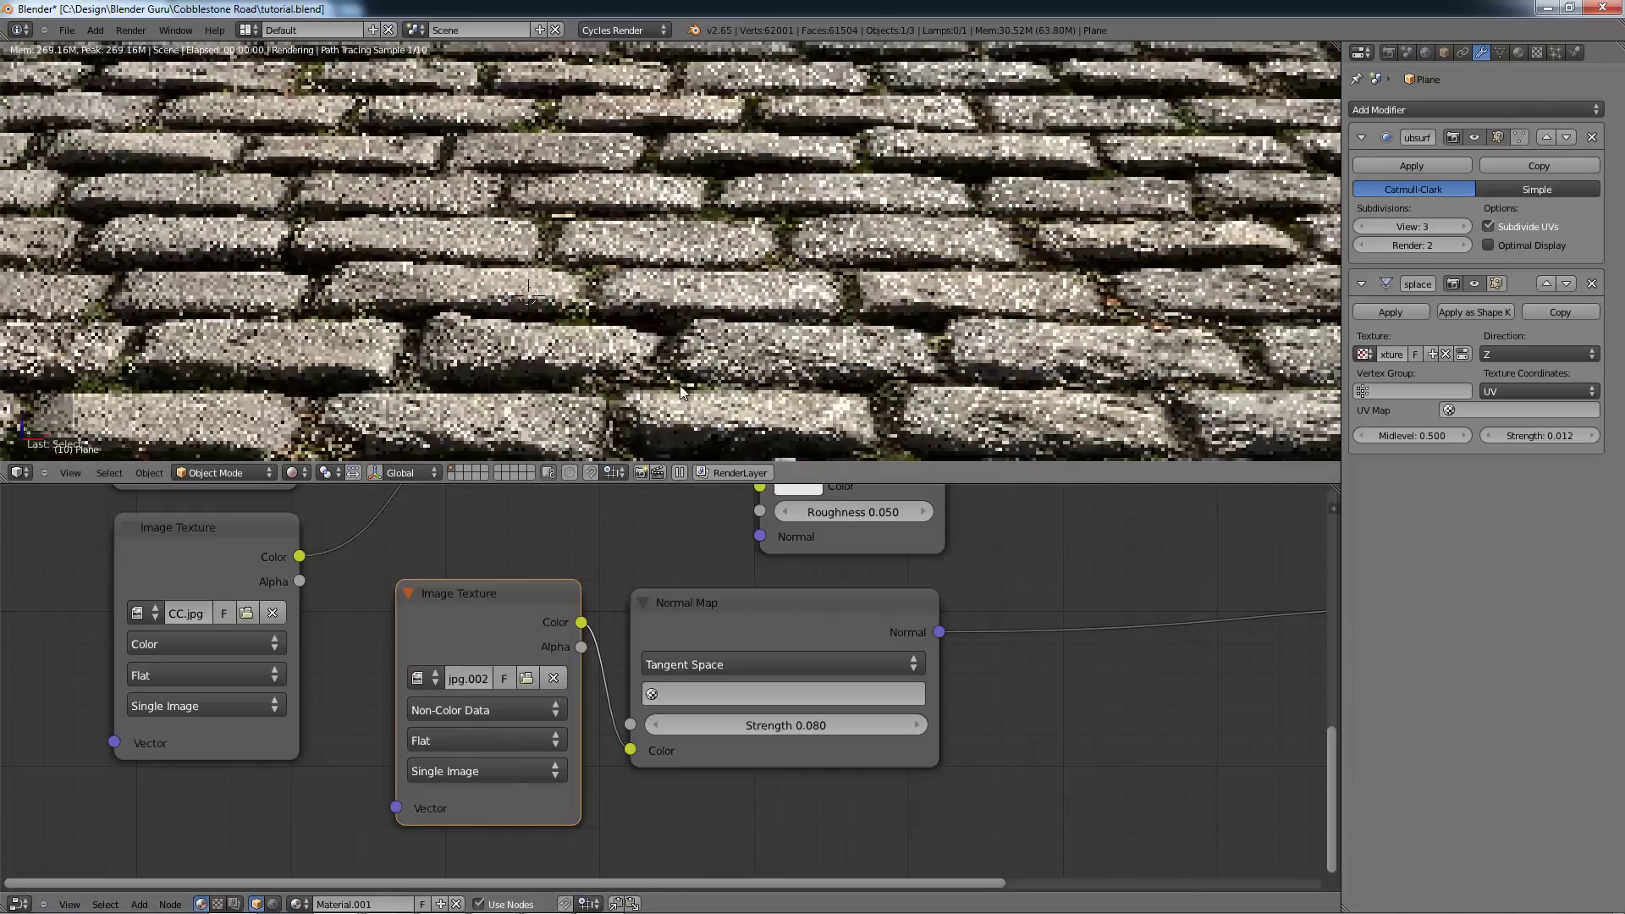
click(470, 710)
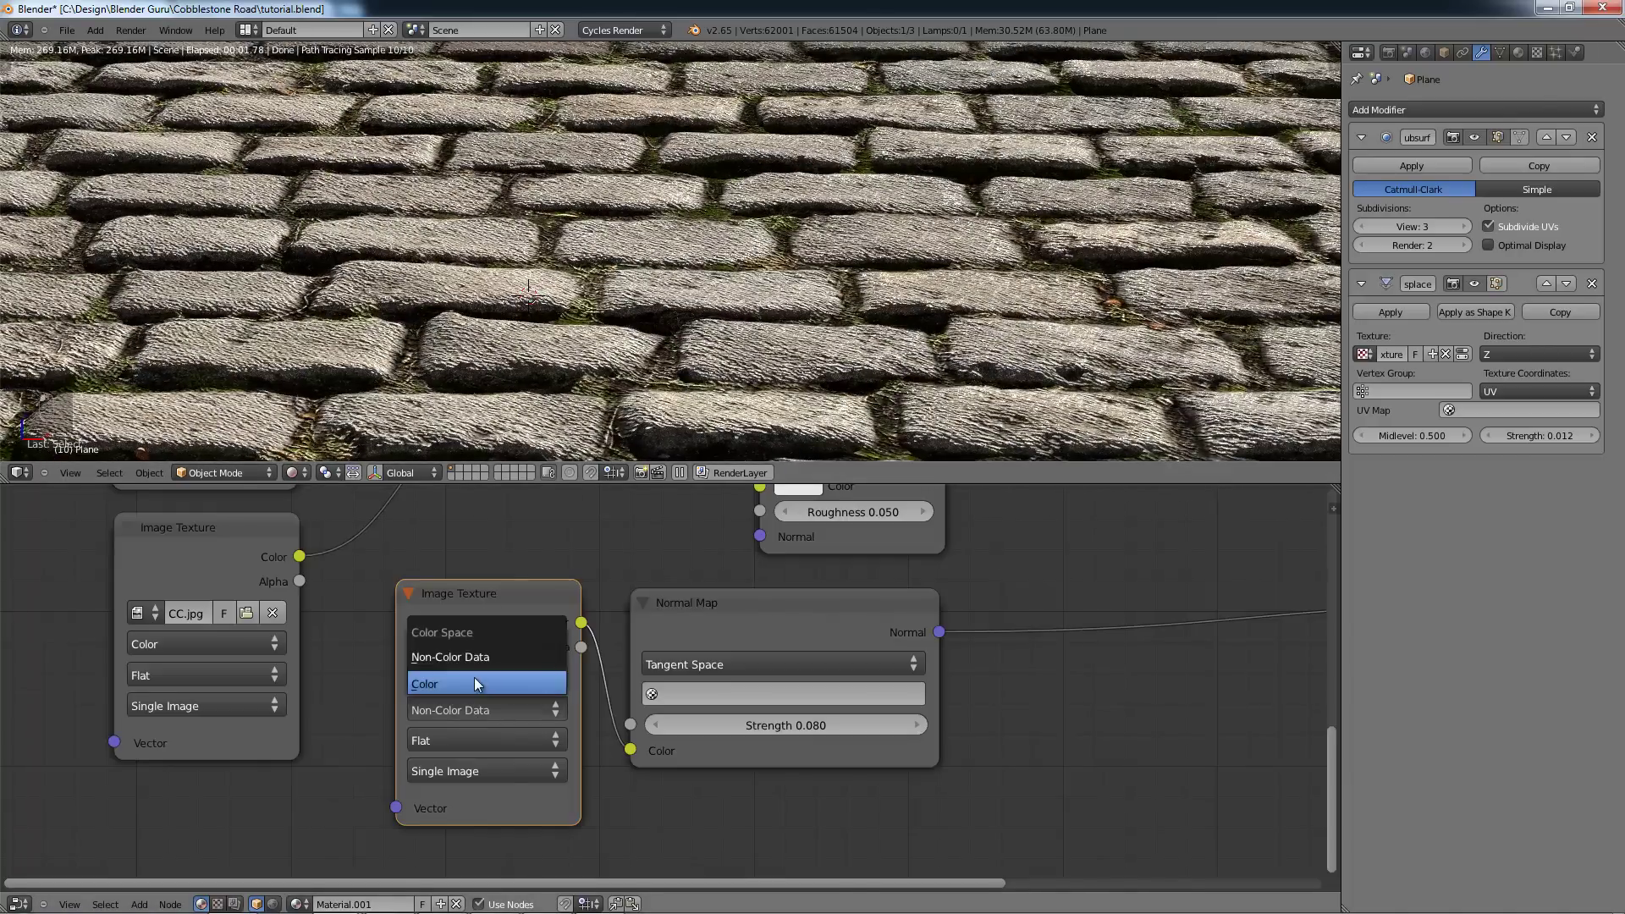
click(471, 684)
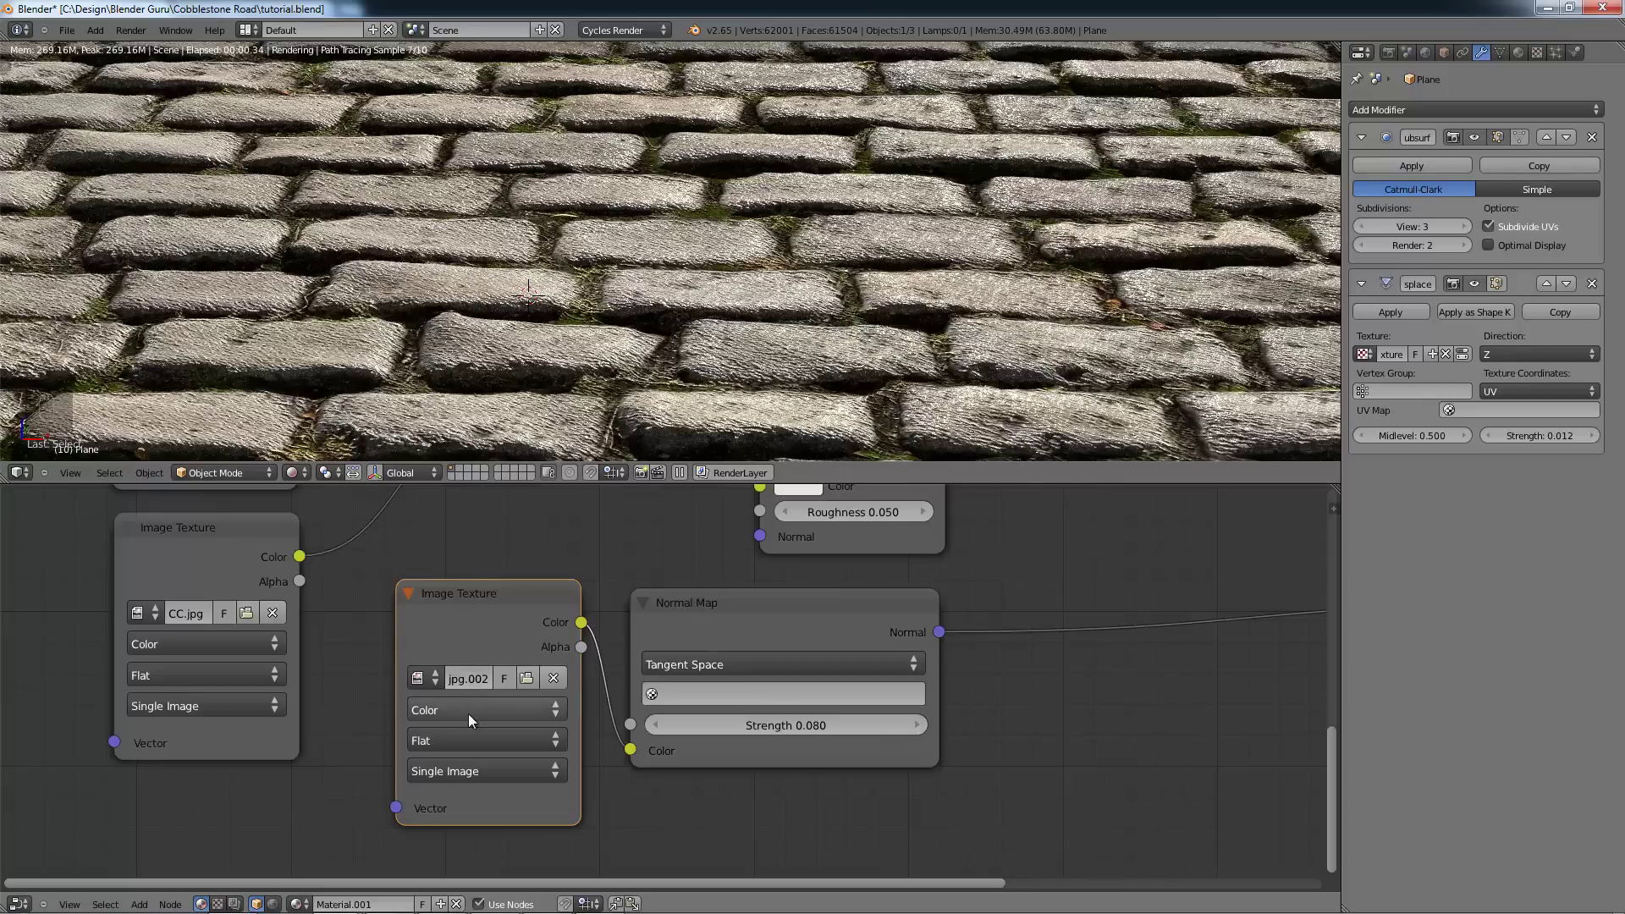
click(469, 714)
click(464, 649)
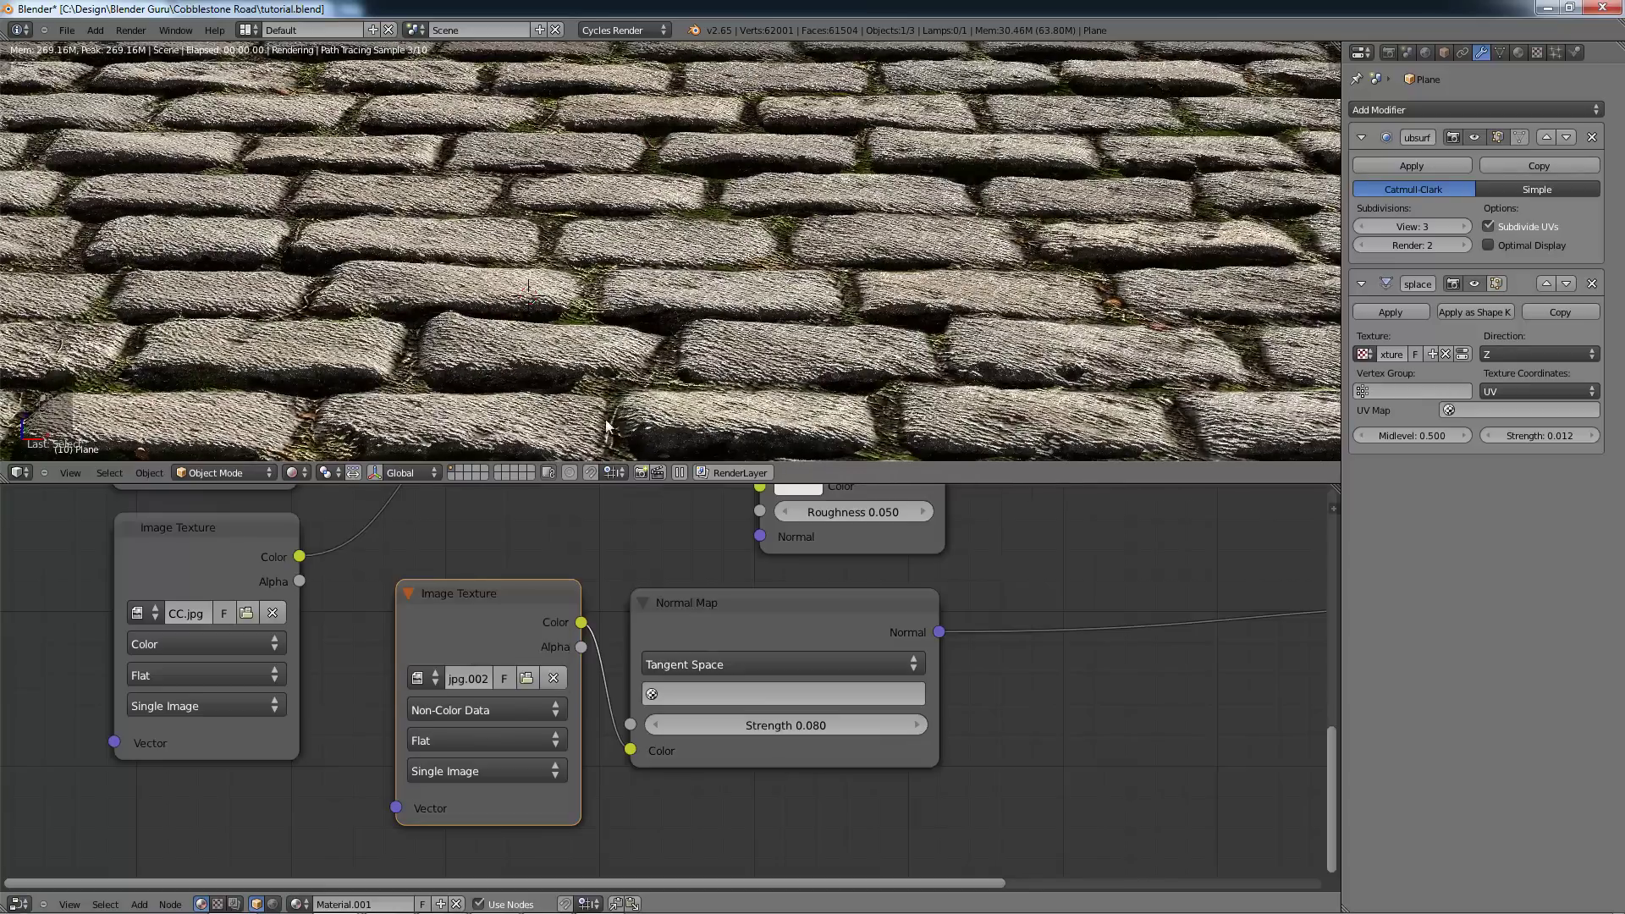
Step: Examine the road's surface detail up close, in the full camera framing and from an oblique angle
scroll(638, 324, down, 6)
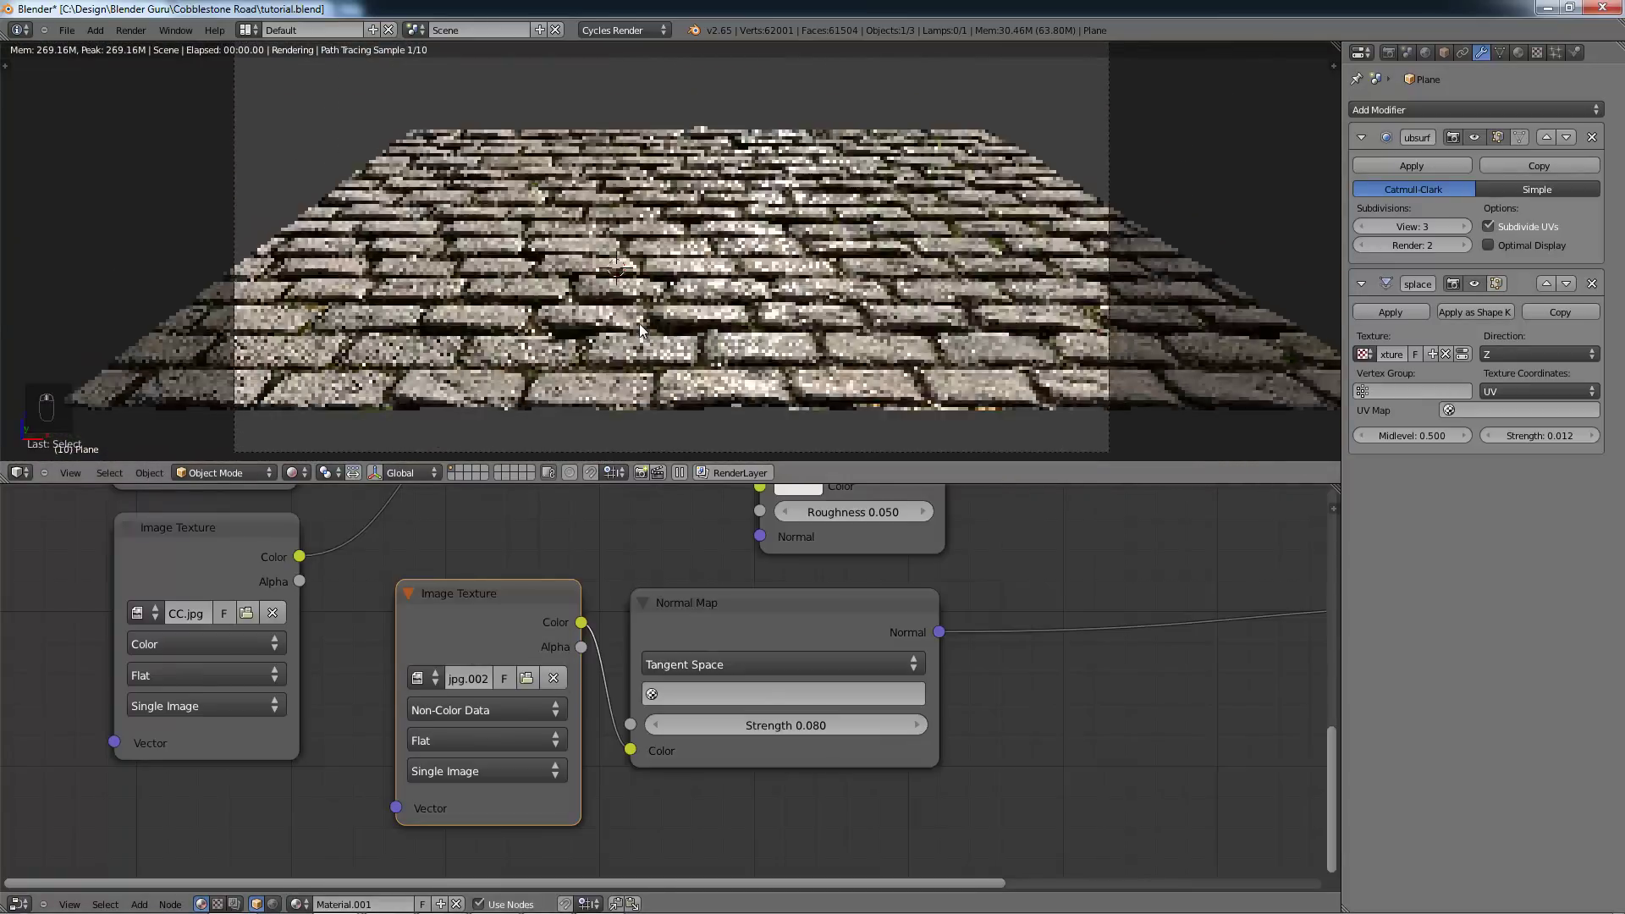
scroll(638, 323, up, 1)
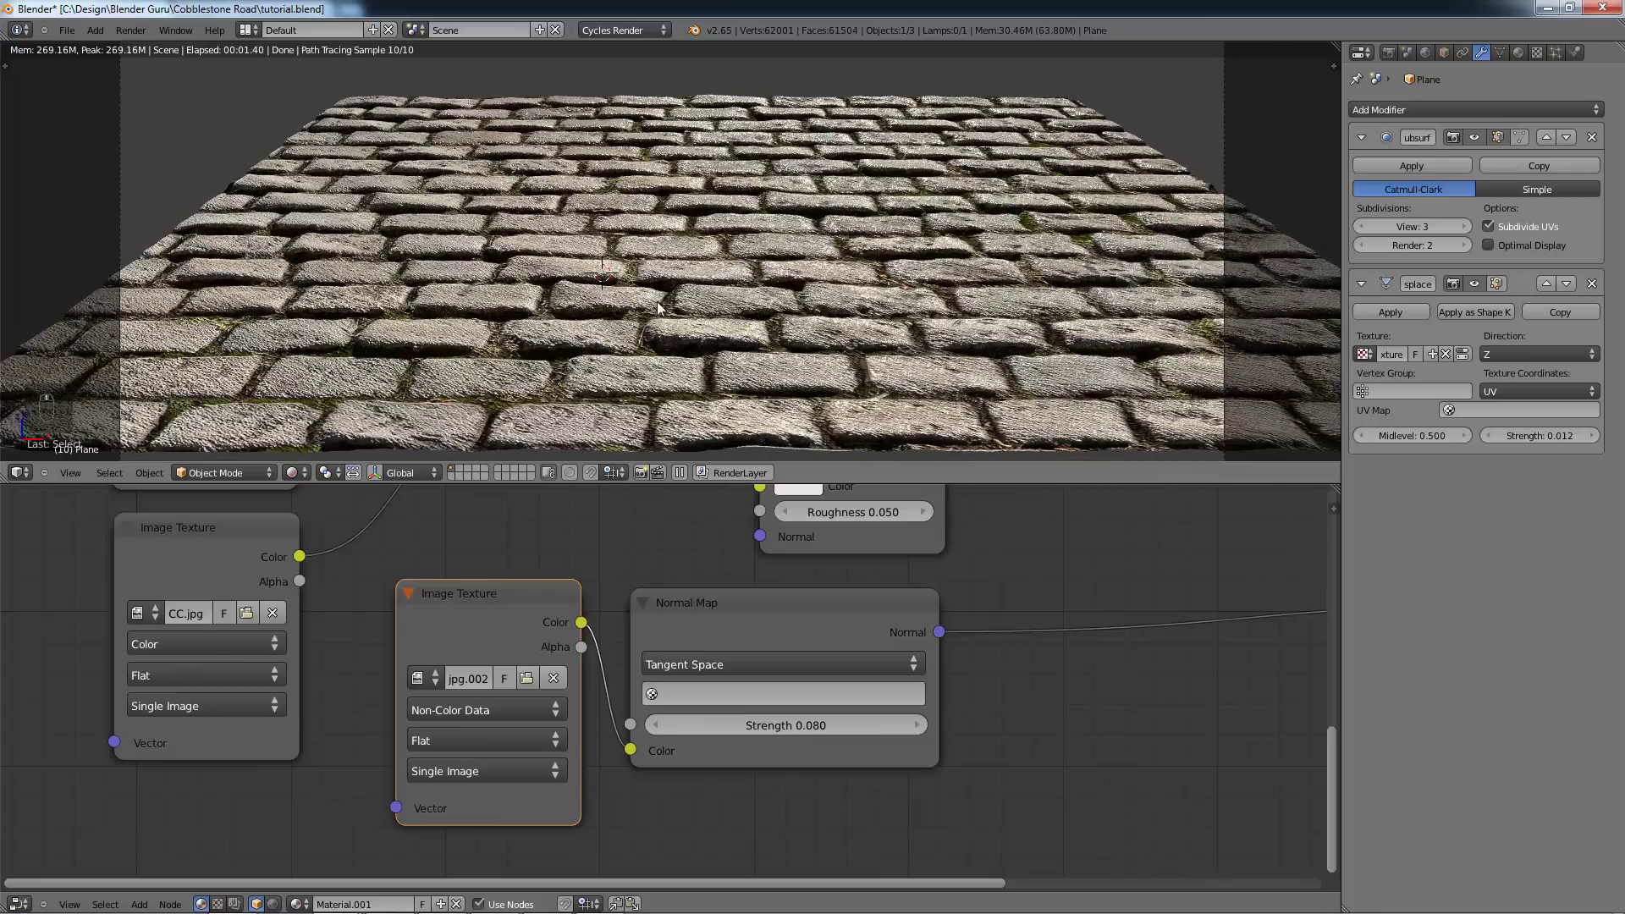
shift+middle_drag(658, 307, 638, 303)
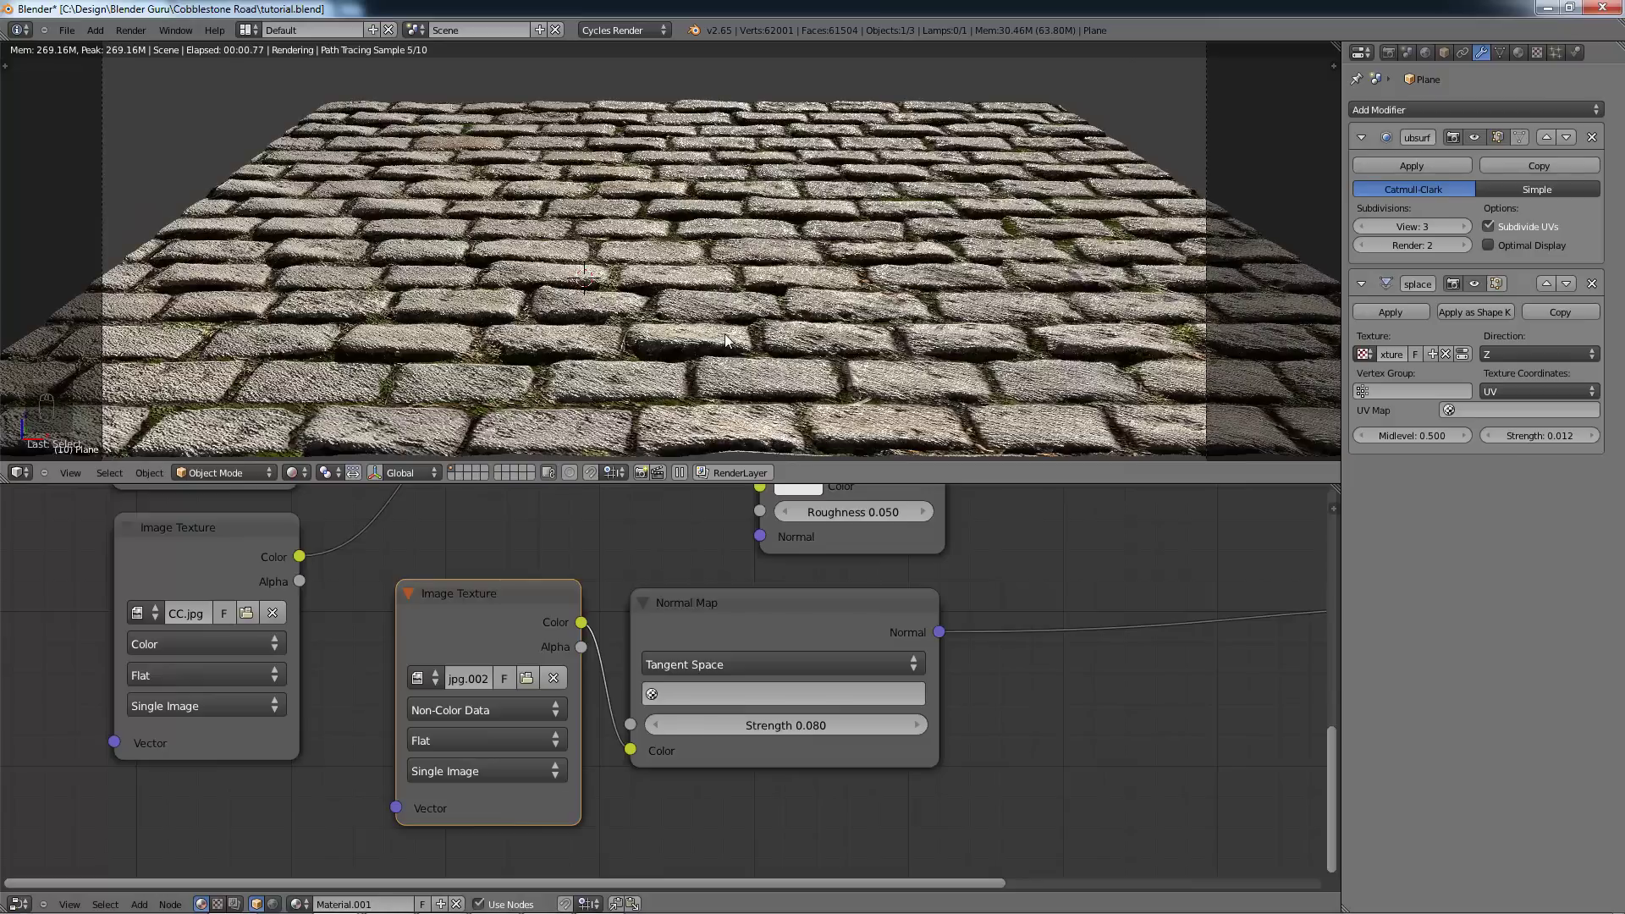
scroll(765, 348, up, 5)
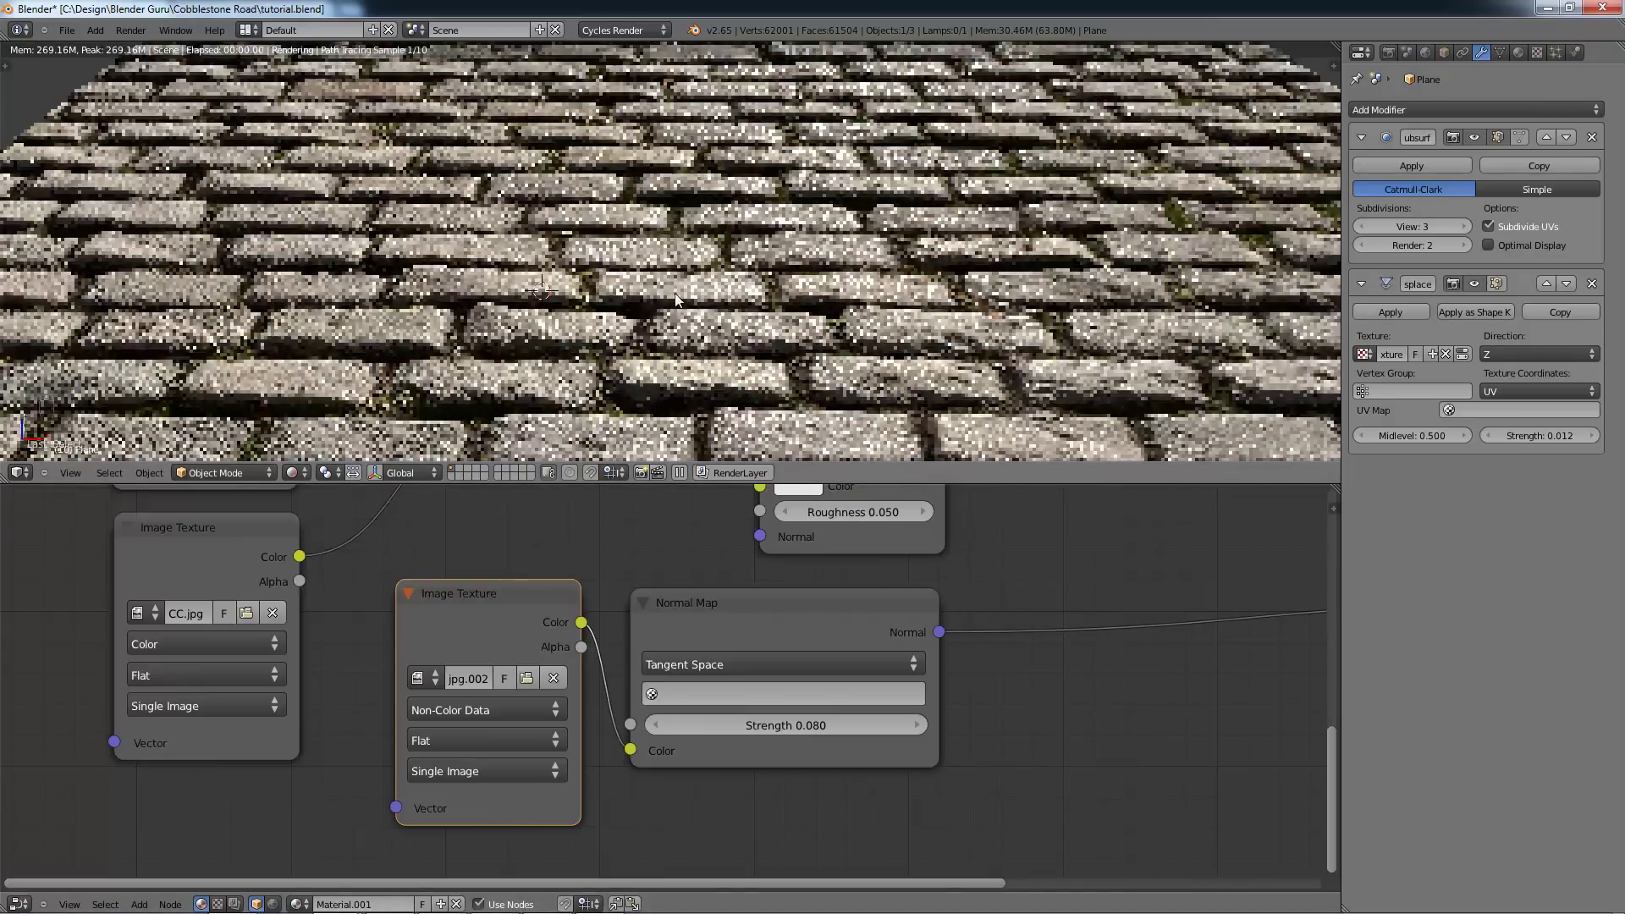
scroll(765, 348, down, 3)
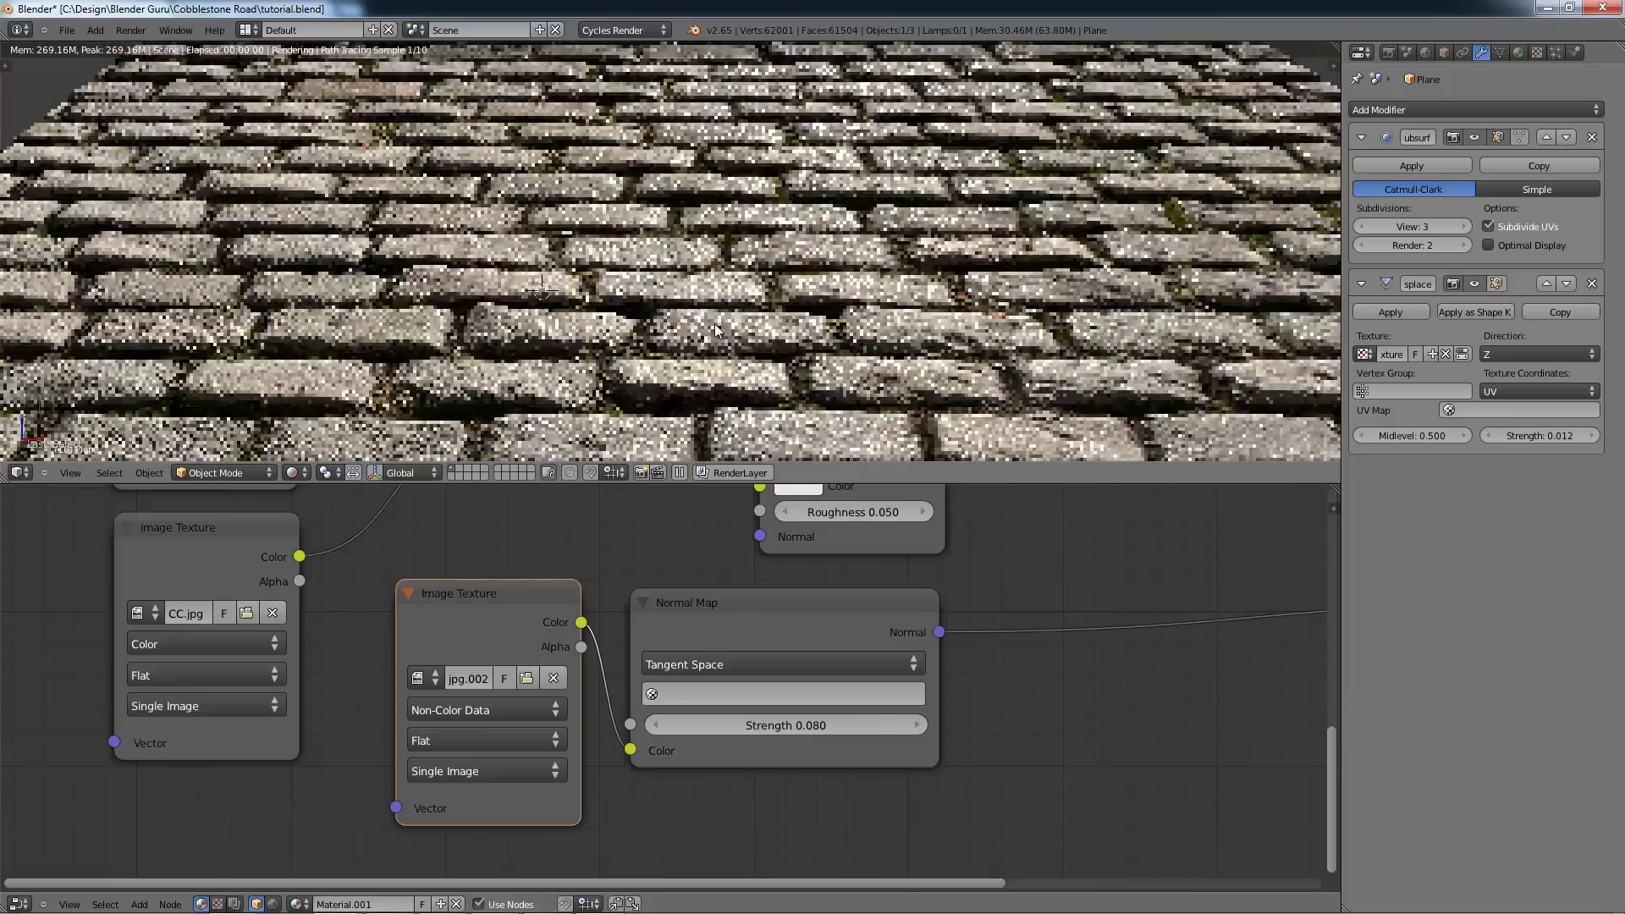
scroll(715, 324, down, 3)
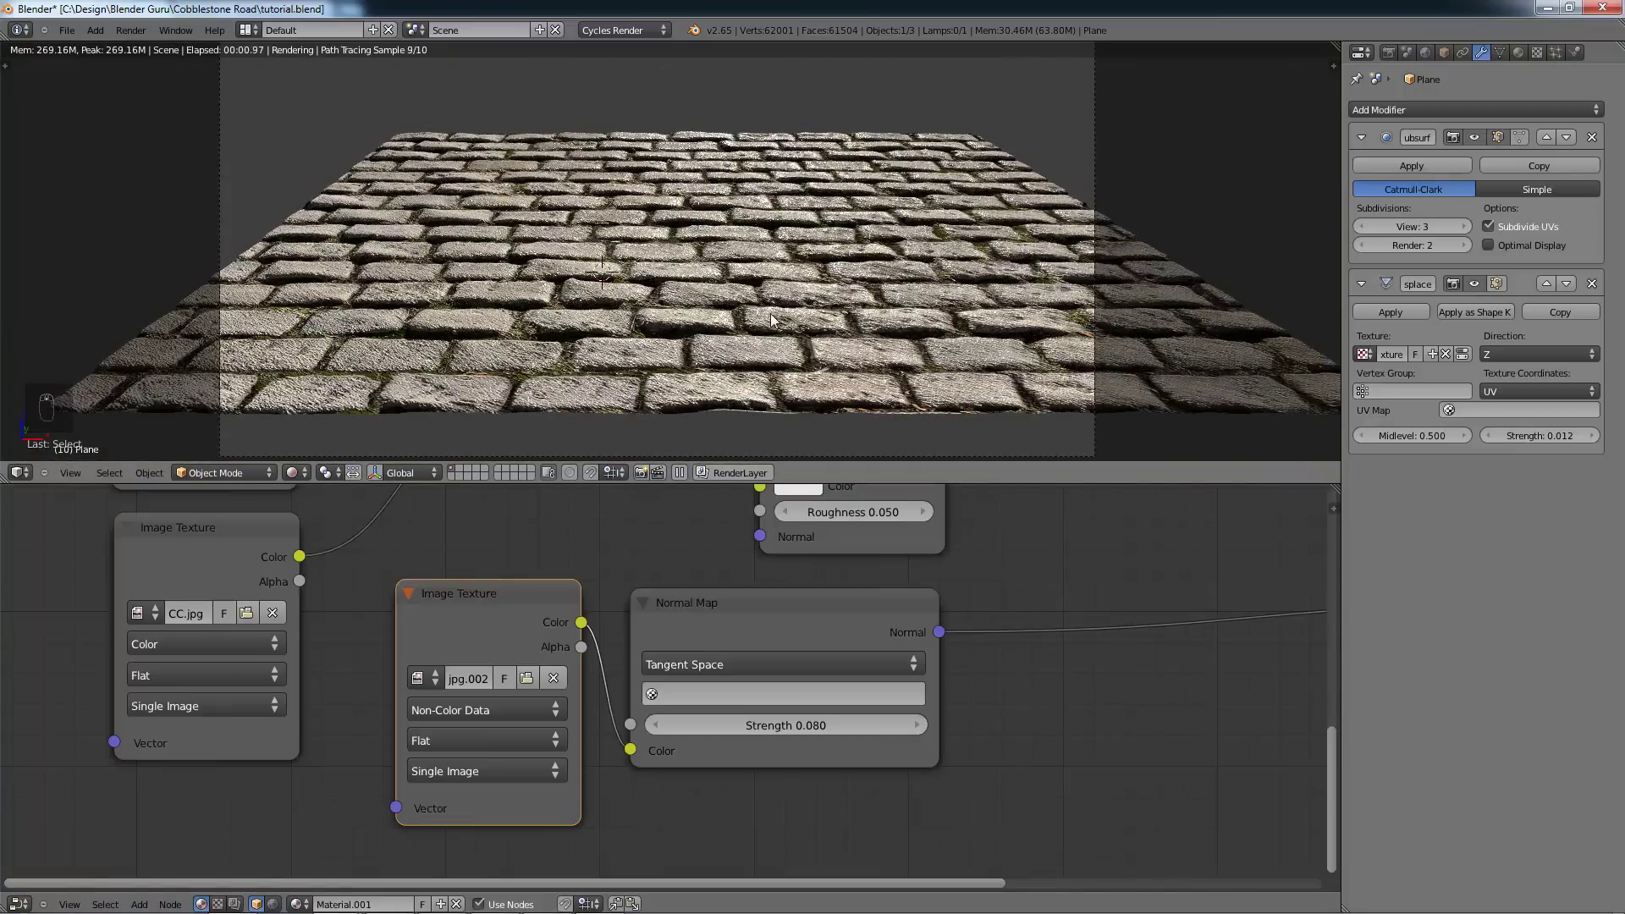
middle_drag(771, 321, 687, 267)
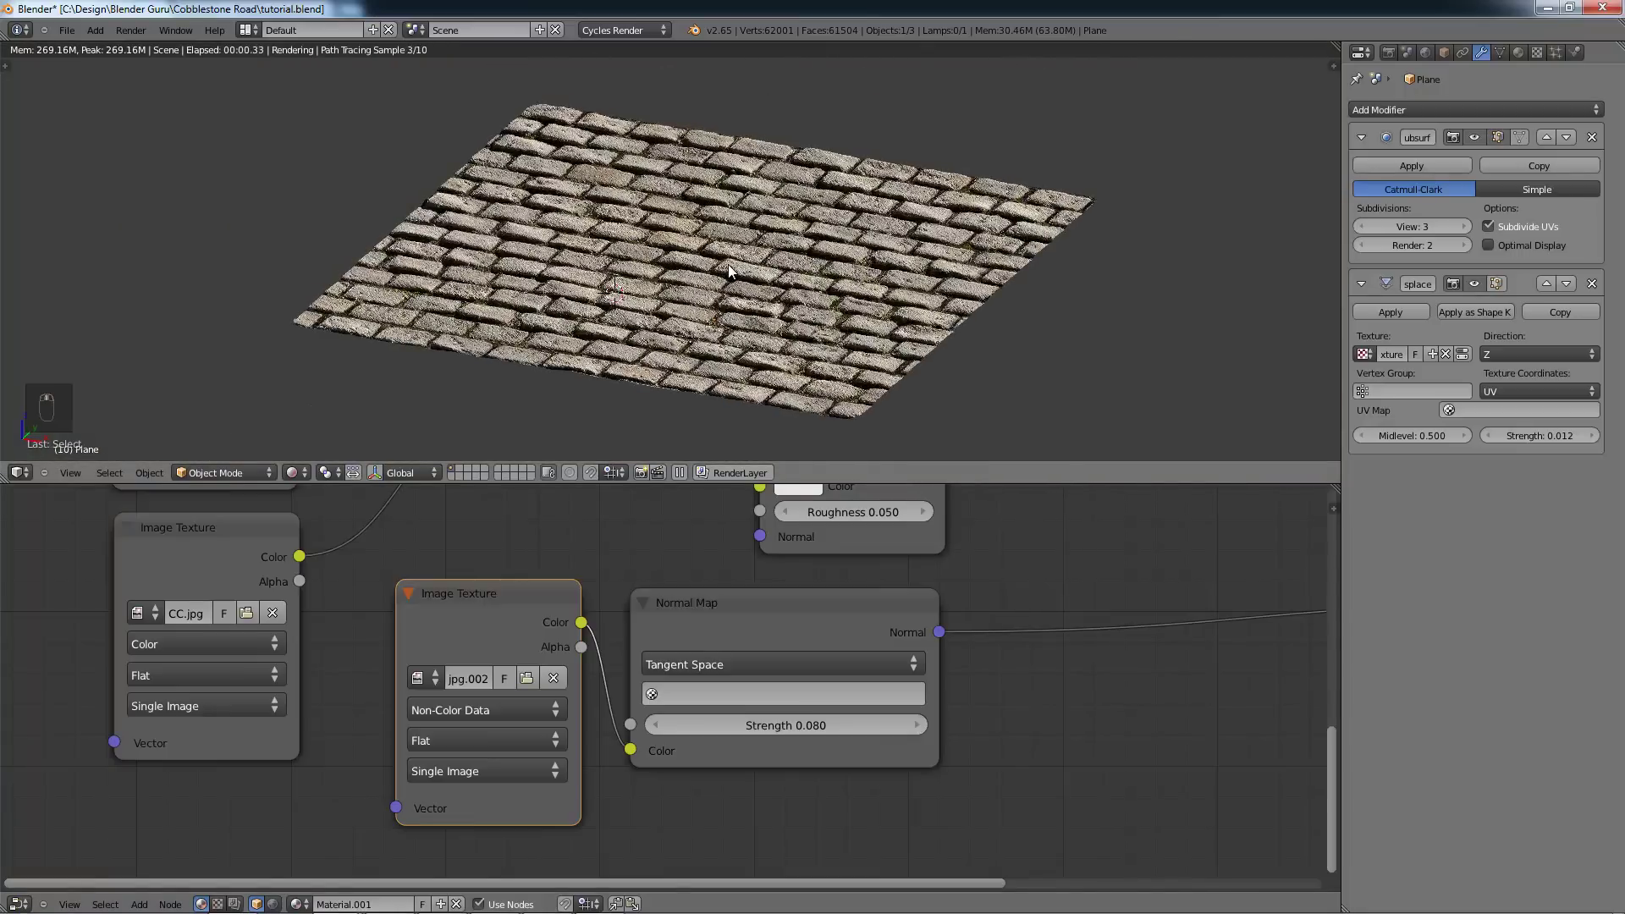
Step: Switch the 3D viewport to Solid shading, bring the lamp into view with the plane, and save over tutorial.blend
click(292, 473)
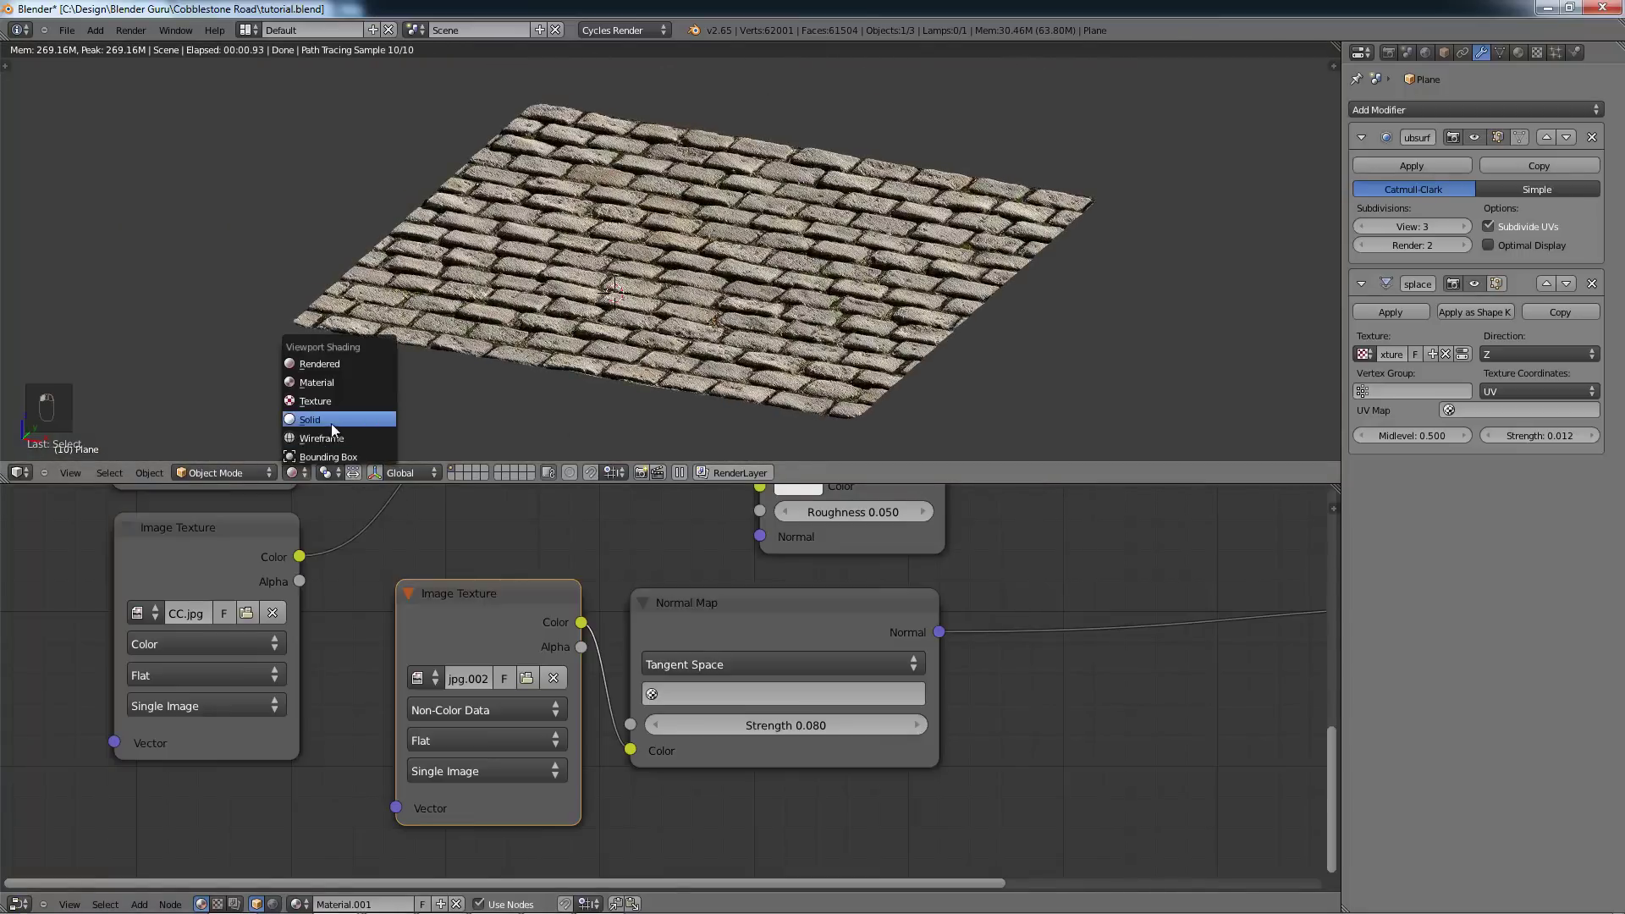
click(332, 423)
scroll(872, 288, down, 3)
middle_drag(831, 313, 821, 316)
mouse_move(388, 911)
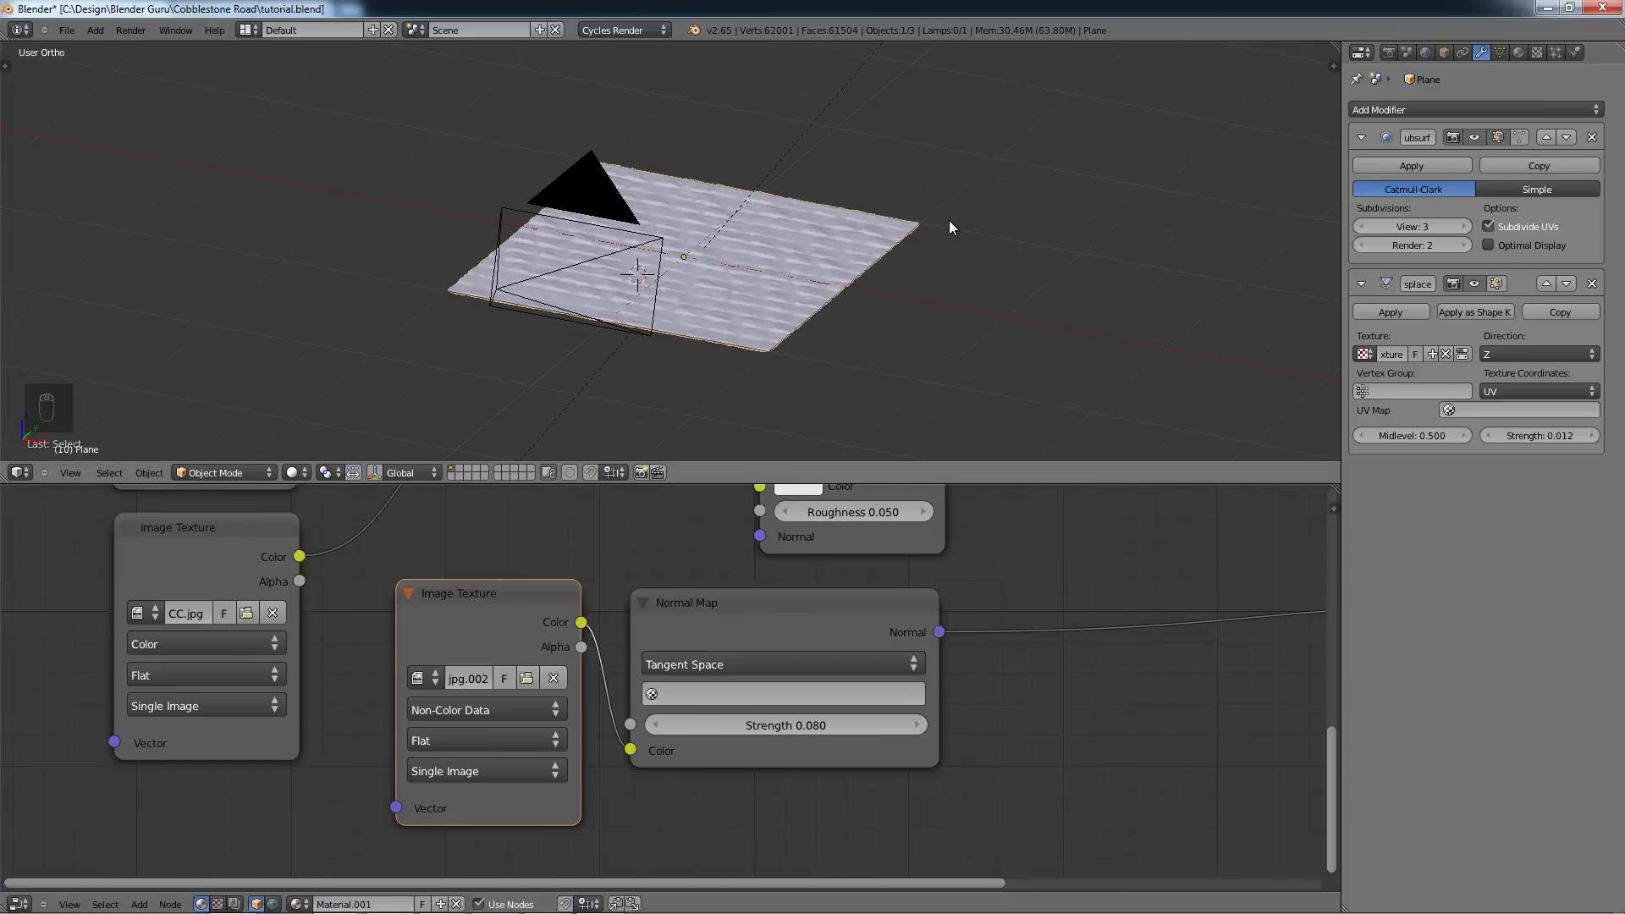
shift+middle_drag(950, 227, 840, 282)
scroll(789, 311, down, 3)
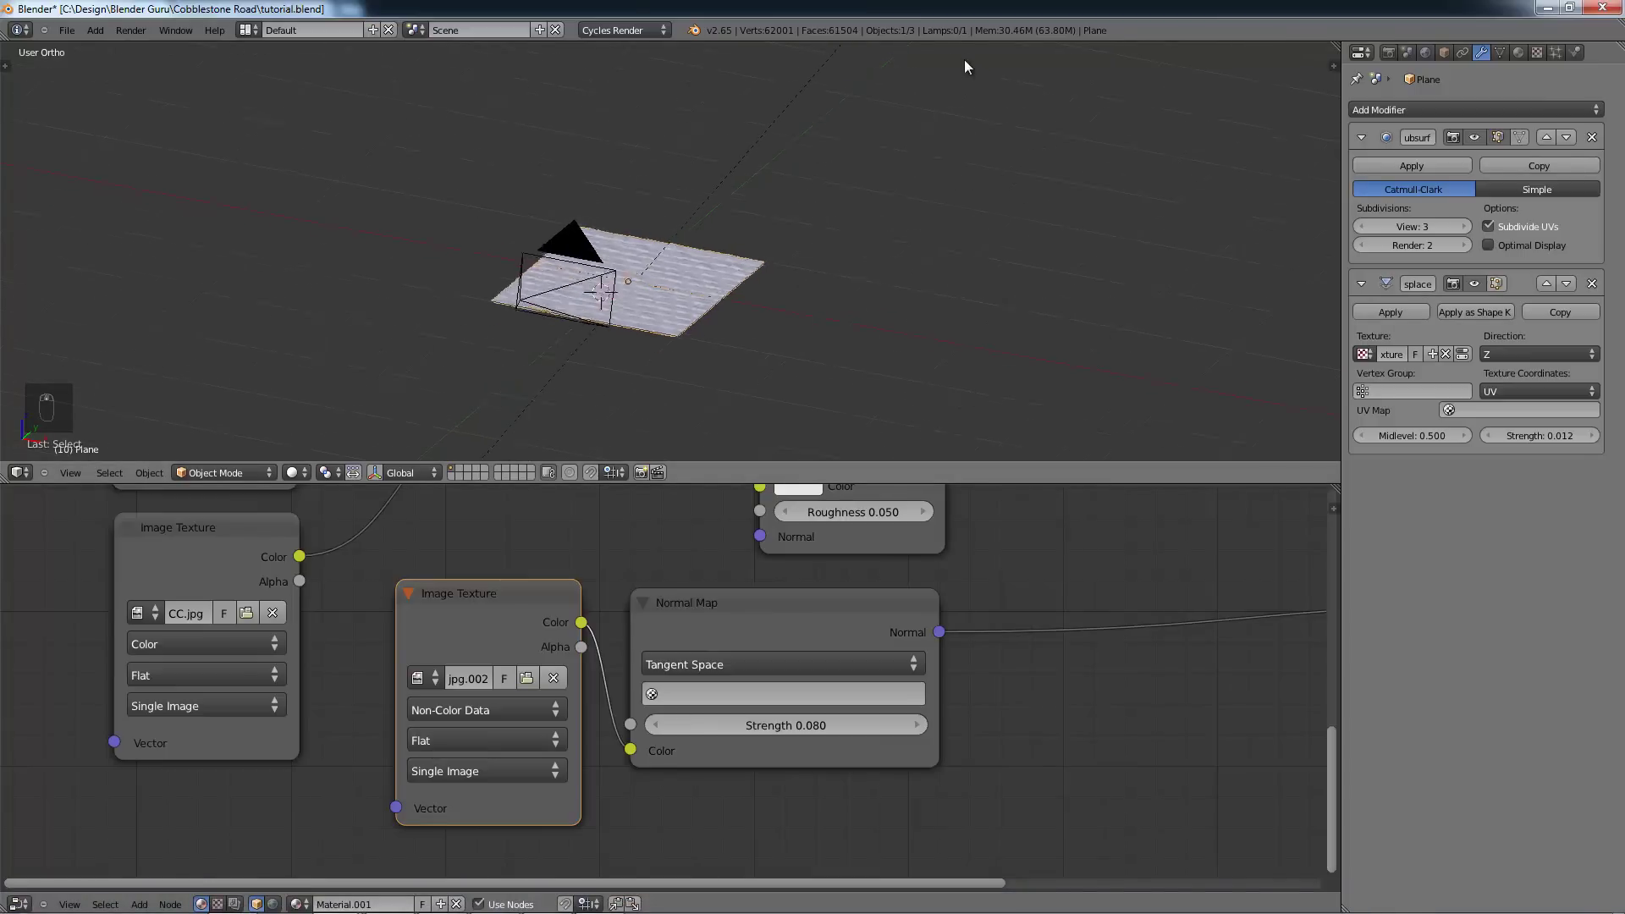
scroll(964, 63, down, 4)
shift+middle_drag(875, 202, 814, 235)
scroll(814, 235, up, 1)
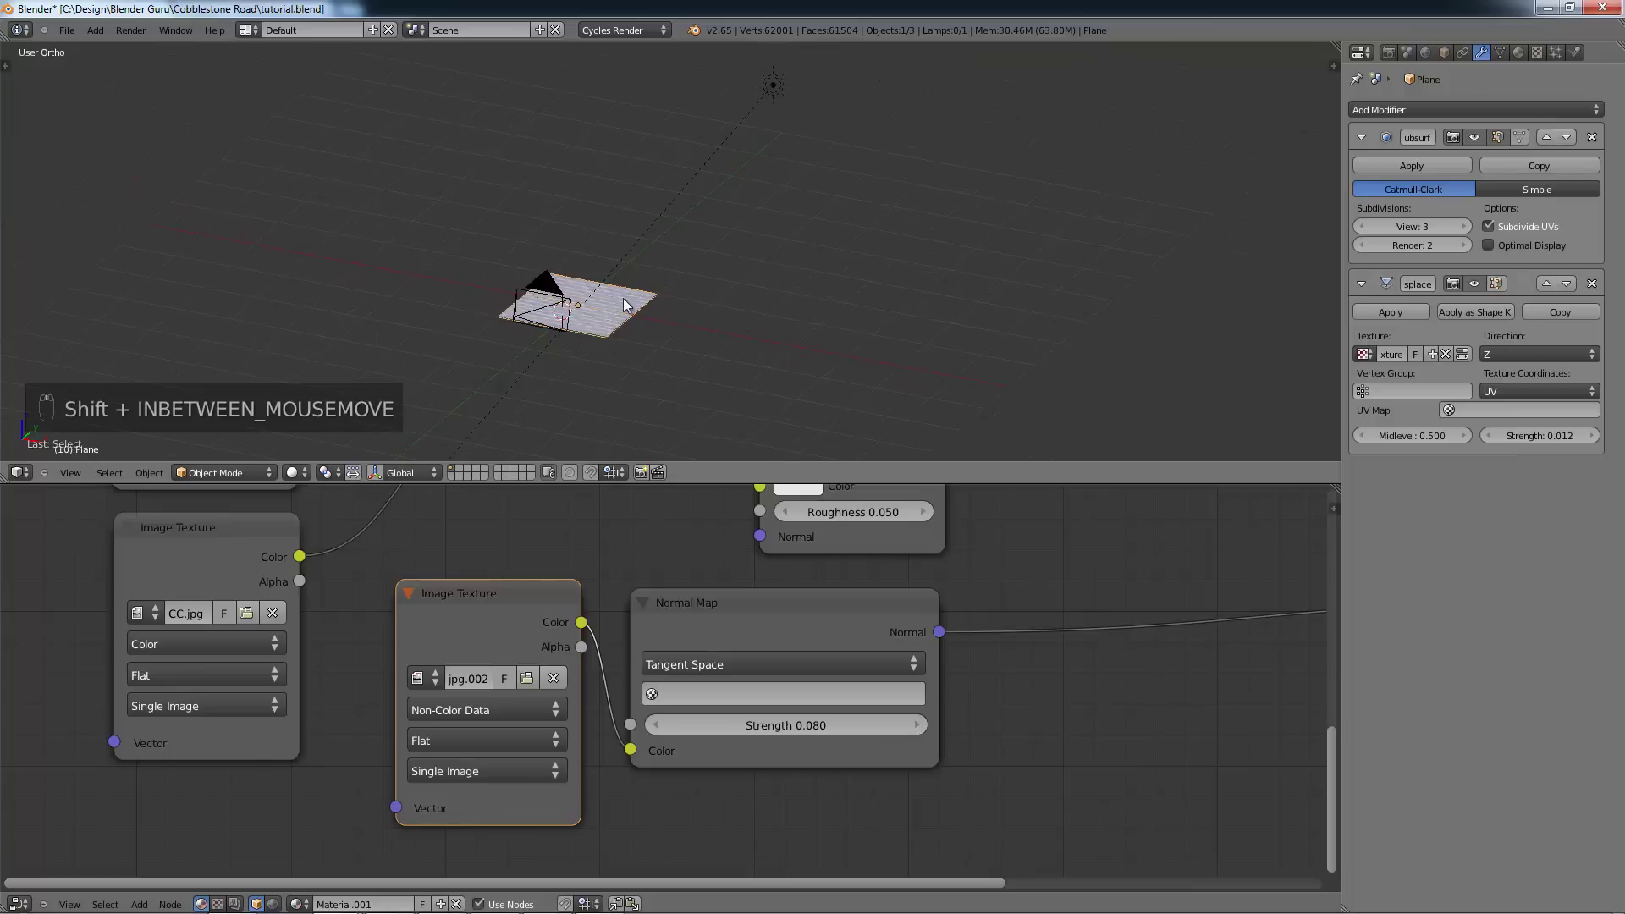
key(ctrl+s)
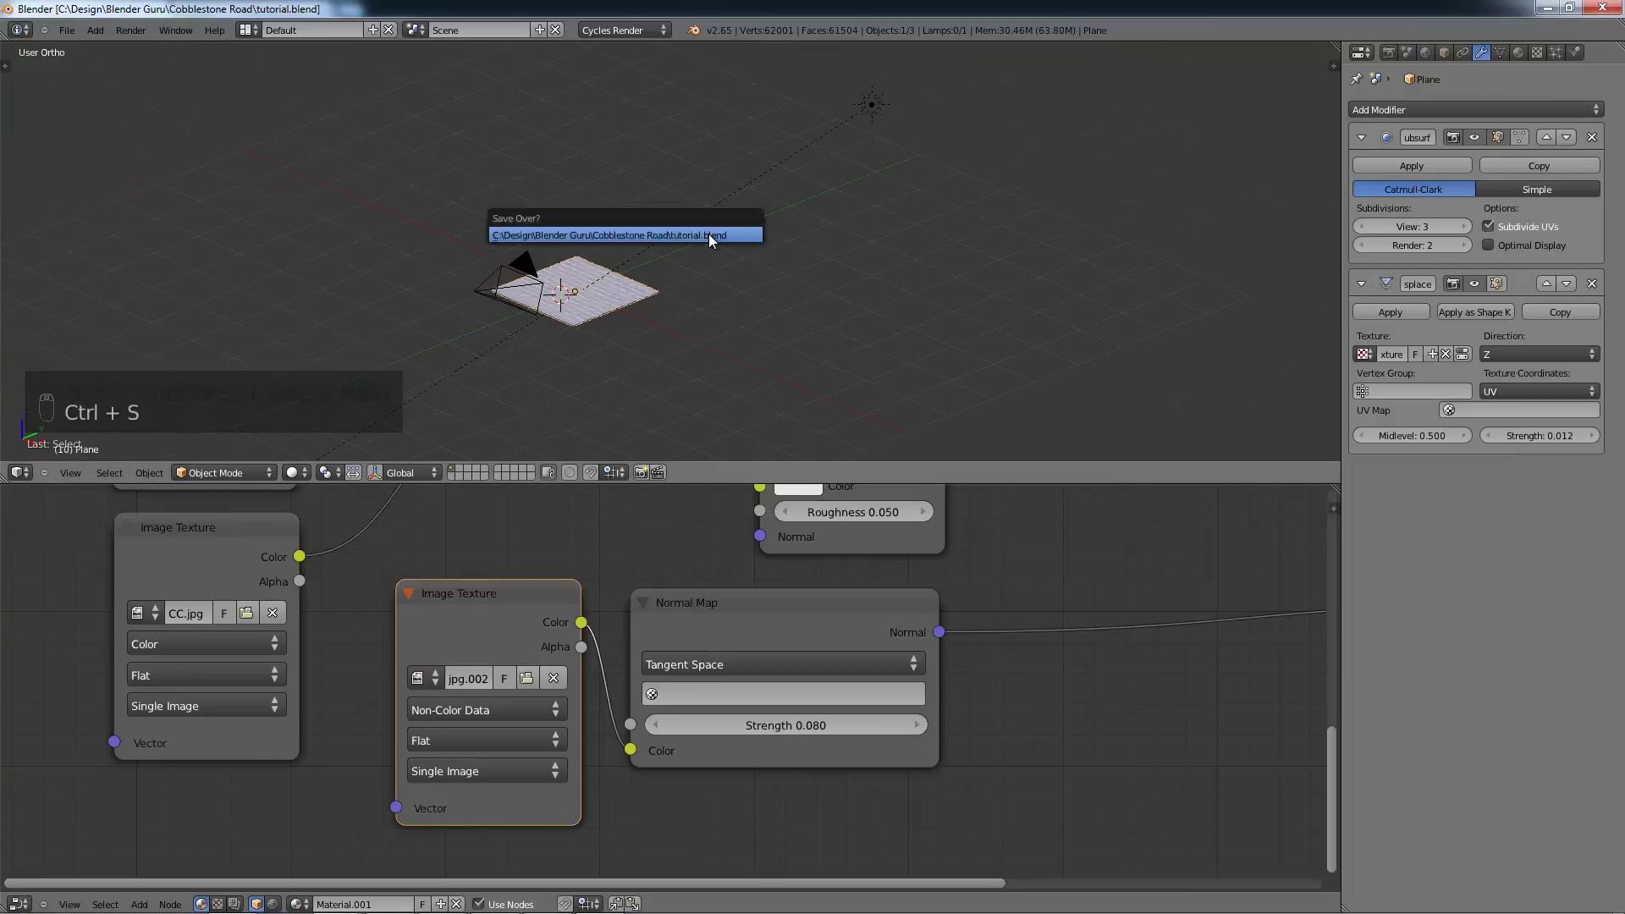
Step: Save over tutorial.blend and lower the plane's Subdivision Surface view level to 1
click(709, 233)
click(1361, 225)
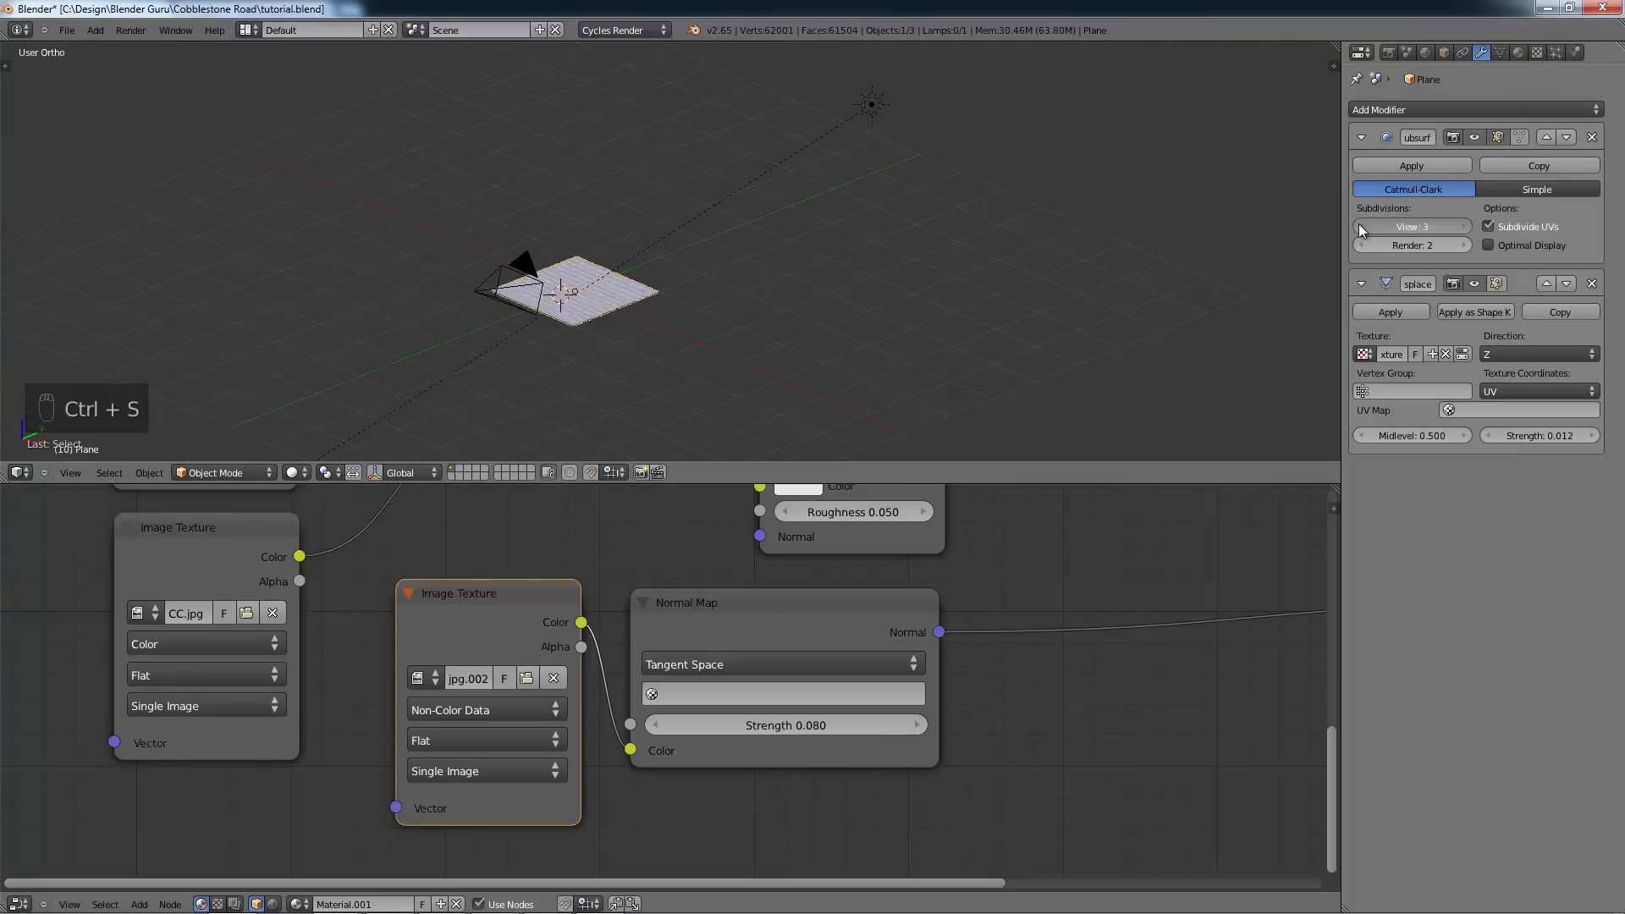
click(1360, 226)
Step: Add an Array modifier to the plane with a relative offset of 0 in X and 1 in Y
click(1414, 109)
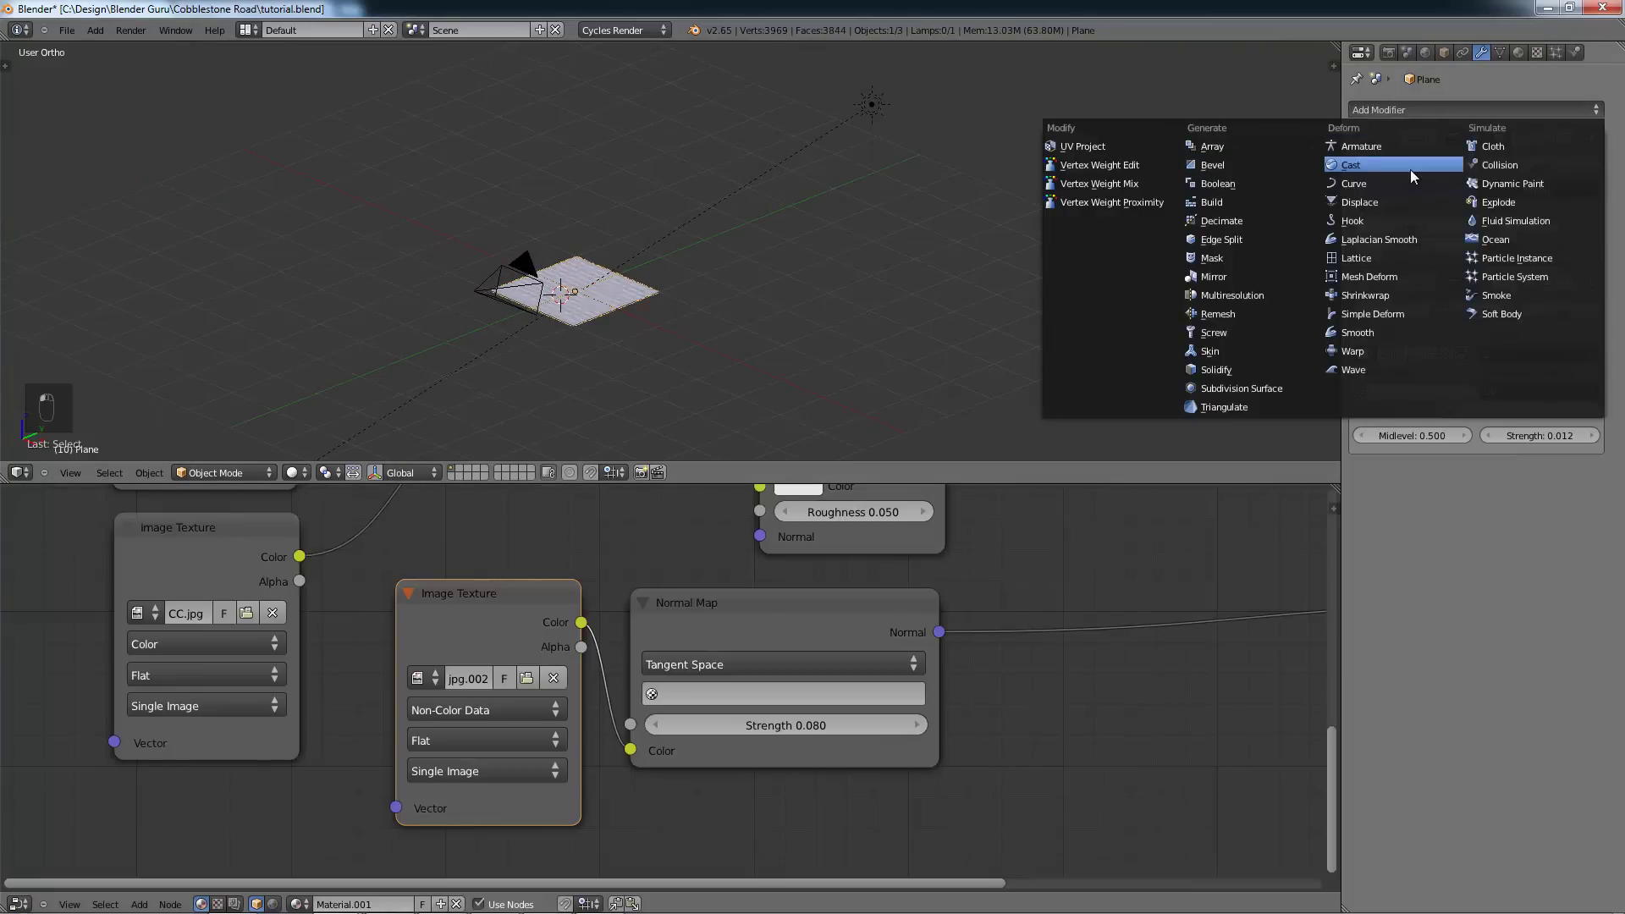
click(1236, 149)
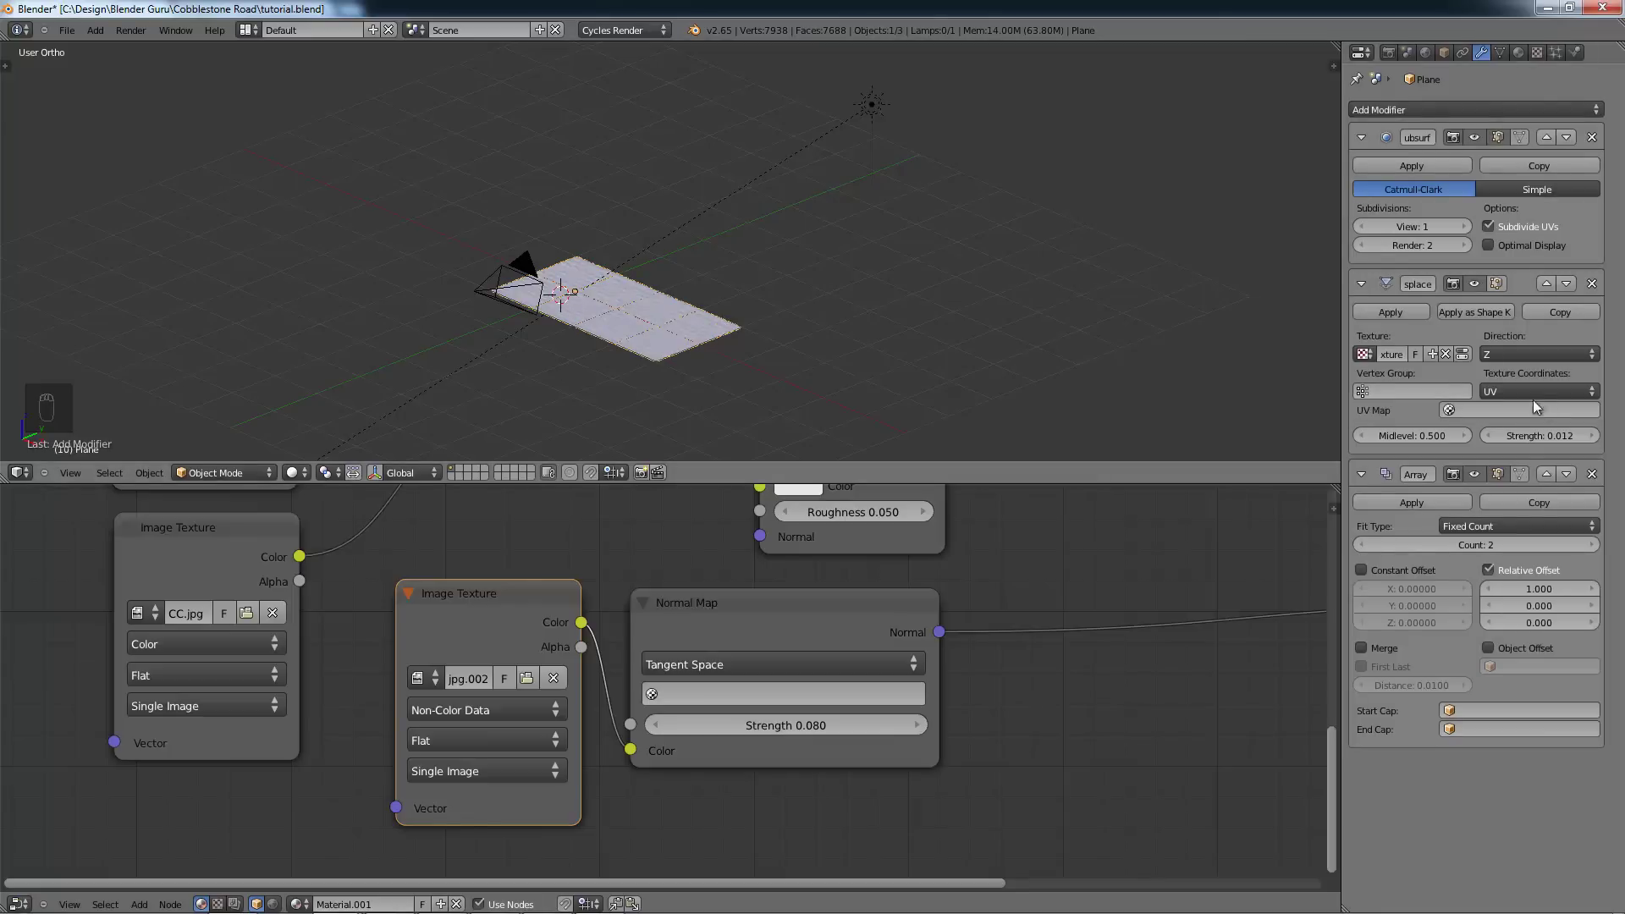
click(1525, 586)
text(0)
key(Tab)
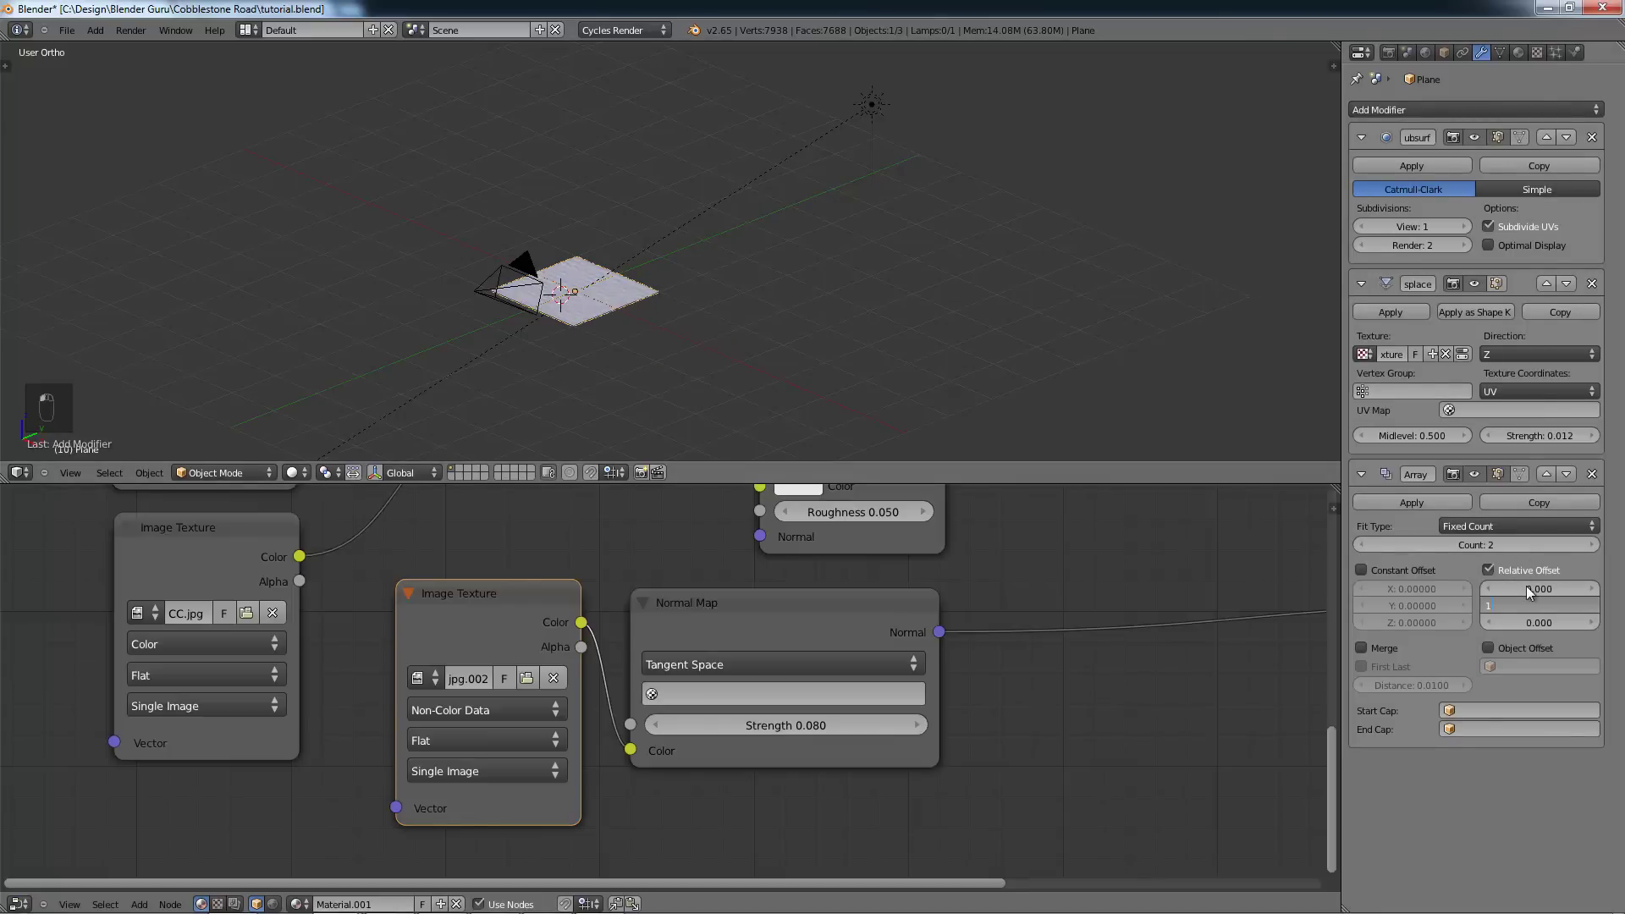
text(1)
key(Return)
Step: Enable Merge on the Array modifier and check the seam between the two road tiles
scroll(838, 373, up, 3)
scroll(838, 369, up, 2)
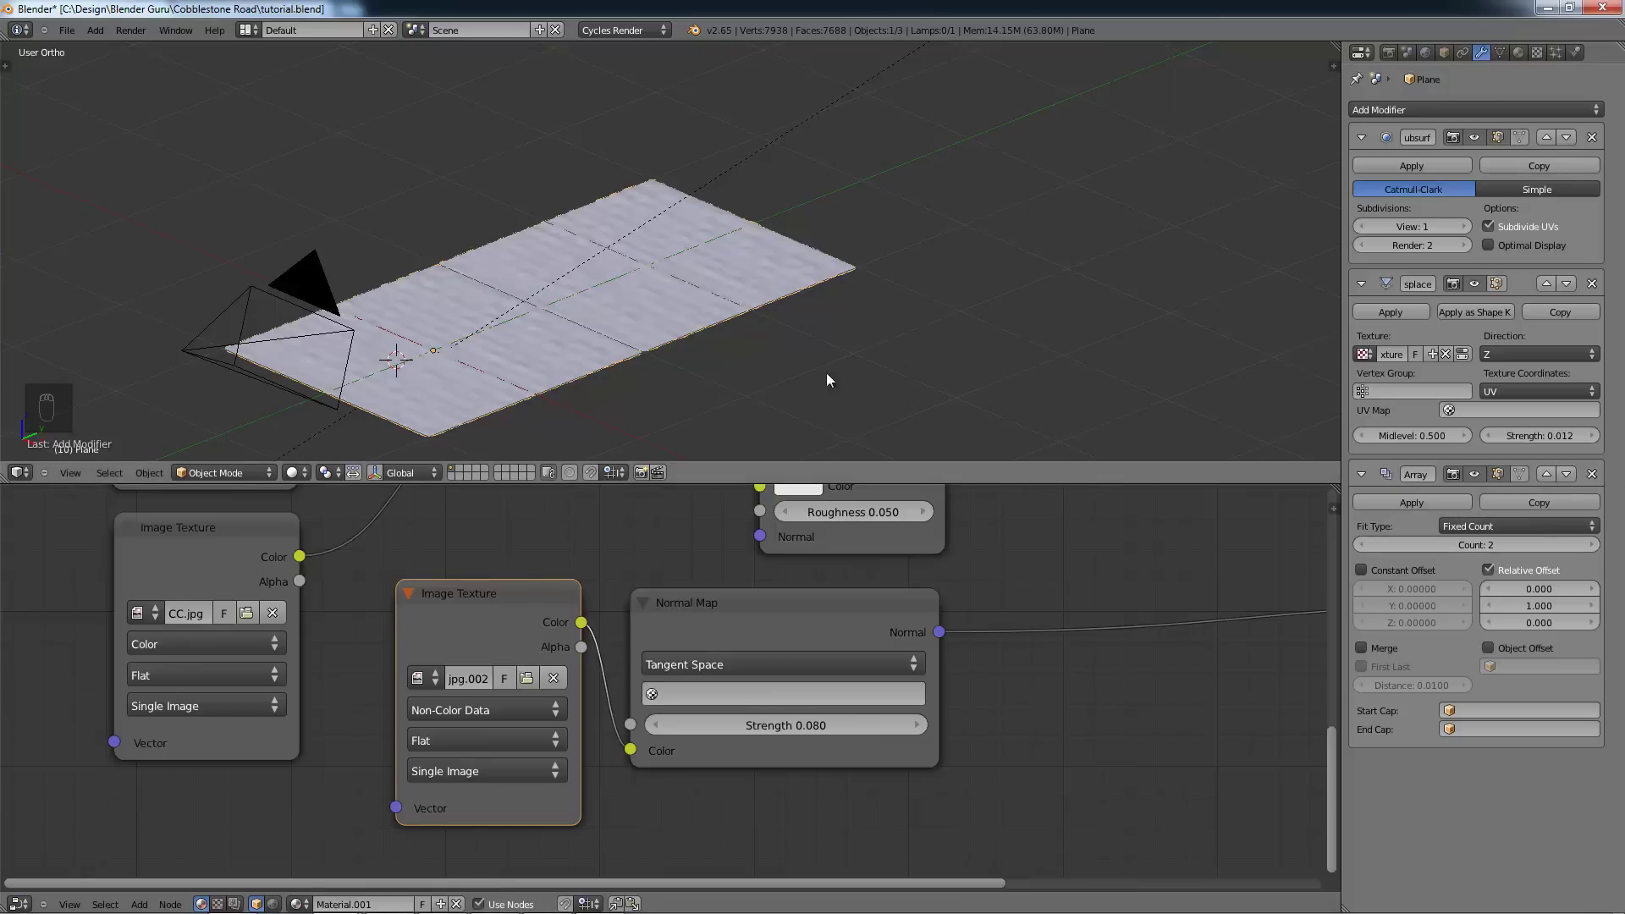
scroll(830, 381, up, 4)
scroll(838, 404, down, 1)
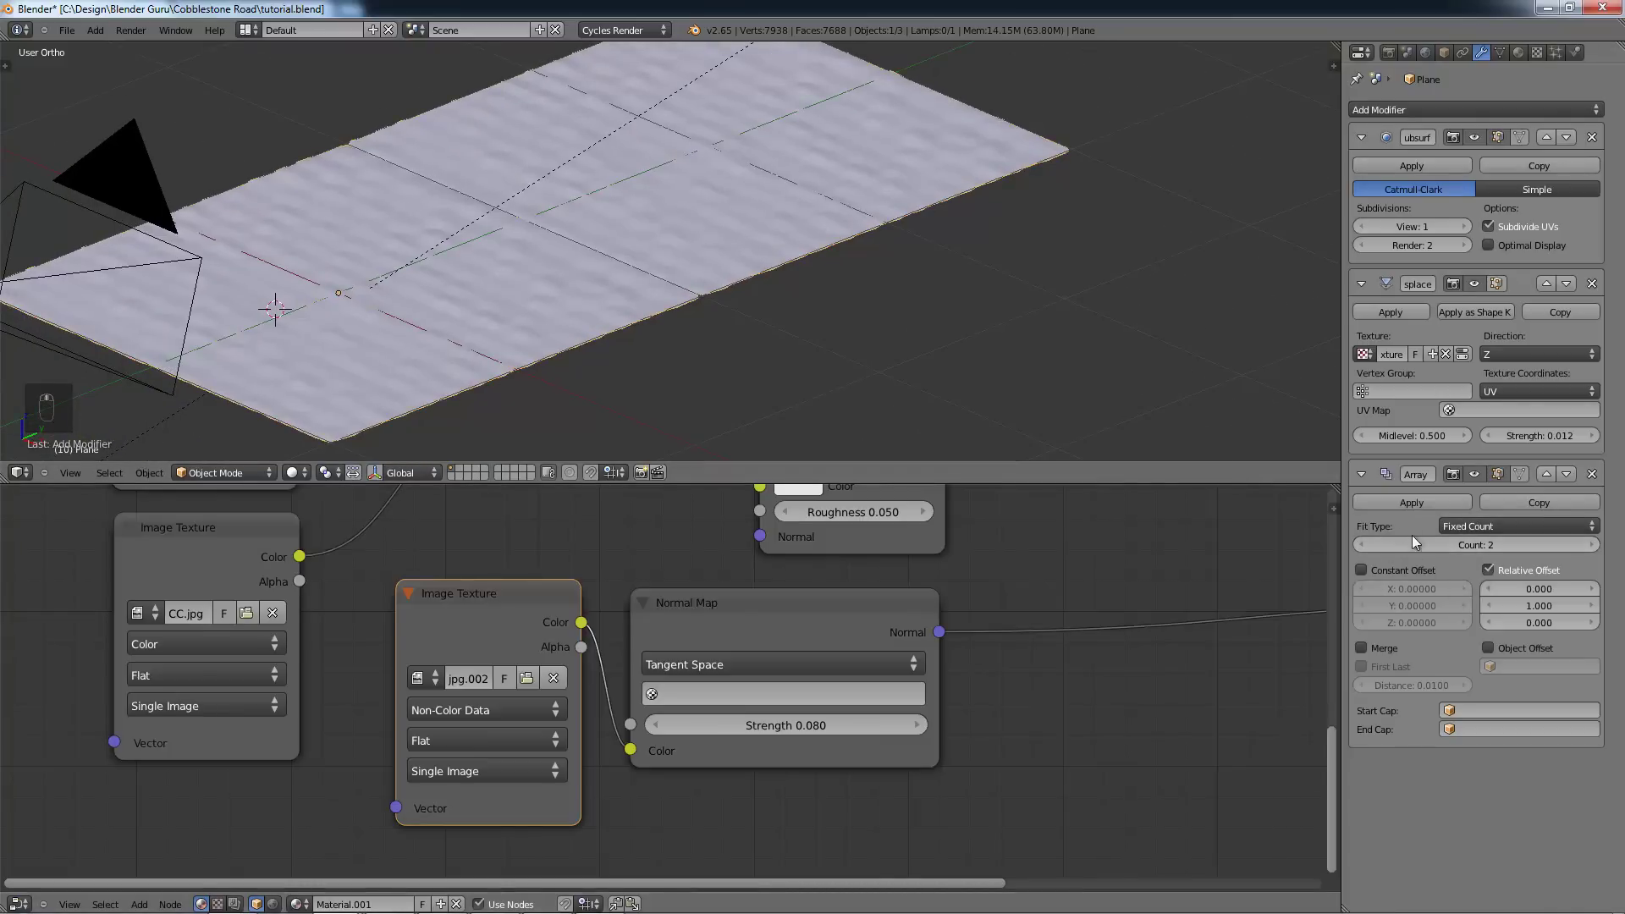
click(1385, 646)
scroll(692, 303, up, 5)
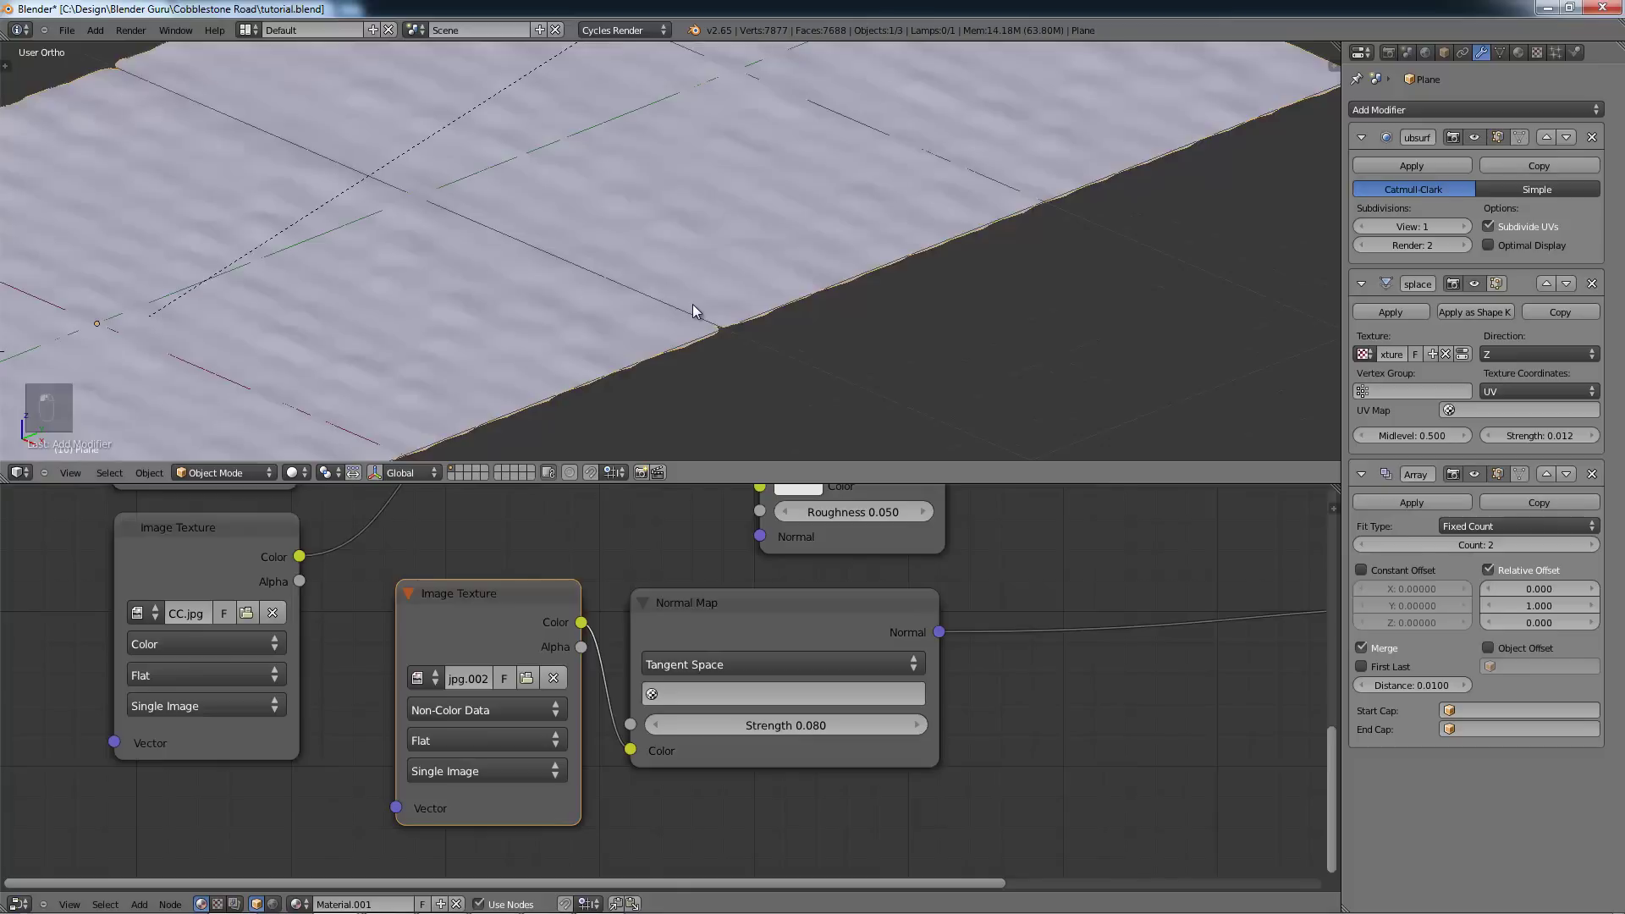
Step: Move the Array modifier above the Subdivision Surface and Displace modifiers and check the road's seam up close
click(1547, 474)
click(1547, 283)
scroll(870, 302, down, 5)
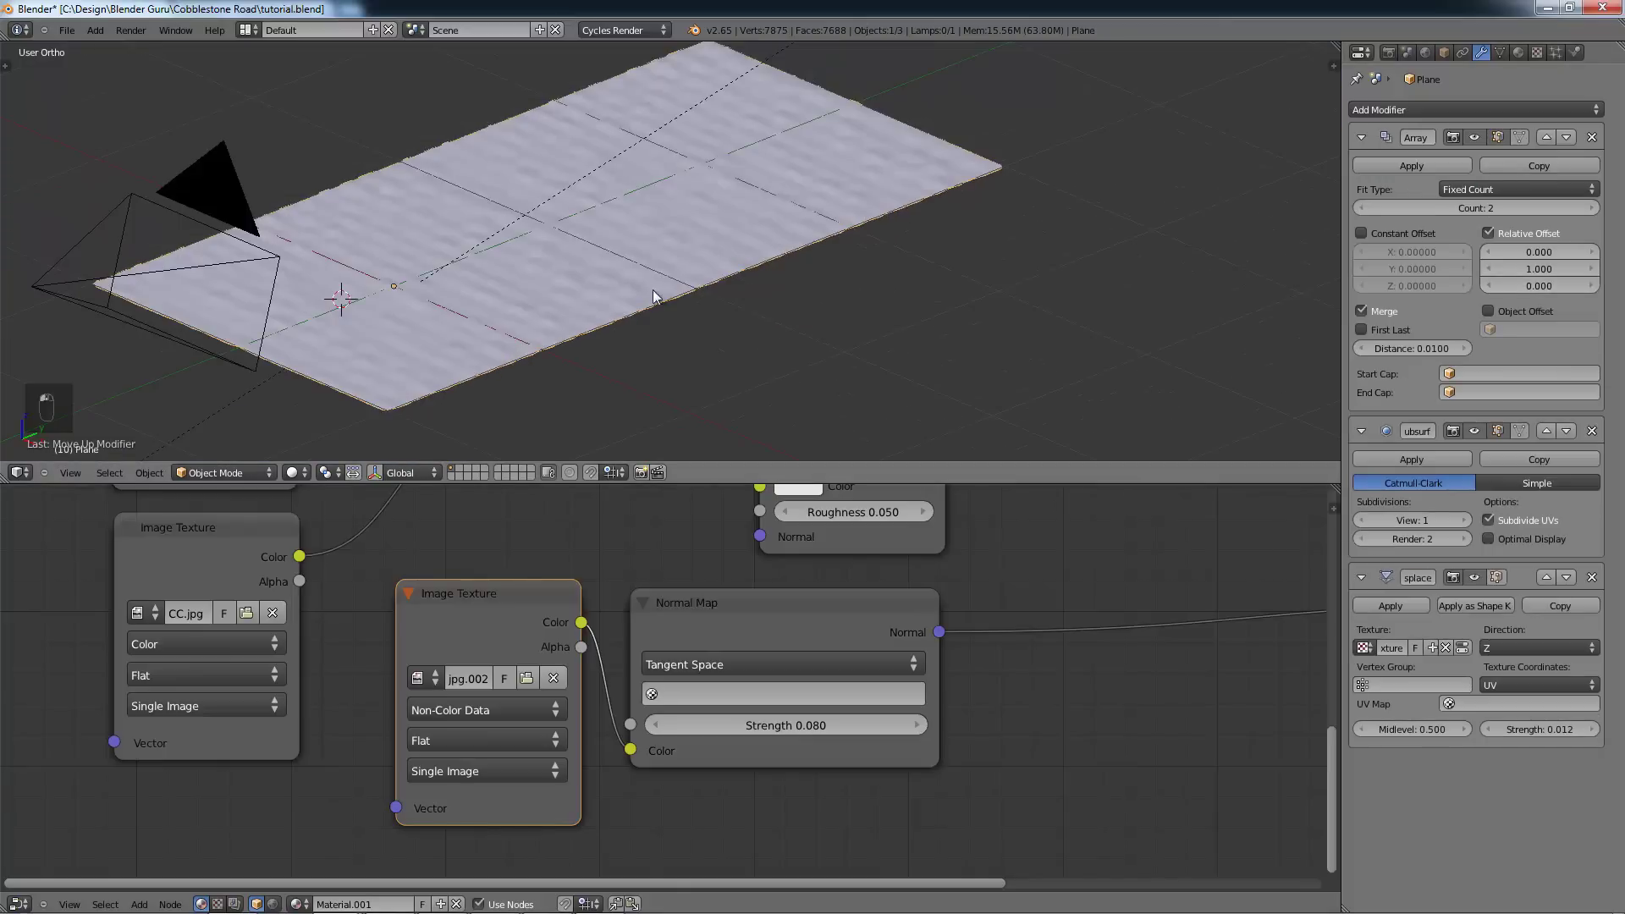
scroll(652, 296, up, 5)
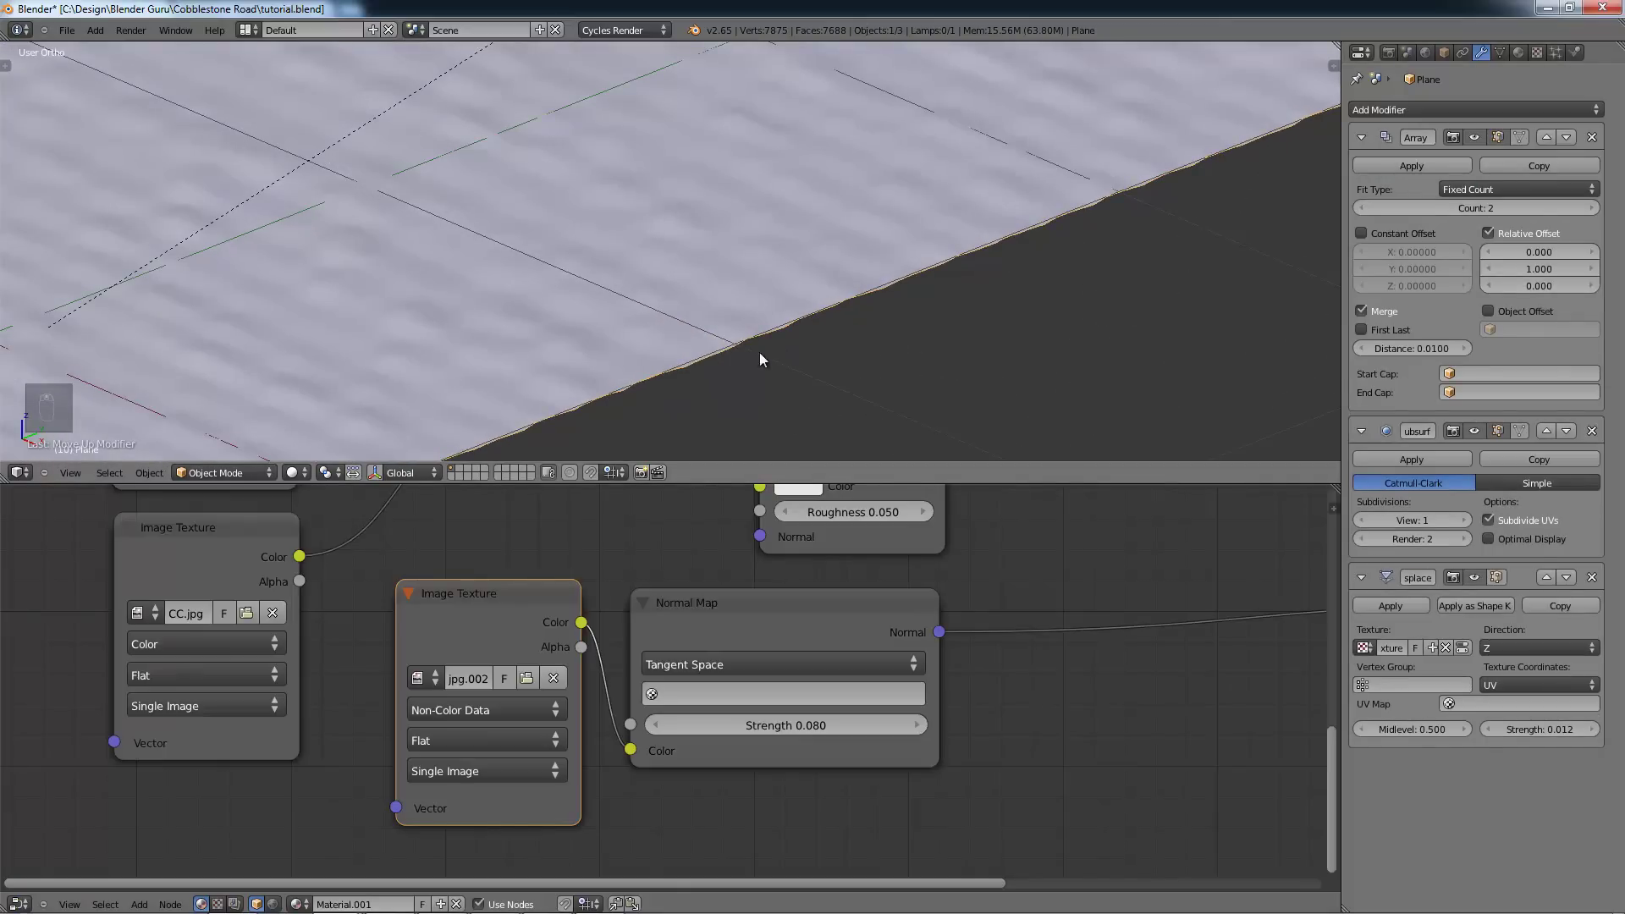
scroll(760, 352, down, 6)
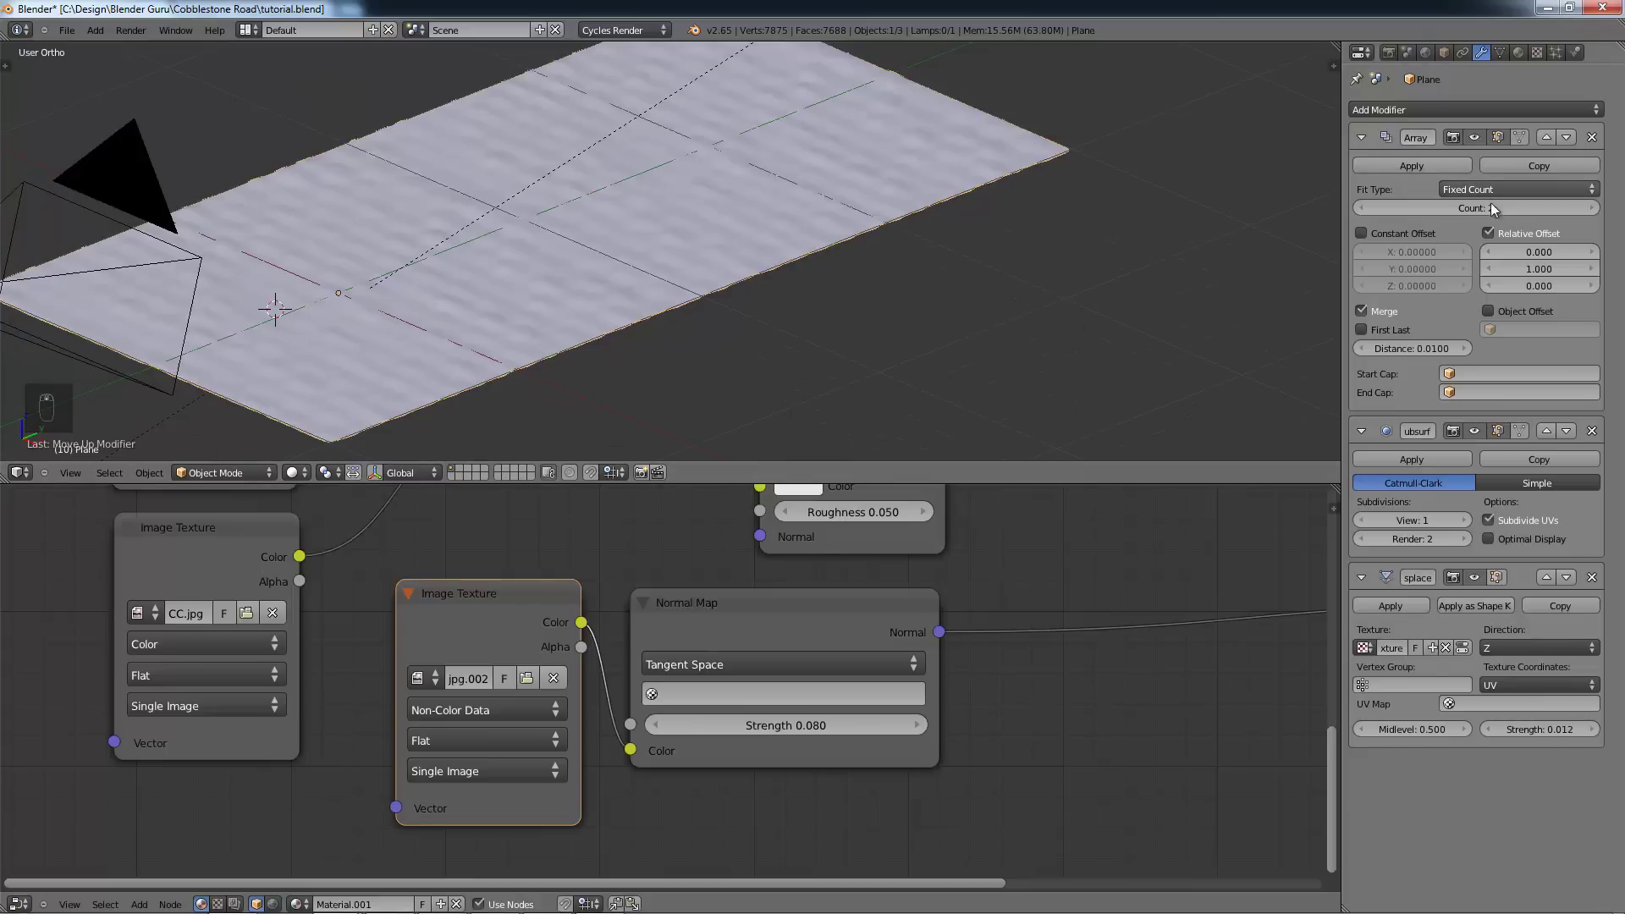
Step: Set the Array modifier's count to 6 to extend the road
click(1595, 209)
click(1594, 209)
click(1595, 209)
click(1595, 209)
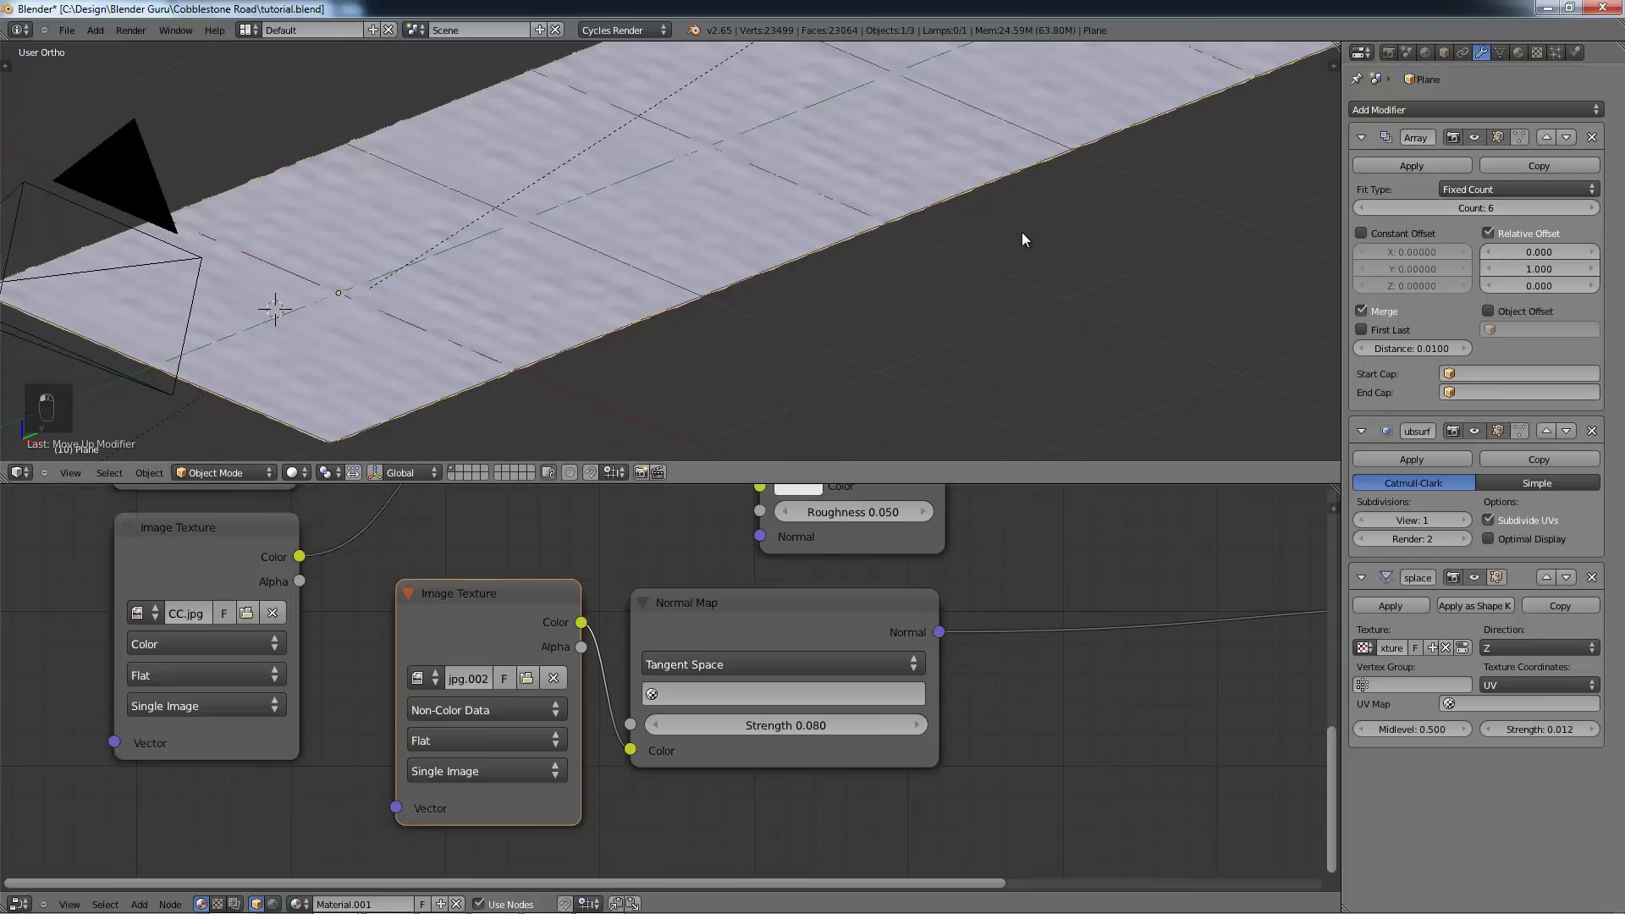
Step: Examine the extended road from above and from a low angle, and save over tutorial.blend
scroll(1022, 238, down, 8)
scroll(947, 186, up, 1)
middle_drag(947, 186, 626, 287)
scroll(912, 215, up, 2)
scroll(626, 287, up, 4)
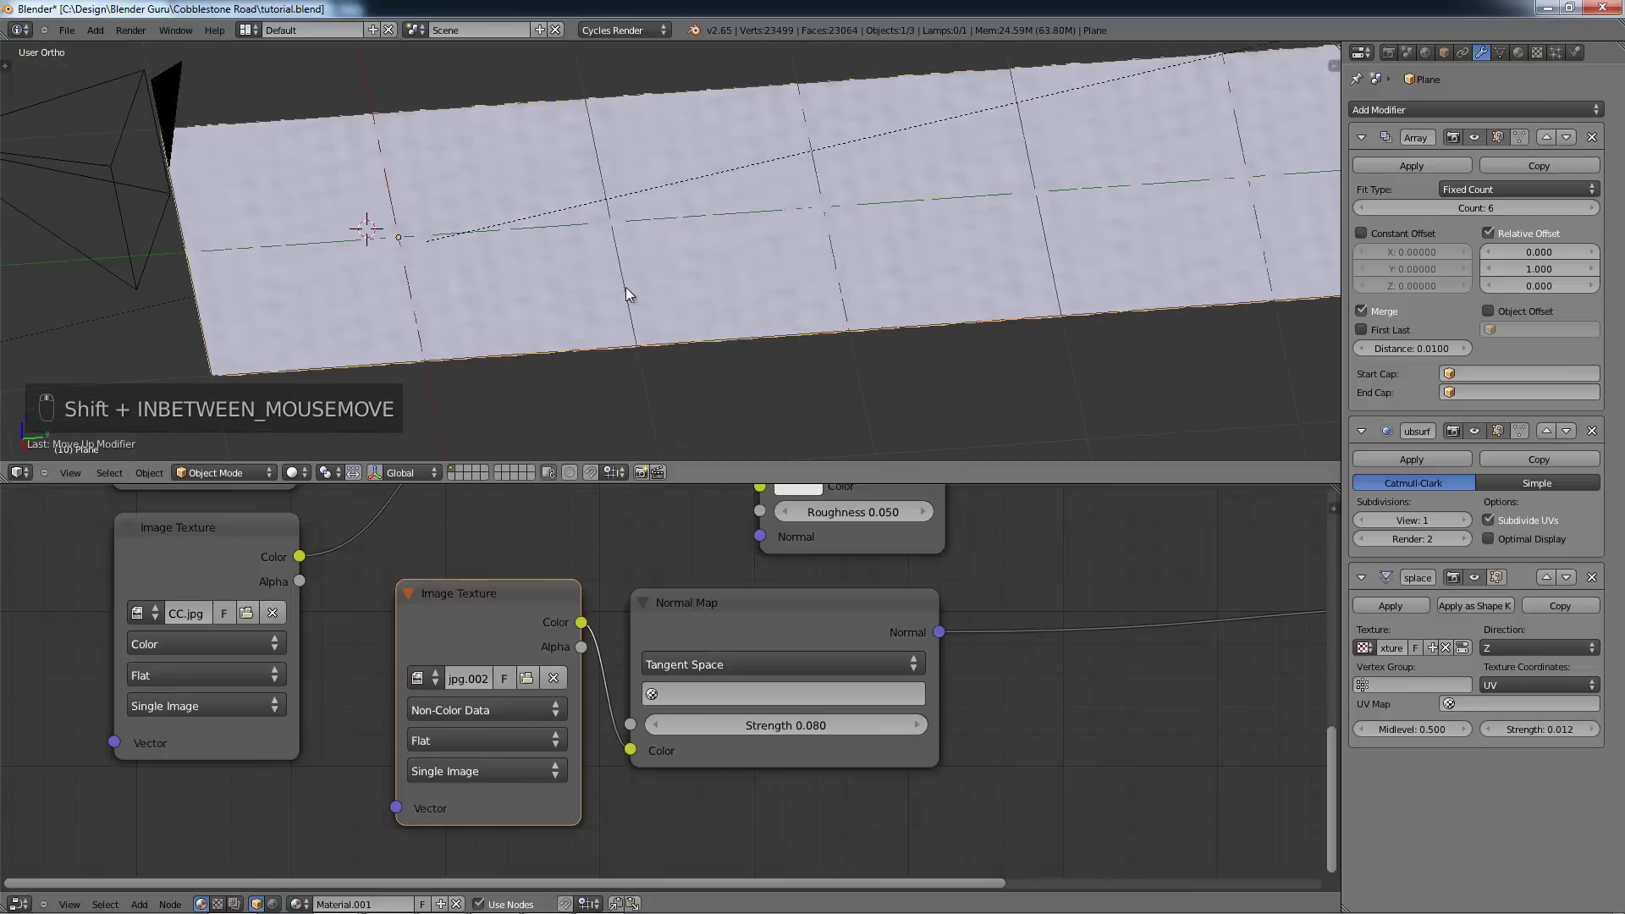
middle_drag(575, 222, 565, 187)
shift+middle_drag(868, 303, 889, 243)
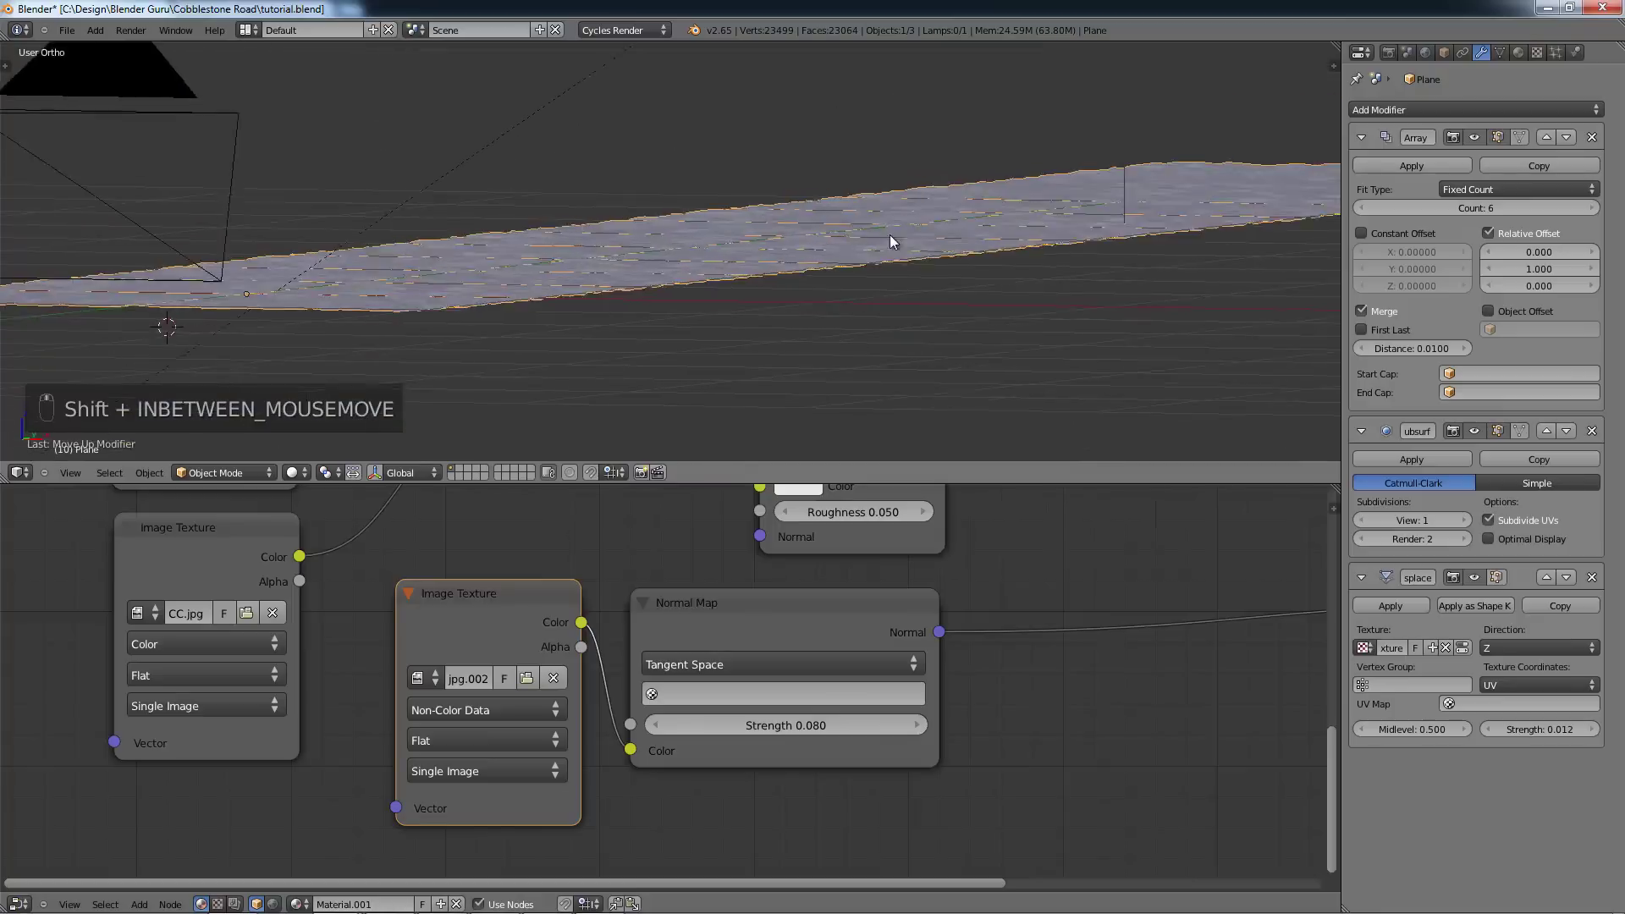
scroll(837, 283, down, 5)
key(ctrl+s)
click(837, 283)
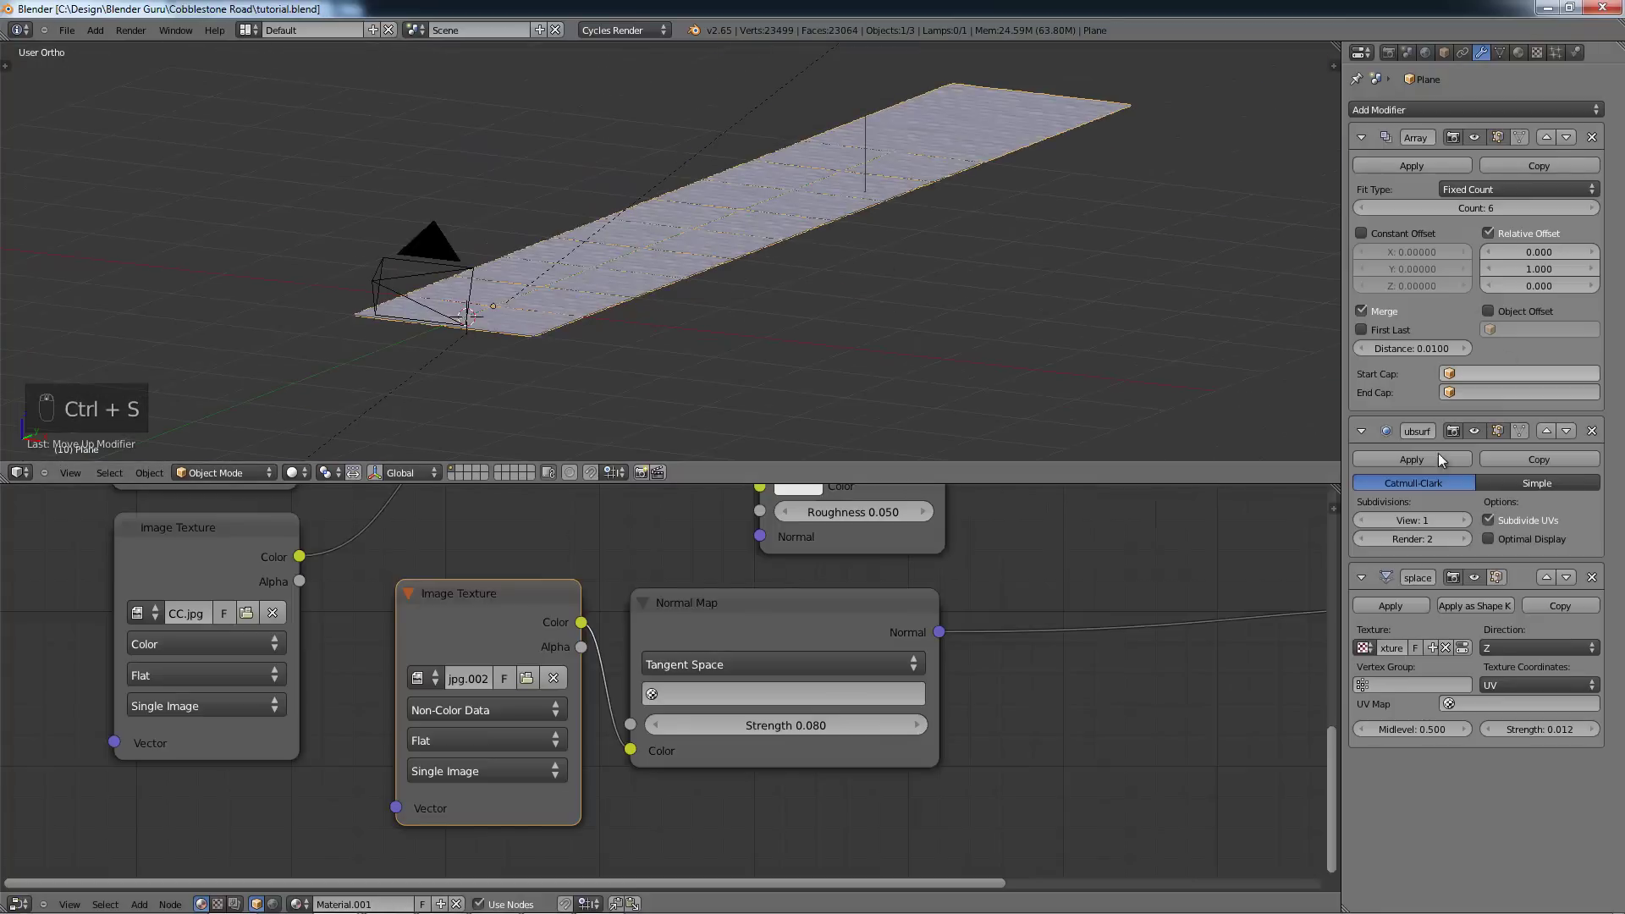
Step: Try the Subdivision Surface view level at 0 and restore it to 1
click(1363, 519)
scroll(952, 338, up, 3)
click(1464, 521)
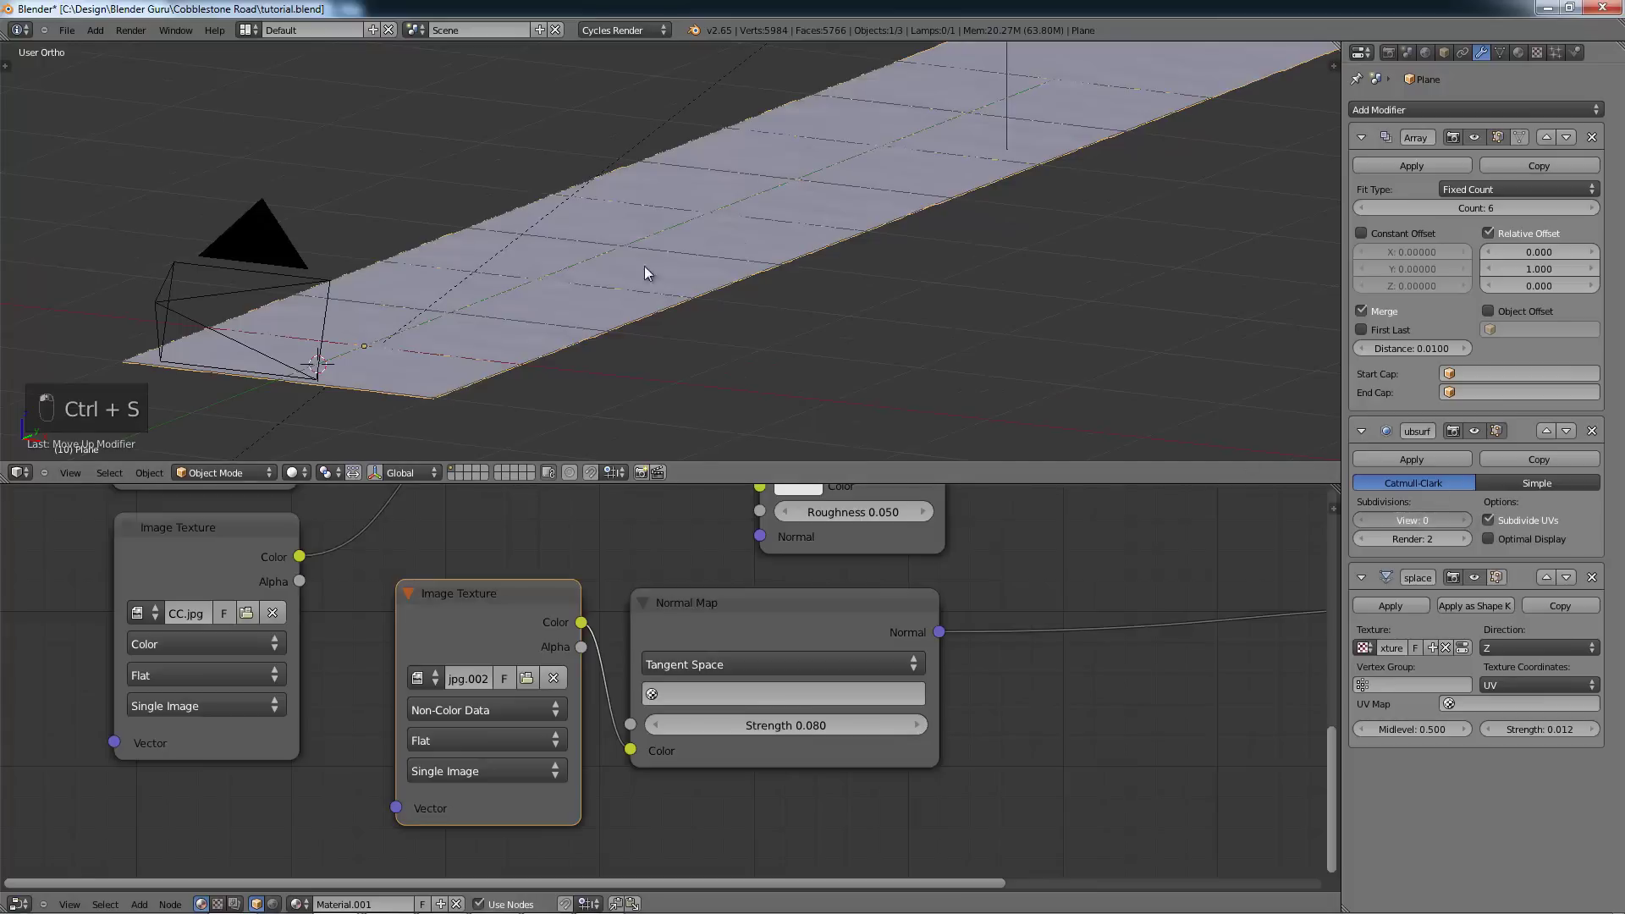
Step: Save over tutorial.blend and preview the long road in Rendered shading, including through the camera
shift+middle_drag(612, 239, 796, 161)
key(ctrl+s)
click(709, 168)
click(298, 473)
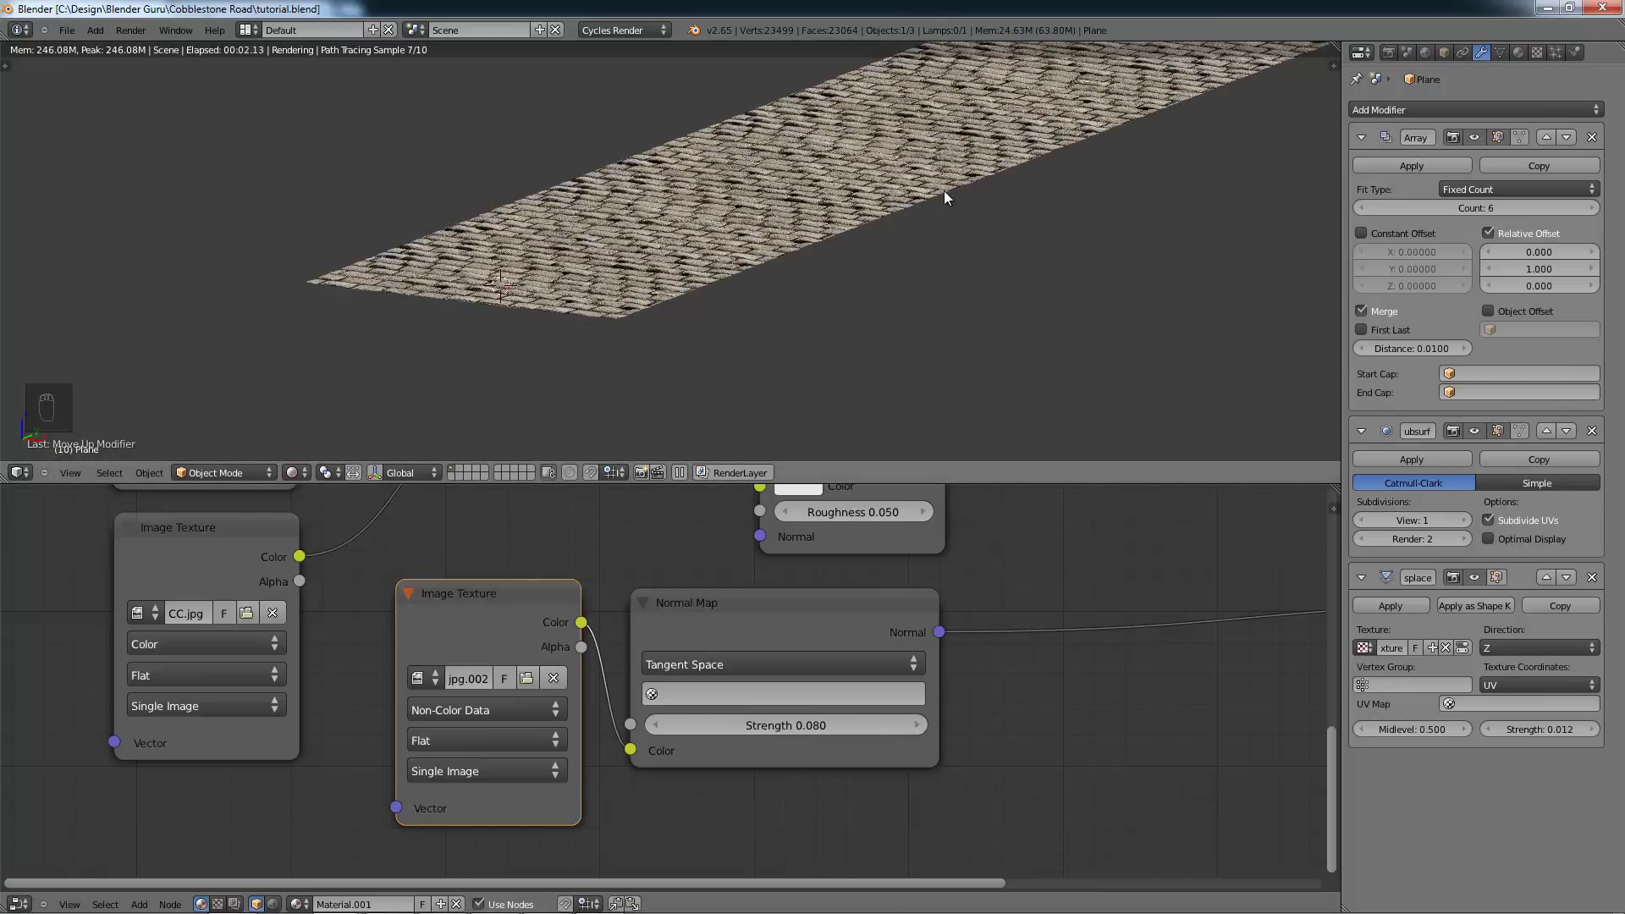
shift+middle_drag(943, 190, 729, 296)
key(KP_0)
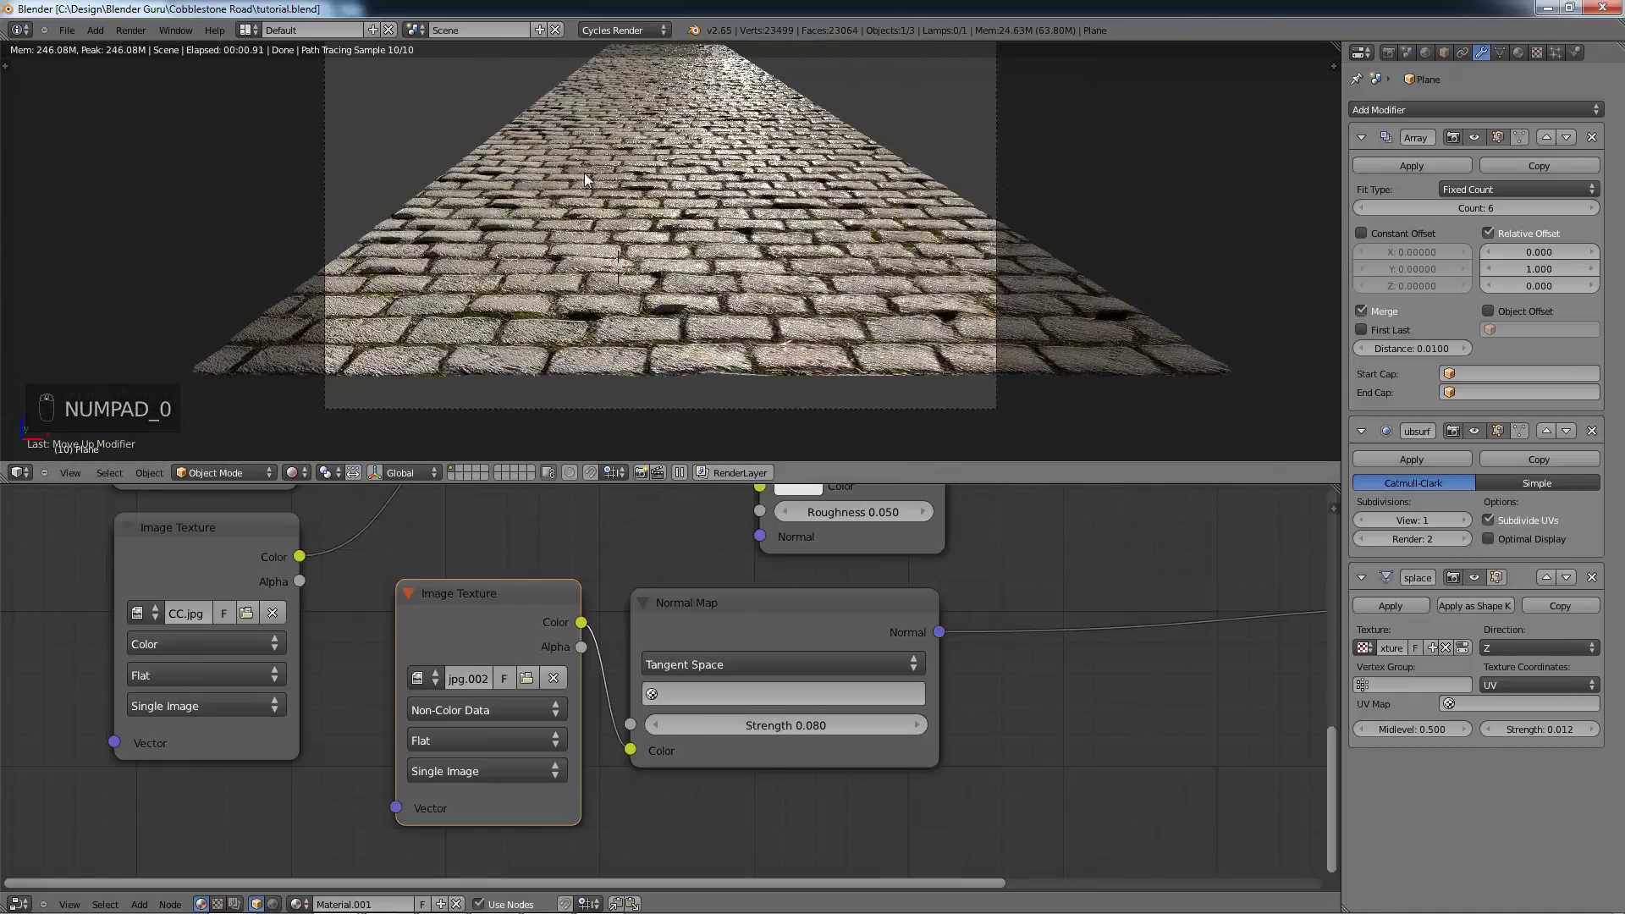
middle_drag(796, 237, 733, 256)
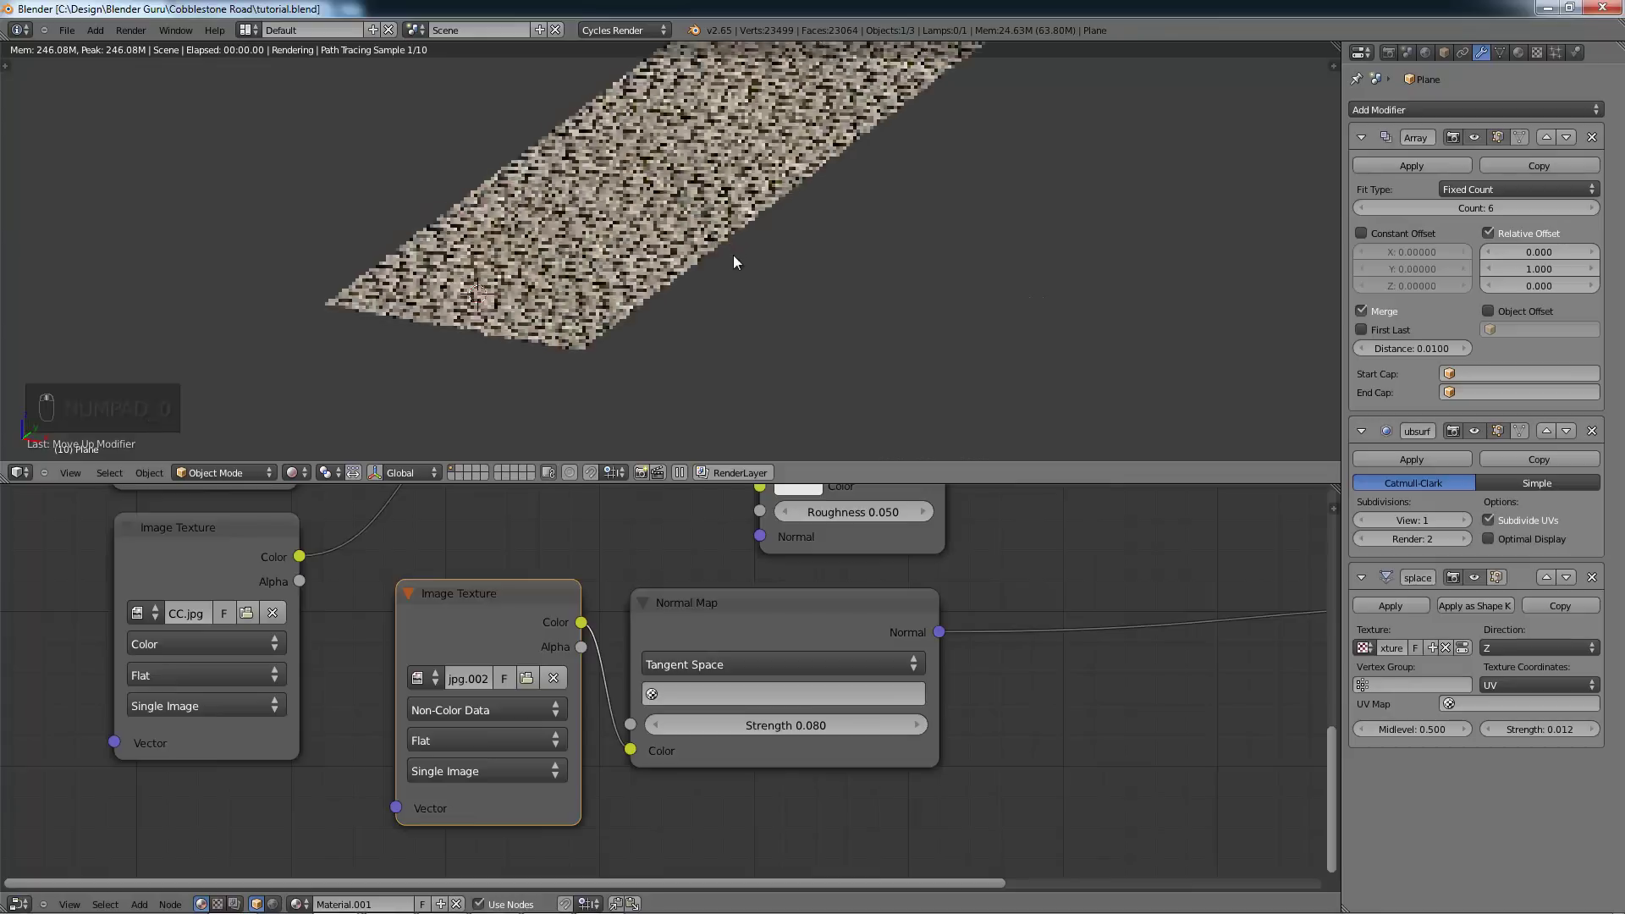
Step: Return the 3D viewport to Solid shading, frame the whole road and save over tutorial.blend
click(304, 472)
click(323, 423)
mouse_move(656, 322)
shift+middle_down()
mouse_move(630, 318)
mouse_move(672, 303)
shift+middle_up()
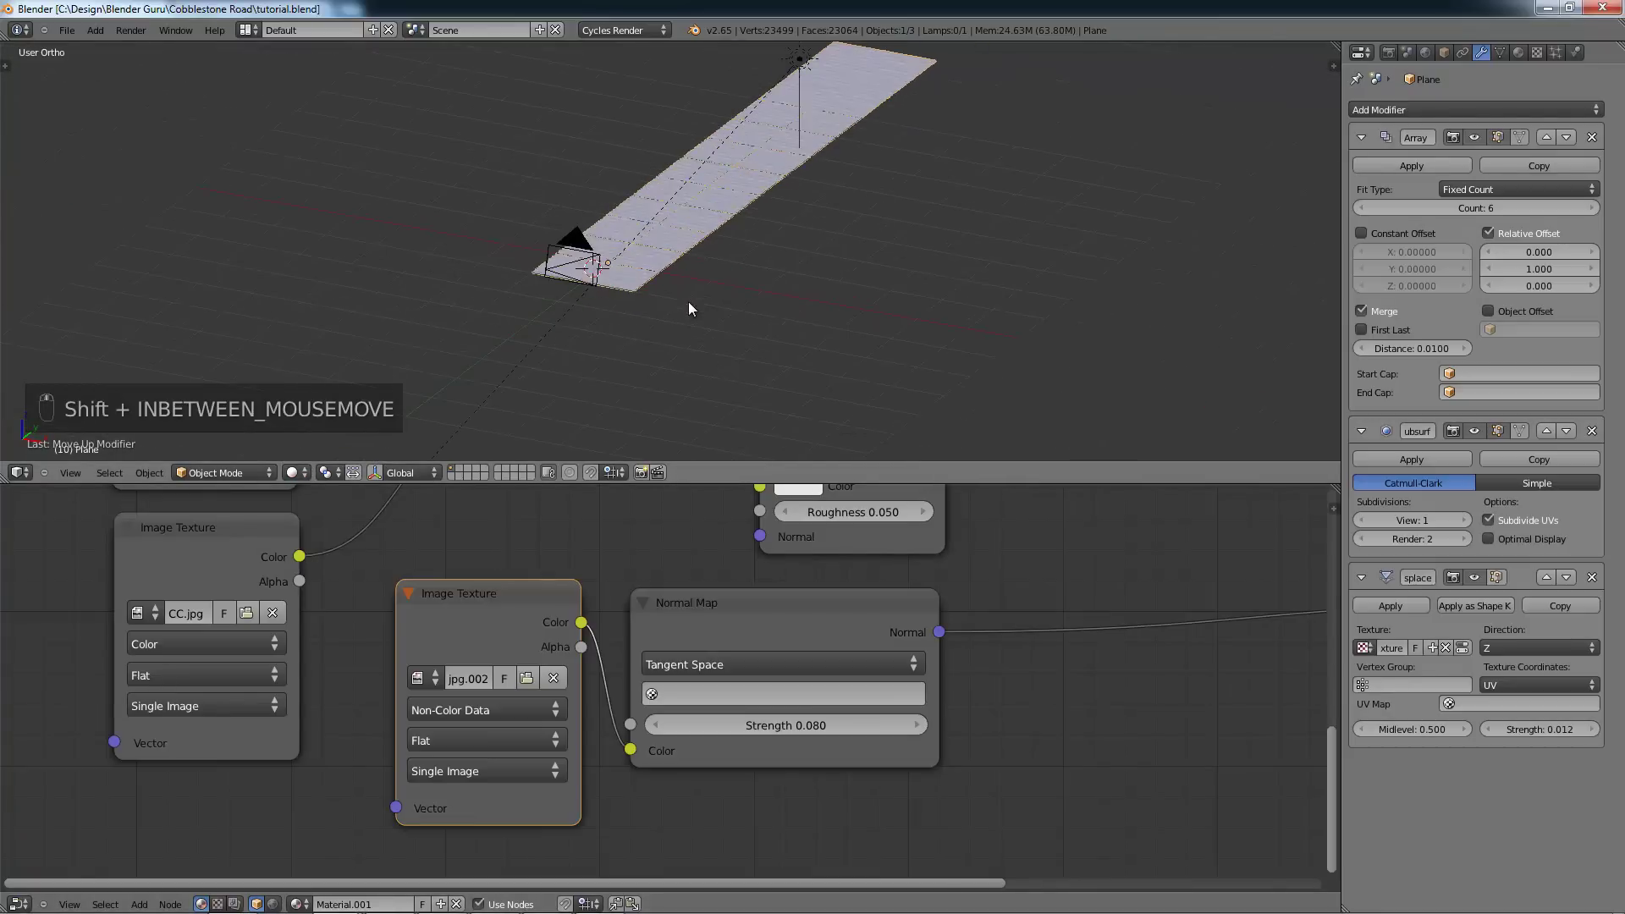
key(ctrl+s)
click(688, 301)
Step: Snap the 3D cursor to the selected plane and add a Bezier curve there
key(shift+s)
click(697, 310)
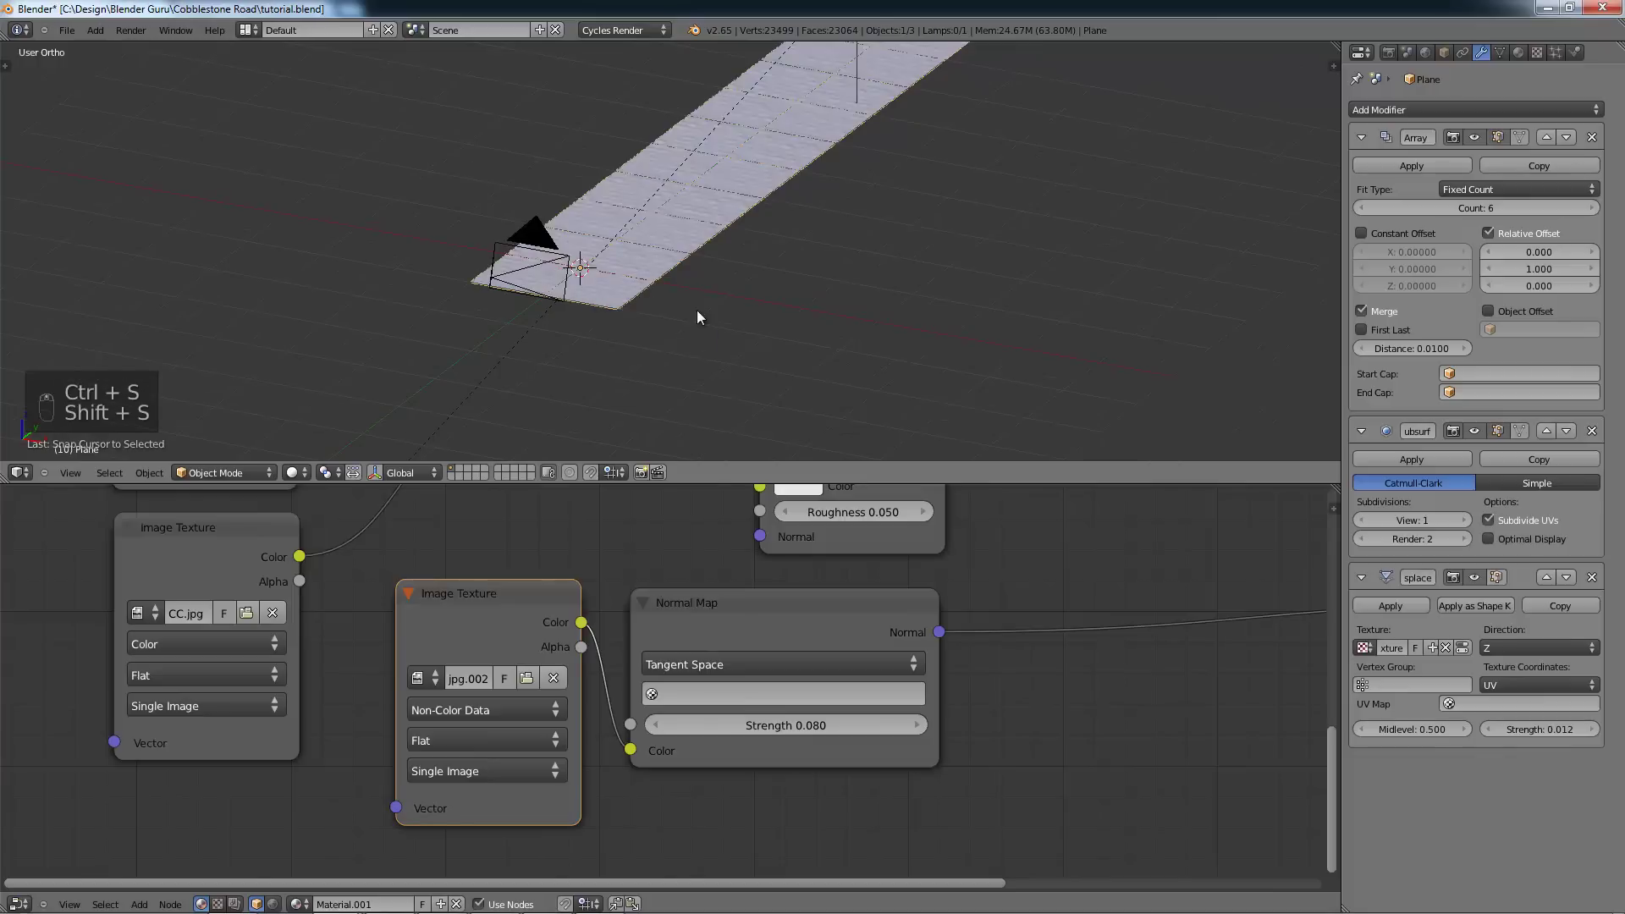
key(shift+a)
mouse_move(679, 325)
click(728, 331)
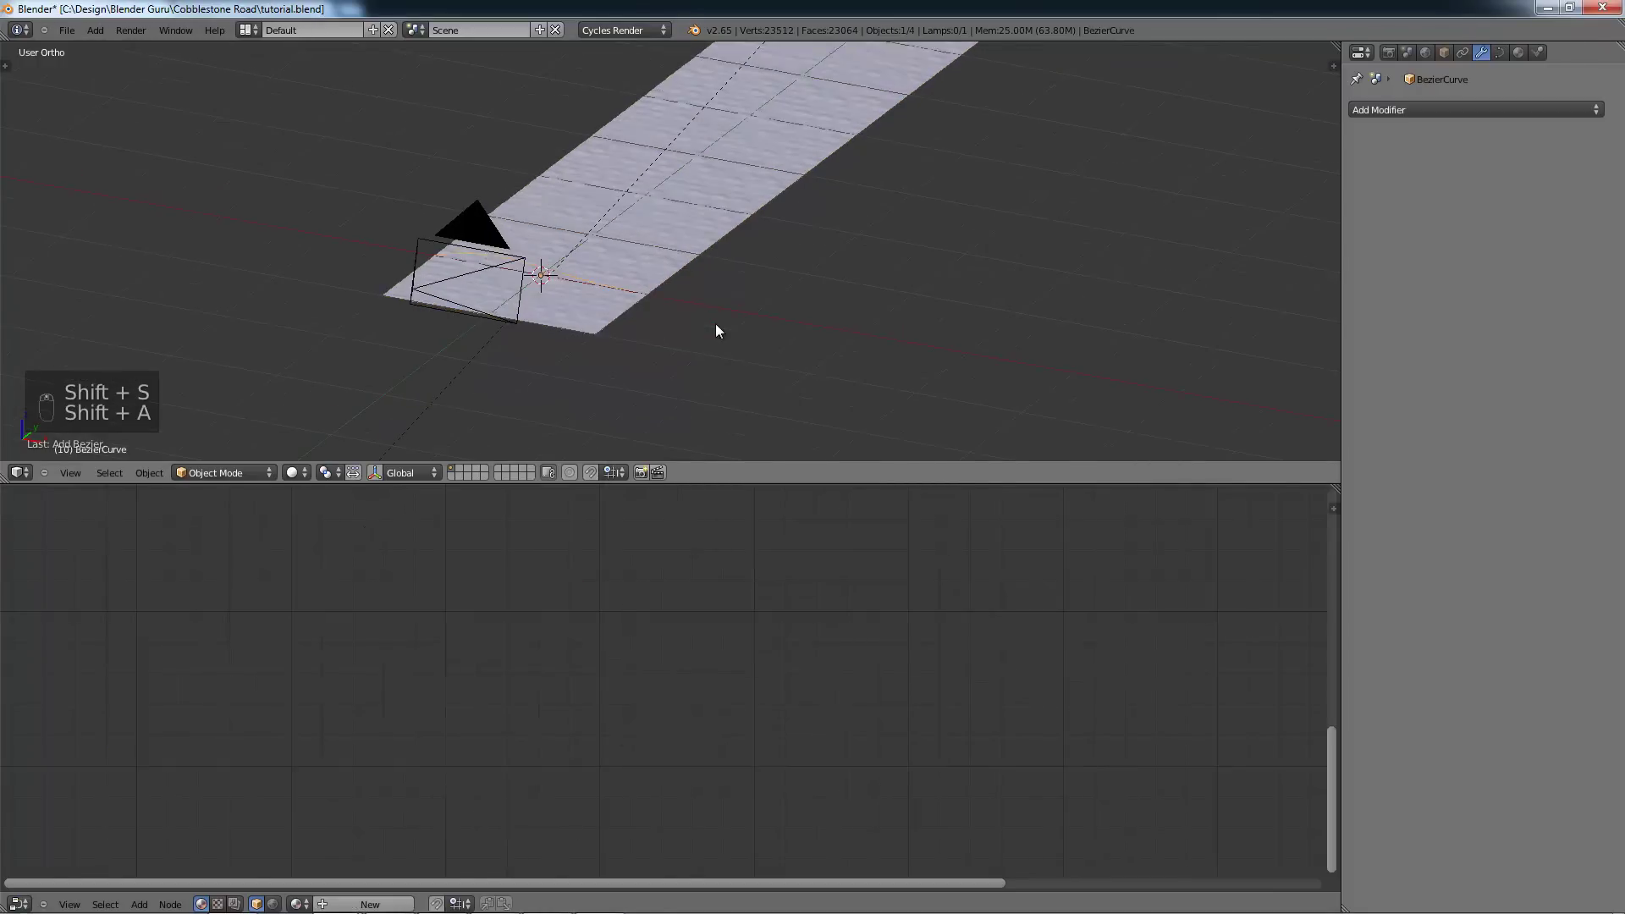
Step: In top wireframe view, add a Curve modifier to the plane and assign BezierCurve as its object
key(KP_7)
key(z)
right_click(715, 334)
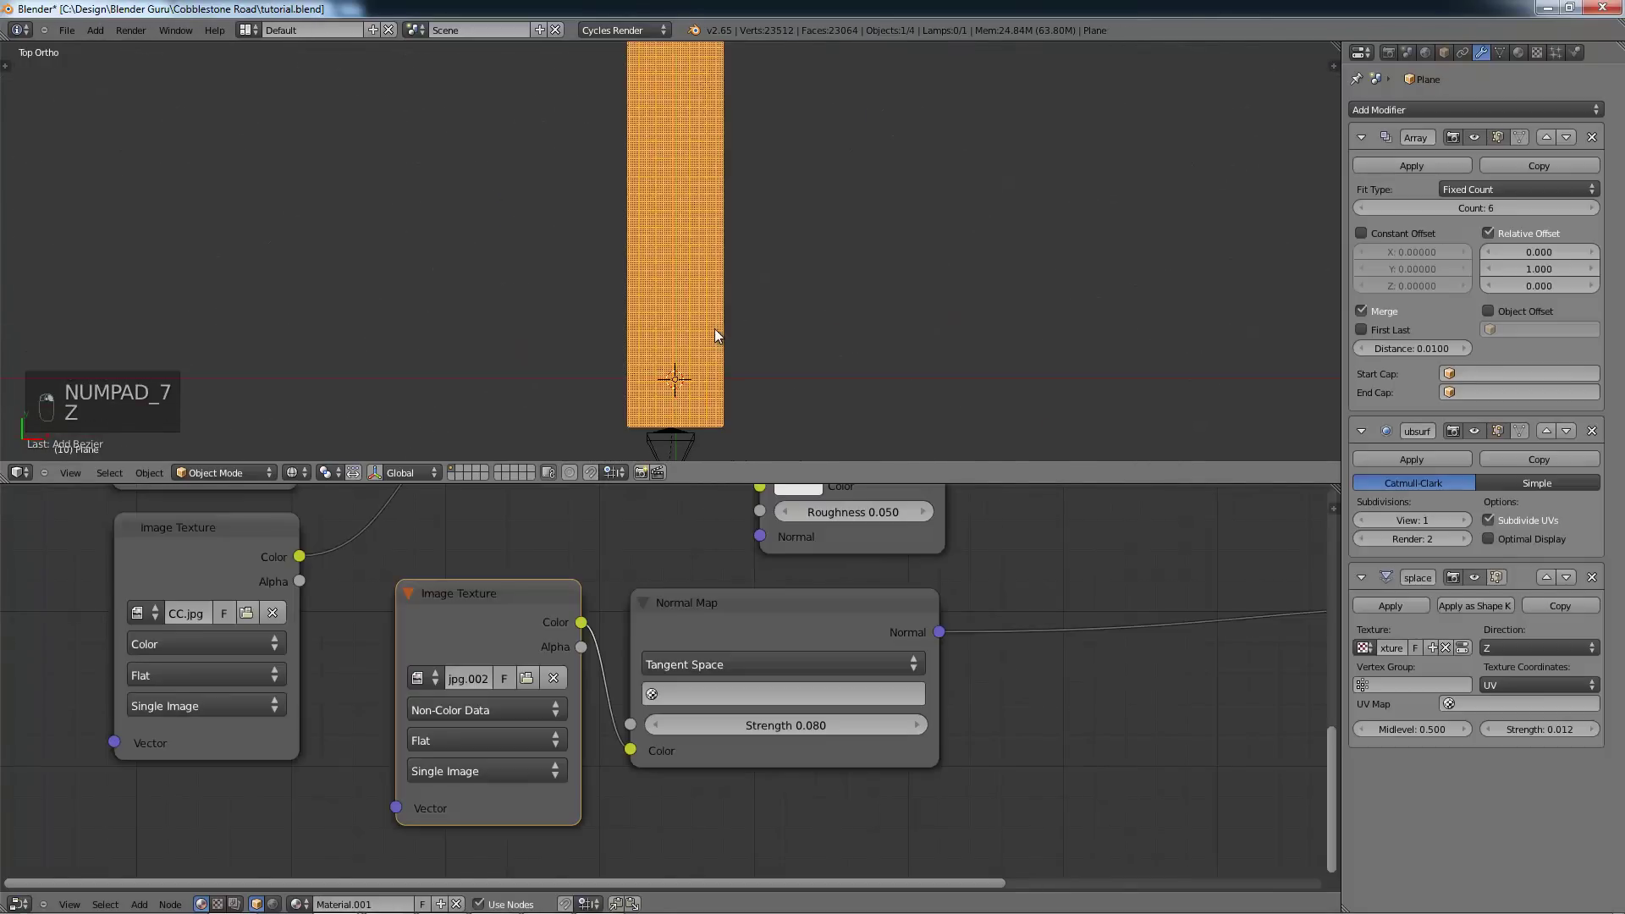
right_click(695, 379)
right_click(695, 380)
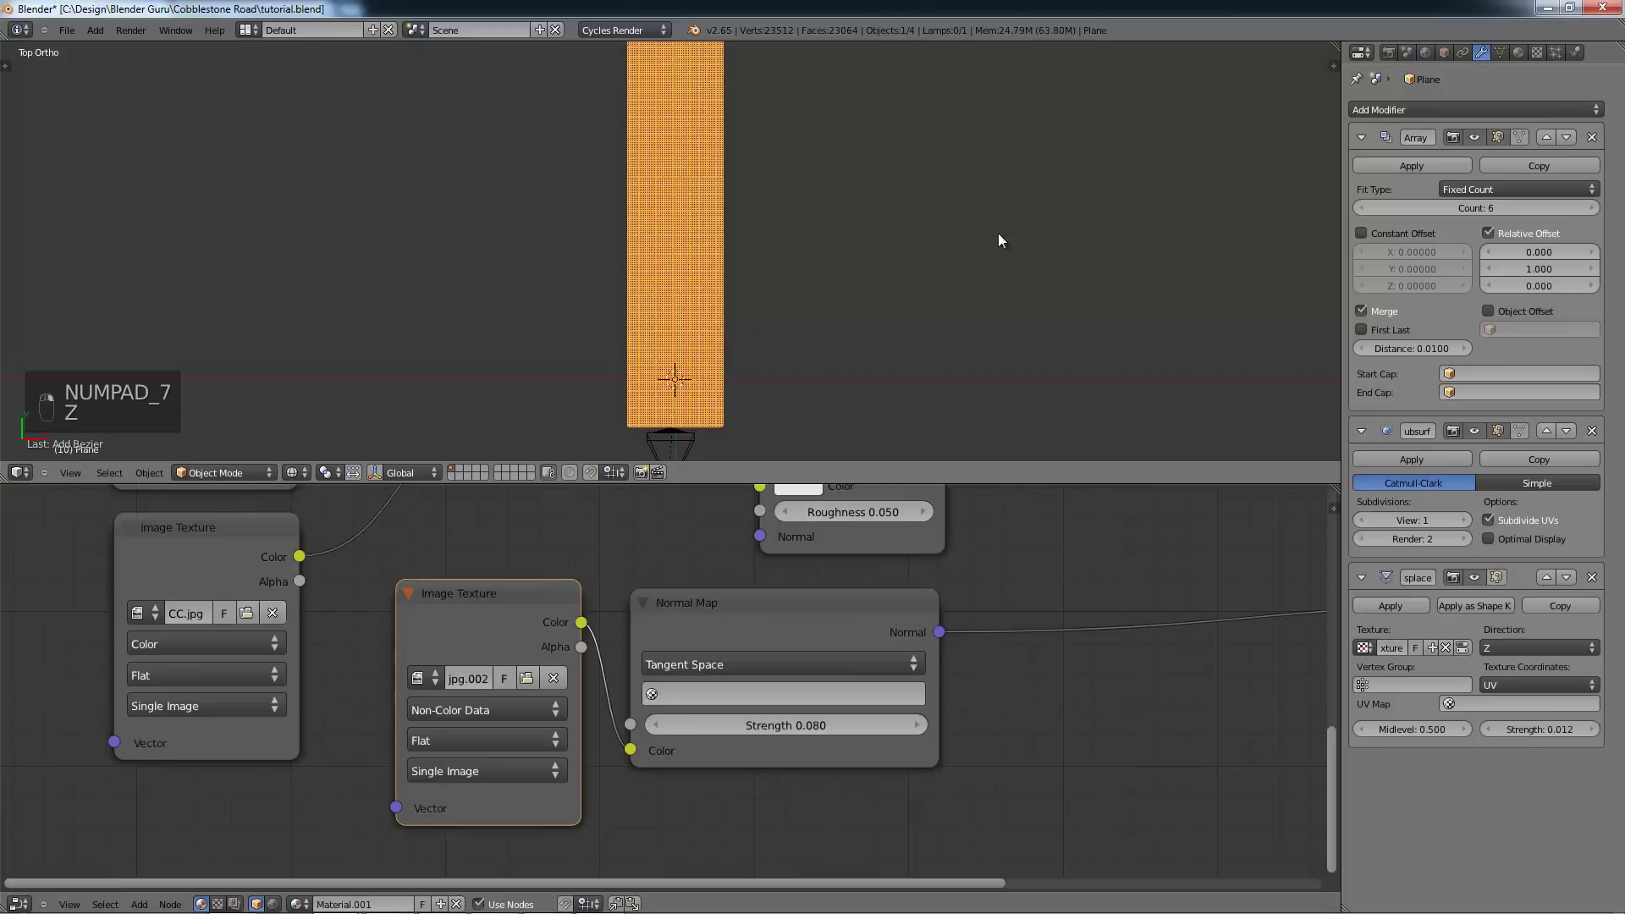
click(1455, 109)
click(1354, 183)
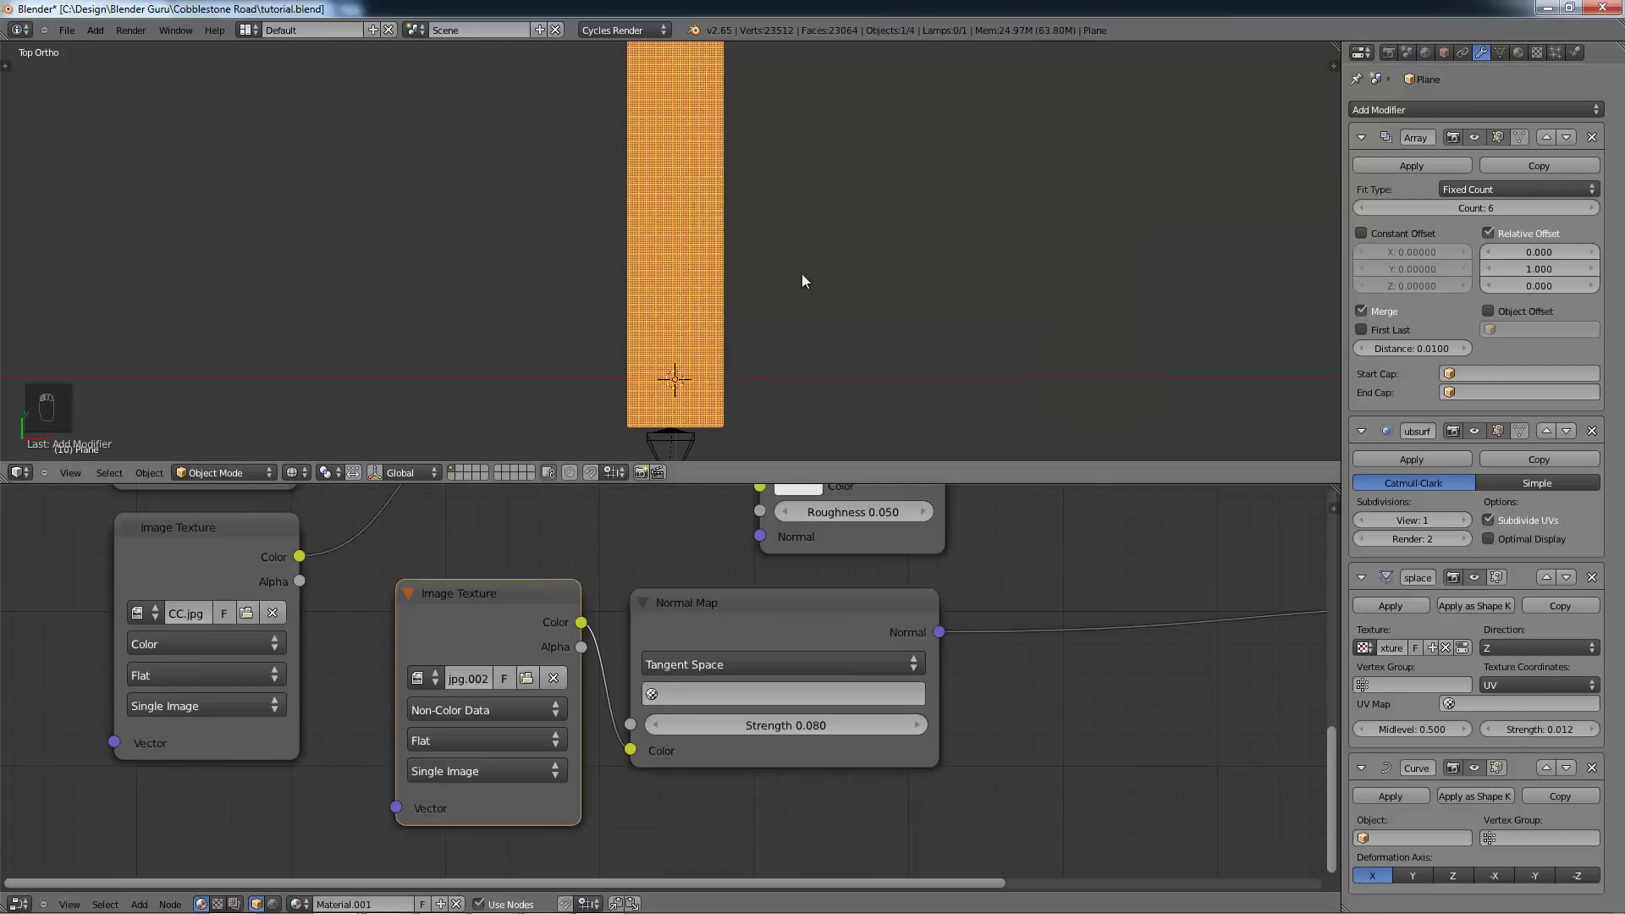
click(1412, 838)
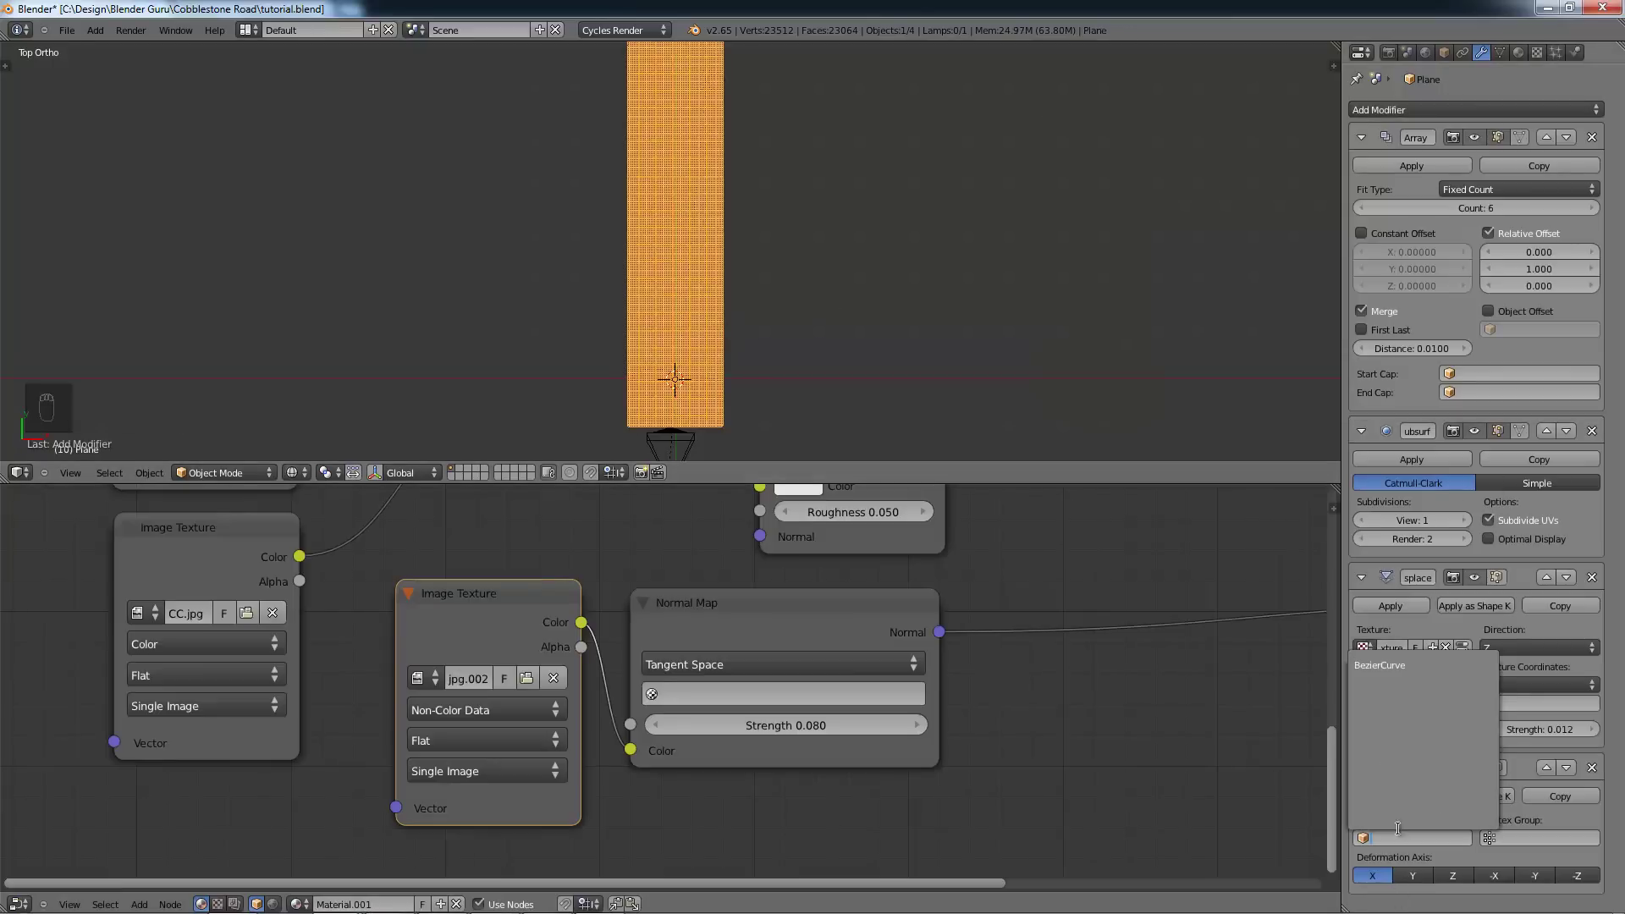
click(1401, 663)
Step: Rotate the Bezier curve a quarter turn clockwise to run along the road, and straighten its near control point
right_click(691, 355)
key(r)
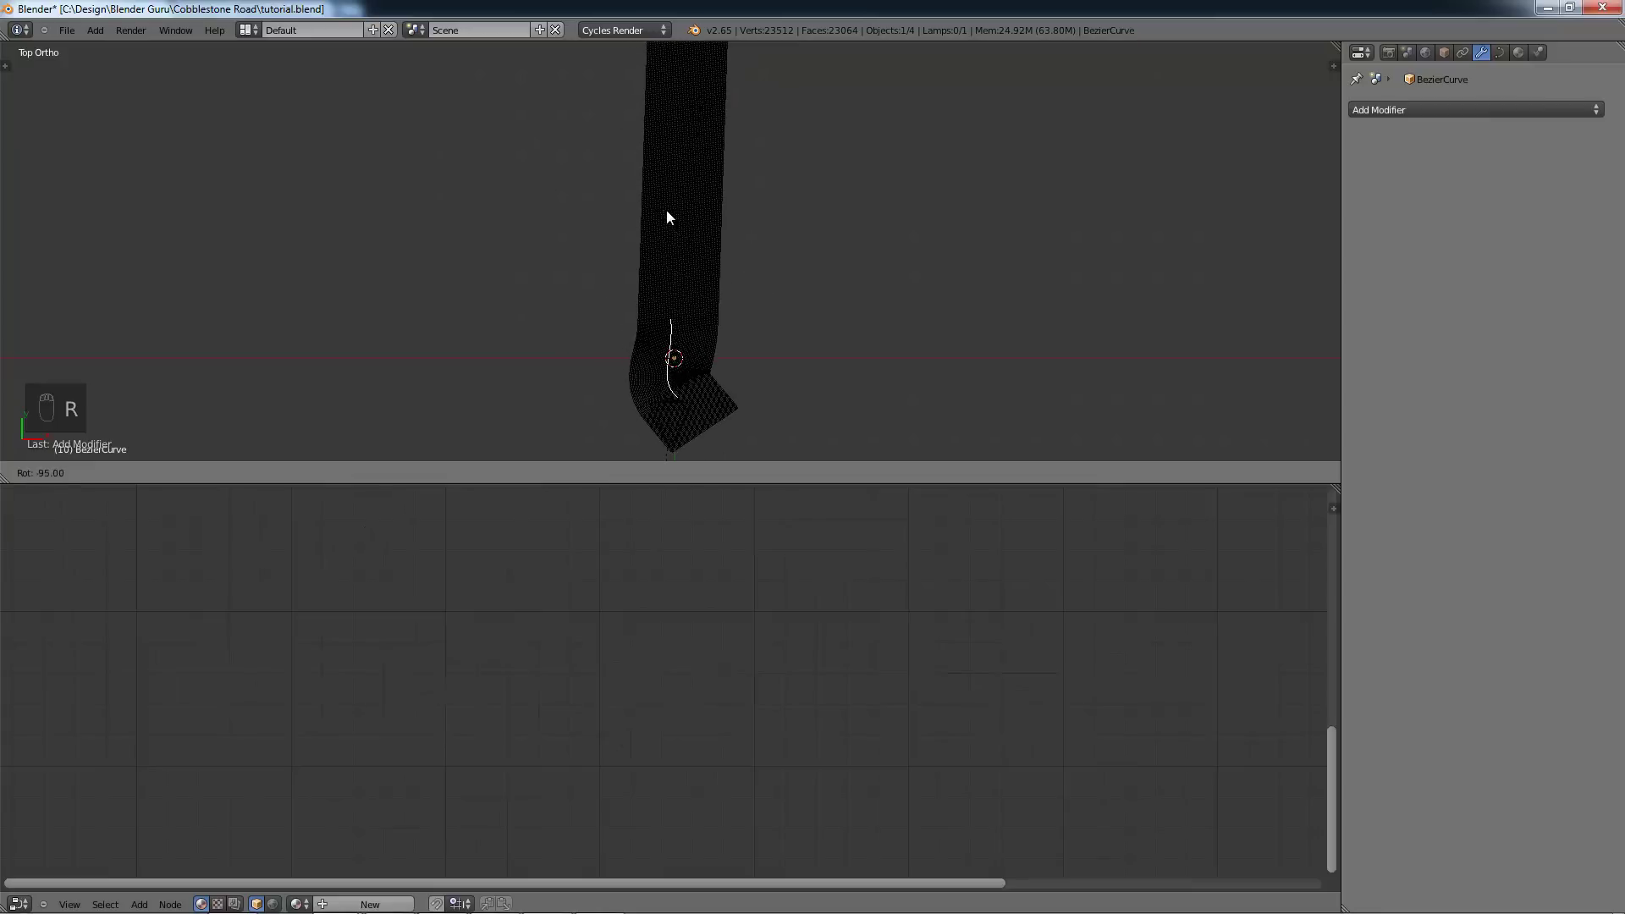
click(730, 315)
key(Tab)
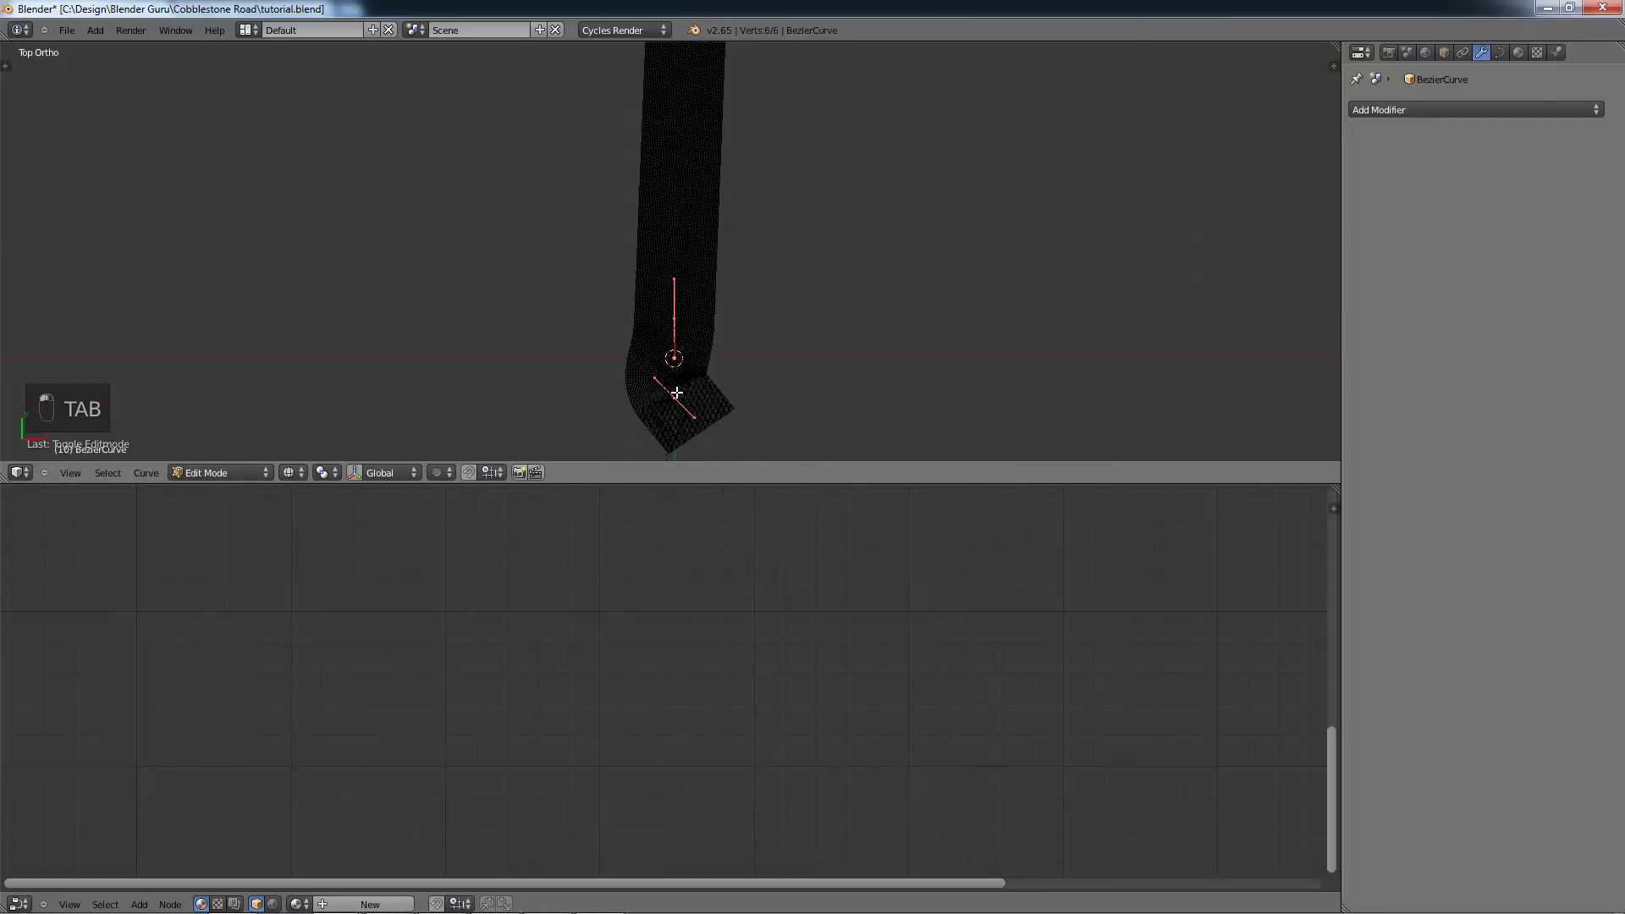
key(r)
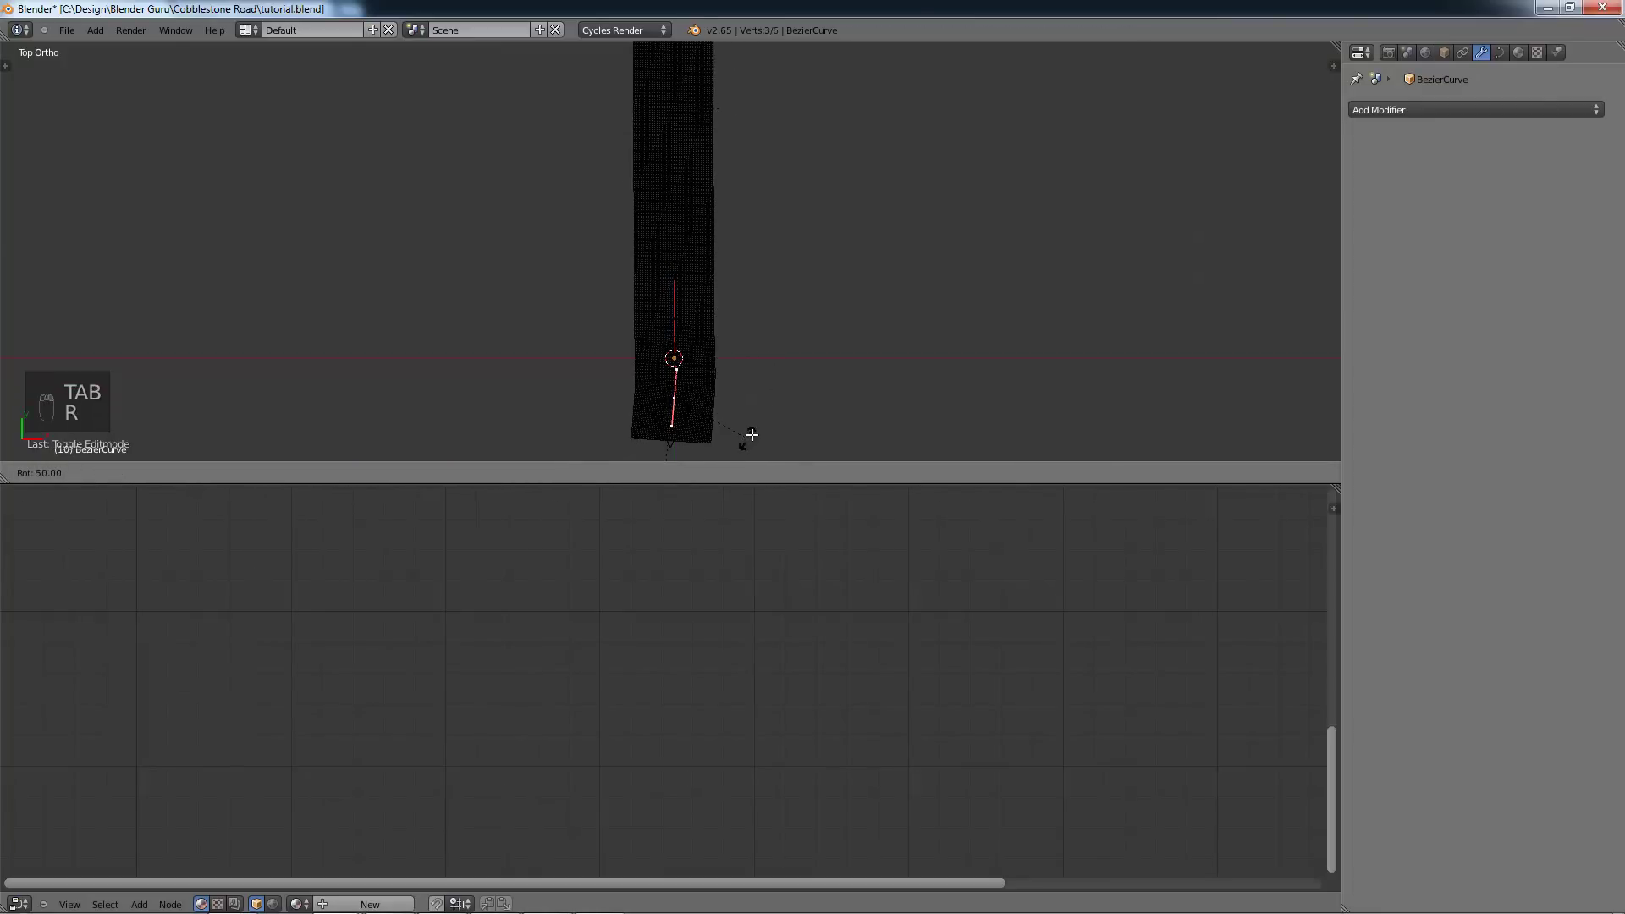
click(750, 427)
Step: Move all the Bezier curve's points along the road so the curve starts at its origin, and check the alignment in Object Mode
key(Tab)
key(Tab)
key(a)
key(a)
key(a)
key(a)
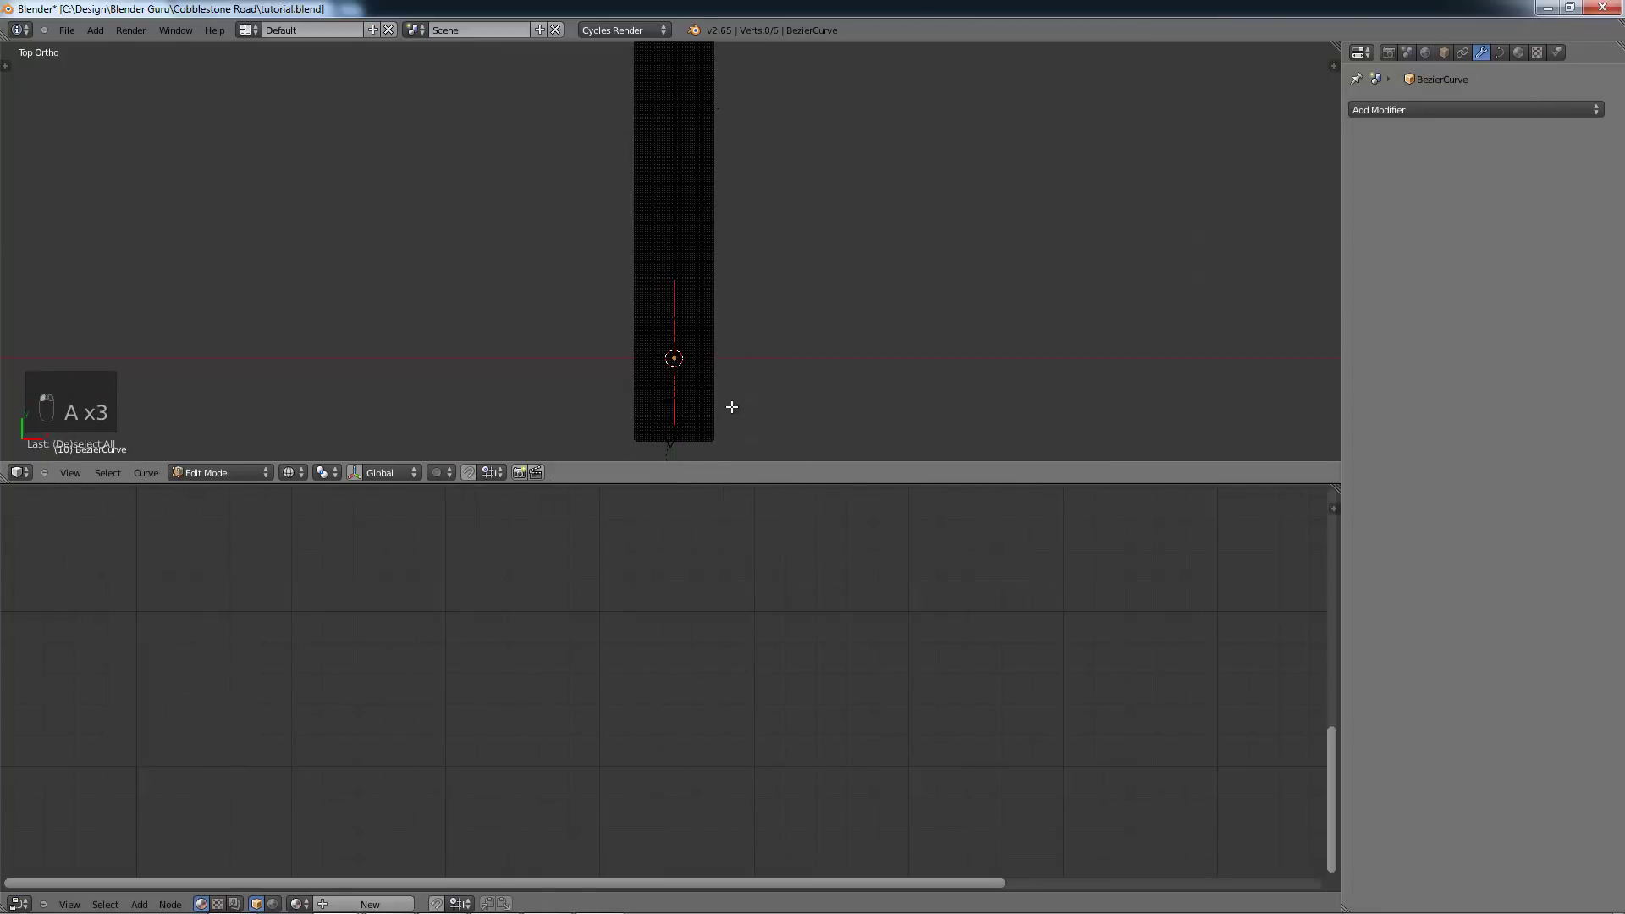
key(g)
click(729, 363)
scroll(729, 363, up, 2)
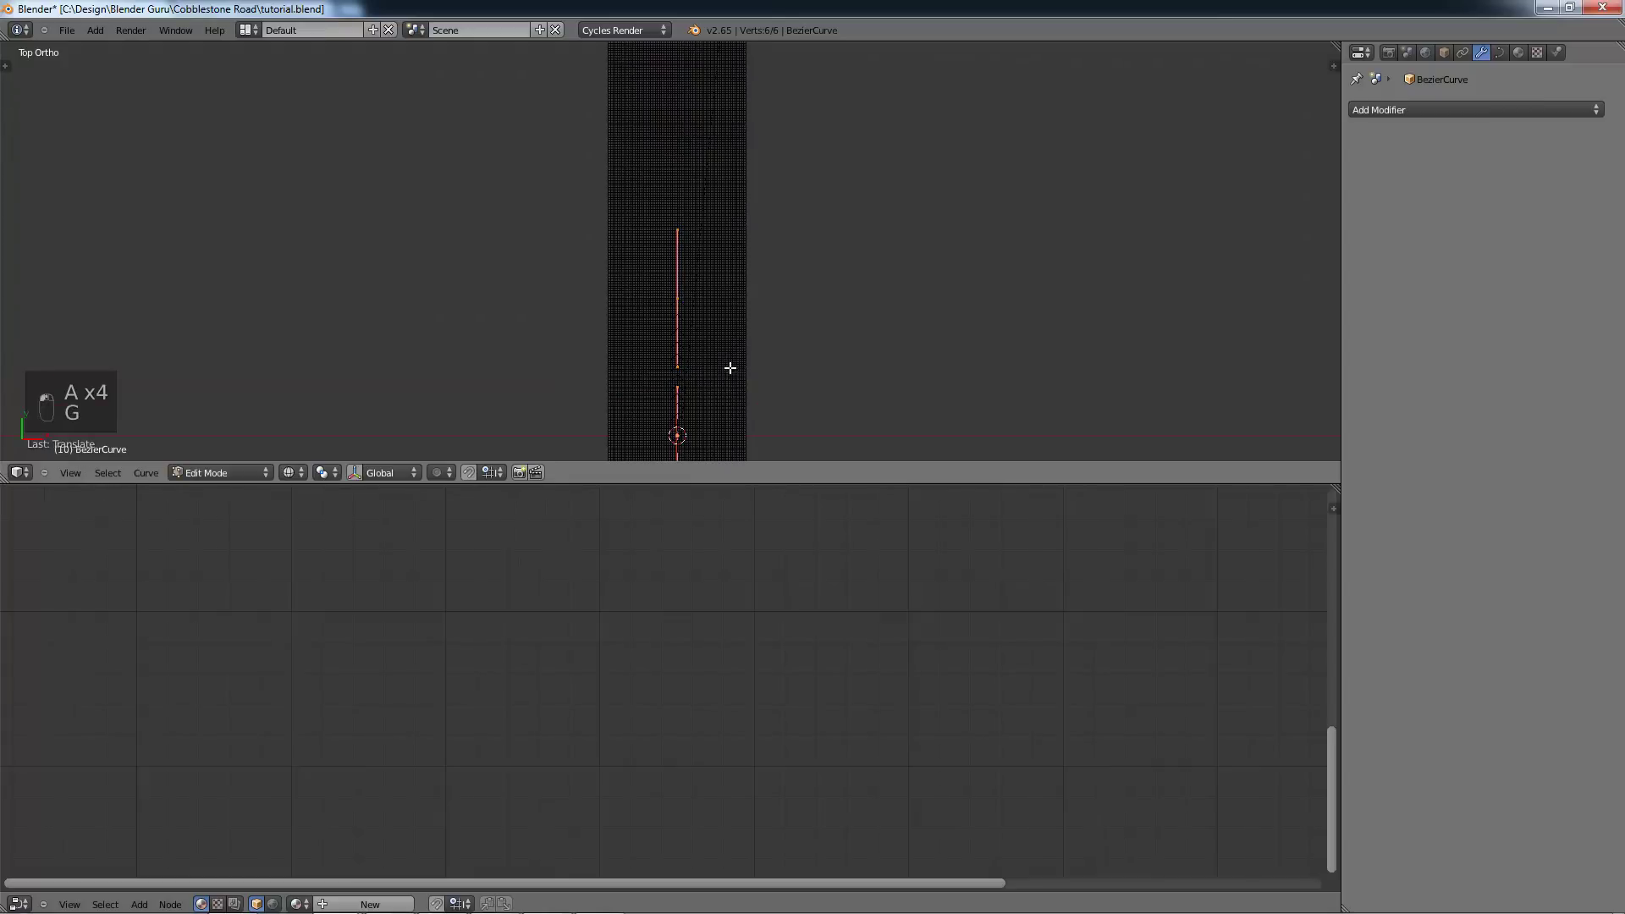
scroll(668, 265, up, 4)
right_click(641, 285)
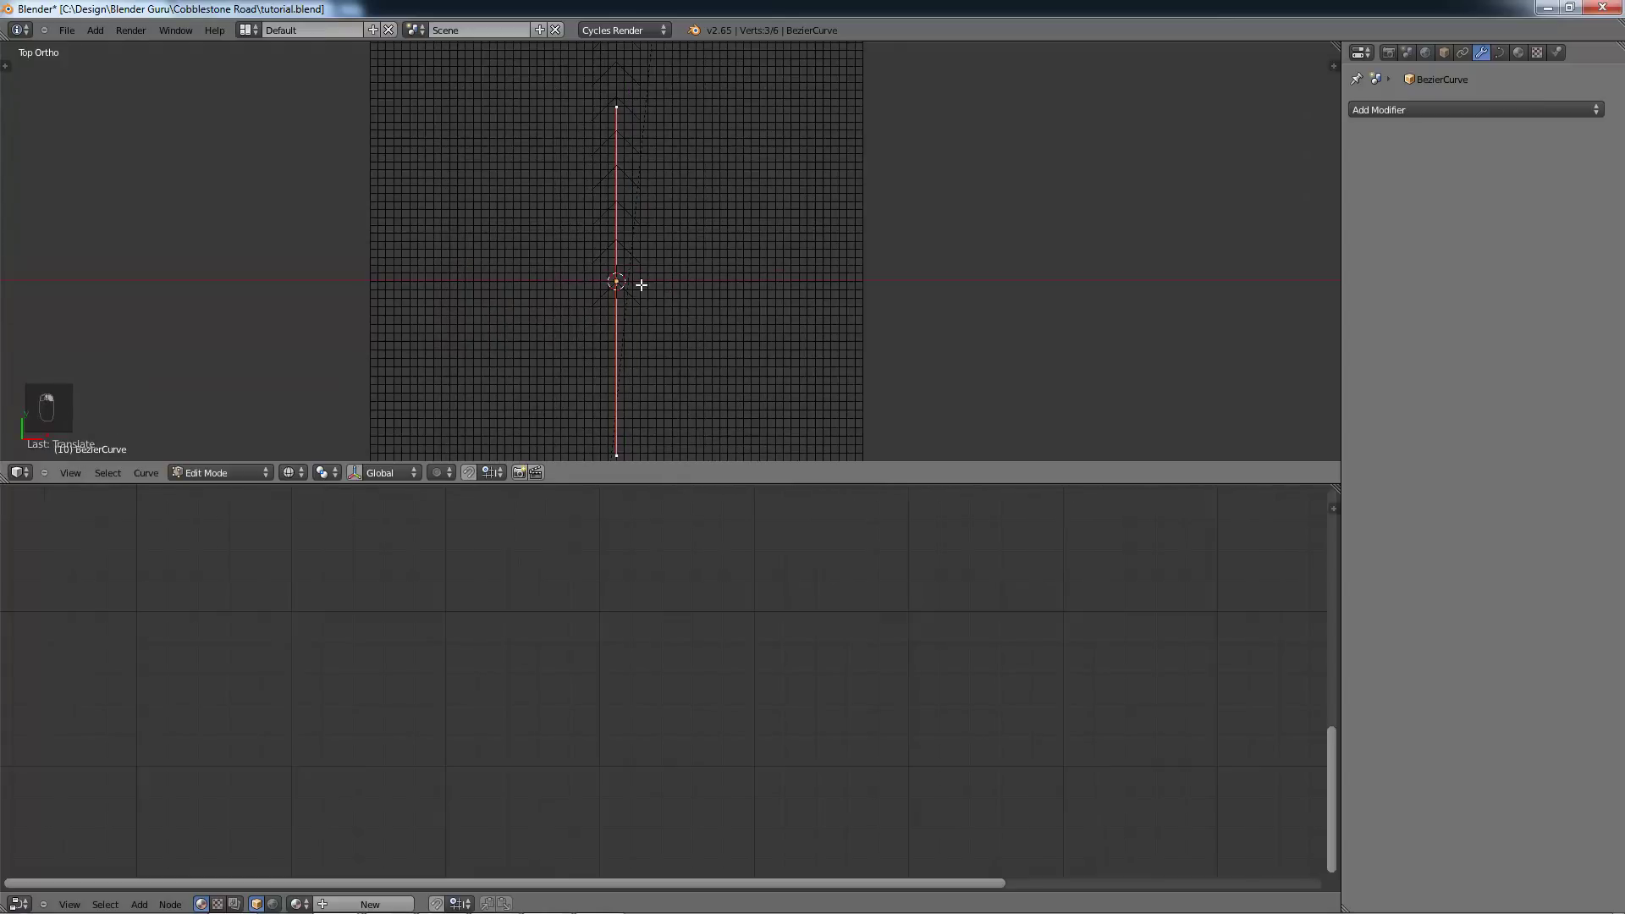
middle_drag(570, 213, 783, 257)
key(Tab)
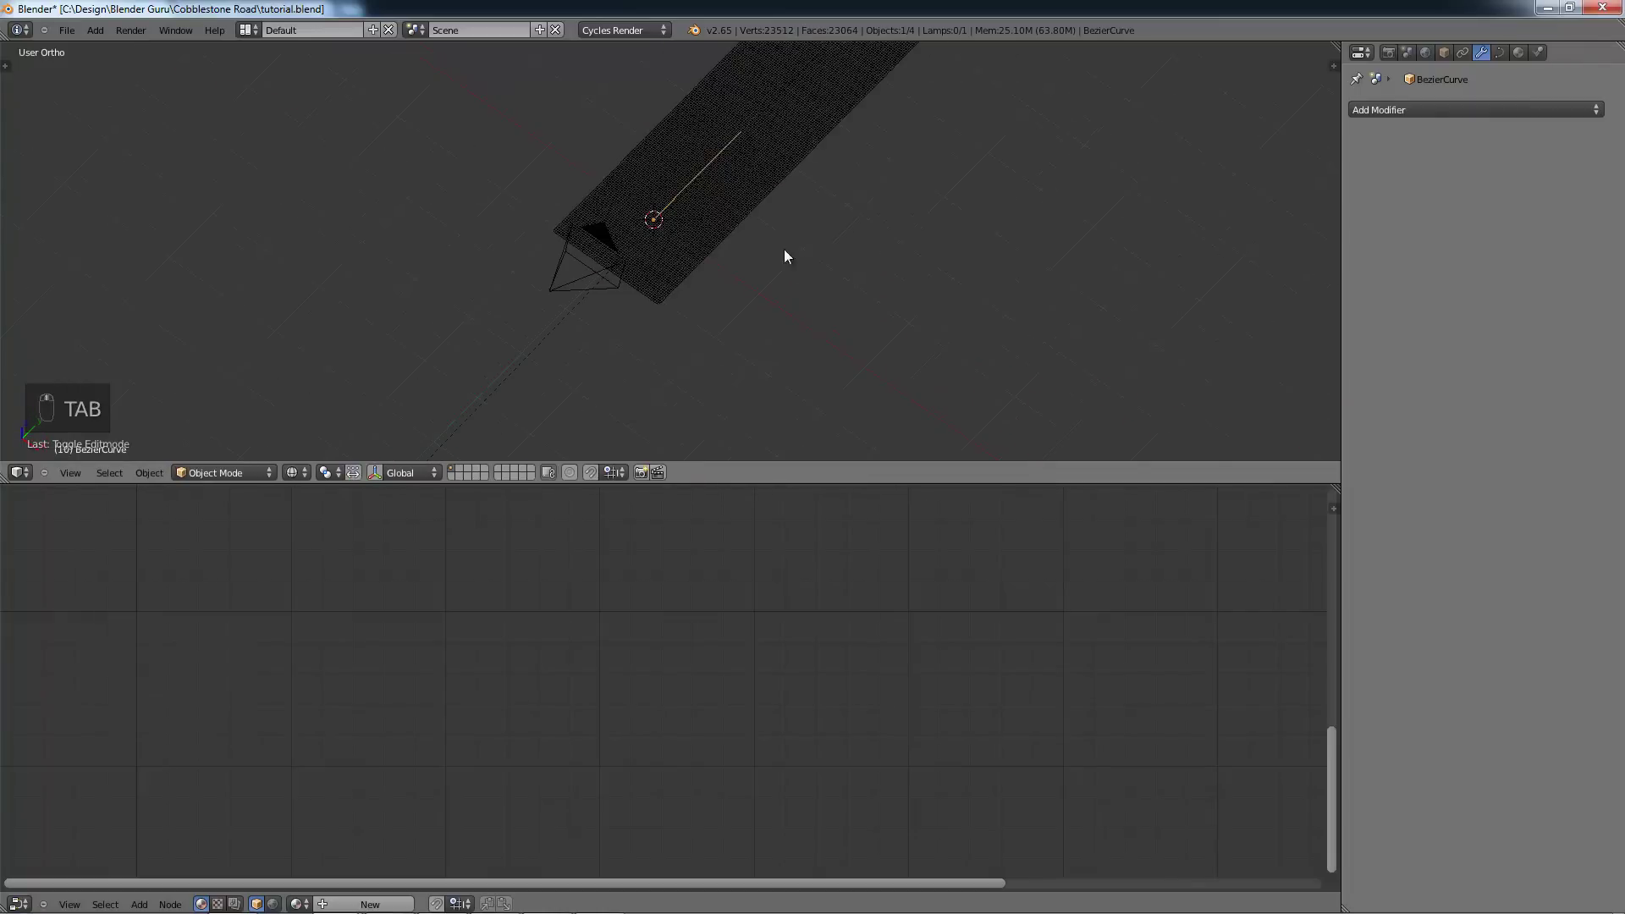
middle_drag(742, 202, 672, 172)
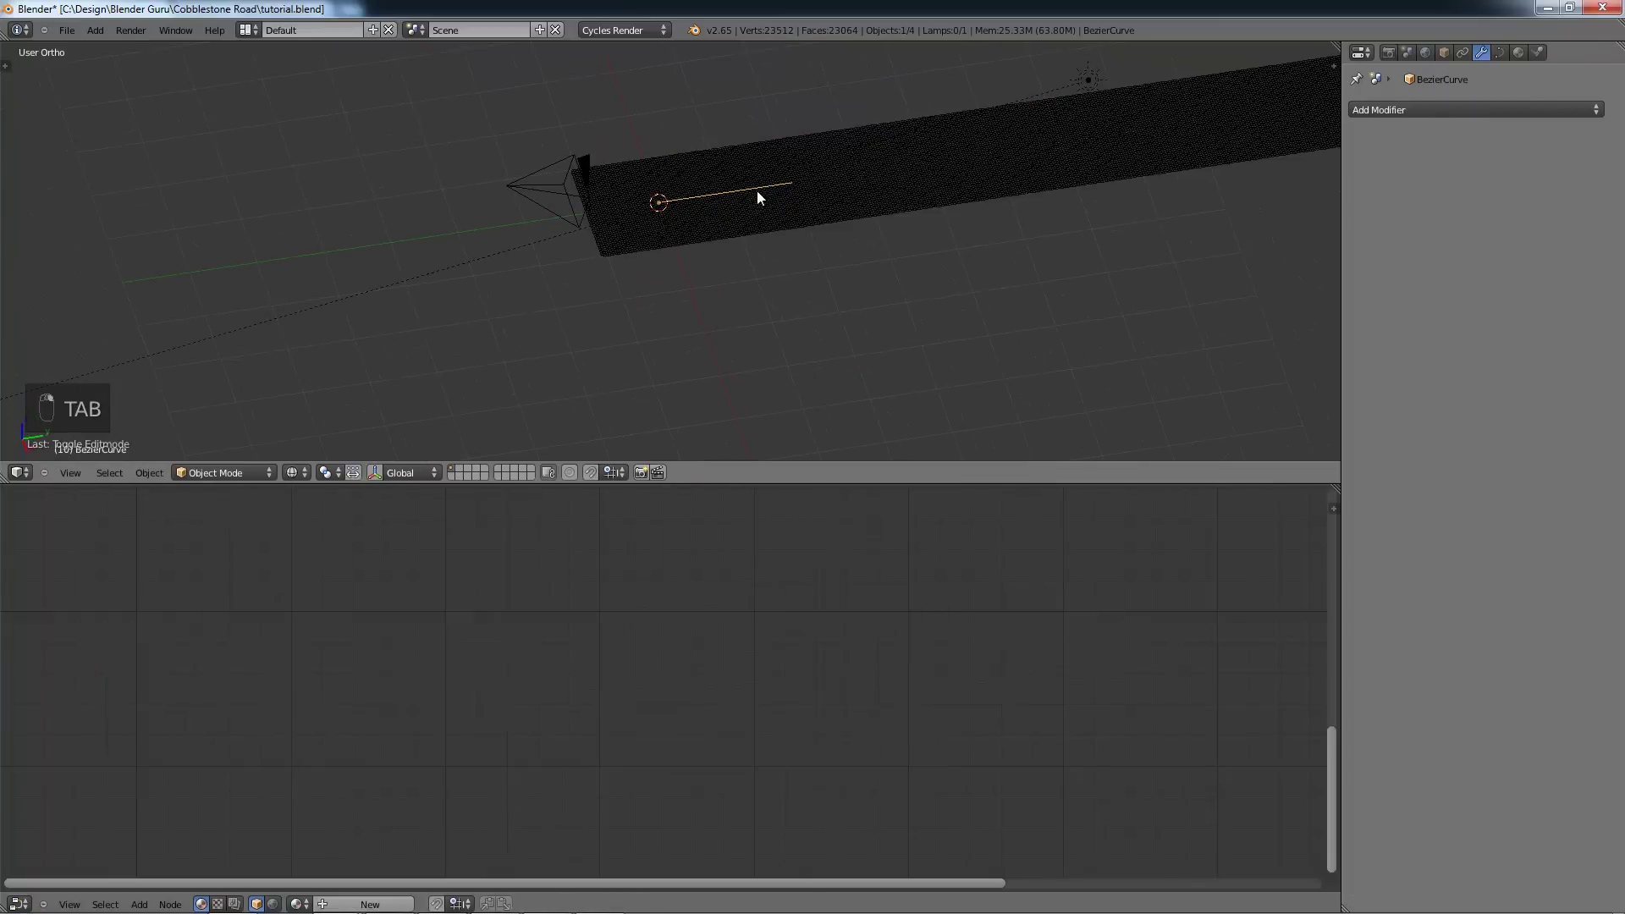
scroll(779, 185, up, 5)
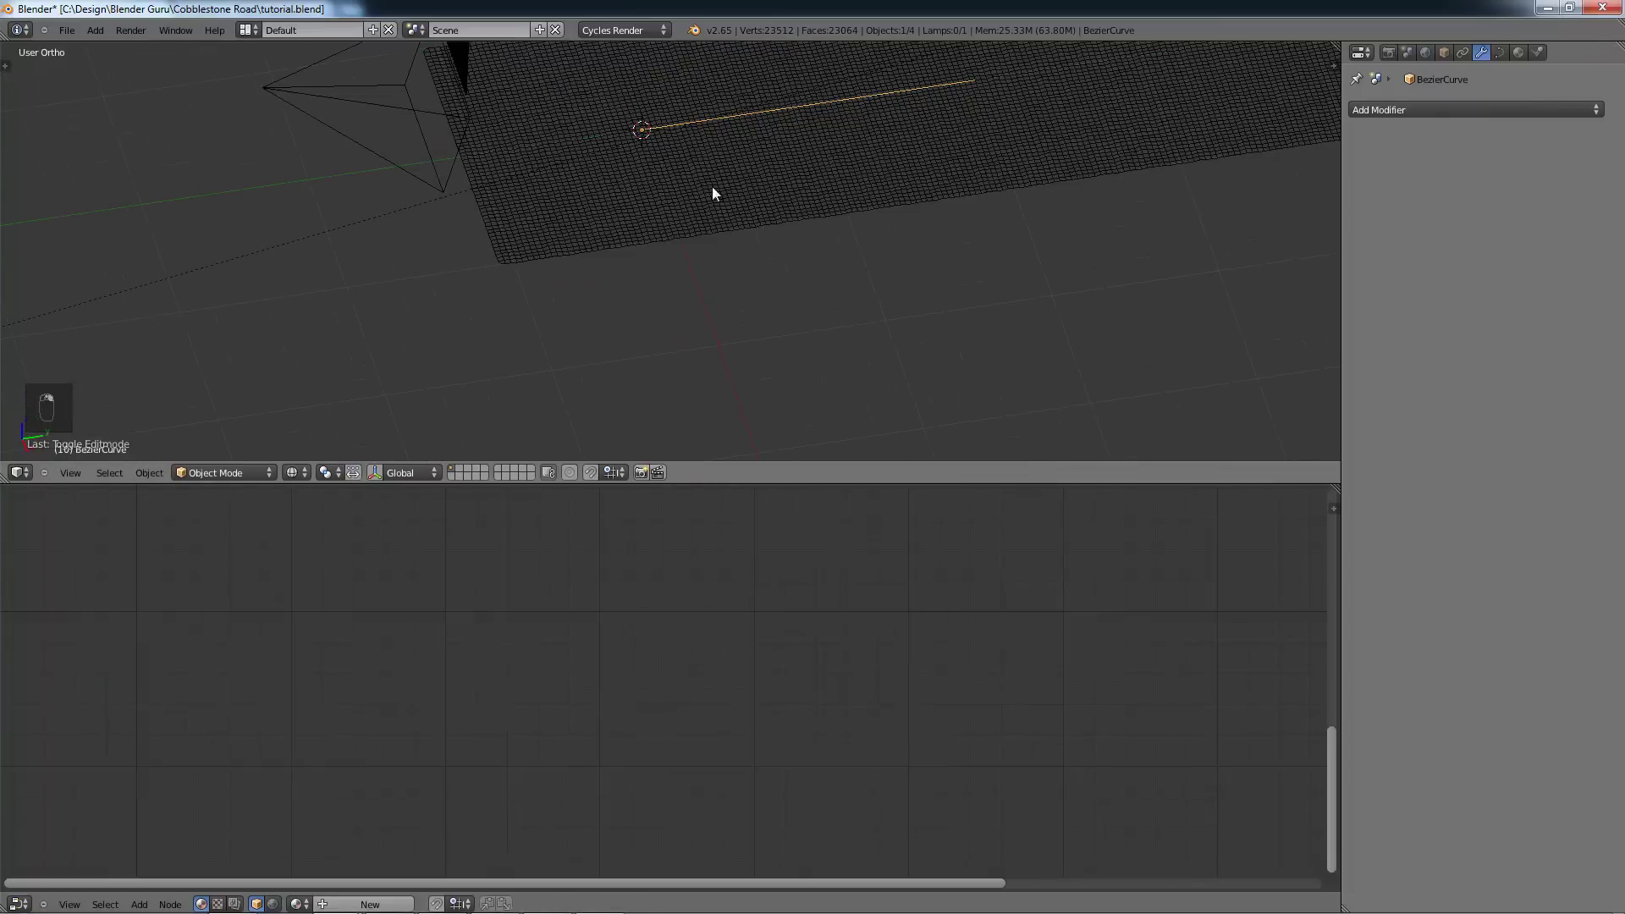
scroll(627, 258, up, 2)
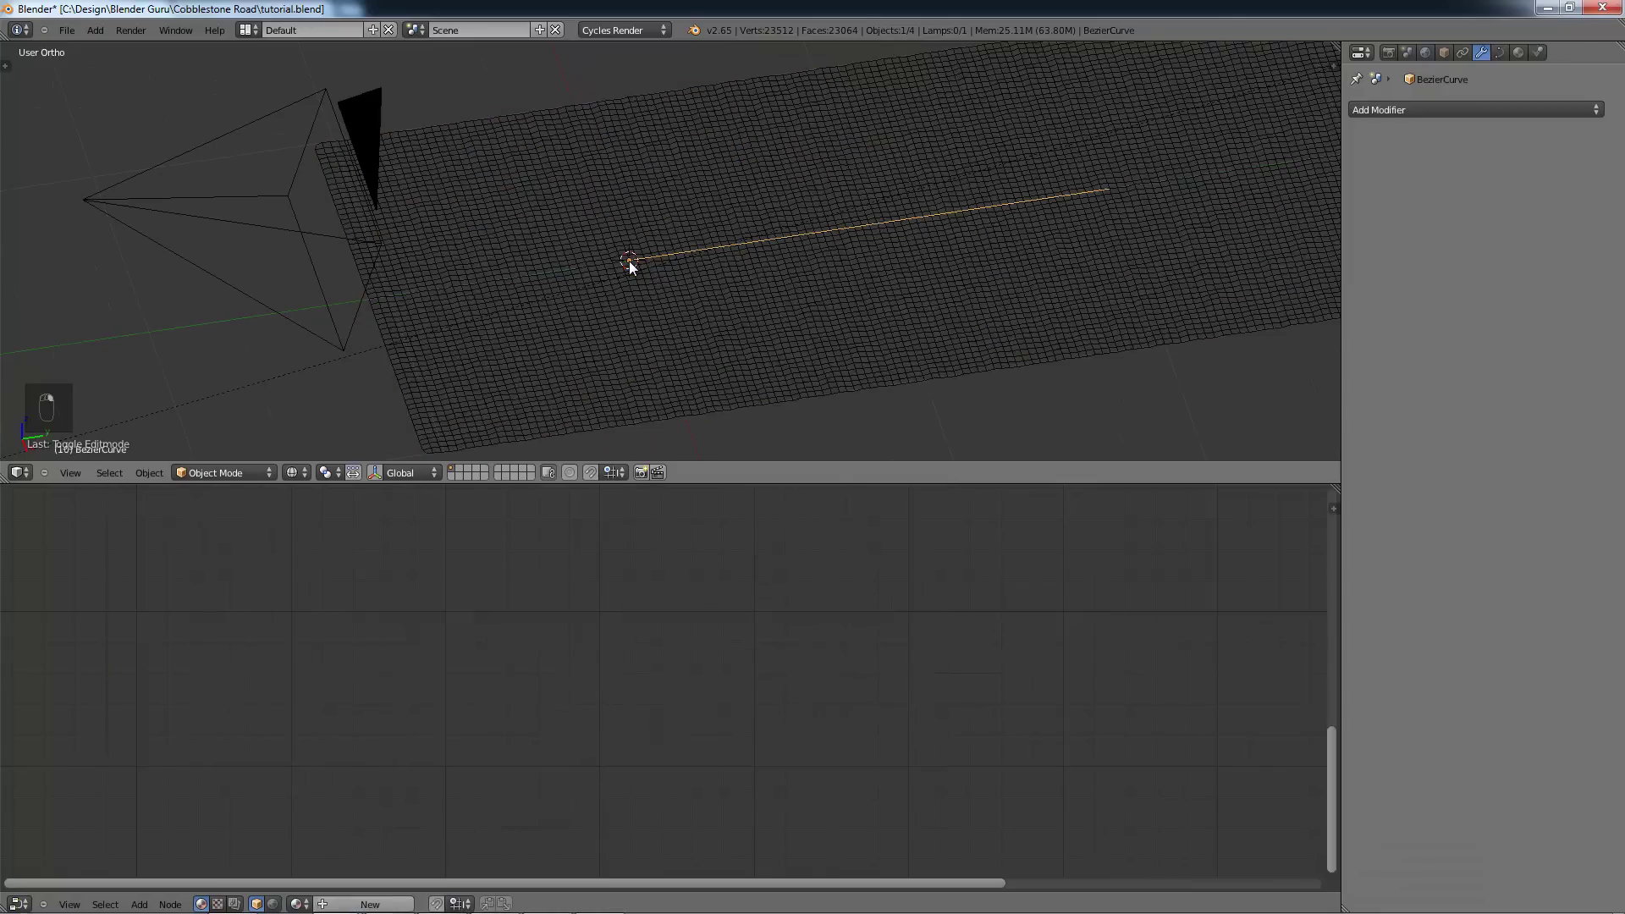
scroll(661, 269, down, 2)
scroll(669, 279, up, 4)
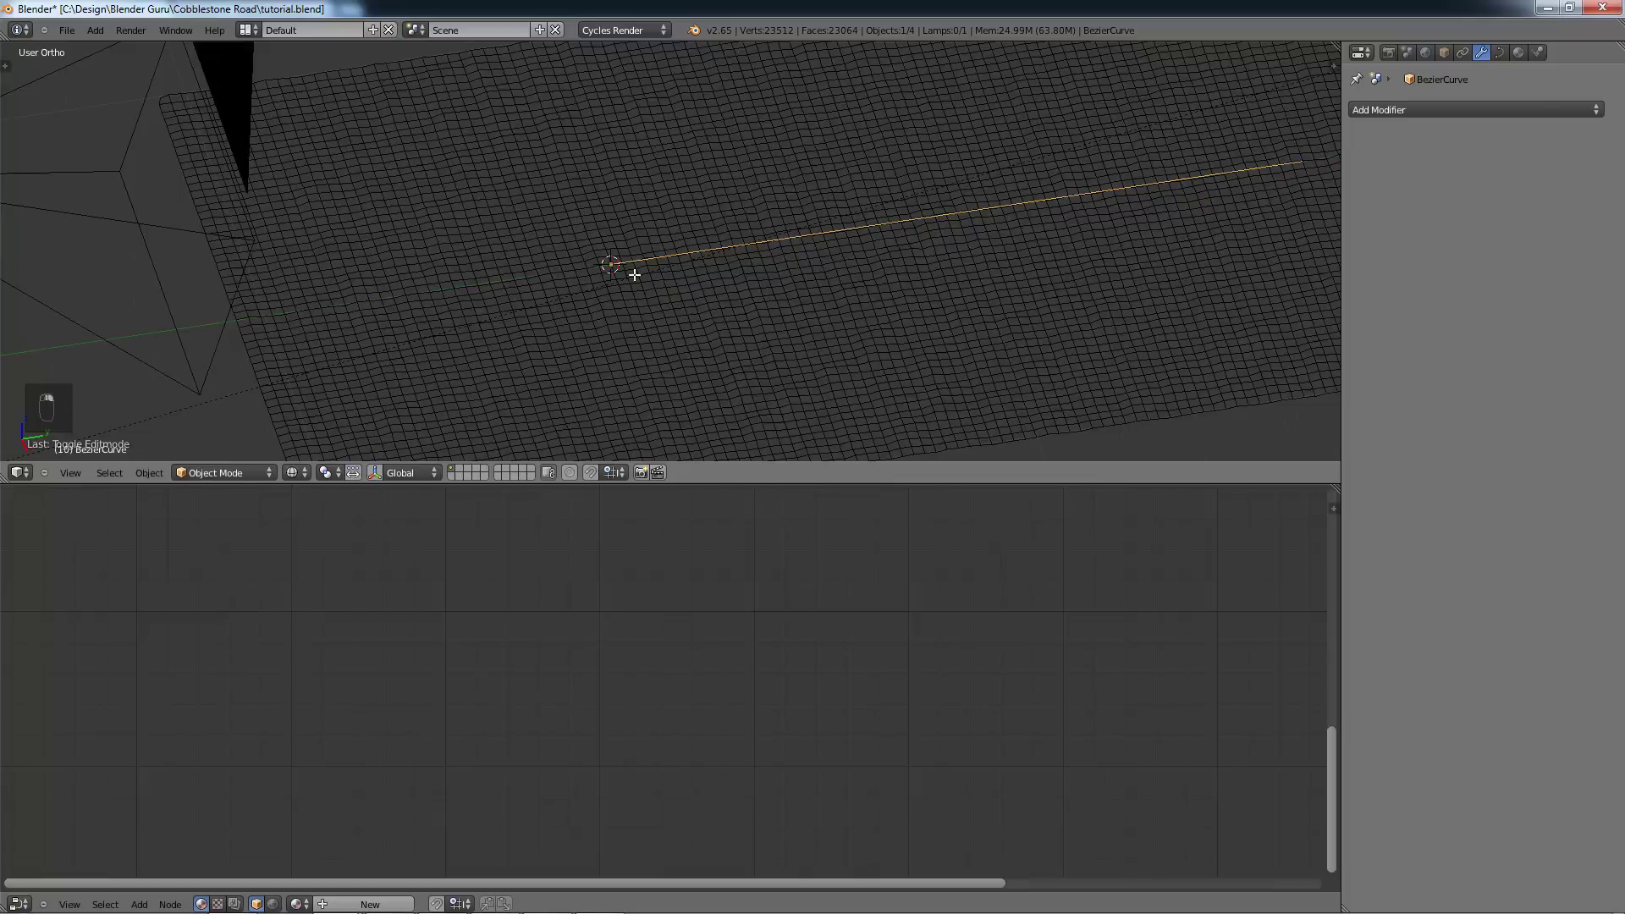
key(Tab)
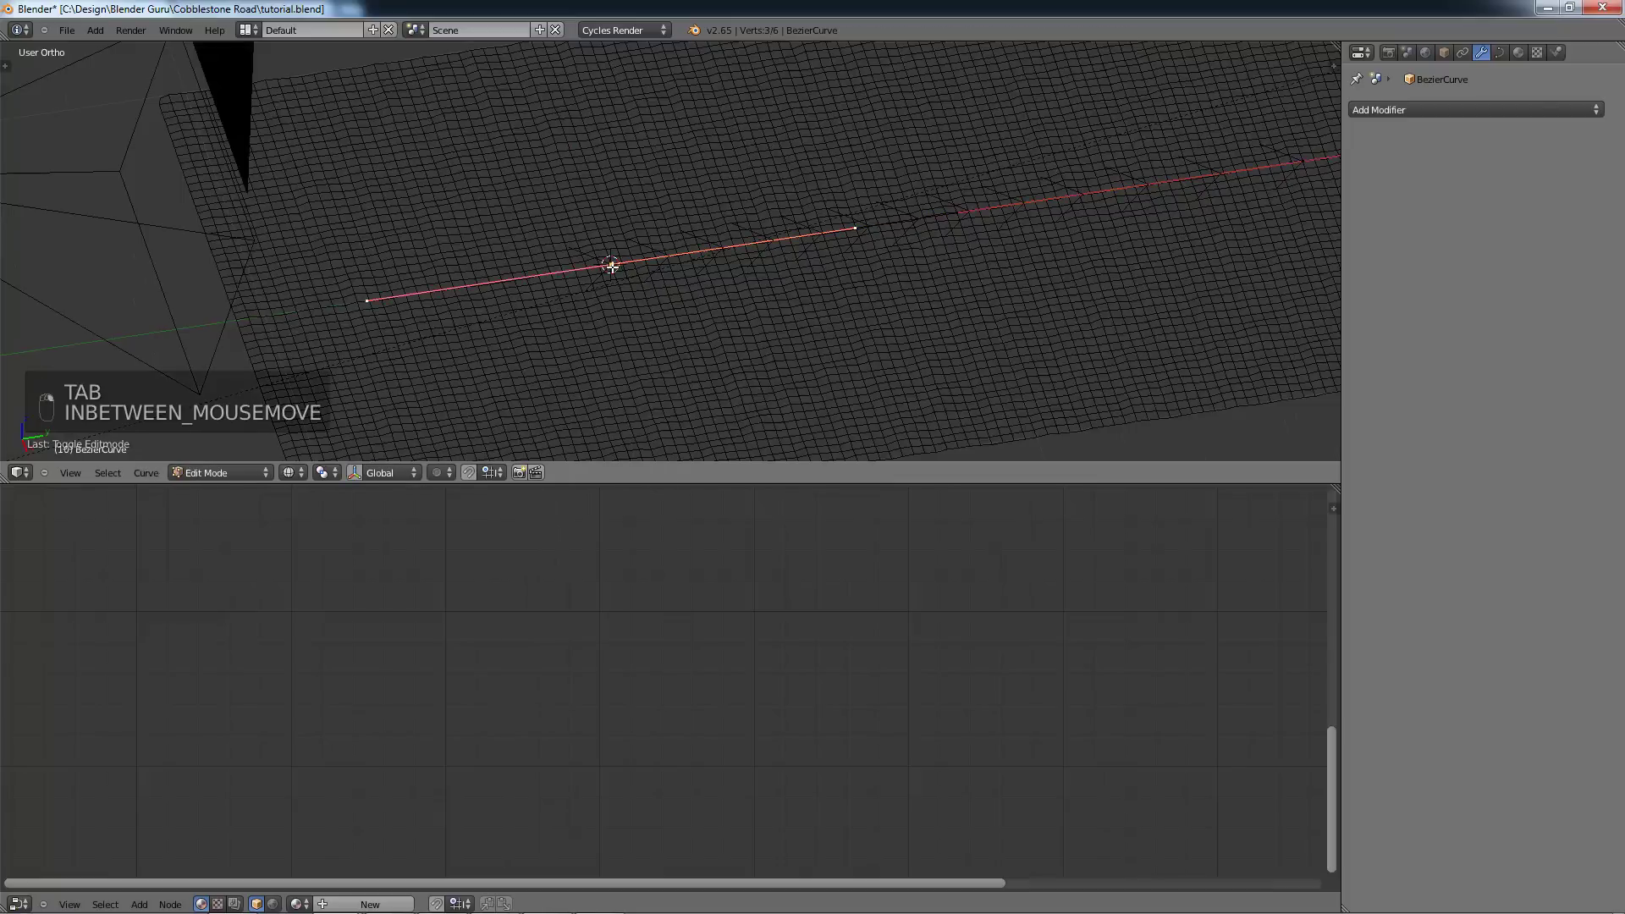
scroll(603, 267, down, 2)
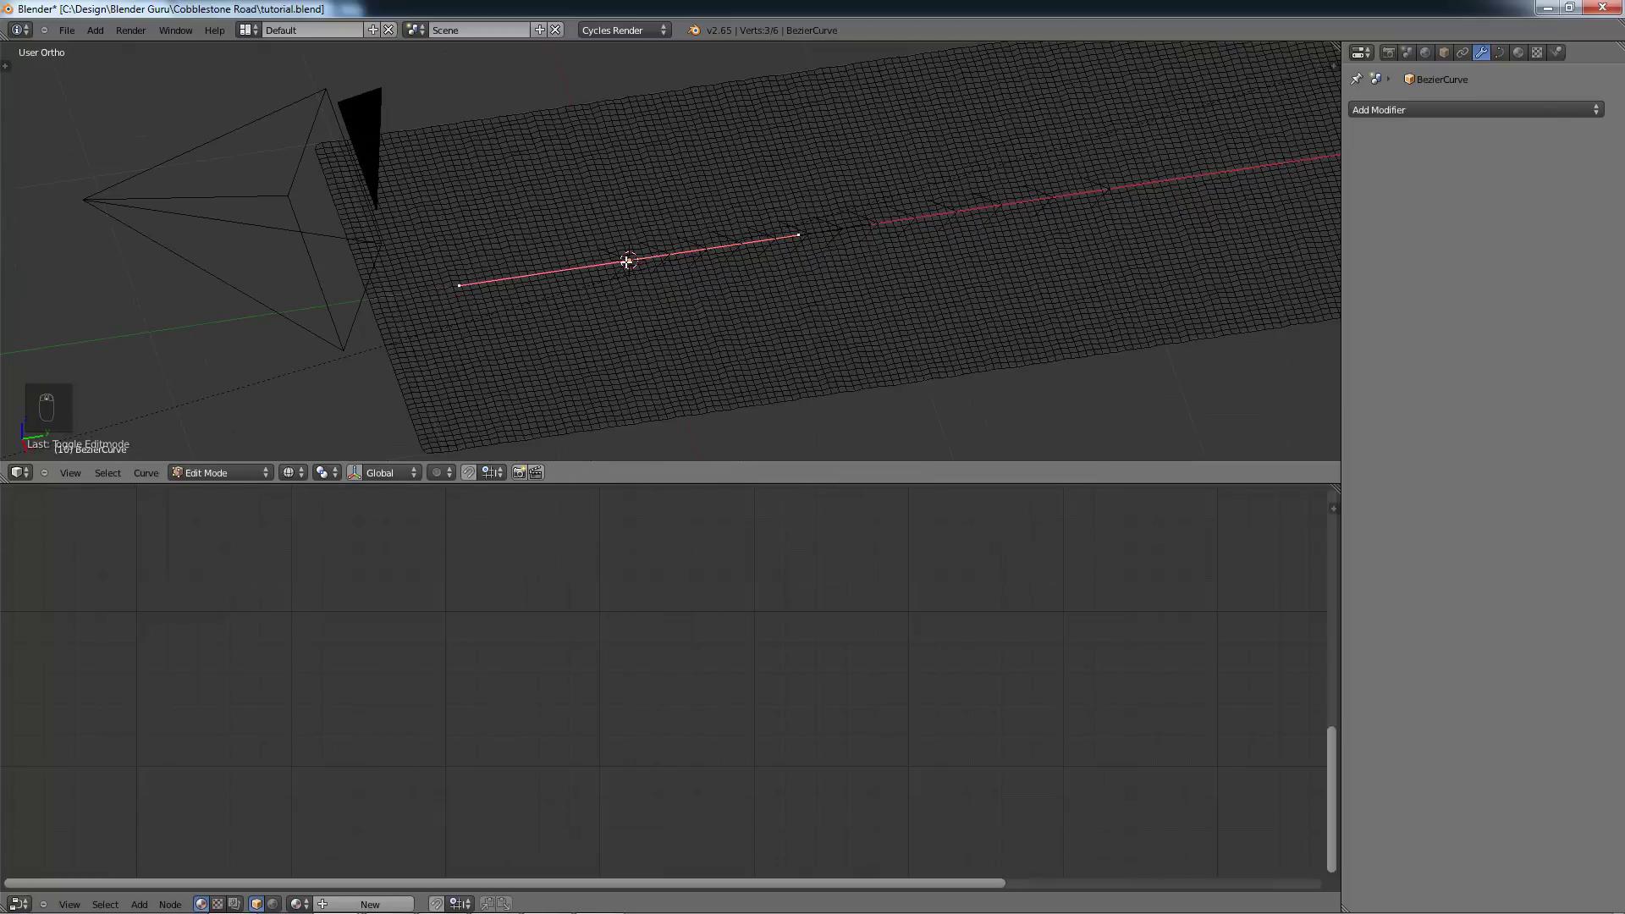
key(g)
right_click(639, 262)
scroll(591, 268, up, 3)
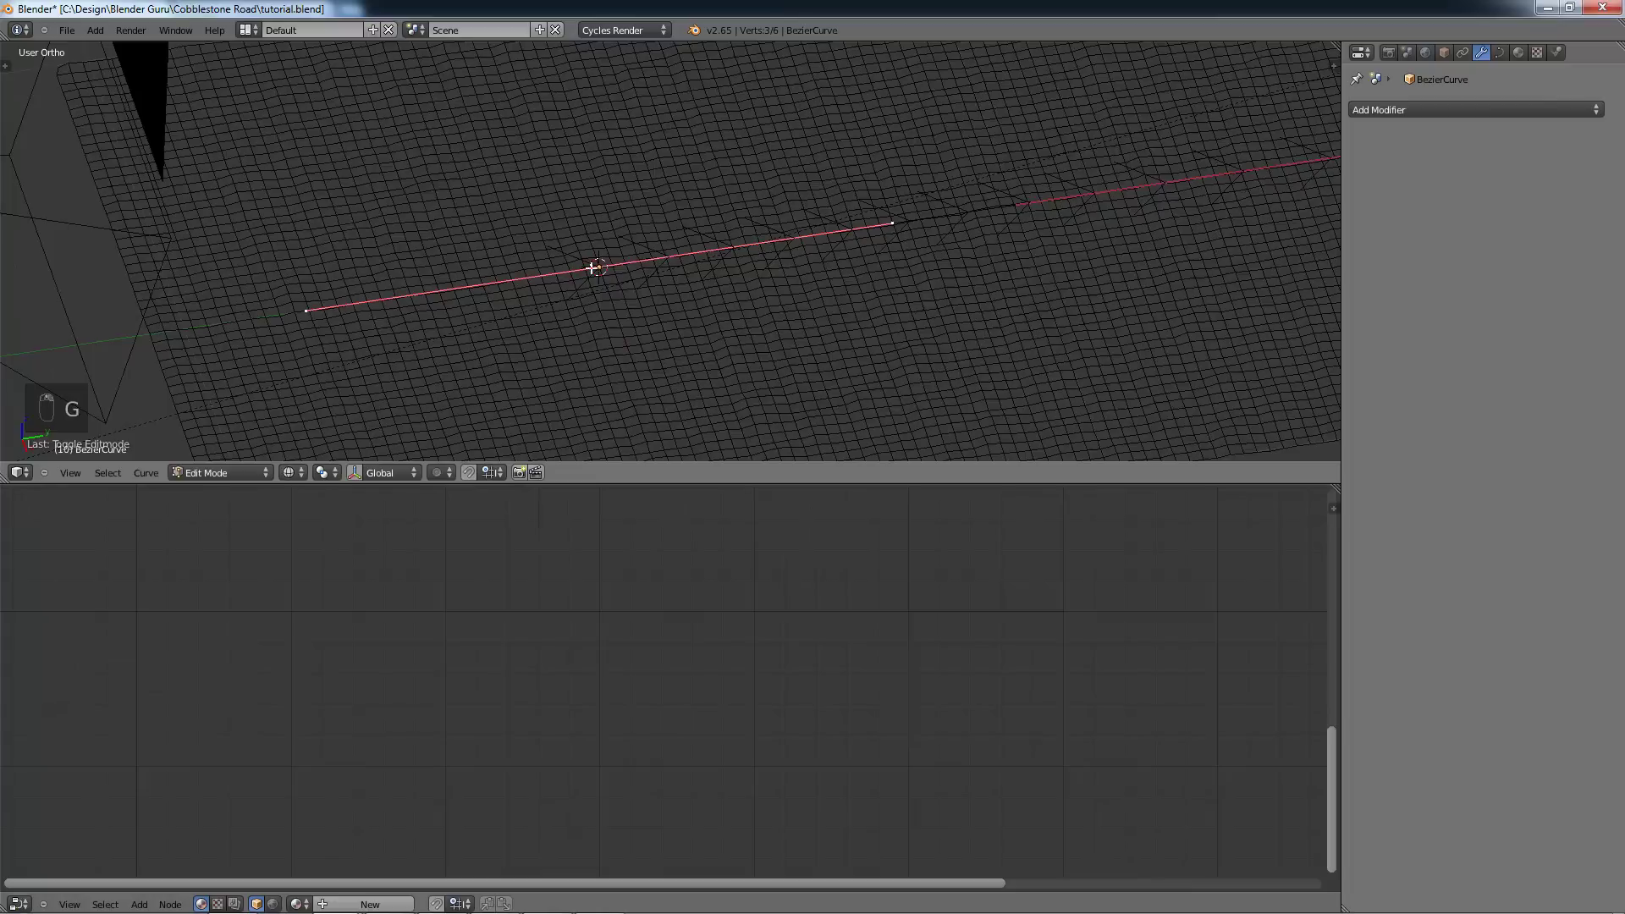
key(Tab)
scroll(601, 266, down, 8)
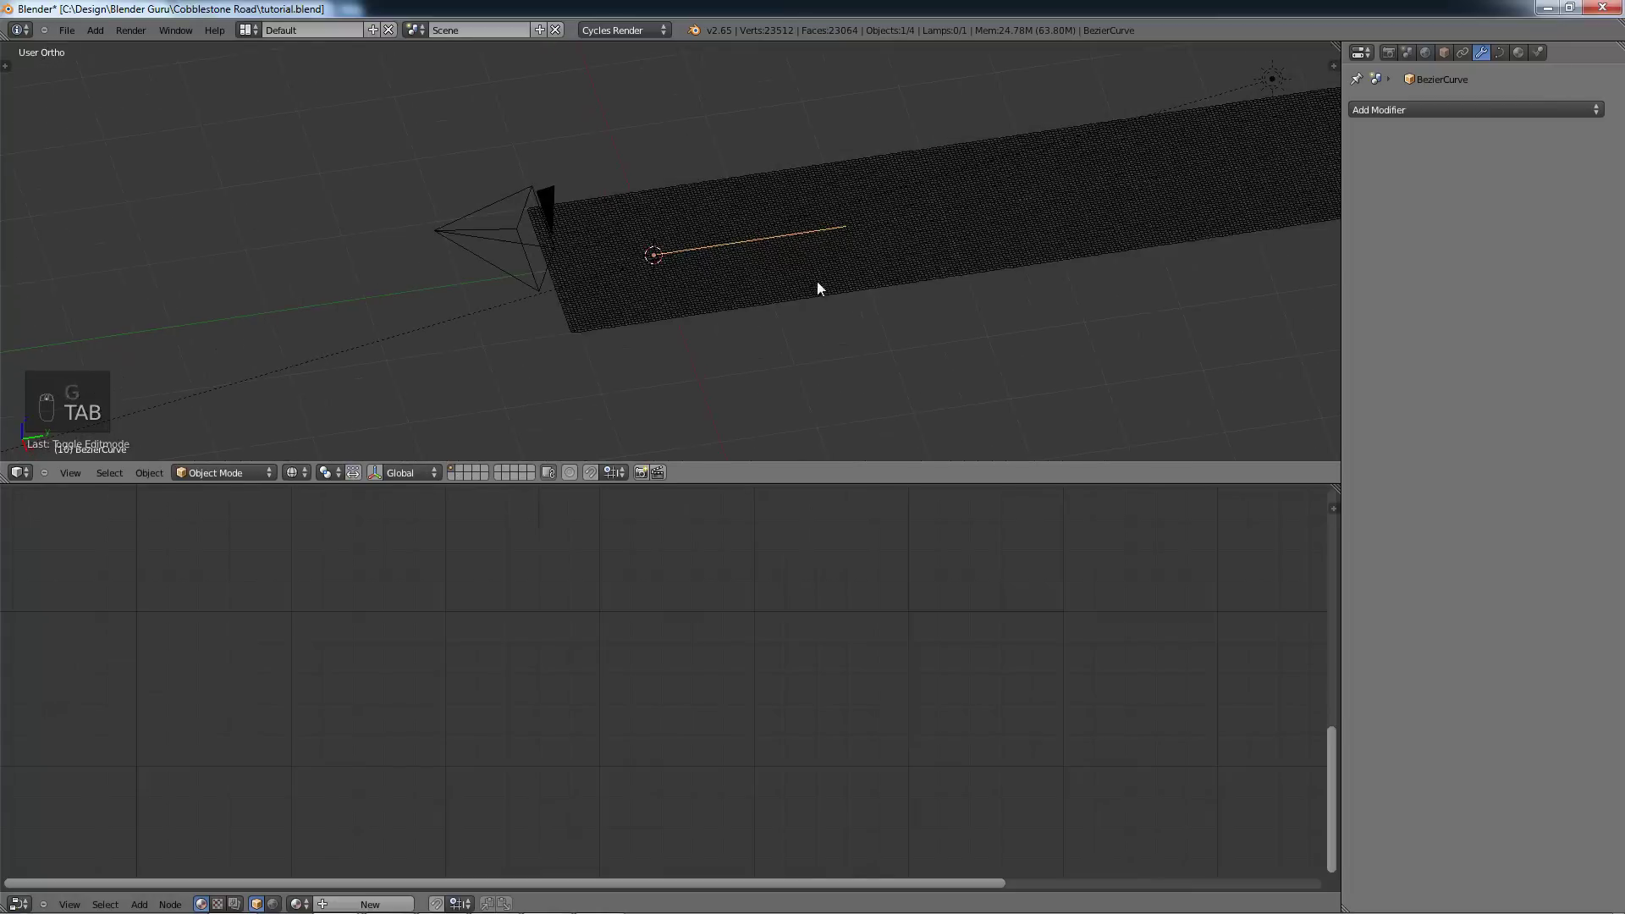
key(s)
right_click(1211, 265)
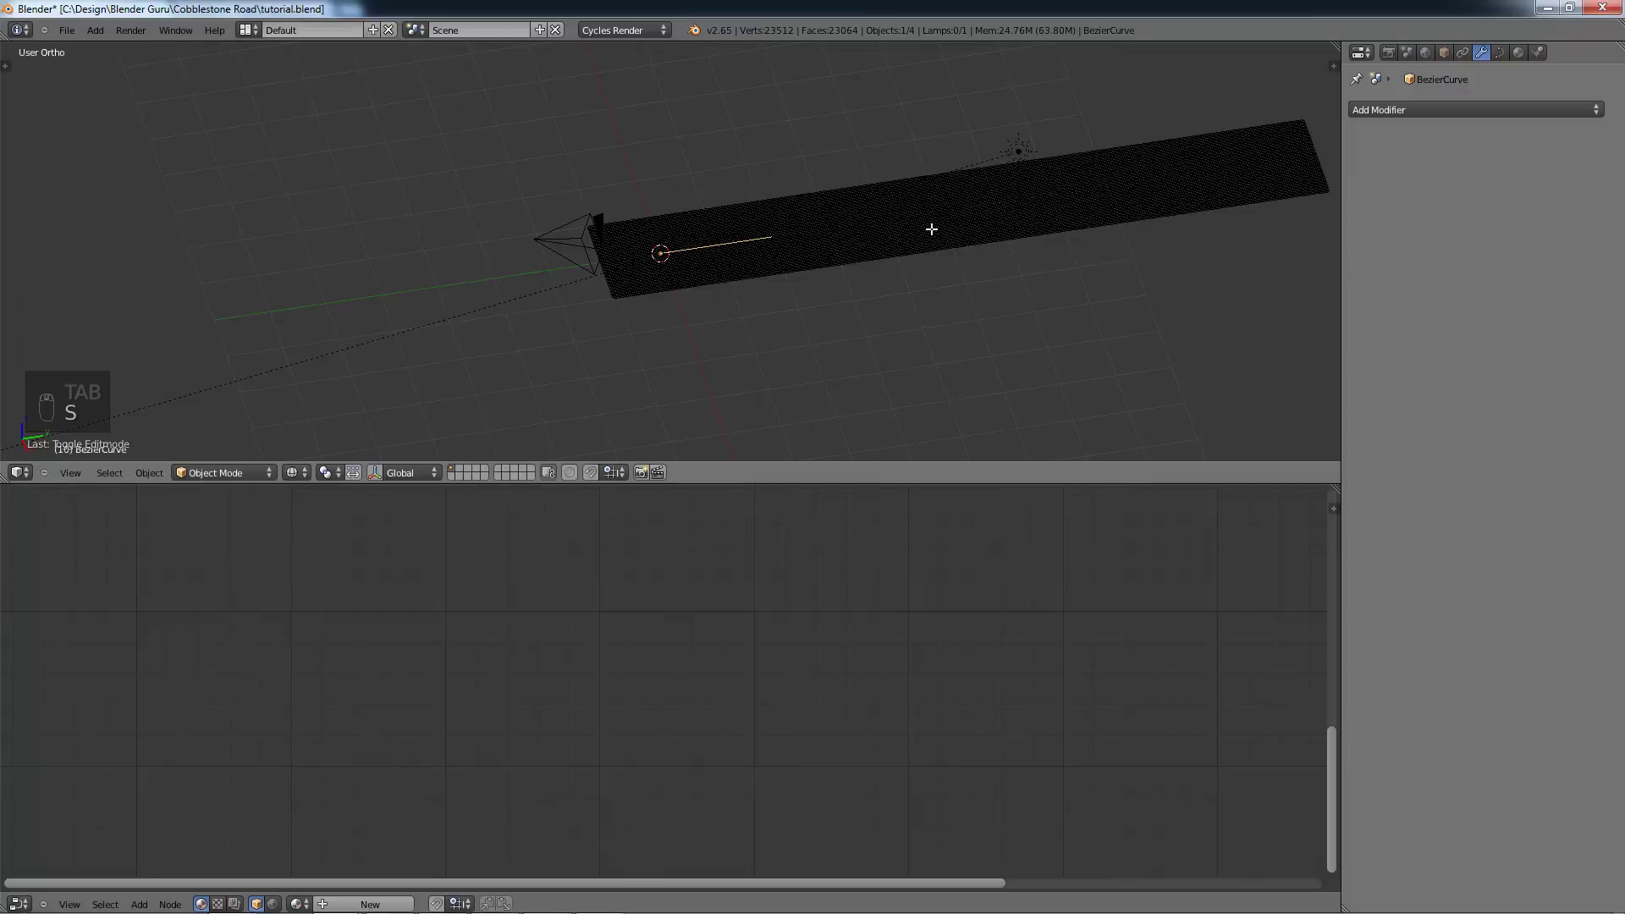
Step: Move the Bezier curve's far control point along the Y axis to just past the road's far end
key(Tab)
key(g)
key(y)
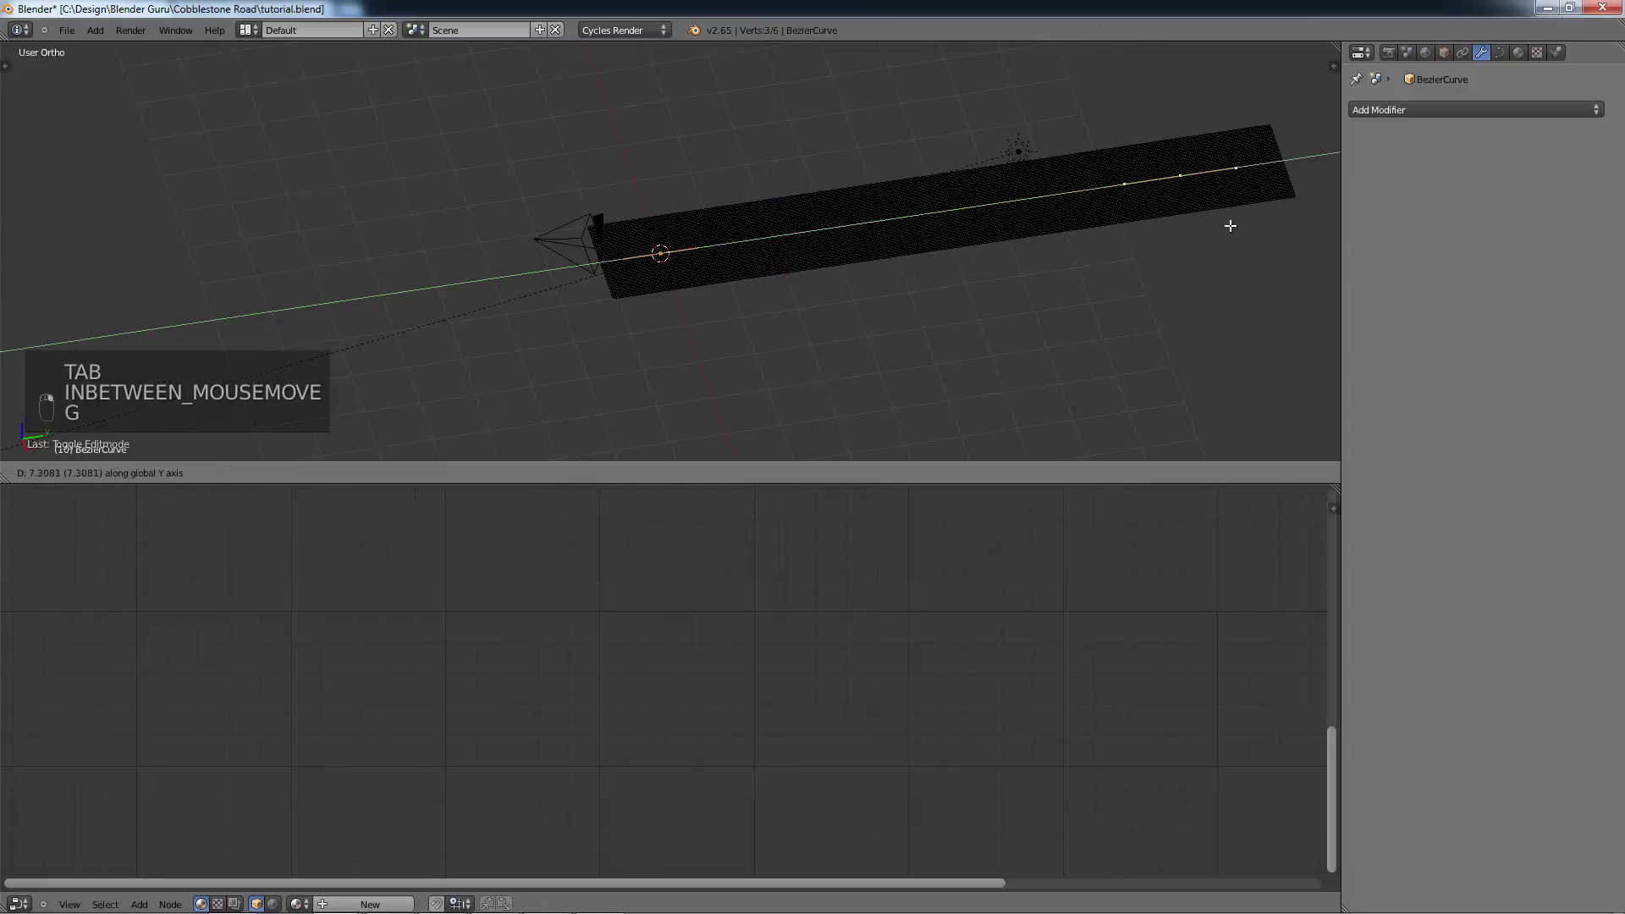
click(1284, 219)
Step: In top view, subdivide the Bezier curve and move its middle control point sideways to give the road a slight bend
key(KP_7)
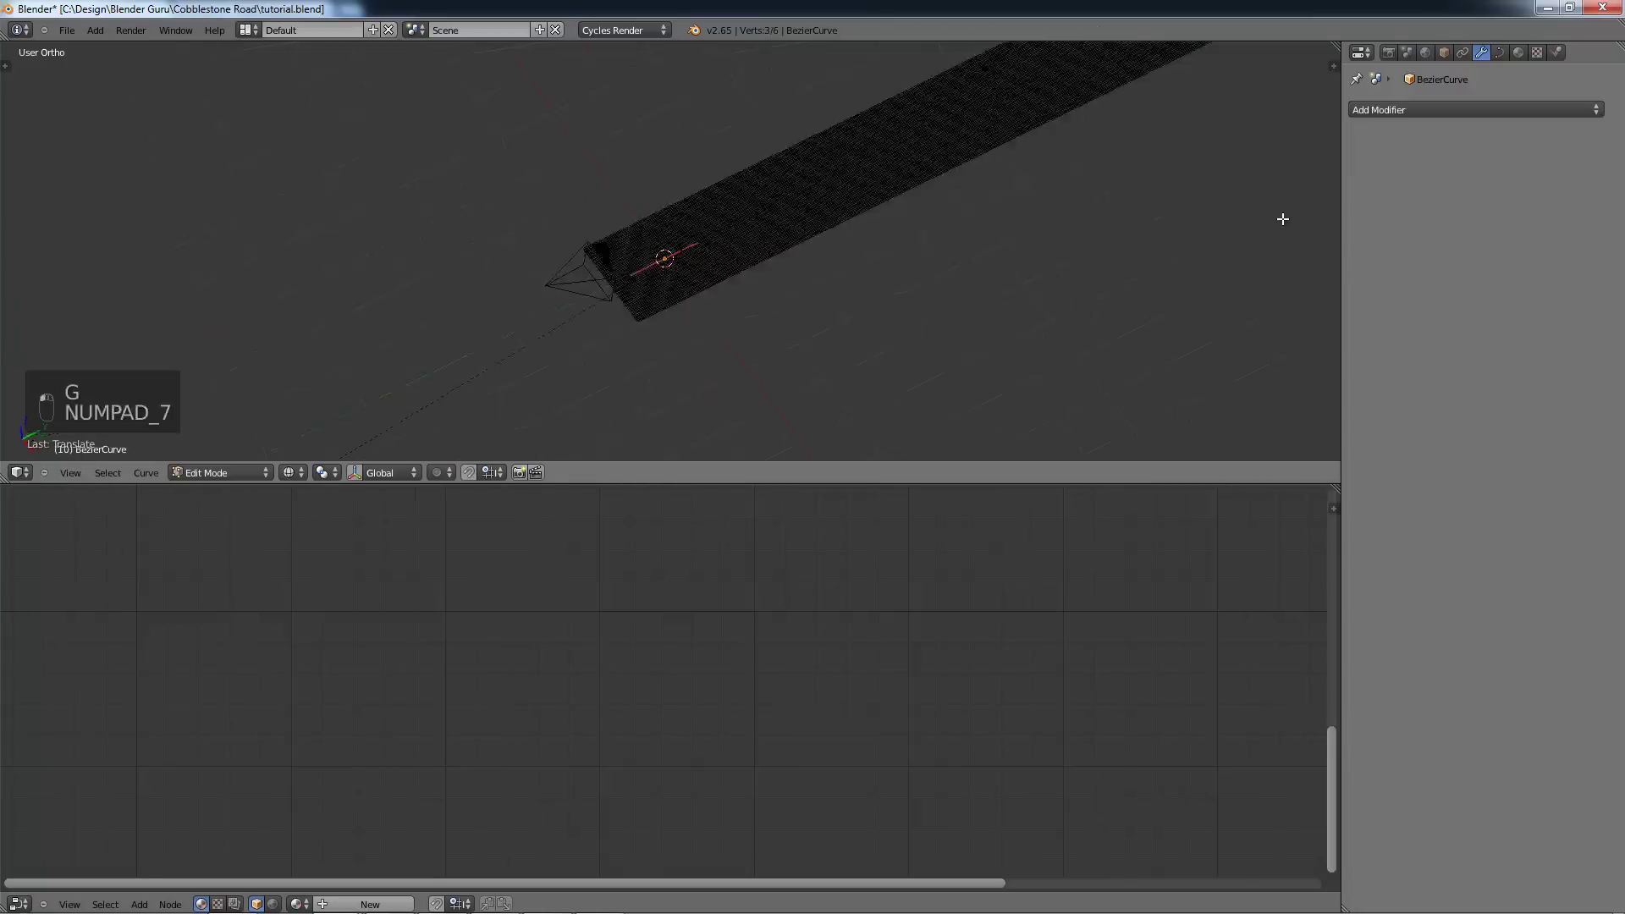
shift+middle_drag(741, 199, 676, 377)
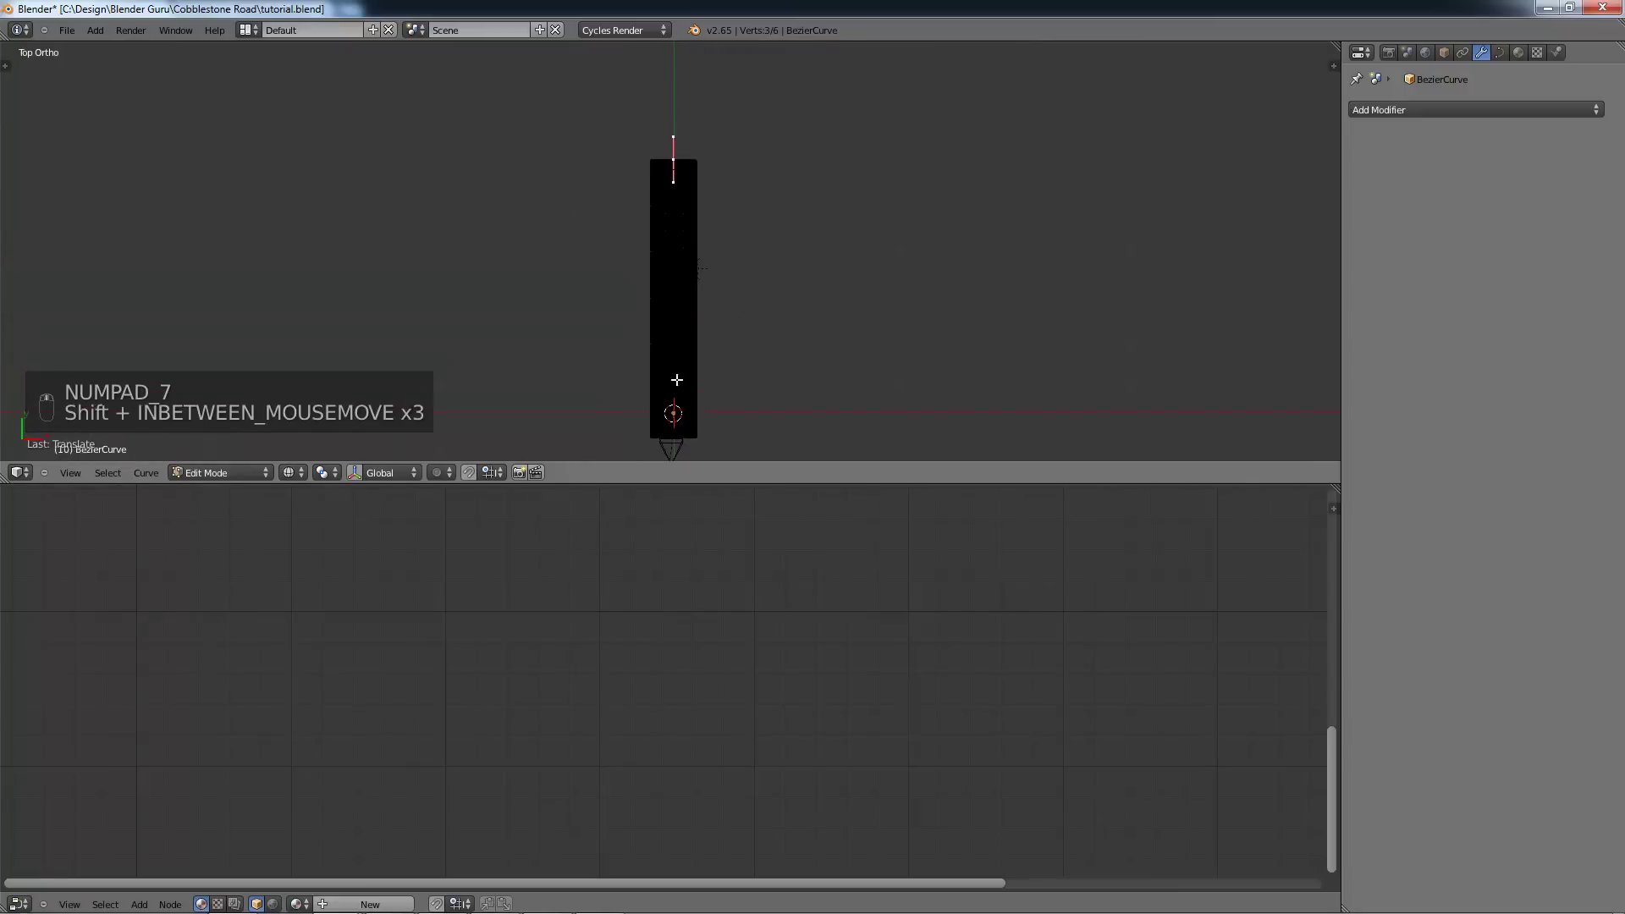
key(w)
key(Return)
key(g)
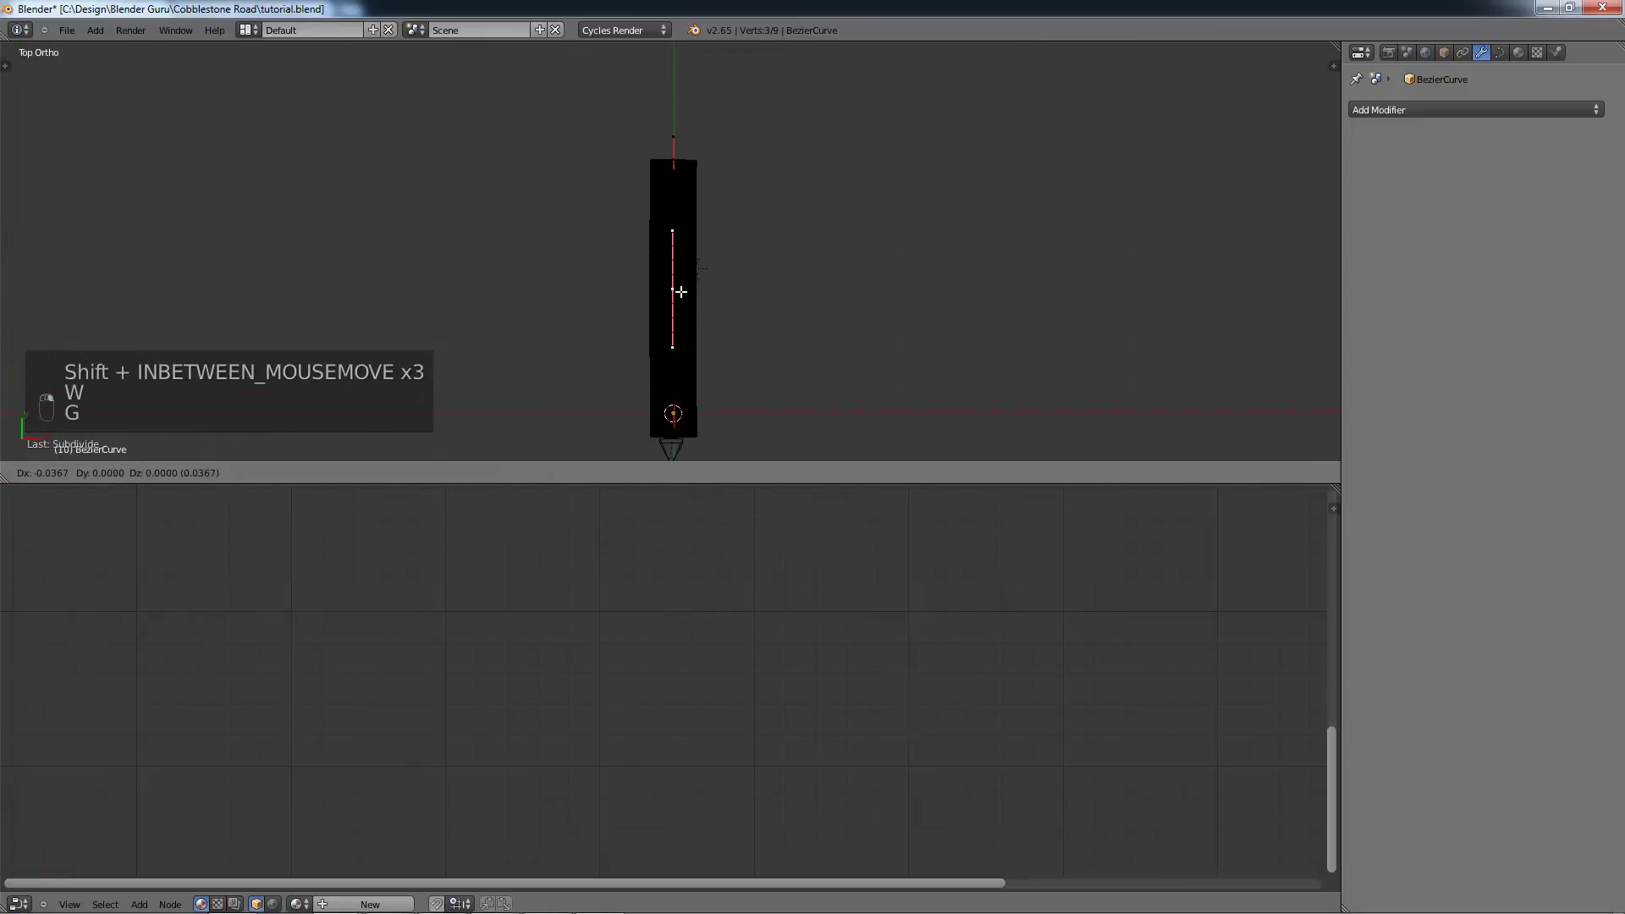
click(654, 218)
Step: Adjust the curve's middle control point vertically along Z, and check the road's shape from the side in solid shading
middle_drag(653, 218, 494, 98)
scroll(617, 240, up, 6)
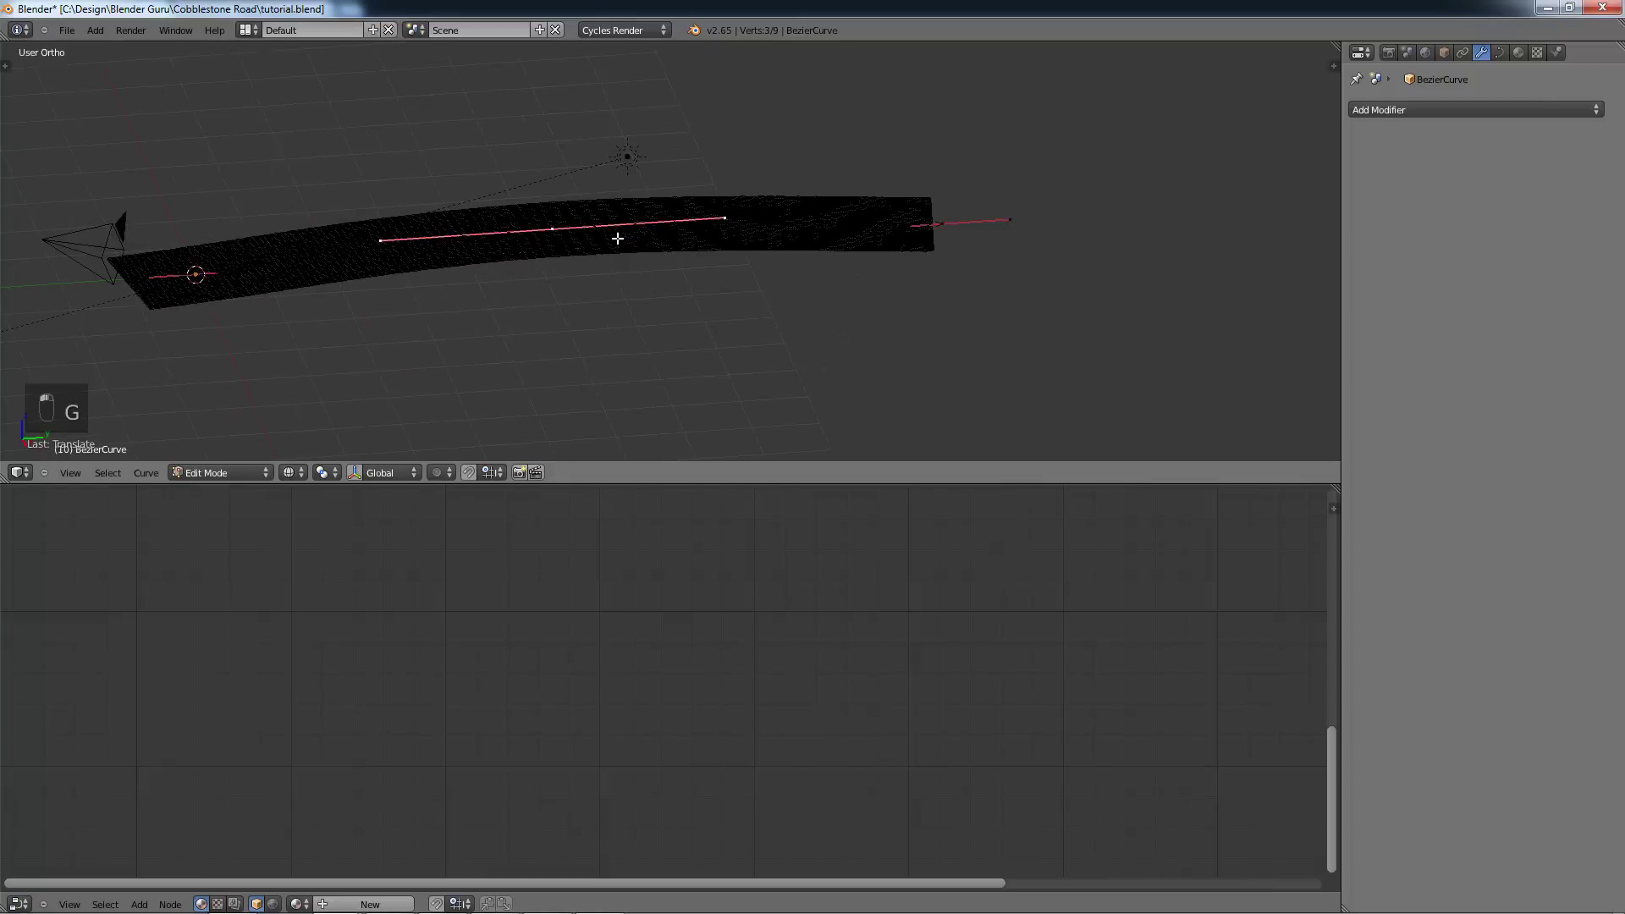
key(g)
key(z)
click(621, 226)
mouse_move(621, 226)
middle_down()
mouse_move(664, 170)
mouse_move(638, 207)
mouse_move(874, 218)
mouse_move(849, 240)
mouse_move(881, 225)
middle_up()
key(Tab)
key(z)
scroll(798, 267, up, 3)
key(Tab)
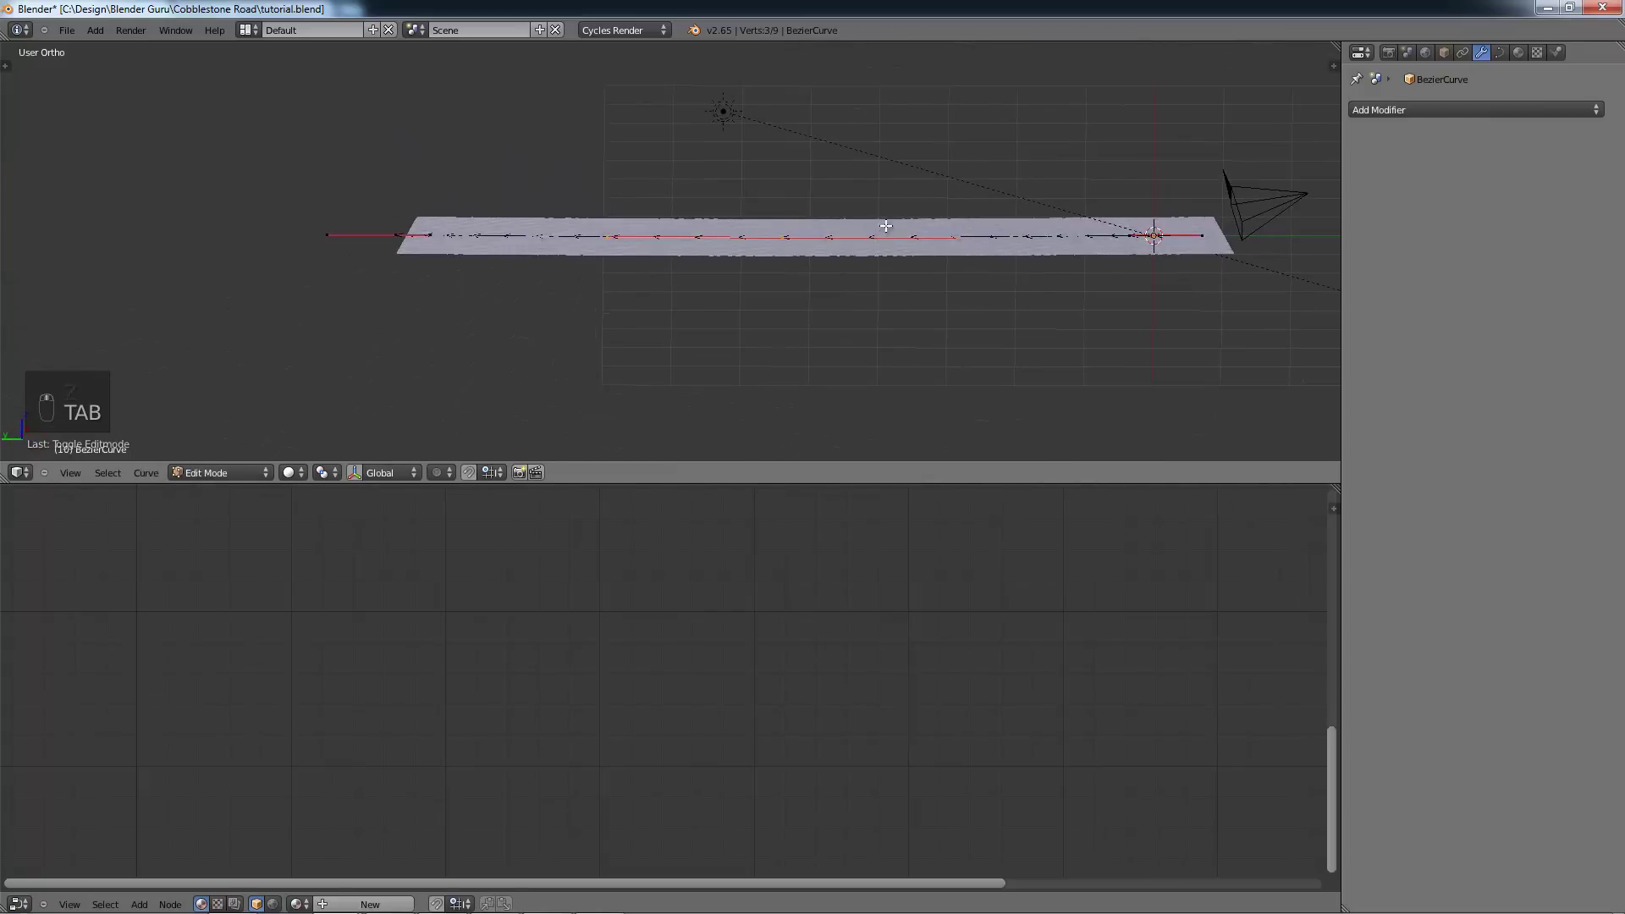
Step: Raise the curve's middle control point along Z to form a gentle hill, shift it along Y, and return to Object Mode
key(g)
key(z)
click(878, 204)
key(g)
key(y)
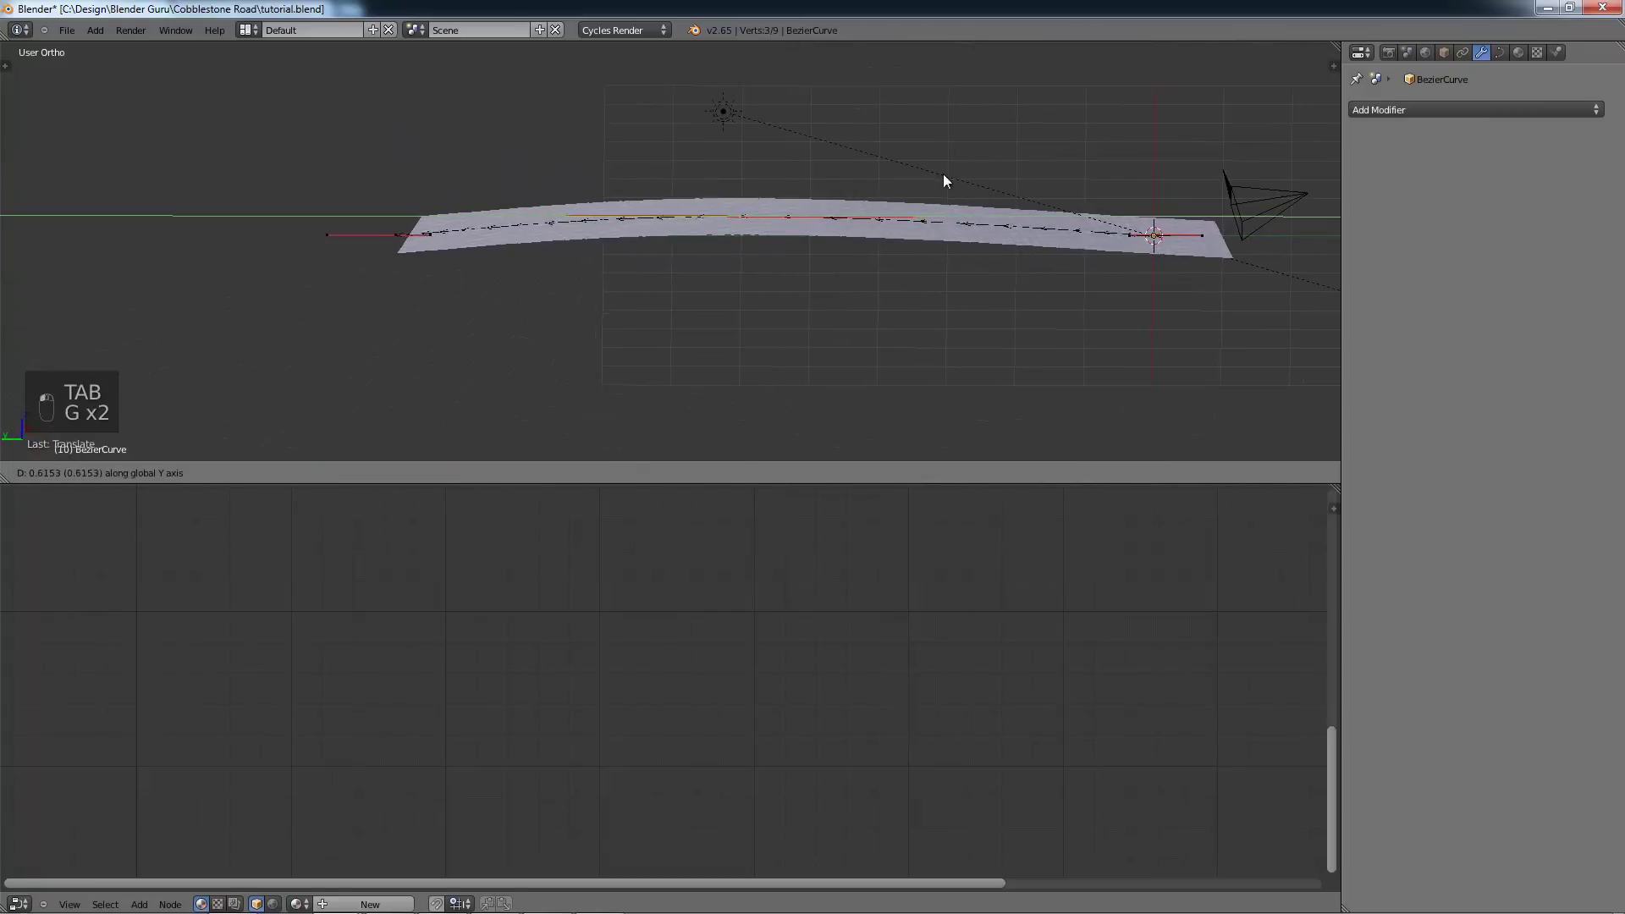
click(941, 174)
key(Tab)
Step: Select the road plane and examine its original mesh in Edit Mode and its curved, arrayed shape in Object Mode
middle_drag(922, 168, 661, 171)
right_click(658, 201)
key(Tab)
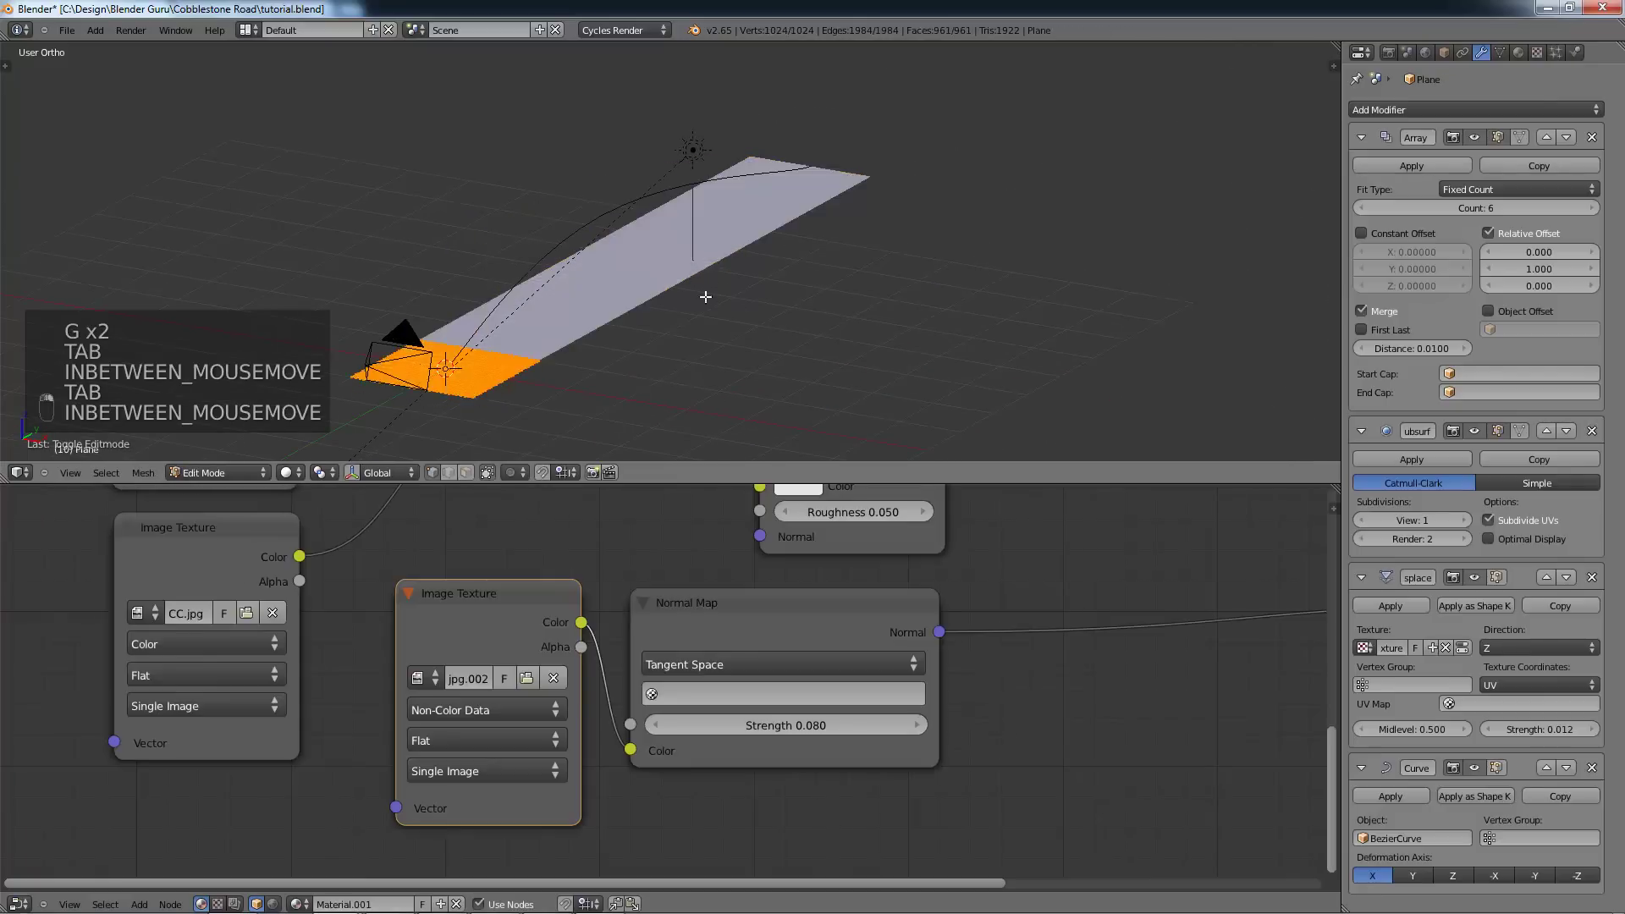
scroll(501, 345, up, 3)
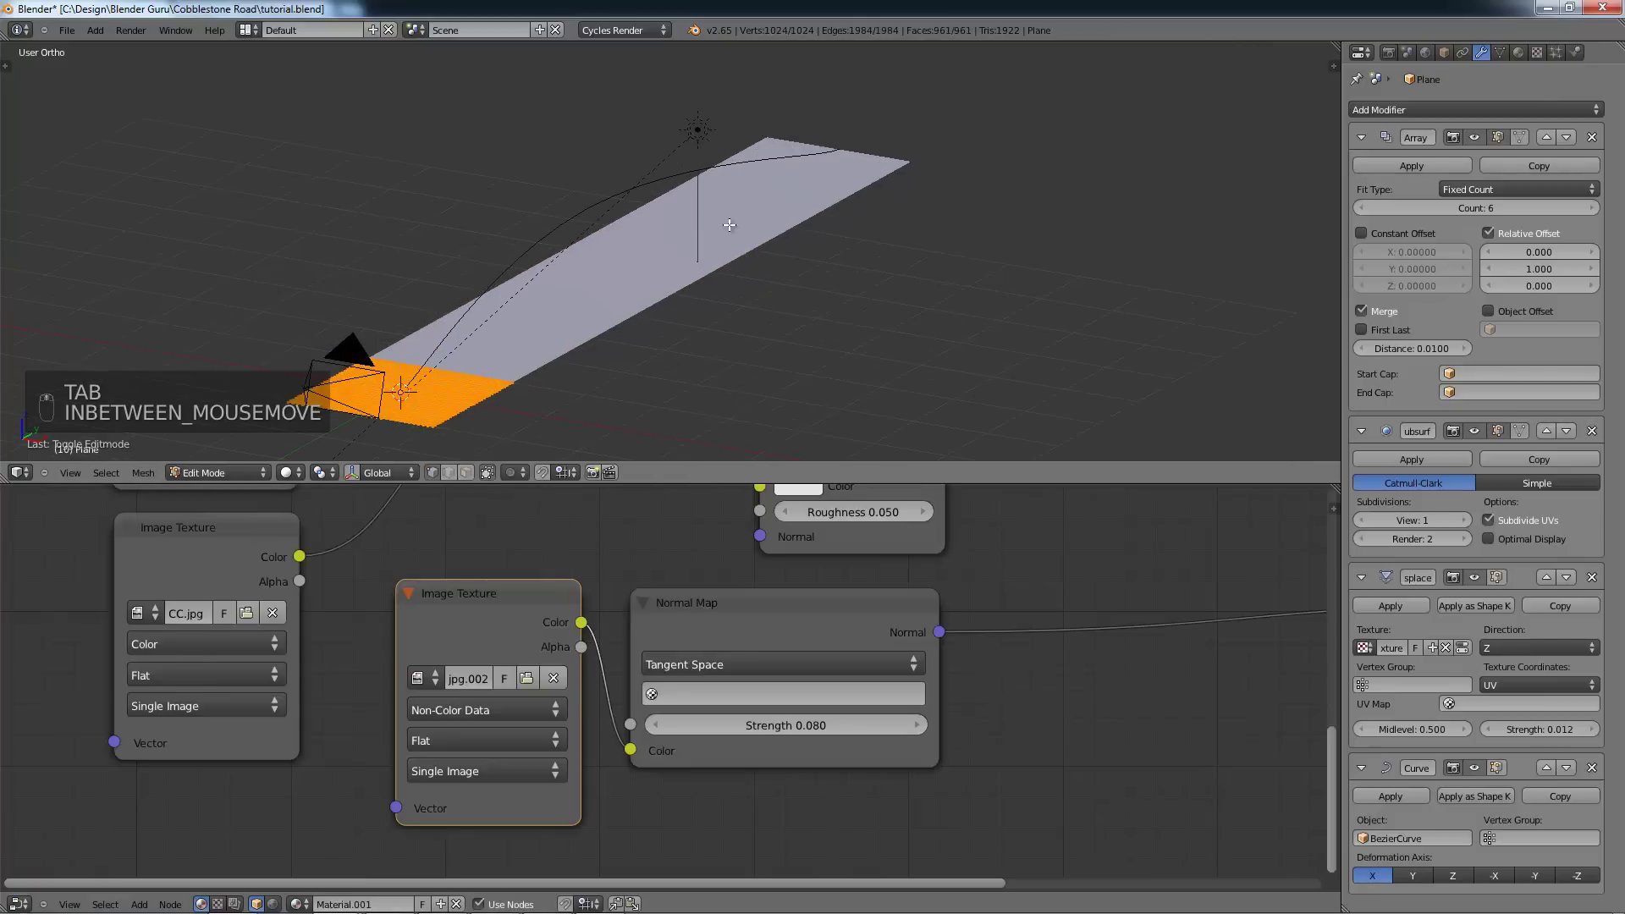
shift+middle_drag(464, 414, 619, 305)
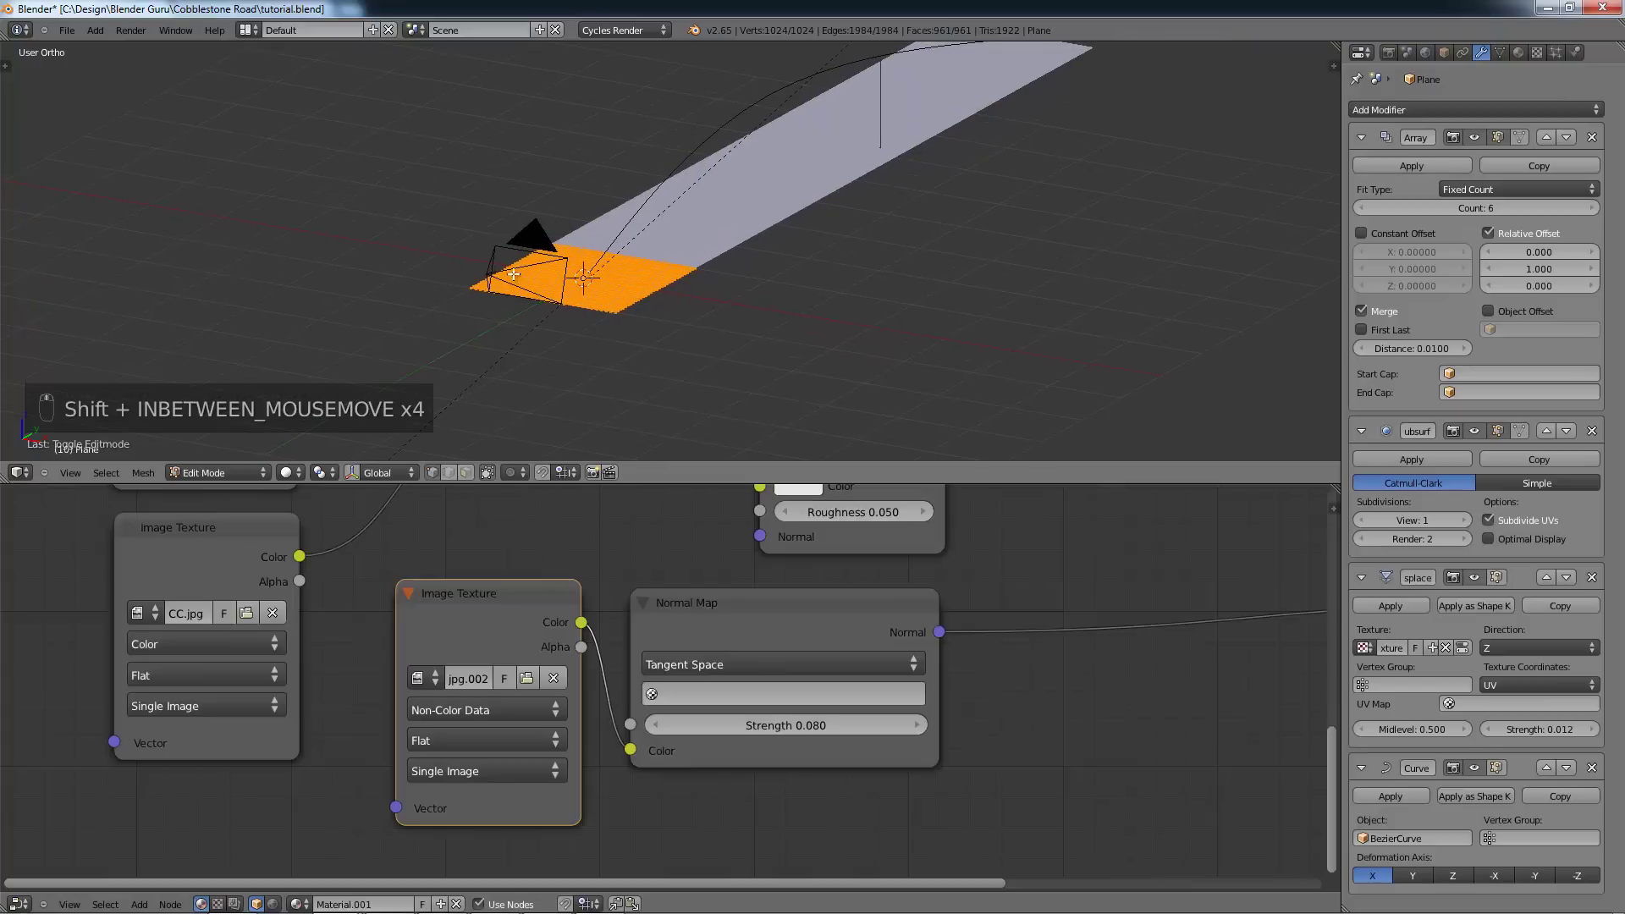
scroll(592, 302, up, 5)
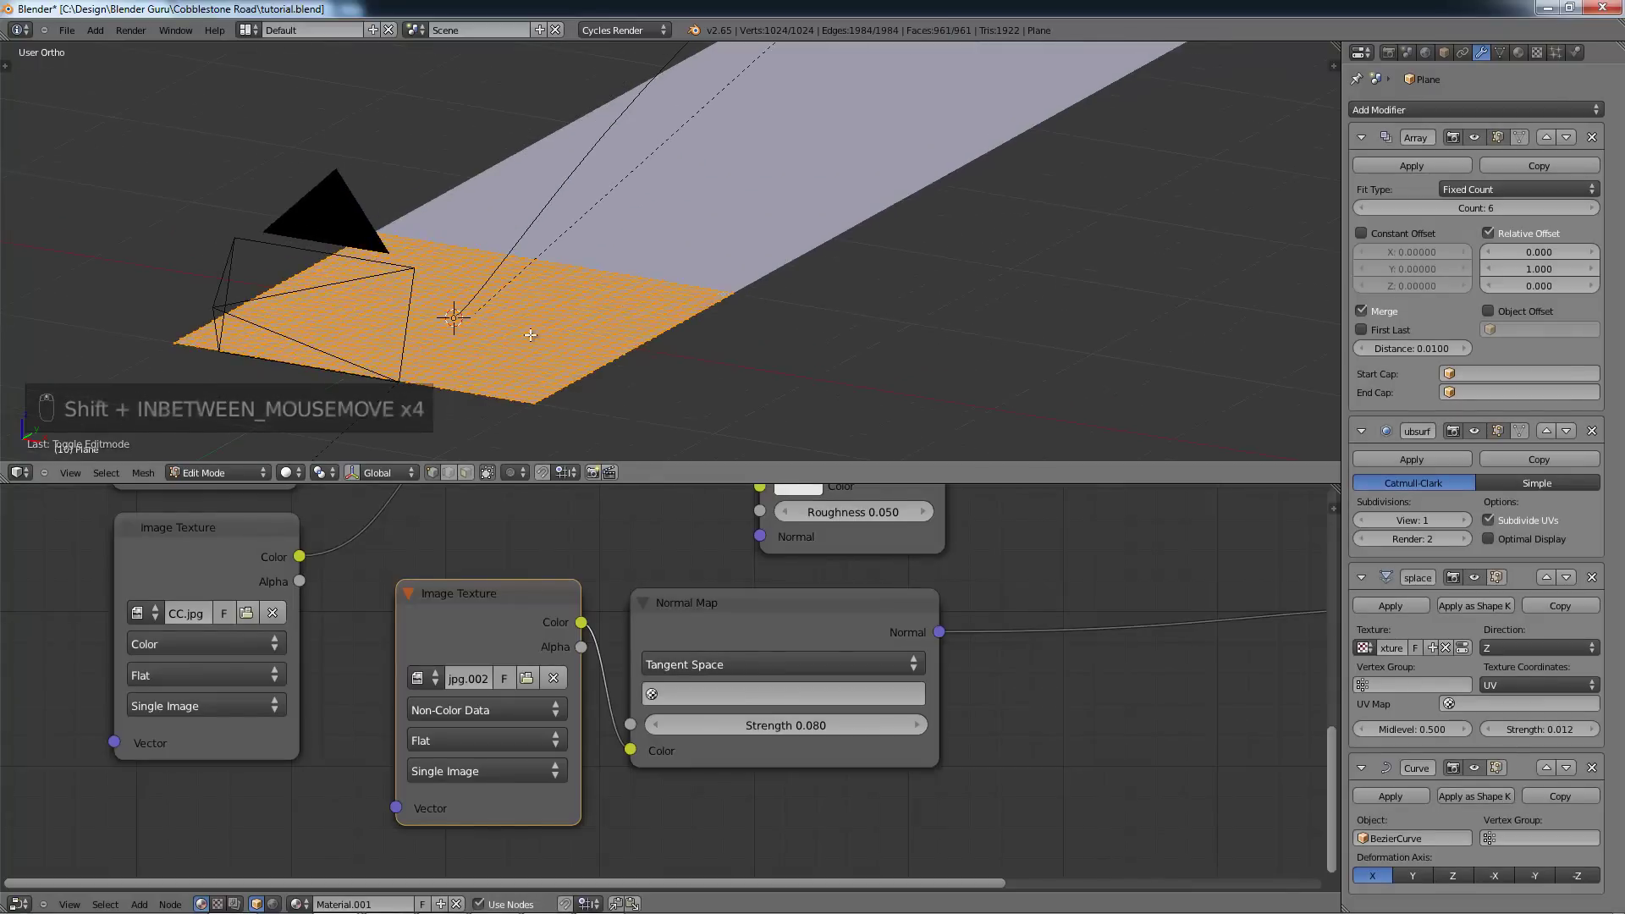
scroll(559, 334, down, 4)
key(Tab)
scroll(673, 296, down, 5)
middle_drag(711, 241, 818, 292)
scroll(805, 294, up, 2)
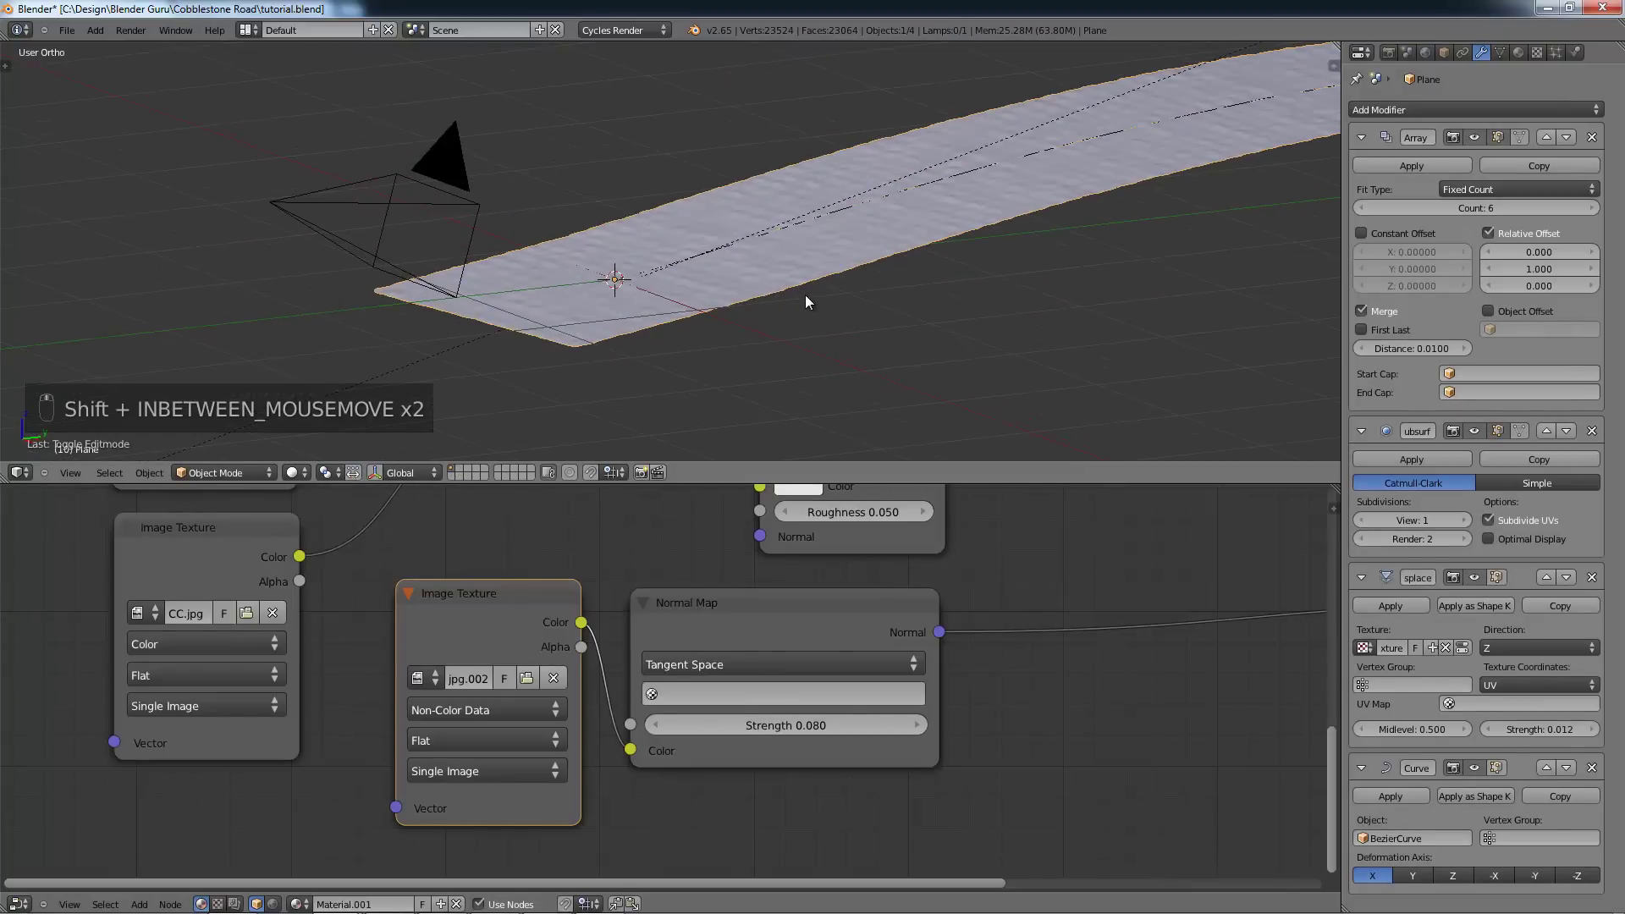
scroll(805, 294, down, 1)
scroll(673, 313, up, 1)
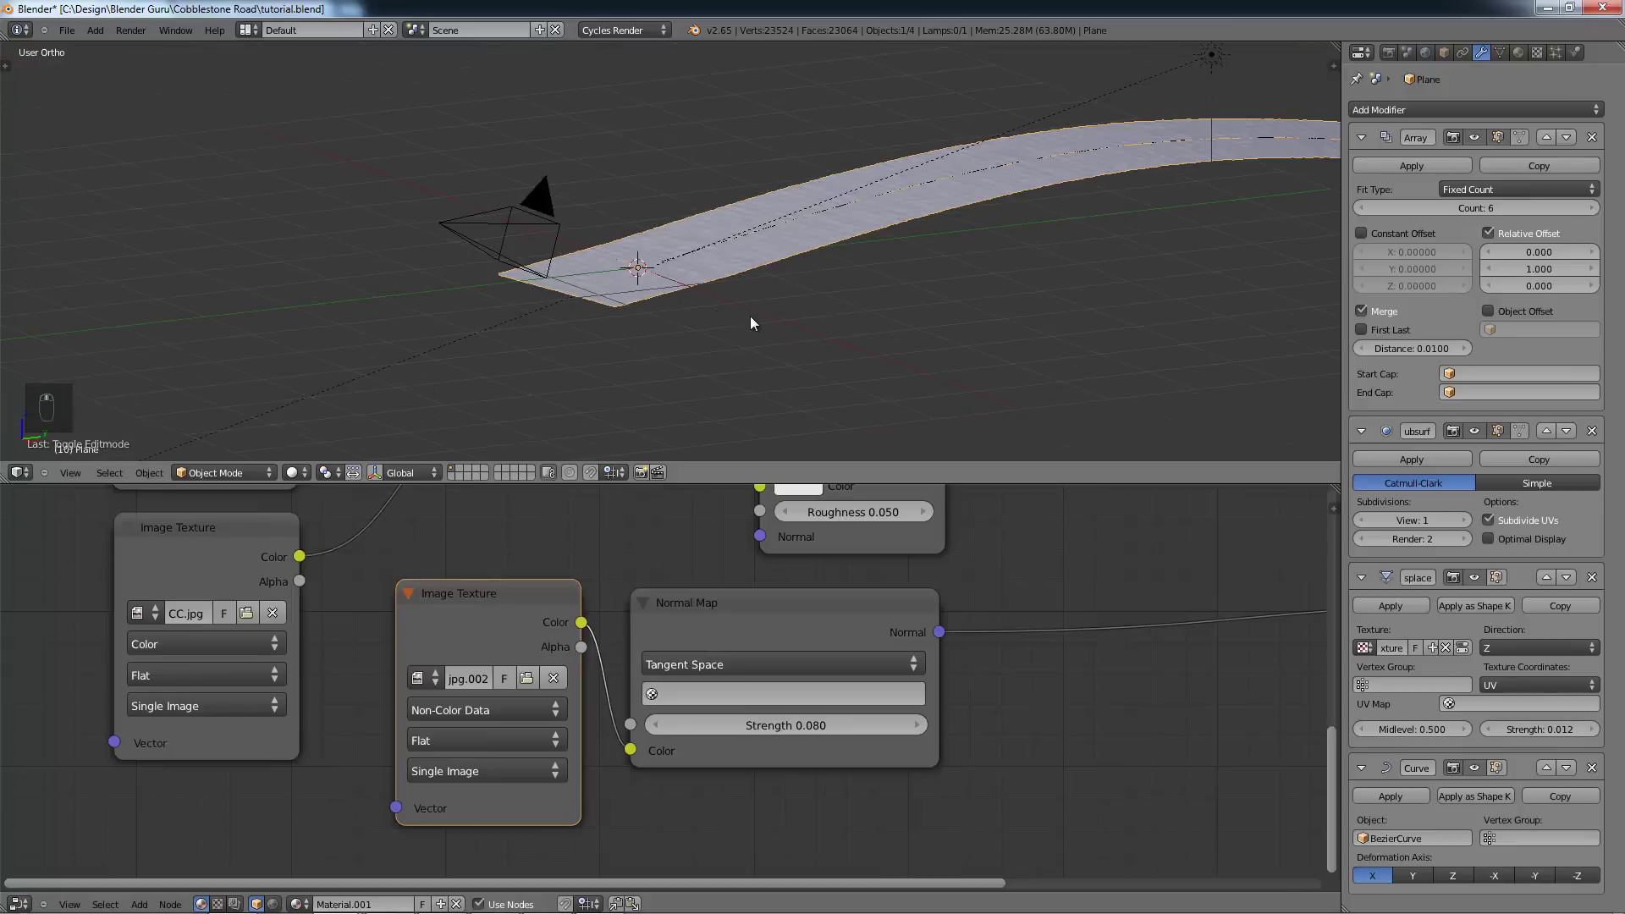
Step: Duplicate the road plane in place and remove the Subsurf and Displace modifiers from the copy
key(shift+d)
right_click(761, 409)
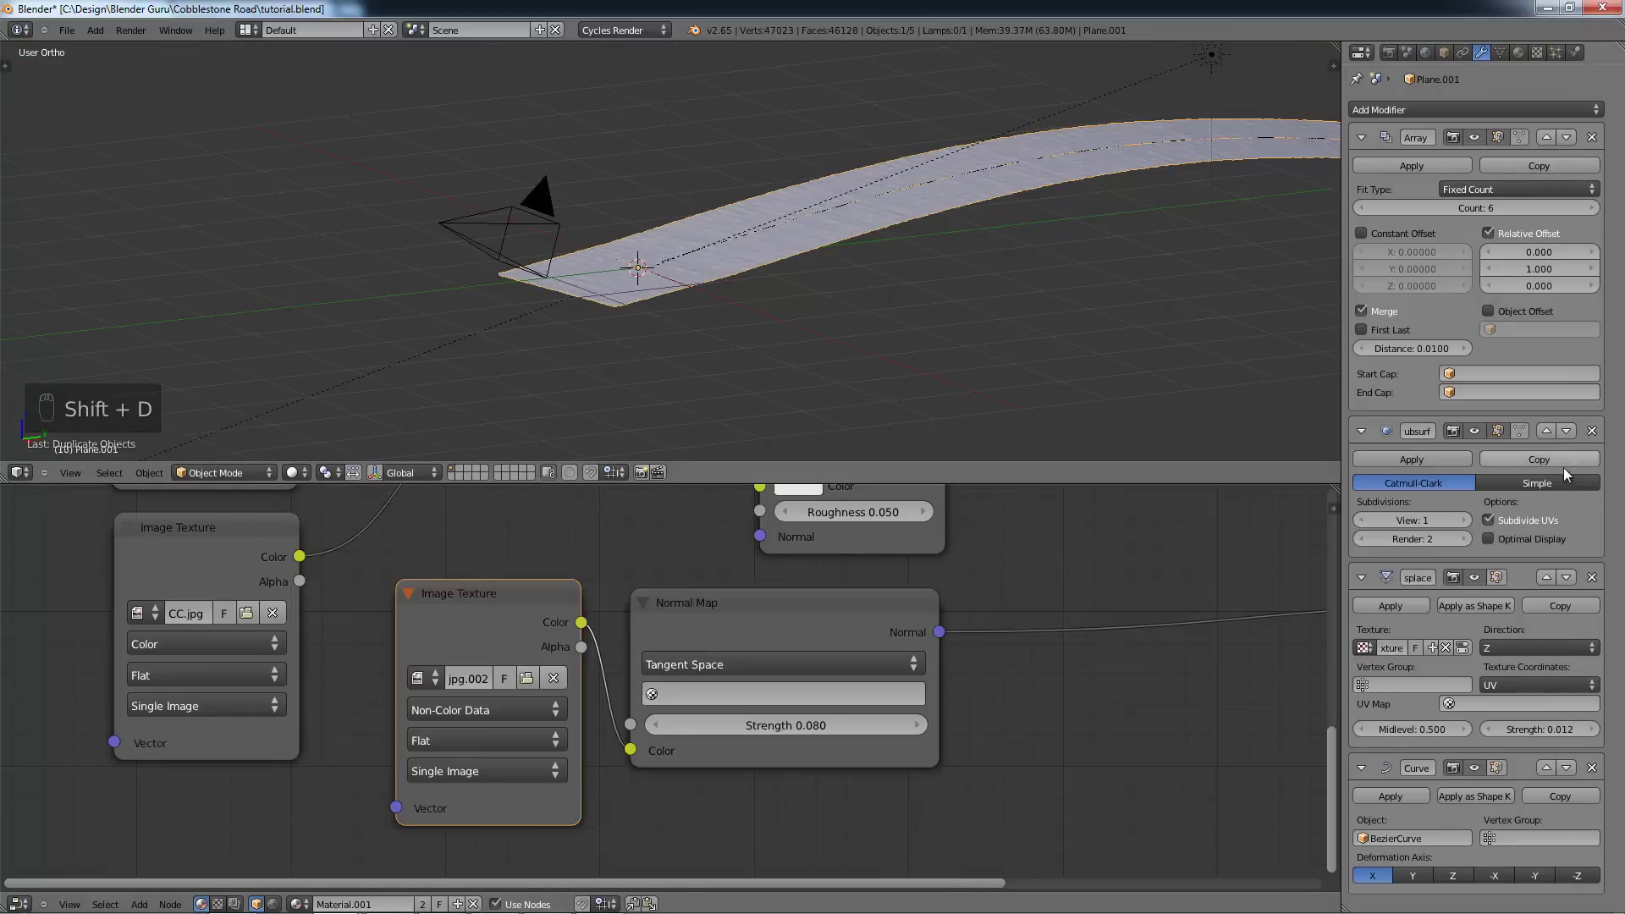
click(1592, 431)
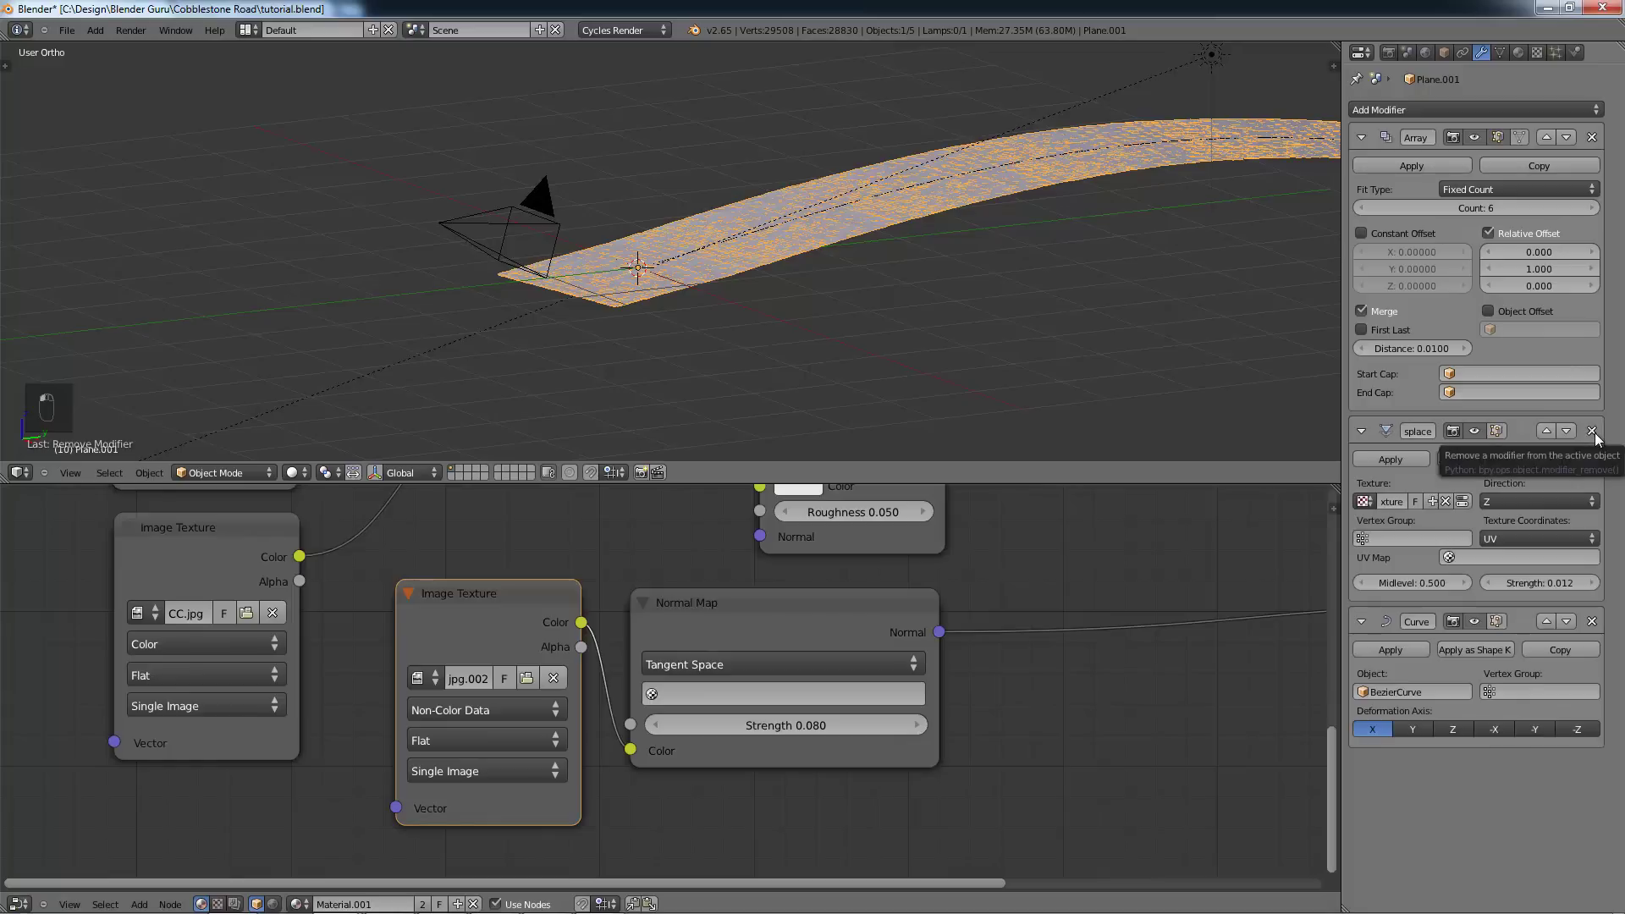
click(1593, 431)
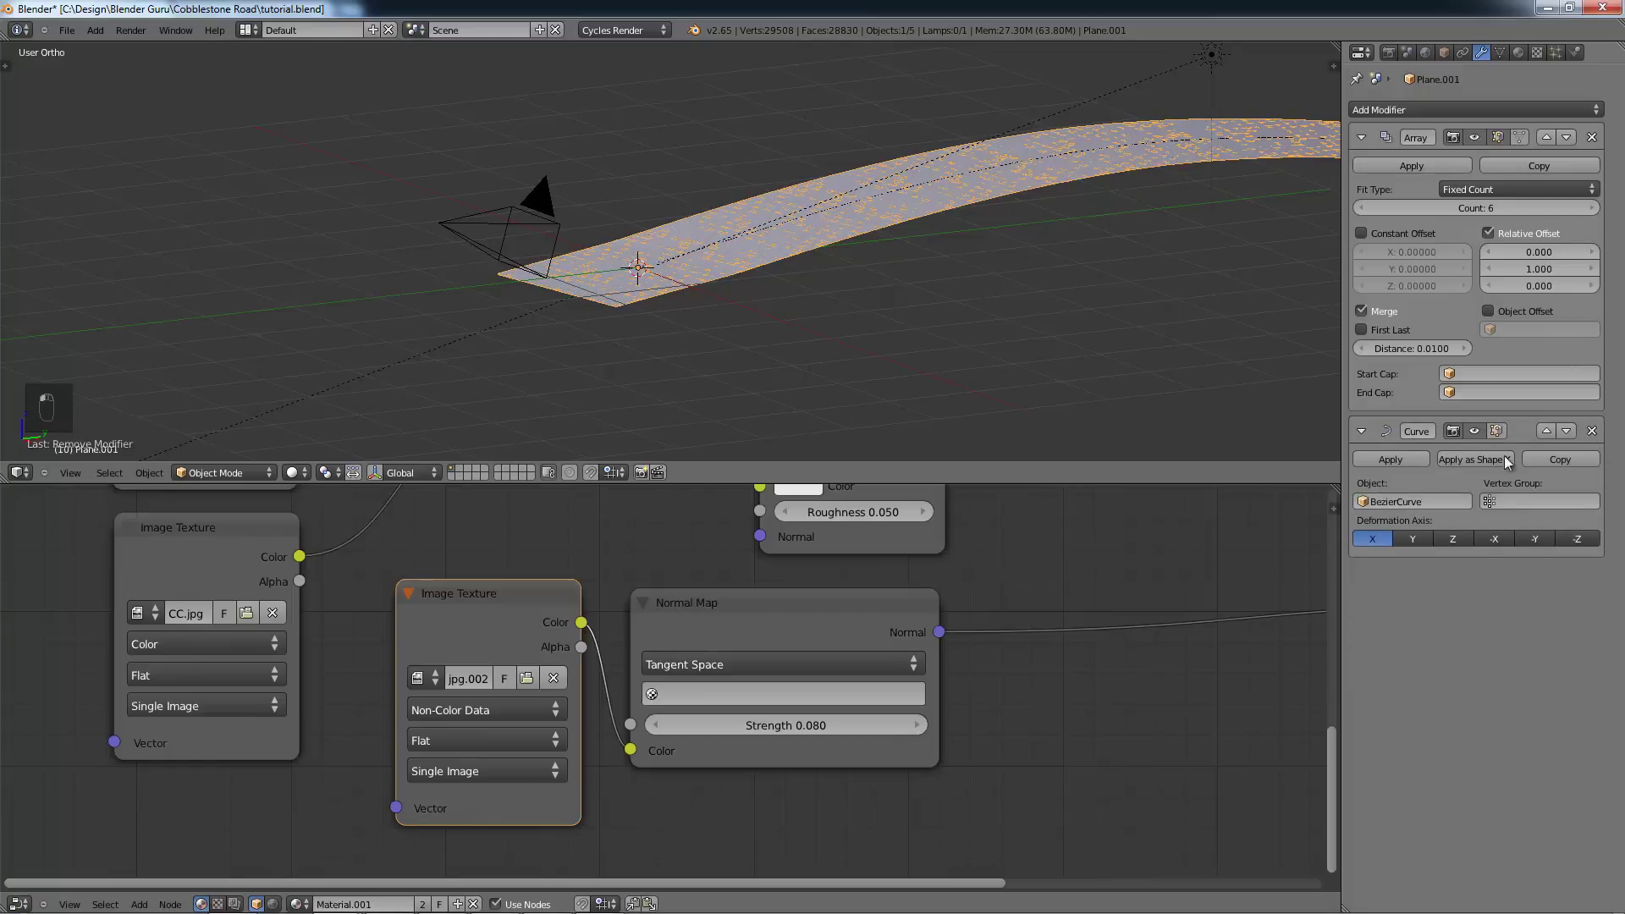
Step: Replace the duplicate plane's Material.001 with a new material and set its viewport color to near black
click(1518, 53)
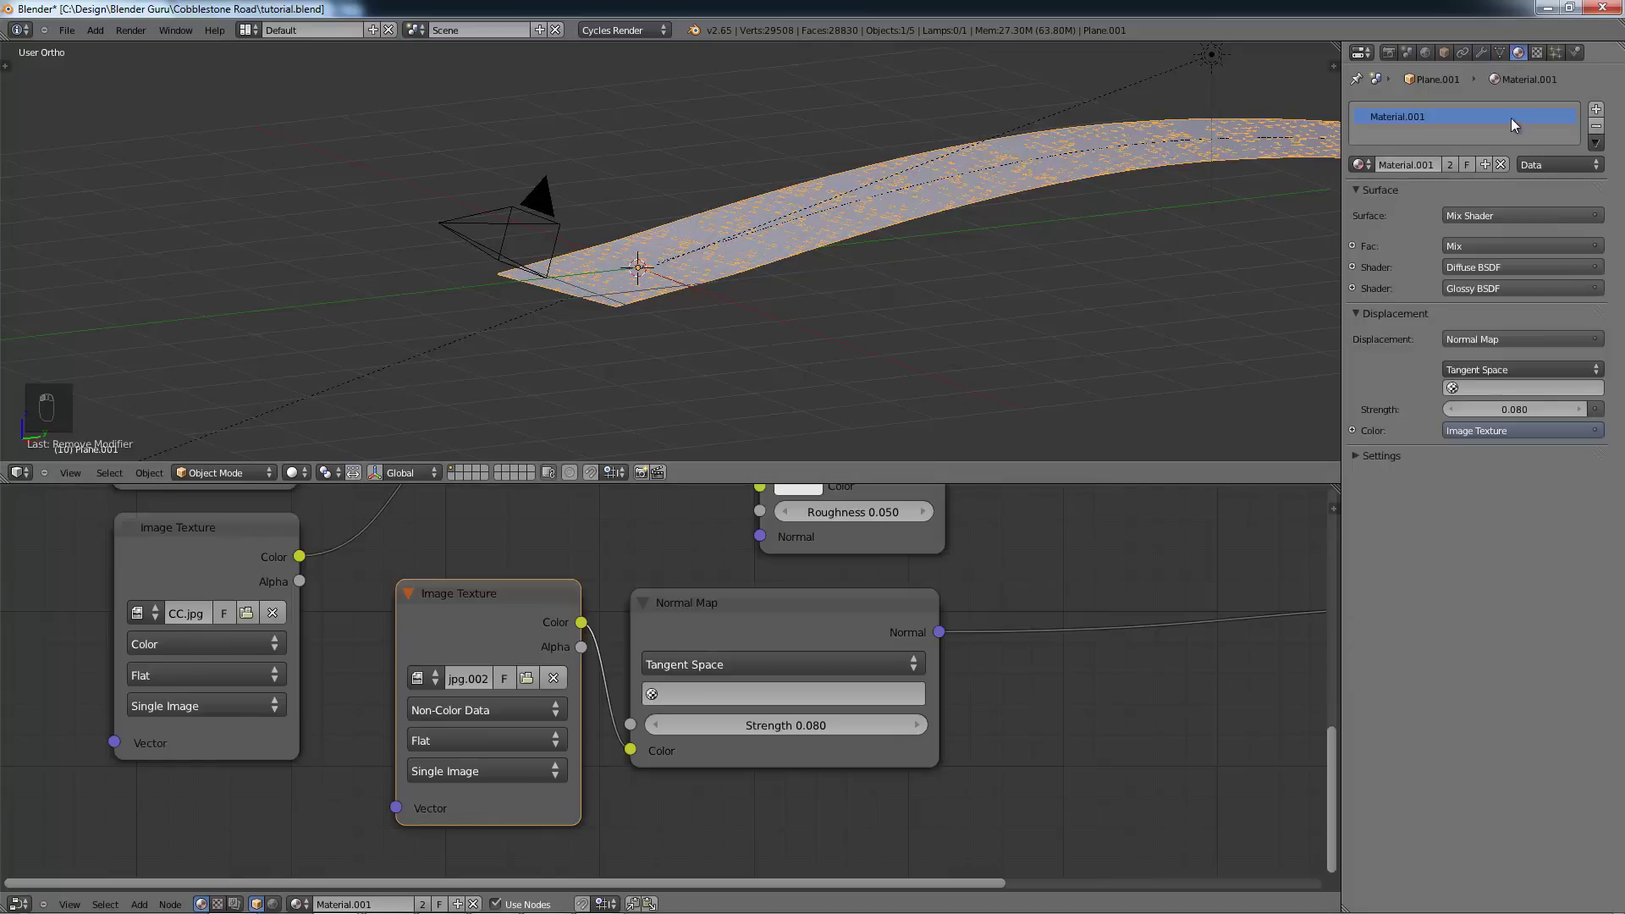
click(1595, 129)
click(1455, 165)
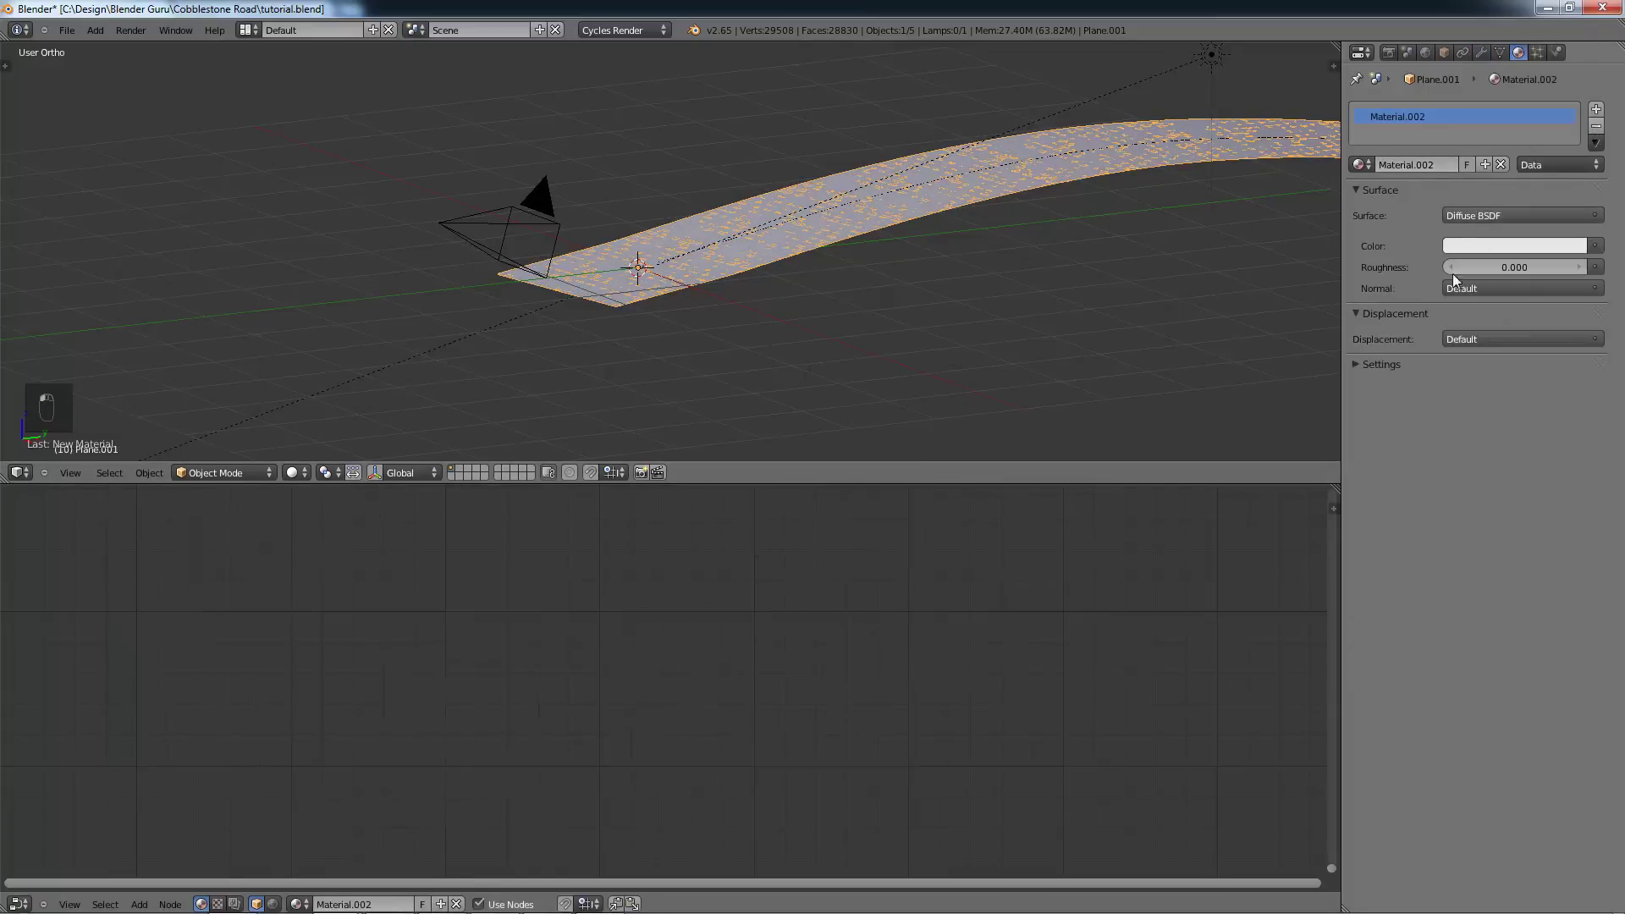
click(1378, 364)
click(1397, 407)
drag(1459, 288, 1460, 298)
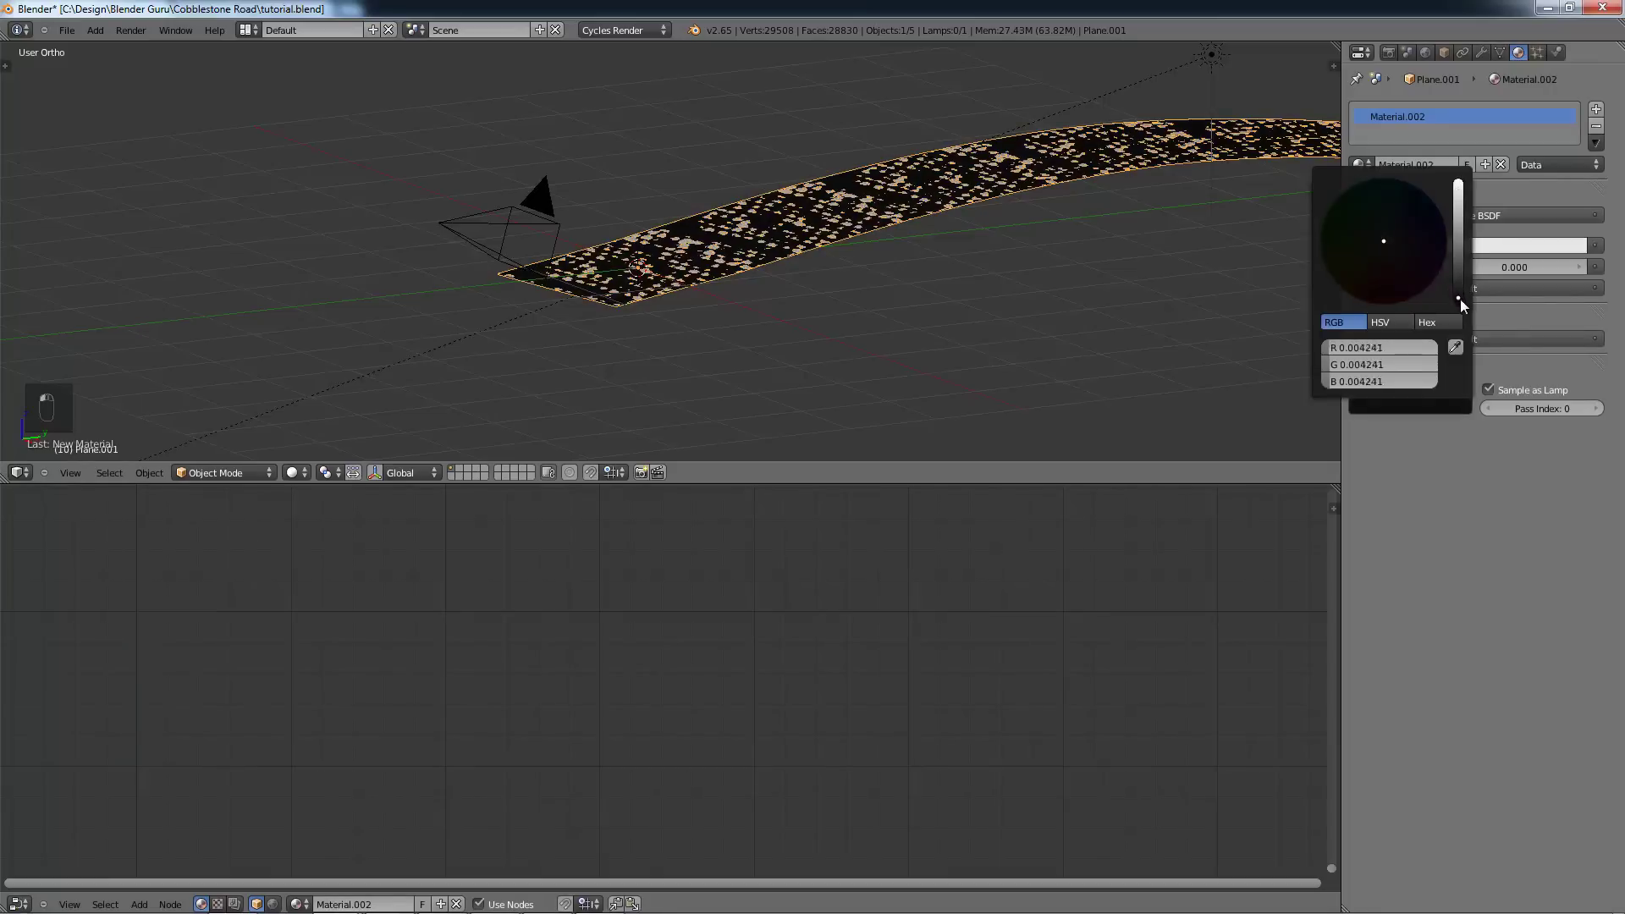
Step: Change the duplicate plane's surface shader from Diffuse to Glossy BSDF
scroll(909, 368, up, 5)
click(1490, 218)
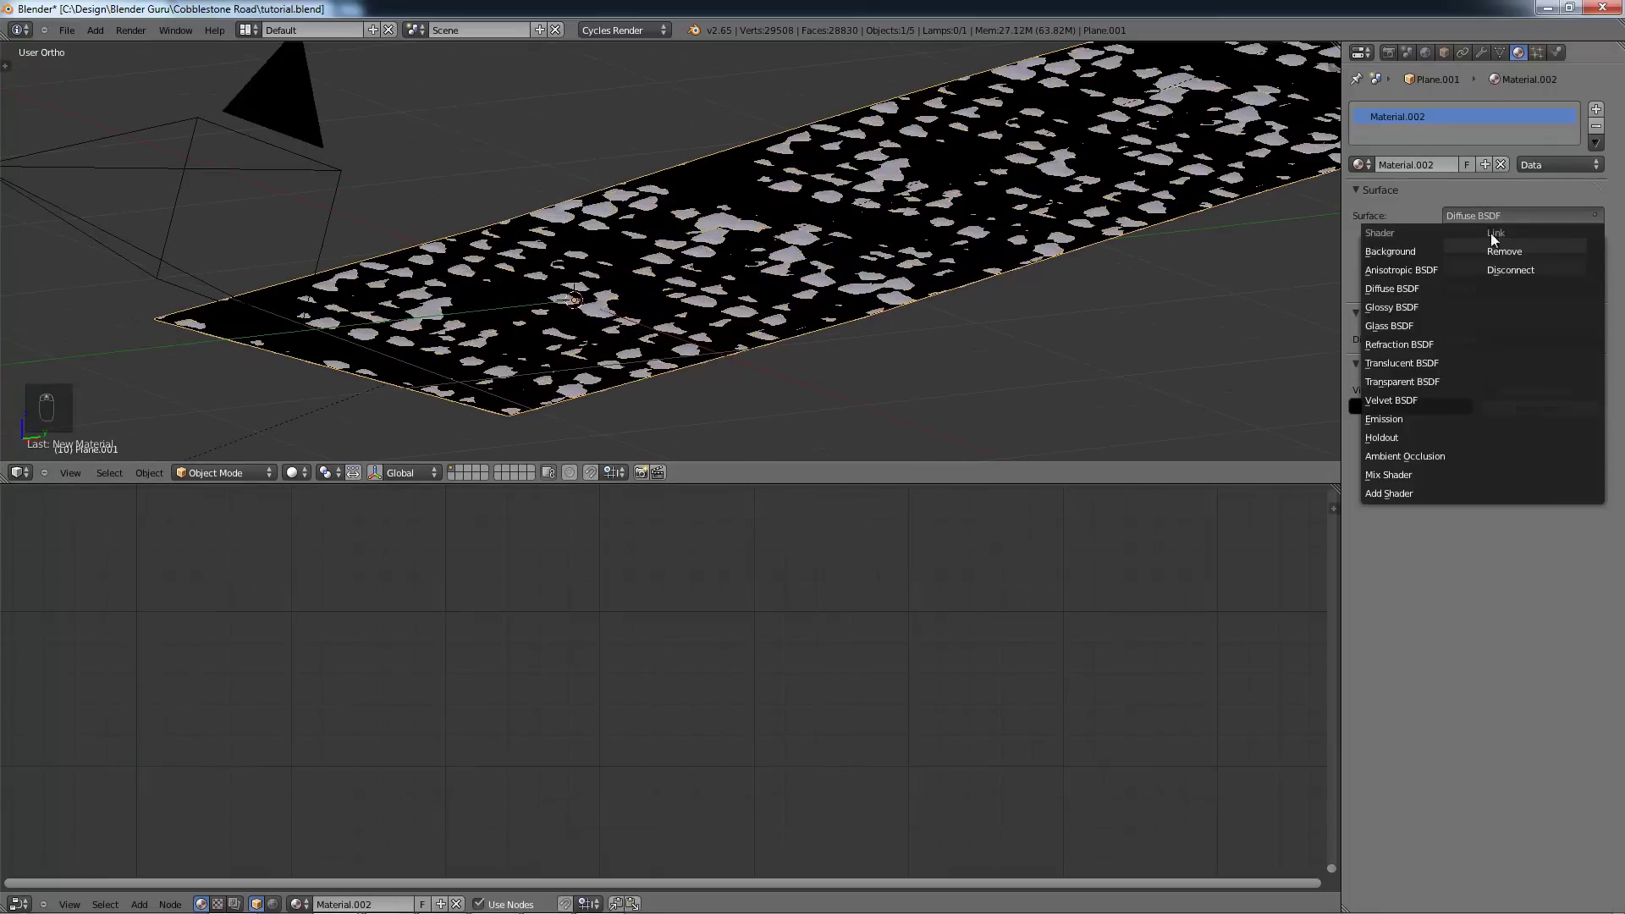
click(1405, 307)
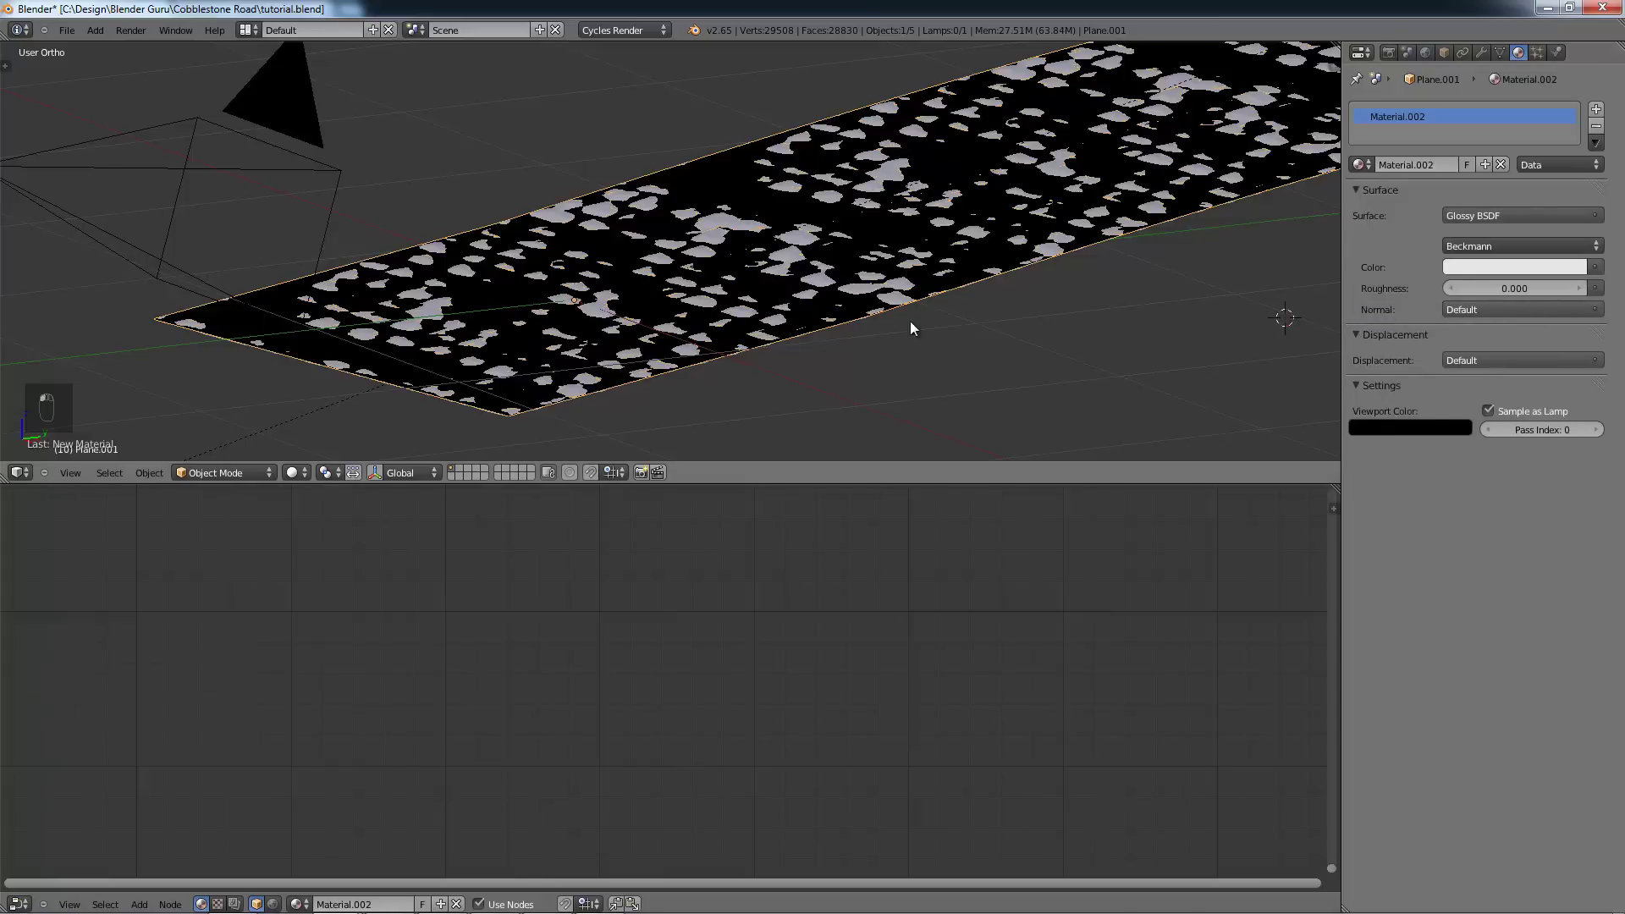
Step: Lower the black glossy plane slightly along Z so it fills only the gaps between the cobblestones
scroll(911, 321, up, 3)
shift+middle_drag(764, 321, 806, 190)
key(g)
key(z)
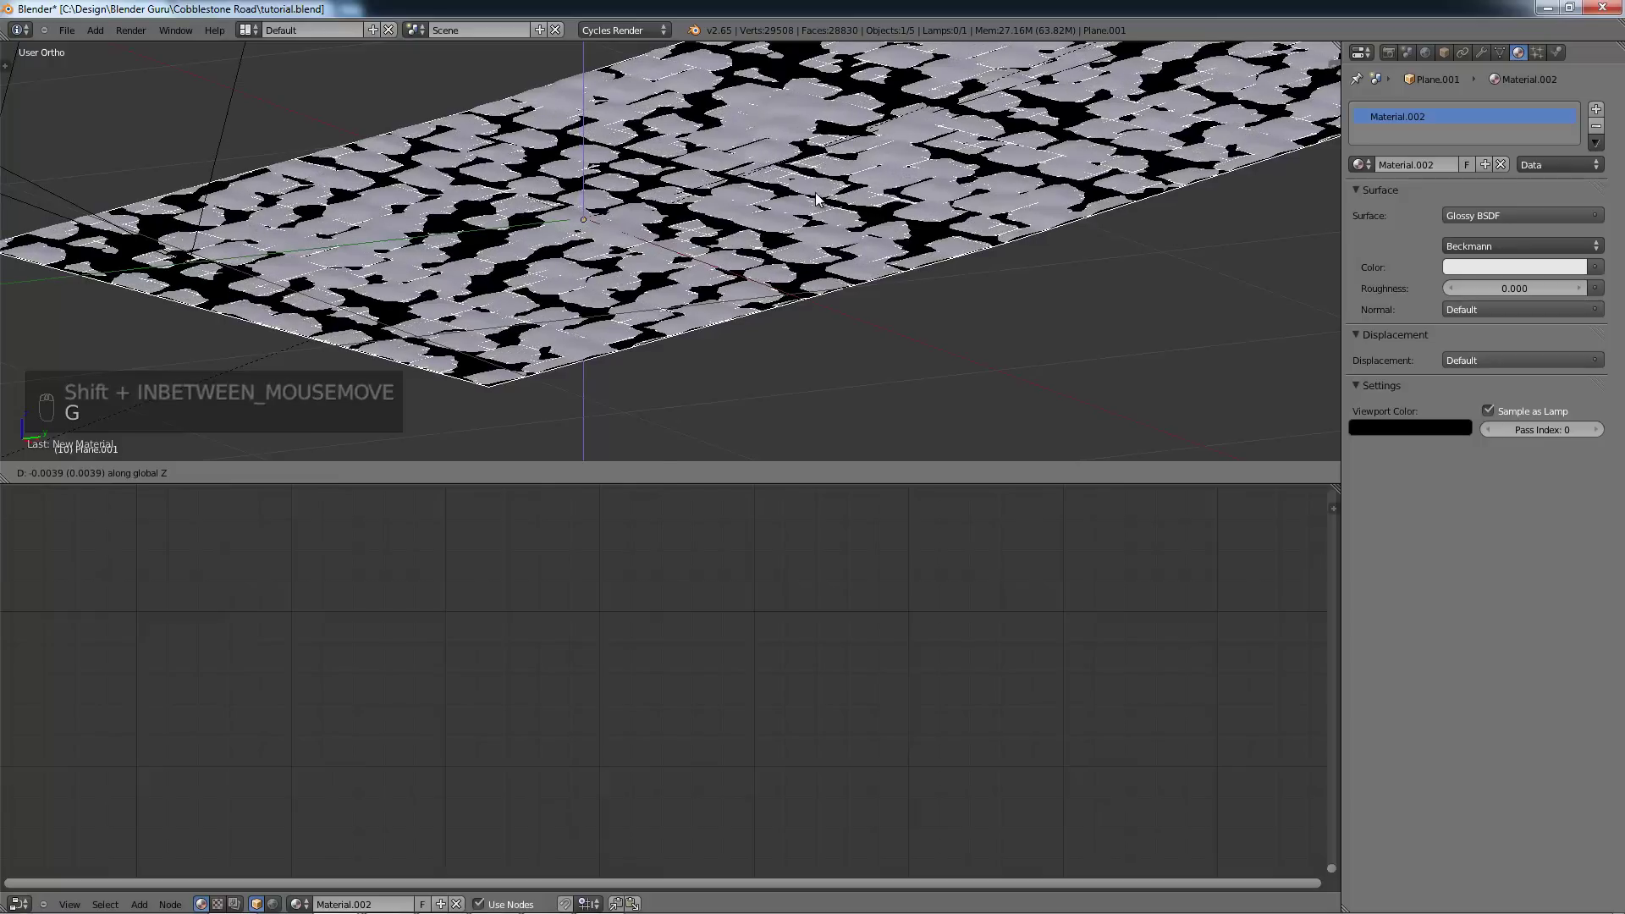
click(695, 190)
Step: Select the cobblestone plane and set its Subsurf modifier's View subdivisions to 2
right_click(964, 148)
scroll(769, 190, down, 3)
key(z)
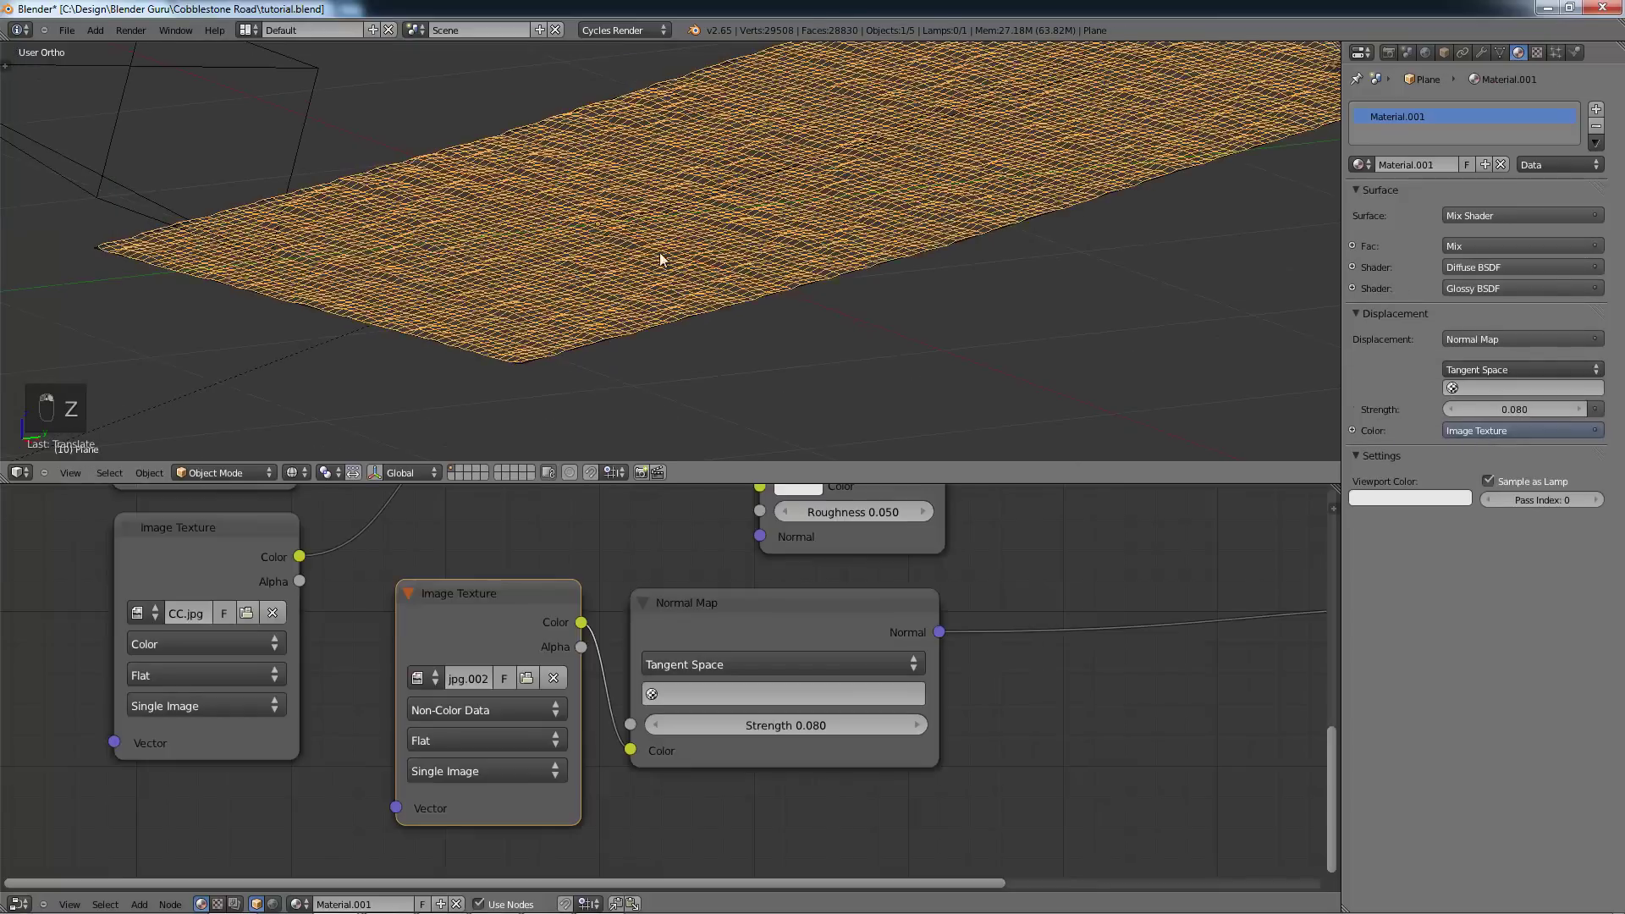
key(z)
scroll(914, 188, down, 4)
scroll(1058, 190, up, 9)
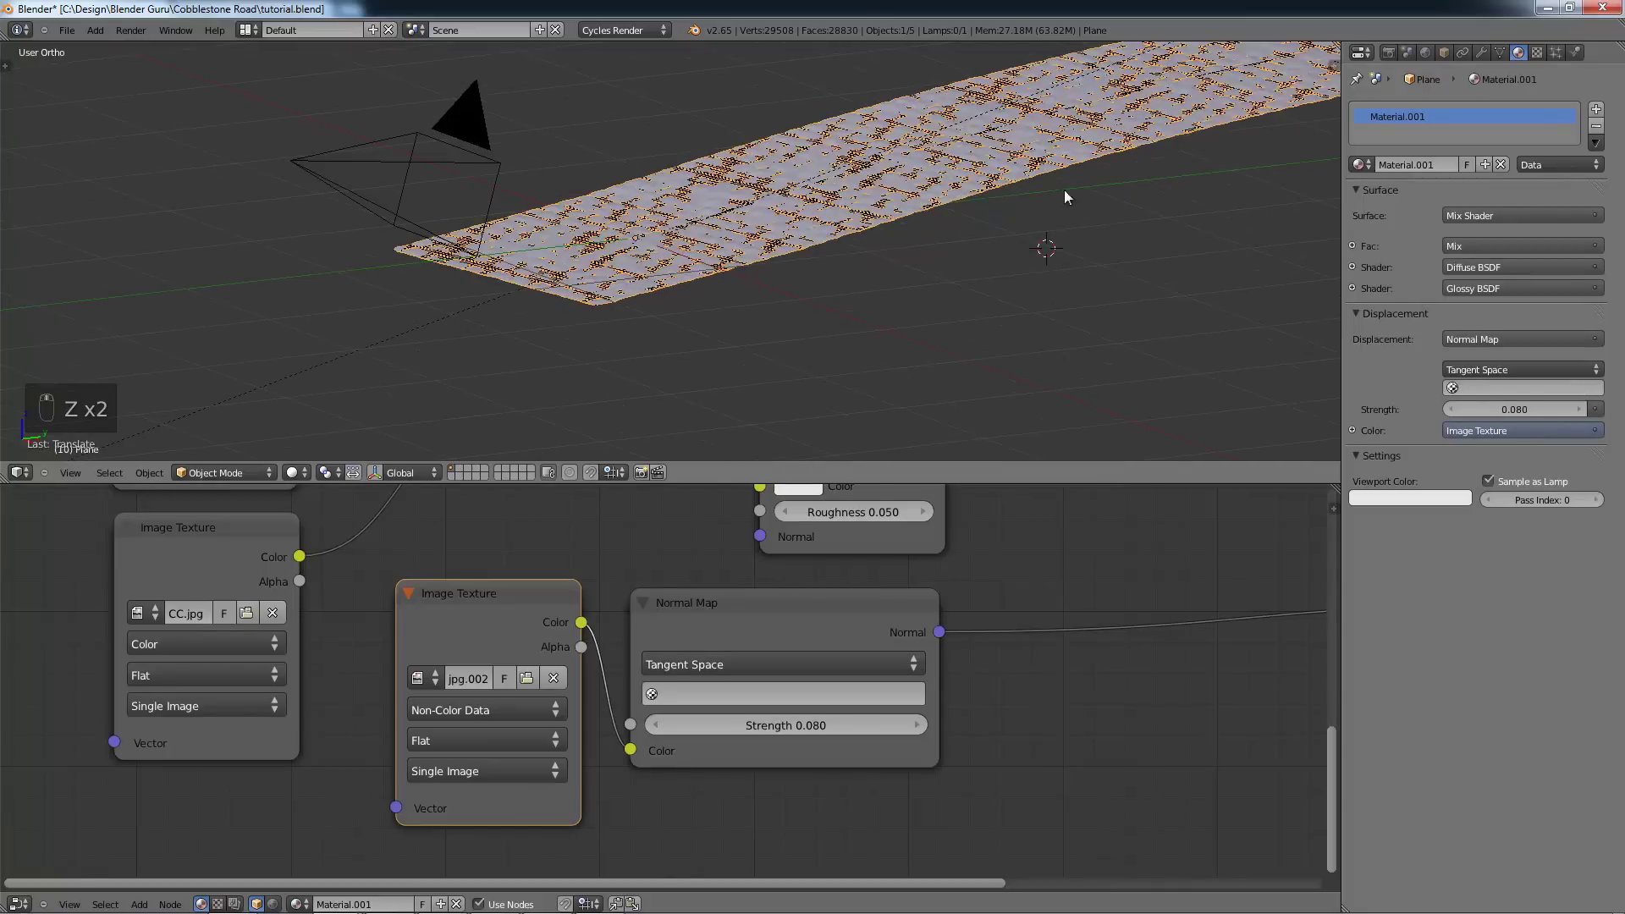
click(1481, 52)
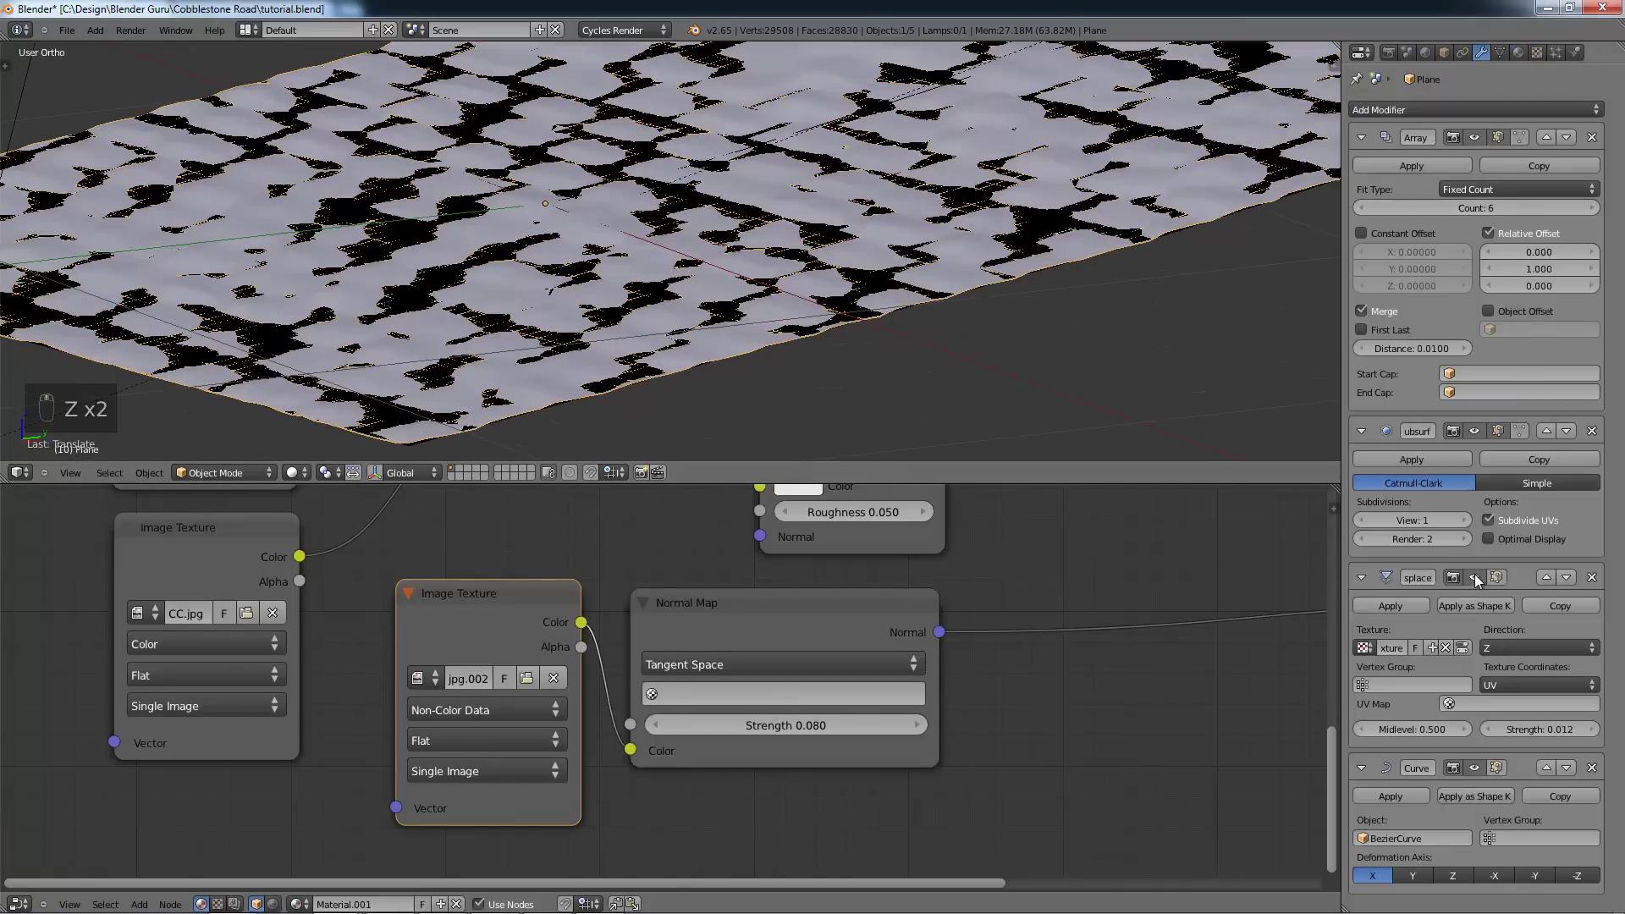
click(1468, 520)
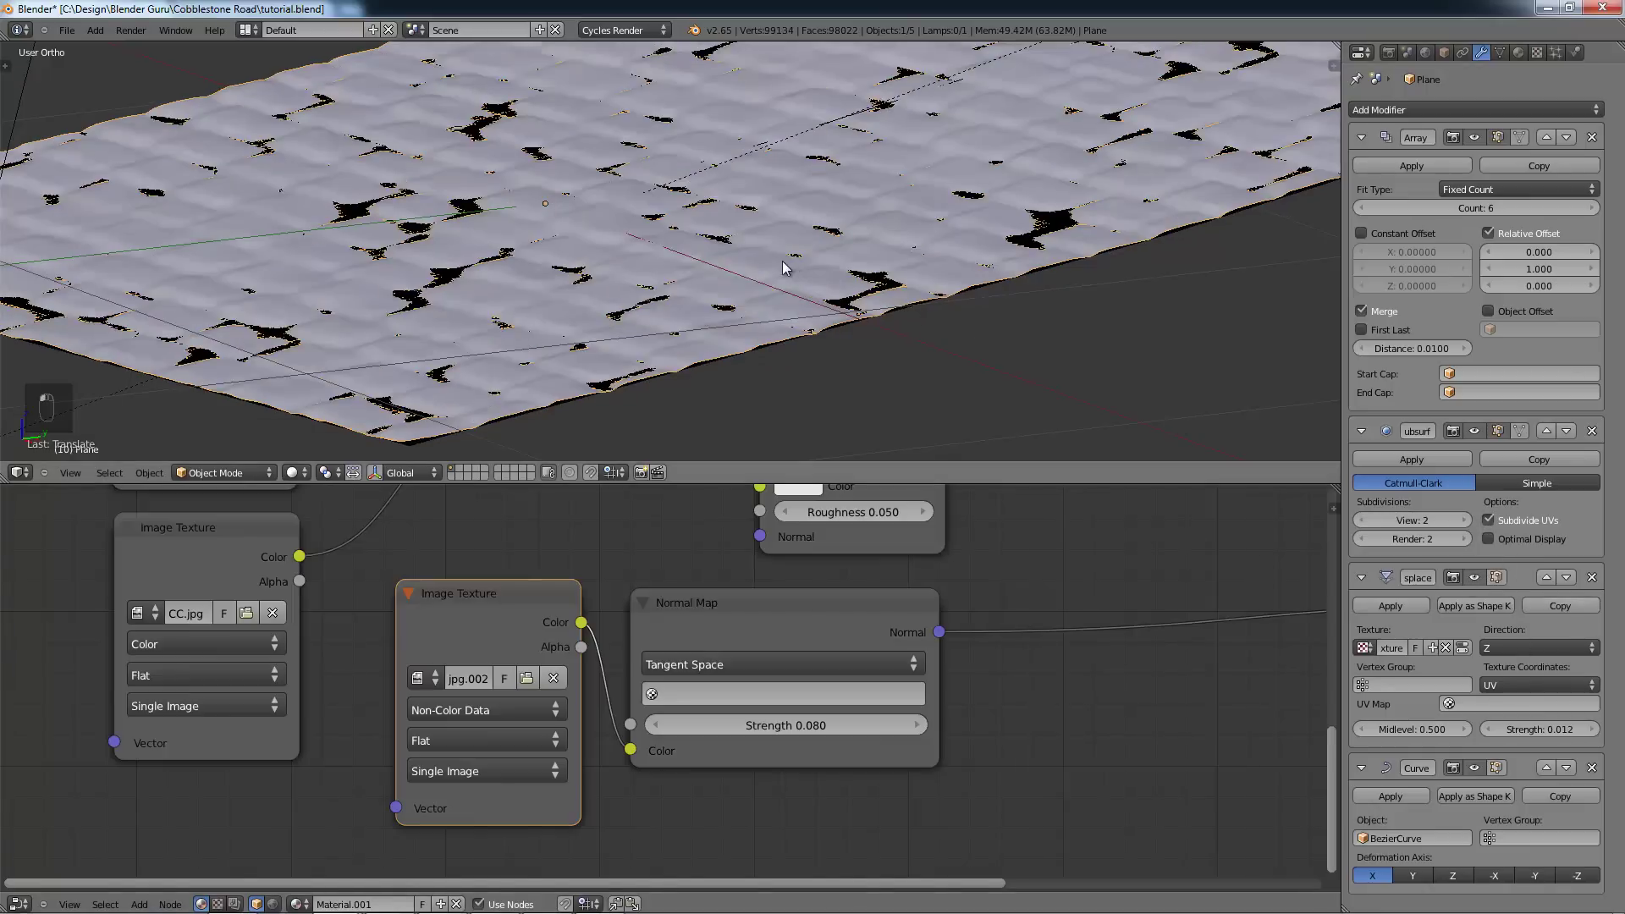
Step: Raise the black glossy plane about 0.0018 along global Z to fill more of the gaps between the stones
right_click(723, 247)
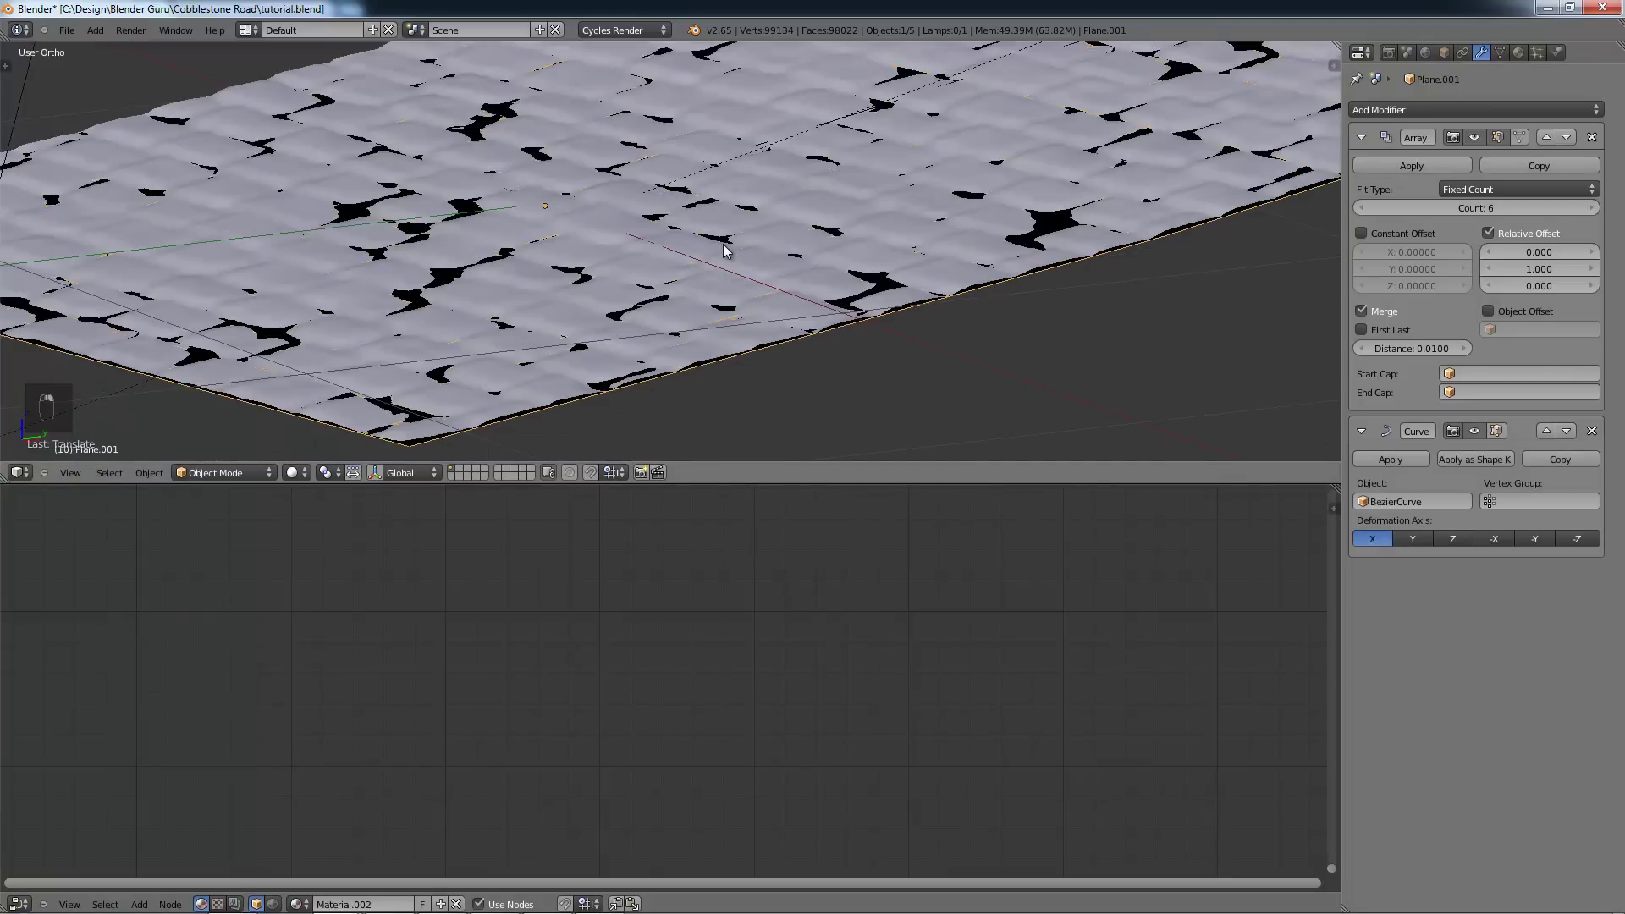
key(g)
key(z)
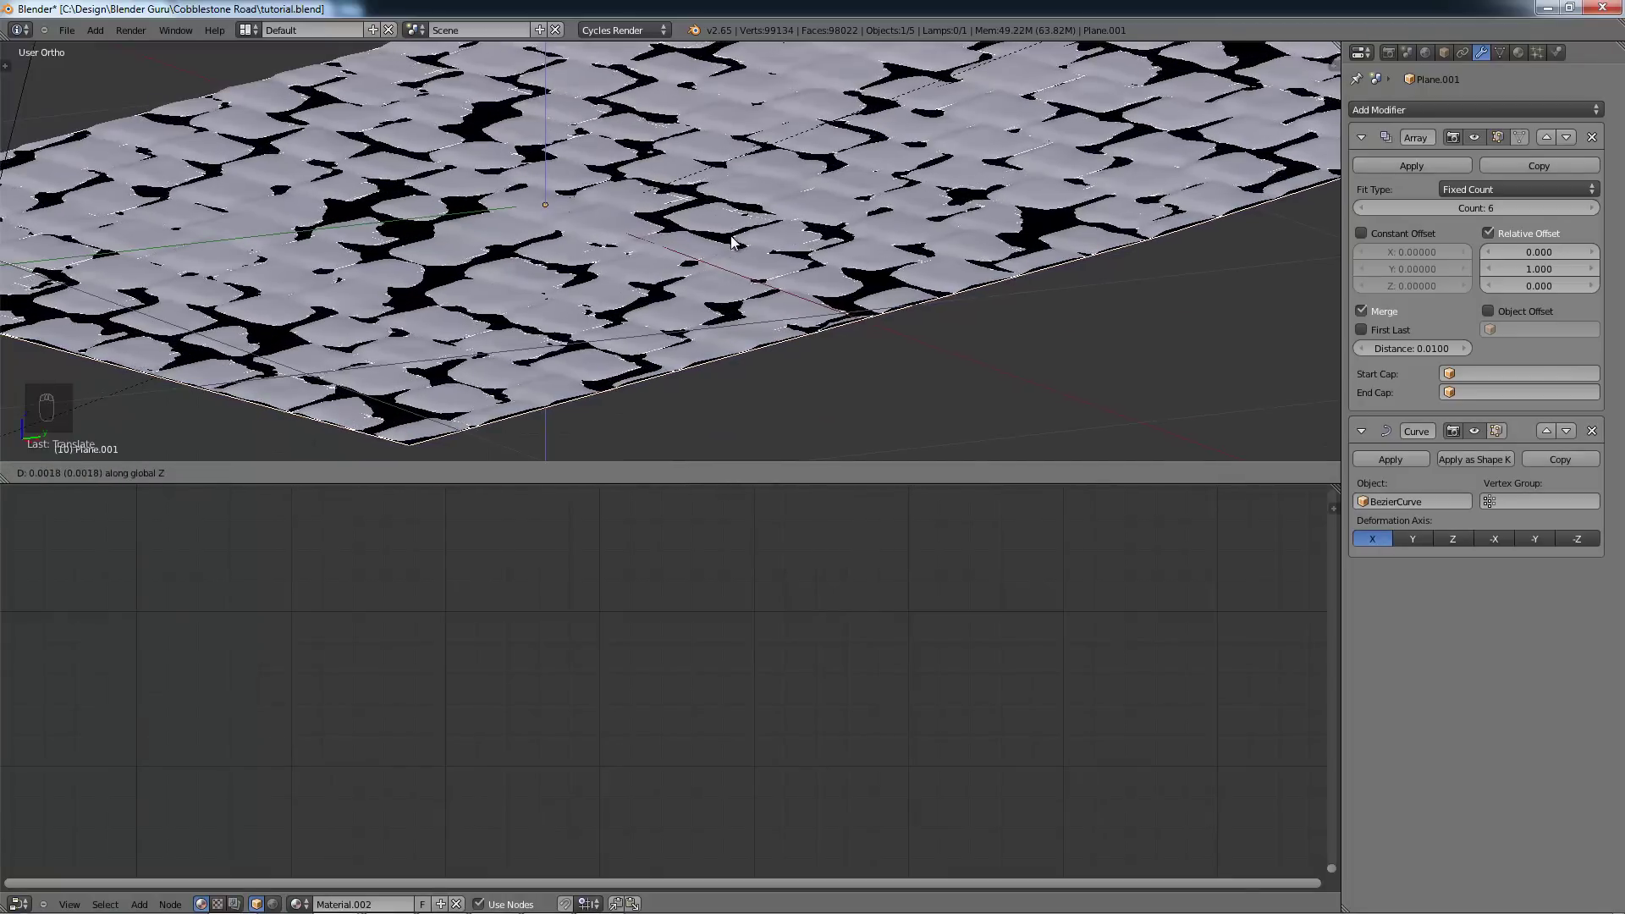
click(733, 236)
scroll(745, 227, down, 4)
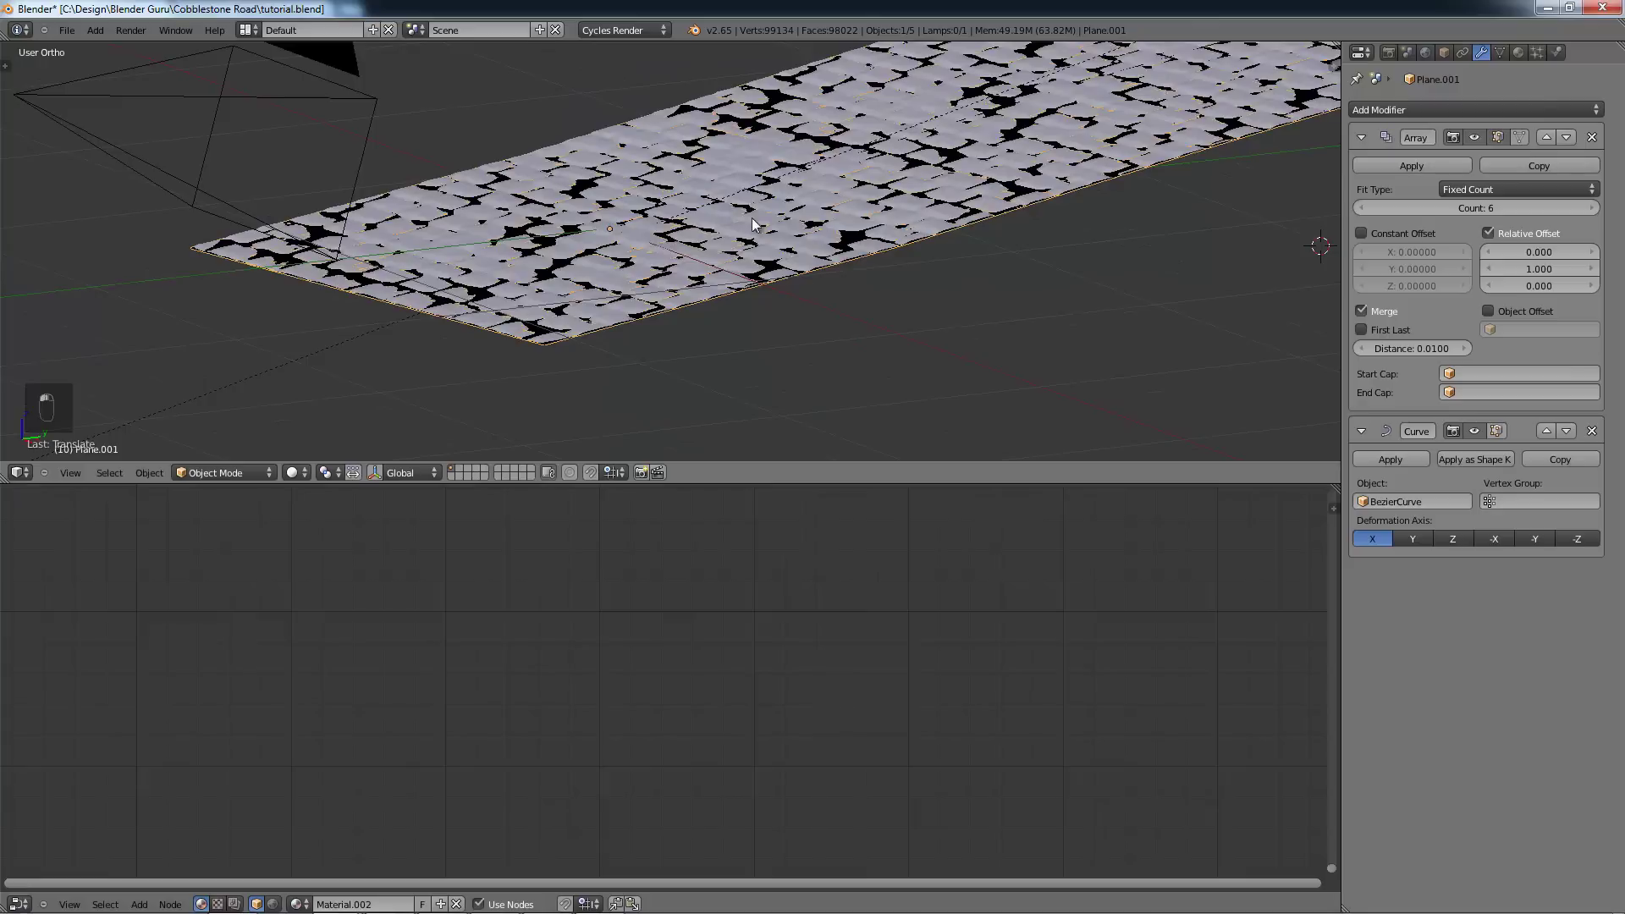
Step: View the road through the camera, deselect all objects and save the file
middle_drag(751, 219, 783, 220)
key(KP_0)
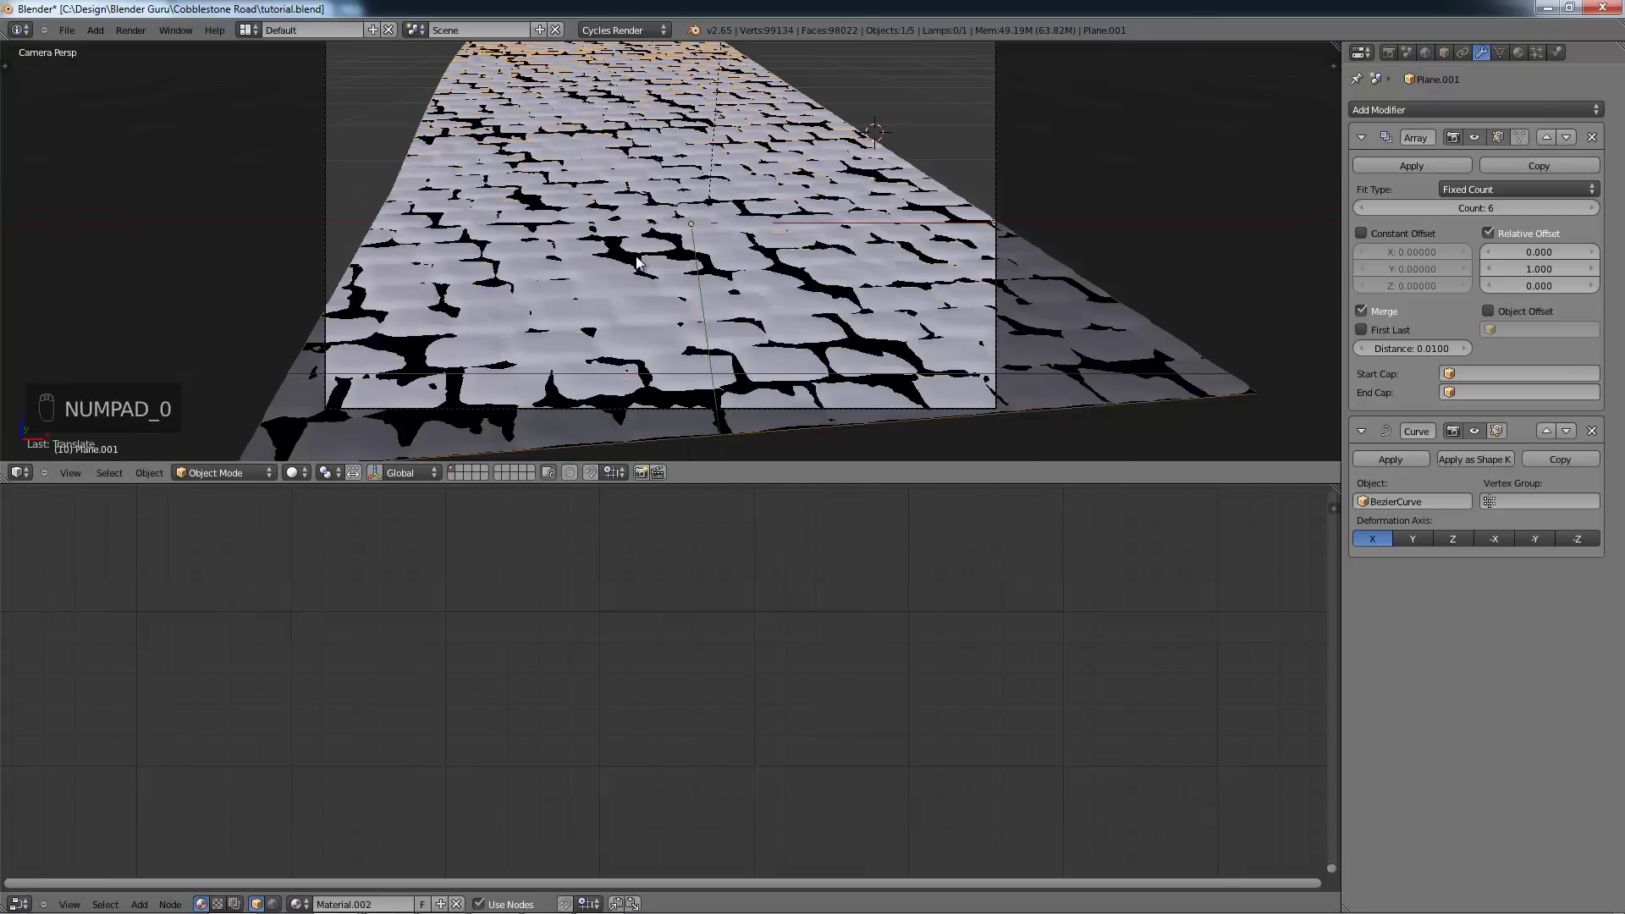
scroll(621, 264, down, 3)
scroll(679, 227, up, 1)
scroll(679, 227, down, 1)
key(a)
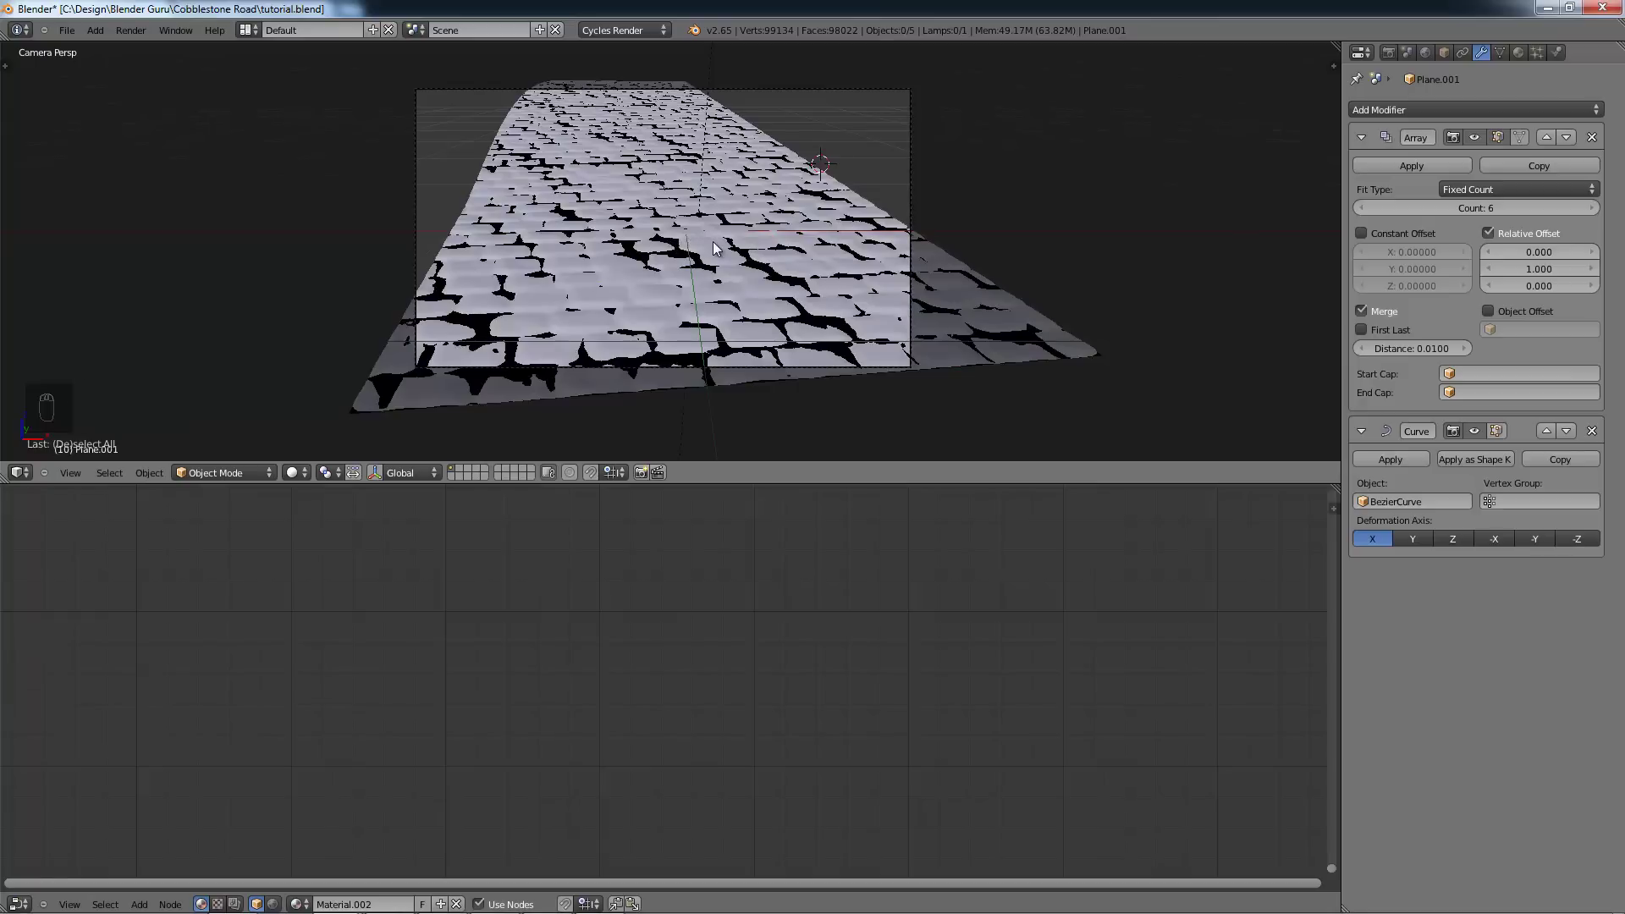
key(ctrl+s)
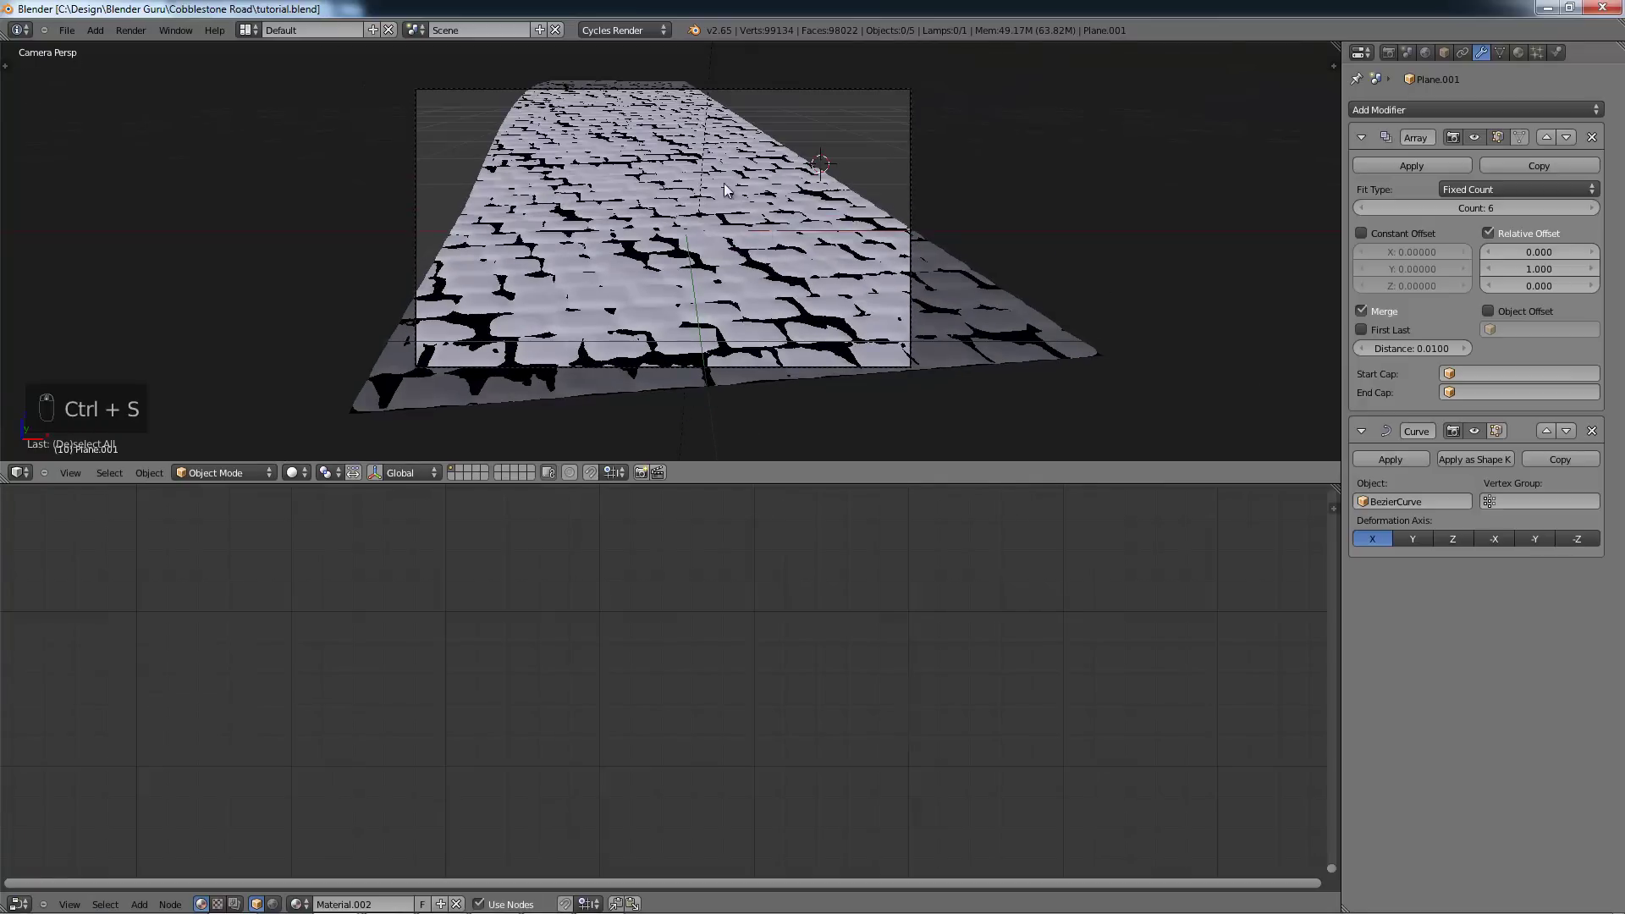
Step: Select the lamp above the road, switch to the right side view and save over tutorial.blend
middle_drag(793, 175, 693, 185)
scroll(692, 185, down, 2)
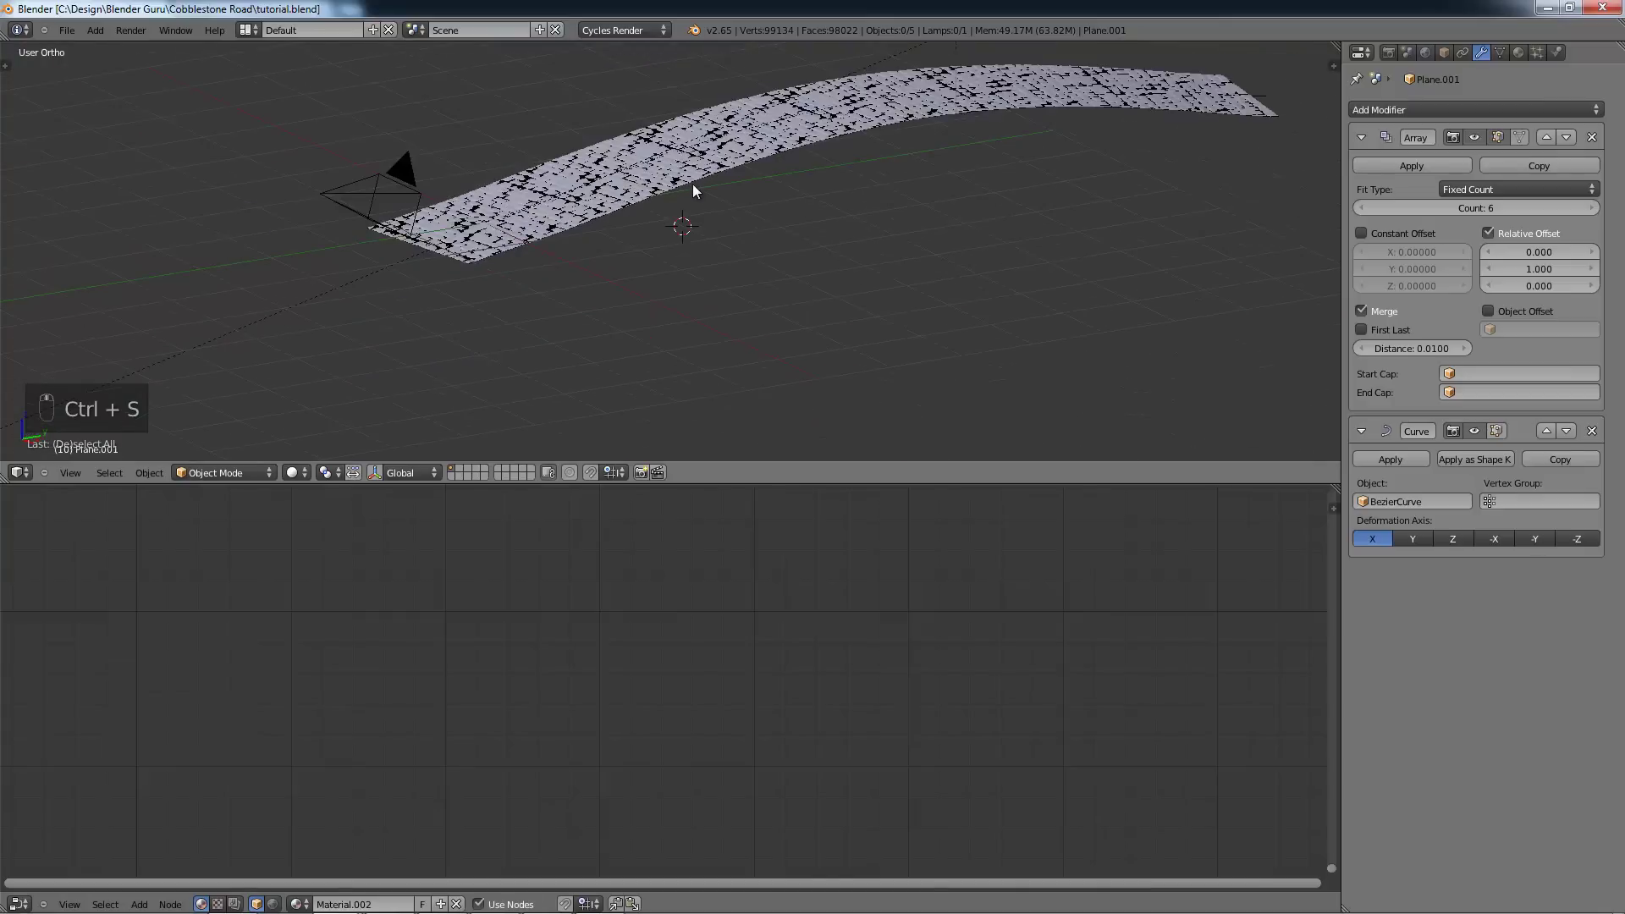
key(KP_Decimal)
right_click(854, 130)
key(KP_3)
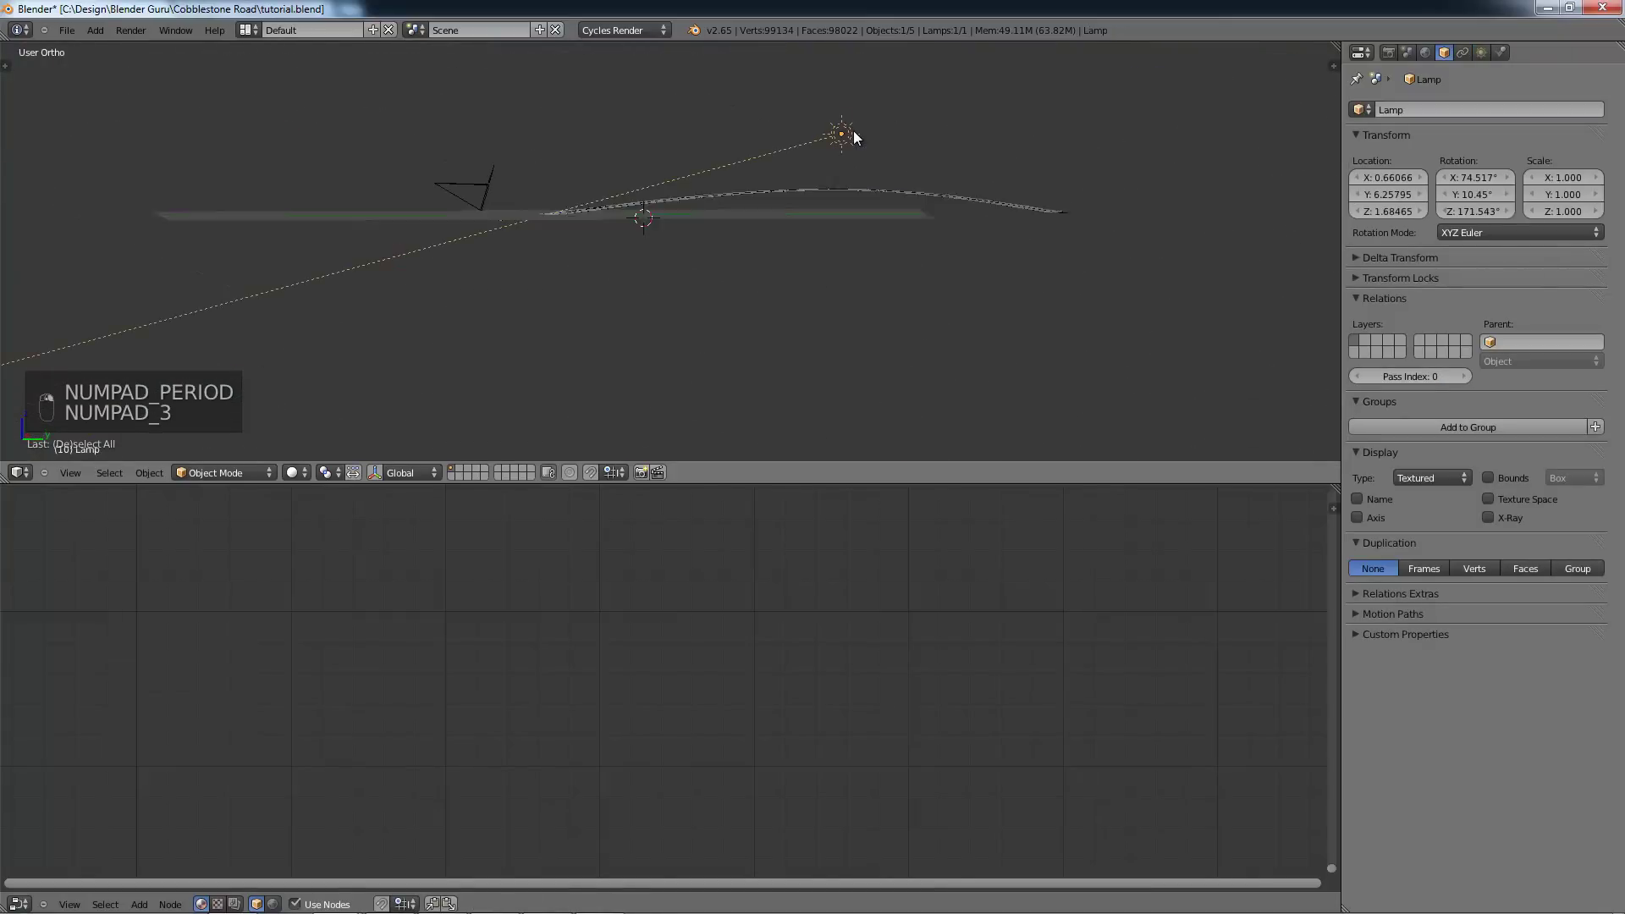
key(ctrl+s)
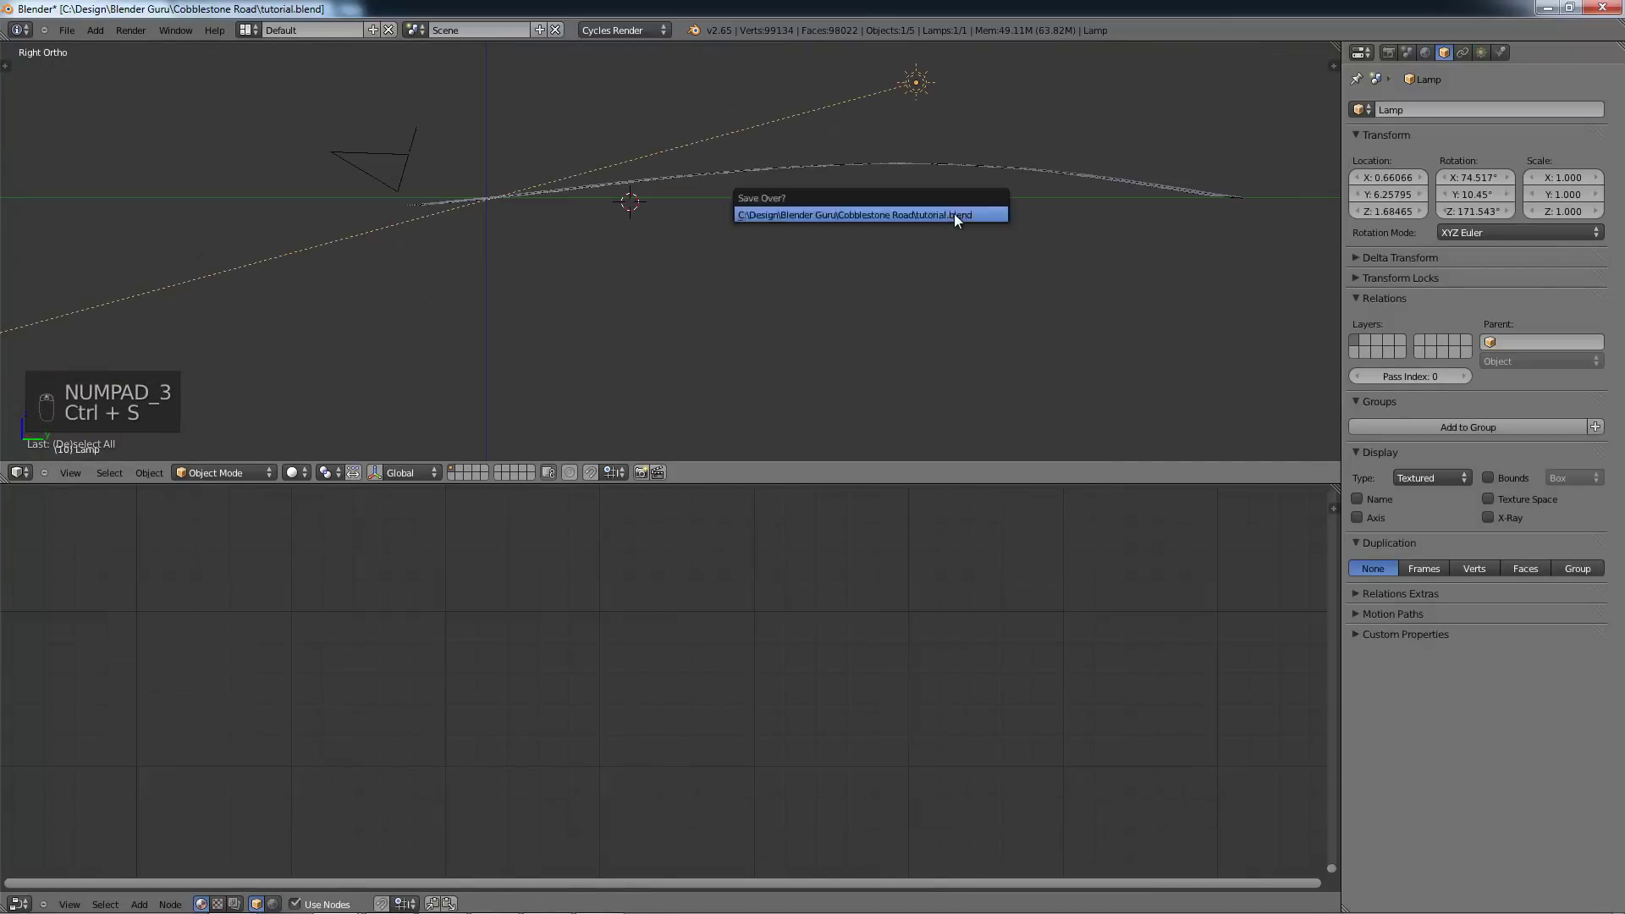
click(953, 216)
Step: Render the cobblestone road from the camera view and examine the glossy gaps between the stones
key(KP_0)
key(F12)
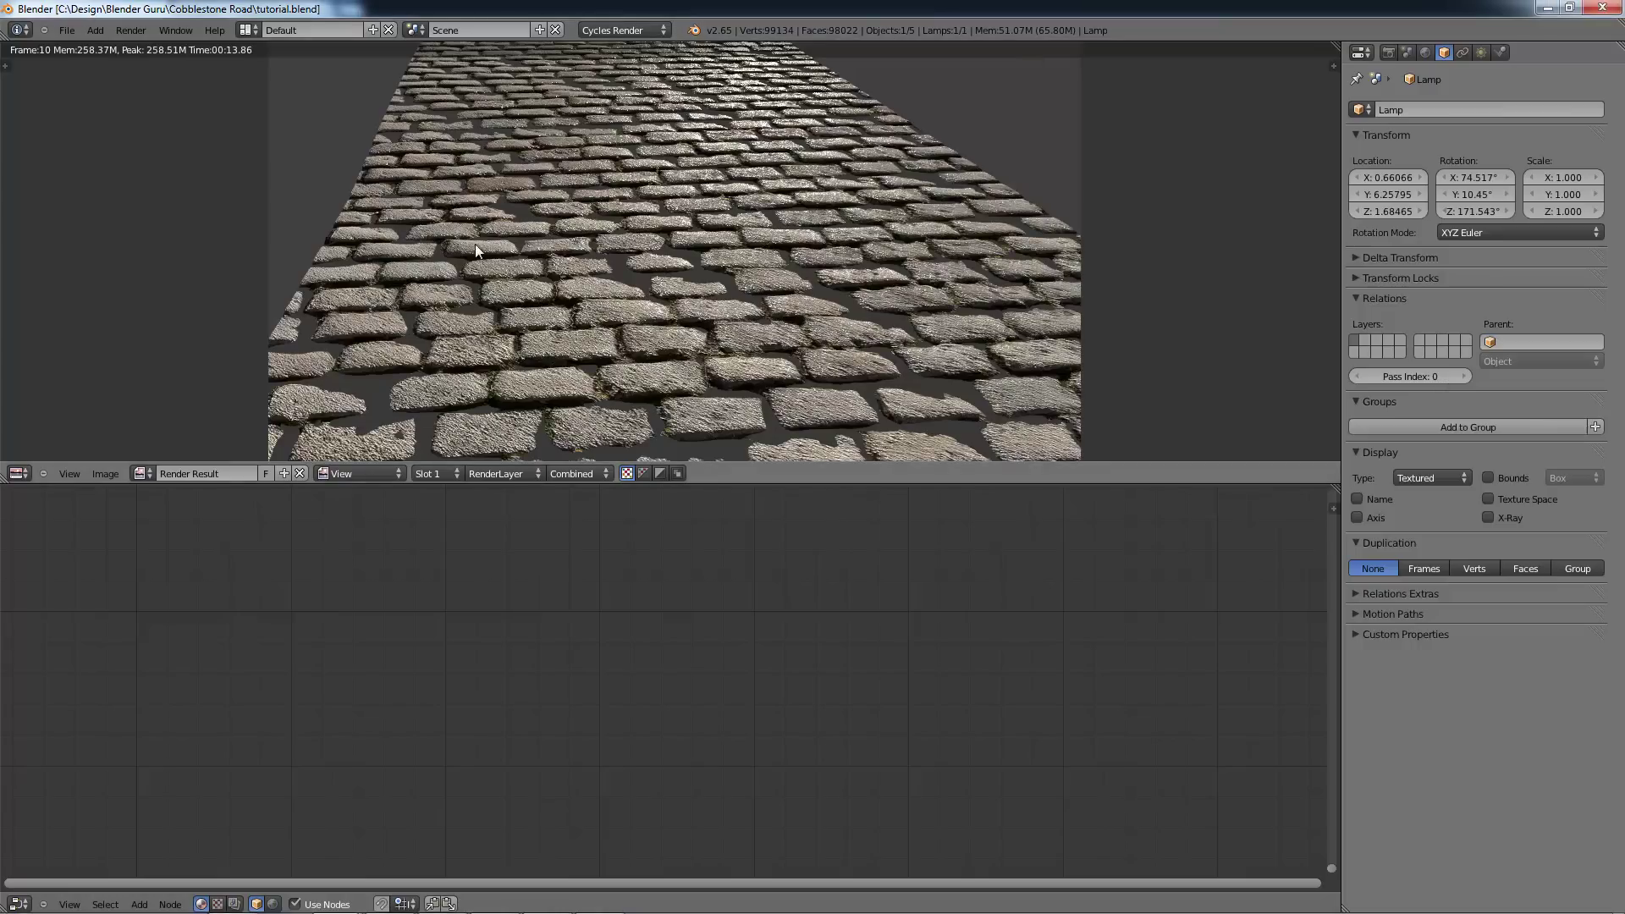
scroll(567, 256, up, 2)
scroll(611, 253, down, 2)
middle_drag(639, 202, 685, 138)
scroll(734, 333, up, 2)
scroll(734, 336, down, 3)
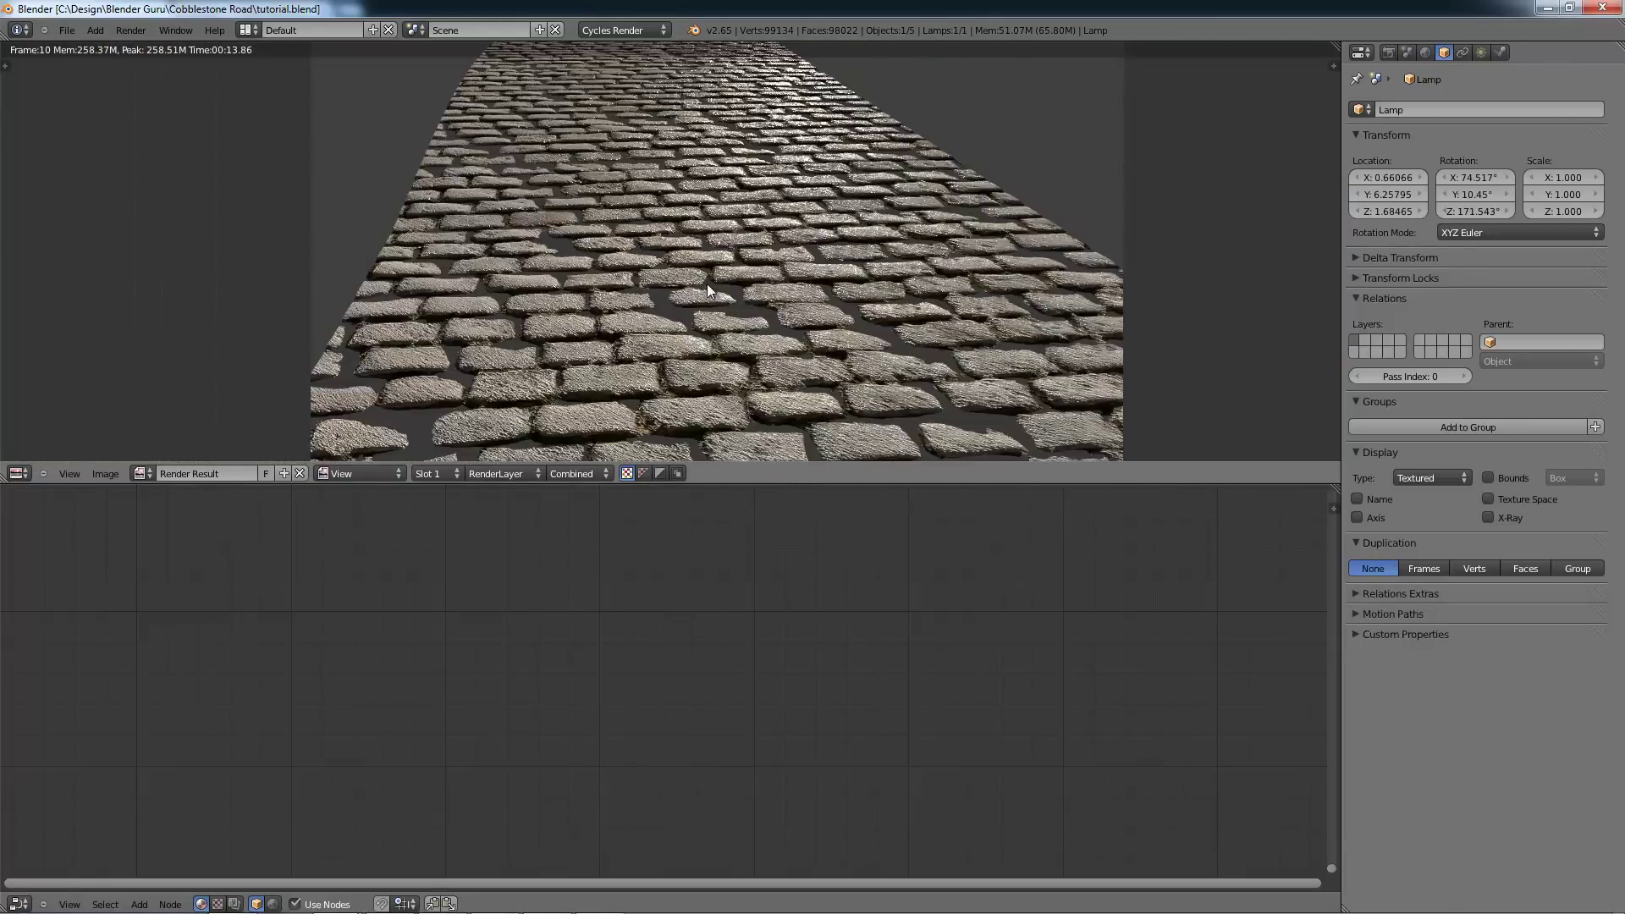
Step: Open the World settings and examine the rendered gaps against the world's background colour
click(1426, 51)
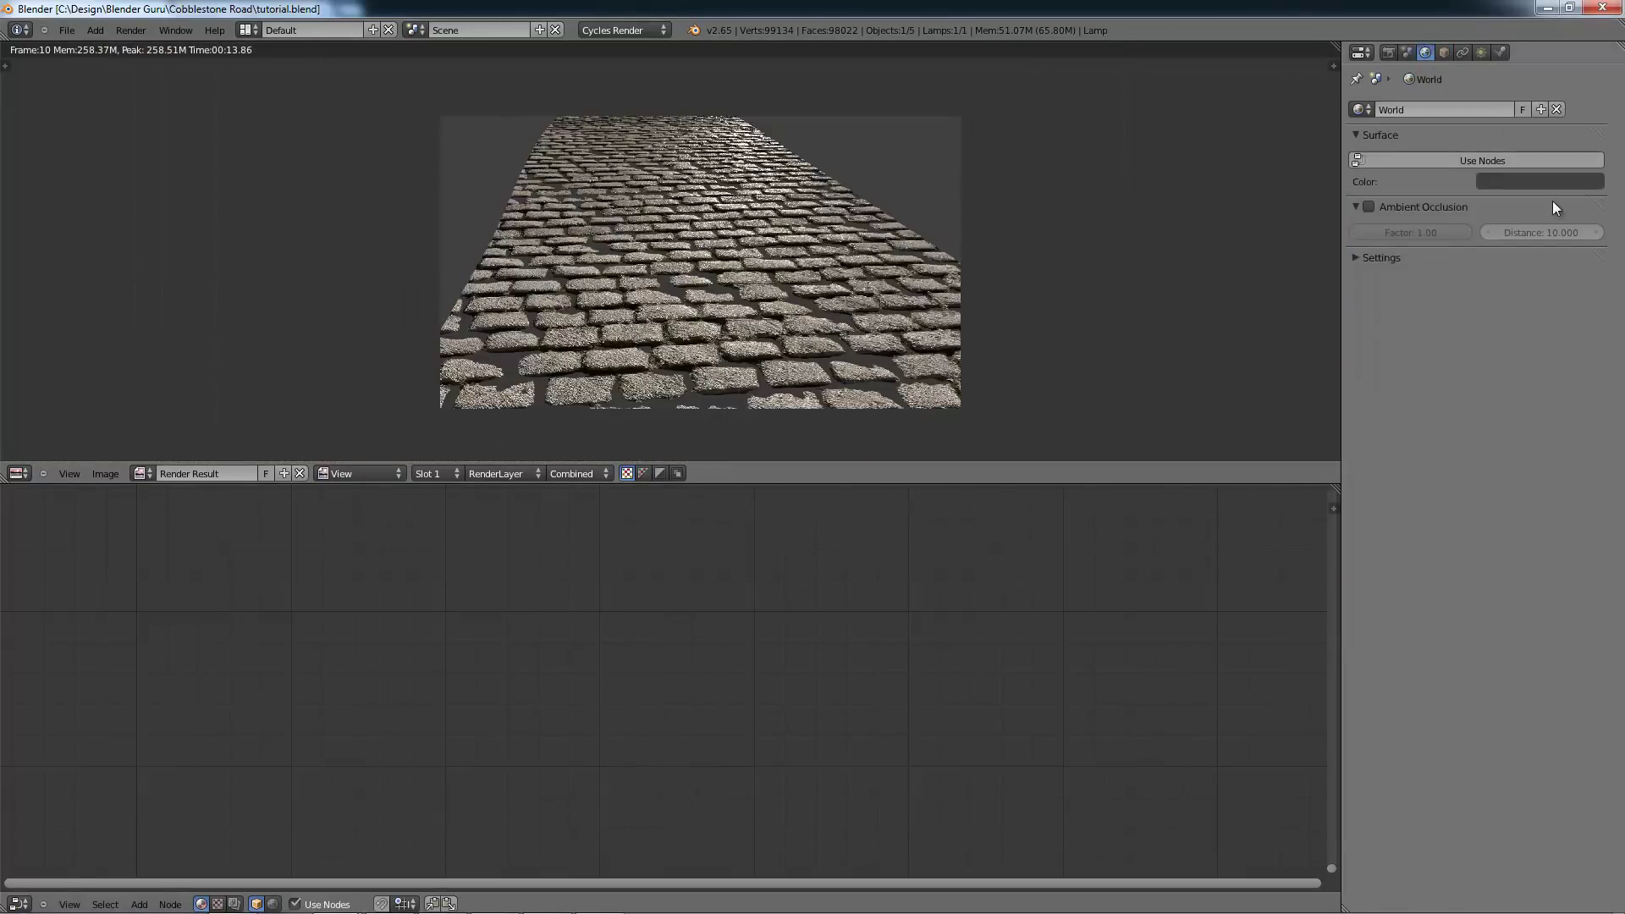
scroll(791, 318, up, 3)
scroll(794, 316, down, 2)
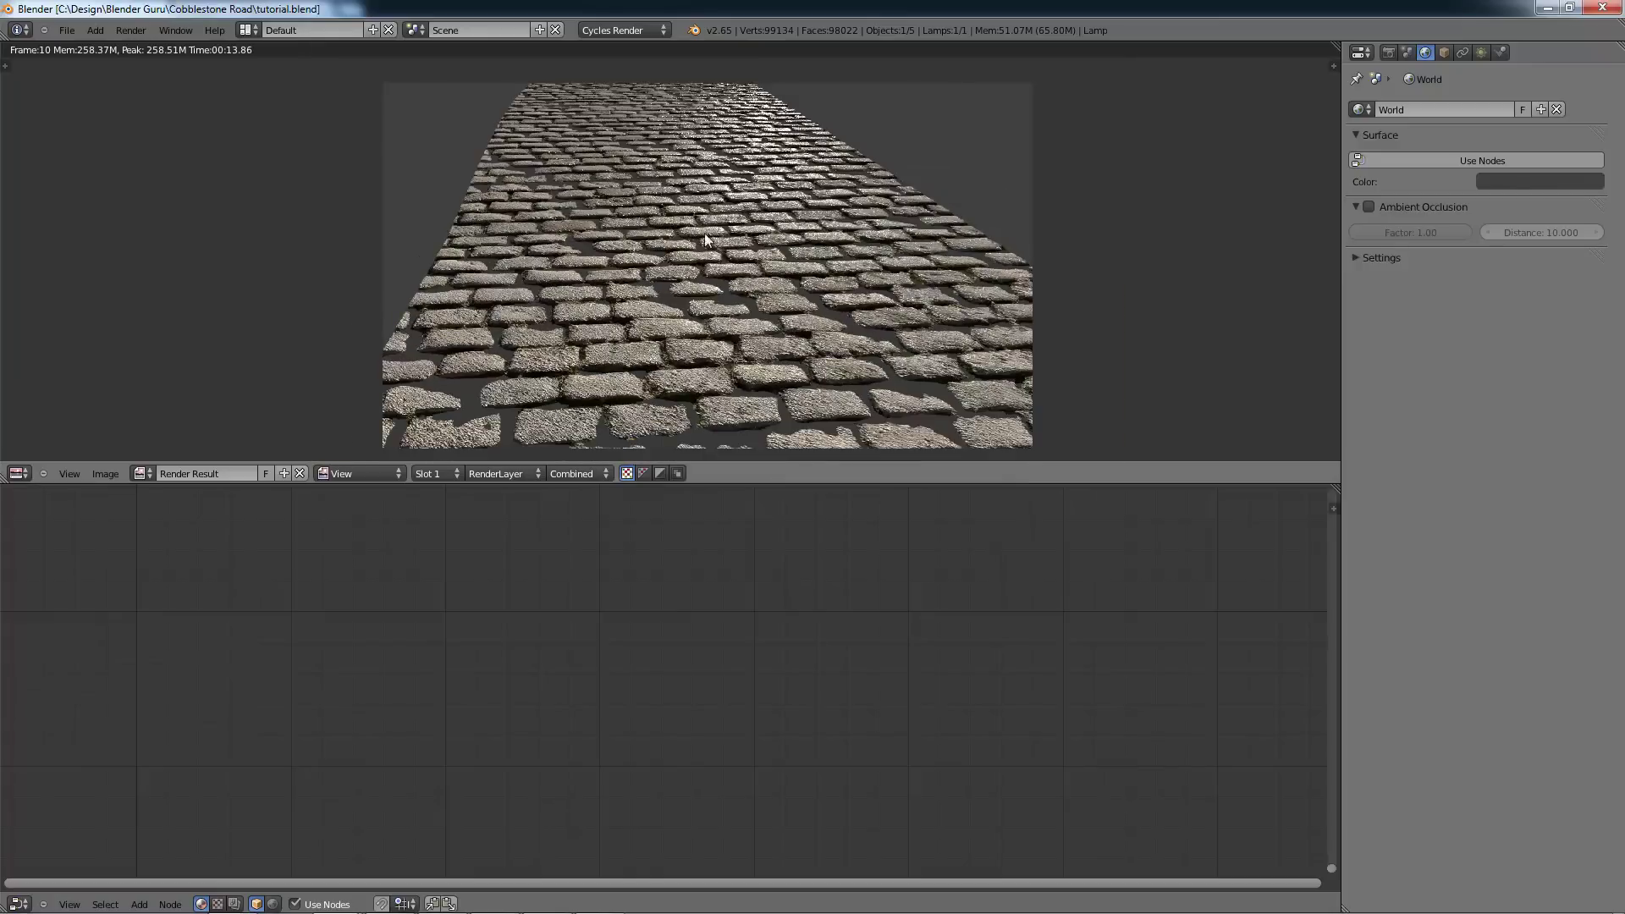
scroll(799, 296, up, 1)
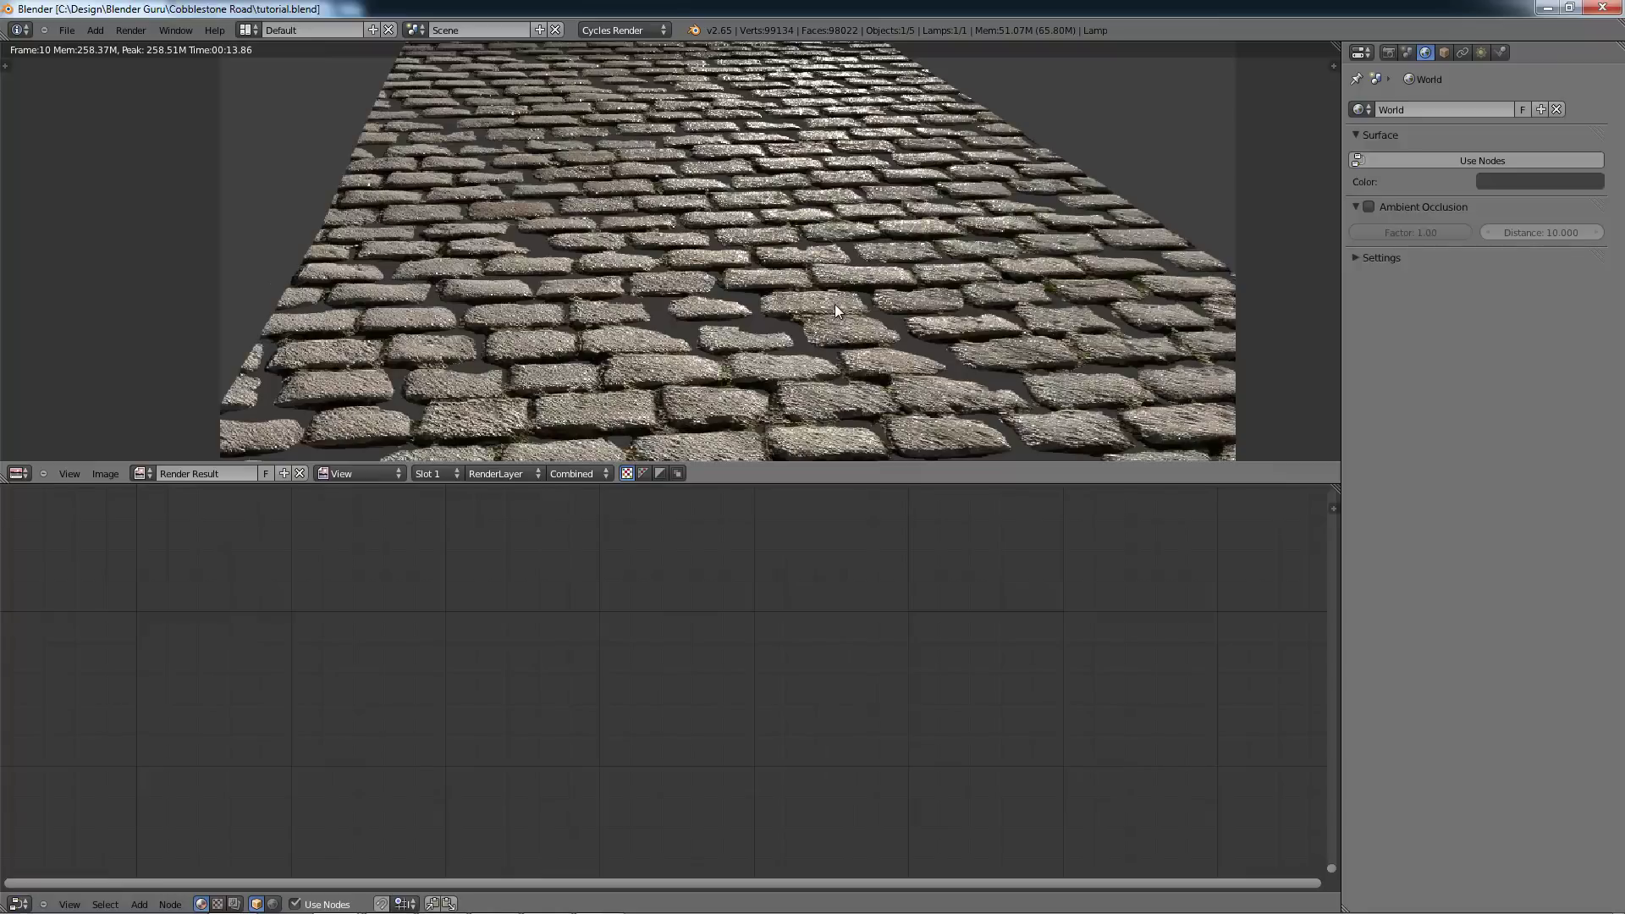